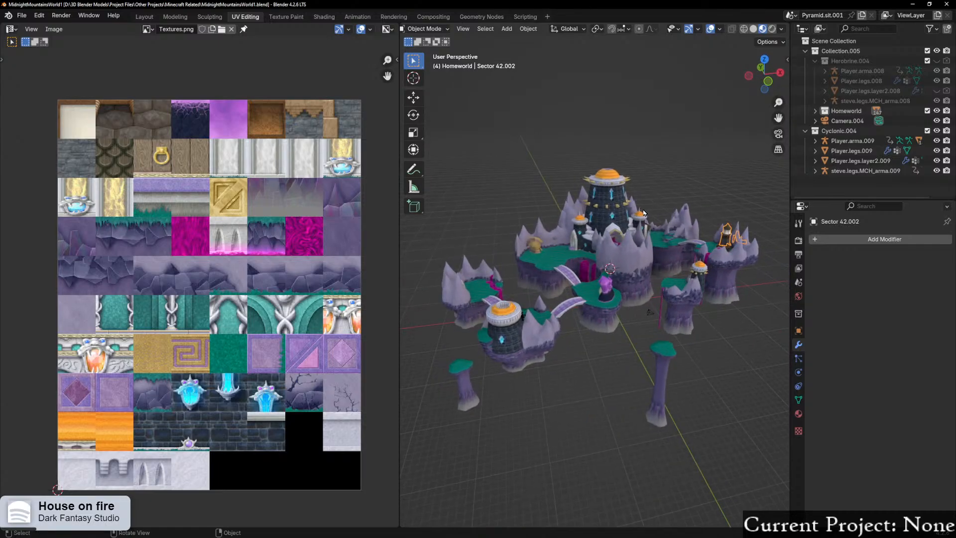
Step: Add a UV sphere at the centre of the island scene and scale it up about 52.1 times
{"action": "key", "text": "shift+a"}
{"action": "mouse_move", "coordinate": [607, 294]}
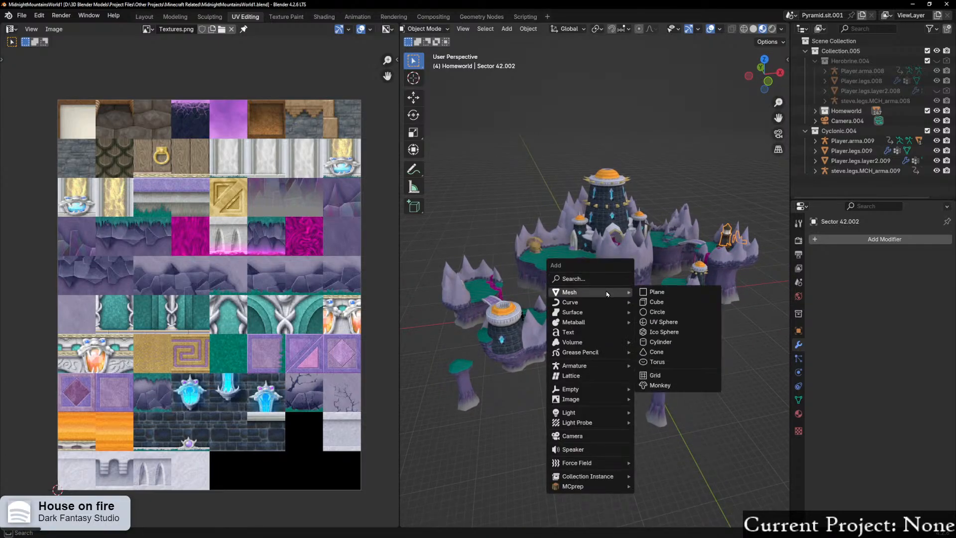
{"action": "left_click", "coordinate": [666, 325]}
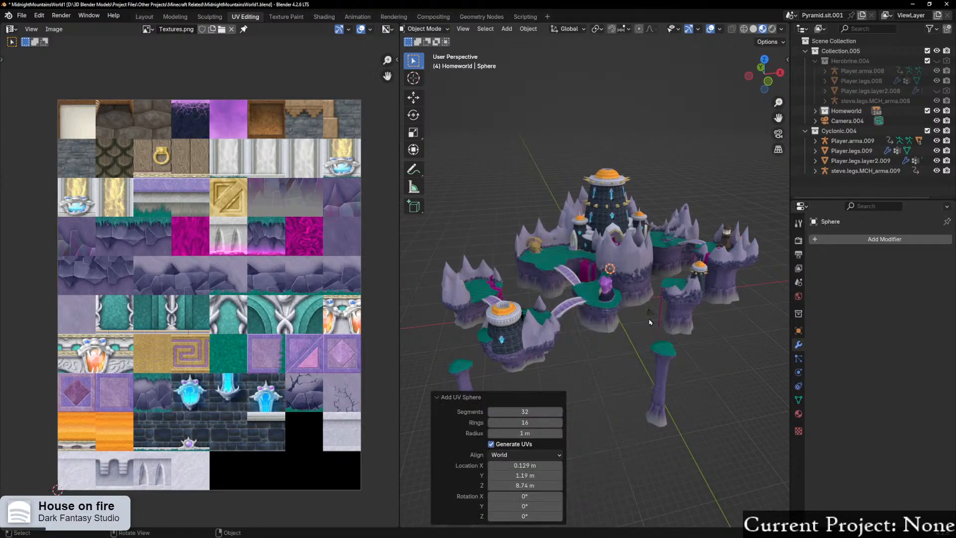
{"action": "middle_click_drag", "start_coordinate": [645, 319], "coordinate": [624, 312]}
{"action": "key", "text": "s"}
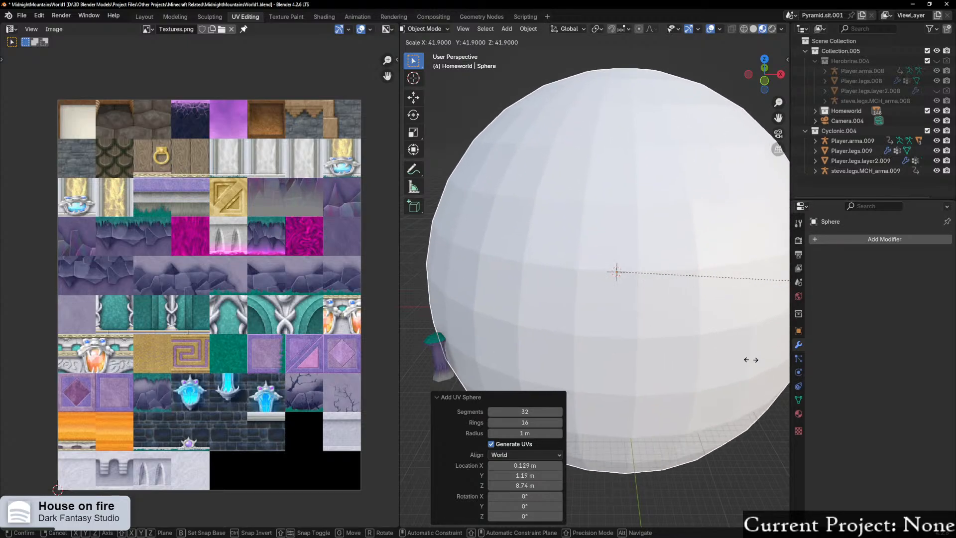
{"action": "left_click", "coordinate": [760, 338]}
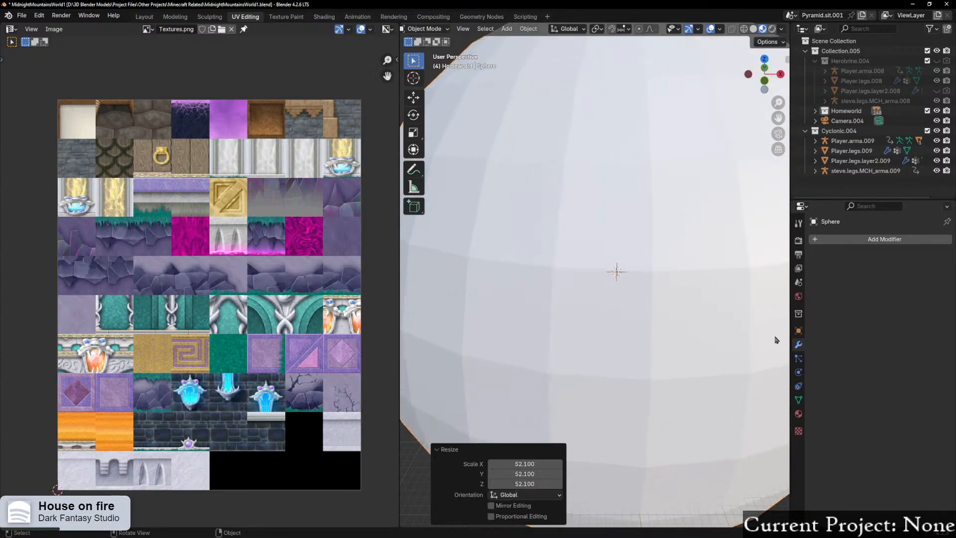
{"action": "scroll", "coordinate": [767, 340], "scroll_direction": "down", "scroll_amount": 8}
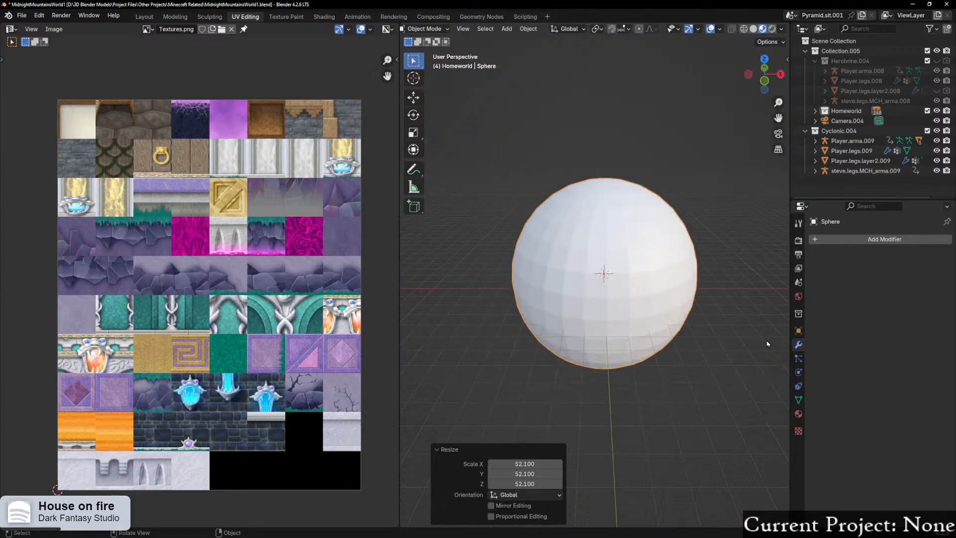
Step: Scale the sphere up by a further factor of 1.3 so it surrounds the floating islands
{"action": "left_click", "coordinate": [758, 75]}
{"action": "scroll", "coordinate": [694, 297], "scroll_direction": "up", "scroll_amount": 10}
{"action": "middle_click_drag", "start_coordinate": [696, 298], "coordinate": [632, 339]}
{"action": "scroll", "coordinate": [633, 297], "scroll_direction": "down", "scroll_amount": 5}
{"action": "scroll", "coordinate": [633, 296], "scroll_direction": "down", "scroll_amount": 3}
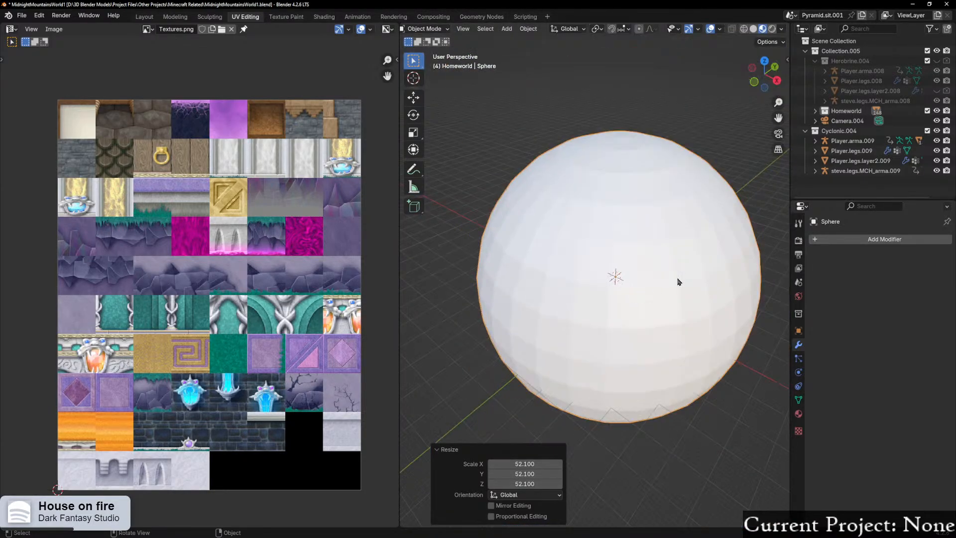
{"action": "key", "text": "s"}
{"action": "left_click", "coordinate": [699, 282]}
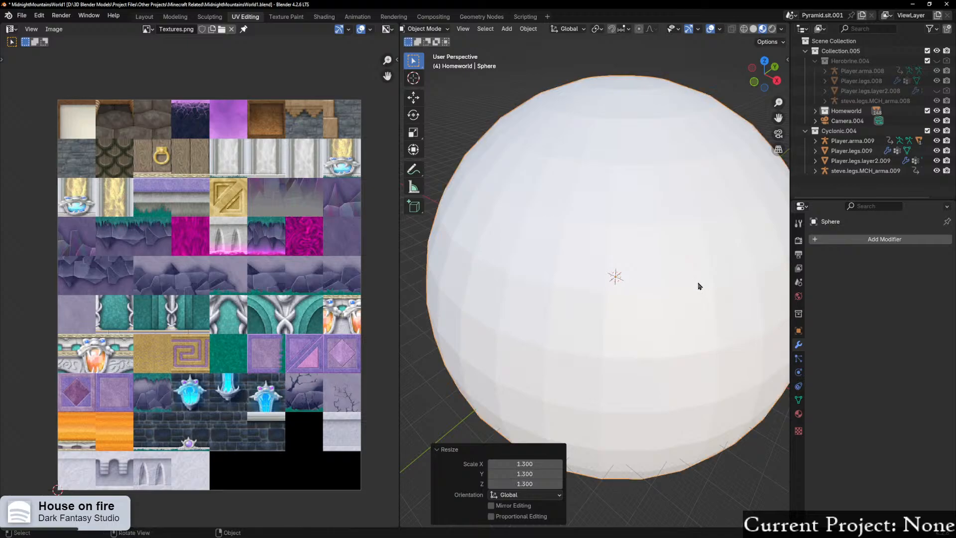
{"action": "scroll", "coordinate": [698, 285], "scroll_direction": "up", "scroll_amount": 7}
{"action": "middle_click_drag", "start_coordinate": [698, 285], "coordinate": [720, 242]}
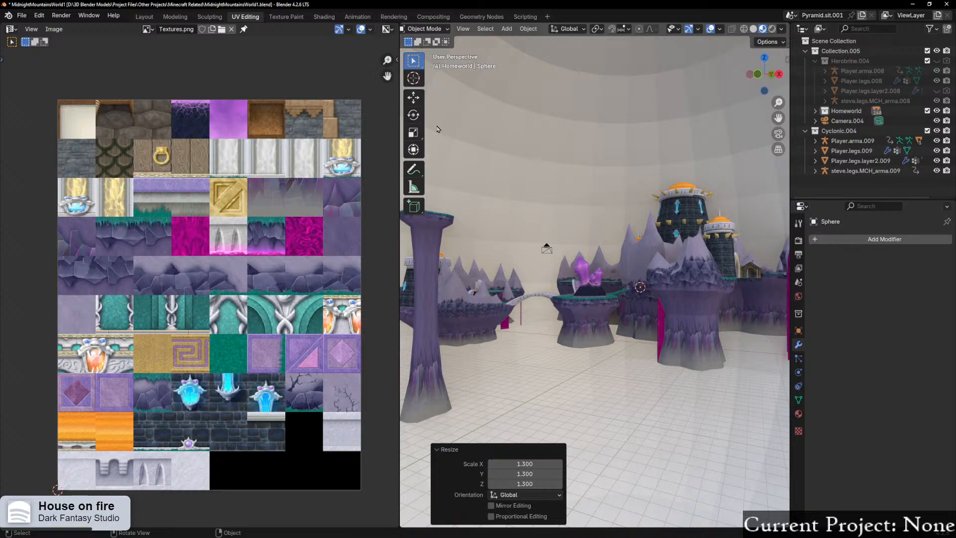
{"action": "scroll", "coordinate": [572, 140], "scroll_direction": "down", "scroll_amount": 5}
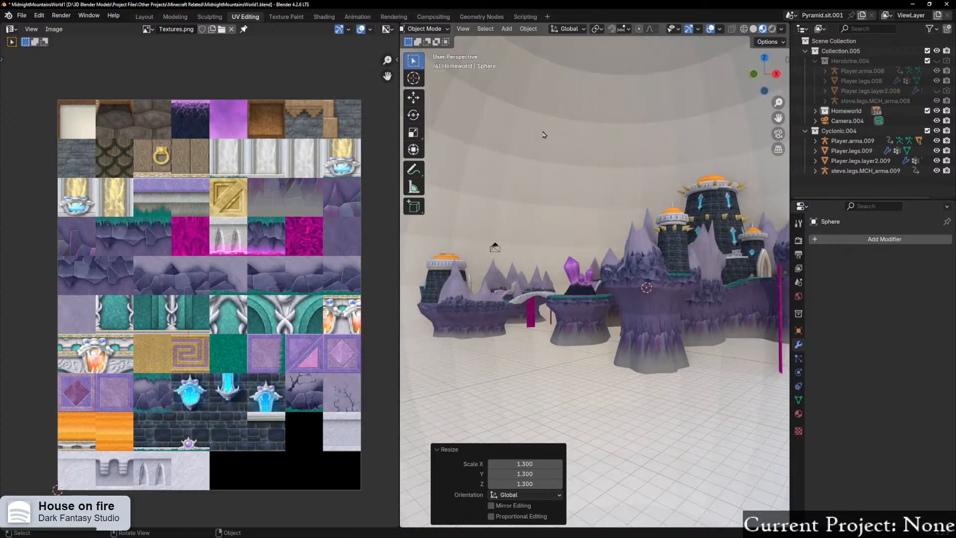
Step: Apply smooth shading to the sphere surrounding the islands
{"action": "right_click", "coordinate": [609, 167]}
{"action": "left_click", "coordinate": [557, 170]}
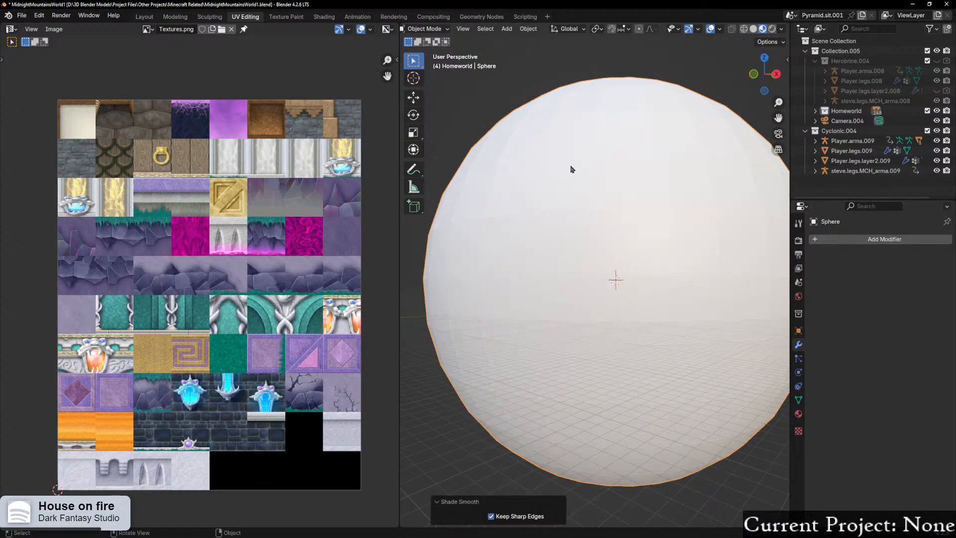
{"action": "scroll", "coordinate": [577, 169], "scroll_direction": "up", "scroll_amount": 5}
{"action": "scroll", "coordinate": [572, 151], "scroll_direction": "up", "scroll_amount": 4}
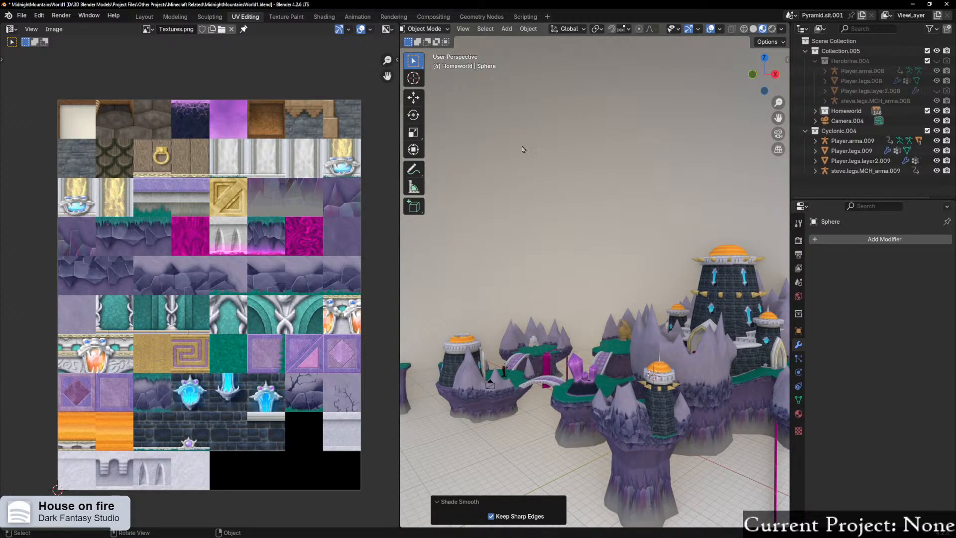
Step: Switch to the Shading workspace in material preview and select the world's Wave Texture and Color Ramp nodes
{"action": "left_click", "coordinate": [324, 17]}
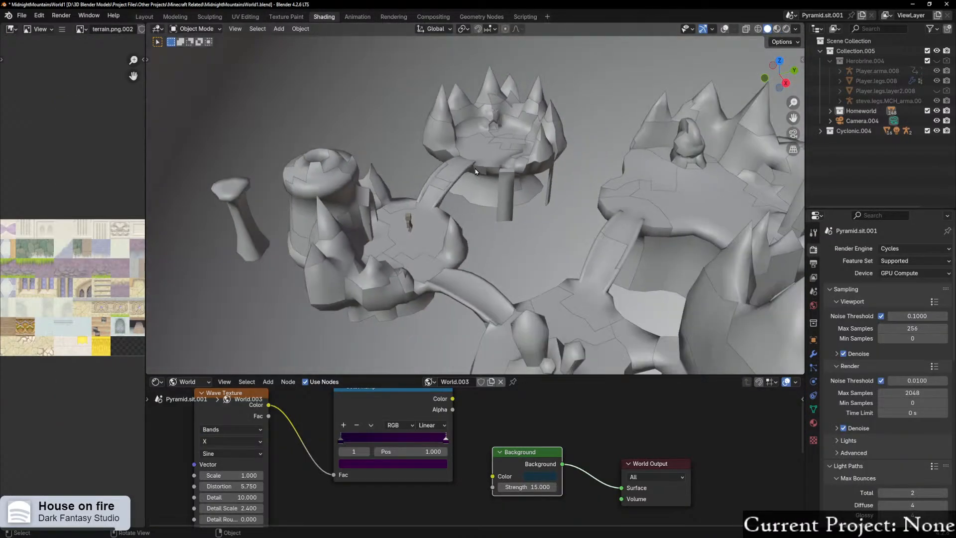
{"action": "scroll", "coordinate": [476, 171], "scroll_direction": "down", "scroll_amount": 1}
{"action": "left_click", "coordinate": [777, 29]}
{"action": "middle_click_drag", "start_coordinate": [605, 163], "coordinate": [617, 131]}
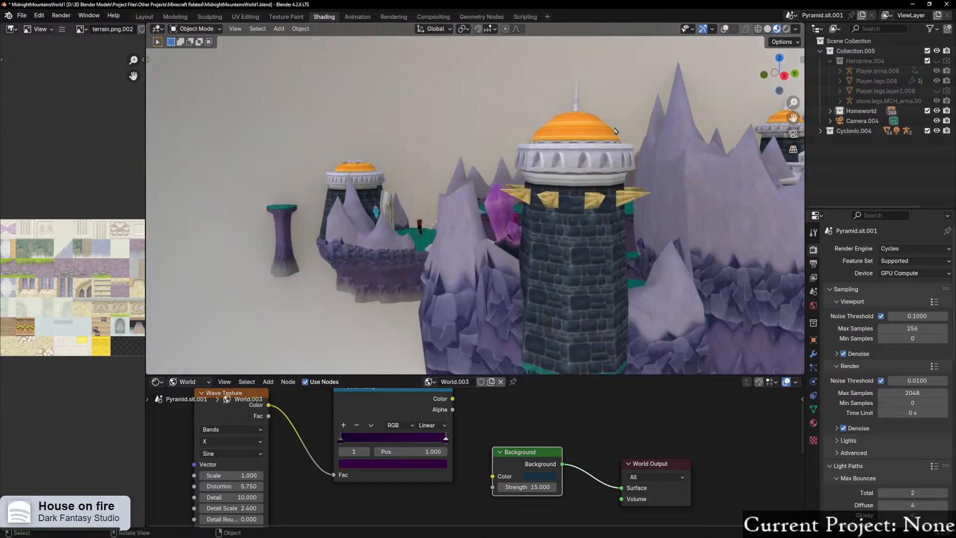
{"action": "middle_click_drag", "start_coordinate": [513, 90], "coordinate": [528, 200]}
{"action": "scroll", "coordinate": [501, 141], "scroll_direction": "up", "scroll_amount": 3}
{"action": "scroll", "coordinate": [526, 198], "scroll_direction": "down", "scroll_amount": 3}
{"action": "scroll", "coordinate": [412, 271], "scroll_direction": "down", "scroll_amount": 2}
{"action": "scroll", "coordinate": [257, 431], "scroll_direction": "down", "scroll_amount": 2}
{"action": "left_click_drag", "start_coordinate": [257, 432], "coordinate": [418, 475]}
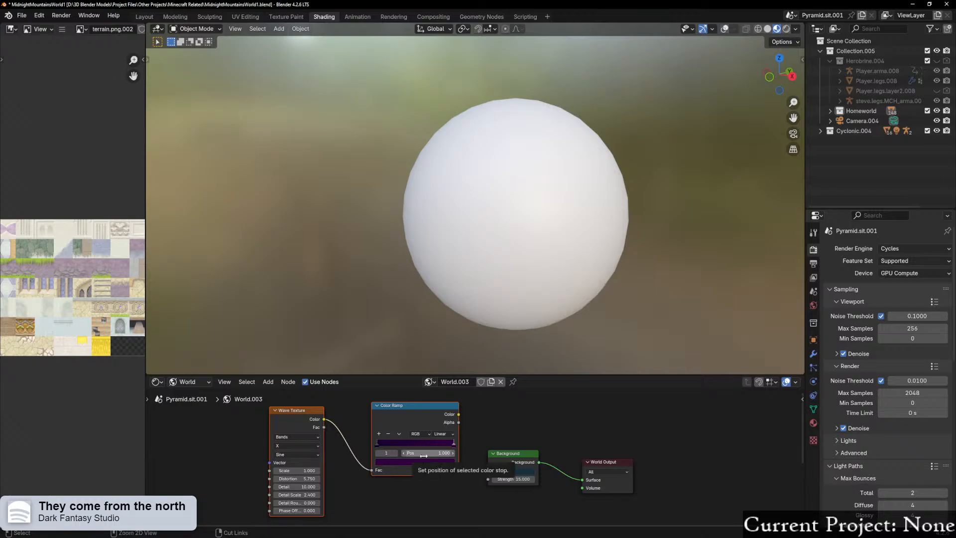
Step: Show the sphere's object shader, create a new material for it and name it SkyBox
{"action": "left_click", "coordinate": [188, 381]}
{"action": "left_click", "coordinate": [194, 408]}
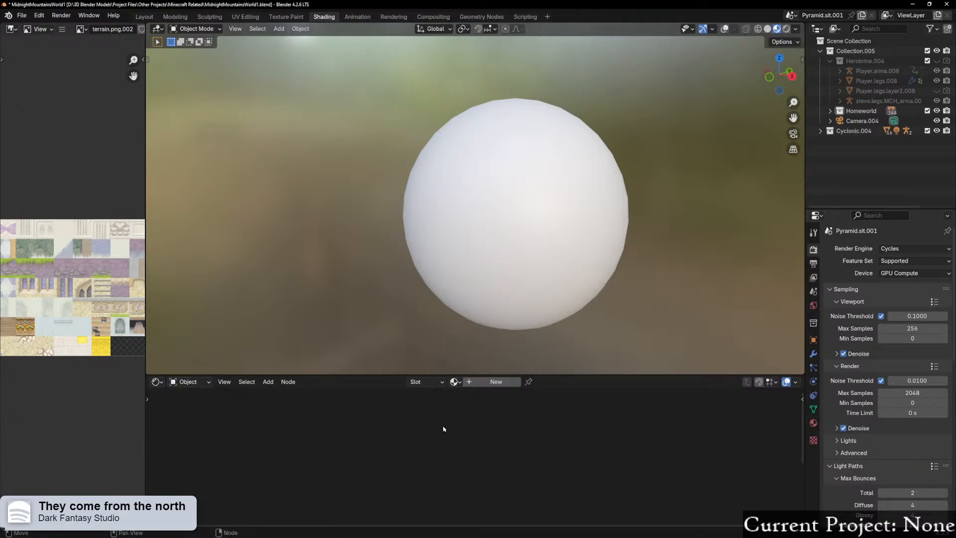
{"action": "left_click", "coordinate": [468, 383]}
{"action": "double_click", "coordinate": [479, 382]}
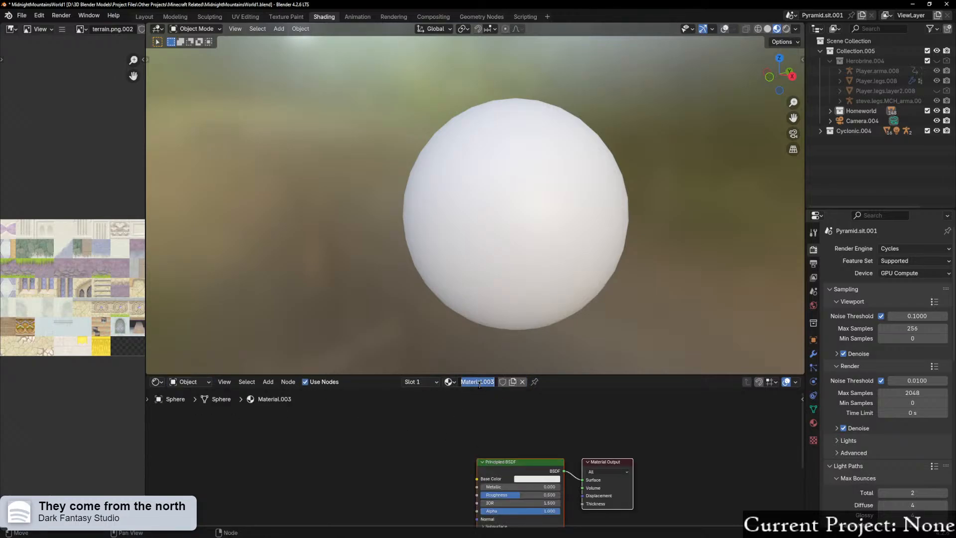
{"action": "type", "text": "SkyBox"}
{"action": "key", "text": "Return"}
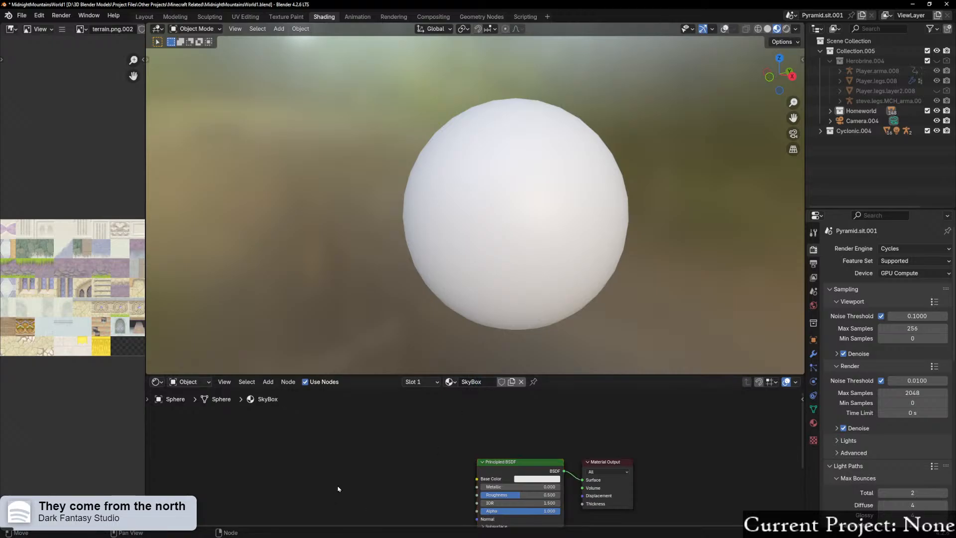
Step: Copy the Wave Texture and Color Ramp nodes from the world shader
{"action": "key", "text": "ctrl+v"}
{"action": "left_click", "coordinate": [188, 381]}
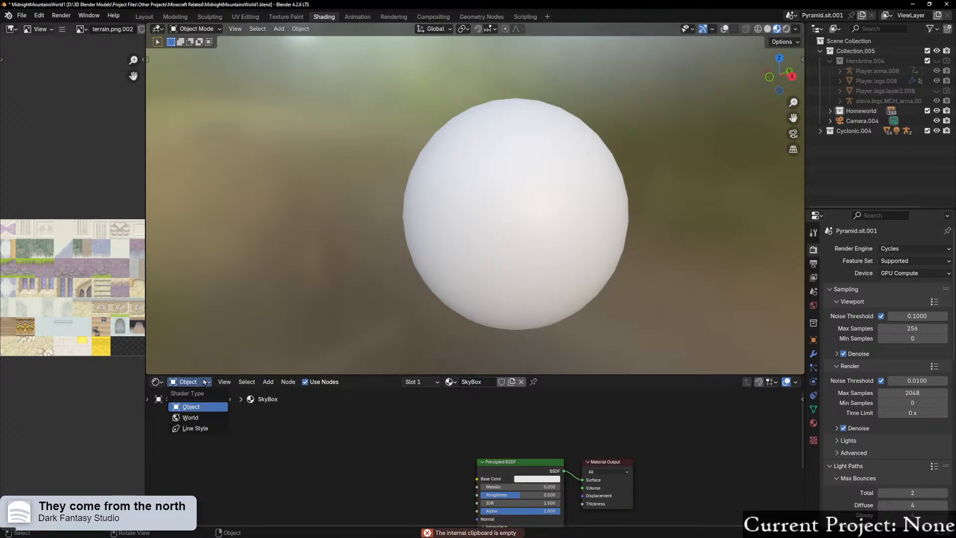
{"action": "left_click", "coordinate": [189, 417]}
{"action": "left_click_drag", "start_coordinate": [391, 469], "coordinate": [294, 411]}
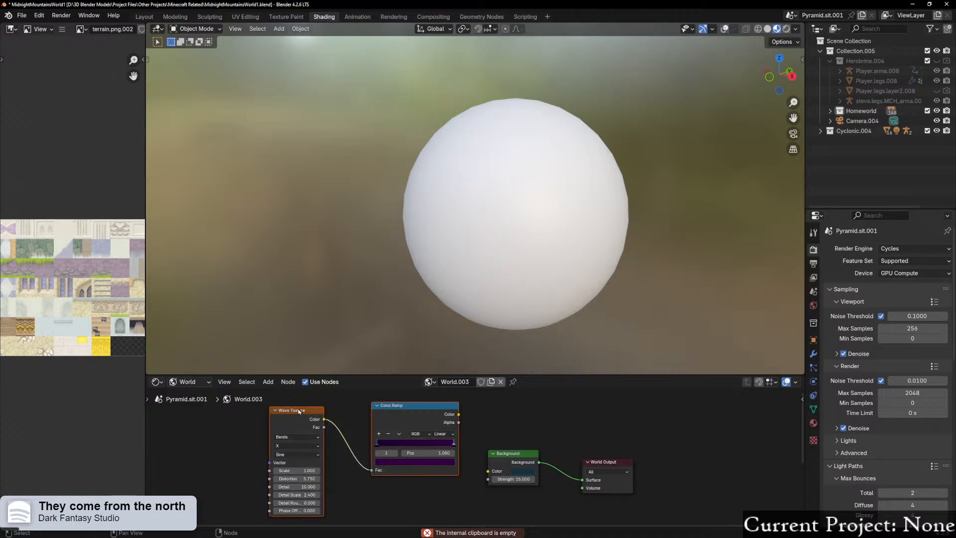
{"action": "left_click", "coordinate": [400, 427]}
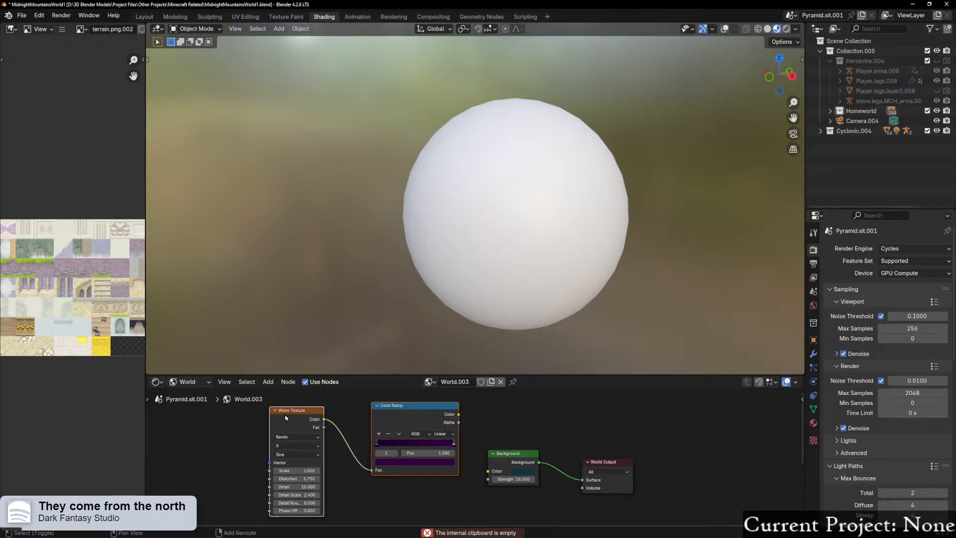
{"action": "right_click", "coordinate": [303, 435]}
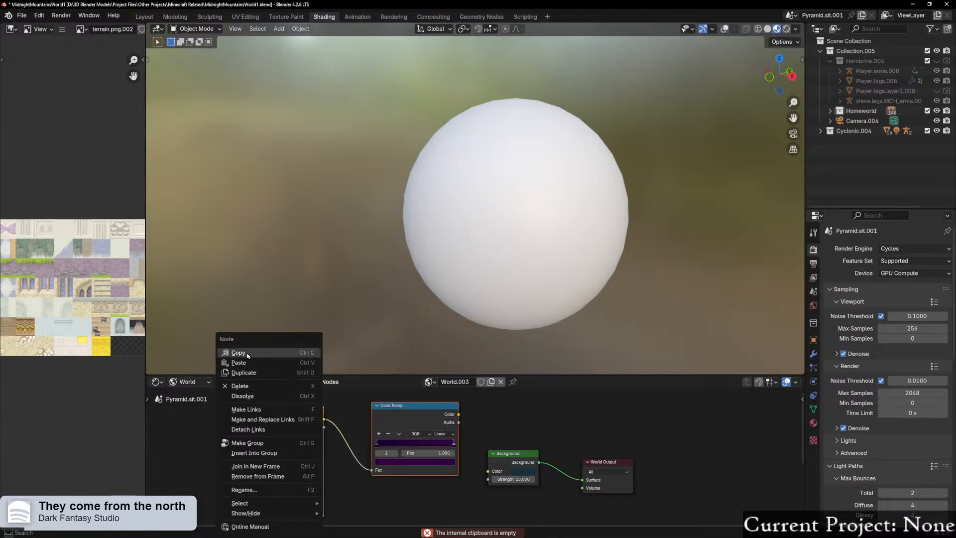
{"action": "left_click", "coordinate": [247, 354]}
Step: Paste the copied nodes into the SkyBox material and connect the Color Ramp's Color to the Principled BSDF Base Color
{"action": "left_click", "coordinate": [188, 382]}
{"action": "left_click", "coordinate": [194, 410]}
{"action": "right_click", "coordinate": [299, 448]}
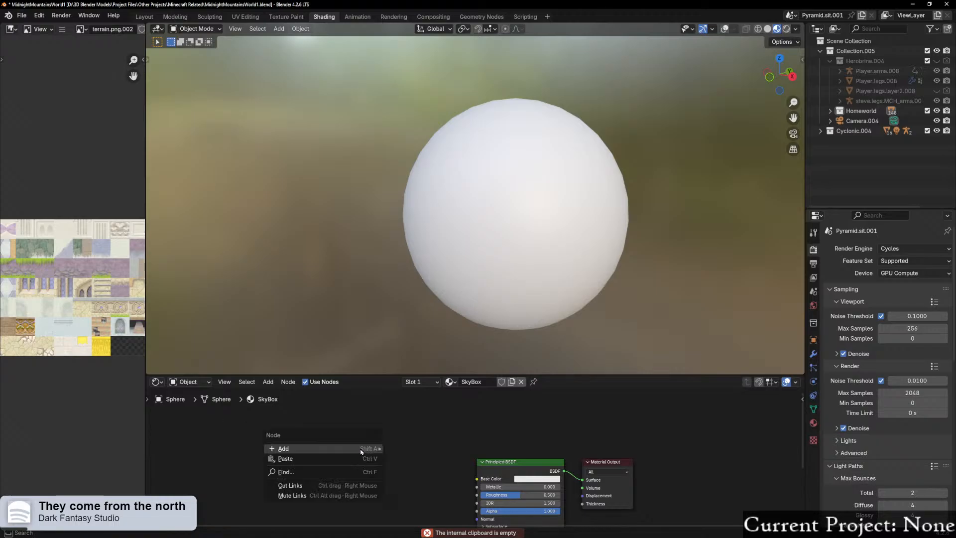
{"action": "left_click", "coordinate": [315, 459]}
{"action": "left_click_drag", "start_coordinate": [364, 457], "coordinate": [356, 493]}
{"action": "left_click_drag", "start_coordinate": [419, 466], "coordinate": [477, 474]}
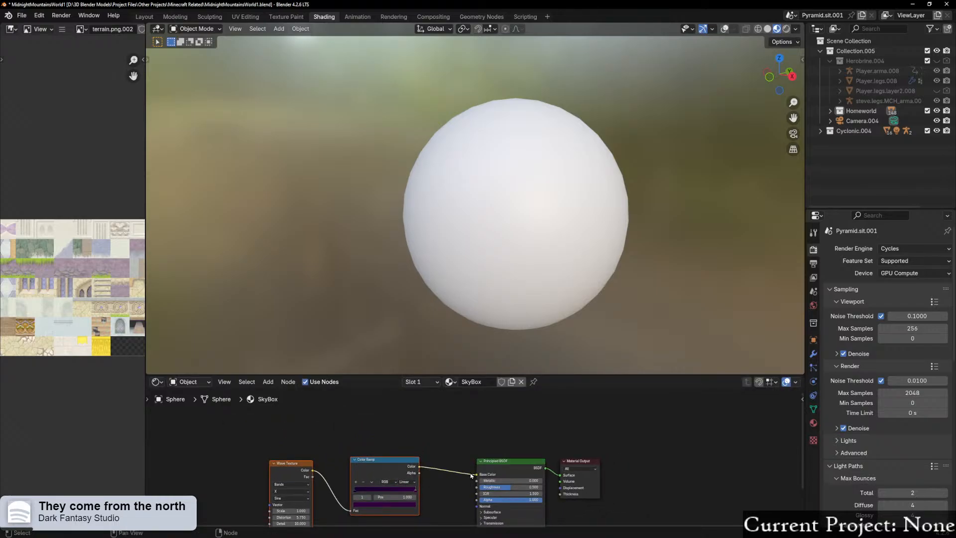
Step: Set the Roughness of the SkyBox material's Principled BSDF to 0.900
{"action": "scroll", "coordinate": [523, 316], "scroll_direction": "up", "scroll_amount": 5}
{"action": "scroll", "coordinate": [519, 317], "scroll_direction": "up", "scroll_amount": 2}
{"action": "middle_click_drag", "start_coordinate": [519, 317], "coordinate": [492, 292]}
{"action": "scroll", "coordinate": [520, 288], "scroll_direction": "up", "scroll_amount": 2}
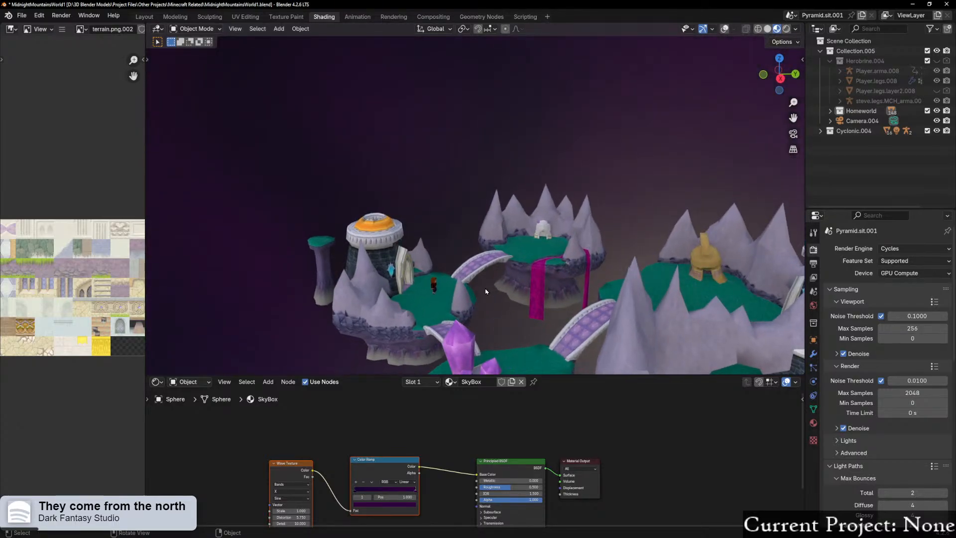
{"action": "scroll", "coordinate": [492, 291], "scroll_direction": "up", "scroll_amount": 2}
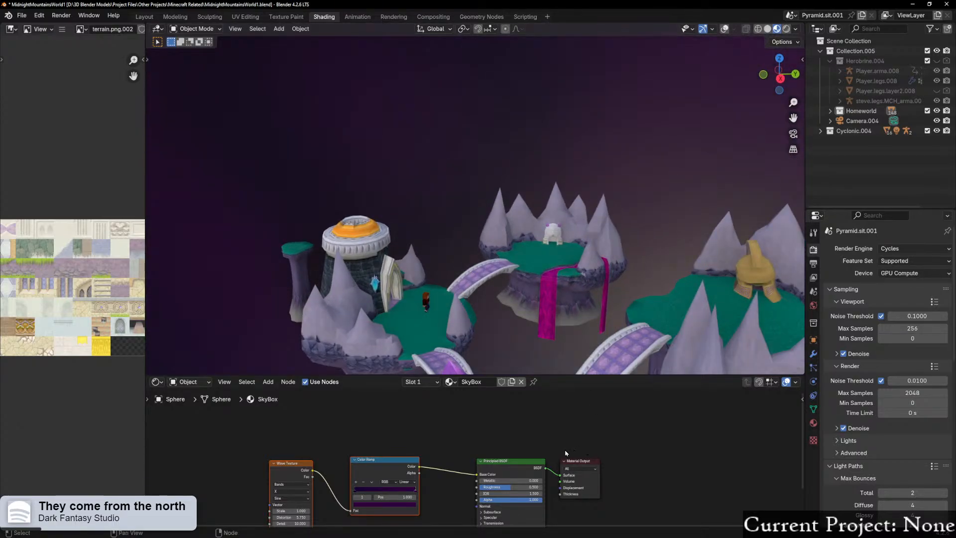
{"action": "scroll", "coordinate": [562, 488], "scroll_direction": "up", "scroll_amount": 4}
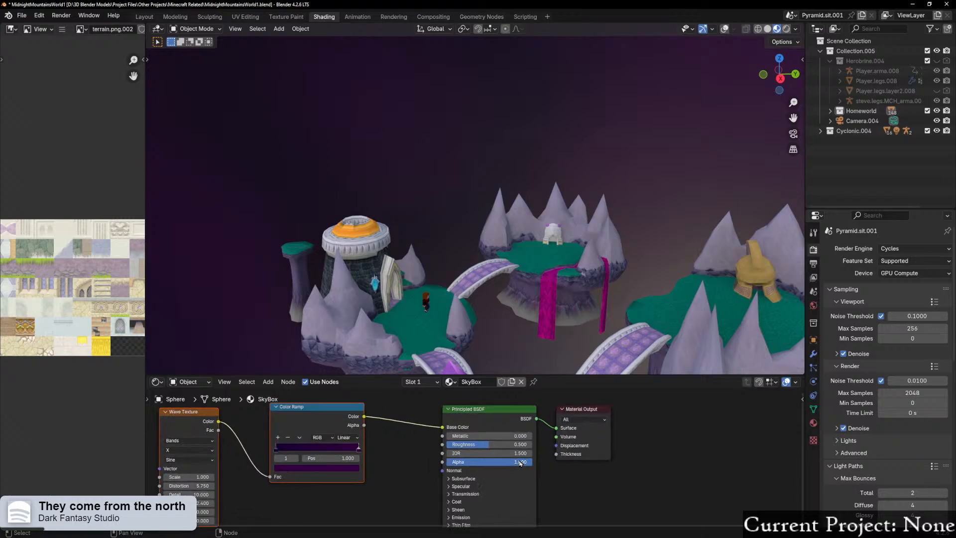
{"action": "left_click_drag", "start_coordinate": [495, 441], "coordinate": [537, 441]}
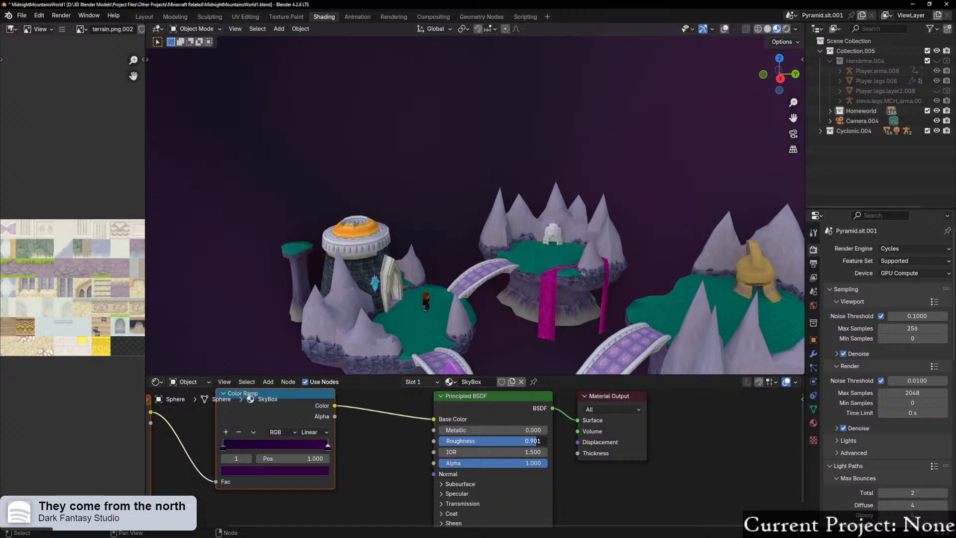
{"action": "left_click_drag", "start_coordinate": [537, 441], "coordinate": [537, 440]}
Step: Examine the purple wave pattern on the sky sphere from inside and outside
{"action": "middle_click_drag", "start_coordinate": [501, 316], "coordinate": [507, 267]}
{"action": "scroll", "coordinate": [504, 271], "scroll_direction": "down", "scroll_amount": 7}
{"action": "scroll", "coordinate": [480, 265], "scroll_direction": "up", "scroll_amount": 6}
{"action": "scroll", "coordinate": [449, 269], "scroll_direction": "up", "scroll_amount": 1}
{"action": "scroll", "coordinate": [447, 270], "scroll_direction": "down", "scroll_amount": 8}
{"action": "scroll", "coordinate": [447, 271], "scroll_direction": "down", "scroll_amount": 3}
{"action": "middle_click_drag", "start_coordinate": [452, 277], "coordinate": [500, 288]}
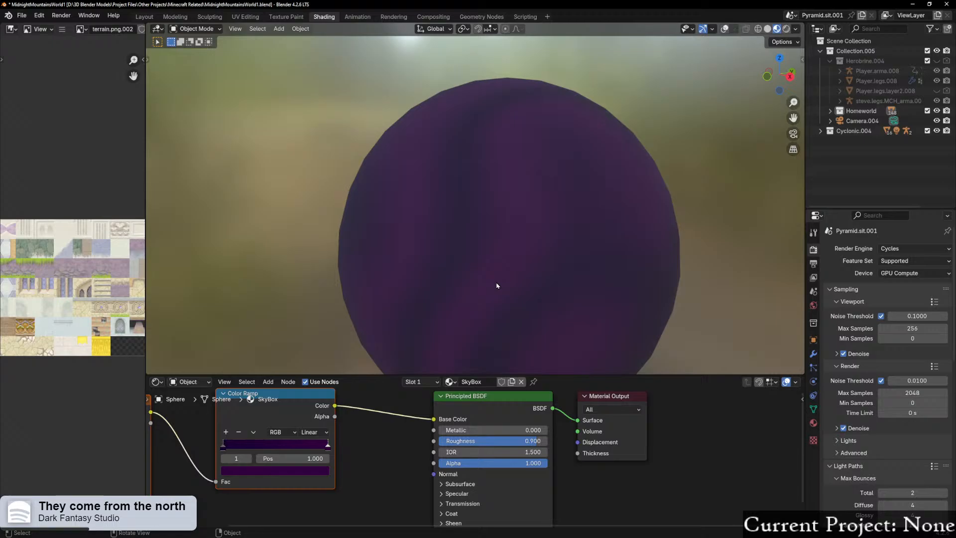
{"action": "middle_click_drag", "start_coordinate": [476, 272], "coordinate": [461, 191]}
{"action": "scroll", "coordinate": [461, 191], "scroll_direction": "down", "scroll_amount": 10}
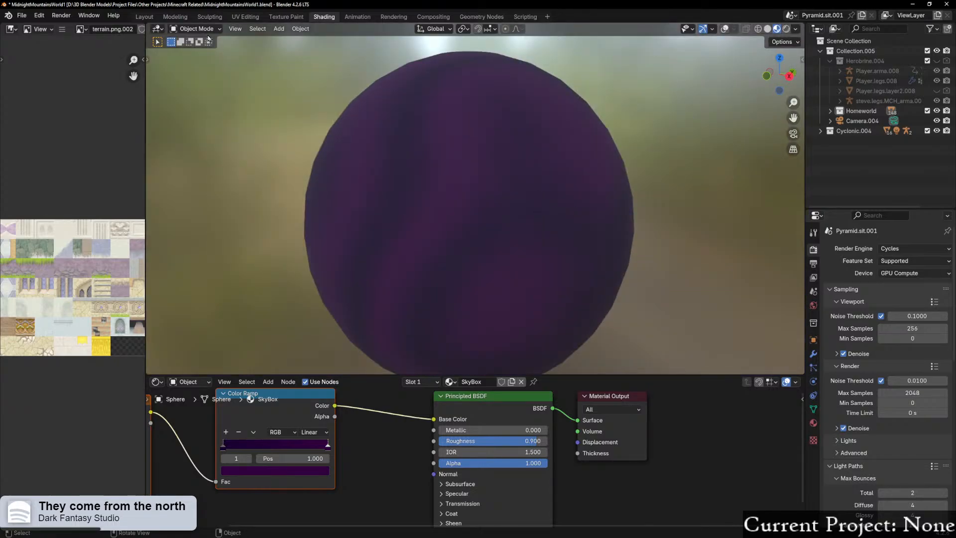
Step: Return to the Layout workspace and scale the sky sphere up by about 1.4
{"action": "left_click", "coordinate": [144, 16]}
{"action": "scroll", "coordinate": [504, 225], "scroll_direction": "down", "scroll_amount": 5}
{"action": "middle_click_drag", "start_coordinate": [505, 225], "coordinate": [659, 234]}
{"action": "scroll", "coordinate": [578, 204], "scroll_direction": "down", "scroll_amount": 8}
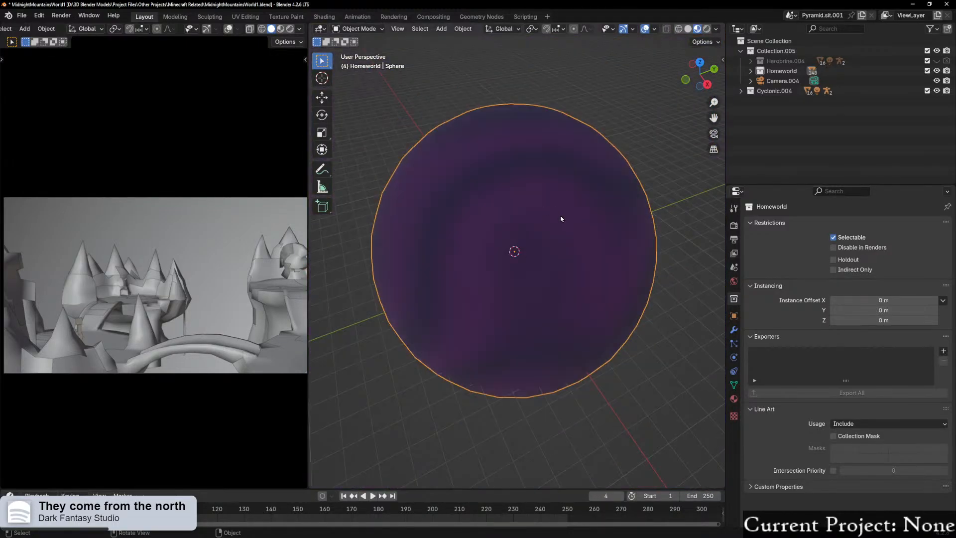
{"action": "key", "text": "s"}
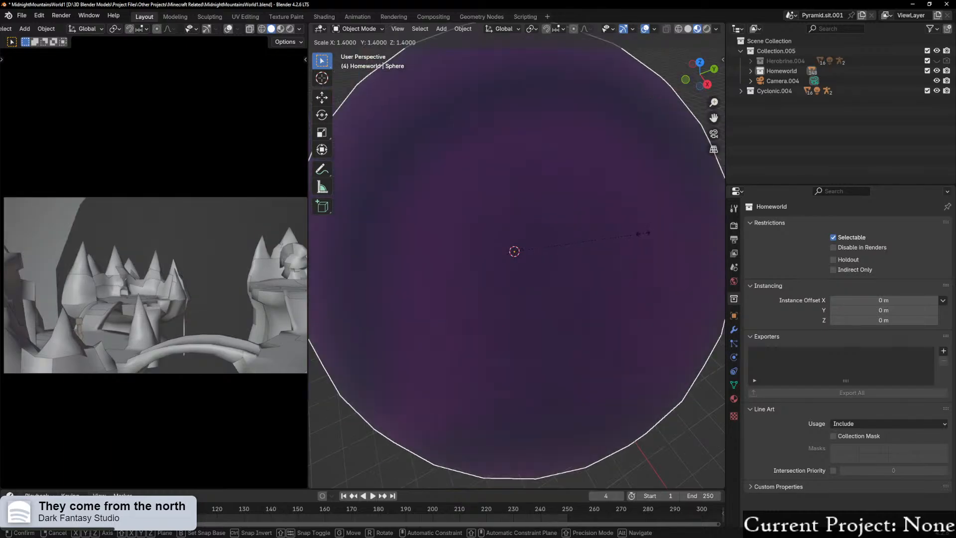
{"action": "left_click", "coordinate": [632, 235]}
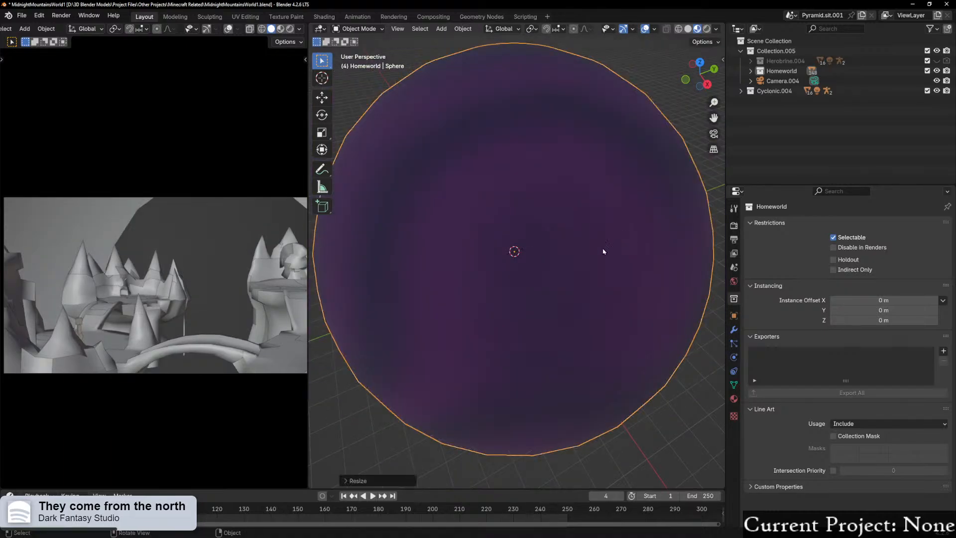
Step: Duplicate the sky sphere in place and scale the copy down so it sits just inside the original
{"action": "scroll", "coordinate": [615, 248], "scroll_direction": "up", "scroll_amount": 7}
{"action": "middle_click_drag", "start_coordinate": [615, 247], "coordinate": [472, 273]}
{"action": "scroll", "coordinate": [648, 226], "scroll_direction": "down", "scroll_amount": 3}
{"action": "scroll", "coordinate": [506, 271], "scroll_direction": "up", "scroll_amount": 5}
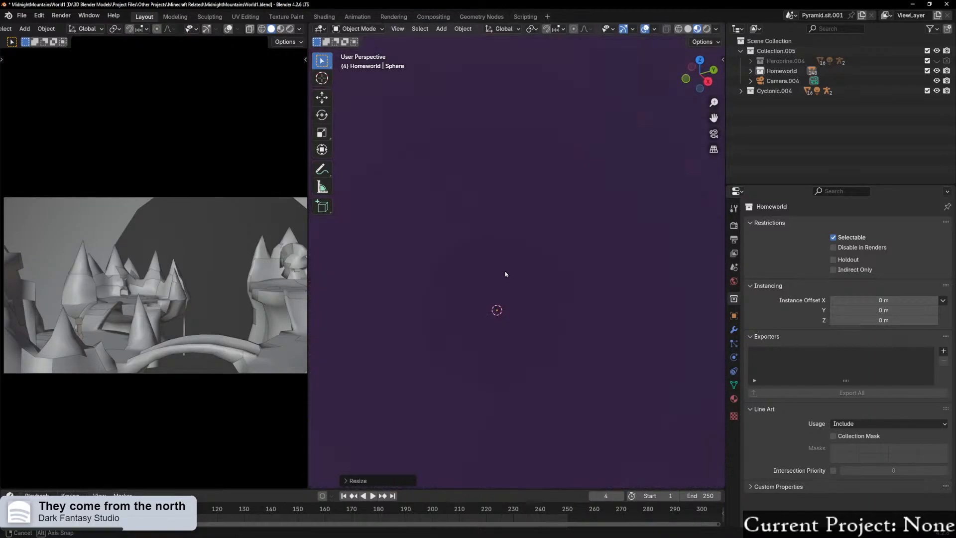
{"action": "scroll", "coordinate": [523, 264], "scroll_direction": "down", "scroll_amount": 5}
{"action": "scroll", "coordinate": [544, 259], "scroll_direction": "up", "scroll_amount": 5}
{"action": "scroll", "coordinate": [591, 250], "scroll_direction": "down", "scroll_amount": 2}
{"action": "left_click", "coordinate": [630, 261]}
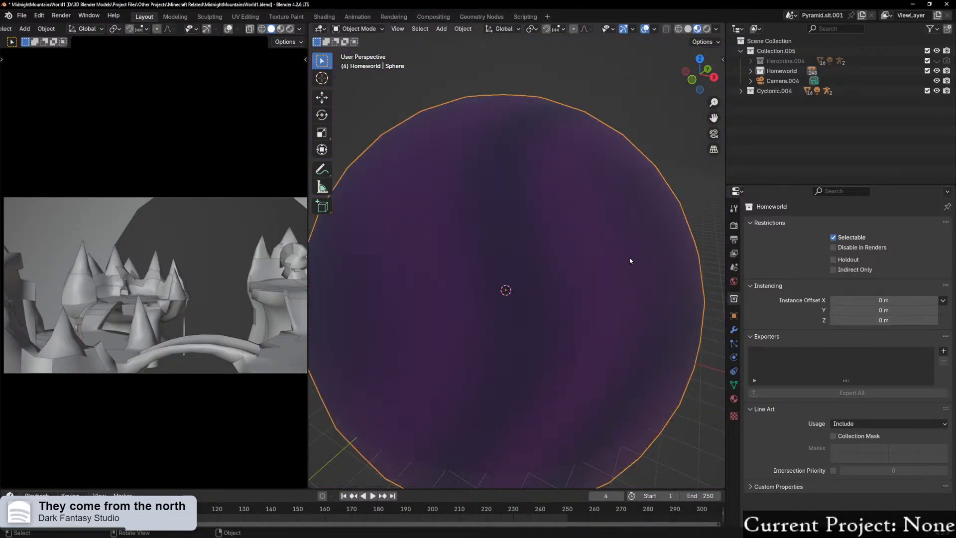
{"action": "key", "text": "shift+d"}
{"action": "right_click", "coordinate": [630, 261]}
{"action": "key", "text": "s"}
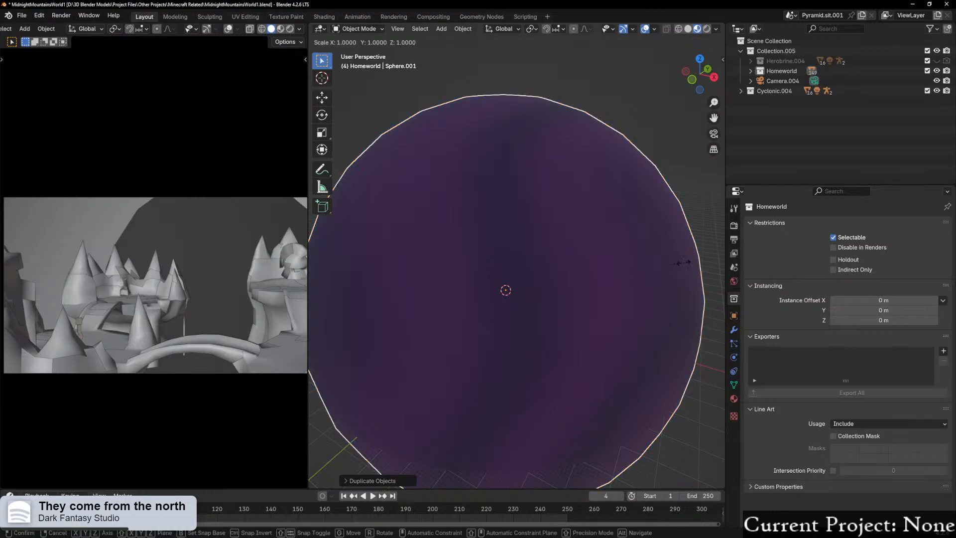
{"action": "left_click", "coordinate": [665, 266]}
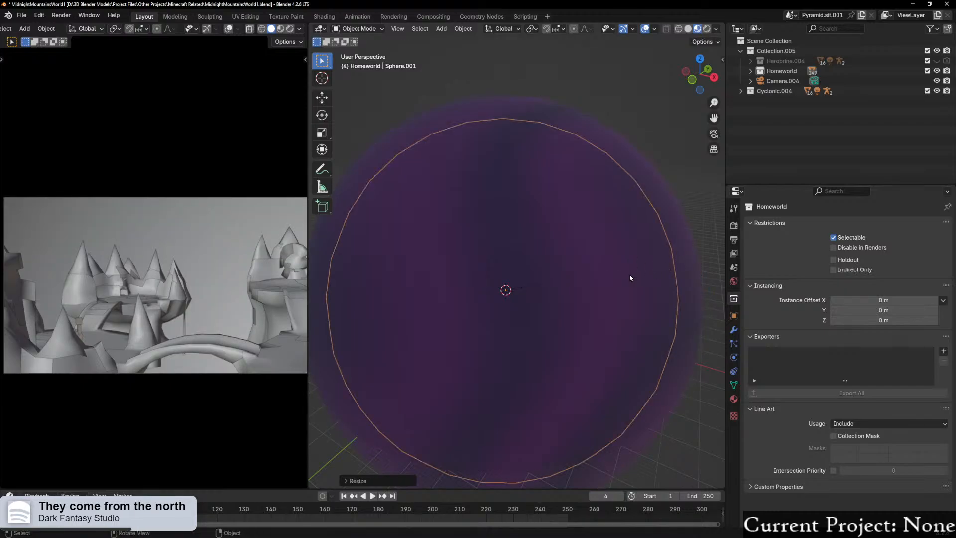
Step: Examine the floating islands against the purple sky from inside and outside the nested spheres
{"action": "scroll", "coordinate": [631, 277], "scroll_direction": "up", "scroll_amount": 6}
{"action": "middle_click_drag", "start_coordinate": [631, 278], "coordinate": [507, 275]}
{"action": "scroll", "coordinate": [650, 270], "scroll_direction": "down", "scroll_amount": 10}
{"action": "scroll", "coordinate": [638, 265], "scroll_direction": "up", "scroll_amount": 4}
{"action": "scroll", "coordinate": [597, 239], "scroll_direction": "up", "scroll_amount": 4}
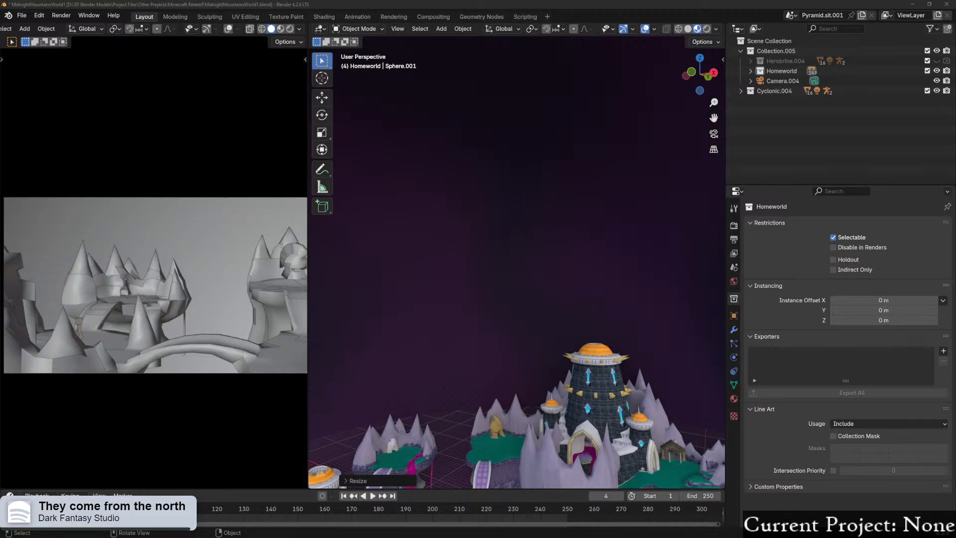
{"action": "middle_click_drag", "start_coordinate": [409, 309], "coordinate": [420, 183]}
{"action": "scroll", "coordinate": [403, 327], "scroll_direction": "down", "scroll_amount": 2}
{"action": "mouse_move", "coordinate": [530, 293]}
{"action": "middle_mouse_down"}
{"action": "mouse_move", "coordinate": [508, 255]}
{"action": "mouse_move", "coordinate": [505, 271]}
{"action": "mouse_move", "coordinate": [516, 239]}
{"action": "mouse_move", "coordinate": [524, 295]}
{"action": "mouse_move", "coordinate": [532, 294]}
{"action": "middle_mouse_up"}
{"action": "scroll", "coordinate": [508, 255], "scroll_direction": "down", "scroll_amount": 2}
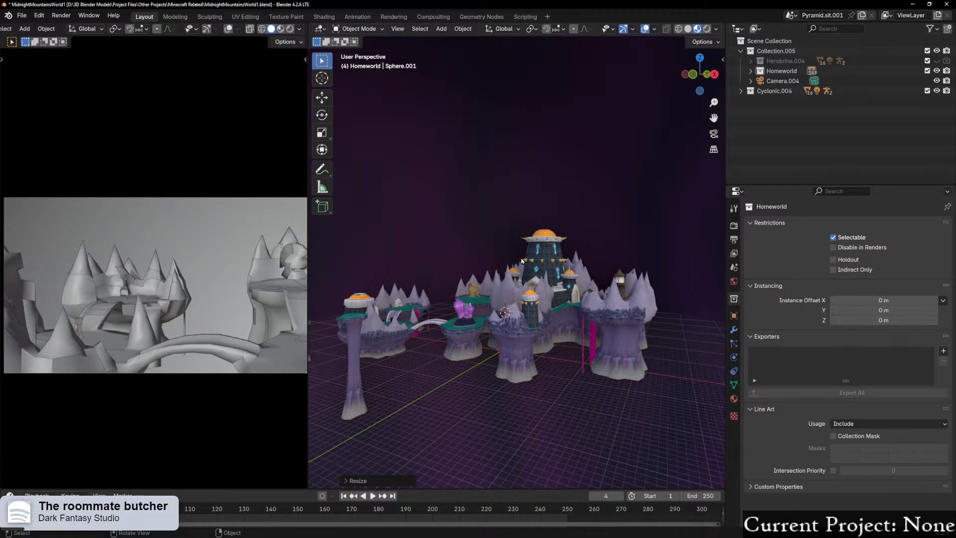
{"action": "scroll", "coordinate": [529, 270], "scroll_direction": "down", "scroll_amount": 8}
{"action": "middle_click_drag", "start_coordinate": [533, 271], "coordinate": [586, 308]}
{"action": "scroll", "coordinate": [574, 287], "scroll_direction": "up", "scroll_amount": 8}
{"action": "scroll", "coordinate": [575, 287], "scroll_direction": "up", "scroll_amount": 5}
{"action": "scroll", "coordinate": [502, 282], "scroll_direction": "down", "scroll_amount": 3}
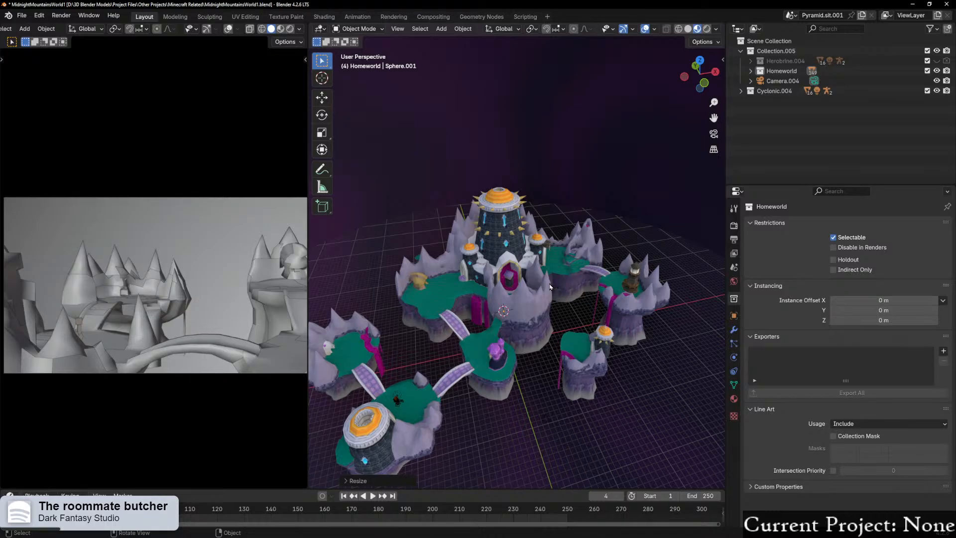
{"action": "middle_click_drag", "start_coordinate": [548, 286], "coordinate": [507, 277]}
{"action": "scroll", "coordinate": [513, 281], "scroll_direction": "up", "scroll_amount": 3}
{"action": "middle_click_drag", "start_coordinate": [543, 329], "coordinate": [547, 275], "text": "shift"}
{"action": "scroll", "coordinate": [534, 298], "scroll_direction": "down", "scroll_amount": 3}
{"action": "scroll", "coordinate": [534, 294], "scroll_direction": "down", "scroll_amount": 3}
{"action": "scroll", "coordinate": [535, 285], "scroll_direction": "up", "scroll_amount": 2}
{"action": "scroll", "coordinate": [547, 275], "scroll_direction": "down", "scroll_amount": 3}
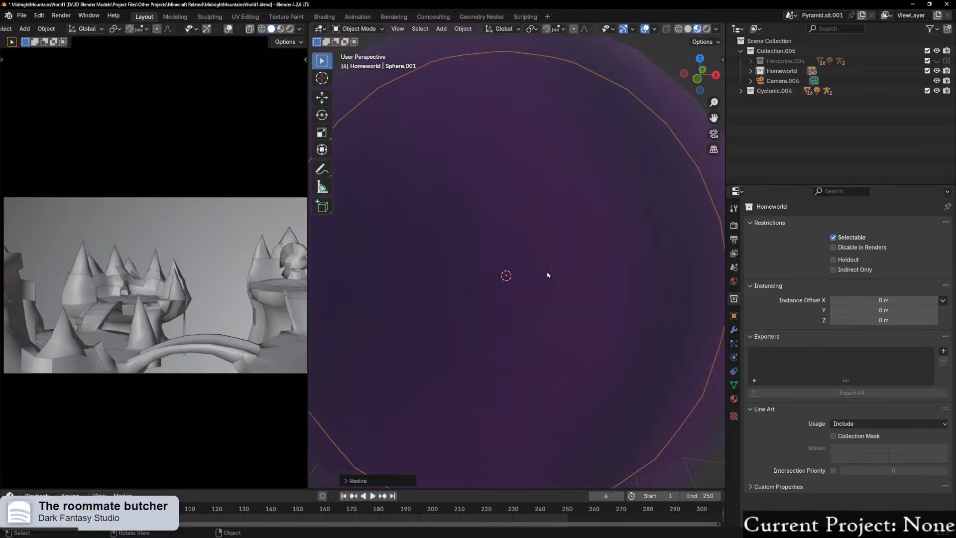
Step: Isolate the inner sphere in local view and bring it up in the Shading workspace with overlays hidden
{"action": "key", "text": "KP_Divide"}
{"action": "middle_click_drag", "start_coordinate": [552, 249], "coordinate": [336, 70]}
{"action": "scroll", "coordinate": [422, 266], "scroll_direction": "up", "scroll_amount": 6}
{"action": "scroll", "coordinate": [426, 264], "scroll_direction": "down", "scroll_amount": 5}
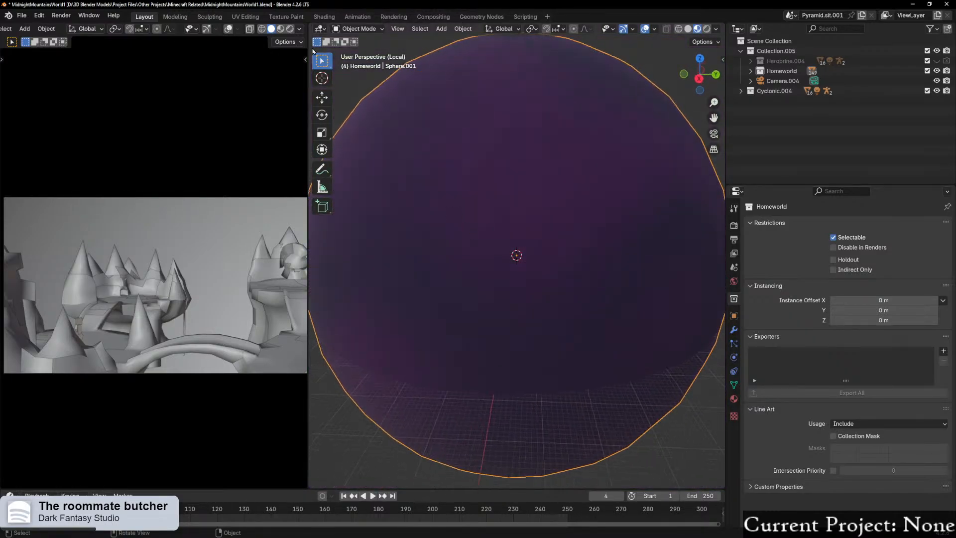
{"action": "left_click", "coordinate": [324, 17]}
{"action": "scroll", "coordinate": [501, 204], "scroll_direction": "down", "scroll_amount": 4}
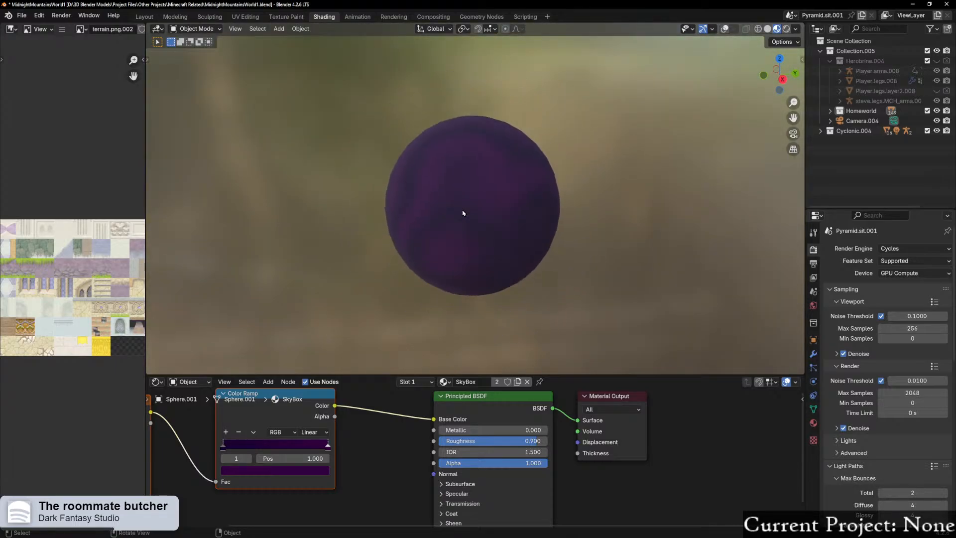
{"action": "left_click", "coordinate": [724, 28]}
{"action": "scroll", "coordinate": [585, 204], "scroll_direction": "up", "scroll_amount": 3}
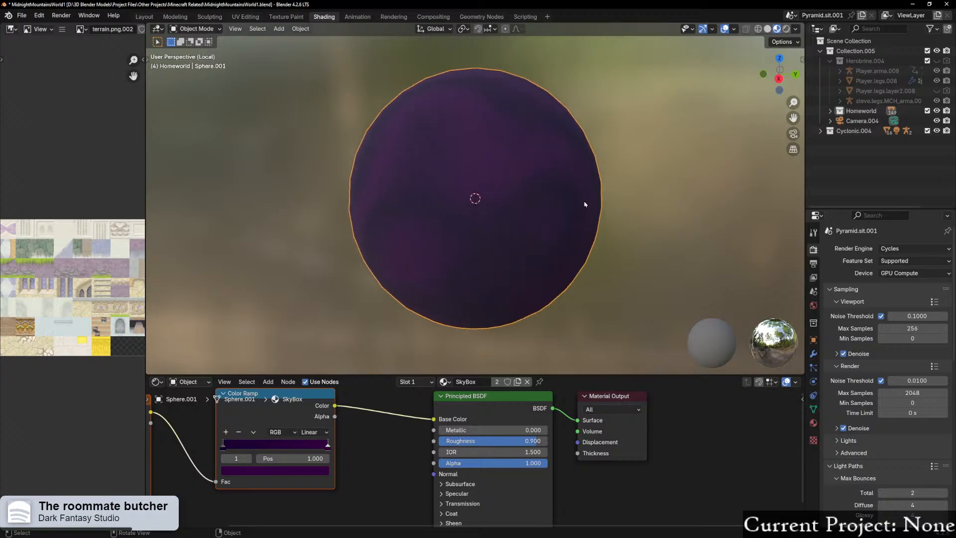
{"action": "left_click", "coordinate": [725, 28]}
Step: Replace the Wave Texture and Color Ramp nodes with a Brick Texture whose Color feeds the Principled BSDF Base Color
{"action": "scroll", "coordinate": [406, 474], "scroll_direction": "down", "scroll_amount": 3}
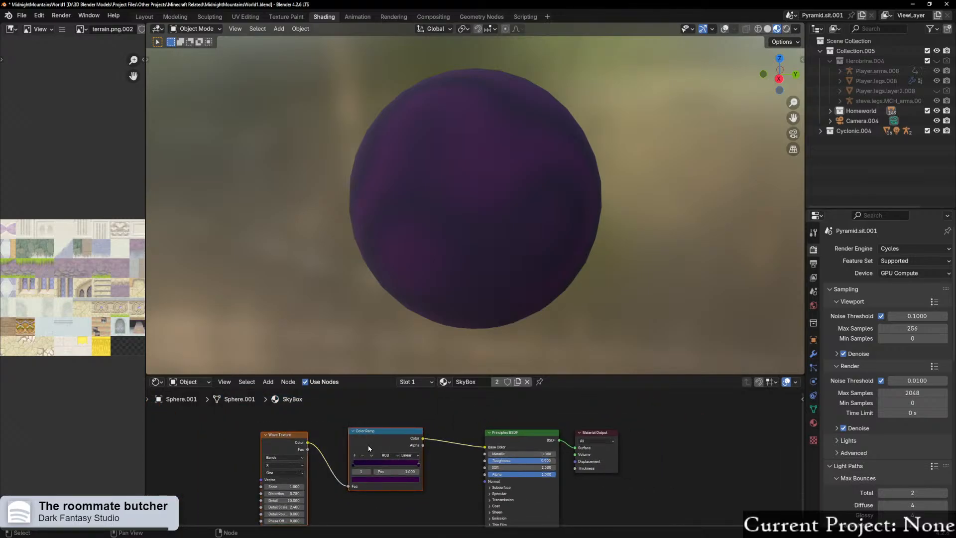
{"action": "key", "text": "x"}
{"action": "key", "text": "shift+a"}
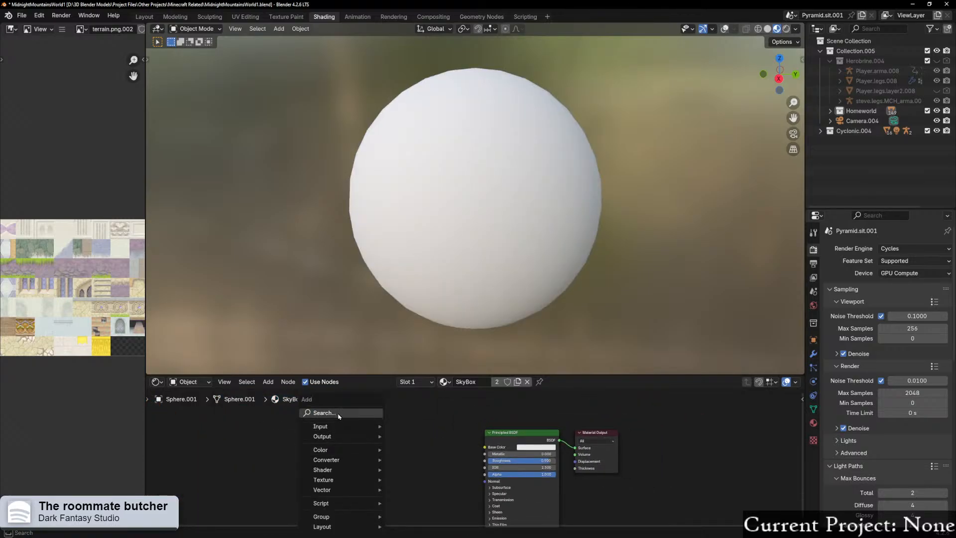
{"action": "left_click", "coordinate": [321, 412]}
{"action": "left_click", "coordinate": [390, 431]}
{"action": "left_click_drag", "start_coordinate": [380, 446], "coordinate": [485, 446]}
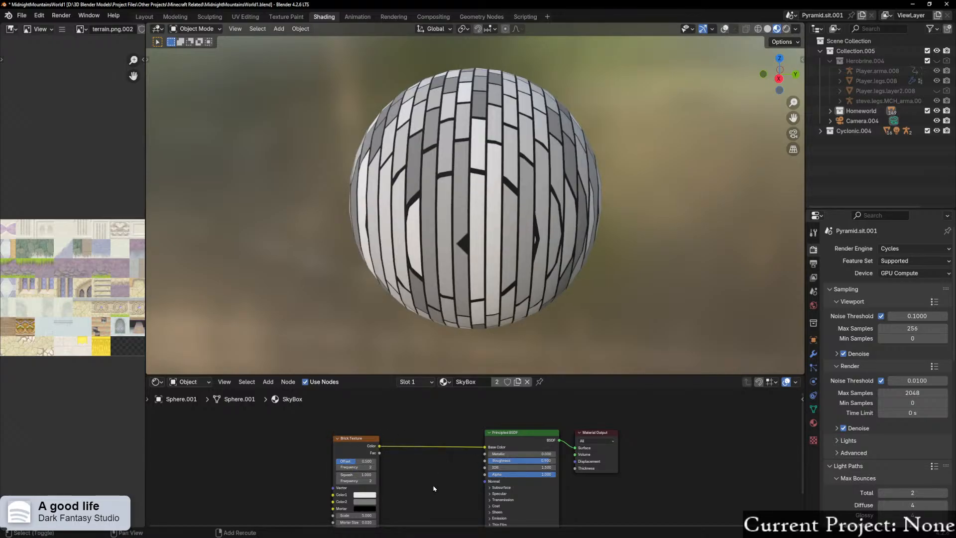
Step: Set the Brick Texture's Scale to 2.000 and its Mortar Size to 0.125
{"action": "scroll", "coordinate": [434, 488], "scroll_direction": "up", "scroll_amount": 4}
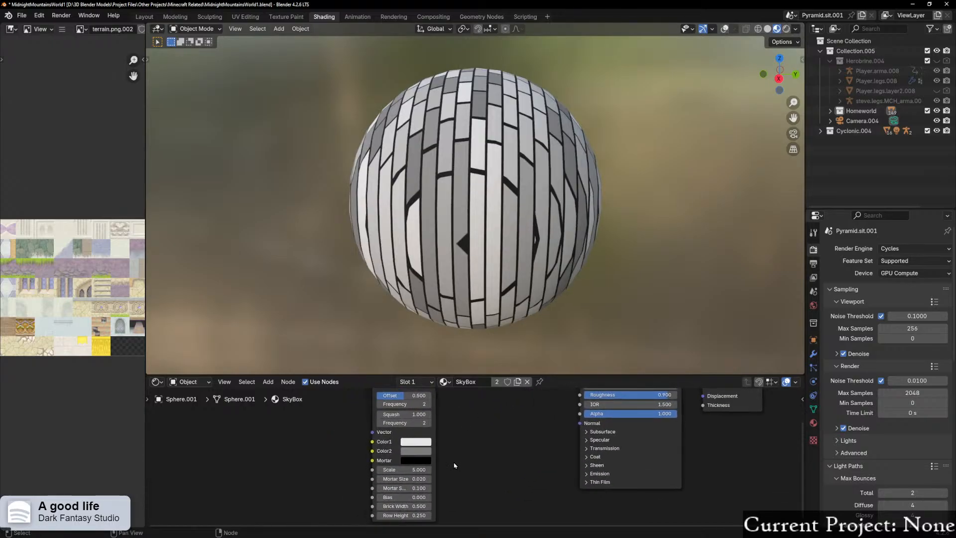
{"action": "middle_click_drag", "start_coordinate": [454, 463], "coordinate": [460, 466]}
{"action": "left_click_drag", "start_coordinate": [423, 472], "coordinate": [323, 473]}
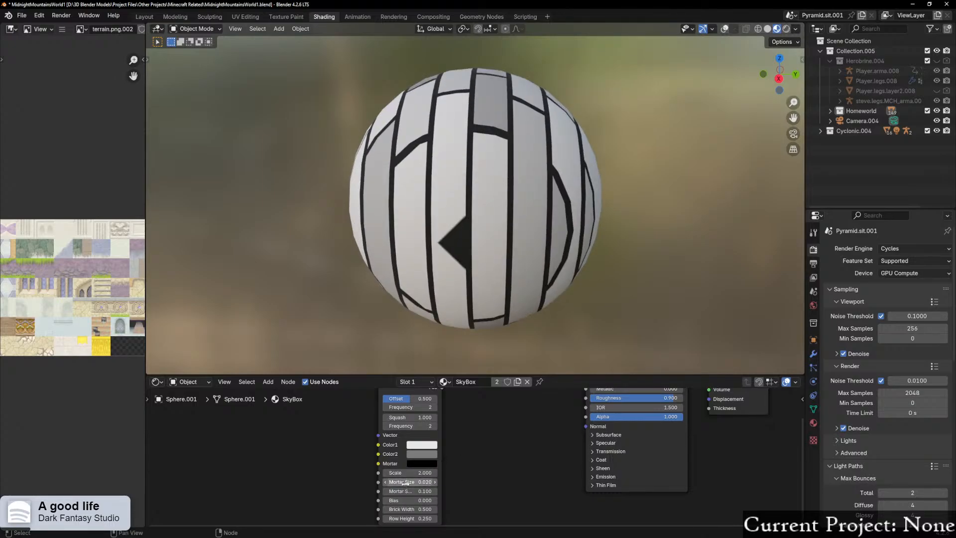
{"action": "left_click", "coordinate": [410, 482]}
{"action": "left_click", "coordinate": [459, 493]}
{"action": "left_click_drag", "start_coordinate": [407, 482], "coordinate": [426, 482]}
{"action": "middle_click_drag", "start_coordinate": [477, 330], "coordinate": [572, 338]}
{"action": "scroll", "coordinate": [478, 458], "scroll_direction": "up", "scroll_amount": 1}
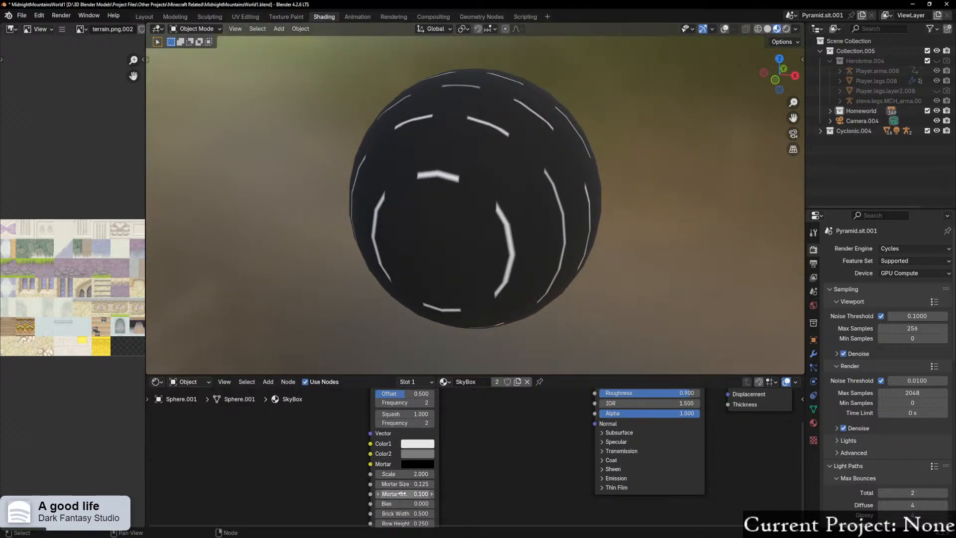
Step: Set the Brick Texture's Mortar Smooth to 0.200 and reduce its Mortar Size to 0.025
{"action": "mouse_move", "coordinate": [402, 493]}
{"action": "left_mouse_down"}
{"action": "mouse_move", "coordinate": [434, 494]}
{"action": "mouse_move", "coordinate": [403, 494]}
{"action": "mouse_move", "coordinate": [413, 494]}
{"action": "left_mouse_up"}
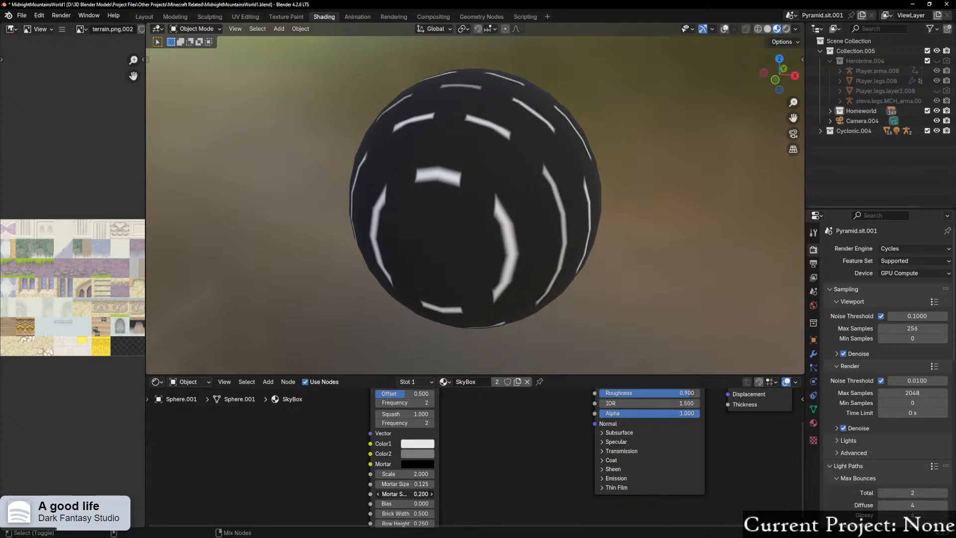
{"action": "left_click", "coordinate": [421, 484]}
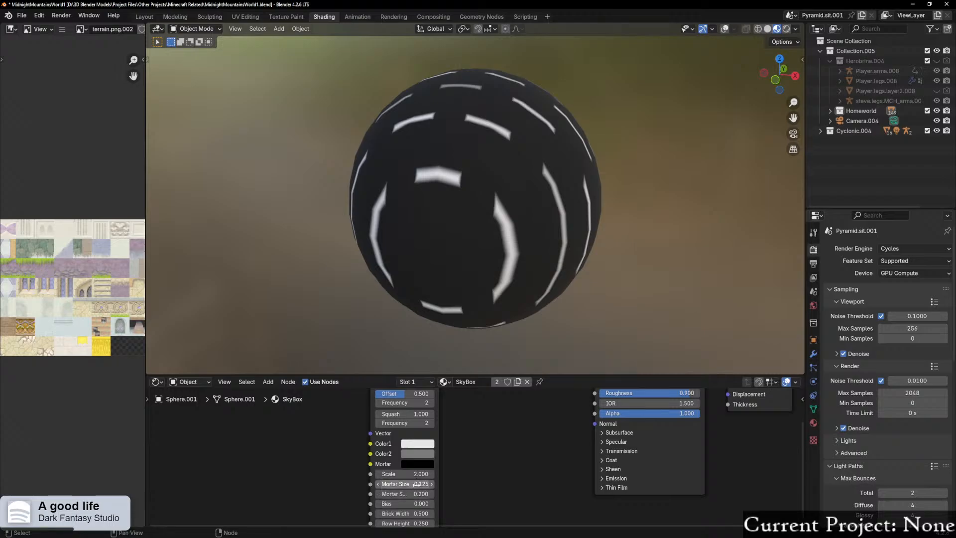
{"action": "left_click_drag", "start_coordinate": [417, 484], "coordinate": [380, 484]}
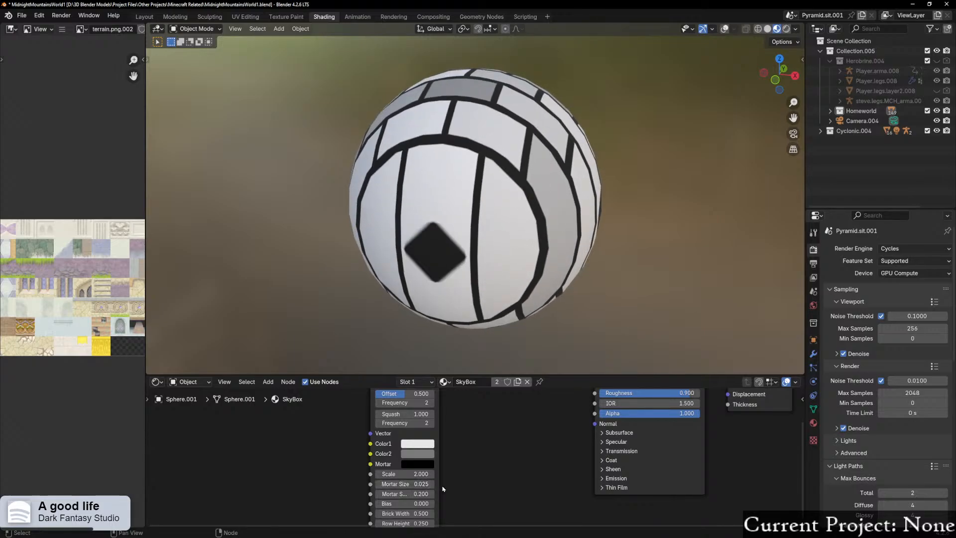
Step: Set the Brick Texture's Brick Width to 0.05
{"action": "scroll", "coordinate": [455, 495], "scroll_direction": "down", "scroll_amount": 1}
{"action": "middle_click_drag", "start_coordinate": [456, 495], "coordinate": [453, 465], "text": "shift"}
{"action": "scroll", "coordinate": [454, 466], "scroll_direction": "up", "scroll_amount": 3}
{"action": "left_click_drag", "start_coordinate": [393, 484], "coordinate": [377, 483]}
{"action": "left_click", "coordinate": [394, 484]}
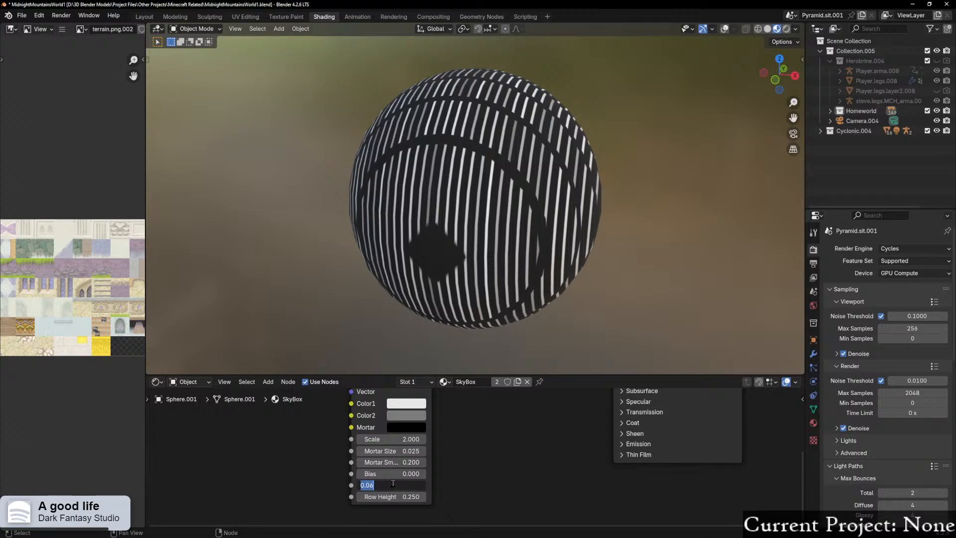
{"action": "type", "text": "0.05"}
{"action": "key", "text": "Return"}
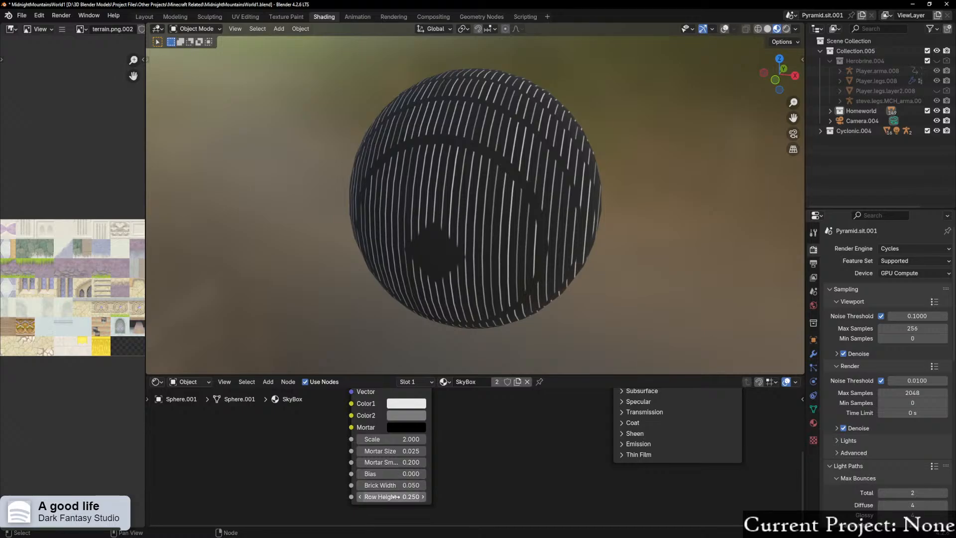
Step: Set the Brick Texture's Row Height to 0.050 and Bias to 1.000, and inspect the resulting dots up close
{"action": "left_click_drag", "start_coordinate": [400, 497], "coordinate": [384, 497], "text": "shift"}
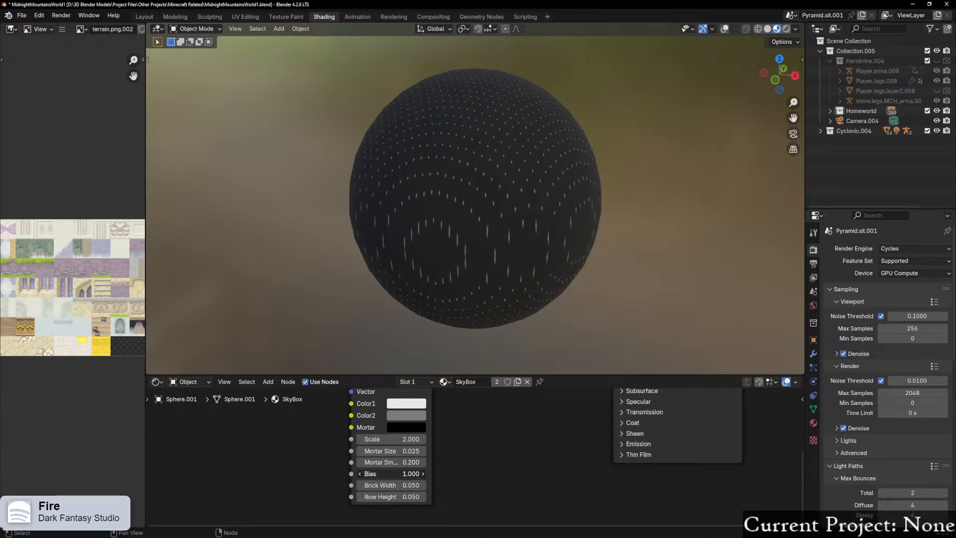
{"action": "left_click_drag", "start_coordinate": [379, 473], "coordinate": [418, 474]}
{"action": "scroll", "coordinate": [445, 317], "scroll_direction": "up", "scroll_amount": 10}
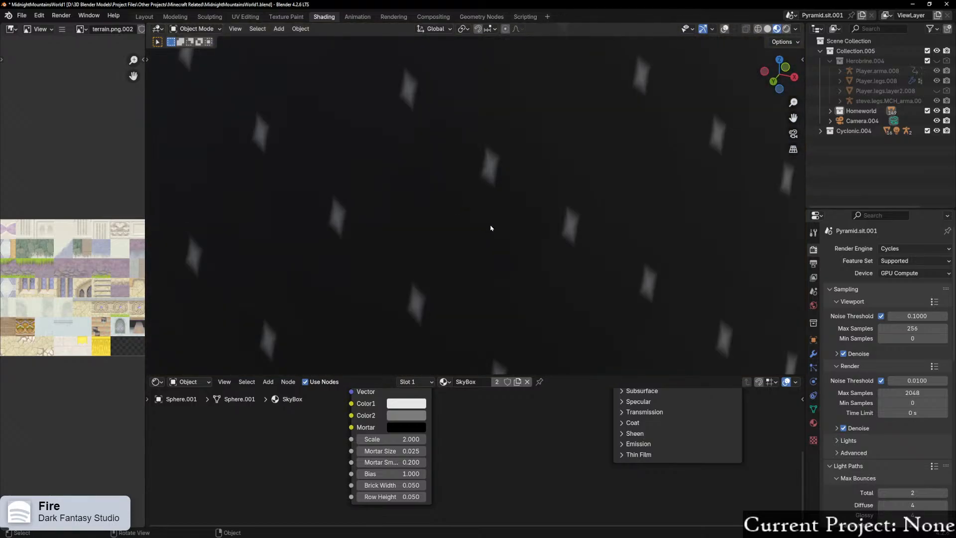
{"action": "scroll", "coordinate": [490, 228], "scroll_direction": "down", "scroll_amount": 8}
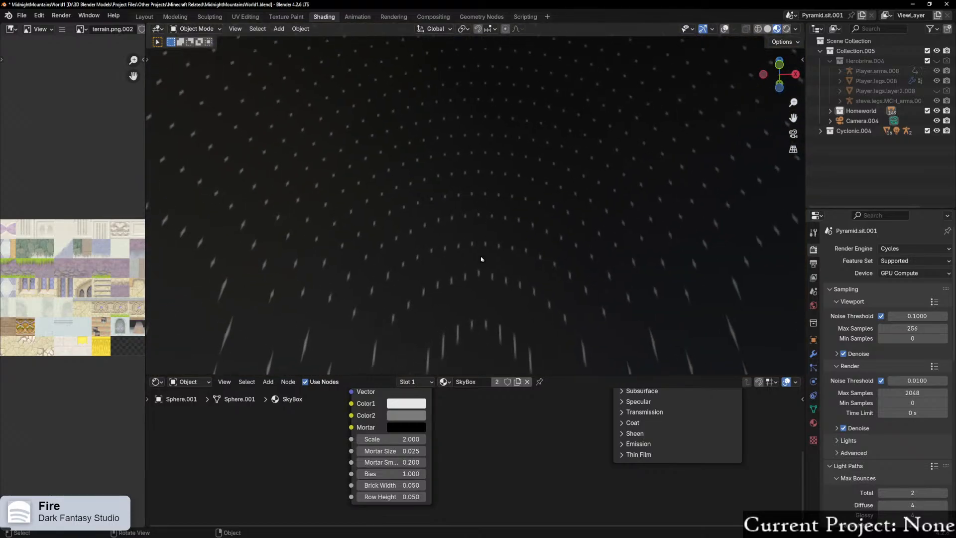
Step: Change the Brick Texture's Color2 to pure white with a Value of 1.000
{"action": "left_click", "coordinate": [403, 417]}
{"action": "left_click_drag", "start_coordinate": [495, 293], "coordinate": [494, 245]}
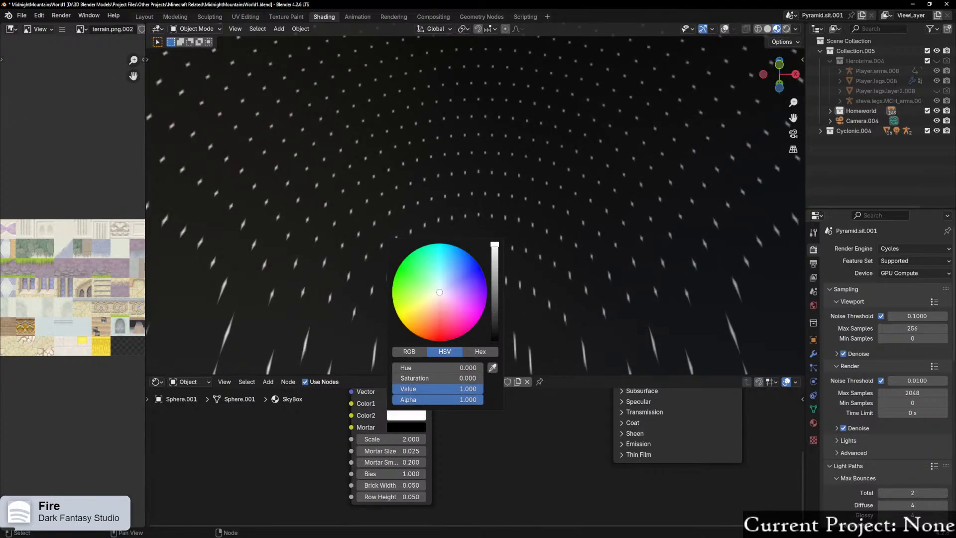
{"action": "middle_click_drag", "start_coordinate": [552, 270], "coordinate": [530, 216]}
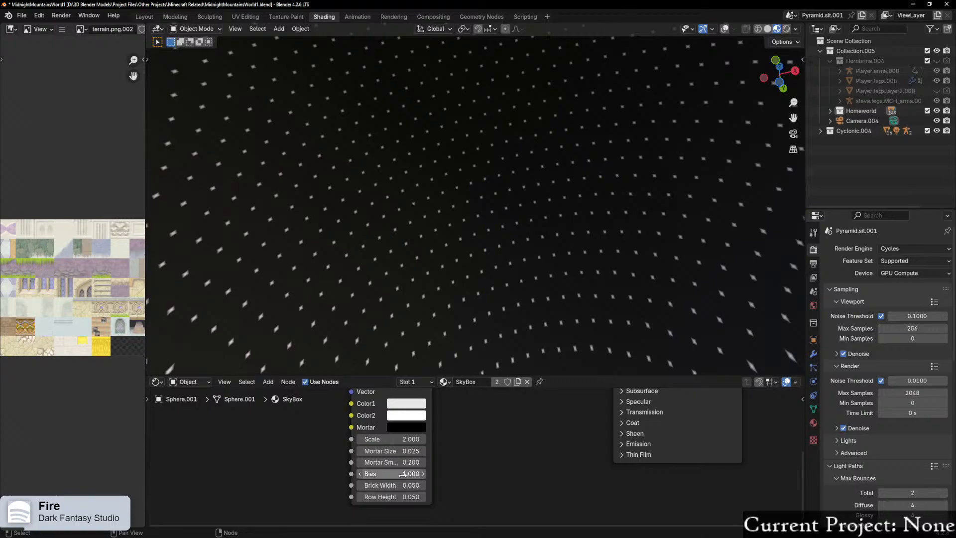
Step: Set the Brick Texture's squash Frequency to 3
{"action": "middle_click_drag", "start_coordinate": [475, 461], "coordinate": [493, 512]}
{"action": "scroll", "coordinate": [463, 466], "scroll_direction": "down", "scroll_amount": 1}
{"action": "left_click_drag", "start_coordinate": [442, 434], "coordinate": [461, 433]}
{"action": "left_click", "coordinate": [417, 434]}
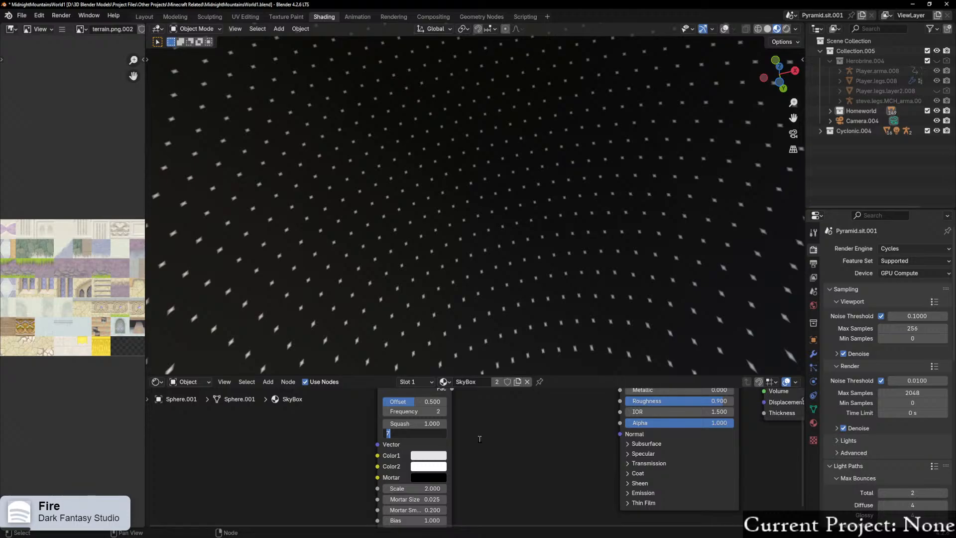
{"action": "type", "text": "3"}
{"action": "key", "text": "Return"}
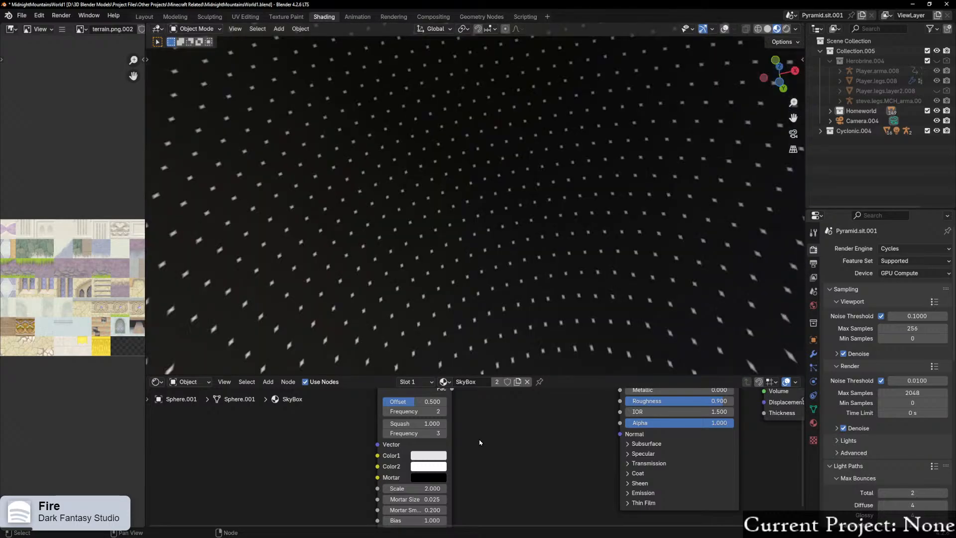
Step: Set the Brick Texture's offset Frequency to 3 and check the dot pattern on the sphere
{"action": "middle_click_drag", "start_coordinate": [451, 410], "coordinate": [448, 432]}
{"action": "left_click", "coordinate": [428, 436]}
{"action": "type", "text": "3"}
{"action": "key", "text": "Return"}
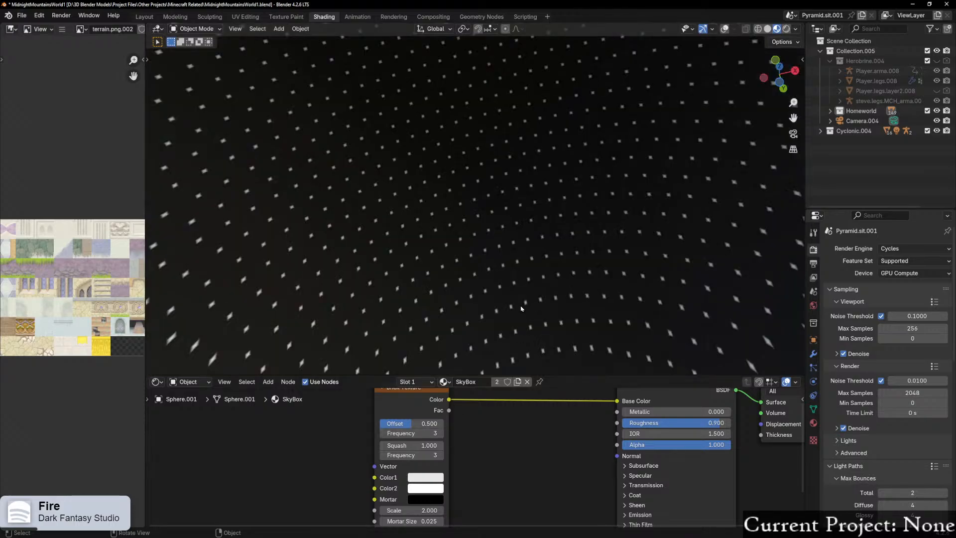
{"action": "middle_click_drag", "start_coordinate": [531, 324], "coordinate": [467, 371]}
{"action": "scroll", "coordinate": [468, 372], "scroll_direction": "down", "scroll_amount": 6}
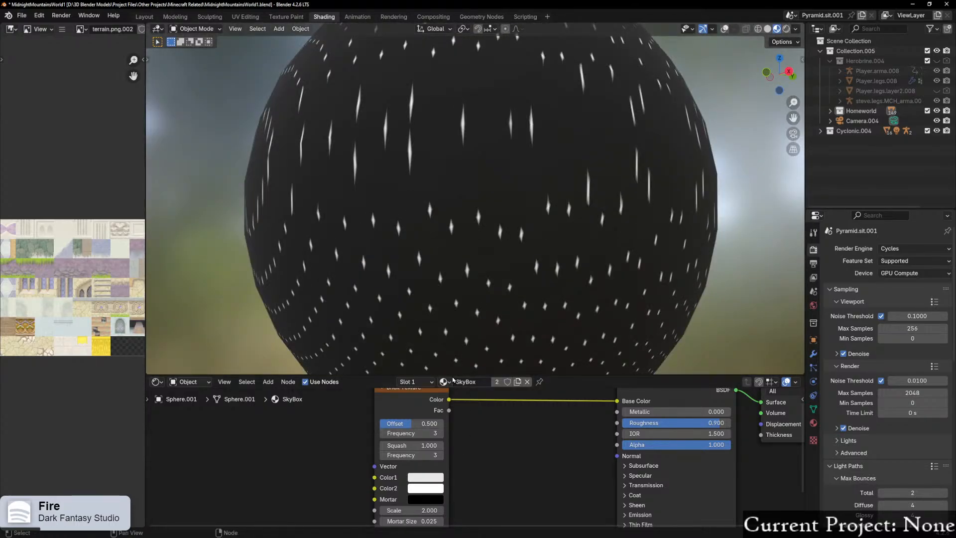
Step: Try Offset values of 0 and 1.000 on the Brick Texture, and settle on 0.398
{"action": "middle_click_drag", "start_coordinate": [448, 484], "coordinate": [473, 510]}
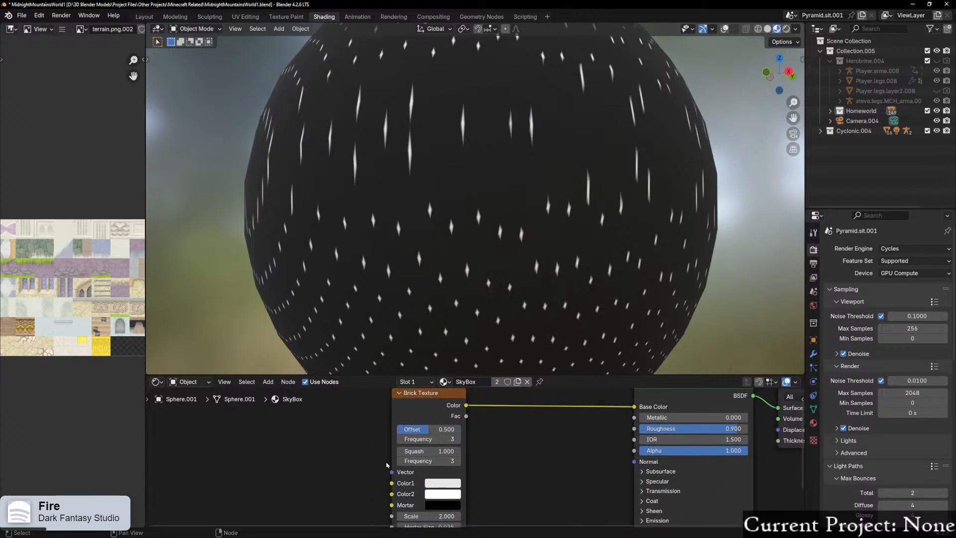
{"action": "left_click", "coordinate": [428, 429]}
{"action": "type", "text": "0"}
{"action": "key", "text": "Return"}
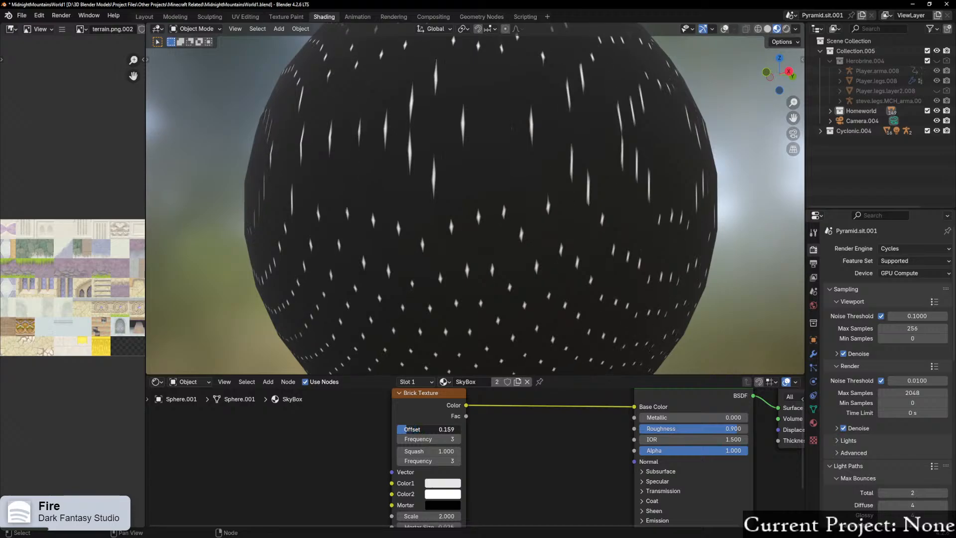
{"action": "left_click_drag", "start_coordinate": [398, 429], "coordinate": [461, 429]}
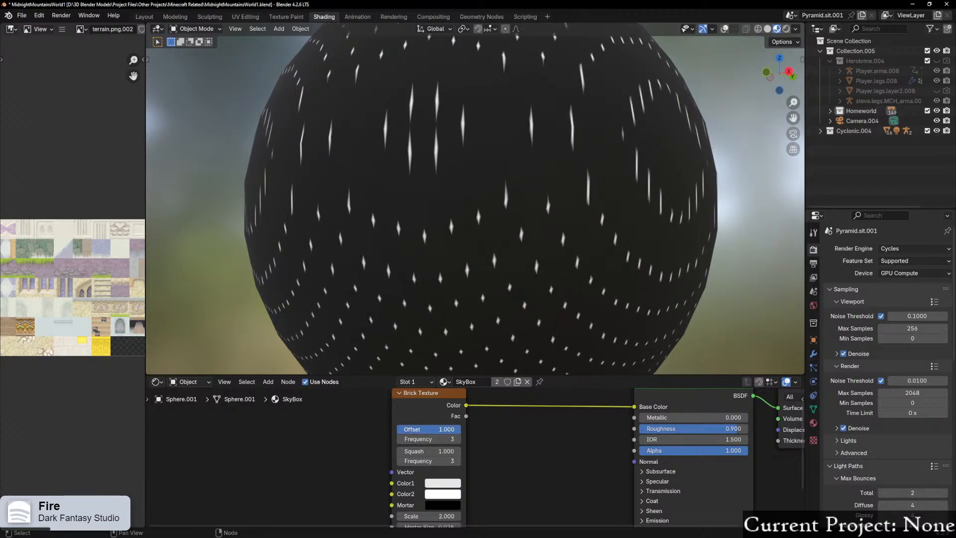
{"action": "scroll", "coordinate": [487, 283], "scroll_direction": "up", "scroll_amount": 8}
{"action": "middle_click_drag", "start_coordinate": [480, 282], "coordinate": [481, 228]}
{"action": "left_click_drag", "start_coordinate": [434, 431], "coordinate": [395, 431]}
{"action": "middle_click_drag", "start_coordinate": [591, 280], "coordinate": [515, 328]}
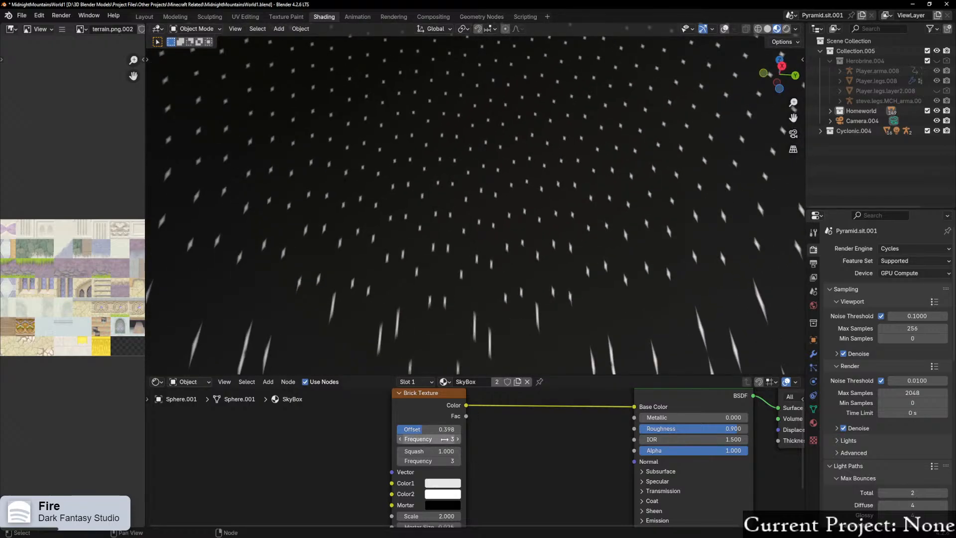
Step: Try offset Frequency values of 1 and 5 on the Brick Texture, and return it to 3
{"action": "type", "text": "1"}
{"action": "key", "text": "Return"}
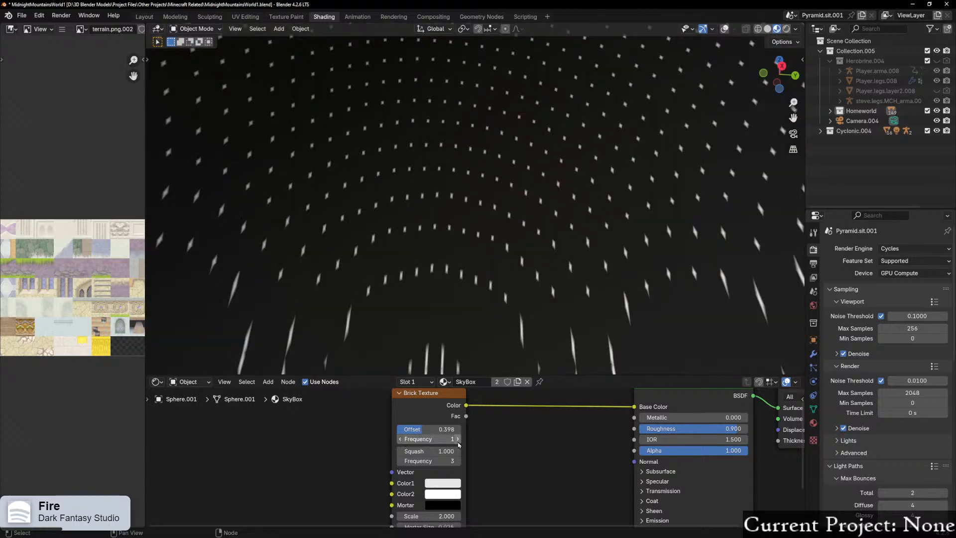
{"action": "left_click", "coordinate": [458, 439]}
{"action": "left_click", "coordinate": [458, 440]}
{"action": "left_click", "coordinate": [458, 440]}
{"action": "left_click", "coordinate": [458, 439]}
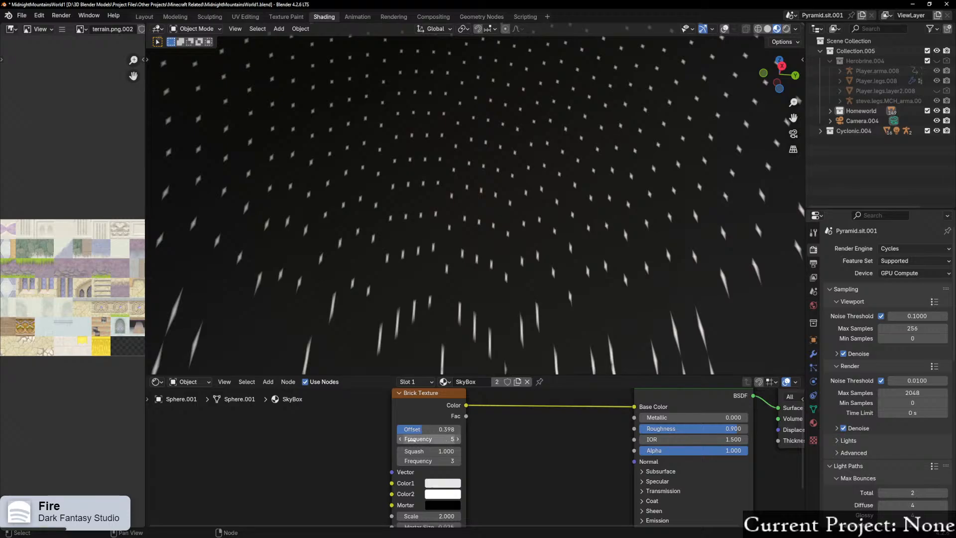
{"action": "type", "text": "3"}
{"action": "key", "text": "Return"}
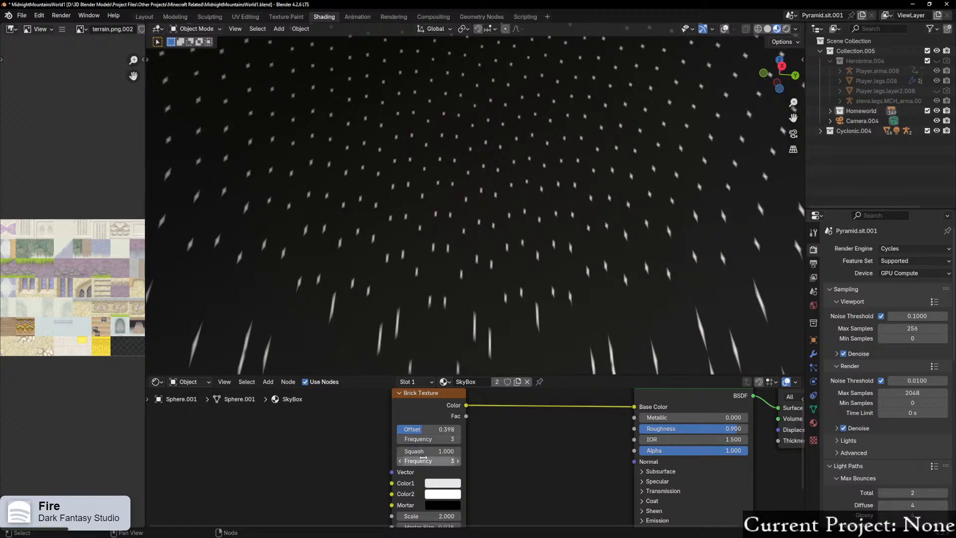
Step: Test different Squash values on the Brick Texture, undo the first attempt, and lower Squash to 0.100
{"action": "mouse_move", "coordinate": [417, 451]}
{"action": "left_mouse_down"}
{"action": "mouse_move", "coordinate": [403, 452]}
{"action": "mouse_move", "coordinate": [481, 452]}
{"action": "left_mouse_up"}
{"action": "mouse_move", "coordinate": [372, 202]}
{"action": "middle_mouse_down"}
{"action": "mouse_move", "coordinate": [500, 264]}
{"action": "mouse_move", "coordinate": [376, 210]}
{"action": "middle_mouse_up"}
{"action": "middle_click_drag", "start_coordinate": [416, 297], "coordinate": [348, 292]}
{"action": "key", "text": "ctrl+z"}
{"action": "left_click_drag", "start_coordinate": [444, 451], "coordinate": [447, 452]}
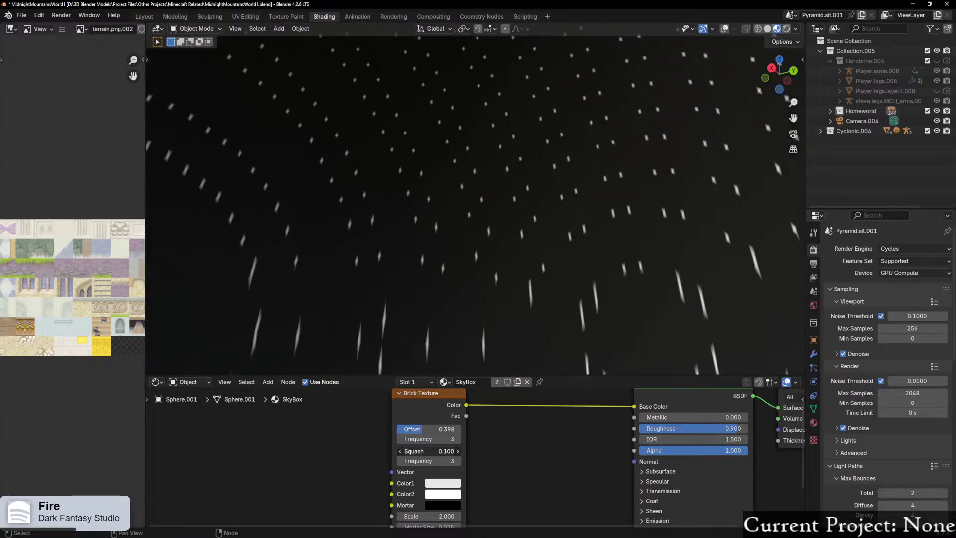
{"action": "scroll", "coordinate": [501, 488], "scroll_direction": "down", "scroll_amount": 1}
{"action": "middle_click_drag", "start_coordinate": [495, 466], "coordinate": [501, 414]}
{"action": "left_click_drag", "start_coordinate": [438, 459], "coordinate": [463, 459]}
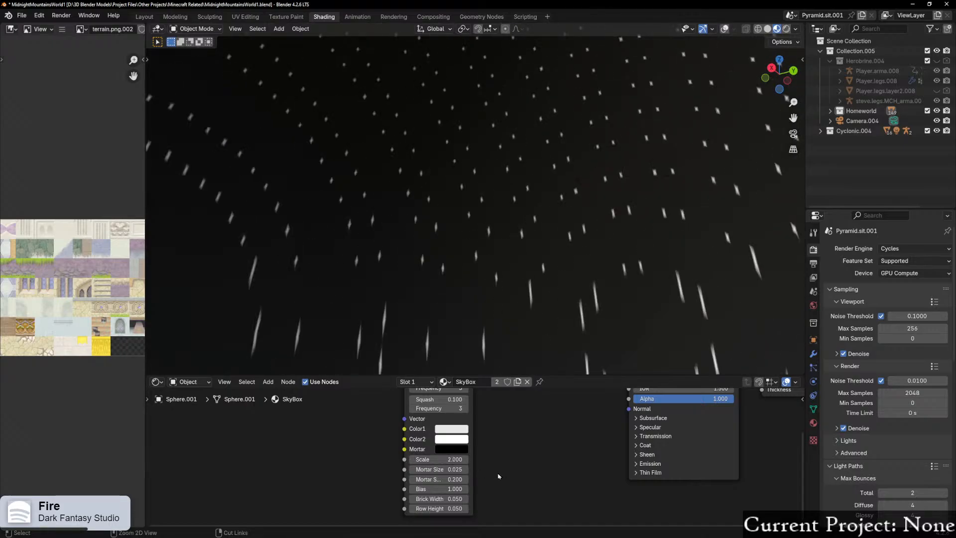
{"action": "key", "text": "shift+a"}
{"action": "type", "text": "ra"}
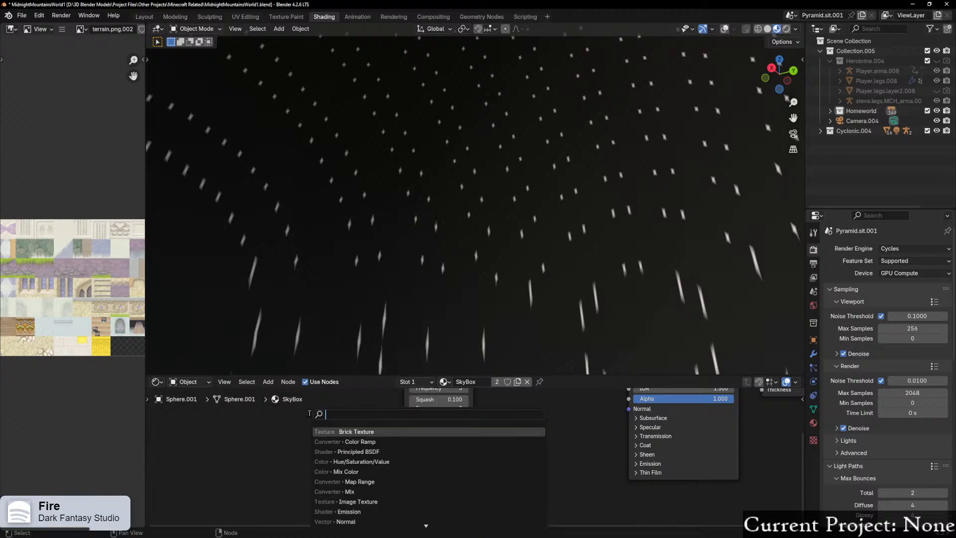
{"action": "type", "text": "ndom"}
{"action": "key", "text": "BackSpace"}
{"action": "key", "text": "BackSpace"}
{"action": "key", "text": "BackSpace"}
{"action": "key", "text": "BackSpace"}
{"action": "key", "text": "BackSpace"}
{"action": "key", "text": "BackSpace"}
{"action": "key", "text": "Return"}
{"action": "key", "text": "Escape"}
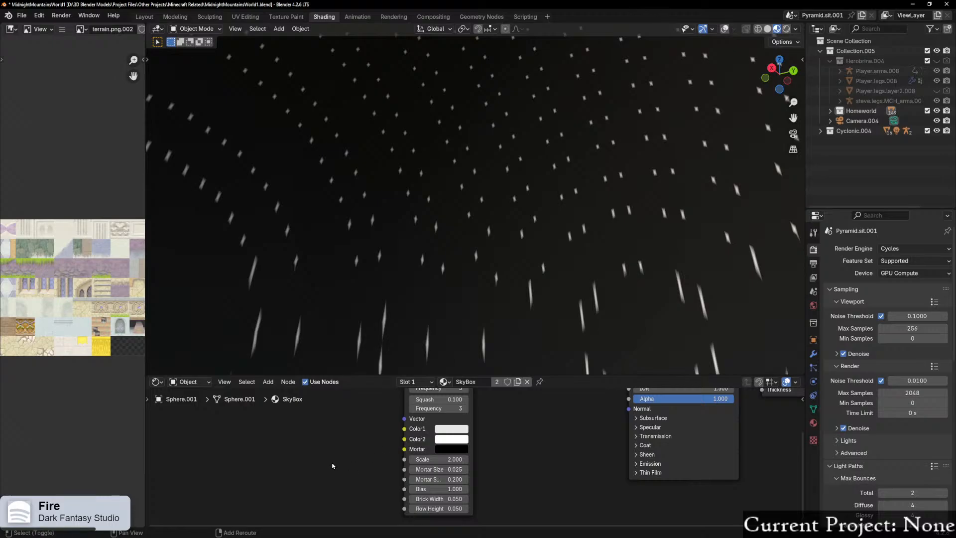
Step: Add a Displacement node and connect its output to the Brick Texture's Scale input
{"action": "key", "text": "shift+a"}
{"action": "mouse_move", "coordinate": [307, 491]}
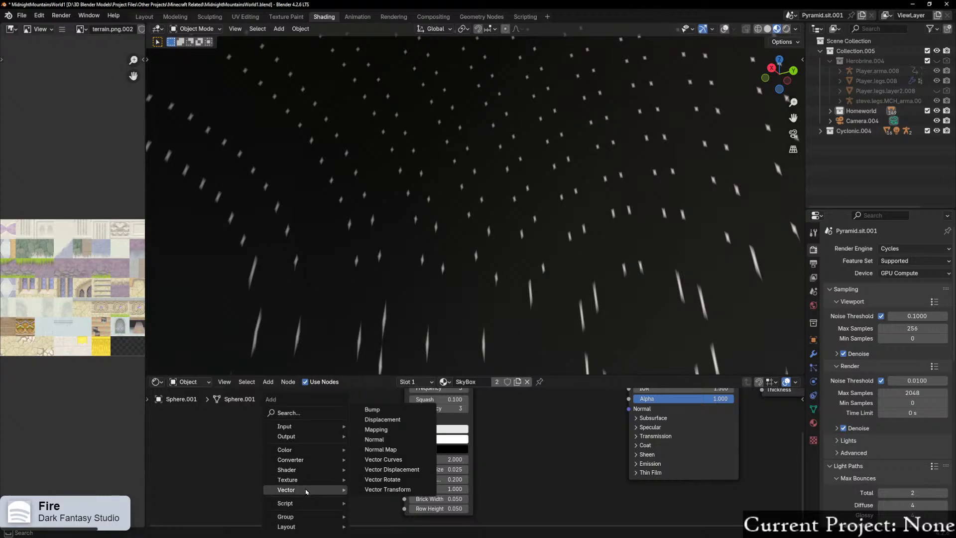
{"action": "left_click", "coordinate": [383, 419]}
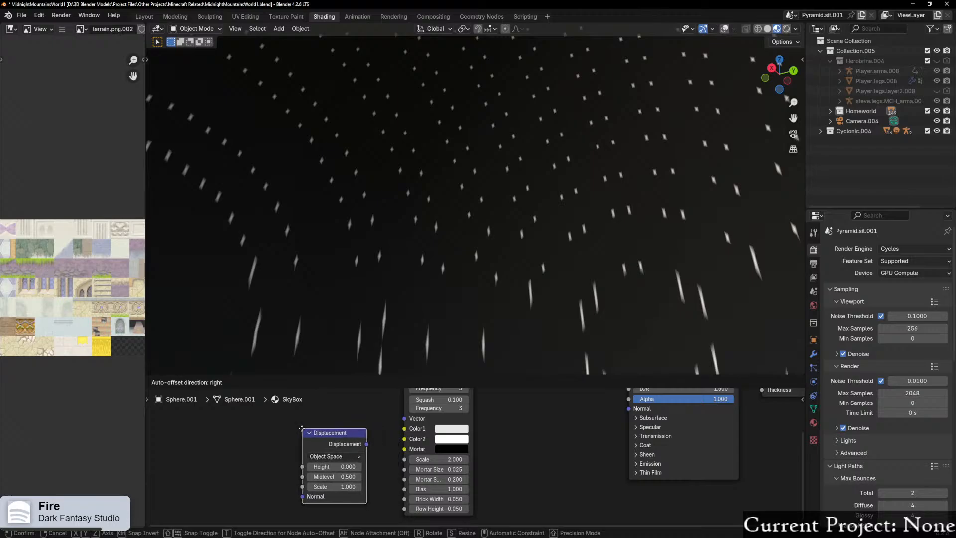
{"action": "left_click", "coordinate": [302, 429]}
{"action": "left_click_drag", "start_coordinate": [367, 445], "coordinate": [404, 459]}
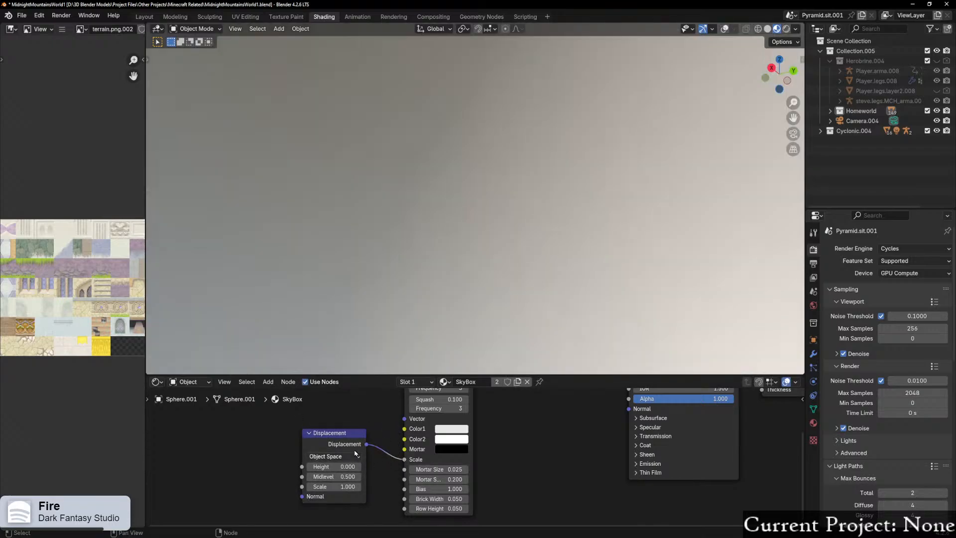
{"action": "mouse_move", "coordinate": [390, 373]}
{"action": "middle_mouse_down"}
{"action": "mouse_move", "coordinate": [420, 341]}
{"action": "mouse_move", "coordinate": [446, 336]}
{"action": "mouse_move", "coordinate": [407, 357]}
{"action": "middle_mouse_up"}
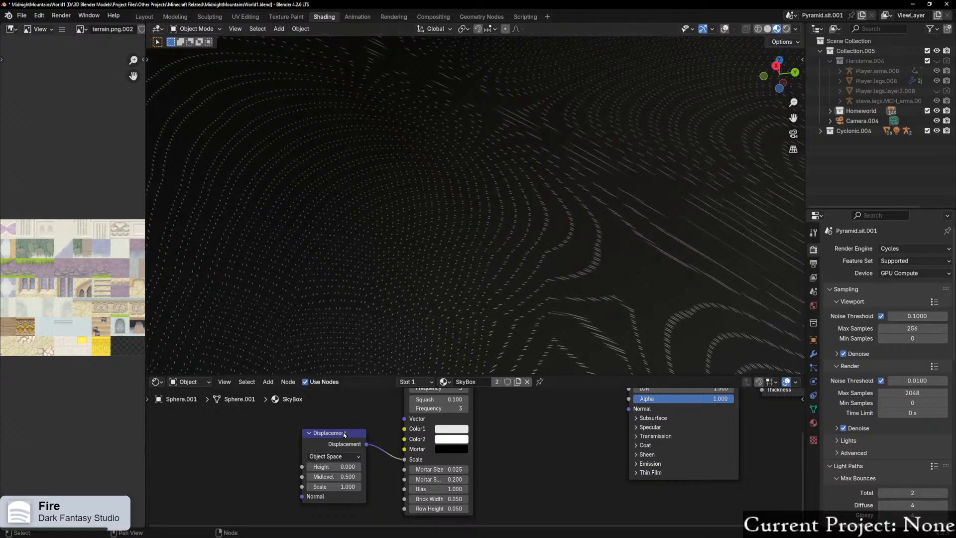
Step: Try a Scale of 0.200 and different Height and Midlevel values on the Displacement node
{"action": "left_click_drag", "start_coordinate": [344, 435], "coordinate": [336, 443]}
{"action": "left_click_drag", "start_coordinate": [331, 495], "coordinate": [351, 495]}
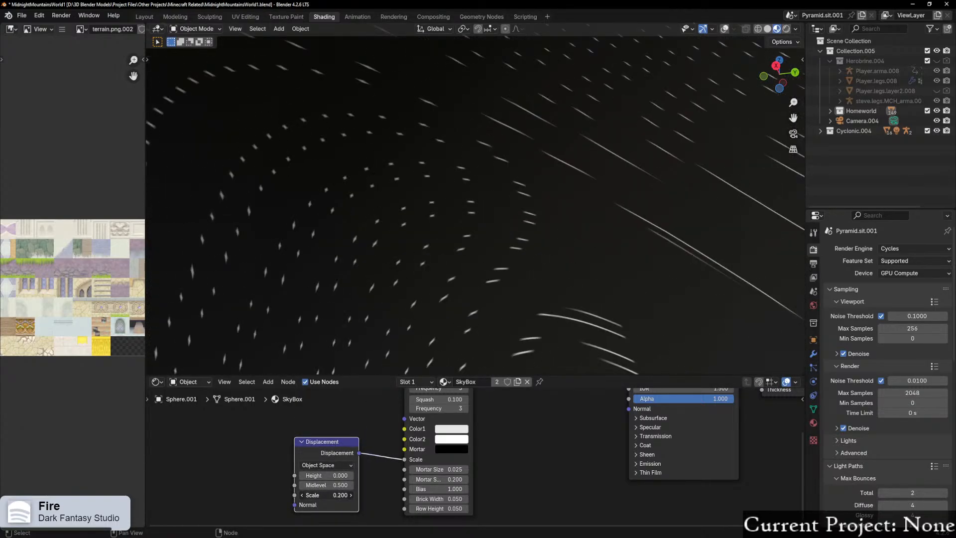
{"action": "left_click_drag", "start_coordinate": [326, 495], "coordinate": [326, 495]}
{"action": "mouse_move", "coordinate": [442, 189]}
{"action": "middle_mouse_down"}
{"action": "mouse_move", "coordinate": [384, 242]}
{"action": "mouse_move", "coordinate": [358, 216]}
{"action": "mouse_move", "coordinate": [333, 356]}
{"action": "middle_mouse_up"}
{"action": "mouse_move", "coordinate": [323, 475]}
{"action": "left_mouse_down"}
{"action": "mouse_move", "coordinate": [363, 475]}
{"action": "mouse_move", "coordinate": [323, 475]}
{"action": "left_mouse_up"}
{"action": "key", "text": "ctrl+z"}
{"action": "middle_click_drag", "start_coordinate": [366, 318], "coordinate": [463, 324]}
{"action": "mouse_move", "coordinate": [349, 484]}
{"action": "left_mouse_down"}
{"action": "mouse_move", "coordinate": [308, 484]}
{"action": "mouse_move", "coordinate": [319, 485]}
{"action": "left_mouse_up"}
{"action": "middle_click_drag", "start_coordinate": [470, 222], "coordinate": [469, 314]}
Step: Undo the Displacement node's value changes, disconnect it from the Brick Texture's Scale and delete it
{"action": "key", "text": "ctrl+z"}
{"action": "key", "text": "ctrl+z"}
{"action": "left_click_drag", "start_coordinate": [401, 461], "coordinate": [362, 456]}
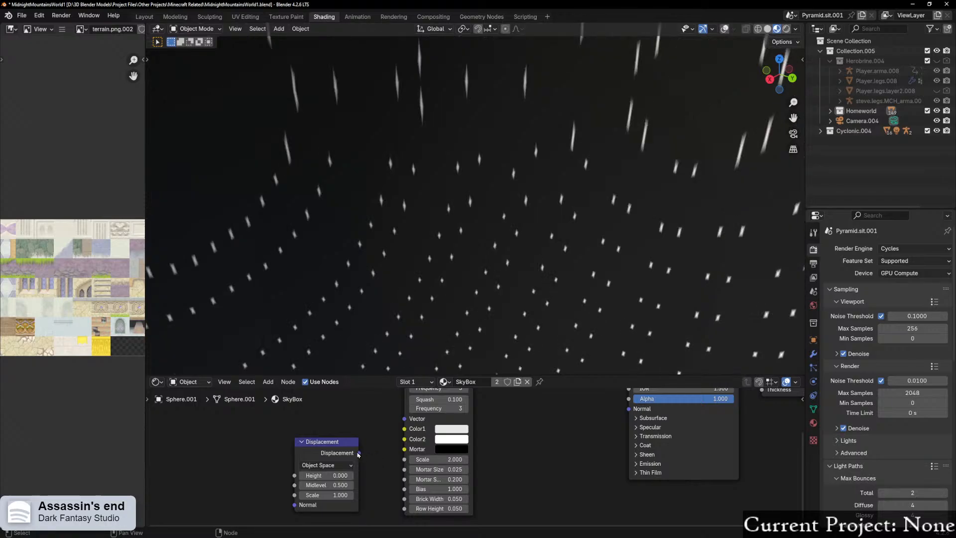
{"action": "key", "text": "x"}
Step: Add a Voronoi Texture node and connect its Distance output to the Brick Texture's Scale input
{"action": "key", "text": "shift+a"}
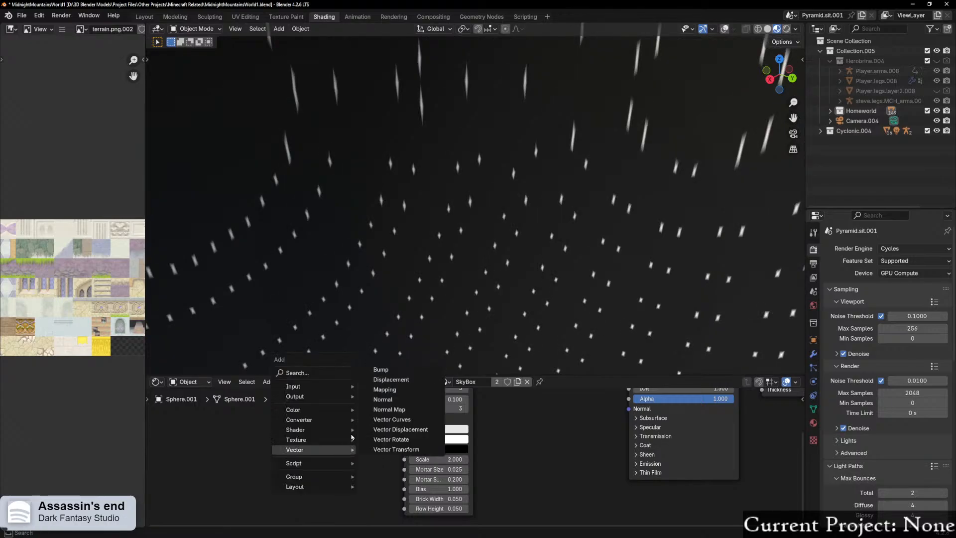
{"action": "mouse_move", "coordinate": [326, 430]}
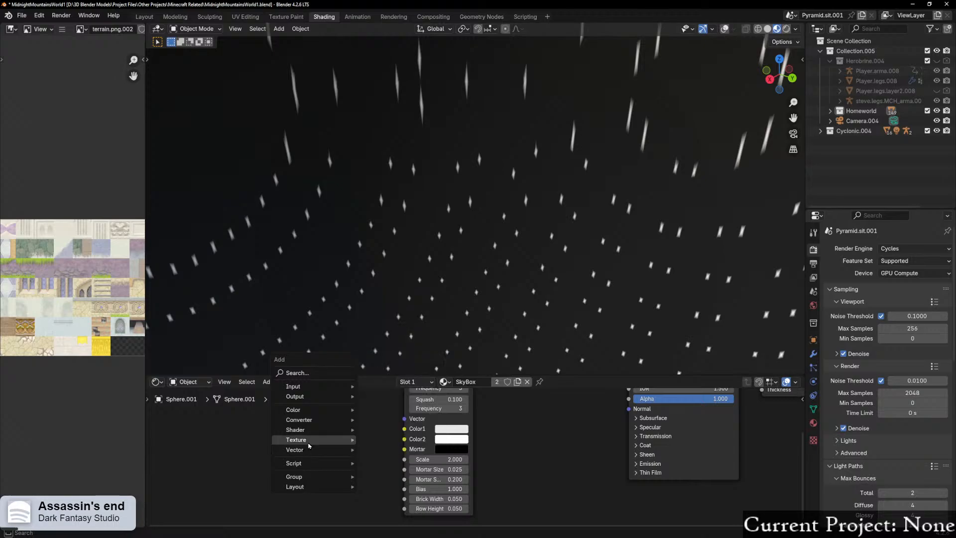
{"action": "left_click", "coordinate": [395, 419]}
{"action": "left_click", "coordinate": [300, 441]}
{"action": "left_click_drag", "start_coordinate": [365, 453], "coordinate": [403, 459]}
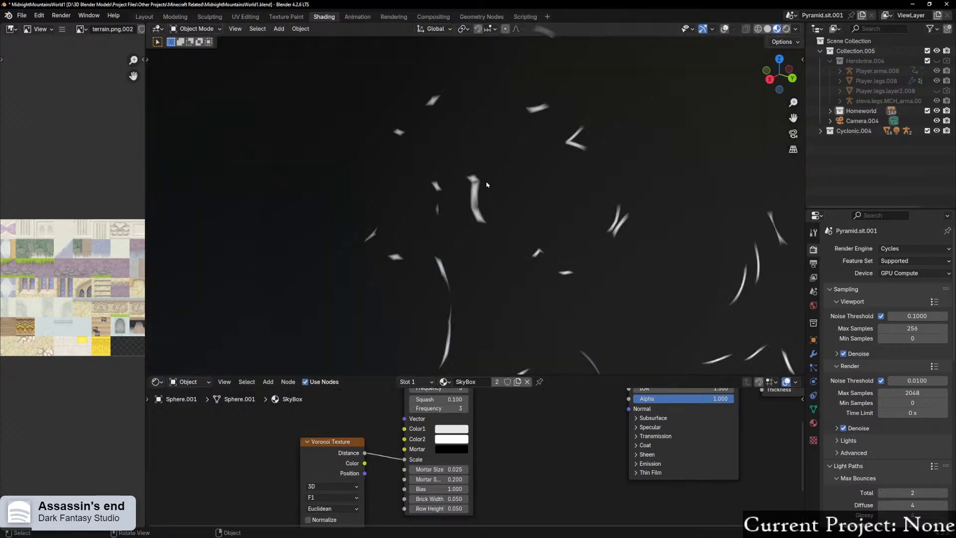
{"action": "middle_click_drag", "start_coordinate": [483, 185], "coordinate": [532, 234]}
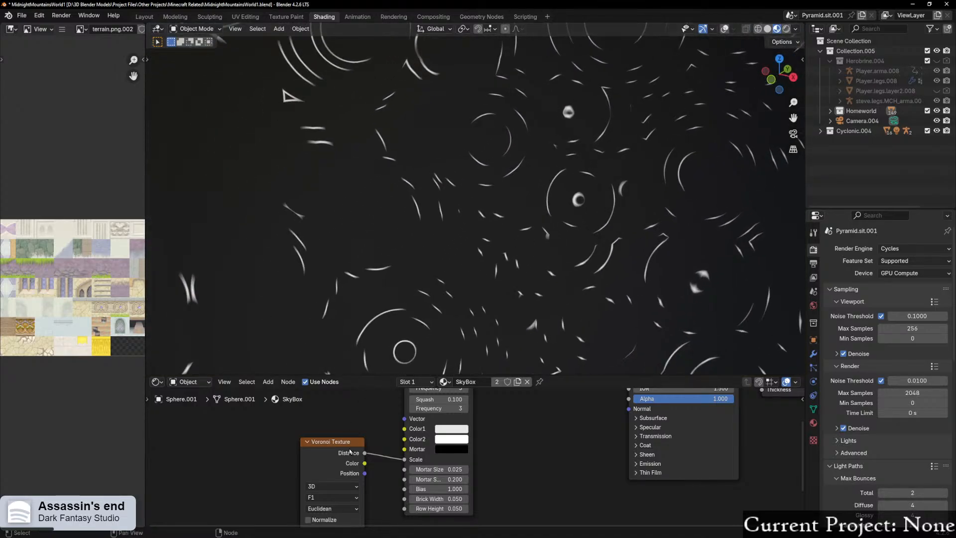
{"action": "left_click_drag", "start_coordinate": [336, 442], "coordinate": [317, 443]}
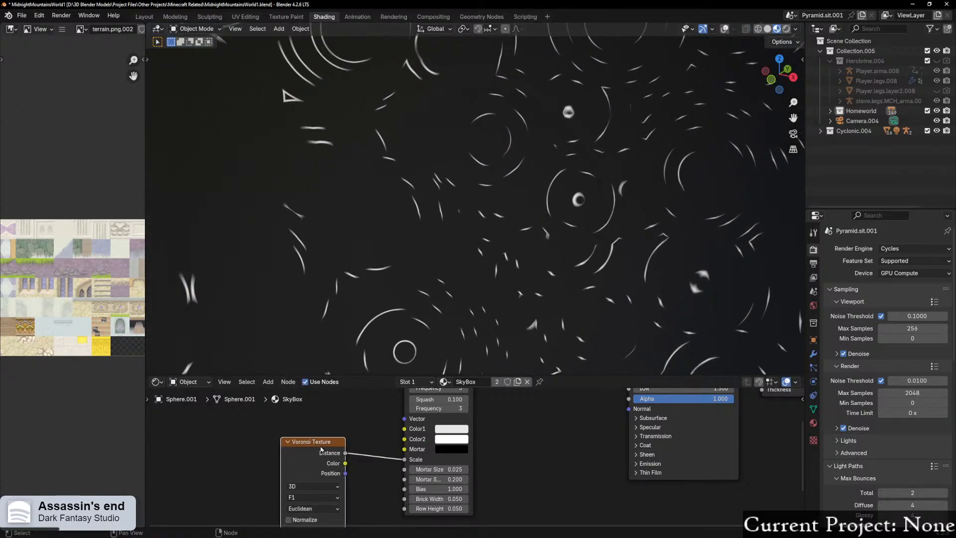
Step: Try the 2D and 1D dimensions on the Voronoi Texture, and delete the node
{"action": "left_click", "coordinate": [306, 486]}
{"action": "left_click", "coordinate": [295, 457]}
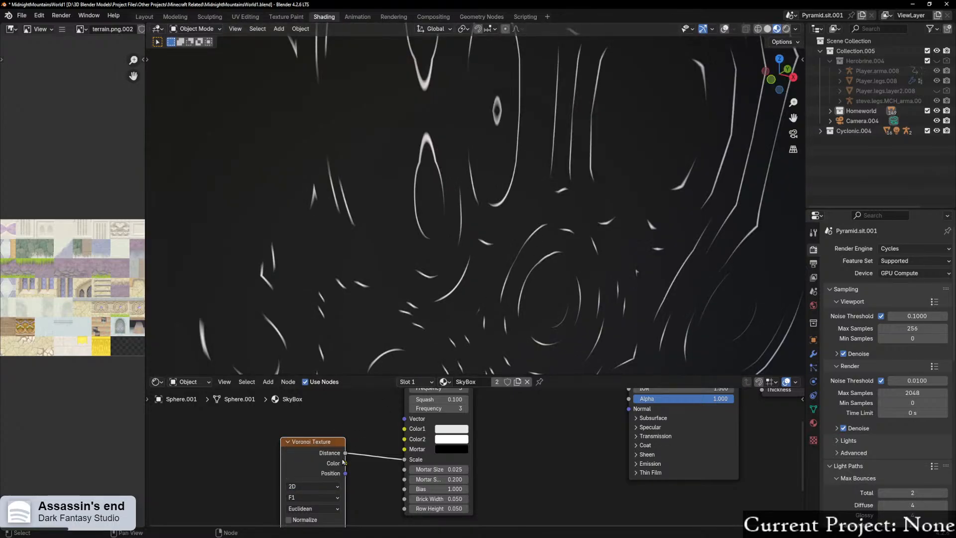
{"action": "left_click", "coordinate": [319, 487]}
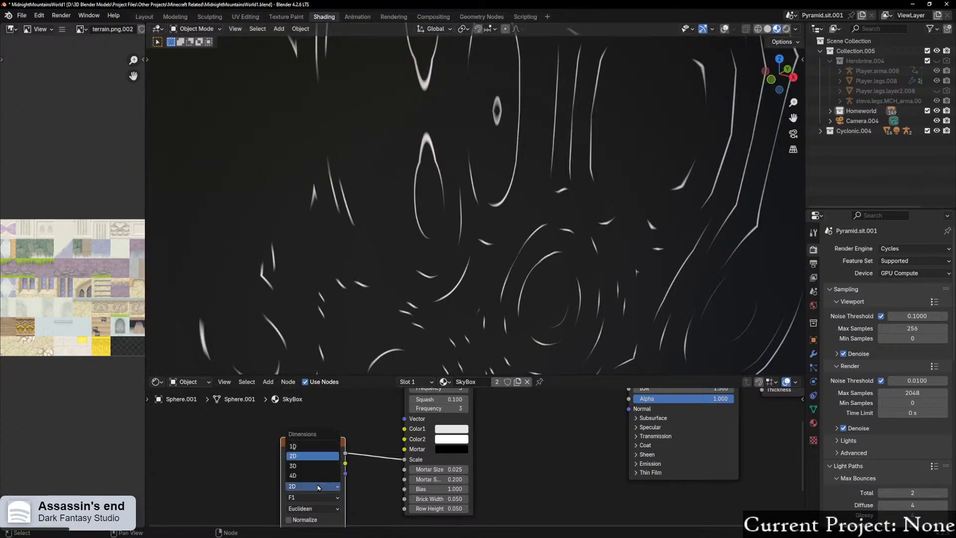
{"action": "left_click", "coordinate": [293, 446]}
{"action": "middle_click_drag", "start_coordinate": [454, 262], "coordinate": [481, 235]}
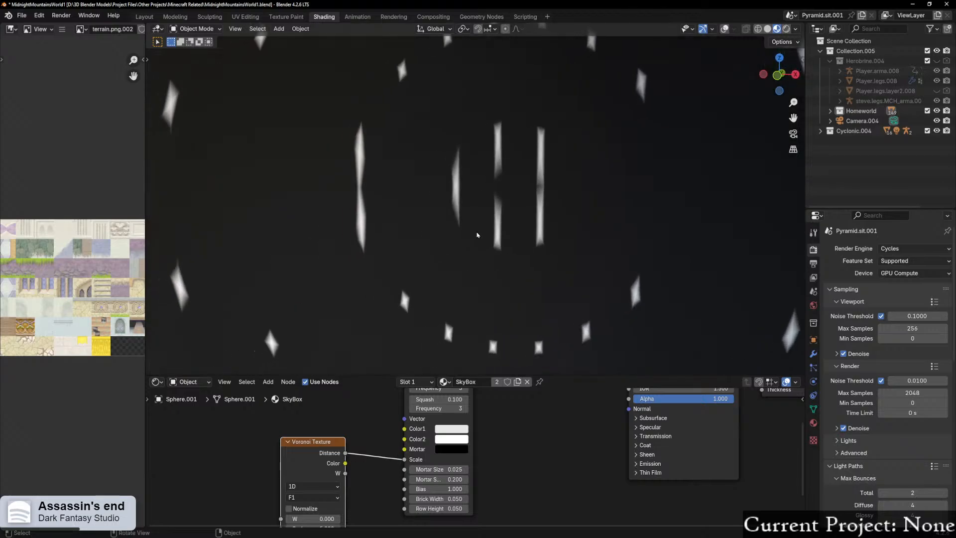
{"action": "key", "text": "Delete"}
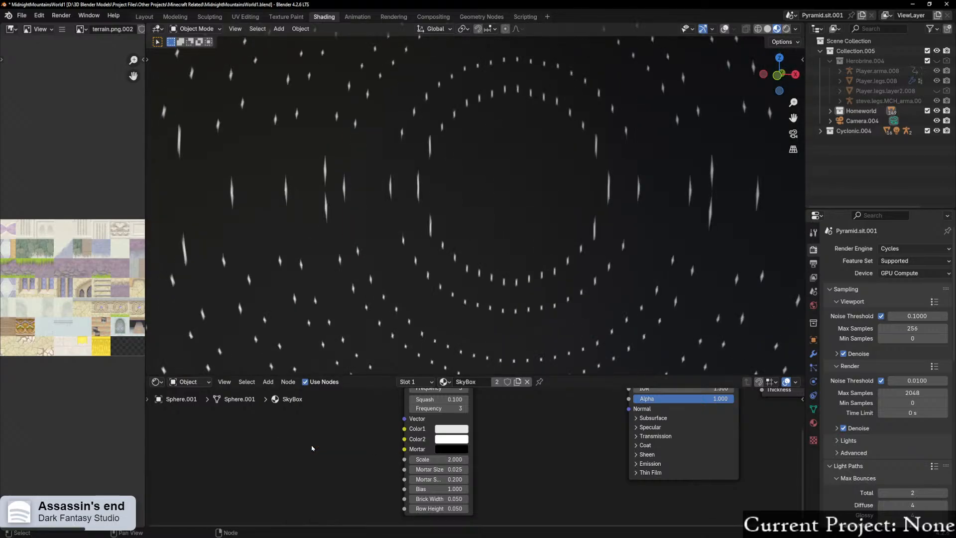
Step: Add a Gradient Texture node and connect its Fac output to the Brick Texture's Scale input
{"action": "key", "text": "shift+a"}
{"action": "mouse_move", "coordinate": [312, 447]}
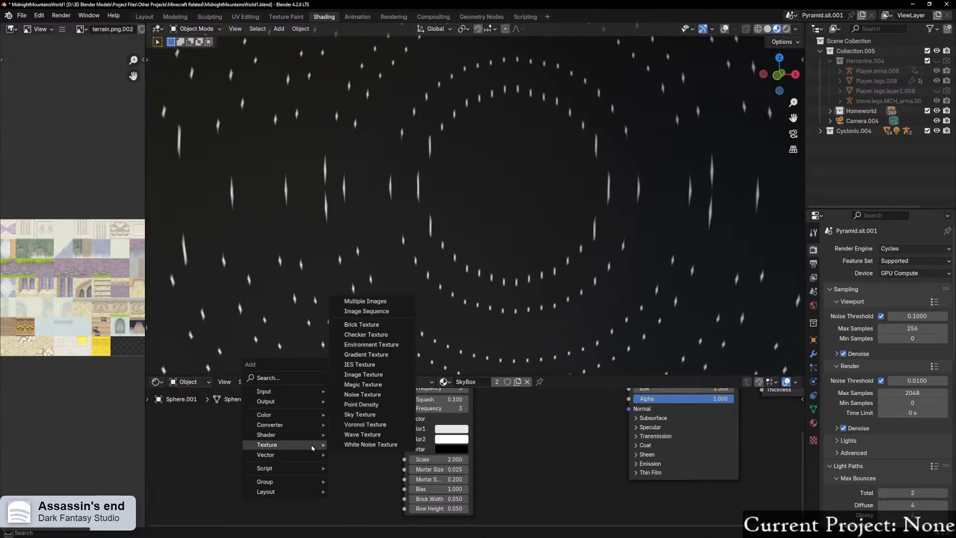
{"action": "left_click", "coordinate": [361, 354]}
{"action": "left_click", "coordinate": [363, 438]}
{"action": "left_click_drag", "start_coordinate": [360, 459], "coordinate": [401, 462]}
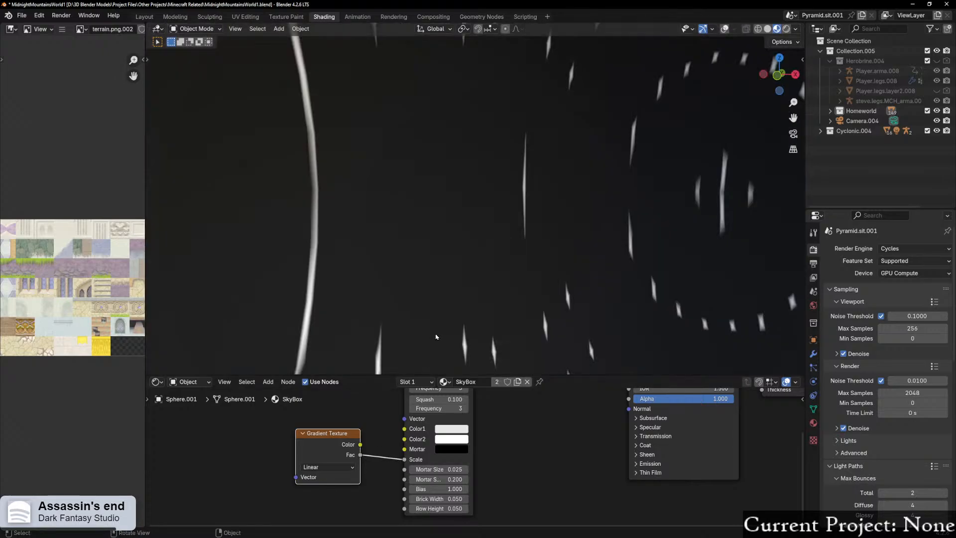
{"action": "mouse_move", "coordinate": [438, 335]}
{"action": "middle_mouse_down"}
{"action": "mouse_move", "coordinate": [504, 326]}
{"action": "mouse_move", "coordinate": [551, 264]}
{"action": "mouse_move", "coordinate": [475, 254]}
{"action": "mouse_move", "coordinate": [404, 294]}
{"action": "middle_mouse_up"}
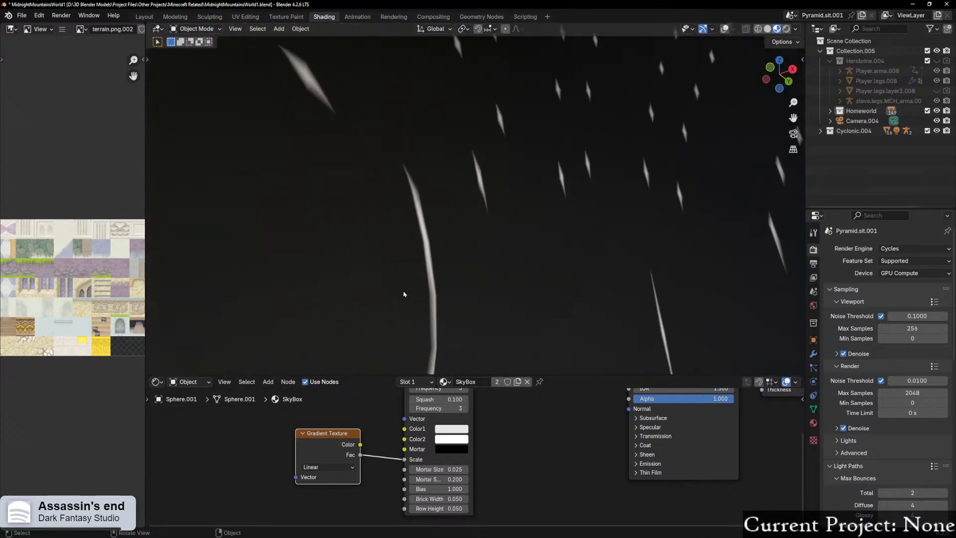
Step: Try the Quadratic gradient type, switch the Gradient Texture to Diagonal, and check the pattern across the whole sphere
{"action": "left_click", "coordinate": [319, 467]}
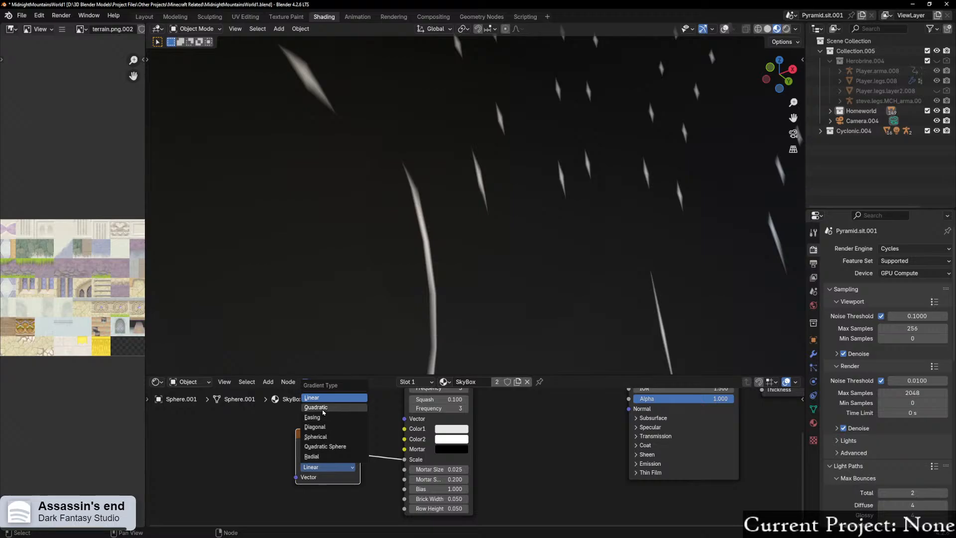
{"action": "left_click", "coordinate": [322, 411]}
{"action": "middle_click_drag", "start_coordinate": [372, 375], "coordinate": [555, 359]}
{"action": "left_click", "coordinate": [342, 467]}
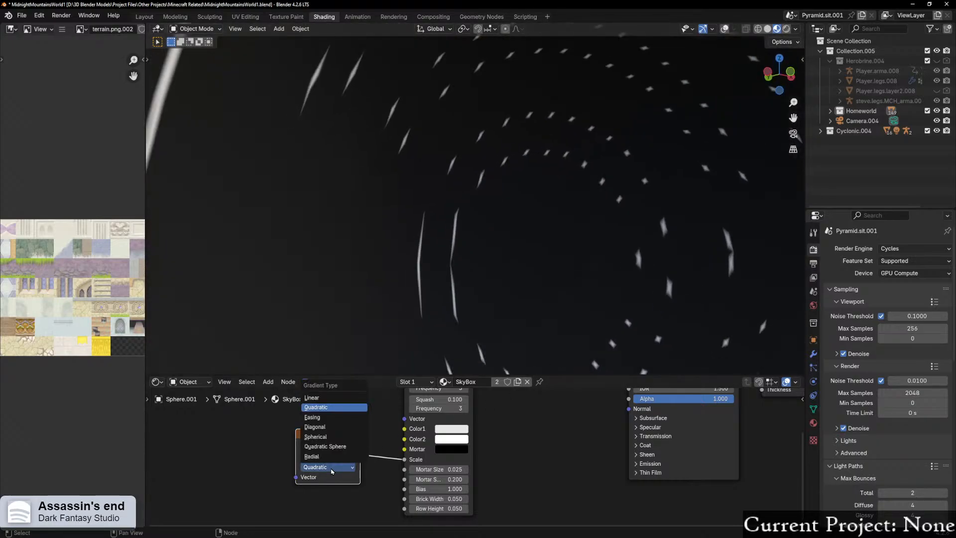
{"action": "left_click", "coordinate": [320, 428]}
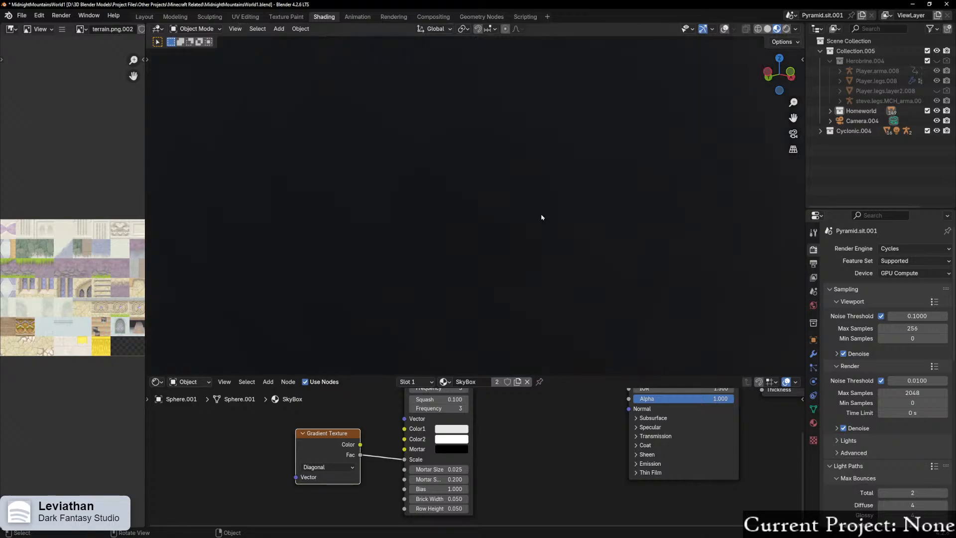
{"action": "scroll", "coordinate": [527, 241], "scroll_direction": "down", "scroll_amount": 5}
{"action": "middle_click_drag", "start_coordinate": [520, 249], "coordinate": [518, 293]}
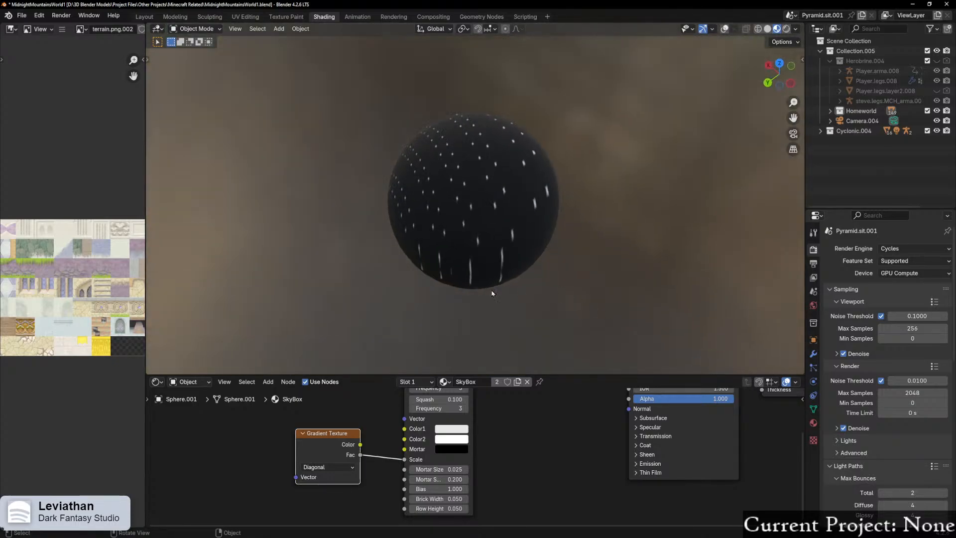
Step: Disconnect the Gradient Texture from the Brick Texture's Scale input and set Scale to 0.800
{"action": "left_click_drag", "start_coordinate": [404, 459], "coordinate": [443, 469]}
{"action": "scroll", "coordinate": [506, 259], "scroll_direction": "up", "scroll_amount": 3}
{"action": "key", "text": "ctrl+z"}
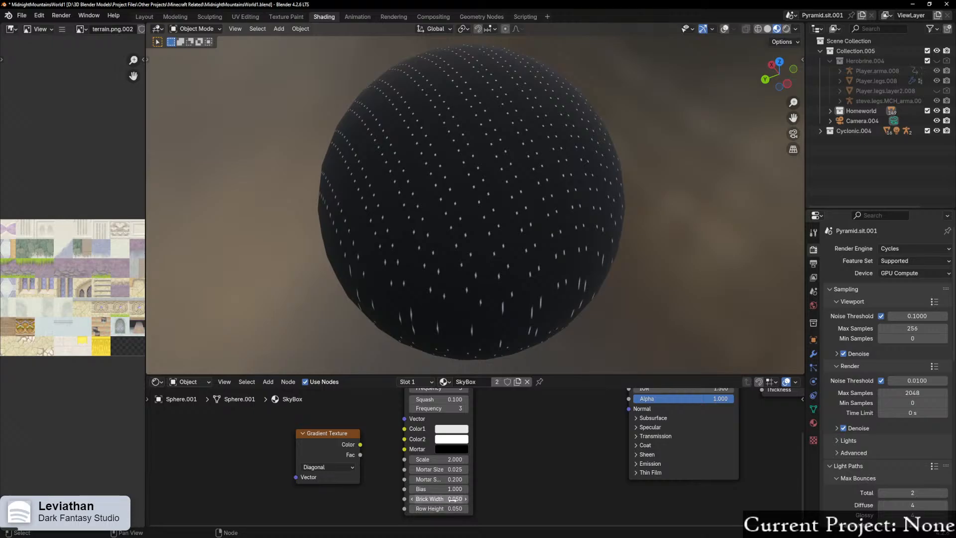
{"action": "mouse_move", "coordinate": [443, 501]}
{"action": "left_mouse_down"}
{"action": "mouse_move", "coordinate": [468, 508]}
{"action": "mouse_move", "coordinate": [436, 508]}
{"action": "left_mouse_up"}
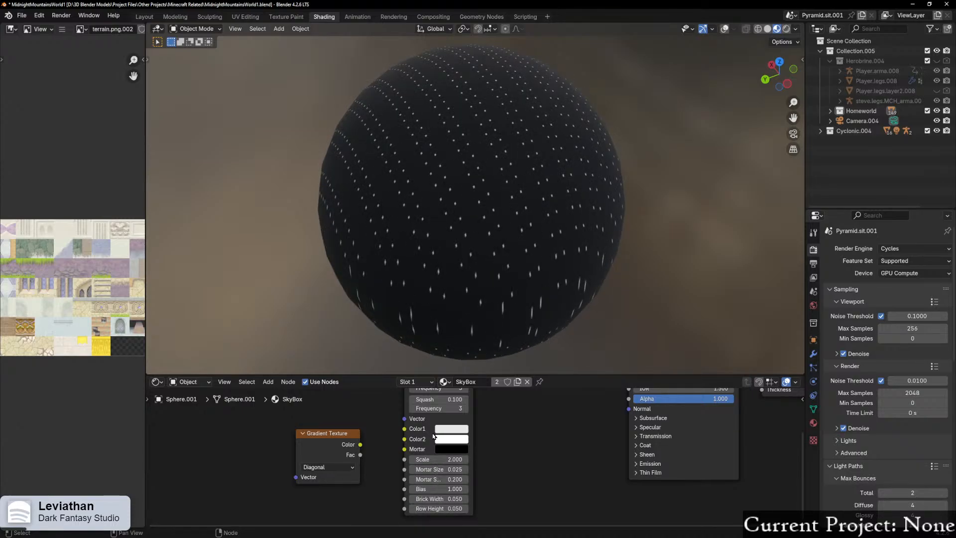
{"action": "left_click_drag", "start_coordinate": [439, 460], "coordinate": [415, 460]}
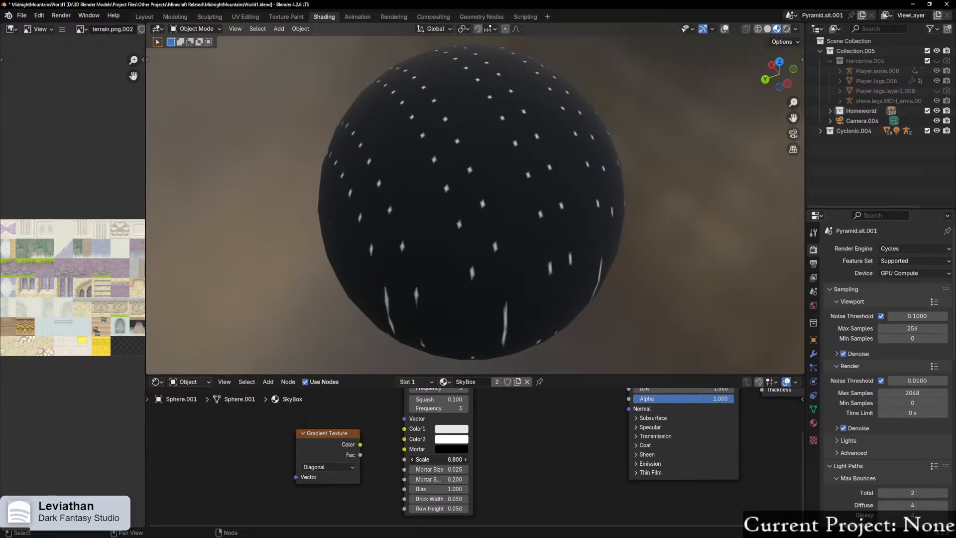
{"action": "scroll", "coordinate": [462, 332], "scroll_direction": "up", "scroll_amount": 1}
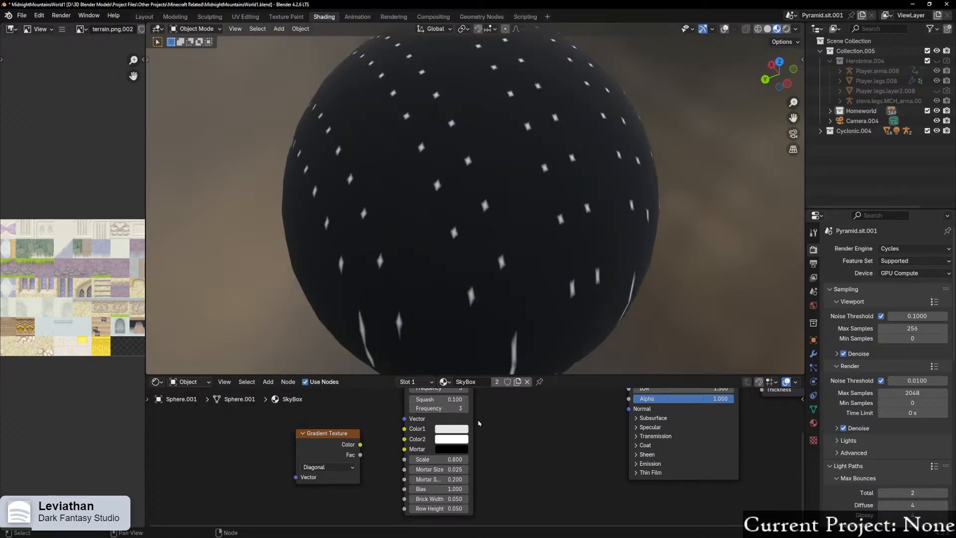
Step: Try a Squash of 0.410 on the Brick Texture, and settle on 1.010
{"action": "middle_click_drag", "start_coordinate": [501, 421], "coordinate": [499, 438]}
{"action": "mouse_move", "coordinate": [442, 416]}
{"action": "left_mouse_down"}
{"action": "mouse_move", "coordinate": [471, 416]}
{"action": "mouse_move", "coordinate": [441, 417]}
{"action": "left_mouse_up"}
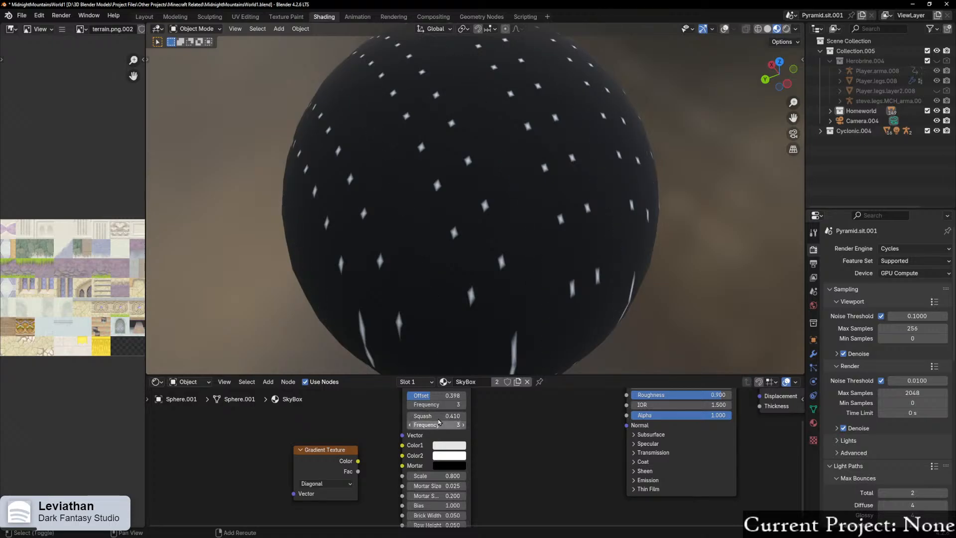
{"action": "left_click", "coordinate": [463, 417]}
{"action": "left_click_drag", "start_coordinate": [432, 417], "coordinate": [435, 416]}
{"action": "left_click", "coordinate": [411, 416]}
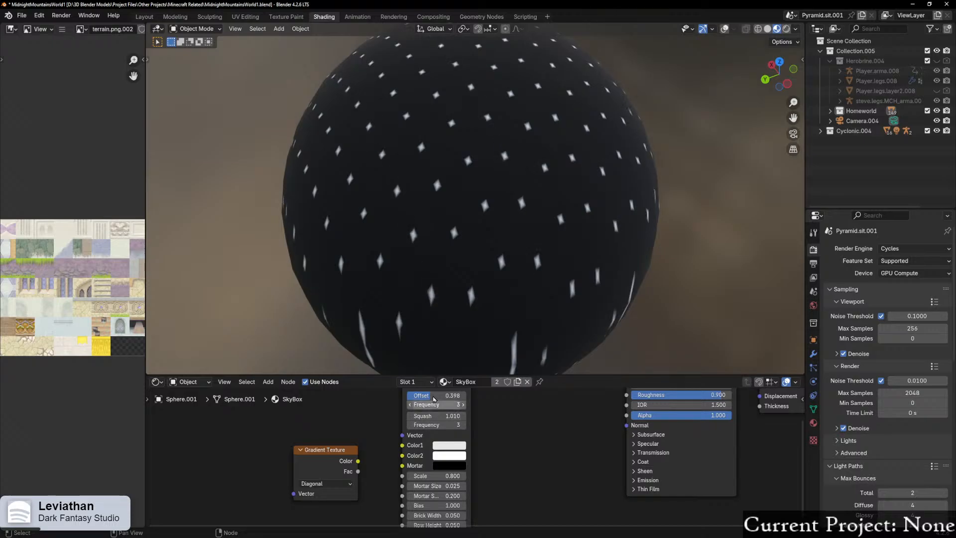
Step: Check the dots up close and delete the disconnected Gradient Texture node
{"action": "scroll", "coordinate": [464, 299], "scroll_direction": "up", "scroll_amount": 5}
{"action": "middle_click_drag", "start_coordinate": [459, 280], "coordinate": [485, 161]}
{"action": "scroll", "coordinate": [486, 163], "scroll_direction": "up", "scroll_amount": 4}
{"action": "scroll", "coordinate": [484, 164], "scroll_direction": "down", "scroll_amount": 5}
{"action": "scroll", "coordinate": [465, 174], "scroll_direction": "up", "scroll_amount": 7}
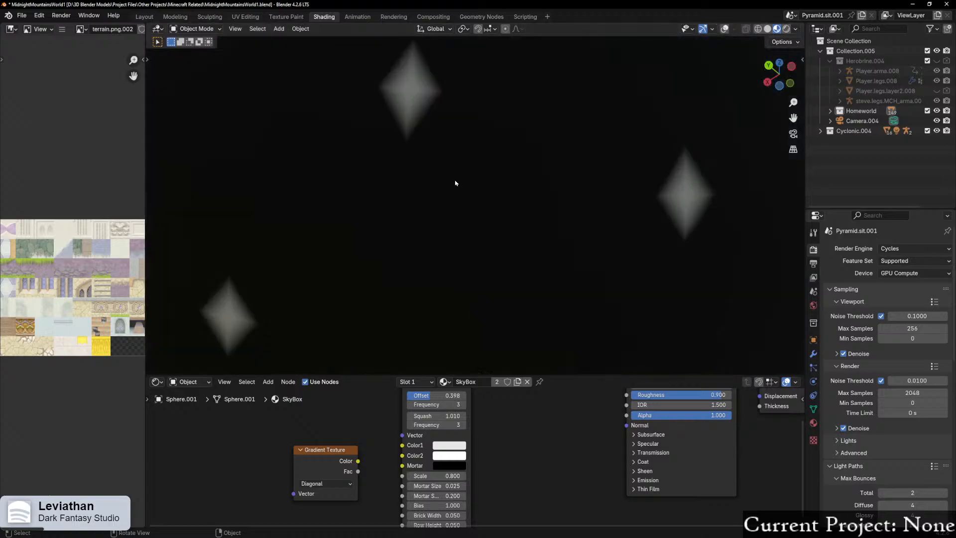
{"action": "middle_click_drag", "start_coordinate": [449, 186], "coordinate": [352, 345]}
{"action": "left_click", "coordinate": [328, 448]}
{"action": "key", "text": "x"}
{"action": "scroll", "coordinate": [327, 460], "scroll_direction": "down", "scroll_amount": 6}
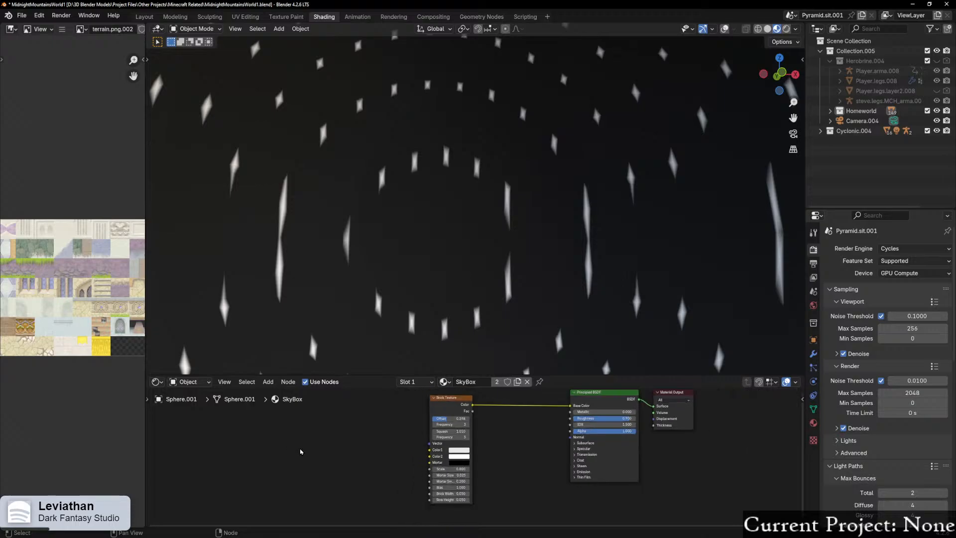
Step: Add Texture Coordinate and Mapping nodes feeding the Brick Texture's Vector input, and check the dots on the whole sphere
{"action": "key", "text": "shift+a"}
{"action": "left_click", "coordinate": [439, 413]}
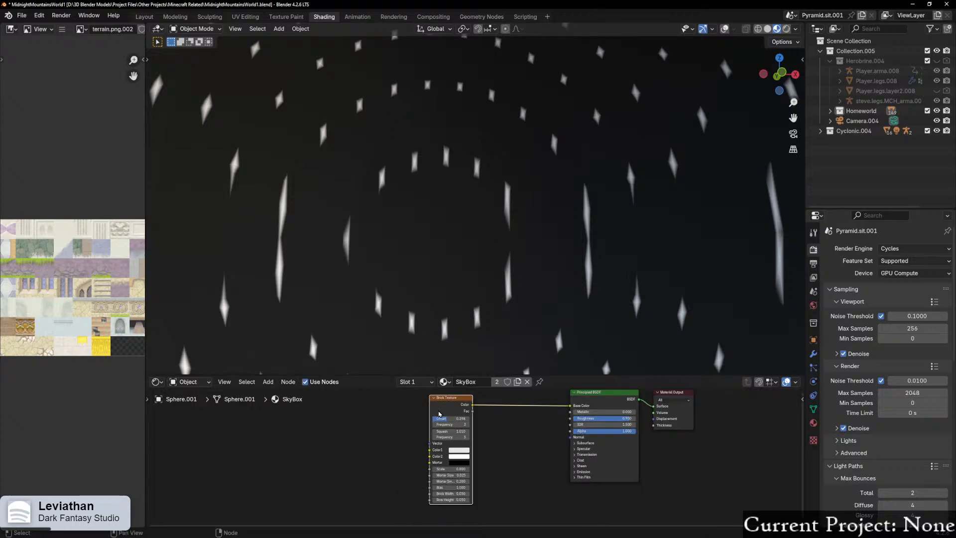
{"action": "key", "text": "ctrl+t"}
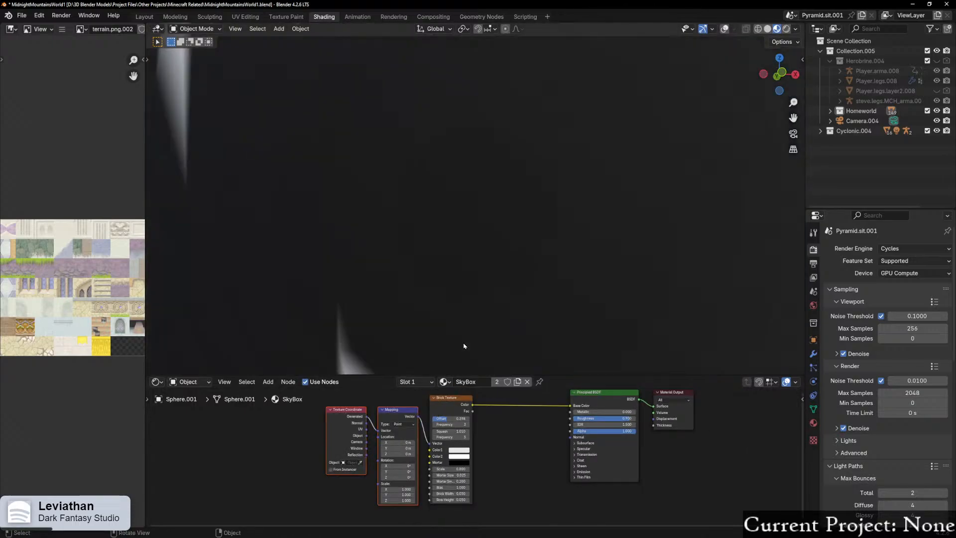
{"action": "middle_click_drag", "start_coordinate": [476, 293], "coordinate": [538, 314]}
{"action": "scroll", "coordinate": [538, 314], "scroll_direction": "down", "scroll_amount": 2}
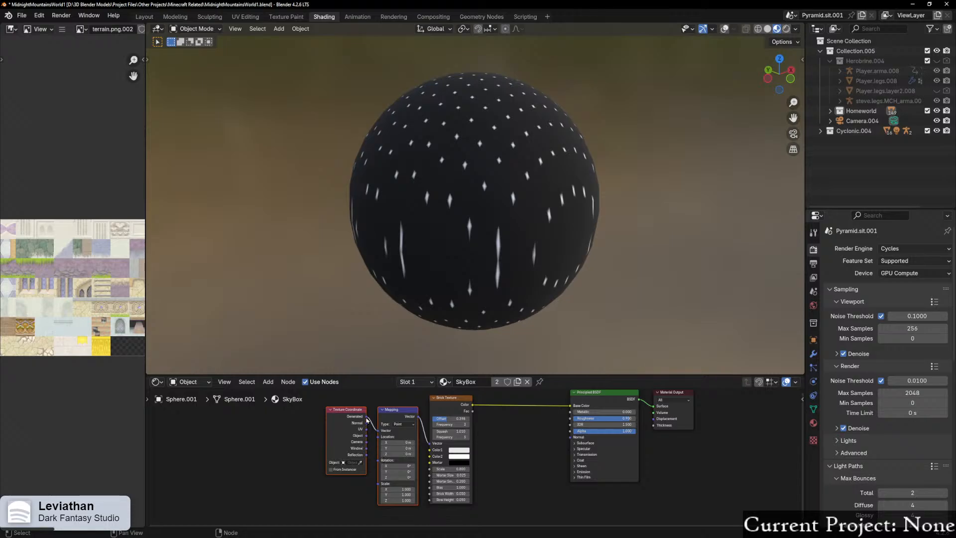
Step: Try the Texture Coordinate's Normal output and its UV output as the Mapping node's Vector, and inspect the pattern
{"action": "left_click_drag", "start_coordinate": [366, 428], "coordinate": [379, 429]}
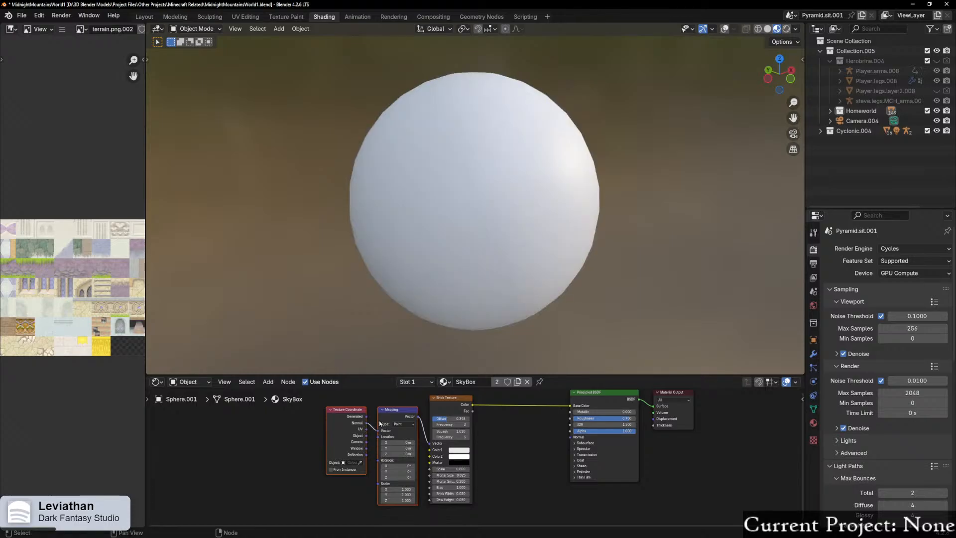
{"action": "scroll", "coordinate": [437, 304], "scroll_direction": "up", "scroll_amount": 3}
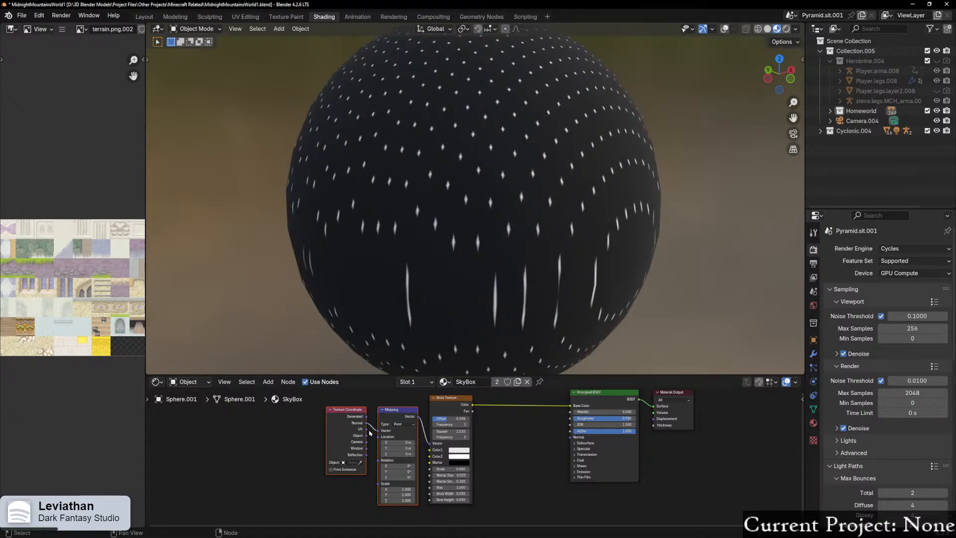
{"action": "left_click_drag", "start_coordinate": [366, 429], "coordinate": [379, 430]}
{"action": "middle_click_drag", "start_coordinate": [385, 343], "coordinate": [426, 309]}
{"action": "scroll", "coordinate": [472, 267], "scroll_direction": "up", "scroll_amount": 5}
{"action": "middle_click_drag", "start_coordinate": [471, 267], "coordinate": [438, 392]}
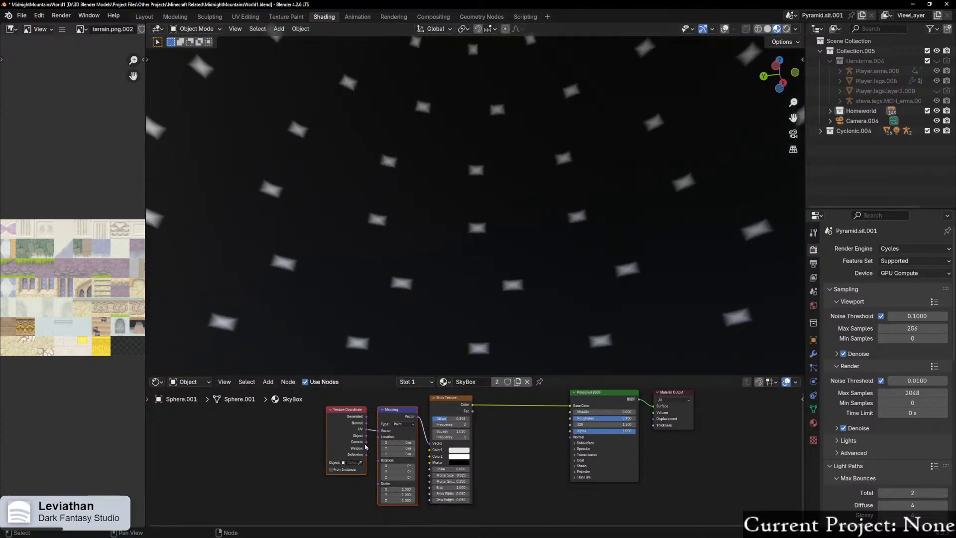
Step: Connect the Texture Coordinate's Object output to the Mapping node's Vector and inspect the pattern around the sphere
{"action": "left_click_drag", "start_coordinate": [367, 435], "coordinate": [378, 430]}
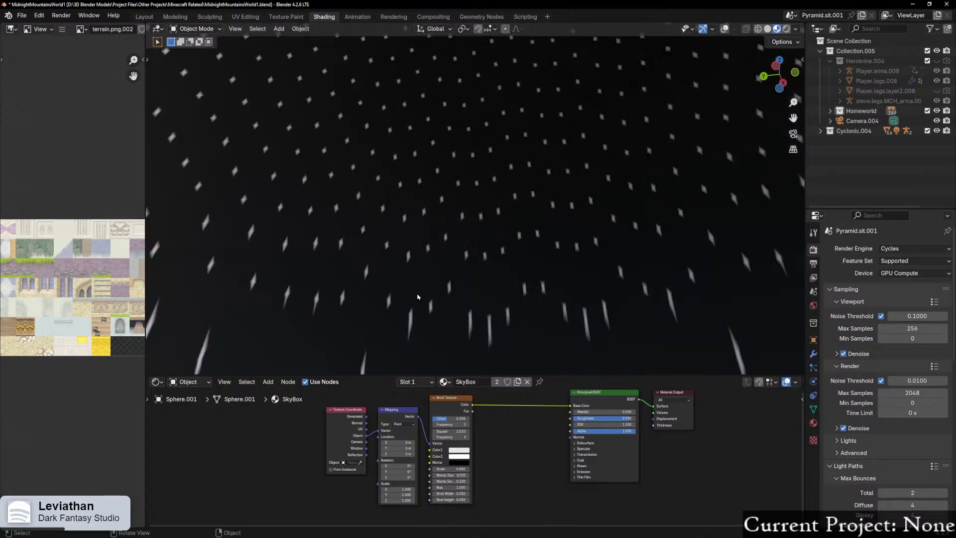
{"action": "middle_click_drag", "start_coordinate": [417, 297], "coordinate": [518, 316]}
{"action": "scroll", "coordinate": [517, 316], "scroll_direction": "down", "scroll_amount": 12}
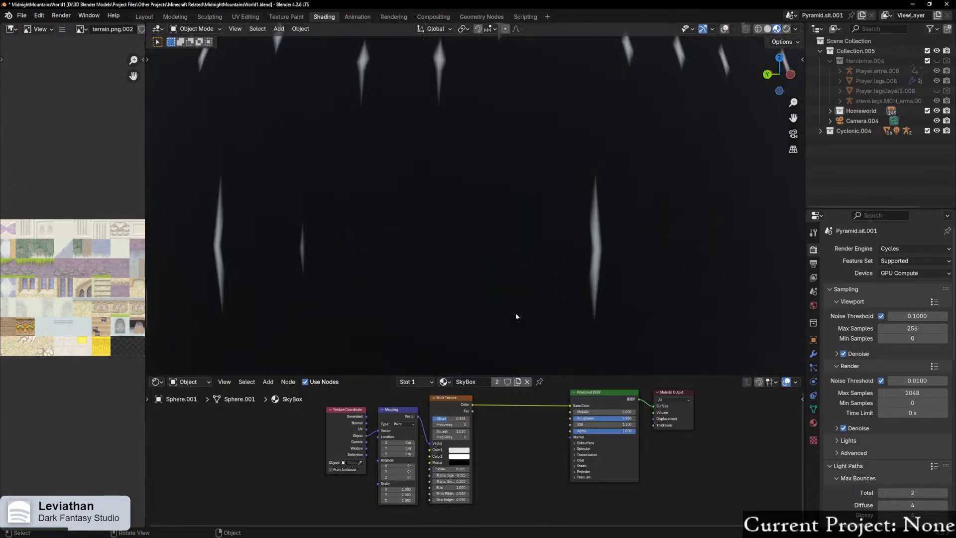
{"action": "middle_click_drag", "start_coordinate": [482, 288], "coordinate": [421, 348]}
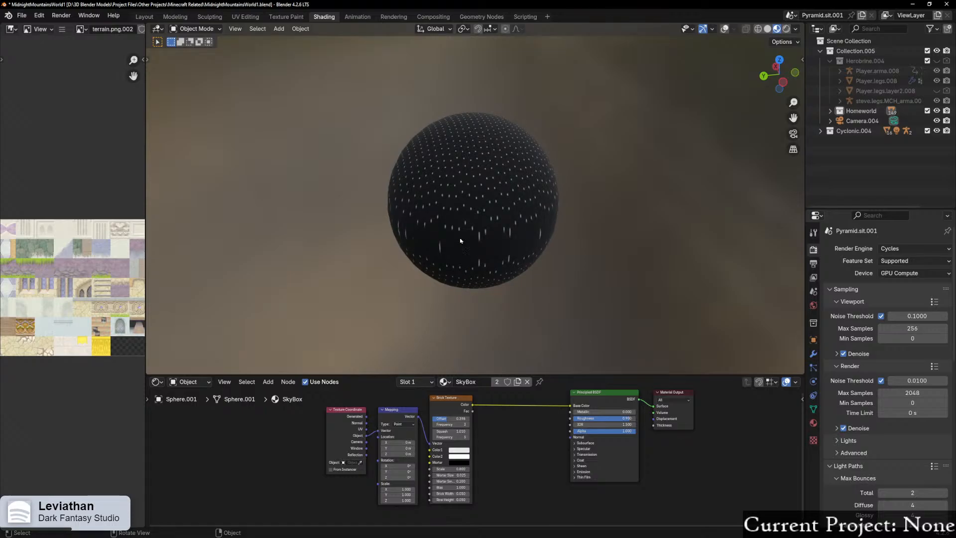
{"action": "scroll", "coordinate": [441, 314], "scroll_direction": "down", "scroll_amount": 3}
{"action": "scroll", "coordinate": [435, 305], "scroll_direction": "up", "scroll_amount": 6}
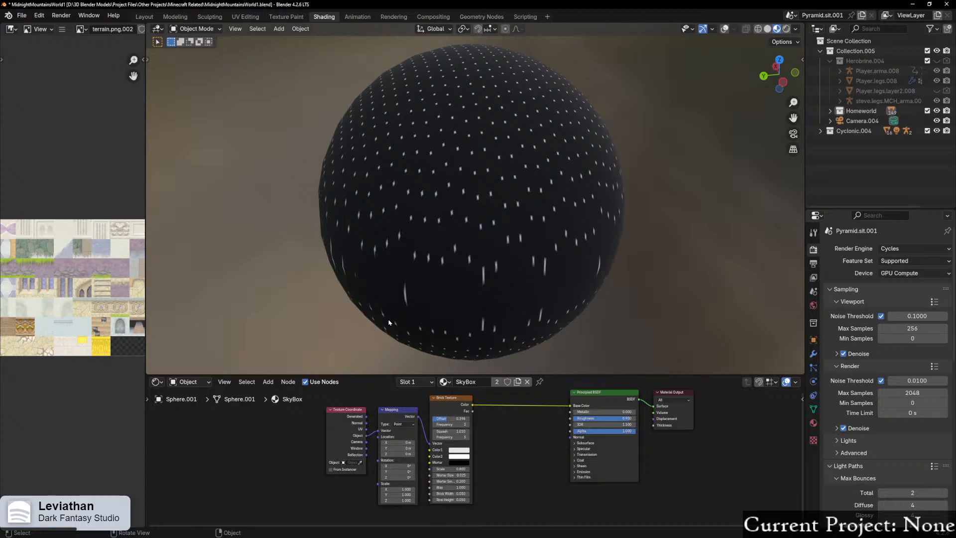
Step: Spread out the Texture Coordinate, Mapping and Brick Texture nodes to make room before the Principled BSDF
{"action": "left_click_drag", "start_coordinate": [351, 411], "coordinate": [315, 433]}
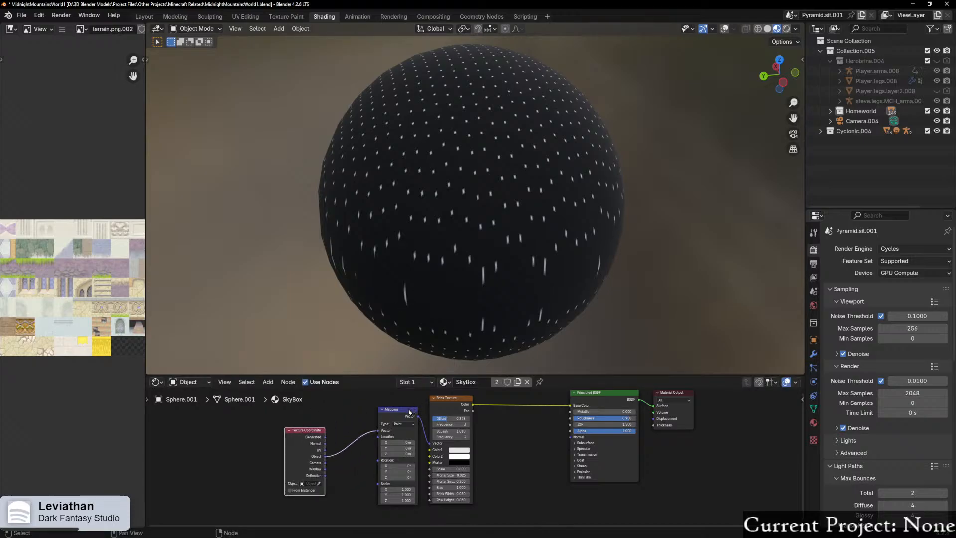
{"action": "left_click_drag", "start_coordinate": [411, 412], "coordinate": [377, 431]}
{"action": "left_click_drag", "start_coordinate": [450, 398], "coordinate": [443, 397]}
{"action": "middle_click_drag", "start_coordinate": [476, 406], "coordinate": [435, 452]}
{"action": "key", "text": "shift+a"}
{"action": "mouse_move", "coordinate": [423, 433]}
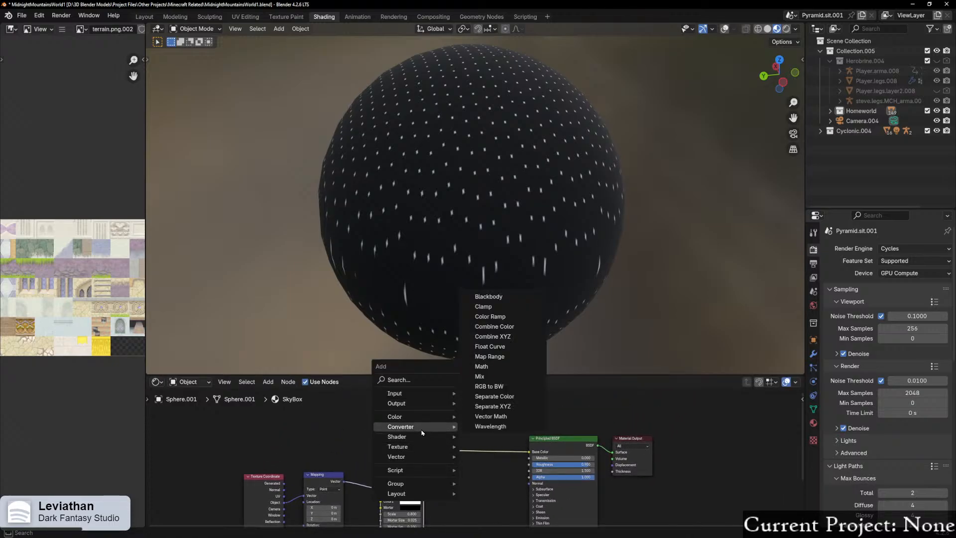
{"action": "left_click", "coordinate": [484, 379]}
{"action": "right_click", "coordinate": [451, 415]}
Step: Insert a Mix Color node between the Brick Texture's Color output and the Principled BSDF's Base Color
{"action": "key", "text": "shift+a"}
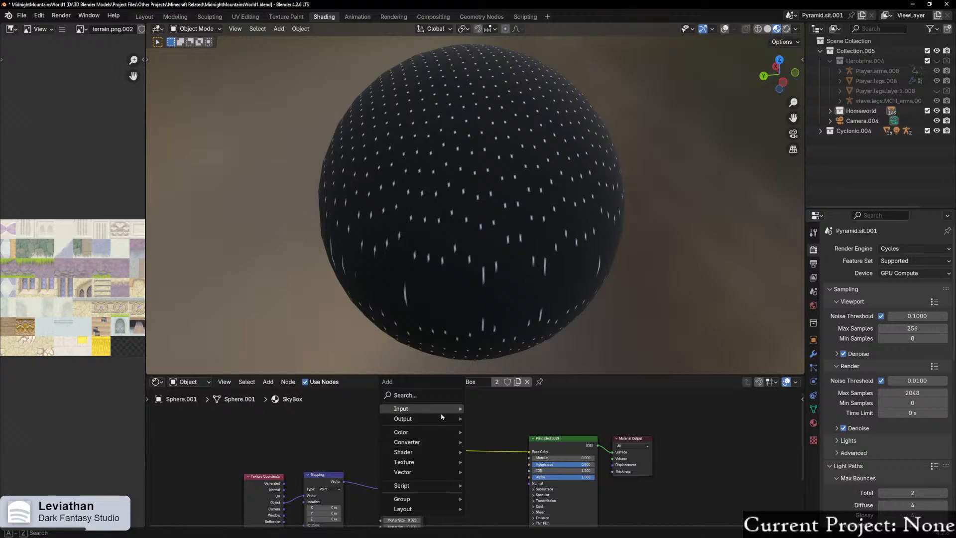
{"action": "mouse_move", "coordinate": [436, 437]}
{"action": "mouse_move", "coordinate": [444, 411]}
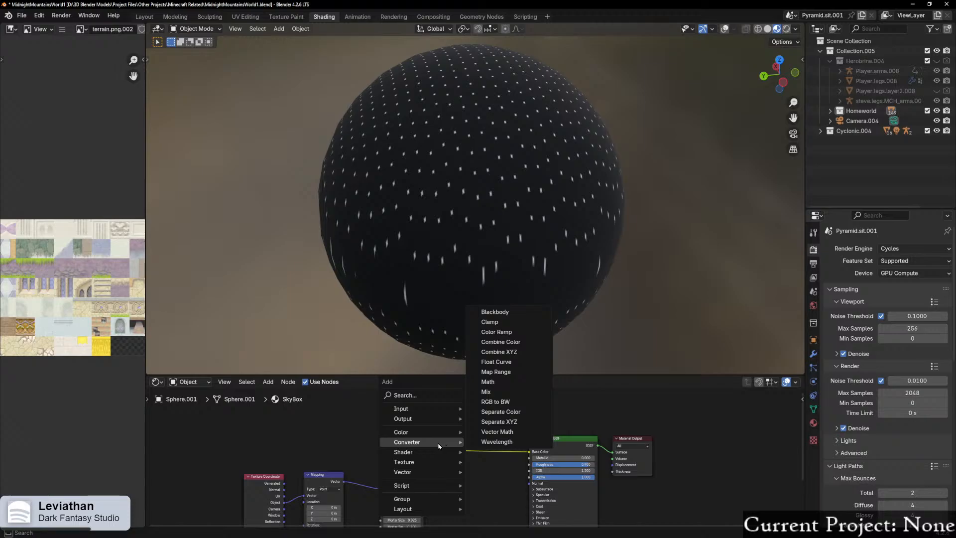
{"action": "left_click", "coordinate": [420, 395]}
{"action": "type", "text": "mix"}
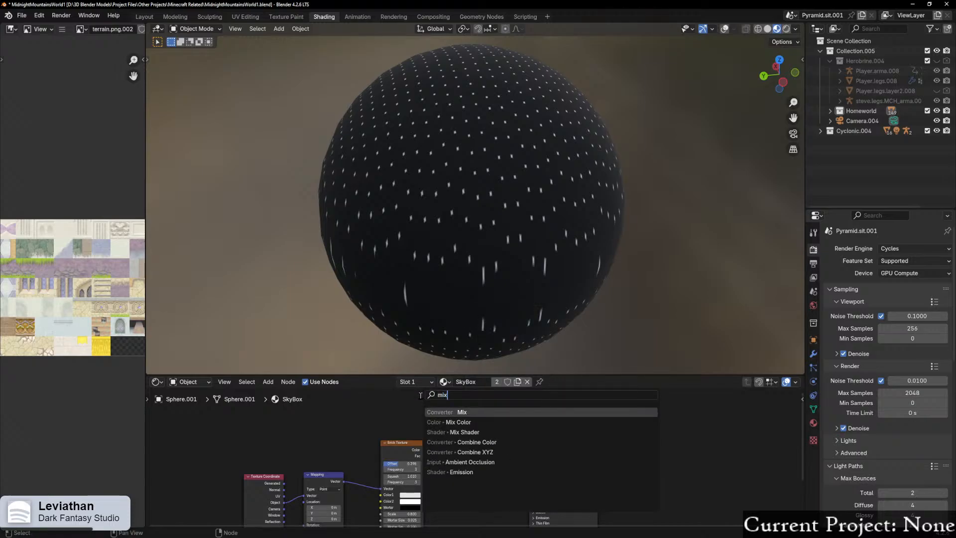
{"action": "left_click", "coordinate": [445, 422]}
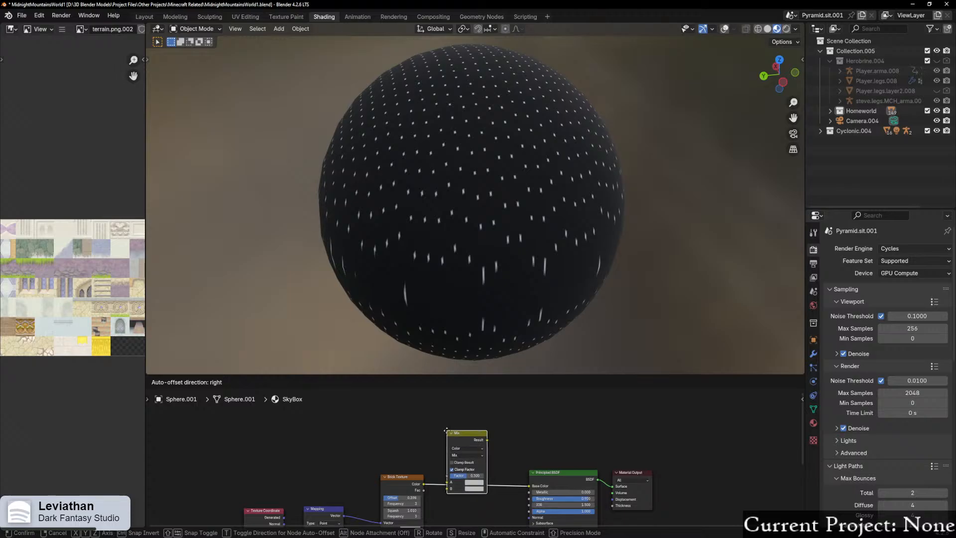
{"action": "left_click", "coordinate": [463, 459]}
{"action": "left_click_drag", "start_coordinate": [462, 438], "coordinate": [458, 428]}
Step: Set the Mix node's Factor to 0.000 and its blending mode to Darken
{"action": "left_click_drag", "start_coordinate": [471, 471], "coordinate": [455, 471]}
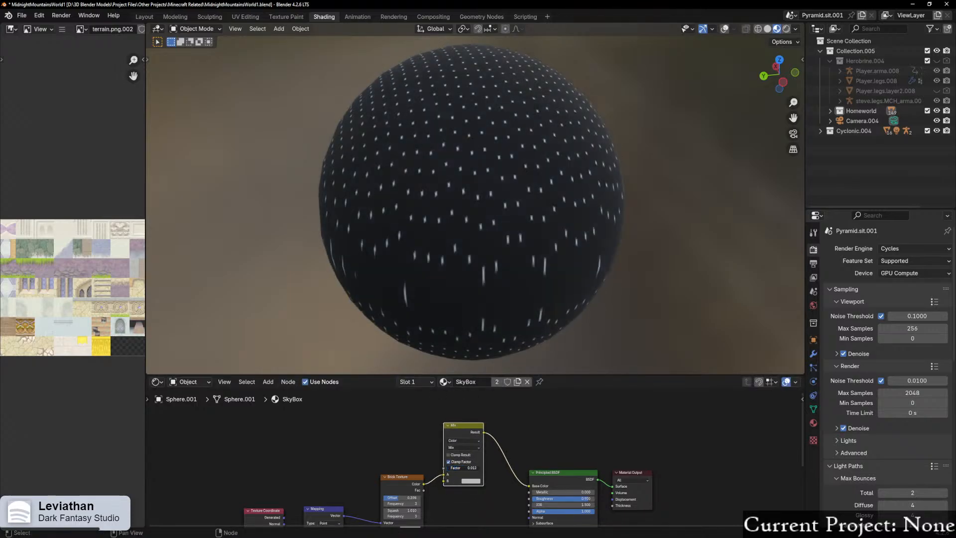
{"action": "left_click", "coordinate": [462, 447]}
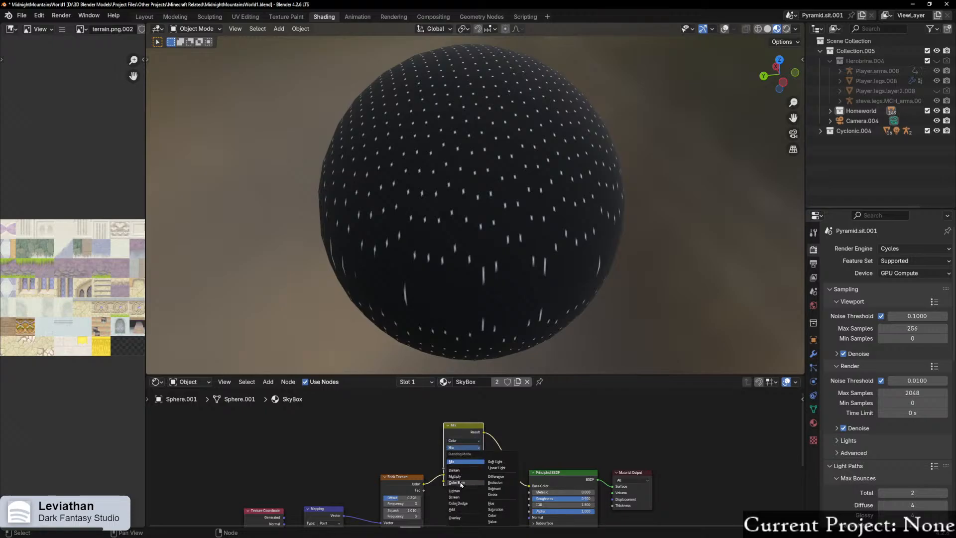
{"action": "left_click", "coordinate": [462, 472]}
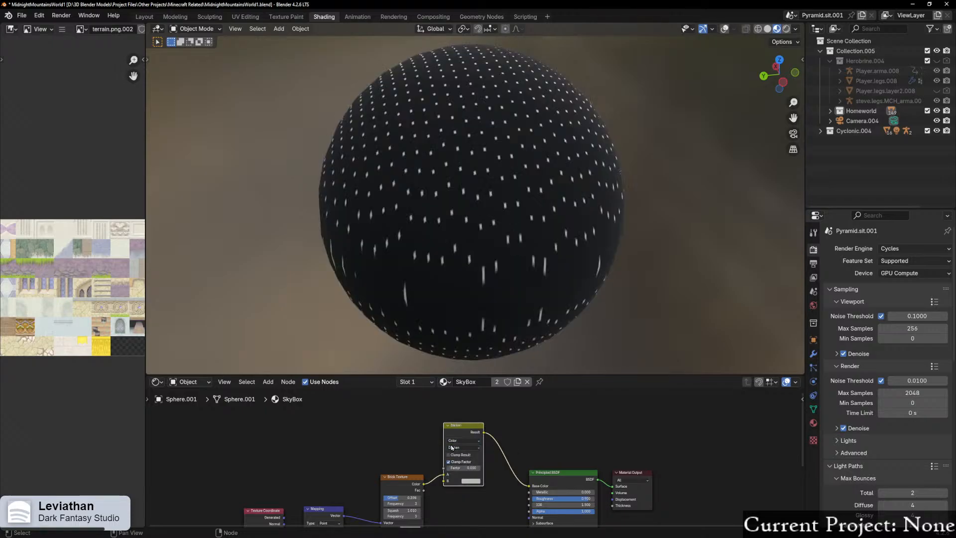
Step: Add a Voronoi Texture node and connect its Color output to the Darken node's B input
{"action": "key", "text": "shift+a"}
{"action": "mouse_move", "coordinate": [378, 429]}
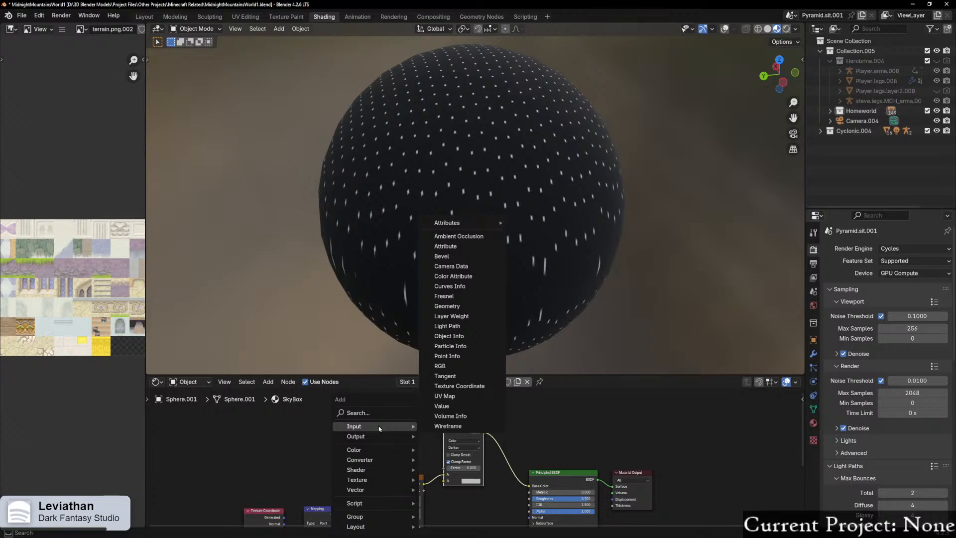
{"action": "mouse_move", "coordinate": [362, 474]}
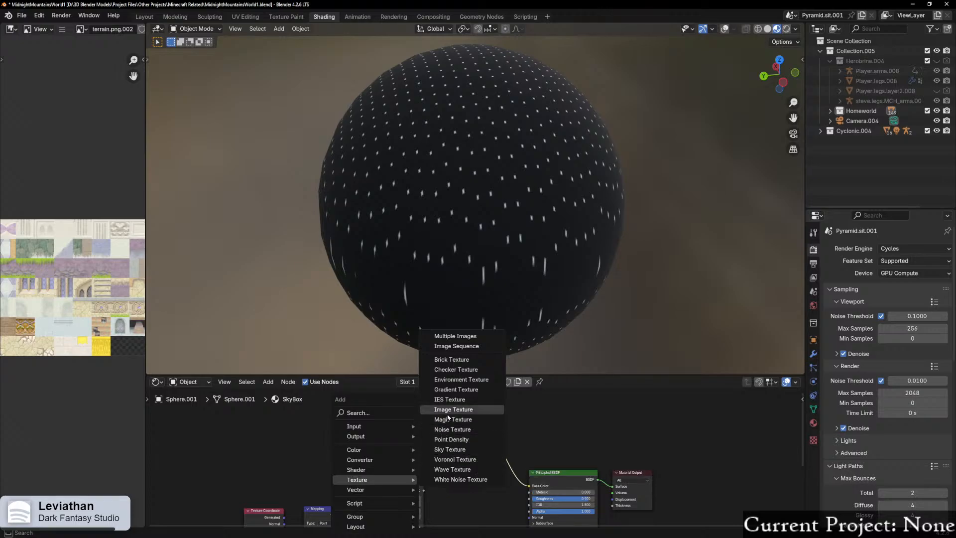
{"action": "left_click", "coordinate": [450, 461]}
{"action": "left_click", "coordinate": [332, 429]}
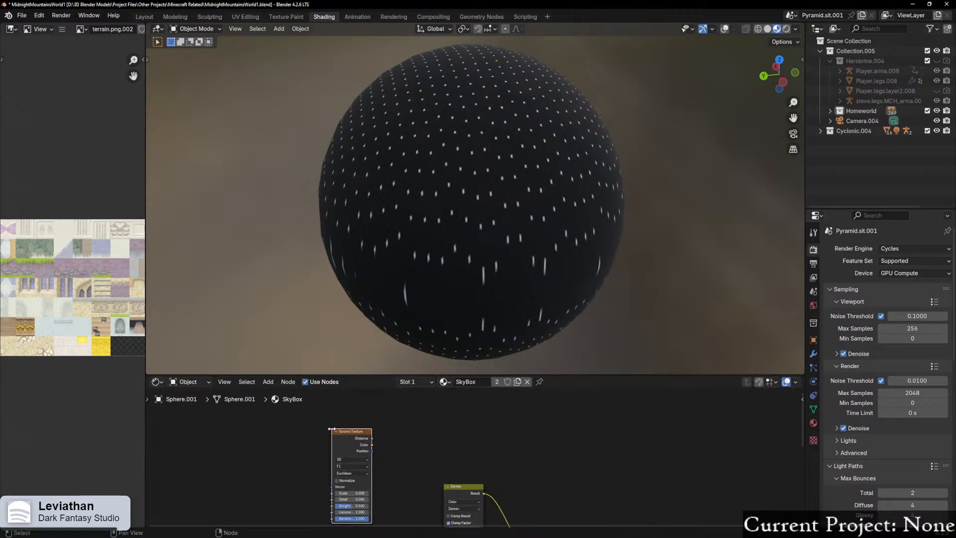
{"action": "middle_click_drag", "start_coordinate": [410, 491], "coordinate": [392, 467]}
{"action": "left_click_drag", "start_coordinate": [354, 421], "coordinate": [418, 508]}
{"action": "middle_click_drag", "start_coordinate": [419, 509], "coordinate": [416, 474]}
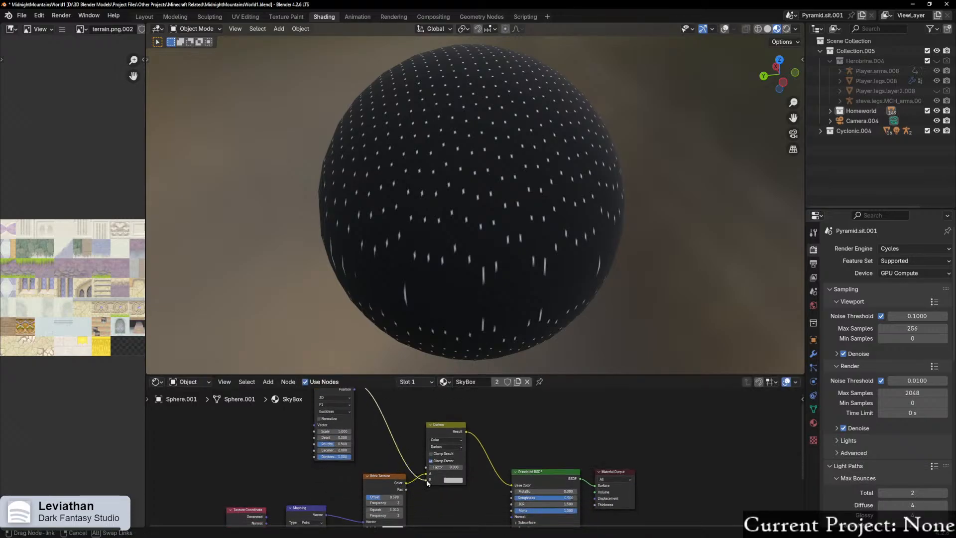
{"action": "middle_click_drag", "start_coordinate": [397, 439], "coordinate": [419, 471]}
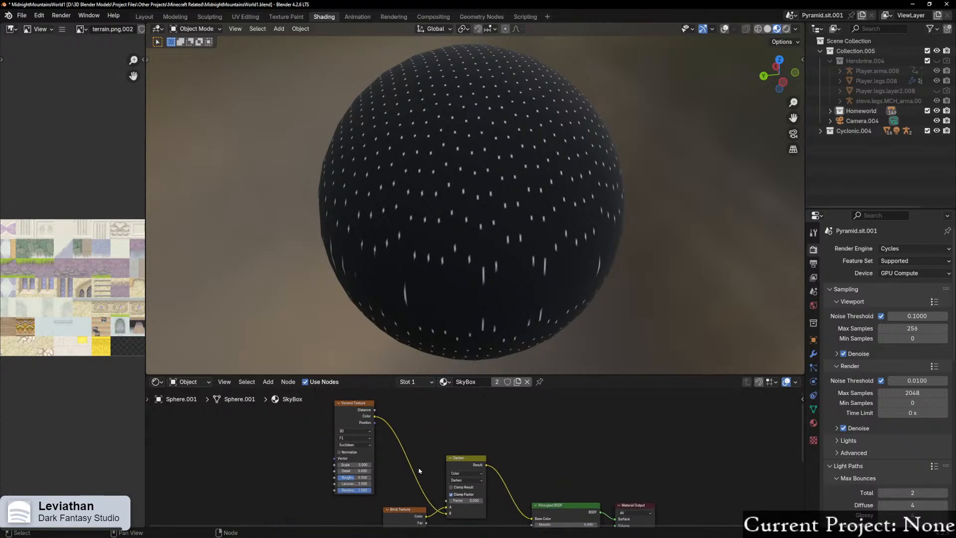
Step: Set the Darken node's Factor to 1.000 and inspect the dot colours around the sphere
{"action": "left_click_drag", "start_coordinate": [468, 500], "coordinate": [479, 500]}
{"action": "middle_click_drag", "start_coordinate": [554, 239], "coordinate": [623, 246]}
{"action": "scroll", "coordinate": [560, 256], "scroll_direction": "up", "scroll_amount": 8}
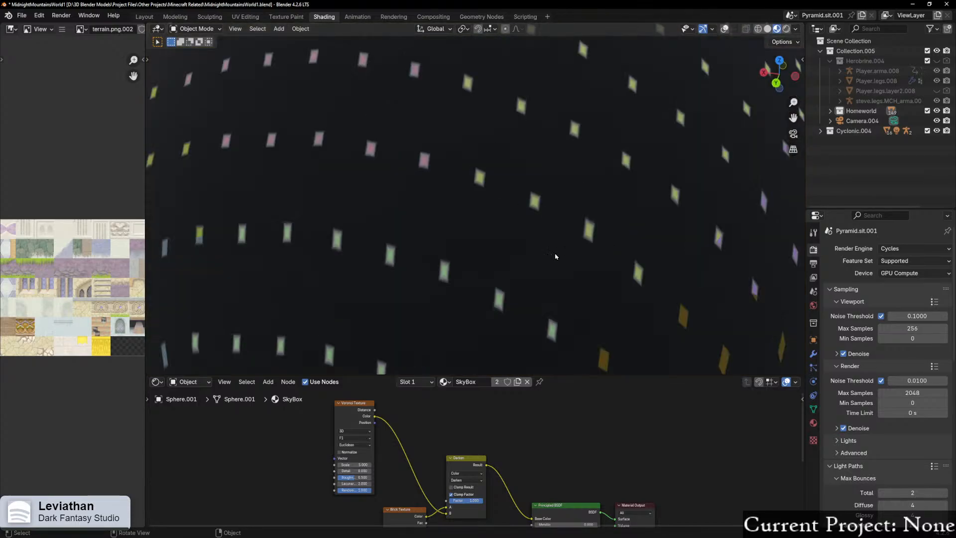
{"action": "middle_click_drag", "start_coordinate": [510, 245], "coordinate": [463, 246]}
{"action": "scroll", "coordinate": [459, 244], "scroll_direction": "down", "scroll_amount": 6}
{"action": "scroll", "coordinate": [459, 244], "scroll_direction": "down", "scroll_amount": 3}
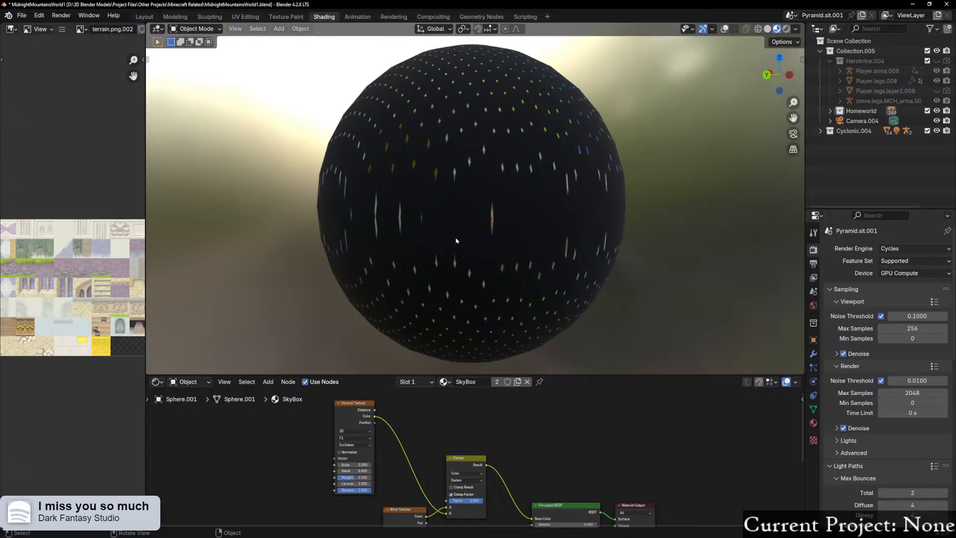
{"action": "middle_click_drag", "start_coordinate": [445, 239], "coordinate": [502, 299]}
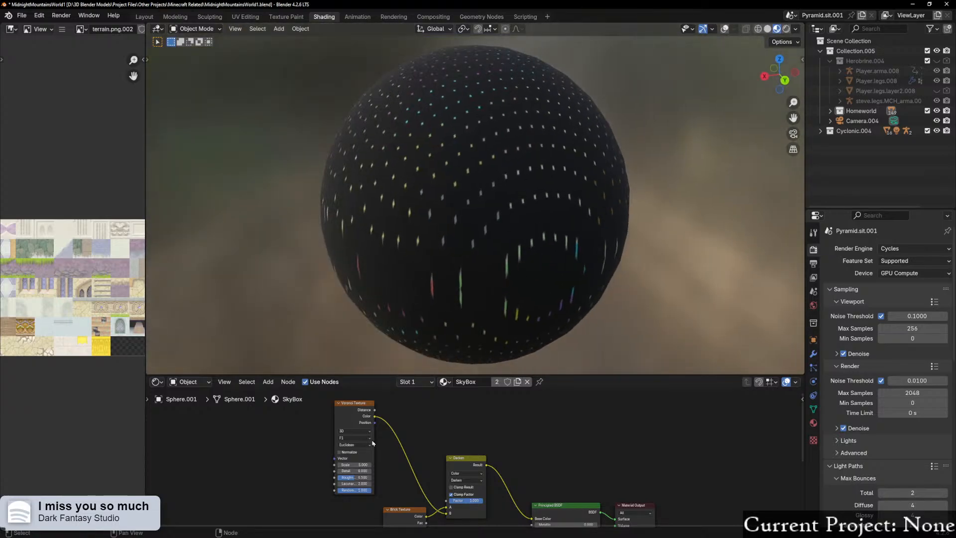
Step: Try the Texture Coordinate's UV output as the Mapping node's Vector and inspect the dots near the sphere's pole
{"action": "middle_click_drag", "start_coordinate": [298, 505], "coordinate": [395, 453]}
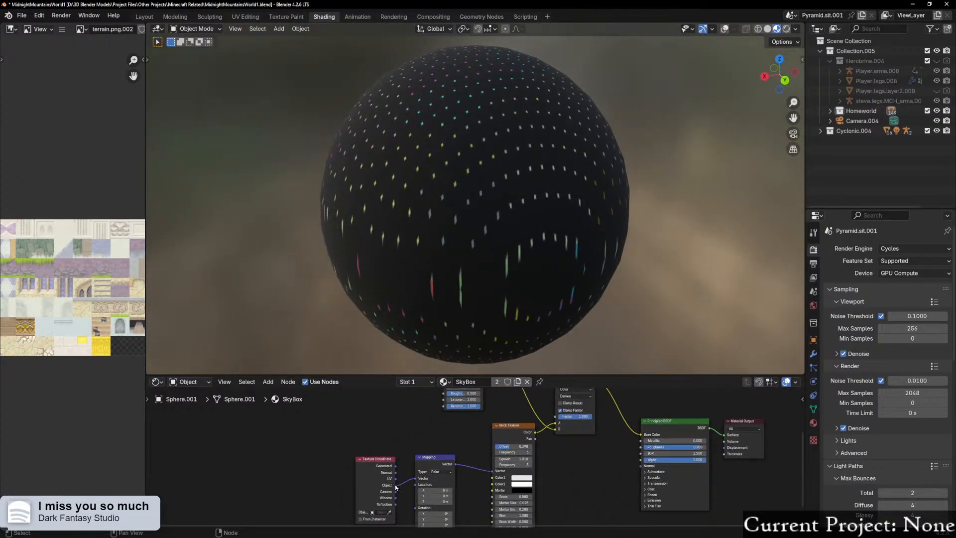
{"action": "left_click_drag", "start_coordinate": [398, 481], "coordinate": [396, 479]}
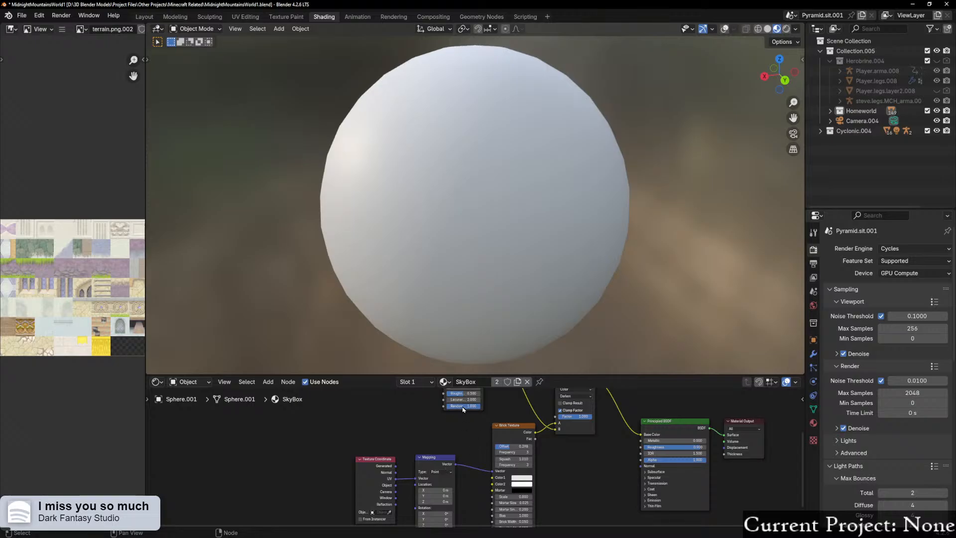
{"action": "middle_click_drag", "start_coordinate": [515, 252], "coordinate": [429, 198]}
{"action": "scroll", "coordinate": [520, 254], "scroll_direction": "up", "scroll_amount": 5}
{"action": "scroll", "coordinate": [520, 253], "scroll_direction": "down", "scroll_amount": 5}
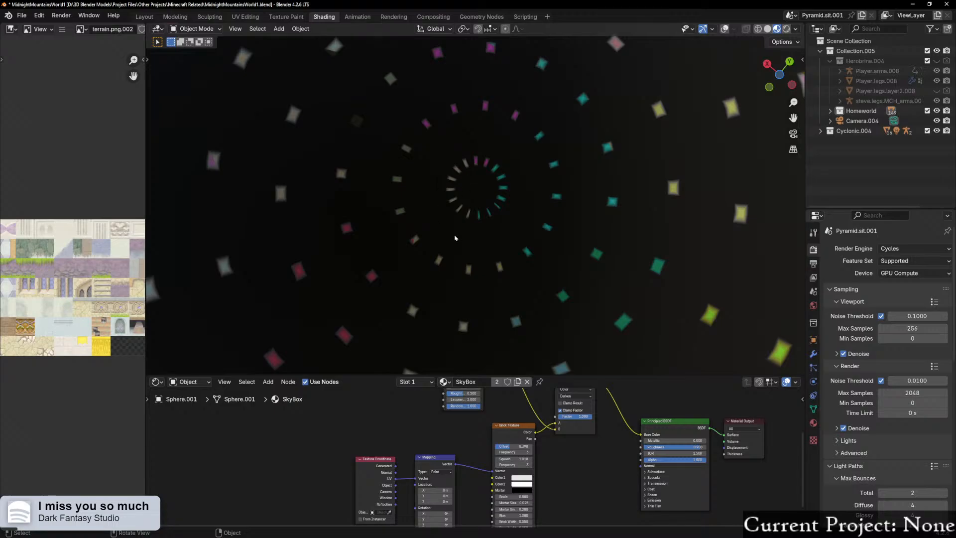
{"action": "middle_click_drag", "start_coordinate": [454, 237], "coordinate": [439, 414]}
Step: Connect the Texture Coordinate's Normal output to the Mapping node's Vector and check the whole sphere
{"action": "left_click_drag", "start_coordinate": [395, 472], "coordinate": [417, 479]}
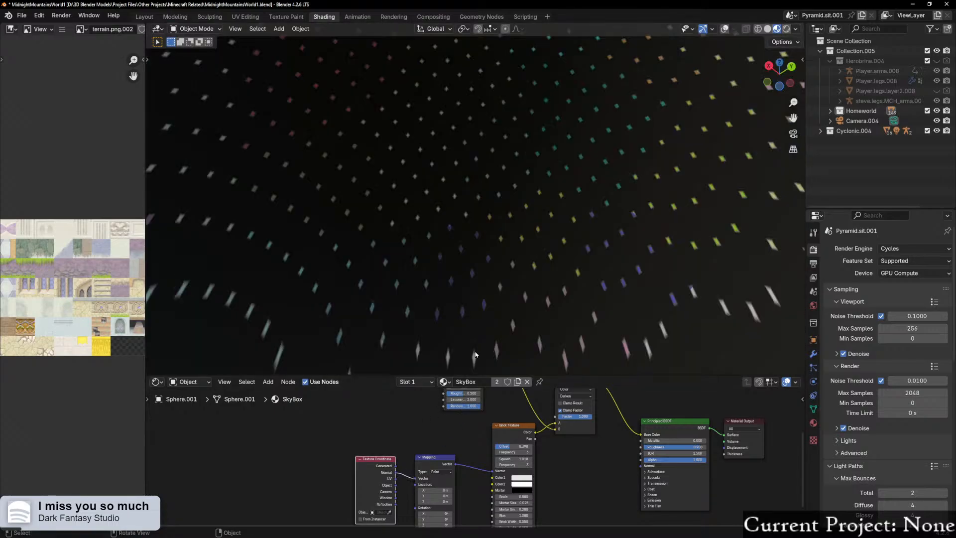
{"action": "scroll", "coordinate": [479, 344], "scroll_direction": "down", "scroll_amount": 8}
{"action": "middle_click_drag", "start_coordinate": [509, 216], "coordinate": [454, 291]}
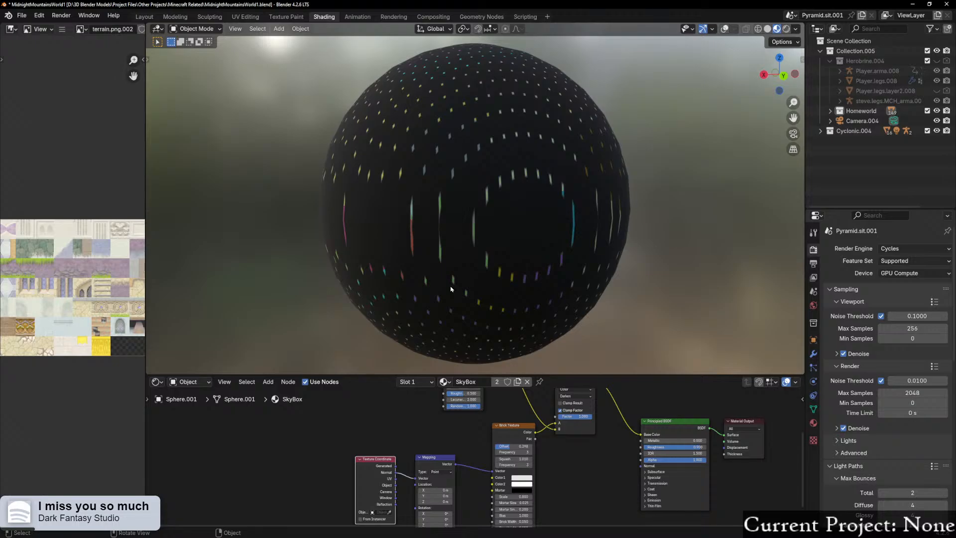
Step: Move the Voronoi Texture node aside and insert a Color Ramp on the link between its Color output and the Darken node
{"action": "middle_click_drag", "start_coordinate": [551, 456], "coordinate": [518, 512]}
{"action": "scroll", "coordinate": [483, 441], "scroll_direction": "up", "scroll_amount": 3}
{"action": "middle_click_drag", "start_coordinate": [484, 439], "coordinate": [469, 478], "text": "shift"}
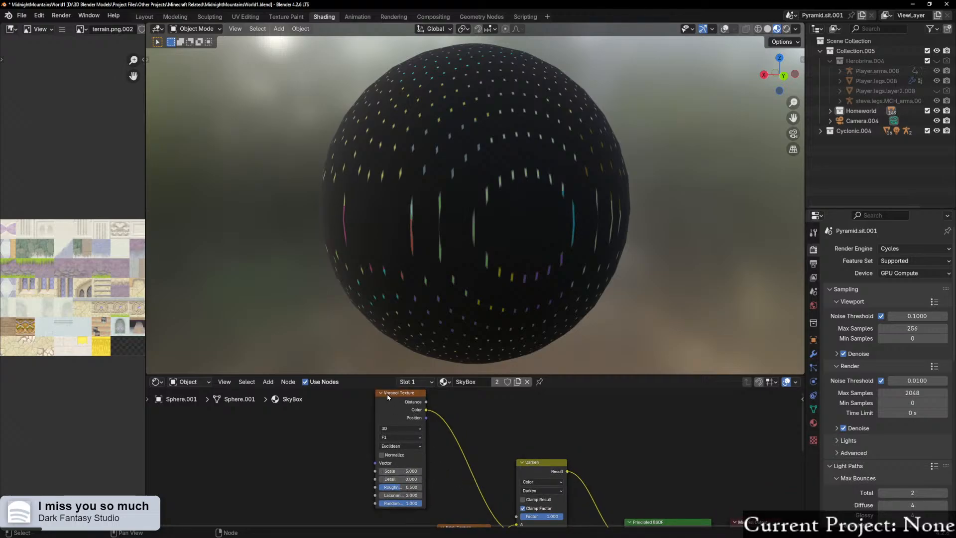
{"action": "left_click_drag", "start_coordinate": [388, 397], "coordinate": [286, 401]}
{"action": "key", "text": "shift+a"}
{"action": "mouse_move", "coordinate": [353, 383]}
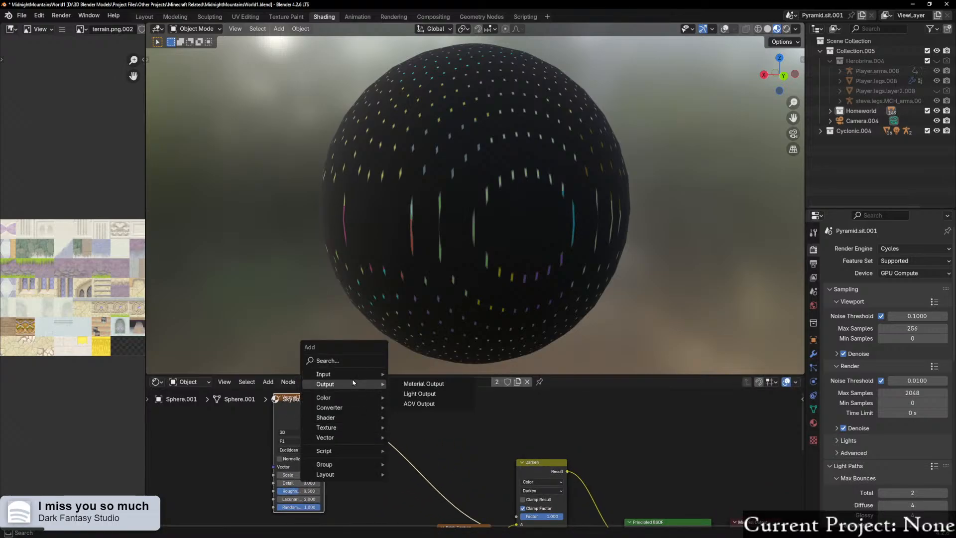
{"action": "left_click", "coordinate": [327, 360]}
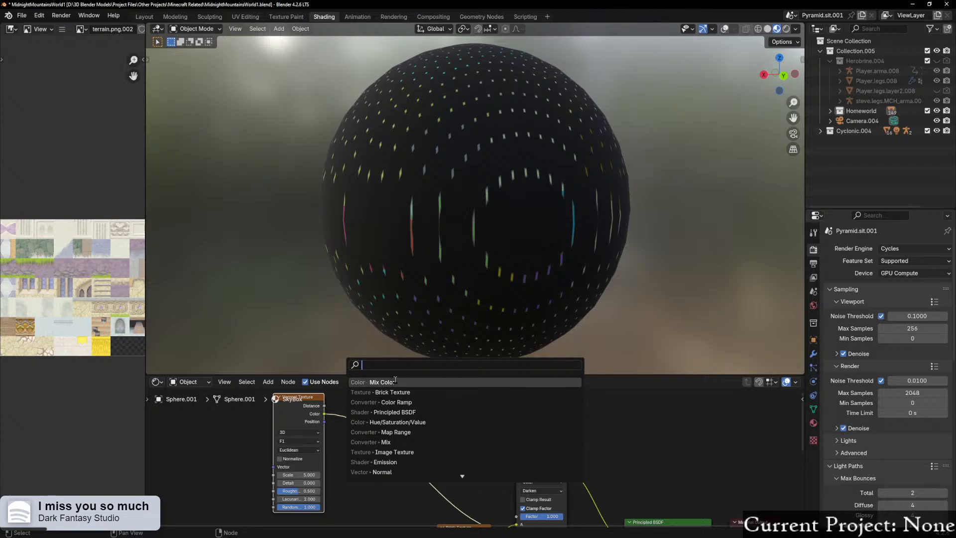
{"action": "left_click", "coordinate": [394, 402]}
{"action": "left_click", "coordinate": [362, 411]}
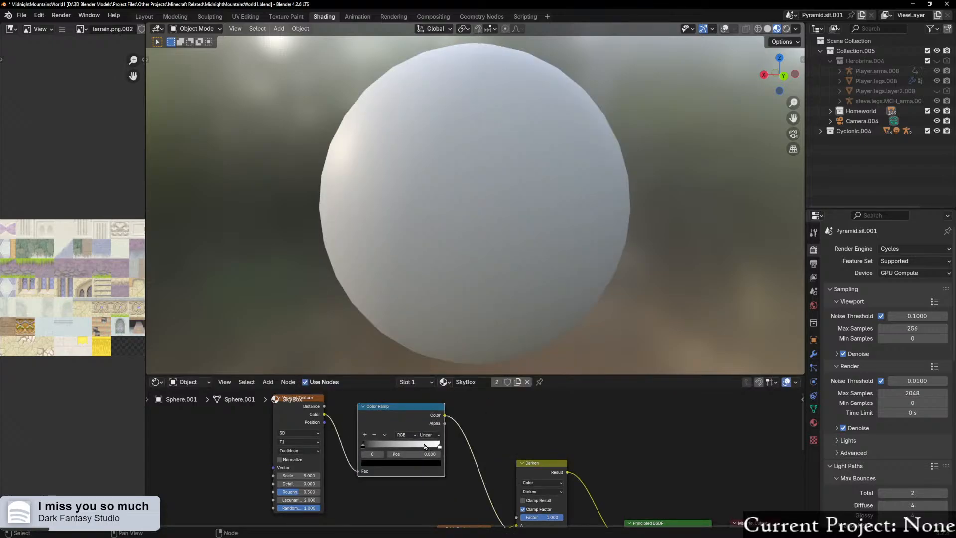
Step: Move the Color Ramp's black stop to position 0.532 to thin out the stars on the sphere
{"action": "middle_click_drag", "start_coordinate": [470, 230], "coordinate": [545, 275]}
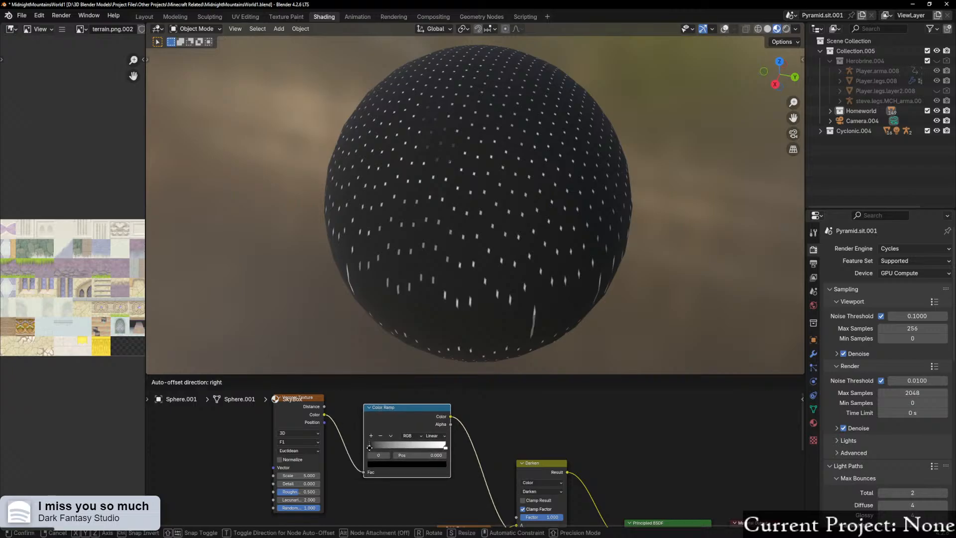
{"action": "left_click_drag", "start_coordinate": [371, 449], "coordinate": [408, 454]}
Step: Preview the Voronoi Texture's Distance output on the sphere and set the node's Scale to 15
{"action": "left_click", "coordinate": [293, 412]}
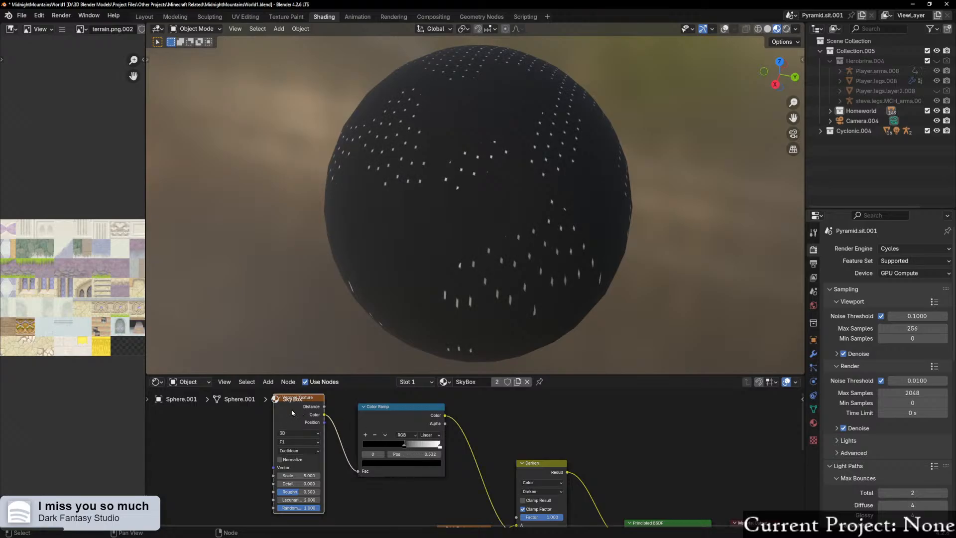
{"action": "left_click", "coordinate": [292, 412], "text": "ctrl+shift"}
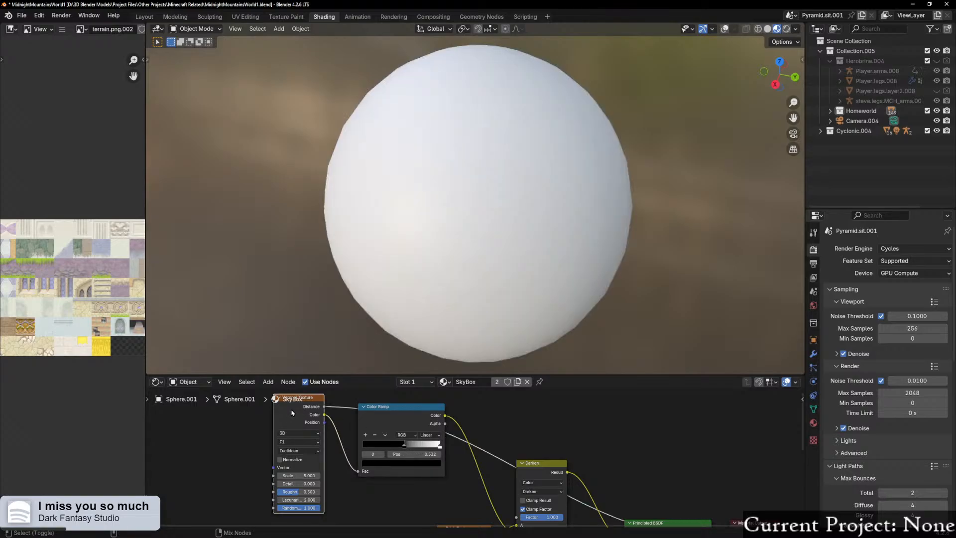
{"action": "scroll", "coordinate": [455, 338], "scroll_direction": "down", "scroll_amount": 3}
{"action": "middle_click_drag", "start_coordinate": [455, 337], "coordinate": [458, 347]}
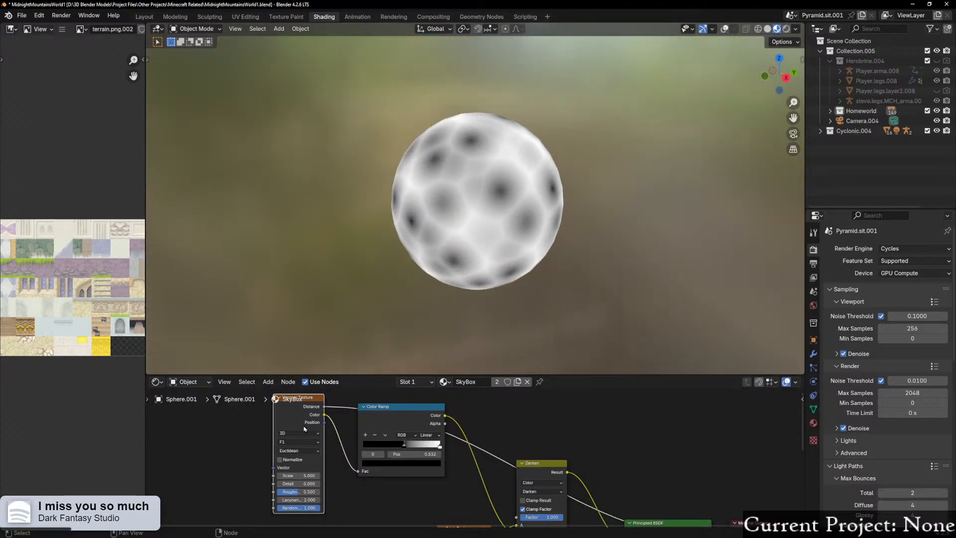
{"action": "left_click_drag", "start_coordinate": [304, 476], "coordinate": [348, 476]}
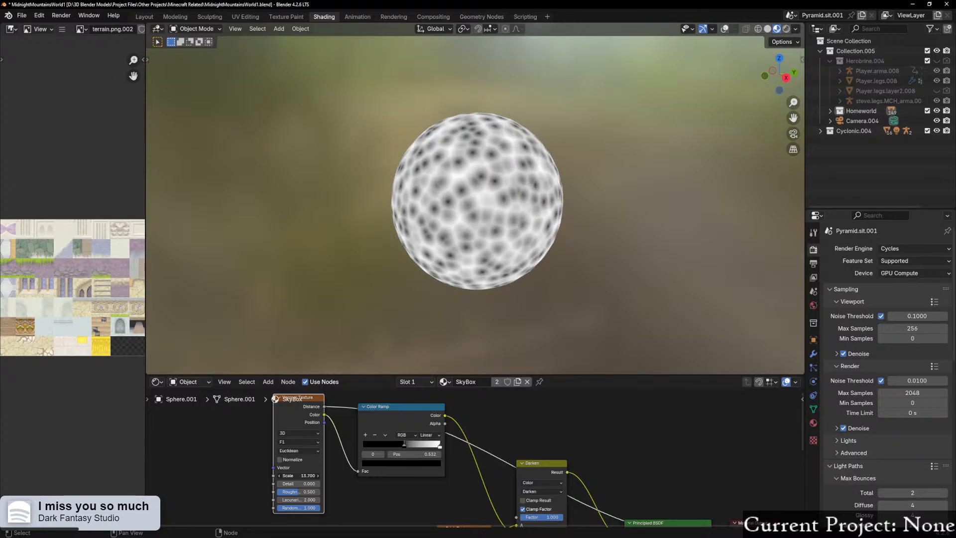
{"action": "left_click_drag", "start_coordinate": [348, 476], "coordinate": [356, 476]}
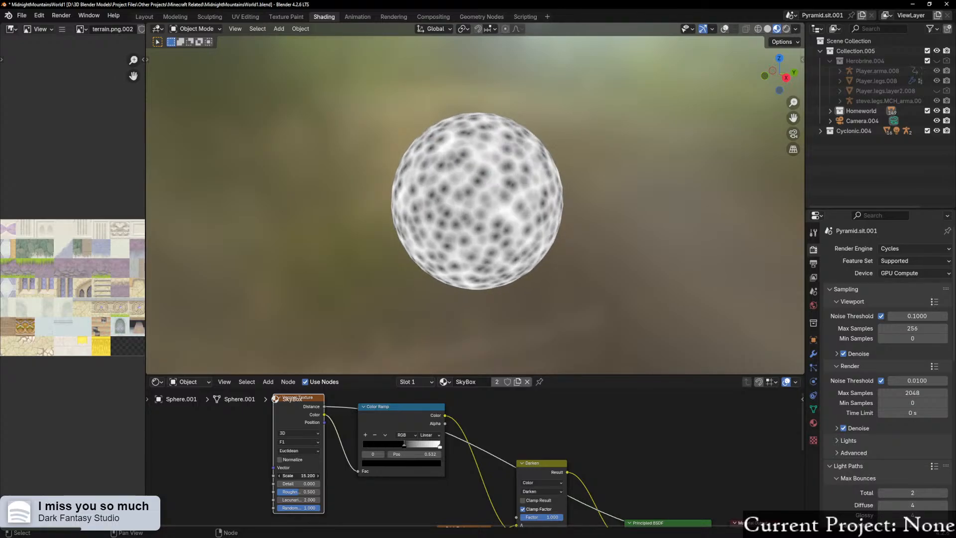
{"action": "left_click", "coordinate": [294, 475]}
{"action": "type", "text": "1"}
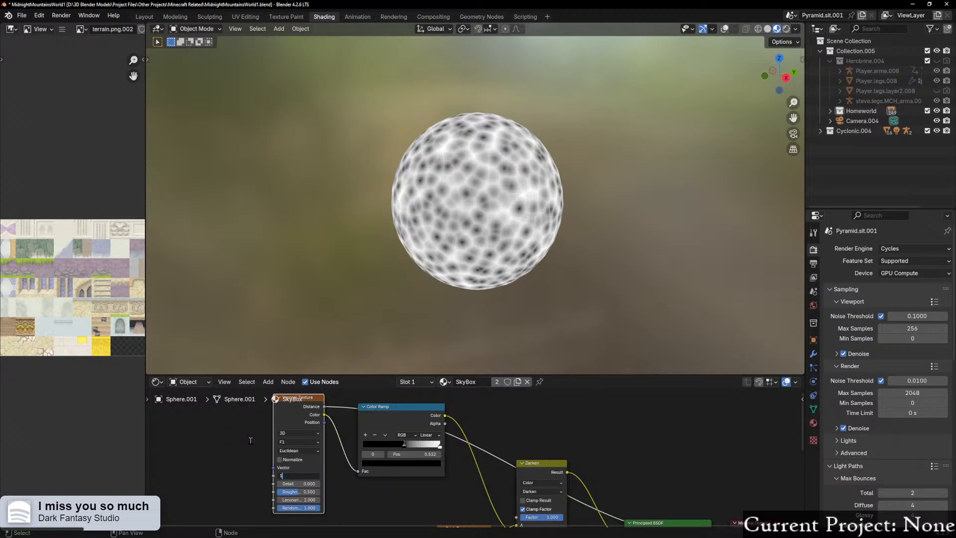
{"action": "type", "text": "5"}
{"action": "key", "text": "Return"}
{"action": "middle_click_drag", "start_coordinate": [583, 150], "coordinate": [654, 139]}
{"action": "scroll", "coordinate": [593, 271], "scroll_direction": "up", "scroll_amount": 2}
{"action": "middle_click_drag", "start_coordinate": [559, 271], "coordinate": [548, 289]}
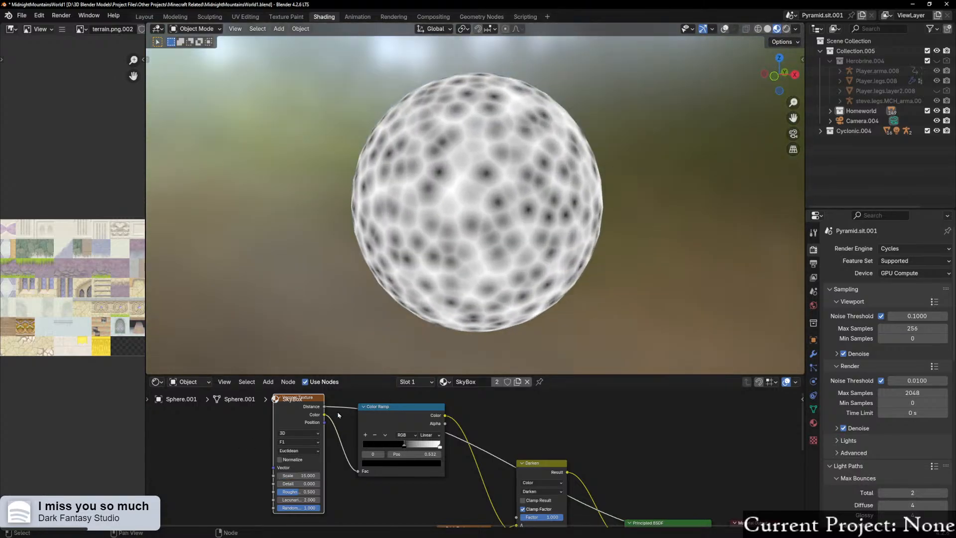
Step: Try the Voronoi Texture's Normalize, Detail, Roughness, Lacunarity and Randomness settings, then undo the changes
{"action": "left_click", "coordinate": [283, 460]}
{"action": "left_click", "coordinate": [280, 461]}
{"action": "left_click_drag", "start_coordinate": [298, 484], "coordinate": [321, 492]}
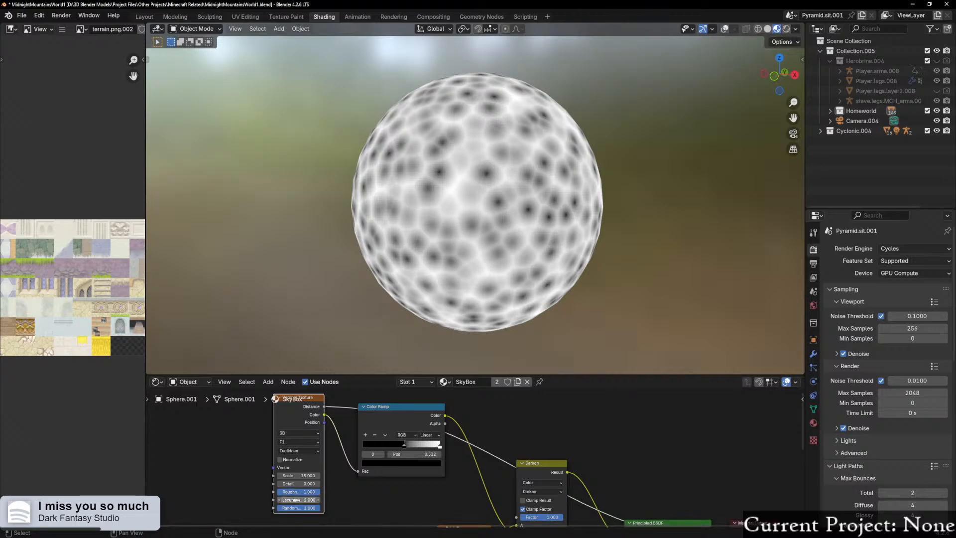
{"action": "key", "text": "ctrl+z"}
{"action": "left_click_drag", "start_coordinate": [304, 500], "coordinate": [316, 500]}
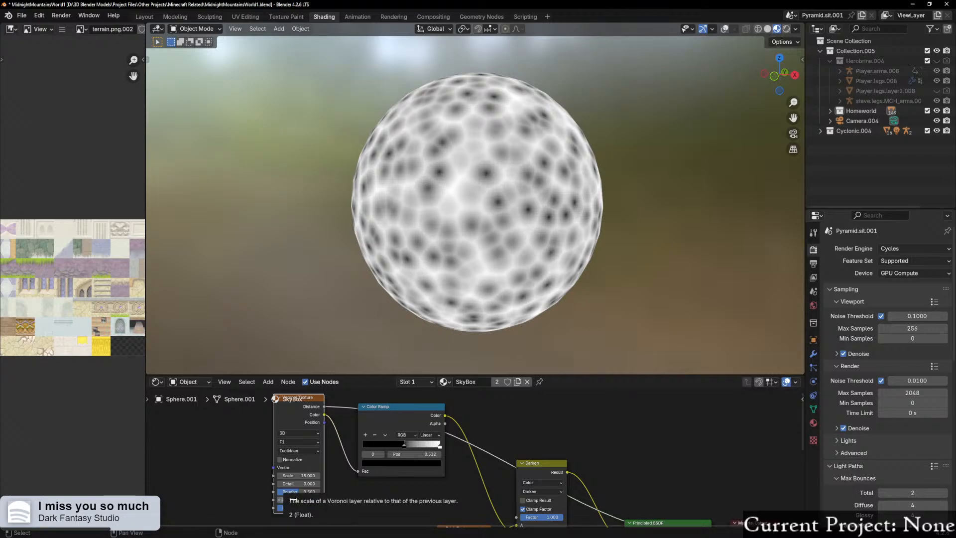
{"action": "mouse_move", "coordinate": [302, 508]}
{"action": "left_mouse_down"}
{"action": "mouse_move", "coordinate": [249, 509]}
{"action": "mouse_move", "coordinate": [319, 508]}
{"action": "left_mouse_up"}
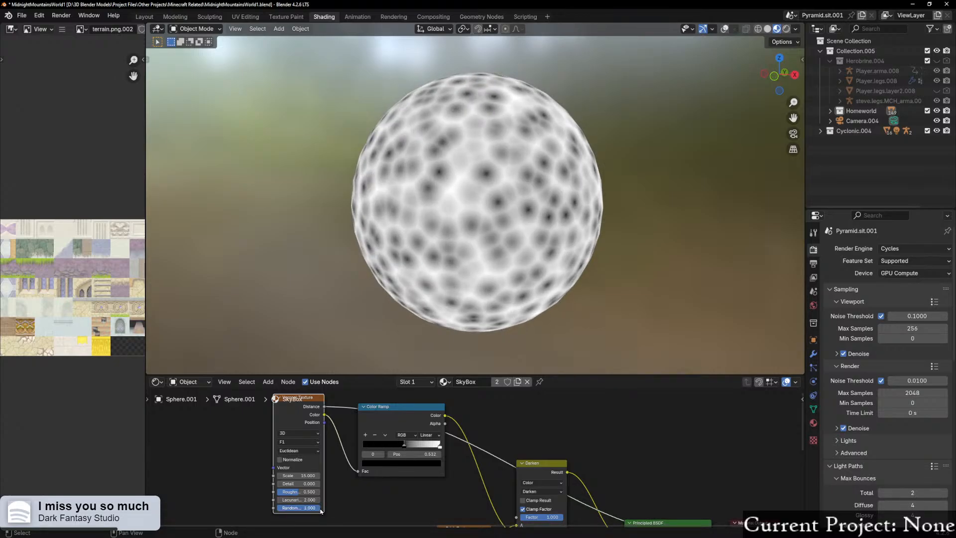
Step: Output the Principled BSDF again and inspect the star distribution around and inside the sphere
{"action": "scroll", "coordinate": [521, 470], "scroll_direction": "down", "scroll_amount": 2}
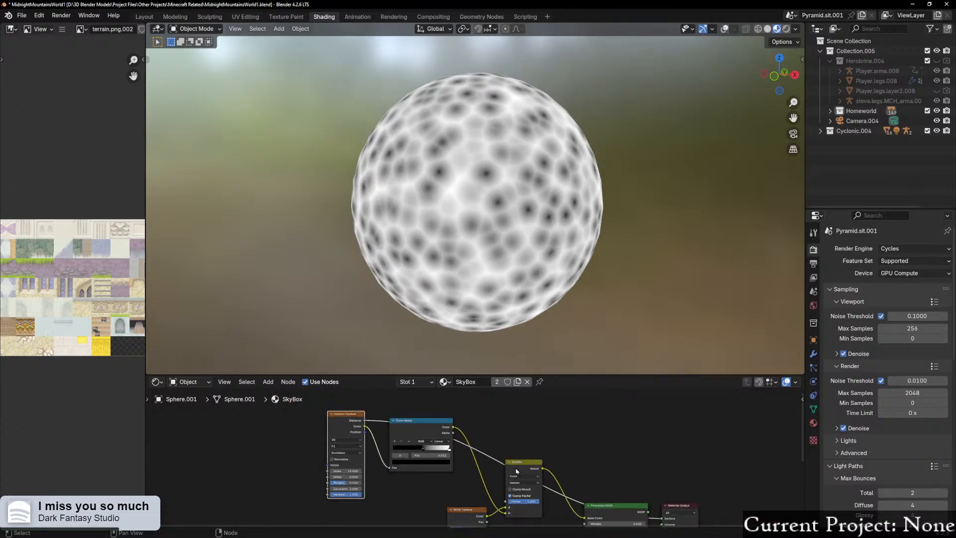
{"action": "left_click", "coordinate": [613, 508], "text": "ctrl+shift"}
{"action": "scroll", "coordinate": [532, 269], "scroll_direction": "up", "scroll_amount": 3}
{"action": "middle_click_drag", "start_coordinate": [533, 275], "coordinate": [559, 301]}
{"action": "scroll", "coordinate": [558, 294], "scroll_direction": "down", "scroll_amount": 2}
{"action": "scroll", "coordinate": [559, 293], "scroll_direction": "up", "scroll_amount": 8}
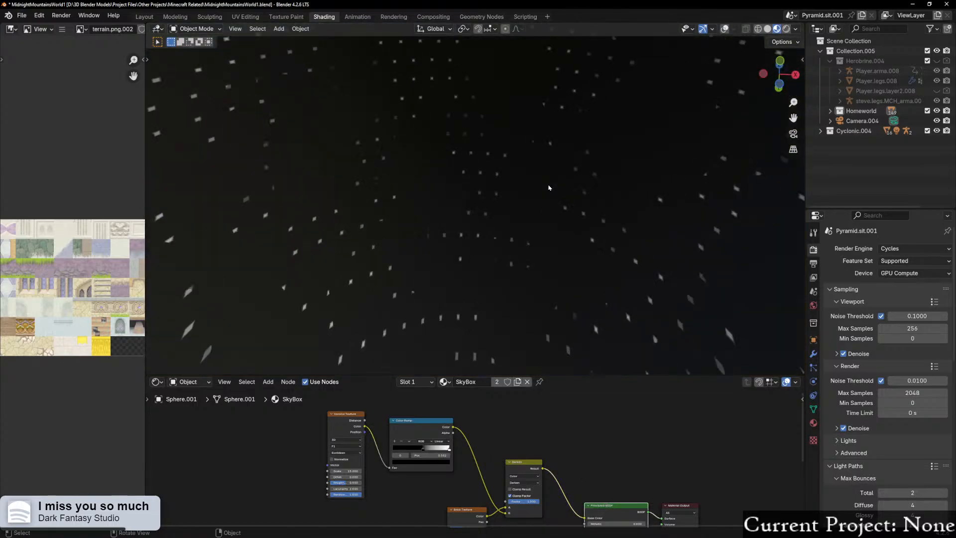
{"action": "middle_click_drag", "start_coordinate": [551, 189], "coordinate": [495, 288]}
{"action": "scroll", "coordinate": [468, 279], "scroll_direction": "down", "scroll_amount": 7}
Step: Switch the Voronoi Texture's dimensions to 2D and check the star pattern on the sphere
{"action": "left_click", "coordinate": [344, 440]}
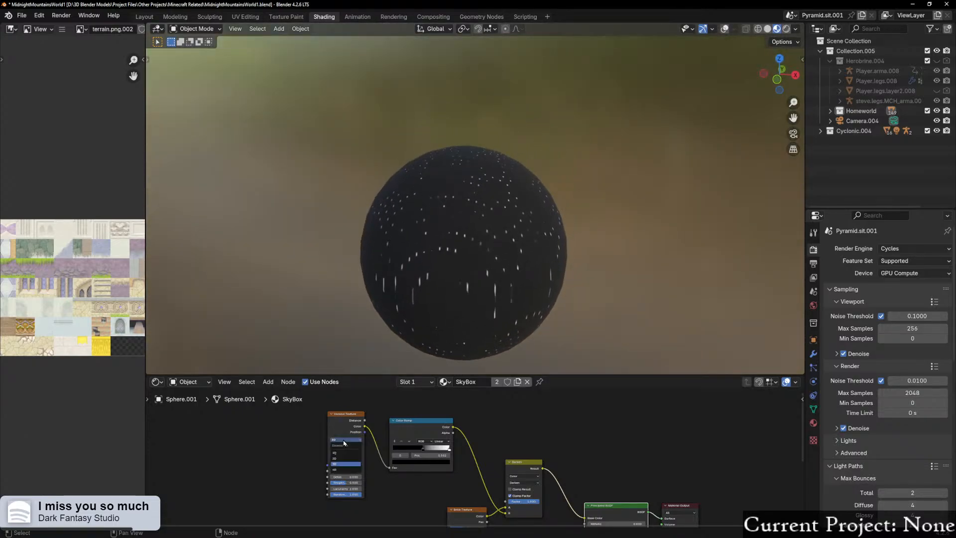
{"action": "left_click", "coordinate": [337, 455]}
{"action": "middle_click_drag", "start_coordinate": [516, 273], "coordinate": [539, 313]}
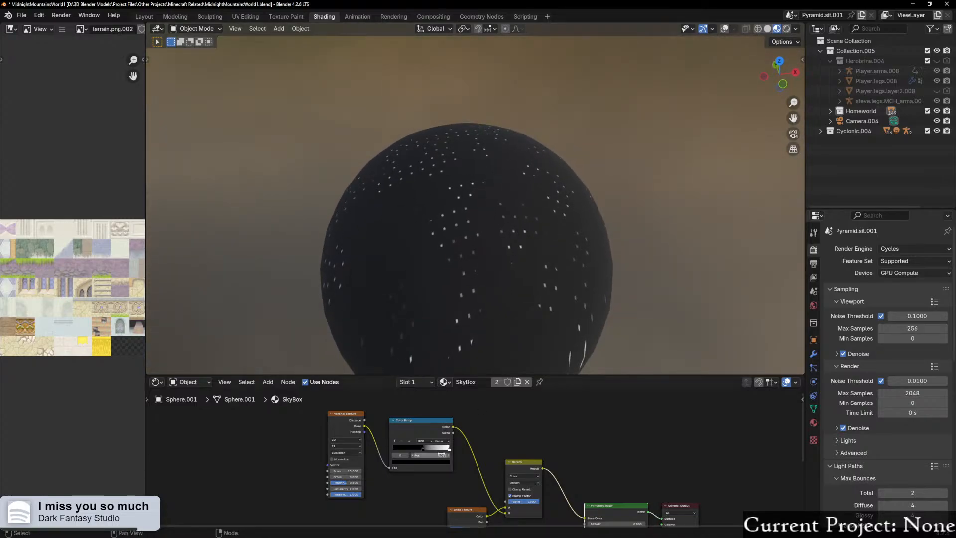
Step: Move the Color Ramp's white stop to position 0.566 to sharpen the star mask and inspect the stars up close
{"action": "scroll", "coordinate": [445, 450], "scroll_direction": "up", "scroll_amount": 2}
{"action": "scroll", "coordinate": [446, 448], "scroll_direction": "up", "scroll_amount": 2}
{"action": "left_click_drag", "start_coordinate": [427, 442], "coordinate": [387, 452]}
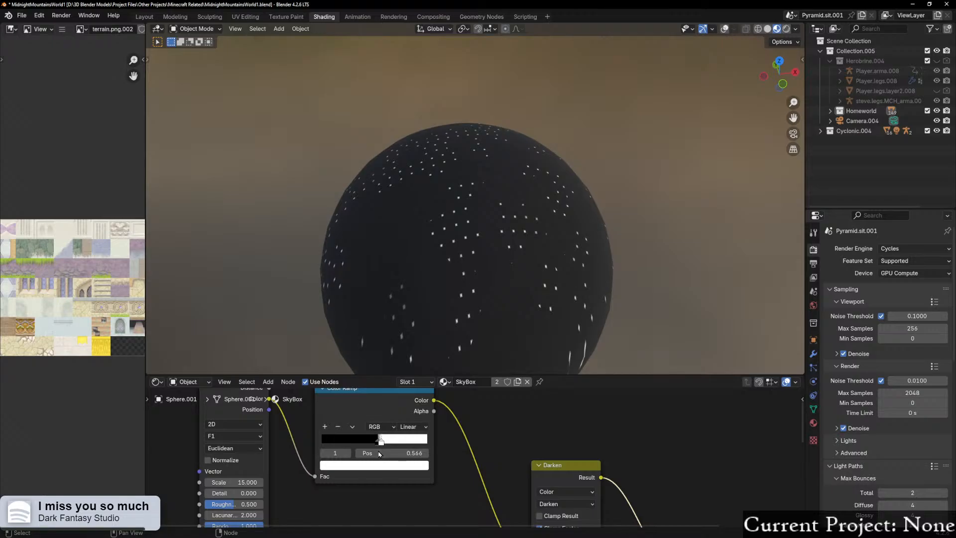
{"action": "scroll", "coordinate": [367, 203], "scroll_direction": "up", "scroll_amount": 5}
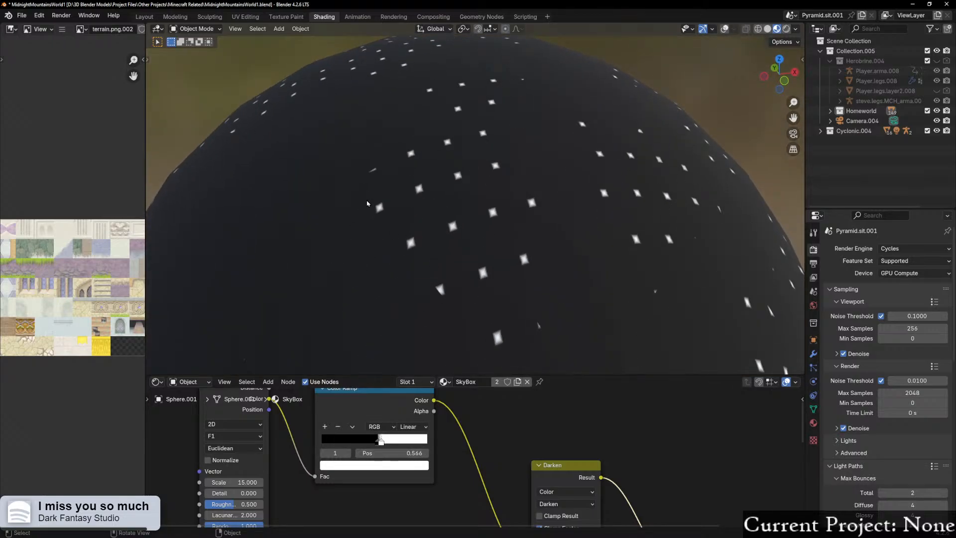
{"action": "scroll", "coordinate": [367, 203], "scroll_direction": "down", "scroll_amount": 5}
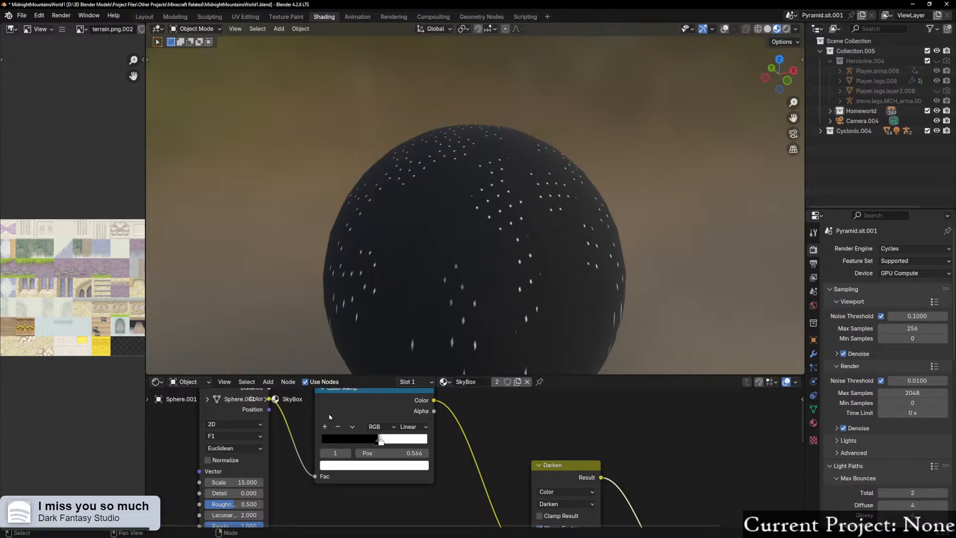
Step: Preview the Voronoi Texture alone, try a Scale of about 6.2, and return the Scale to 15
{"action": "scroll", "coordinate": [287, 466], "scroll_direction": "down", "scroll_amount": 3}
{"action": "left_click", "coordinate": [301, 458], "text": "ctrl+shift"}
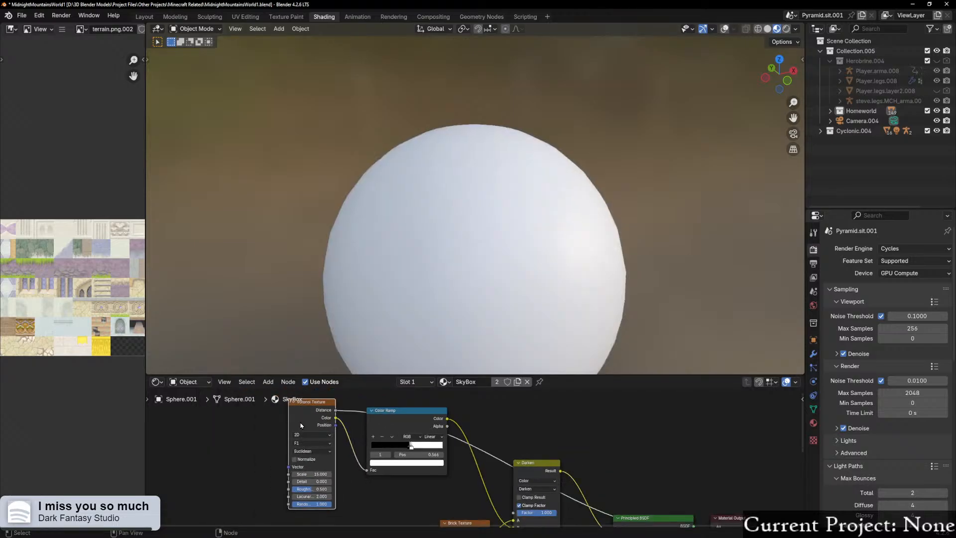
{"action": "scroll", "coordinate": [297, 444], "scroll_direction": "up", "scroll_amount": 2}
{"action": "left_click", "coordinate": [291, 478]}
{"action": "left_click_drag", "start_coordinate": [271, 479], "coordinate": [207, 478]}
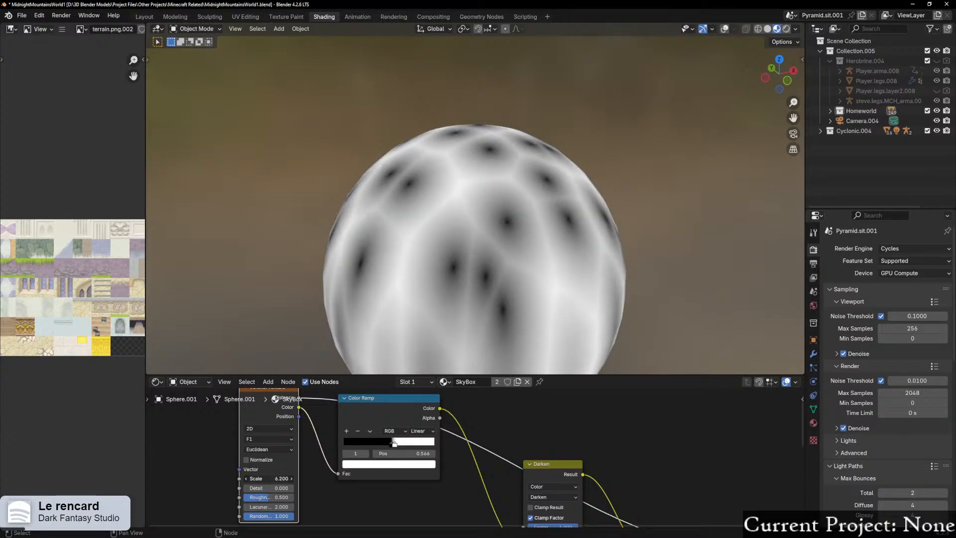
{"action": "left_click", "coordinate": [272, 479]}
{"action": "type", "text": "15"}
{"action": "key", "text": "Return"}
Step: Try the Manhattan, Chebychev and Minkowski distance metrics on the Voronoi Texture, then return to Euclidean
{"action": "left_click", "coordinate": [269, 449]}
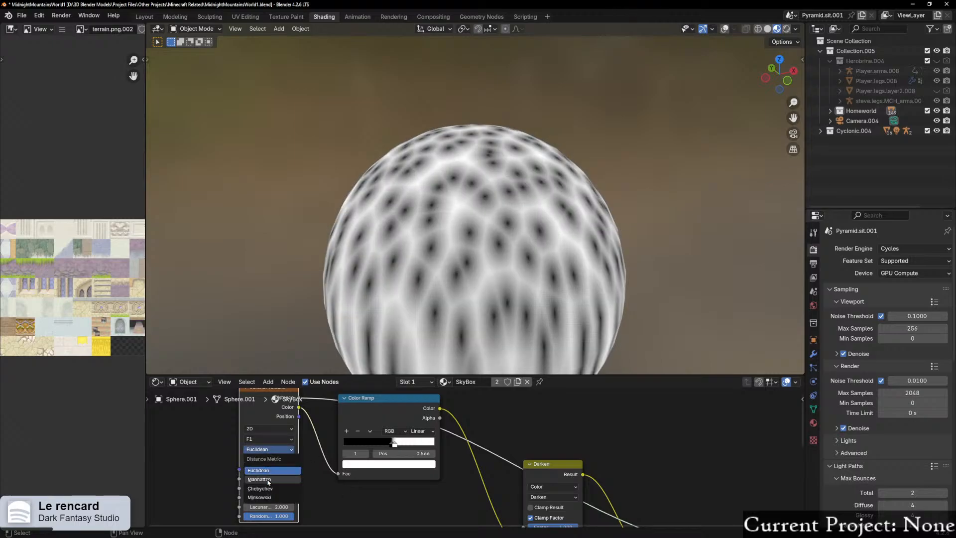
{"action": "left_click", "coordinate": [271, 459]}
{"action": "left_click", "coordinate": [279, 450]}
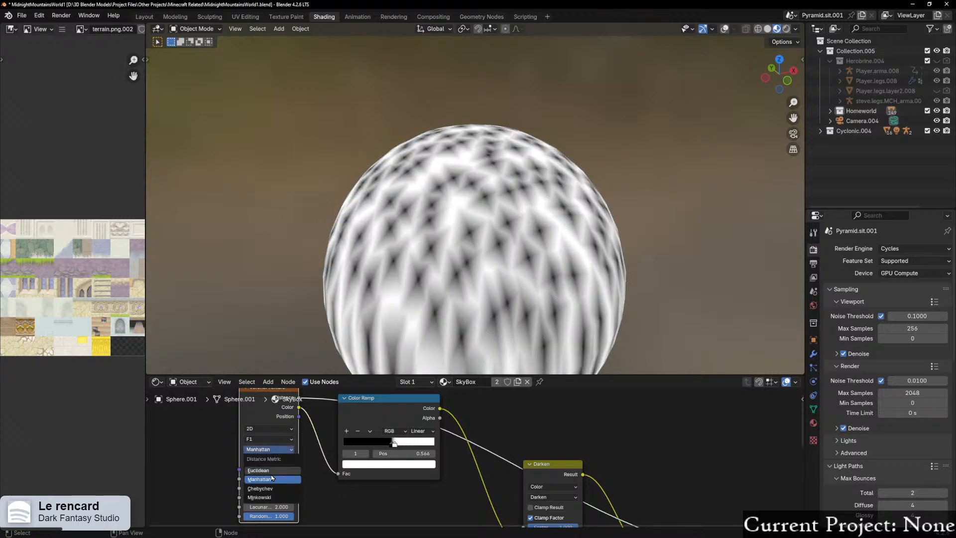
{"action": "left_click", "coordinate": [275, 470]}
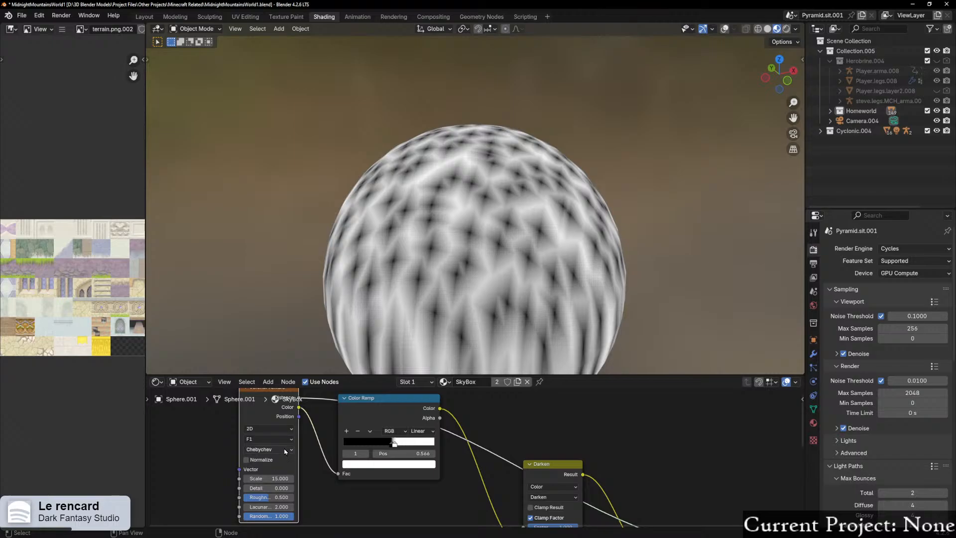
{"action": "left_click", "coordinate": [272, 450]}
{"action": "left_click", "coordinate": [276, 498]}
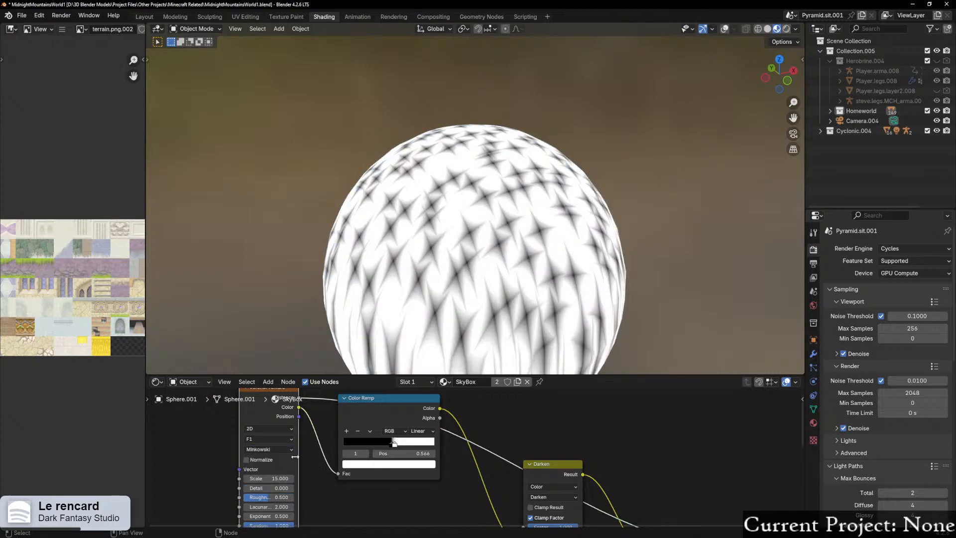
{"action": "middle_click_drag", "start_coordinate": [523, 209], "coordinate": [395, 234]}
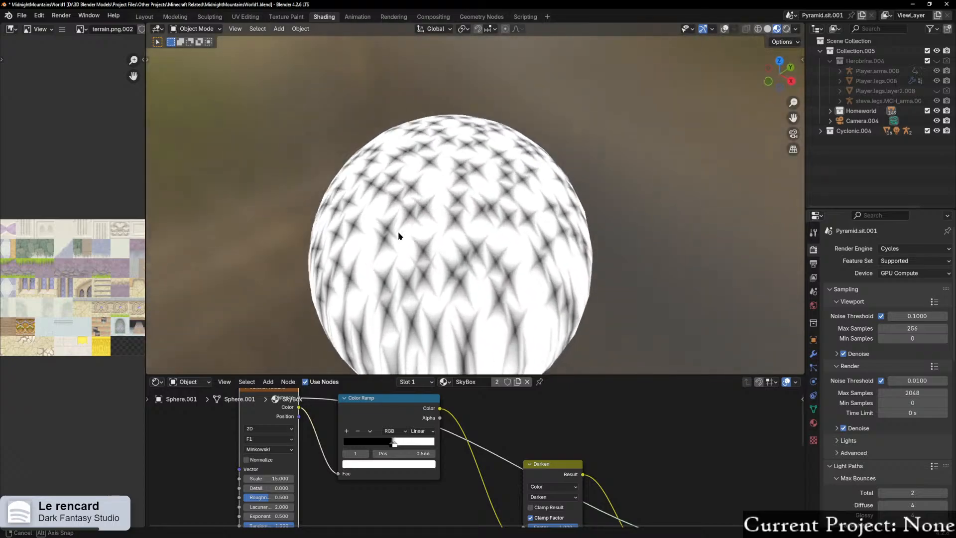
{"action": "left_click", "coordinate": [269, 449]}
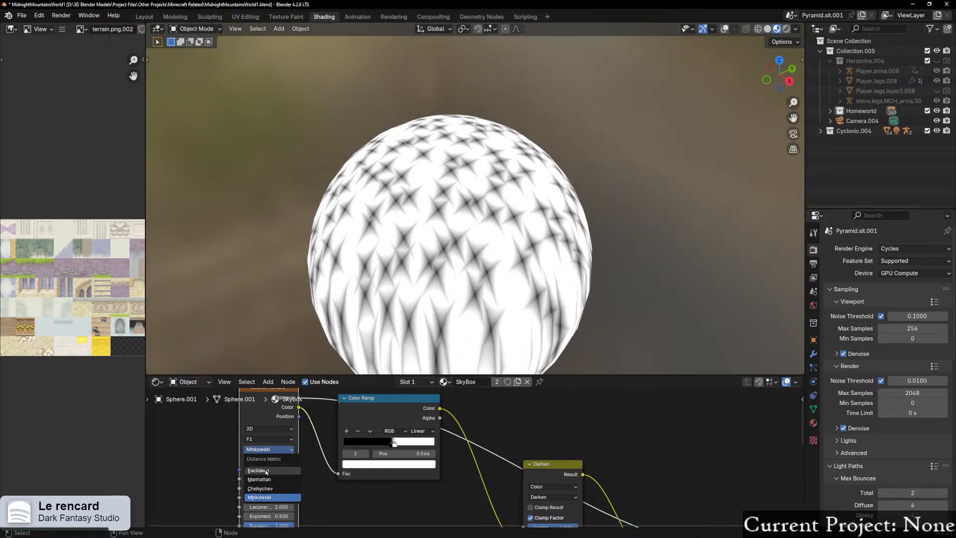
{"action": "left_click", "coordinate": [268, 470]}
Step: Try F2 and then choose Smooth F1 as the Voronoi Texture's feature output, and restore the Principled BSDF output to check the stars
{"action": "left_click", "coordinate": [266, 438]}
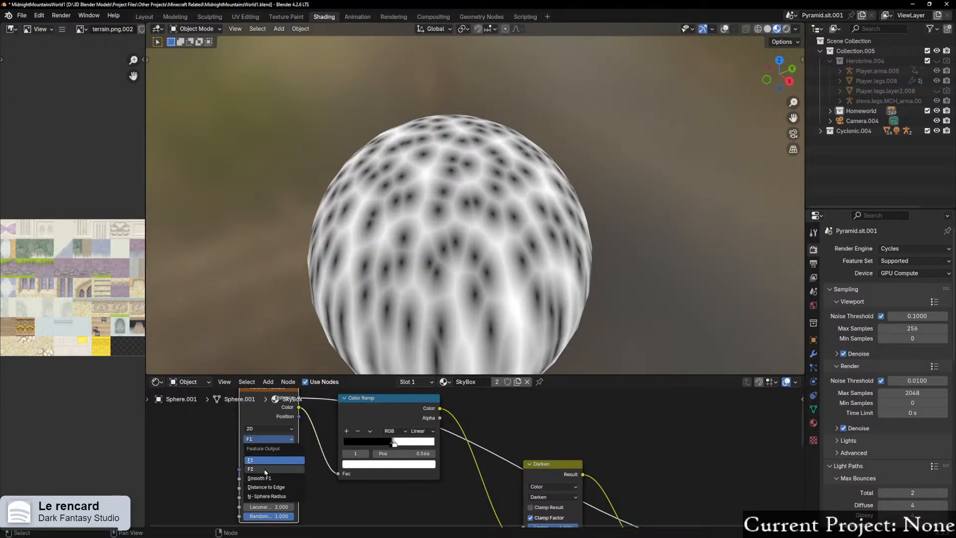
{"action": "left_click", "coordinate": [269, 469]}
{"action": "left_click", "coordinate": [265, 440]}
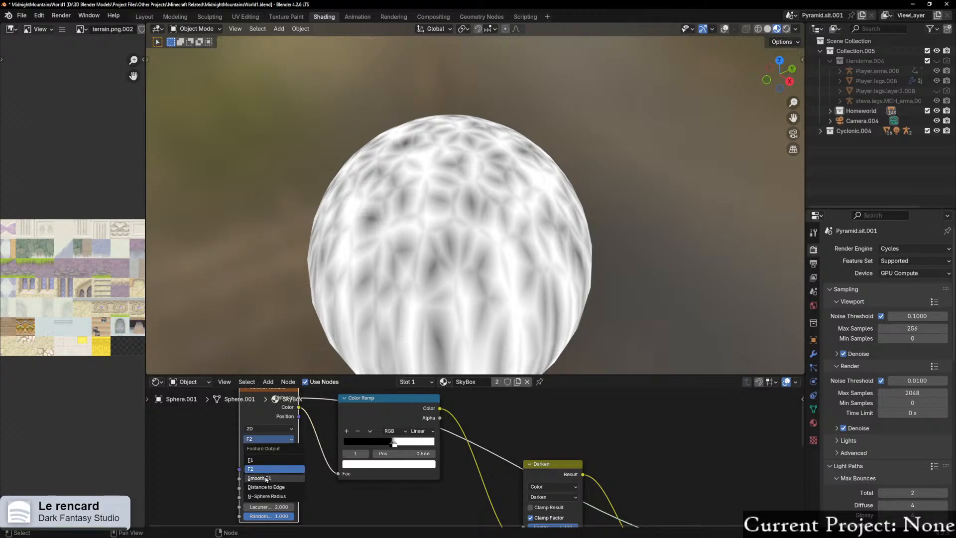
{"action": "left_click", "coordinate": [268, 478]}
{"action": "middle_click_drag", "start_coordinate": [388, 319], "coordinate": [491, 268]}
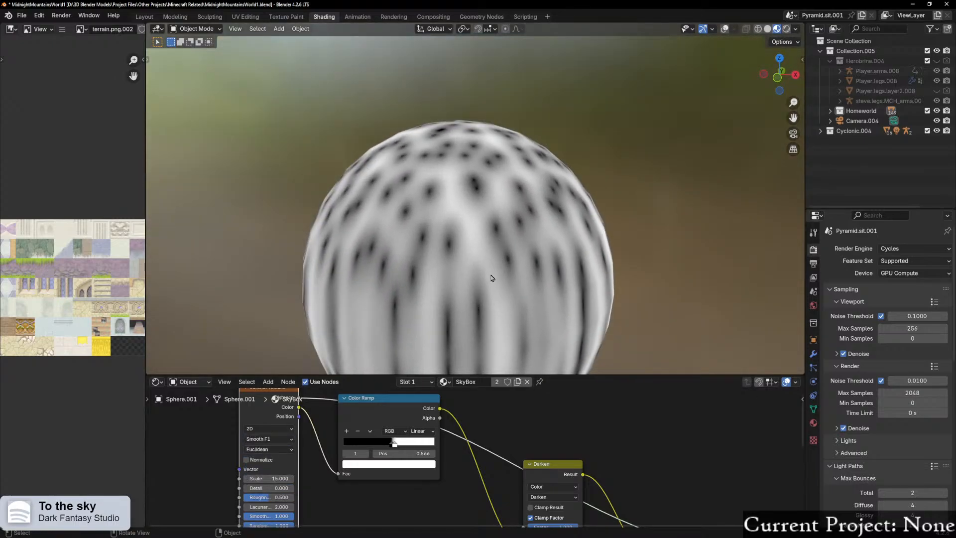
{"action": "scroll", "coordinate": [470, 440], "scroll_direction": "down", "scroll_amount": 10}
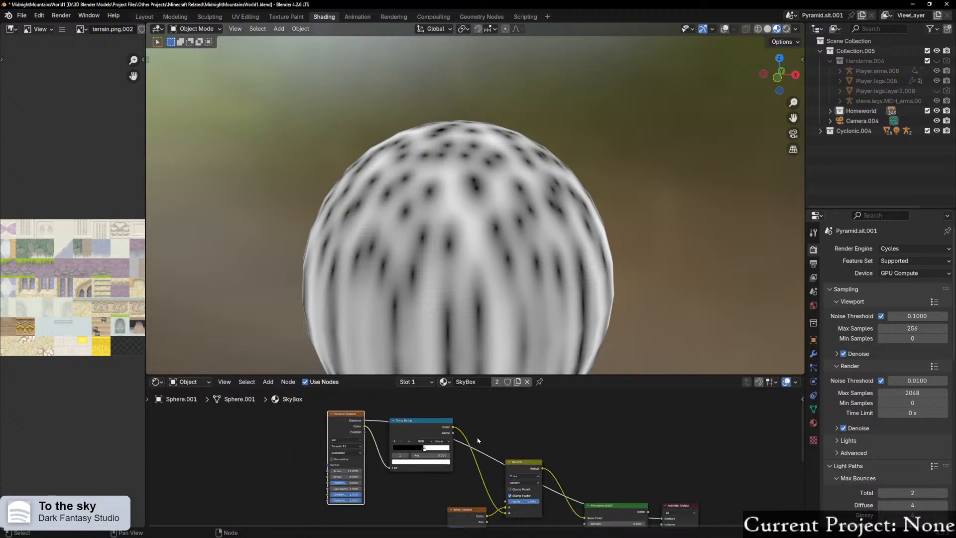
{"action": "left_click", "coordinate": [576, 492], "text": "ctrl+shift"}
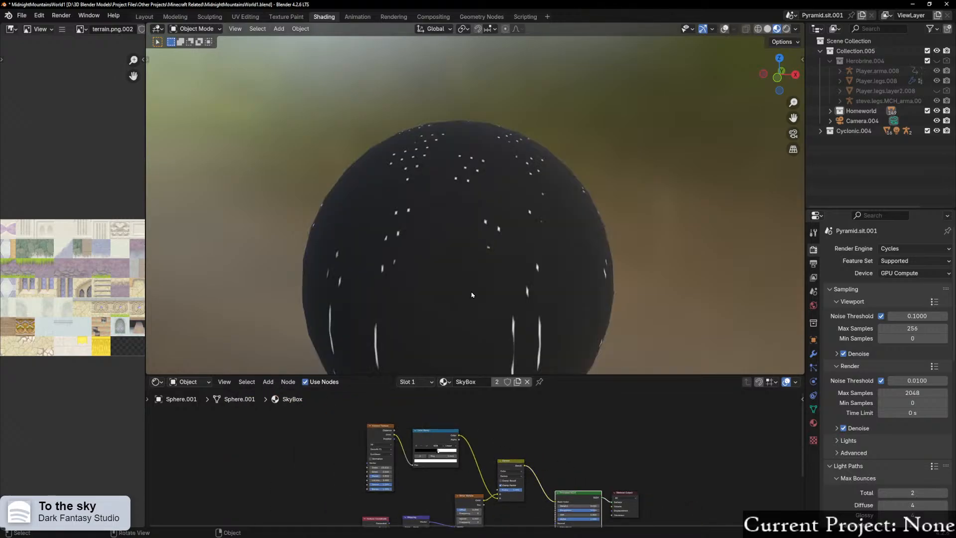
Step: Lower the Voronoi Texture's Scale to 14.790 and check the star distribution on the sphere
{"action": "middle_click_drag", "start_coordinate": [496, 286], "coordinate": [503, 244]}
{"action": "scroll", "coordinate": [624, 244], "scroll_direction": "up", "scroll_amount": 5}
{"action": "scroll", "coordinate": [474, 457], "scroll_direction": "up", "scroll_amount": 4}
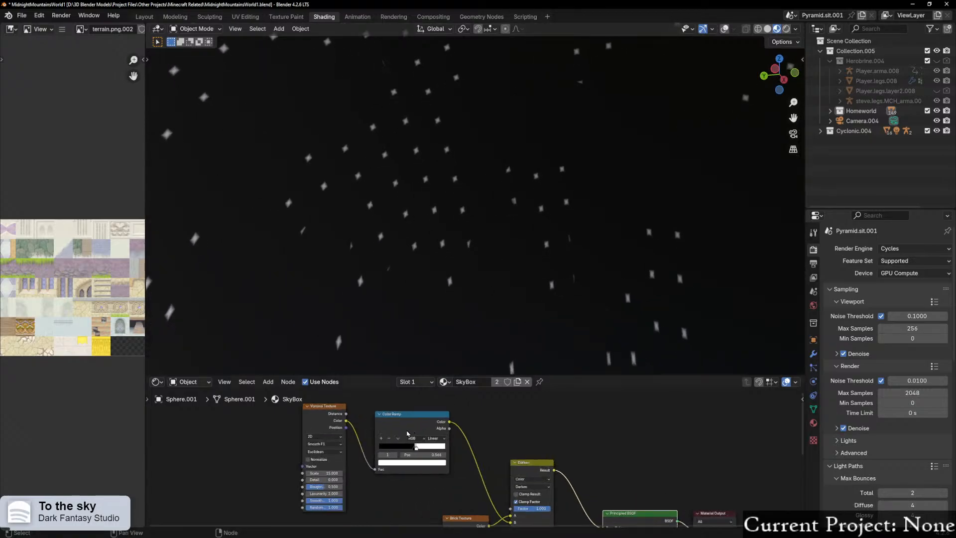
{"action": "left_click_drag", "start_coordinate": [271, 478], "coordinate": [264, 478]}
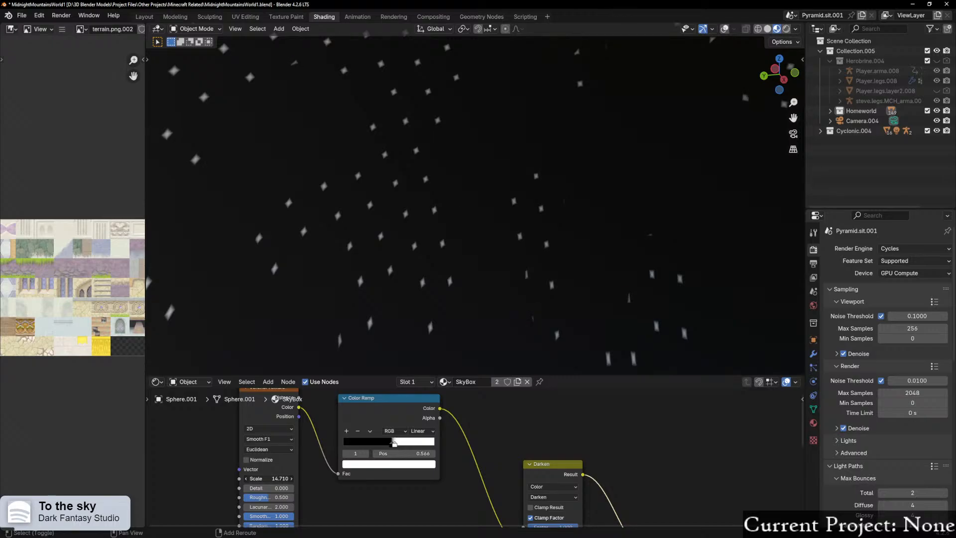
{"action": "left_click_drag", "start_coordinate": [269, 478], "coordinate": [270, 479]}
{"action": "scroll", "coordinate": [441, 292], "scroll_direction": "down", "scroll_amount": 5}
{"action": "middle_click_drag", "start_coordinate": [527, 253], "coordinate": [554, 333]}
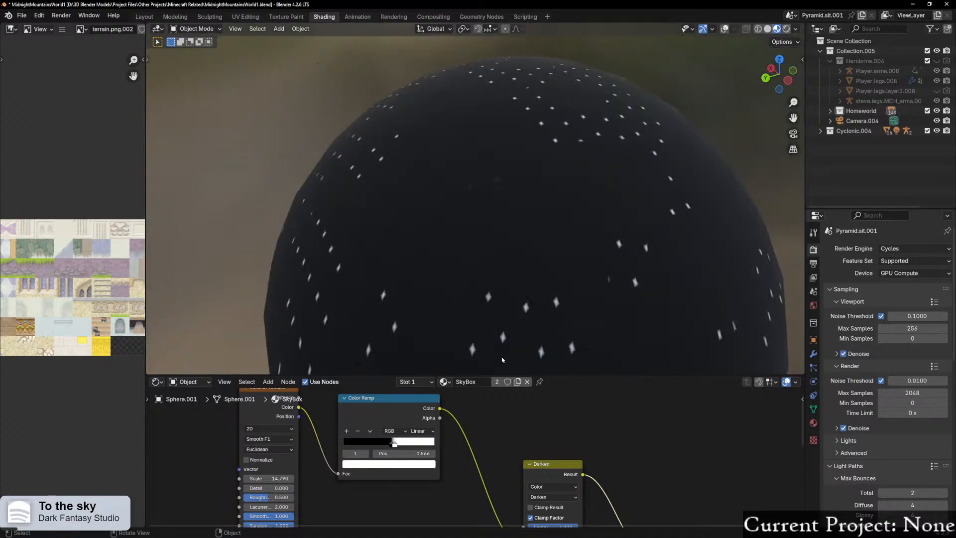
Step: Set the Transmission Weight of the SkyBox material's Principled BSDF to 1.000
{"action": "scroll", "coordinate": [571, 453], "scroll_direction": "down", "scroll_amount": 5}
{"action": "scroll", "coordinate": [572, 453], "scroll_direction": "down", "scroll_amount": 4}
{"action": "middle_click_drag", "start_coordinate": [576, 466], "coordinate": [506, 425]}
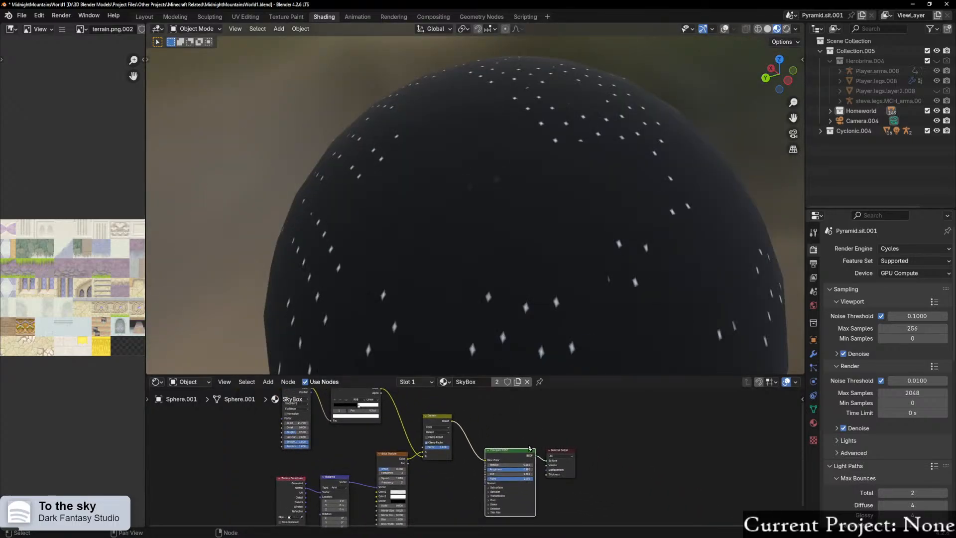
{"action": "scroll", "coordinate": [529, 445], "scroll_direction": "up", "scroll_amount": 3}
{"action": "mouse_move", "coordinate": [593, 495]}
{"action": "middle_mouse_down"}
{"action": "mouse_move", "coordinate": [541, 432]}
{"action": "mouse_move", "coordinate": [595, 486]}
{"action": "middle_mouse_up"}
{"action": "scroll", "coordinate": [494, 453], "scroll_direction": "down", "scroll_amount": 1}
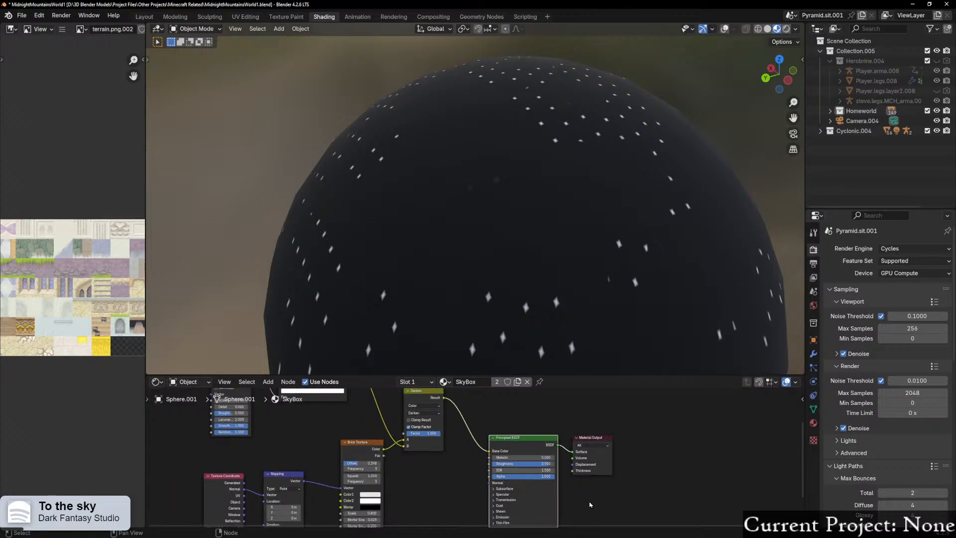
{"action": "scroll", "coordinate": [589, 504], "scroll_direction": "up", "scroll_amount": 1}
{"action": "middle_click_drag", "start_coordinate": [602, 503], "coordinate": [574, 469]}
{"action": "left_click", "coordinate": [496, 478]}
{"action": "left_click_drag", "start_coordinate": [498, 486], "coordinate": [523, 486]}
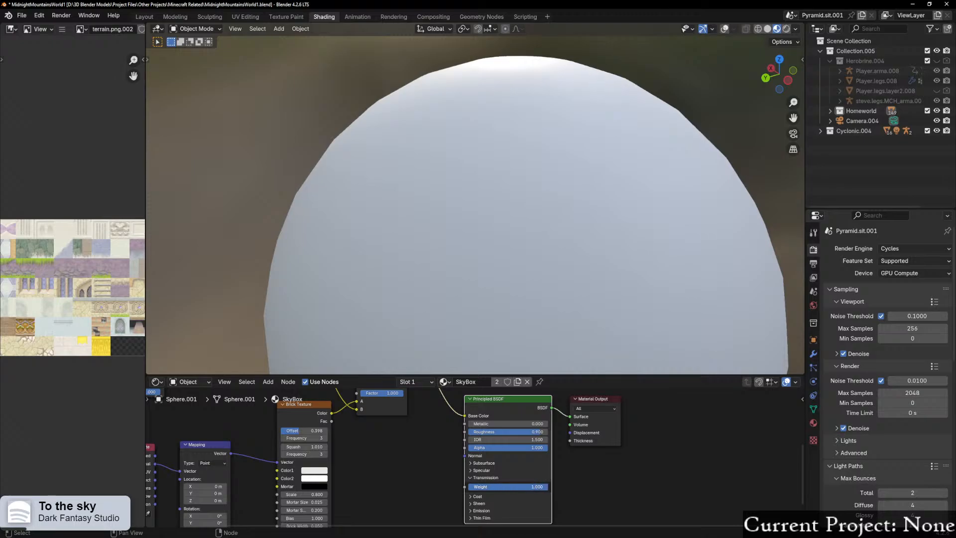
Step: Inspect the stars on the transmissive sphere up close, from a distance and from several sides
{"action": "mouse_move", "coordinate": [505, 301]}
{"action": "middle_mouse_down"}
{"action": "mouse_move", "coordinate": [544, 303]}
{"action": "mouse_move", "coordinate": [598, 337]}
{"action": "mouse_move", "coordinate": [518, 248]}
{"action": "mouse_move", "coordinate": [437, 255]}
{"action": "mouse_move", "coordinate": [441, 262]}
{"action": "mouse_move", "coordinate": [526, 223]}
{"action": "mouse_move", "coordinate": [617, 320]}
{"action": "mouse_move", "coordinate": [608, 348]}
{"action": "middle_mouse_up"}
{"action": "scroll", "coordinate": [513, 251], "scroll_direction": "up", "scroll_amount": 4}
{"action": "scroll", "coordinate": [513, 251], "scroll_direction": "down", "scroll_amount": 5}
{"action": "scroll", "coordinate": [608, 348], "scroll_direction": "up", "scroll_amount": 4}
{"action": "scroll", "coordinate": [563, 308], "scroll_direction": "down", "scroll_amount": 4}
{"action": "scroll", "coordinate": [564, 269], "scroll_direction": "down", "scroll_amount": 3}
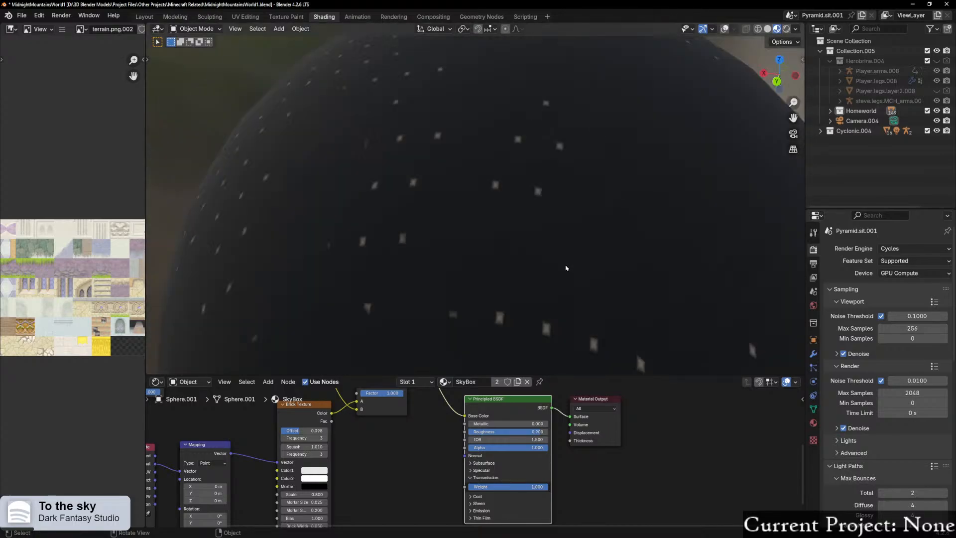
{"action": "scroll", "coordinate": [569, 262], "scroll_direction": "down", "scroll_amount": 5}
{"action": "scroll", "coordinate": [533, 272], "scroll_direction": "down", "scroll_amount": 5}
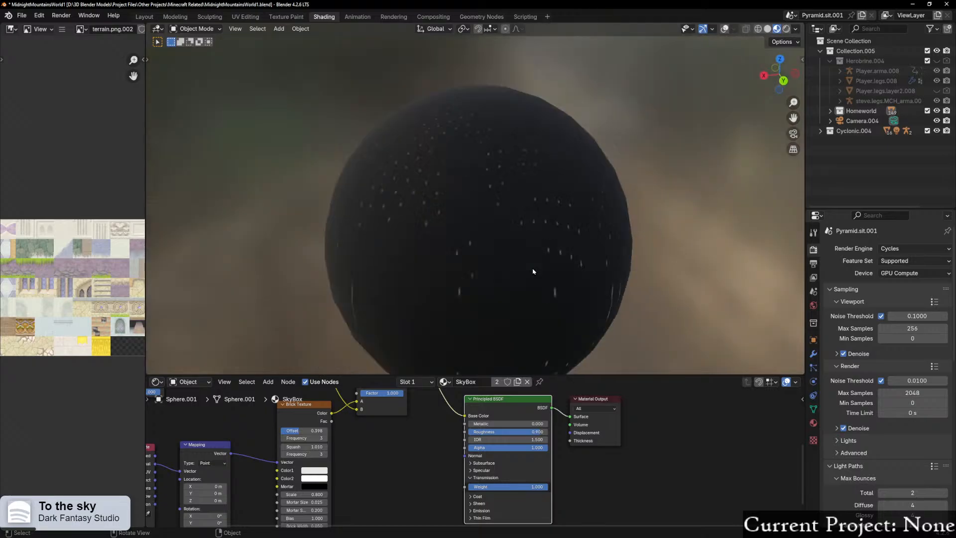
{"action": "scroll", "coordinate": [513, 271], "scroll_direction": "up", "scroll_amount": 10}
{"action": "middle_click_drag", "start_coordinate": [493, 271], "coordinate": [501, 315]}
{"action": "scroll", "coordinate": [478, 285], "scroll_direction": "down", "scroll_amount": 8}
{"action": "scroll", "coordinate": [492, 301], "scroll_direction": "up", "scroll_amount": 4}
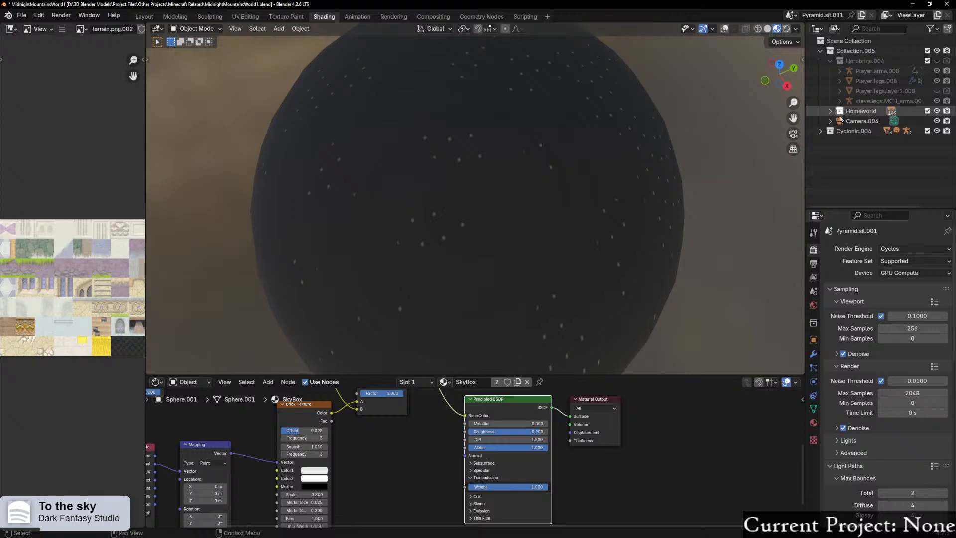
Step: In the Layout workspace, leave local view and identify the inner and outer skybox spheres by selecting each one
{"action": "left_click", "coordinate": [139, 18]}
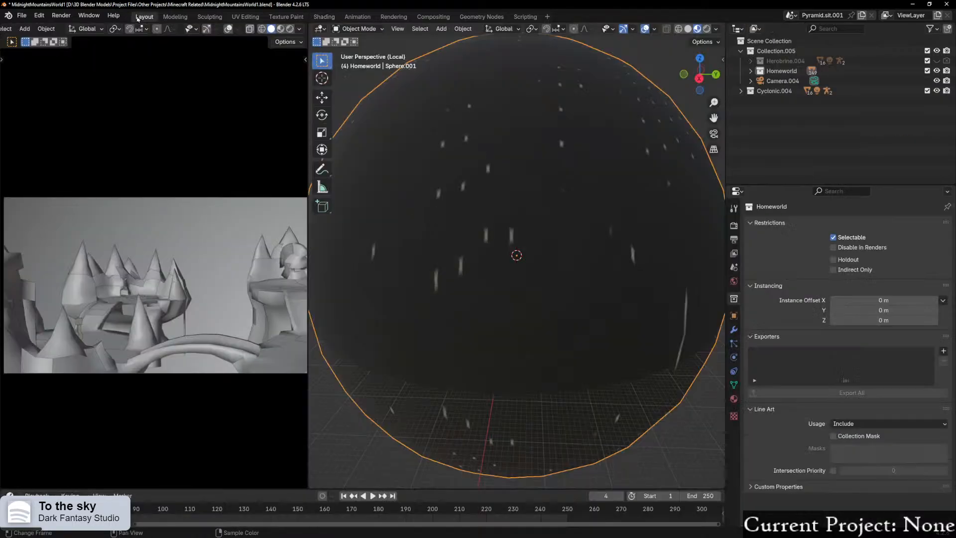
{"action": "scroll", "coordinate": [519, 164], "scroll_direction": "down", "scroll_amount": 5}
{"action": "scroll", "coordinate": [494, 174], "scroll_direction": "up", "scroll_amount": 7}
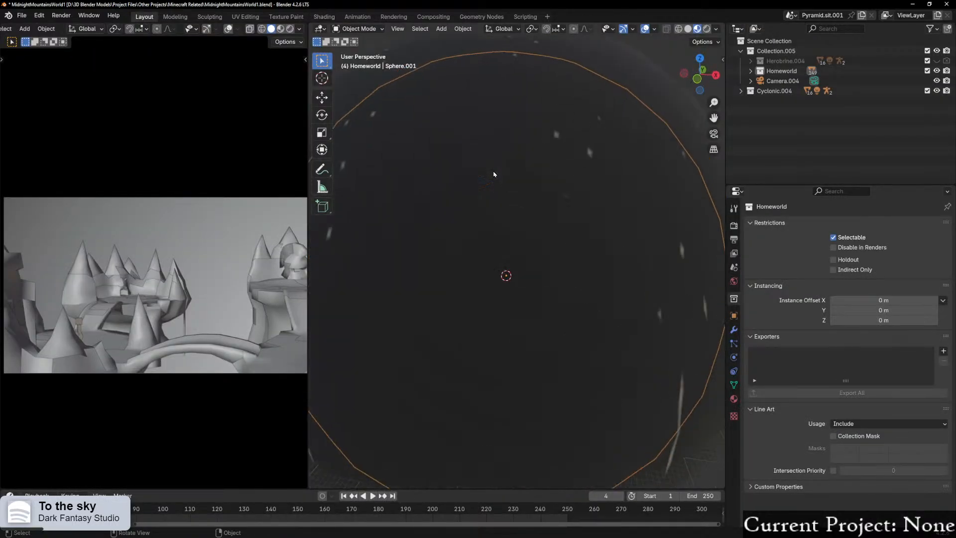
{"action": "scroll", "coordinate": [501, 164], "scroll_direction": "down", "scroll_amount": 4}
{"action": "left_click", "coordinate": [546, 127]}
{"action": "middle_click_drag", "start_coordinate": [530, 154], "coordinate": [506, 158]}
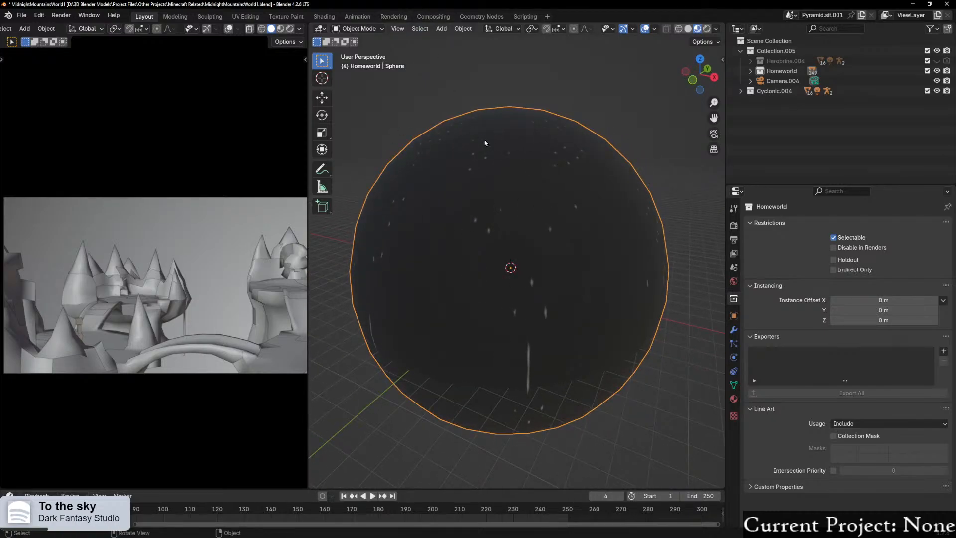
{"action": "left_click", "coordinate": [487, 149]}
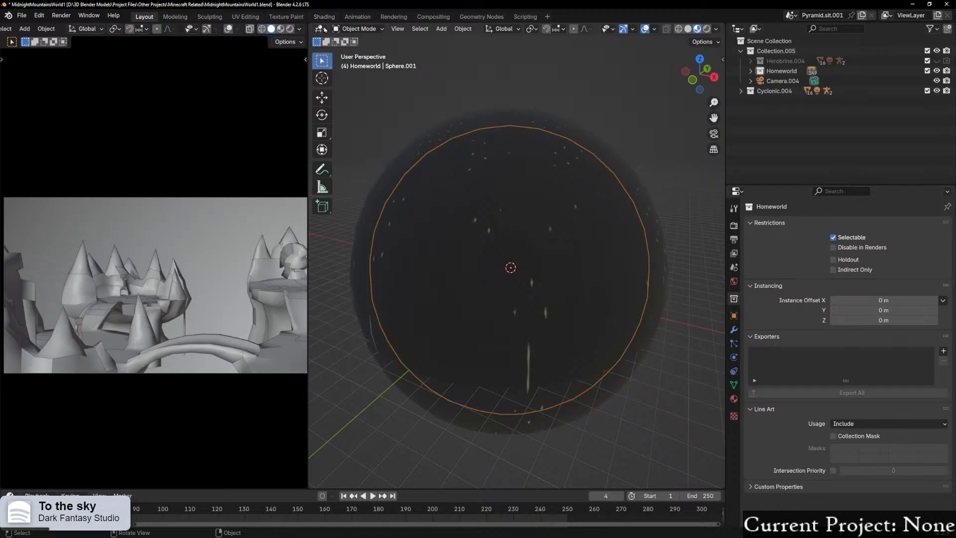
{"action": "left_click", "coordinate": [487, 120]}
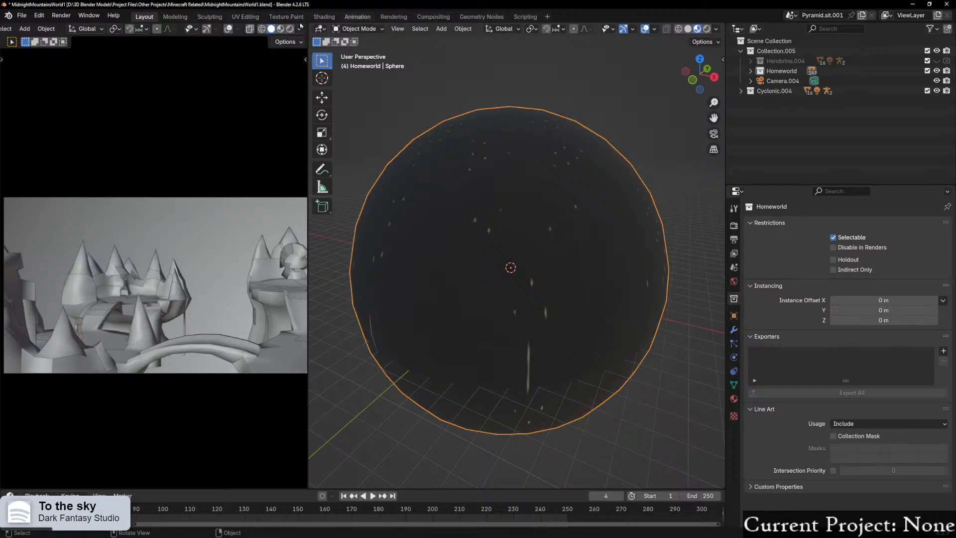
Step: Back in the Shading workspace, give the inner sphere its own copy of the SkyBox material named SkyBoxStars, with viewport overlays shown
{"action": "left_click", "coordinate": [210, 17]}
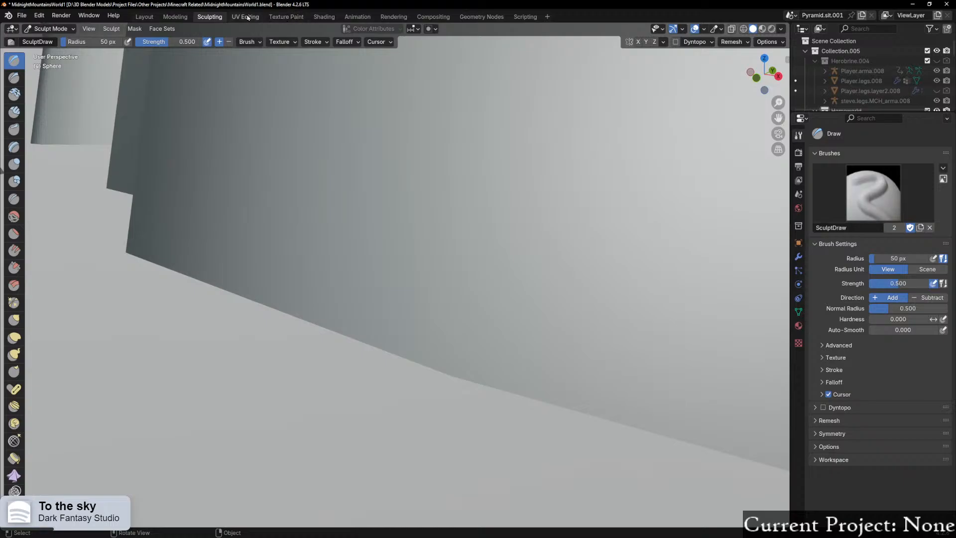
{"action": "left_click", "coordinate": [323, 17]}
{"action": "scroll", "coordinate": [439, 194], "scroll_direction": "down", "scroll_amount": 5}
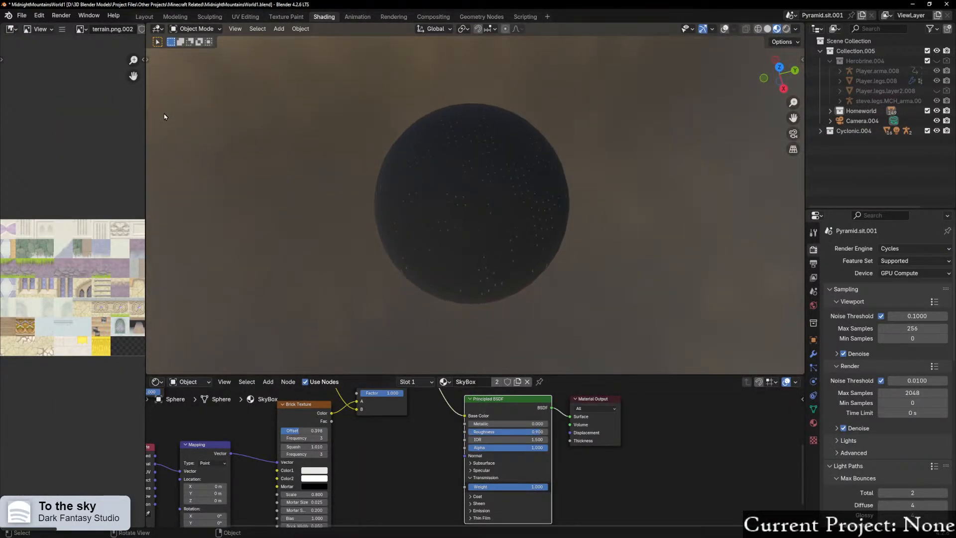
{"action": "left_click", "coordinate": [470, 261]}
{"action": "left_click", "coordinate": [725, 28]}
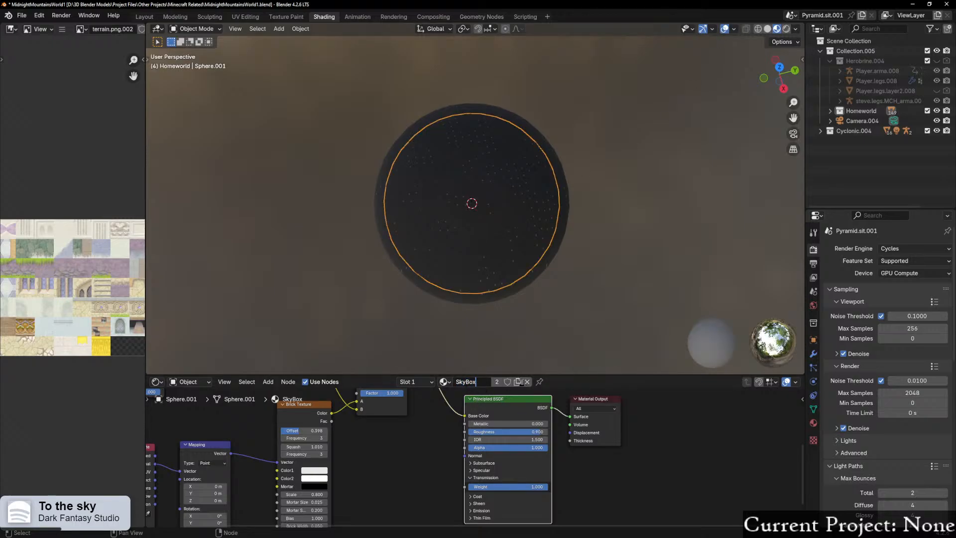
{"action": "left_click", "coordinate": [517, 382]}
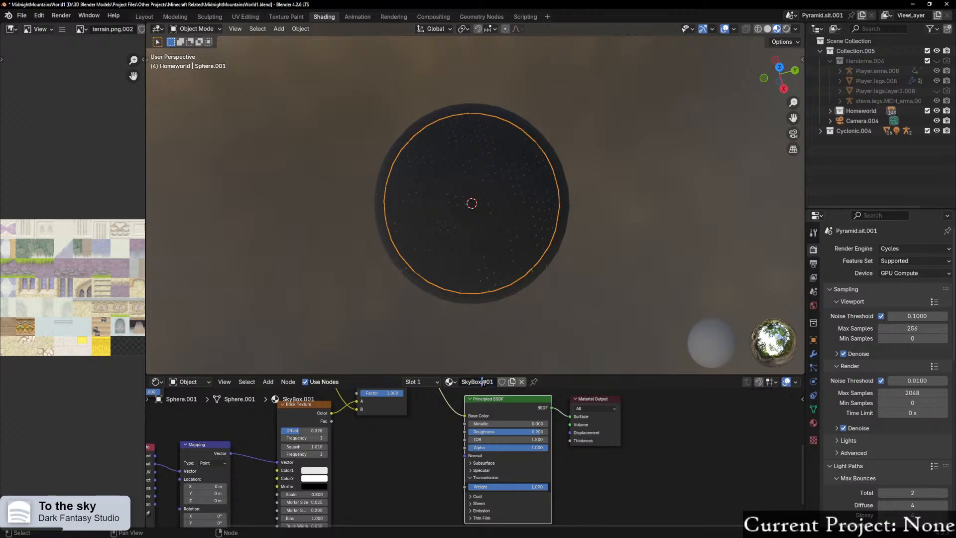
{"action": "type", "text": "SkyBoxStars"}
{"action": "key", "text": "Return"}
Step: Delete the star texture nodes from the outer sphere's SkyBox material, keeping the Principled BSDF and Material Output
{"action": "left_click", "coordinate": [491, 148]}
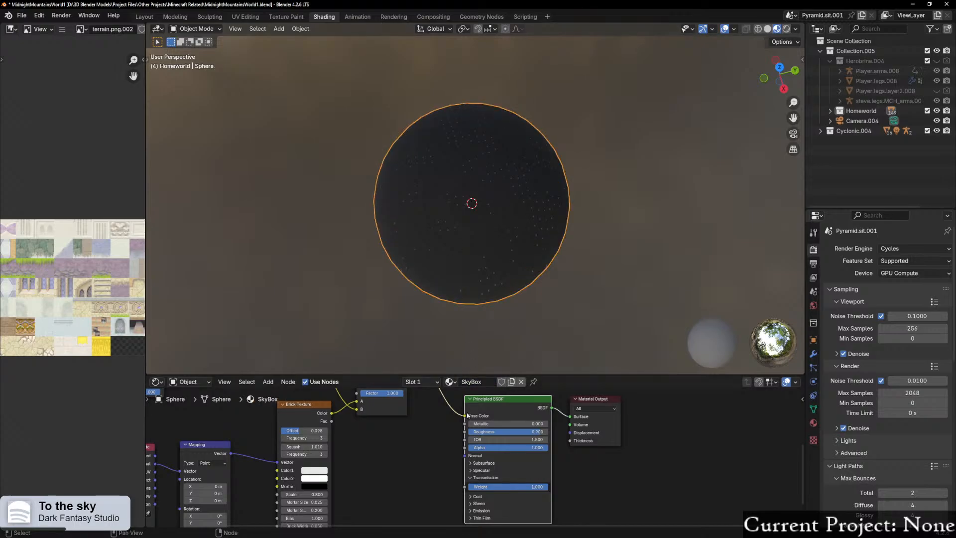
{"action": "scroll", "coordinate": [469, 416], "scroll_direction": "down", "scroll_amount": 5}
{"action": "left_click_drag", "start_coordinate": [310, 407], "coordinate": [444, 510]}
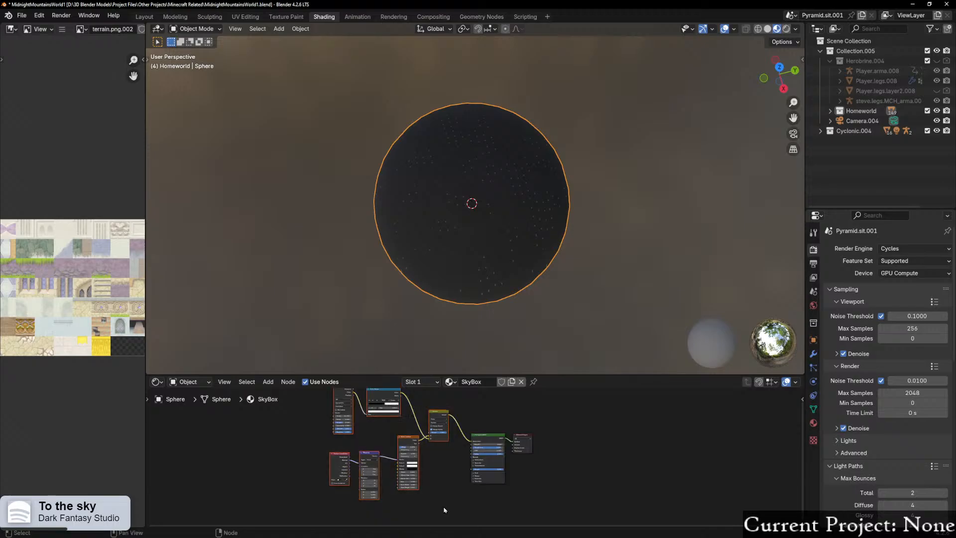
{"action": "key", "text": "x"}
Step: Copy the Wave Texture and purple Color Ramp from the World shader into the outer sphere's SkyBox material
{"action": "left_click", "coordinate": [180, 382]}
{"action": "left_click", "coordinate": [192, 420]}
{"action": "right_click", "coordinate": [434, 421]}
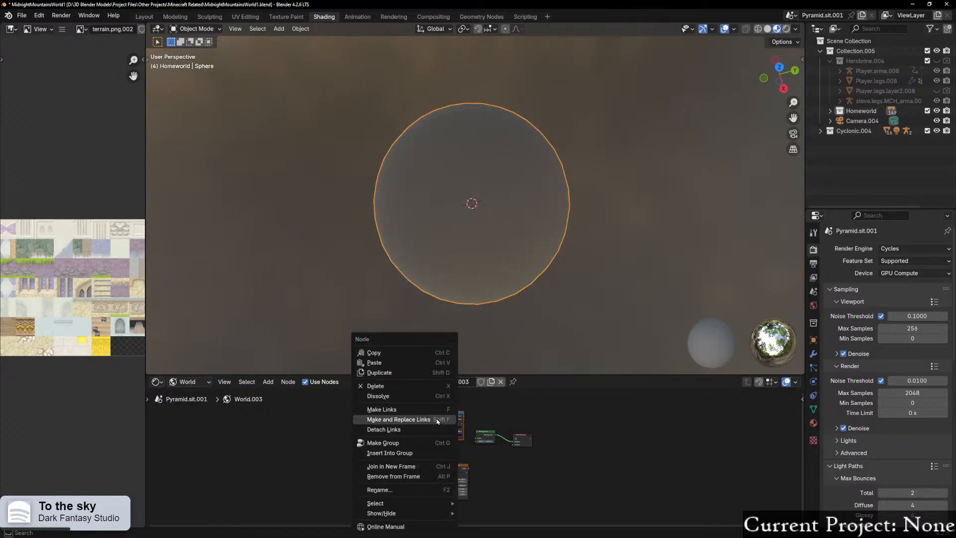
{"action": "left_click", "coordinate": [180, 382]}
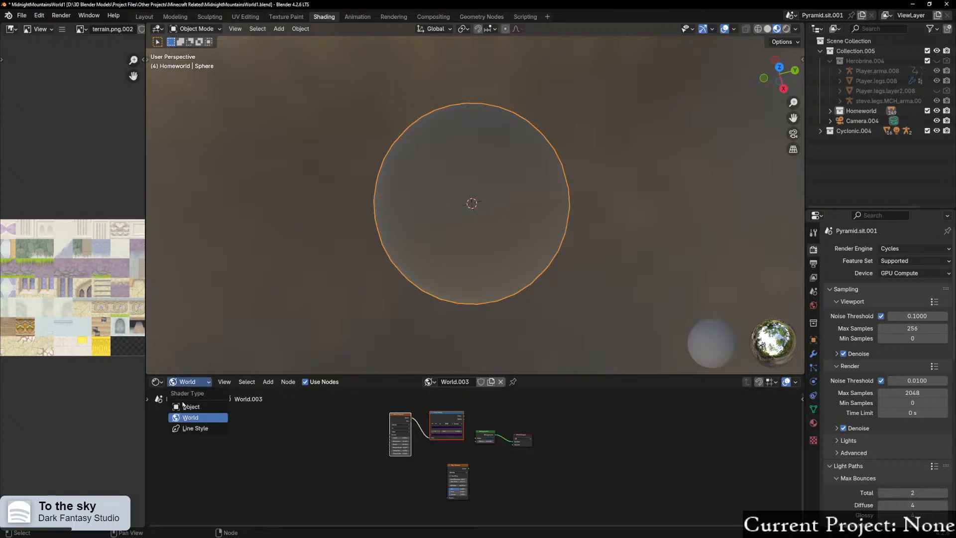
{"action": "left_click", "coordinate": [189, 409]}
{"action": "key", "text": "Home"}
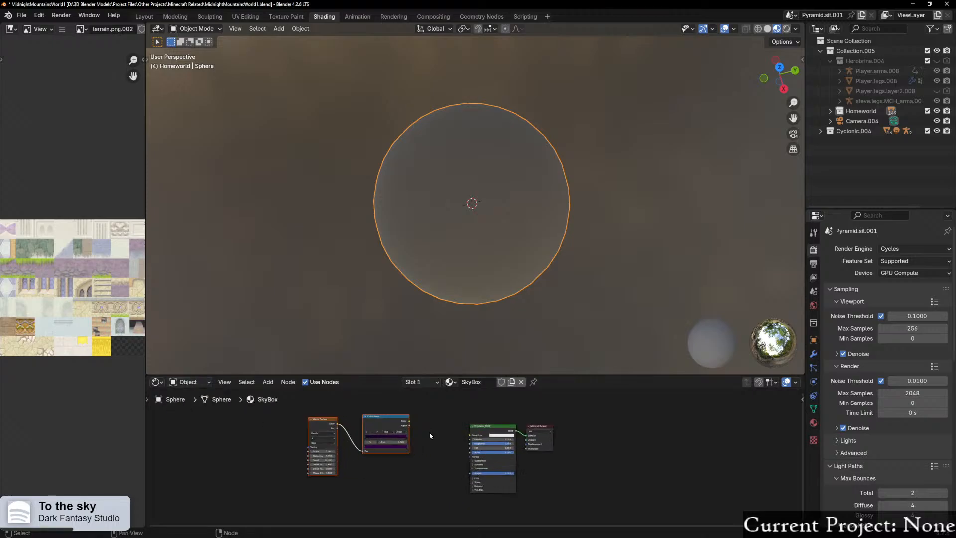
Step: Connect the Color Ramp's Color to the Principled BSDF's Base Color and check the purple shading on the outer sphere
{"action": "left_click_drag", "start_coordinate": [378, 405], "coordinate": [466, 424]}
{"action": "left_click_drag", "start_coordinate": [349, 408], "coordinate": [413, 431]}
{"action": "scroll", "coordinate": [479, 329], "scroll_direction": "up", "scroll_amount": 6}
{"action": "middle_click_drag", "start_coordinate": [474, 329], "coordinate": [417, 329]}
{"action": "scroll", "coordinate": [419, 307], "scroll_direction": "down", "scroll_amount": 2}
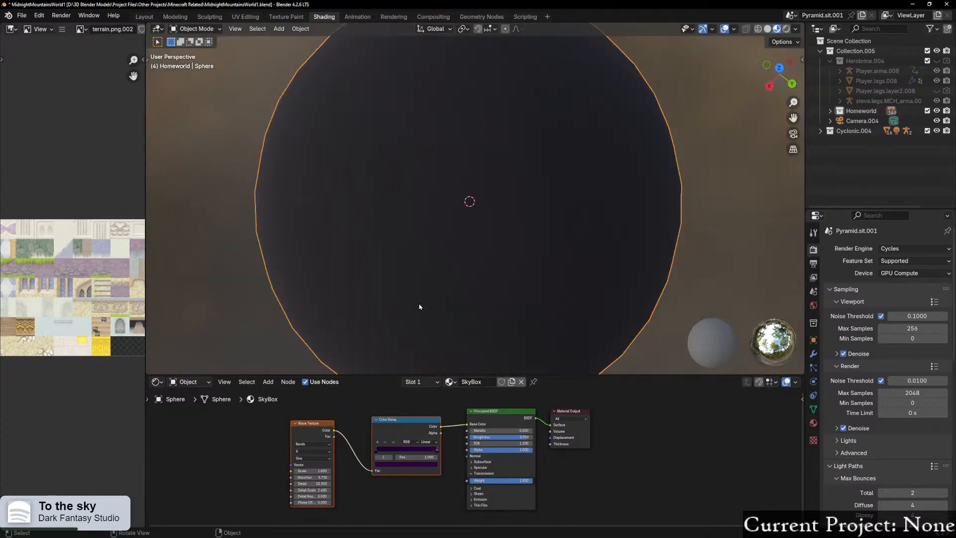
{"action": "scroll", "coordinate": [419, 307], "scroll_direction": "down", "scroll_amount": 3}
{"action": "middle_click_drag", "start_coordinate": [478, 311], "coordinate": [367, 282]}
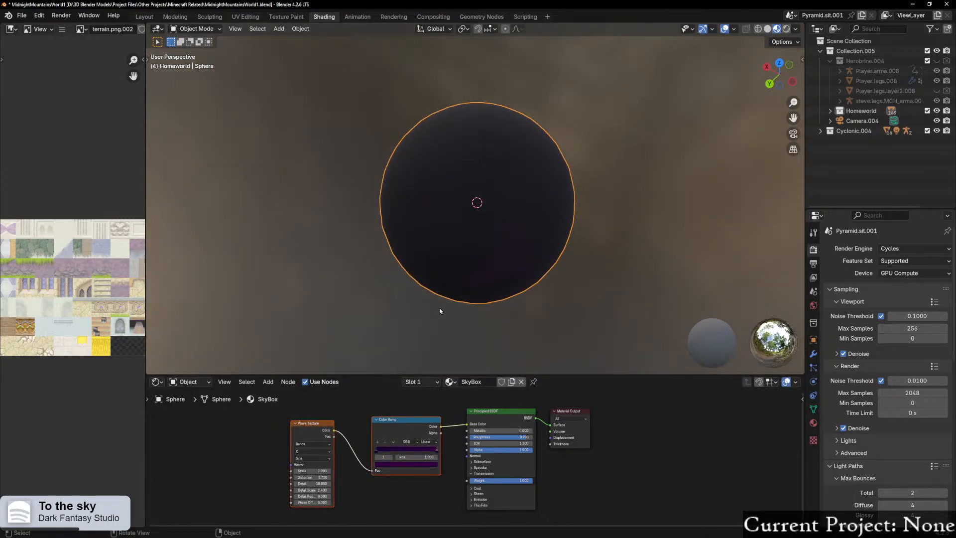
Step: Lower the outer sphere's Transmission Weight and look at the sky from inside the spheres, above the islands
{"action": "scroll", "coordinate": [438, 323], "scroll_direction": "up", "scroll_amount": 3}
{"action": "left_click_drag", "start_coordinate": [508, 481], "coordinate": [478, 481]}
{"action": "scroll", "coordinate": [475, 336], "scroll_direction": "up", "scroll_amount": 11}
{"action": "middle_click_drag", "start_coordinate": [482, 322], "coordinate": [472, 269]}
{"action": "scroll", "coordinate": [478, 259], "scroll_direction": "down", "scroll_amount": 4}
{"action": "middle_click_drag", "start_coordinate": [499, 218], "coordinate": [513, 361], "text": "shift"}
{"action": "middle_click_drag", "start_coordinate": [472, 239], "coordinate": [458, 201]}
Step: Set the Alpha of the inner sphere's SkyBoxStars material to 0.222 so the purple outer sphere shows through
{"action": "left_click", "coordinate": [461, 196]}
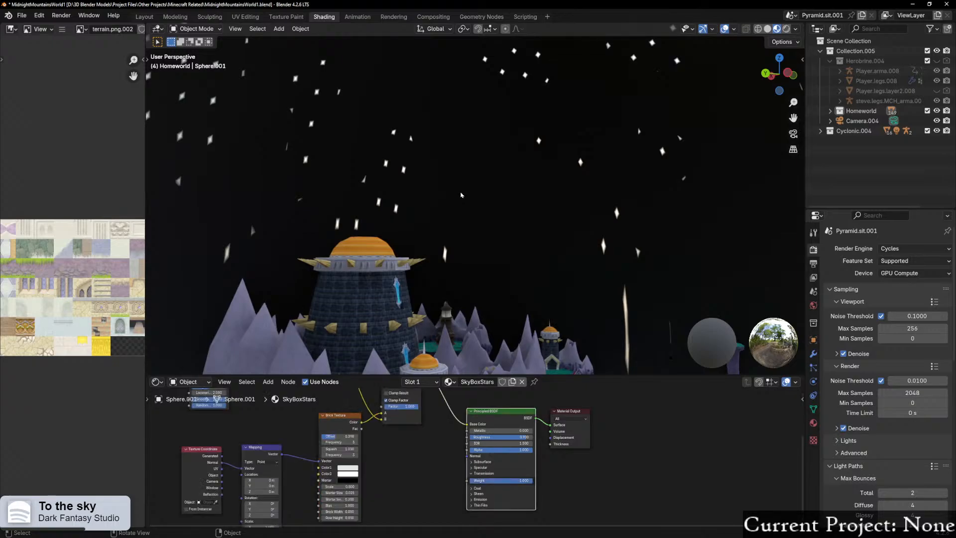
{"action": "scroll", "coordinate": [490, 478], "scroll_direction": "up", "scroll_amount": 3}
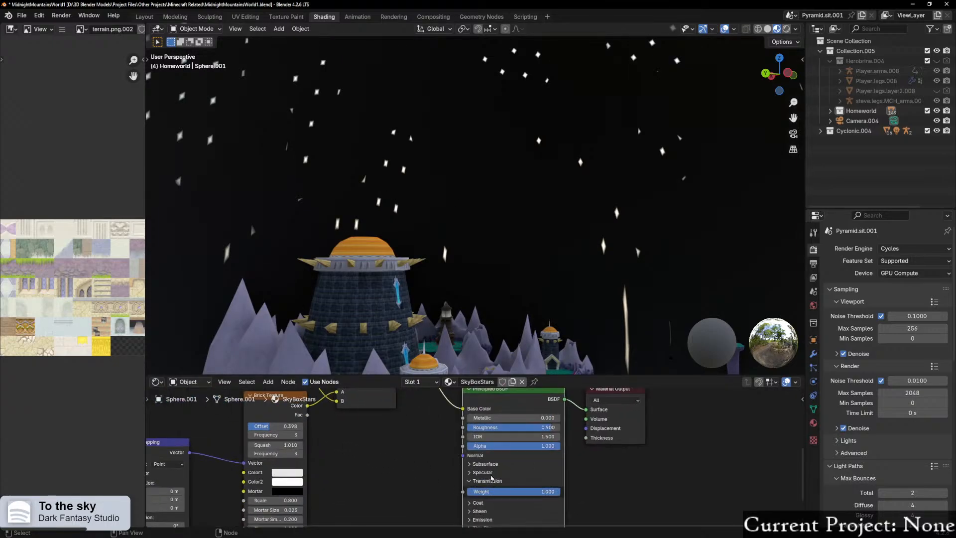
{"action": "middle_click_drag", "start_coordinate": [438, 501], "coordinate": [405, 451]}
{"action": "left_click", "coordinate": [446, 456]}
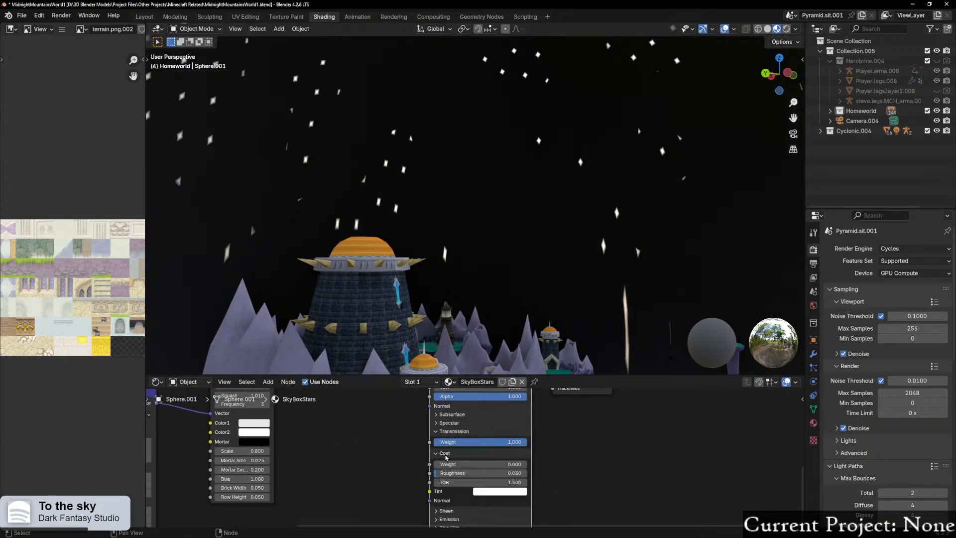
{"action": "left_click", "coordinate": [445, 454]}
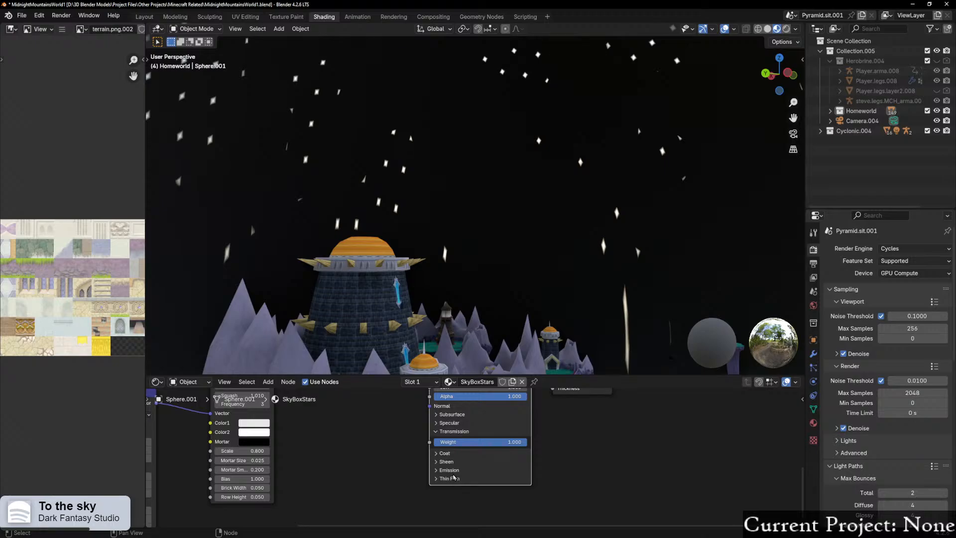
{"action": "scroll", "coordinate": [446, 472], "scroll_direction": "up", "scroll_amount": 2, "text": "shift"}
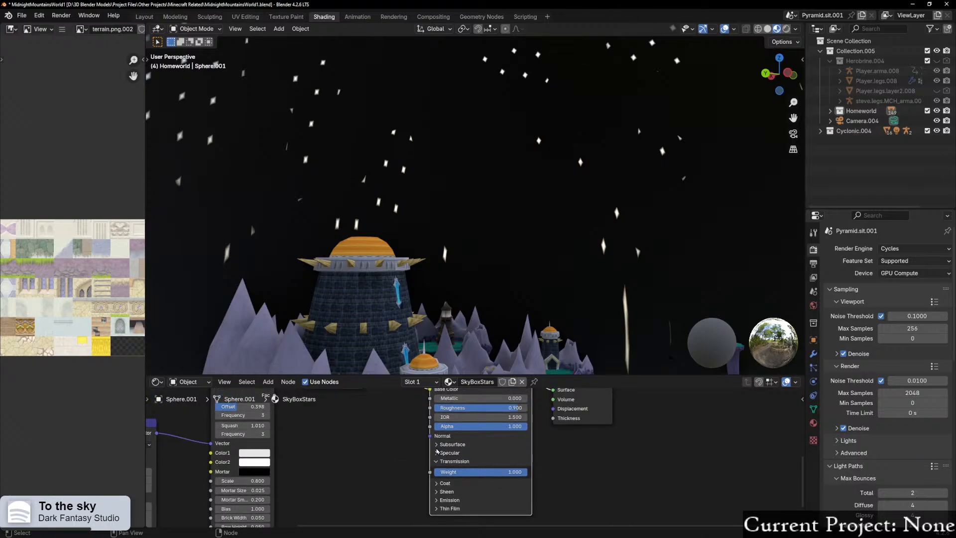
{"action": "scroll", "coordinate": [375, 463], "scroll_direction": "up", "scroll_amount": 1, "text": "shift"}
{"action": "left_click_drag", "start_coordinate": [510, 442], "coordinate": [437, 443]}
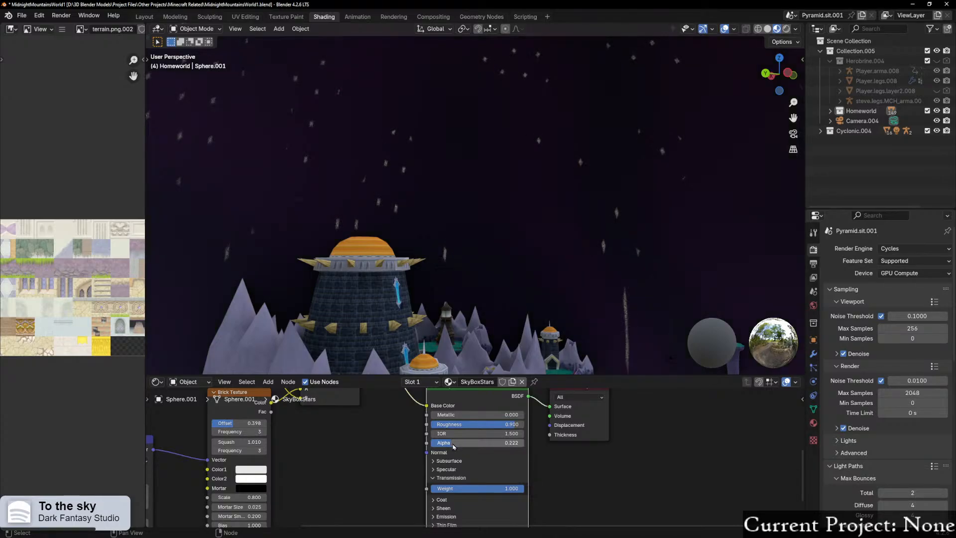
Step: Inspect the semi-transparent stars from outside and inside the skybox, and isolate the inner sphere in local view
{"action": "mouse_move", "coordinate": [494, 269]}
{"action": "middle_mouse_down"}
{"action": "mouse_move", "coordinate": [660, 273]}
{"action": "mouse_move", "coordinate": [631, 258]}
{"action": "mouse_move", "coordinate": [614, 211]}
{"action": "mouse_move", "coordinate": [605, 240]}
{"action": "mouse_move", "coordinate": [573, 271]}
{"action": "mouse_move", "coordinate": [497, 287]}
{"action": "middle_mouse_up"}
{"action": "scroll", "coordinate": [497, 287], "scroll_direction": "down", "scroll_amount": 10}
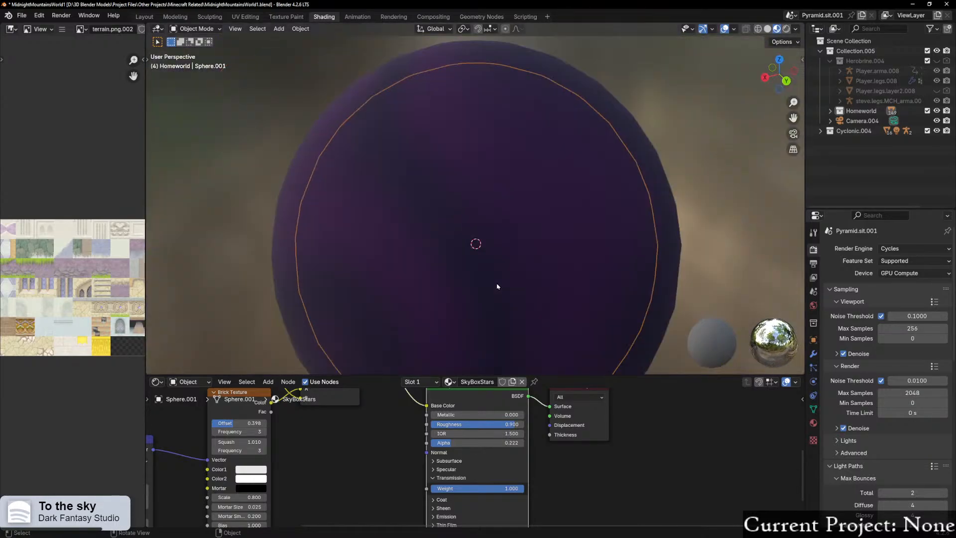
{"action": "scroll", "coordinate": [496, 200], "scroll_direction": "up", "scroll_amount": 5}
{"action": "middle_click_drag", "start_coordinate": [498, 194], "coordinate": [289, 198]}
{"action": "middle_click_drag", "start_coordinate": [452, 219], "coordinate": [458, 247]}
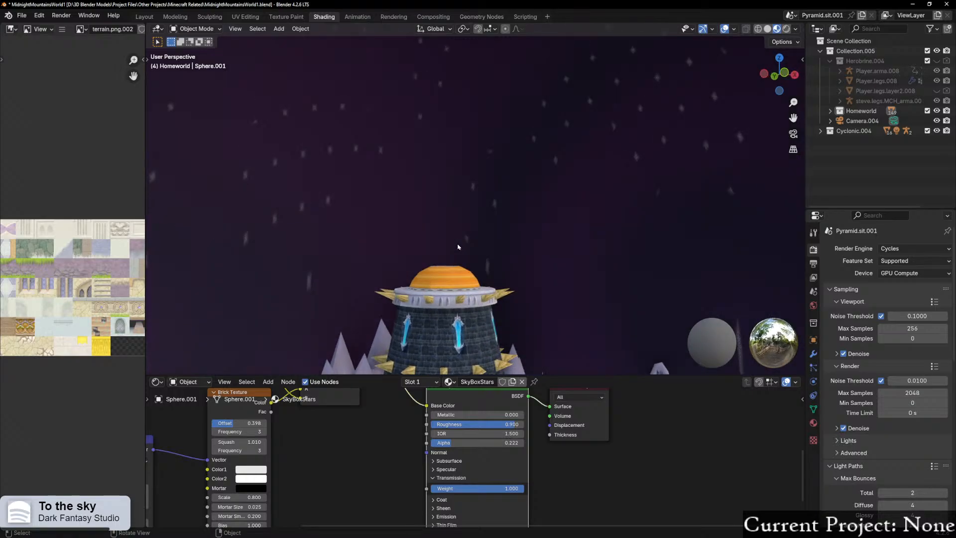
{"action": "key", "text": "KP_Divide"}
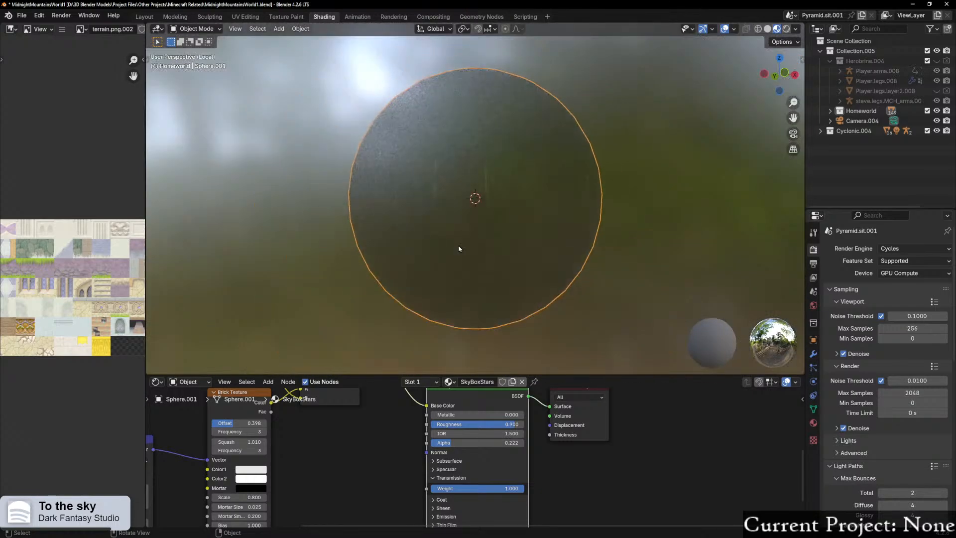
{"action": "scroll", "coordinate": [467, 300], "scroll_direction": "up", "scroll_amount": 4}
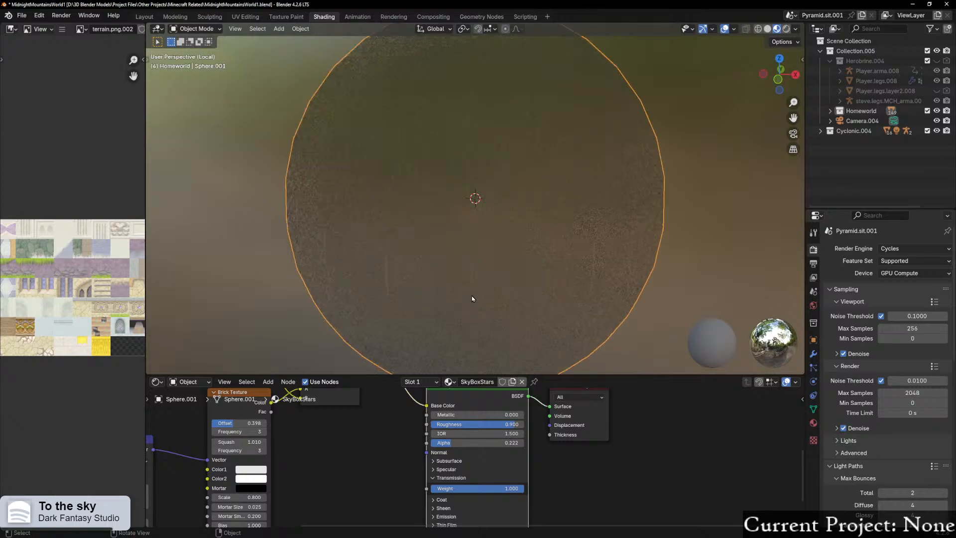
Step: Try EEVEE as the render engine while viewing the isolated star sphere, and switch back to Cycles
{"action": "left_click", "coordinate": [892, 260]}
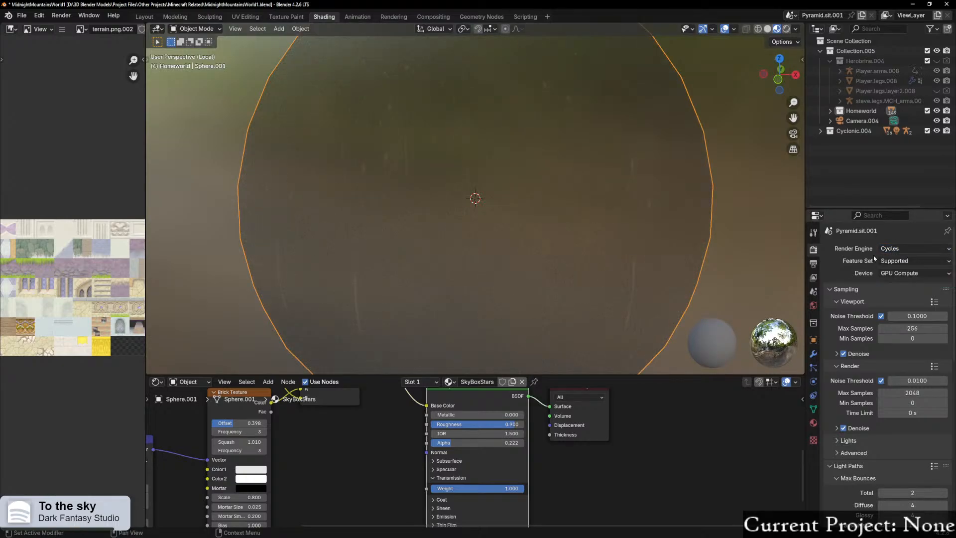
{"action": "scroll", "coordinate": [452, 288], "scroll_direction": "down", "scroll_amount": 4}
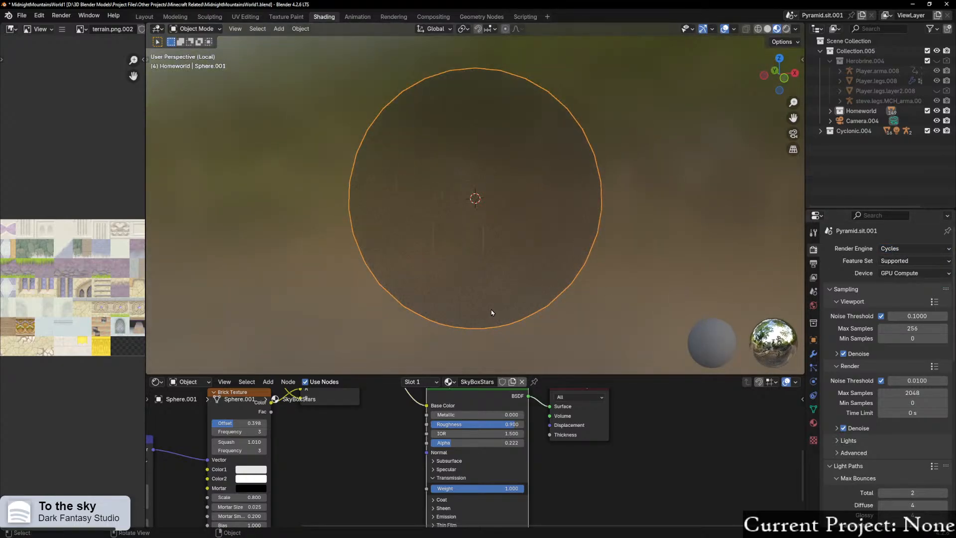
{"action": "middle_click_drag", "start_coordinate": [489, 313], "coordinate": [540, 305]}
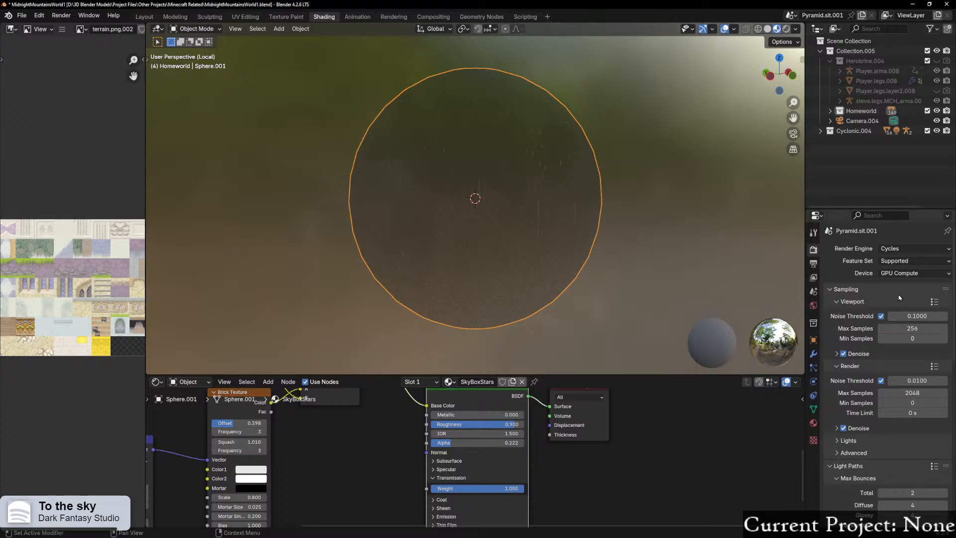
{"action": "left_click", "coordinate": [896, 248]}
{"action": "left_click", "coordinate": [901, 263]}
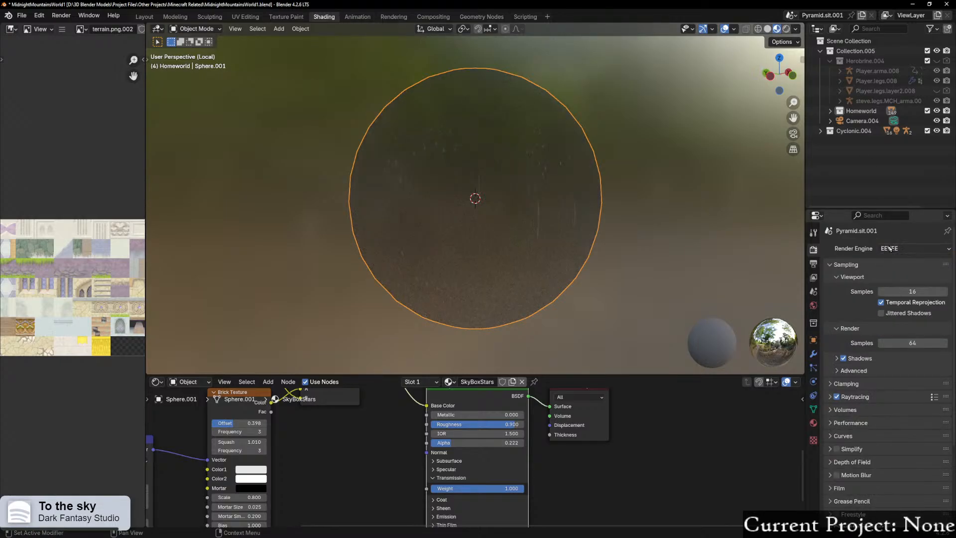
{"action": "left_click", "coordinate": [898, 249]}
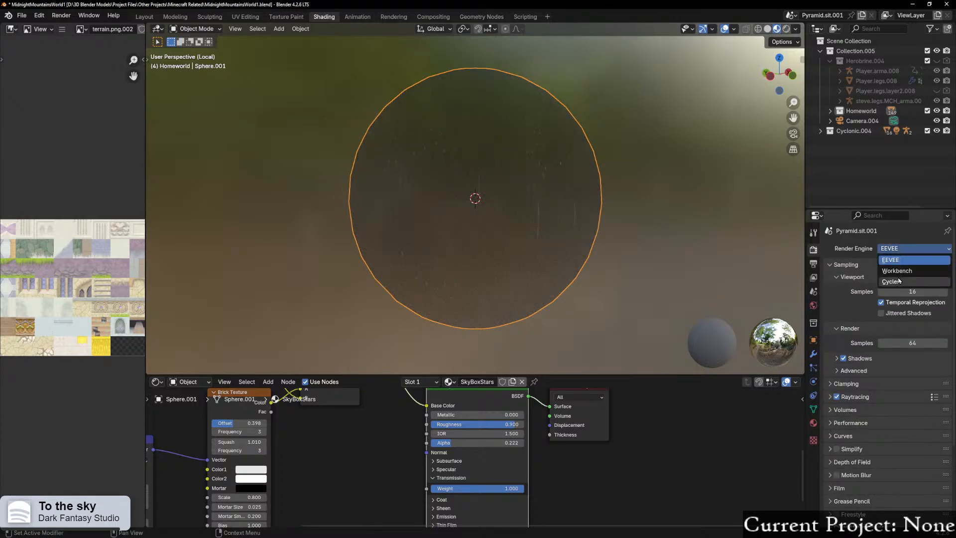
{"action": "left_click", "coordinate": [896, 275]}
{"action": "scroll", "coordinate": [518, 291], "scroll_direction": "up", "scroll_amount": 2}
{"action": "scroll", "coordinate": [518, 291], "scroll_direction": "down", "scroll_amount": 2}
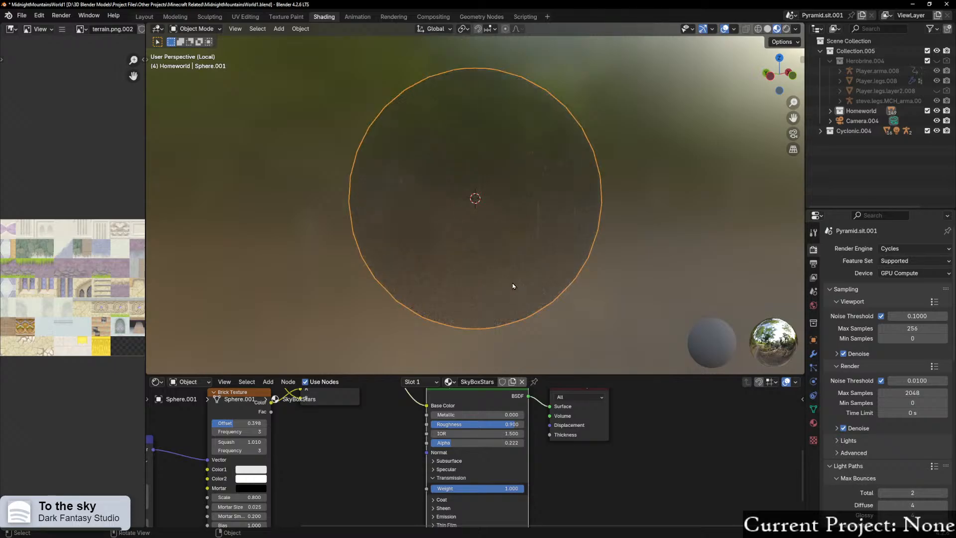
Step: Set the Alpha of the SkyBoxStars material's Principled BSDF to 1.000 and check the opaque star sphere
{"action": "middle_click_drag", "start_coordinate": [525, 287], "coordinate": [500, 289]}
{"action": "left_click_drag", "start_coordinate": [469, 443], "coordinate": [544, 442]}
{"action": "scroll", "coordinate": [463, 283], "scroll_direction": "up", "scroll_amount": 3}
{"action": "middle_click_drag", "start_coordinate": [463, 284], "coordinate": [397, 286]}
{"action": "scroll", "coordinate": [397, 287], "scroll_direction": "down", "scroll_amount": 4}
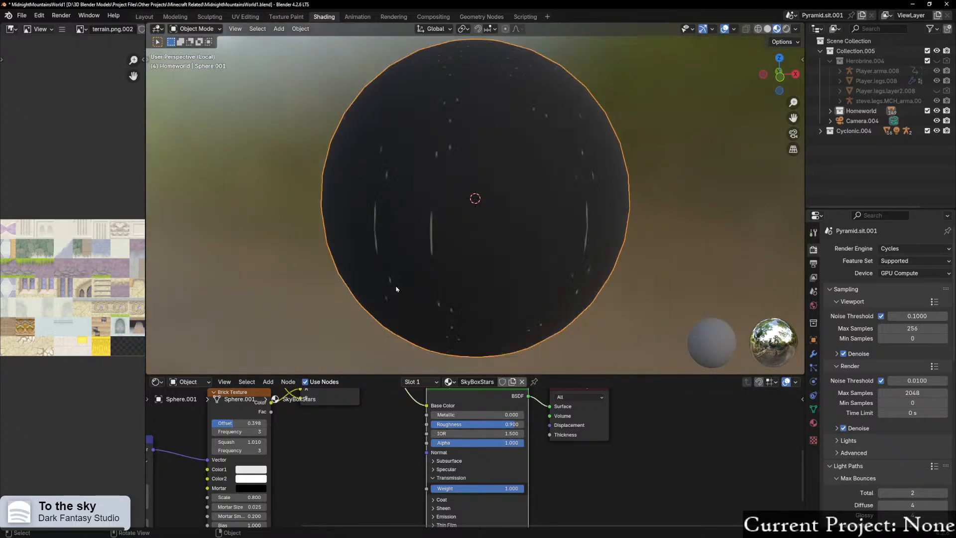
Step: Enter Edit Mode on the star sphere and select the edge loop around one of its poles
{"action": "left_click", "coordinate": [724, 28]}
{"action": "left_click", "coordinate": [725, 29]}
{"action": "key", "text": "ctrl+Tab"}
{"action": "left_click", "coordinate": [681, 181]}
{"action": "scroll", "coordinate": [555, 226], "scroll_direction": "up", "scroll_amount": 3}
{"action": "middle_click_drag", "start_coordinate": [520, 237], "coordinate": [573, 235]}
{"action": "key", "text": "2"}
{"action": "left_click", "coordinate": [495, 199], "text": "alt"}
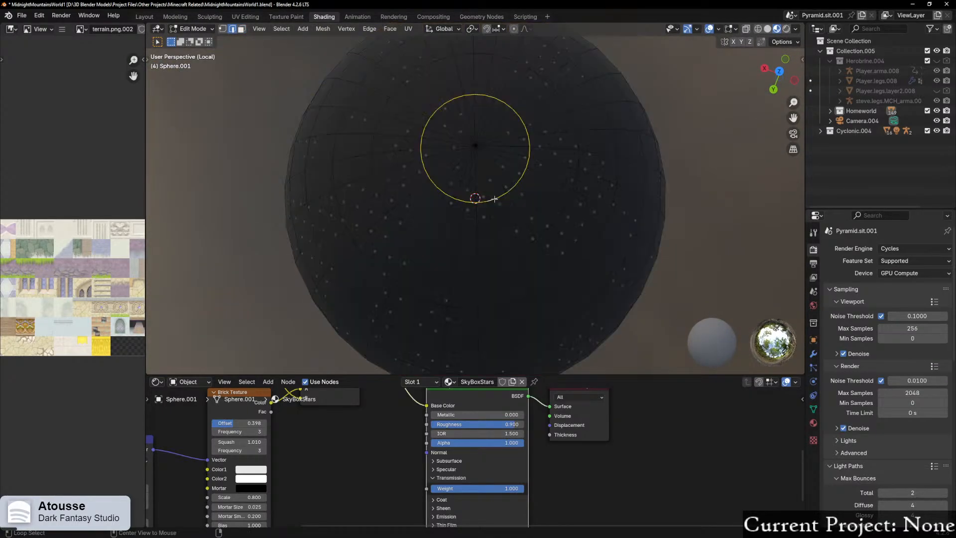
Step: In solid shading, add the edge loop around the opposite pole and a vertical pole-to-pole loop to the selection
{"action": "middle_click_drag", "start_coordinate": [547, 303], "coordinate": [552, 112]}
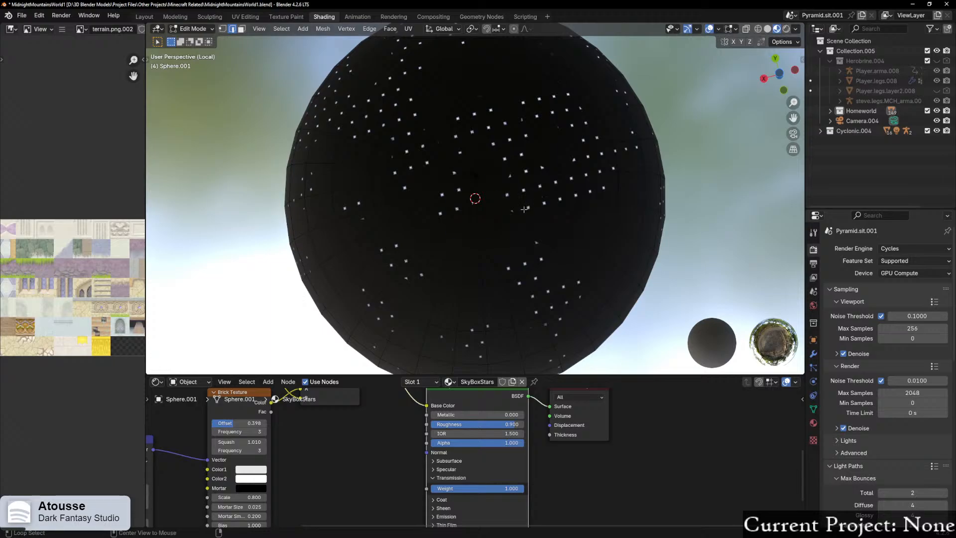
{"action": "middle_click_drag", "start_coordinate": [525, 209], "coordinate": [494, 234]}
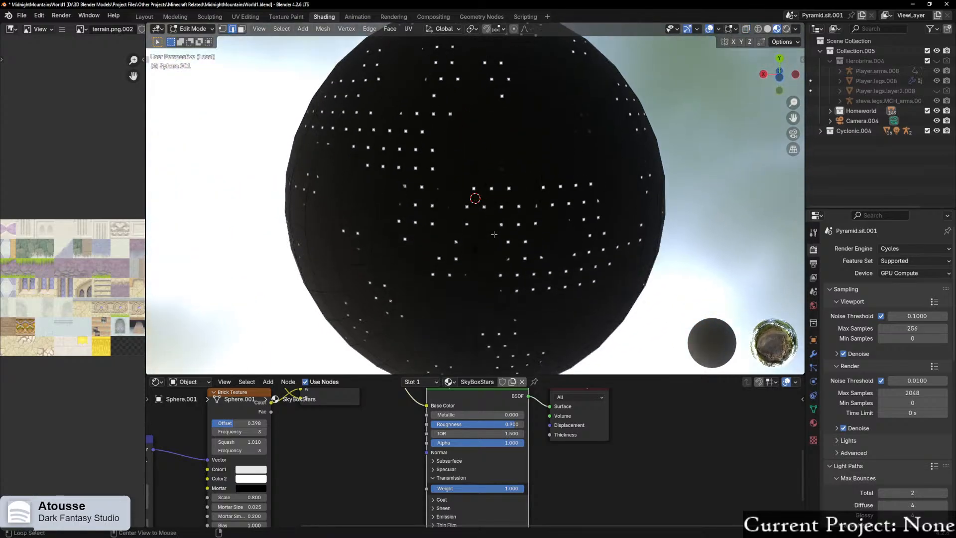
{"action": "left_click", "coordinate": [767, 29]}
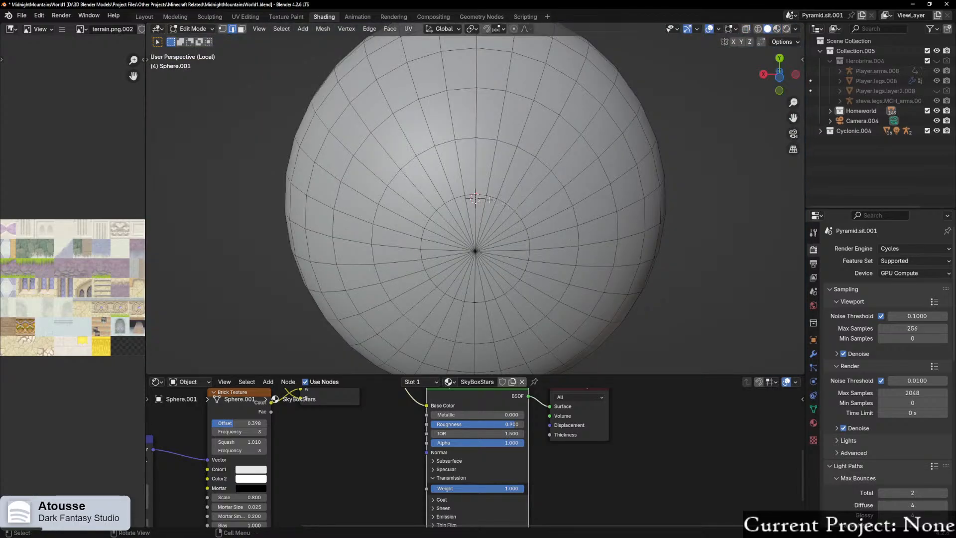
{"action": "left_click", "coordinate": [488, 198], "text": "alt+shift"}
{"action": "middle_click_drag", "start_coordinate": [487, 198], "coordinate": [485, 231]}
{"action": "scroll", "coordinate": [501, 258], "scroll_direction": "down", "scroll_amount": 3}
{"action": "left_click", "coordinate": [476, 208], "text": "alt+shift"}
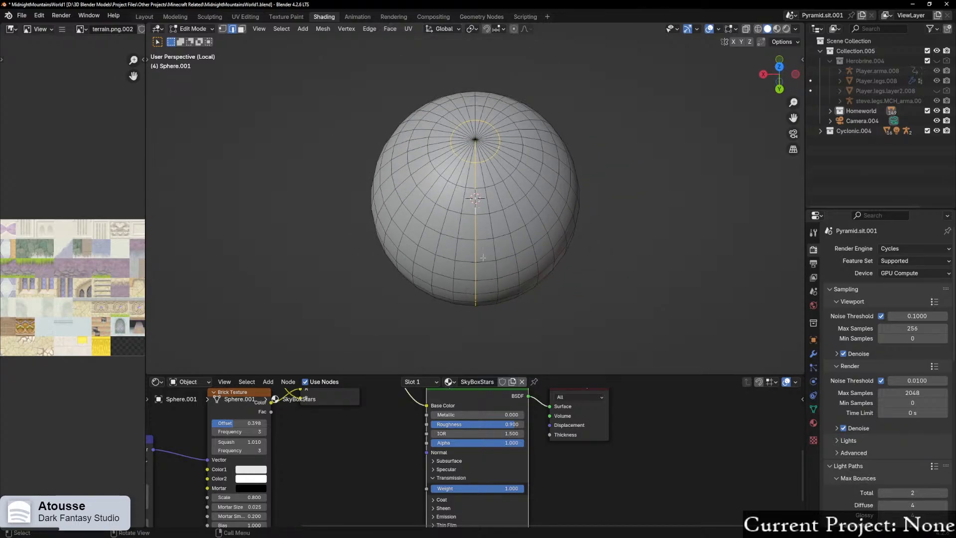
Step: Add two horizontal edge loops, one above and one below the sphere's equator, to the selection
{"action": "middle_click_drag", "start_coordinate": [476, 202], "coordinate": [471, 157]}
{"action": "mouse_move", "coordinate": [475, 257]}
{"action": "middle_mouse_down"}
{"action": "mouse_move", "coordinate": [475, 279]}
{"action": "mouse_move", "coordinate": [476, 258]}
{"action": "middle_mouse_up"}
{"action": "scroll", "coordinate": [475, 277], "scroll_direction": "down", "scroll_amount": 2}
{"action": "scroll", "coordinate": [473, 244], "scroll_direction": "up", "scroll_amount": 3}
{"action": "mouse_move", "coordinate": [471, 225]}
{"action": "middle_mouse_down"}
{"action": "mouse_move", "coordinate": [490, 219]}
{"action": "mouse_move", "coordinate": [471, 226]}
{"action": "middle_mouse_up"}
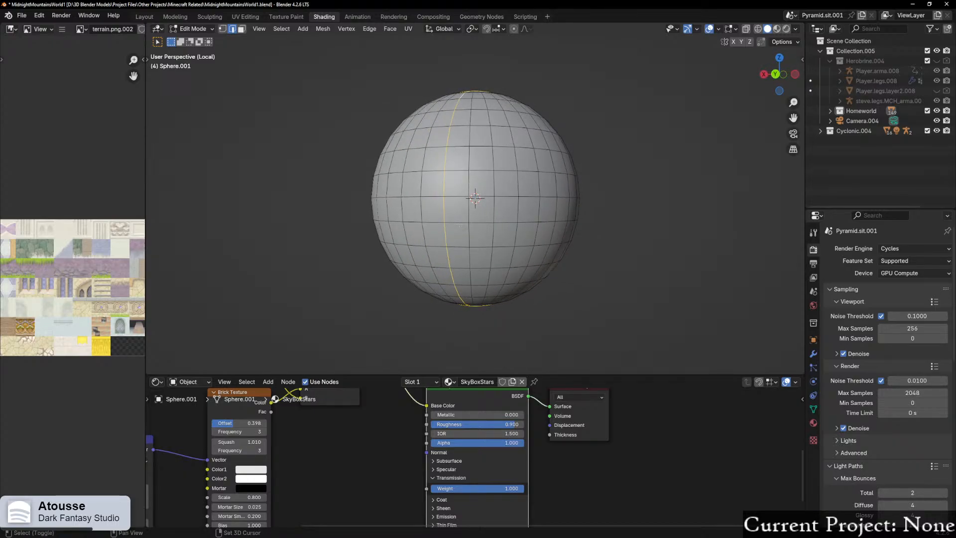
{"action": "middle_click_drag", "start_coordinate": [481, 180], "coordinate": [485, 256]}
{"action": "left_click", "coordinate": [469, 177], "text": "alt+shift"}
{"action": "left_click", "coordinate": [477, 249], "text": "alt+shift"}
Step: Mark the selected edge loops as seams and unwrap the whole sphere
{"action": "key", "text": "ctrl+e"}
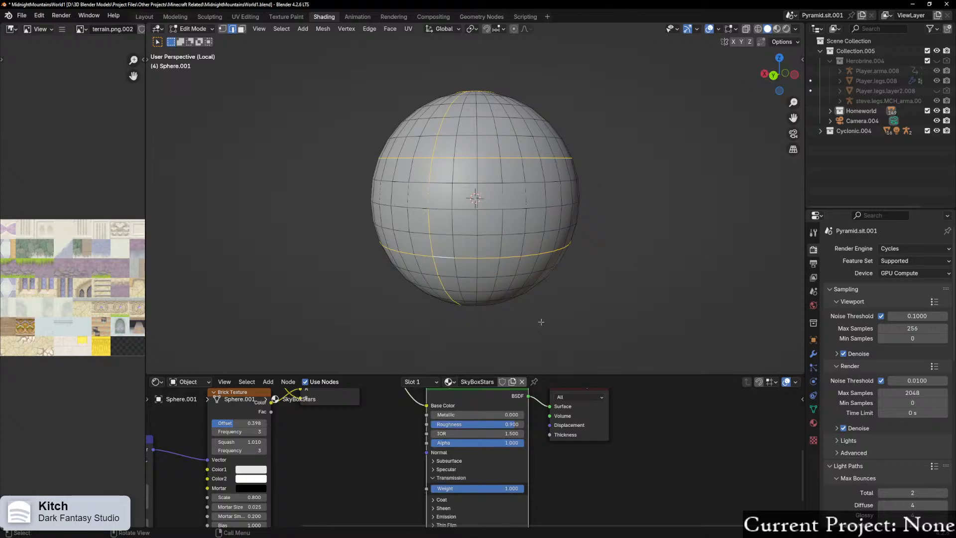
{"action": "key", "text": "ctrl+e"}
{"action": "left_click", "coordinate": [503, 425]}
{"action": "key", "text": "a"}
{"action": "key", "text": "u"}
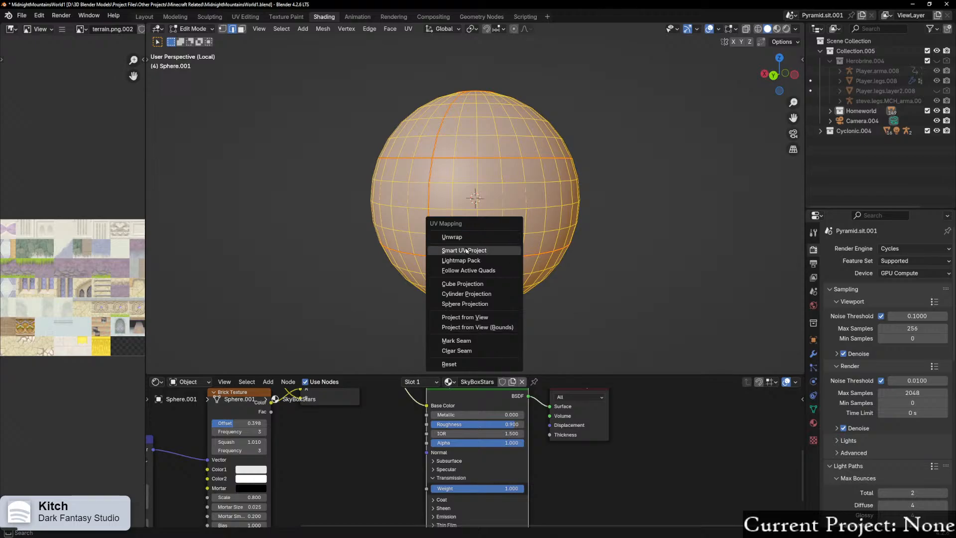
{"action": "left_click", "coordinate": [481, 237]}
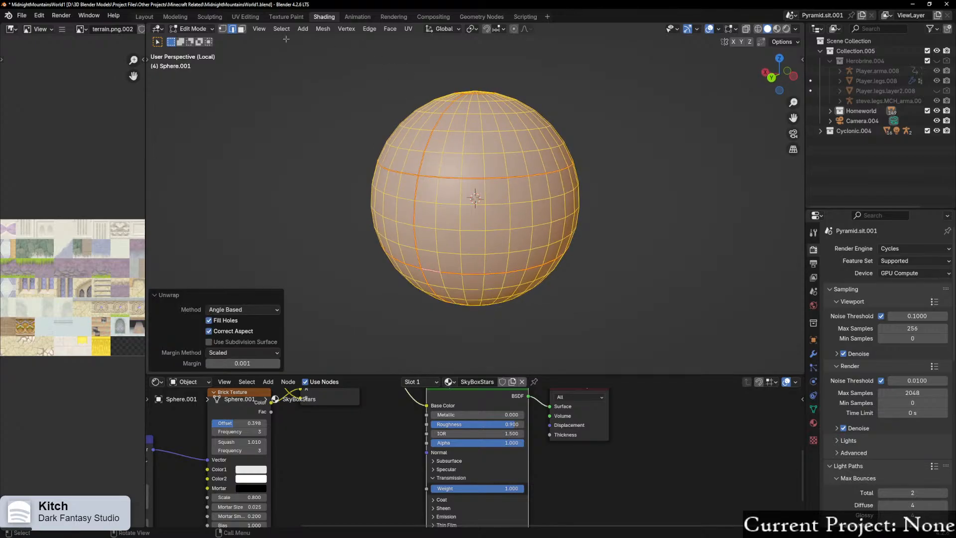
Step: Examine the sphere's unwrapped UV layout in the UV Editing workspace, and return to the Shading workspace
{"action": "left_click", "coordinate": [283, 17]}
{"action": "left_click", "coordinate": [257, 17]}
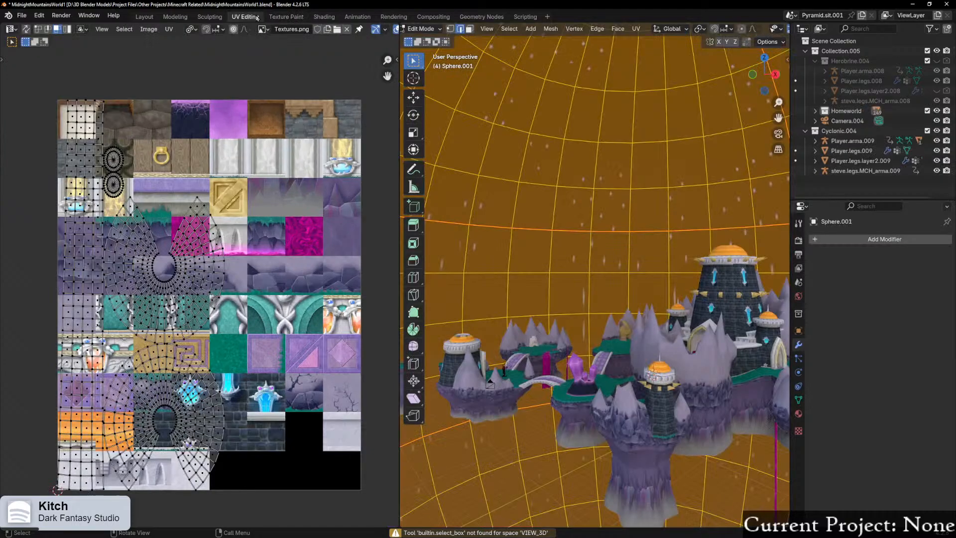
{"action": "scroll", "coordinate": [144, 305], "scroll_direction": "up", "scroll_amount": 2}
{"action": "scroll", "coordinate": [144, 305], "scroll_direction": "down", "scroll_amount": 3}
{"action": "scroll", "coordinate": [144, 305], "scroll_direction": "up", "scroll_amount": 1}
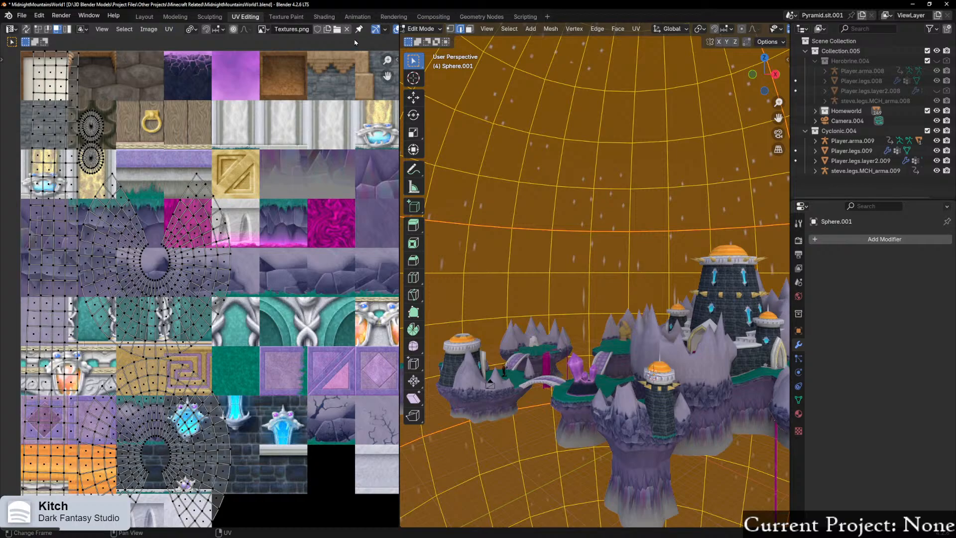
{"action": "left_click", "coordinate": [331, 18]}
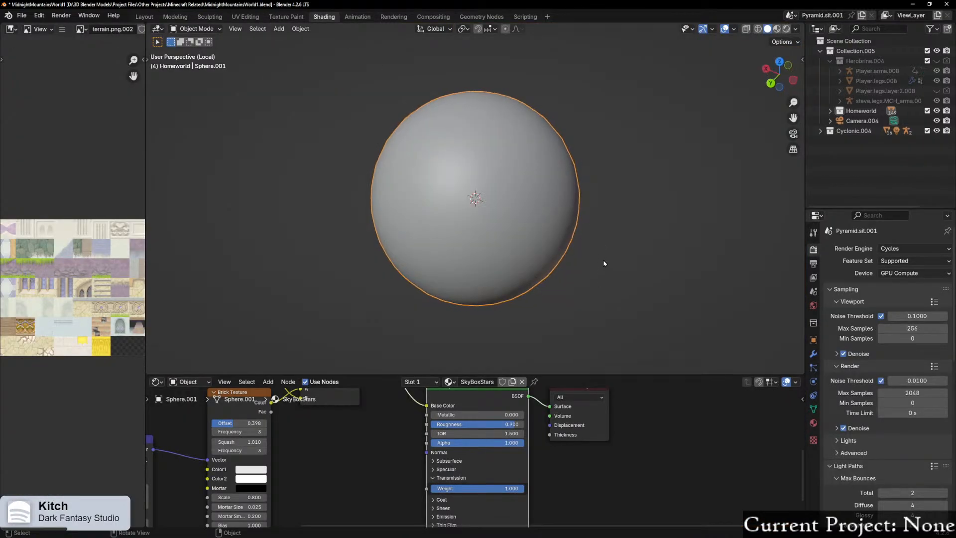
Step: Connect the Texture Coordinate's UV output to the Mapping node's Vector input and check the stars in material preview
{"action": "left_click", "coordinate": [776, 29]}
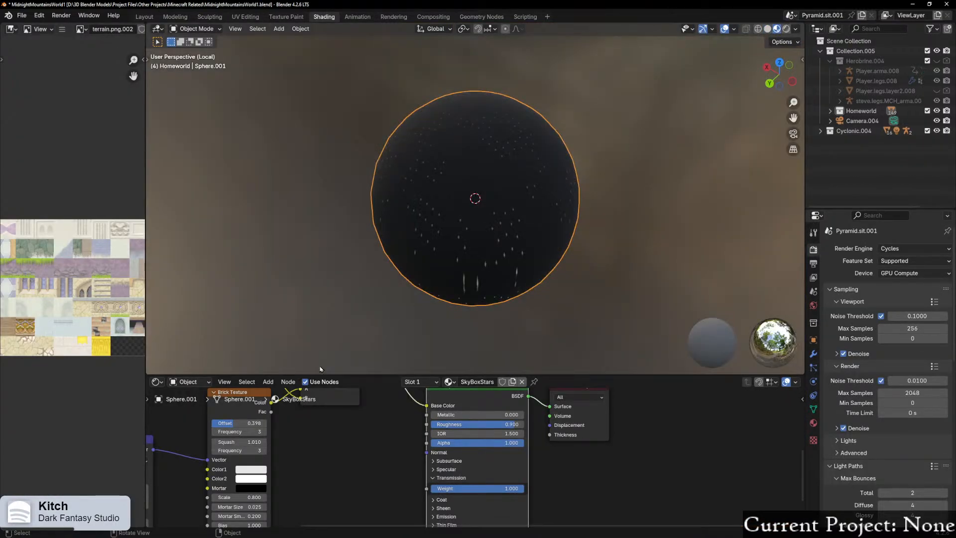
{"action": "scroll", "coordinate": [371, 430], "scroll_direction": "down", "scroll_amount": 4}
{"action": "middle_click_drag", "start_coordinate": [348, 433], "coordinate": [505, 439]}
{"action": "left_click_drag", "start_coordinate": [331, 473], "coordinate": [351, 474]}
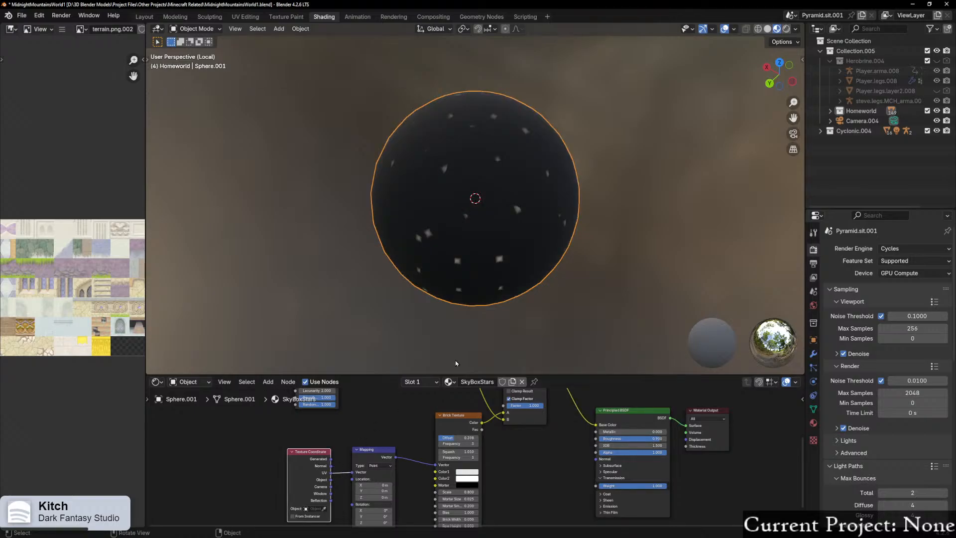
{"action": "scroll", "coordinate": [483, 348], "scroll_direction": "up", "scroll_amount": 3}
{"action": "scroll", "coordinate": [482, 347], "scroll_direction": "down", "scroll_amount": 4}
{"action": "middle_click_drag", "start_coordinate": [482, 348], "coordinate": [538, 299]}
{"action": "scroll", "coordinate": [498, 209], "scroll_direction": "up", "scroll_amount": 6}
{"action": "scroll", "coordinate": [530, 263], "scroll_direction": "down", "scroll_amount": 7}
Step: Disconnect the Color Ramp from the Darken node's B input
{"action": "middle_click_drag", "start_coordinate": [389, 438], "coordinate": [383, 536], "text": "shift"}
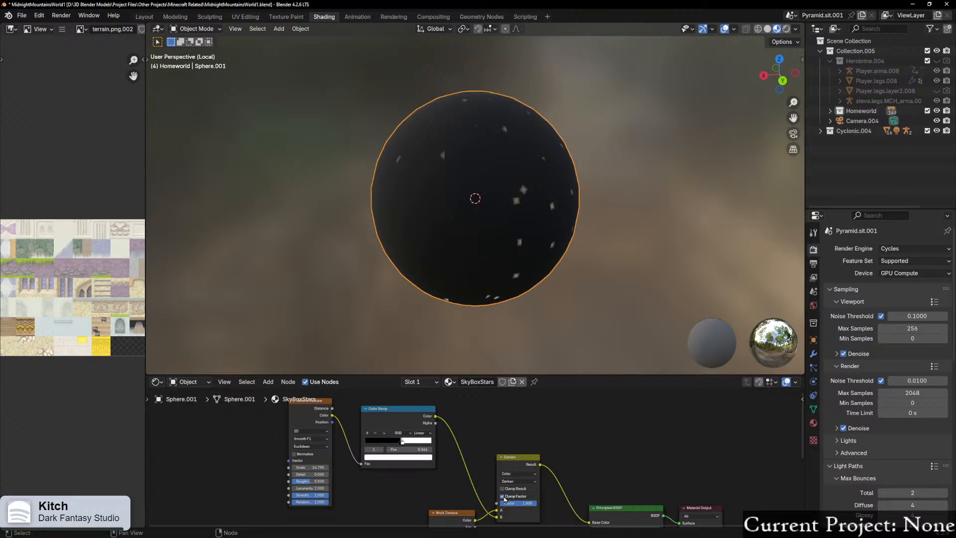
{"action": "left_click_drag", "start_coordinate": [496, 516], "coordinate": [482, 487]}
{"action": "middle_click_drag", "start_coordinate": [513, 292], "coordinate": [563, 220]}
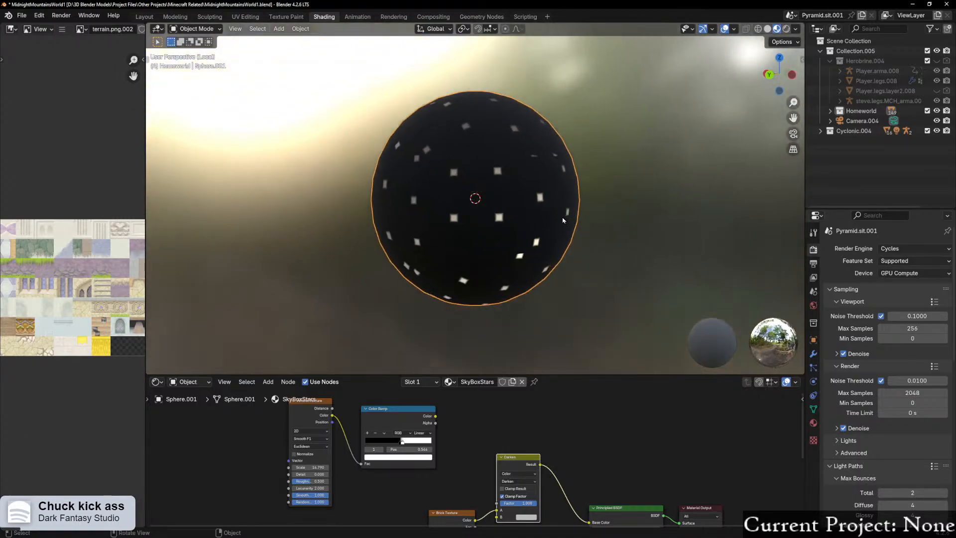
Step: Try a Brick Texture Scale of 2.170 for the stars, and undo the change
{"action": "scroll", "coordinate": [493, 439], "scroll_direction": "down", "scroll_amount": 3}
{"action": "middle_click_drag", "start_coordinate": [478, 511], "coordinate": [456, 423]}
{"action": "scroll", "coordinate": [463, 443], "scroll_direction": "up", "scroll_amount": 3}
{"action": "middle_click_drag", "start_coordinate": [448, 459], "coordinate": [458, 408]}
{"action": "left_click_drag", "start_coordinate": [420, 438], "coordinate": [643, 438], "text": "shift"}
{"action": "scroll", "coordinate": [476, 296], "scroll_direction": "up", "scroll_amount": 8}
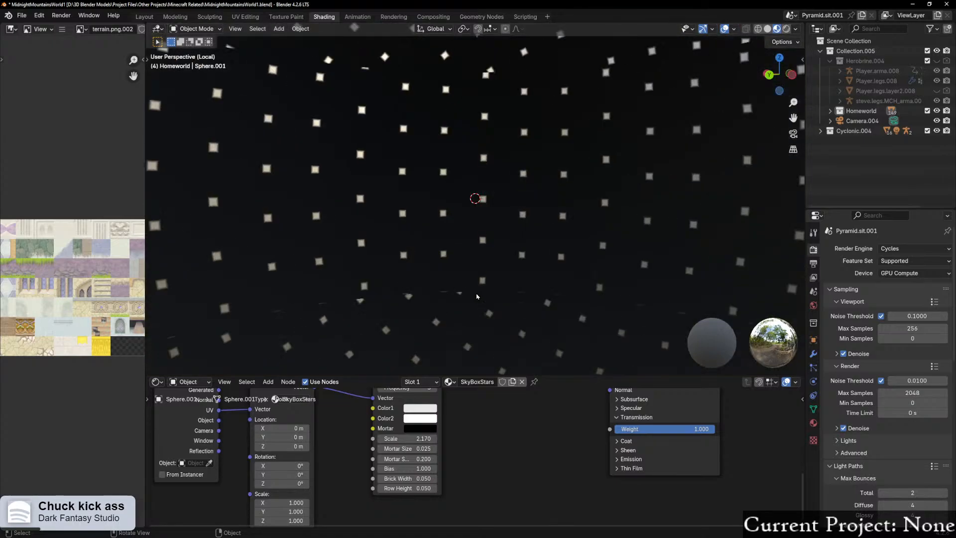
{"action": "scroll", "coordinate": [477, 297], "scroll_direction": "down", "scroll_amount": 8}
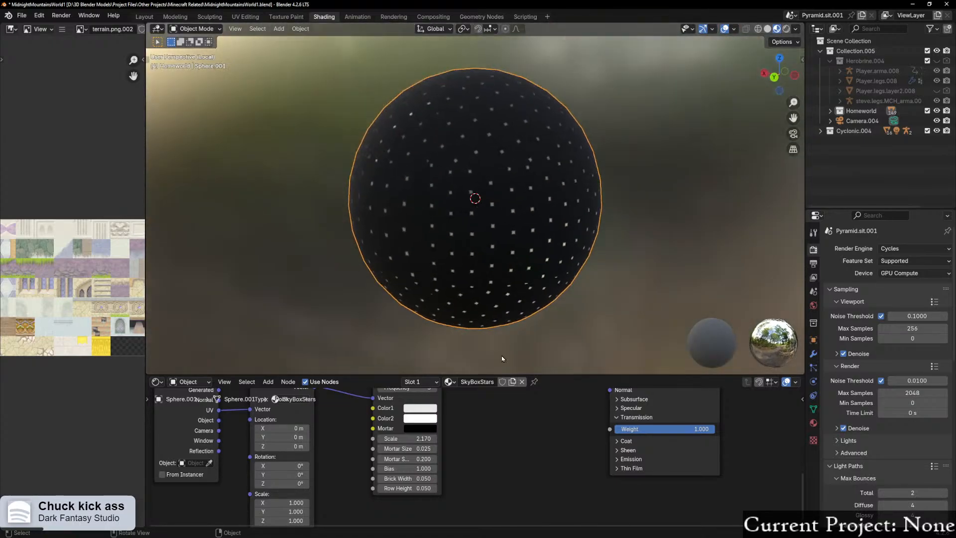
{"action": "key", "text": "ctrl+z"}
{"action": "middle_click_drag", "start_coordinate": [466, 313], "coordinate": [486, 310]}
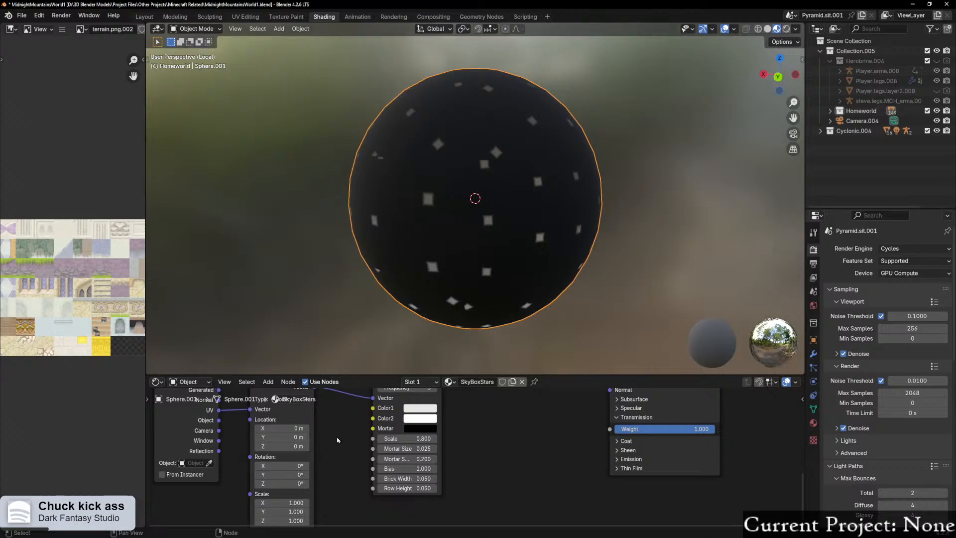
Step: Set the Brick Texture's Scale to 1.350 and inspect the stars from outside and inside the sphere
{"action": "scroll", "coordinate": [335, 443], "scroll_direction": "up", "scroll_amount": 4, "text": "shift"}
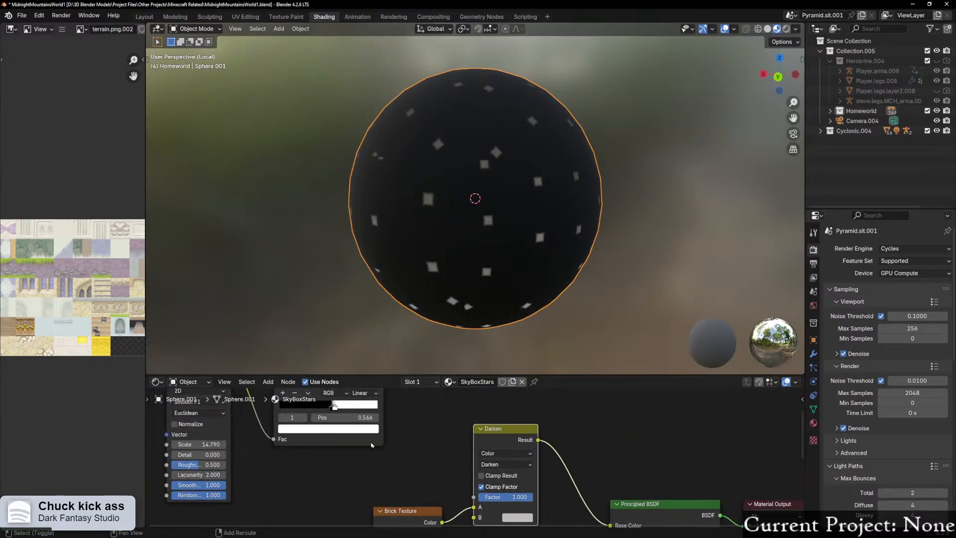
{"action": "scroll", "coordinate": [384, 408], "scroll_direction": "up", "scroll_amount": 1, "text": "shift"}
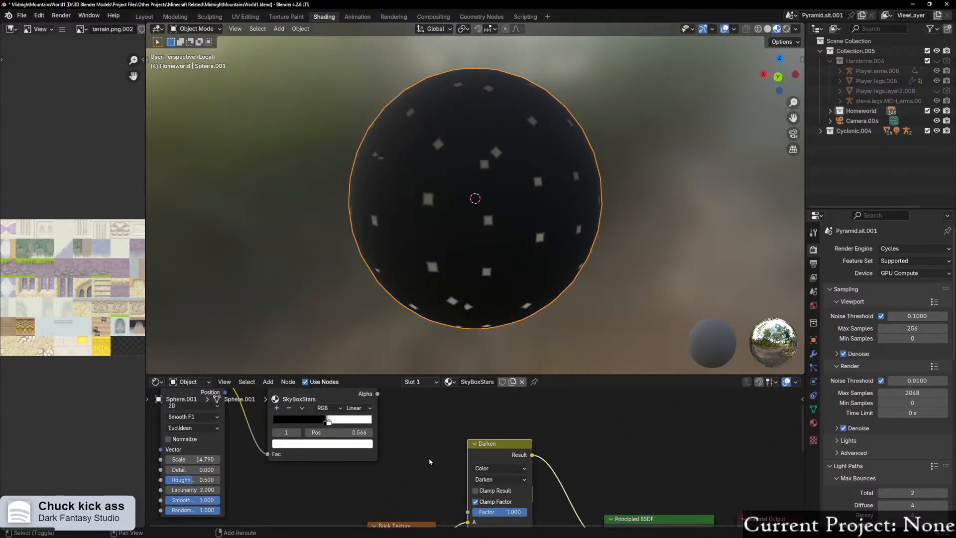
{"action": "scroll", "coordinate": [430, 461], "scroll_direction": "down", "scroll_amount": 5, "text": "shift"}
{"action": "scroll", "coordinate": [463, 495], "scroll_direction": "down", "scroll_amount": 4, "text": "shift"}
{"action": "left_click_drag", "start_coordinate": [379, 510], "coordinate": [454, 509], "text": "shift"}
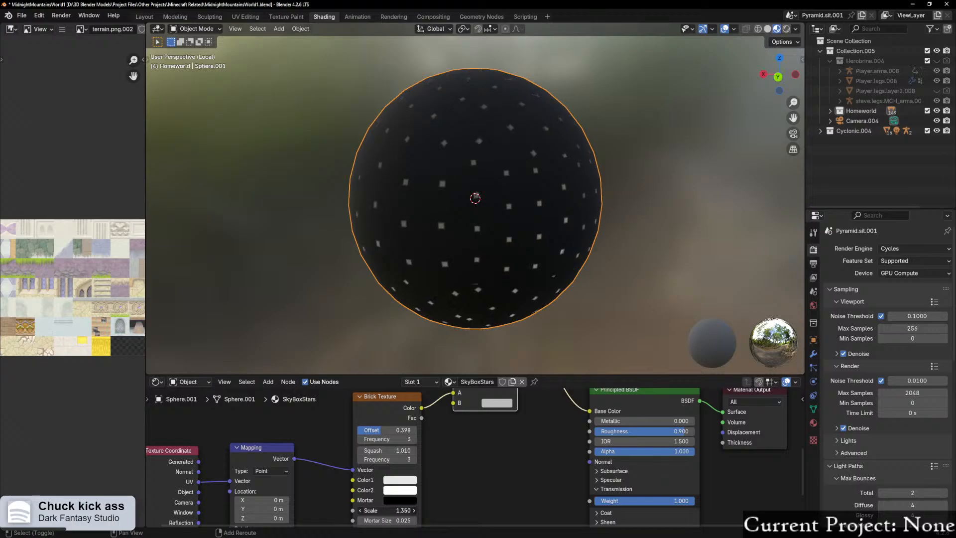
{"action": "middle_click_drag", "start_coordinate": [473, 239], "coordinate": [475, 204]}
{"action": "scroll", "coordinate": [634, 239], "scroll_direction": "up", "scroll_amount": 5}
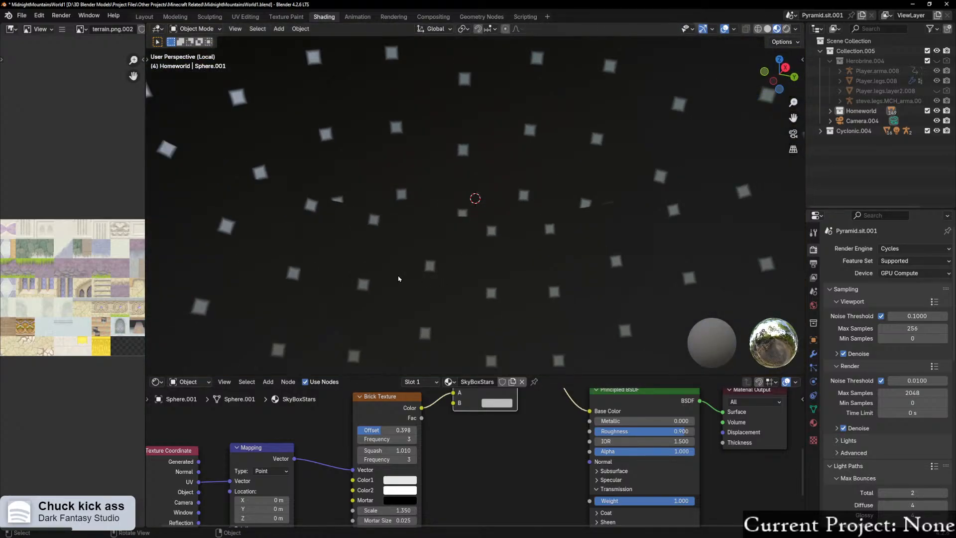
{"action": "middle_click_drag", "start_coordinate": [398, 279], "coordinate": [386, 294]}
{"action": "scroll", "coordinate": [324, 431], "scroll_direction": "up", "scroll_amount": 3}
{"action": "scroll", "coordinate": [322, 431], "scroll_direction": "down", "scroll_amount": 10}
Step: Reconnect the Color Ramp's Color output to the Darken node's B input
{"action": "middle_click_drag", "start_coordinate": [356, 430], "coordinate": [374, 467], "text": "shift"}
{"action": "scroll", "coordinate": [374, 467], "scroll_direction": "up", "scroll_amount": 2}
{"action": "mouse_move", "coordinate": [437, 394]}
{"action": "left_mouse_down"}
{"action": "mouse_move", "coordinate": [505, 514]}
{"action": "mouse_move", "coordinate": [507, 500]}
{"action": "left_mouse_up"}
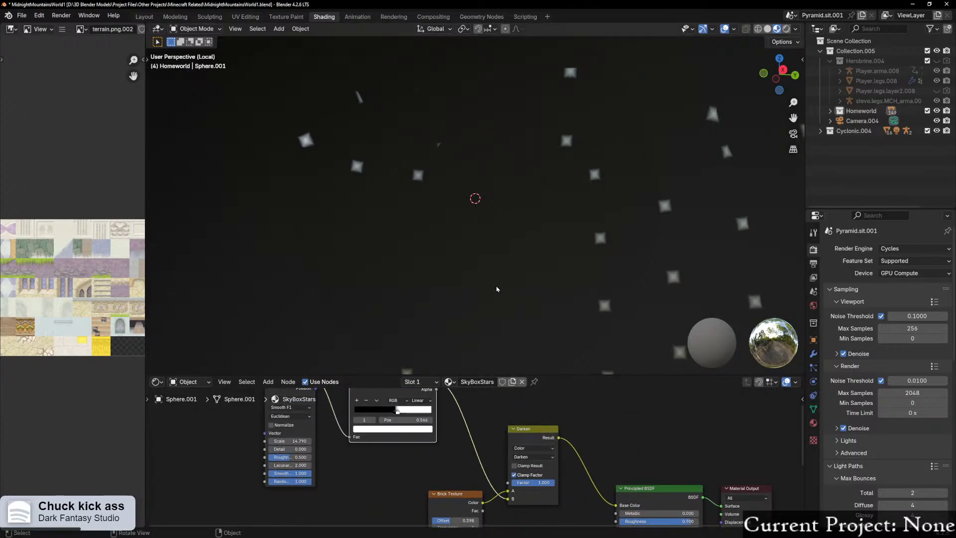
Step: Set the Voronoi Texture's Scale to 15.060 and check the star distribution around the sphere
{"action": "mouse_move", "coordinate": [306, 440]}
{"action": "left_mouse_down"}
{"action": "mouse_move", "coordinate": [314, 440]}
{"action": "mouse_move", "coordinate": [305, 441]}
{"action": "left_mouse_up"}
{"action": "scroll", "coordinate": [545, 274], "scroll_direction": "down", "scroll_amount": 2}
{"action": "middle_click_drag", "start_coordinate": [544, 273], "coordinate": [707, 317]}
{"action": "scroll", "coordinate": [594, 258], "scroll_direction": "up", "scroll_amount": 2}
{"action": "scroll", "coordinate": [707, 318], "scroll_direction": "down", "scroll_amount": 5}
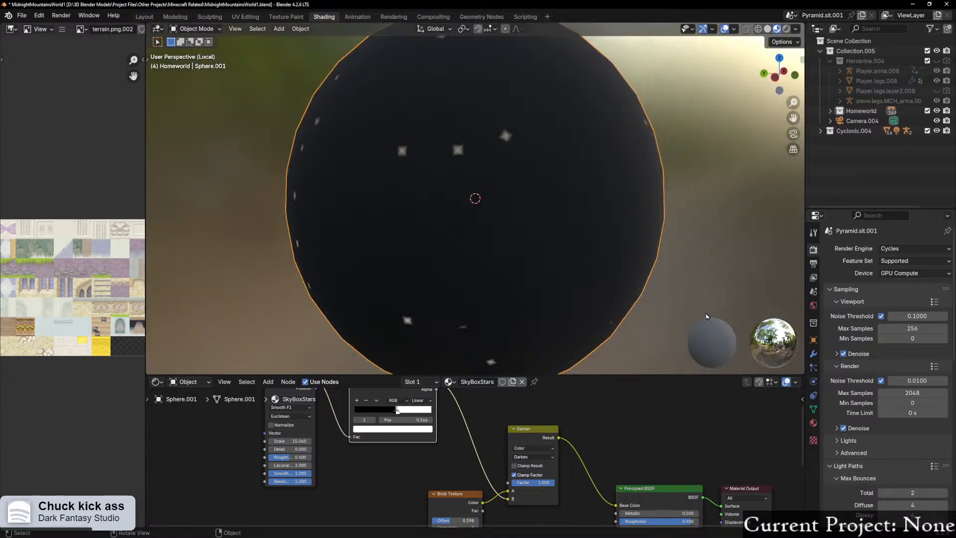
{"action": "scroll", "coordinate": [707, 317], "scroll_direction": "down", "scroll_amount": 5}
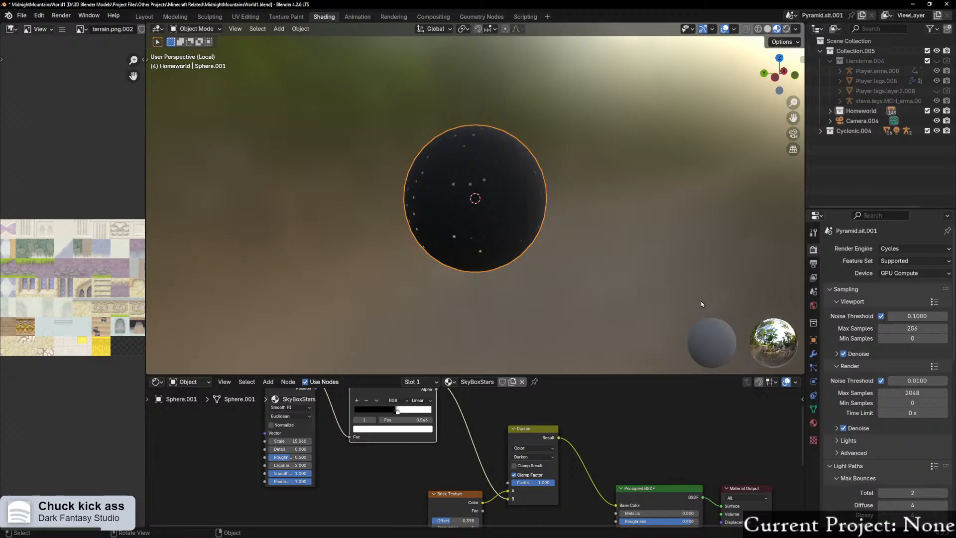
{"action": "scroll", "coordinate": [496, 206], "scroll_direction": "down", "scroll_amount": 2}
{"action": "scroll", "coordinate": [496, 206], "scroll_direction": "up", "scroll_amount": 8}
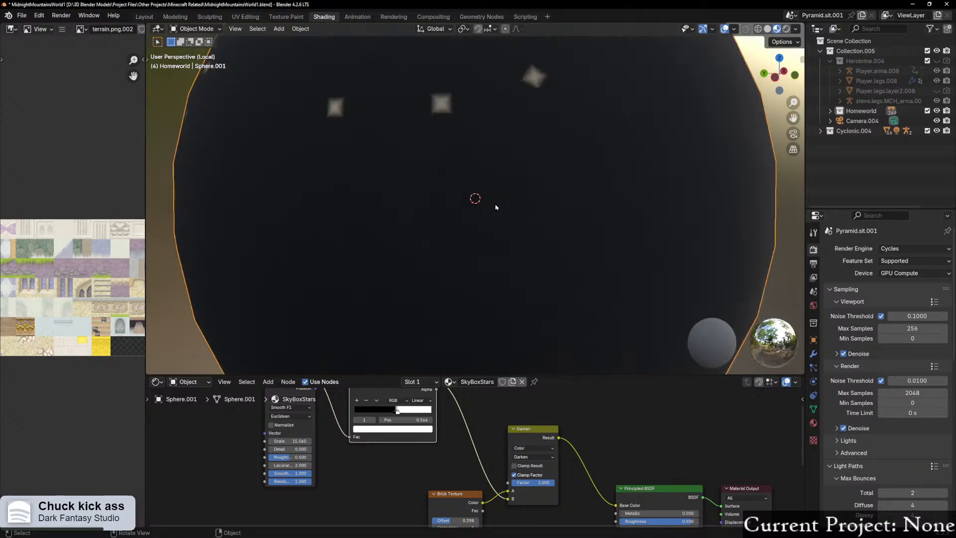
{"action": "middle_click_drag", "start_coordinate": [500, 223], "coordinate": [459, 181]}
{"action": "scroll", "coordinate": [458, 181], "scroll_direction": "down", "scroll_amount": 2}
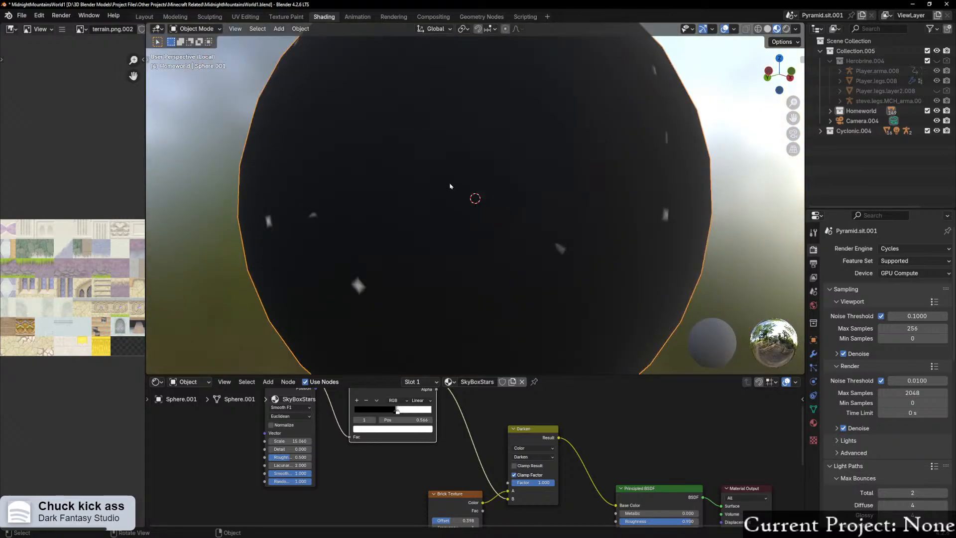
Step: Inspect the stars on the sphere and undo the latest node changes in the SkyBoxStars material
{"action": "scroll", "coordinate": [447, 190], "scroll_direction": "up", "scroll_amount": 3}
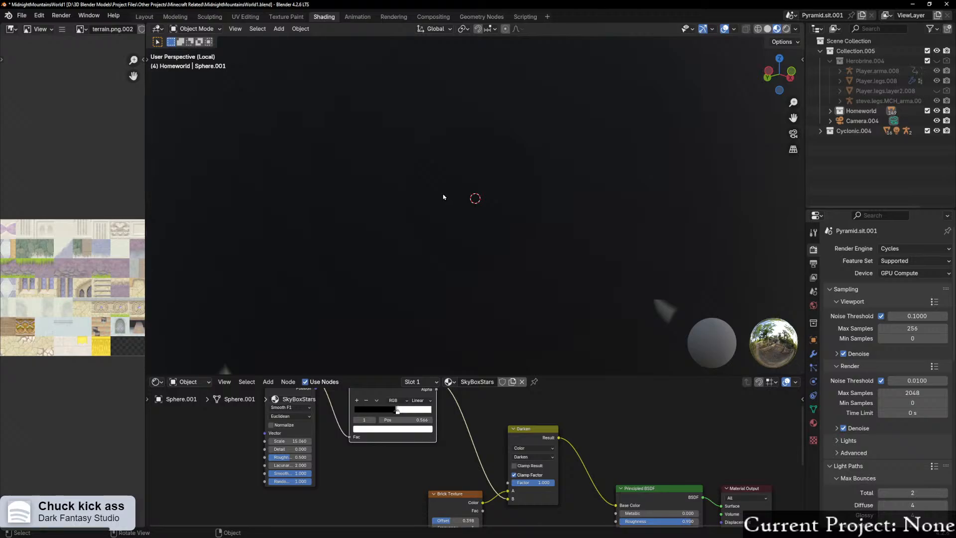
{"action": "scroll", "coordinate": [453, 270], "scroll_direction": "down", "scroll_amount": 3}
{"action": "middle_click_drag", "start_coordinate": [449, 267], "coordinate": [478, 305]}
{"action": "scroll", "coordinate": [433, 327], "scroll_direction": "down", "scroll_amount": 5}
{"action": "scroll", "coordinate": [432, 325], "scroll_direction": "up", "scroll_amount": 1}
{"action": "scroll", "coordinate": [432, 326], "scroll_direction": "up", "scroll_amount": 2}
{"action": "scroll", "coordinate": [476, 305], "scroll_direction": "down", "scroll_amount": 1}
{"action": "key", "text": "ctrl+z"}
{"action": "key", "text": "ctrl+z"}
{"action": "key", "text": "ctrl+z"}
{"action": "key", "text": "ctrl+z"}
{"action": "key", "text": "ctrl+z"}
{"action": "key", "text": "ctrl+z"}
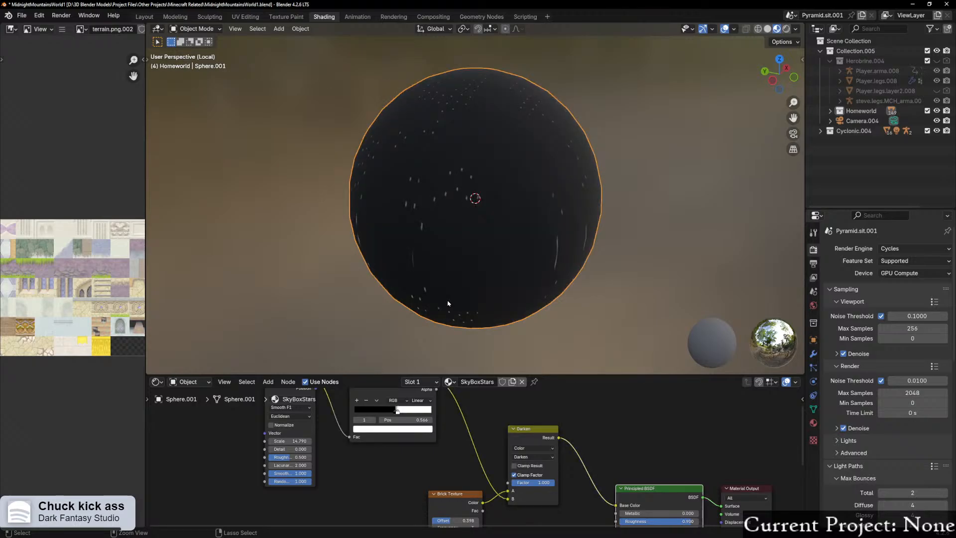
Step: In Edit Mode, undo the sphere's previous unwrap and seam marking
{"action": "key", "text": "Tab"}
{"action": "key", "text": "Tab"}
{"action": "key", "text": "Tab"}
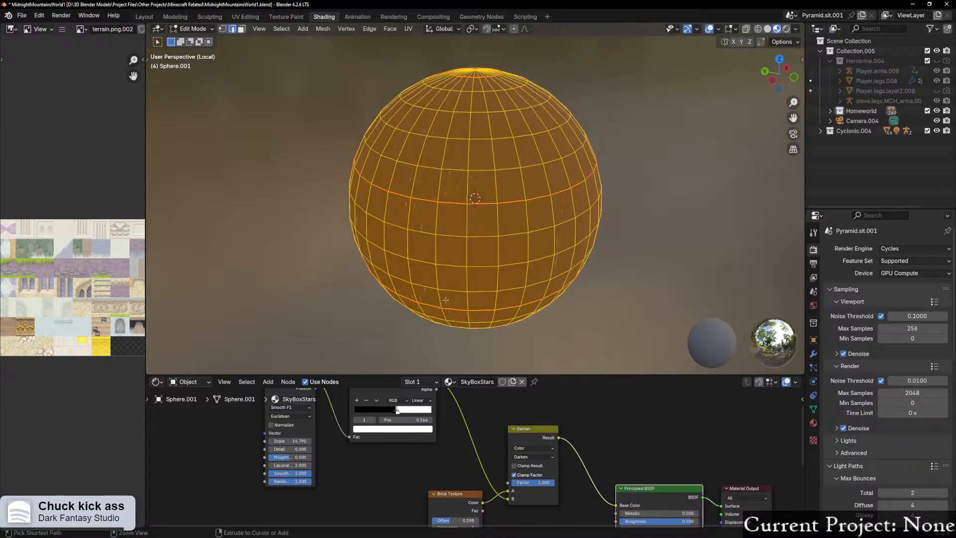
{"action": "key", "text": "ctrl+z"}
{"action": "key", "text": "ctrl+z"}
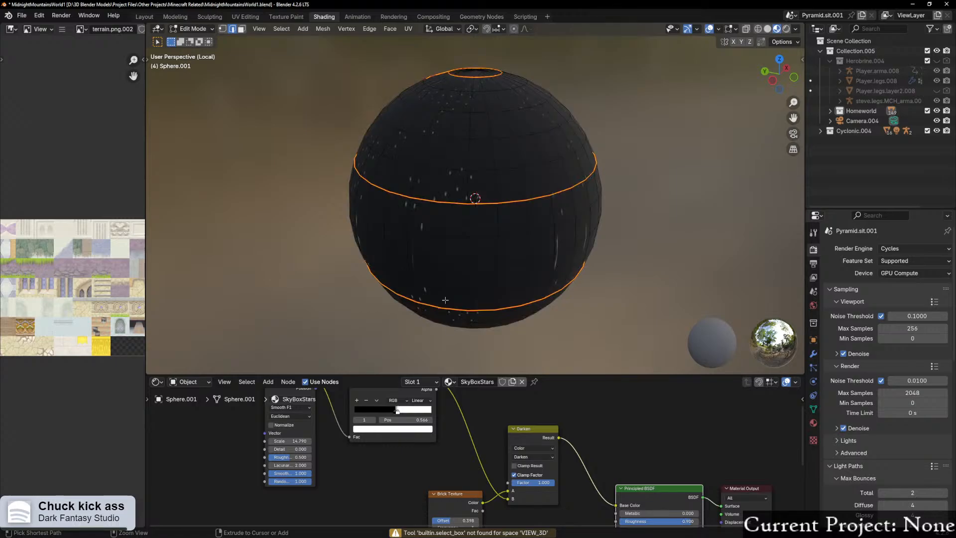
Step: Replace the current edge selection with the edge rings around the sphere's two poles, using solid shading
{"action": "middle_click_drag", "start_coordinate": [445, 300], "coordinate": [580, 280]}
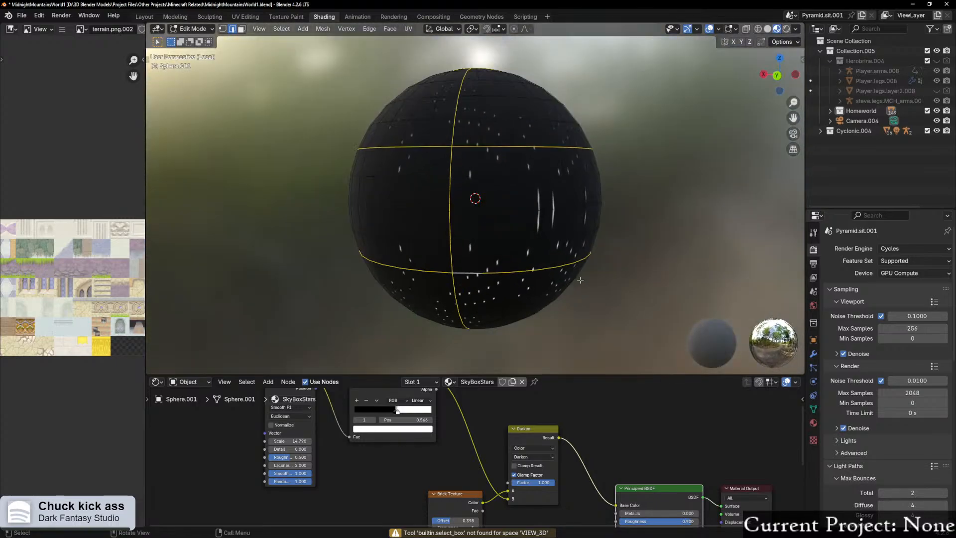
{"action": "middle_click_drag", "start_coordinate": [462, 264], "coordinate": [444, 301]}
{"action": "key", "text": "alt+a"}
{"action": "left_click", "coordinate": [493, 201], "text": "alt"}
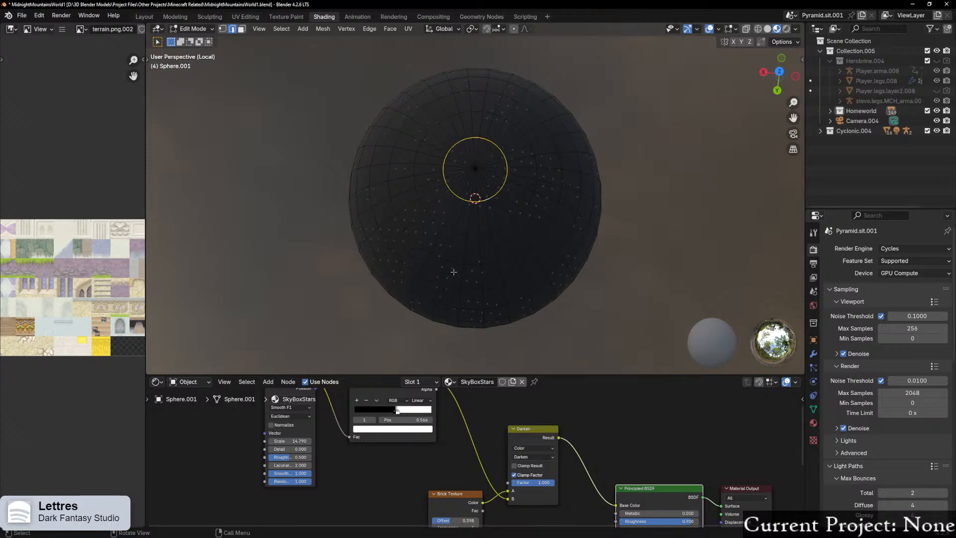
{"action": "middle_click_drag", "start_coordinate": [456, 296], "coordinate": [494, 213]}
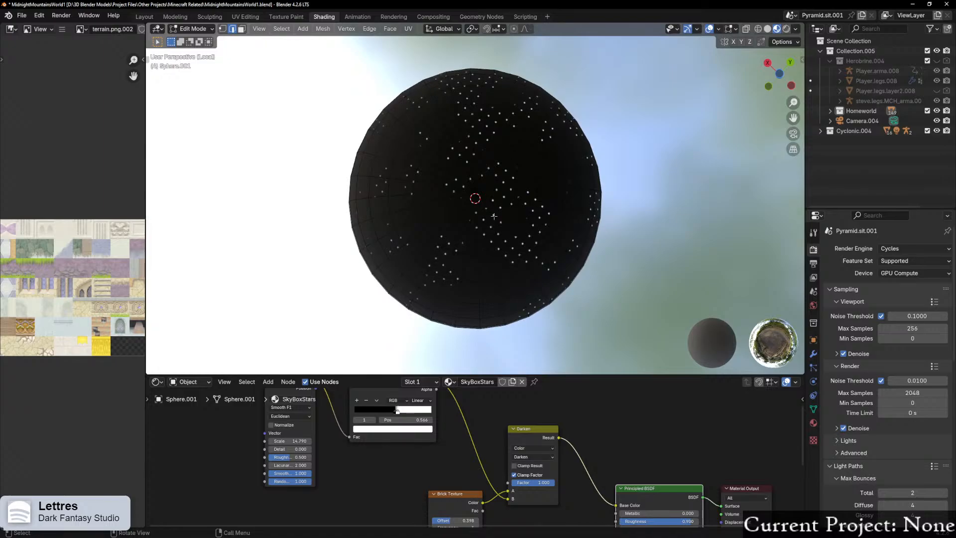
{"action": "left_click", "coordinate": [766, 29]}
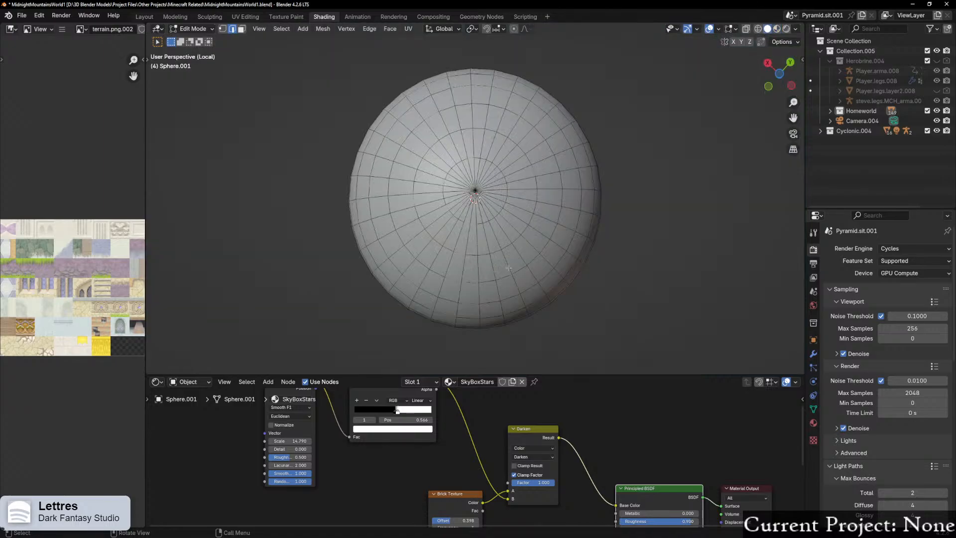
{"action": "left_click", "coordinate": [499, 217], "text": "alt+shift"}
{"action": "middle_click_drag", "start_coordinate": [500, 216], "coordinate": [534, 326]}
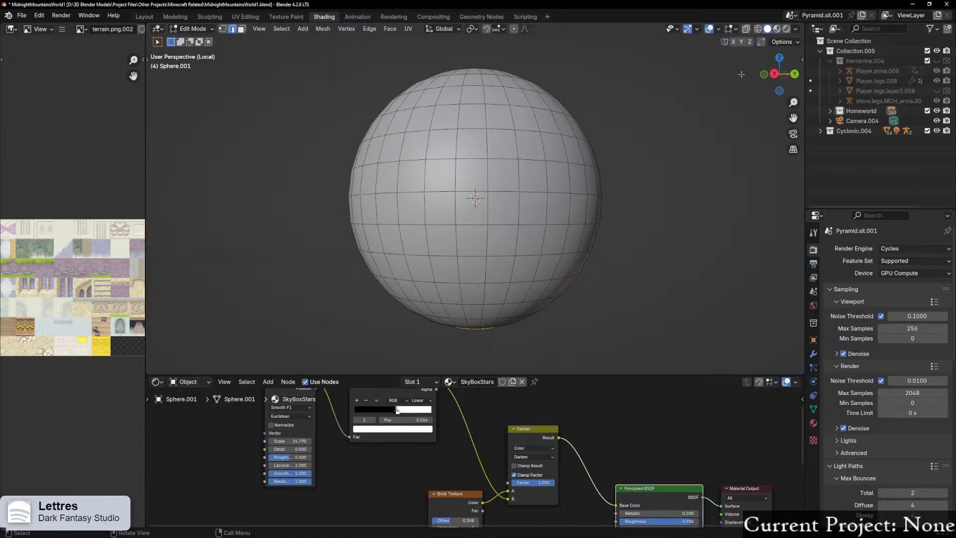
Step: Add one vertical edge loop between the two pole rings to the selection and mark the selected edges as seams
{"action": "key", "text": "KP_1"}
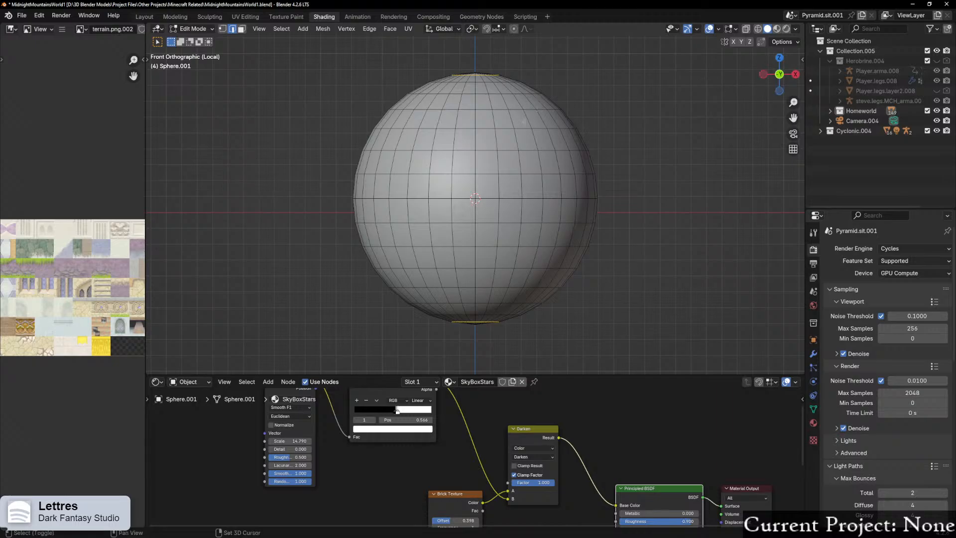
{"action": "left_click", "coordinate": [476, 105], "text": "alt+shift"}
{"action": "middle_click_drag", "start_coordinate": [487, 98], "coordinate": [562, 247]}
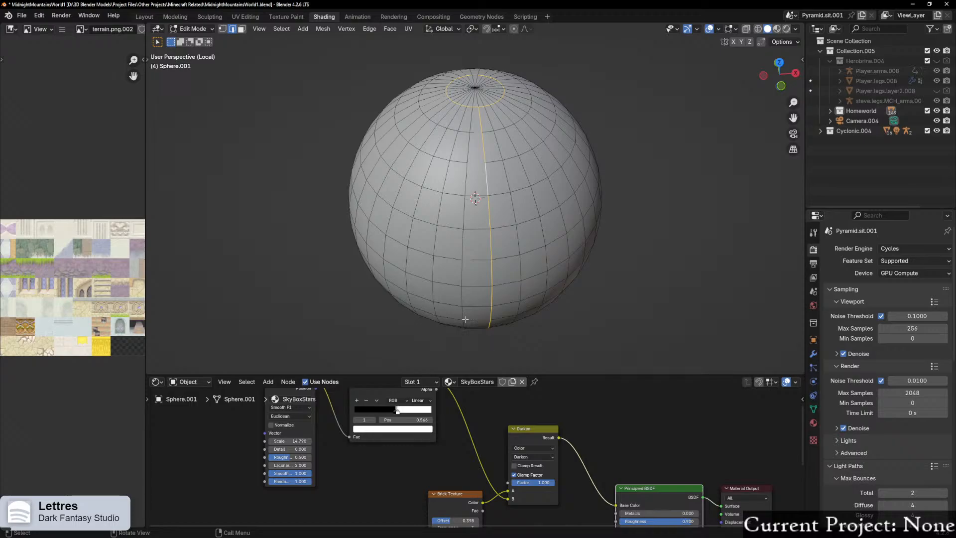
{"action": "key", "text": "u"}
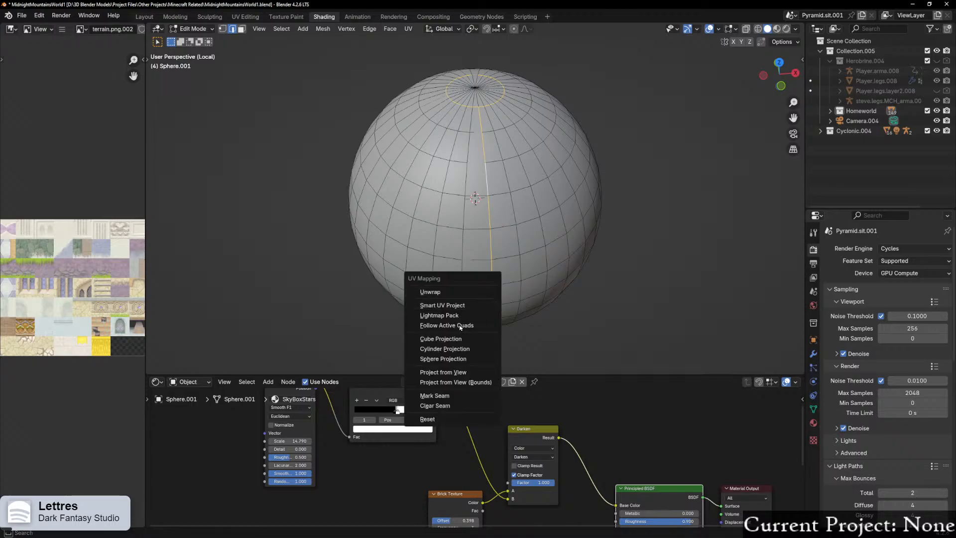
{"action": "left_click", "coordinate": [448, 396]}
Step: Select the whole sphere and unwrap it along the new seams with the Angle Based method
{"action": "key", "text": "a"}
{"action": "key", "text": "u"}
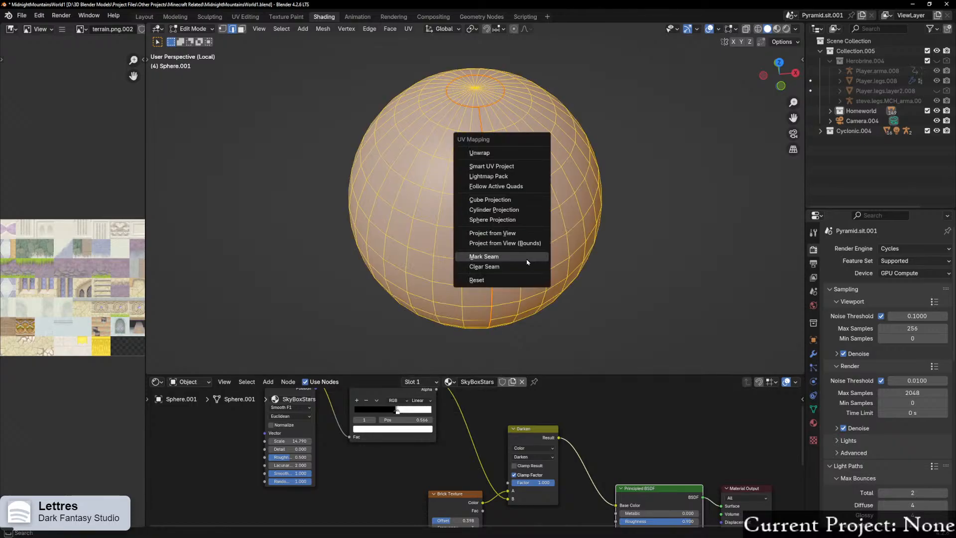
{"action": "left_click", "coordinate": [495, 151]}
{"action": "scroll", "coordinate": [434, 391], "scroll_direction": "down", "scroll_amount": 1}
{"action": "scroll", "coordinate": [413, 224], "scroll_direction": "down", "scroll_amount": 4}
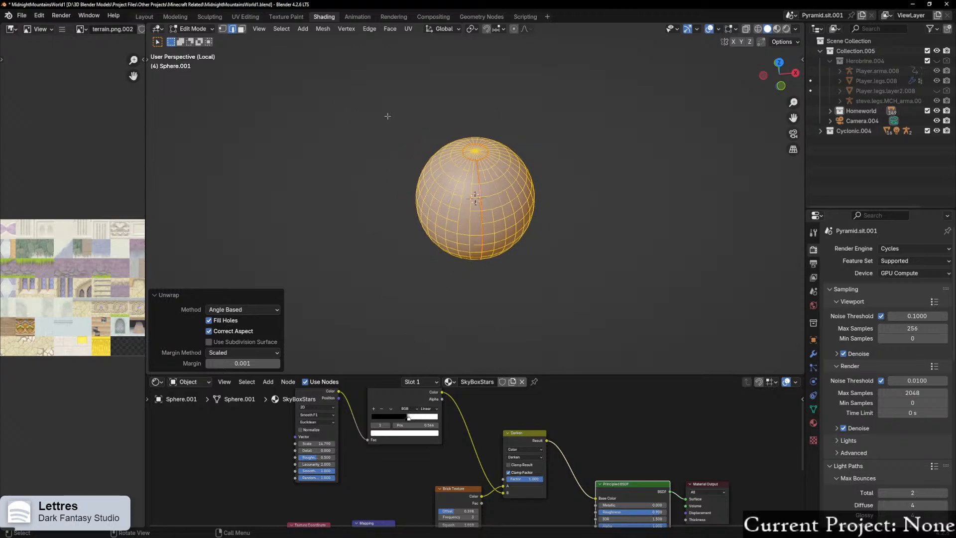
Step: Examine the sphere's new UV islands in the UV Editing workspace
{"action": "left_click", "coordinate": [245, 17]}
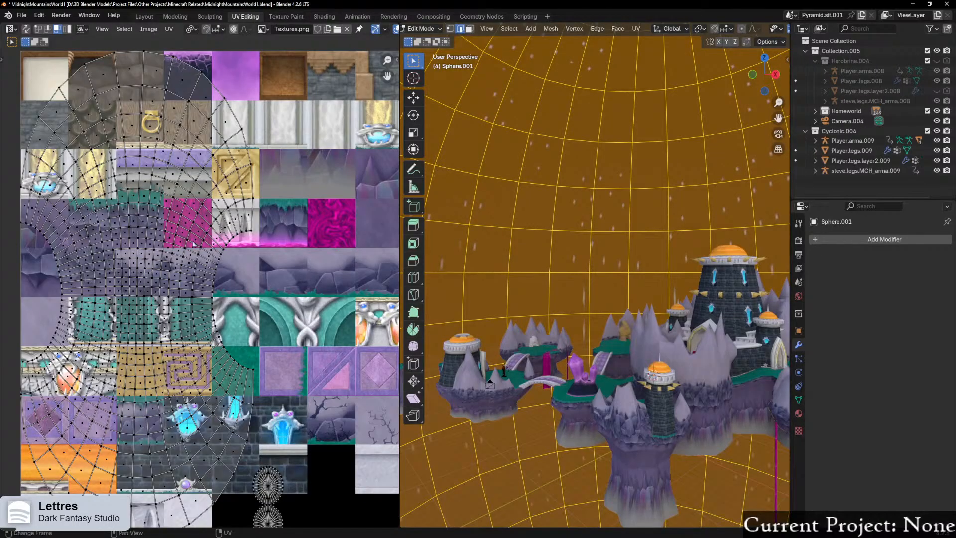
{"action": "scroll", "coordinate": [174, 271], "scroll_direction": "down", "scroll_amount": 3}
{"action": "scroll", "coordinate": [174, 271], "scroll_direction": "up", "scroll_amount": 6}
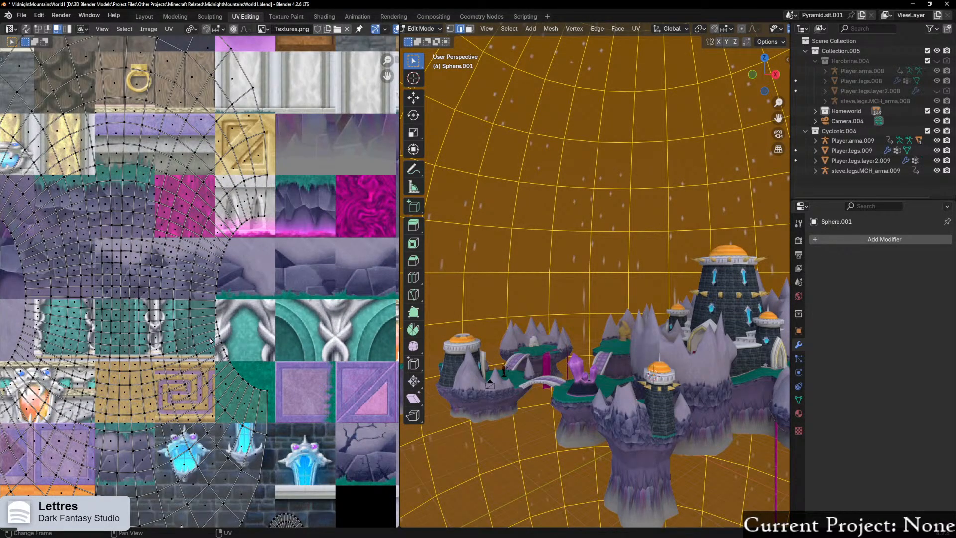
{"action": "scroll", "coordinate": [226, 339], "scroll_direction": "down", "scroll_amount": 2}
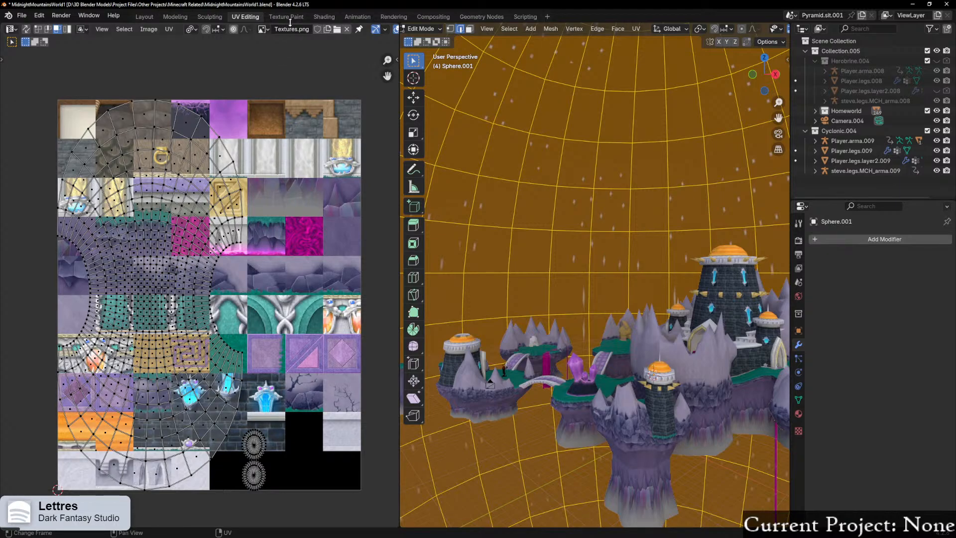
Step: Return to the Shading workspace in material preview and connect the Texture Coordinate's UV output to the Mapping node's Vector input
{"action": "left_click", "coordinate": [324, 16]}
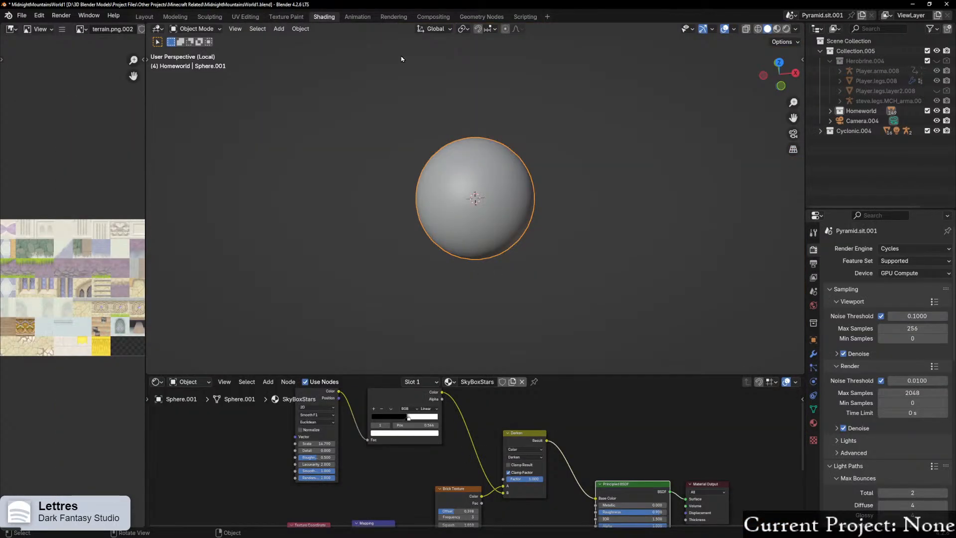
{"action": "scroll", "coordinate": [493, 343], "scroll_direction": "up", "scroll_amount": 1}
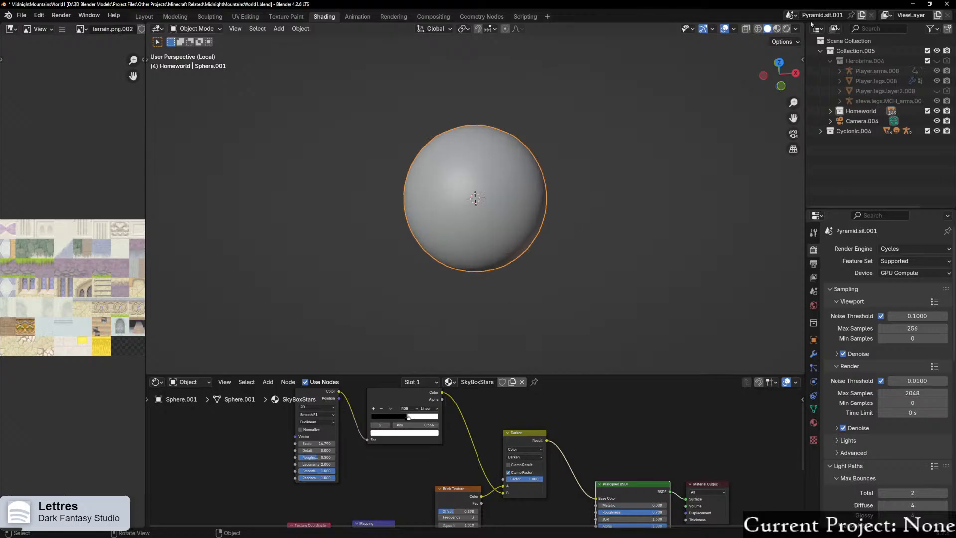
{"action": "left_click", "coordinate": [778, 29]}
{"action": "middle_click_drag", "start_coordinate": [367, 476], "coordinate": [416, 388]}
{"action": "left_click", "coordinate": [379, 458]}
{"action": "left_click_drag", "start_coordinate": [380, 458], "coordinate": [405, 454]}
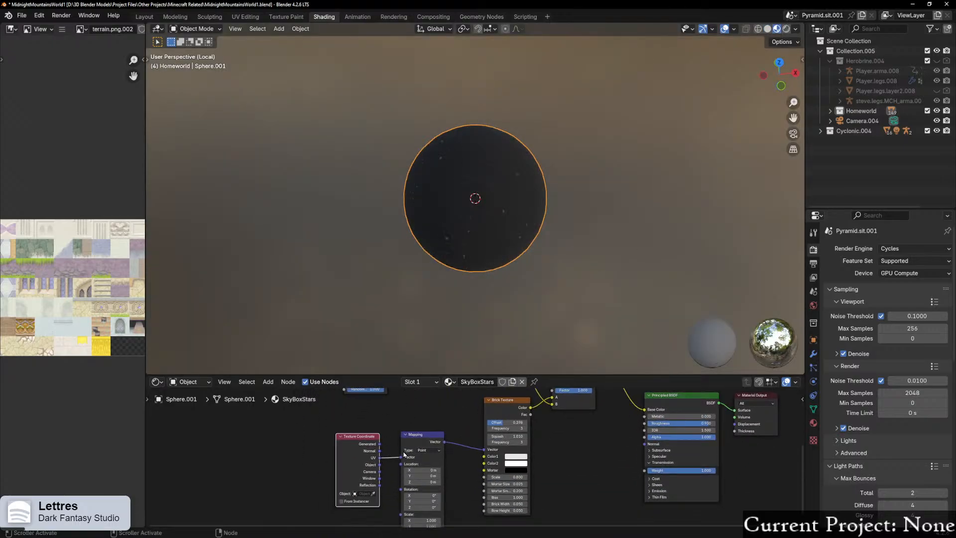
Step: Set the Brick Texture's Scale to 5.600 and view the stars on the sphere
{"action": "scroll", "coordinate": [541, 282], "scroll_direction": "up", "scroll_amount": 6}
{"action": "scroll", "coordinate": [540, 283], "scroll_direction": "down", "scroll_amount": 3}
{"action": "middle_click_drag", "start_coordinate": [540, 283], "coordinate": [462, 440]}
{"action": "left_click_drag", "start_coordinate": [508, 477], "coordinate": [532, 477]}
{"action": "middle_click_drag", "start_coordinate": [587, 234], "coordinate": [438, 237]}
{"action": "scroll", "coordinate": [498, 239], "scroll_direction": "up", "scroll_amount": 5}
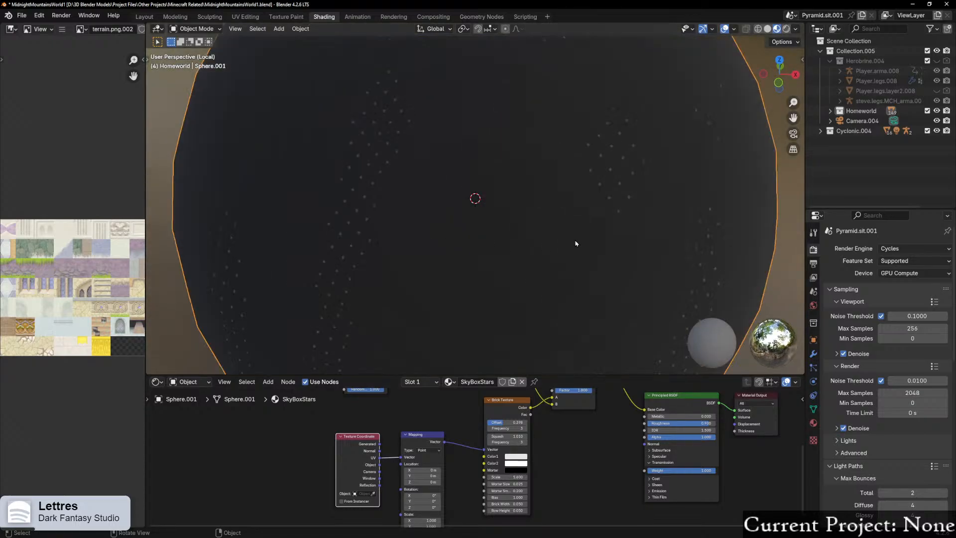
Step: Examine the shape and distribution of the stars around the sphere from several angles and distances
{"action": "scroll", "coordinate": [493, 297], "scroll_direction": "down", "scroll_amount": 4}
{"action": "scroll", "coordinate": [493, 297], "scroll_direction": "down", "scroll_amount": 3}
{"action": "middle_click_drag", "start_coordinate": [501, 288], "coordinate": [597, 294]}
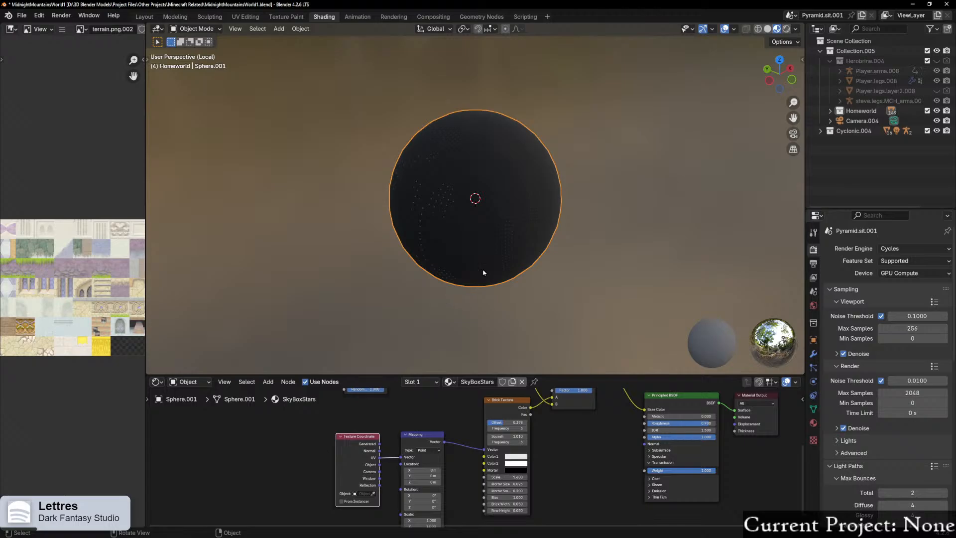
{"action": "scroll", "coordinate": [430, 349], "scroll_direction": "up", "scroll_amount": 2}
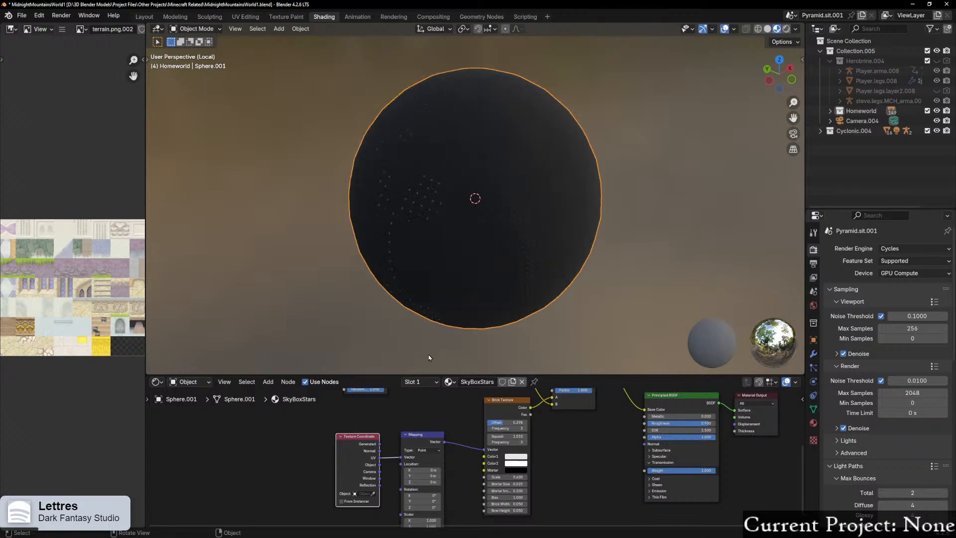
{"action": "scroll", "coordinate": [424, 344], "scroll_direction": "down", "scroll_amount": 2}
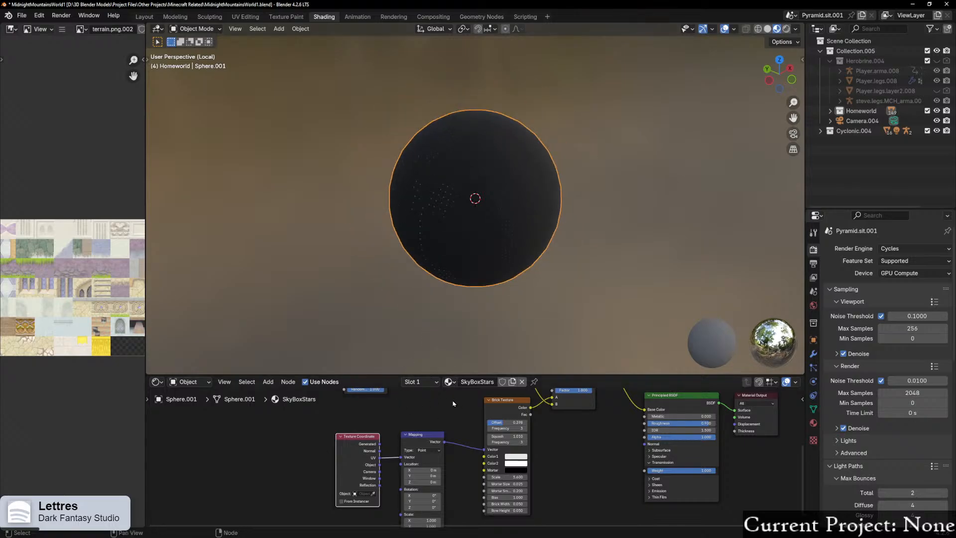
{"action": "scroll", "coordinate": [454, 403], "scroll_direction": "up", "scroll_amount": 2}
{"action": "scroll", "coordinate": [495, 287], "scroll_direction": "up", "scroll_amount": 3}
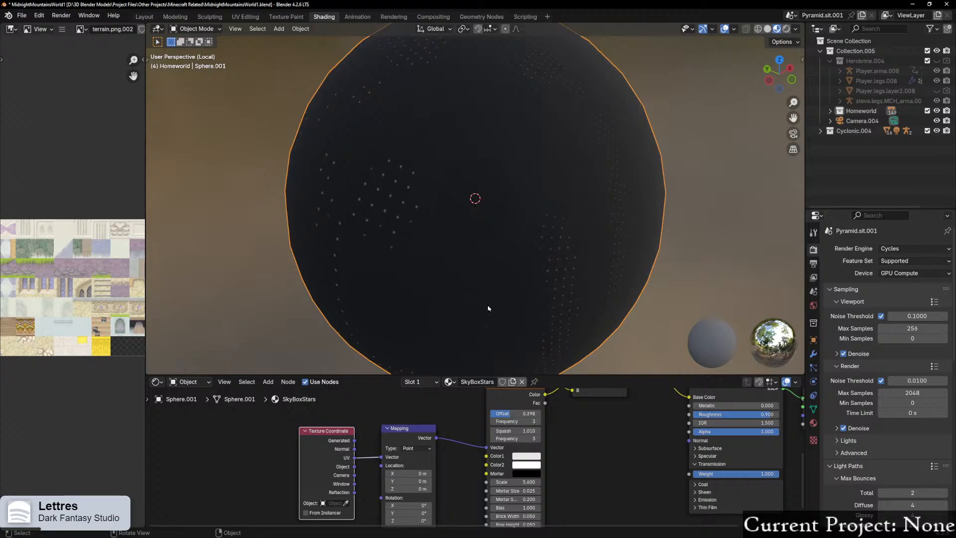
{"action": "middle_click_drag", "start_coordinate": [487, 307], "coordinate": [474, 298]}
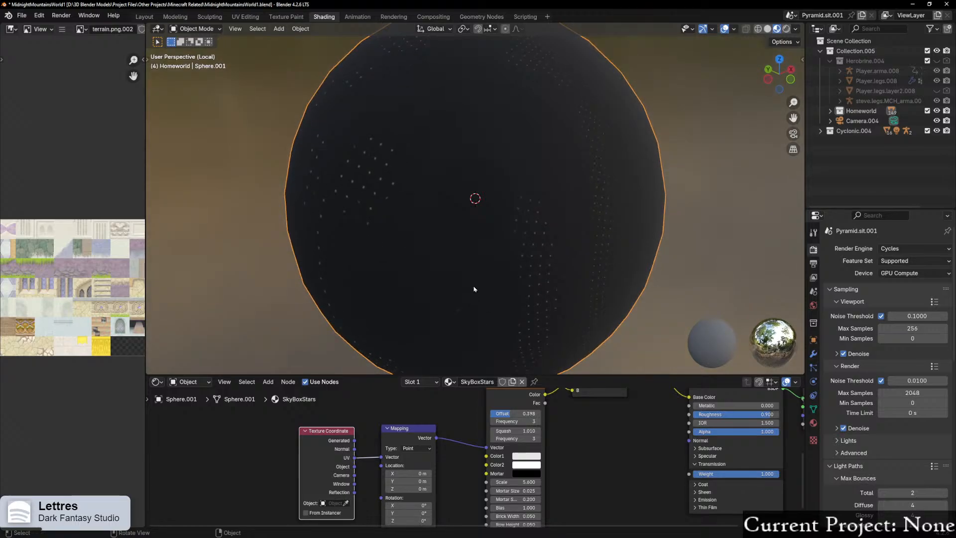
{"action": "scroll", "coordinate": [474, 289], "scroll_direction": "down", "scroll_amount": 3}
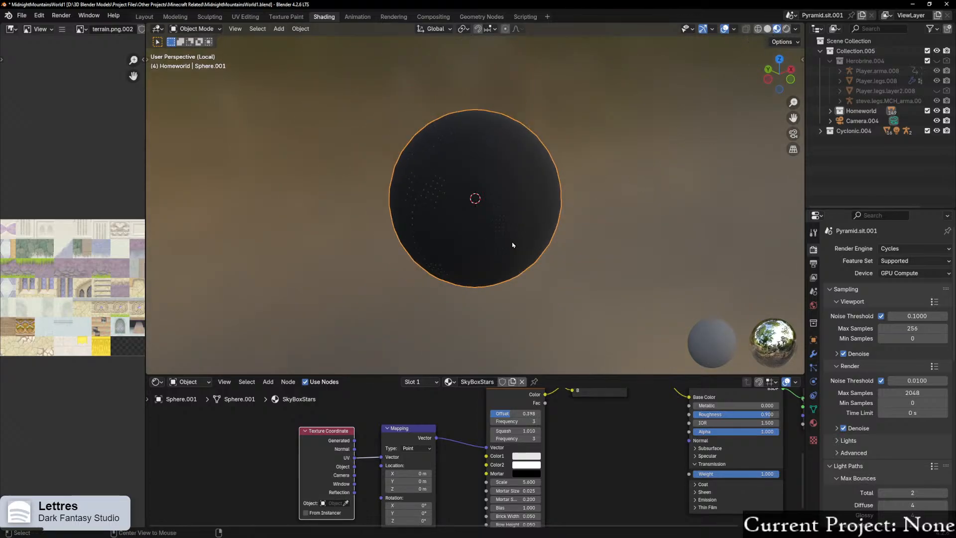
Step: Select the sphere's lower half through the mesh with X-ray in the left orthographic view, and delete its faces
{"action": "key", "text": "alt+z"}
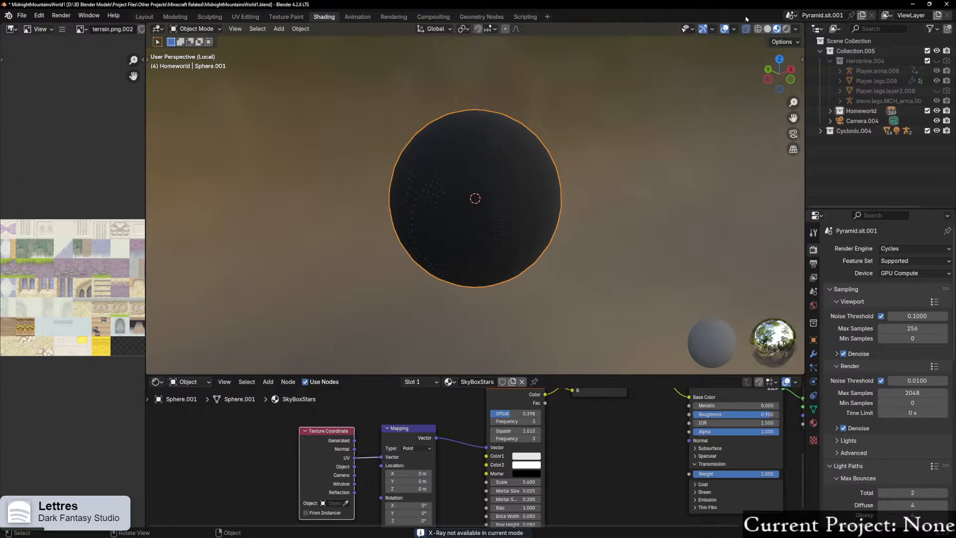
{"action": "left_click", "coordinate": [767, 30]}
{"action": "left_click", "coordinate": [768, 80]}
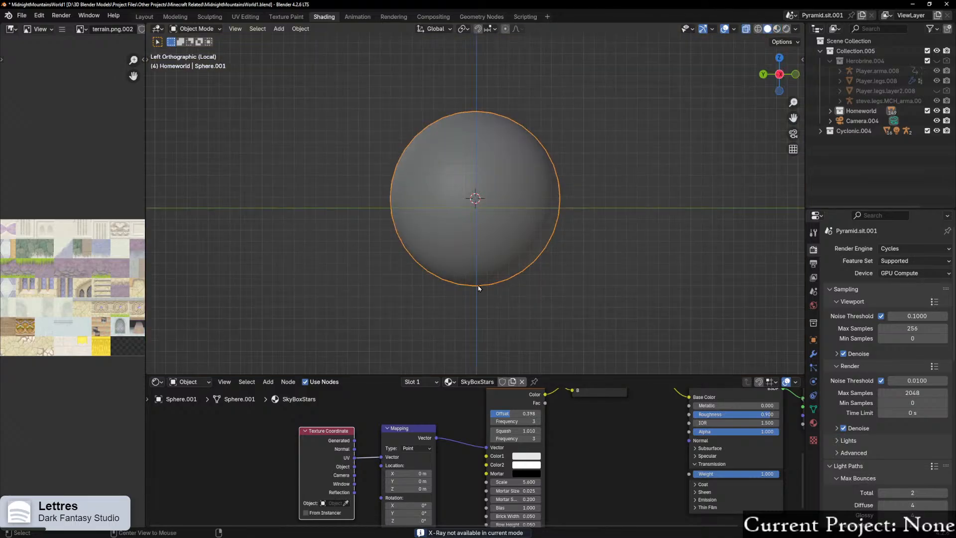
{"action": "key", "text": "ctrl+Tab"}
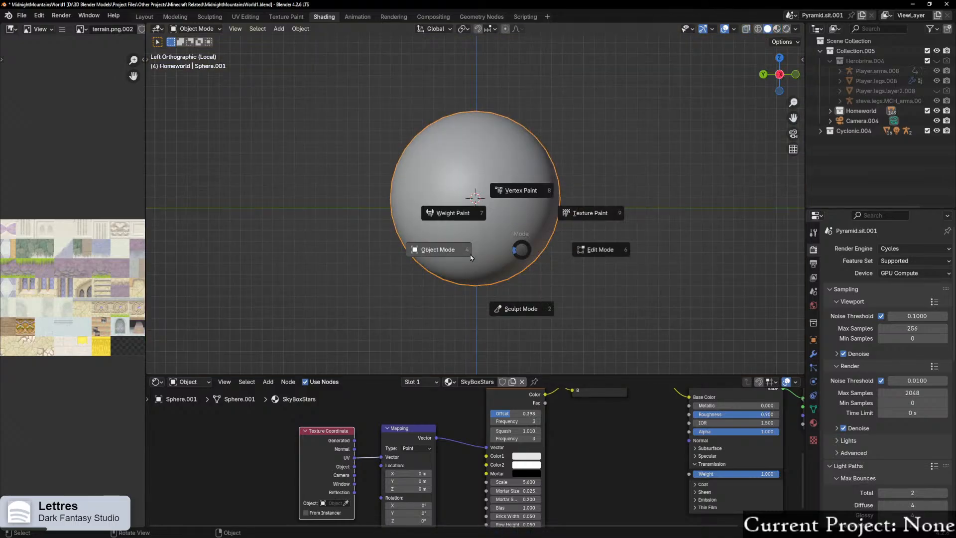
{"action": "left_click", "coordinate": [595, 249]}
{"action": "left_click_drag", "start_coordinate": [373, 209], "coordinate": [599, 325]}
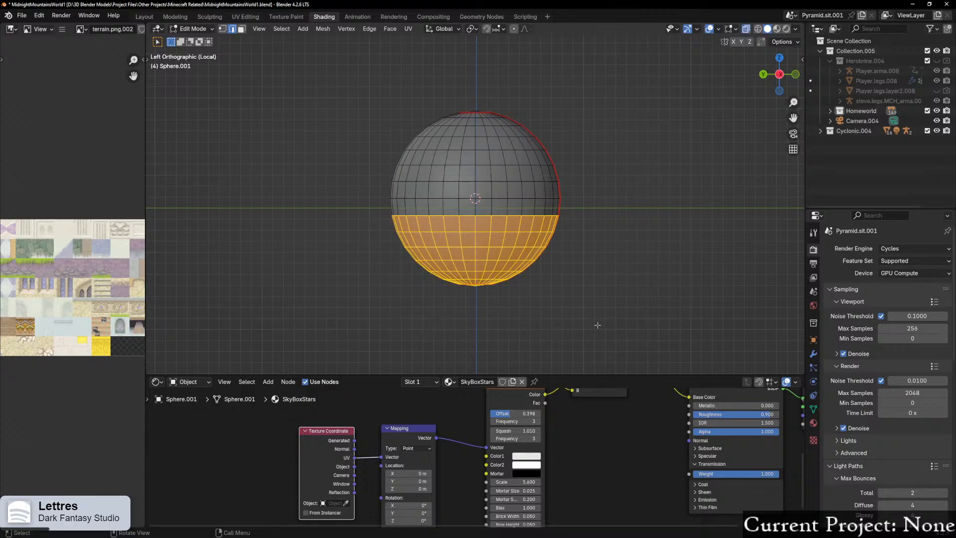
{"action": "key", "text": "x"}
{"action": "left_click", "coordinate": [563, 336]}
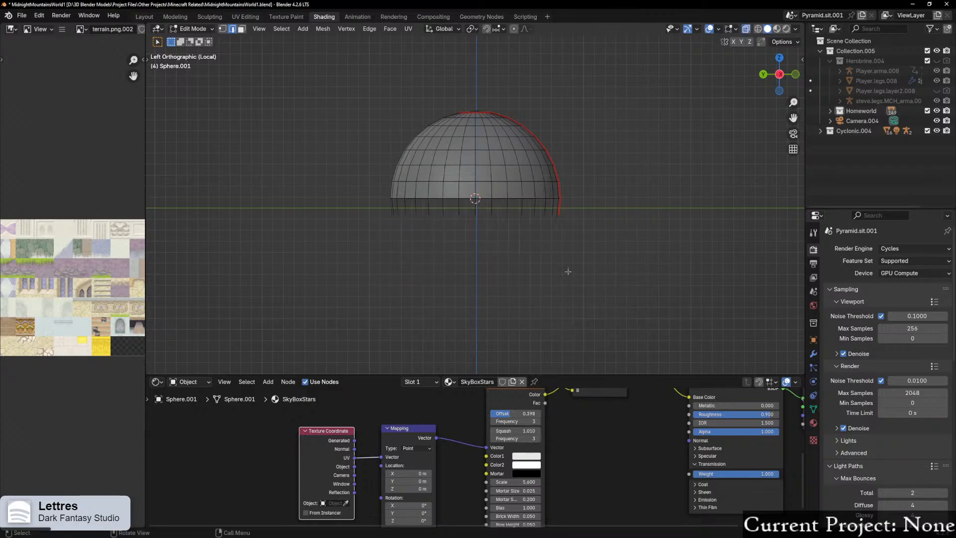
{"action": "scroll", "coordinate": [559, 218], "scroll_direction": "up", "scroll_amount": 3}
{"action": "key", "text": "ctrl+z"}
{"action": "key", "text": "x"}
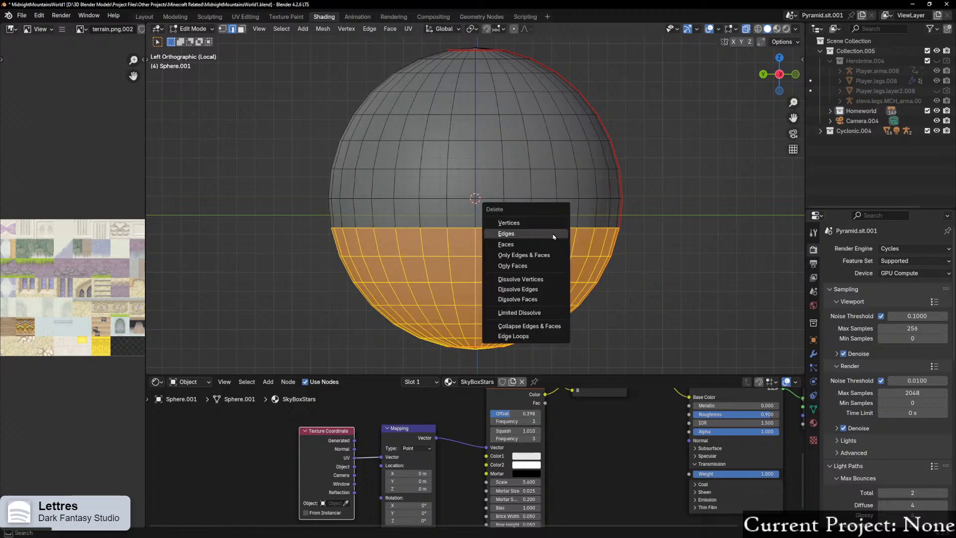
{"action": "left_click", "coordinate": [527, 248]}
Step: Clear the seams from the dome's vertical edge loop and the edge ring around its pole
{"action": "middle_click_drag", "start_coordinate": [553, 238], "coordinate": [474, 167]}
{"action": "left_click", "coordinate": [473, 168], "text": "alt"}
{"action": "left_click", "coordinate": [485, 74], "text": "alt+shift"}
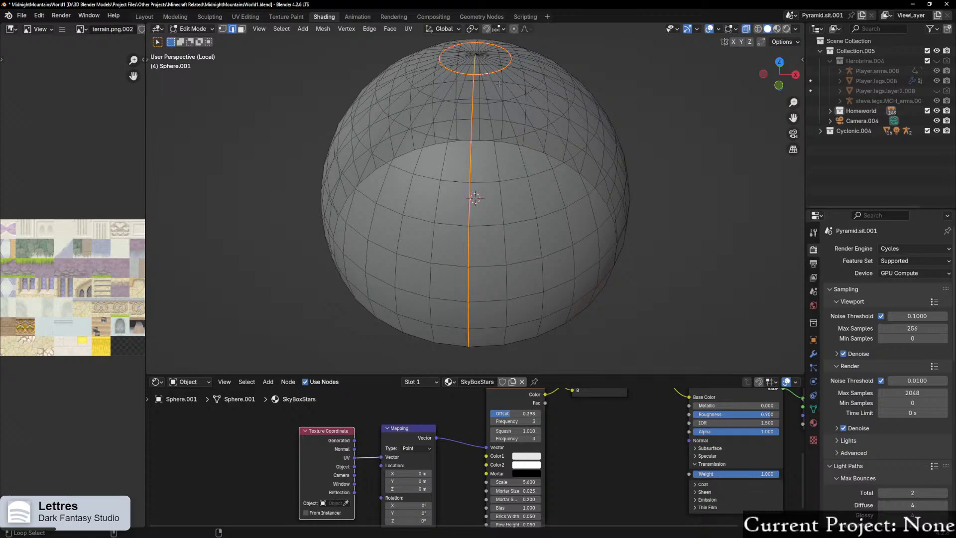
{"action": "key", "text": "ctrl+e"}
{"action": "key", "text": "Escape"}
{"action": "key", "text": "u"}
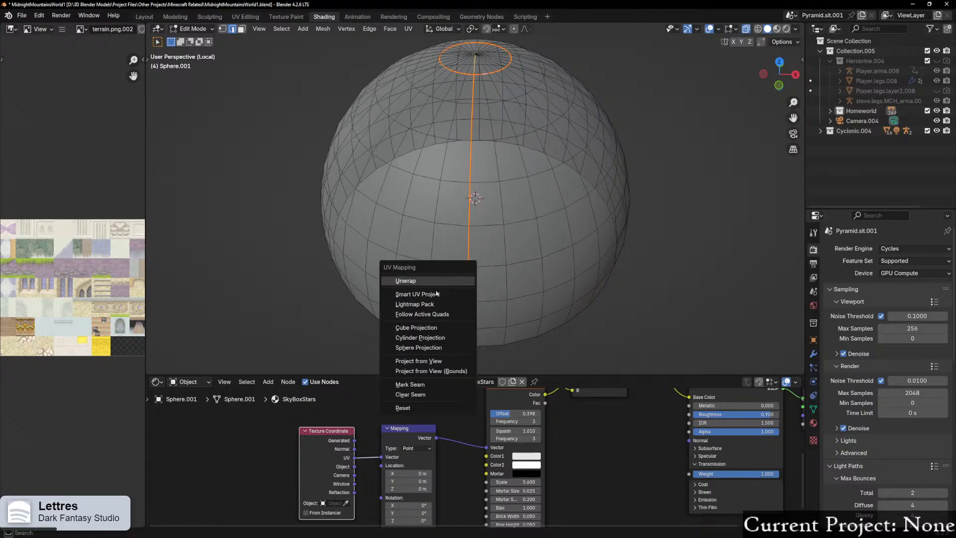
{"action": "left_click", "coordinate": [416, 397]}
Step: Unwrap the entire dome mesh with the Angle Based method, and inspect its stars in Object Mode with material preview
{"action": "key", "text": "a"}
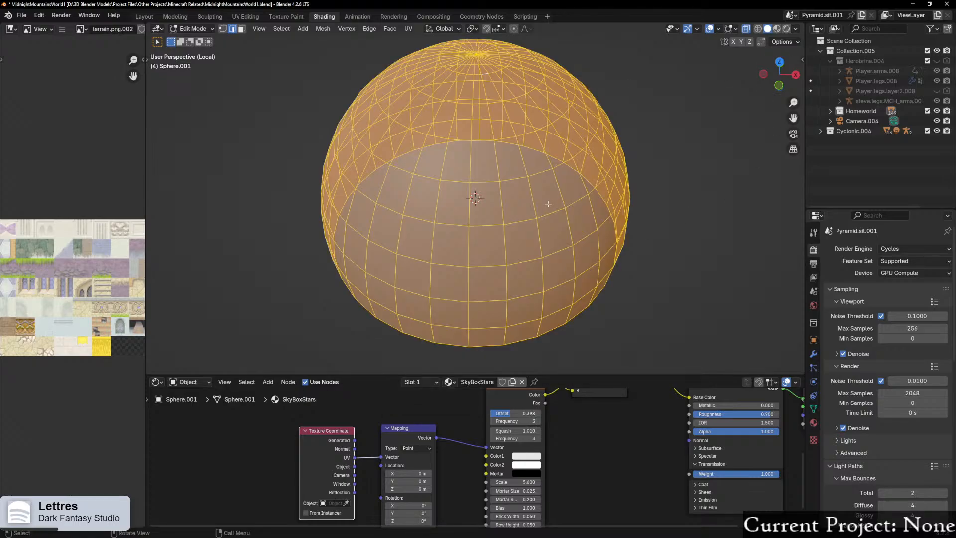
{"action": "key", "text": "u"}
{"action": "left_click", "coordinate": [512, 93]}
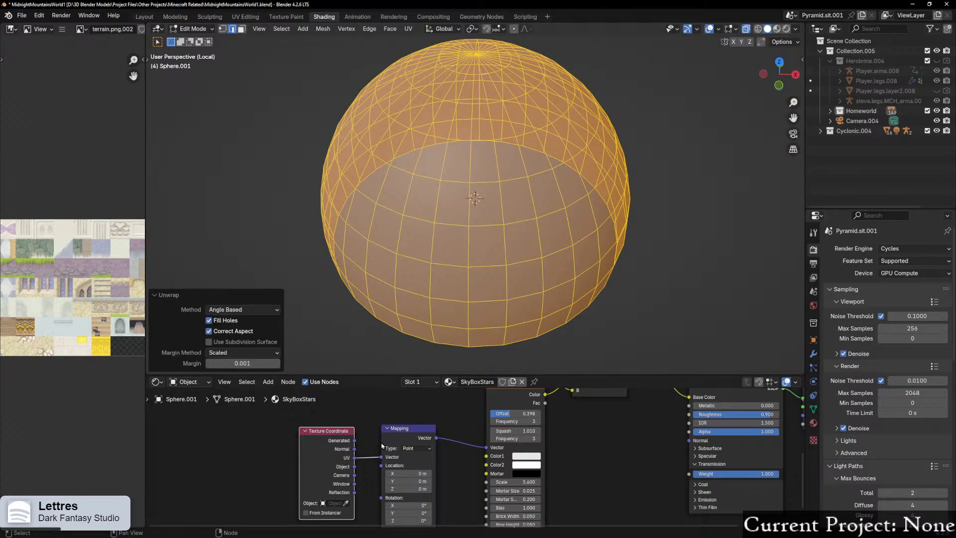
{"action": "left_click", "coordinate": [777, 29]}
{"action": "key", "text": "ctrl+Tab"}
{"action": "left_click", "coordinate": [518, 196]}
{"action": "middle_click_drag", "start_coordinate": [469, 272], "coordinate": [662, 235]}
{"action": "scroll", "coordinate": [535, 216], "scroll_direction": "up", "scroll_amount": 10}
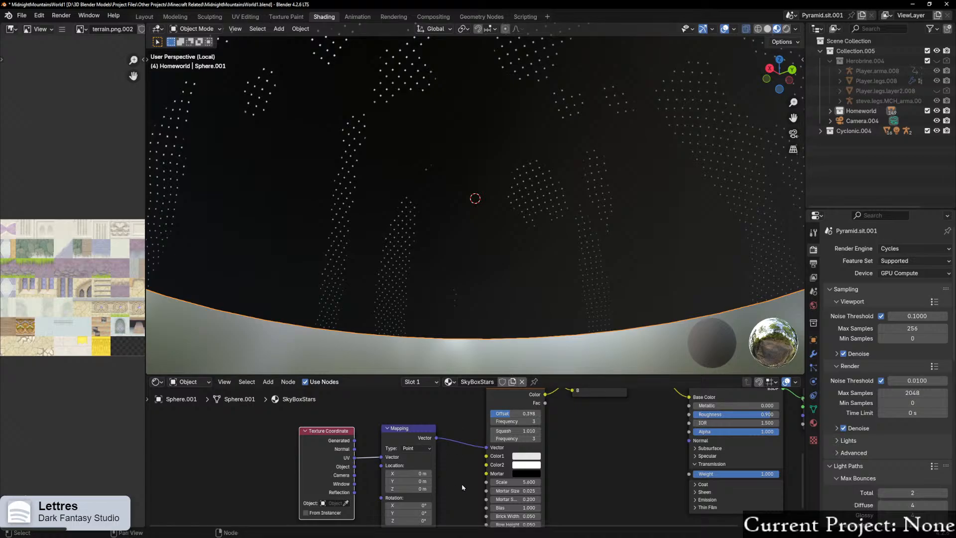
Step: Lower the Brick Texture's Scale to 1.160 and view the stars inside the dome
{"action": "mouse_move", "coordinate": [516, 482]}
{"action": "left_mouse_down"}
{"action": "mouse_move", "coordinate": [524, 483]}
{"action": "mouse_move", "coordinate": [499, 482]}
{"action": "left_mouse_up"}
{"action": "middle_click_drag", "start_coordinate": [533, 187], "coordinate": [441, 237]}
{"action": "scroll", "coordinate": [455, 294], "scroll_direction": "down", "scroll_amount": 2}
{"action": "middle_click_drag", "start_coordinate": [461, 313], "coordinate": [471, 294]}
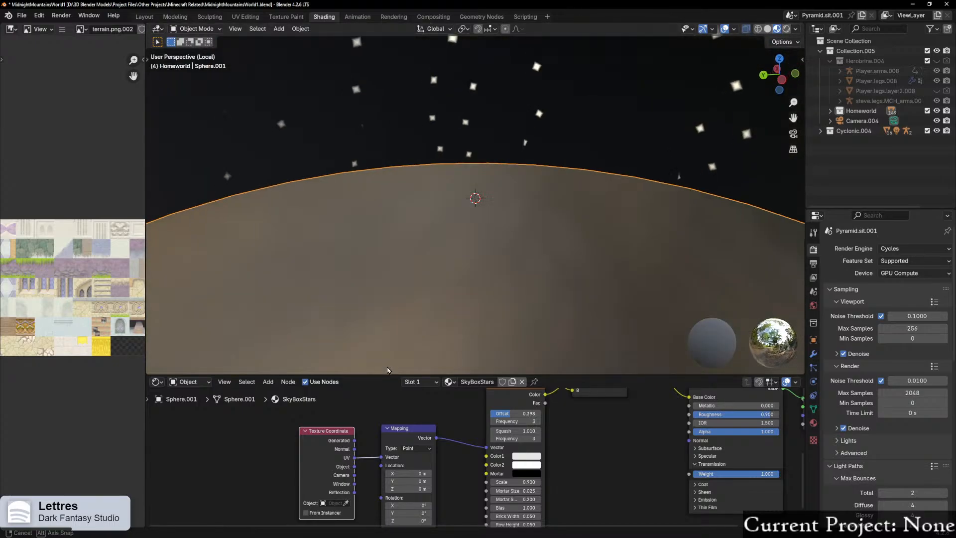
{"action": "scroll", "coordinate": [473, 291], "scroll_direction": "down", "scroll_amount": 3}
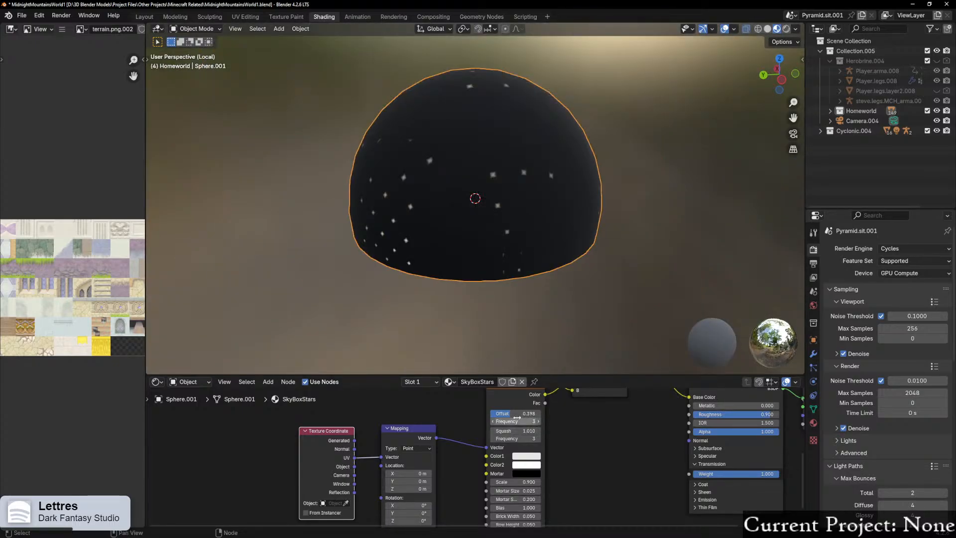
{"action": "mouse_move", "coordinate": [516, 482]}
{"action": "left_mouse_down", "text": "shift"}
{"action": "mouse_move", "coordinate": [497, 482]}
{"action": "mouse_move", "coordinate": [528, 482]}
{"action": "left_mouse_up", "text": "shift"}
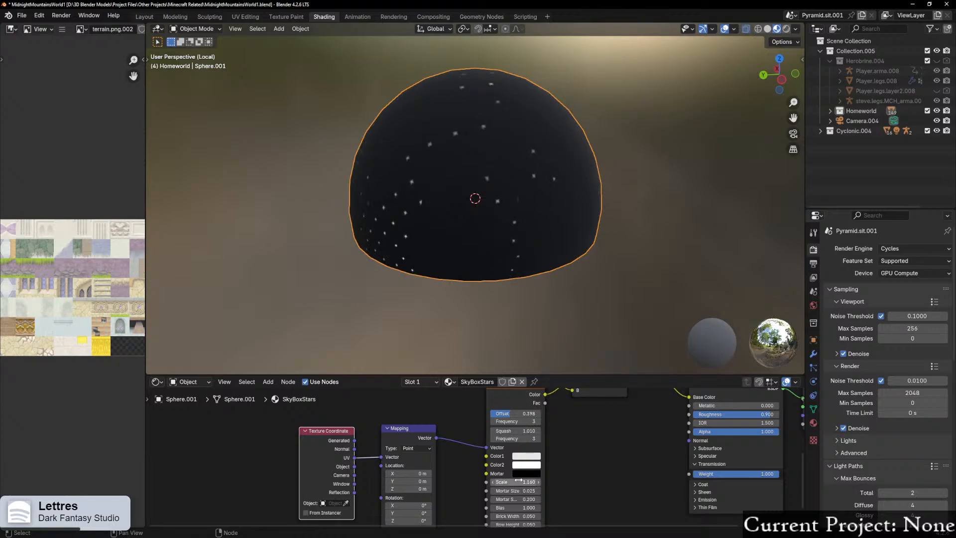
{"action": "scroll", "coordinate": [517, 322], "scroll_direction": "up", "scroll_amount": 6}
{"action": "middle_click_drag", "start_coordinate": [517, 322], "coordinate": [456, 348]}
Step: Connect the Texture Coordinate's UV output to the Voronoi Texture's Vector input
{"action": "middle_click_drag", "start_coordinate": [391, 419], "coordinate": [377, 488]}
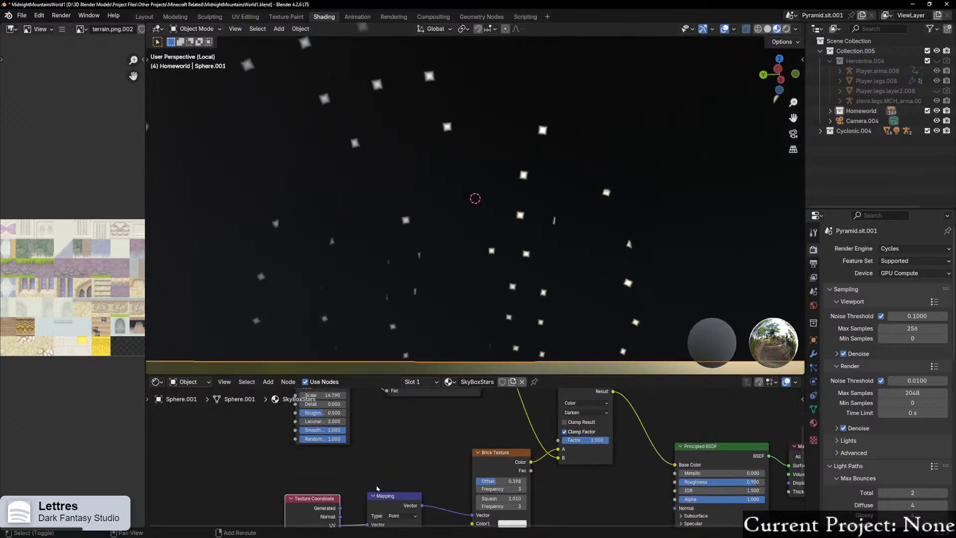
{"action": "scroll", "coordinate": [428, 456], "scroll_direction": "down", "scroll_amount": 4}
{"action": "middle_click_drag", "start_coordinate": [429, 442], "coordinate": [442, 468]}
{"action": "left_click_drag", "start_coordinate": [376, 513], "coordinate": [390, 430]}
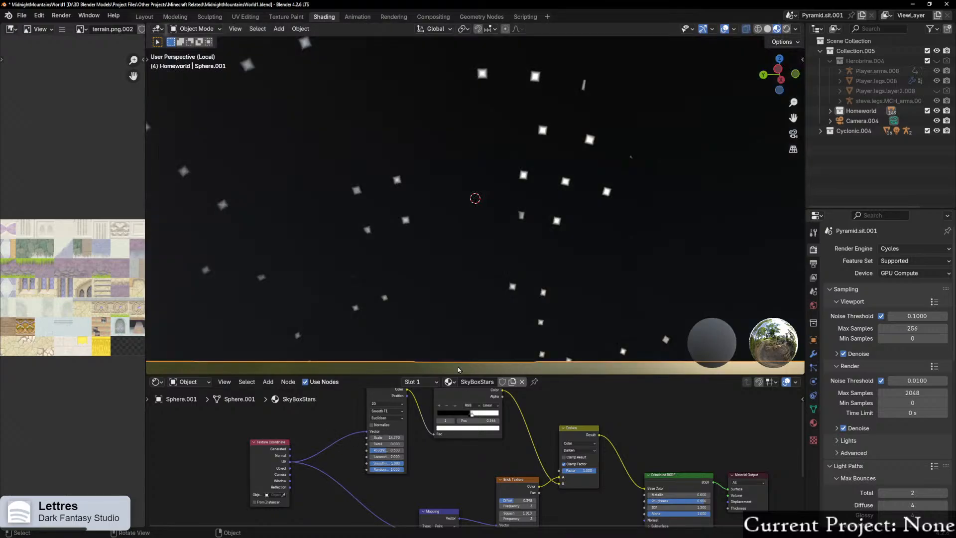
{"action": "scroll", "coordinate": [480, 456], "scroll_direction": "up", "scroll_amount": 3}
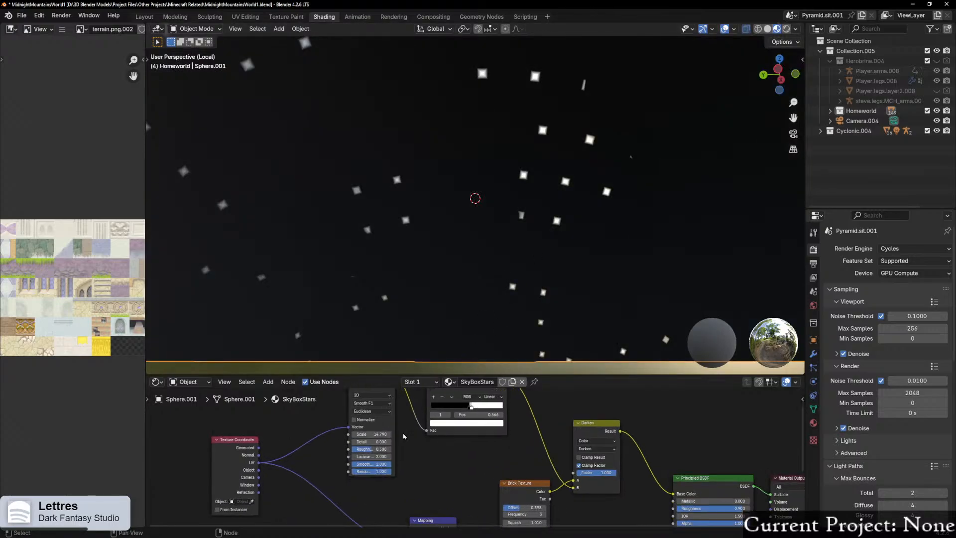
Step: Try different Voronoi Texture Scale values, ending at 22.250, and view the star distribution from outside the dome
{"action": "left_click_drag", "start_coordinate": [345, 428], "coordinate": [228, 428]}
{"action": "scroll", "coordinate": [534, 173], "scroll_direction": "down", "scroll_amount": 9}
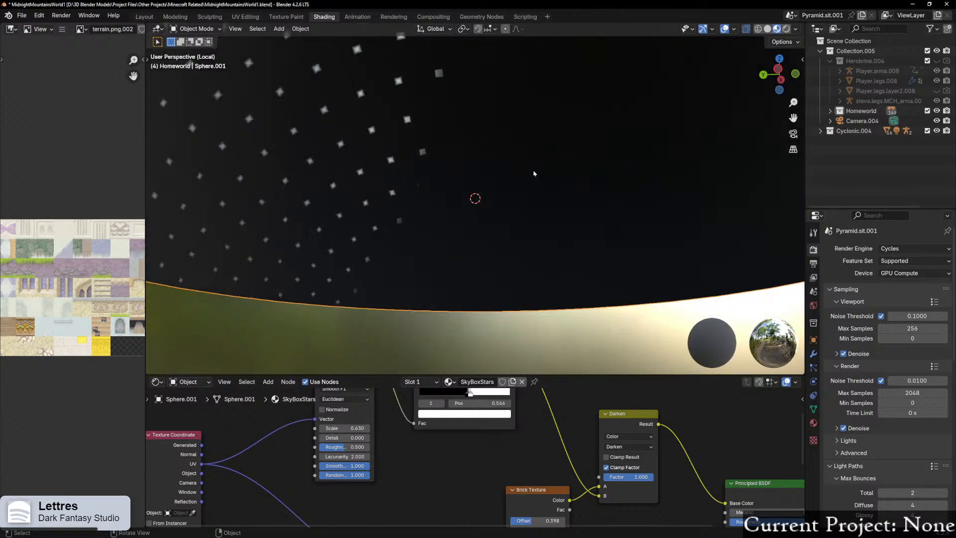
{"action": "middle_click_drag", "start_coordinate": [544, 160], "coordinate": [652, 257]}
{"action": "scroll", "coordinate": [545, 291], "scroll_direction": "up", "scroll_amount": 2}
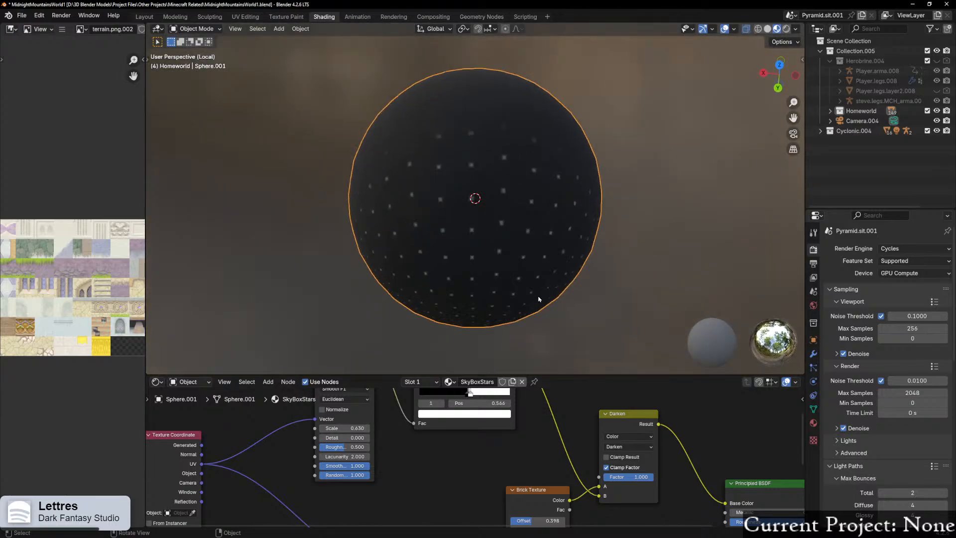
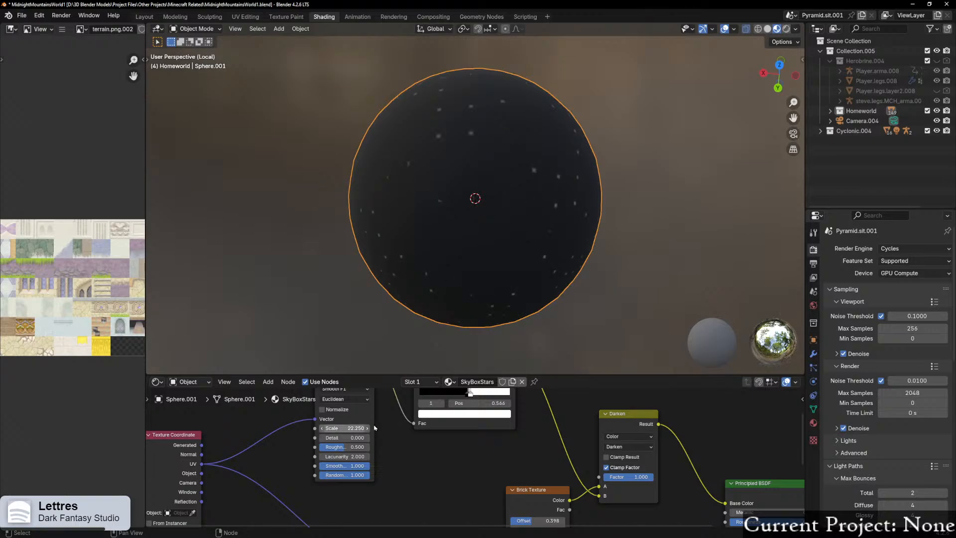
Step: Preview the Voronoi Texture's output by itself on the dome
{"action": "key", "text": "Home"}
{"action": "middle_click_drag", "start_coordinate": [407, 416], "coordinate": [409, 433], "text": "shift"}
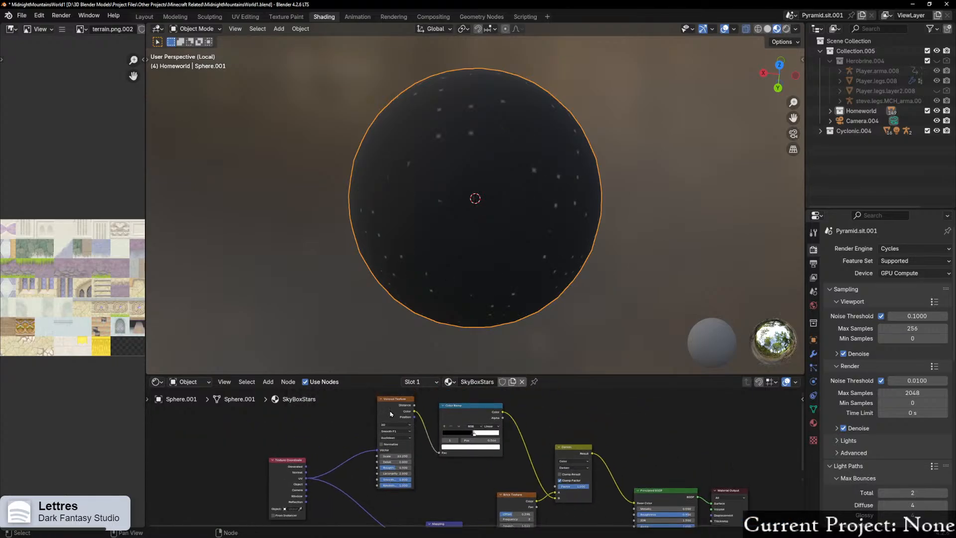
{"action": "left_click", "coordinate": [387, 418], "text": "ctrl+shift"}
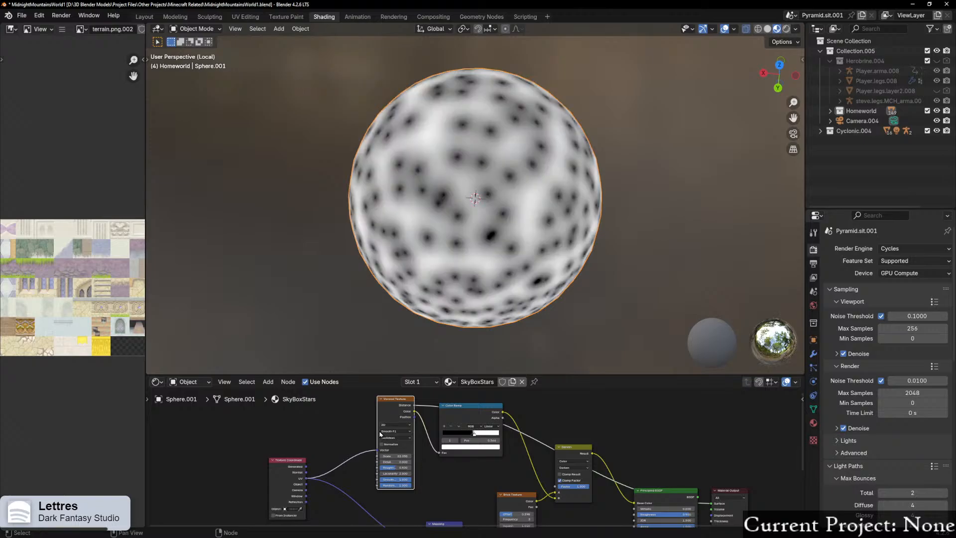
Step: Move the Color Ramp's white stop to the end and its black stop to position 0.926
{"action": "scroll", "coordinate": [474, 456], "scroll_direction": "up", "scroll_amount": 2}
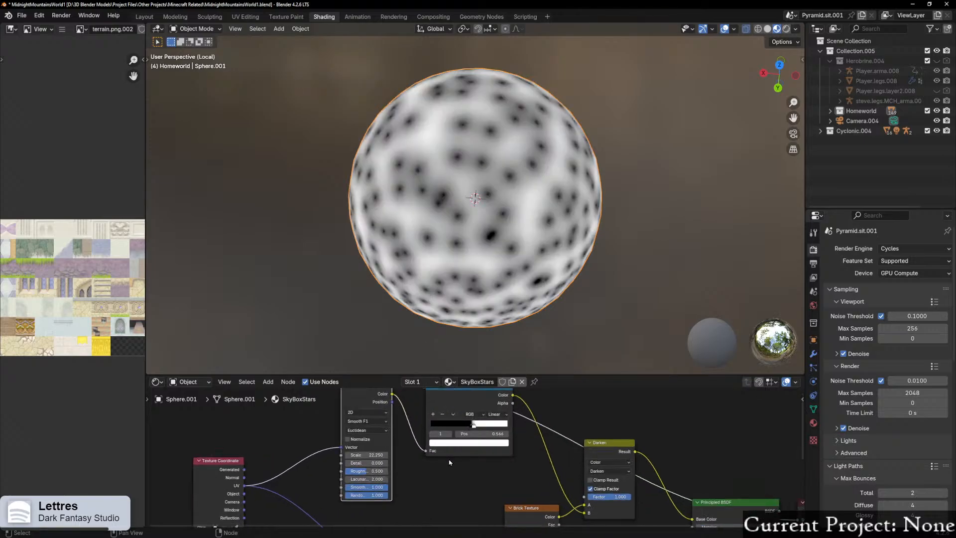
{"action": "left_click", "coordinate": [469, 420]}
{"action": "left_click_drag", "start_coordinate": [448, 423], "coordinate": [524, 418]}
{"action": "left_click_drag", "start_coordinate": [458, 425], "coordinate": [481, 421]}
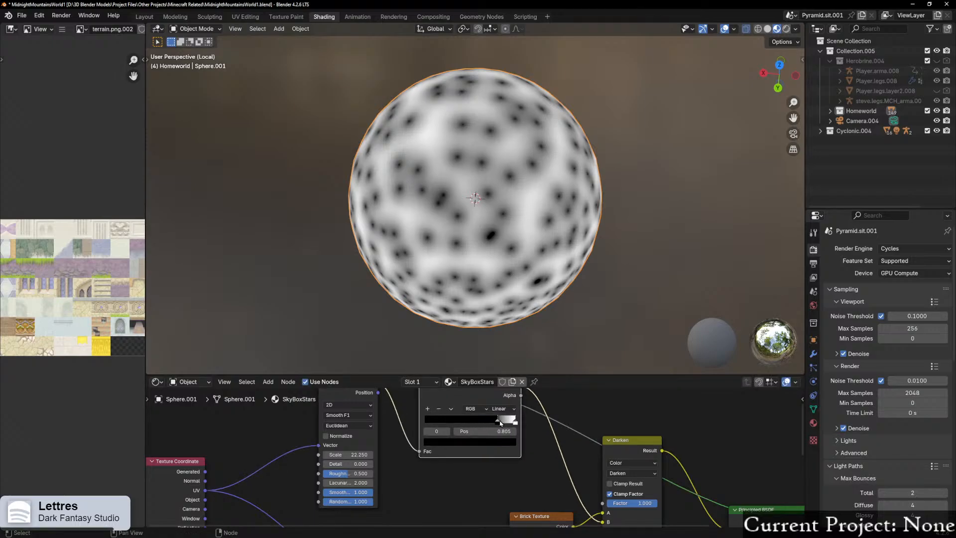
{"action": "scroll", "coordinate": [399, 438], "scroll_direction": "up", "scroll_amount": 2}
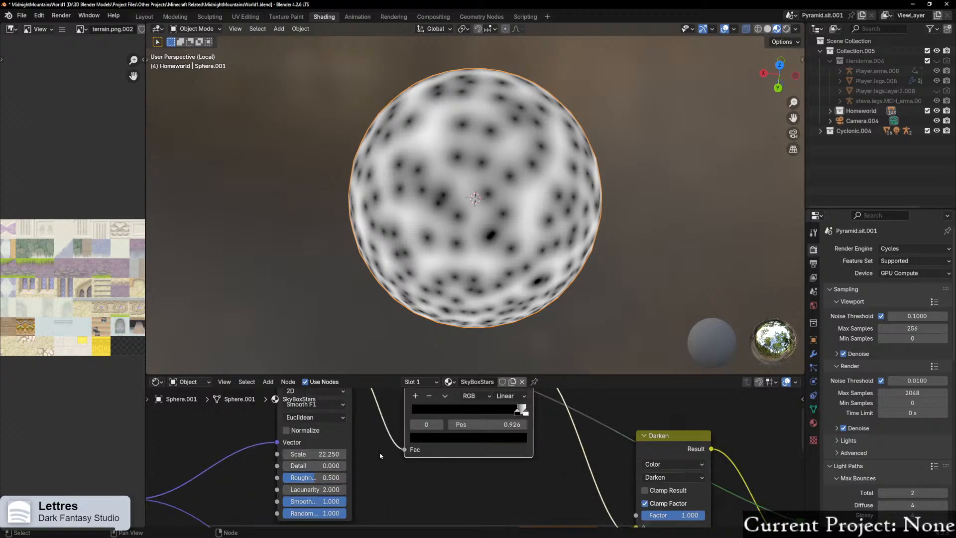
Step: Set the Voronoi Texture's Scale to 48.650 and Detail to 14, and view the full star material inside the dome
{"action": "left_click", "coordinate": [275, 429]}
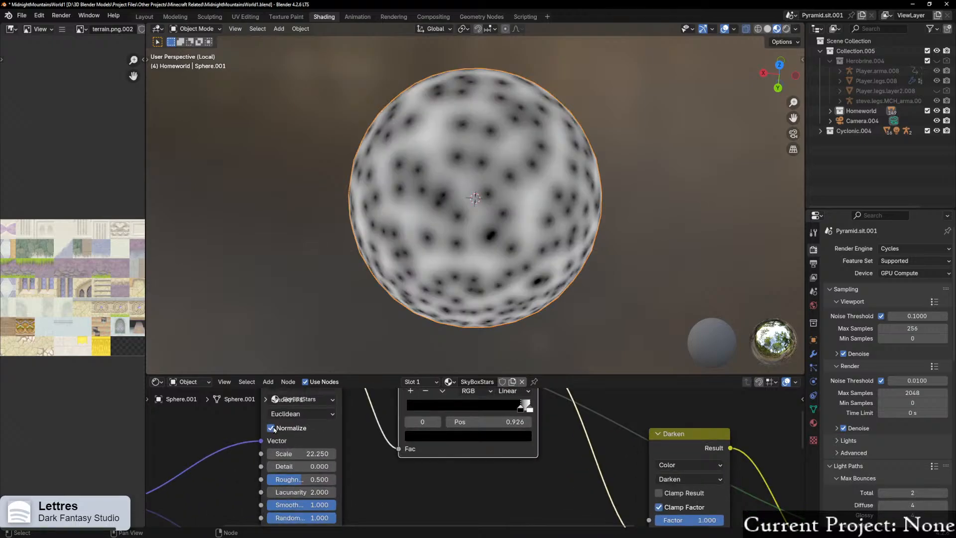
{"action": "left_click", "coordinate": [275, 428]}
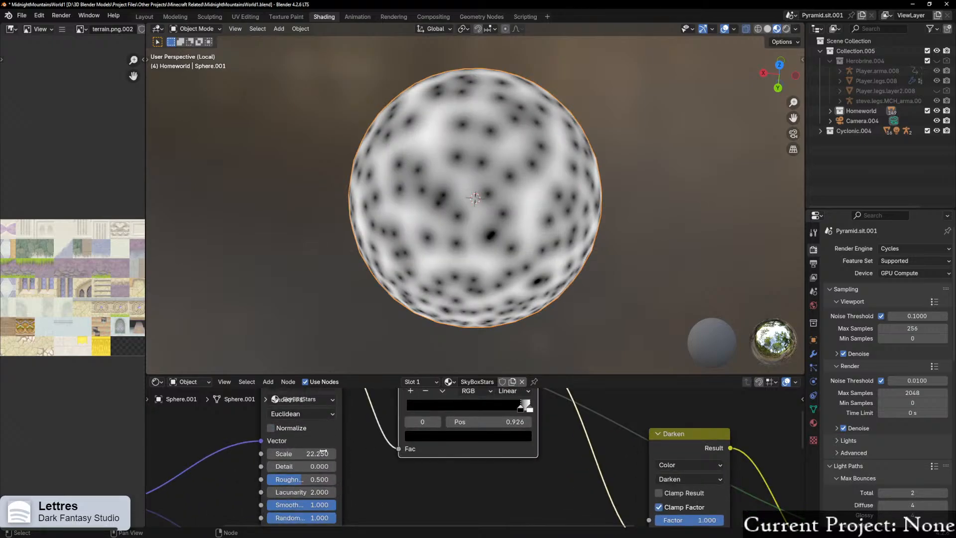
{"action": "left_click_drag", "start_coordinate": [302, 453], "coordinate": [323, 467]}
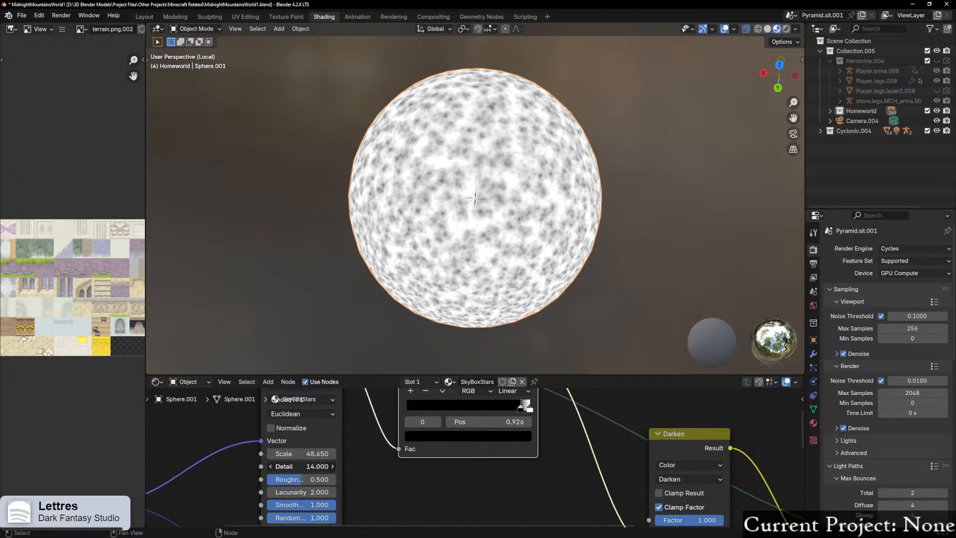
{"action": "scroll", "coordinate": [480, 458], "scroll_direction": "down", "scroll_amount": 4}
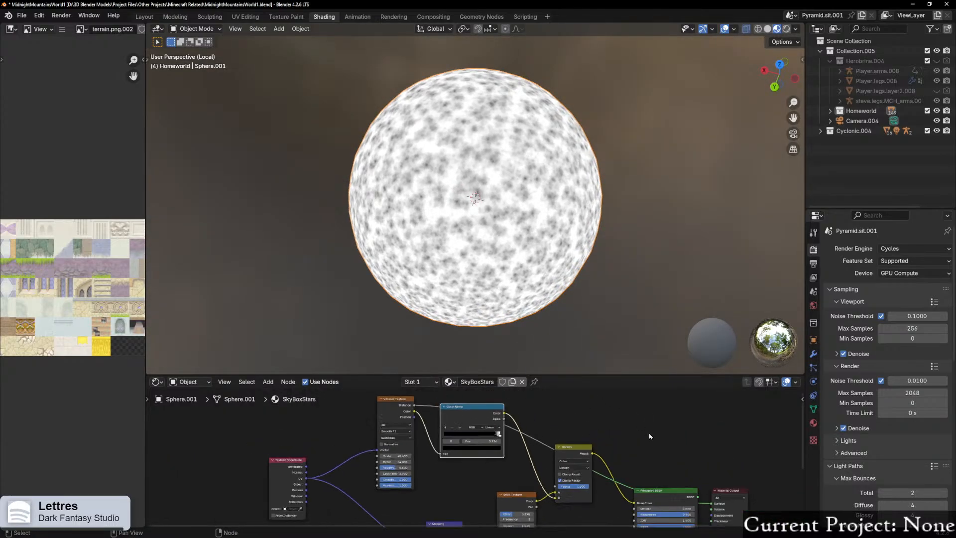
{"action": "scroll", "coordinate": [505, 293], "scroll_direction": "up", "scroll_amount": 5}
{"action": "middle_click_drag", "start_coordinate": [506, 290], "coordinate": [409, 331]}
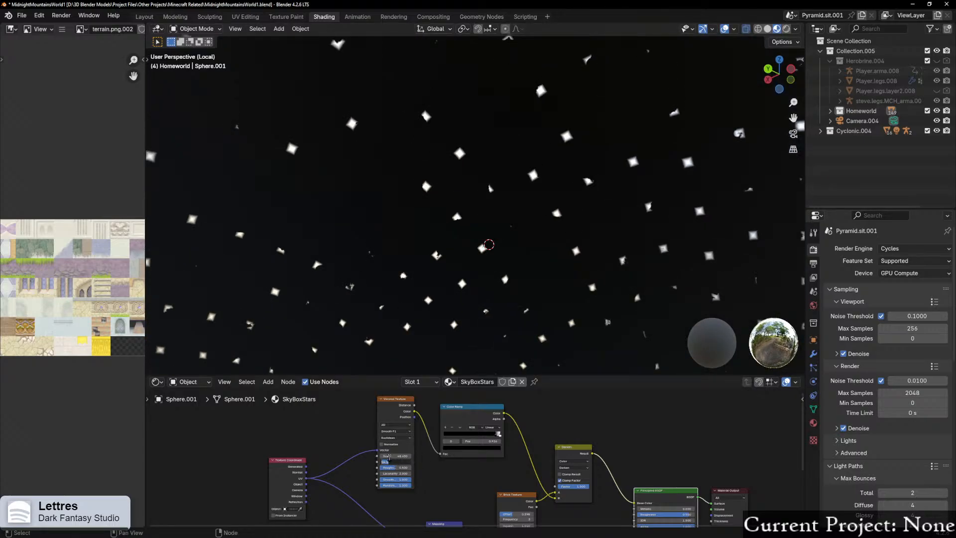
Step: Set the Voronoi Texture's Detail to 0 and view the stars inside the dome
{"action": "type", "text": "0"}
{"action": "key", "text": "Return"}
{"action": "scroll", "coordinate": [636, 166], "scroll_direction": "down", "scroll_amount": 10}
{"action": "middle_click_drag", "start_coordinate": [602, 170], "coordinate": [569, 213]}
{"action": "scroll", "coordinate": [600, 231], "scroll_direction": "up", "scroll_amount": 8}
Step: Preview the Voronoi Texture alone on the dome and set its Scale to 20.950
{"action": "left_click", "coordinate": [396, 415], "text": "ctrl+shift"}
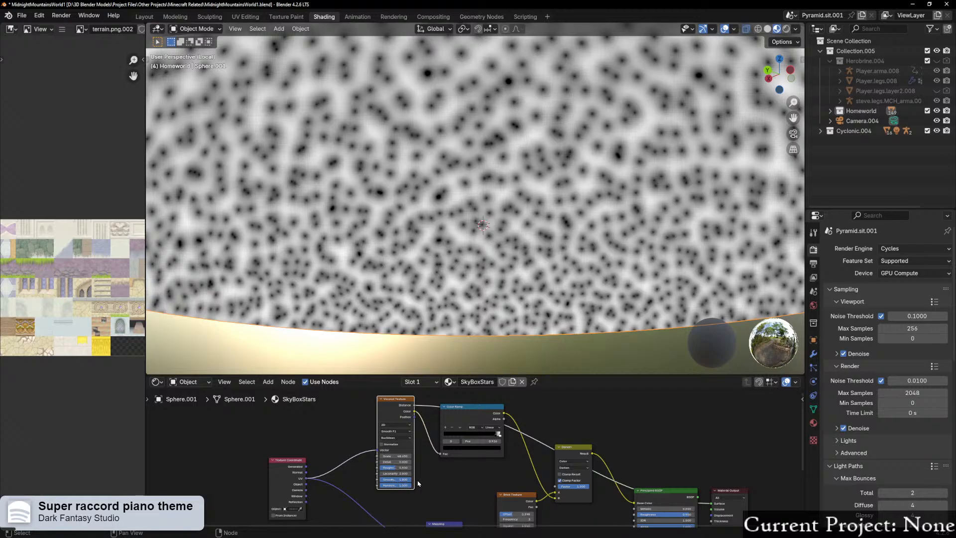
{"action": "scroll", "coordinate": [418, 483], "scroll_direction": "up", "scroll_amount": 2}
{"action": "left_click_drag", "start_coordinate": [348, 463], "coordinate": [326, 455]}
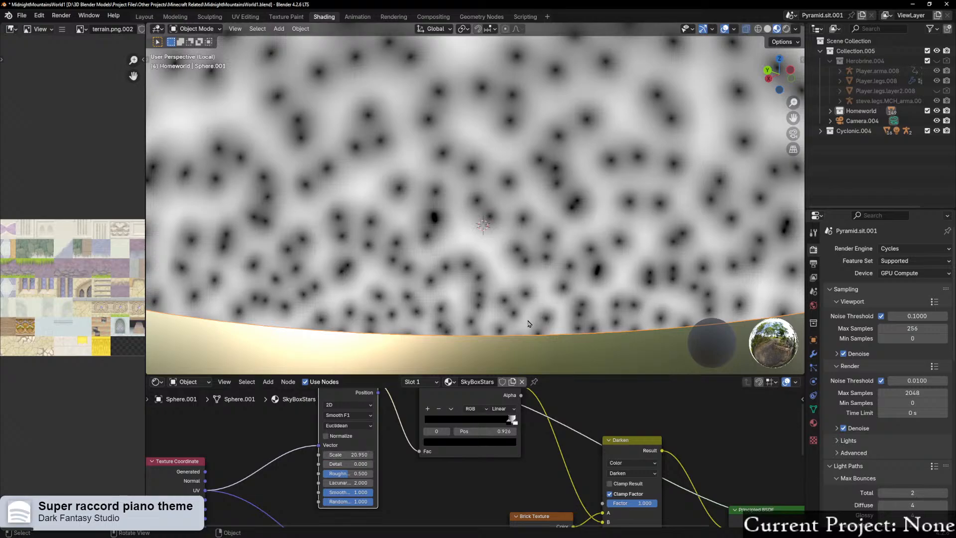
{"action": "scroll", "coordinate": [606, 329], "scroll_direction": "down", "scroll_amount": 5}
{"action": "scroll", "coordinate": [633, 397], "scroll_direction": "down", "scroll_amount": 3}
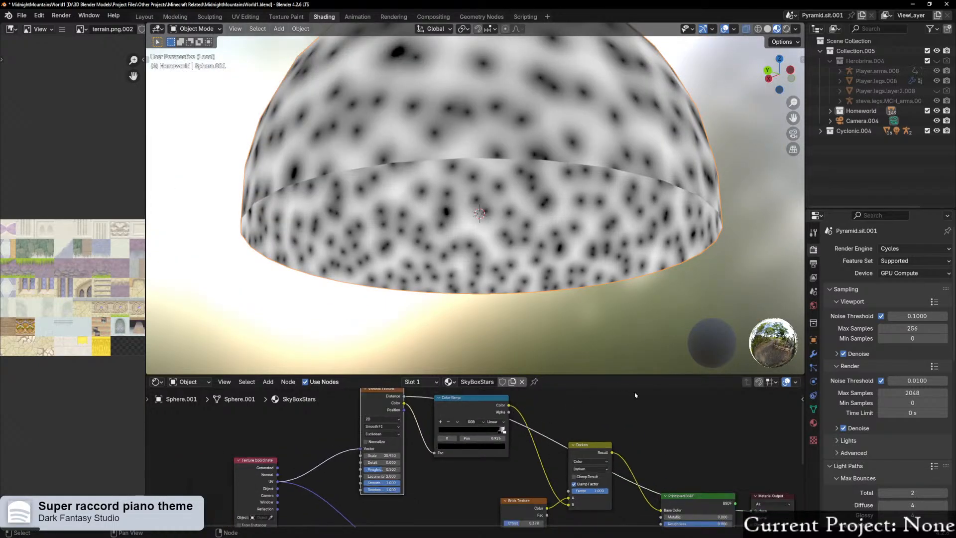
Step: Preview the Principled BSDF again so that the full star material is applied to the dome
{"action": "middle_click_drag", "start_coordinate": [666, 414], "coordinate": [489, 358]}
{"action": "left_click", "coordinate": [503, 438], "text": "ctrl+shift"}
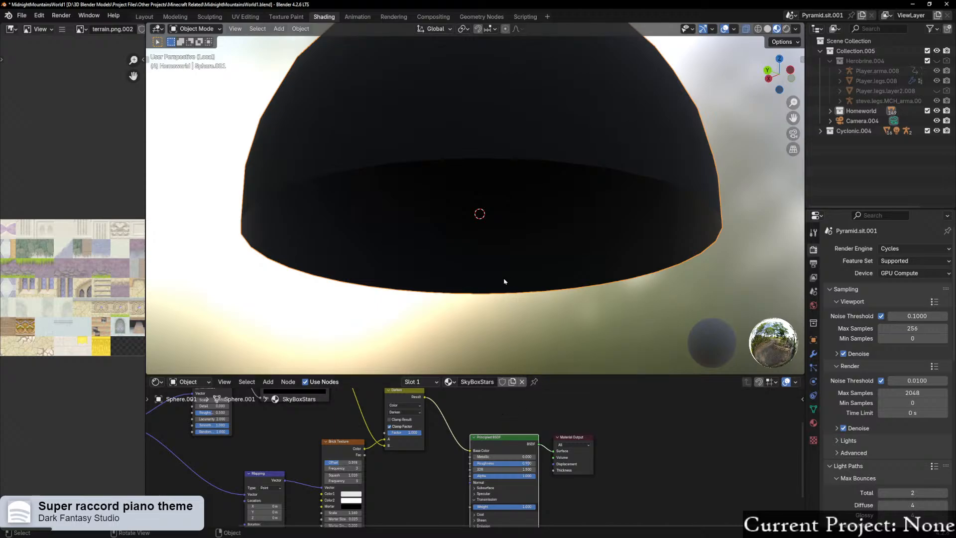
{"action": "scroll", "coordinate": [504, 280], "scroll_direction": "down", "scroll_amount": 4}
{"action": "middle_click_drag", "start_coordinate": [501, 278], "coordinate": [523, 345]}
{"action": "scroll", "coordinate": [506, 312], "scroll_direction": "up", "scroll_amount": 8}
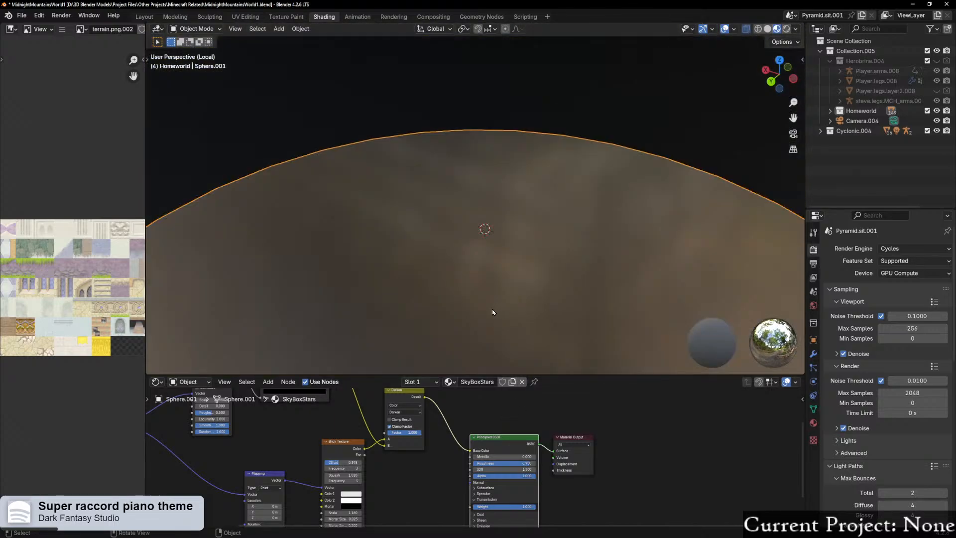
Step: Move the Color Ramp's black stop to position 0.741 and view the stars inside the dome
{"action": "middle_click_drag", "start_coordinate": [493, 312], "coordinate": [463, 232]}
{"action": "middle_click_drag", "start_coordinate": [346, 387], "coordinate": [398, 454]}
{"action": "mouse_move", "coordinate": [366, 448]}
{"action": "left_mouse_down"}
{"action": "mouse_move", "coordinate": [328, 456]}
{"action": "mouse_move", "coordinate": [355, 458]}
{"action": "left_mouse_up"}
{"action": "middle_click_drag", "start_coordinate": [497, 300], "coordinate": [491, 238]}
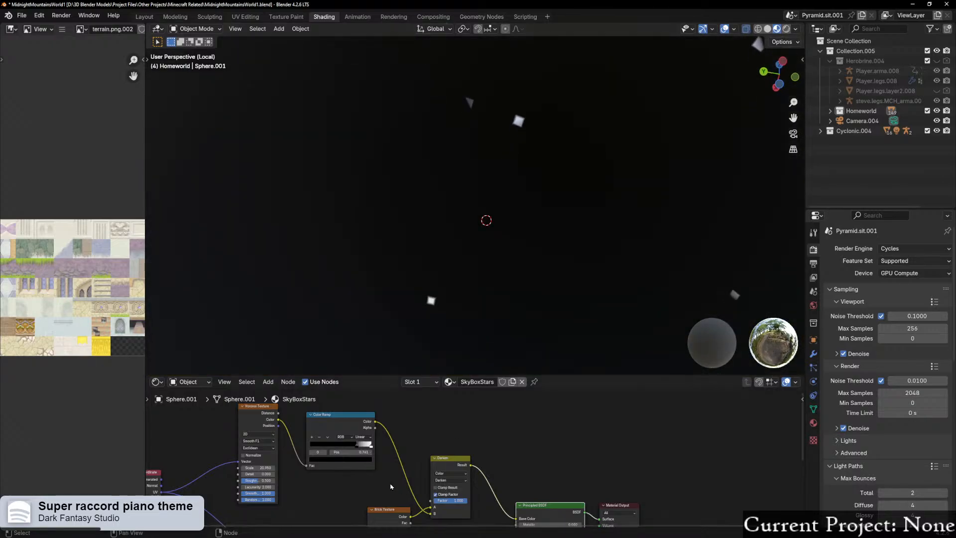
Step: Set the Brick Texture's Scale to 3.160 for smaller, more closely spaced stars
{"action": "scroll", "coordinate": [392, 488], "scroll_direction": "down", "scroll_amount": 4}
{"action": "middle_click_drag", "start_coordinate": [374, 492], "coordinate": [414, 413]}
{"action": "scroll", "coordinate": [416, 420], "scroll_direction": "up", "scroll_amount": 9}
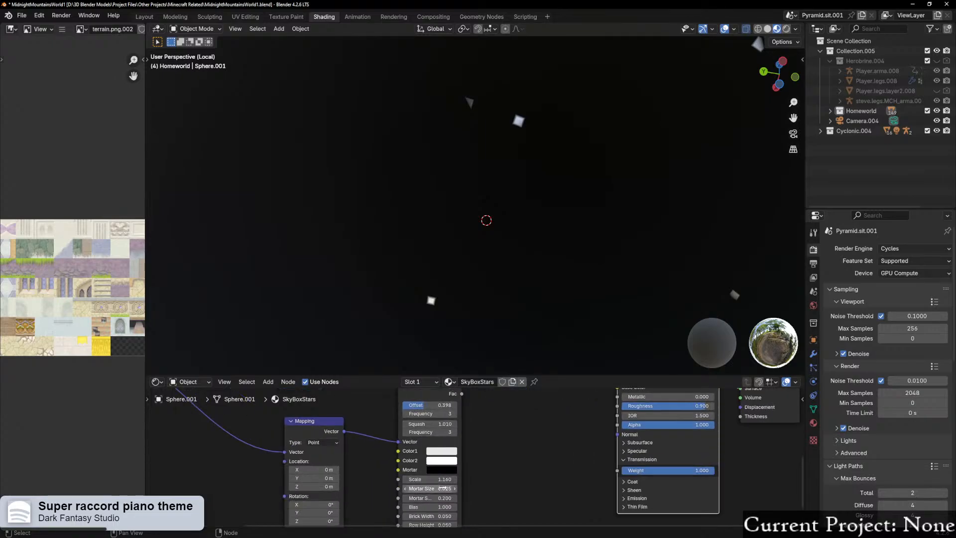
{"action": "left_click_drag", "start_coordinate": [443, 479], "coordinate": [537, 480]}
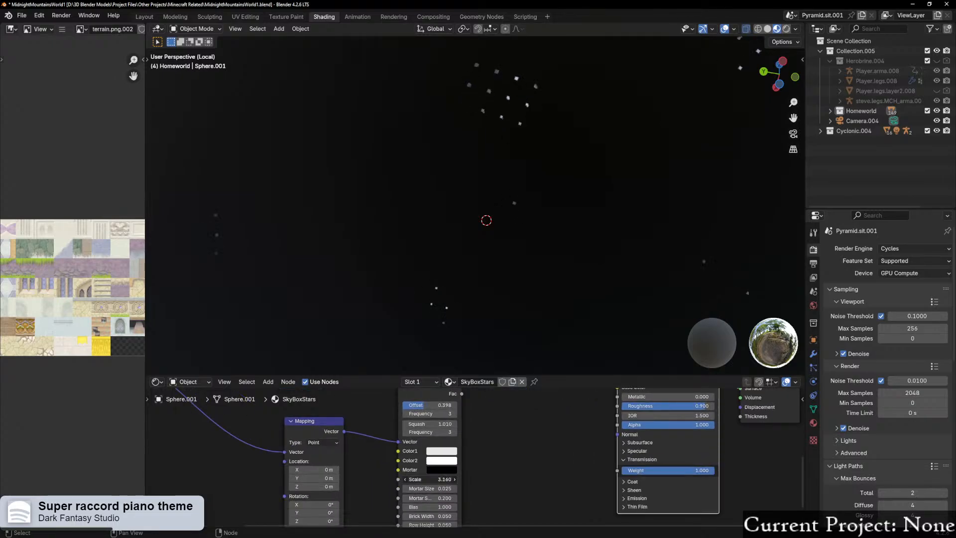
{"action": "left_click", "coordinate": [454, 479]}
Step: Move the Color Ramp's black stop to position 0.865
{"action": "middle_click_drag", "start_coordinate": [358, 462], "coordinate": [376, 537]}
{"action": "middle_click_drag", "start_coordinate": [431, 419], "coordinate": [432, 476]}
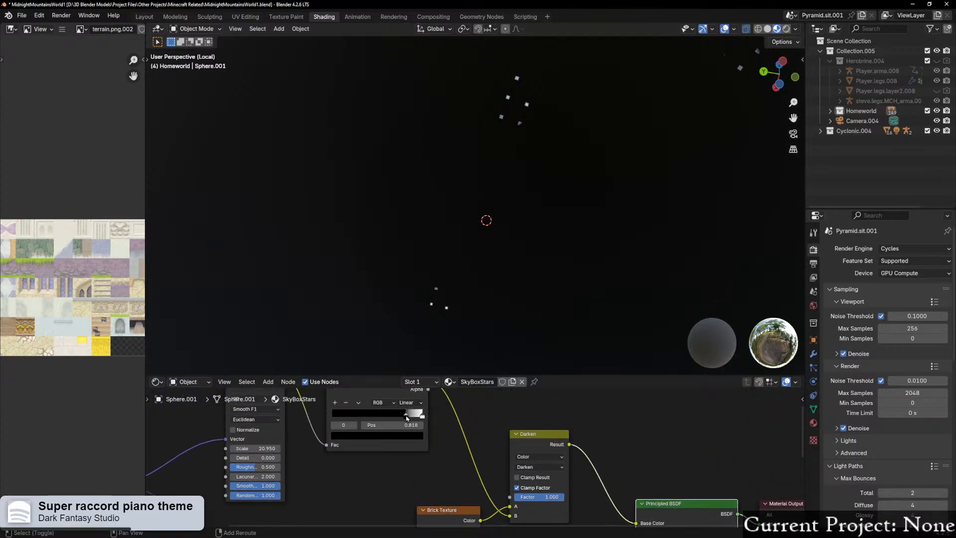
{"action": "left_click_drag", "start_coordinate": [411, 420], "coordinate": [411, 419], "text": "shift"}
Step: Set the Voronoi Texture's Scale to 40.150 and examine the star distribution across the whole dome
{"action": "left_click_drag", "start_coordinate": [264, 449], "coordinate": [251, 448]}
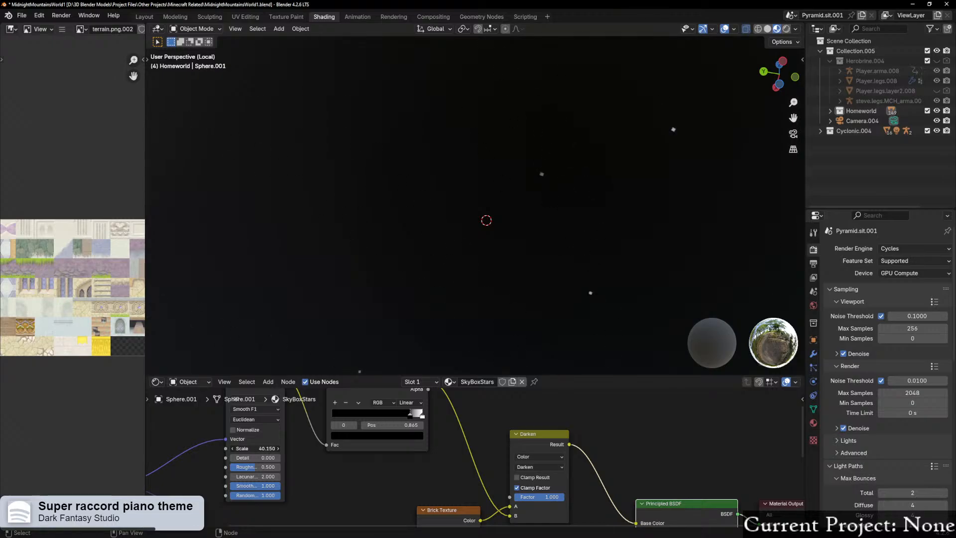
{"action": "scroll", "coordinate": [491, 274], "scroll_direction": "down", "scroll_amount": 8}
{"action": "middle_click_drag", "start_coordinate": [512, 259], "coordinate": [692, 369]}
{"action": "scroll", "coordinate": [586, 319], "scroll_direction": "up", "scroll_amount": 1}
{"action": "middle_click_drag", "start_coordinate": [587, 333], "coordinate": [682, 145]}
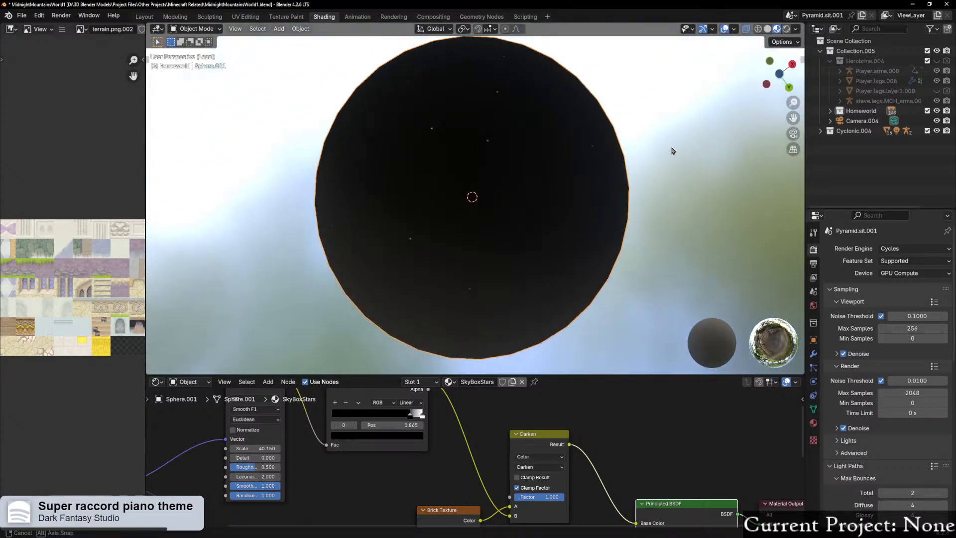
Step: Set the Voronoi Texture's Scale to 97.450 to make the dome's stars finer
{"action": "scroll", "coordinate": [546, 202], "scroll_direction": "up", "scroll_amount": 3}
{"action": "middle_click_drag", "start_coordinate": [546, 202], "coordinate": [450, 301]}
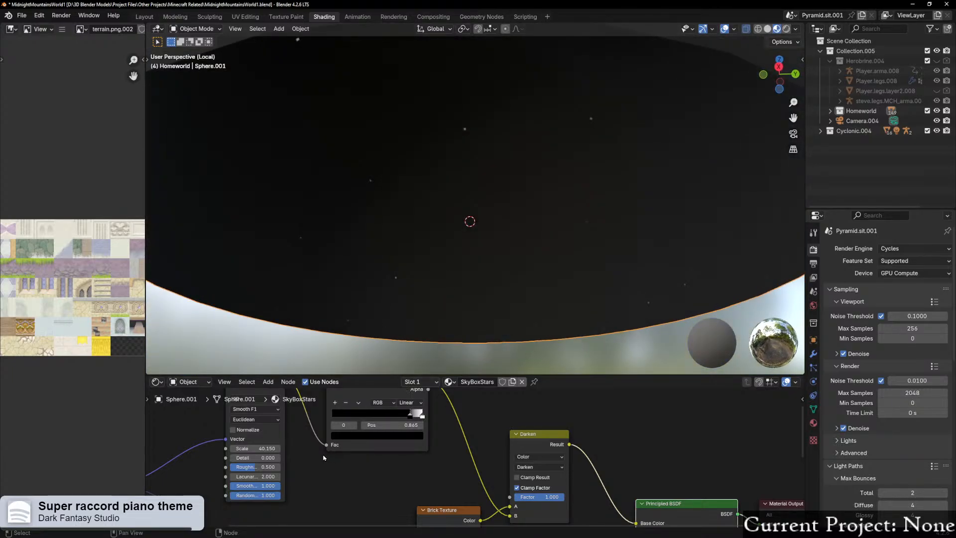
{"action": "scroll", "coordinate": [269, 449], "scroll_direction": "up", "scroll_amount": 3}
{"action": "left_click_drag", "start_coordinate": [285, 471], "coordinate": [301, 467]}
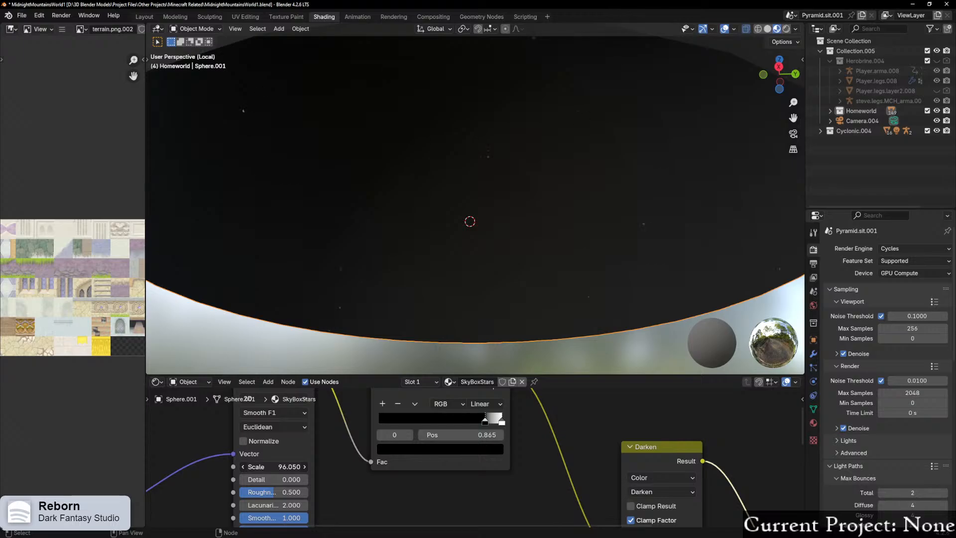
{"action": "left_click_drag", "start_coordinate": [273, 466], "coordinate": [270, 467]}
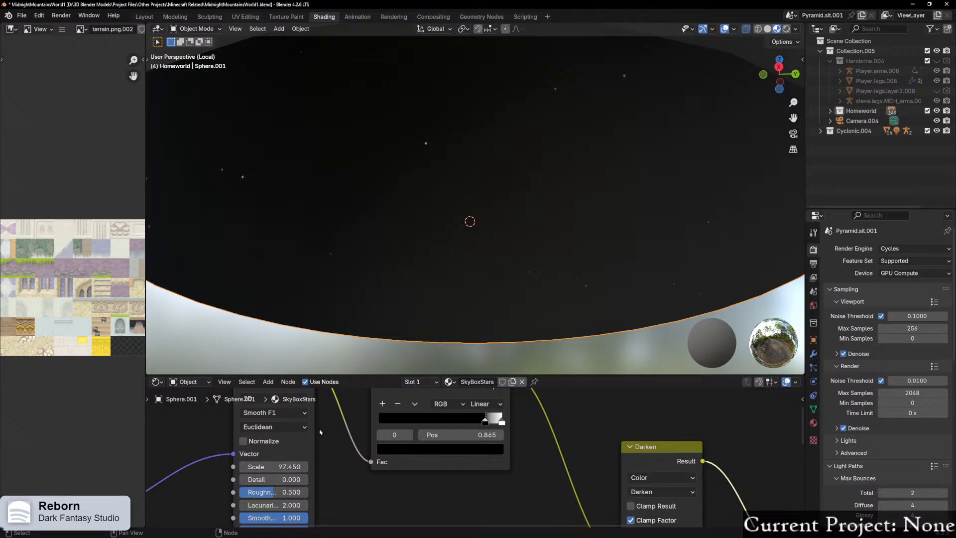
Step: Move the Color Ramp's black stop to position 0.822 and check the stars inside the dome
{"action": "scroll", "coordinate": [395, 184], "scroll_direction": "up", "scroll_amount": 3}
{"action": "middle_click_drag", "start_coordinate": [402, 181], "coordinate": [616, 232]}
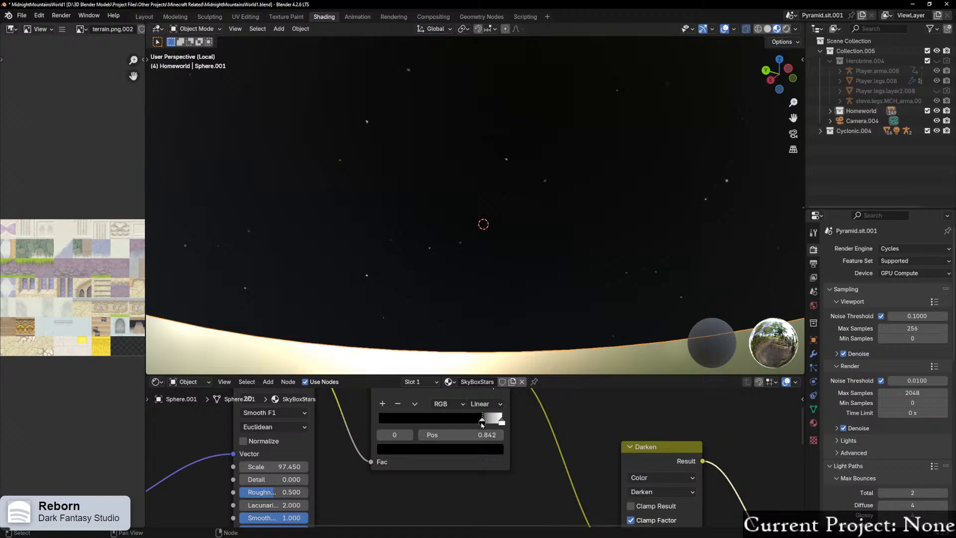
{"action": "middle_click_drag", "start_coordinate": [536, 273], "coordinate": [516, 164]}
{"action": "scroll", "coordinate": [328, 280], "scroll_direction": "down", "scroll_amount": 5}
{"action": "scroll", "coordinate": [538, 265], "scroll_direction": "up", "scroll_amount": 4}
{"action": "scroll", "coordinate": [576, 429], "scroll_direction": "down", "scroll_amount": 7}
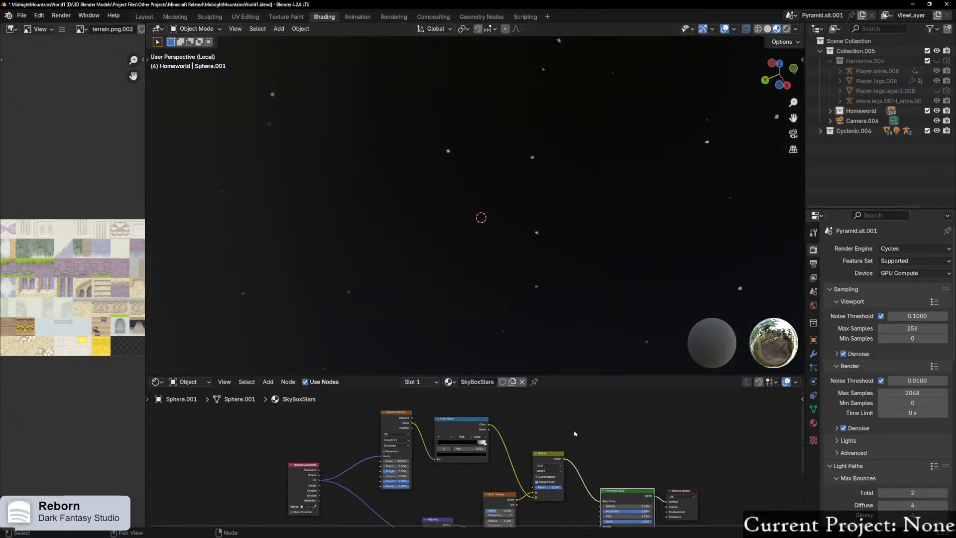
{"action": "middle_click_drag", "start_coordinate": [626, 467], "coordinate": [582, 438]}
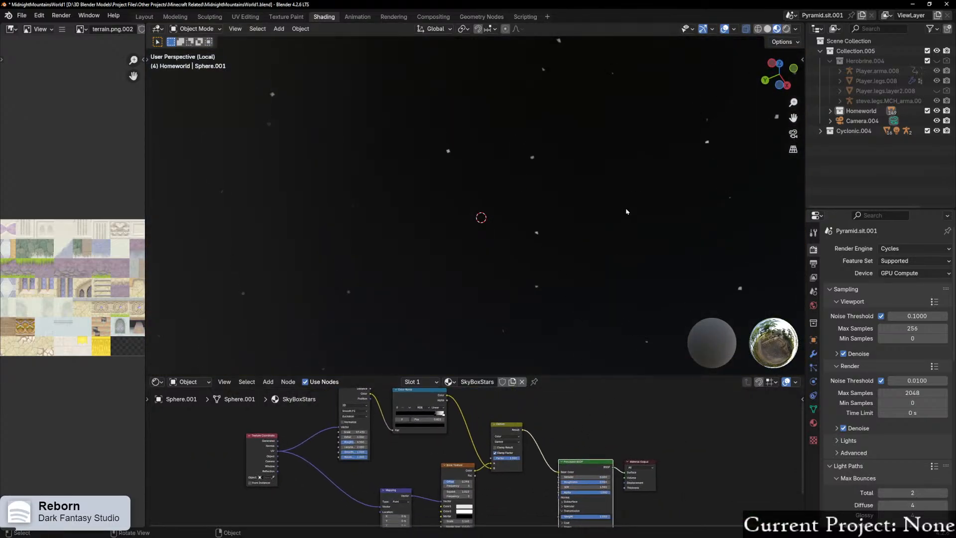
Step: Exit the isolated view of the dome and view its stars behind the castle and mountains
{"action": "middle_click_drag", "start_coordinate": [628, 211], "coordinate": [579, 287]}
{"action": "key", "text": "KP_Divide"}
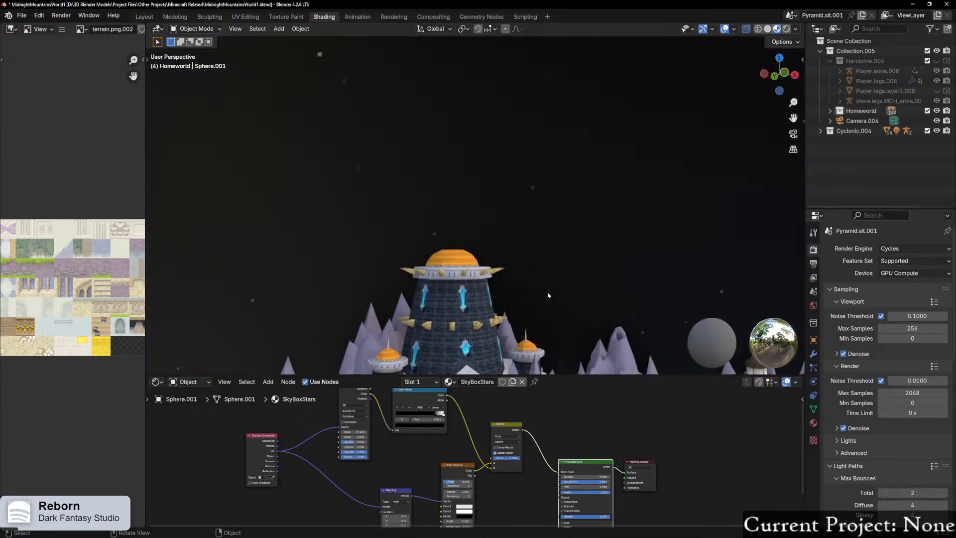
{"action": "middle_click_drag", "start_coordinate": [548, 295], "coordinate": [570, 279]}
{"action": "scroll", "coordinate": [534, 269], "scroll_direction": "down", "scroll_amount": 3}
{"action": "scroll", "coordinate": [570, 280], "scroll_direction": "up", "scroll_amount": 2}
Step: Set the star material's Principled BSDF Alpha to 0.367 and inspect the sky around the islands
{"action": "scroll", "coordinate": [524, 427], "scroll_direction": "up", "scroll_amount": 5}
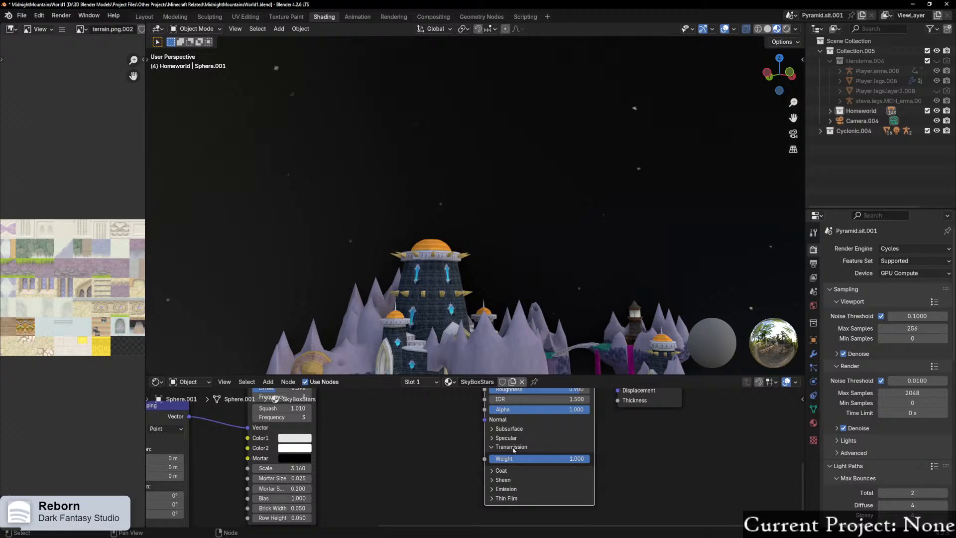
{"action": "left_click_drag", "start_coordinate": [549, 412], "coordinate": [532, 410]}
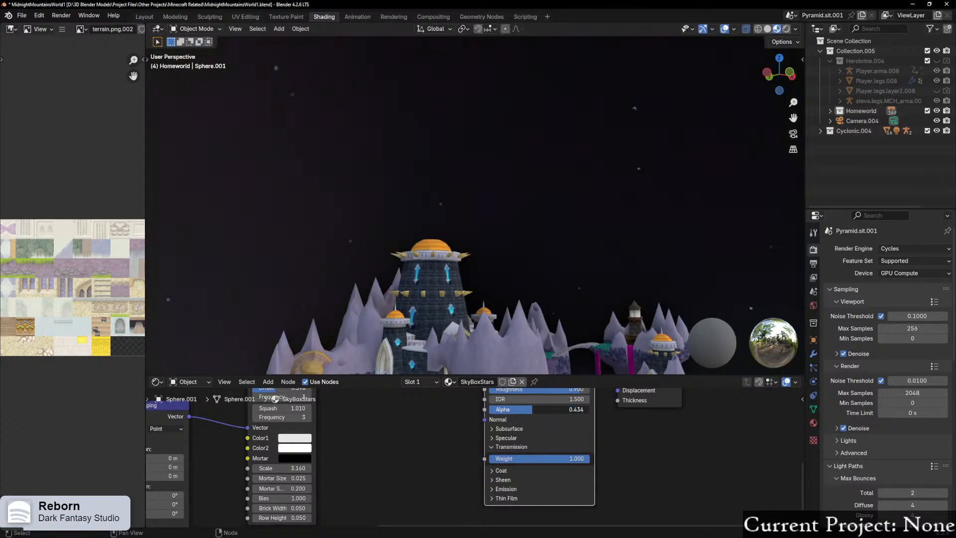
{"action": "middle_click_drag", "start_coordinate": [513, 320], "coordinate": [619, 261]}
{"action": "middle_click_drag", "start_coordinate": [595, 311], "coordinate": [200, 225], "text": "ctrl"}
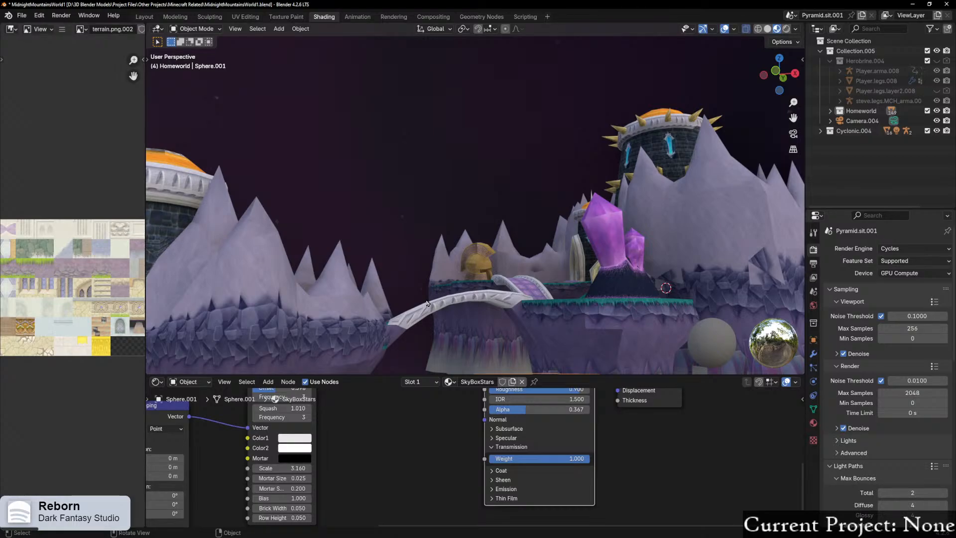
Step: Move the Darken mix node upward and connect the Color Ramp's Alpha output to the Principled BSDF's Alpha input
{"action": "scroll", "coordinate": [443, 437], "scroll_direction": "down", "scroll_amount": 5}
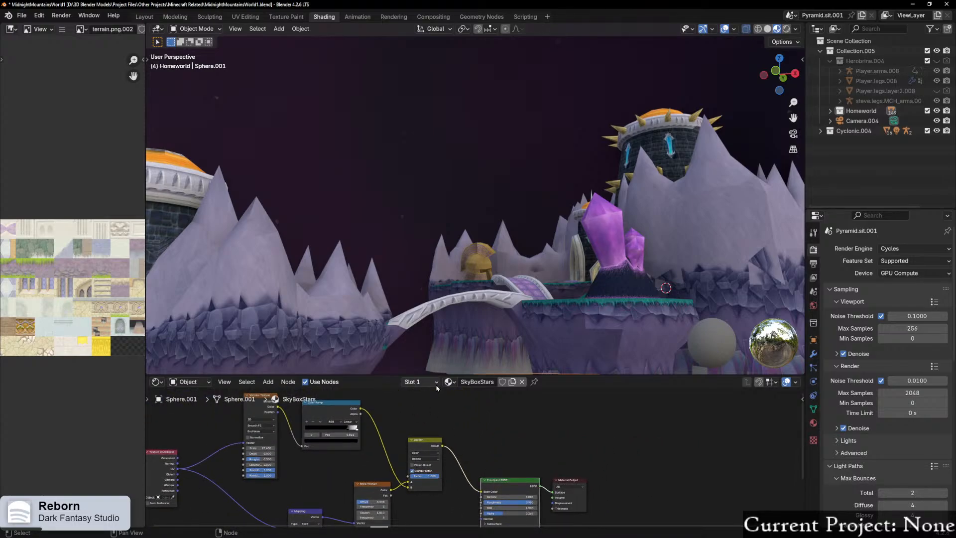
{"action": "scroll", "coordinate": [461, 443], "scroll_direction": "down", "scroll_amount": 2}
{"action": "middle_click_drag", "start_coordinate": [441, 495], "coordinate": [399, 471]}
{"action": "left_click_drag", "start_coordinate": [397, 430], "coordinate": [396, 415]}
{"action": "key", "text": "shift+a"}
{"action": "mouse_move", "coordinate": [387, 461]}
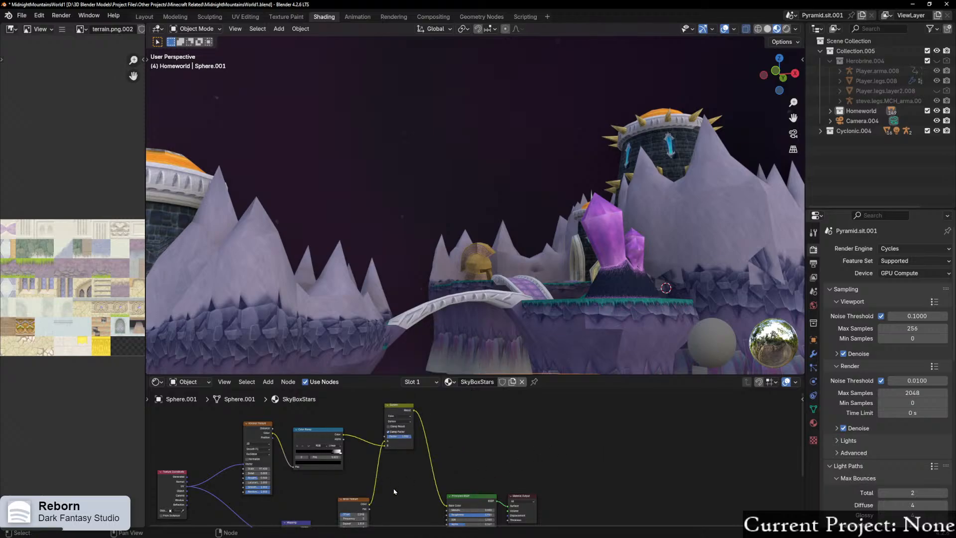
{"action": "middle_click_drag", "start_coordinate": [394, 492], "coordinate": [383, 474]}
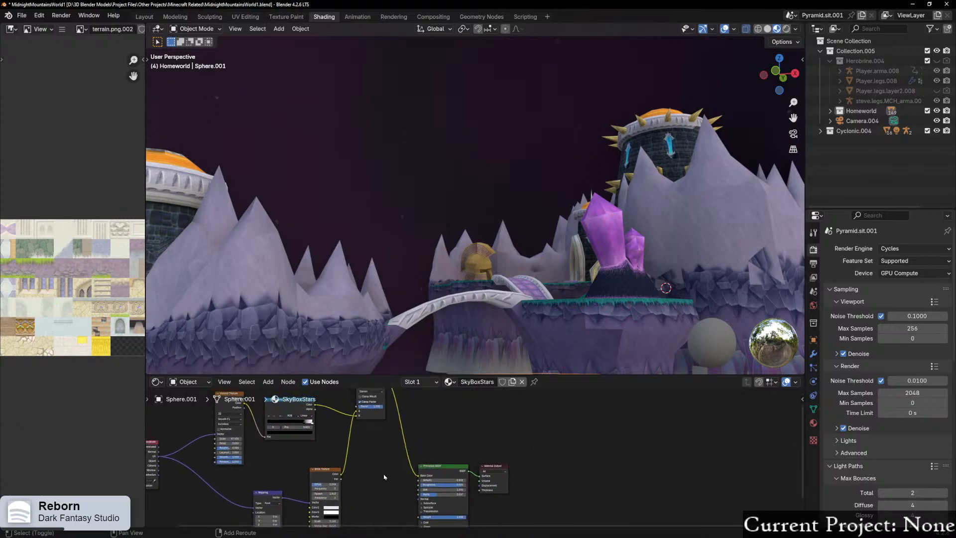
{"action": "left_click_drag", "start_coordinate": [316, 411], "coordinate": [417, 456]}
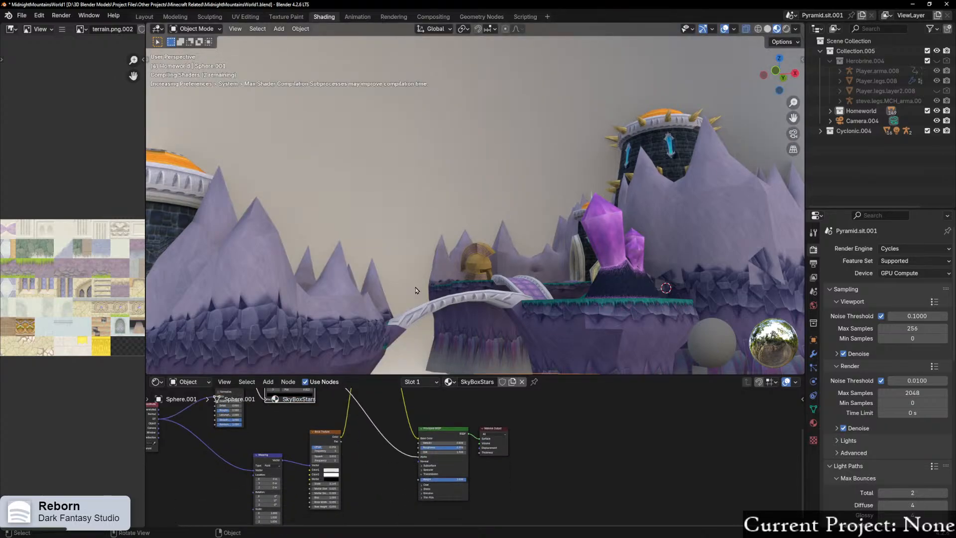
Step: Examine how the stars and the purple outer sphere look around the whole floating-island scene
{"action": "middle_click_drag", "start_coordinate": [439, 240], "coordinate": [610, 253]}
{"action": "scroll", "coordinate": [540, 260], "scroll_direction": "down", "scroll_amount": 2}
{"action": "scroll", "coordinate": [541, 259], "scroll_direction": "down", "scroll_amount": 8}
{"action": "scroll", "coordinate": [538, 258], "scroll_direction": "up", "scroll_amount": 9}
{"action": "middle_click_drag", "start_coordinate": [595, 184], "coordinate": [435, 294], "text": "shift"}
{"action": "middle_click_drag", "start_coordinate": [449, 100], "coordinate": [293, 288], "text": "shift"}
{"action": "mouse_move", "coordinate": [506, 143]}
{"action": "middle_mouse_down"}
{"action": "mouse_move", "coordinate": [553, 119]}
{"action": "mouse_move", "coordinate": [418, 210]}
{"action": "mouse_move", "coordinate": [512, 133]}
{"action": "middle_mouse_up"}
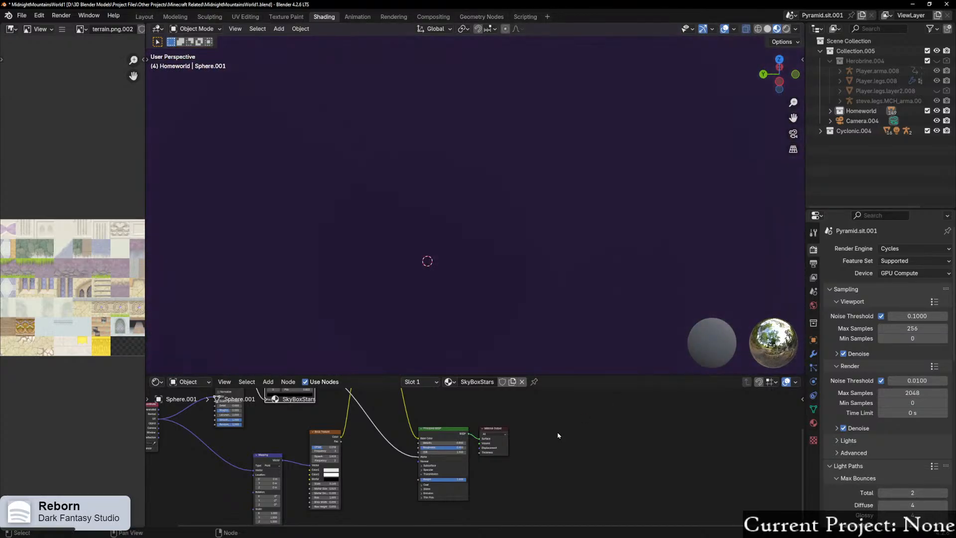
{"action": "scroll", "coordinate": [516, 312], "scroll_direction": "up", "scroll_amount": 3}
{"action": "middle_click_drag", "start_coordinate": [586, 232], "coordinate": [610, 204], "text": "shift"}
{"action": "scroll", "coordinate": [468, 316], "scroll_direction": "down", "scroll_amount": 1}
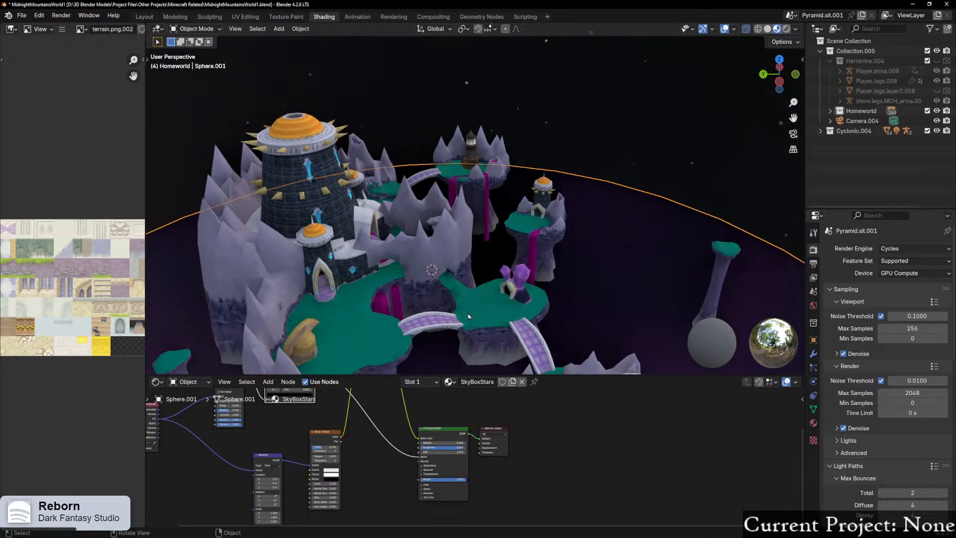
{"action": "scroll", "coordinate": [467, 313], "scroll_direction": "up", "scroll_amount": 1}
Step: Center the view on the island ground beside the purple crystals and inspect the surrounding sky
{"action": "left_click", "coordinate": [484, 322]}
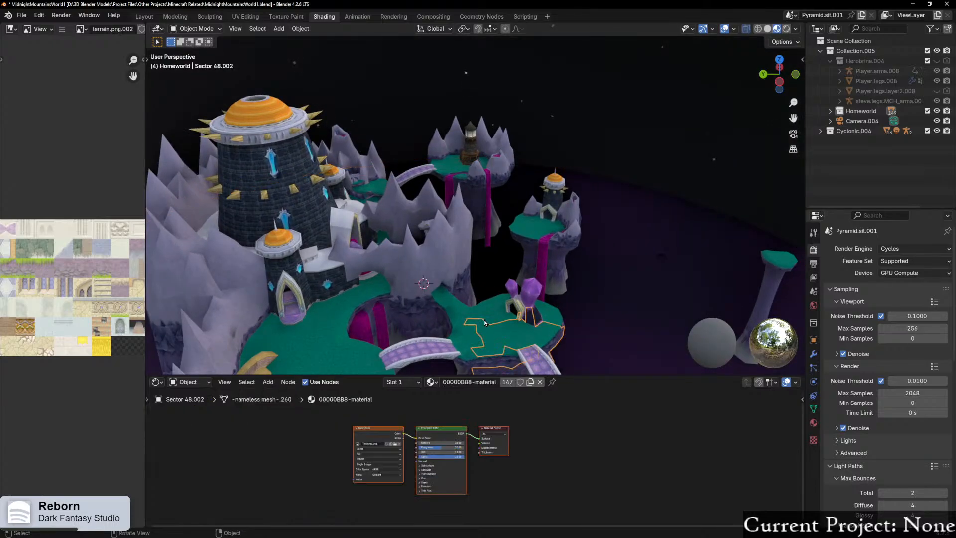
{"action": "key", "text": "KP_Decimal"}
{"action": "scroll", "coordinate": [532, 198], "scroll_direction": "down", "scroll_amount": 6}
{"action": "scroll", "coordinate": [531, 198], "scroll_direction": "up", "scroll_amount": 1}
{"action": "middle_click_drag", "start_coordinate": [531, 199], "coordinate": [562, 276], "text": "shift"}
{"action": "middle_click_drag", "start_coordinate": [552, 226], "coordinate": [547, 208]}
Step: Duplicate the star dome's Color Ramp beside the Brick Texture and disconnect the Principled BSDF's Alpha input
{"action": "left_click", "coordinate": [581, 84]}
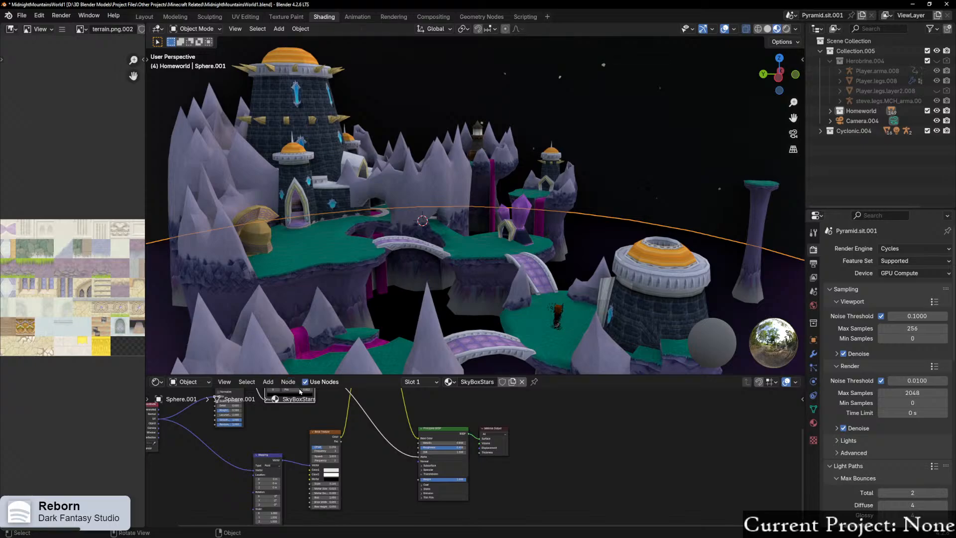
{"action": "middle_click_drag", "start_coordinate": [318, 412], "coordinate": [385, 473], "text": "shift"}
{"action": "left_click_drag", "start_coordinate": [375, 427], "coordinate": [453, 438]}
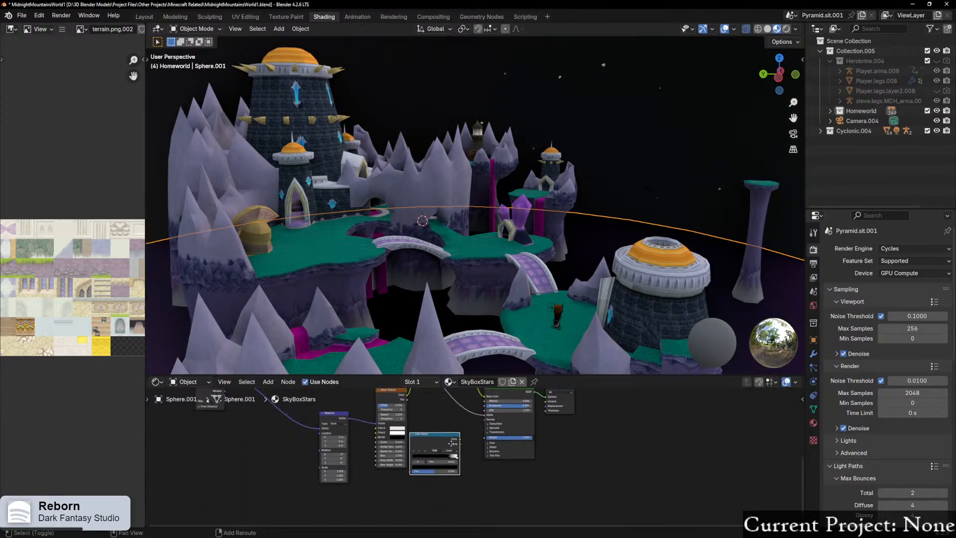
{"action": "middle_click_drag", "start_coordinate": [452, 438], "coordinate": [442, 479], "text": "shift"}
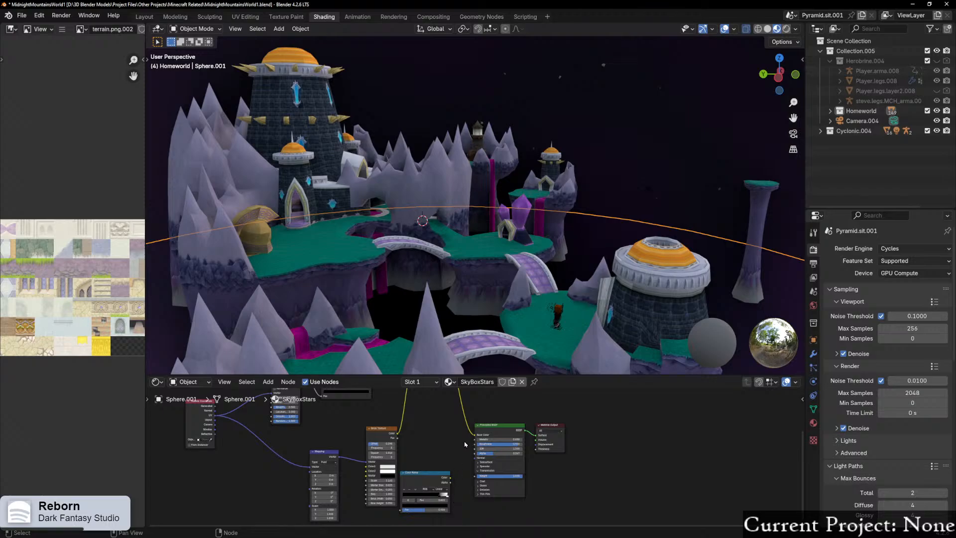
Step: Connect the duplicated Color Ramp's Alpha output to the Principled BSDF's Alpha input and view the dome
{"action": "left_click_drag", "start_coordinate": [322, 423], "coordinate": [396, 429]}
{"action": "key", "text": "g"}
{"action": "left_click", "coordinate": [322, 428]}
{"action": "scroll", "coordinate": [403, 437], "scroll_direction": "up", "scroll_amount": 3}
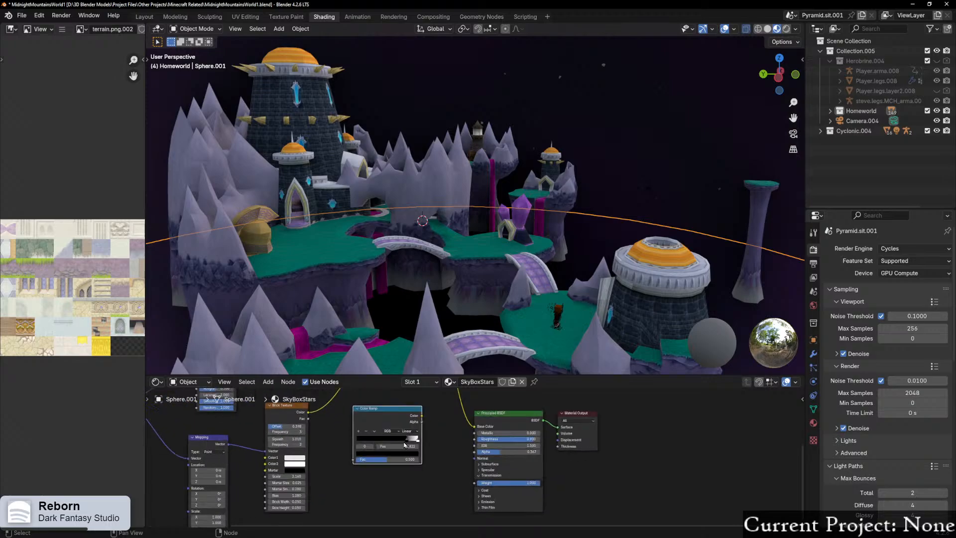
{"action": "left_click_drag", "start_coordinate": [403, 408], "coordinate": [473, 450]}
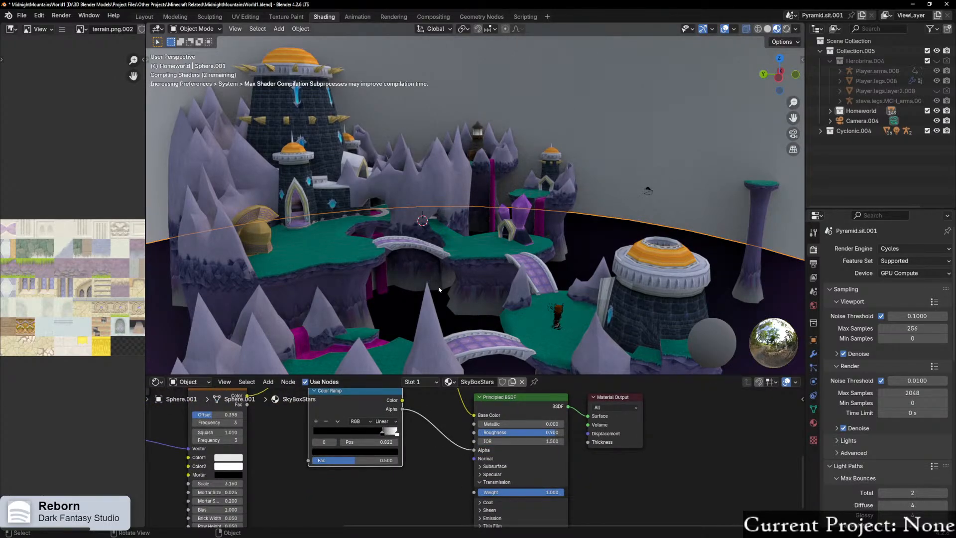
{"action": "middle_click_drag", "start_coordinate": [477, 223], "coordinate": [561, 260]}
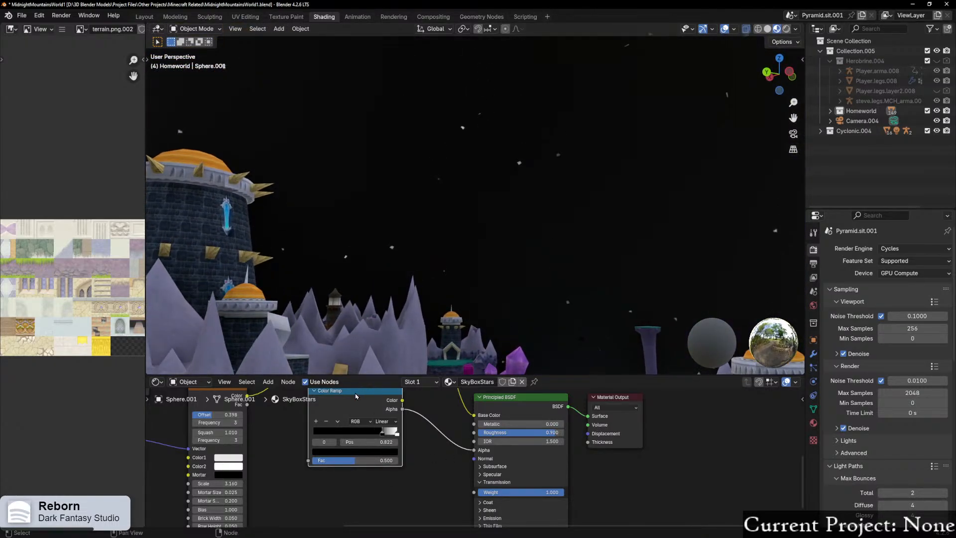
Step: Lower the duplicated Color Ramp node and try its black stop at position 0.862
{"action": "left_click_drag", "start_coordinate": [356, 394], "coordinate": [361, 425]}
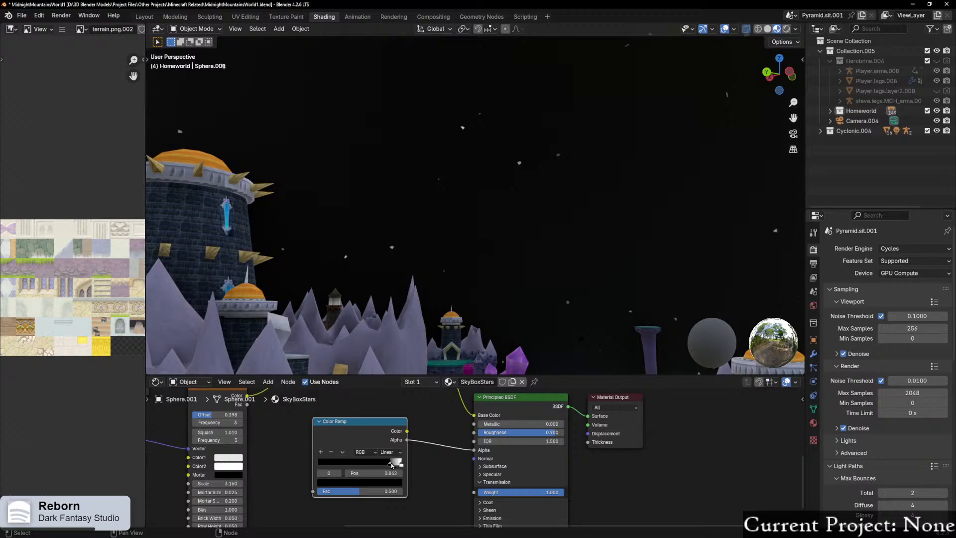
{"action": "mouse_move", "coordinate": [401, 463]}
{"action": "left_mouse_down"}
{"action": "mouse_move", "coordinate": [321, 466]}
{"action": "mouse_move", "coordinate": [418, 464]}
{"action": "left_mouse_up"}
{"action": "left_click_drag", "start_coordinate": [351, 463], "coordinate": [386, 463]}
Step: Delete the duplicated Color Ramp node
{"action": "key", "text": "x"}
{"action": "key", "text": "shift+a"}
{"action": "mouse_move", "coordinate": [362, 430]}
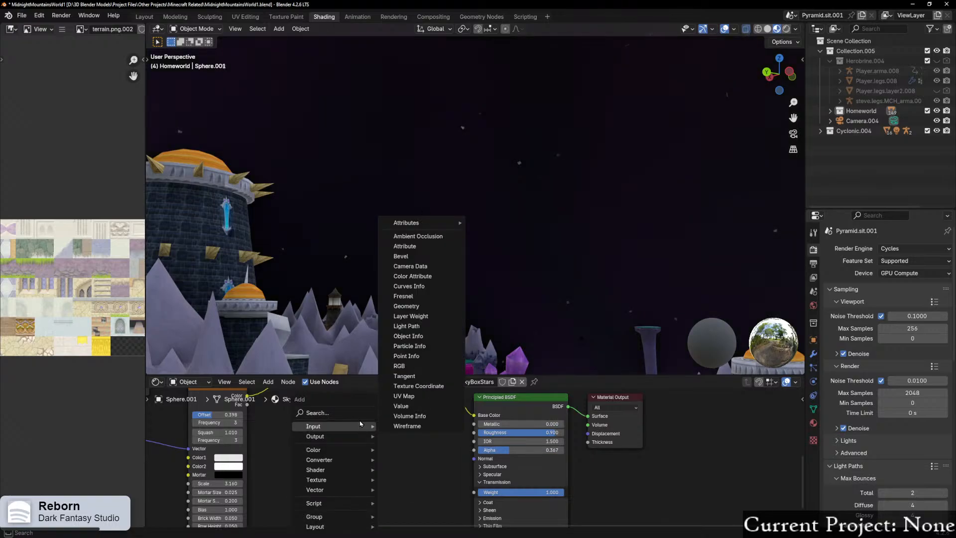
{"action": "mouse_move", "coordinate": [337, 453]}
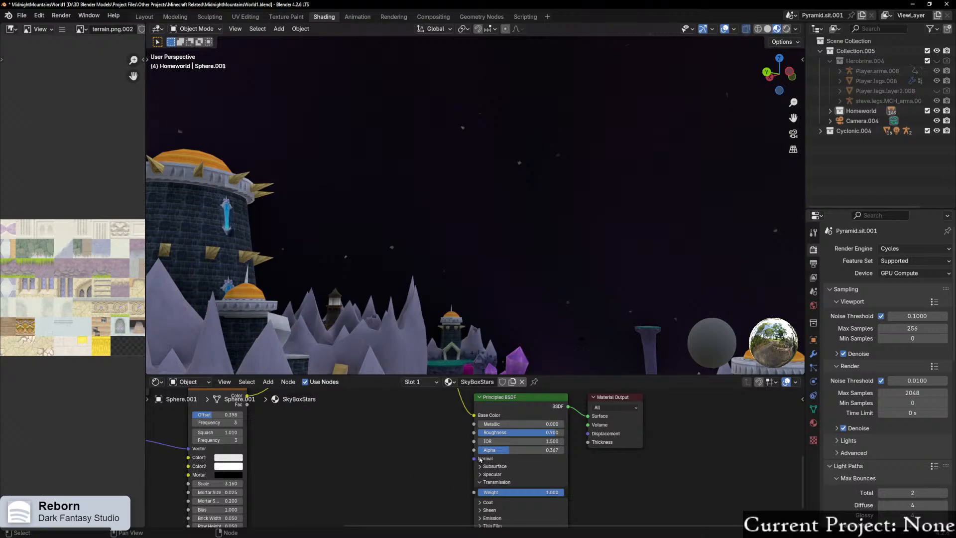
Step: Set the star material's Principled BSDF Alpha to 1.000 and view the dome from another side
{"action": "left_click_drag", "start_coordinate": [508, 452], "coordinate": [565, 453]}
{"action": "scroll", "coordinate": [523, 304], "scroll_direction": "down", "scroll_amount": 5}
{"action": "scroll", "coordinate": [522, 302], "scroll_direction": "up", "scroll_amount": 5}
{"action": "middle_click_drag", "start_coordinate": [523, 302], "coordinate": [609, 326]}
{"action": "scroll", "coordinate": [609, 326], "scroll_direction": "down", "scroll_amount": 3}
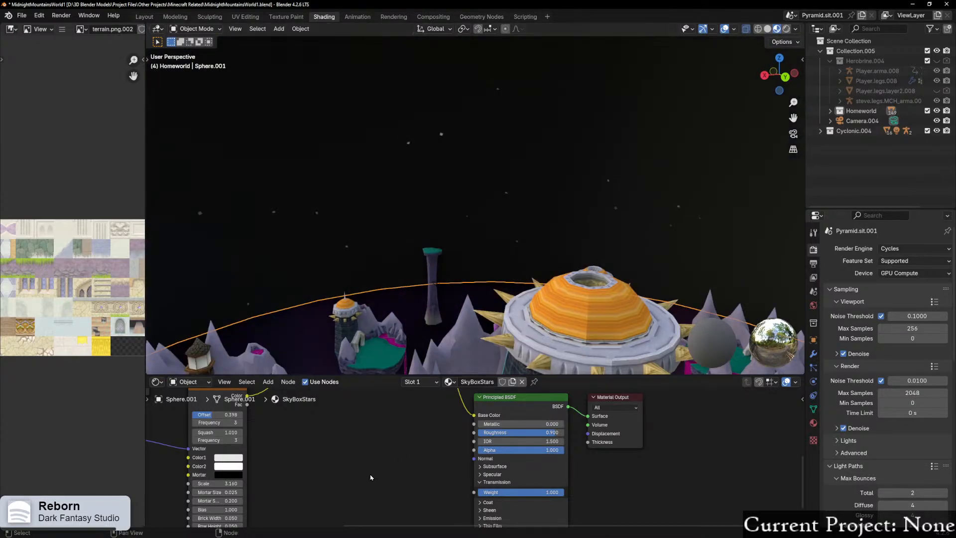
Step: Select the outer sphere and disconnect its Color Ramp from the Principled BSDF's Base Color
{"action": "middle_click_drag", "start_coordinate": [351, 457], "coordinate": [471, 519]}
{"action": "scroll", "coordinate": [434, 500], "scroll_direction": "down", "scroll_amount": 4}
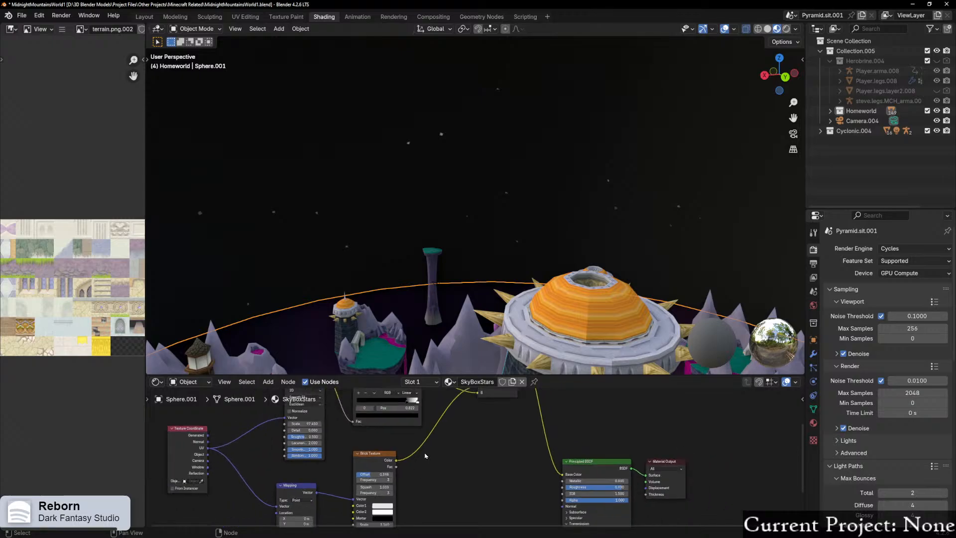
{"action": "middle_click_drag", "start_coordinate": [424, 456], "coordinate": [413, 495]}
{"action": "scroll", "coordinate": [399, 458], "scroll_direction": "down", "scroll_amount": 1}
{"action": "left_click", "coordinate": [384, 421]}
{"action": "middle_click_drag", "start_coordinate": [496, 494], "coordinate": [467, 475]}
{"action": "left_click", "coordinate": [399, 315]}
{"action": "left_click_drag", "start_coordinate": [471, 488], "coordinate": [372, 453]}
{"action": "left_click_drag", "start_coordinate": [517, 489], "coordinate": [504, 490]}
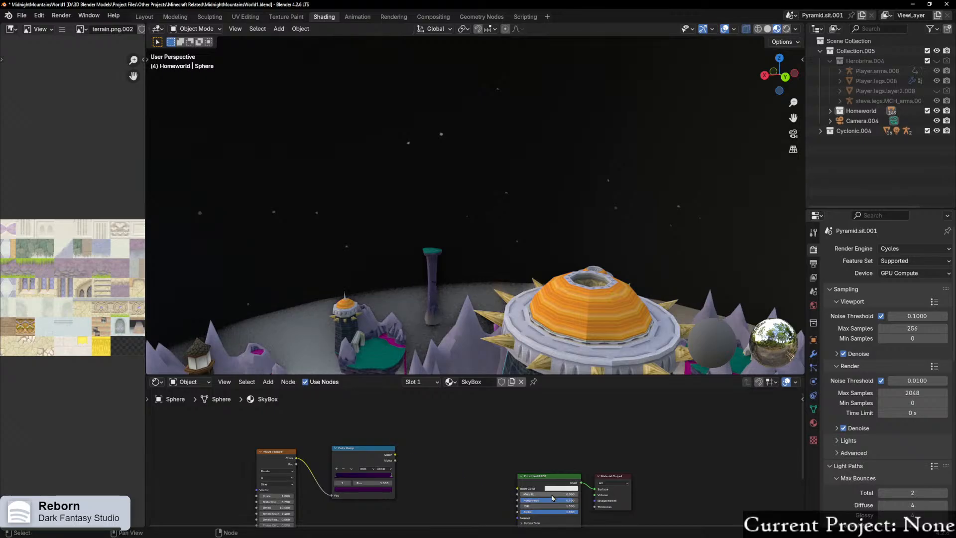
Step: Set the outer sphere's Base Color to a bright blue
{"action": "left_click", "coordinate": [554, 488]}
{"action": "left_click", "coordinate": [577, 413]}
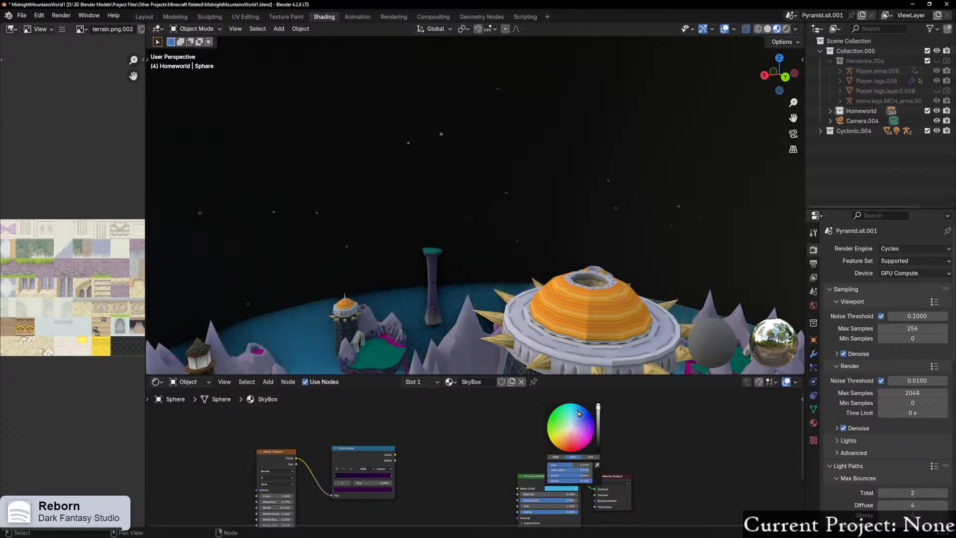
{"action": "mouse_move", "coordinate": [557, 282]}
{"action": "middle_mouse_down"}
{"action": "mouse_move", "coordinate": [558, 268]}
{"action": "mouse_move", "coordinate": [557, 285]}
{"action": "middle_mouse_up"}
Step: Reselect the star dome and move its Darken mix node down between the textures and the Principled BSDF
{"action": "left_click", "coordinate": [441, 177]}
{"action": "scroll", "coordinate": [474, 277], "scroll_direction": "down", "scroll_amount": 5}
{"action": "scroll", "coordinate": [473, 276], "scroll_direction": "up", "scroll_amount": 5}
{"action": "middle_click_drag", "start_coordinate": [474, 275], "coordinate": [548, 268]}
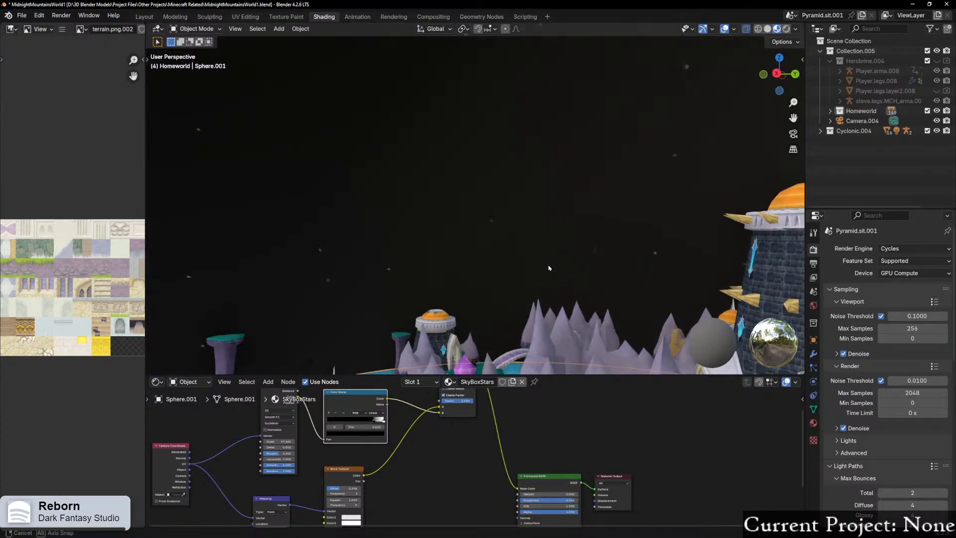
{"action": "left_click_drag", "start_coordinate": [456, 397], "coordinate": [449, 444]}
{"action": "middle_click_drag", "start_coordinate": [478, 456], "coordinate": [476, 417]}
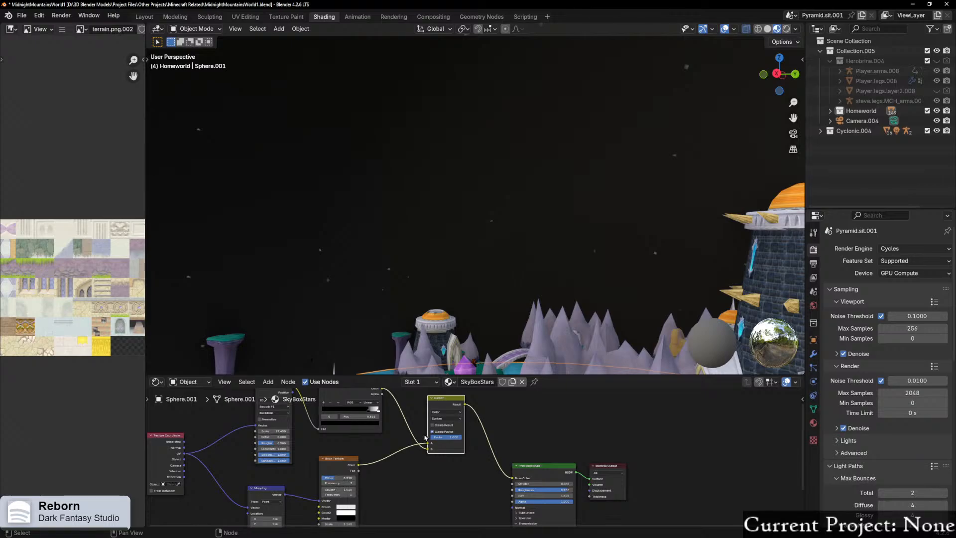
{"action": "scroll", "coordinate": [476, 416], "scroll_direction": "up", "scroll_amount": 2}
{"action": "scroll", "coordinate": [377, 436], "scroll_direction": "down", "scroll_amount": 2}
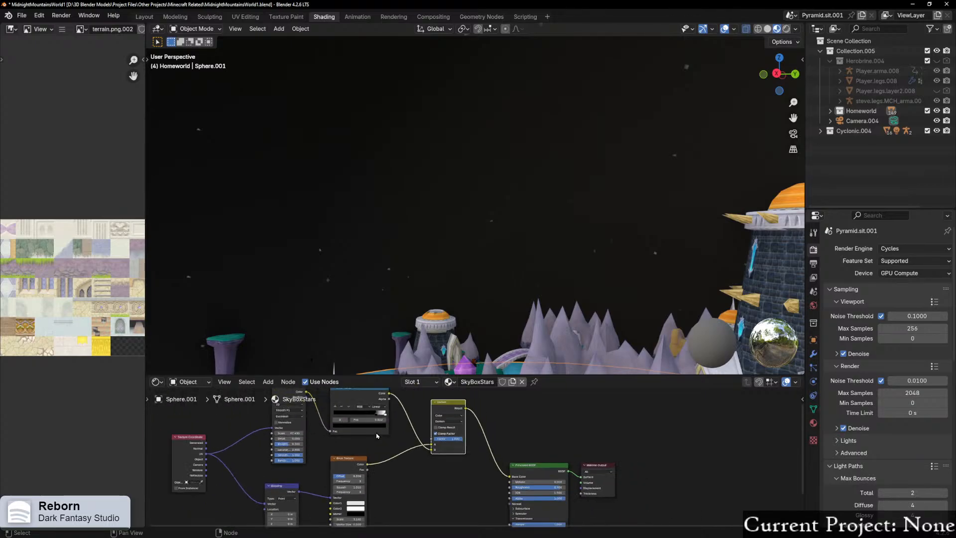
Step: Duplicate the star material's Color Ramp, place it in front of the Principled BSDF, and connect its Color output to Alpha
{"action": "left_click", "coordinate": [368, 402]}
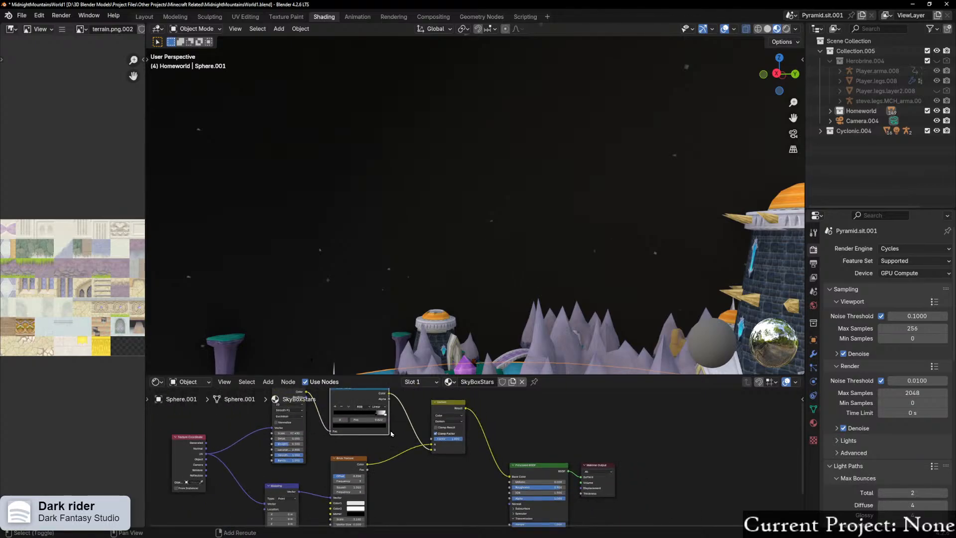
{"action": "key", "text": "shift+d"}
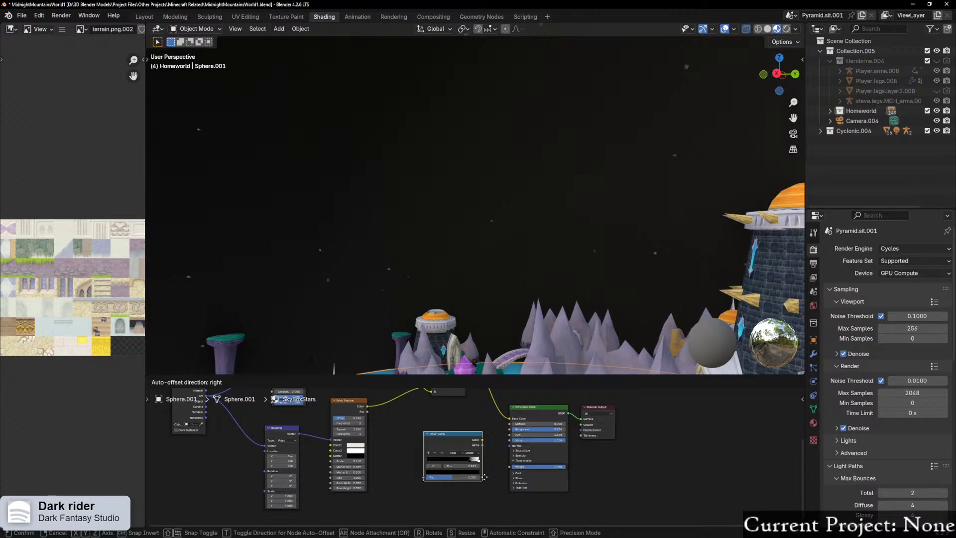
{"action": "left_click", "coordinate": [484, 477]}
{"action": "middle_click_drag", "start_coordinate": [484, 477], "coordinate": [420, 490]}
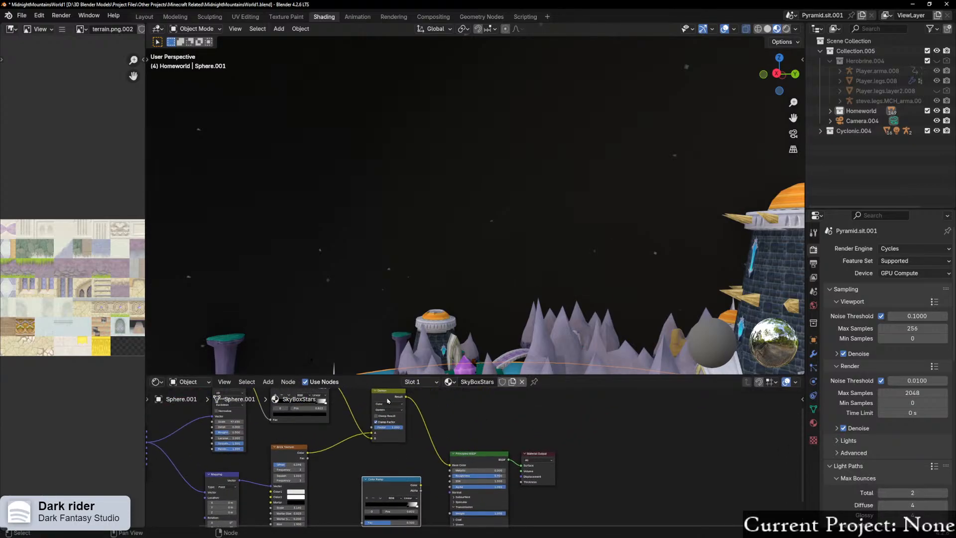
{"action": "left_click_drag", "start_coordinate": [384, 395], "coordinate": [363, 399]}
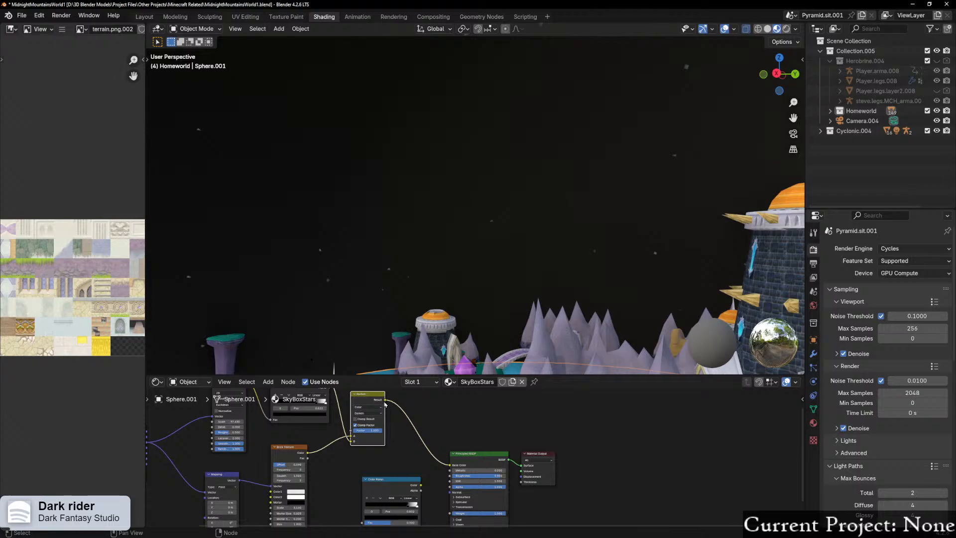
{"action": "scroll", "coordinate": [421, 489], "scroll_direction": "up", "scroll_amount": 3}
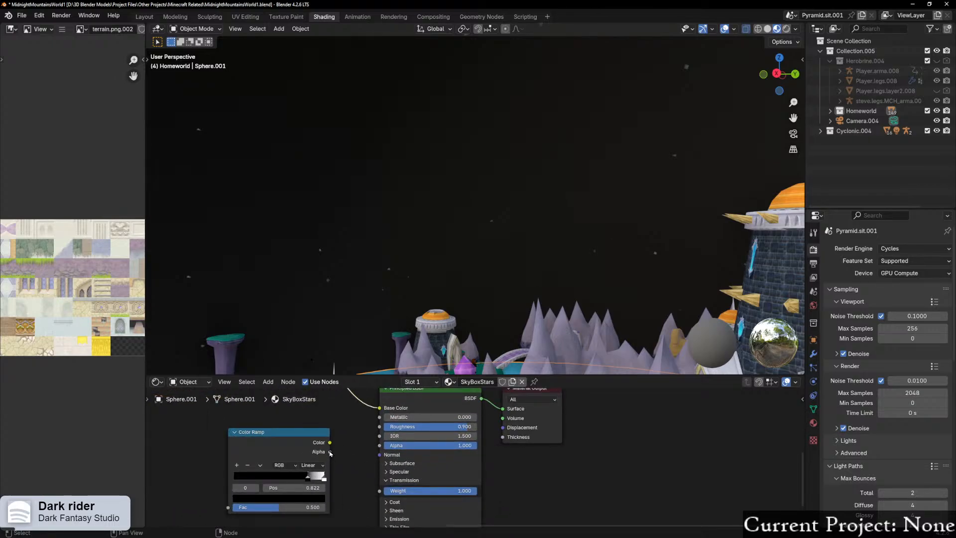
{"action": "left_click_drag", "start_coordinate": [330, 442], "coordinate": [379, 446]}
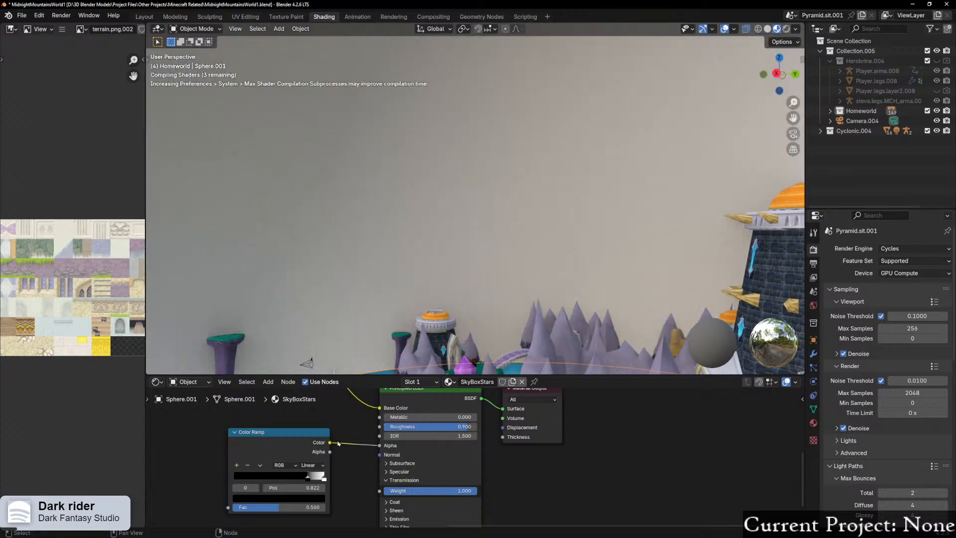
{"action": "left_click_drag", "start_coordinate": [308, 439], "coordinate": [298, 445]}
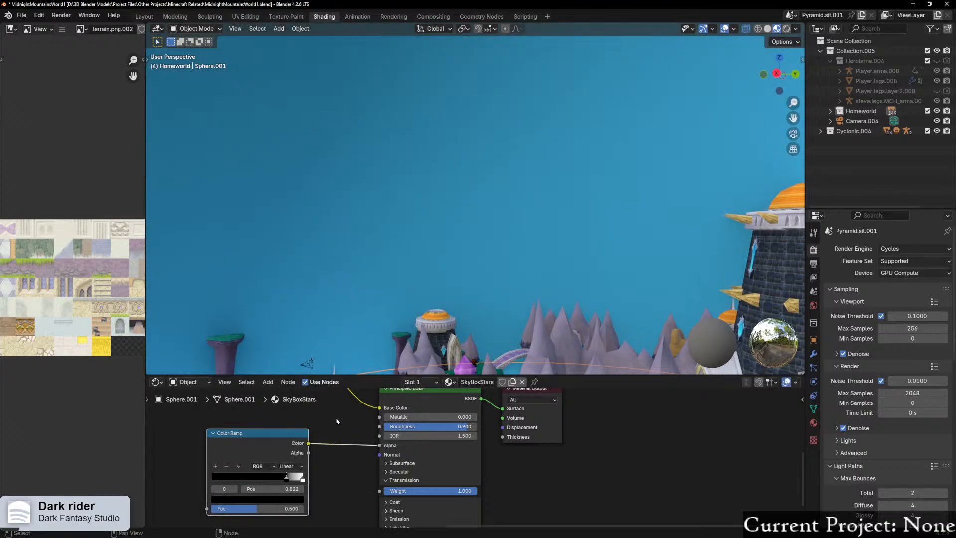
Step: Move the duplicated Color Ramp's black stop to position 0.000 and inspect the sky around the islands
{"action": "scroll", "coordinate": [508, 307], "scroll_direction": "down", "scroll_amount": 5}
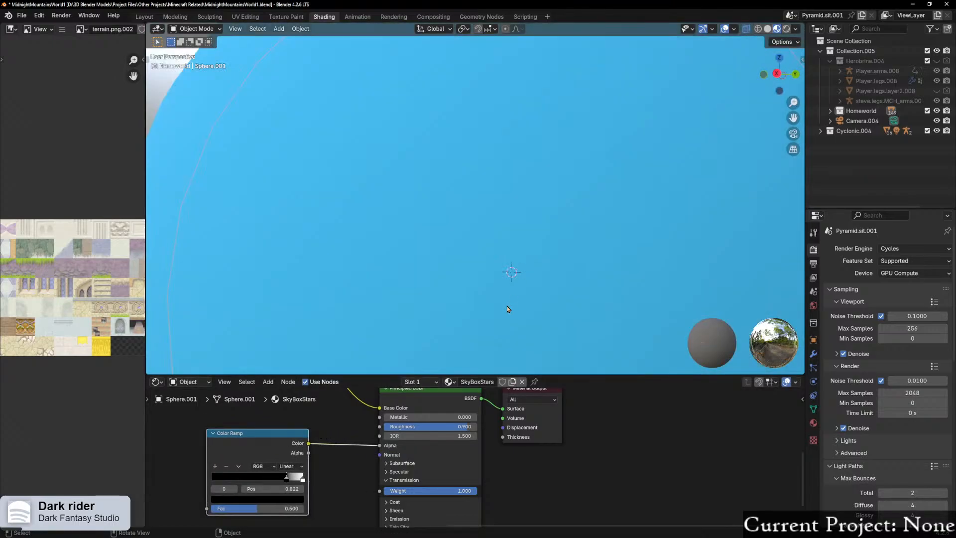
{"action": "scroll", "coordinate": [508, 306], "scroll_direction": "up", "scroll_amount": 7}
{"action": "mouse_move", "coordinate": [493, 285]}
{"action": "middle_mouse_down"}
{"action": "mouse_move", "coordinate": [486, 255]}
{"action": "mouse_move", "coordinate": [542, 252]}
{"action": "mouse_move", "coordinate": [386, 267]}
{"action": "mouse_move", "coordinate": [620, 239]}
{"action": "mouse_move", "coordinate": [488, 299]}
{"action": "middle_mouse_up"}
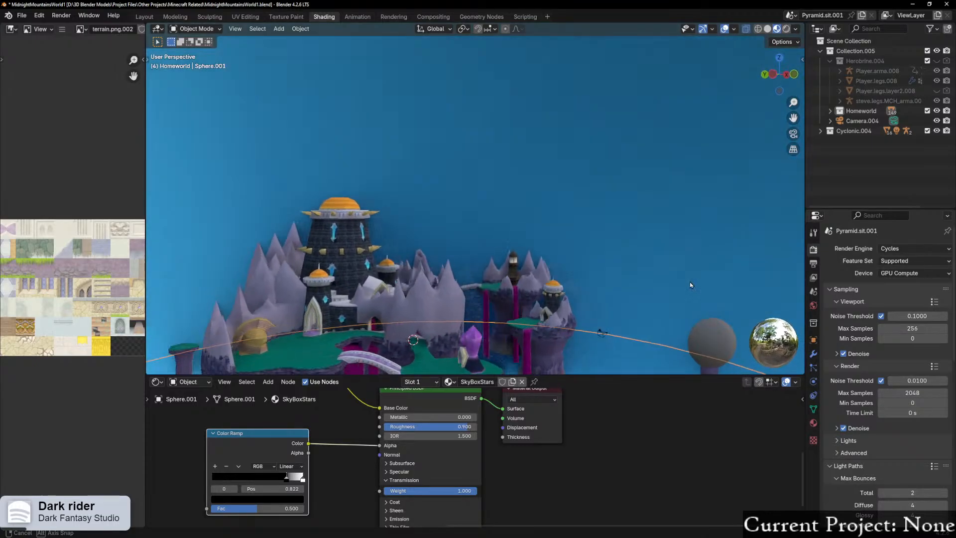
{"action": "left_click_drag", "start_coordinate": [286, 482], "coordinate": [177, 487]}
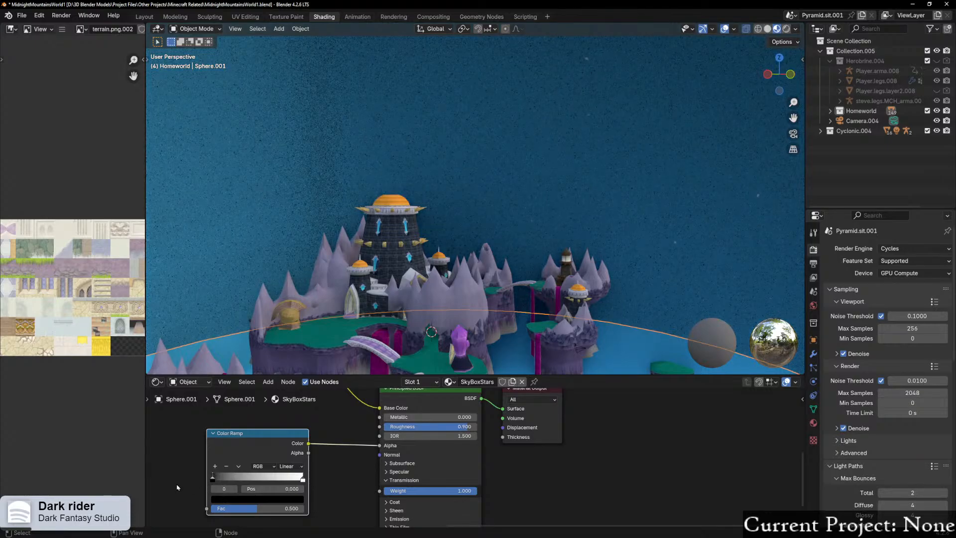
{"action": "middle_click_drag", "start_coordinate": [521, 282], "coordinate": [526, 226]}
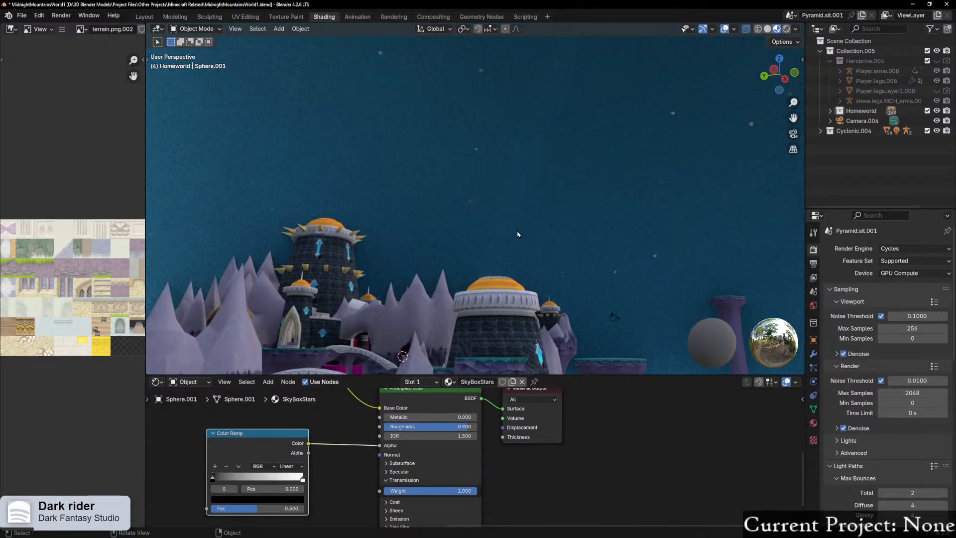
Step: Bring the duplicated Color Ramp's stops together near the middle, with the white stop at 0.512, and inspect the sky
{"action": "left_click_drag", "start_coordinate": [303, 479], "coordinate": [268, 480]}
{"action": "left_click_drag", "start_coordinate": [211, 483], "coordinate": [269, 481]}
{"action": "middle_click_drag", "start_coordinate": [537, 210], "coordinate": [593, 237]}
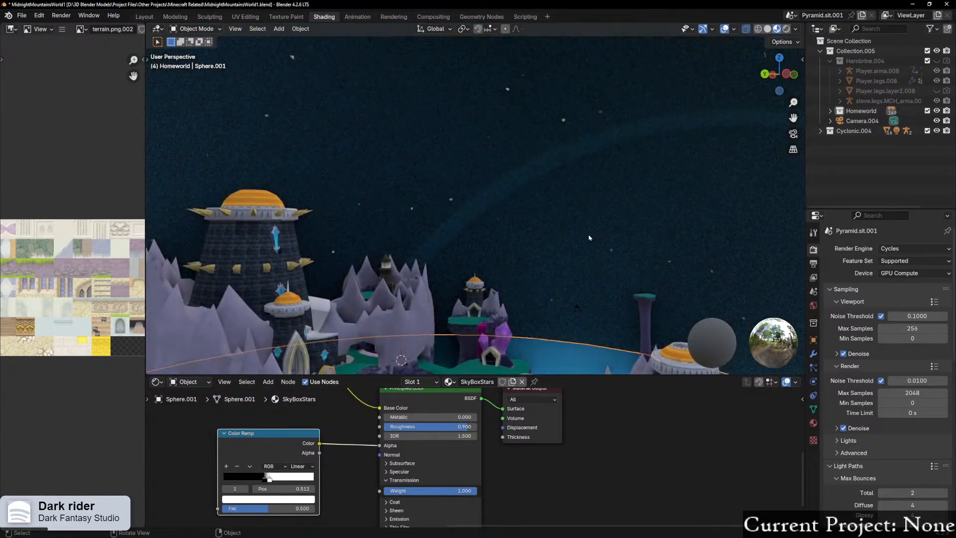
{"action": "middle_click_drag", "start_coordinate": [538, 247], "coordinate": [529, 252]}
Step: Switch the render engine to EEVEE and view another part of the star dome
{"action": "left_click", "coordinate": [896, 248]}
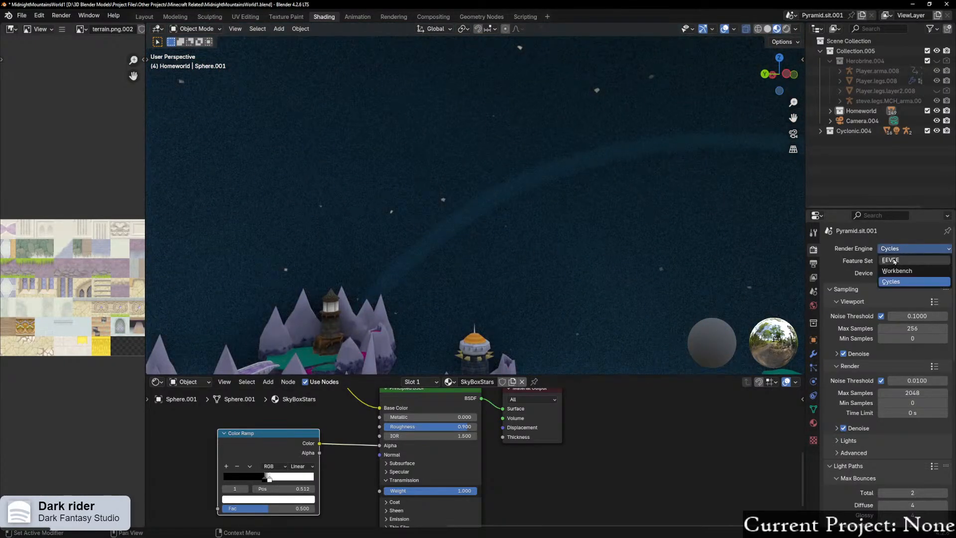
{"action": "left_click", "coordinate": [889, 256]}
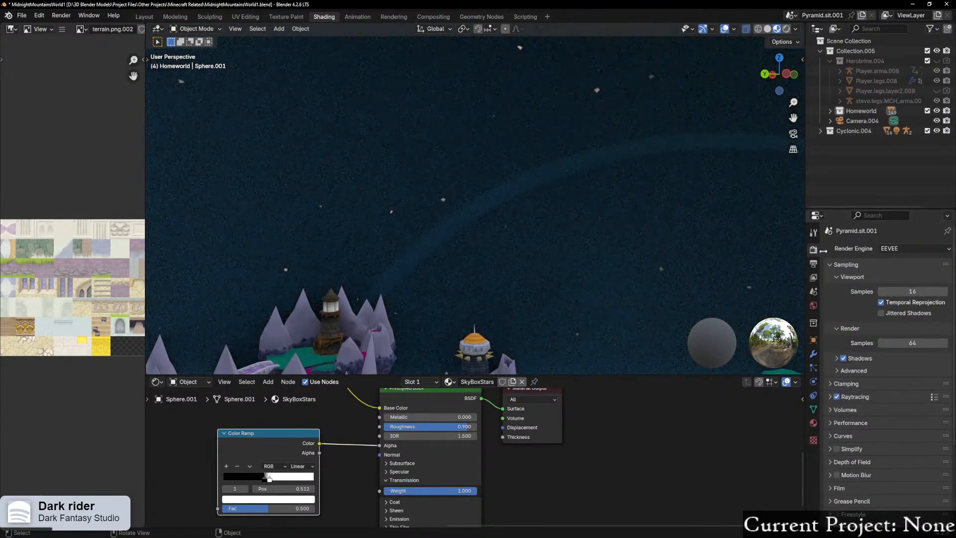
{"action": "left_click", "coordinate": [896, 248]}
{"action": "middle_click_drag", "start_coordinate": [556, 254], "coordinate": [577, 245]}
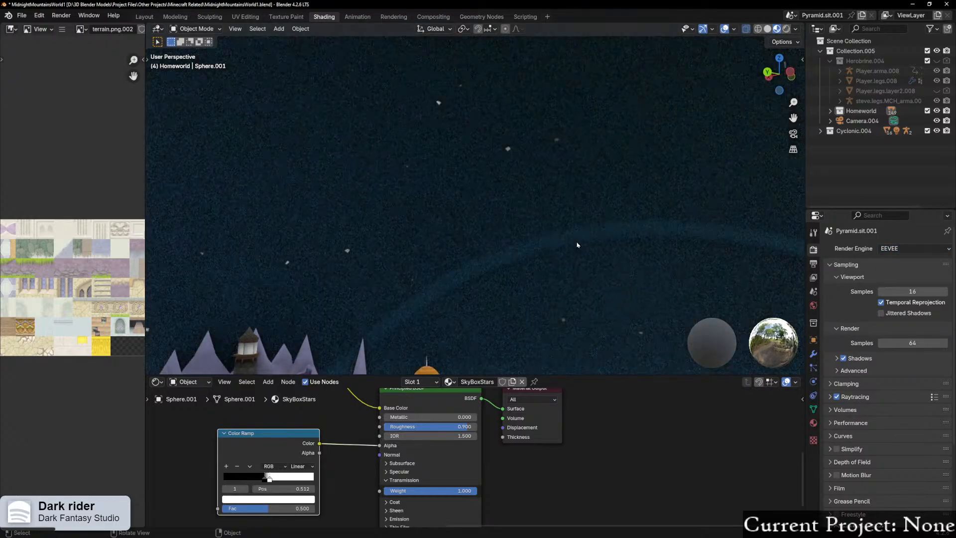
Step: Try the Color Ramp's black stop at 0.519 and white stop at 0.535, and return them to 0.000 and 1.000
{"action": "mouse_move", "coordinate": [272, 481]}
{"action": "left_mouse_down"}
{"action": "mouse_move", "coordinate": [280, 483]}
{"action": "mouse_move", "coordinate": [270, 481]}
{"action": "left_mouse_up"}
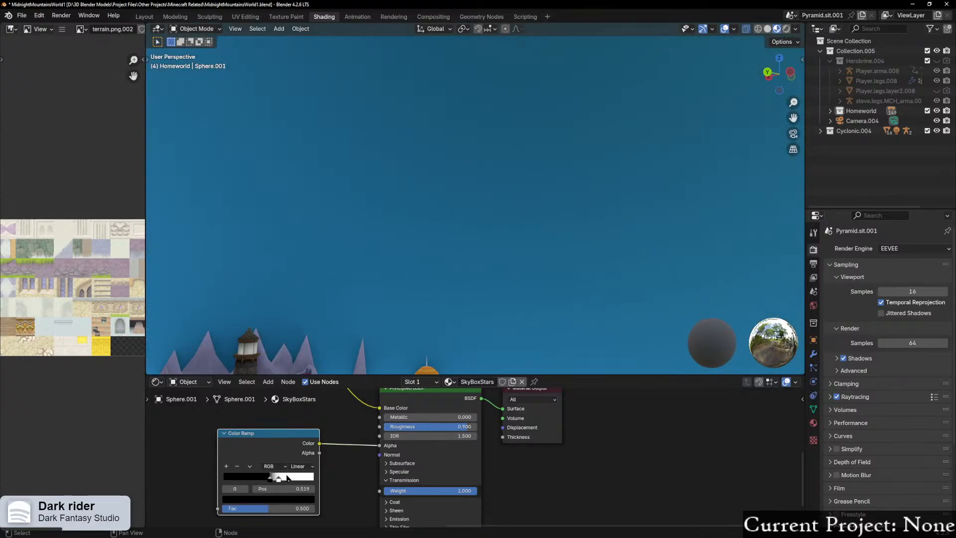
{"action": "left_click", "coordinate": [279, 480]}
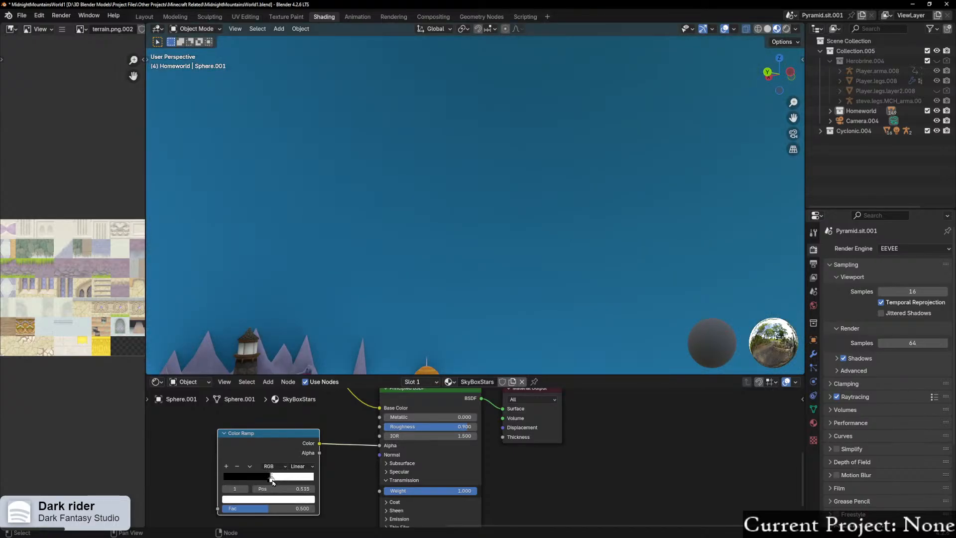
{"action": "left_click_drag", "start_coordinate": [269, 479], "coordinate": [203, 481]}
{"action": "left_click_drag", "start_coordinate": [273, 480], "coordinate": [321, 480]}
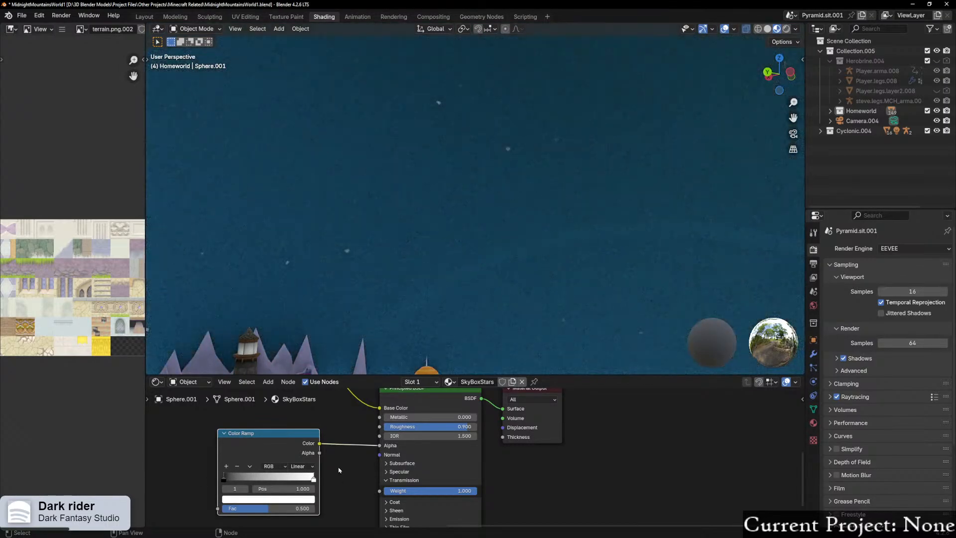
Step: Look around the dome, try the Color Ramp's white stop at 0.394, and return it to 1.000
{"action": "middle_click_drag", "start_coordinate": [444, 272], "coordinate": [498, 261]}
{"action": "middle_click_drag", "start_coordinate": [489, 191], "coordinate": [563, 239]}
{"action": "middle_click_drag", "start_coordinate": [497, 263], "coordinate": [437, 303]}
{"action": "left_click_drag", "start_coordinate": [314, 480], "coordinate": [258, 490]}
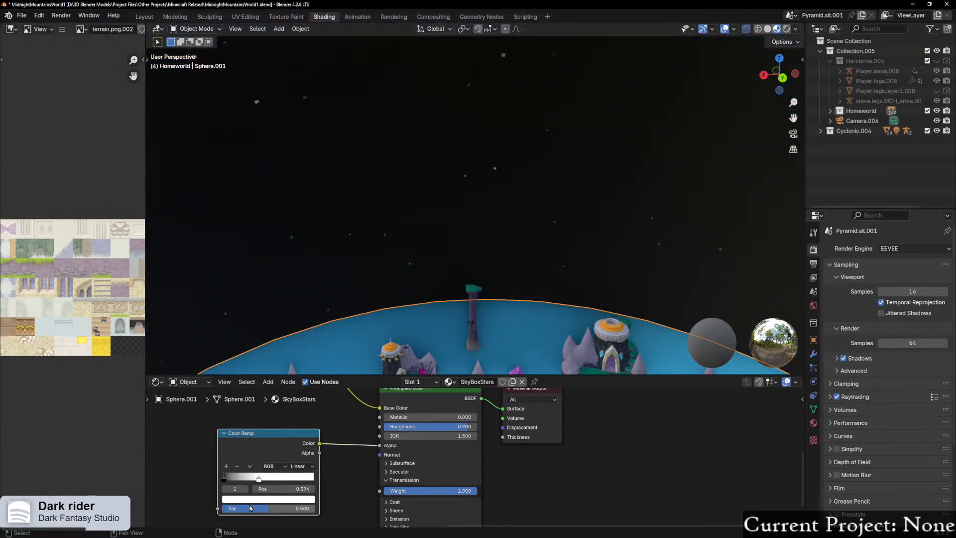
{"action": "left_click_drag", "start_coordinate": [224, 481], "coordinate": [314, 480]}
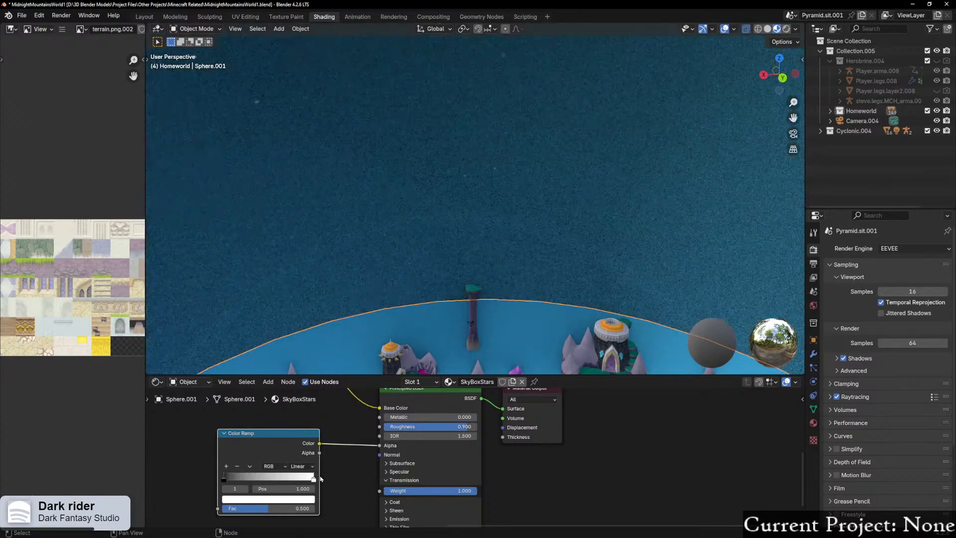
Step: Flip the duplicated Color Ramp and move both stops inward, placing the white stop at 0.458
{"action": "left_click", "coordinate": [250, 466]}
{"action": "left_click", "coordinate": [263, 474]}
{"action": "left_click_drag", "start_coordinate": [314, 480], "coordinate": [286, 483]}
{"action": "left_click_drag", "start_coordinate": [224, 481], "coordinate": [268, 481]}
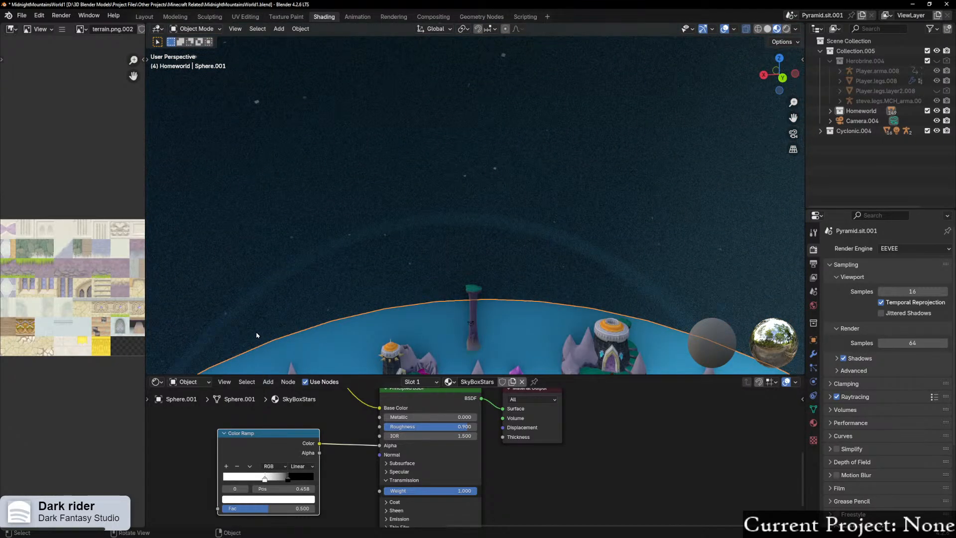
Step: Connect the Darken node's Result to the duplicated Color Ramp's Fac and move the ramp closer to the Principled BSDF
{"action": "scroll", "coordinate": [299, 424], "scroll_direction": "down", "scroll_amount": 3}
{"action": "scroll", "coordinate": [311, 427], "scroll_direction": "down", "scroll_amount": 5}
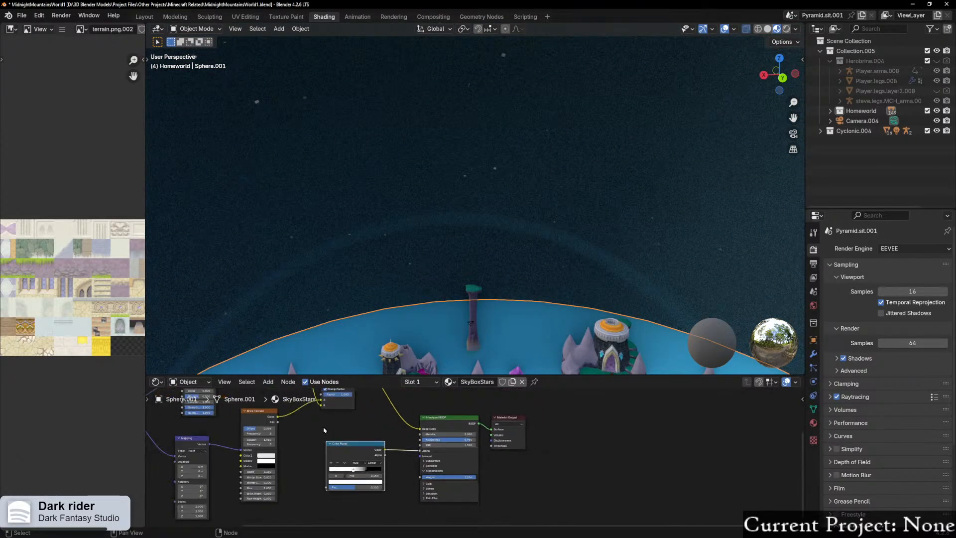
{"action": "middle_click_drag", "start_coordinate": [370, 413], "coordinate": [352, 436]}
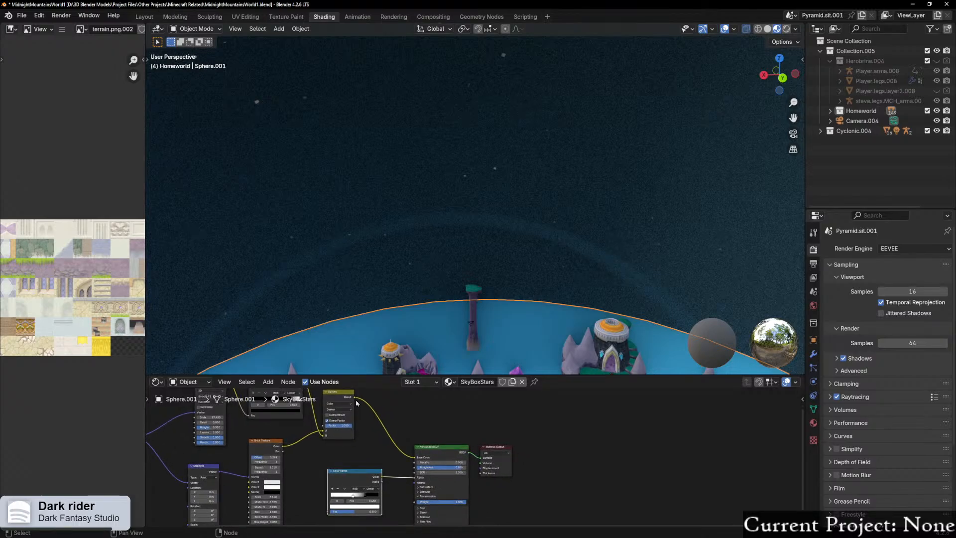
{"action": "left_click_drag", "start_coordinate": [356, 399], "coordinate": [327, 513]}
{"action": "left_click_drag", "start_coordinate": [352, 474], "coordinate": [375, 461]}
Step: Spread the flipped Color Ramp's stops out to its two ends and delete the ramp
{"action": "scroll", "coordinate": [464, 461], "scroll_direction": "up", "scroll_amount": 2}
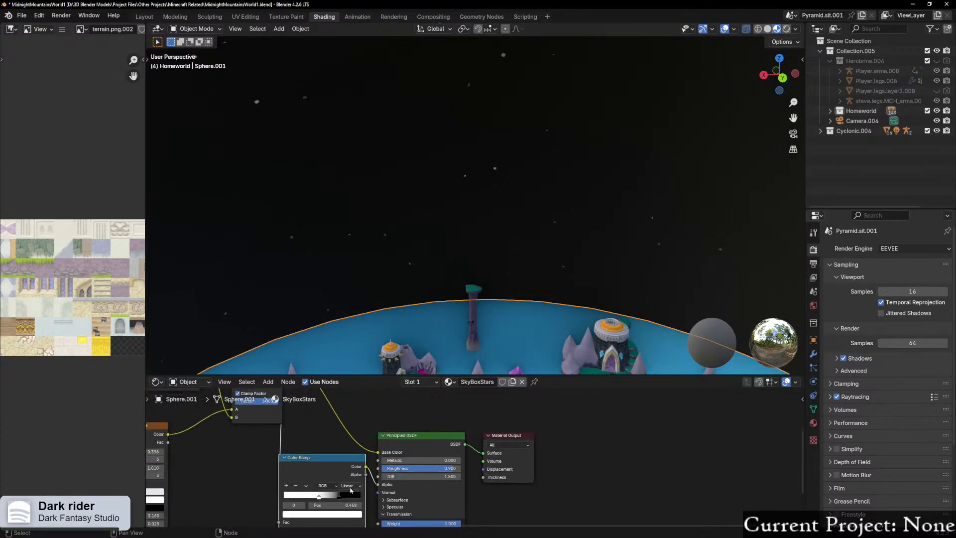
{"action": "left_click_drag", "start_coordinate": [322, 498], "coordinate": [283, 504]}
{"action": "left_click_drag", "start_coordinate": [340, 498], "coordinate": [369, 500]}
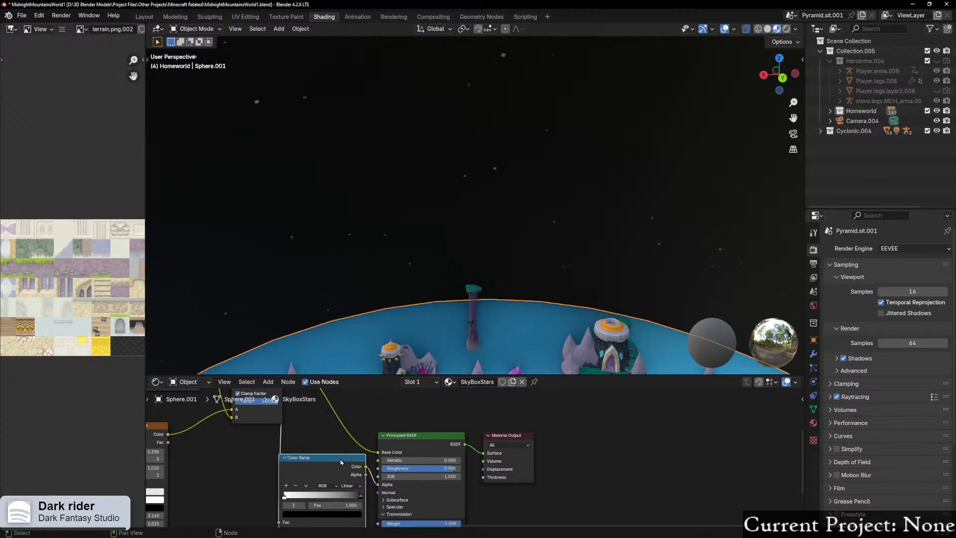
{"action": "key", "text": "x"}
Step: Move the texture, Color Ramp and Darken nodes together away from the Principled BSDF to make room between them
{"action": "scroll", "coordinate": [360, 461], "scroll_direction": "down", "scroll_amount": 2}
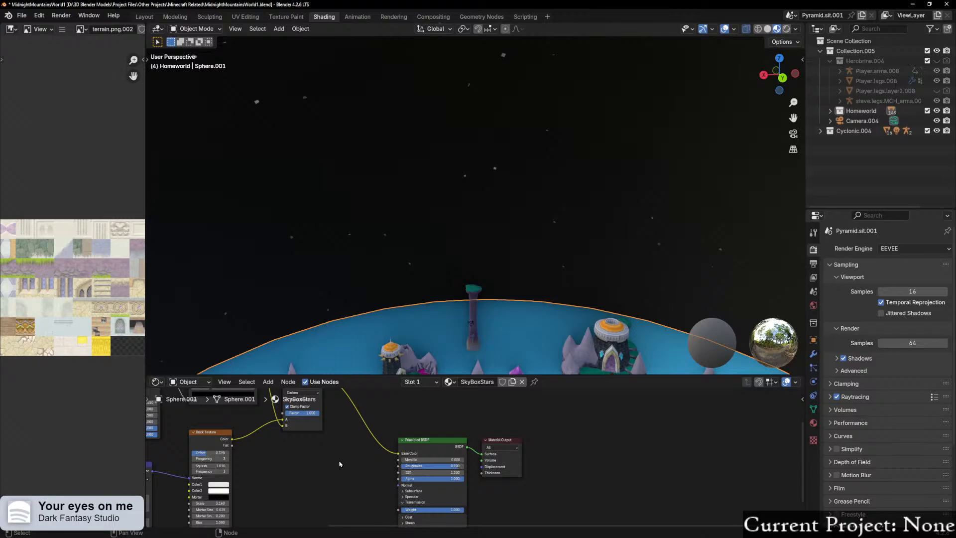
{"action": "scroll", "coordinate": [337, 453], "scroll_direction": "down", "scroll_amount": 2}
{"action": "middle_click_drag", "start_coordinate": [350, 448], "coordinate": [417, 468]}
{"action": "scroll", "coordinate": [391, 422], "scroll_direction": "down", "scroll_amount": 4}
{"action": "left_click_drag", "start_coordinate": [228, 425], "coordinate": [397, 514]}
{"action": "left_click_drag", "start_coordinate": [222, 421], "coordinate": [421, 514]}
{"action": "key", "text": "g"}
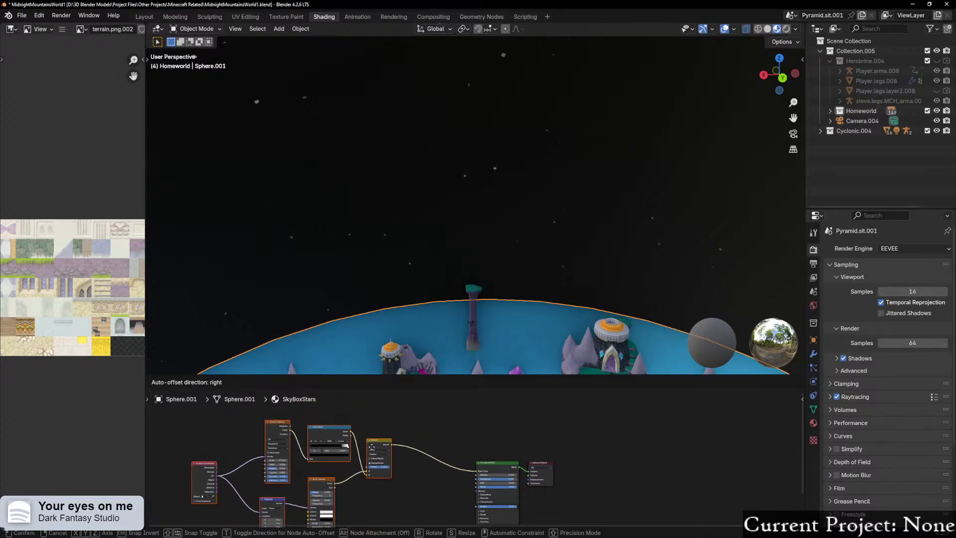
{"action": "left_click", "coordinate": [369, 448]}
{"action": "scroll", "coordinate": [420, 427], "scroll_direction": "up", "scroll_amount": 4}
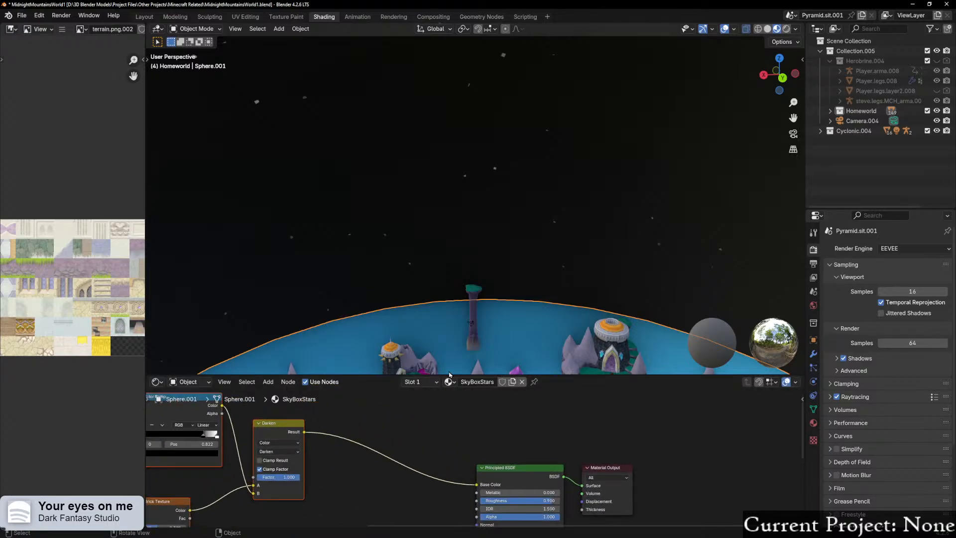
Step: Add an RGB to BW node below the Darken node's output and link the Darken Result to its Color input
{"action": "middle_click_drag", "start_coordinate": [350, 484], "coordinate": [360, 442]}
{"action": "key", "text": "shift+a"}
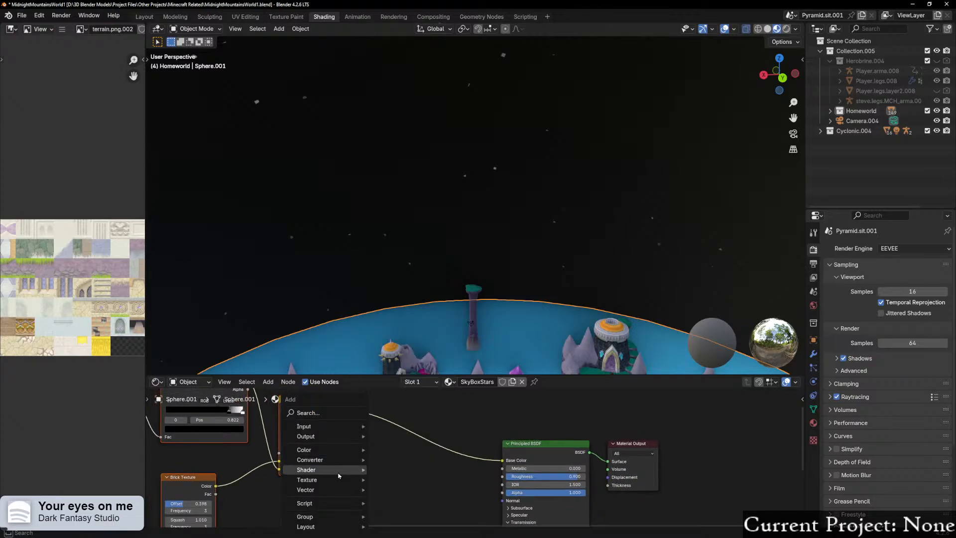
{"action": "mouse_move", "coordinate": [336, 464]}
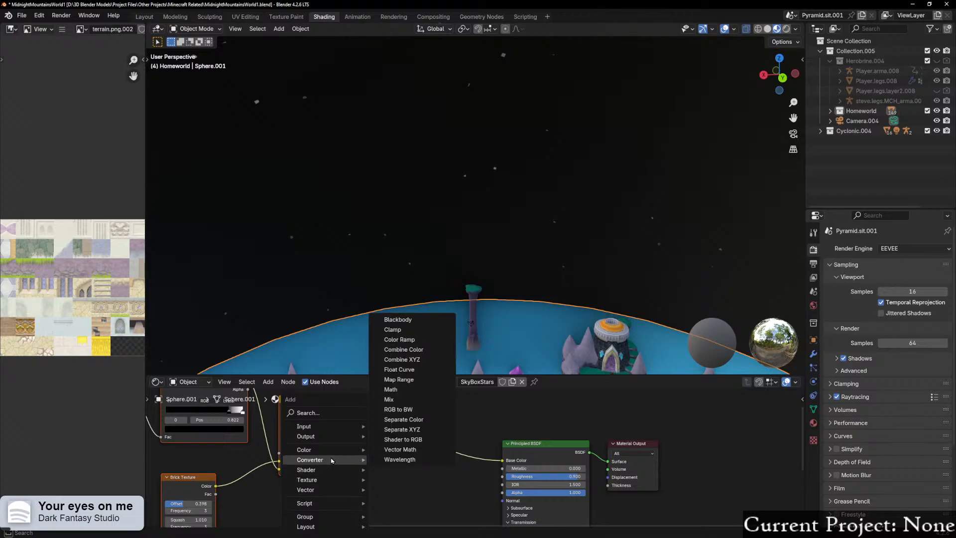
{"action": "left_click", "coordinate": [399, 409]}
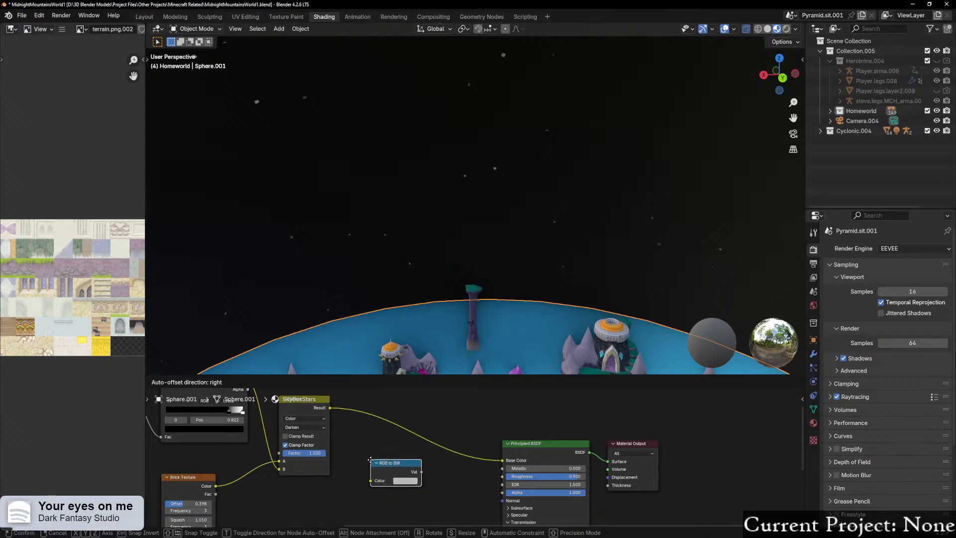
{"action": "left_click", "coordinate": [370, 460]}
{"action": "left_click_drag", "start_coordinate": [329, 408], "coordinate": [357, 498]}
{"action": "left_click", "coordinate": [357, 498]}
Step: Add a new Color Ramp beside the RGB to BW node and connect the Val output to its Fac
{"action": "middle_click_drag", "start_coordinate": [358, 495], "coordinate": [364, 446]}
{"action": "key", "text": "shift+a"}
{"action": "mouse_move", "coordinate": [398, 443]}
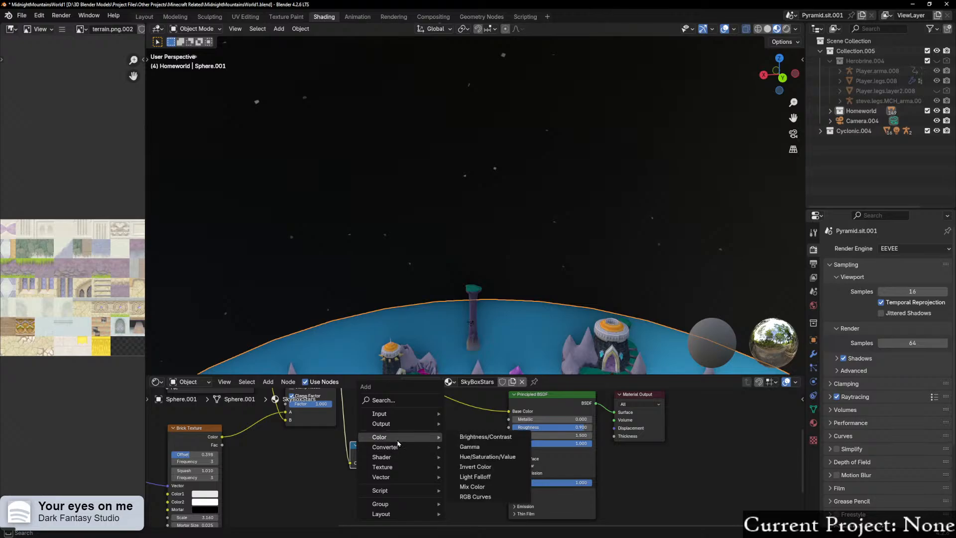
{"action": "left_click", "coordinate": [383, 400]}
{"action": "type", "text": "ra"}
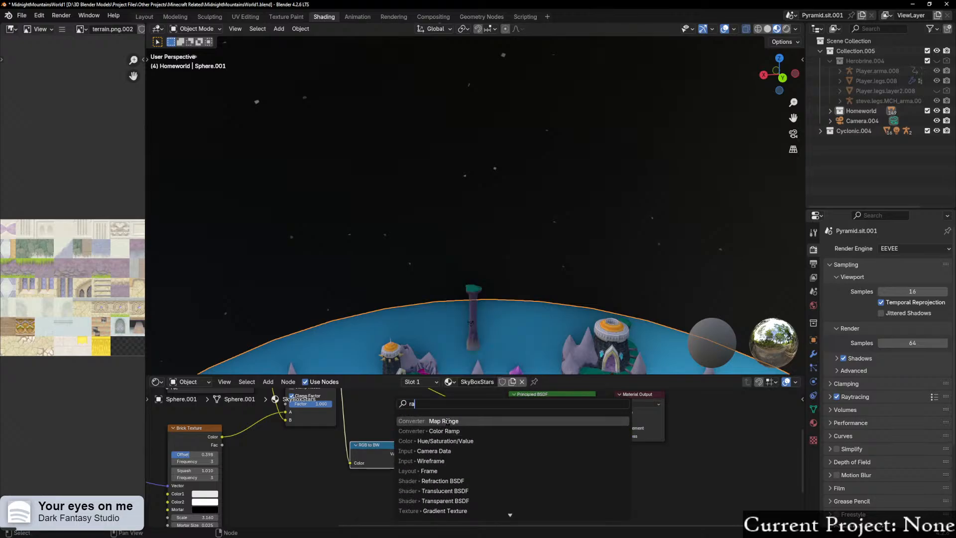
{"action": "left_click", "coordinate": [447, 431]}
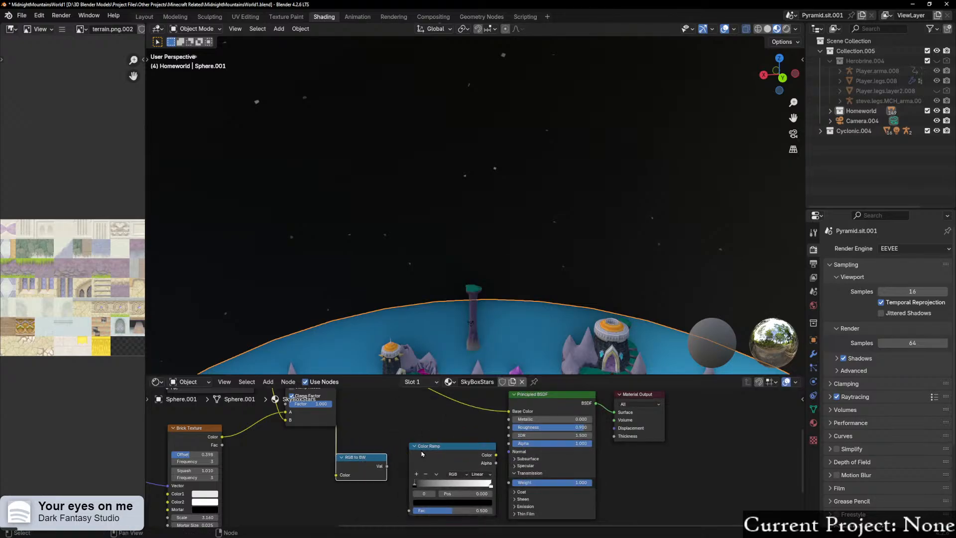
{"action": "left_click", "coordinate": [414, 444]}
{"action": "left_click_drag", "start_coordinate": [387, 466], "coordinate": [399, 503]}
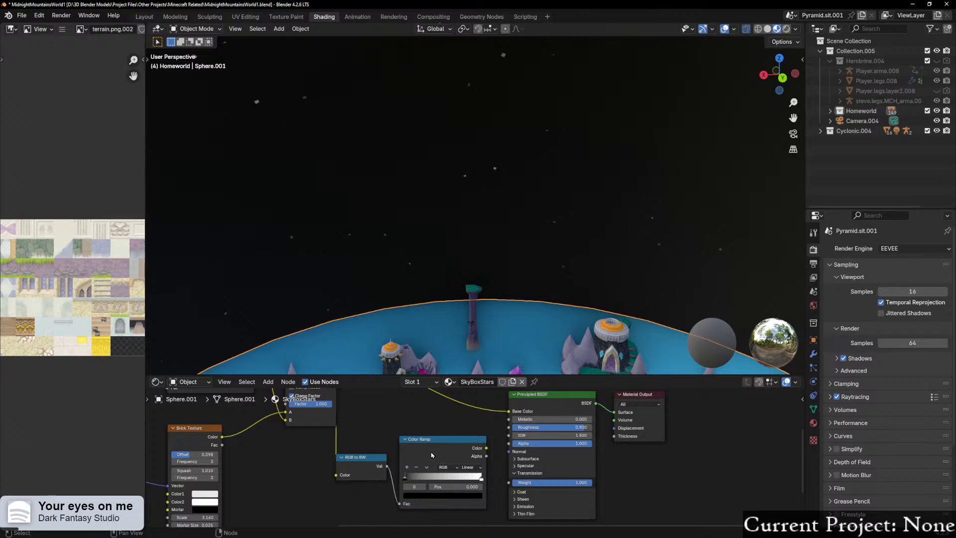
Step: Rearrange the RGB to BW and Color Ramp nodes, and link the ramp's Color output to the Principled BSDF's Alpha input
{"action": "left_click_drag", "start_coordinate": [358, 466], "coordinate": [353, 484]}
{"action": "left_click_drag", "start_coordinate": [432, 451], "coordinate": [488, 451]}
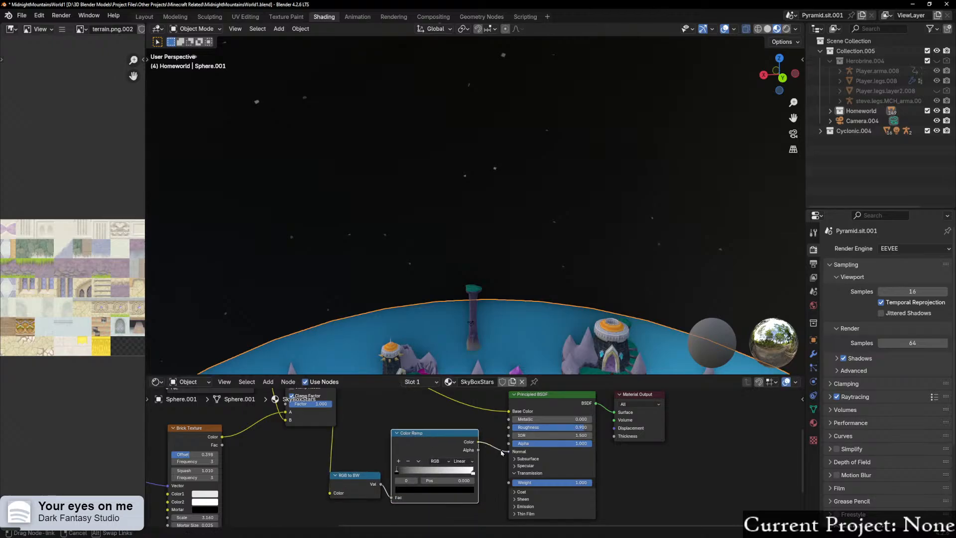
{"action": "left_click_drag", "start_coordinate": [505, 448], "coordinate": [509, 444]}
{"action": "key", "text": "Escape"}
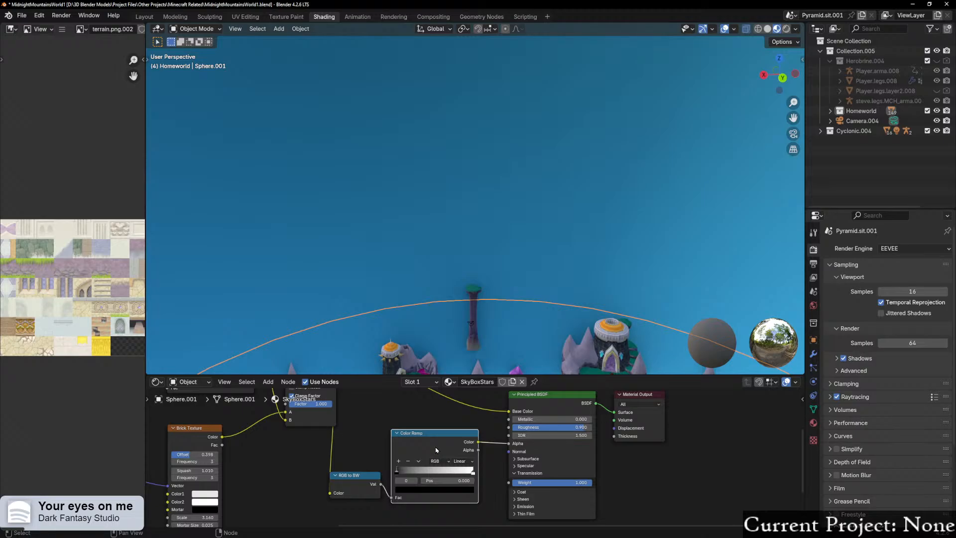
Step: Try bunching the Color Ramp's black and white stops together, with the black stop at 0.357
{"action": "scroll", "coordinate": [458, 453], "scroll_direction": "up", "scroll_amount": 1}
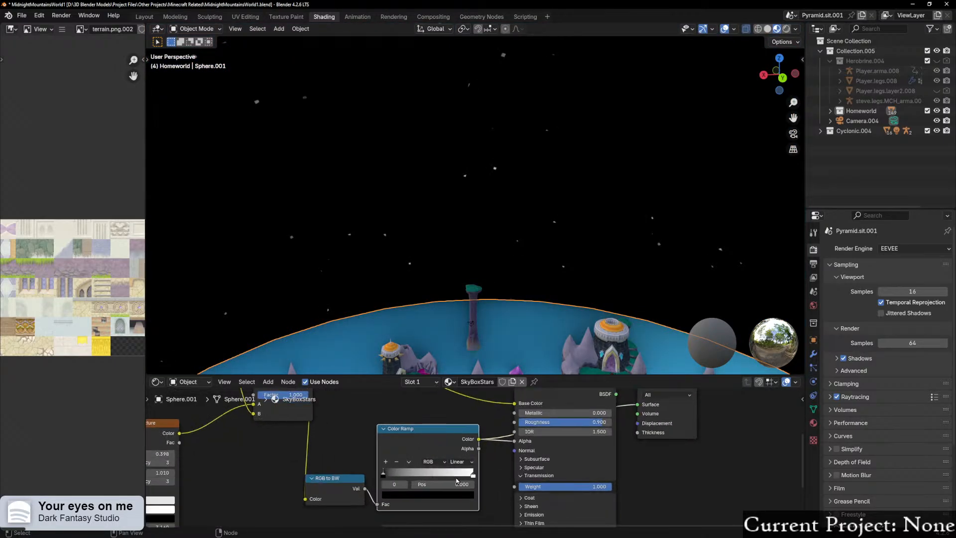
{"action": "left_click_drag", "start_coordinate": [473, 475], "coordinate": [413, 479]}
{"action": "scroll", "coordinate": [473, 438], "scroll_direction": "down", "scroll_amount": 2}
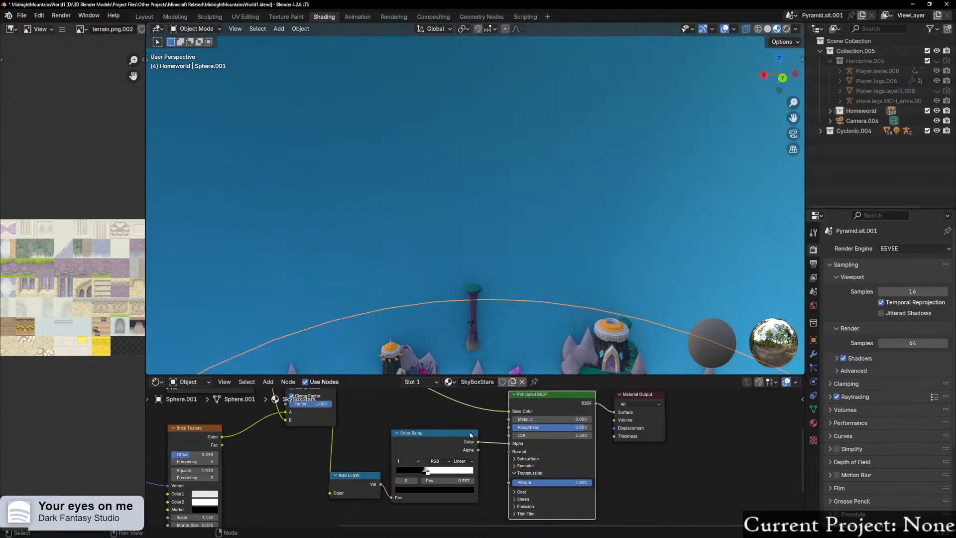
Step: Return the Color Ramp's black stop to position 0 and its white stop to position 1
{"action": "scroll", "coordinate": [473, 458], "scroll_direction": "up", "scroll_amount": 1}
{"action": "left_click_drag", "start_coordinate": [416, 477], "coordinate": [475, 478]}
{"action": "left_click_drag", "start_coordinate": [411, 478], "coordinate": [375, 481]}
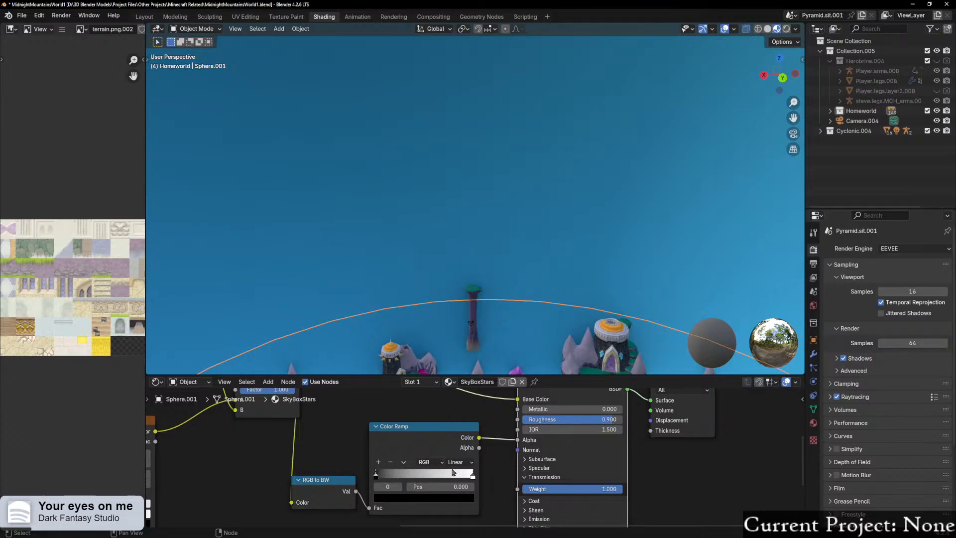
{"action": "left_click", "coordinate": [474, 476]}
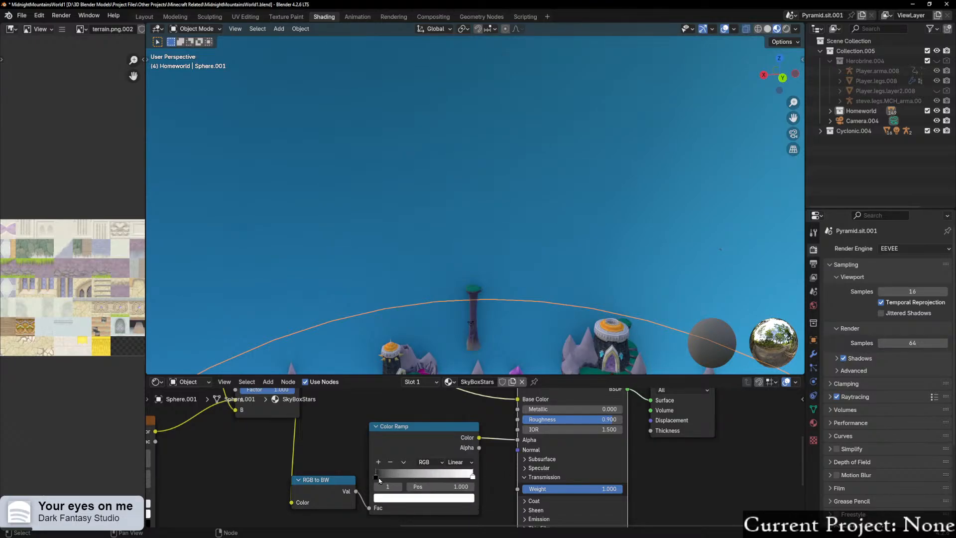
{"action": "left_click_drag", "start_coordinate": [376, 477], "coordinate": [368, 478]}
Step: Feed the BSDF's Alpha from the Color Ramp's Alpha output instead, and move the white stop toward the ramp's middle
{"action": "left_click_drag", "start_coordinate": [470, 447], "coordinate": [518, 439]}
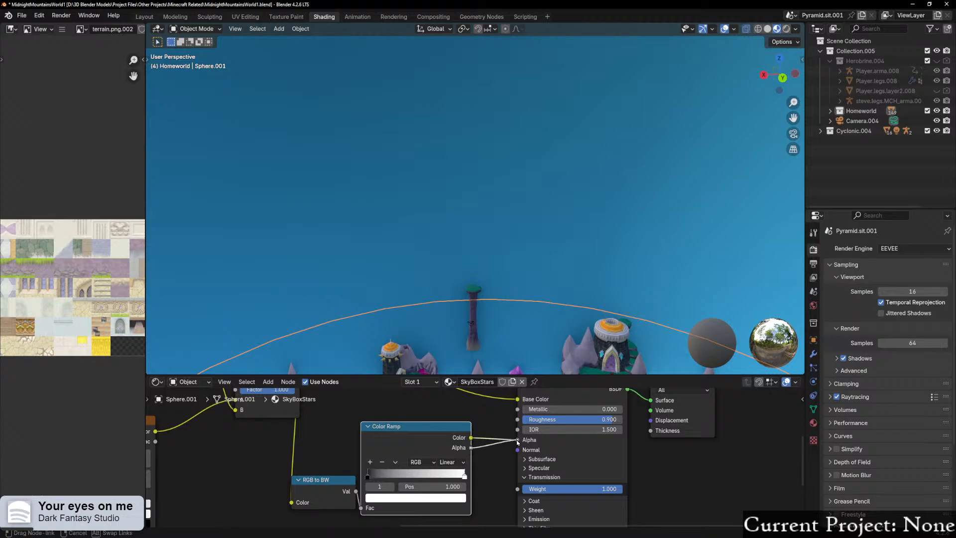
{"action": "left_click_drag", "start_coordinate": [444, 442], "coordinate": [462, 442]}
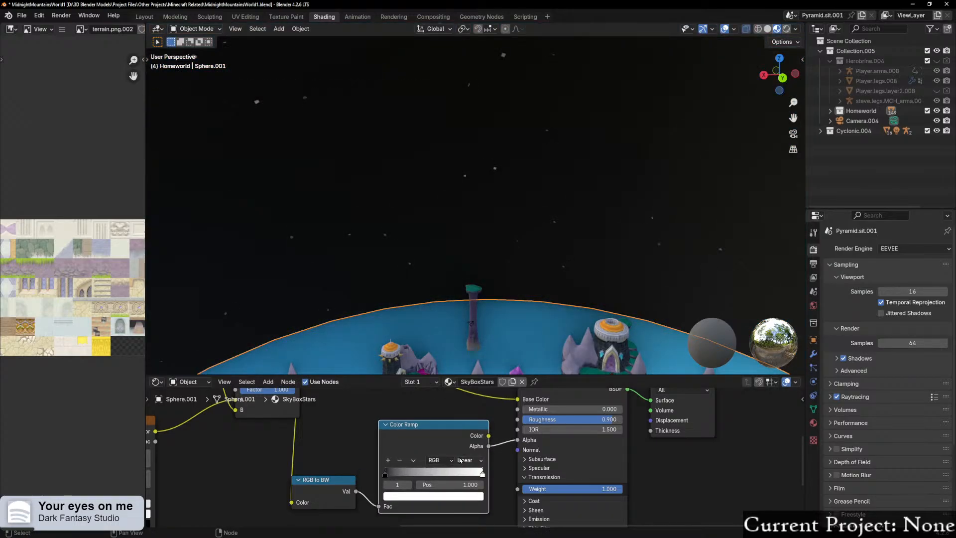
{"action": "left_click_drag", "start_coordinate": [475, 477], "coordinate": [369, 479]}
Step: Delete the RGB to BW node and relink the Color Ramp's Color output to the BSDF's Alpha input
{"action": "left_click", "coordinate": [332, 479]}
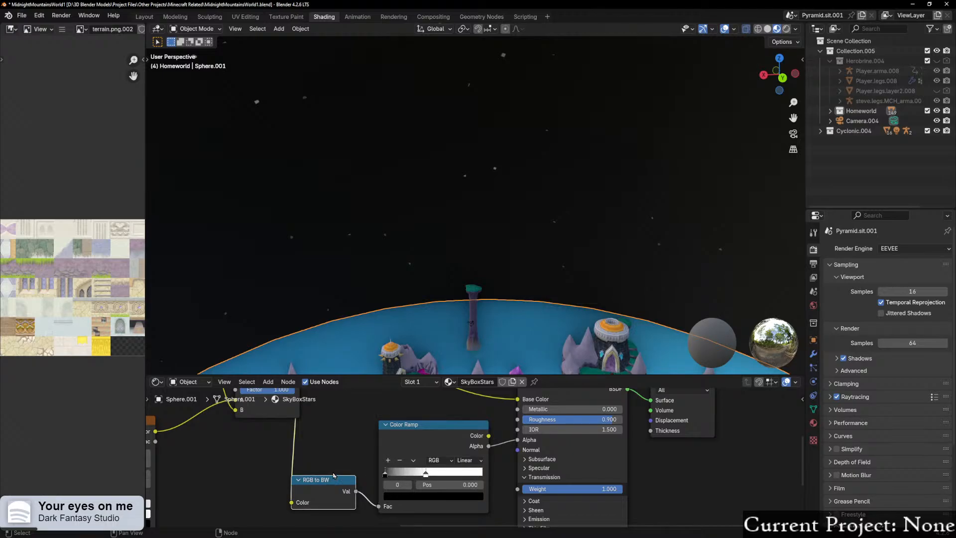
{"action": "key", "text": "x"}
{"action": "left_click_drag", "start_coordinate": [463, 428], "coordinate": [518, 440]}
{"action": "left_click_drag", "start_coordinate": [442, 441], "coordinate": [431, 435]}
Step: Spread the Color Ramp's stops back to both ends and set its Fac to 0.5
{"action": "left_click_drag", "start_coordinate": [383, 476], "coordinate": [440, 477]}
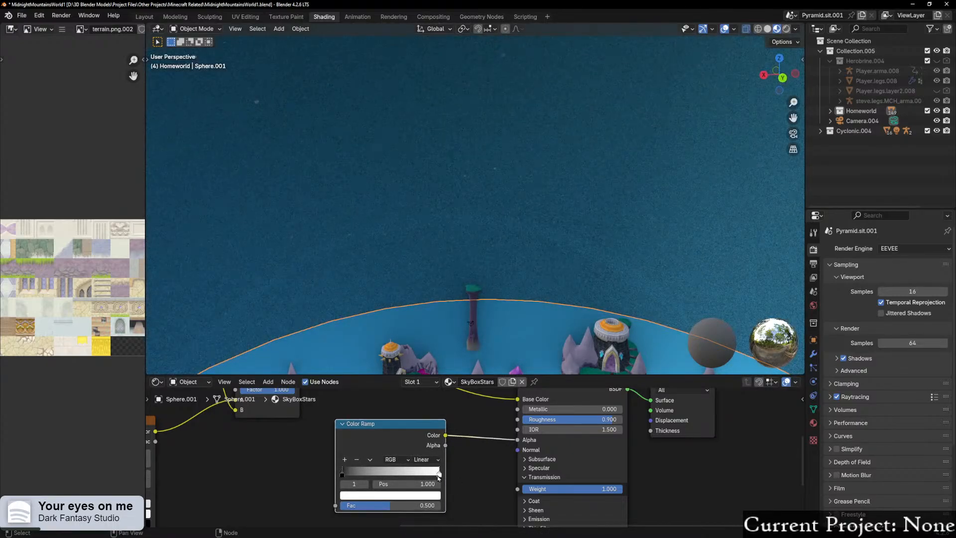
{"action": "left_click_drag", "start_coordinate": [391, 506], "coordinate": [430, 505]}
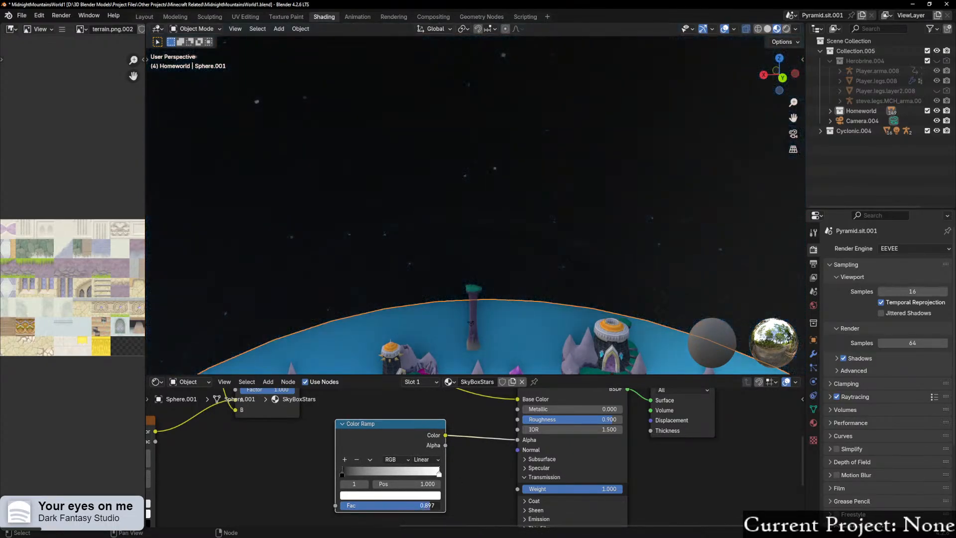
{"action": "mouse_move", "coordinate": [344, 477]}
{"action": "left_mouse_down"}
{"action": "mouse_move", "coordinate": [400, 474]}
{"action": "mouse_move", "coordinate": [348, 475]}
{"action": "left_mouse_up"}
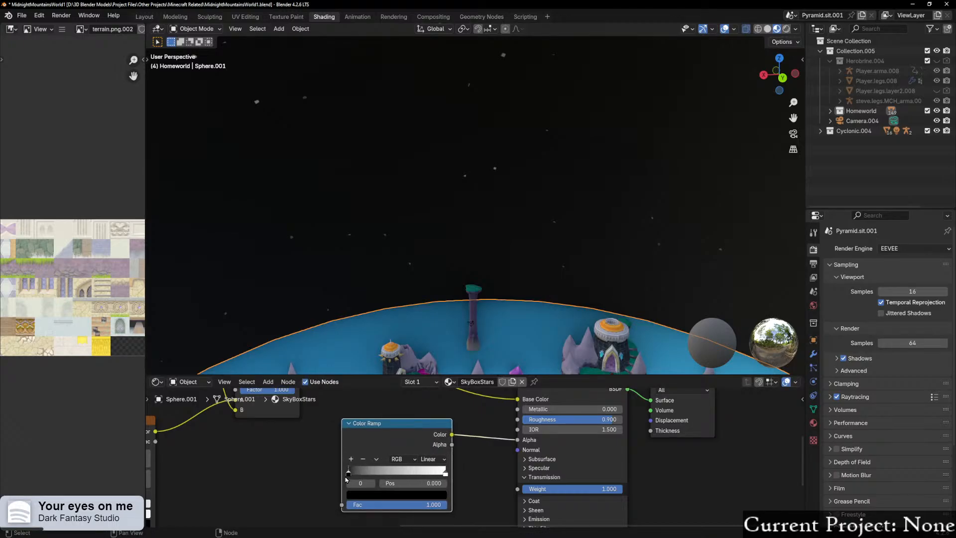
{"action": "left_click_drag", "start_coordinate": [431, 505], "coordinate": [397, 504]}
{"action": "double_click", "coordinate": [392, 505]}
{"action": "type", "text": ".5"}
{"action": "key", "text": "Return"}
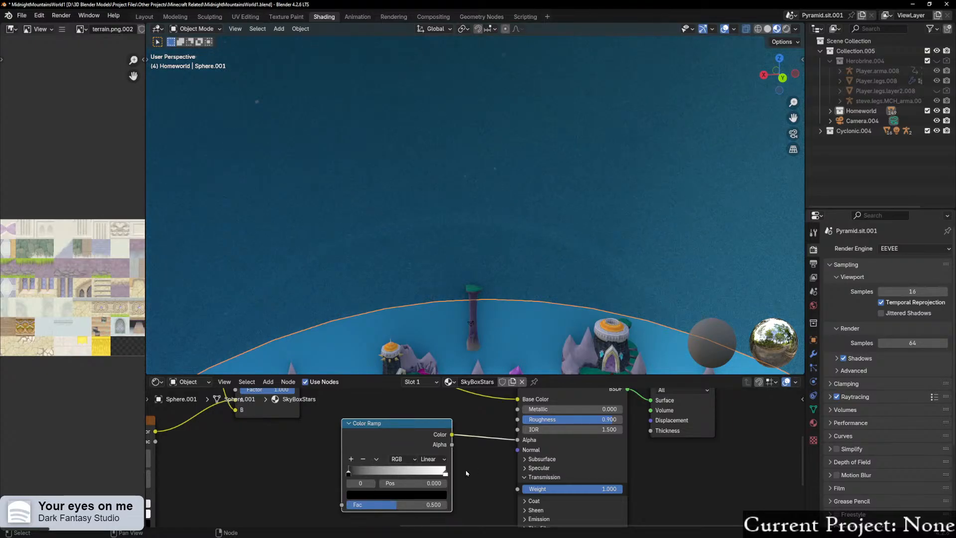
Step: Move the Color Ramp's white stop to 0.646 and its black stop to 0.323
{"action": "left_click_drag", "start_coordinate": [445, 475], "coordinate": [410, 474]}
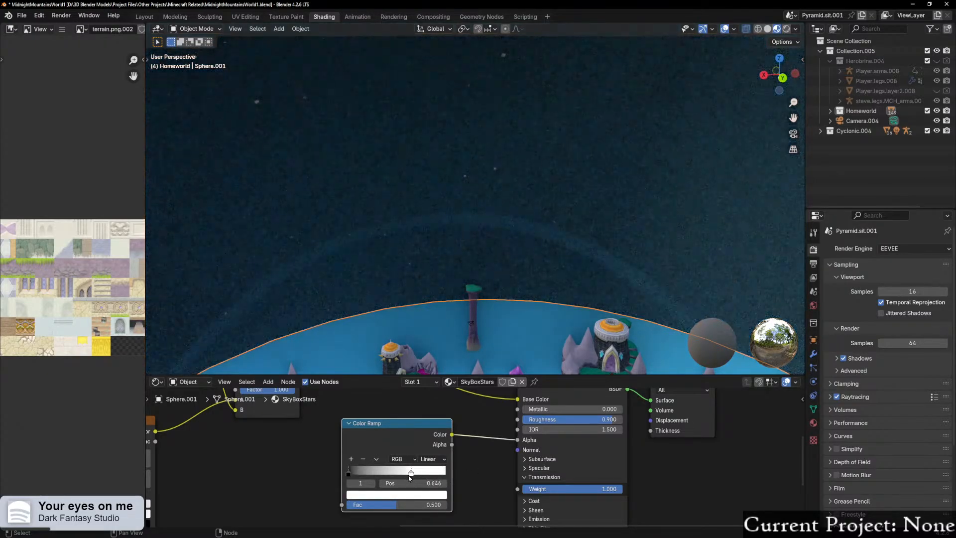
{"action": "left_click_drag", "start_coordinate": [348, 473], "coordinate": [380, 474]}
{"action": "middle_click_drag", "start_coordinate": [442, 248], "coordinate": [507, 194]}
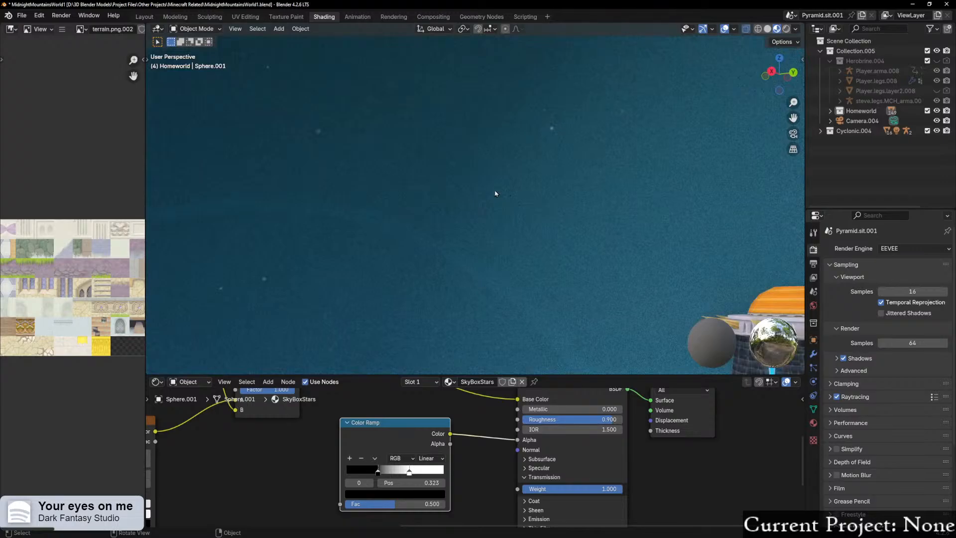
Step: Try Constant interpolation on the Color Ramp with the white stop at 0.502
{"action": "left_click_drag", "start_coordinate": [399, 426], "coordinate": [401, 444]}
{"action": "scroll", "coordinate": [434, 416], "scroll_direction": "down", "scroll_amount": 1}
{"action": "scroll", "coordinate": [434, 416], "scroll_direction": "up", "scroll_amount": 1}
{"action": "left_click", "coordinate": [436, 479]}
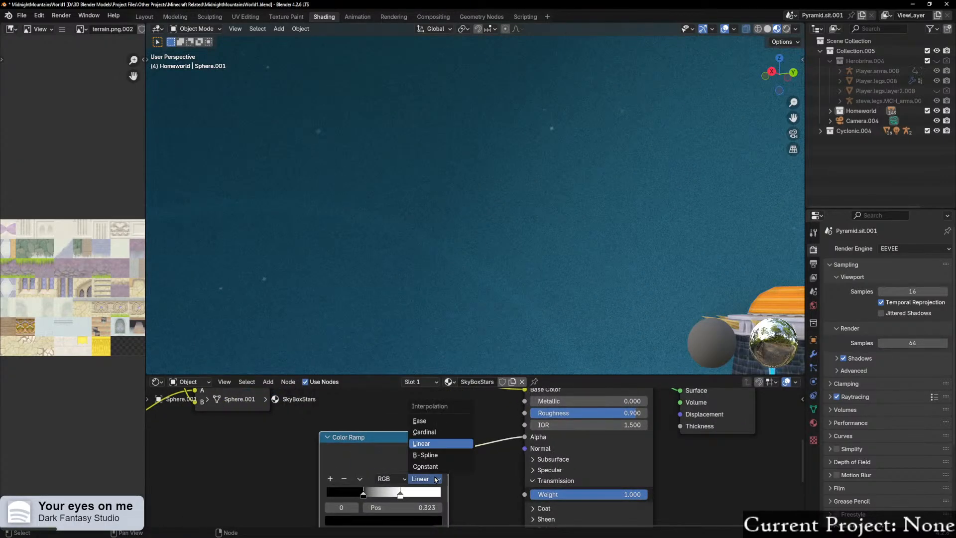
{"action": "left_click", "coordinate": [426, 467]}
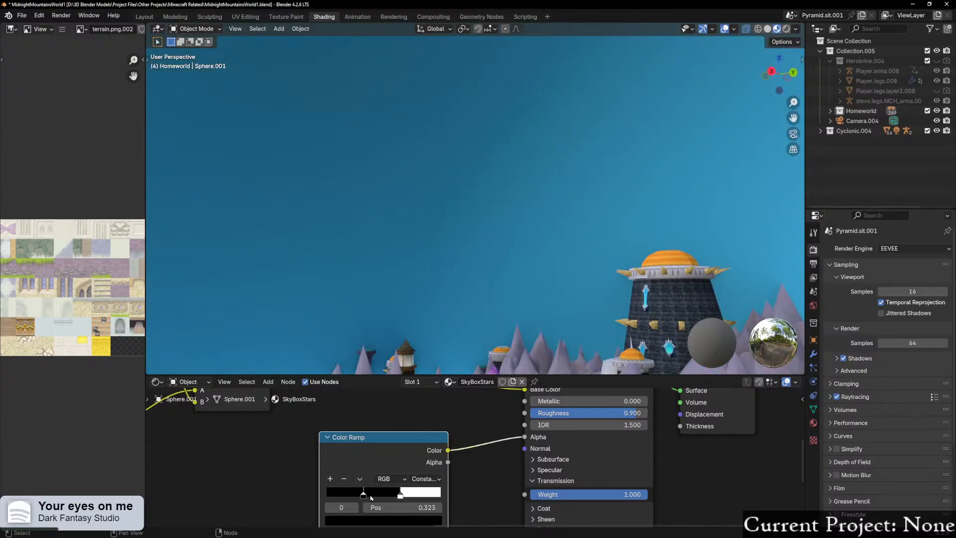
{"action": "mouse_move", "coordinate": [367, 496]}
{"action": "left_mouse_down"}
{"action": "mouse_move", "coordinate": [349, 496]}
{"action": "mouse_move", "coordinate": [385, 500]}
{"action": "left_mouse_up"}
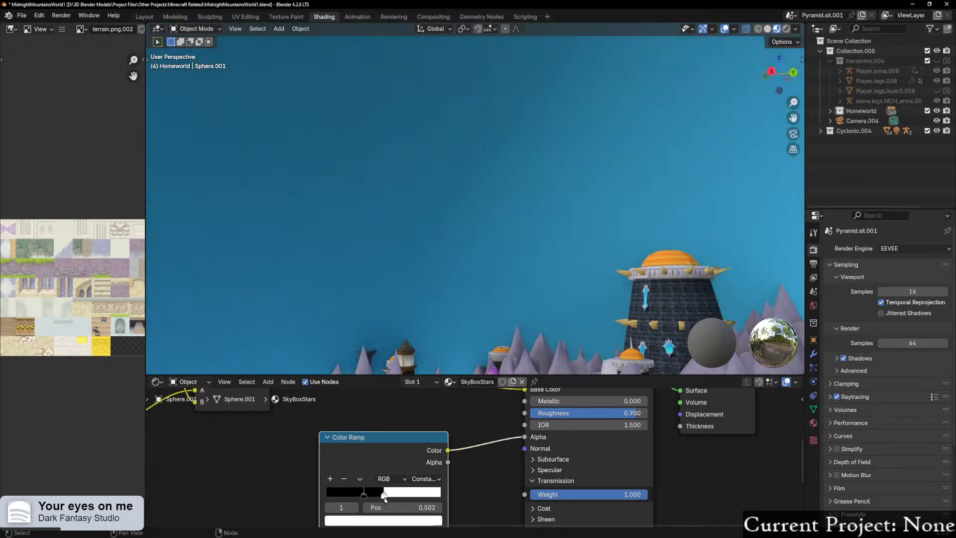
Step: Switch the Color Ramp to B-Spline interpolation, with the black stop at 0 and the white stop at 0.815
{"action": "left_click", "coordinate": [425, 478]}
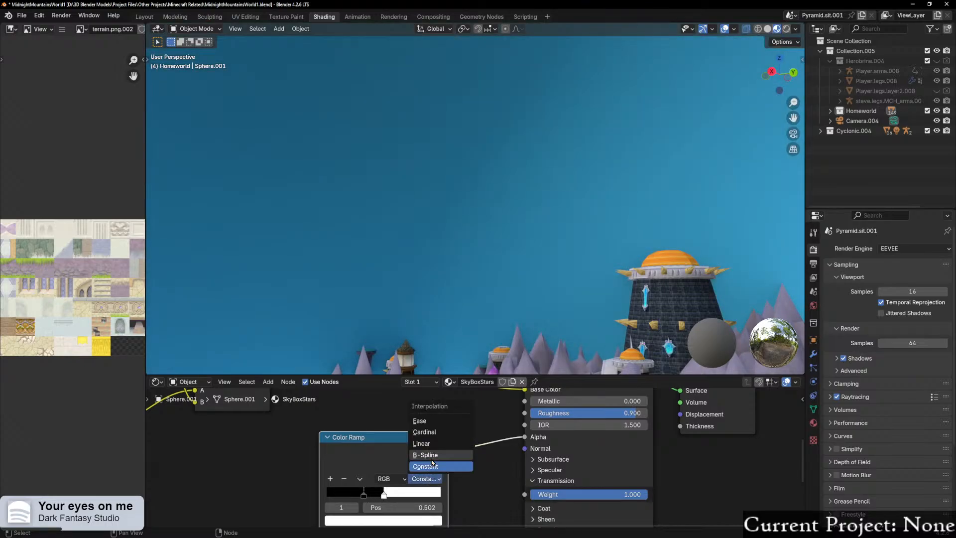
{"action": "left_click", "coordinate": [433, 461]}
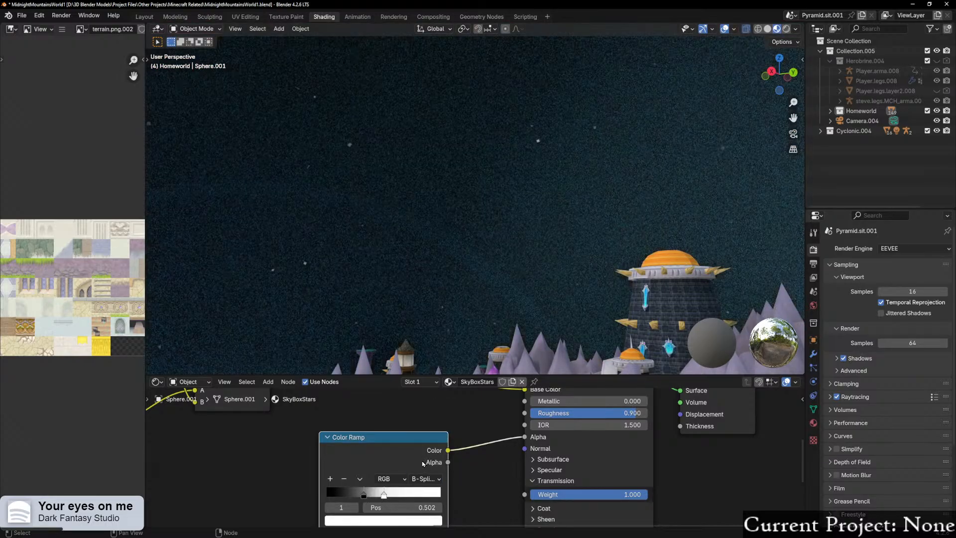
{"action": "left_click_drag", "start_coordinate": [363, 495], "coordinate": [329, 500]}
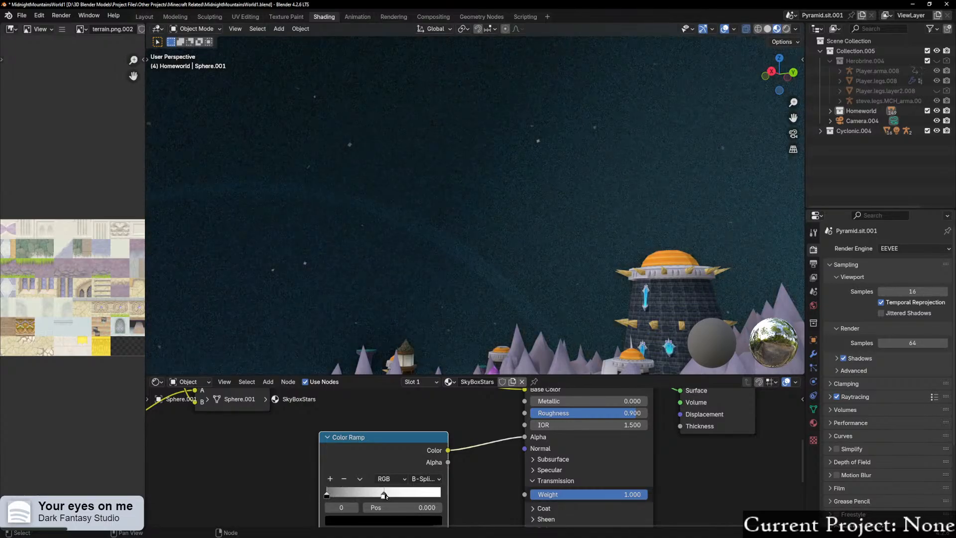
{"action": "left_click", "coordinate": [382, 496]}
{"action": "left_click_drag", "start_coordinate": [381, 497], "coordinate": [419, 497]}
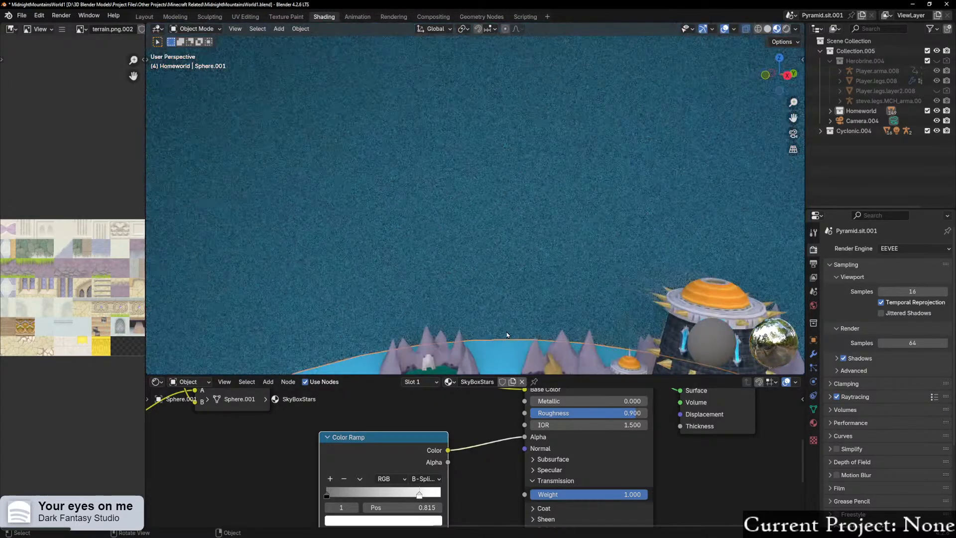
{"action": "middle_click_drag", "start_coordinate": [507, 335], "coordinate": [464, 314]}
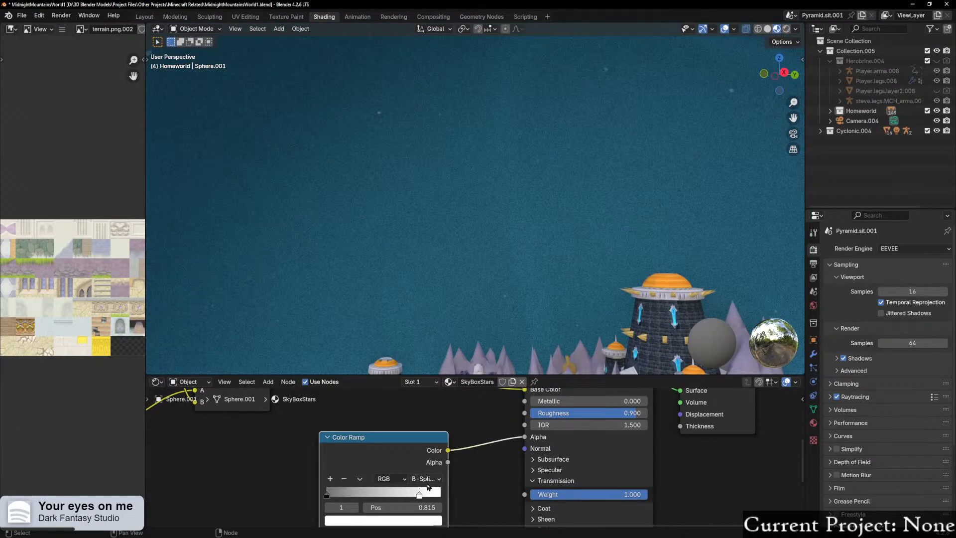
Step: Switch the Color Ramp to Cardinal interpolation and move the white stop to 1.000
{"action": "left_click", "coordinate": [427, 478]}
{"action": "left_click", "coordinate": [431, 439]}
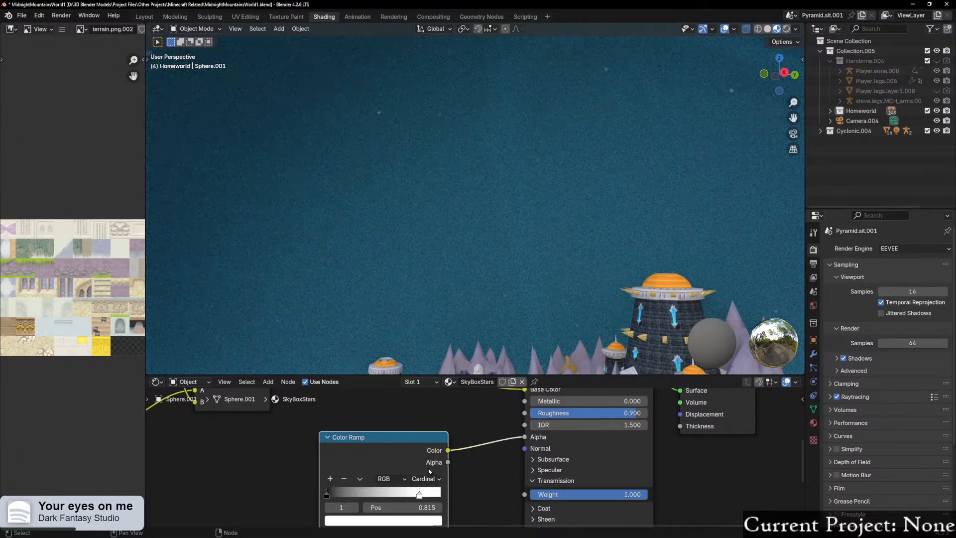
{"action": "left_click_drag", "start_coordinate": [422, 494], "coordinate": [443, 495]}
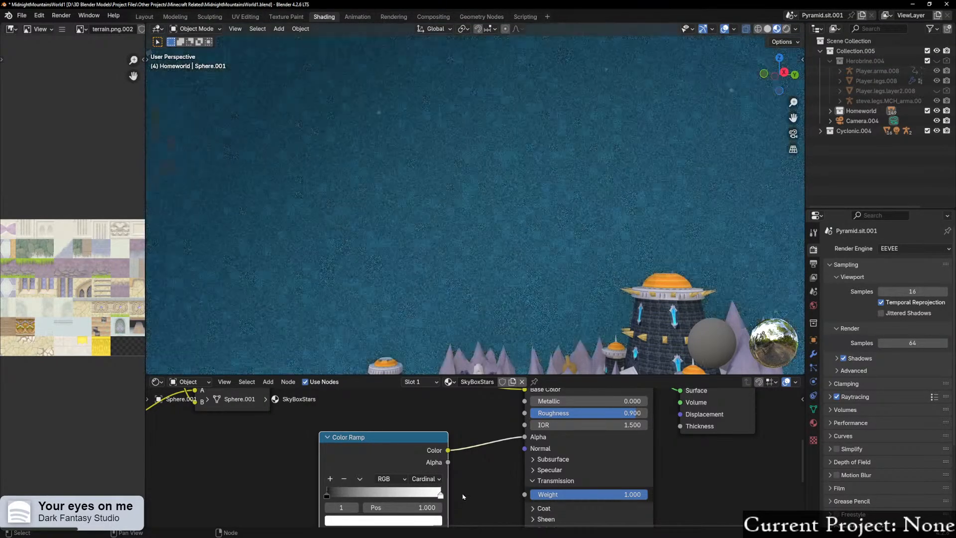
Step: Switch the Color Ramp to Ease interpolation and add a middle stop at 0.500
{"action": "left_click", "coordinate": [429, 479]}
{"action": "left_click", "coordinate": [429, 422]}
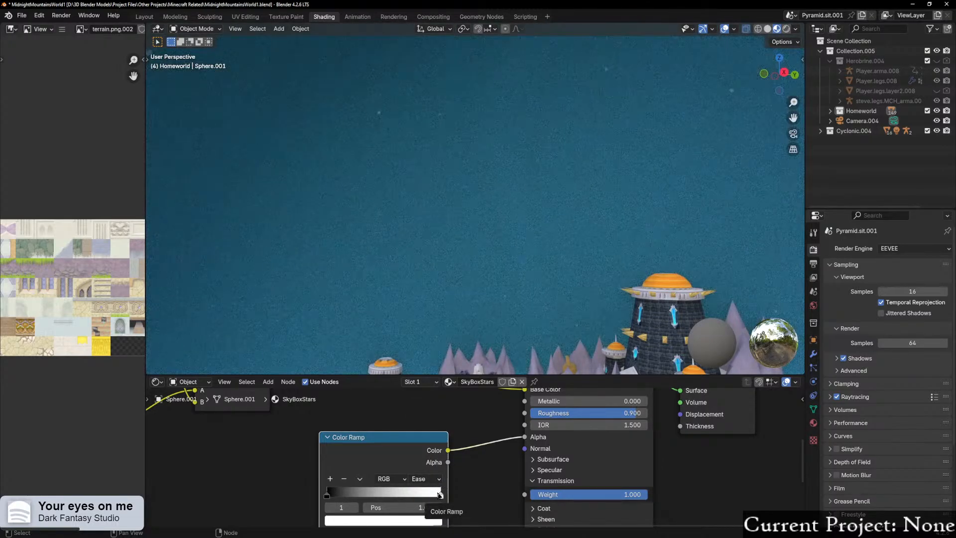
{"action": "mouse_move", "coordinate": [441, 497]}
{"action": "left_mouse_down"}
{"action": "mouse_move", "coordinate": [413, 497]}
{"action": "mouse_move", "coordinate": [440, 497]}
{"action": "left_mouse_up"}
{"action": "left_click", "coordinate": [330, 479]}
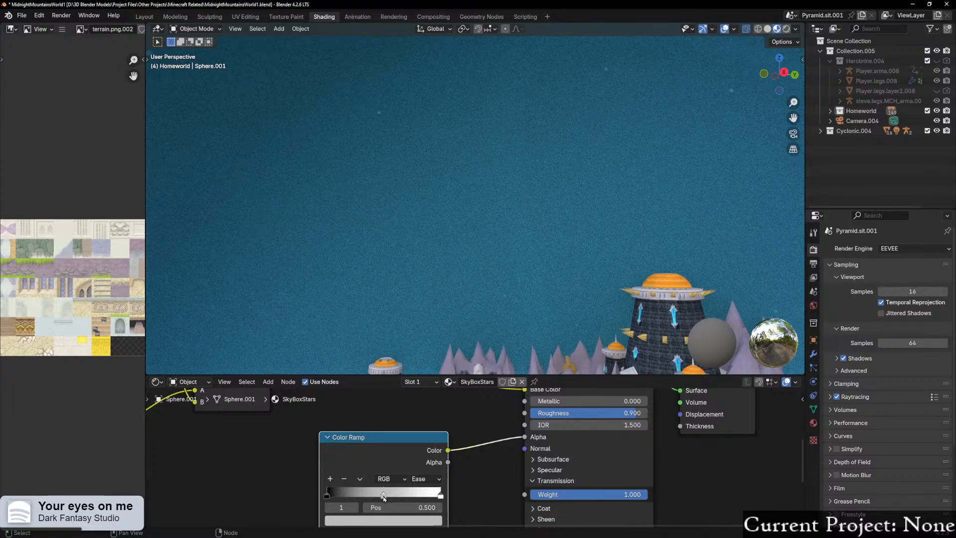
Step: Set the Color Ramp to Linear, bring the black stop beside the middle one at 0.372, and place the white stop at 0.909
{"action": "left_click", "coordinate": [436, 479]}
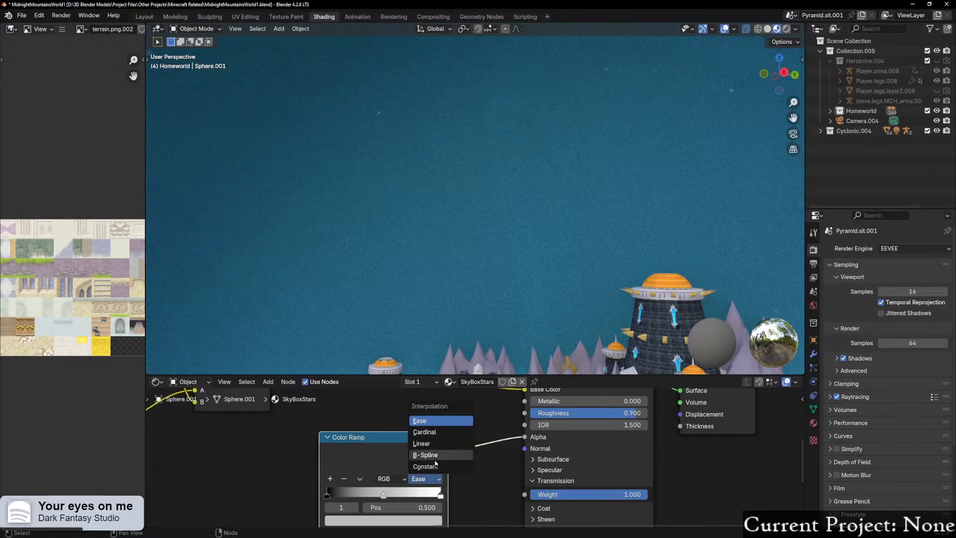
{"action": "left_click", "coordinate": [422, 443]}
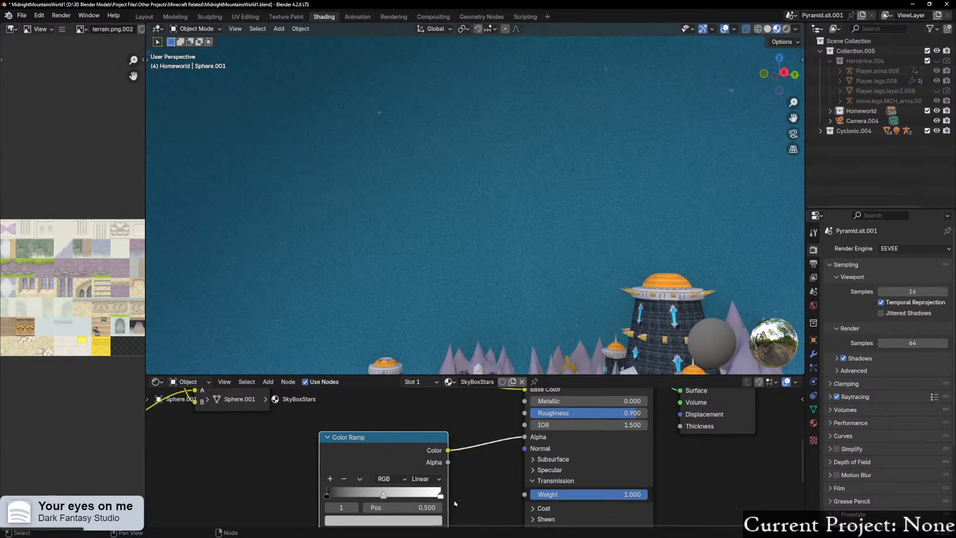
{"action": "left_click_drag", "start_coordinate": [441, 496], "coordinate": [467, 505]}
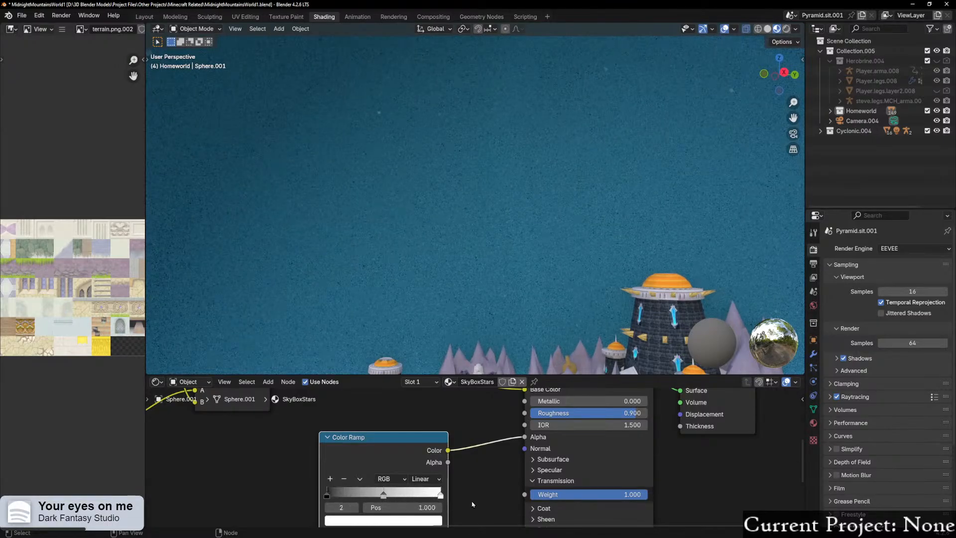
{"action": "left_click_drag", "start_coordinate": [325, 497], "coordinate": [373, 499]}
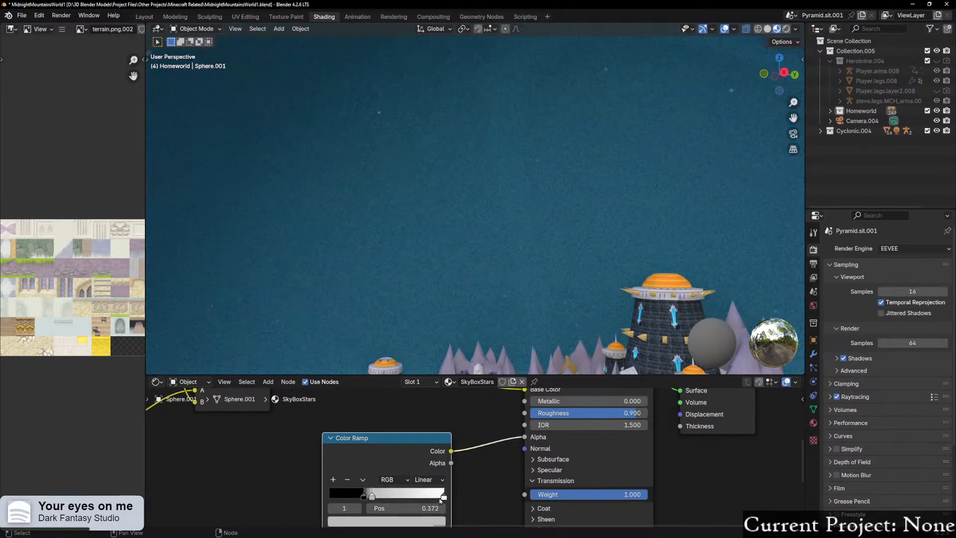
{"action": "mouse_move", "coordinate": [444, 496]}
{"action": "left_mouse_down"}
{"action": "mouse_move", "coordinate": [386, 499]}
{"action": "mouse_move", "coordinate": [434, 498]}
{"action": "left_mouse_up"}
{"action": "middle_click_drag", "start_coordinate": [507, 300], "coordinate": [510, 275]}
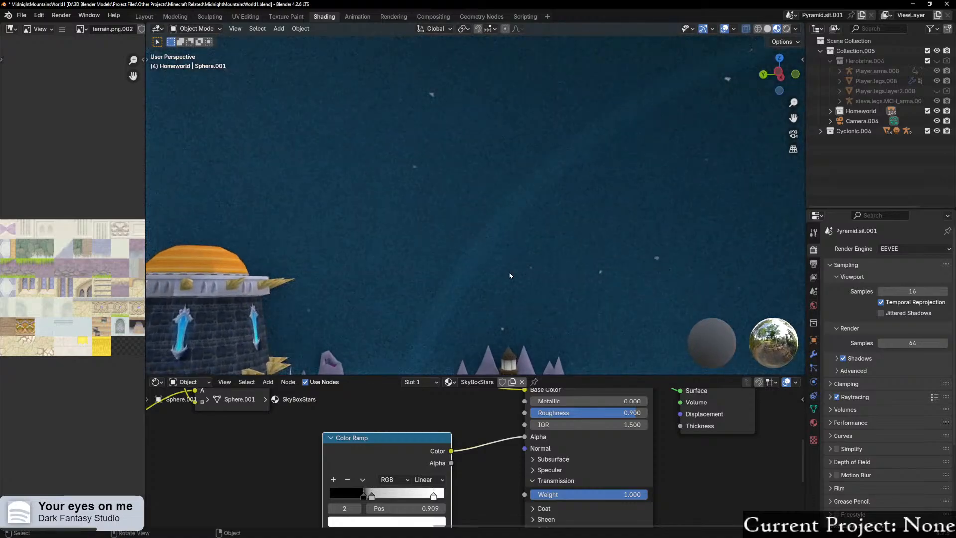
{"action": "scroll", "coordinate": [510, 276], "scroll_direction": "down", "scroll_amount": 2}
Step: Collapse the Color Ramp node and delete it from the SkyBoxStars material
{"action": "left_click", "coordinate": [396, 480]}
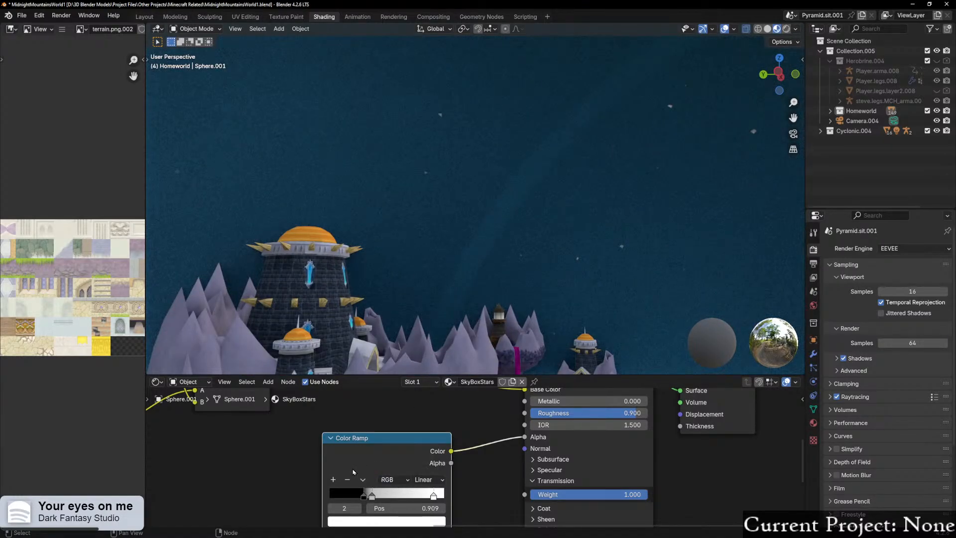
{"action": "scroll", "coordinate": [353, 472], "scroll_direction": "down", "scroll_amount": 2}
{"action": "left_click", "coordinate": [362, 443]}
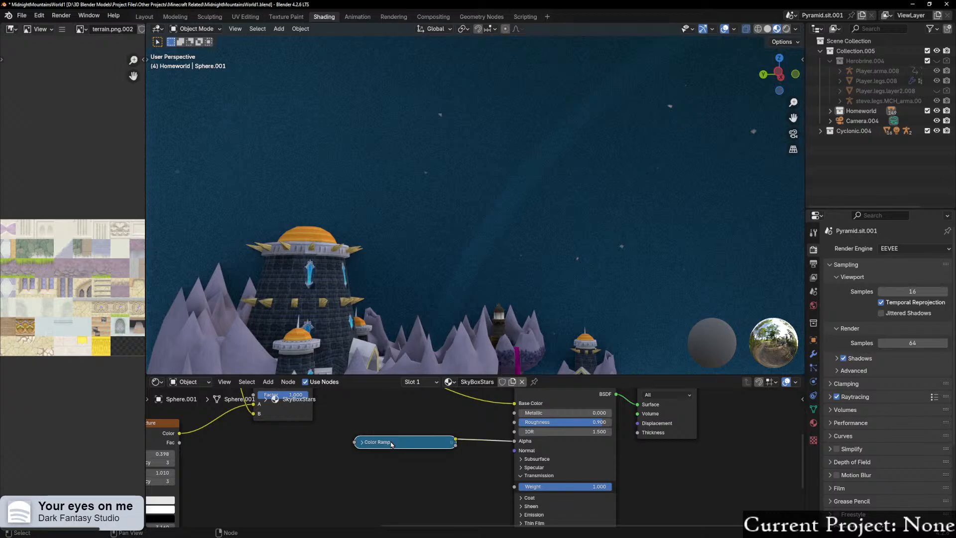
{"action": "key", "text": "Delete"}
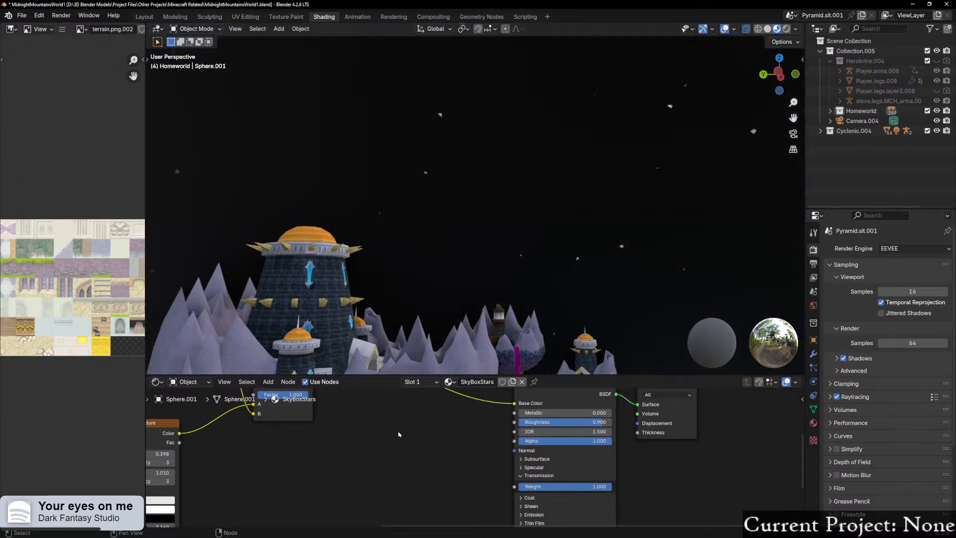
Step: Add a Holdout shader node to the SkyBoxStars material beside the Principled BSDF and delete it unconnected
{"action": "scroll", "coordinate": [398, 434], "scroll_direction": "down", "scroll_amount": 4}
{"action": "key", "text": "shift+a"}
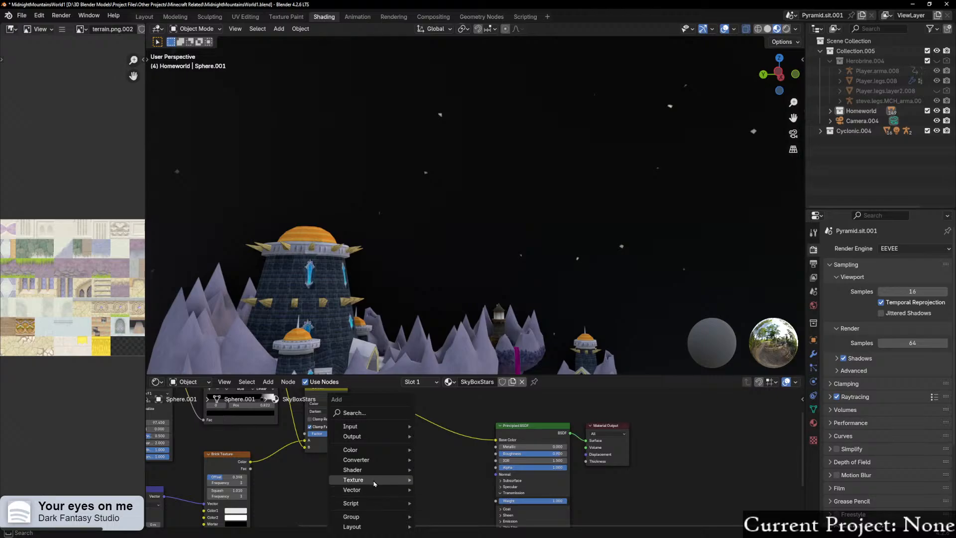
{"action": "mouse_move", "coordinate": [418, 451]}
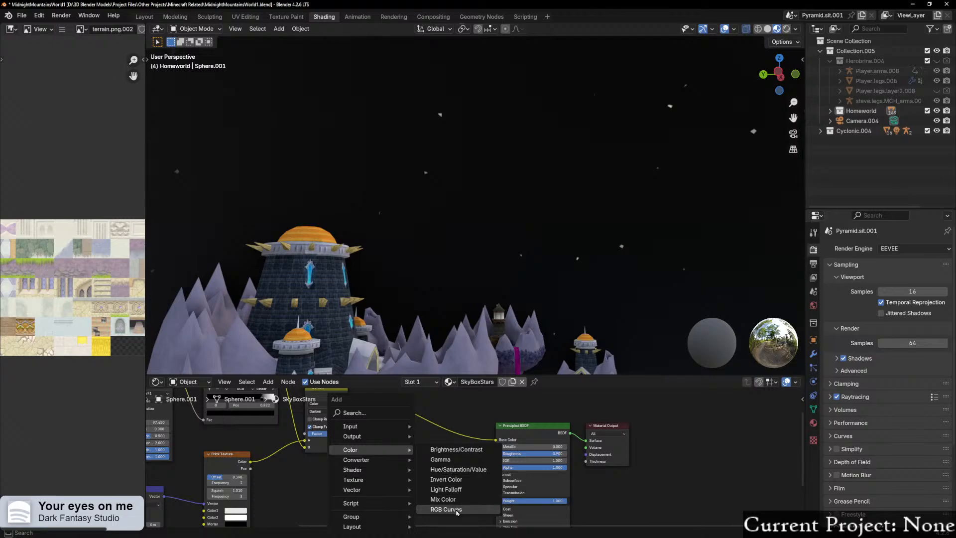
{"action": "mouse_move", "coordinate": [391, 462]}
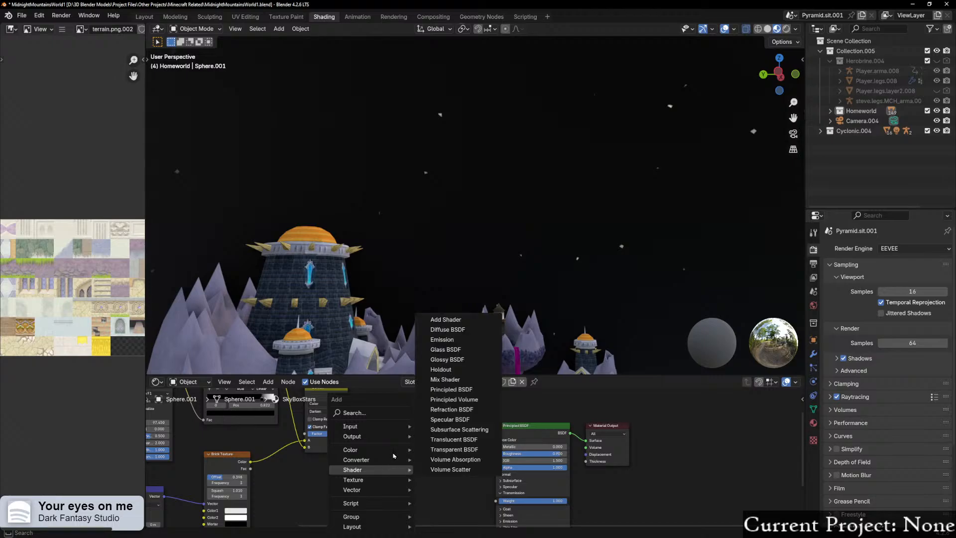
{"action": "mouse_move", "coordinate": [360, 482]}
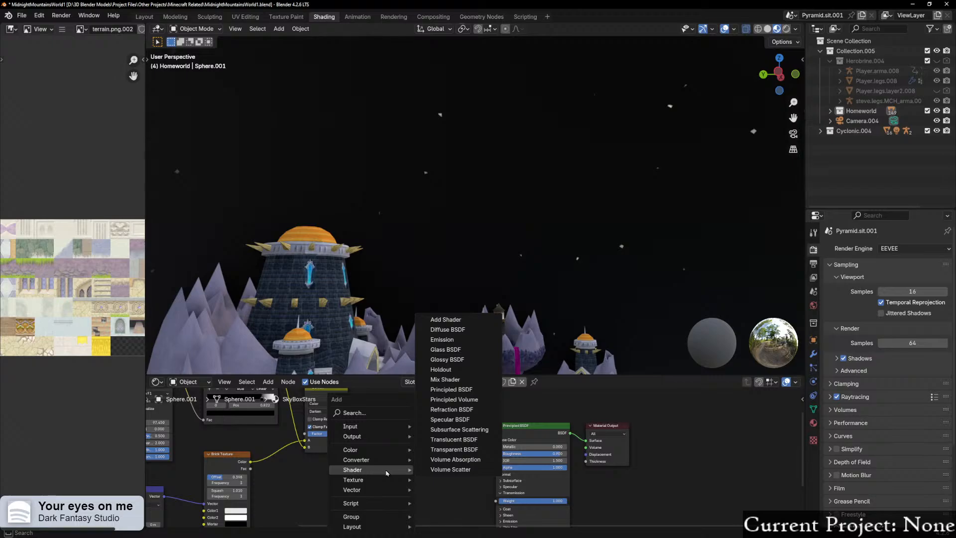
{"action": "left_click", "coordinate": [459, 369]}
{"action": "left_click", "coordinate": [420, 481]}
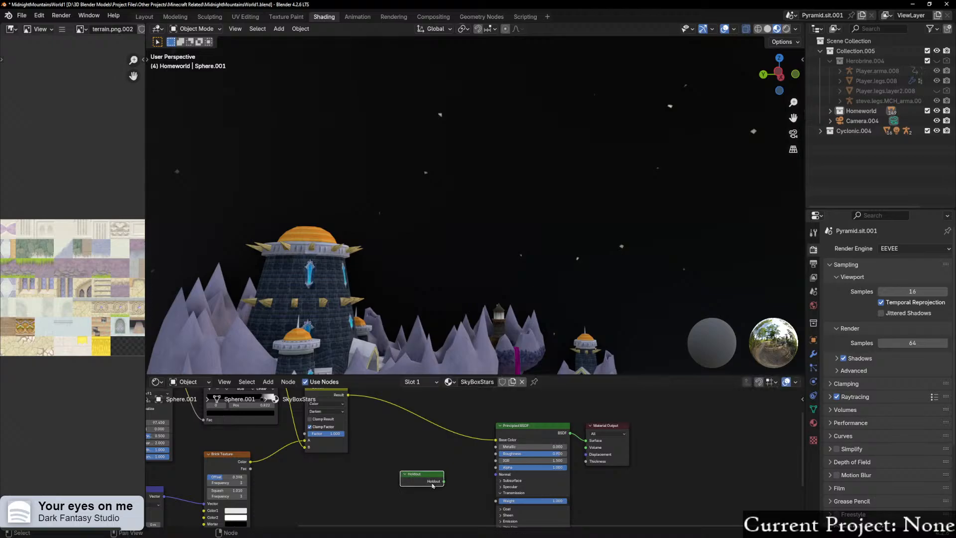
{"action": "left_click_drag", "start_coordinate": [429, 477], "coordinate": [395, 473]}
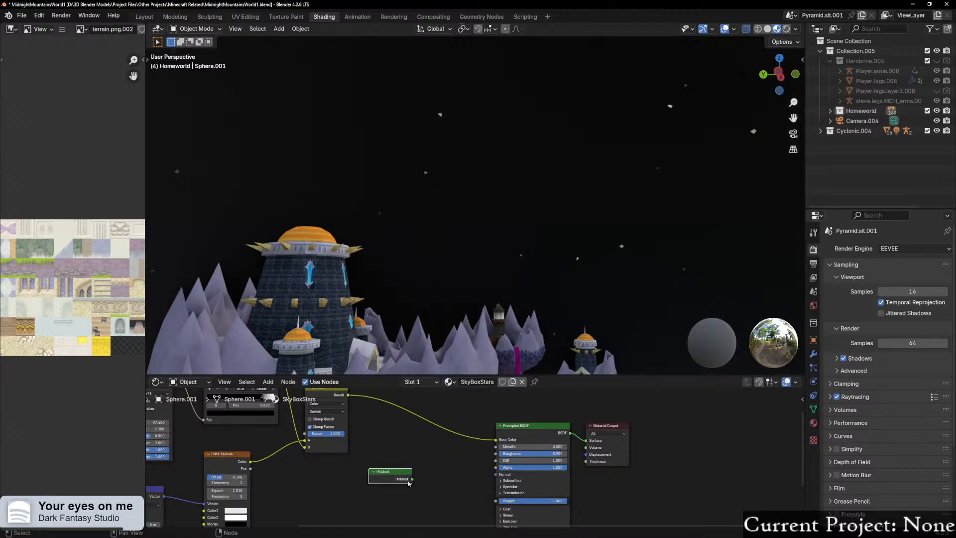
{"action": "left_click_drag", "start_coordinate": [392, 472], "coordinate": [366, 478]}
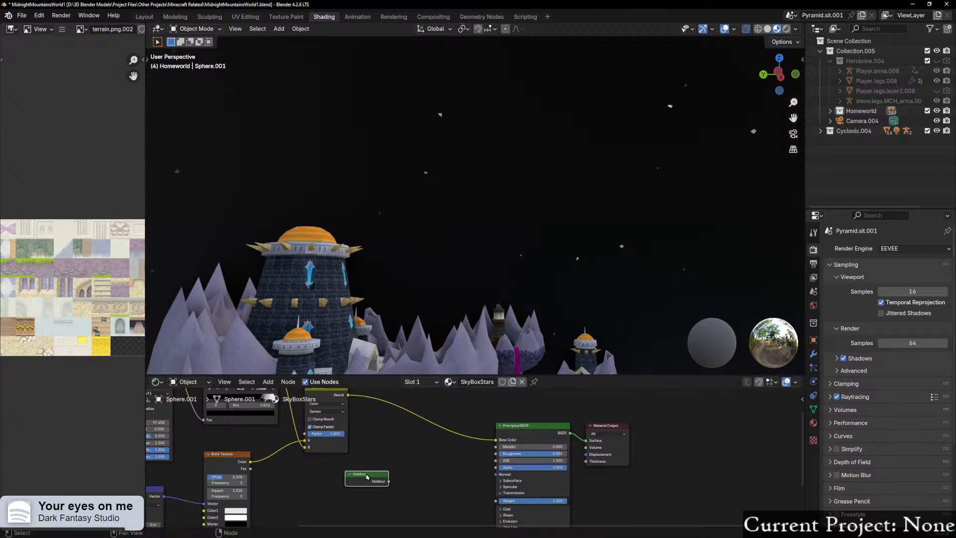
{"action": "key", "text": "x"}
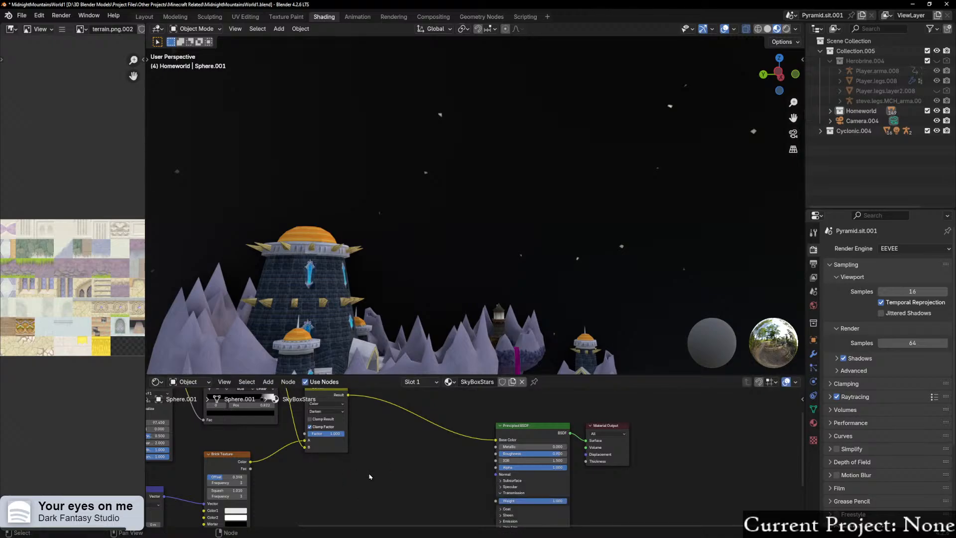
{"action": "key", "text": "shift+a"}
{"action": "mouse_move", "coordinate": [371, 479]}
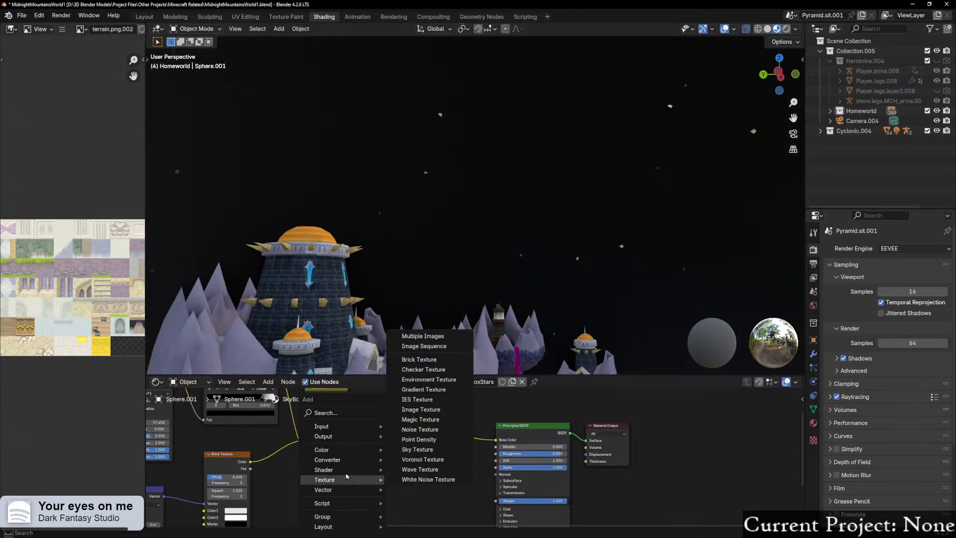
{"action": "mouse_move", "coordinate": [344, 470]}
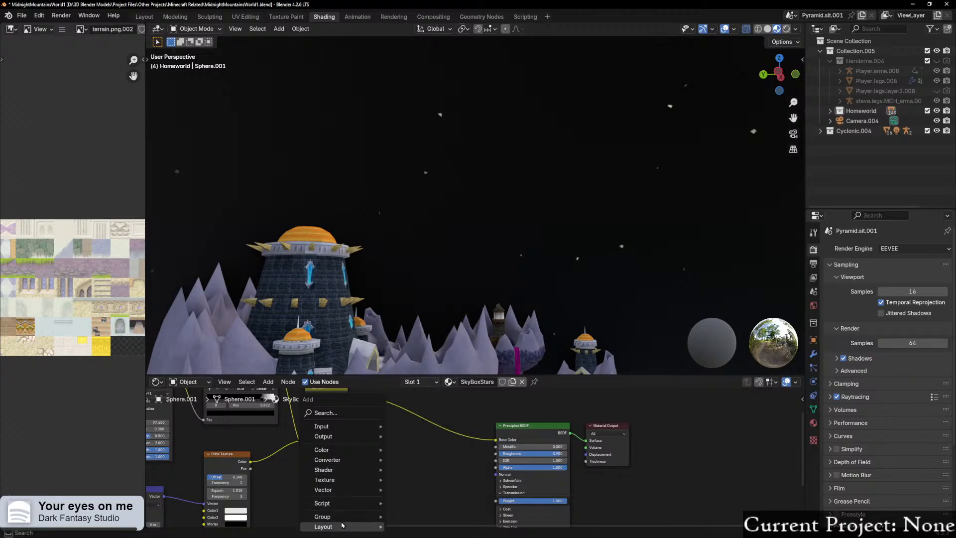
{"action": "mouse_move", "coordinate": [342, 495]}
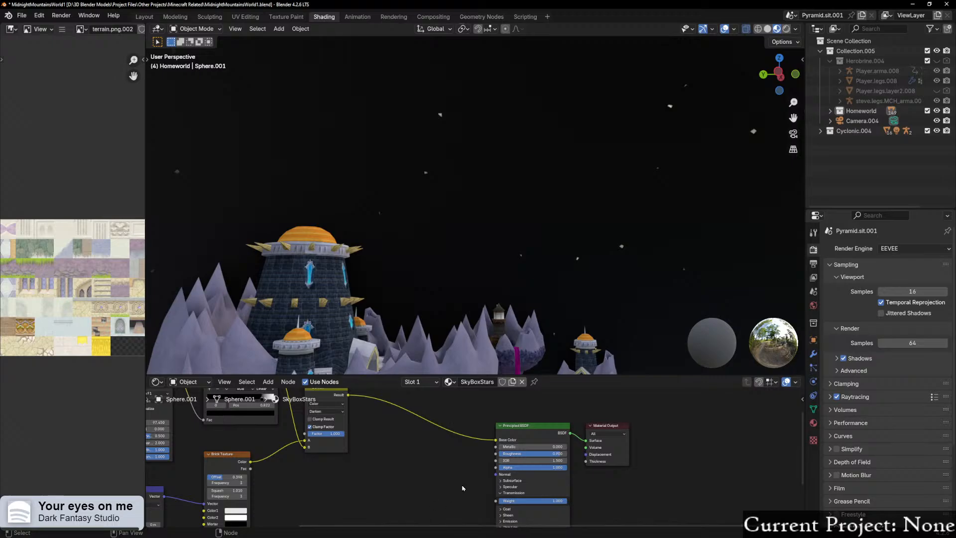
Step: Try feeding the Darken mix node's Result directly into the Principled BSDF's Alpha, and disconnect it again
{"action": "middle_click_drag", "start_coordinate": [358, 437], "coordinate": [354, 446]}
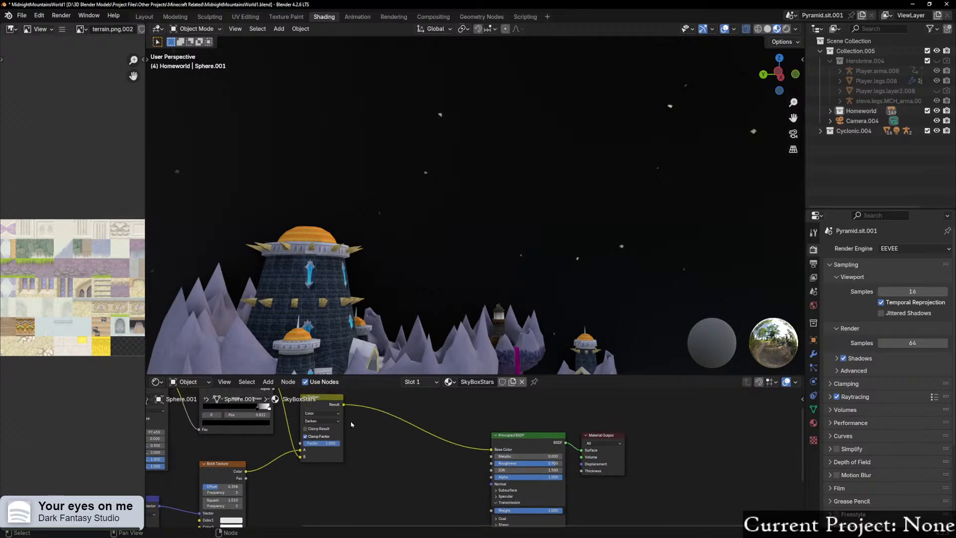
{"action": "left_click_drag", "start_coordinate": [344, 405], "coordinate": [488, 482]}
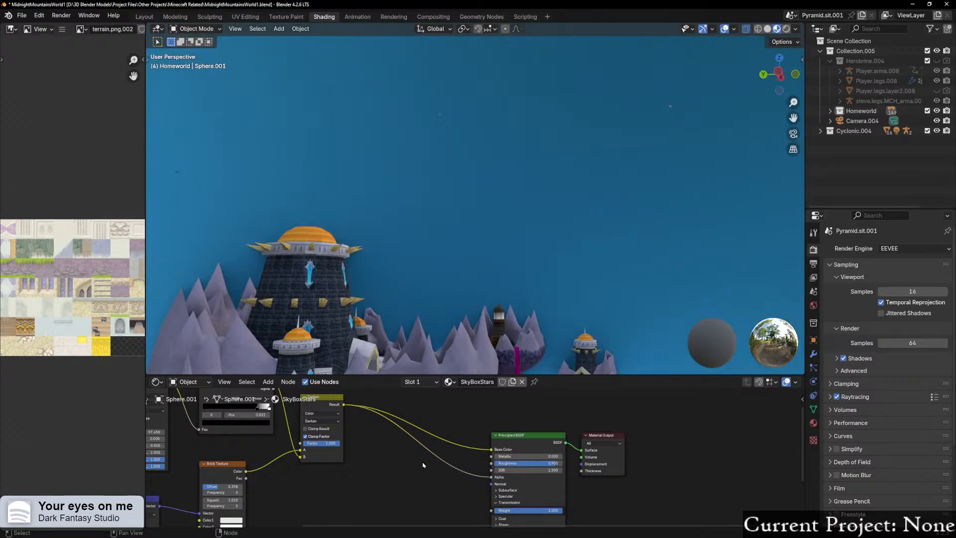
{"action": "middle_click_drag", "start_coordinate": [448, 348], "coordinate": [464, 490]}
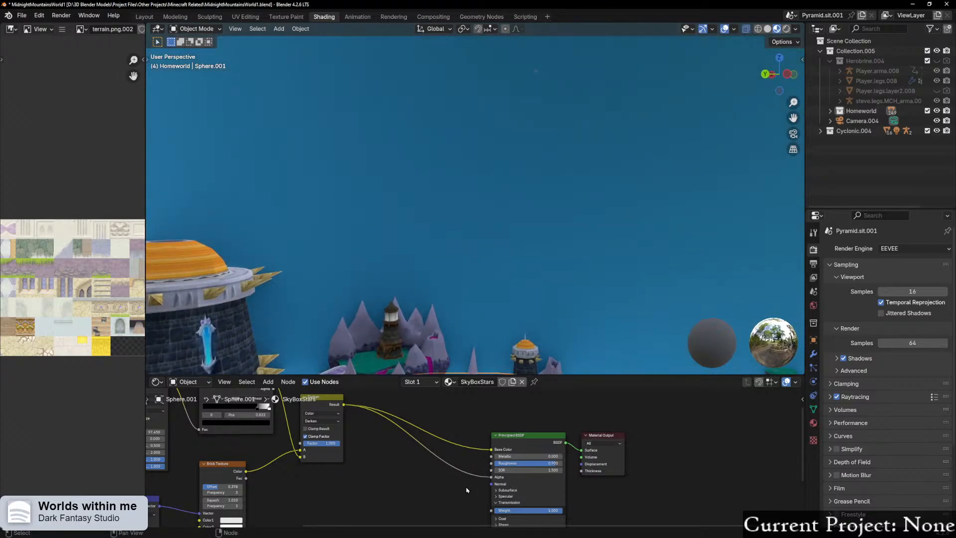
{"action": "left_click_drag", "start_coordinate": [492, 478], "coordinate": [371, 443]}
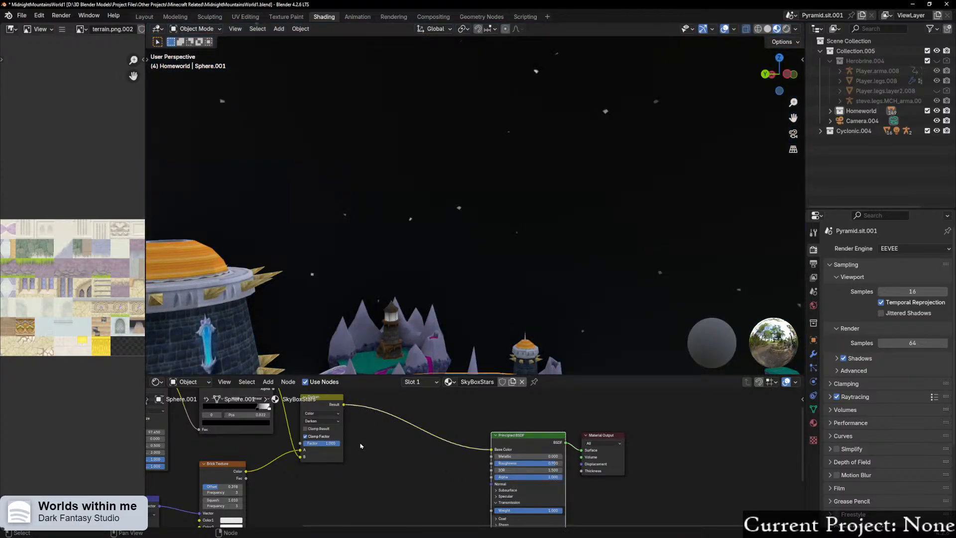
Step: Add a Color Ramp node, linking the Darken mix Result to its Fac and its Color output to the Principled BSDF's Alpha
{"action": "key", "text": "shift+a"}
{"action": "type", "text": "ra"}
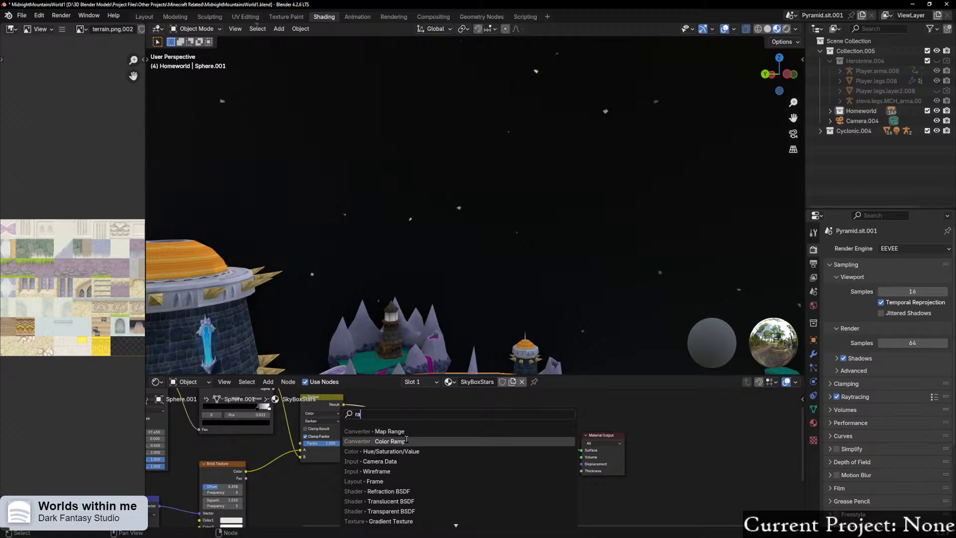
{"action": "left_click", "coordinate": [406, 440]}
{"action": "left_click", "coordinate": [414, 483]}
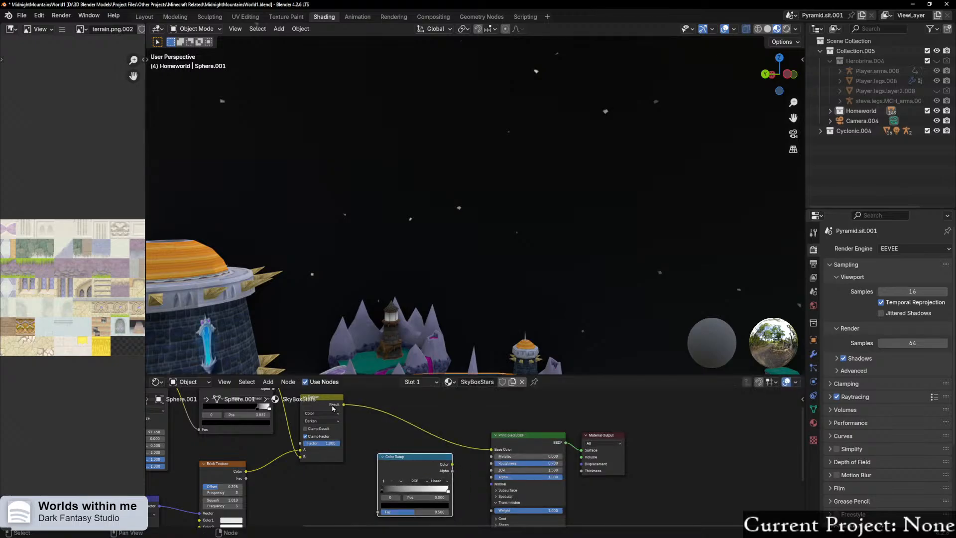
{"action": "left_click_drag", "start_coordinate": [344, 404], "coordinate": [378, 512]}
{"action": "left_click_drag", "start_coordinate": [452, 464], "coordinate": [491, 477]}
Step: Adjust the new Color Ramp's white stop while checking the sky, and settle it at position 0.037
{"action": "left_click_drag", "start_coordinate": [429, 473], "coordinate": [391, 500]}
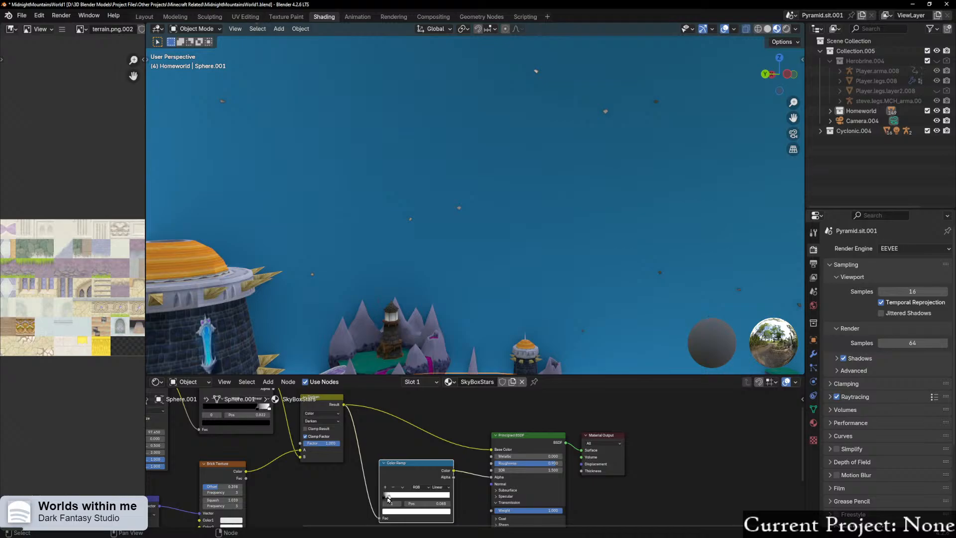
{"action": "middle_click_drag", "start_coordinate": [518, 289], "coordinate": [496, 381]}
{"action": "left_click_drag", "start_coordinate": [420, 461], "coordinate": [457, 494]}
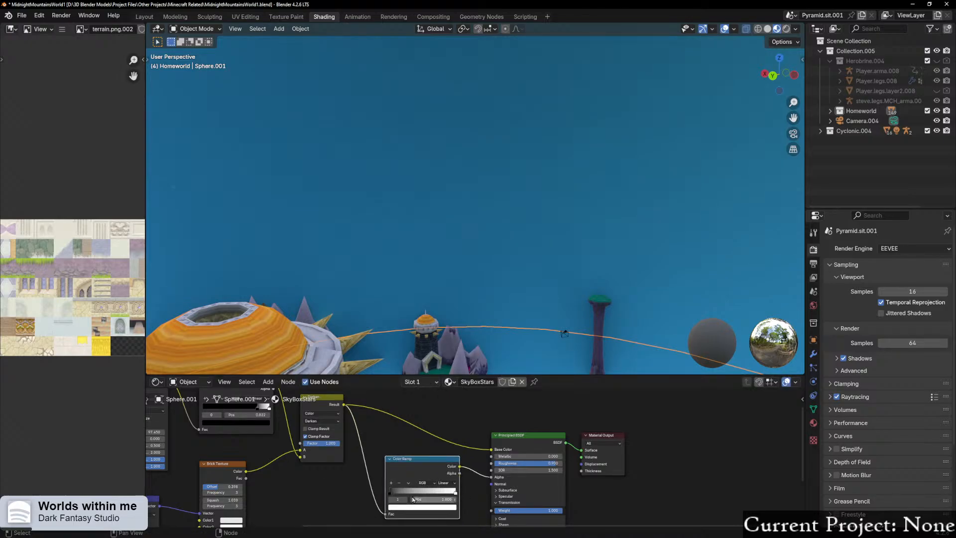
{"action": "mouse_move", "coordinate": [390, 494]}
{"action": "left_mouse_down"}
{"action": "mouse_move", "coordinate": [471, 496]}
{"action": "mouse_move", "coordinate": [390, 493]}
{"action": "left_mouse_up"}
{"action": "scroll", "coordinate": [441, 329], "scroll_direction": "up", "scroll_amount": 2}
{"action": "middle_click_drag", "start_coordinate": [443, 325], "coordinate": [445, 368]}
{"action": "scroll", "coordinate": [447, 327], "scroll_direction": "up", "scroll_amount": 2}
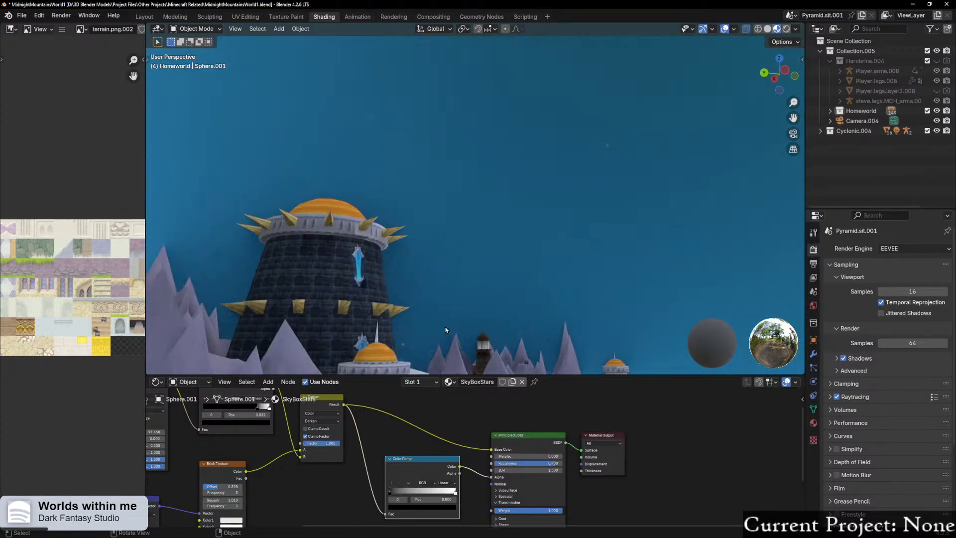
{"action": "left_click_drag", "start_coordinate": [455, 495], "coordinate": [414, 496]}
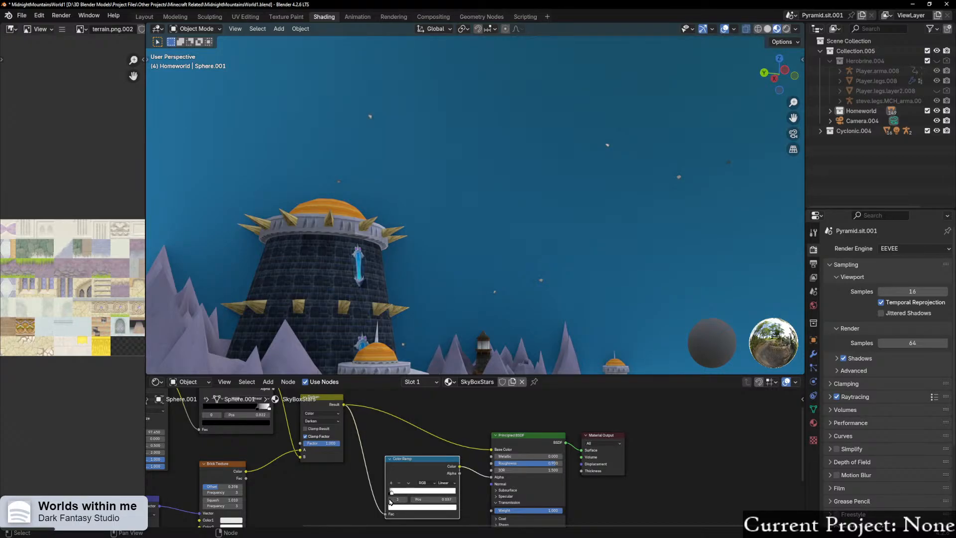
{"action": "middle_click_drag", "start_coordinate": [592, 209], "coordinate": [643, 221]}
Step: Insert a Hue/Saturation/Value node between the Color Ramp's Color output and the Principled BSDF's Alpha input
{"action": "left_click_drag", "start_coordinate": [448, 464], "coordinate": [422, 467]}
{"action": "left_click", "coordinate": [458, 469]}
{"action": "key", "text": "shift+a"}
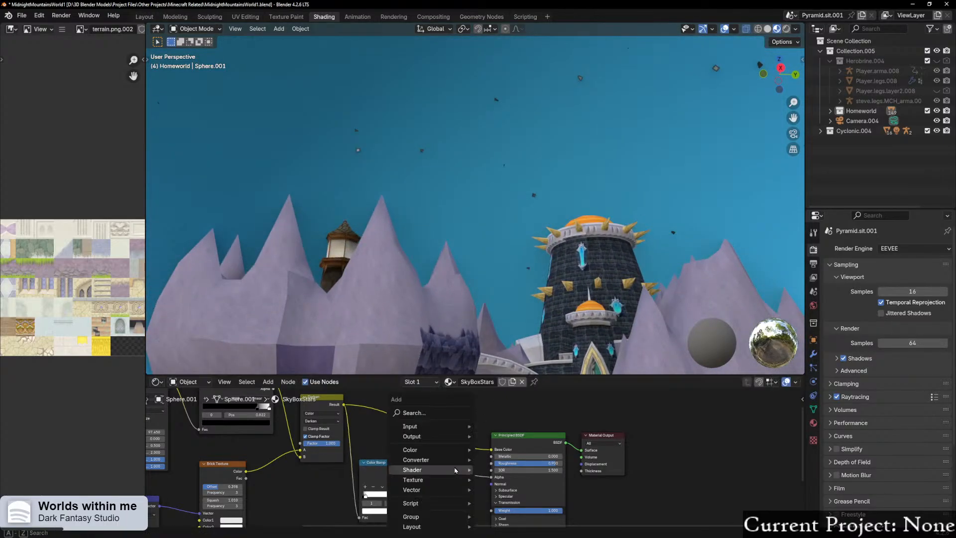
{"action": "left_click", "coordinate": [433, 413]}
{"action": "type", "text": "hue"}
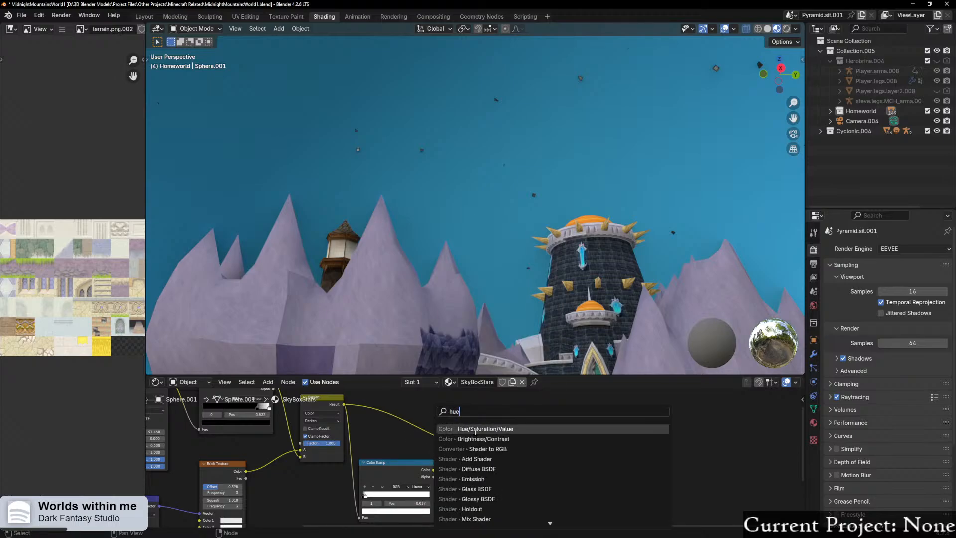
{"action": "left_click", "coordinate": [475, 432]}
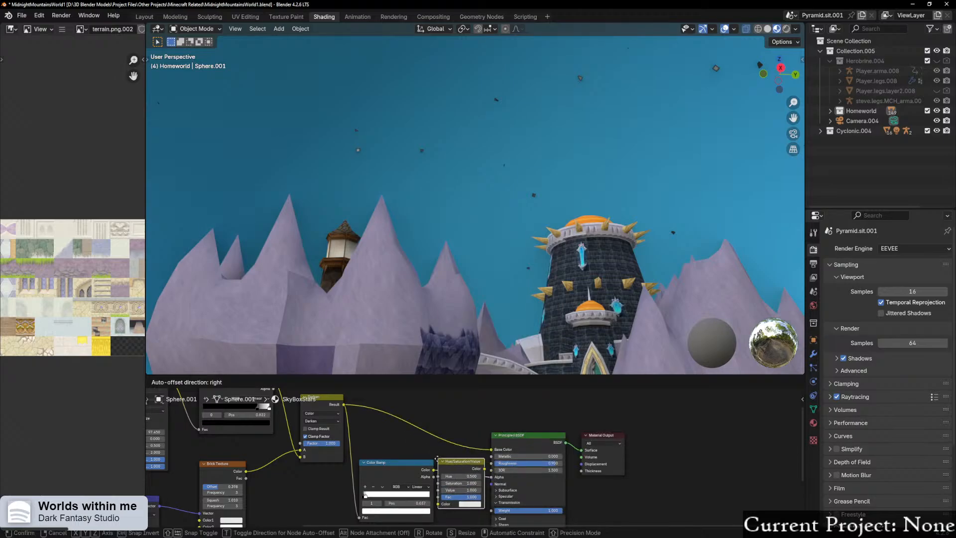
{"action": "left_click", "coordinate": [428, 471]}
{"action": "left_click_drag", "start_coordinate": [423, 468], "coordinate": [404, 474]}
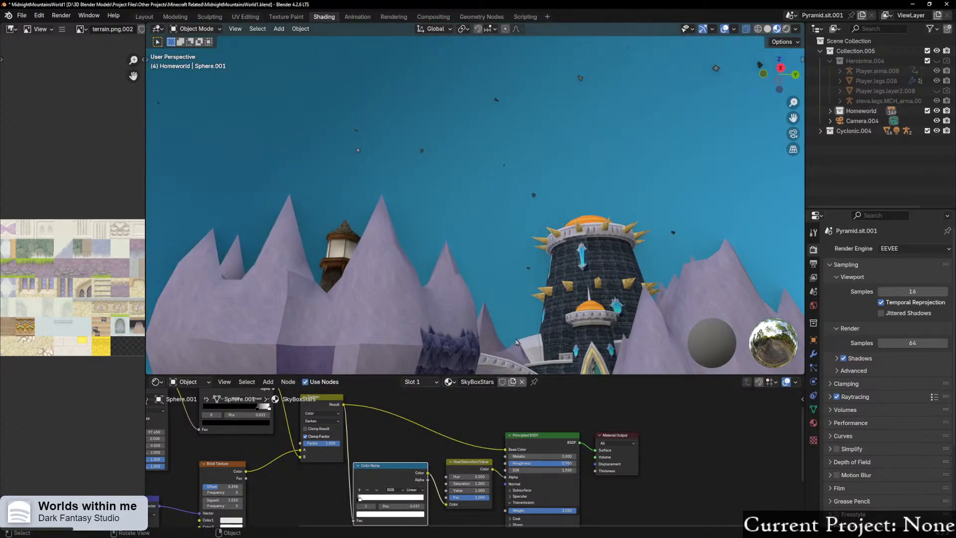
Step: Set the Hue/Saturation/Value node's Saturation to 0.000 and Value to 2.000
{"action": "scroll", "coordinate": [458, 477], "scroll_direction": "up", "scroll_amount": 1}
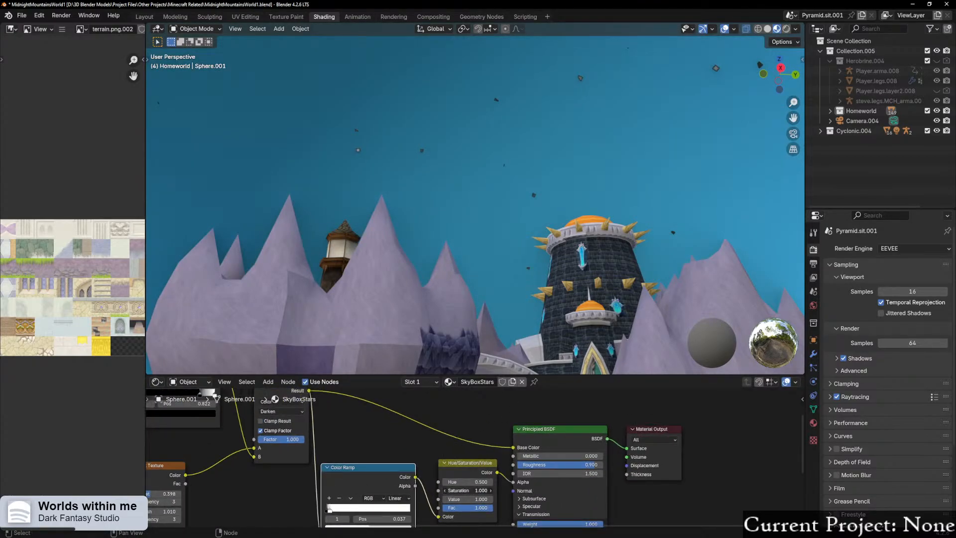
{"action": "left_click_drag", "start_coordinate": [466, 500], "coordinate": [572, 499]}
{"action": "scroll", "coordinate": [477, 463], "scroll_direction": "up", "scroll_amount": 2}
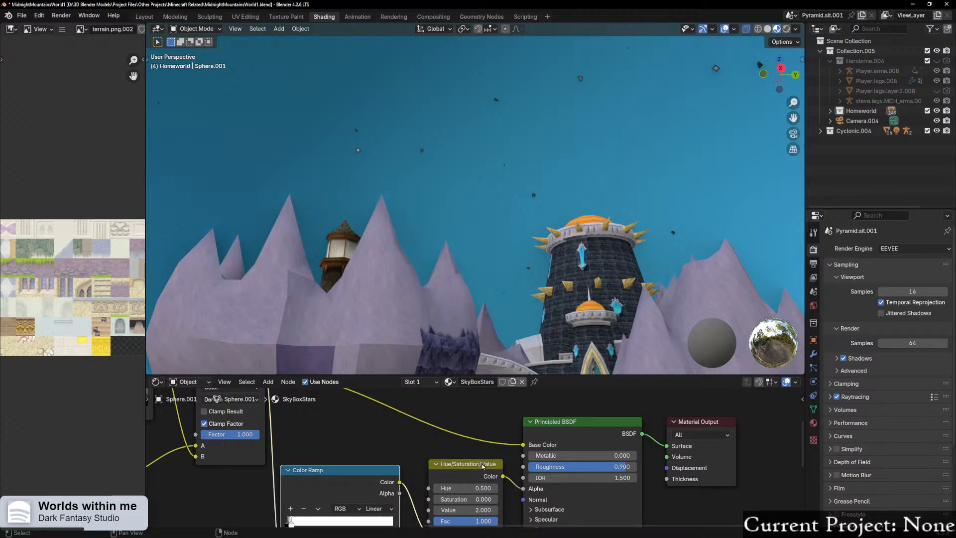
Step: Examine the stars' brightness against the blue sky from several angles around the towers and mountains
{"action": "scroll", "coordinate": [474, 300], "scroll_direction": "down", "scroll_amount": 1}
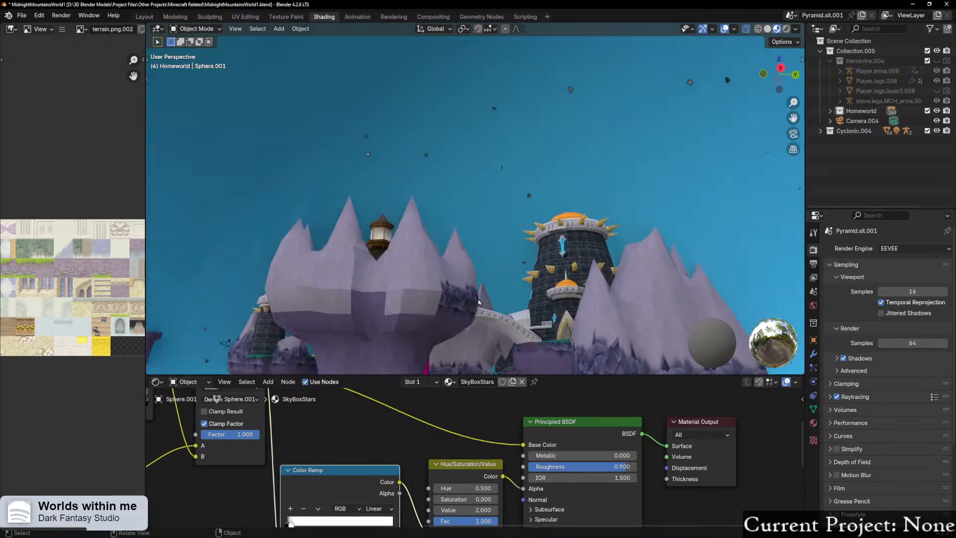
{"action": "scroll", "coordinate": [473, 299], "scroll_direction": "up", "scroll_amount": 4}
{"action": "scroll", "coordinate": [468, 298], "scroll_direction": "down", "scroll_amount": 1}
{"action": "middle_click_drag", "start_coordinate": [468, 299], "coordinate": [617, 394]}
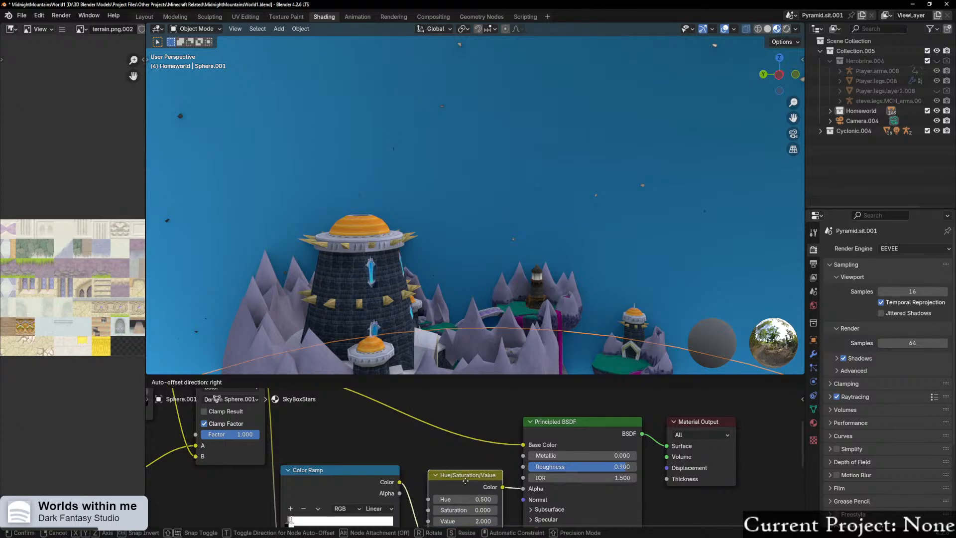
{"action": "scroll", "coordinate": [469, 470], "scroll_direction": "down", "scroll_amount": 2}
{"action": "middle_click_drag", "start_coordinate": [436, 486], "coordinate": [436, 433]}
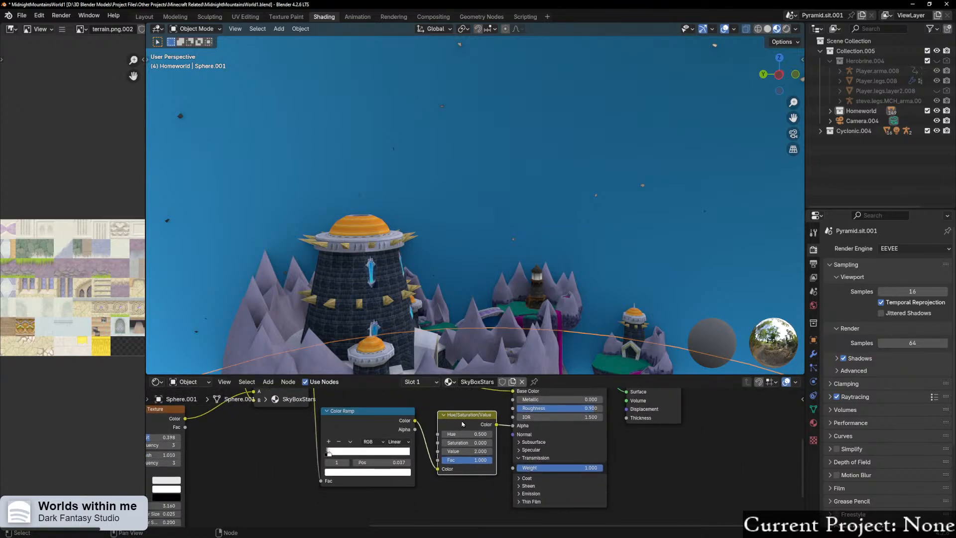
{"action": "scroll", "coordinate": [413, 330], "scroll_direction": "up", "scroll_amount": 1}
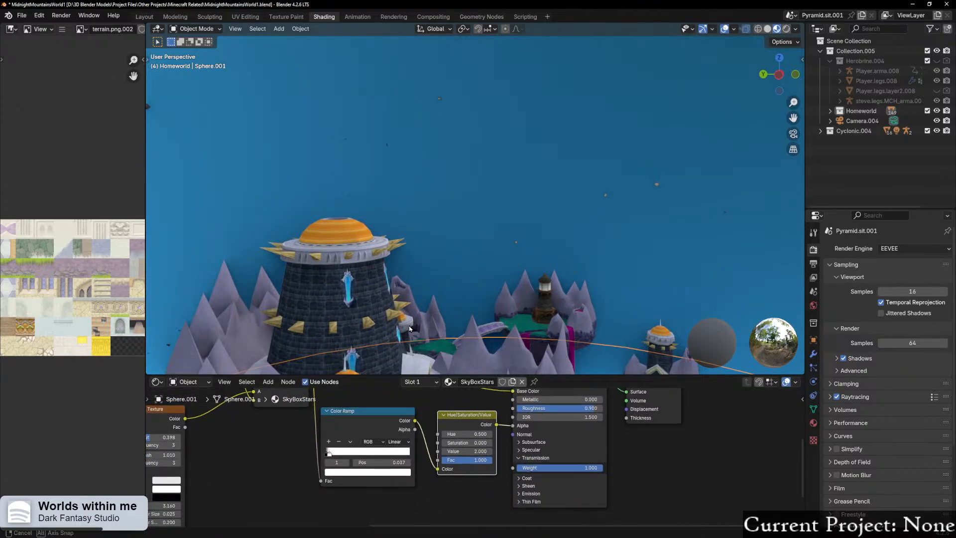
{"action": "middle_click_drag", "start_coordinate": [410, 328], "coordinate": [403, 349]}
{"action": "scroll", "coordinate": [392, 414], "scroll_direction": "down", "scroll_amount": 3}
{"action": "scroll", "coordinate": [422, 408], "scroll_direction": "down", "scroll_amount": 1}
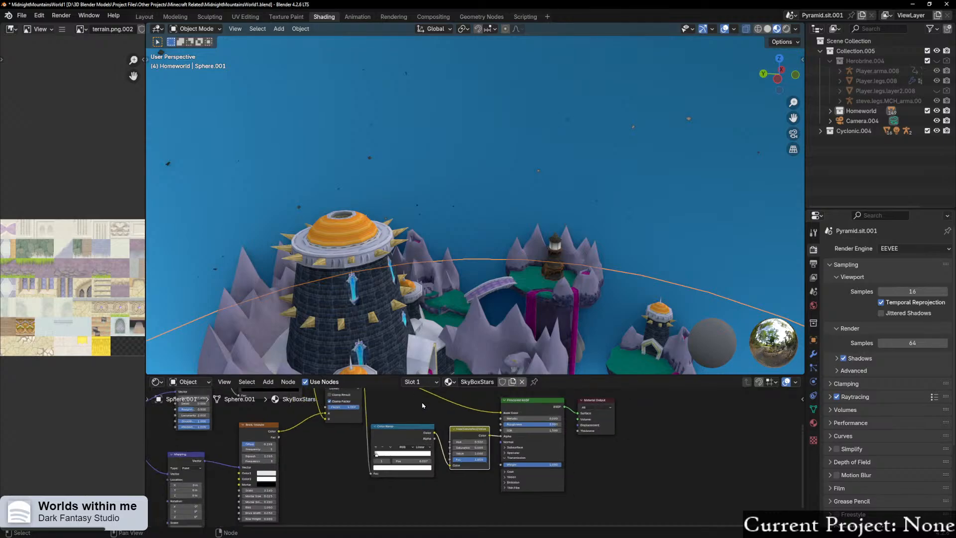
Step: Remove the Hue/Saturation/Value node from the Alpha chain, keeping the Color Ramp linked directly to Alpha
{"action": "left_click_drag", "start_coordinate": [417, 427], "coordinate": [414, 446]}
{"action": "left_click_drag", "start_coordinate": [475, 434], "coordinate": [472, 438]}
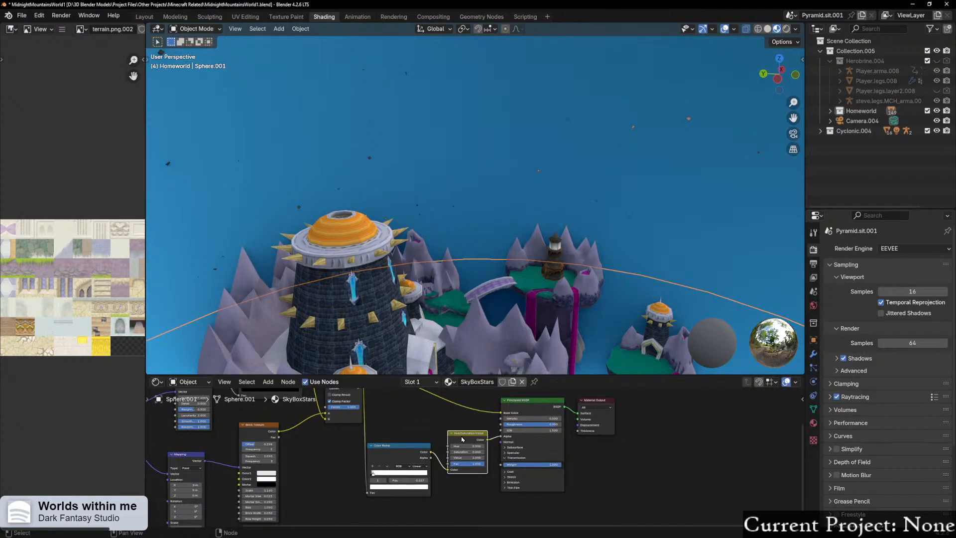
{"action": "key", "text": "ctrl+x"}
{"action": "left_click_drag", "start_coordinate": [410, 446], "coordinate": [436, 435]}
{"action": "middle_click_drag", "start_coordinate": [443, 427], "coordinate": [434, 474]}
Step: Insert a Hue/Saturation/Value node between the Darken mix Result and Base Color, with Hue 0.000, Saturation 0.000 and Value 2.000
{"action": "key", "text": "shift+a"}
{"action": "left_click", "coordinate": [414, 416]}
{"action": "left_click", "coordinate": [462, 434]}
{"action": "left_click", "coordinate": [420, 425]}
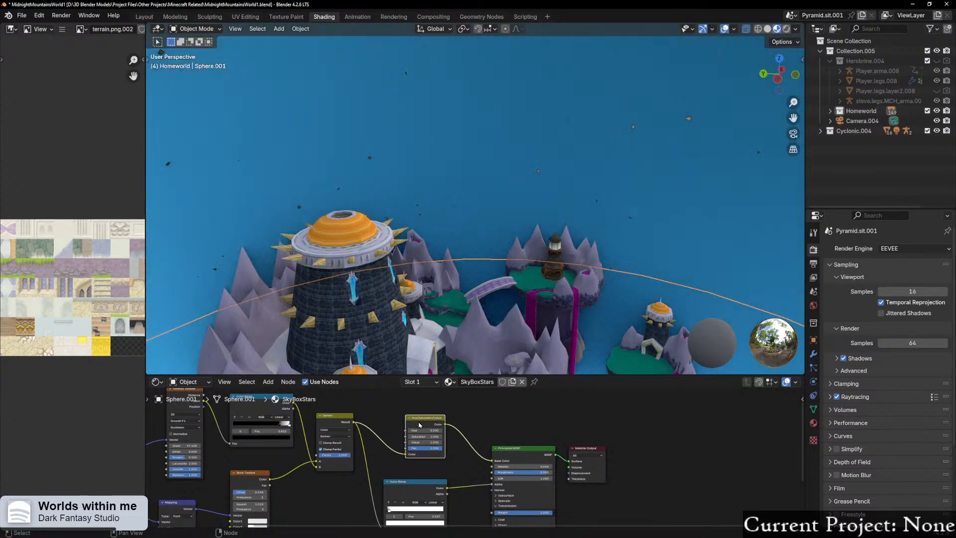
{"action": "scroll", "coordinate": [416, 410], "scroll_direction": "up", "scroll_amount": 2}
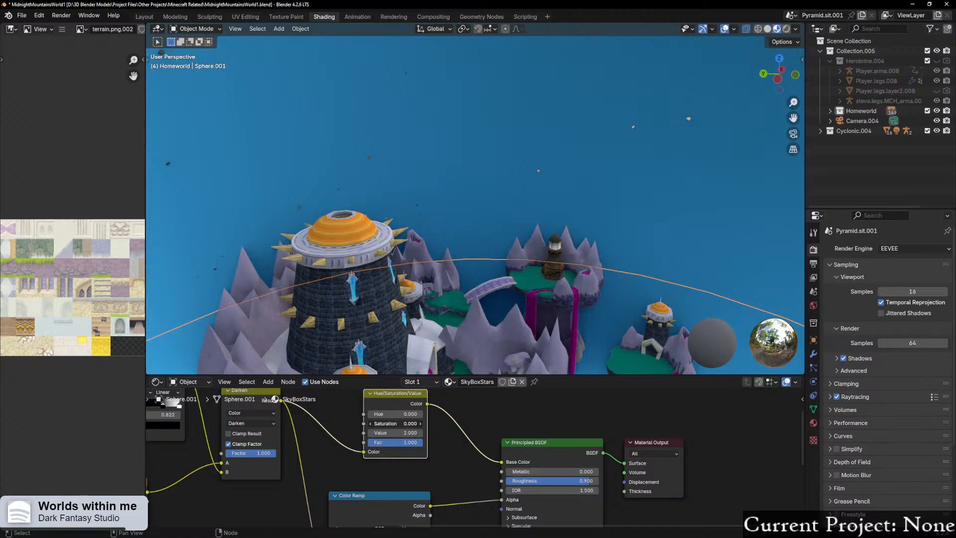
Step: Try a Value of 50 on the Hue/Saturation/Value node feeding Base Color and view the stars
{"action": "left_click", "coordinate": [393, 433]}
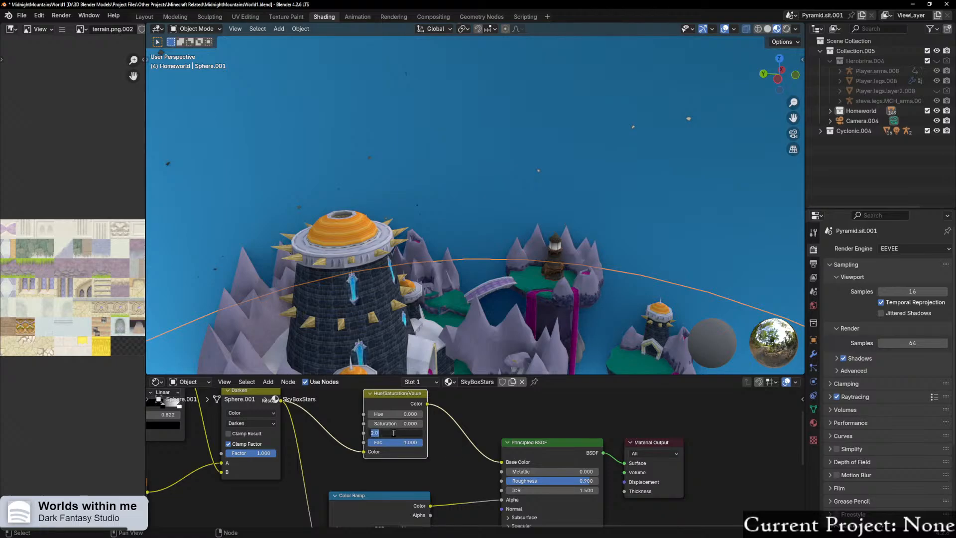
{"action": "type", "text": "50"}
{"action": "key", "text": "Return"}
{"action": "middle_click_drag", "start_coordinate": [641, 355], "coordinate": [576, 208]}
Step: Raise the Hue/Saturation/Value node's Value to 1000 and check the stars around the towers
{"action": "left_click", "coordinate": [409, 432]}
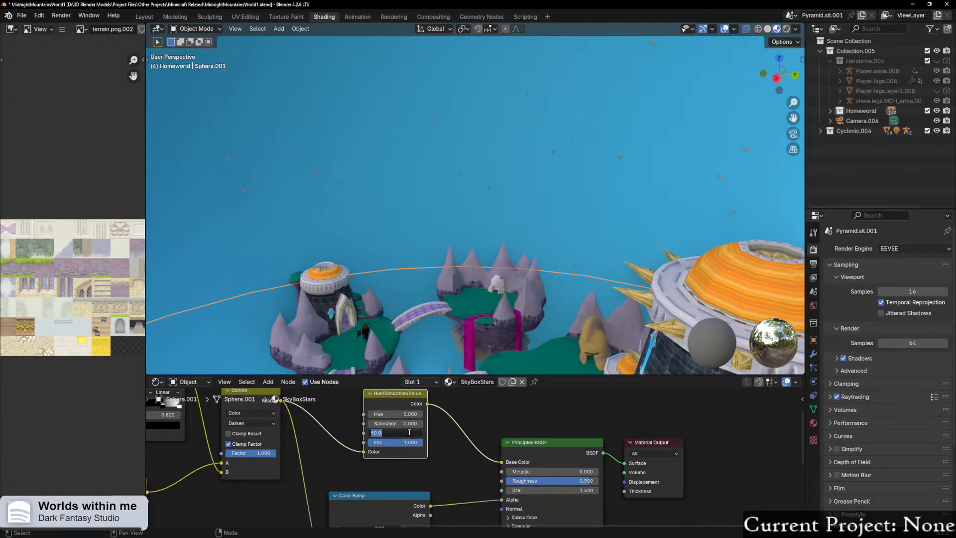
{"action": "type", "text": "1000"}
{"action": "key", "text": "Return"}
{"action": "middle_click_drag", "start_coordinate": [475, 269], "coordinate": [391, 344]}
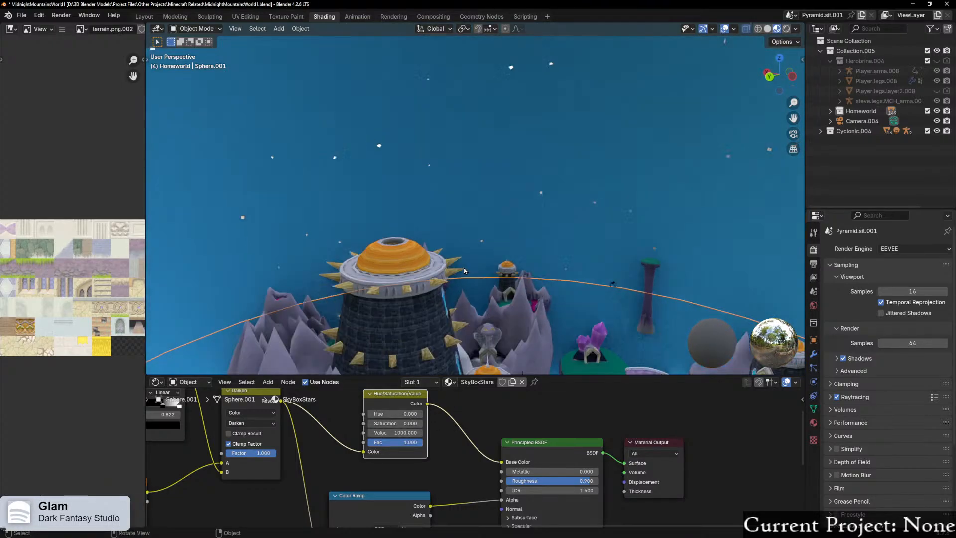
{"action": "scroll", "coordinate": [458, 271], "scroll_direction": "down", "scroll_amount": 10}
{"action": "scroll", "coordinate": [452, 272], "scroll_direction": "up", "scroll_amount": 10}
{"action": "middle_click_drag", "start_coordinate": [451, 273], "coordinate": [376, 254]}
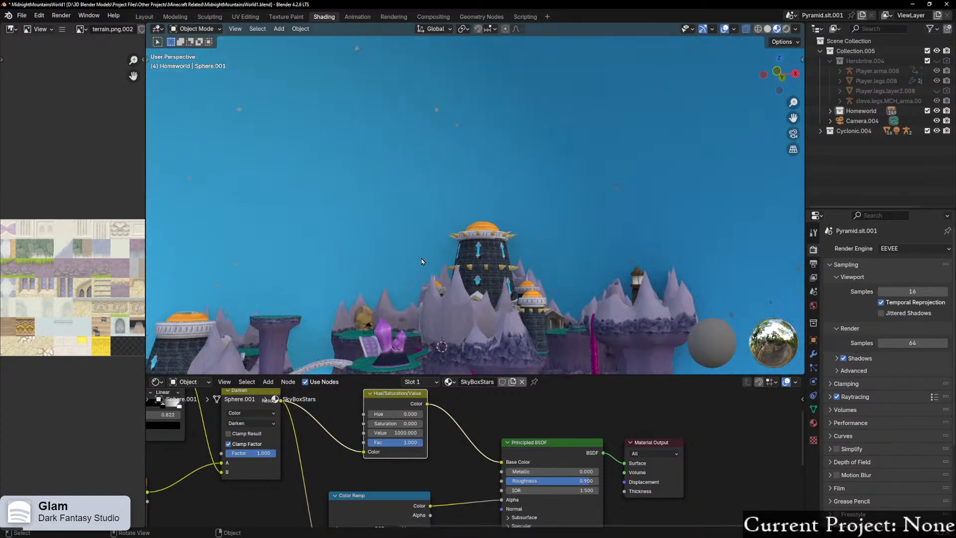
Step: Delete the Hue/Saturation/Value node and link the Darken mix Result directly to the Principled BSDF's Base Color
{"action": "key", "text": "Delete"}
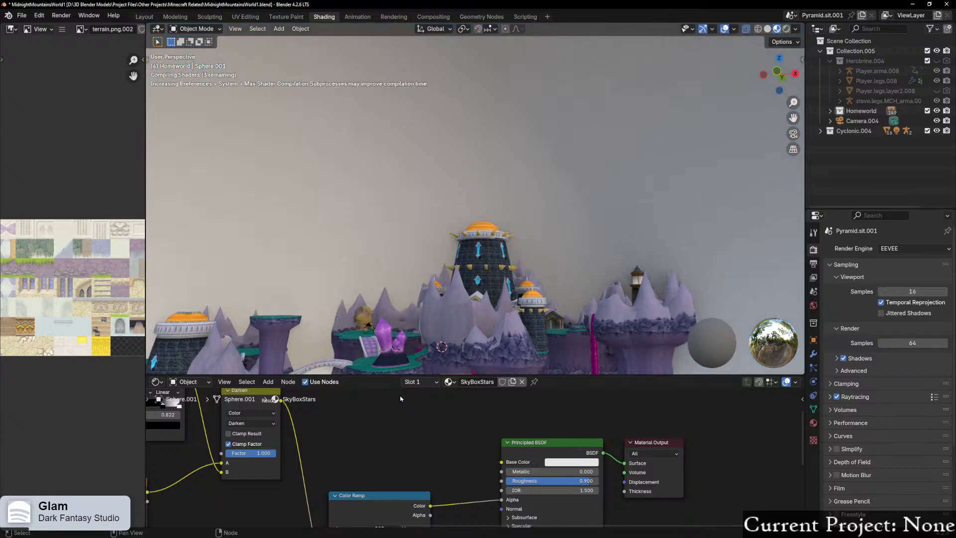
{"action": "middle_click_drag", "start_coordinate": [346, 410], "coordinate": [332, 427]}
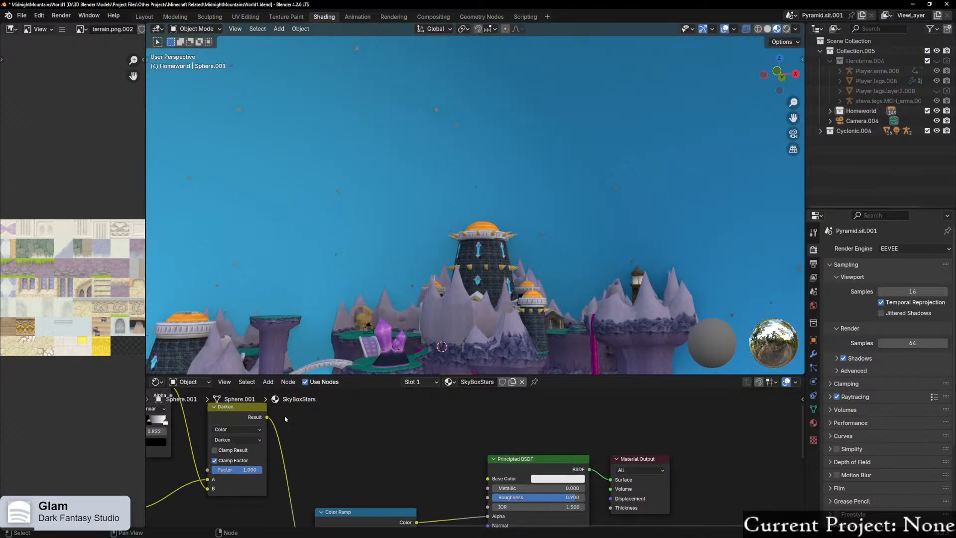
{"action": "scroll", "coordinate": [411, 265], "scroll_direction": "down", "scroll_amount": 4}
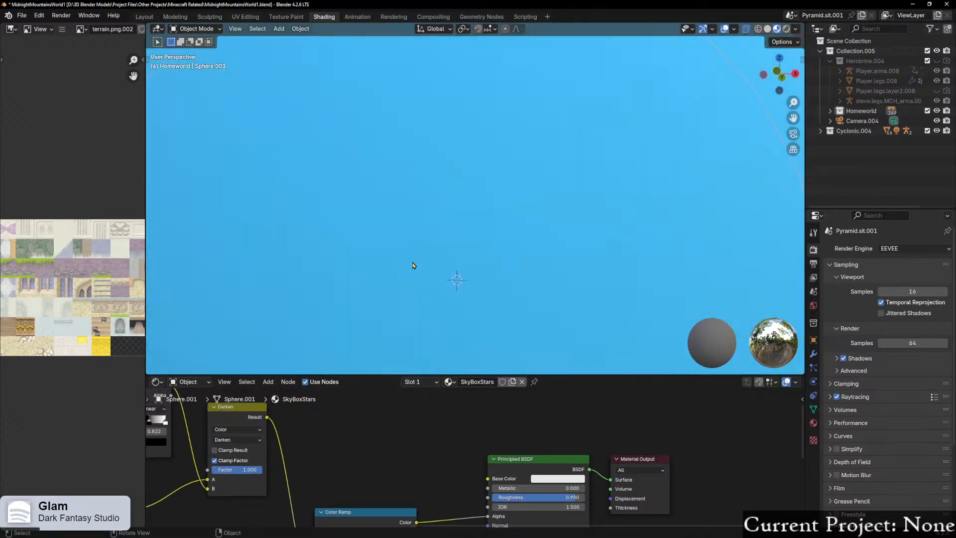
{"action": "scroll", "coordinate": [407, 263], "scroll_direction": "up", "scroll_amount": 5}
{"action": "left_click_drag", "start_coordinate": [268, 417], "coordinate": [487, 478]}
Step: Test the stars with Base Color unlinked, and reconnect the Darken mix Result to it
{"action": "middle_click_drag", "start_coordinate": [426, 481], "coordinate": [417, 386], "text": "shift"}
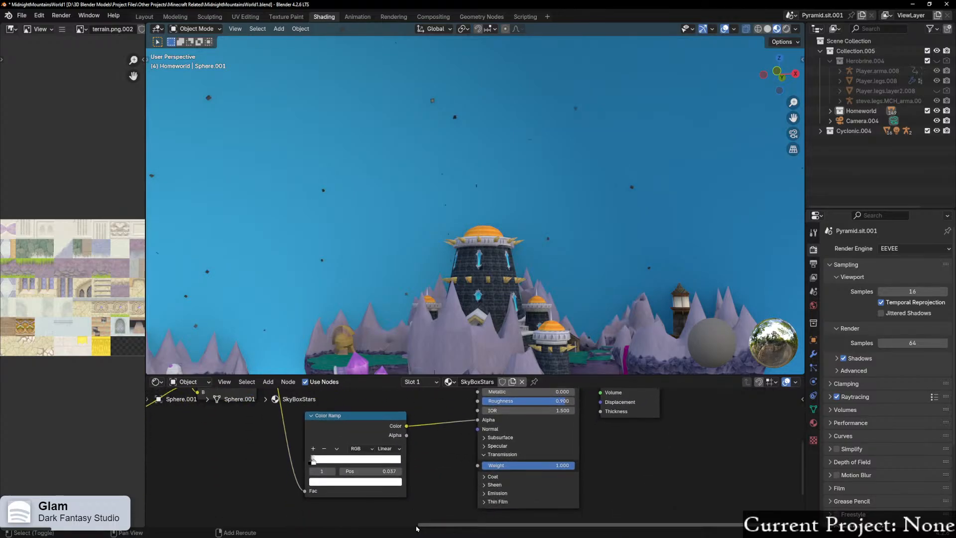
{"action": "middle_click_drag", "start_coordinate": [432, 433], "coordinate": [446, 477], "text": "shift"}
{"action": "left_click_drag", "start_coordinate": [492, 425], "coordinate": [452, 425]}
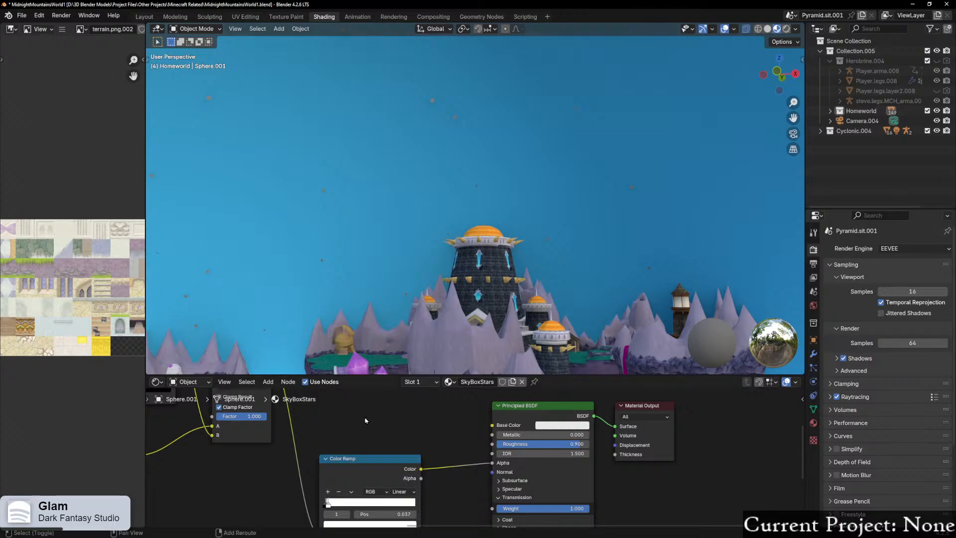
{"action": "middle_click_drag", "start_coordinate": [279, 399], "coordinate": [270, 450]}
{"action": "left_click_drag", "start_coordinate": [264, 416], "coordinate": [482, 477]}
Step: Try the Lighten blending mode on the mix node and check the star pattern
{"action": "left_click", "coordinate": [246, 438]}
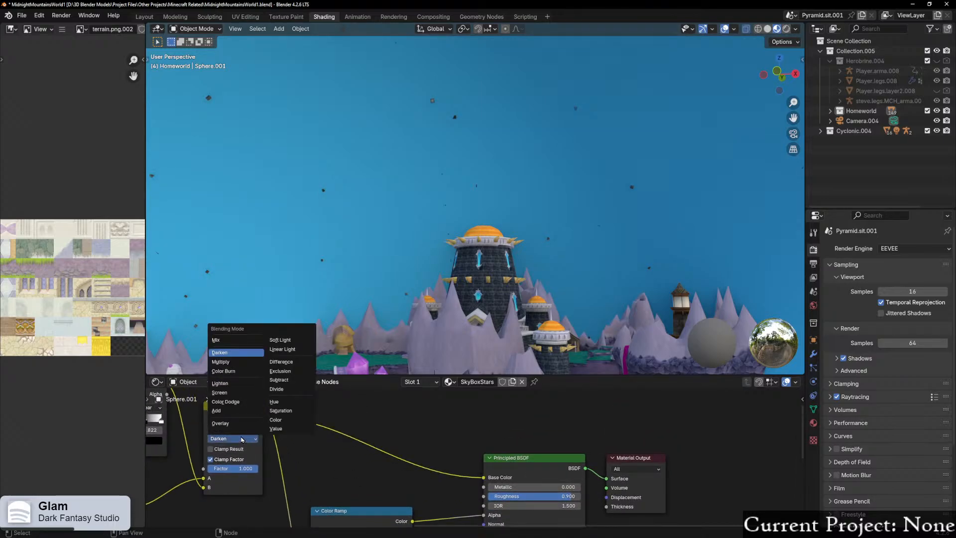
{"action": "left_click", "coordinate": [230, 384]}
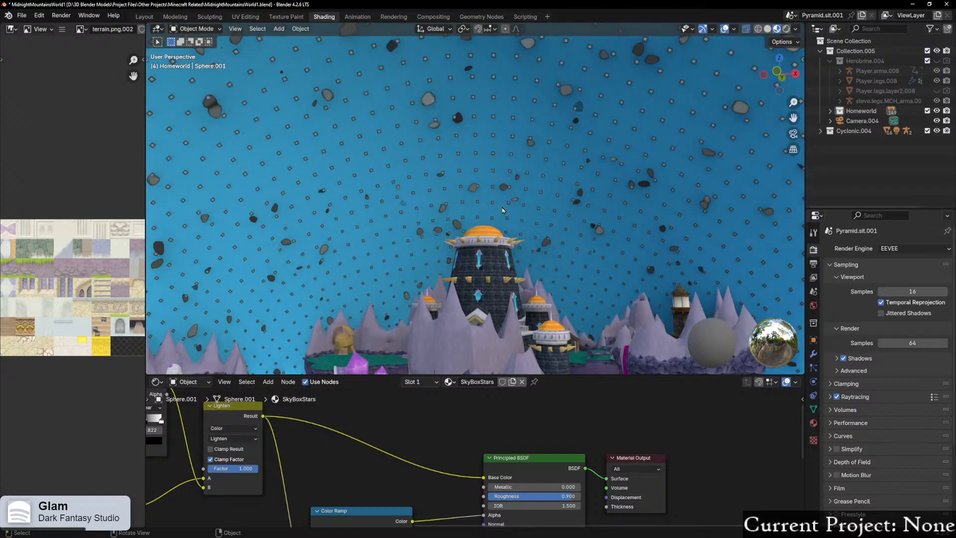
{"action": "scroll", "coordinate": [499, 206], "scroll_direction": "up", "scroll_amount": 2}
{"action": "middle_click_drag", "start_coordinate": [505, 203], "coordinate": [576, 237]}
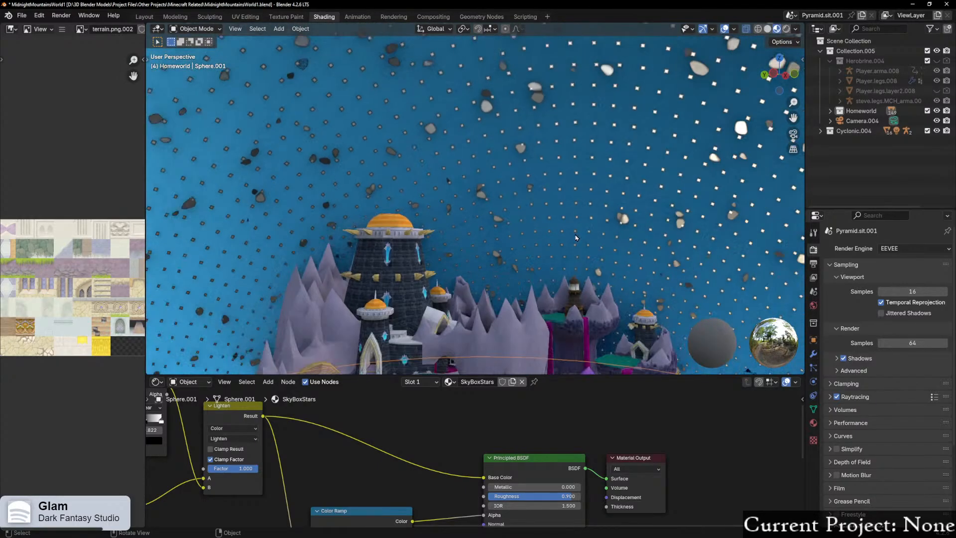
Step: Try the Screen blending mode on the mix node and return it to Darken
{"action": "left_click", "coordinate": [249, 438]}
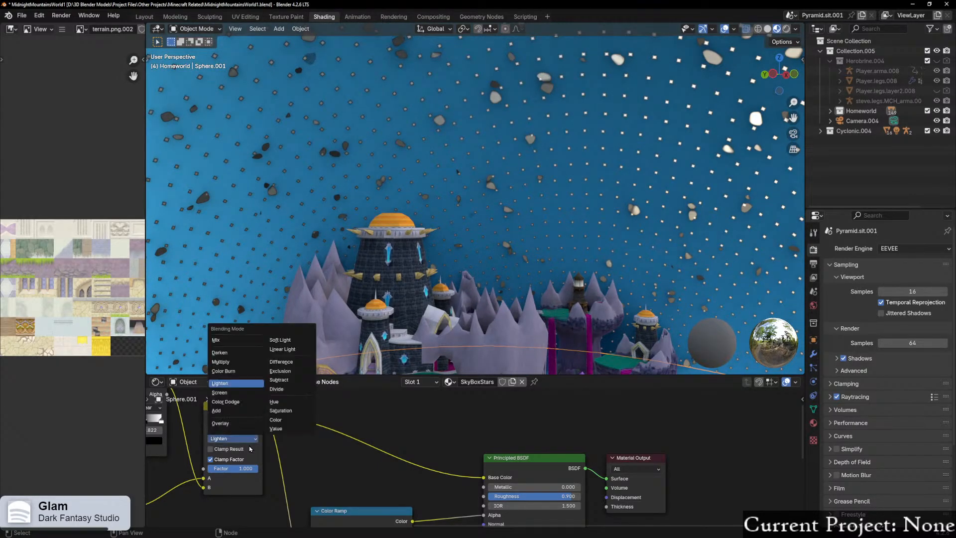
{"action": "left_click", "coordinate": [232, 394]}
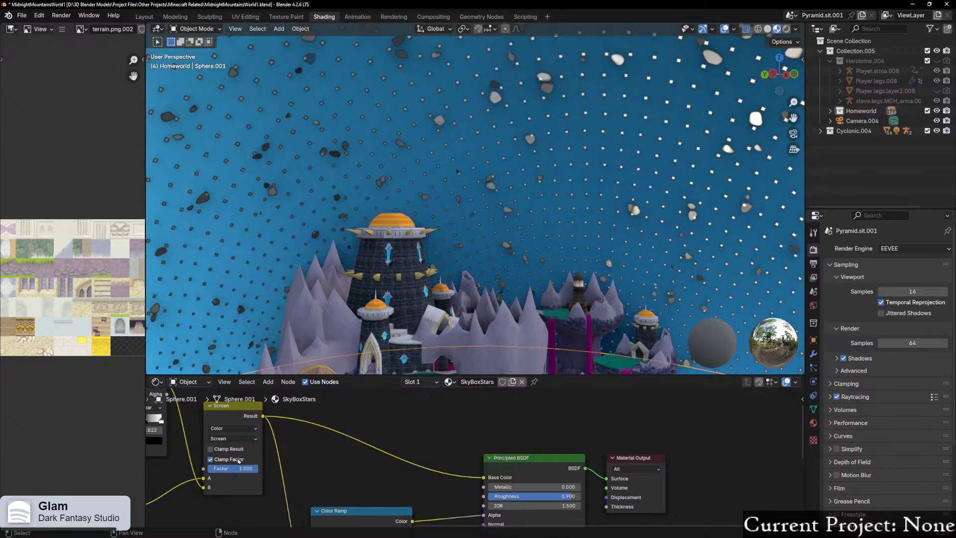
{"action": "left_click", "coordinate": [233, 438]}
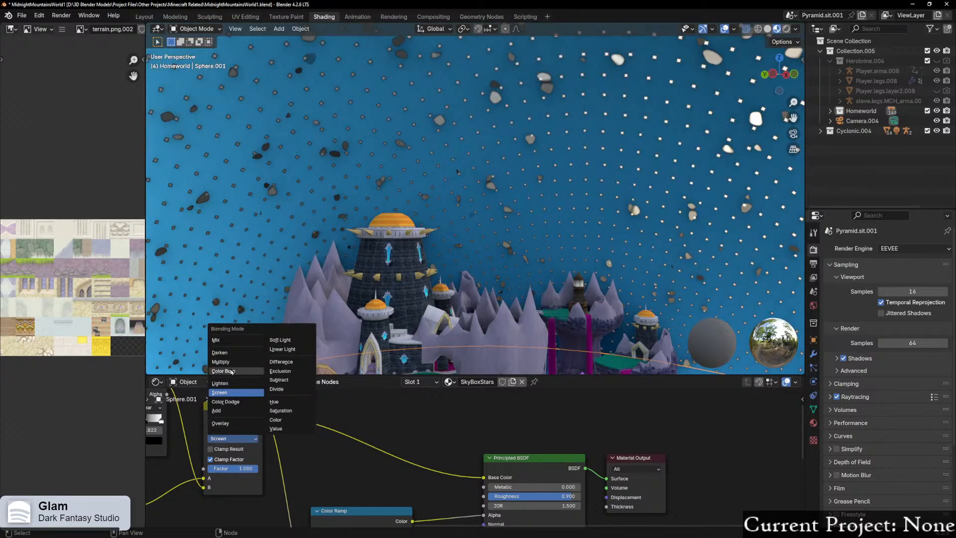
{"action": "left_click", "coordinate": [237, 353]}
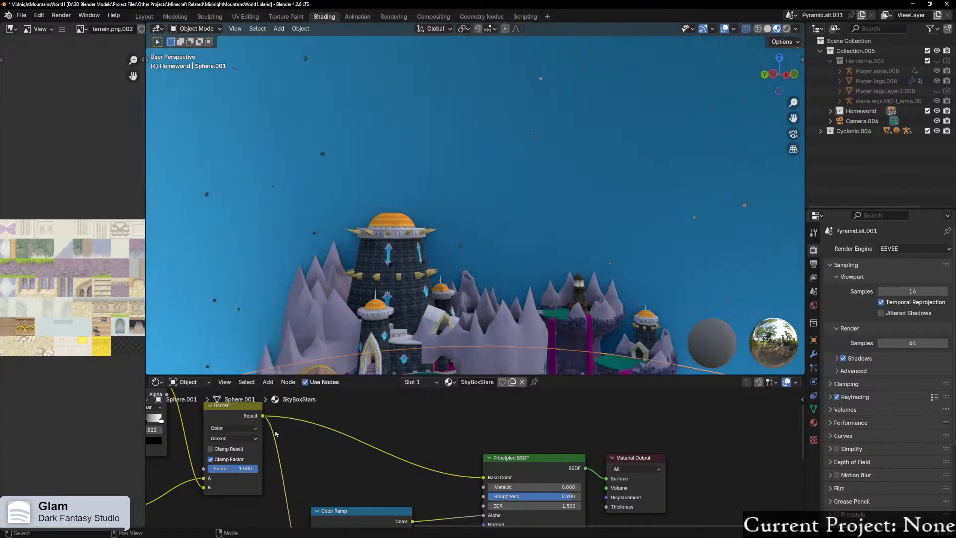
Step: Try shifting the white stop of the Color Ramp fed by the Voronoi Texture, undo it and check the stars
{"action": "middle_click_drag", "start_coordinate": [275, 434], "coordinate": [392, 453]}
{"action": "mouse_move", "coordinate": [334, 442]}
{"action": "left_mouse_down"}
{"action": "mouse_move", "coordinate": [320, 442]}
{"action": "mouse_move", "coordinate": [348, 444]}
{"action": "mouse_move", "coordinate": [319, 443]}
{"action": "mouse_move", "coordinate": [341, 446]}
{"action": "left_mouse_up"}
{"action": "key", "text": "ctrl+z"}
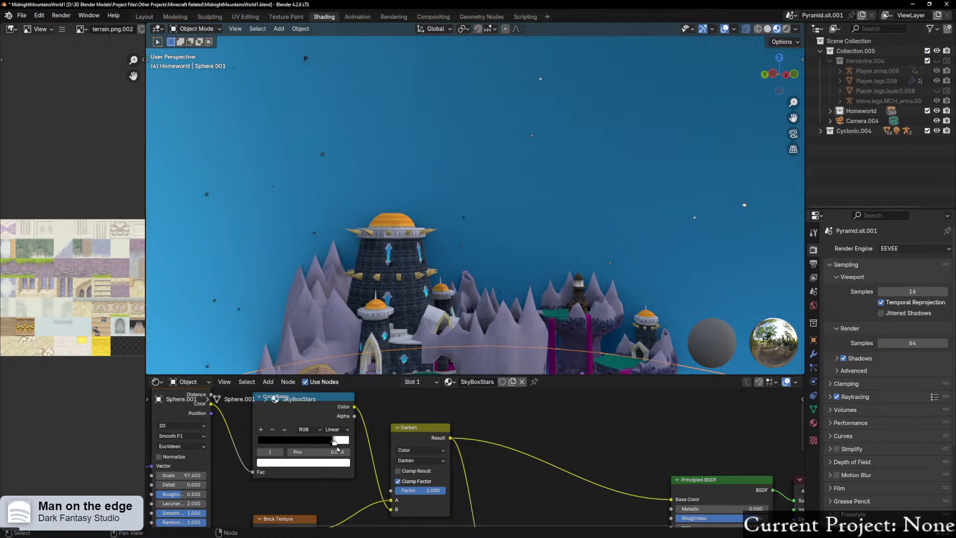
{"action": "scroll", "coordinate": [540, 214], "scroll_direction": "down", "scroll_amount": 7}
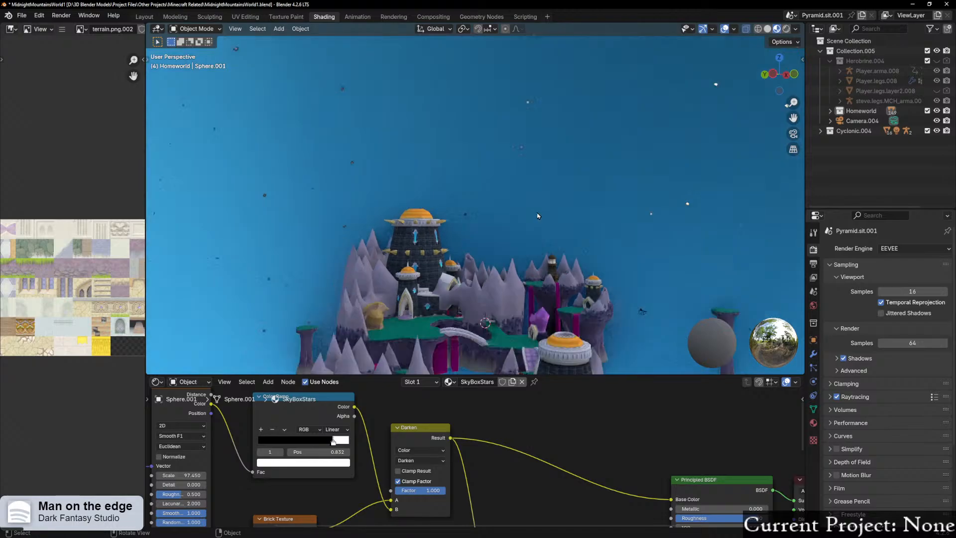
{"action": "scroll", "coordinate": [534, 216], "scroll_direction": "up", "scroll_amount": 8}
{"action": "middle_click_drag", "start_coordinate": [529, 218], "coordinate": [572, 245]}
{"action": "scroll", "coordinate": [285, 457], "scroll_direction": "down", "scroll_amount": 2}
{"action": "scroll", "coordinate": [285, 457], "scroll_direction": "up", "scroll_amount": 2}
{"action": "scroll", "coordinate": [279, 461], "scroll_direction": "down", "scroll_amount": 2}
Step: Try Constant interpolation on the Voronoi Texture's Color Ramp and return it to Linear
{"action": "middle_click_drag", "start_coordinate": [292, 493], "coordinate": [420, 488]}
{"action": "middle_click_drag", "start_coordinate": [390, 362], "coordinate": [503, 340]}
{"action": "left_click", "coordinate": [493, 431]}
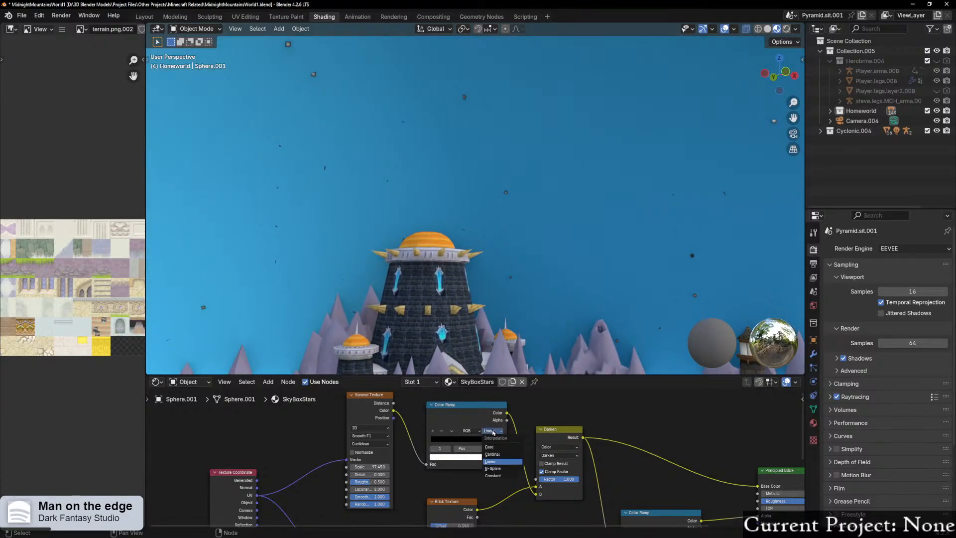
{"action": "left_click", "coordinate": [506, 478]}
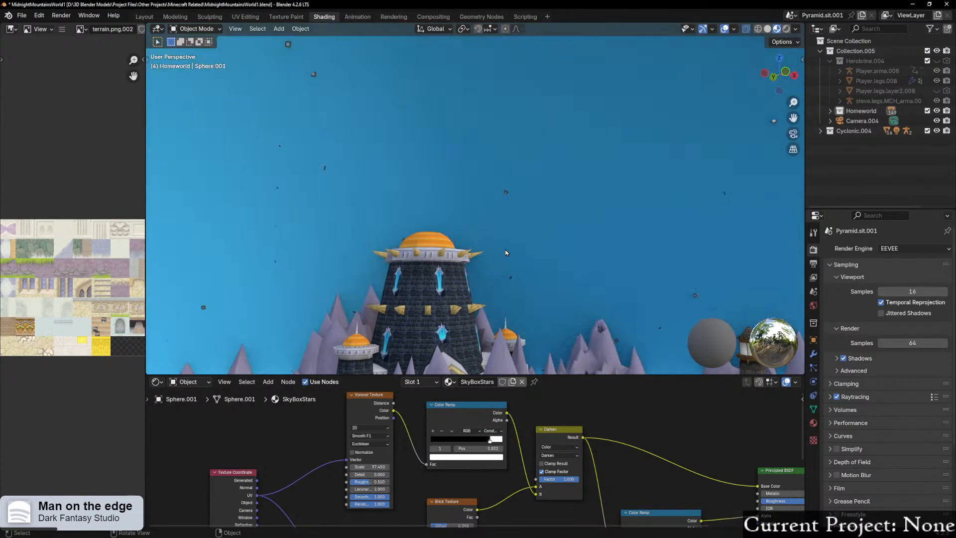
{"action": "middle_click_drag", "start_coordinate": [506, 252], "coordinate": [581, 275]}
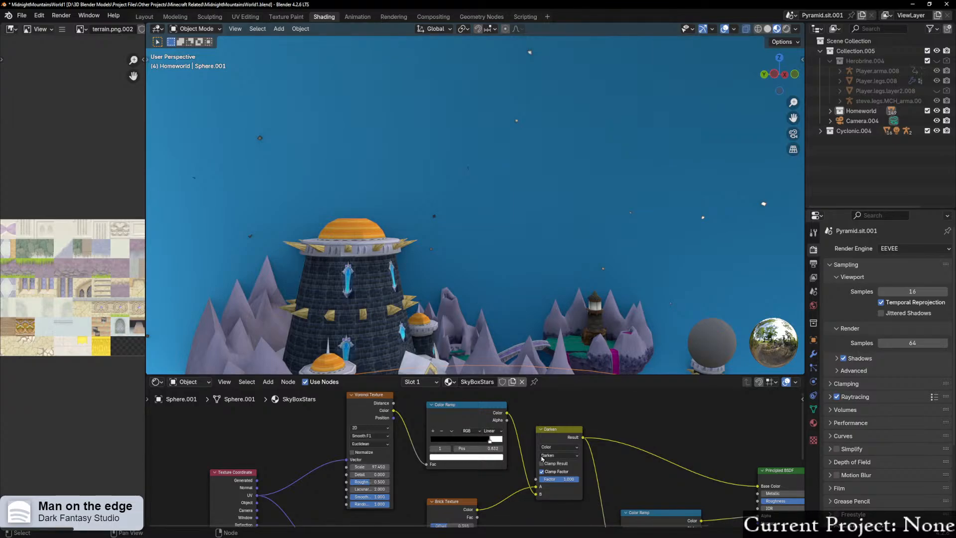
{"action": "left_click", "coordinate": [493, 431]}
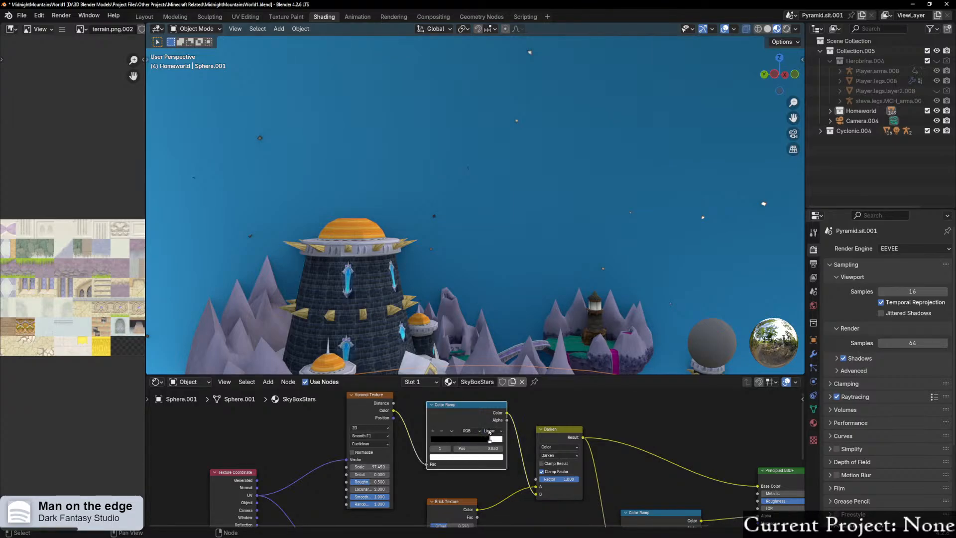
Step: Try a Factor of 0.000 on the Darken mix node, check the star grid, and restore the Factor to 1.000
{"action": "left_click", "coordinate": [541, 463]}
{"action": "left_click_drag", "start_coordinate": [569, 479], "coordinate": [552, 479]}
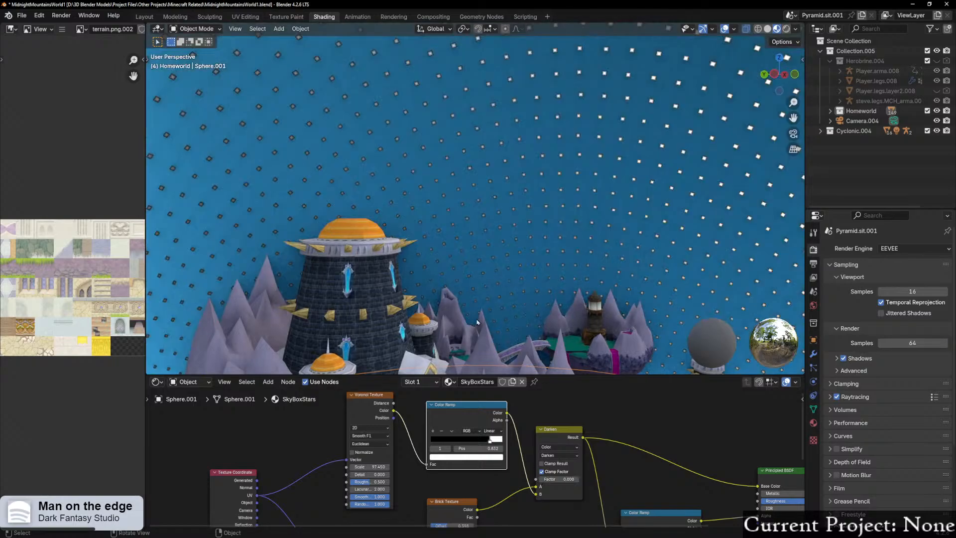
{"action": "scroll", "coordinate": [427, 298], "scroll_direction": "down", "scroll_amount": 6}
{"action": "middle_click_drag", "start_coordinate": [427, 299], "coordinate": [286, 199]}
{"action": "middle_click_drag", "start_coordinate": [574, 116], "coordinate": [628, 151]}
{"action": "middle_click_drag", "start_coordinate": [544, 174], "coordinate": [609, 185]}
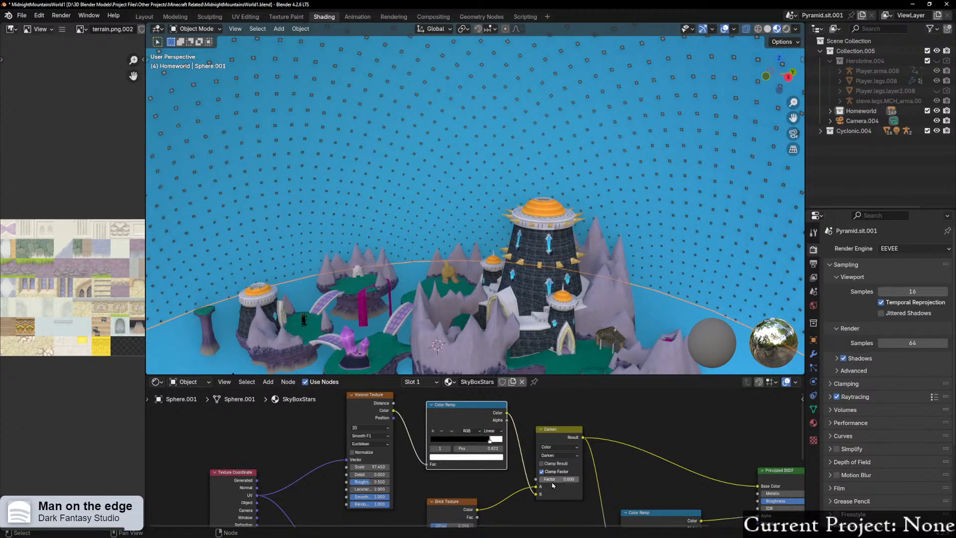
Step: Examine the stars and the blue sky sphere from several angles, both inside and outside the sphere
{"action": "middle_click_drag", "start_coordinate": [570, 189], "coordinate": [492, 193]}
{"action": "scroll", "coordinate": [495, 192], "scroll_direction": "down", "scroll_amount": 10}
{"action": "scroll", "coordinate": [502, 202], "scroll_direction": "up", "scroll_amount": 8}
{"action": "scroll", "coordinate": [501, 204], "scroll_direction": "down", "scroll_amount": 5}
{"action": "middle_click_drag", "start_coordinate": [518, 203], "coordinate": [170, 139]}
{"action": "scroll", "coordinate": [488, 199], "scroll_direction": "up", "scroll_amount": 6}
{"action": "scroll", "coordinate": [489, 191], "scroll_direction": "down", "scroll_amount": 2}
{"action": "scroll", "coordinate": [491, 193], "scroll_direction": "up", "scroll_amount": 2}
{"action": "scroll", "coordinate": [531, 169], "scroll_direction": "down", "scroll_amount": 4}
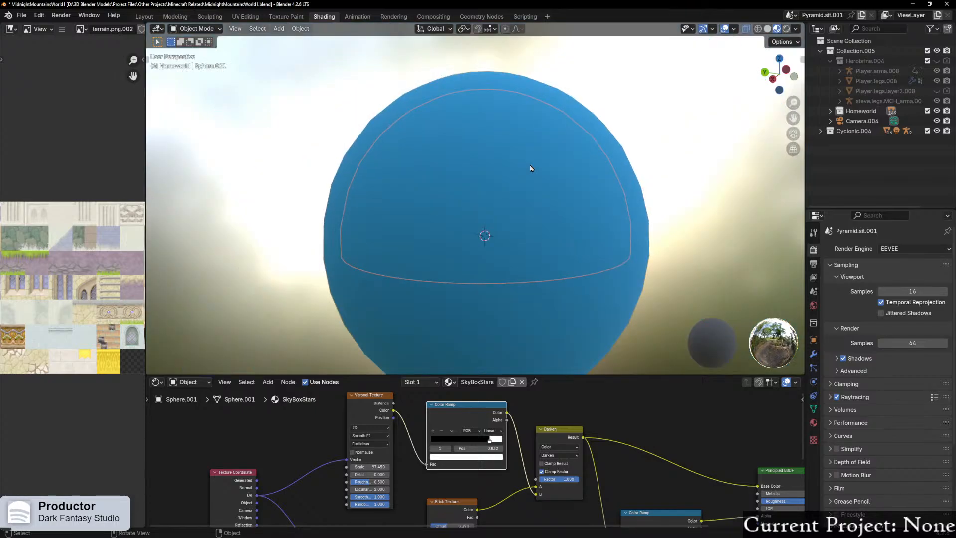
{"action": "middle_click_drag", "start_coordinate": [484, 165], "coordinate": [634, 162]}
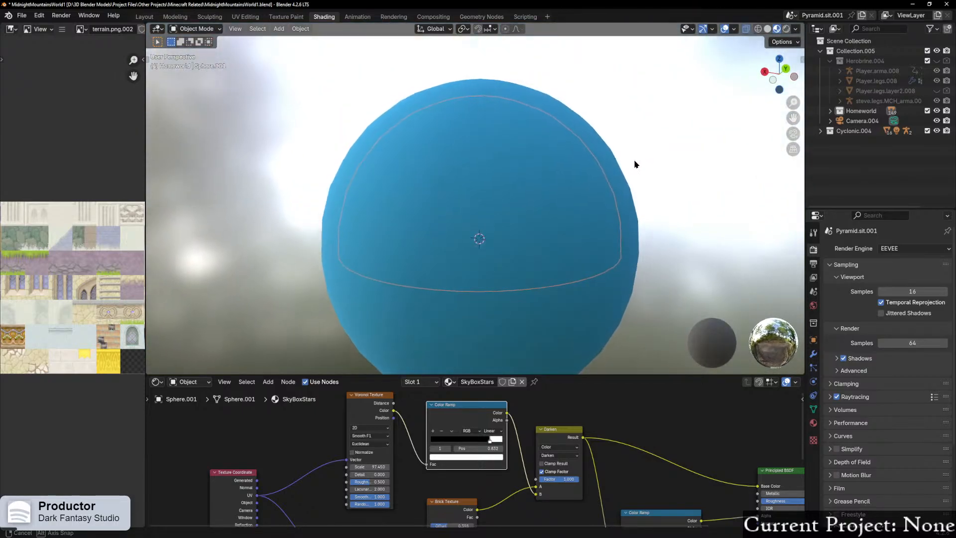
{"action": "scroll", "coordinate": [611, 166], "scroll_direction": "up", "scroll_amount": 3}
{"action": "scroll", "coordinate": [597, 166], "scroll_direction": "up", "scroll_amount": 2}
{"action": "scroll", "coordinate": [589, 166], "scroll_direction": "down", "scroll_amount": 4}
{"action": "middle_click_drag", "start_coordinate": [565, 166], "coordinate": [616, 172]}
{"action": "scroll", "coordinate": [616, 172], "scroll_direction": "up", "scroll_amount": 4}
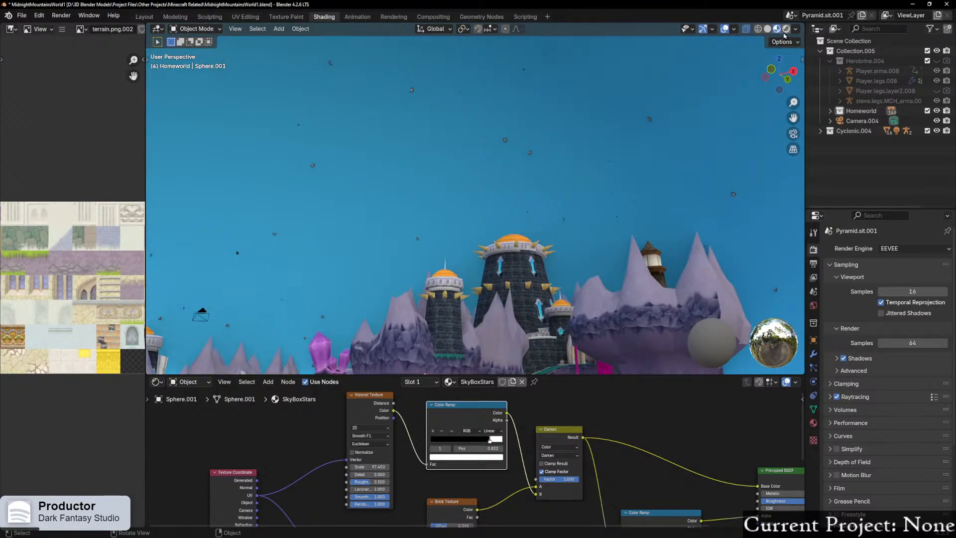
{"action": "scroll", "coordinate": [554, 204], "scroll_direction": "down", "scroll_amount": 5}
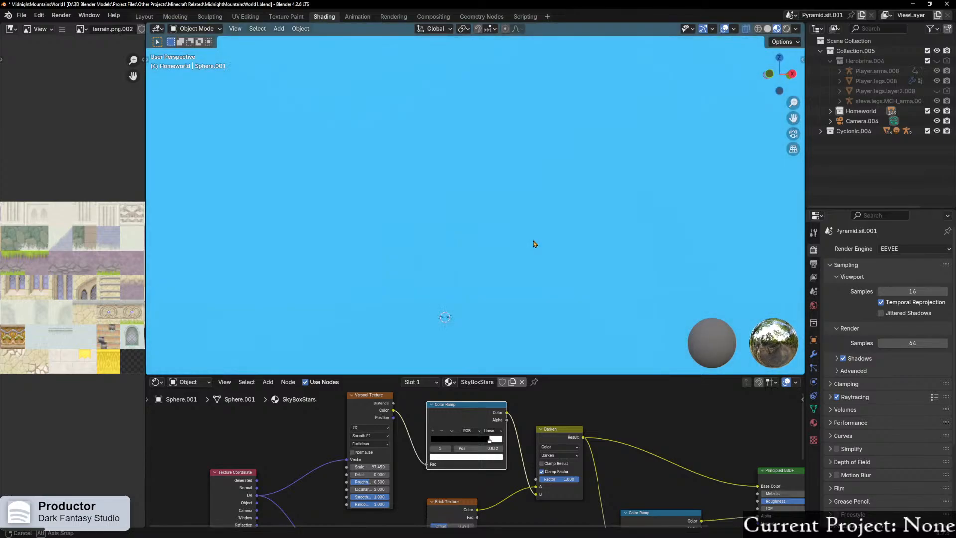
{"action": "mouse_move", "coordinate": [533, 241]}
{"action": "middle_mouse_down"}
{"action": "mouse_move", "coordinate": [604, 259]}
{"action": "mouse_move", "coordinate": [587, 250]}
{"action": "mouse_move", "coordinate": [544, 271]}
{"action": "mouse_move", "coordinate": [597, 259]}
{"action": "middle_mouse_up"}
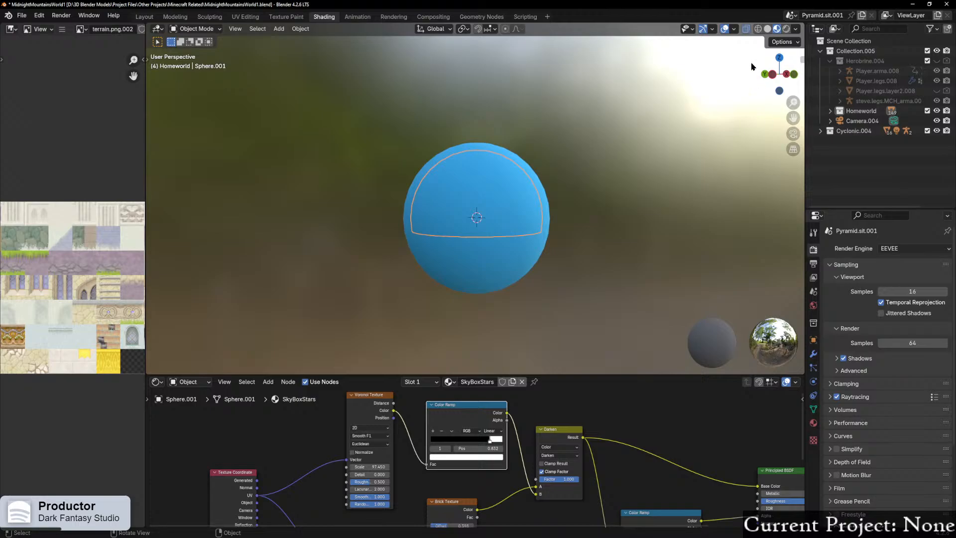
Step: Switch the viewport to rendered shading and inspect the scene from inside and outside the sky sphere
{"action": "left_click", "coordinate": [786, 28]}
{"action": "scroll", "coordinate": [471, 234], "scroll_direction": "up", "scroll_amount": 6}
{"action": "mouse_move", "coordinate": [469, 252]}
{"action": "middle_mouse_down"}
{"action": "mouse_move", "coordinate": [469, 270]}
{"action": "mouse_move", "coordinate": [542, 241]}
{"action": "mouse_move", "coordinate": [767, 254]}
{"action": "mouse_move", "coordinate": [154, 252]}
{"action": "middle_mouse_up"}
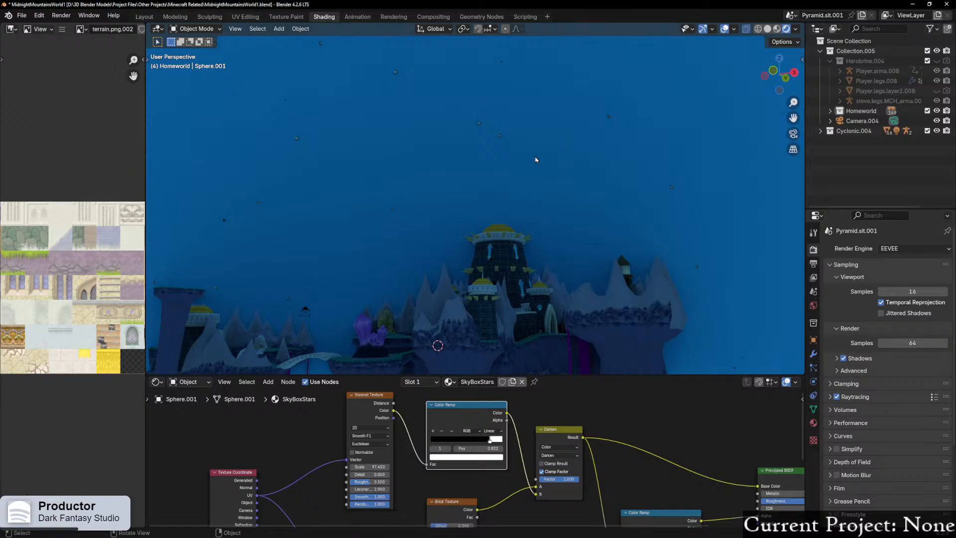
{"action": "scroll", "coordinate": [569, 207], "scroll_direction": "down", "scroll_amount": 5}
{"action": "scroll", "coordinate": [568, 205], "scroll_direction": "up", "scroll_amount": 3}
{"action": "middle_click_drag", "start_coordinate": [552, 218], "coordinate": [508, 271]}
{"action": "scroll", "coordinate": [508, 271], "scroll_direction": "down", "scroll_amount": 10}
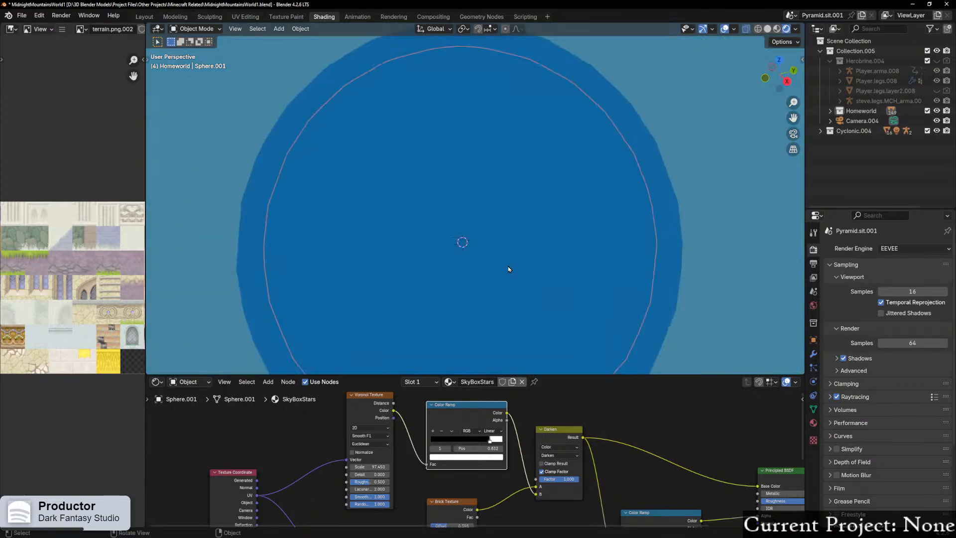
{"action": "middle_click_drag", "start_coordinate": [528, 142], "coordinate": [529, 159]}
Step: Add a Sun light to the scene and bring it into view near the towers
{"action": "key", "text": "shift+a"}
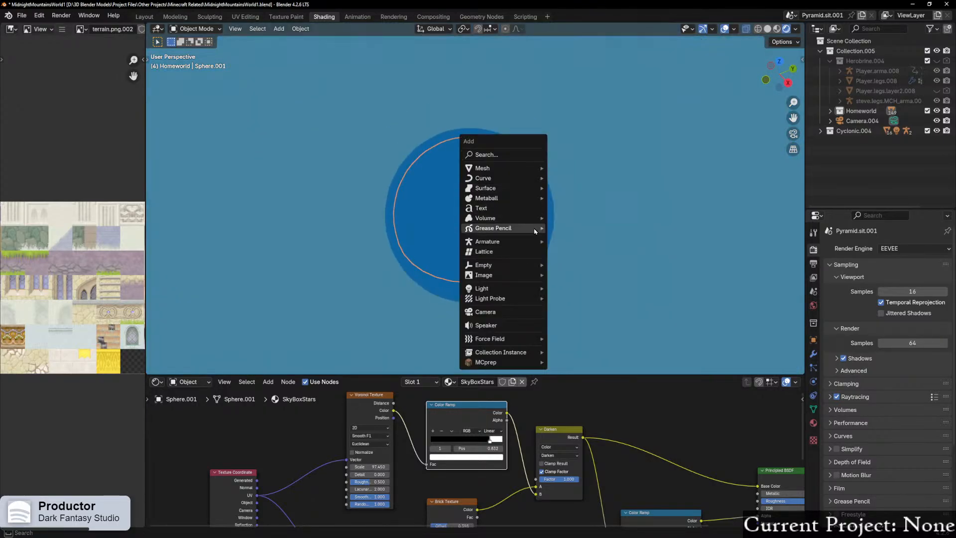
{"action": "mouse_move", "coordinate": [503, 288]}
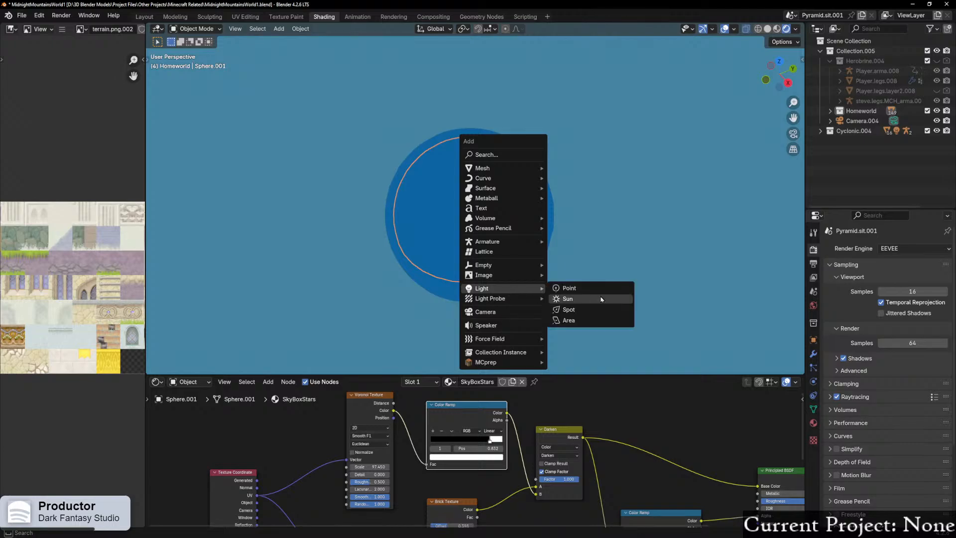
{"action": "left_click", "coordinate": [573, 299]}
{"action": "scroll", "coordinate": [572, 304], "scroll_direction": "up", "scroll_amount": 3}
{"action": "scroll", "coordinate": [556, 305], "scroll_direction": "up", "scroll_amount": 7}
{"action": "middle_click_drag", "start_coordinate": [549, 306], "coordinate": [544, 227]}
{"action": "scroll", "coordinate": [544, 227], "scroll_direction": "up", "scroll_amount": 1}
Step: Move the Sun light up about 29.6 m along the global Z axis
{"action": "key", "text": "g"}
{"action": "key", "text": "z"}
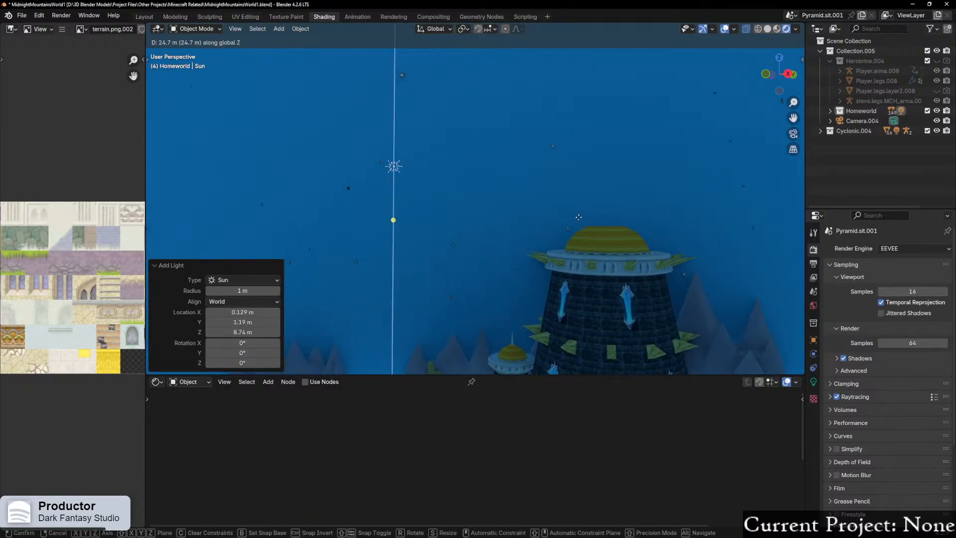
{"action": "left_click", "coordinate": [566, 148]}
{"action": "middle_click_drag", "start_coordinate": [566, 148], "coordinate": [551, 210]}
{"action": "scroll", "coordinate": [551, 210], "scroll_direction": "down", "scroll_amount": 5}
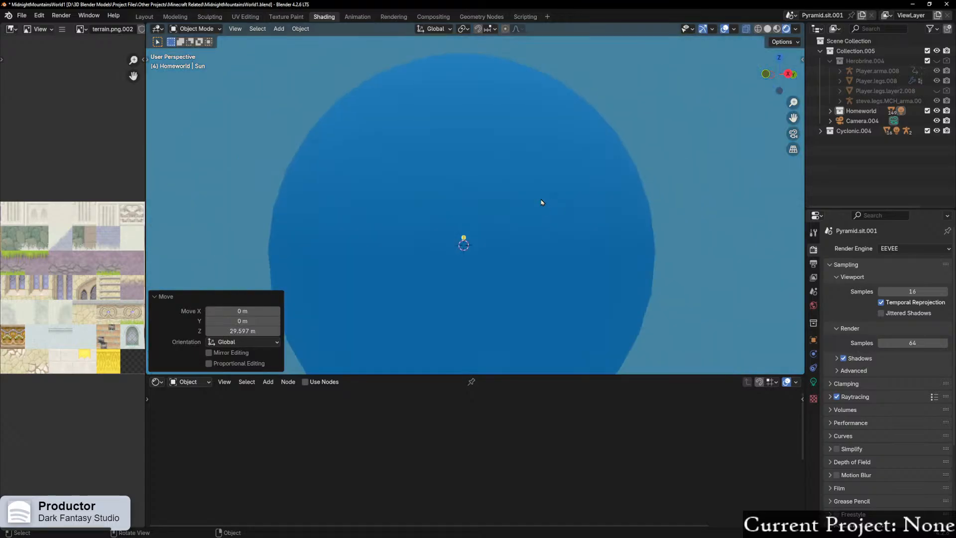
Step: Turn off shadow ray visibility for the blue SkyBox sphere and try hiding it from the camera before restoring camera visibility
{"action": "left_click", "coordinate": [558, 215]}
{"action": "scroll", "coordinate": [557, 239], "scroll_direction": "up", "scroll_amount": 5}
{"action": "scroll", "coordinate": [490, 256], "scroll_direction": "up", "scroll_amount": 3}
{"action": "middle_click_drag", "start_coordinate": [486, 256], "coordinate": [598, 234]}
{"action": "scroll", "coordinate": [869, 482], "scroll_direction": "down", "scroll_amount": 2}
{"action": "scroll", "coordinate": [869, 484], "scroll_direction": "down", "scroll_amount": 3}
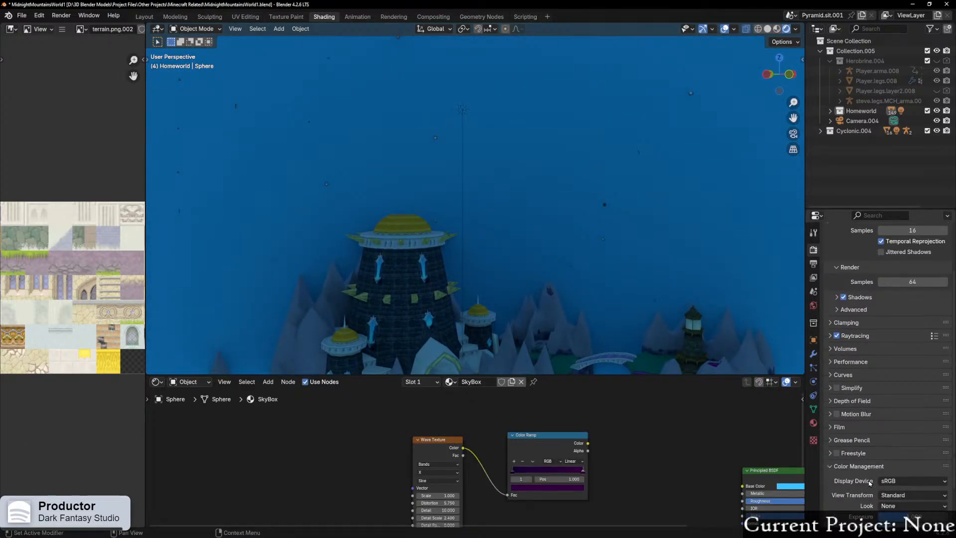
{"action": "left_click", "coordinate": [814, 354]}
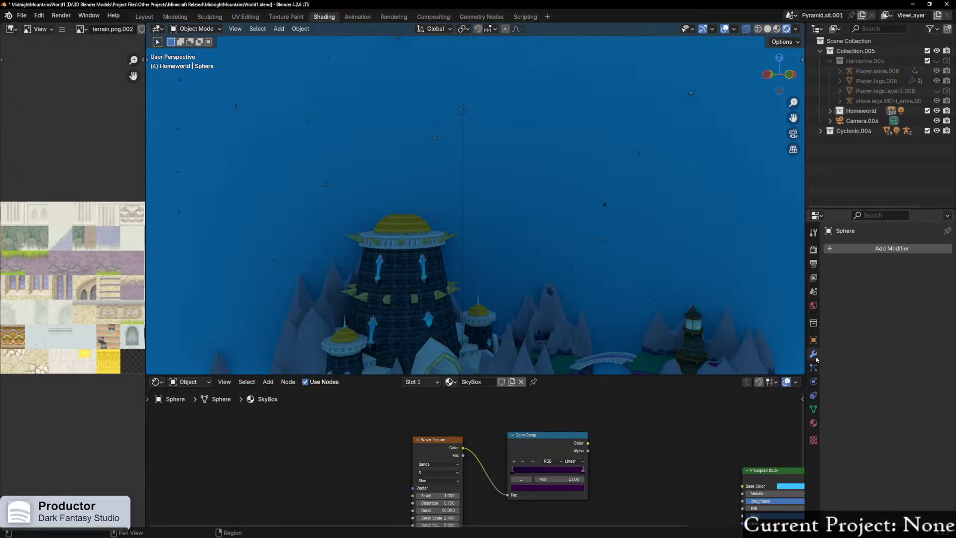
{"action": "left_click", "coordinate": [815, 344]}
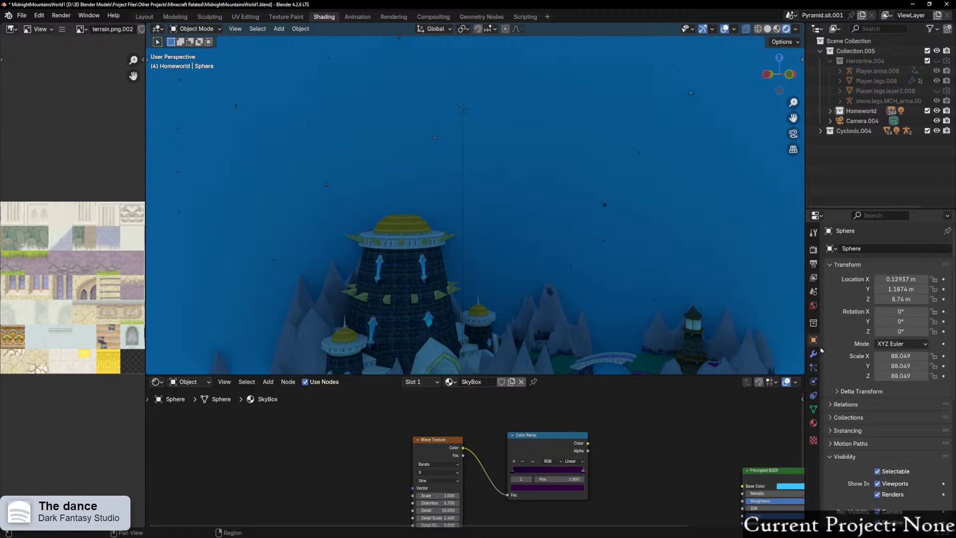
{"action": "scroll", "coordinate": [883, 491], "scroll_direction": "down", "scroll_amount": 4}
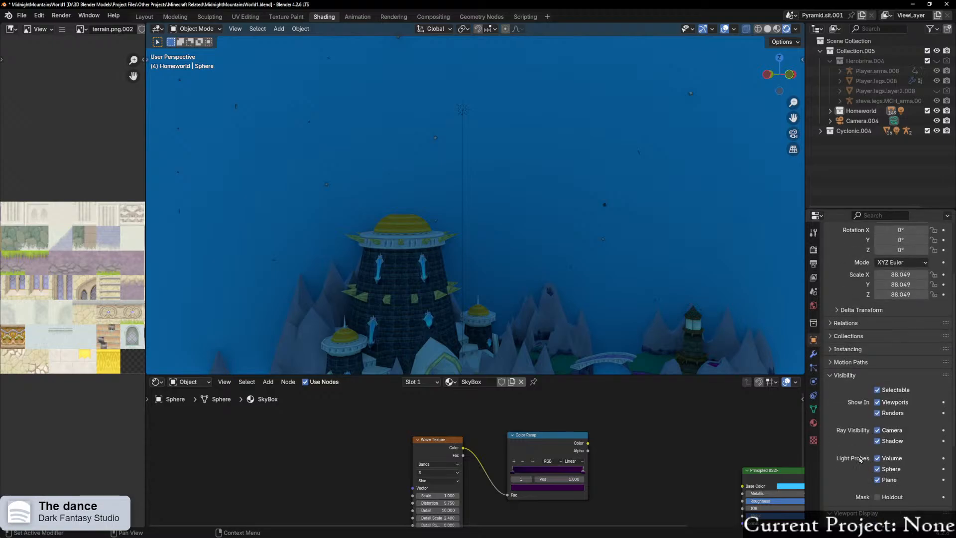
{"action": "left_click", "coordinate": [878, 442]}
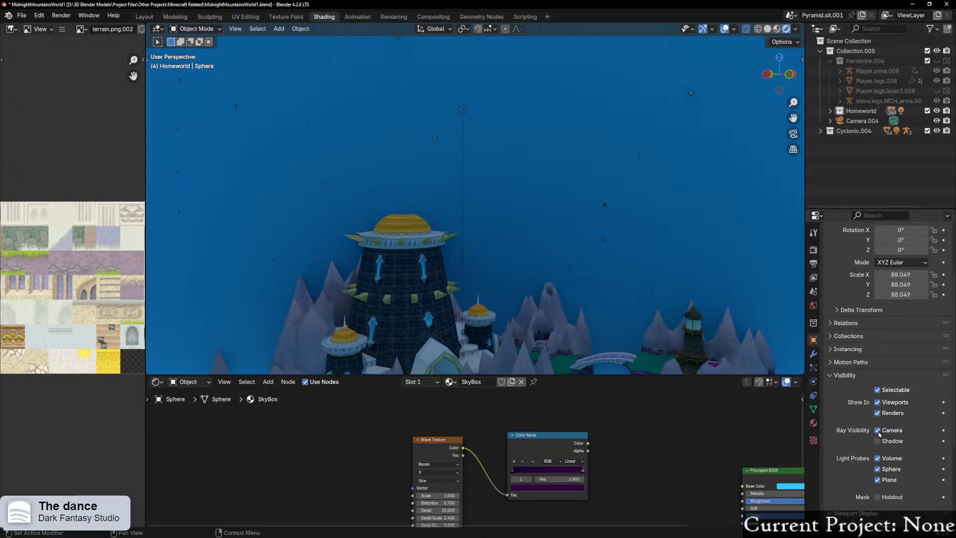
{"action": "left_click", "coordinate": [877, 431]}
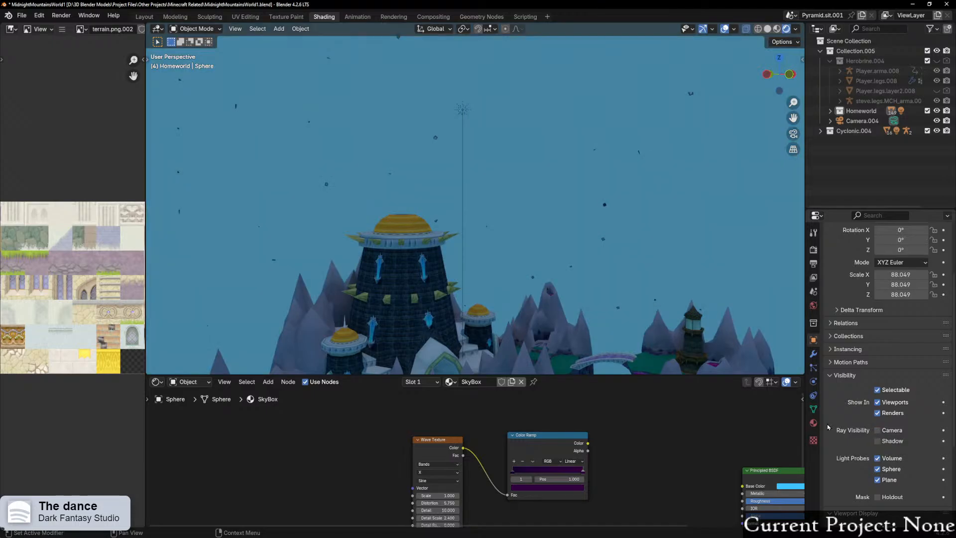
{"action": "left_click", "coordinate": [878, 430]}
Step: Turn off shadow ray visibility for the SkyBoxStars sphere as well
{"action": "middle_click_drag", "start_coordinate": [692, 339], "coordinate": [655, 199]}
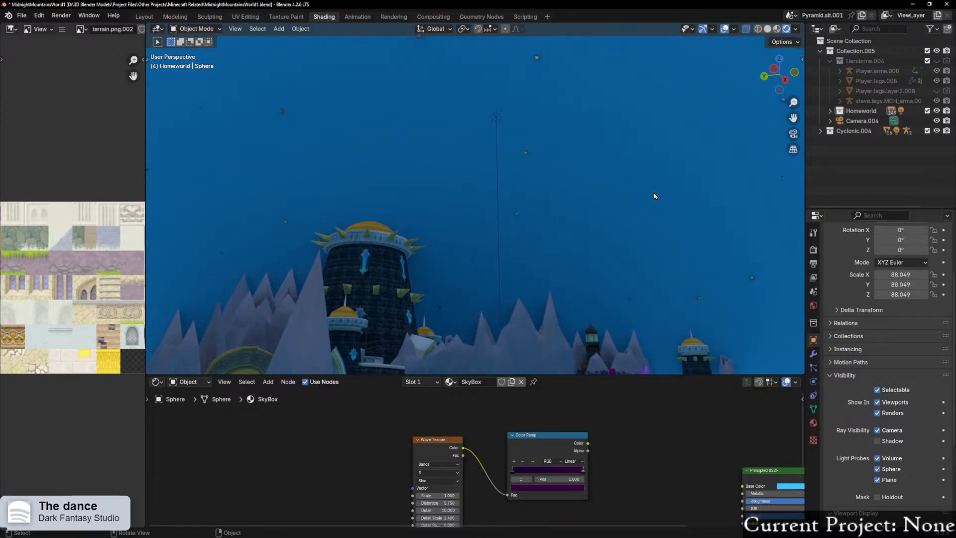
{"action": "left_click", "coordinate": [651, 191]}
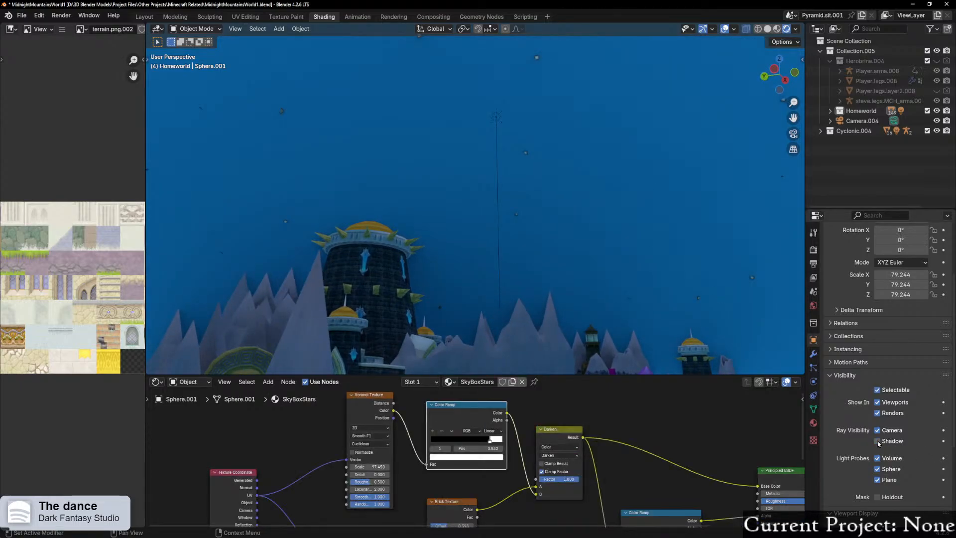
{"action": "middle_click_drag", "start_coordinate": [612, 308], "coordinate": [473, 277]}
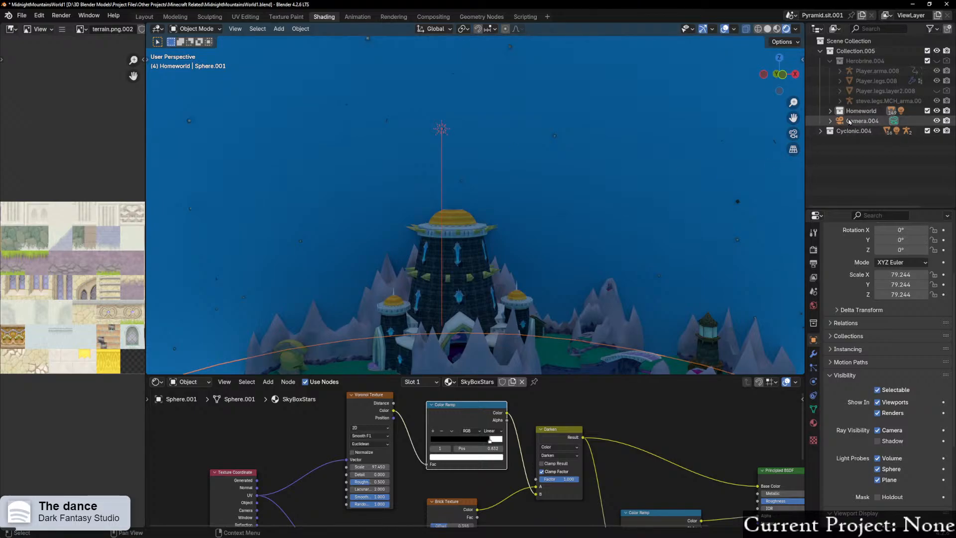
Step: Move Sphere, Sphere.001 and Sun out of the Homeworld collection into the Scene Collection, and collapse the expanded Homeworld and character collections
{"action": "key", "text": "KP_Decimal"}
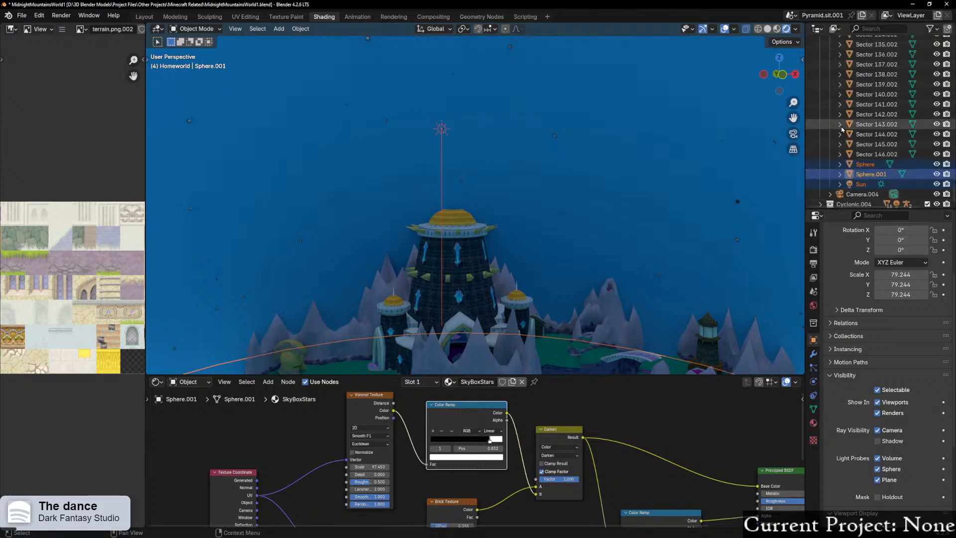
{"action": "left_click", "coordinate": [872, 179]}
{"action": "left_click", "coordinate": [867, 165]}
{"action": "left_click", "coordinate": [865, 185], "text": "shift"}
{"action": "left_click", "coordinate": [864, 179], "text": "shift"}
{"action": "left_click", "coordinate": [866, 185], "text": "shift"}
{"action": "left_click_drag", "start_coordinate": [870, 167], "coordinate": [860, 40]}
{"action": "left_click", "coordinate": [830, 111]}
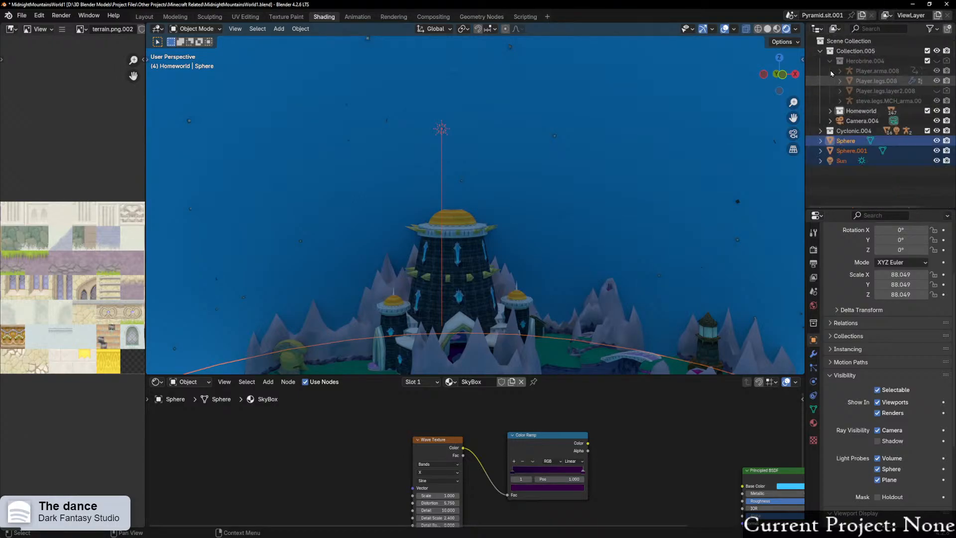
{"action": "left_click", "coordinate": [830, 61]}
Step: Set the Sun light's strength to 1000
{"action": "left_click", "coordinate": [844, 121]}
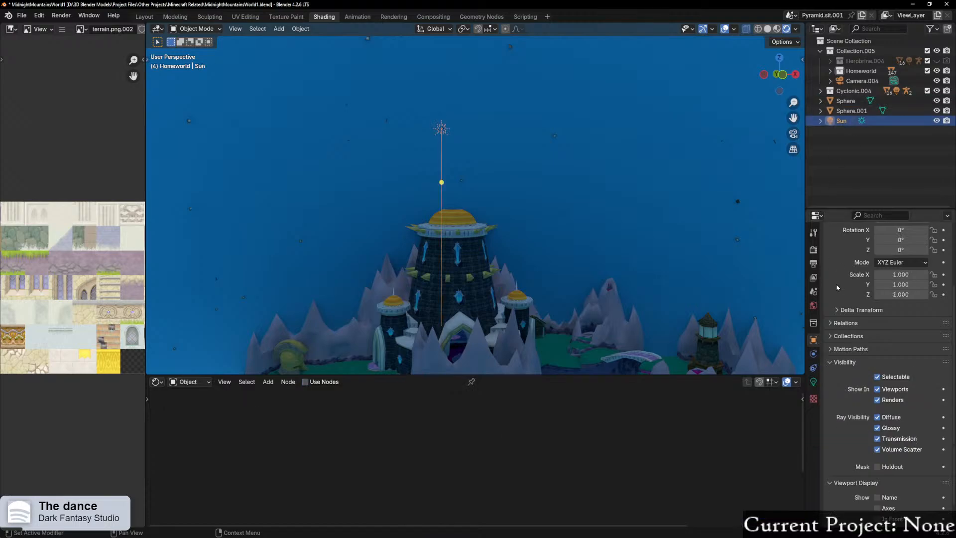
{"action": "scroll", "coordinate": [837, 287], "scroll_direction": "up", "scroll_amount": 4}
{"action": "left_click", "coordinate": [813, 382]}
{"action": "left_click", "coordinate": [901, 315]}
{"action": "type", "text": "1000"}
{"action": "key", "text": "Return"}
Step: Set the Sun light's strength to 400, try re-aiming it, and inspect the lighting from inside and outside the sky sphere
{"action": "middle_click_drag", "start_coordinate": [518, 189], "coordinate": [844, 325]}
{"action": "left_click", "coordinate": [906, 316]}
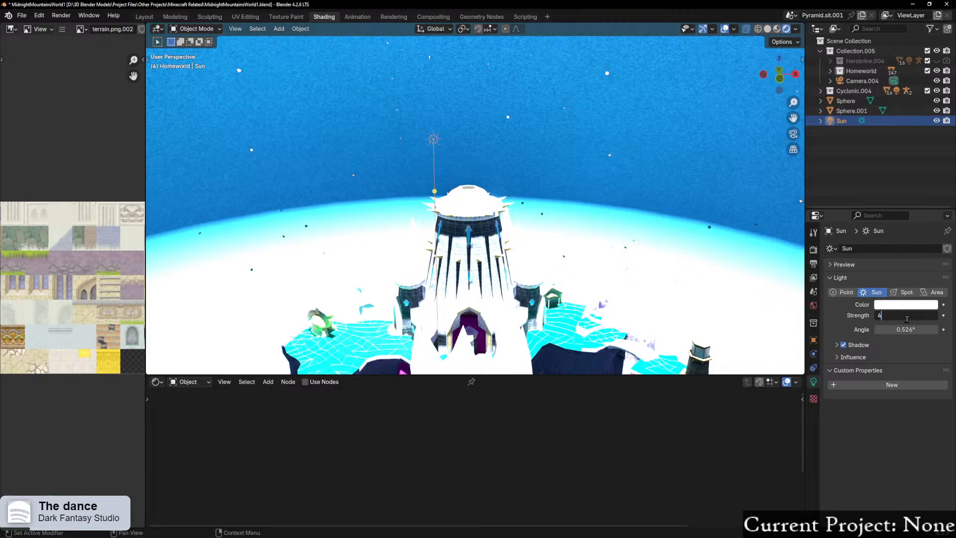
{"action": "key", "text": "Return"}
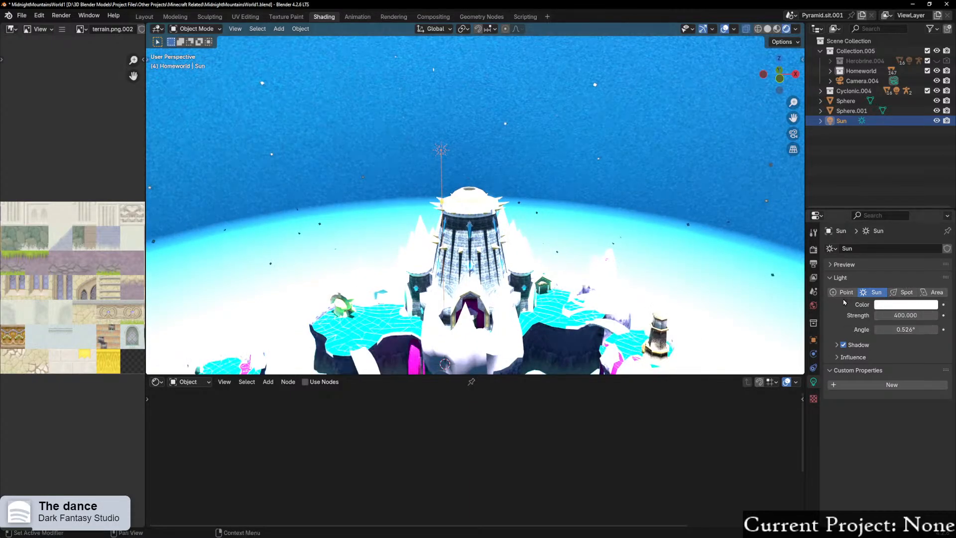
{"action": "middle_click_drag", "start_coordinate": [540, 298], "coordinate": [598, 161]}
{"action": "middle_click_drag", "start_coordinate": [676, 184], "coordinate": [609, 295]}
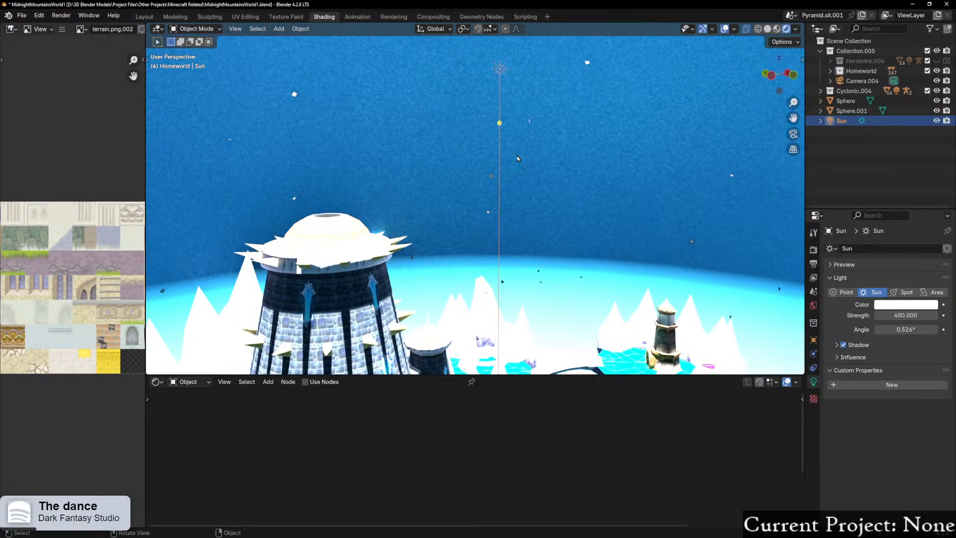
{"action": "left_click_drag", "start_coordinate": [500, 126], "coordinate": [548, 166]}
{"action": "scroll", "coordinate": [541, 171], "scroll_direction": "down", "scroll_amount": 13}
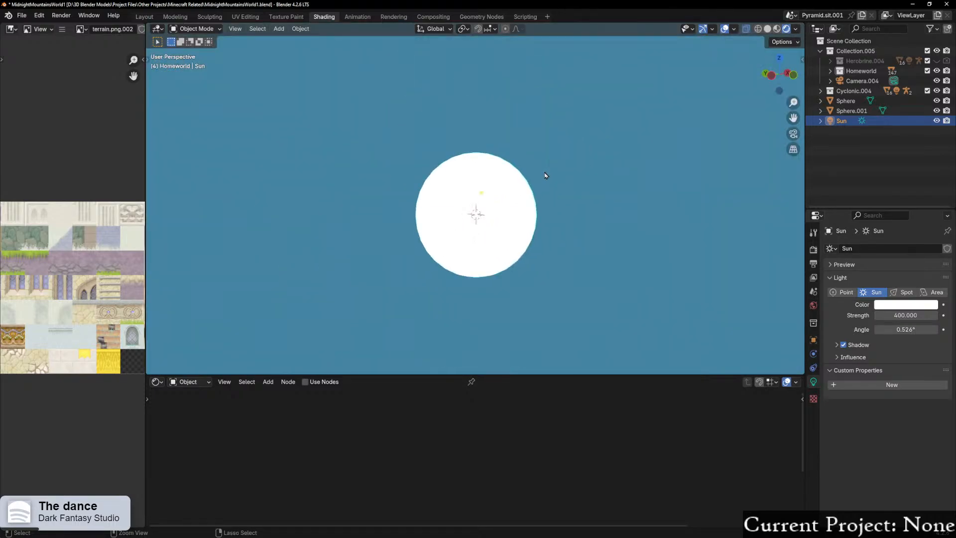
{"action": "scroll", "coordinate": [551, 180], "scroll_direction": "up", "scroll_amount": 13}
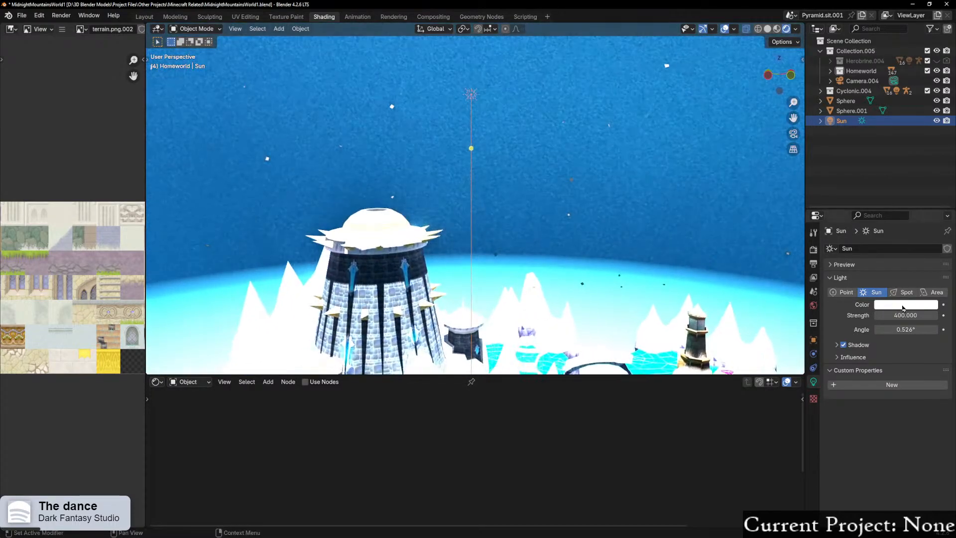
Step: Set the Sun light's strength to 2
{"action": "double_click", "coordinate": [905, 314]}
{"action": "type", "text": "2"}
{"action": "key", "text": "Return"}
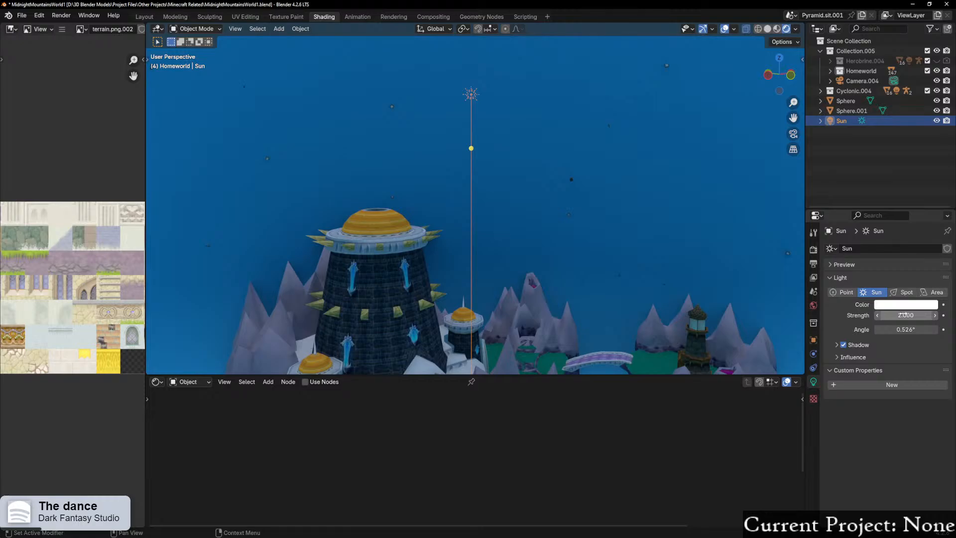
Step: Try aiming the Sun light diagonally so the towers cast shadows onto the sky sphere
{"action": "left_click_drag", "start_coordinate": [467, 152], "coordinate": [599, 181]}
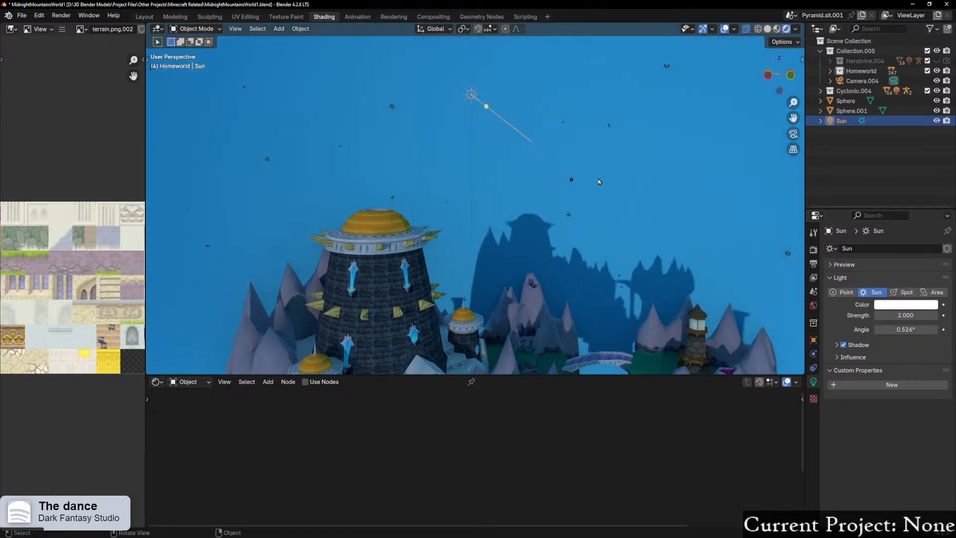
{"action": "scroll", "coordinate": [593, 184], "scroll_direction": "down", "scroll_amount": 4}
{"action": "middle_click_drag", "start_coordinate": [580, 187], "coordinate": [482, 201]}
{"action": "scroll", "coordinate": [481, 200], "scroll_direction": "up", "scroll_amount": 3}
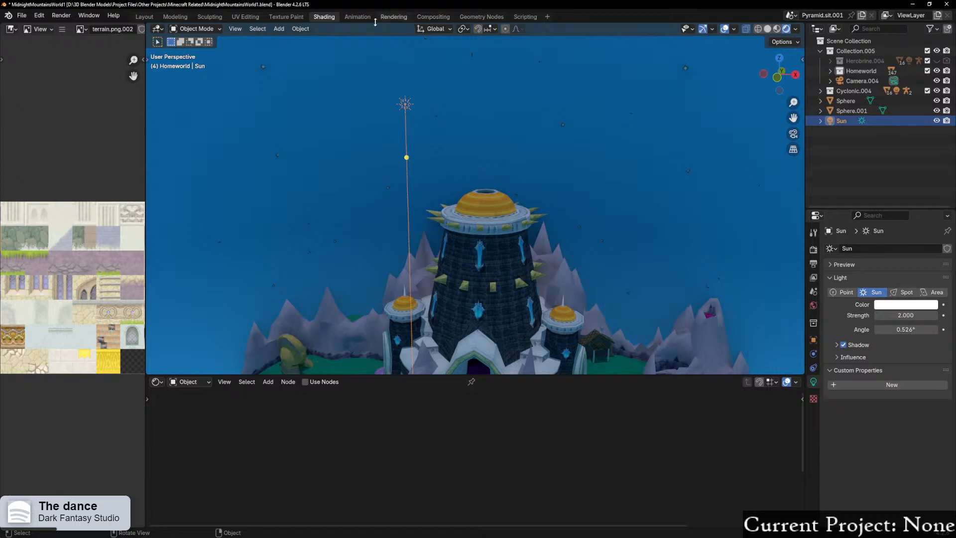
{"action": "left_click", "coordinate": [391, 17]}
{"action": "left_click", "coordinate": [324, 16]}
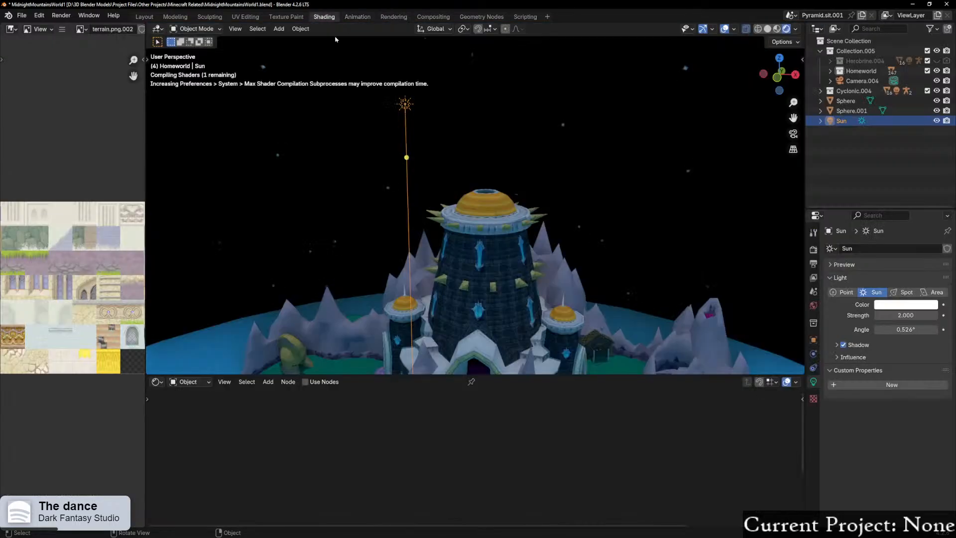
{"action": "middle_click_drag", "start_coordinate": [413, 279], "coordinate": [413, 280]}
Step: In the SkyBoxStars material, connect the alpha Color Ramp's Color output to Emission Color and its Alpha output to Emission Strength
{"action": "left_click", "coordinate": [667, 171]}
{"action": "scroll", "coordinate": [388, 459], "scroll_direction": "down", "scroll_amount": 4}
{"action": "middle_click_drag", "start_coordinate": [575, 469], "coordinate": [428, 351], "text": "shift"}
{"action": "scroll", "coordinate": [480, 507], "scroll_direction": "up", "scroll_amount": 4}
{"action": "middle_click_drag", "start_coordinate": [526, 405], "coordinate": [490, 466], "text": "shift"}
{"action": "scroll", "coordinate": [490, 466], "scroll_direction": "up", "scroll_amount": 2}
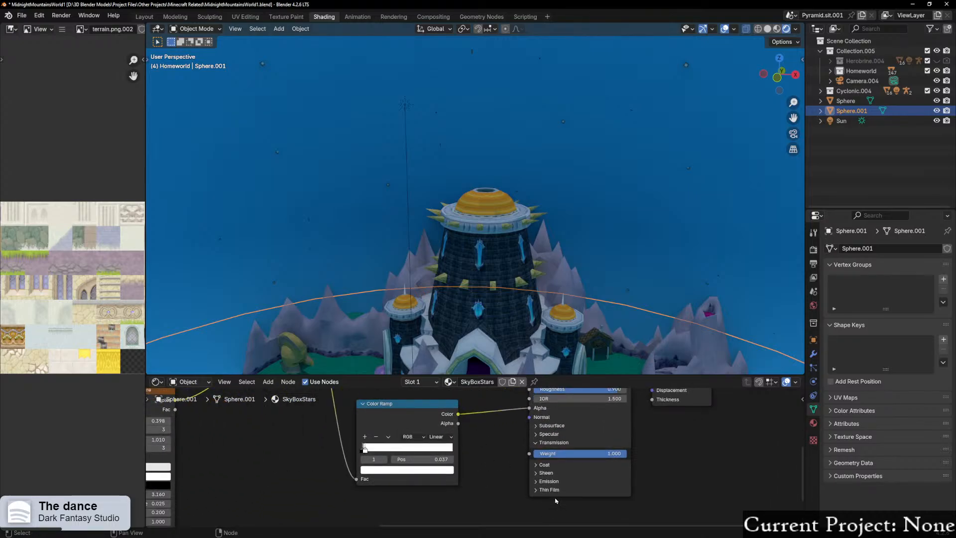
{"action": "left_click", "coordinate": [536, 481]}
{"action": "left_click_drag", "start_coordinate": [458, 414], "coordinate": [526, 492]}
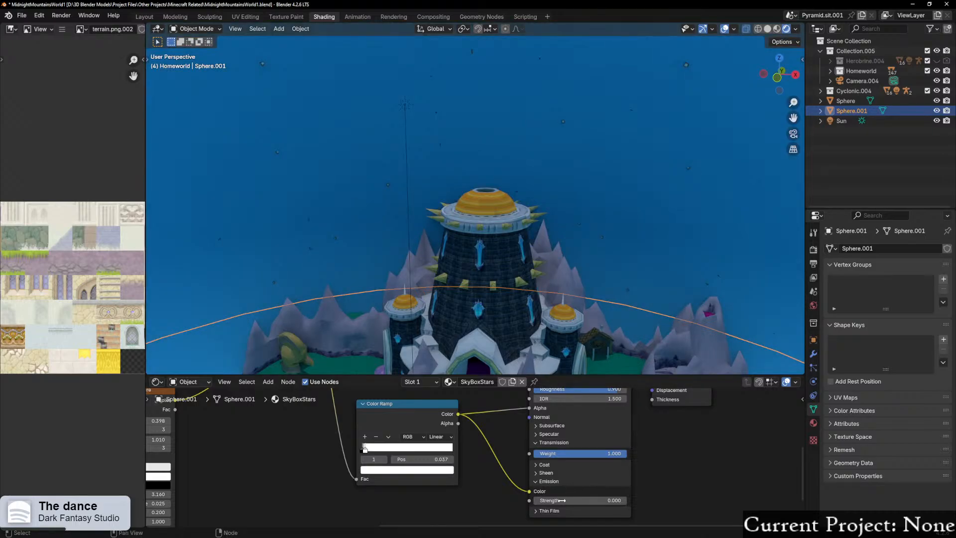
{"action": "left_click_drag", "start_coordinate": [458, 423], "coordinate": [526, 500]}
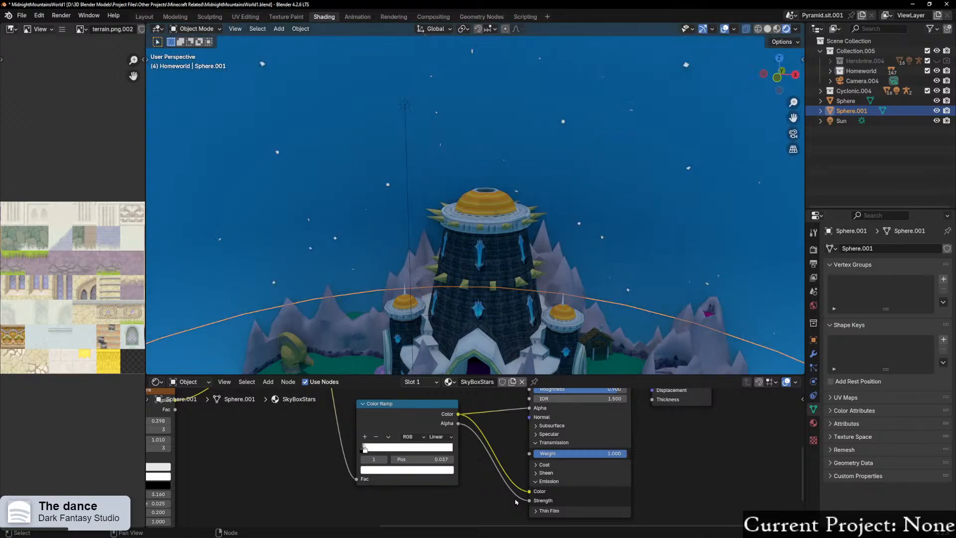
Step: Examine the glowing stars from inside and outside the sky sphere
{"action": "scroll", "coordinate": [530, 234], "scroll_direction": "up", "scroll_amount": 2}
{"action": "middle_click_drag", "start_coordinate": [533, 219], "coordinate": [472, 241]}
{"action": "scroll", "coordinate": [646, 171], "scroll_direction": "down", "scroll_amount": 5}
{"action": "scroll", "coordinate": [672, 241], "scroll_direction": "up", "scroll_amount": 4}
{"action": "scroll", "coordinate": [472, 241], "scroll_direction": "down", "scroll_amount": 12}
{"action": "scroll", "coordinate": [472, 239], "scroll_direction": "up", "scroll_amount": 11}
{"action": "scroll", "coordinate": [473, 241], "scroll_direction": "down", "scroll_amount": 5}
Step: In the SkyBox material, move the Wave Texture and Color Ramp nodes closer to the shader and connect the ramp's Color to Base Color
{"action": "left_click", "coordinate": [599, 155]}
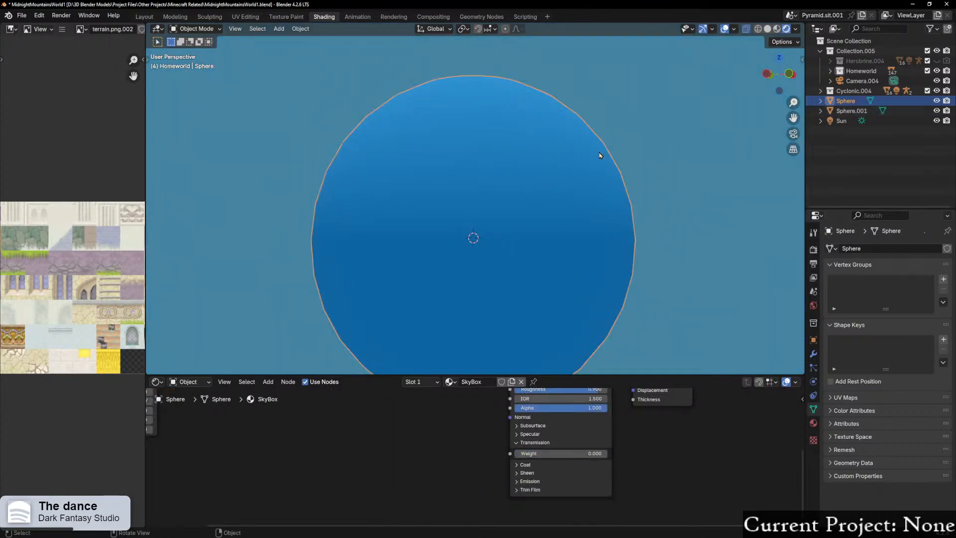
{"action": "middle_click_drag", "start_coordinate": [477, 454], "coordinate": [478, 513]}
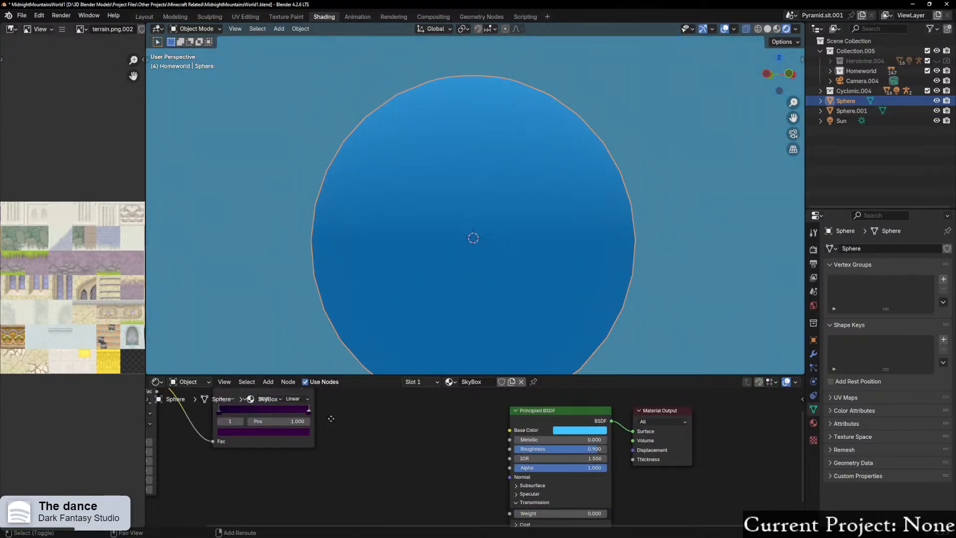
{"action": "middle_click_drag", "start_coordinate": [196, 411], "coordinate": [302, 446]}
{"action": "scroll", "coordinate": [302, 447], "scroll_direction": "down", "scroll_amount": 3}
{"action": "left_click_drag", "start_coordinate": [237, 414], "coordinate": [267, 409]}
{"action": "left_click_drag", "start_coordinate": [200, 421], "coordinate": [404, 459]}
{"action": "left_click_drag", "start_coordinate": [353, 425], "coordinate": [551, 462]}
{"action": "scroll", "coordinate": [539, 334], "scroll_direction": "up", "scroll_amount": 8}
{"action": "middle_click_drag", "start_coordinate": [536, 330], "coordinate": [241, 43]}
{"action": "scroll", "coordinate": [620, 314], "scroll_direction": "down", "scroll_amount": 3}
{"action": "middle_click_drag", "start_coordinate": [620, 315], "coordinate": [446, 306]}
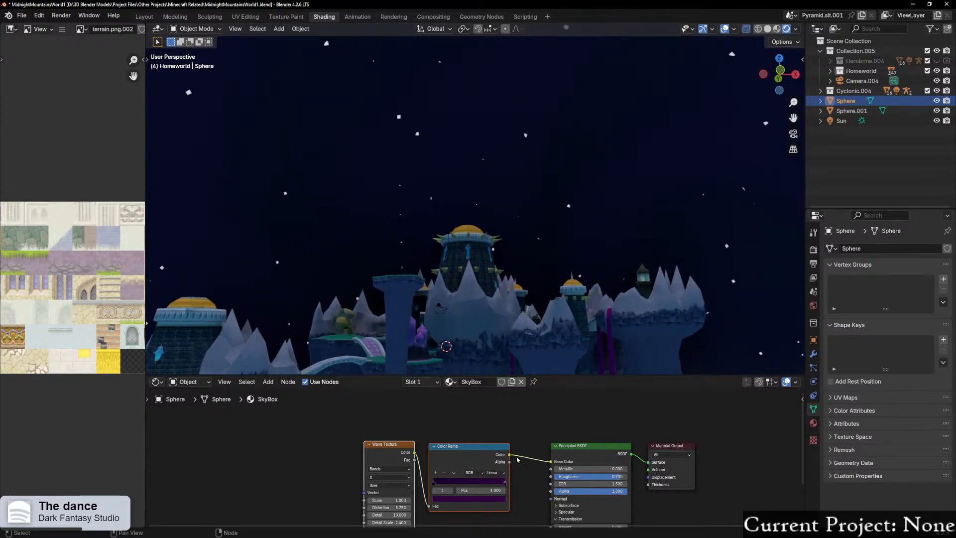
Step: In the SkyBoxStars material, disconnect the Color Ramp from Emission Color and move the ramp farther from the Principled BSDF
{"action": "left_click", "coordinate": [349, 155]}
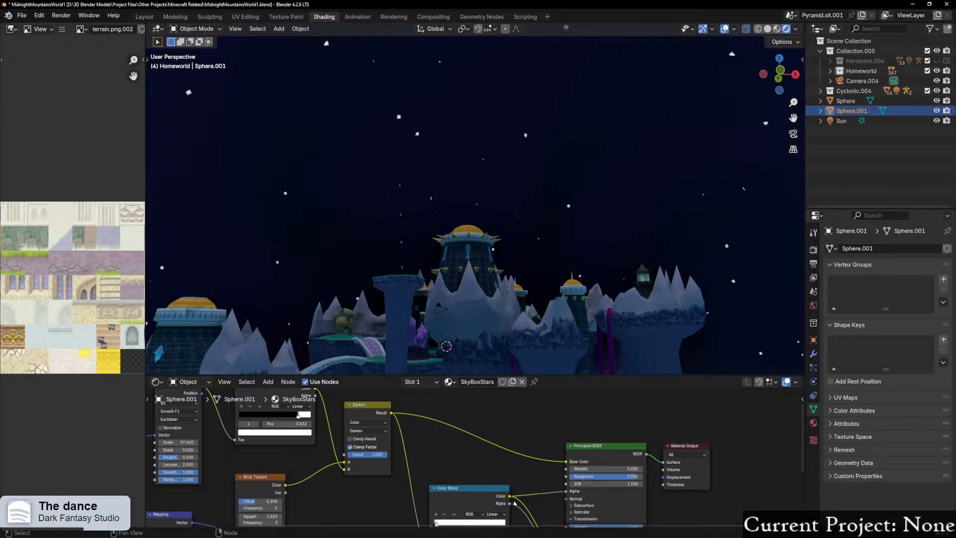
{"action": "scroll", "coordinate": [514, 504], "scroll_direction": "up", "scroll_amount": 4}
{"action": "scroll", "coordinate": [515, 503], "scroll_direction": "down", "scroll_amount": 6}
{"action": "middle_click_drag", "start_coordinate": [664, 489], "coordinate": [609, 381]}
{"action": "scroll", "coordinate": [485, 475], "scroll_direction": "up", "scroll_amount": 3}
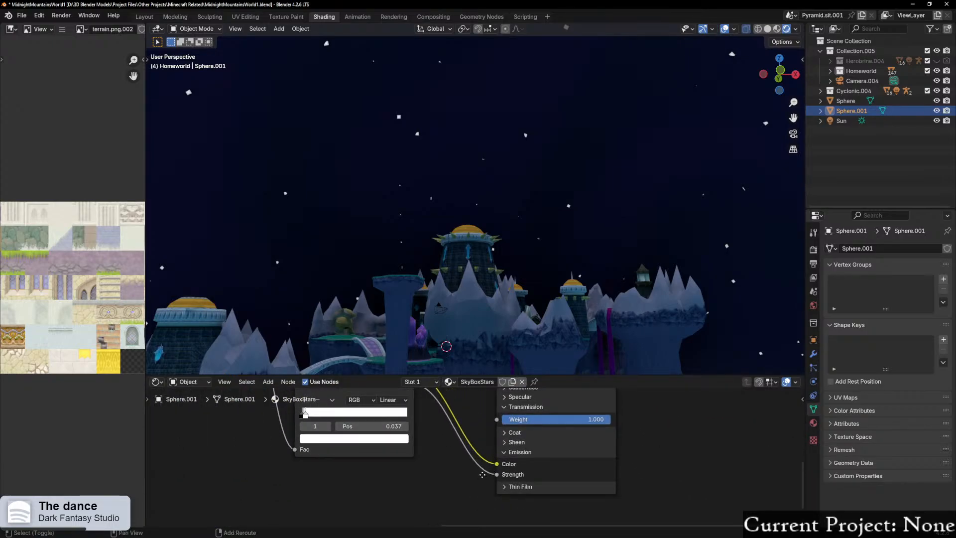
{"action": "middle_click_drag", "start_coordinate": [484, 475], "coordinate": [471, 506]}
{"action": "left_click_drag", "start_coordinate": [482, 493], "coordinate": [469, 485]}
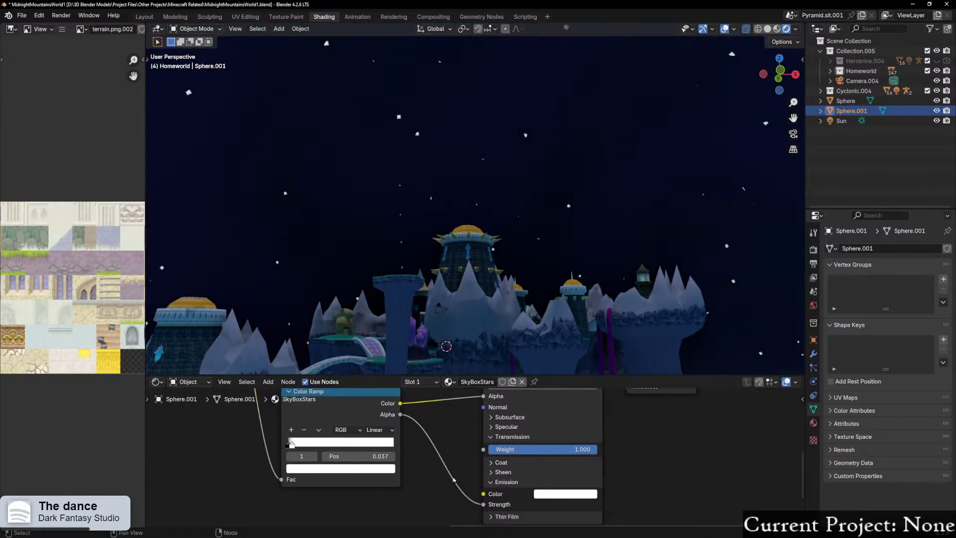
{"action": "left_click_drag", "start_coordinate": [358, 410], "coordinate": [336, 412]}
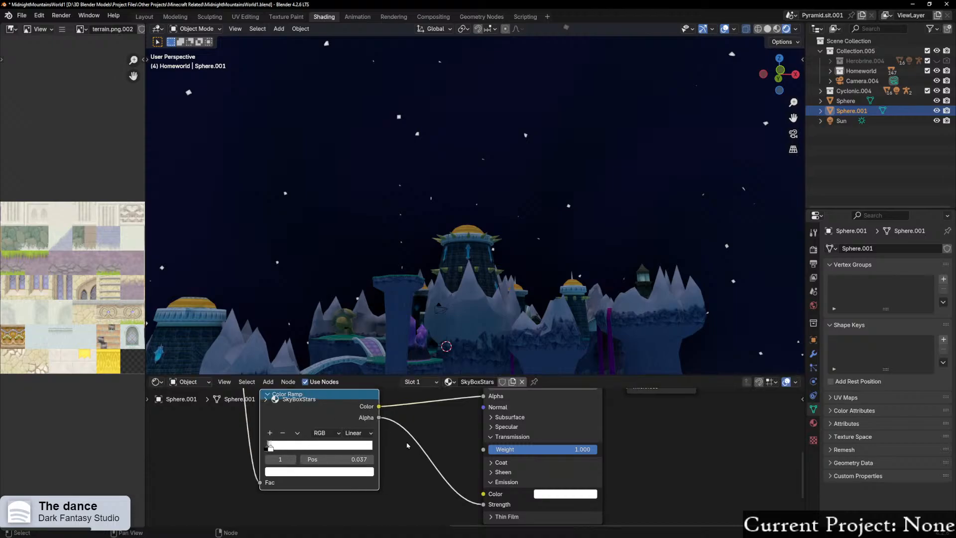
Step: Try inserting a Transparent BSDF node on the link between the Color Ramp's Alpha and Emission Strength
{"action": "key", "text": "shift+a"}
{"action": "left_click", "coordinate": [412, 412]}
{"action": "type", "text": "stre"}
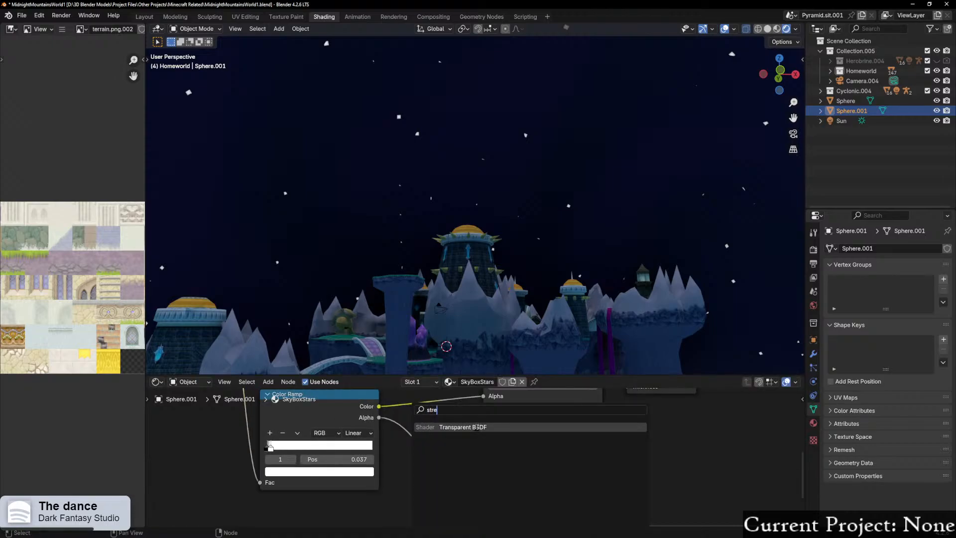
{"action": "left_click", "coordinate": [477, 427]}
{"action": "left_click", "coordinate": [410, 438]}
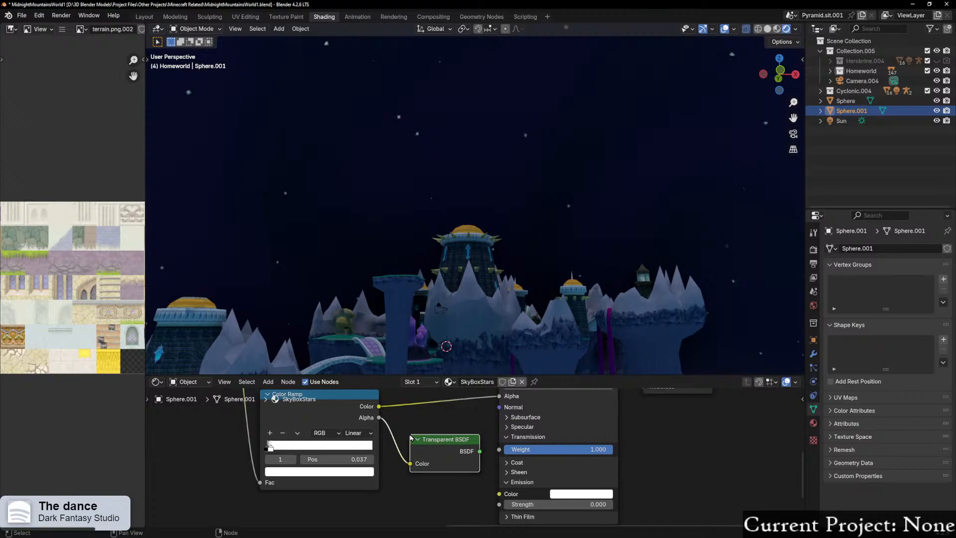
{"action": "key", "text": "ctrl+z"}
{"action": "key", "text": "ctrl+z"}
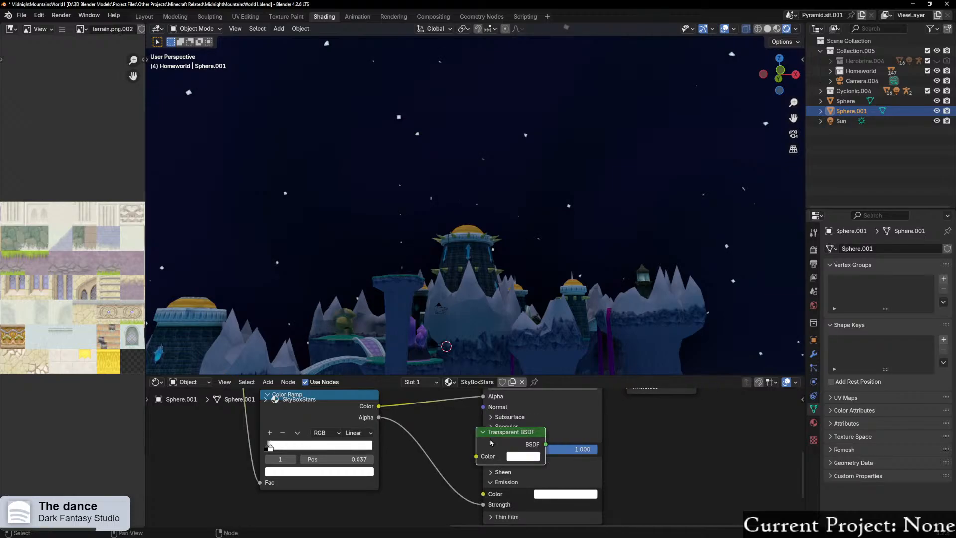
{"action": "key", "text": "x"}
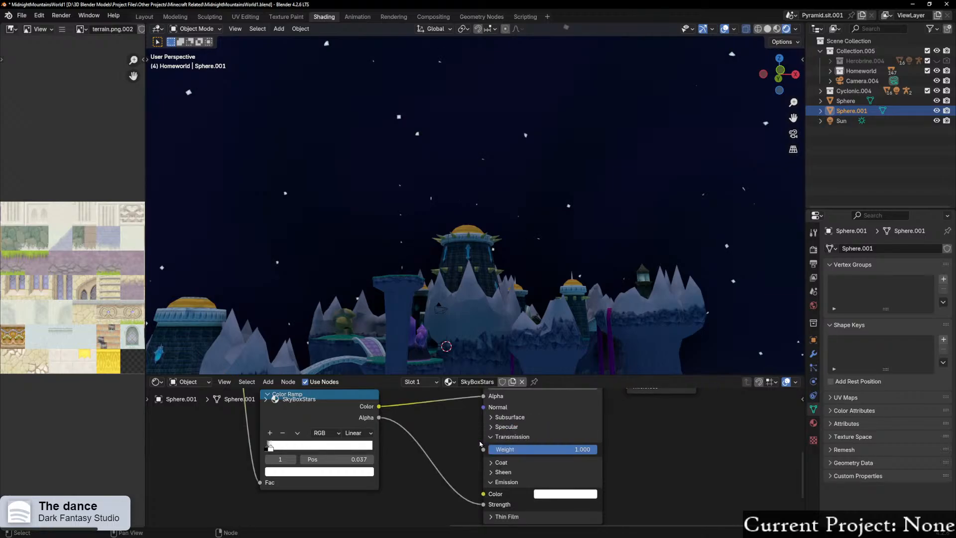
Step: Try a Gamma node set to 0.001 on the link between the Color Ramp's Alpha and Emission Strength, then delete it
{"action": "key", "text": "shift+a"}
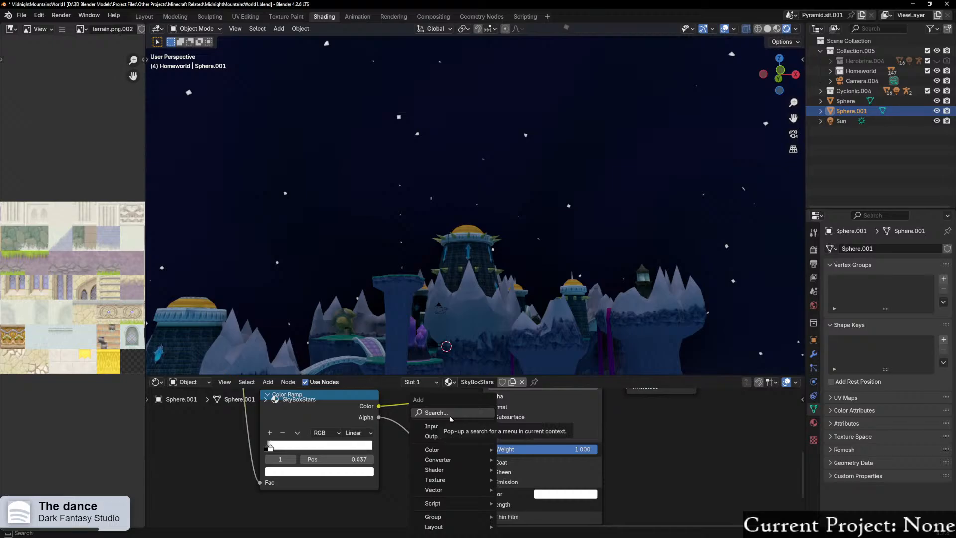
{"action": "mouse_move", "coordinate": [455, 461]}
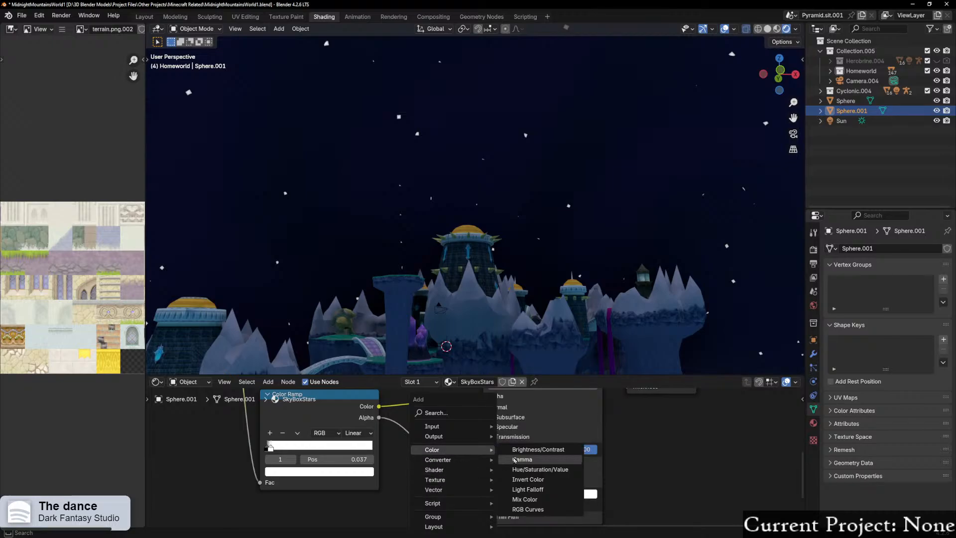
{"action": "left_click", "coordinate": [514, 459]}
{"action": "left_click", "coordinate": [410, 428]}
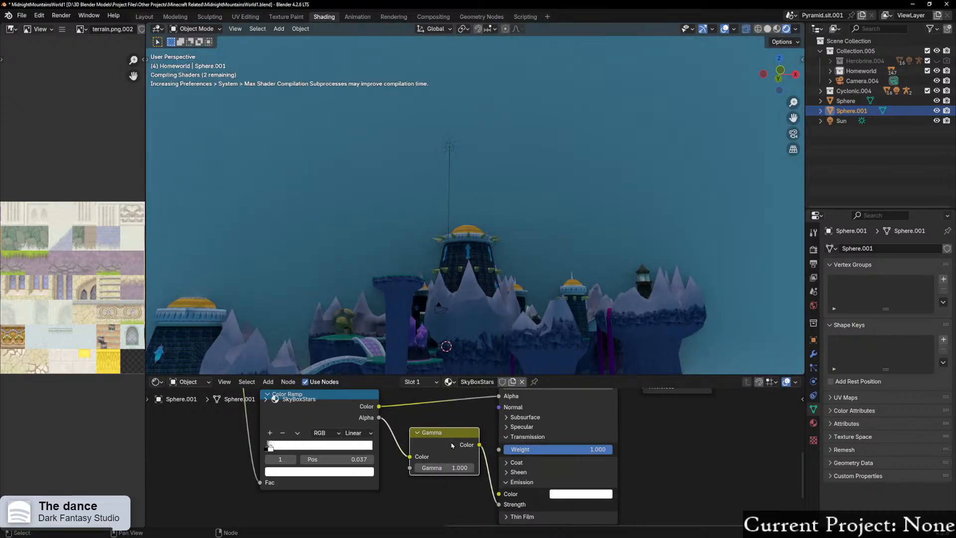
{"action": "left_click_drag", "start_coordinate": [449, 435], "coordinate": [448, 443]}
{"action": "left_click_drag", "start_coordinate": [448, 475], "coordinate": [449, 475]}
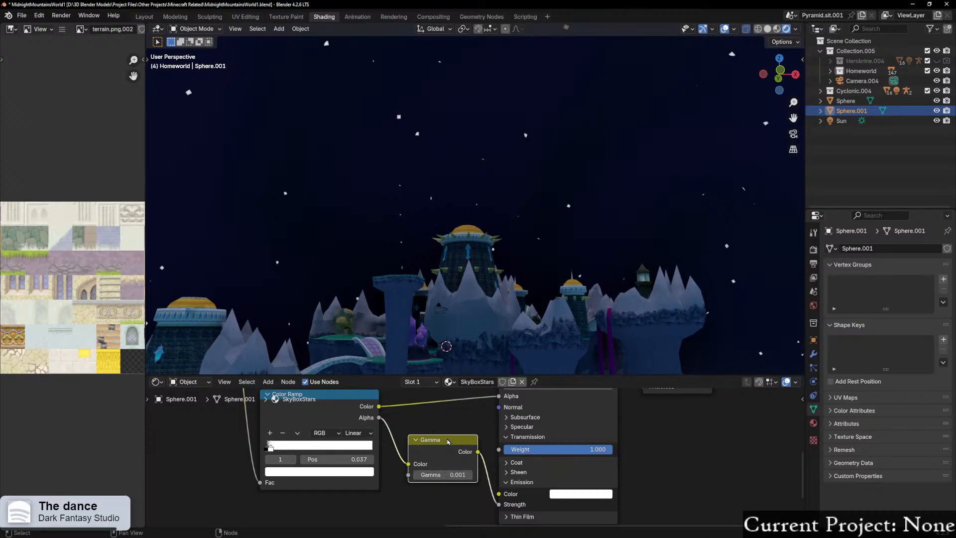
{"action": "key", "text": "x"}
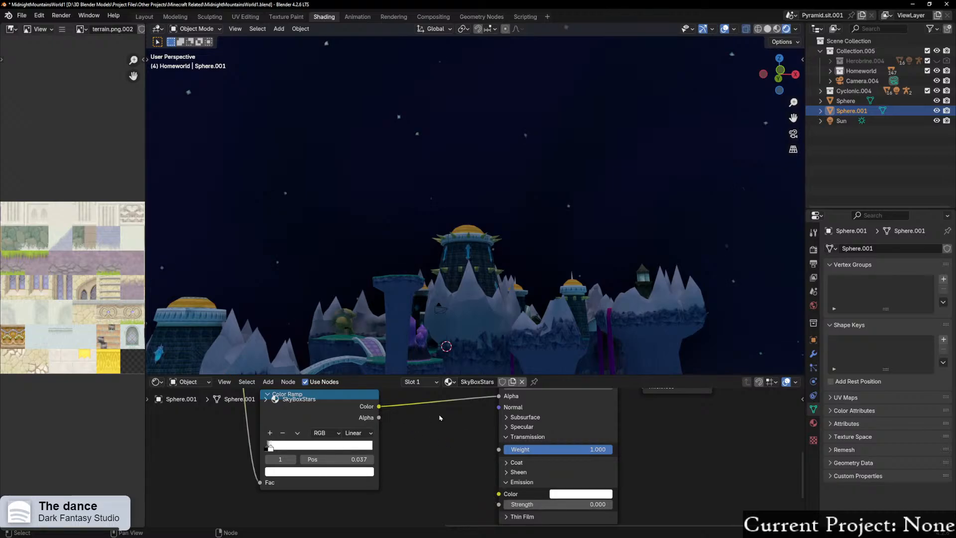
Step: Reconnect the Color Ramp's Alpha output to the Principled BSDF's Emission Strength in the SkyBoxStars material
{"action": "scroll", "coordinate": [572, 306], "scroll_direction": "down", "scroll_amount": 3}
{"action": "mouse_move", "coordinate": [572, 306]}
{"action": "middle_mouse_down"}
{"action": "mouse_move", "coordinate": [614, 327]}
{"action": "mouse_move", "coordinate": [665, 330]}
{"action": "mouse_move", "coordinate": [677, 275]}
{"action": "mouse_move", "coordinate": [653, 263]}
{"action": "mouse_move", "coordinate": [585, 295]}
{"action": "middle_mouse_up"}
{"action": "scroll", "coordinate": [576, 301], "scroll_direction": "up", "scroll_amount": 4}
{"action": "scroll", "coordinate": [391, 420], "scroll_direction": "down", "scroll_amount": 1}
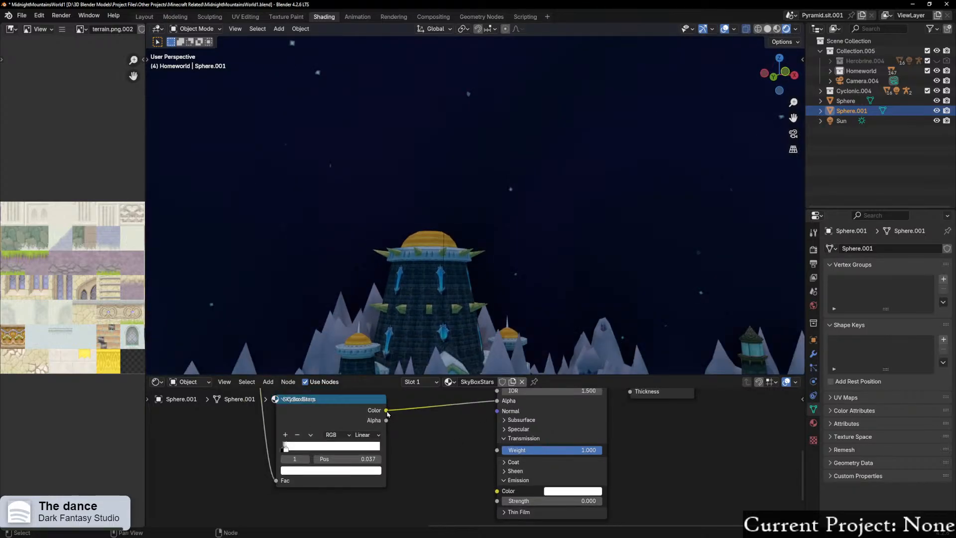
{"action": "left_click_drag", "start_coordinate": [386, 420], "coordinate": [497, 500]}
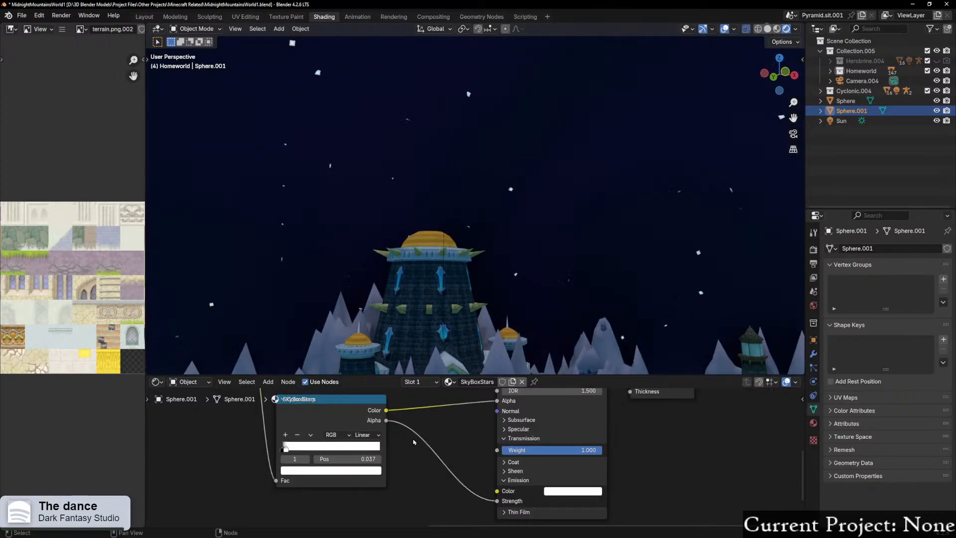
{"action": "key", "text": "shift+a"}
{"action": "mouse_move", "coordinate": [437, 450]}
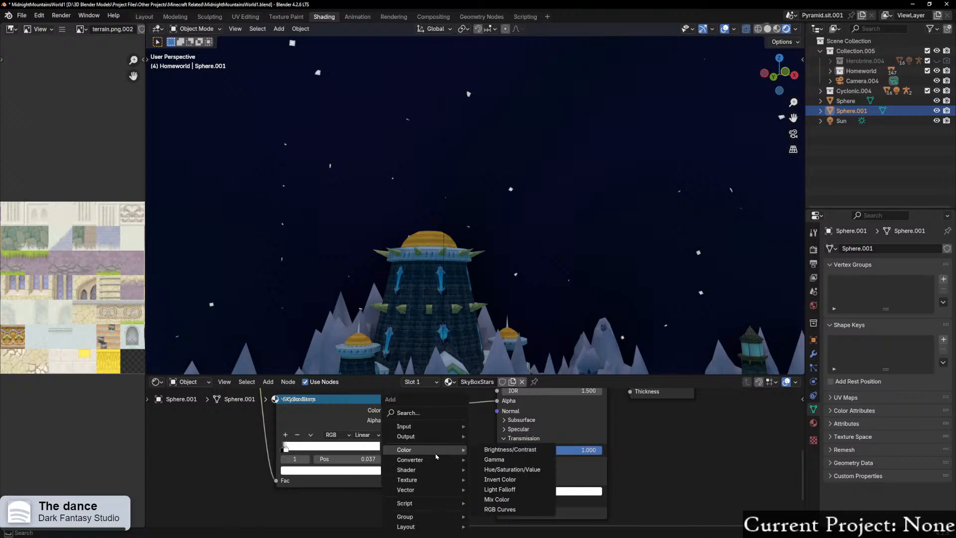
{"action": "left_click", "coordinate": [521, 490]}
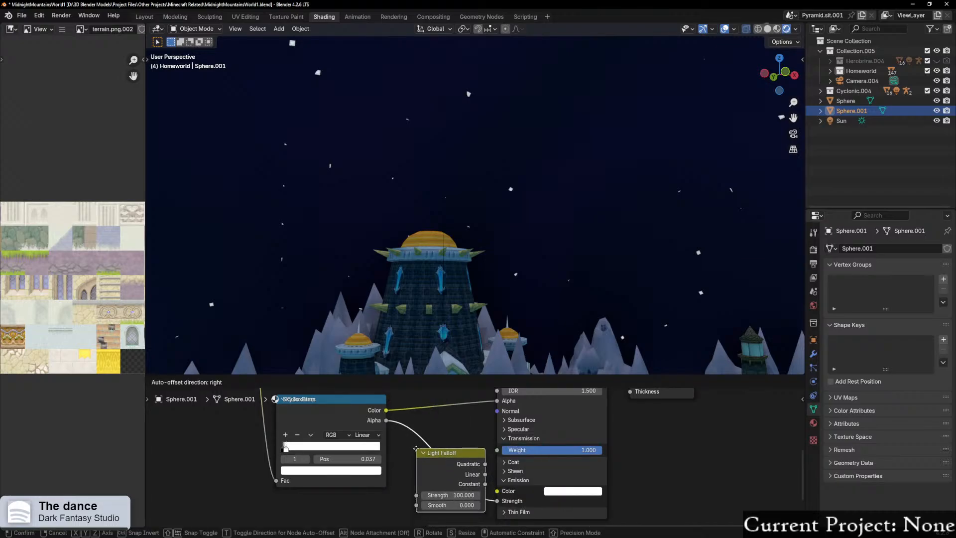
{"action": "right_click", "coordinate": [416, 448]}
Step: Insert a Brightness/Contrast node between the Color Ramp's Alpha and Emission Strength, with Bright set to -1.400
{"action": "key", "text": "shift+a"}
{"action": "mouse_move", "coordinate": [416, 449]}
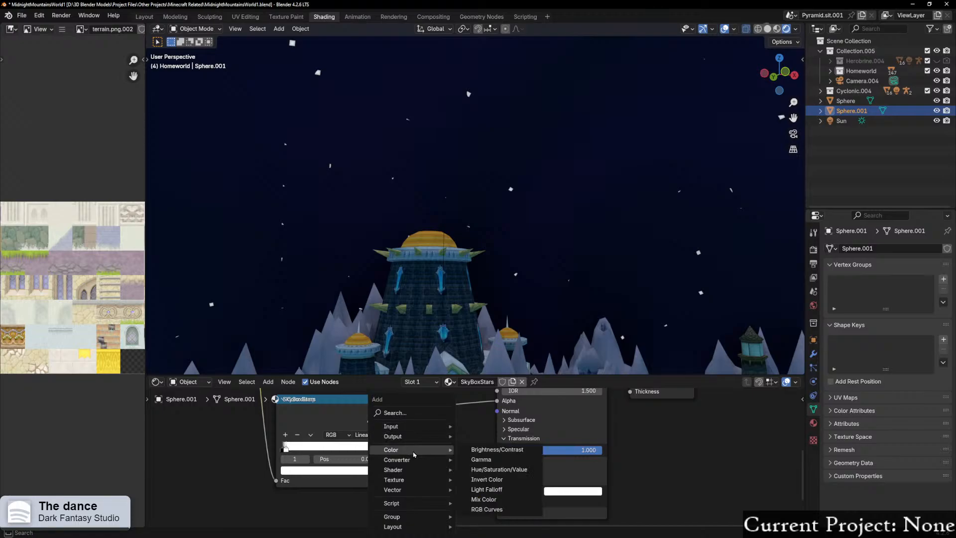
{"action": "left_click", "coordinate": [496, 450]}
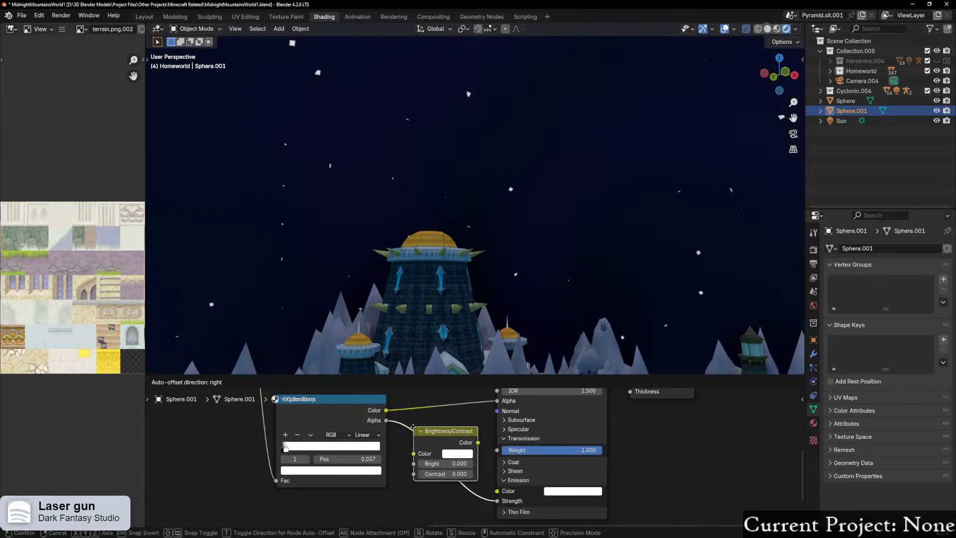
{"action": "left_click", "coordinate": [414, 428]}
{"action": "mouse_move", "coordinate": [453, 465]}
{"action": "left_mouse_down"}
{"action": "mouse_move", "coordinate": [419, 466]}
{"action": "mouse_move", "coordinate": [446, 466]}
{"action": "left_mouse_up"}
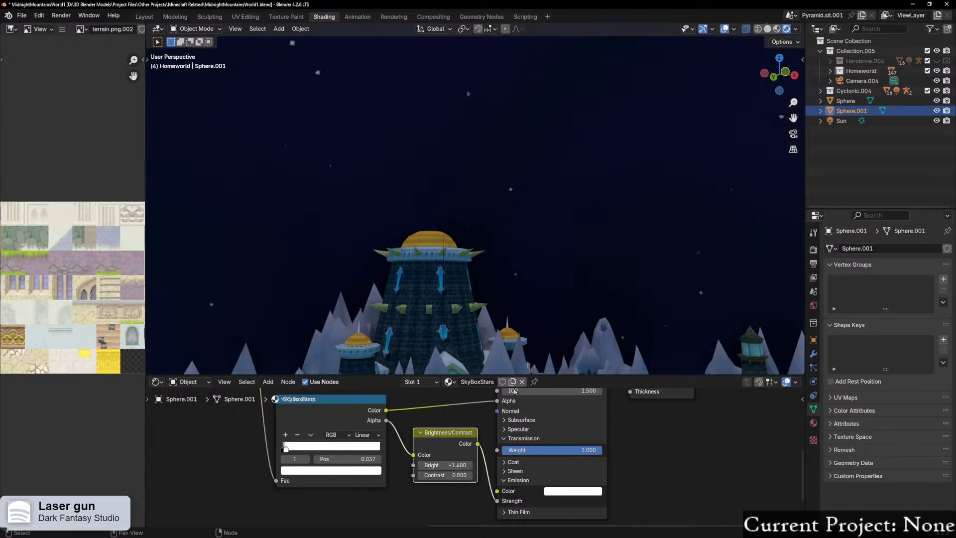
Step: Set the Brightness/Contrast node's Contrast to 3.000 and Bright to -3.100, checking the stars from several angles
{"action": "scroll", "coordinate": [589, 282], "scroll_direction": "up", "scroll_amount": 5}
{"action": "scroll", "coordinate": [589, 282], "scroll_direction": "down", "scroll_amount": 4}
{"action": "right_click", "coordinate": [590, 282]}
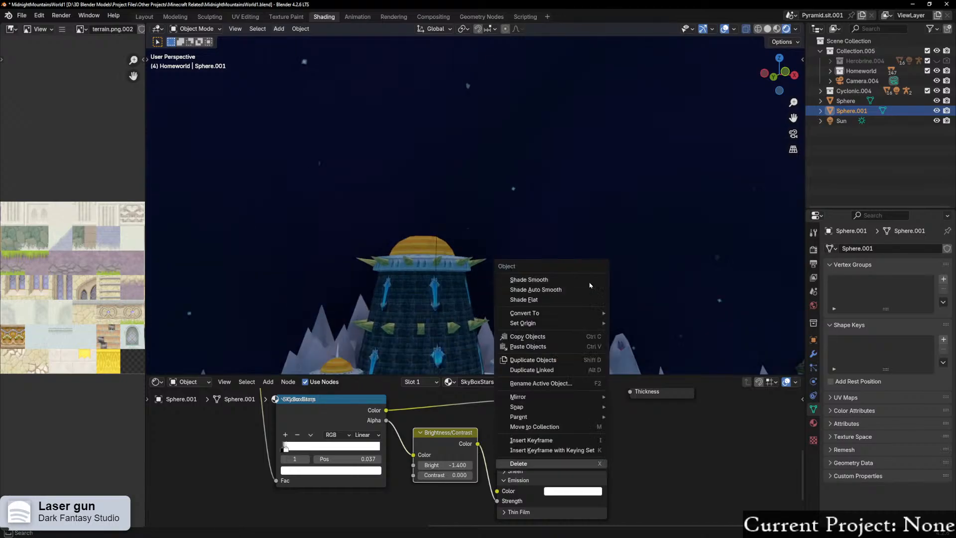
{"action": "middle_click_drag", "start_coordinate": [626, 214], "coordinate": [424, 329]}
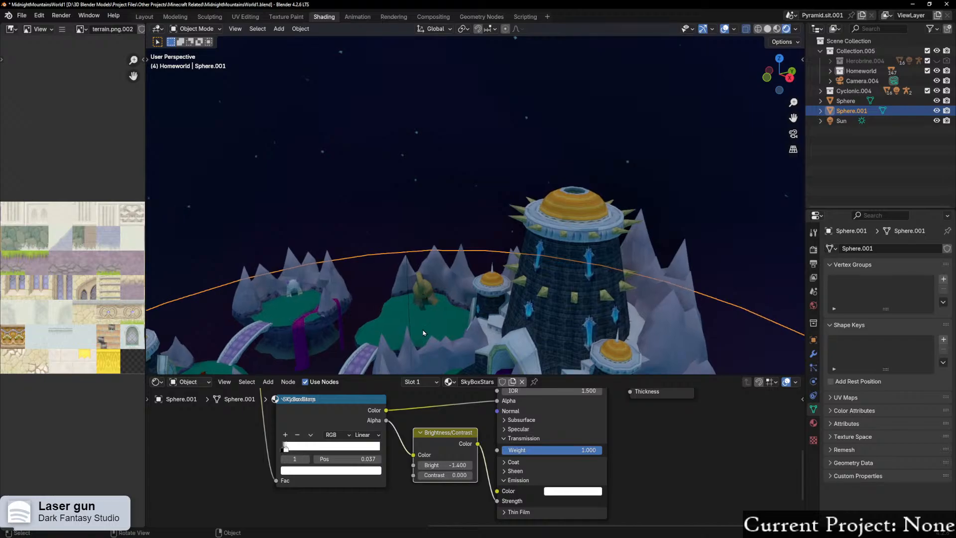
{"action": "scroll", "coordinate": [438, 324], "scroll_direction": "up", "scroll_amount": 2}
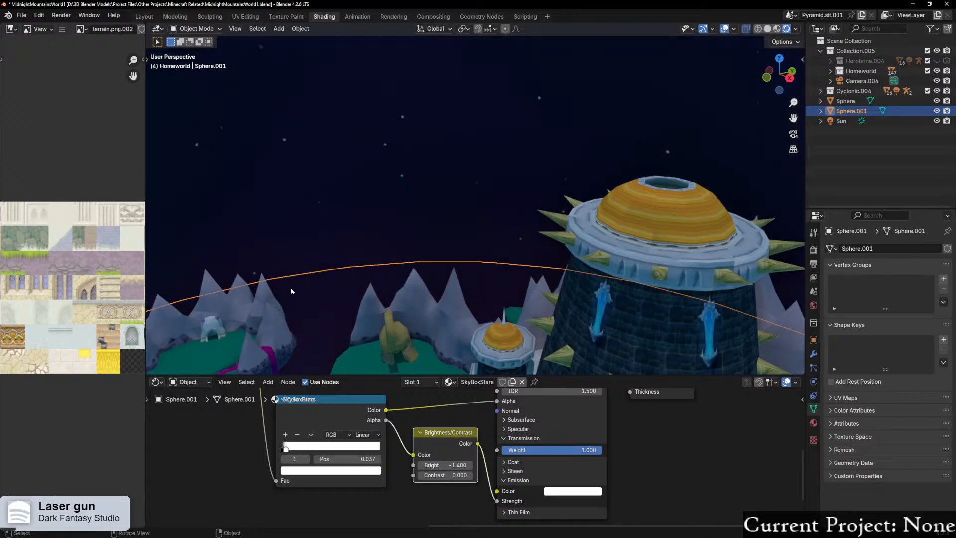
{"action": "scroll", "coordinate": [359, 267], "scroll_direction": "down", "scroll_amount": 2}
{"action": "left_click_drag", "start_coordinate": [446, 475], "coordinate": [478, 475]}
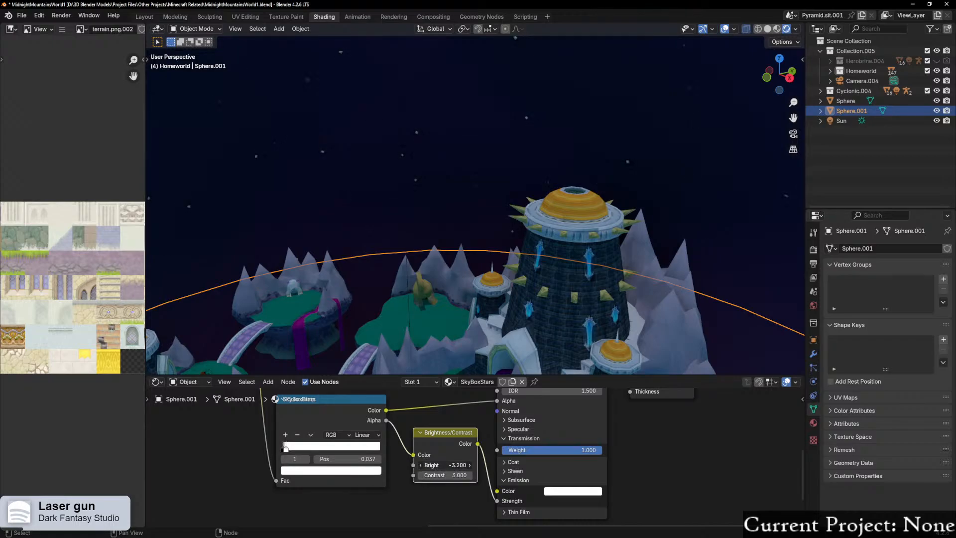
{"action": "middle_click_drag", "start_coordinate": [568, 130], "coordinate": [551, 122]}
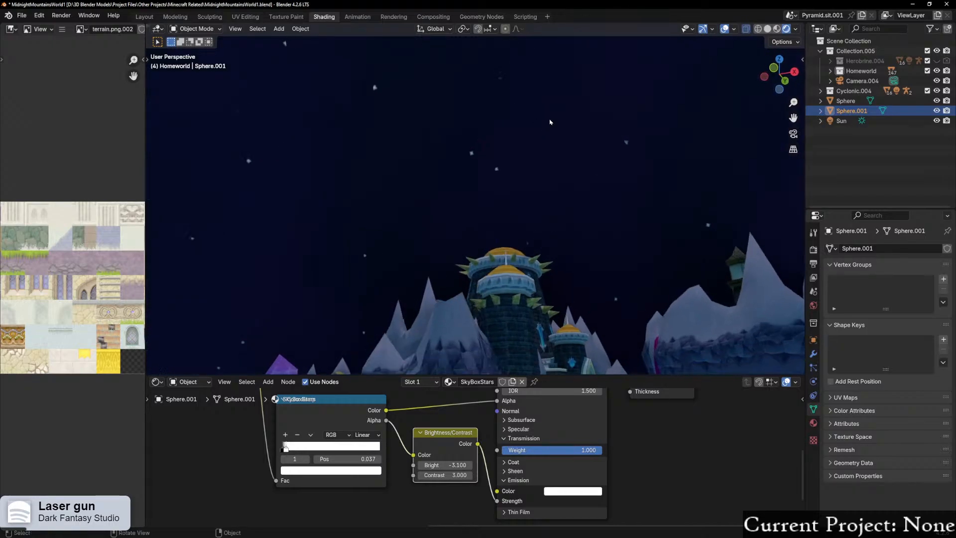
{"action": "middle_click_drag", "start_coordinate": [528, 154], "coordinate": [655, 197]}
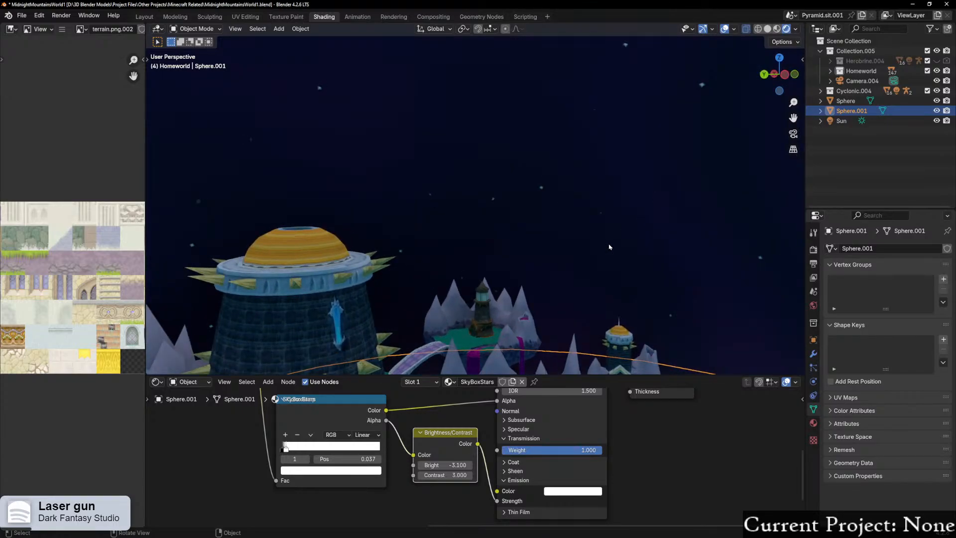
Step: Try feeding Emission Color from the Brightness/Contrast node and from the Color Ramp's Color, then undo the links
{"action": "left_click_drag", "start_coordinate": [445, 433], "coordinate": [498, 491]}
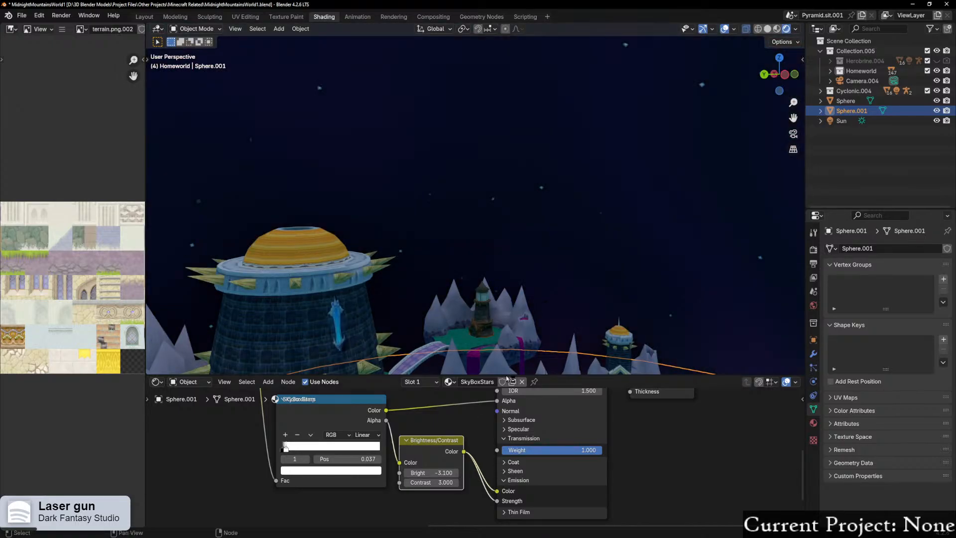
{"action": "mouse_move", "coordinate": [497, 491]}
{"action": "left_mouse_down"}
{"action": "mouse_move", "coordinate": [397, 404]}
{"action": "mouse_move", "coordinate": [478, 451]}
{"action": "mouse_move", "coordinate": [497, 491]}
{"action": "left_mouse_up"}
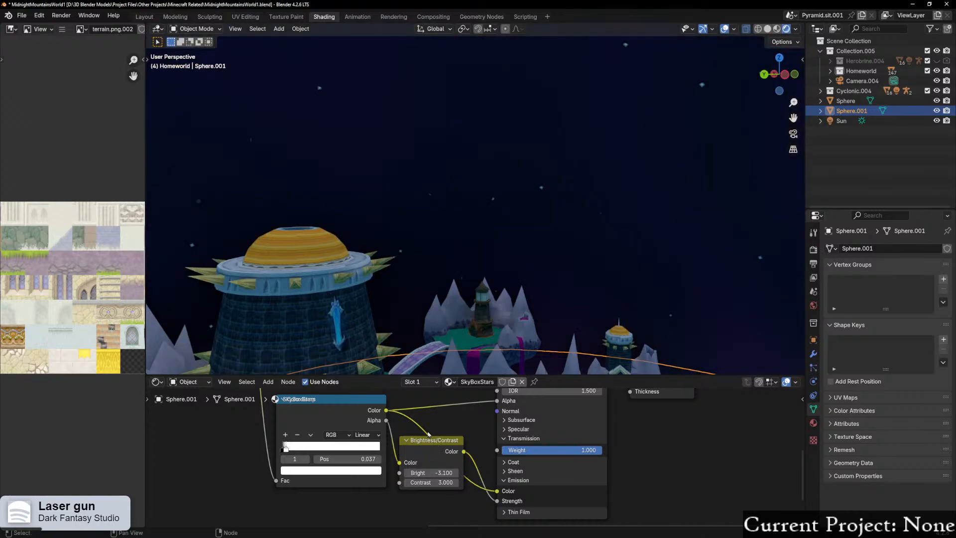
{"action": "middle_click_drag", "start_coordinate": [607, 212], "coordinate": [582, 231]}
{"action": "key", "text": "ctrl+z"}
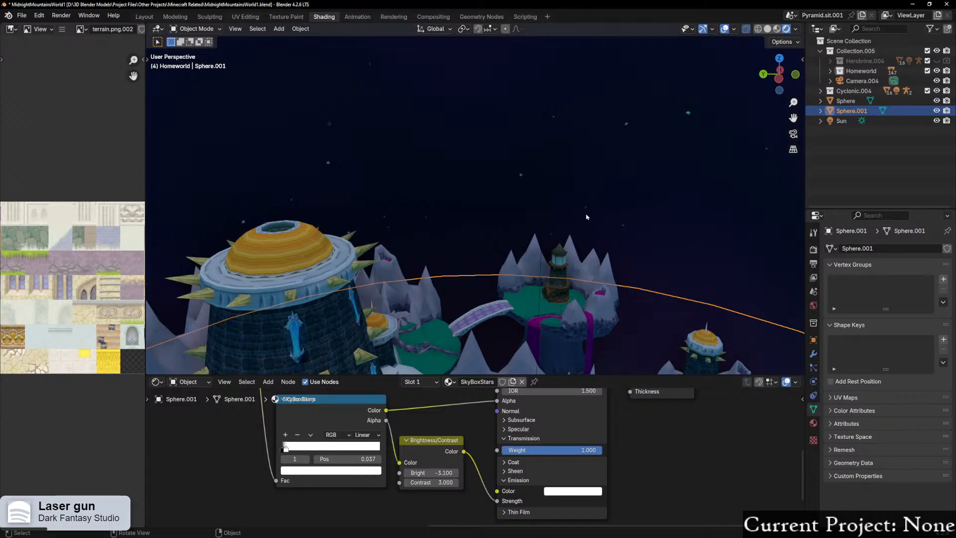
Step: Set the star material's Brightness/Contrast node to a Bright value of -2.230
{"action": "scroll", "coordinate": [568, 241], "scroll_direction": "up", "scroll_amount": 4}
{"action": "middle_click_drag", "start_coordinate": [567, 240], "coordinate": [482, 462]}
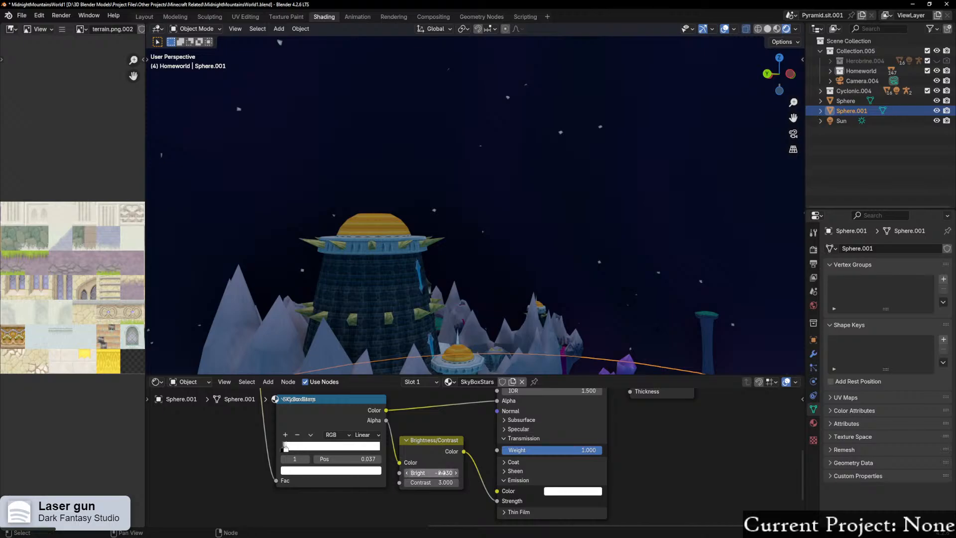
{"action": "scroll", "coordinate": [569, 157], "scroll_direction": "up", "scroll_amount": 3}
{"action": "middle_click_drag", "start_coordinate": [546, 174], "coordinate": [354, 181]}
{"action": "key", "text": "KP_Decimal"}
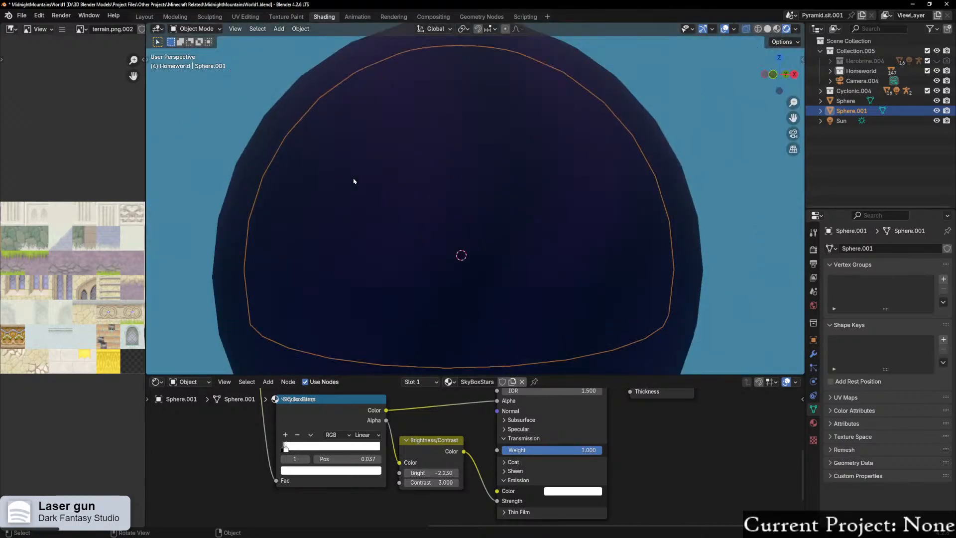
Step: Select the outer sky sphere and try a Brightness/Contrast node between the SkyBox material's Color Ramp and Base Color
{"action": "left_click", "coordinate": [359, 62]}
{"action": "scroll", "coordinate": [392, 255], "scroll_direction": "up", "scroll_amount": 5}
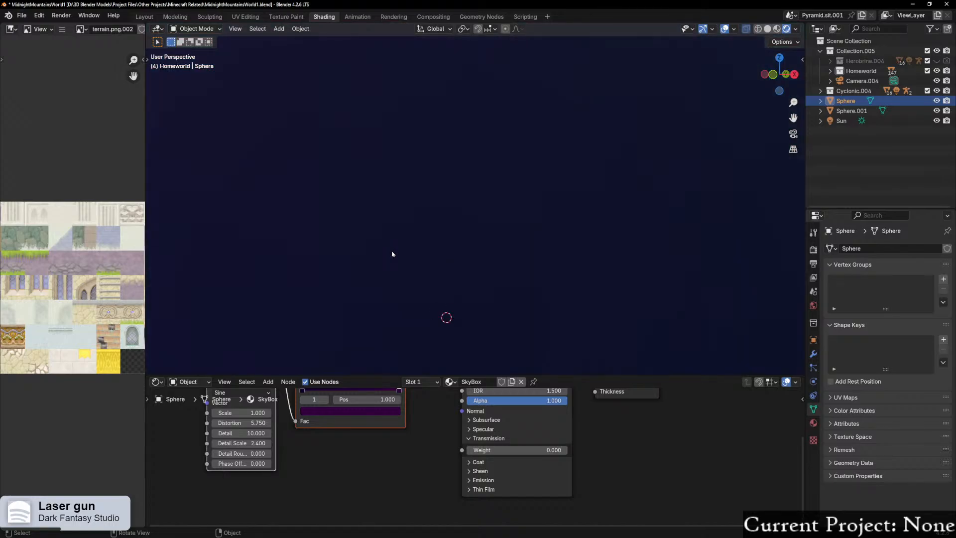
{"action": "scroll", "coordinate": [333, 443], "scroll_direction": "up", "scroll_amount": 1}
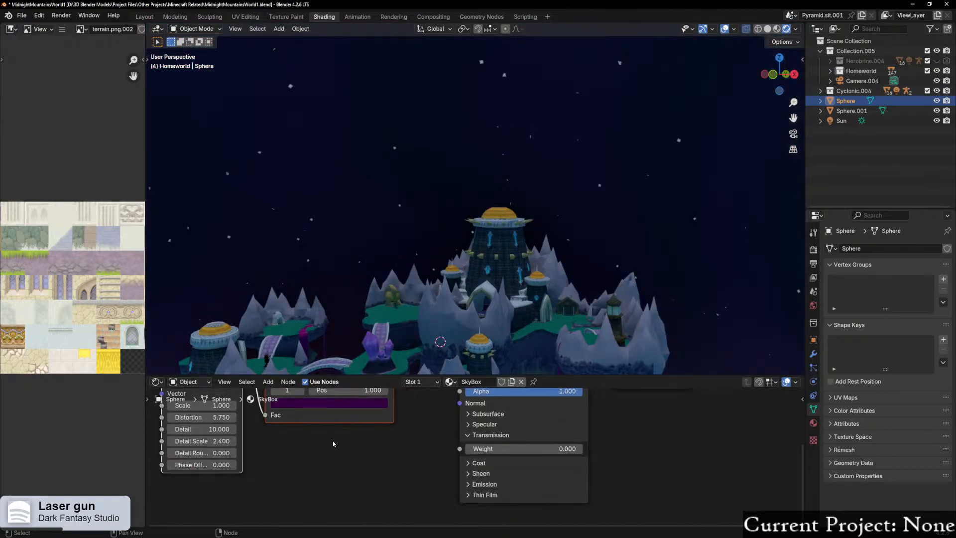
{"action": "middle_click_drag", "start_coordinate": [365, 457], "coordinate": [423, 494]}
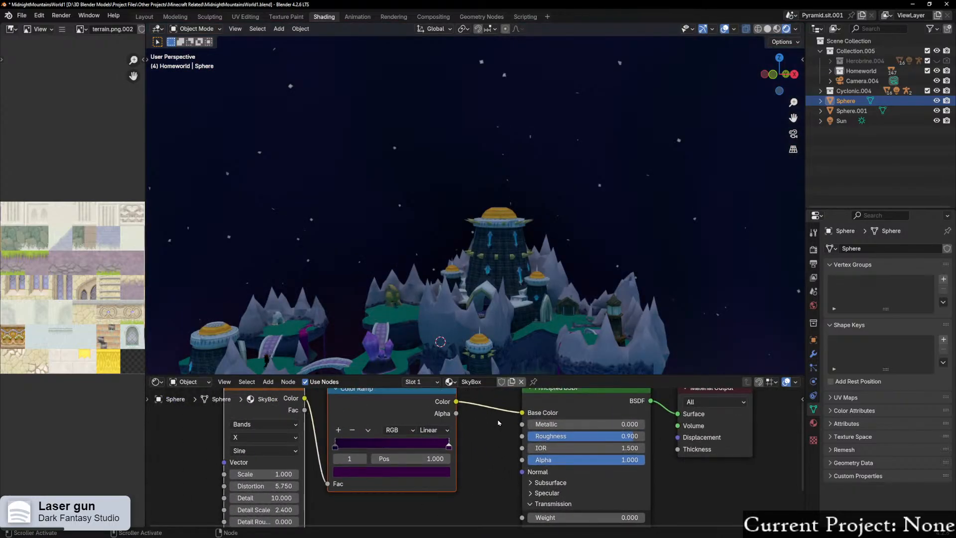
{"action": "key", "text": "shift+a"}
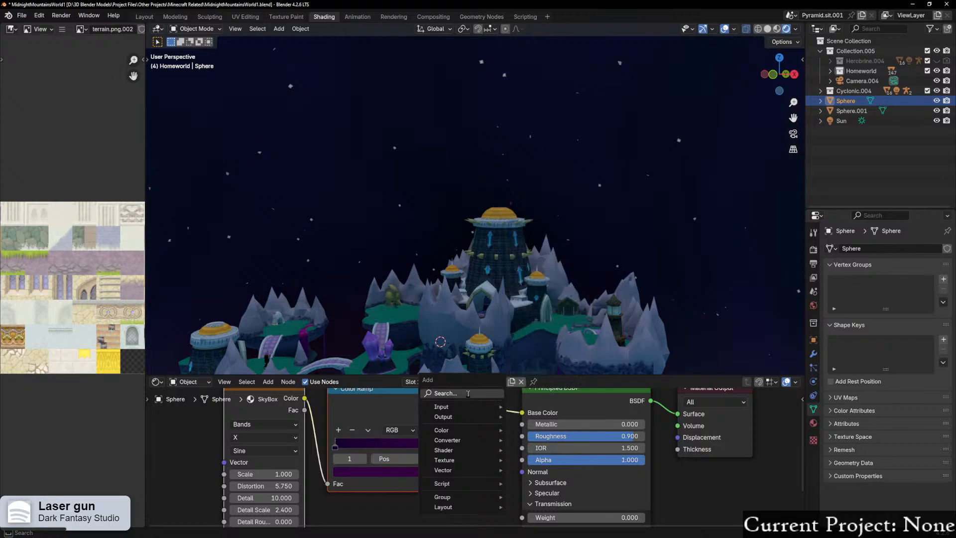
{"action": "left_click", "coordinate": [468, 396]}
{"action": "type", "text": "br"}
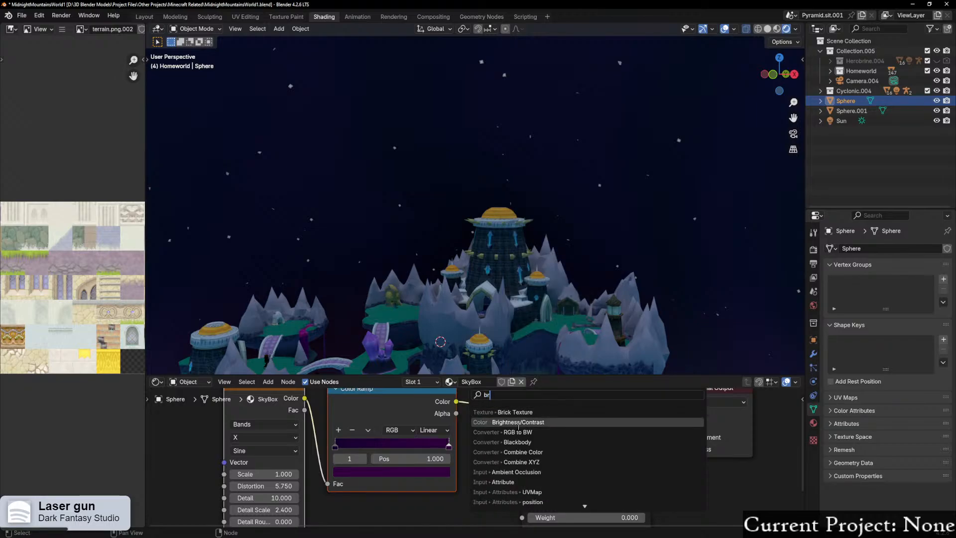
{"action": "left_click", "coordinate": [532, 421]}
{"action": "left_click", "coordinate": [480, 450]}
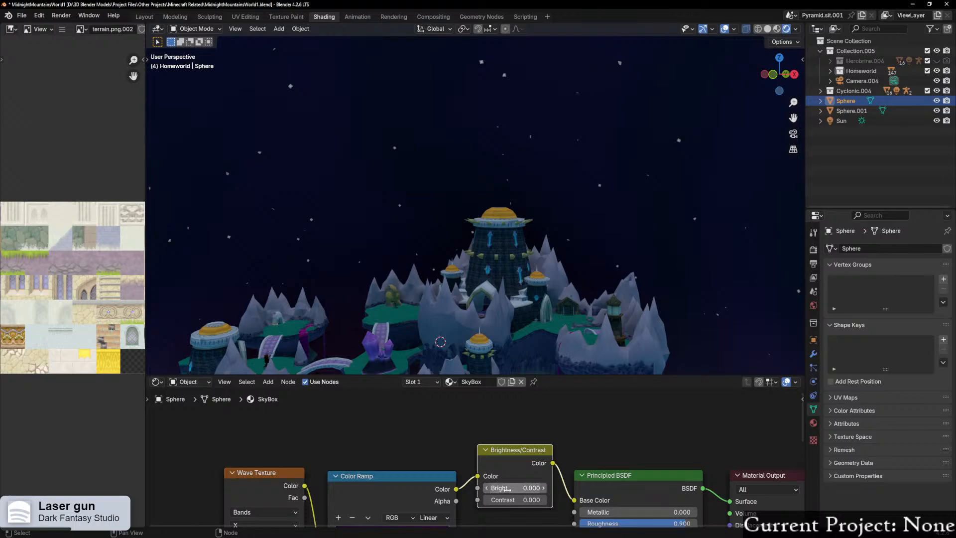
Step: Try Bright values such as 1.100 and -0.040 on the SkyBox material, then undo them and delete the Brightness/Contrast node
{"action": "left_click_drag", "start_coordinate": [512, 487], "coordinate": [539, 488]}
{"action": "middle_click_drag", "start_coordinate": [459, 313], "coordinate": [625, 332]}
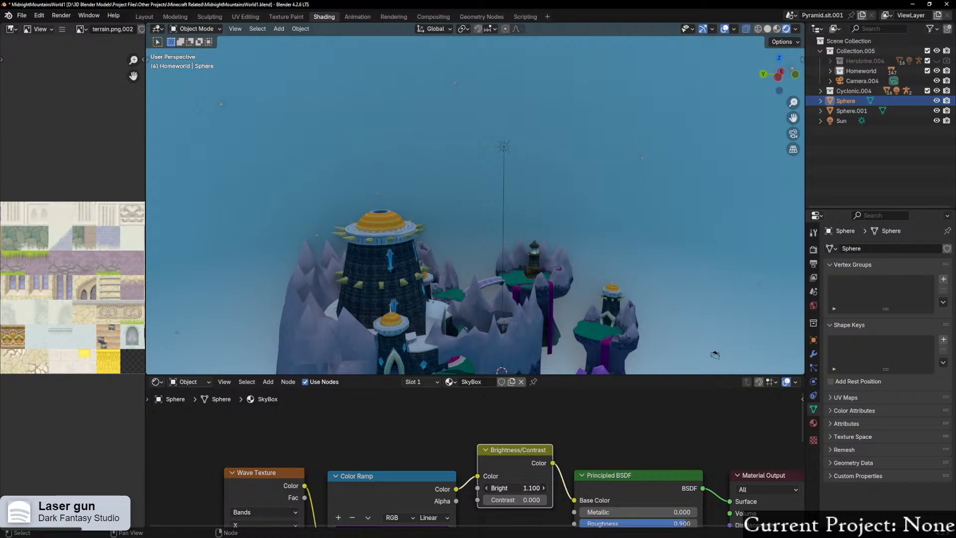
{"action": "left_click_drag", "start_coordinate": [520, 489], "coordinate": [501, 489]}
{"action": "left_click_drag", "start_coordinate": [515, 488], "coordinate": [547, 488]}
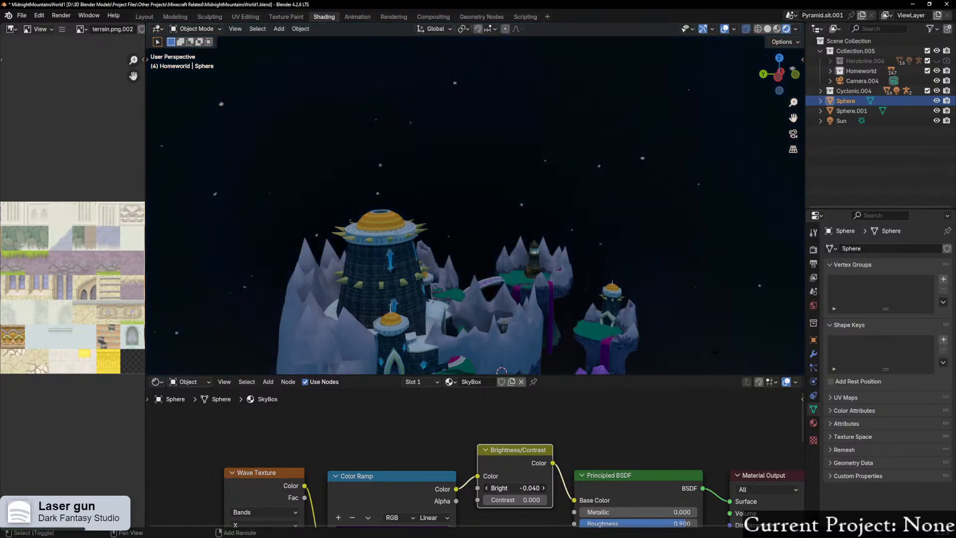
{"action": "middle_click_drag", "start_coordinate": [672, 301], "coordinate": [732, 321]}
{"action": "key", "text": "ctrl+z"}
{"action": "key", "text": "ctrl+z"}
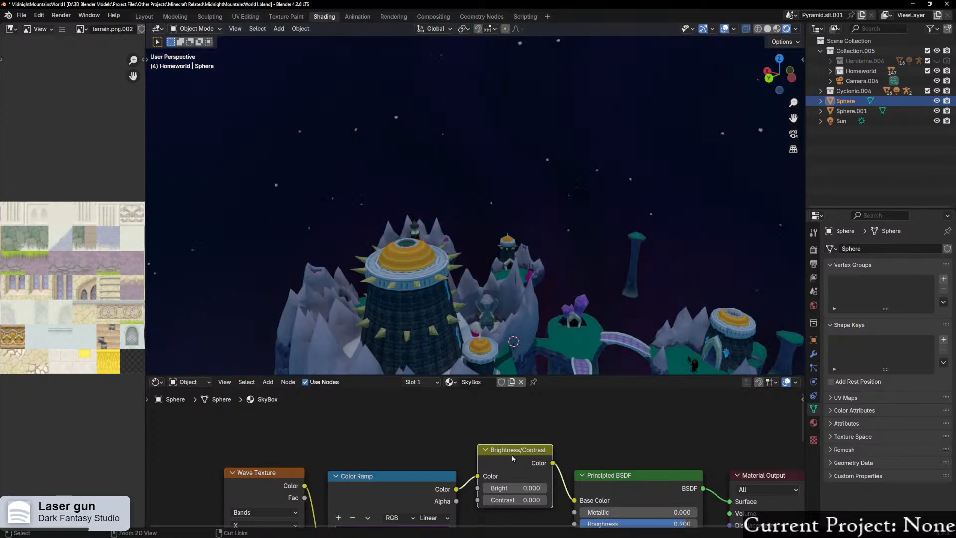
{"action": "key", "text": "x"}
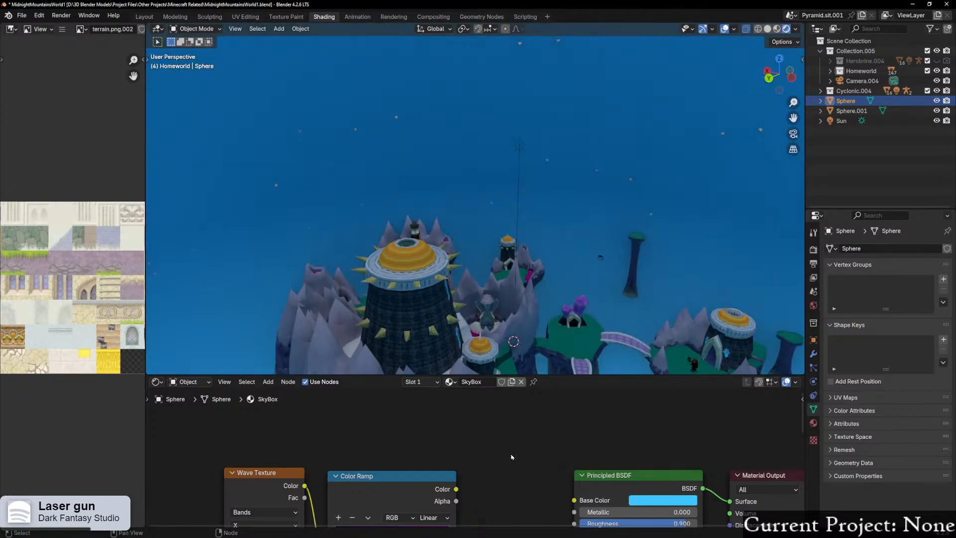
Step: Reconnect the Color Ramp's Color to Base Color in the SkyBox material and move the ramp closer to the Principled BSDF
{"action": "middle_click_drag", "start_coordinate": [513, 435], "coordinate": [438, 385]}
{"action": "left_click_drag", "start_coordinate": [381, 438], "coordinate": [499, 449]}
{"action": "scroll", "coordinate": [463, 470], "scroll_direction": "down", "scroll_amount": 2}
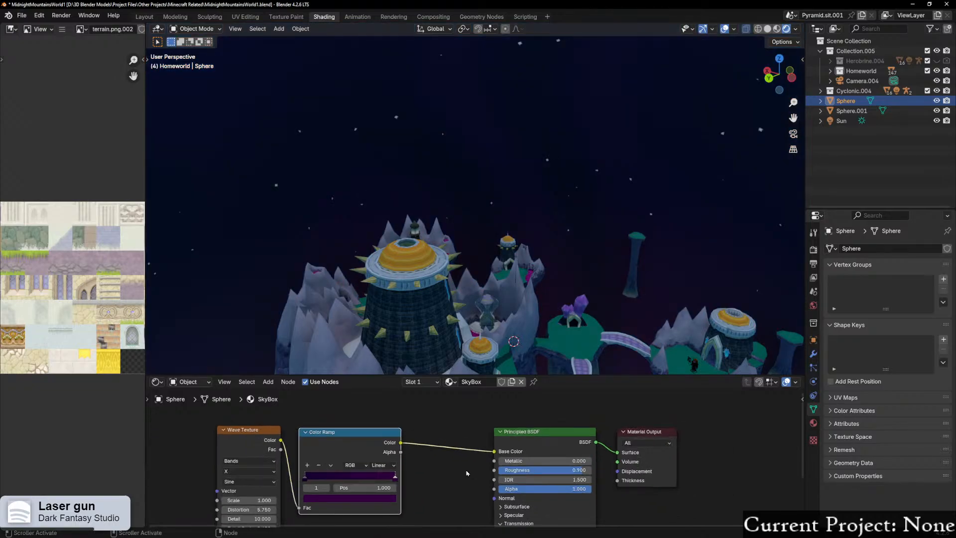
{"action": "middle_click_drag", "start_coordinate": [473, 259], "coordinate": [403, 269]}
{"action": "left_click_drag", "start_coordinate": [369, 437], "coordinate": [406, 442]}
Step: Select the Sun and toggle its visibility off and back on to compare how the world is lit
{"action": "left_click", "coordinate": [922, 121]}
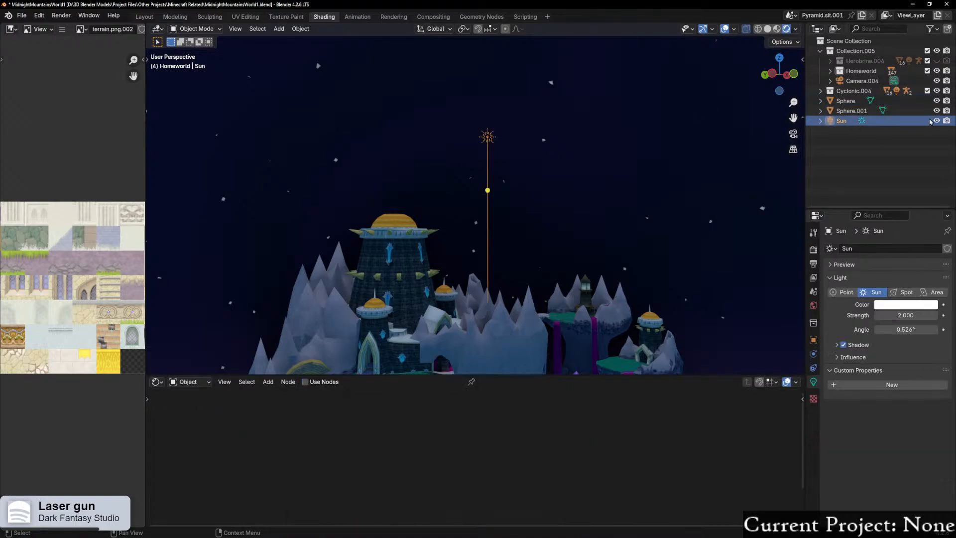
{"action": "left_click", "coordinate": [935, 121]}
{"action": "left_click", "coordinate": [936, 122]}
{"action": "middle_click_drag", "start_coordinate": [542, 130], "coordinate": [498, 159]}
{"action": "scroll", "coordinate": [557, 175], "scroll_direction": "down", "scroll_amount": 6}
{"action": "scroll", "coordinate": [557, 175], "scroll_direction": "up", "scroll_amount": 6}
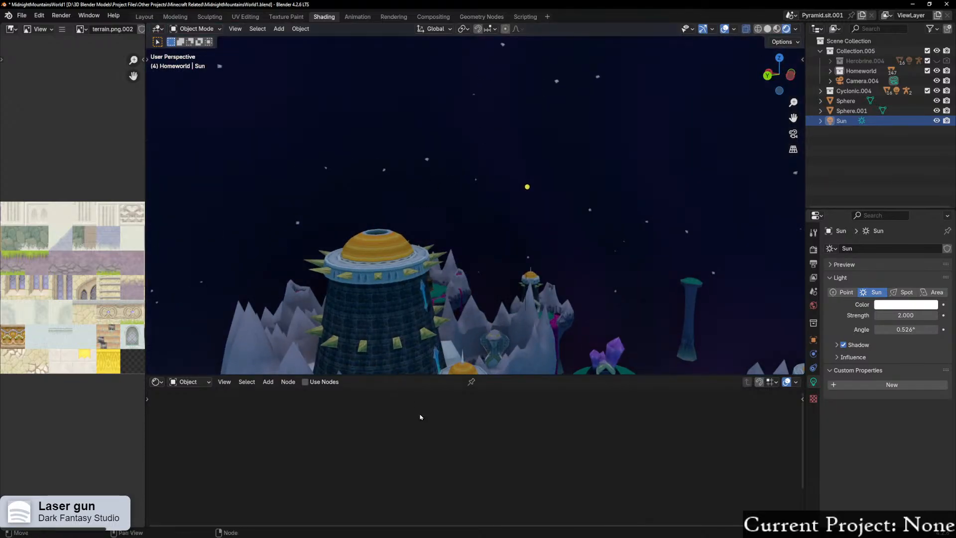
Step: Select the outer sky sphere and set the Value of its SkyBox Color Ramp's first color stop to 0.03
{"action": "left_click", "coordinate": [423, 157]}
{"action": "middle_click_drag", "start_coordinate": [389, 456], "coordinate": [484, 451]}
{"action": "left_click", "coordinate": [451, 221]}
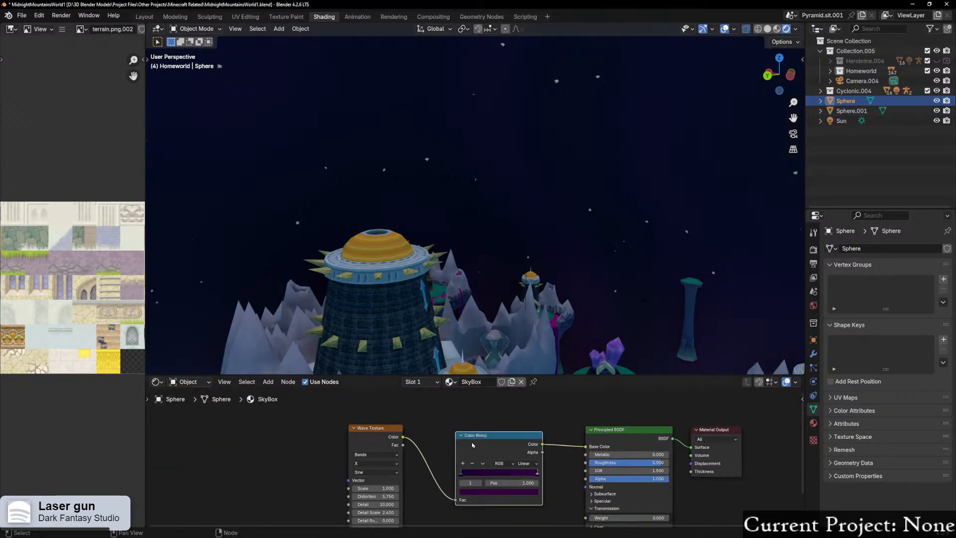
{"action": "scroll", "coordinate": [593, 495], "scroll_direction": "up", "scroll_amount": 4}
{"action": "middle_click_drag", "start_coordinate": [592, 494], "coordinate": [564, 438]}
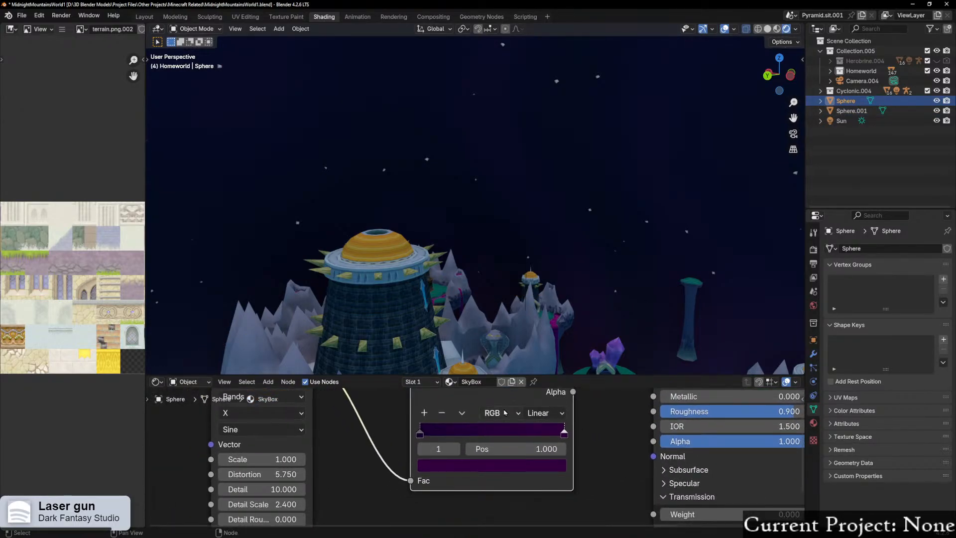
{"action": "left_click", "coordinate": [422, 449]}
{"action": "left_click", "coordinate": [464, 465]}
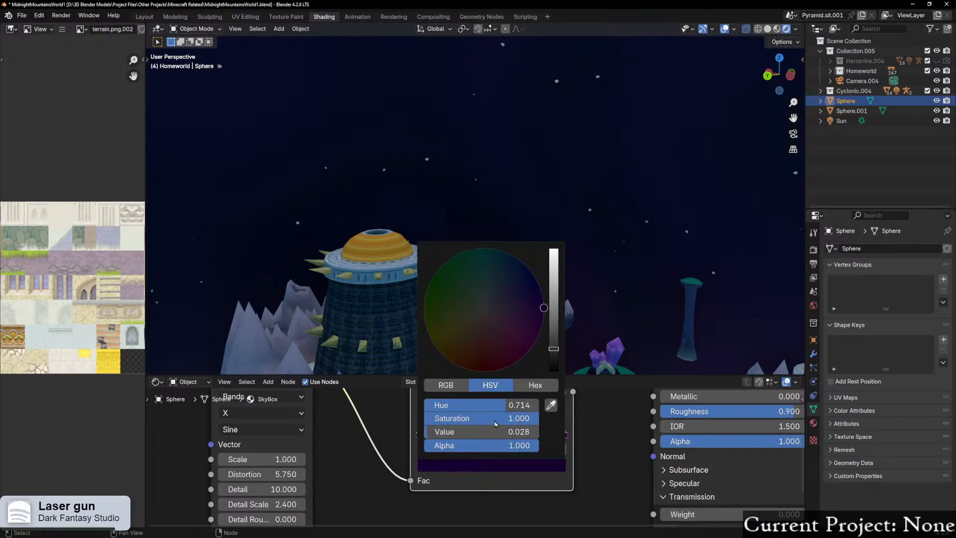
{"action": "left_click", "coordinate": [441, 437]}
{"action": "left_click_drag", "start_coordinate": [441, 432], "coordinate": [507, 436]}
{"action": "type", "text": "3"}
{"action": "key", "text": "Return"}
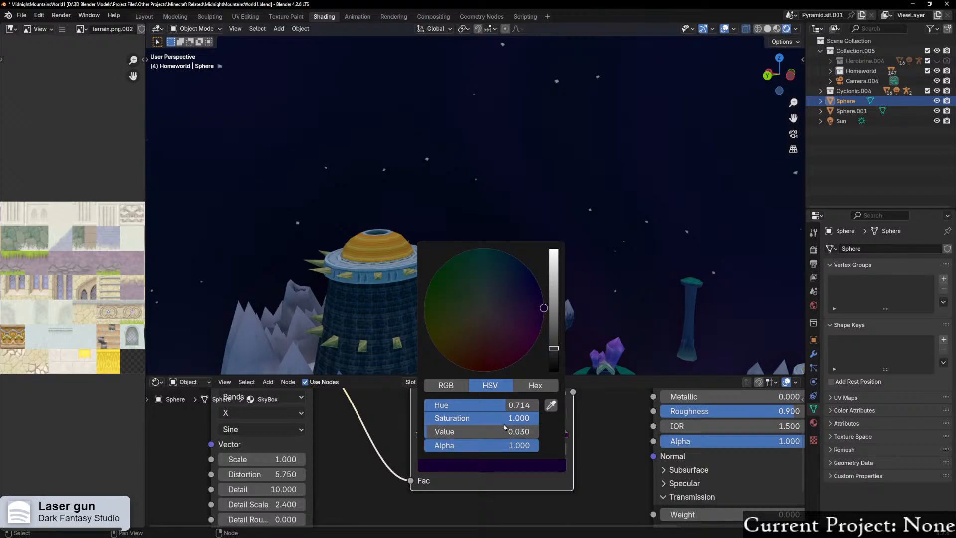
Step: Raise the Value of the SkyBox Color Ramp's first stop to 0.1 and then to 0.170
{"action": "left_click", "coordinate": [503, 465]}
{"action": "left_click", "coordinate": [490, 433]}
{"action": "type", "text": "0.1"}
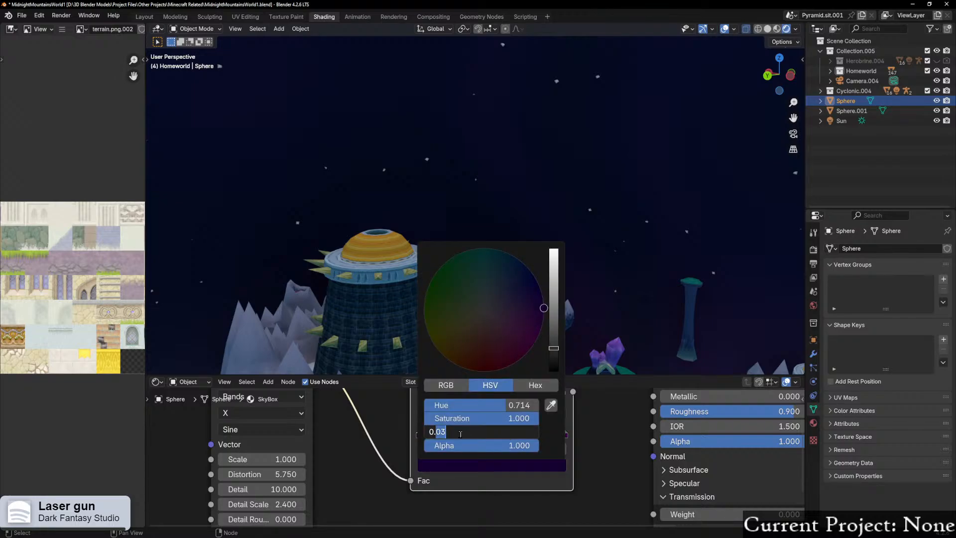
{"action": "key", "text": "Return"}
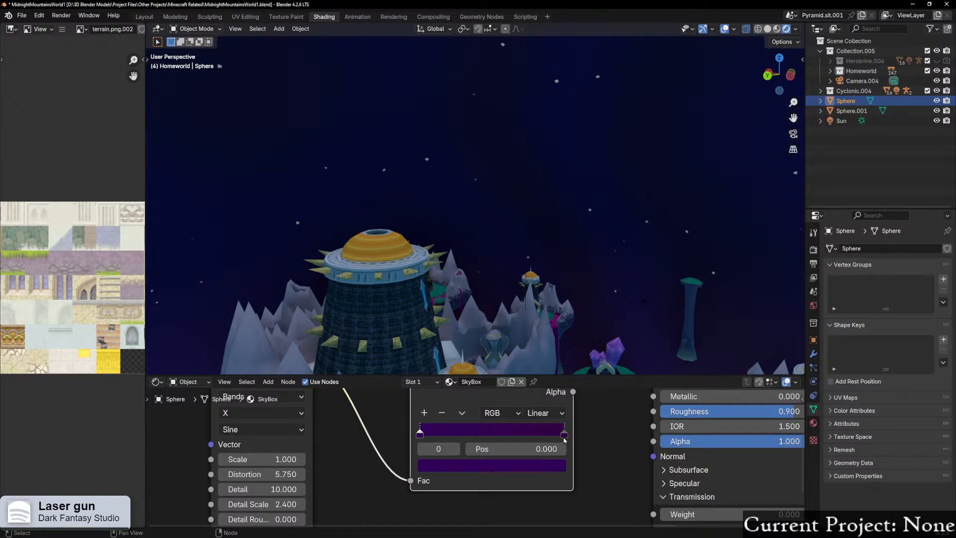
{"action": "left_click", "coordinate": [557, 470]}
{"action": "left_click", "coordinate": [457, 431]}
{"action": "type", "text": "0.1"}
{"action": "key", "text": "Return"}
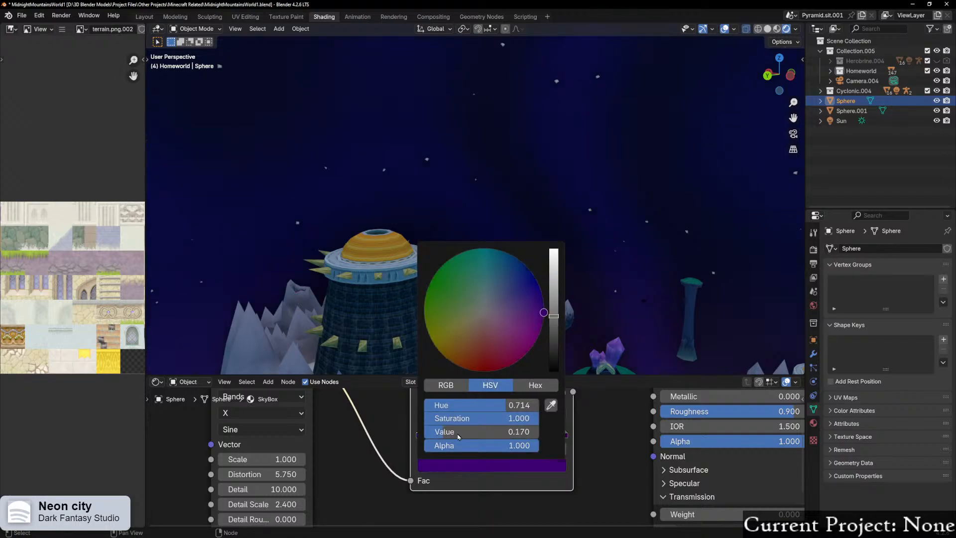
Step: Examine the sky sphere from outside and compare its rendered and material preview shading in the Layout workspace
{"action": "middle_click_drag", "start_coordinate": [567, 299], "coordinate": [525, 283]}
{"action": "scroll", "coordinate": [491, 269], "scroll_direction": "down", "scroll_amount": 9}
{"action": "scroll", "coordinate": [480, 275], "scroll_direction": "up", "scroll_amount": 6}
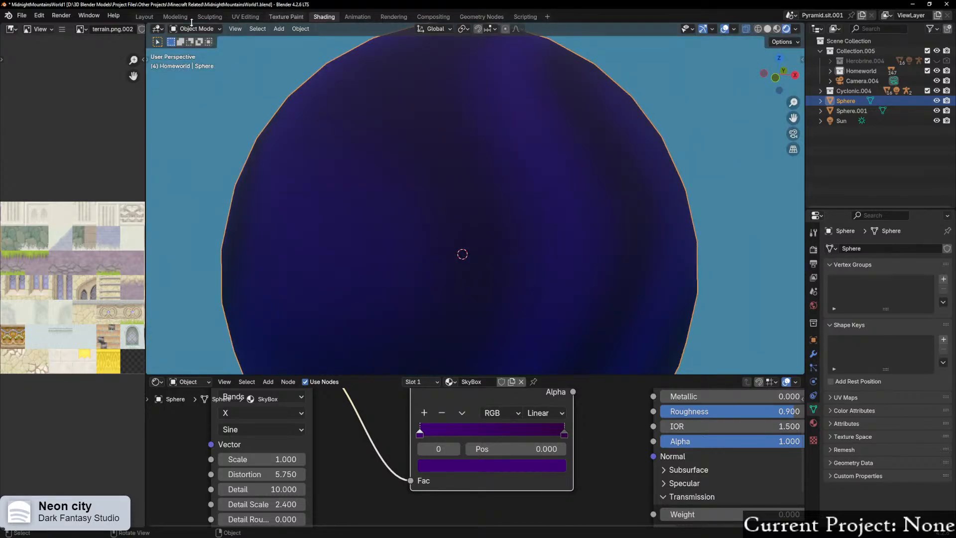
{"action": "left_click", "coordinate": [145, 17]}
{"action": "middle_click_drag", "start_coordinate": [504, 173], "coordinate": [533, 179]}
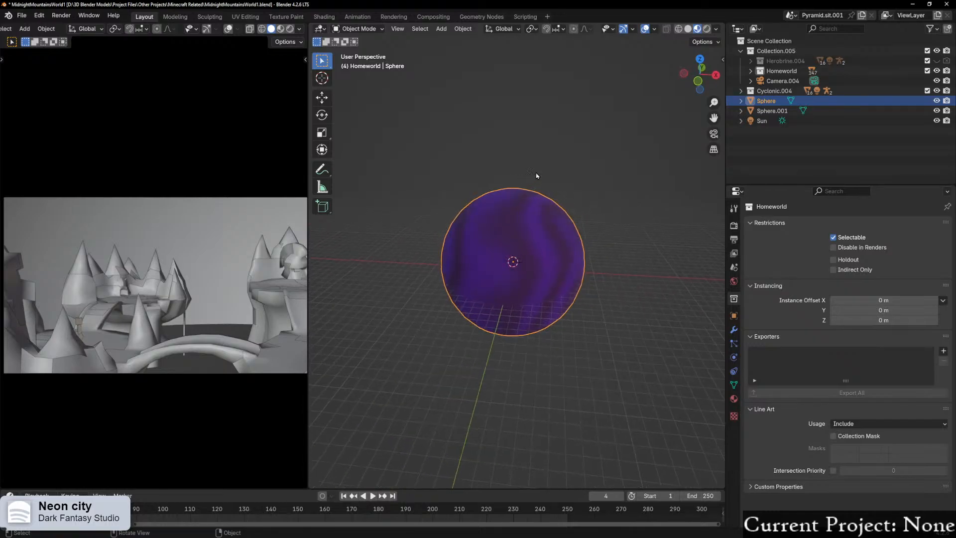
{"action": "left_click", "coordinate": [707, 28]}
{"action": "scroll", "coordinate": [572, 198], "scroll_direction": "up", "scroll_amount": 5}
{"action": "scroll", "coordinate": [572, 199], "scroll_direction": "down", "scroll_amount": 3}
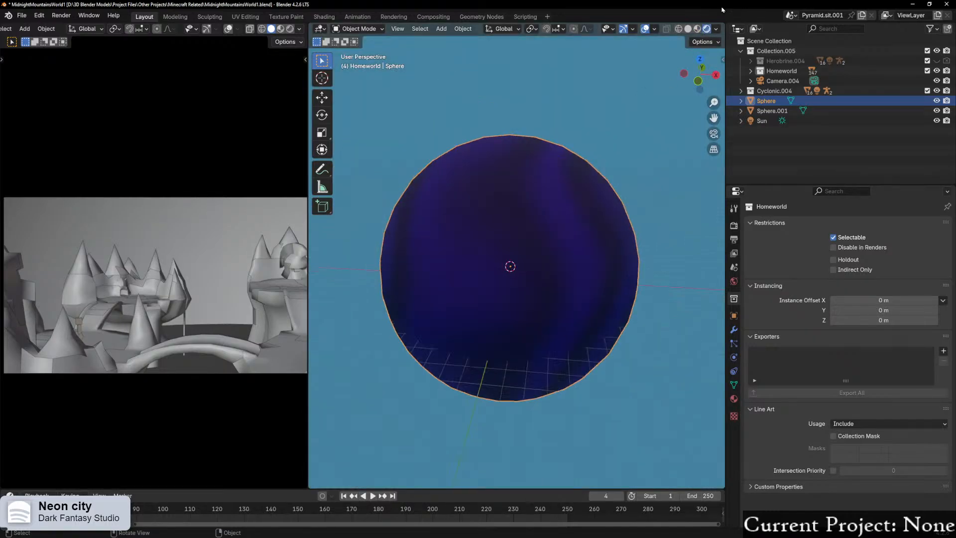
{"action": "scroll", "coordinate": [393, 122], "scroll_direction": "up", "scroll_amount": 3}
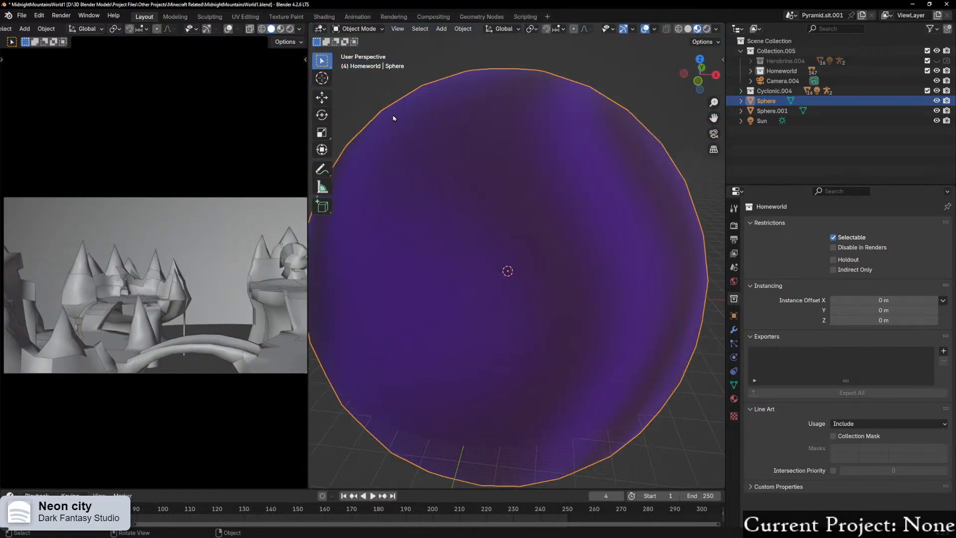
Step: Return to the Shading workspace and switch the node editor from the object's material to the World shader
{"action": "left_click", "coordinate": [324, 17]}
{"action": "left_click", "coordinate": [189, 382]}
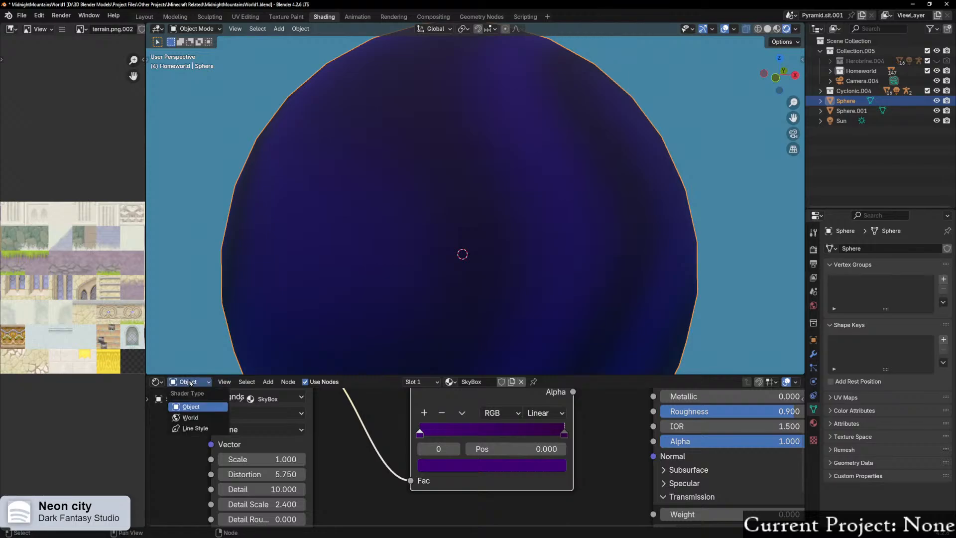
{"action": "left_click", "coordinate": [190, 417]}
{"action": "scroll", "coordinate": [547, 466], "scroll_direction": "down", "scroll_amount": 2}
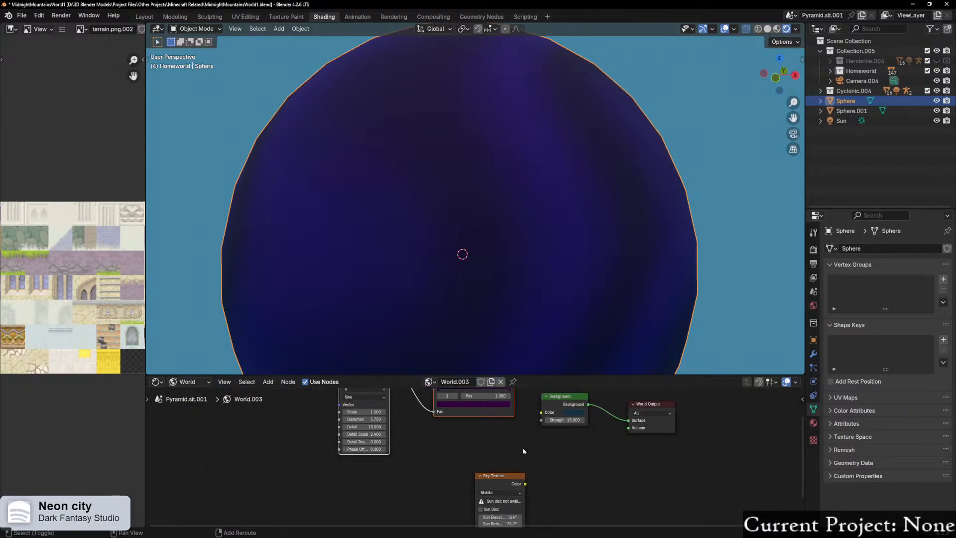
{"action": "scroll", "coordinate": [548, 465], "scroll_direction": "up", "scroll_amount": 3}
Step: Set both the Hue and the Saturation of the World's Background color to 0
{"action": "left_click", "coordinate": [565, 452]}
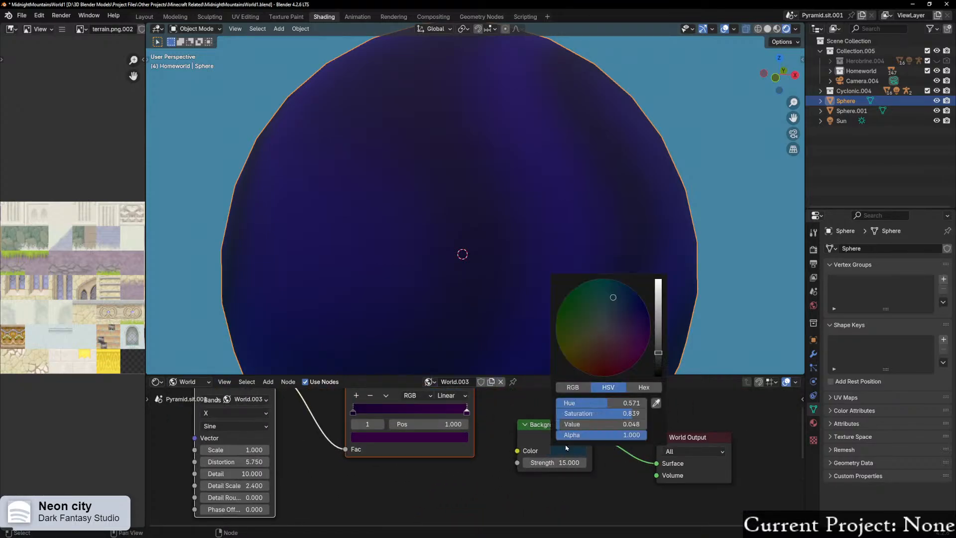
{"action": "left_click", "coordinate": [599, 402]}
{"action": "type", "text": "0"}
{"action": "key", "text": "Return"}
{"action": "left_click", "coordinate": [596, 413]}
{"action": "type", "text": "000"}
{"action": "key", "text": "Return"}
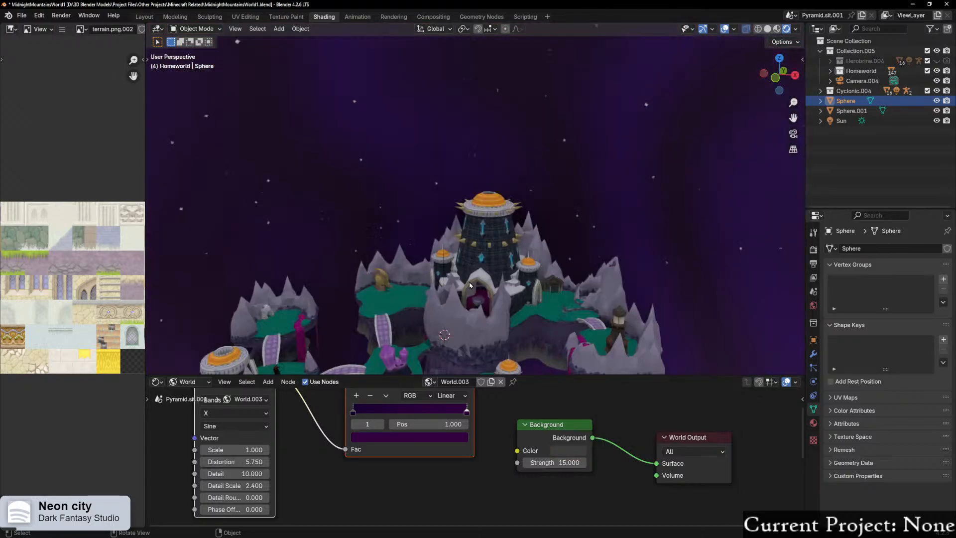
Step: Set the World Background node's Strength to 1.000 and check the sky from inside and outside the sphere
{"action": "middle_click_drag", "start_coordinate": [472, 285], "coordinate": [536, 293]}
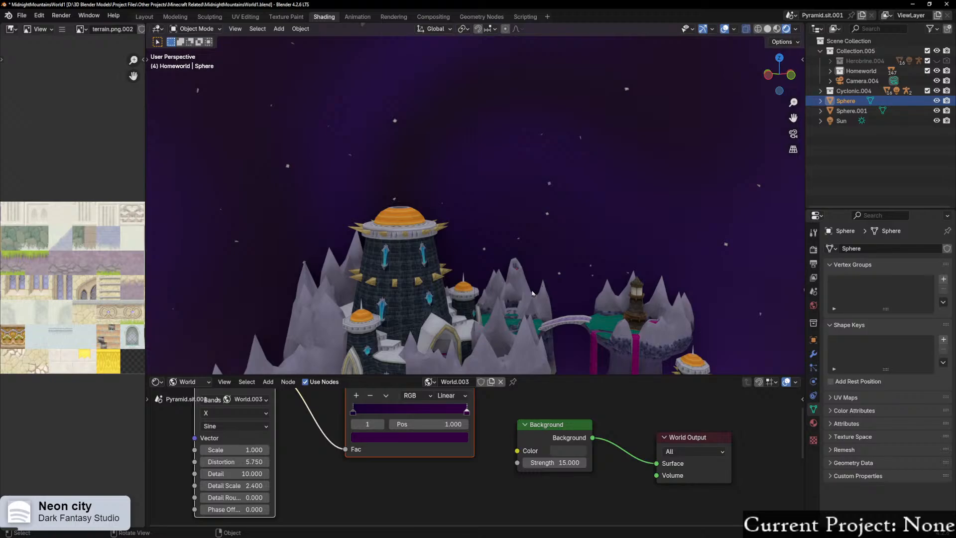
{"action": "left_click", "coordinate": [564, 459]}
{"action": "type", "text": "1"}
{"action": "key", "text": "Return"}
{"action": "middle_click_drag", "start_coordinate": [498, 289], "coordinate": [560, 153]}
{"action": "scroll", "coordinate": [566, 116], "scroll_direction": "down", "scroll_amount": 1}
{"action": "scroll", "coordinate": [558, 152], "scroll_direction": "down", "scroll_amount": 10}
{"action": "scroll", "coordinate": [550, 142], "scroll_direction": "down", "scroll_amount": 2}
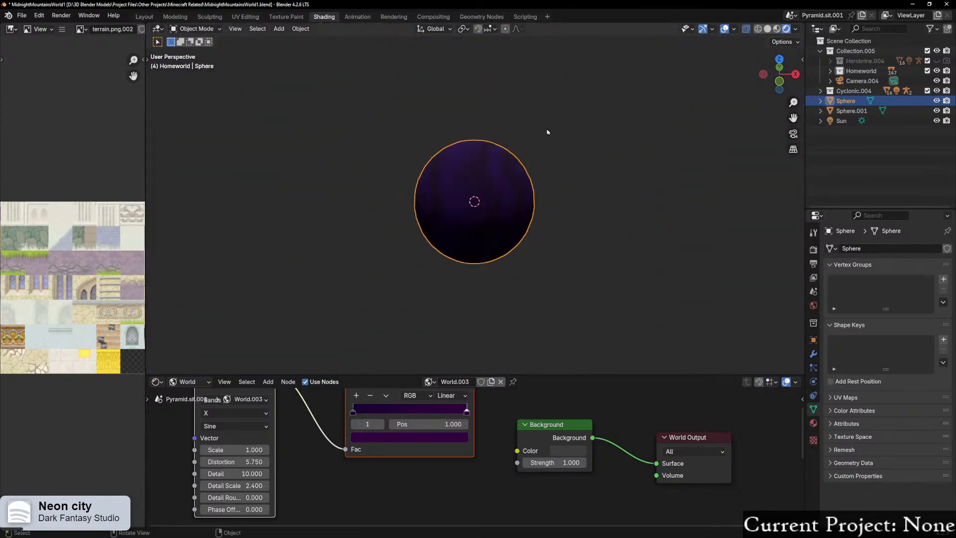
{"action": "scroll", "coordinate": [507, 194], "scroll_direction": "up", "scroll_amount": 10}
{"action": "scroll", "coordinate": [507, 179], "scroll_direction": "up", "scroll_amount": 3}
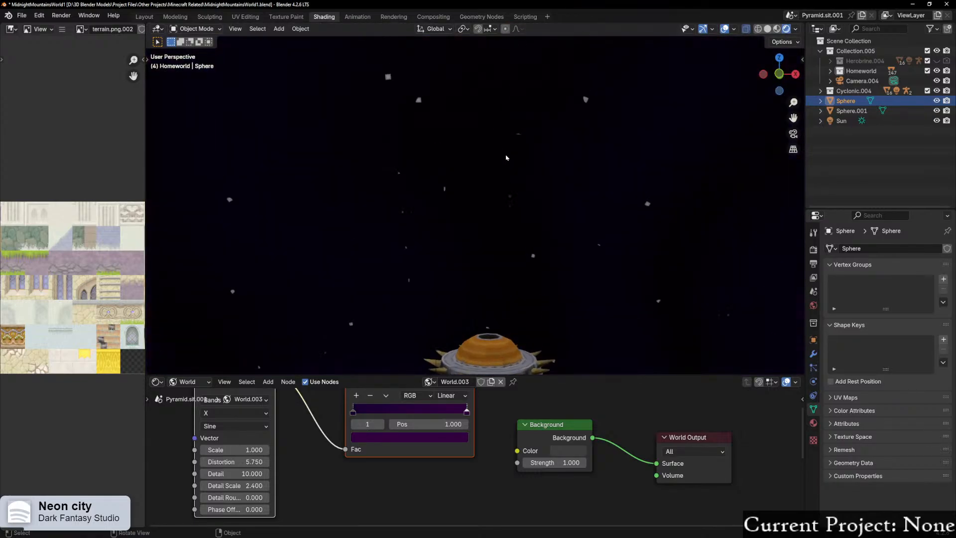
Step: Select the star mesh and then the Sun, and examine the object visibility settings
{"action": "left_click", "coordinate": [508, 158]}
{"action": "left_click", "coordinate": [813, 340]}
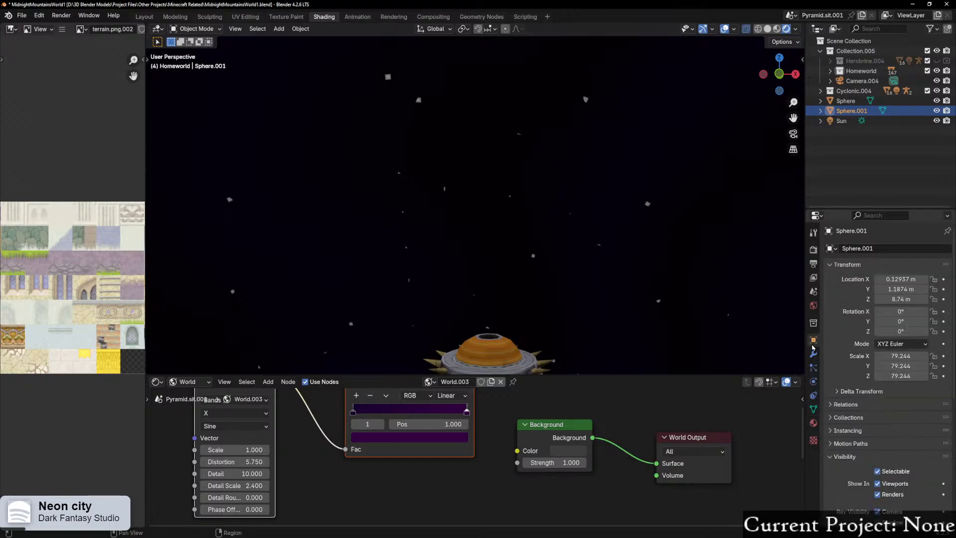
{"action": "scroll", "coordinate": [881, 453], "scroll_direction": "down", "scroll_amount": 4}
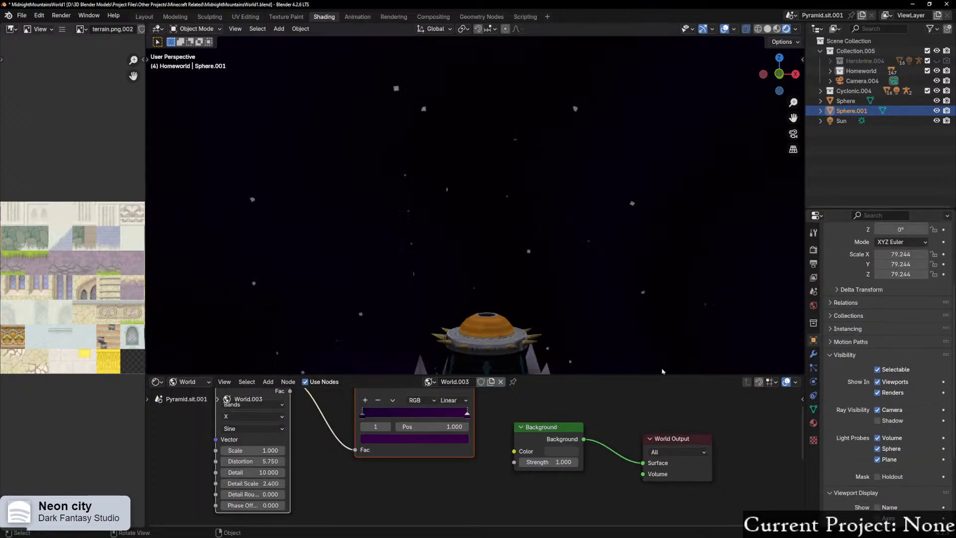
{"action": "left_click", "coordinate": [841, 121]}
{"action": "scroll", "coordinate": [506, 231], "scroll_direction": "down", "scroll_amount": 3}
{"action": "scroll", "coordinate": [506, 231], "scroll_direction": "up", "scroll_amount": 3}
{"action": "middle_click_drag", "start_coordinate": [506, 236], "coordinate": [516, 273]}
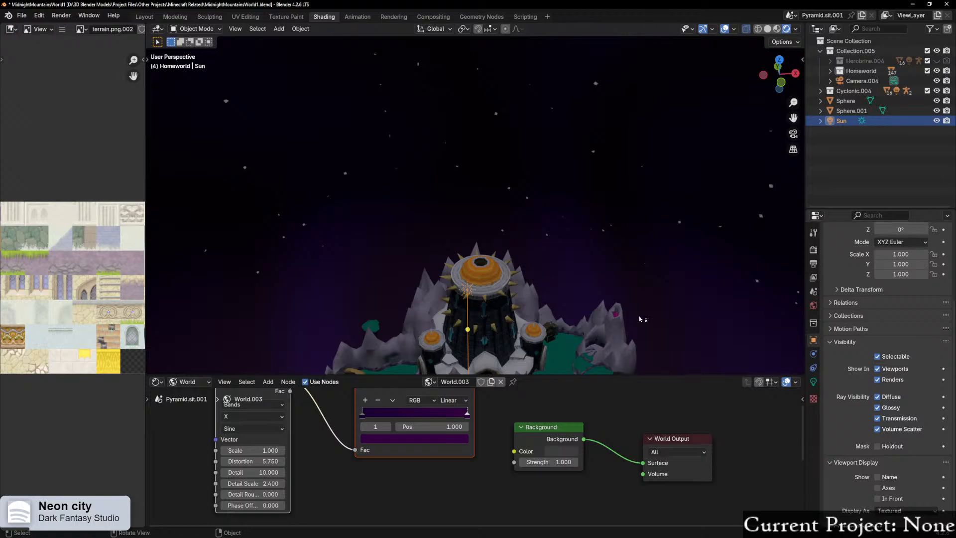
Step: Set the Sun light's Strength to 300 and inspect the lighting on the world and sky
{"action": "left_click", "coordinate": [813, 382]}
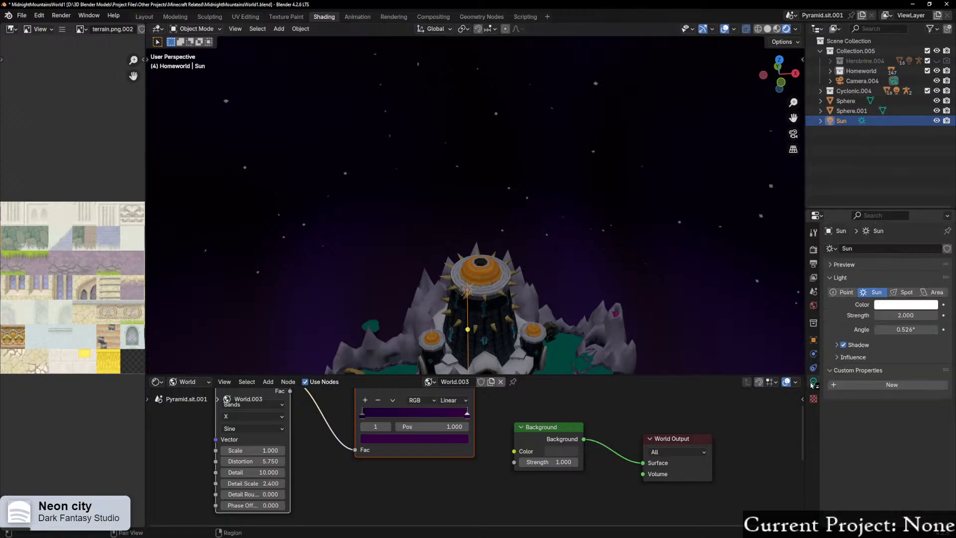
{"action": "left_click", "coordinate": [905, 316]}
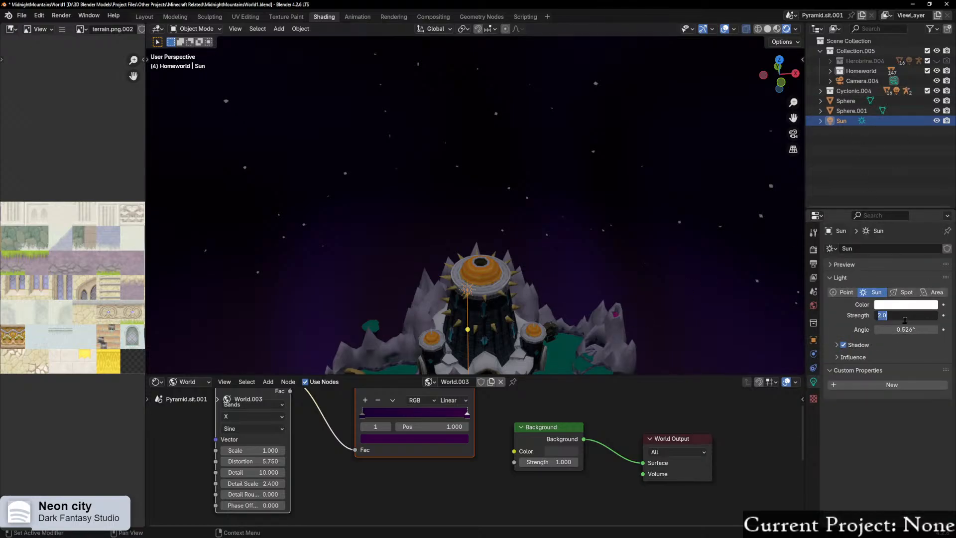
{"action": "type", "text": "300"}
{"action": "key", "text": "Return"}
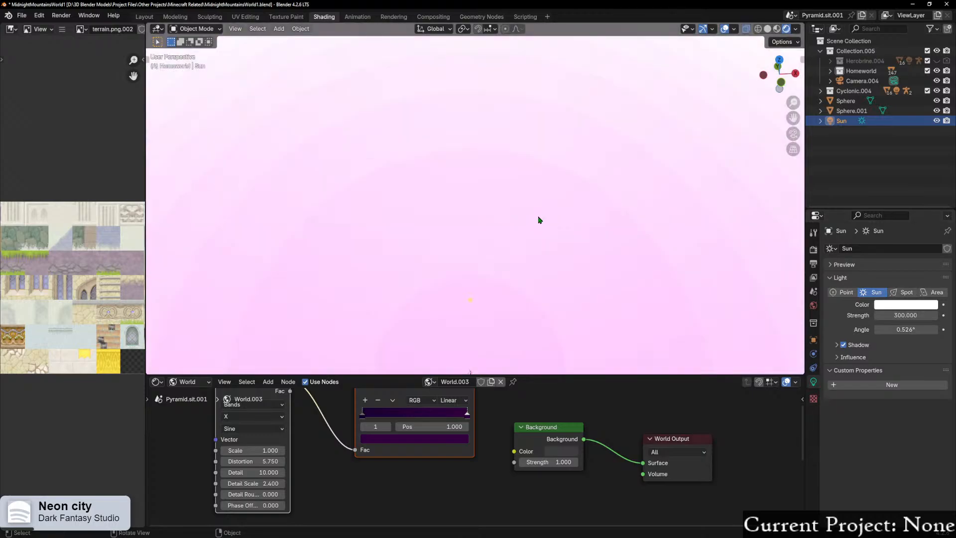
{"action": "middle_click_drag", "start_coordinate": [540, 220], "coordinate": [606, 187]}
{"action": "scroll", "coordinate": [606, 188], "scroll_direction": "up", "scroll_amount": 5}
{"action": "middle_click_drag", "start_coordinate": [567, 252], "coordinate": [602, 262]}
{"action": "scroll", "coordinate": [590, 239], "scroll_direction": "down", "scroll_amount": 4}
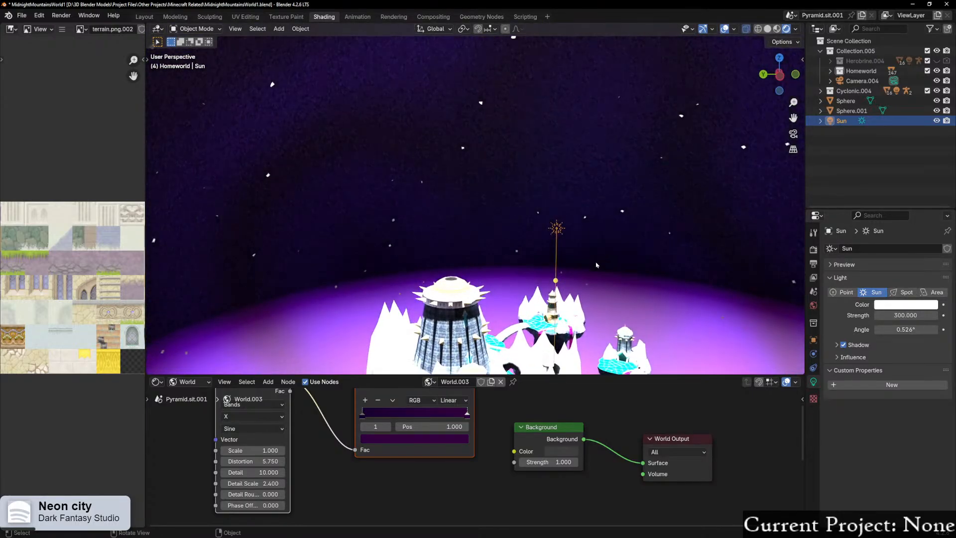
Step: Try re-aiming the Sun with its direction handle, then undo the change
{"action": "left_click_drag", "start_coordinate": [557, 283], "coordinate": [543, 283]}
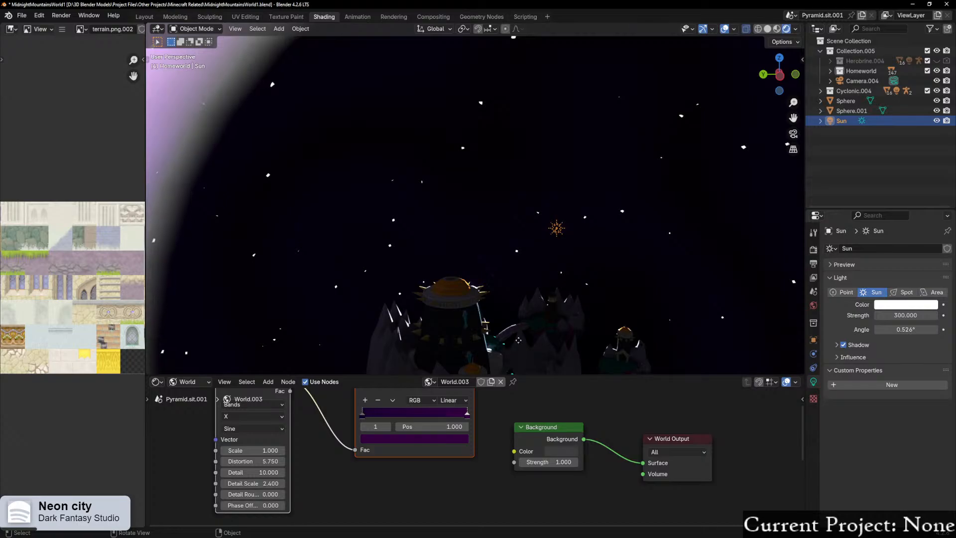
{"action": "key", "text": "ctrl+z"}
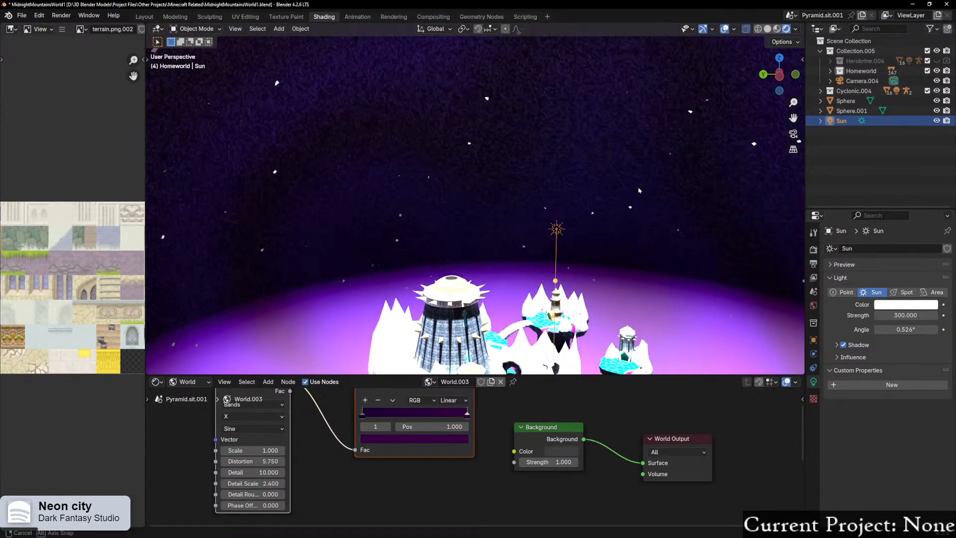
{"action": "middle_click_drag", "start_coordinate": [640, 189], "coordinate": [531, 256]}
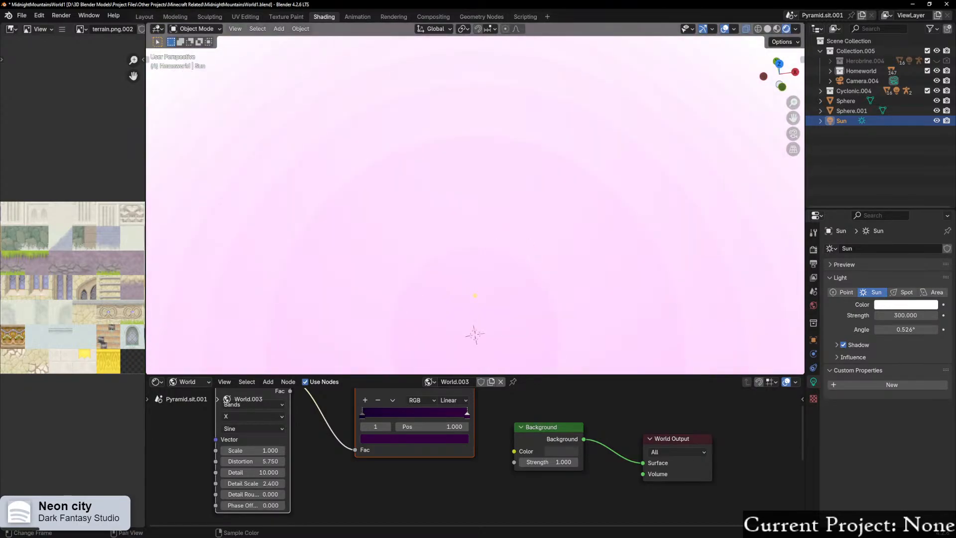
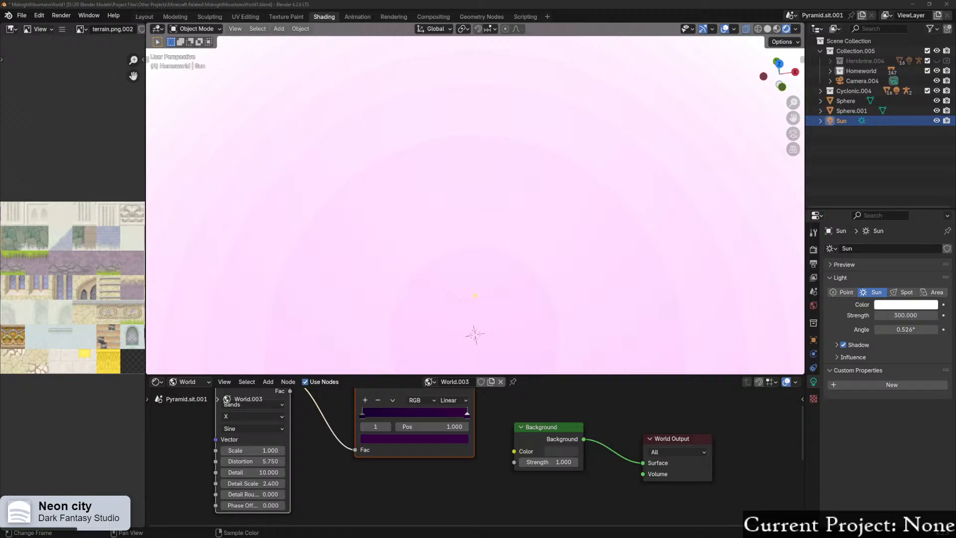
Step: Set the Sun light's Strength to 0.001 and check the castle world and stars from inside the sky sphere
{"action": "scroll", "coordinate": [331, 265], "scroll_direction": "down", "scroll_amount": 6}
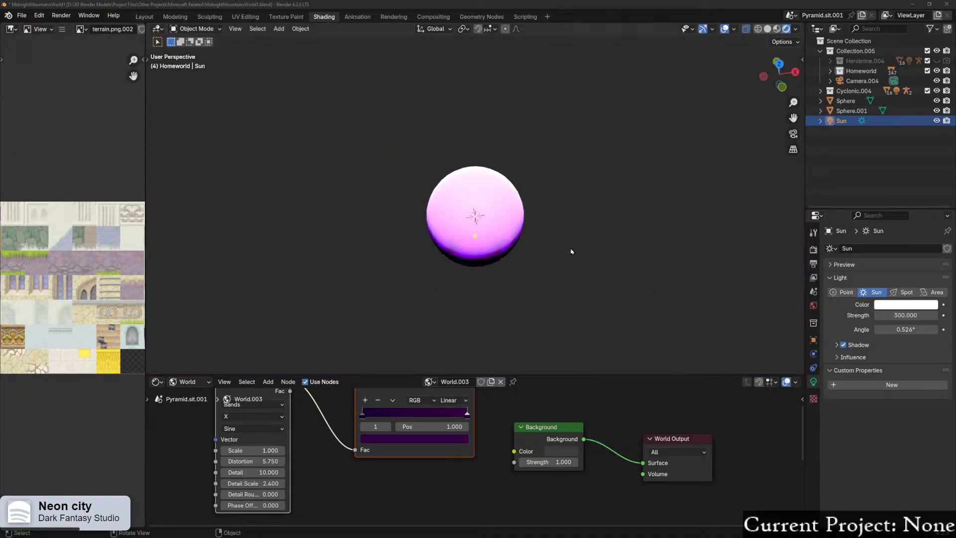
{"action": "key", "text": "F2"}
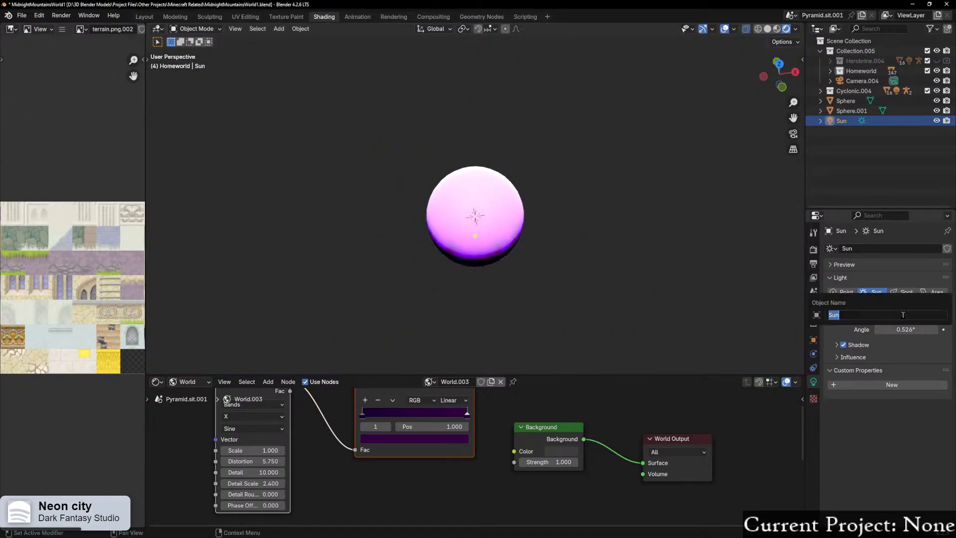
{"action": "left_click", "coordinate": [907, 449]}
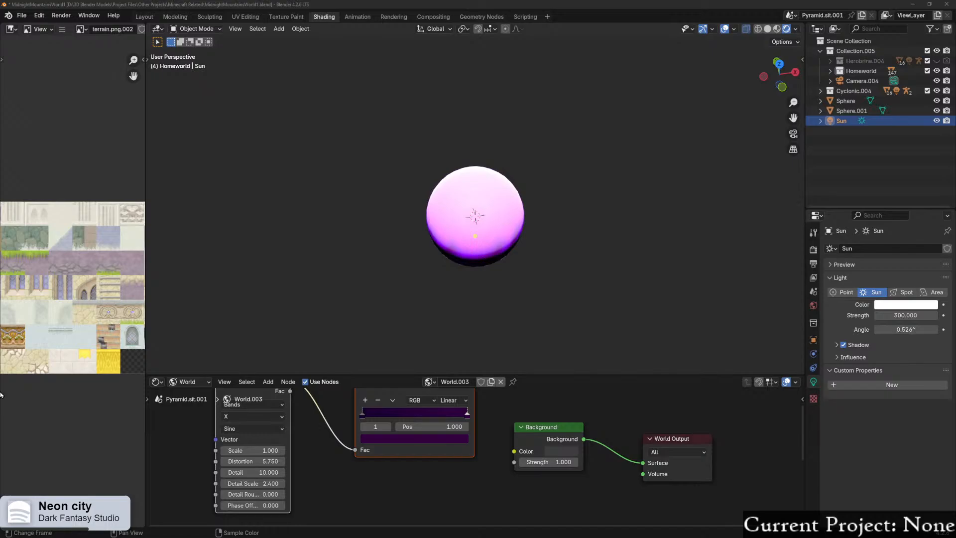
{"action": "left_click", "coordinate": [901, 316]}
{"action": "type", "text": "0.0"}
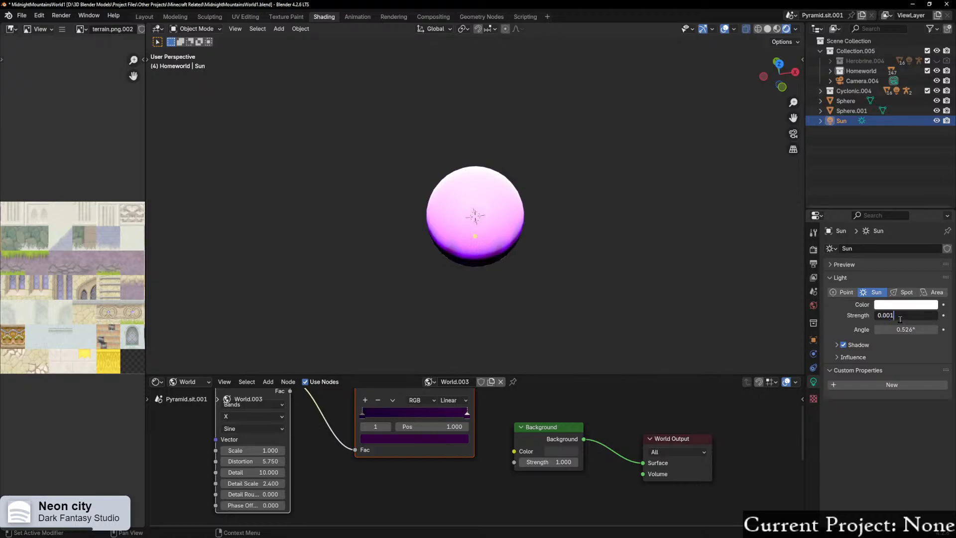
{"action": "key", "text": "Return"}
{"action": "scroll", "coordinate": [522, 210], "scroll_direction": "up", "scroll_amount": 11}
{"action": "middle_click_drag", "start_coordinate": [523, 209], "coordinate": [515, 156]}
{"action": "scroll", "coordinate": [529, 206], "scroll_direction": "up", "scroll_amount": 3}
{"action": "middle_click_drag", "start_coordinate": [529, 206], "coordinate": [469, 322]}
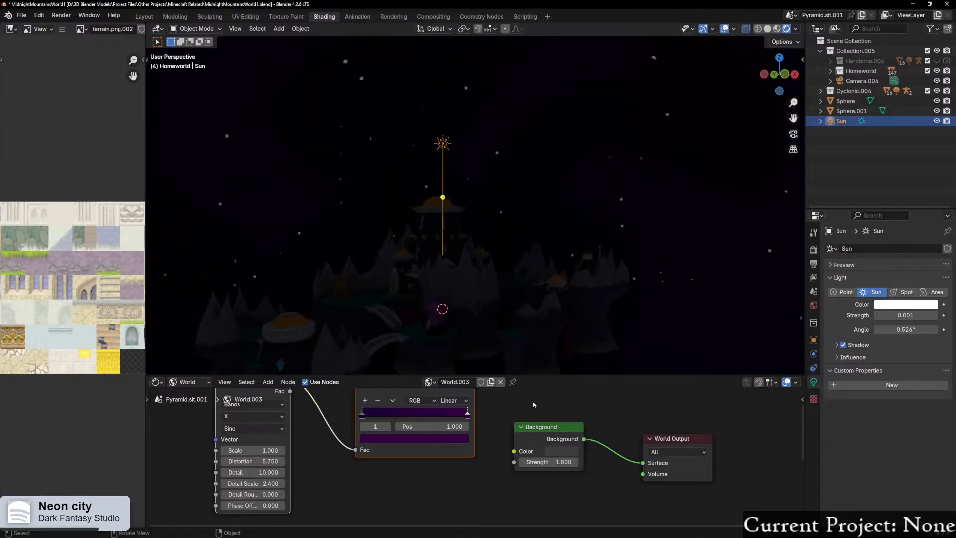
Step: Set the World Background node's Strength to 0
{"action": "left_click", "coordinate": [556, 462]}
{"action": "key", "text": "Return"}
{"action": "middle_click_drag", "start_coordinate": [465, 150], "coordinate": [476, 156]}
Step: Raise the scene's Color Management Exposure to 10 in the render settings
{"action": "left_click", "coordinate": [813, 249]}
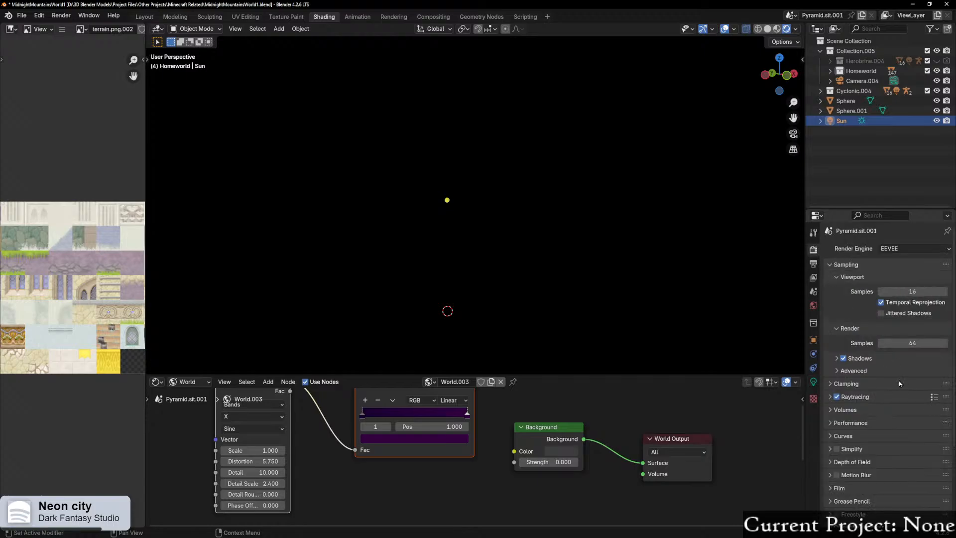
{"action": "scroll", "coordinate": [884, 398], "scroll_direction": "down", "scroll_amount": 5}
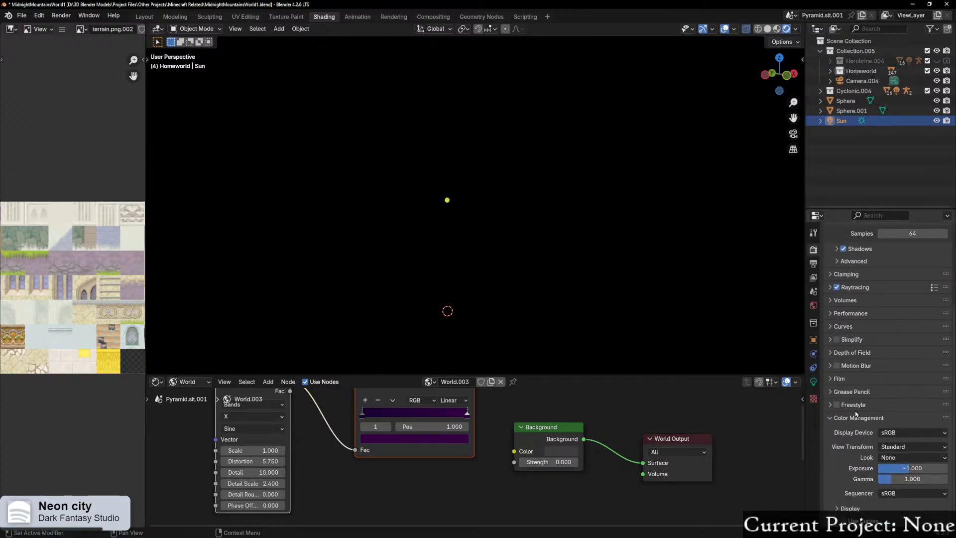
{"action": "left_click_drag", "start_coordinate": [900, 468], "coordinate": [948, 468]}
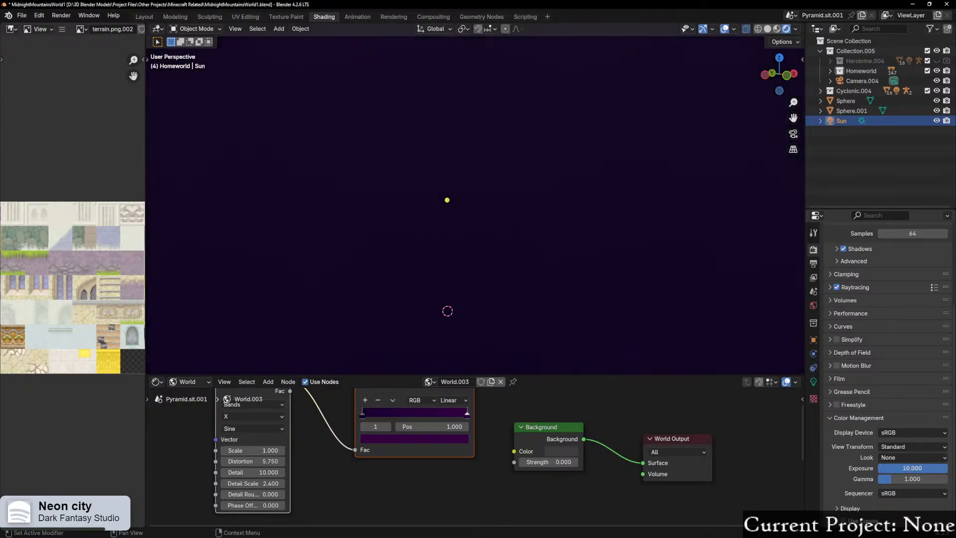
Step: Examine the castle, islands, rocks and starry sky from several angles, checking how they look at the raised exposure
{"action": "scroll", "coordinate": [560, 310], "scroll_direction": "up", "scroll_amount": 3}
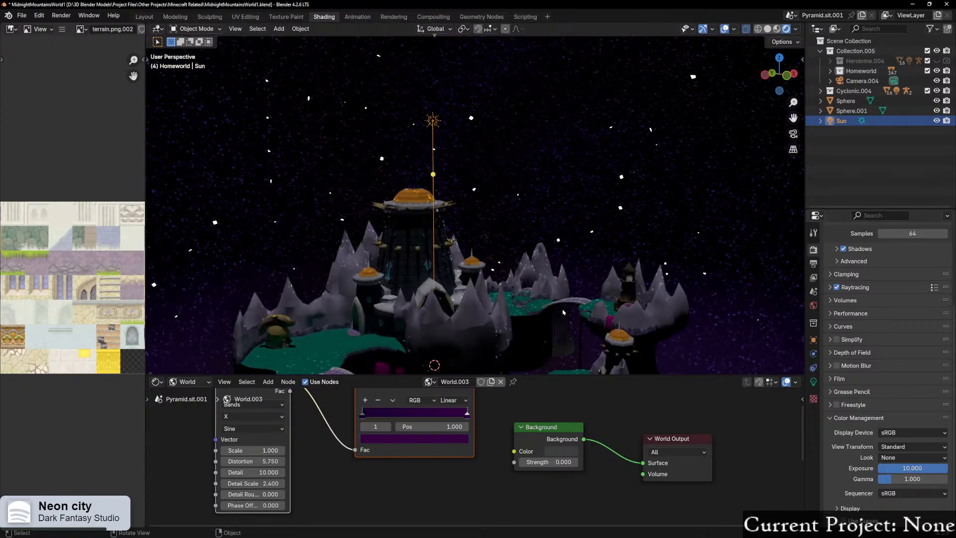
{"action": "middle_click_drag", "start_coordinate": [560, 310], "coordinate": [513, 299]}
{"action": "scroll", "coordinate": [483, 302], "scroll_direction": "up", "scroll_amount": 2}
{"action": "scroll", "coordinate": [462, 321], "scroll_direction": "up", "scroll_amount": 3}
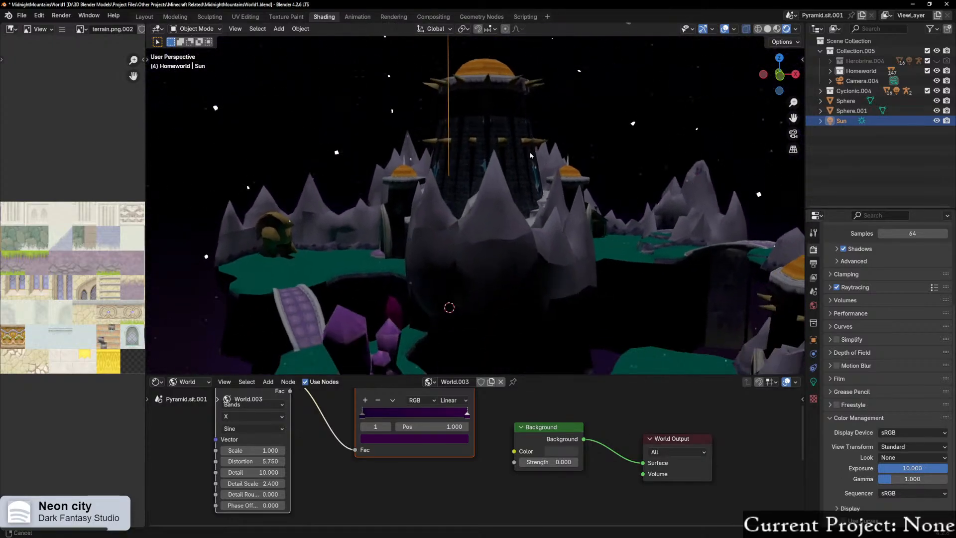
{"action": "middle_click_drag", "start_coordinate": [523, 166], "coordinate": [494, 210]}
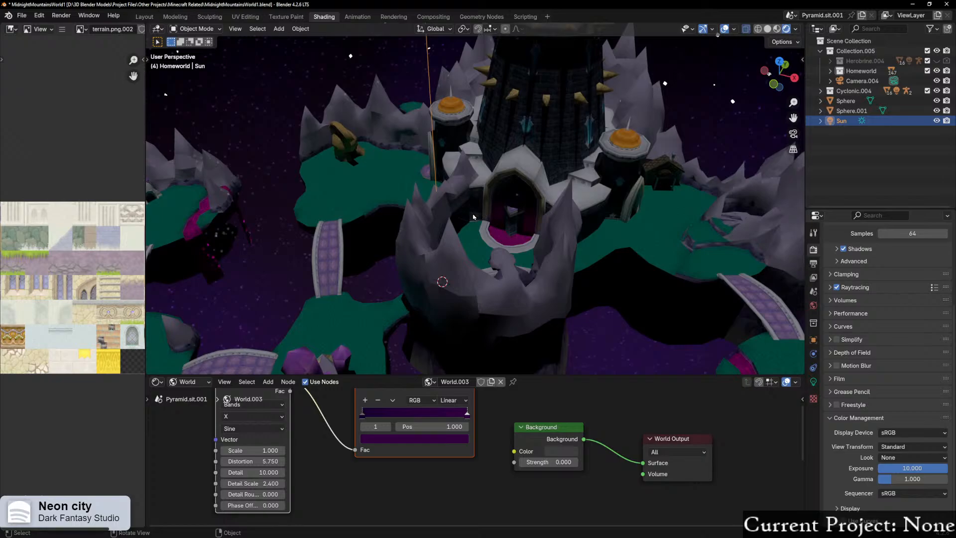
{"action": "middle_click_drag", "start_coordinate": [351, 250], "coordinate": [431, 190], "text": "shift"}
{"action": "scroll", "coordinate": [398, 228], "scroll_direction": "up", "scroll_amount": 3}
{"action": "scroll", "coordinate": [428, 189], "scroll_direction": "down", "scroll_amount": 2}
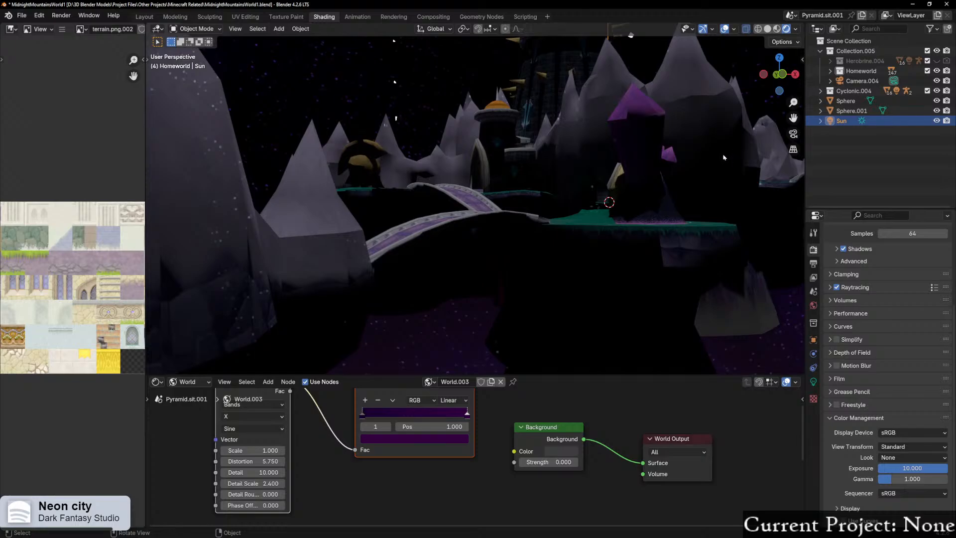
{"action": "scroll", "coordinate": [379, 249], "scroll_direction": "up", "scroll_amount": 3}
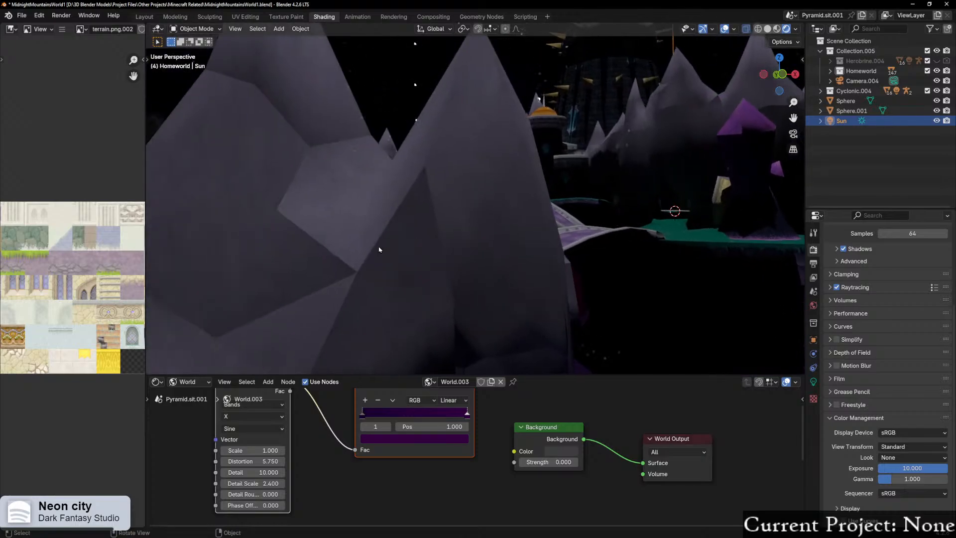
Step: Select the grey mountain mesh beside the domed tower and show its object material nodes in the shader editor
{"action": "left_click", "coordinate": [437, 198]}
{"action": "scroll", "coordinate": [466, 273], "scroll_direction": "down", "scroll_amount": 5}
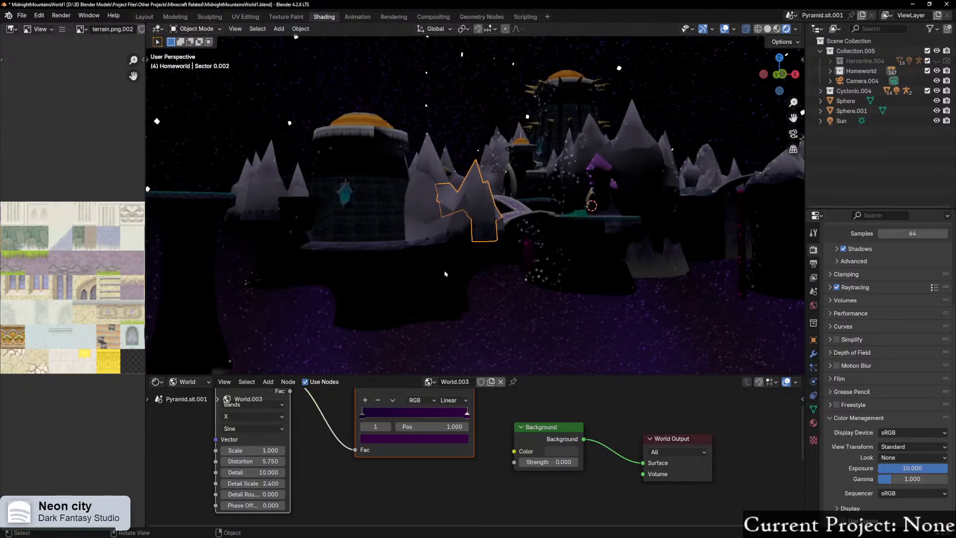
{"action": "left_click", "coordinate": [188, 381]}
{"action": "left_click", "coordinate": [197, 407]}
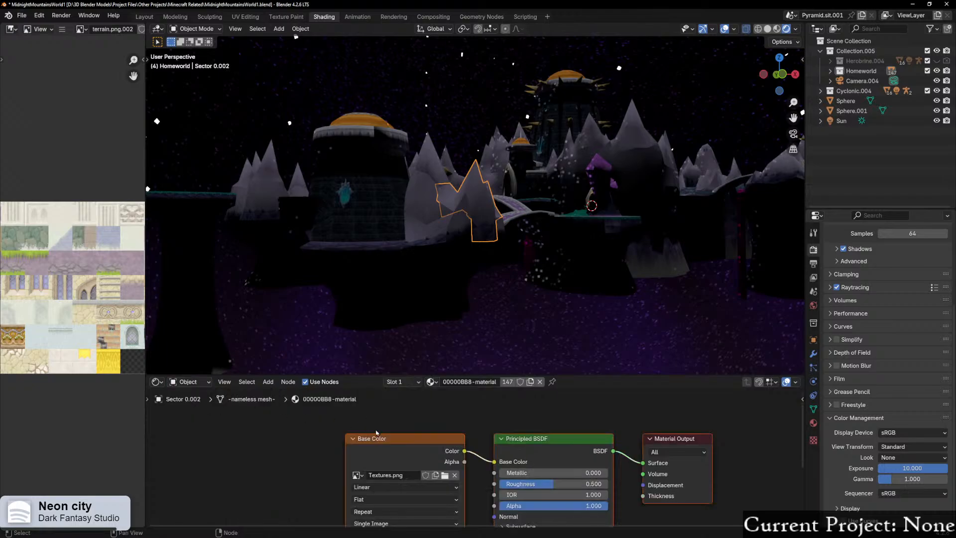
Step: Raise the Roughness of the mountain material's Principled BSDF to 1.000 and check the surfaces up close
{"action": "middle_click_drag", "start_coordinate": [478, 234], "coordinate": [492, 301]}
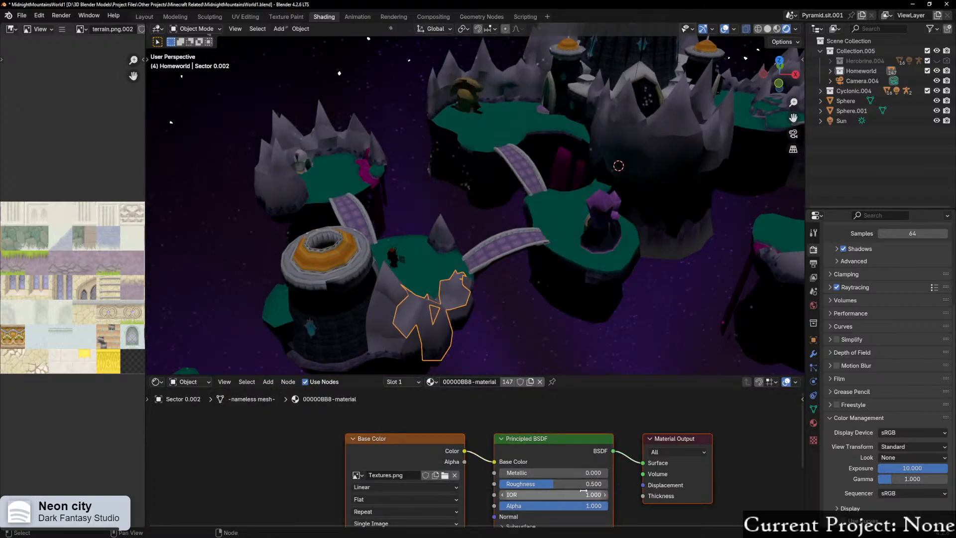
{"action": "left_click_drag", "start_coordinate": [559, 490], "coordinate": [598, 483]}
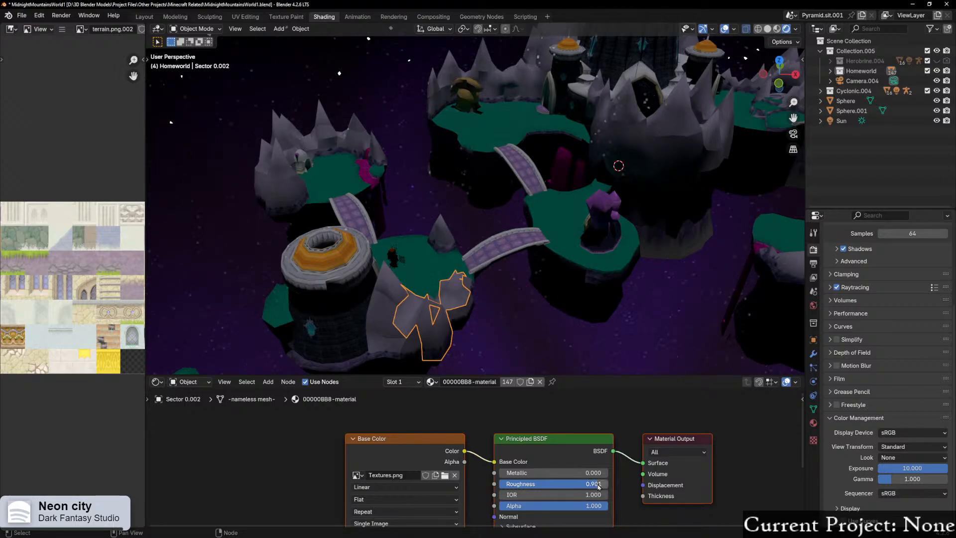
{"action": "scroll", "coordinate": [509, 357], "scroll_direction": "up", "scroll_amount": 3}
{"action": "middle_click_drag", "start_coordinate": [496, 347], "coordinate": [497, 303]}
{"action": "scroll", "coordinate": [497, 302], "scroll_direction": "up", "scroll_amount": 2}
{"action": "left_click_drag", "start_coordinate": [598, 484], "coordinate": [609, 483]}
{"action": "middle_click_drag", "start_coordinate": [558, 364], "coordinate": [481, 284]}
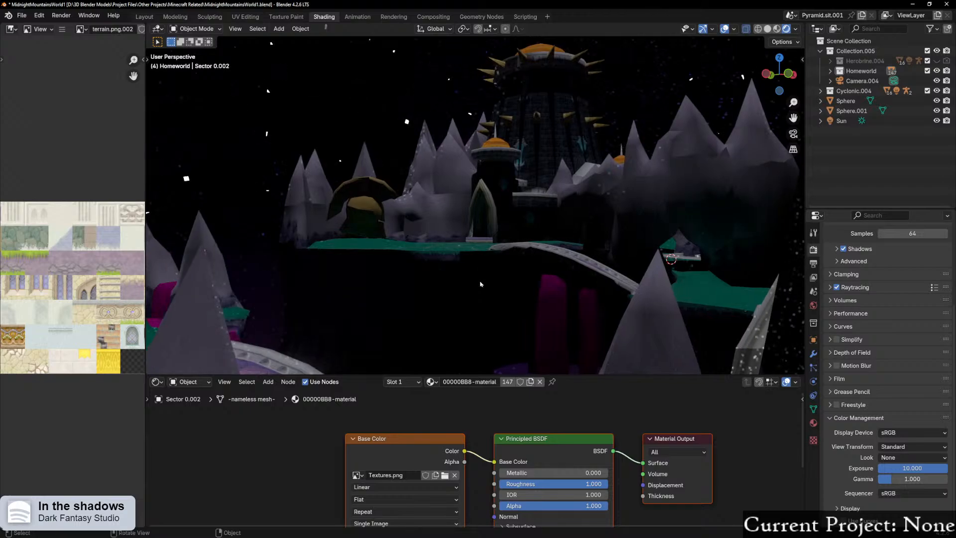
Step: Look through the camera and try Exposure values of 15, 11 and 13, then set it back to 10
{"action": "key", "text": "KP_0"}
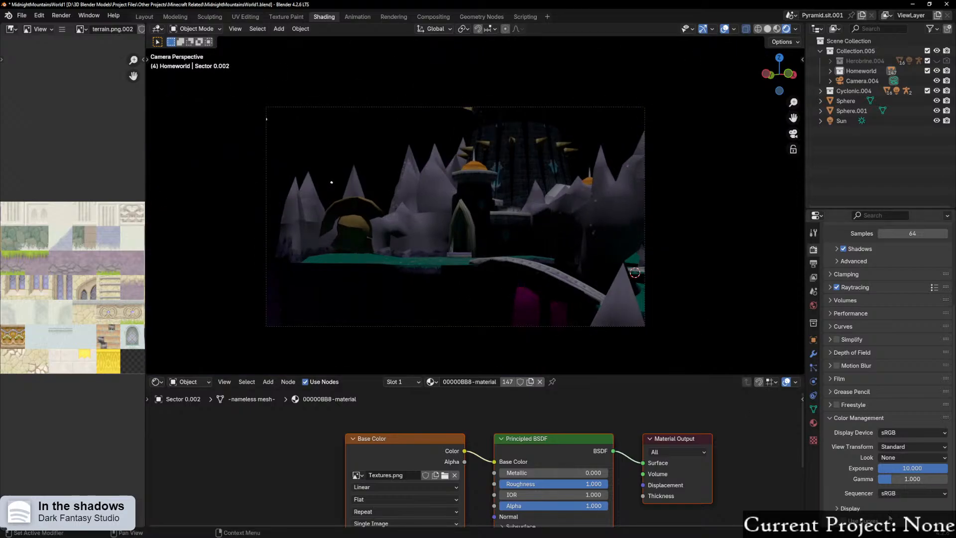
{"action": "left_click", "coordinate": [916, 468]}
{"action": "type", "text": "15"}
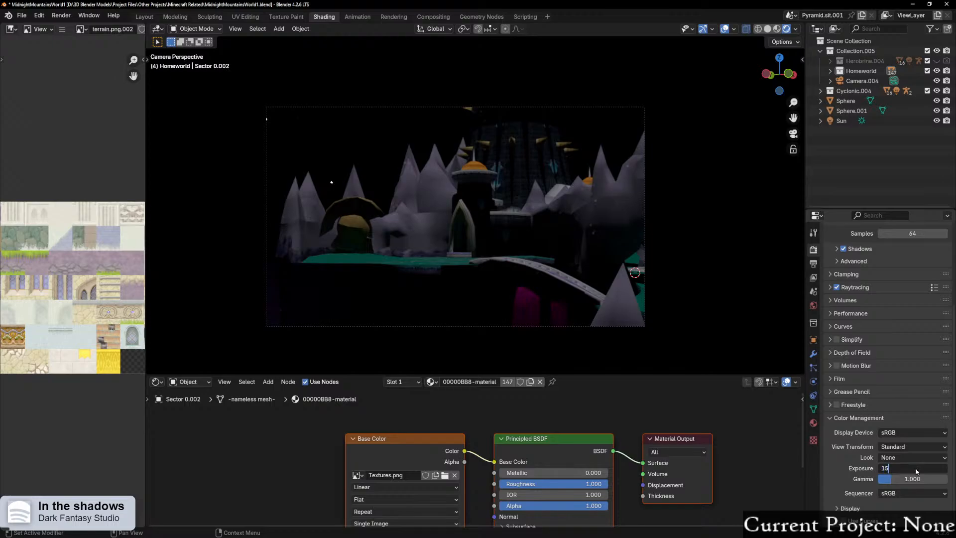
{"action": "key", "text": "Return"}
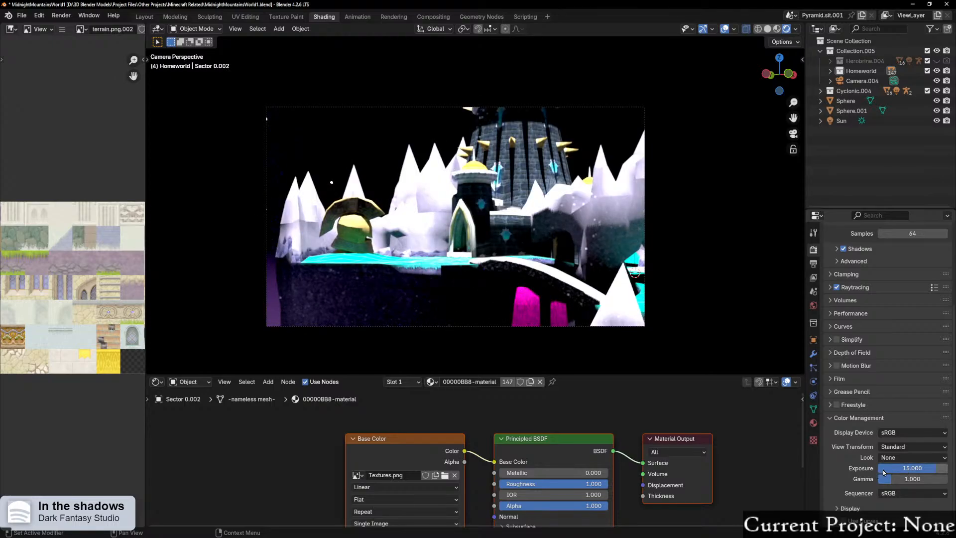
{"action": "left_click", "coordinate": [883, 469]}
{"action": "type", "text": "11"}
{"action": "key", "text": "Return"}
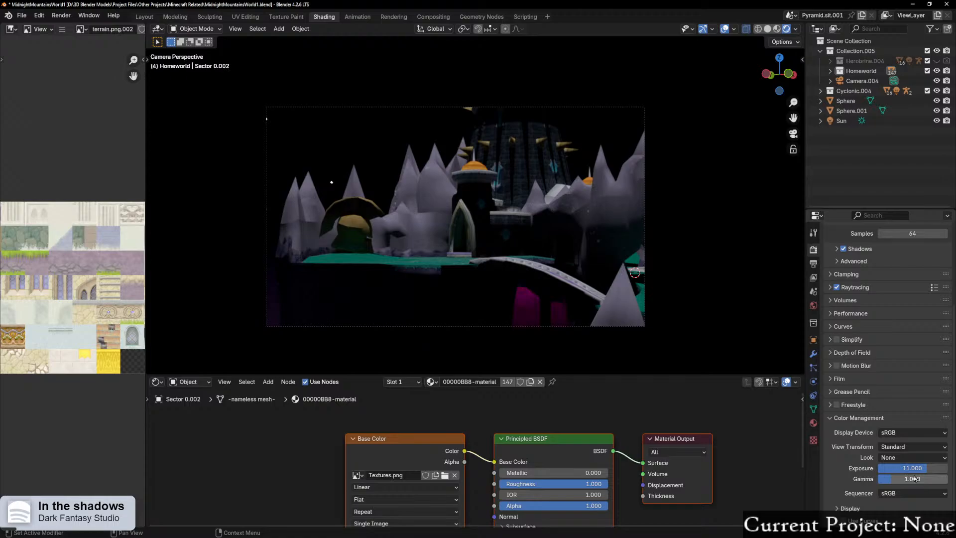
{"action": "left_click", "coordinate": [911, 469]}
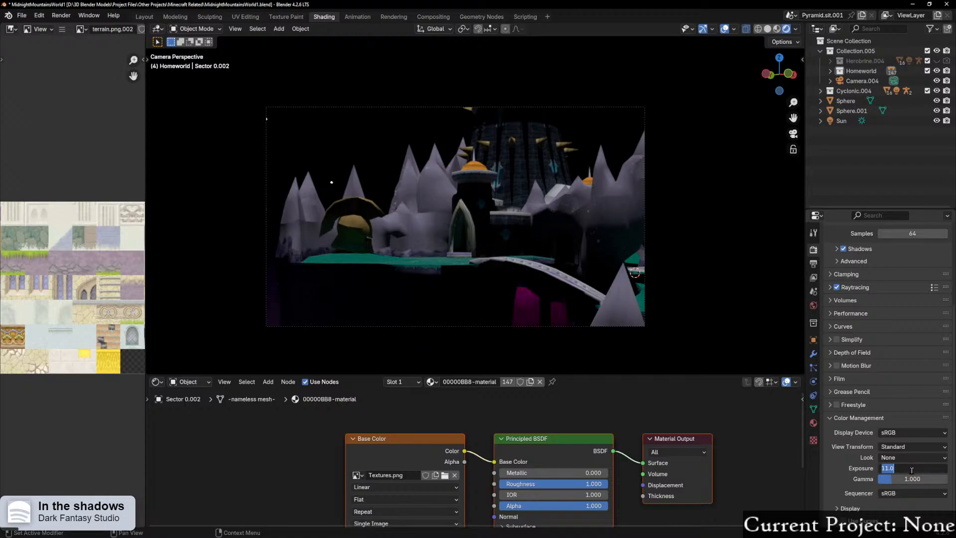
{"action": "type", "text": "13"}
{"action": "key", "text": "Return"}
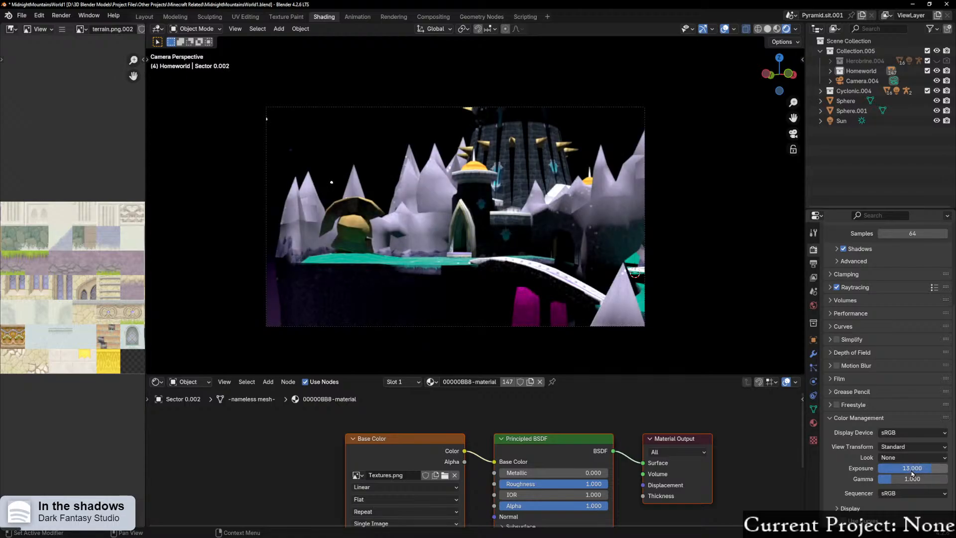
{"action": "left_click", "coordinate": [910, 469]}
{"action": "type", "text": "10"}
{"action": "key", "text": "Return"}
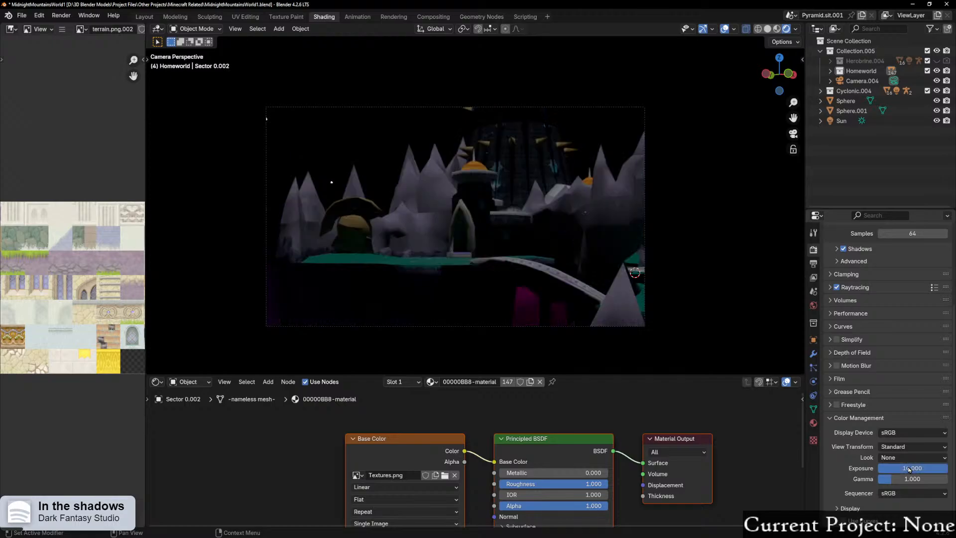
Step: Set the Color Management Gamma to 3
{"action": "left_click_drag", "start_coordinate": [906, 479], "coordinate": [926, 479]}
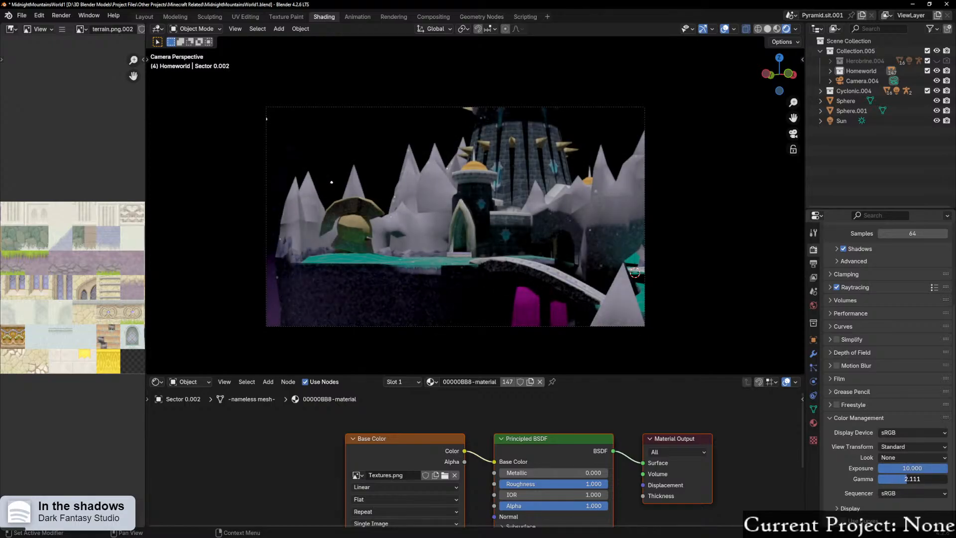
{"action": "left_click_drag", "start_coordinate": [911, 479], "coordinate": [914, 482]}
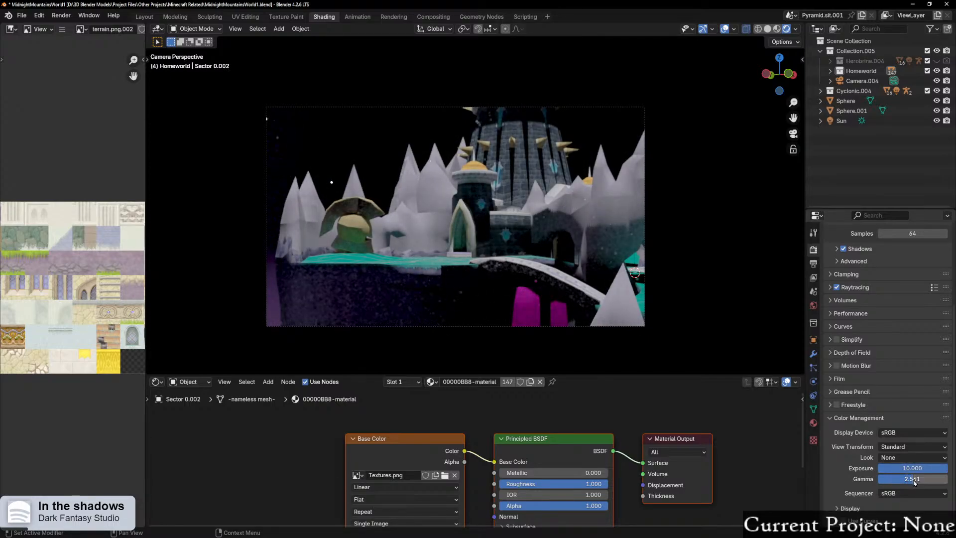
{"action": "left_click", "coordinate": [914, 479]}
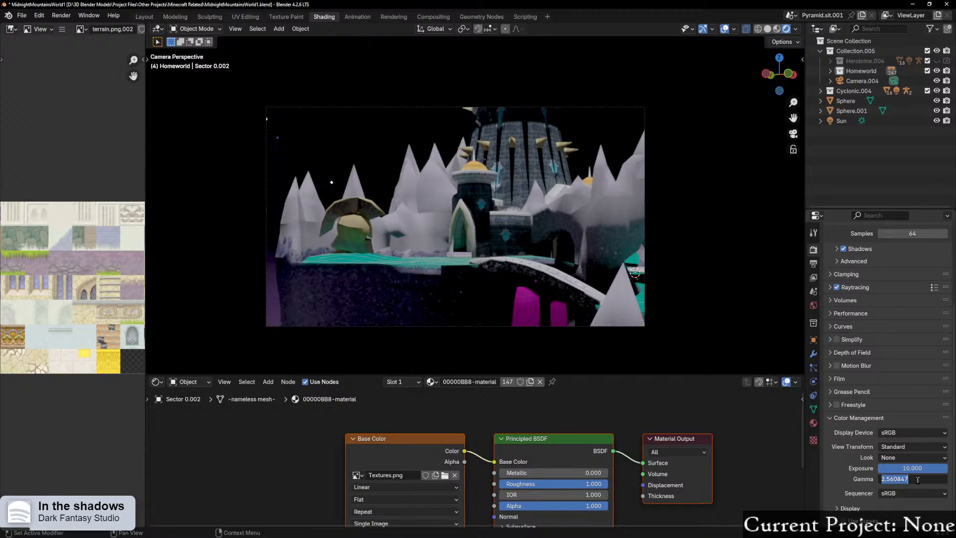
{"action": "type", "text": "3"}
{"action": "key", "text": "Return"}
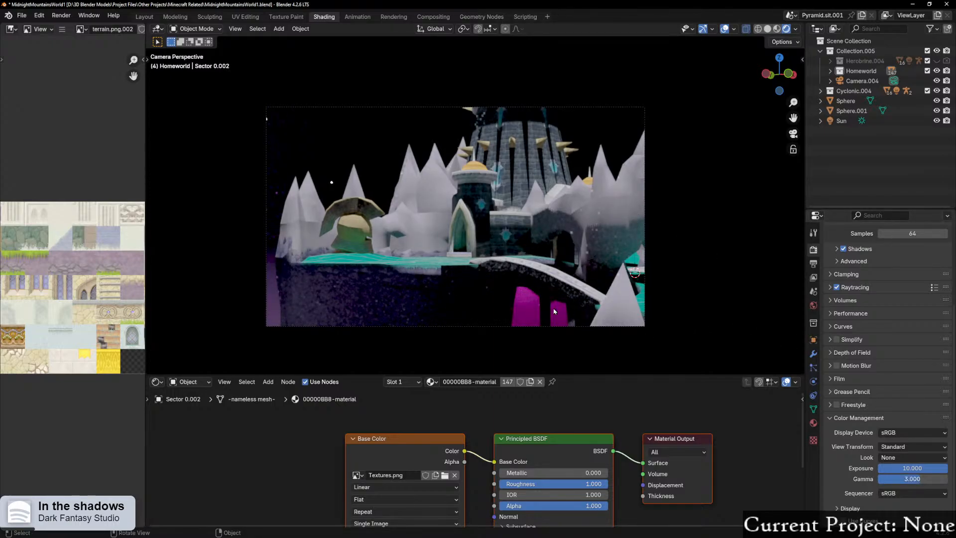
Step: Switch the render engine to Cycles
{"action": "scroll", "coordinate": [886, 348], "scroll_direction": "up", "scroll_amount": 5}
{"action": "left_click", "coordinate": [906, 247]}
{"action": "left_click", "coordinate": [905, 281]}
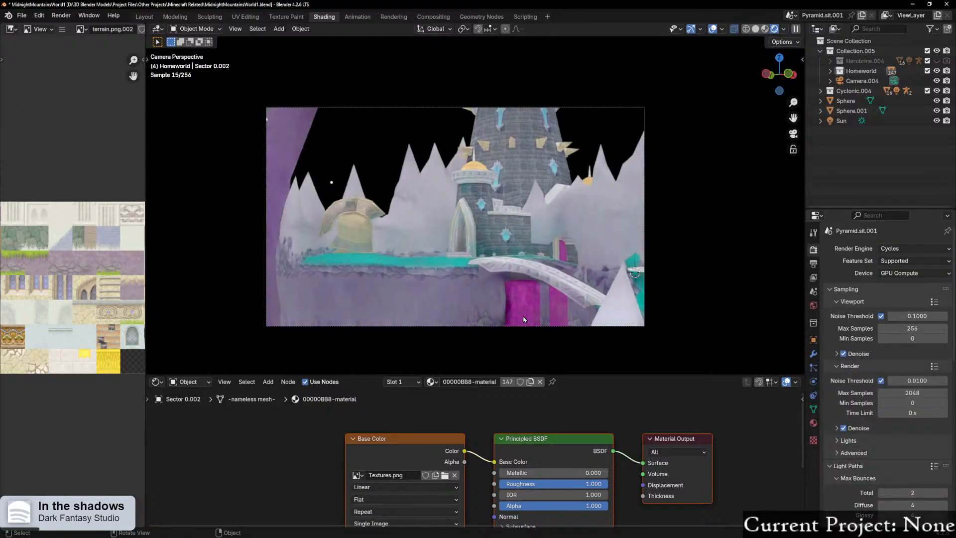
Step: Compare the Cycles preview in perspective and camera views, then reframe the camera to show more sky beside the castle
{"action": "middle_click_drag", "start_coordinate": [598, 228], "coordinate": [525, 244]}
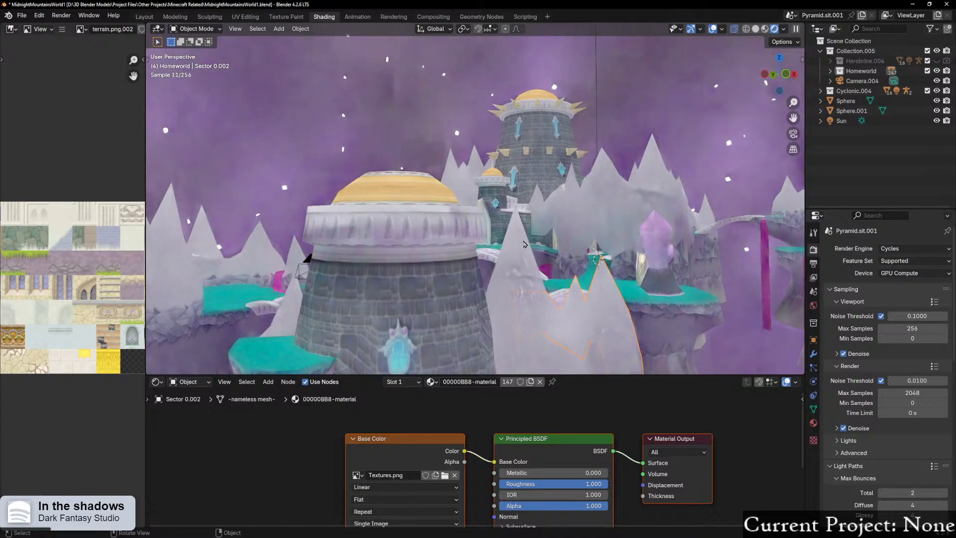
{"action": "key", "text": "KP_0"}
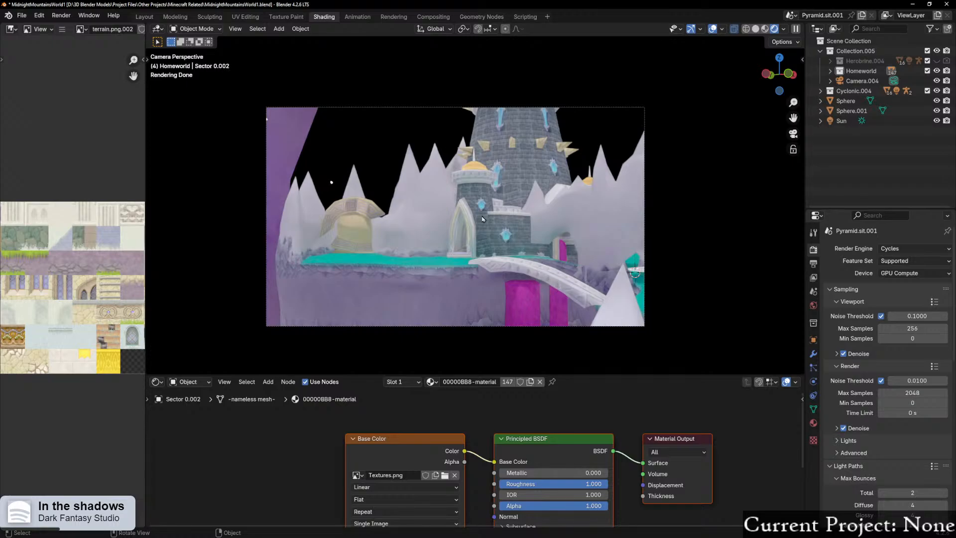
{"action": "middle_click_drag", "start_coordinate": [613, 241], "coordinate": [540, 153]}
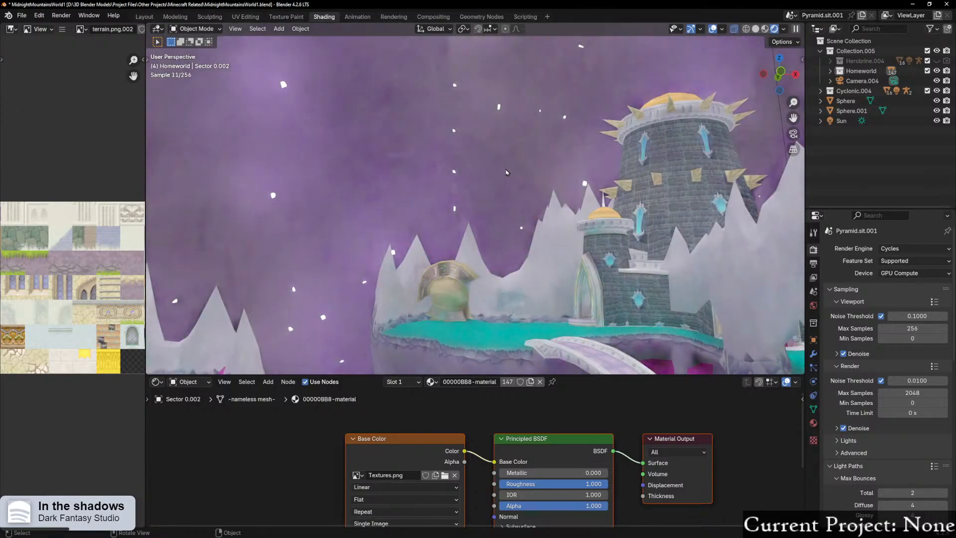
{"action": "key", "text": "KP_0"}
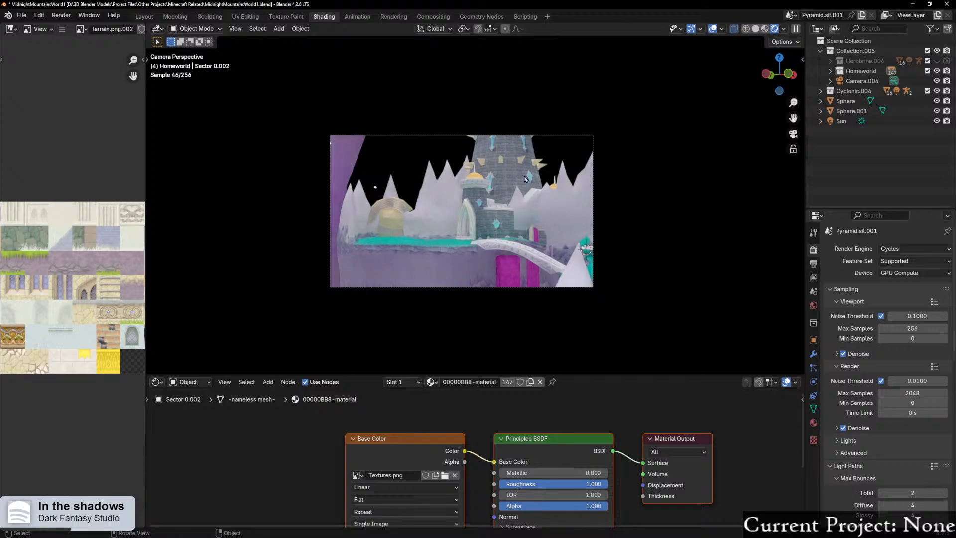
{"action": "middle_click_drag", "start_coordinate": [527, 175], "coordinate": [513, 233], "text": "shift"}
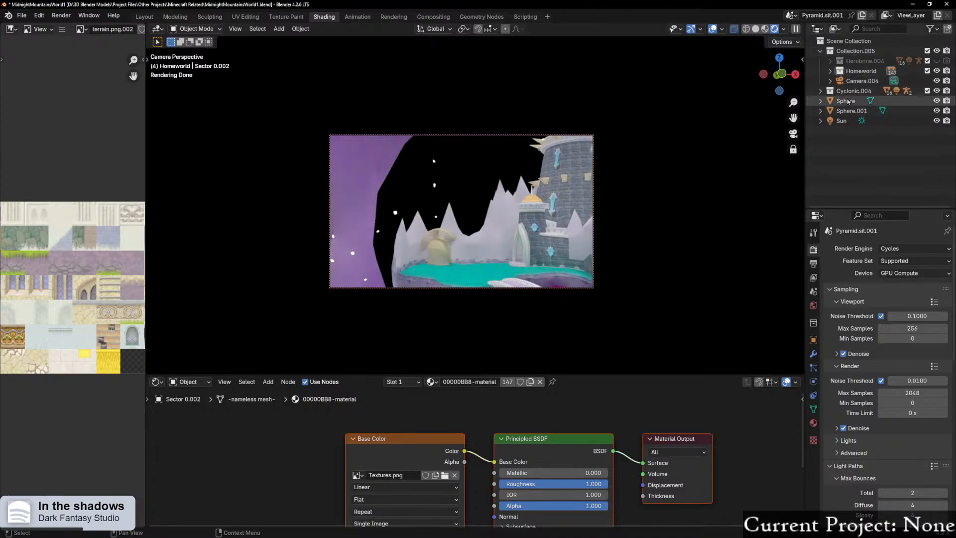
Step: Set the Clip End of Camera.004 to 200 m
{"action": "left_click", "coordinate": [863, 81]}
{"action": "left_click", "coordinate": [814, 381]}
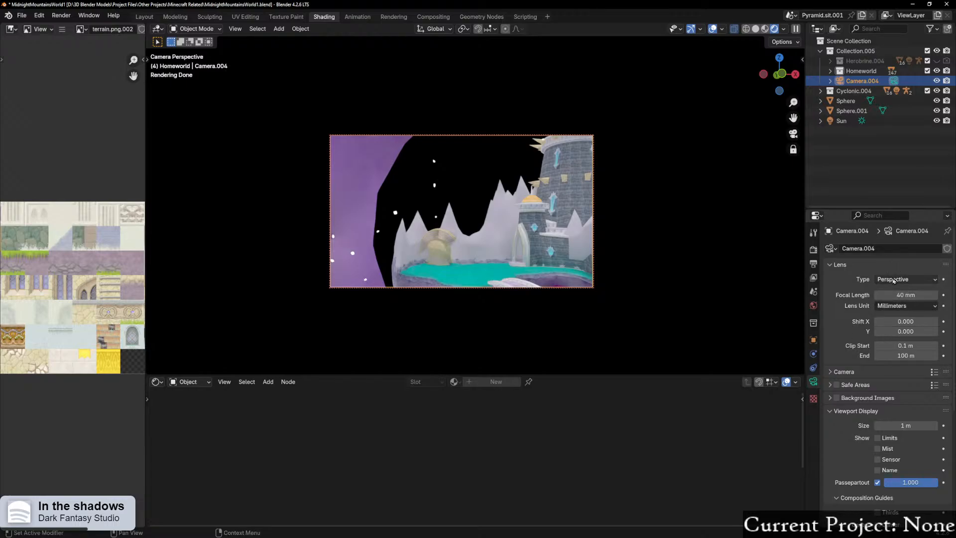
{"action": "scroll", "coordinate": [905, 383], "scroll_direction": "down", "scroll_amount": 8}
{"action": "scroll", "coordinate": [893, 381], "scroll_direction": "up", "scroll_amount": 5}
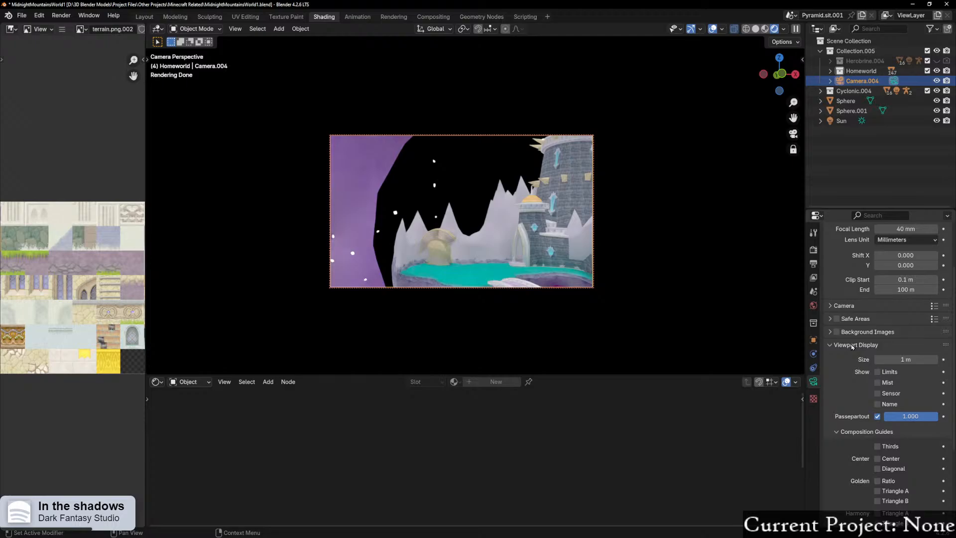
{"action": "left_click", "coordinate": [852, 345]}
{"action": "left_click", "coordinate": [905, 350]}
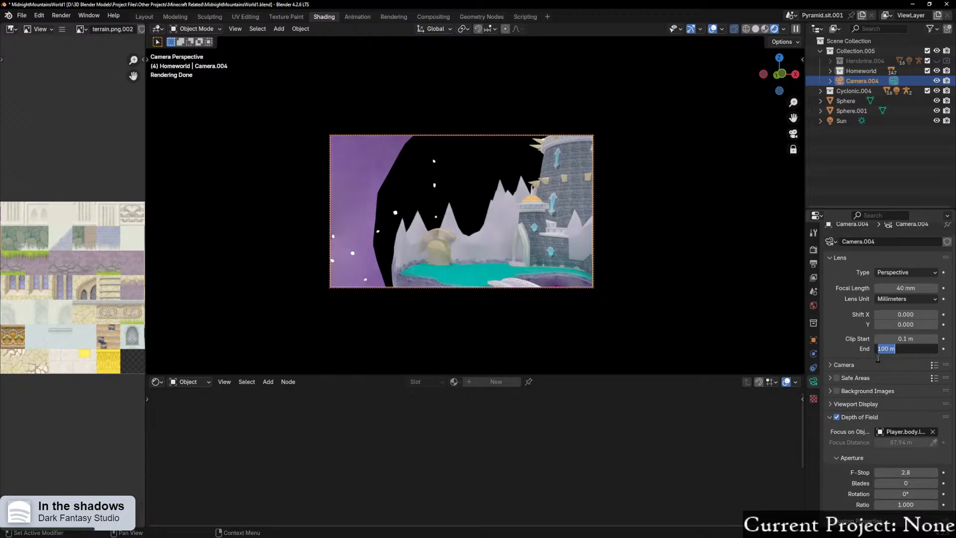
{"action": "type", "text": "200"}
{"action": "key", "text": "Return"}
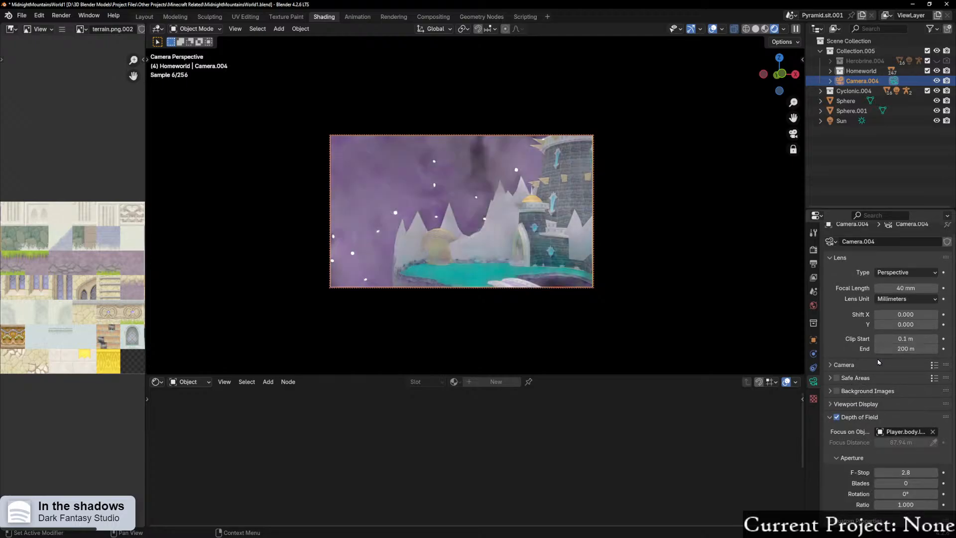
Step: Reframe the camera on the castle entrance, golden arch and bridge, then run a Cycles test render and close it
{"action": "middle_click_drag", "start_coordinate": [574, 209], "coordinate": [515, 210]}
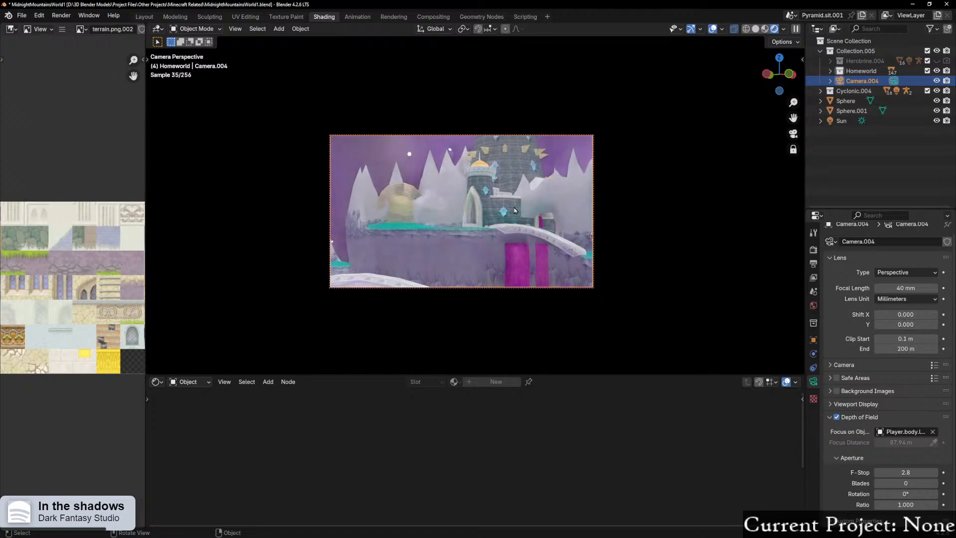
{"action": "key", "text": "F12"}
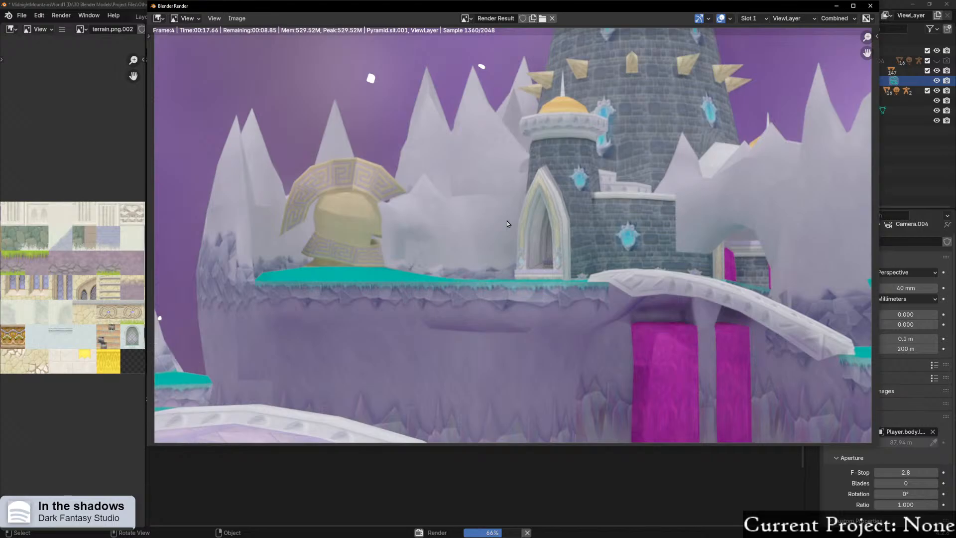
{"action": "left_click", "coordinate": [870, 6]}
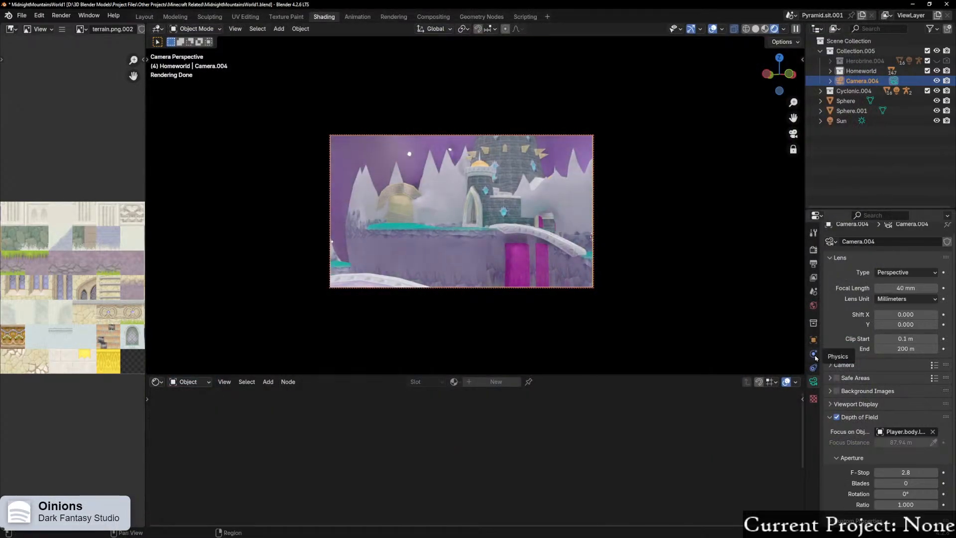
{"action": "left_click", "coordinate": [830, 71]}
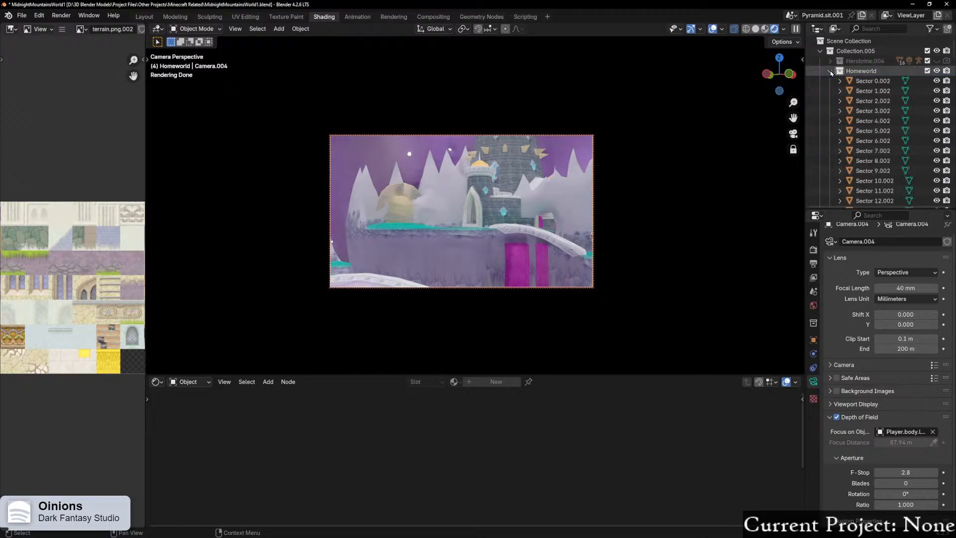
{"action": "left_click", "coordinate": [830, 71]}
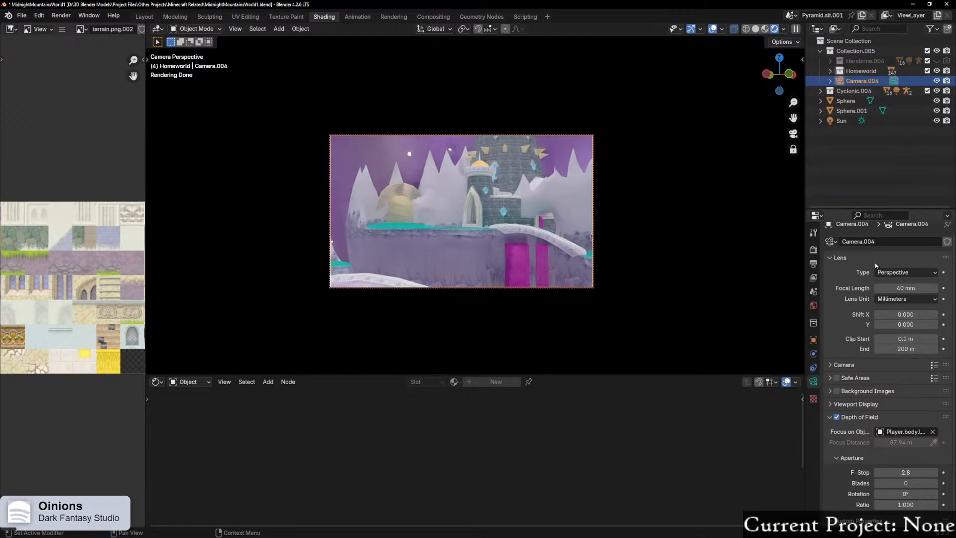
Step: Switch the render engine to EEVEE, render a test image of the camera view and close it
{"action": "left_click", "coordinate": [813, 249]}
{"action": "left_click", "coordinate": [899, 247]}
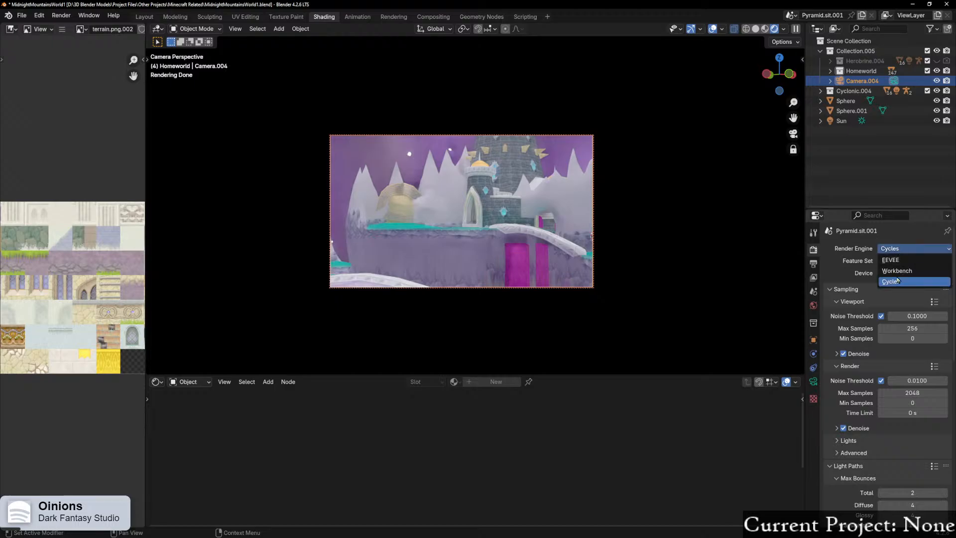
{"action": "left_click", "coordinate": [891, 258]}
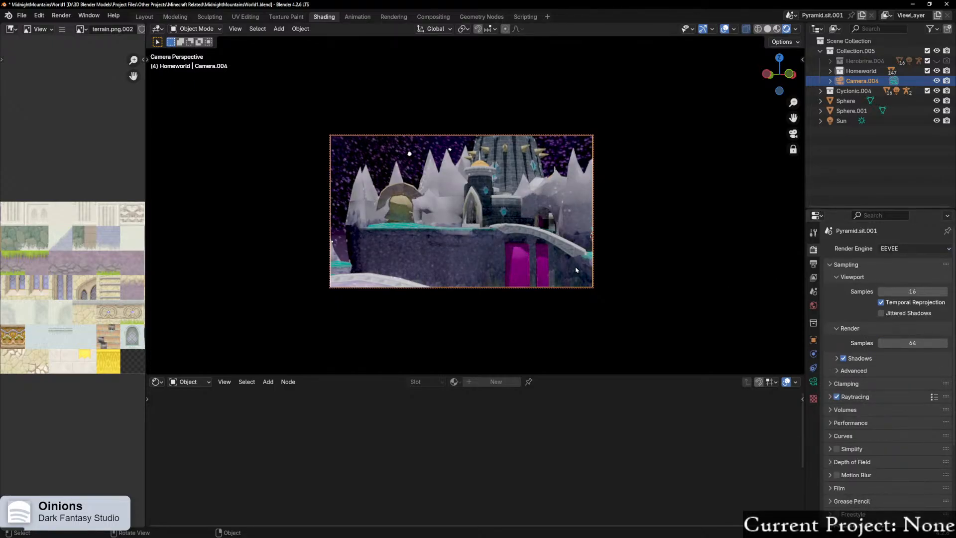
{"action": "key", "text": "F12"}
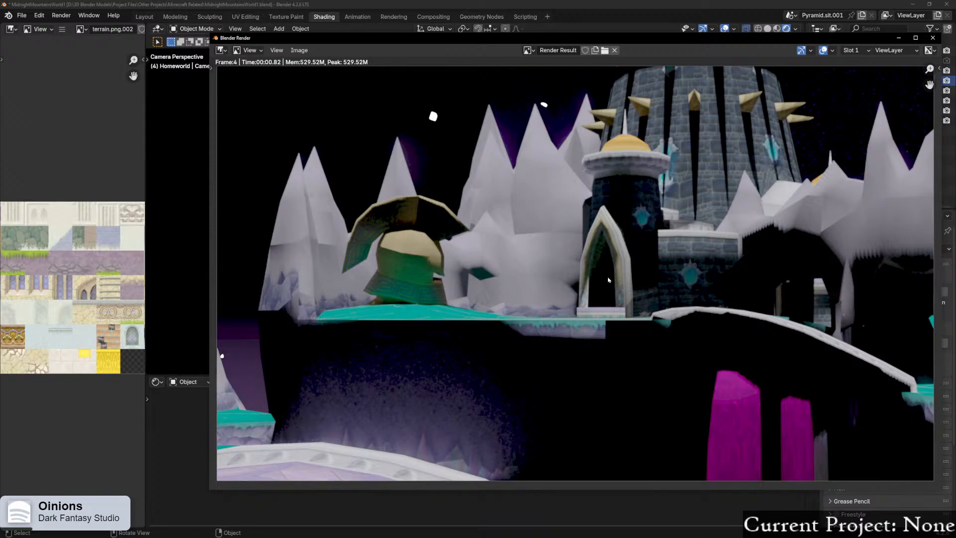
{"action": "scroll", "coordinate": [564, 192], "scroll_direction": "down", "scroll_amount": 1}
{"action": "scroll", "coordinate": [639, 204], "scroll_direction": "up", "scroll_amount": 1}
{"action": "left_click", "coordinate": [932, 38]}
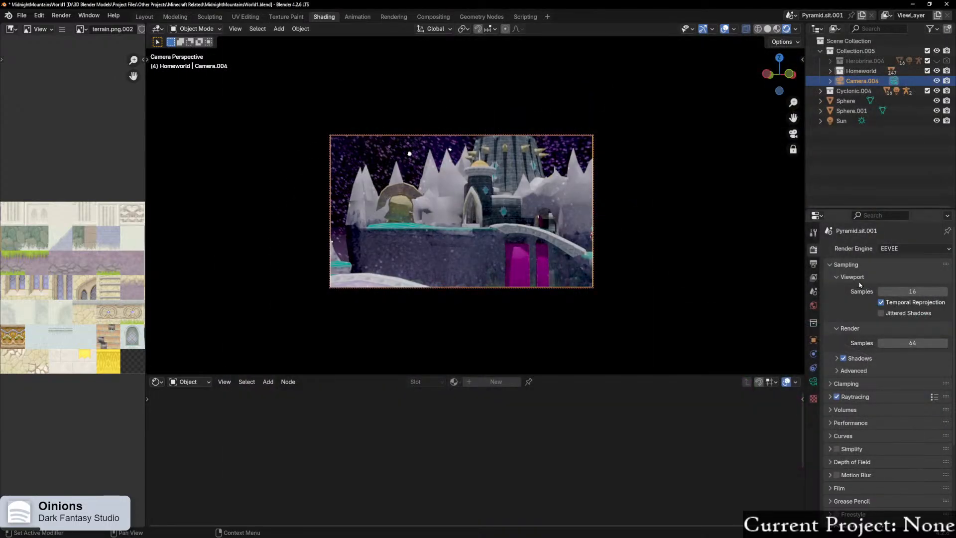
Step: Set the Color Management Gamma to 1
{"action": "left_click", "coordinate": [815, 238]}
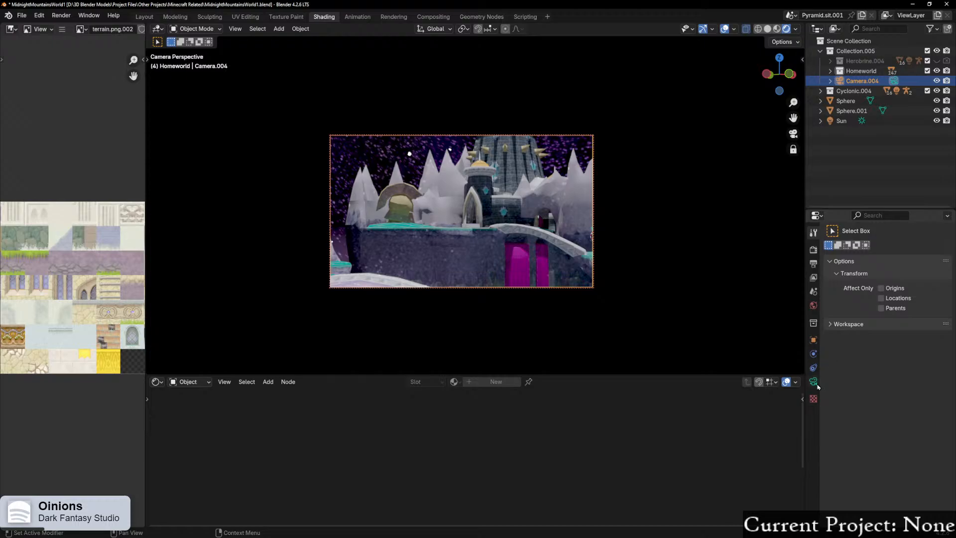
{"action": "left_click", "coordinate": [813, 249]}
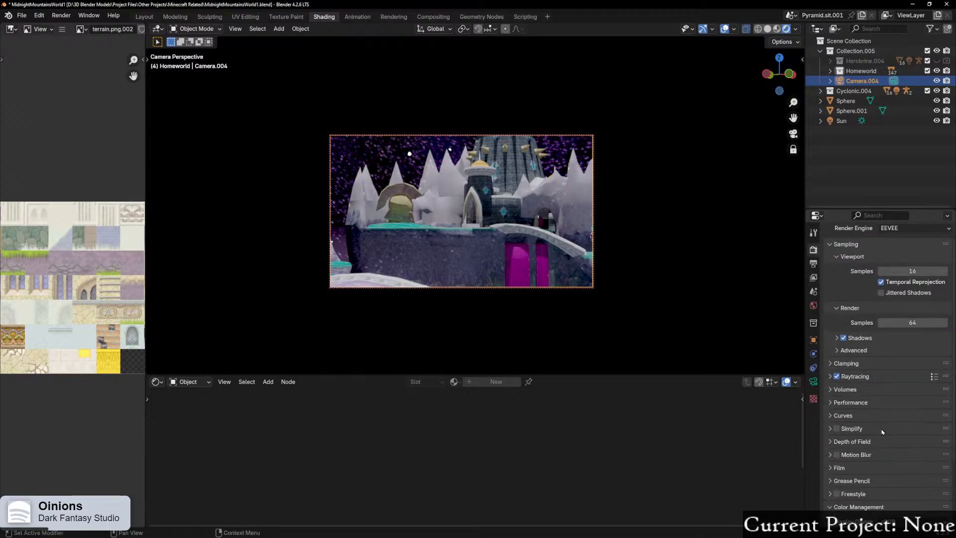
{"action": "scroll", "coordinate": [883, 431], "scroll_direction": "down", "scroll_amount": 4}
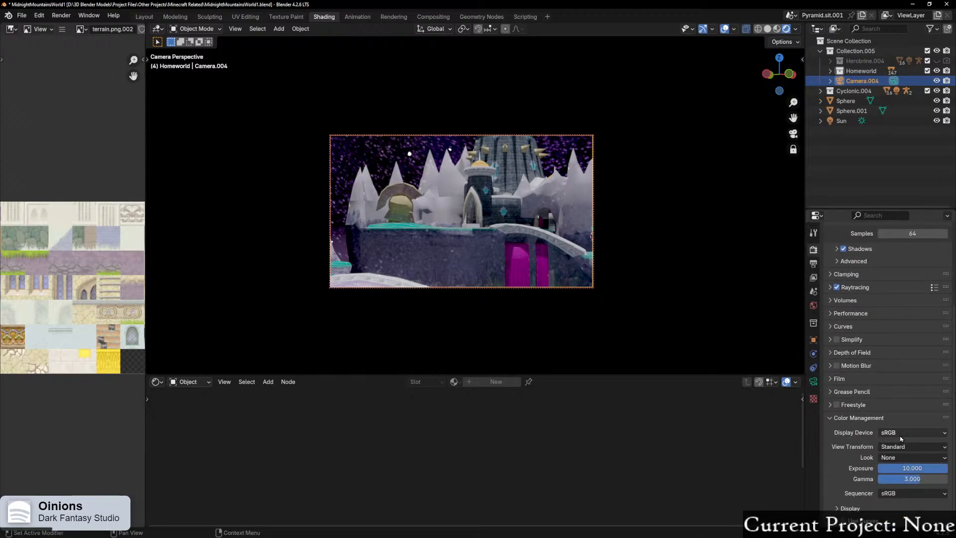
{"action": "left_click", "coordinate": [914, 472]}
{"action": "left_click", "coordinate": [929, 479]}
{"action": "type", "text": "1"}
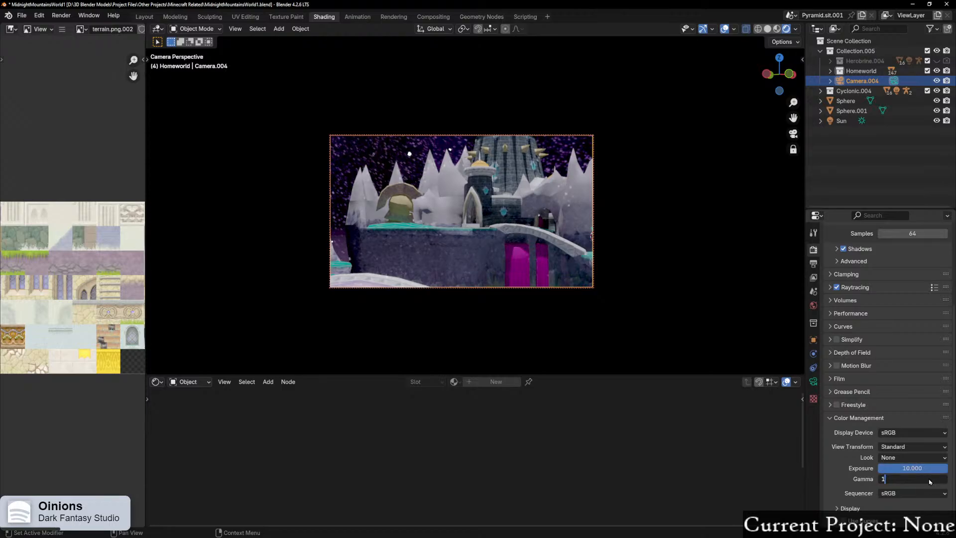
{"action": "key", "text": "Return"}
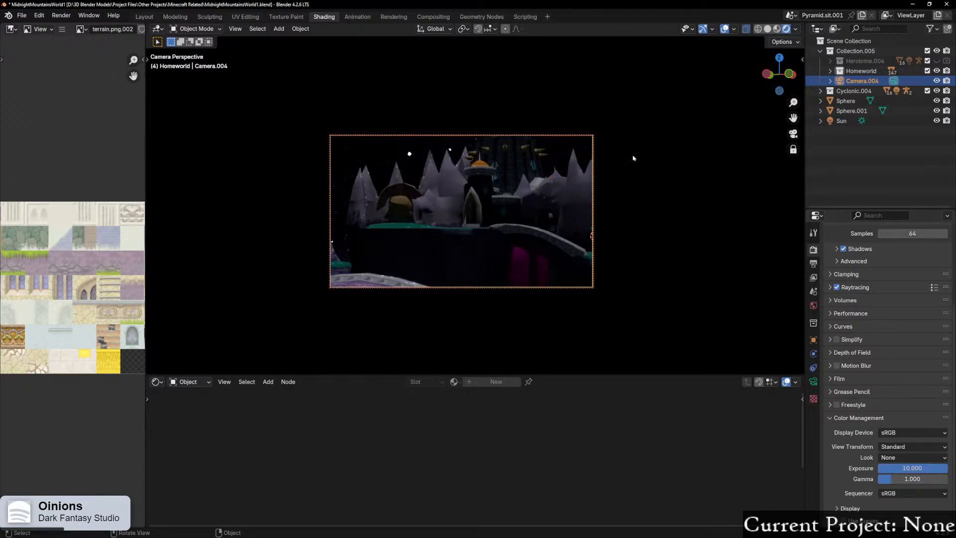
Step: Switch the render engine back to Cycles
{"action": "scroll", "coordinate": [867, 266], "scroll_direction": "up", "scroll_amount": 5}
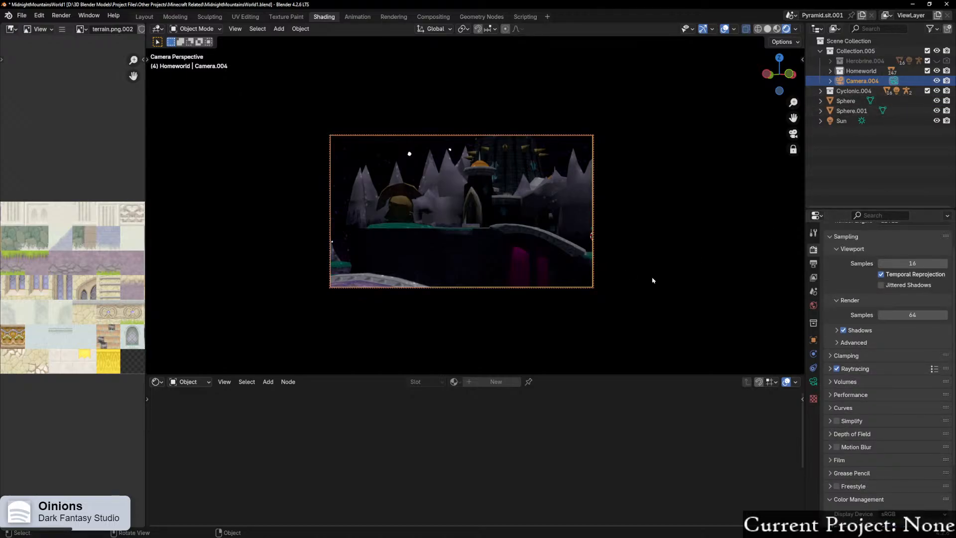
{"action": "scroll", "coordinate": [896, 259], "scroll_direction": "up", "scroll_amount": 2}
{"action": "left_click", "coordinate": [901, 248]}
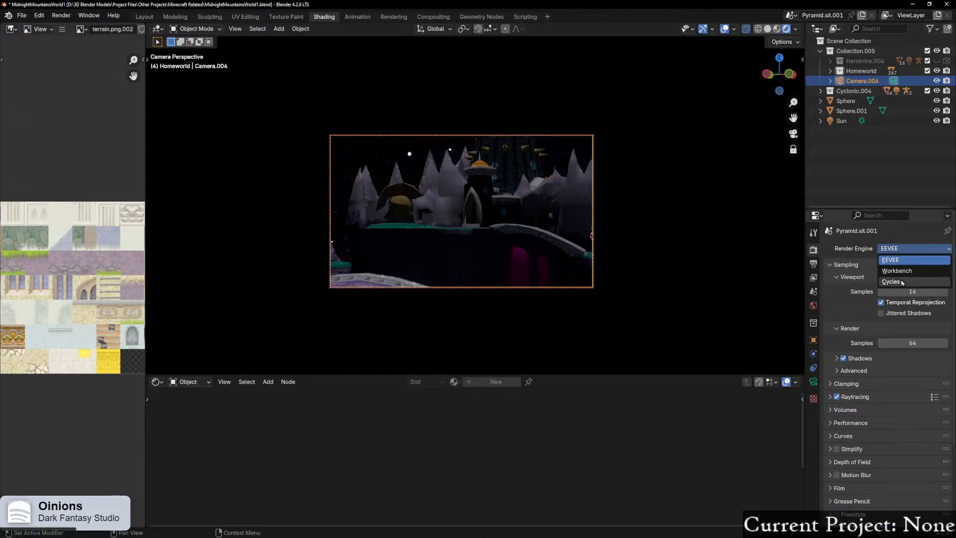
{"action": "left_click", "coordinate": [891, 282]}
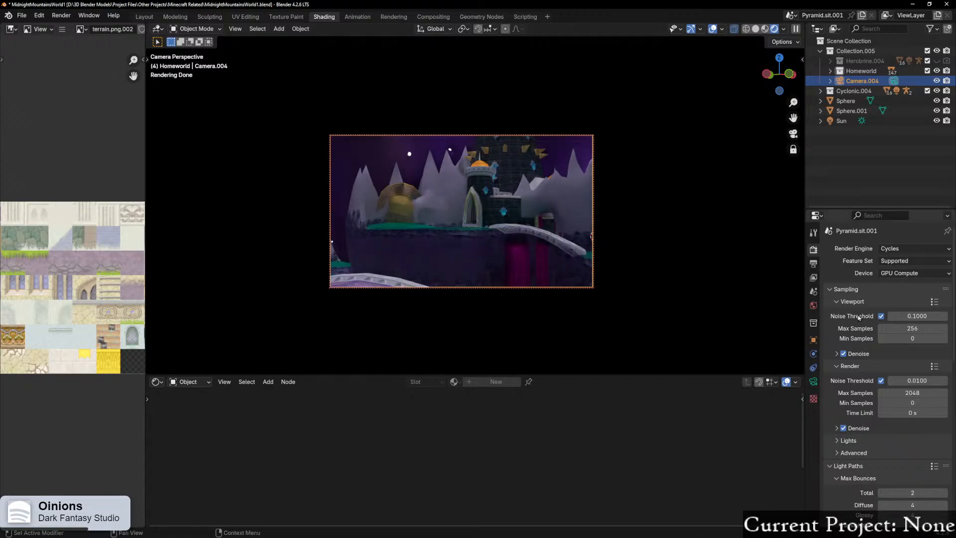
Step: Set the Color Management Exposure to 13 and check the brightness in perspective and camera views
{"action": "left_click", "coordinate": [813, 381]}
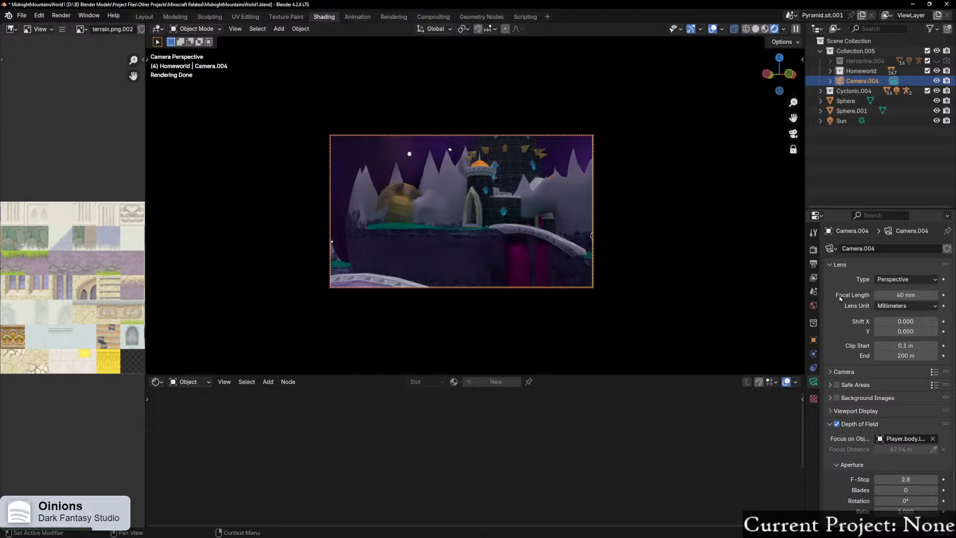
{"action": "left_click", "coordinate": [813, 249]}
{"action": "scroll", "coordinate": [867, 461], "scroll_direction": "down", "scroll_amount": 15}
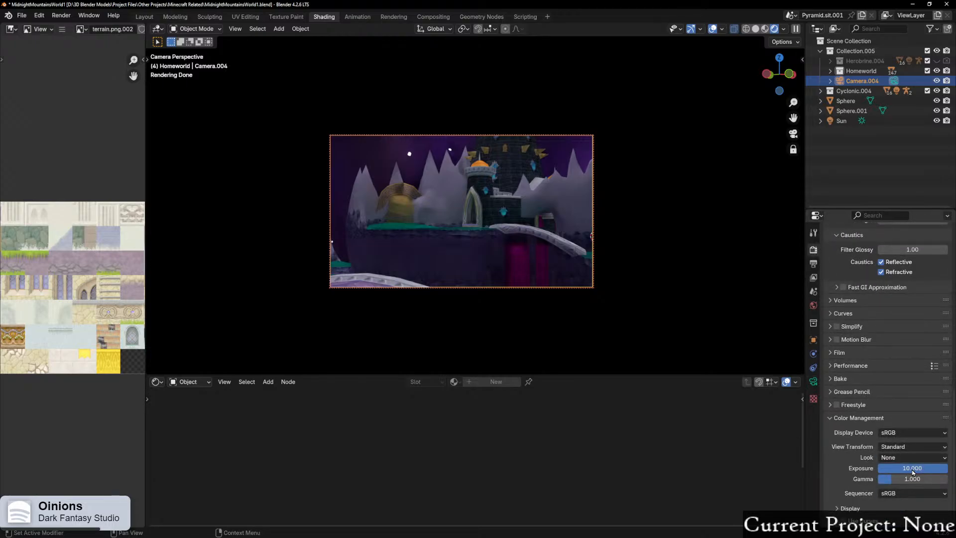
{"action": "left_click", "coordinate": [913, 469]}
{"action": "type", "text": "13"}
{"action": "key", "text": "Return"}
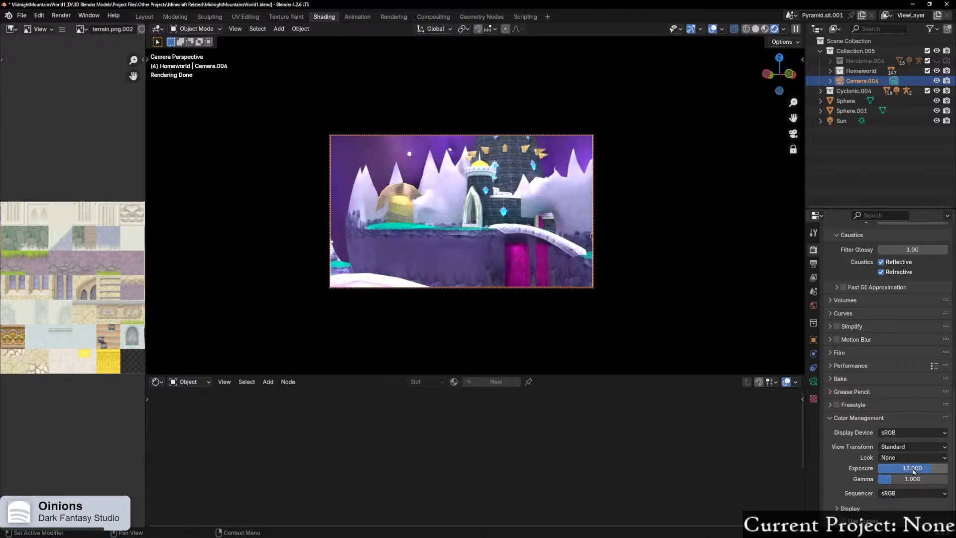
{"action": "mouse_move", "coordinate": [615, 211]}
{"action": "middle_mouse_down"}
{"action": "mouse_move", "coordinate": [598, 222]}
{"action": "mouse_move", "coordinate": [697, 194]}
{"action": "mouse_move", "coordinate": [624, 212]}
{"action": "middle_mouse_up"}
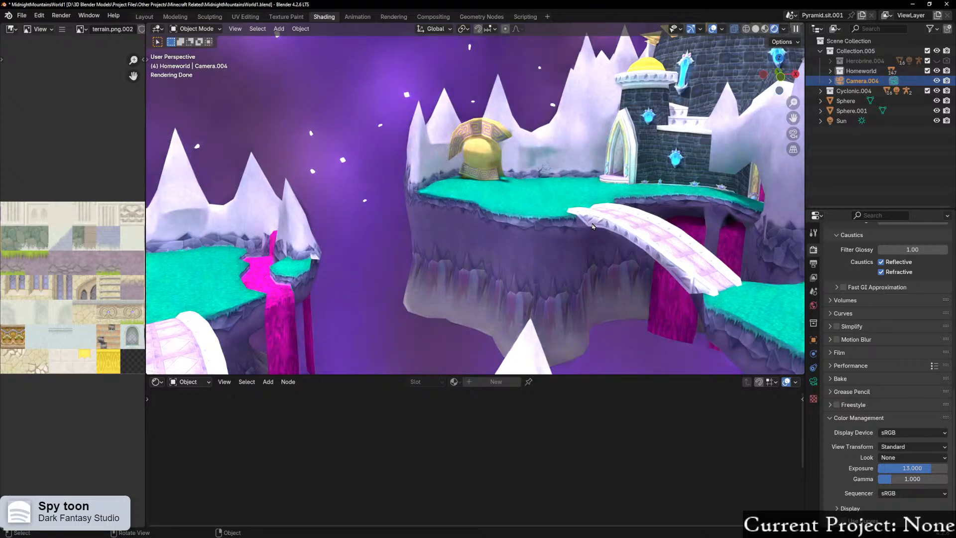
{"action": "key", "text": "KP_0"}
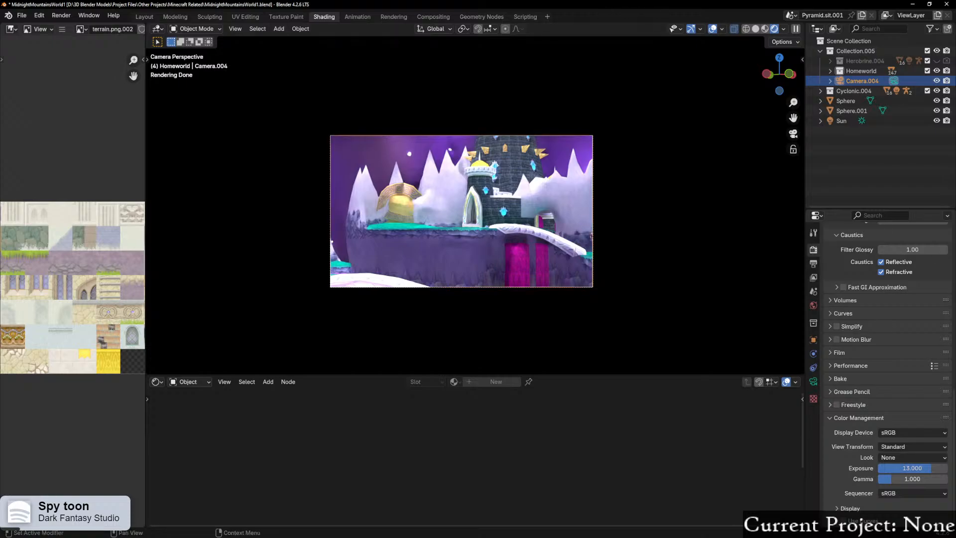
Step: Set the Volume max bounces in the Light Paths settings to 0
{"action": "scroll", "coordinate": [899, 315], "scroll_direction": "up", "scroll_amount": 7}
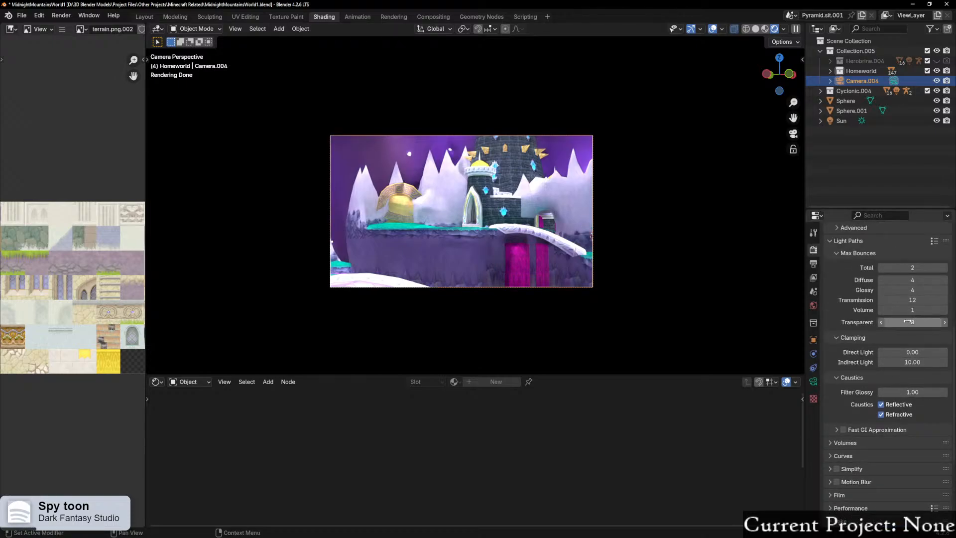
{"action": "left_click", "coordinate": [897, 310]}
{"action": "type", "text": "0"}
{"action": "key", "text": "Return"}
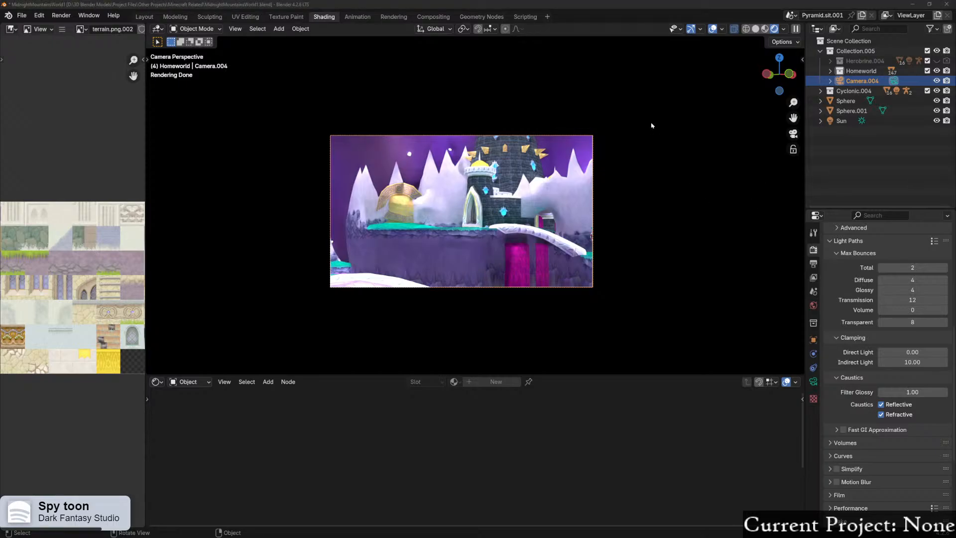
Step: Inspect the castle islands in perspective, return to the camera view, run another Cycles test render and close it
{"action": "left_click", "coordinate": [592, 4]}
{"action": "middle_click_drag", "start_coordinate": [571, 150], "coordinate": [511, 186]}
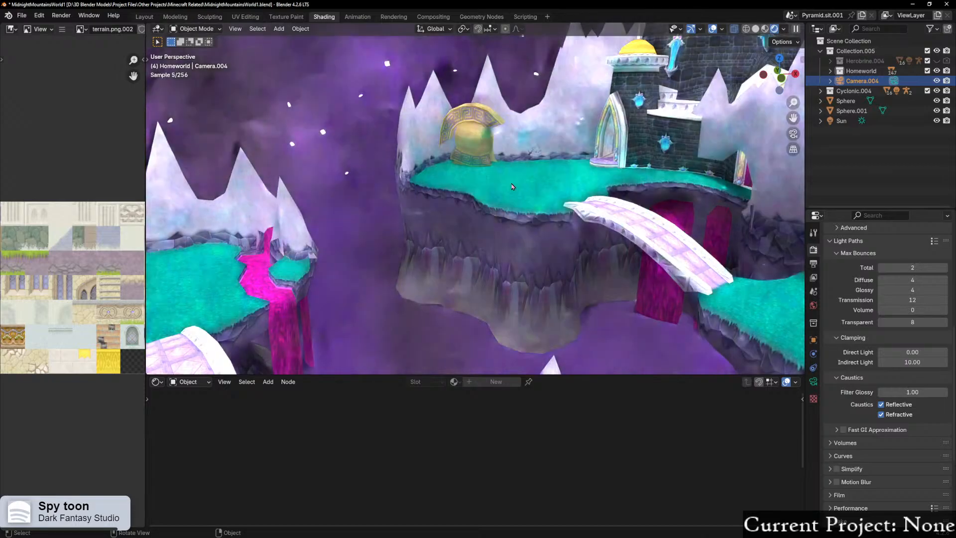
{"action": "key", "text": "KP_0"}
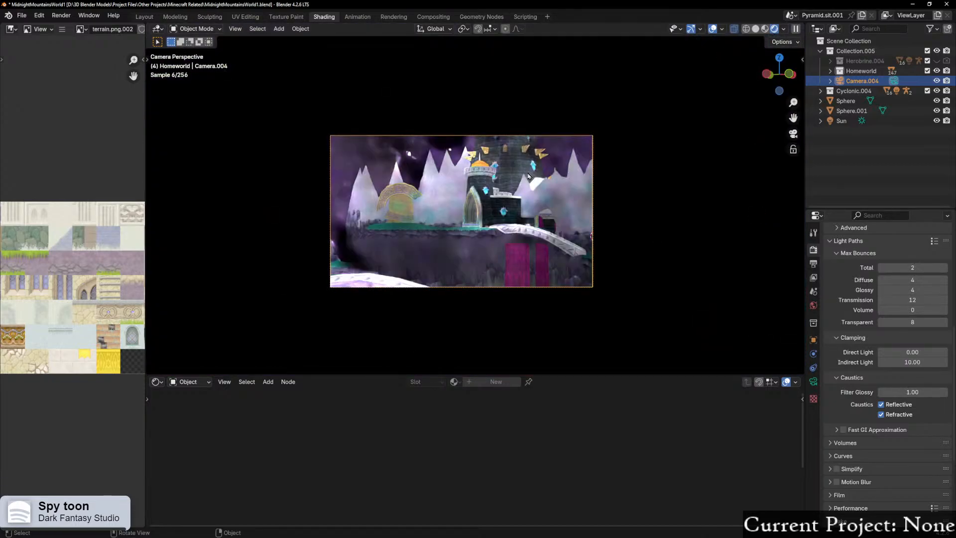
{"action": "key", "text": "F12"}
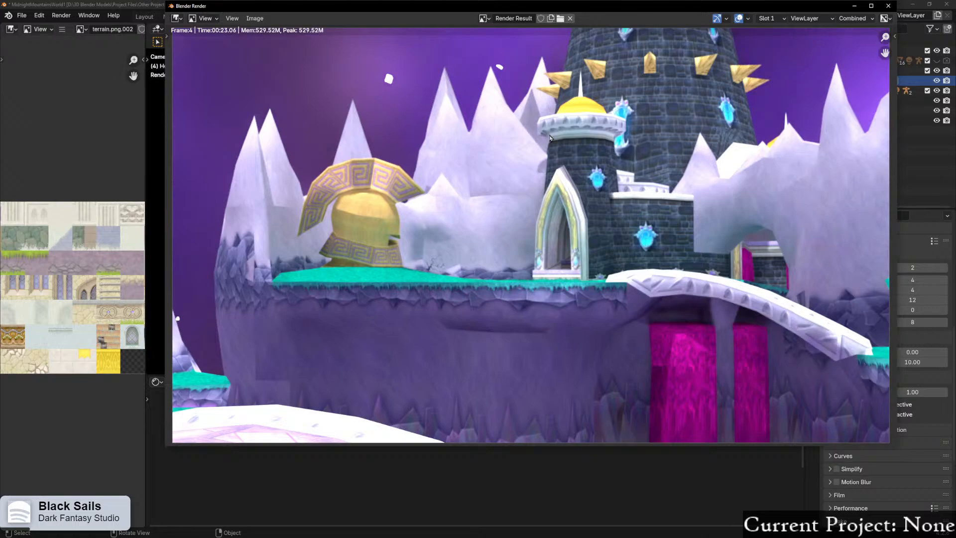
{"action": "left_click", "coordinate": [888, 6]}
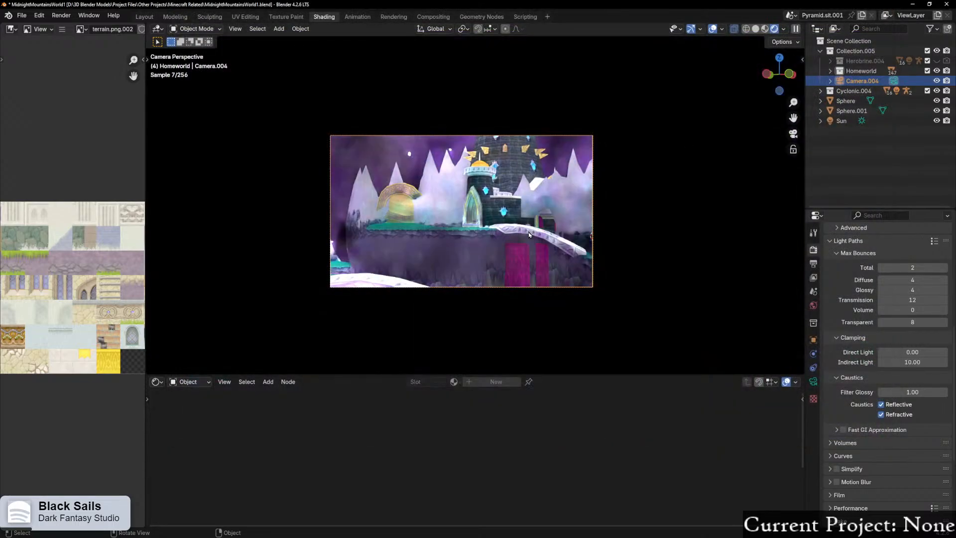
Step: Switch the render engine to EEVEE and view the castle islands and starry sky in perspective
{"action": "scroll", "coordinate": [891, 249], "scroll_direction": "up", "scroll_amount": 10}
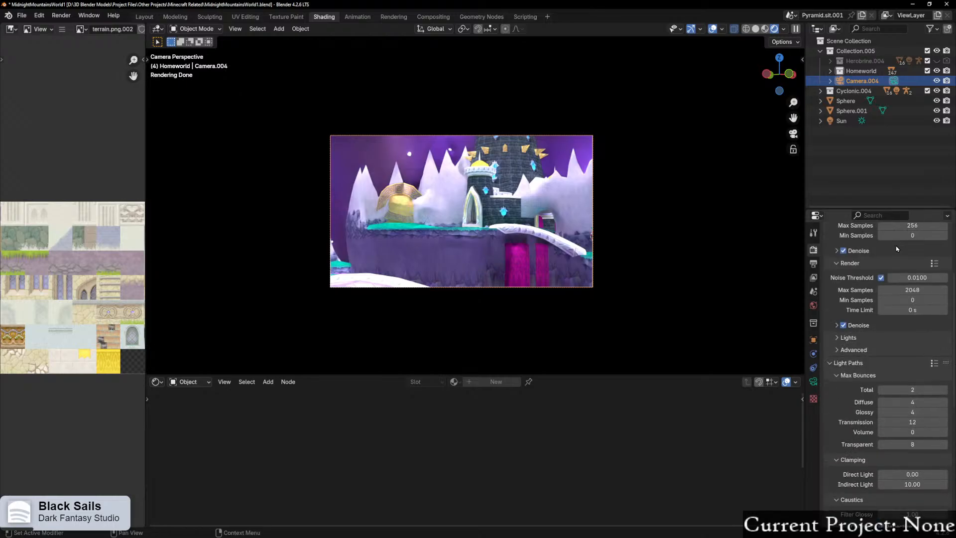
{"action": "left_click", "coordinate": [899, 246]}
{"action": "left_click", "coordinate": [897, 259]}
{"action": "middle_click_drag", "start_coordinate": [525, 180], "coordinate": [548, 200]}
{"action": "scroll", "coordinate": [548, 201], "scroll_direction": "up", "scroll_amount": 2}
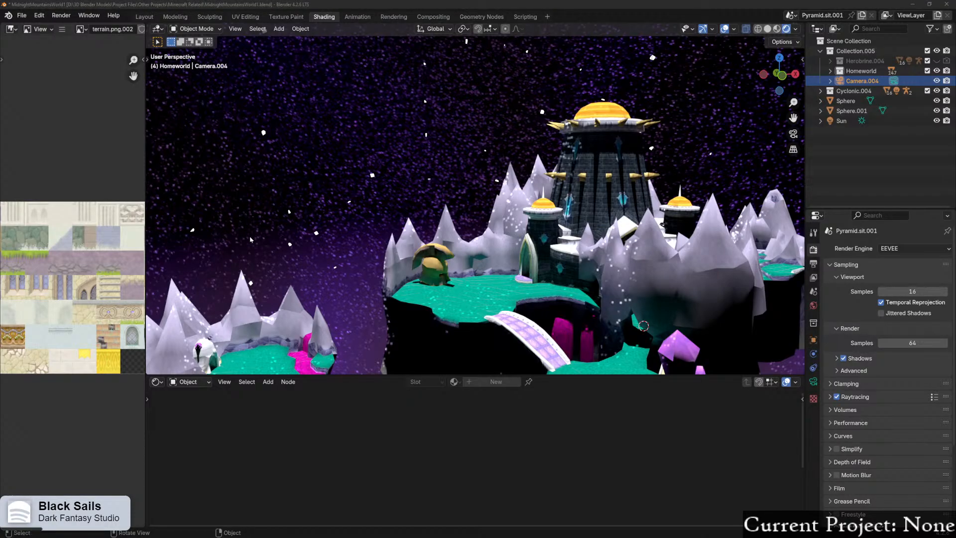
{"action": "scroll", "coordinate": [249, 238], "scroll_direction": "down", "scroll_amount": 3}
{"action": "scroll", "coordinate": [302, 217], "scroll_direction": "up", "scroll_amount": 3}
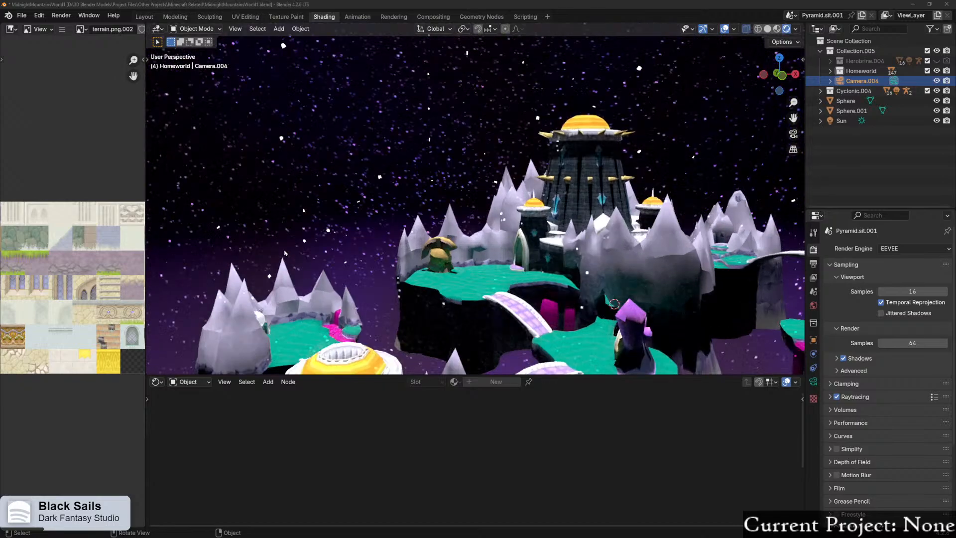
Step: Select the star sphere and set the Brick Texture scale in its SkyBoxStars material to 5.750
{"action": "left_click", "coordinate": [306, 221]}
{"action": "middle_click_drag", "start_coordinate": [377, 464], "coordinate": [569, 509]}
{"action": "scroll", "coordinate": [271, 487], "scroll_direction": "up", "scroll_amount": 3}
{"action": "middle_click_drag", "start_coordinate": [272, 486], "coordinate": [462, 477]}
{"action": "scroll", "coordinate": [570, 468], "scroll_direction": "up", "scroll_amount": 4}
{"action": "scroll", "coordinate": [602, 481], "scroll_direction": "down", "scroll_amount": 4}
{"action": "middle_click_drag", "start_coordinate": [592, 512], "coordinate": [546, 435]}
{"action": "scroll", "coordinate": [528, 435], "scroll_direction": "up", "scroll_amount": 5}
{"action": "scroll", "coordinate": [492, 434], "scroll_direction": "up", "scroll_amount": 1}
{"action": "mouse_move", "coordinate": [497, 423]}
{"action": "left_mouse_down", "text": "shift"}
{"action": "mouse_move", "coordinate": [366, 423]}
{"action": "mouse_move", "coordinate": [626, 423]}
{"action": "mouse_move", "coordinate": [496, 426]}
{"action": "left_mouse_up", "text": "shift"}
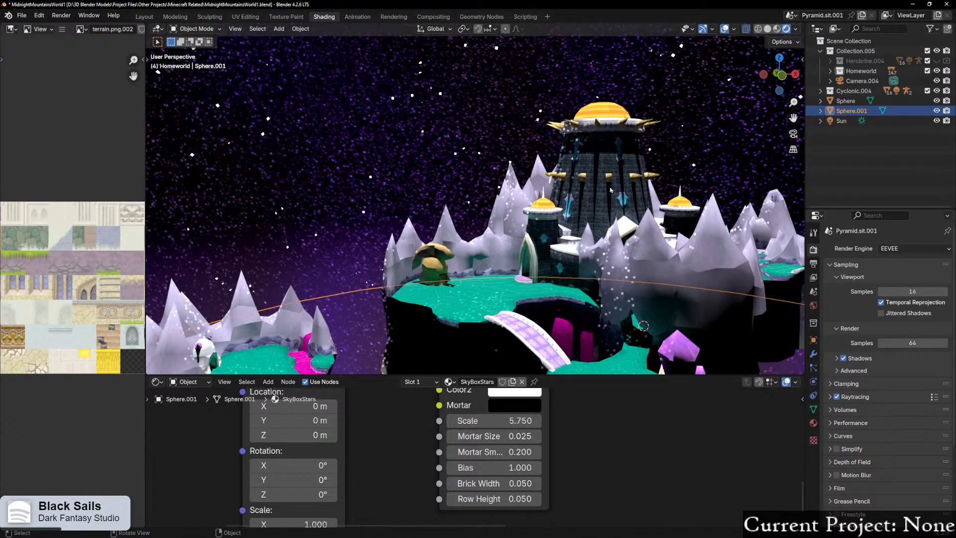
Step: Try Brick Texture scales of 26.950, 18.150 and 3.160 for the stars in camera view, then undo the change
{"action": "key", "text": "KP_0"}
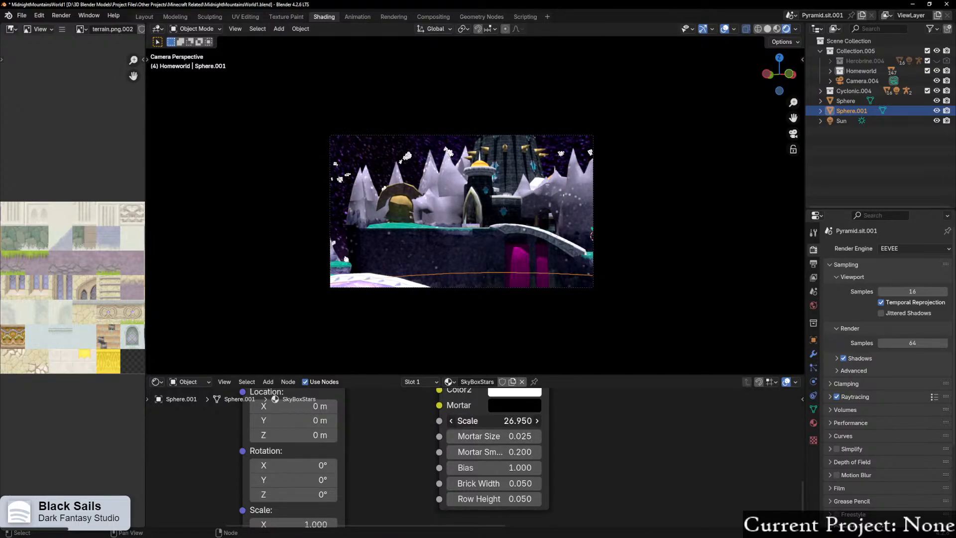
{"action": "left_click_drag", "start_coordinate": [492, 421], "coordinate": [458, 421]}
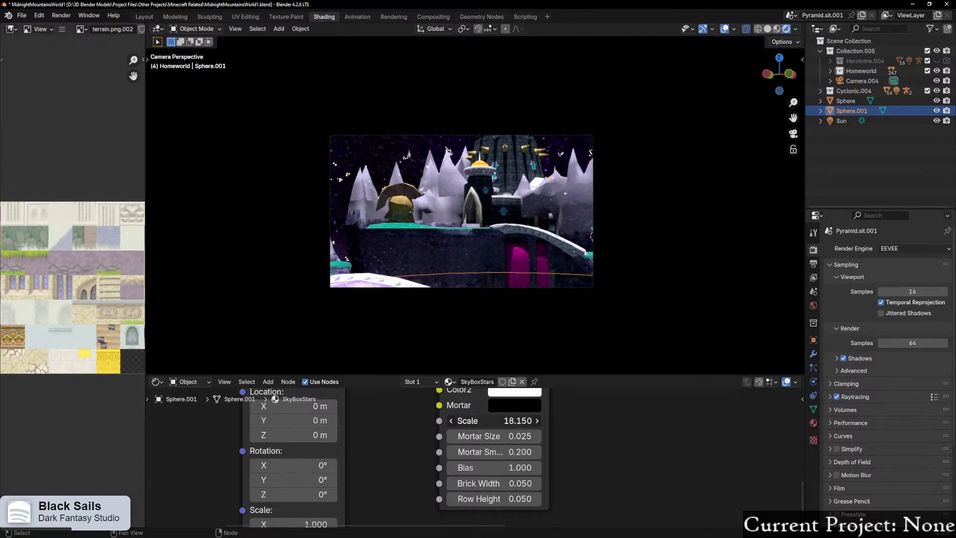
{"action": "left_click_drag", "start_coordinate": [448, 421], "coordinate": [428, 421]}
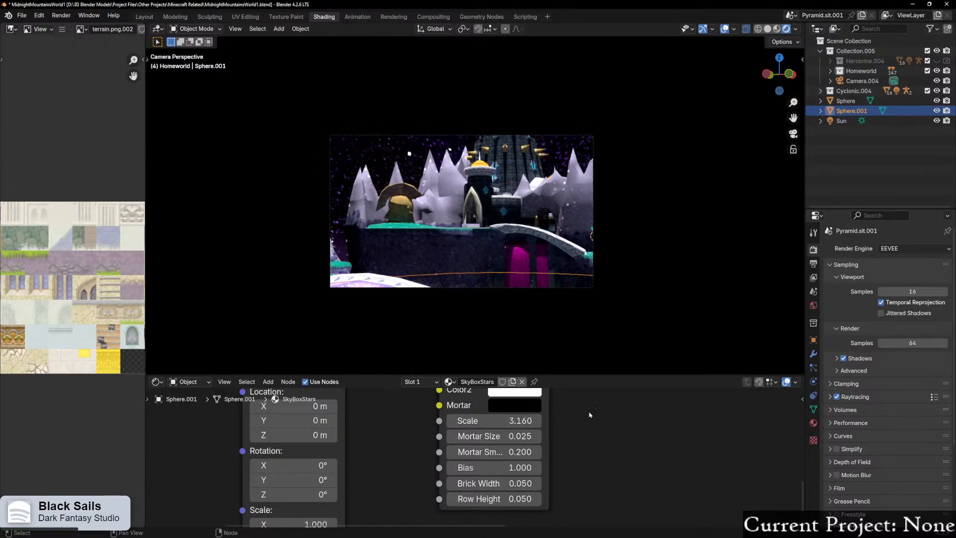
{"action": "key", "text": "ctrl+z"}
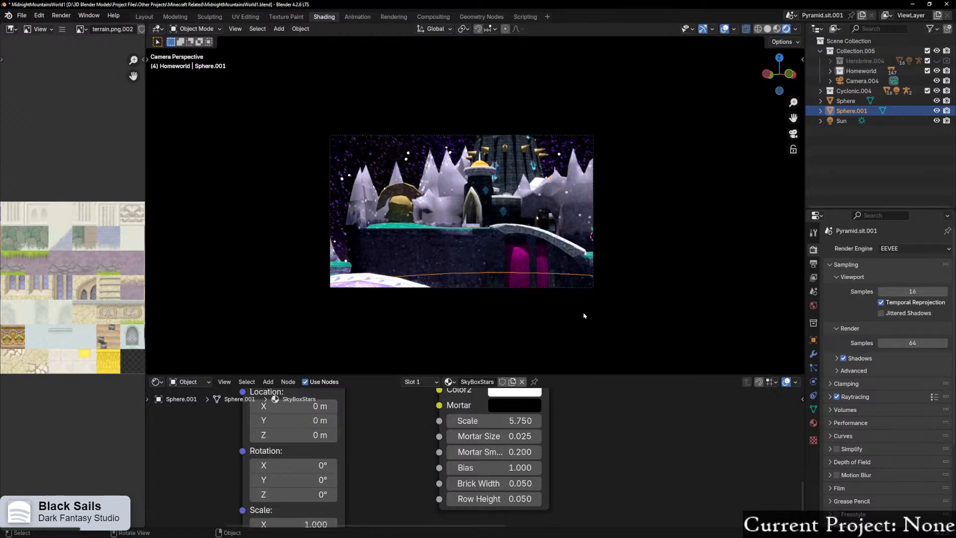
Step: Inspect the star pattern around the castle islands from perspective and camera views
{"action": "middle_click_drag", "start_coordinate": [580, 290], "coordinate": [681, 308]}
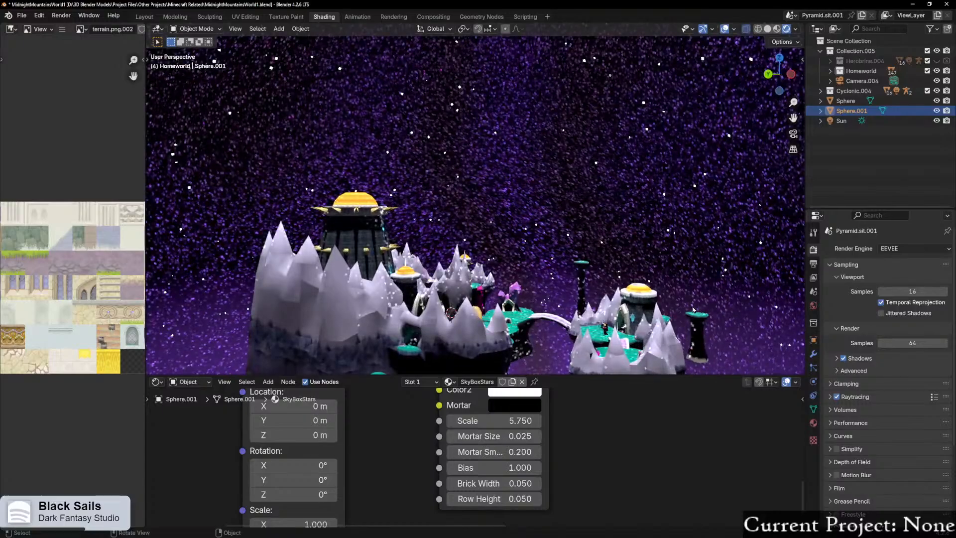
{"action": "key", "text": "KP_0"}
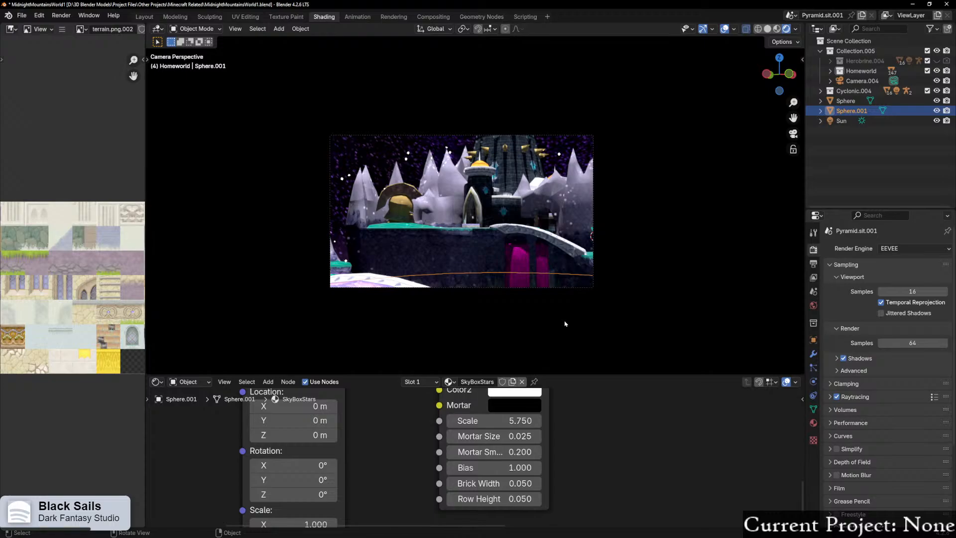
{"action": "middle_click_drag", "start_coordinate": [579, 226], "coordinate": [508, 298]}
{"action": "scroll", "coordinate": [513, 279], "scroll_direction": "down", "scroll_amount": 10}
{"action": "middle_click_drag", "start_coordinate": [513, 258], "coordinate": [470, 270]}
{"action": "scroll", "coordinate": [530, 187], "scroll_direction": "up", "scroll_amount": 9}
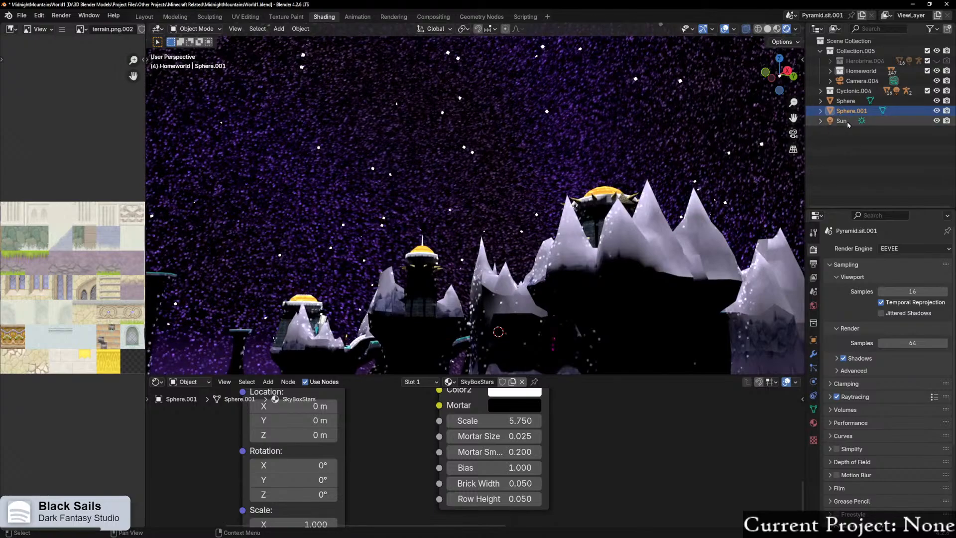
Step: Set the Sun light's angle to 33° and check the lighting in perspective and camera views
{"action": "left_click", "coordinate": [841, 121]}
{"action": "key", "text": "KP_Decimal"}
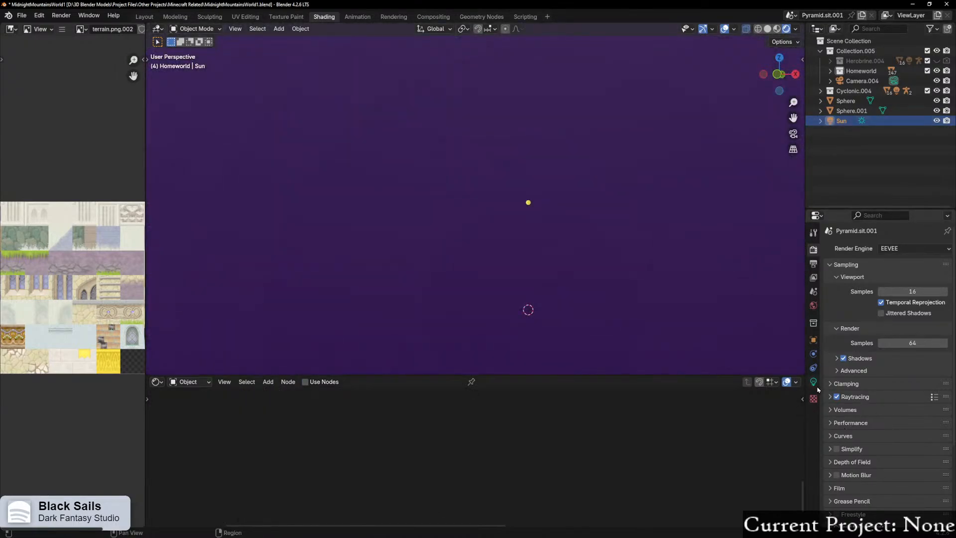
{"action": "left_click", "coordinate": [813, 381]}
{"action": "scroll", "coordinate": [726, 337], "scroll_direction": "down", "scroll_amount": 8}
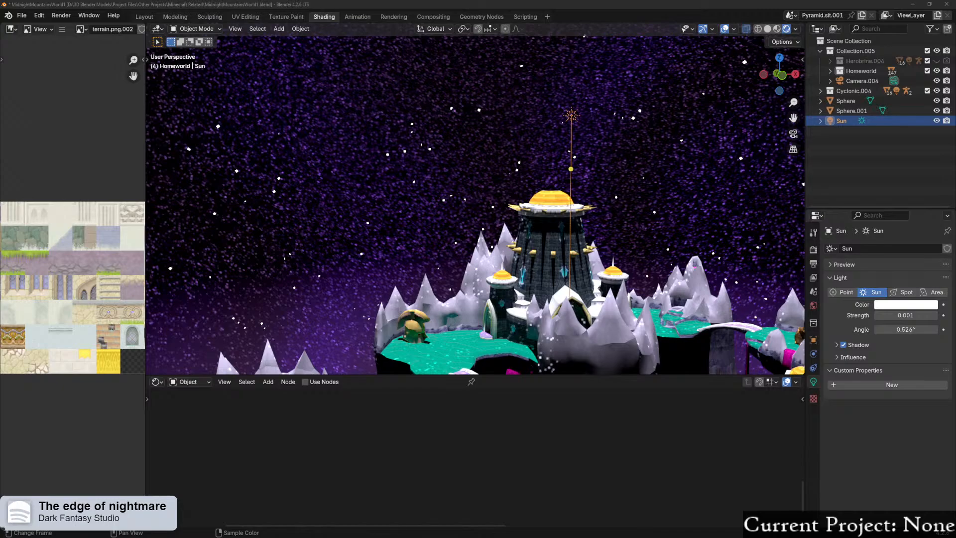
{"action": "left_click", "coordinate": [901, 329]}
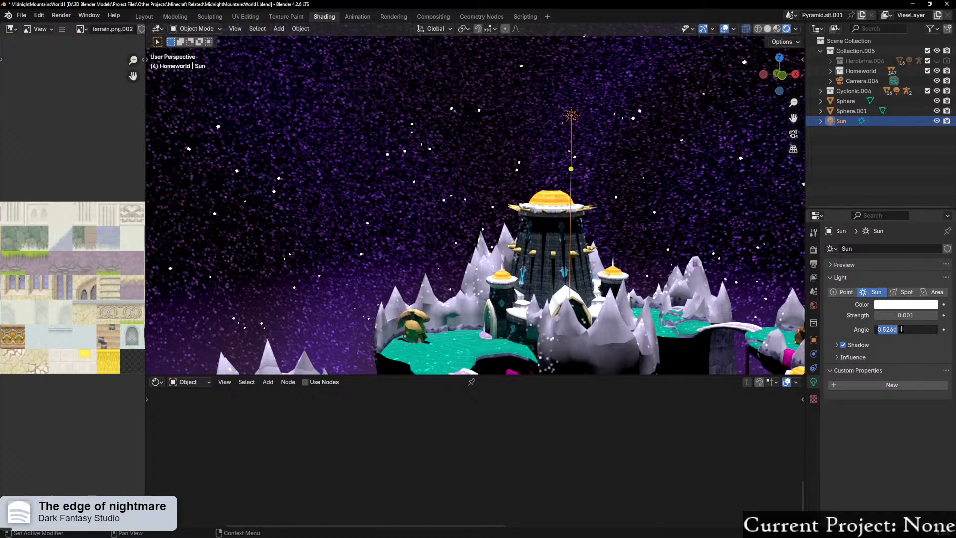
{"action": "type", "text": "33"}
{"action": "key", "text": "Return"}
{"action": "middle_click_drag", "start_coordinate": [525, 169], "coordinate": [471, 233]}
{"action": "scroll", "coordinate": [578, 231], "scroll_direction": "up", "scroll_amount": 4}
{"action": "scroll", "coordinate": [513, 332], "scroll_direction": "down", "scroll_amount": 5}
{"action": "scroll", "coordinate": [578, 273], "scroll_direction": "up", "scroll_amount": 5}
{"action": "key", "text": "KP_0"}
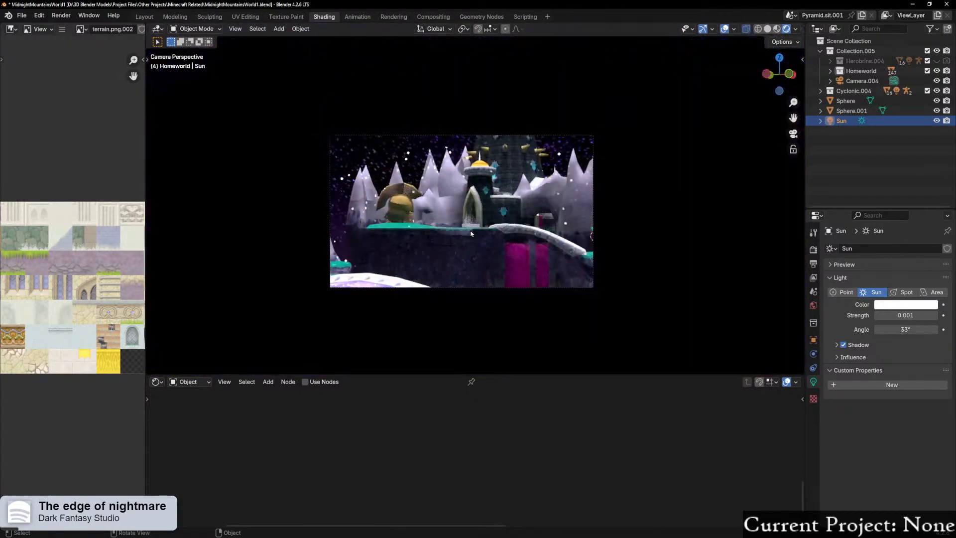
Step: Switch the render engine to Cycles
{"action": "left_click", "coordinate": [813, 249]}
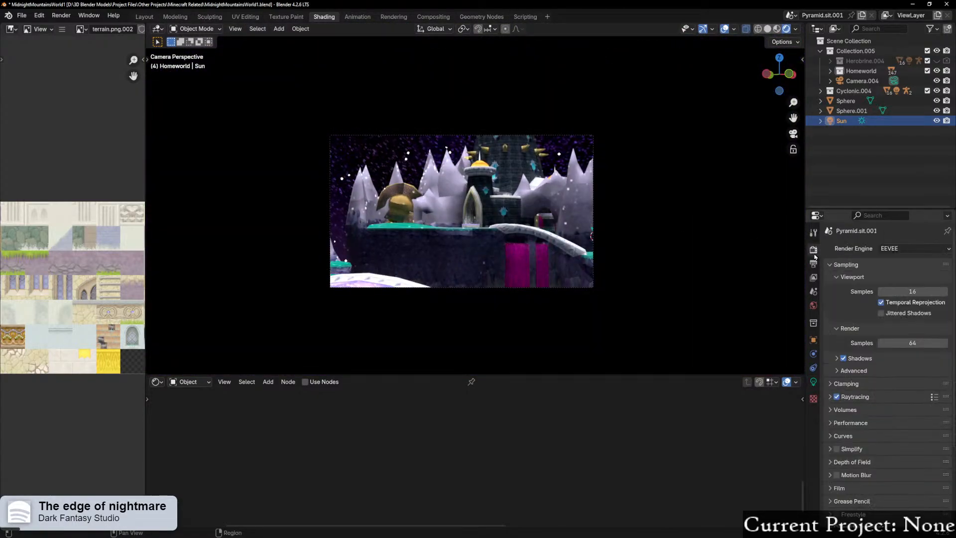
{"action": "left_click", "coordinate": [905, 248]}
{"action": "left_click", "coordinate": [902, 282]}
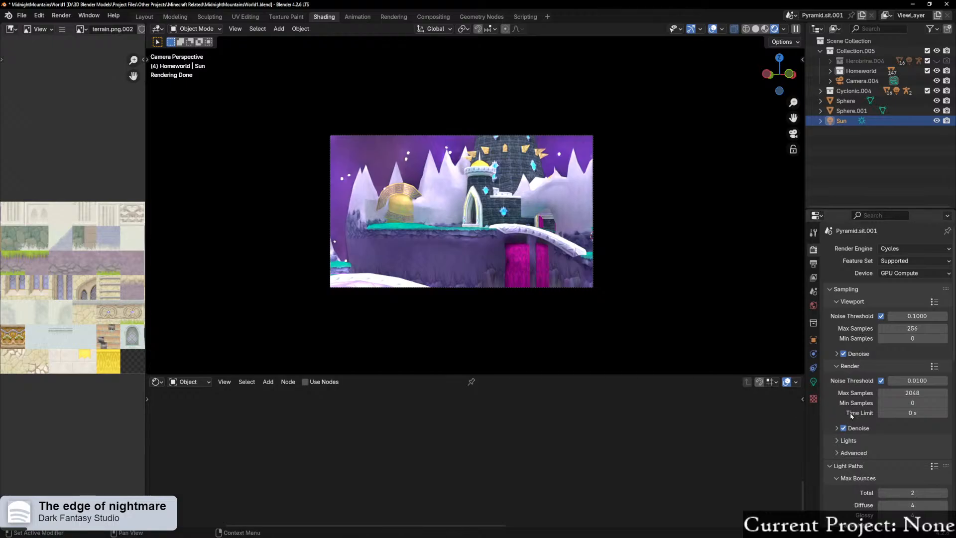
Step: Set the Cycles noise threshold to 0.005 for renders and 0.05 for the viewport
{"action": "left_click", "coordinate": [912, 380]}
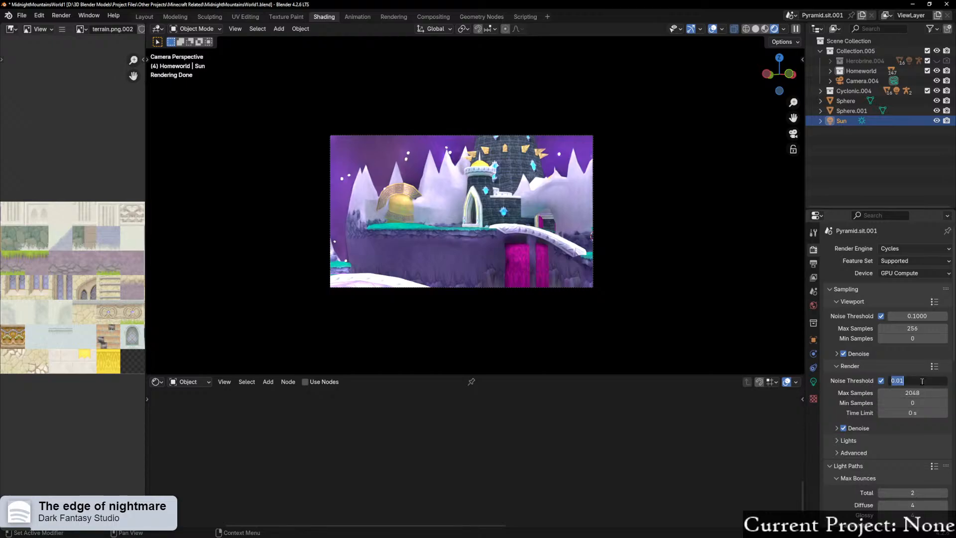
{"action": "left_click_drag", "start_coordinate": [907, 382], "coordinate": [900, 382]}
{"action": "key", "text": "BackSpace"}
{"action": "type", "text": "05"}
{"action": "key", "text": "Return"}
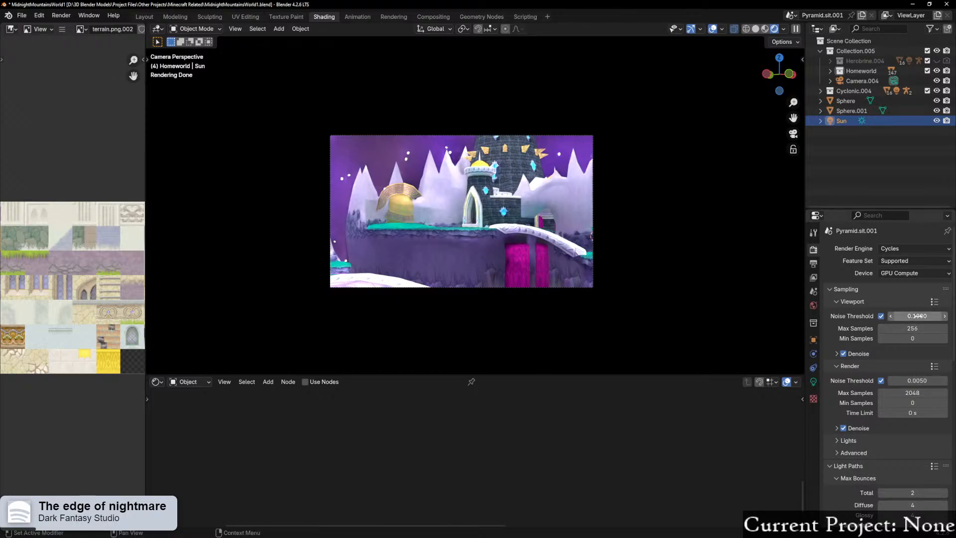
{"action": "left_click", "coordinate": [898, 316]}
{"action": "type", "text": "0.01"}
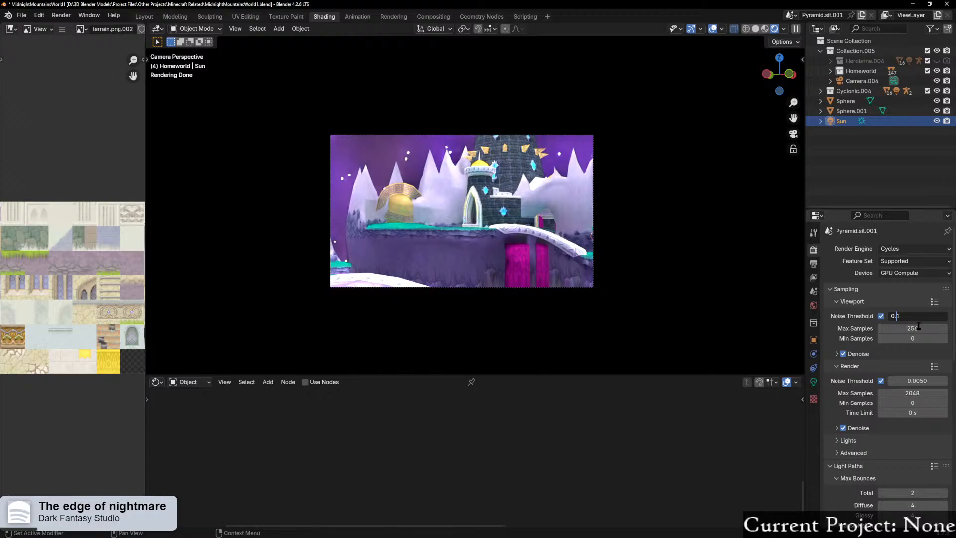
{"action": "key", "text": "BackSpace"}
{"action": "type", "text": "5"}
{"action": "key", "text": "Return"}
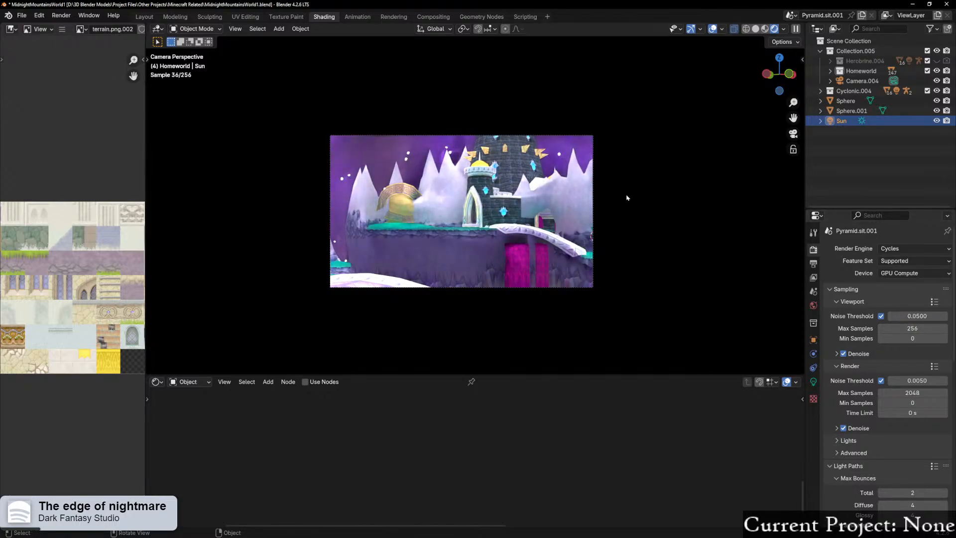
Step: View the islands in perspective, return to the camera view, run a Cycles test render, examine it and close it
{"action": "middle_click_drag", "start_coordinate": [625, 192], "coordinate": [559, 225]}
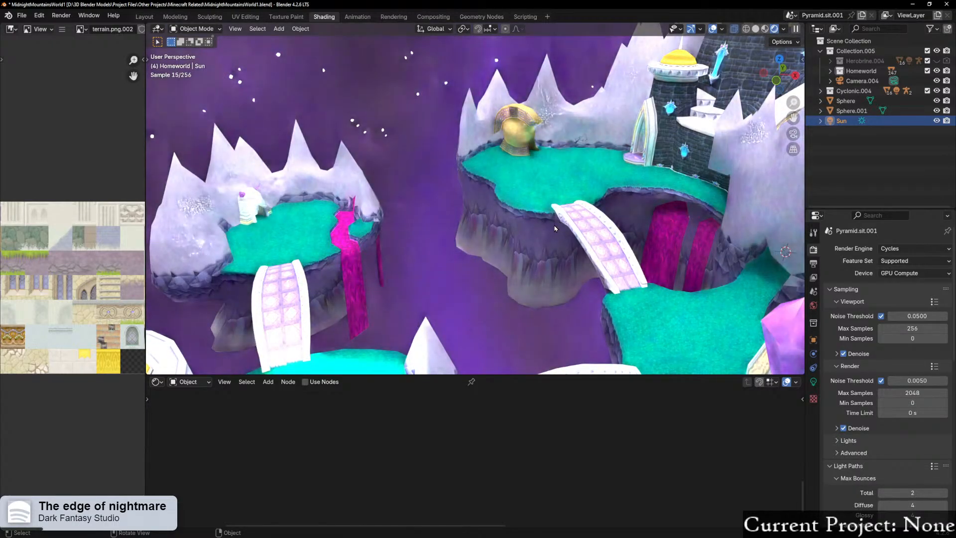
{"action": "key", "text": "KP_0"}
{"action": "key", "text": "F12"}
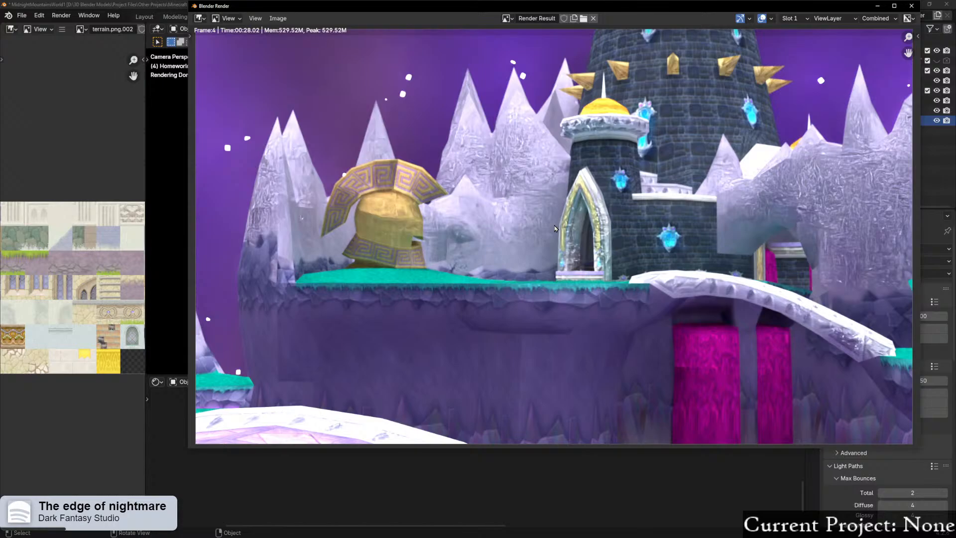
{"action": "scroll", "coordinate": [544, 193], "scroll_direction": "down", "scroll_amount": 3}
{"action": "scroll", "coordinate": [545, 205], "scroll_direction": "up", "scroll_amount": 3}
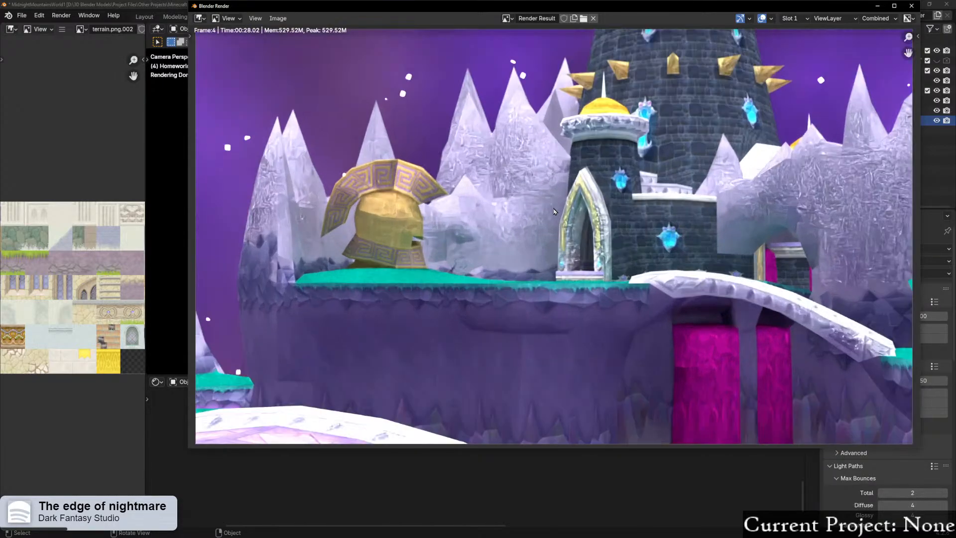
{"action": "left_click", "coordinate": [911, 5]}
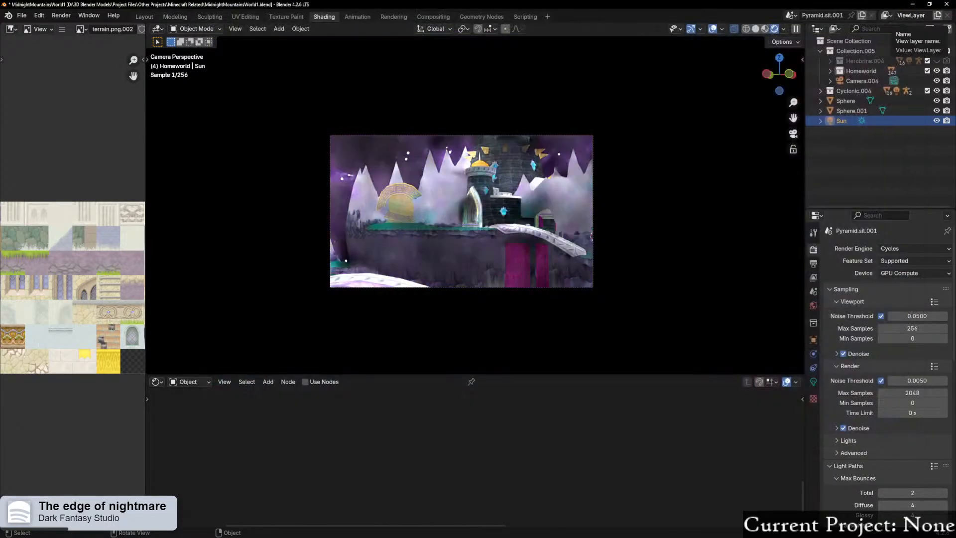
Step: Set the Cycles noise threshold to 0.01 for renders and 0.1 for the viewport
{"action": "left_click", "coordinate": [896, 380]}
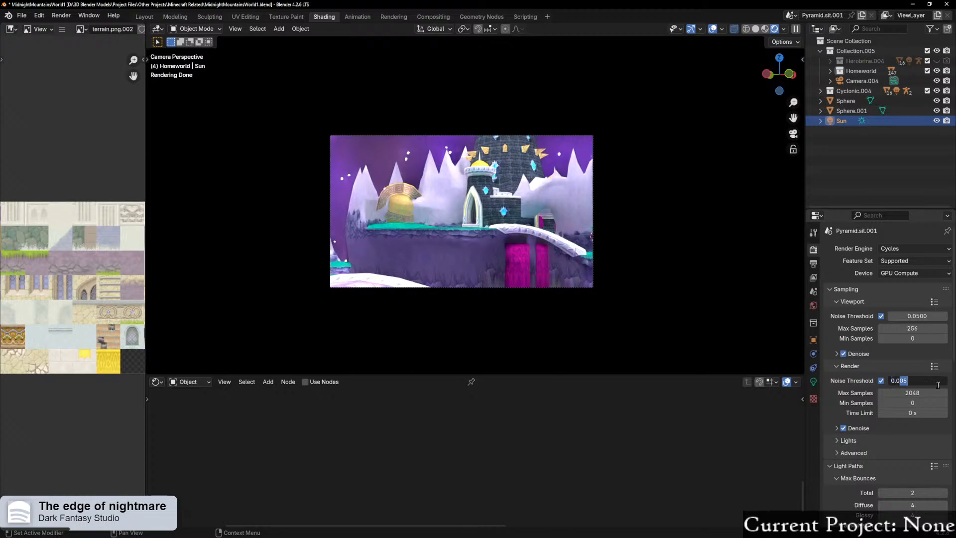
{"action": "type", "text": "1"}
{"action": "key", "text": "Return"}
{"action": "left_click", "coordinate": [911, 318]}
{"action": "left_click", "coordinate": [900, 316]}
{"action": "left_click_drag", "start_coordinate": [899, 316], "coordinate": [936, 321]}
{"action": "key", "text": "BackSpace"}
{"action": "key", "text": "BackSpace"}
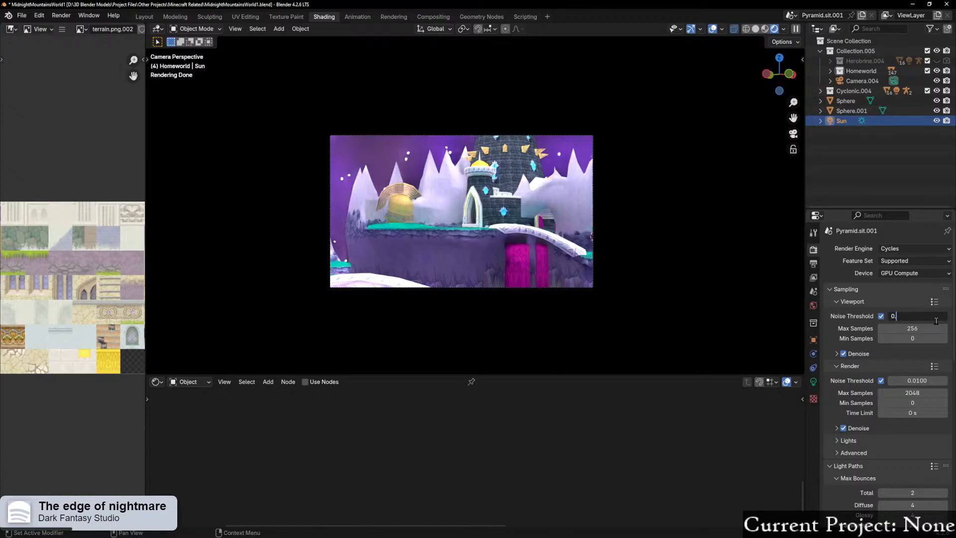
{"action": "type", "text": "2"}
{"action": "key", "text": "BackSpace"}
{"action": "type", "text": "1"}
{"action": "key", "text": "Return"}
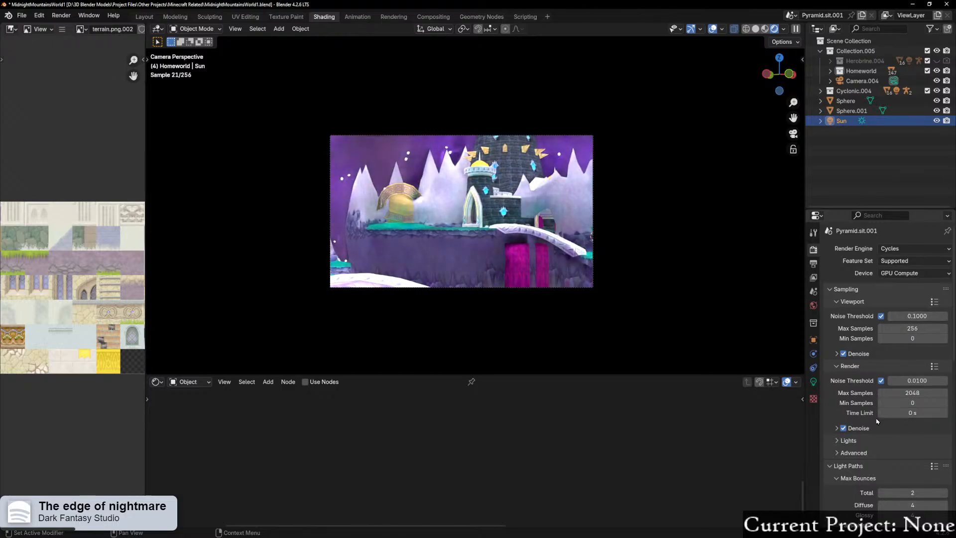
Step: Collapse the render sampling settings and check the Lights and Advanced sampling options
{"action": "left_click", "coordinate": [862, 368]}
{"action": "left_click", "coordinate": [865, 382]}
{"action": "left_click", "coordinate": [865, 381]}
{"action": "left_click", "coordinate": [865, 391]}
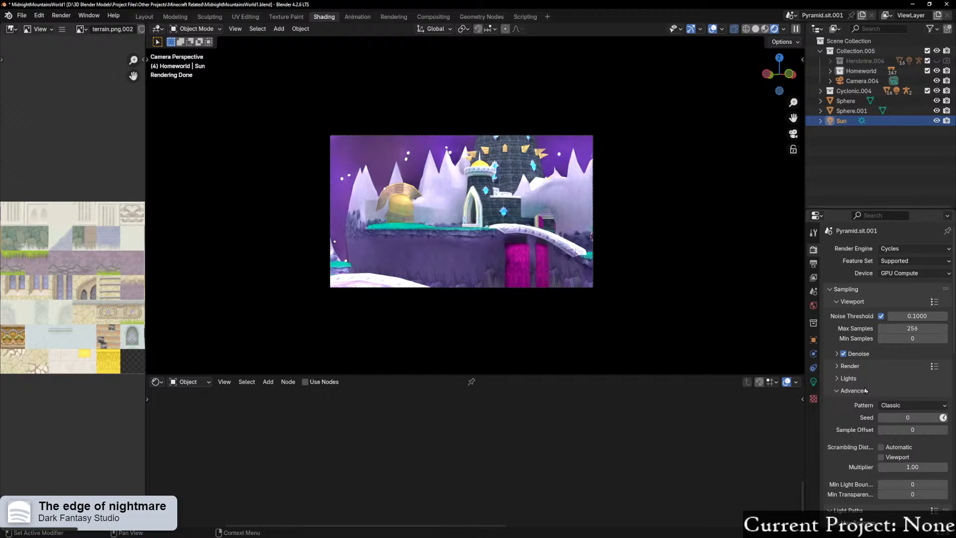
{"action": "left_click", "coordinate": [865, 390]}
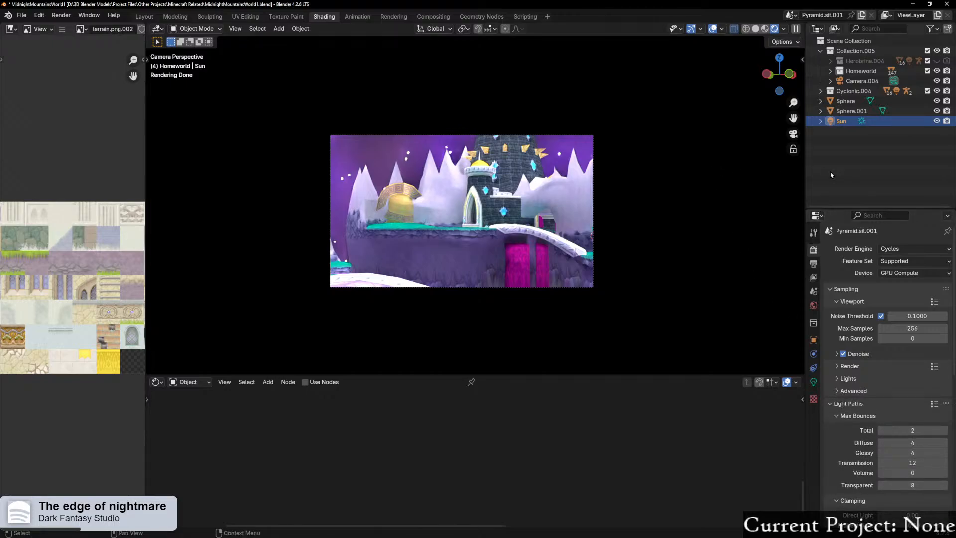
Step: Select the Sphere object that carries the SkyBox material
{"action": "left_click", "coordinate": [837, 101]}
{"action": "left_click", "coordinate": [850, 112]}
{"action": "left_click", "coordinate": [847, 102]}
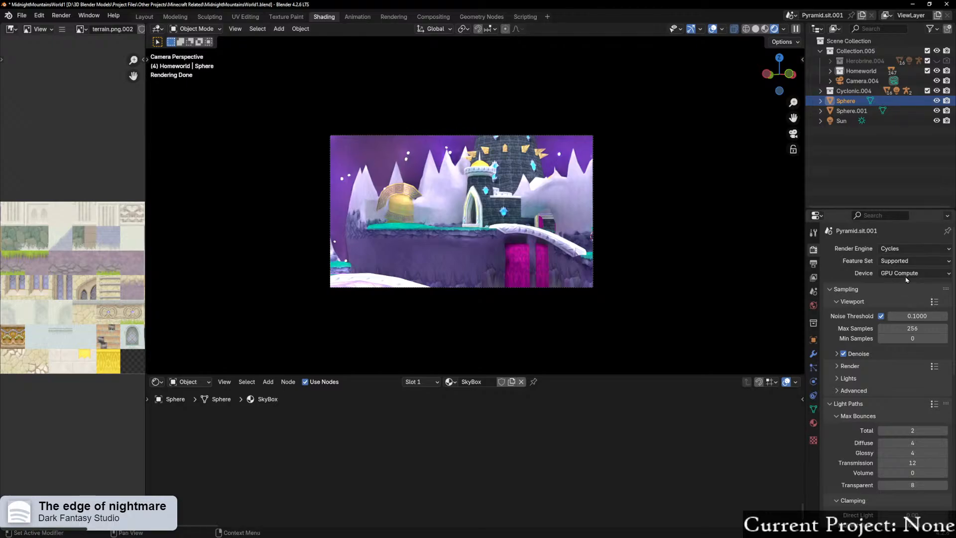
Step: Examine the Cycles render sampling, denoising, lights, advanced and light path settings
{"action": "left_click", "coordinate": [860, 301]}
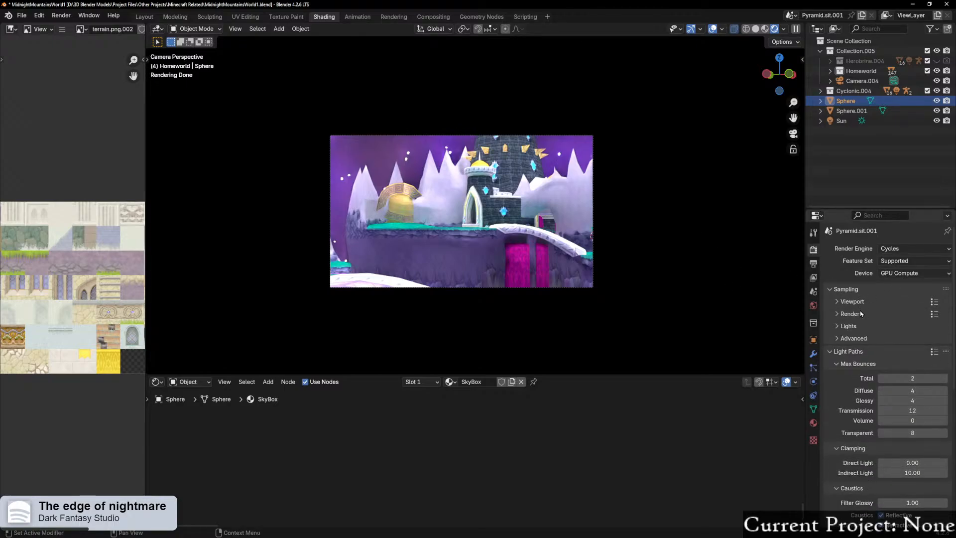
{"action": "left_click", "coordinate": [861, 313]}
{"action": "left_click", "coordinate": [879, 376]}
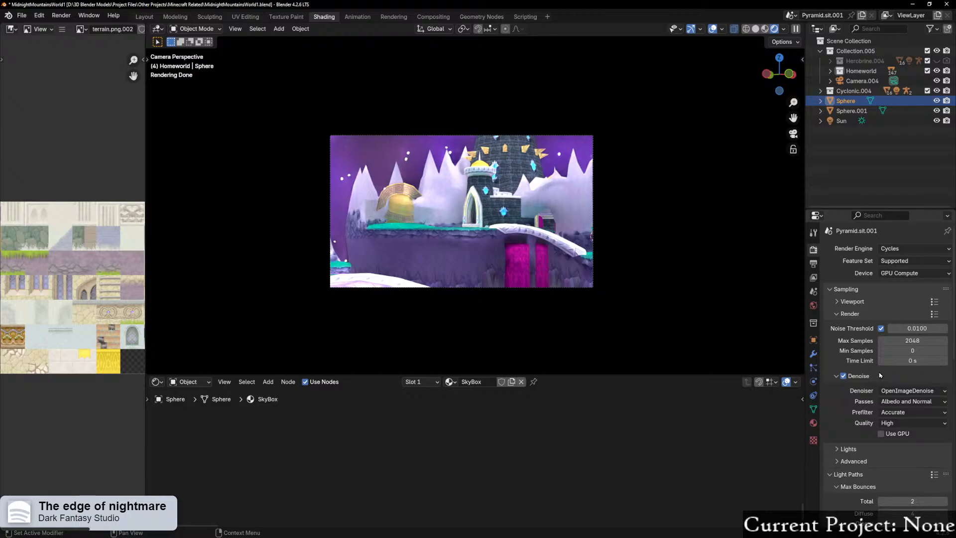
{"action": "left_click", "coordinate": [879, 376]}
{"action": "left_click", "coordinate": [877, 389]}
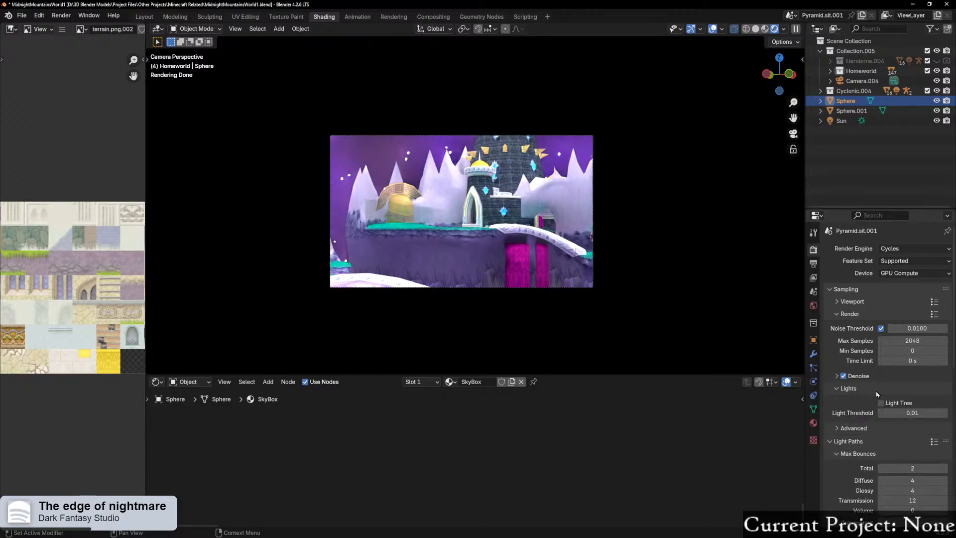
{"action": "left_click", "coordinate": [875, 389]}
{"action": "left_click", "coordinate": [874, 400]}
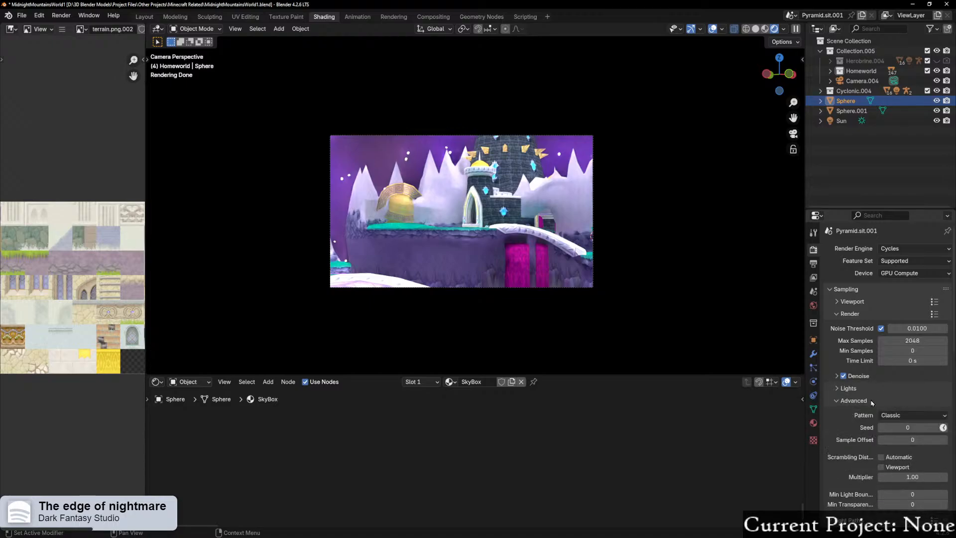
{"action": "scroll", "coordinate": [887, 403], "scroll_direction": "down", "scroll_amount": 2}
{"action": "scroll", "coordinate": [868, 372], "scroll_direction": "down", "scroll_amount": 4}
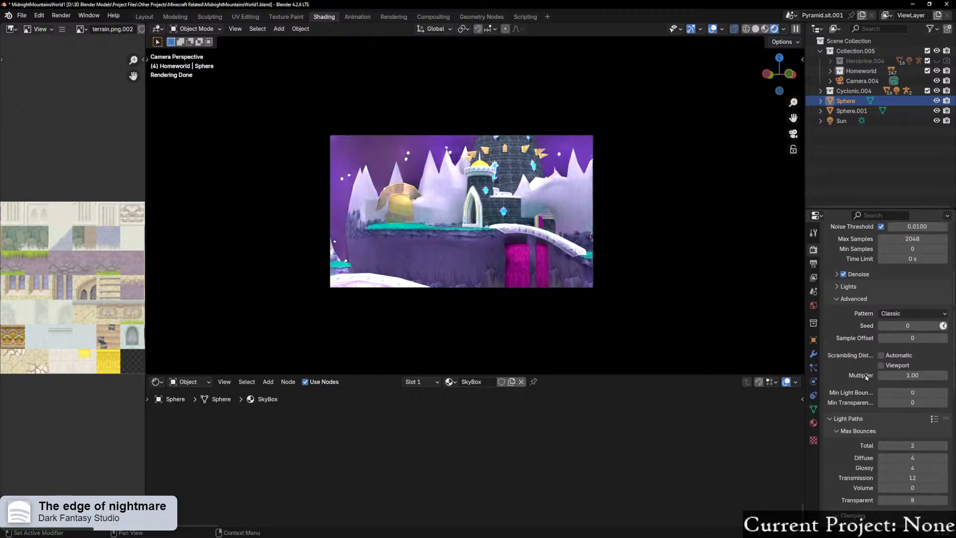
{"action": "scroll", "coordinate": [867, 369], "scroll_direction": "up", "scroll_amount": 4}
{"action": "scroll", "coordinate": [865, 384], "scroll_direction": "down", "scroll_amount": 8}
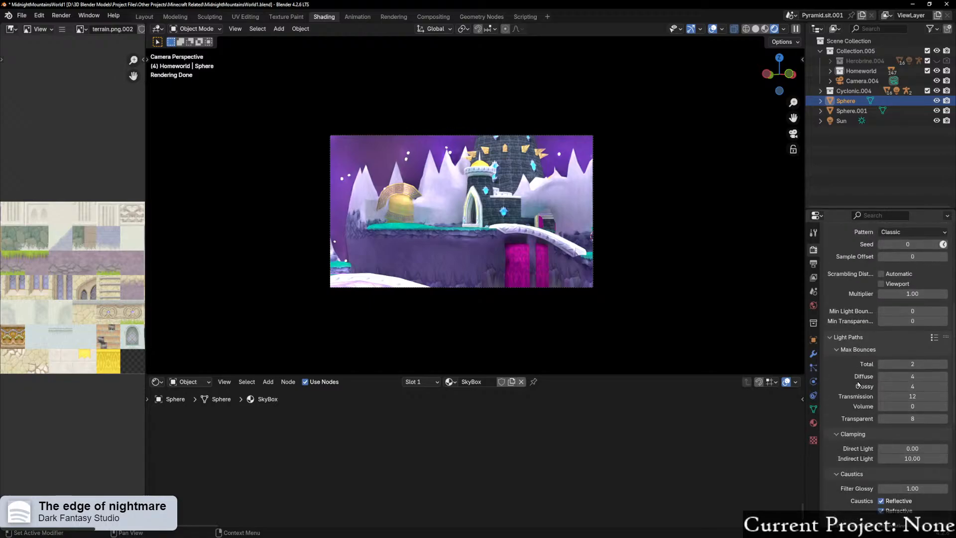
{"action": "scroll", "coordinate": [858, 383], "scroll_direction": "up", "scroll_amount": 5}
{"action": "left_click", "coordinate": [866, 347]}
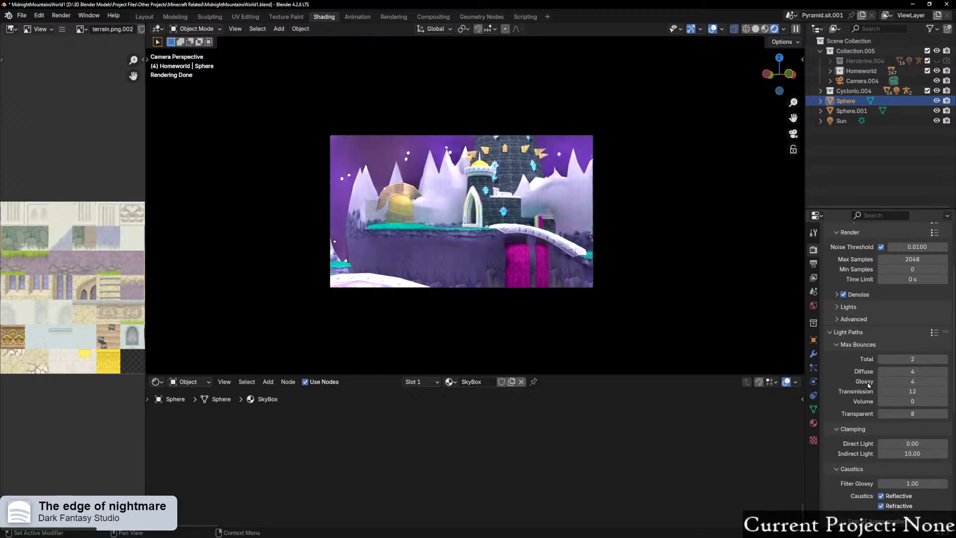
Step: Set the volume light bounces to 1 and render the camera view with Cycles
{"action": "left_click", "coordinate": [911, 401]}
{"action": "type", "text": "1"}
{"action": "key", "text": "Return"}
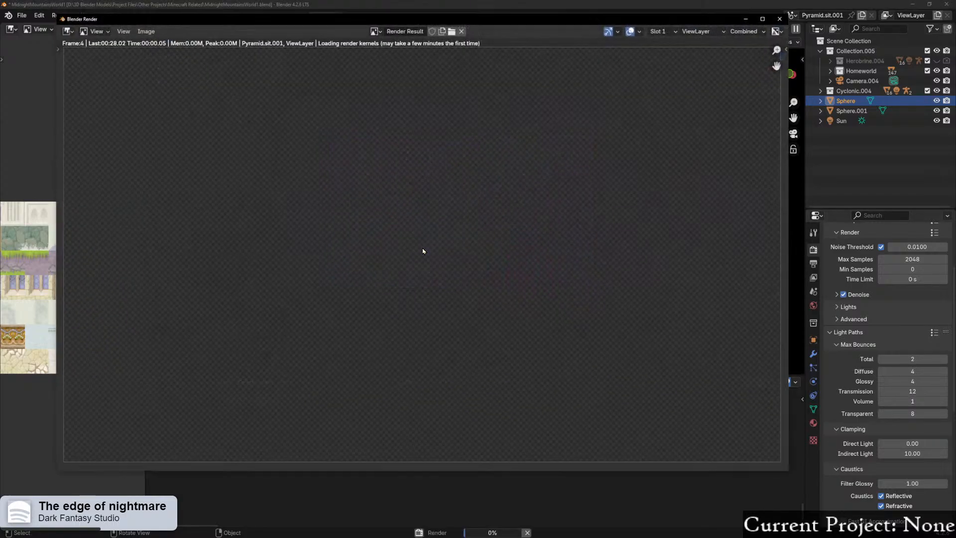
{"action": "key", "text": "F12"}
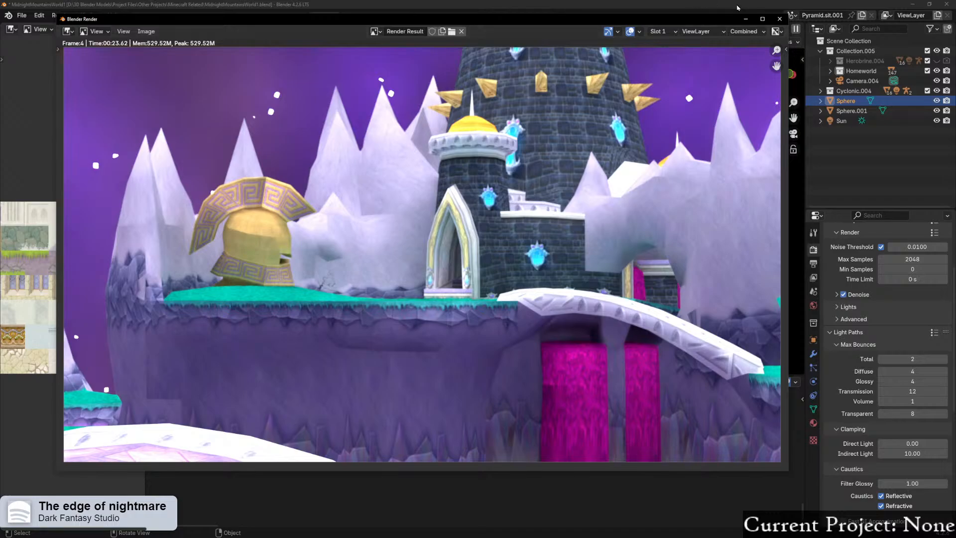
{"action": "left_click", "coordinate": [779, 18]}
Step: Switch the scene's render engine from Cycles to EEVEE
{"action": "scroll", "coordinate": [904, 239], "scroll_direction": "up", "scroll_amount": 4}
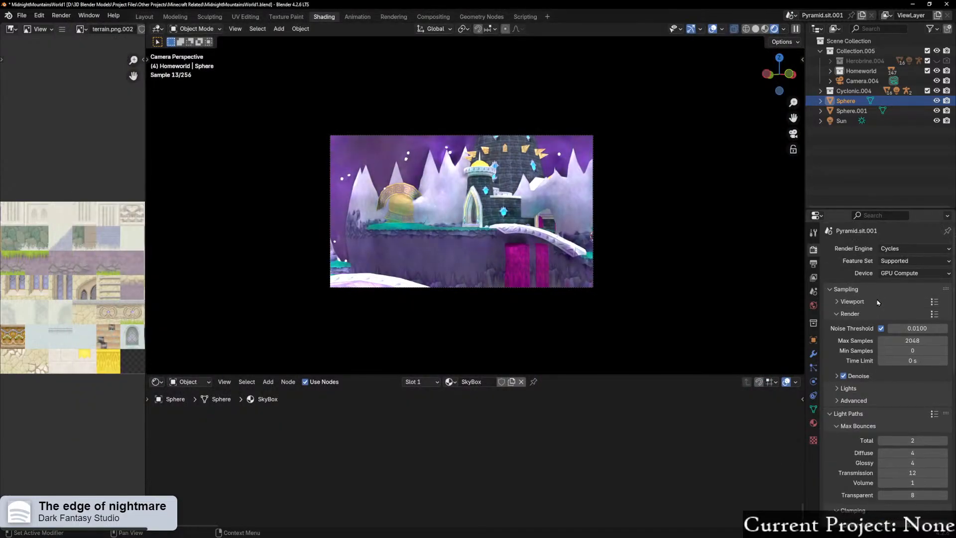
{"action": "left_click", "coordinate": [905, 249]}
{"action": "left_click", "coordinate": [897, 260]}
Step: Examine the castle, nearby islands and starry sky in the EEVEE rendered viewport
{"action": "middle_click_drag", "start_coordinate": [498, 252], "coordinate": [531, 228]}
{"action": "scroll", "coordinate": [390, 283], "scroll_direction": "up", "scroll_amount": 3}
{"action": "scroll", "coordinate": [394, 273], "scroll_direction": "down", "scroll_amount": 2}
{"action": "scroll", "coordinate": [572, 226], "scroll_direction": "down", "scroll_amount": 4}
{"action": "middle_click_drag", "start_coordinate": [470, 222], "coordinate": [299, 233], "text": "shift"}
{"action": "scroll", "coordinate": [547, 240], "scroll_direction": "up", "scroll_amount": 2}
{"action": "middle_click_drag", "start_coordinate": [608, 241], "coordinate": [463, 234], "text": "shift"}
{"action": "middle_click_drag", "start_coordinate": [463, 236], "coordinate": [495, 241]}
{"action": "scroll", "coordinate": [495, 241], "scroll_direction": "down", "scroll_amount": 3}
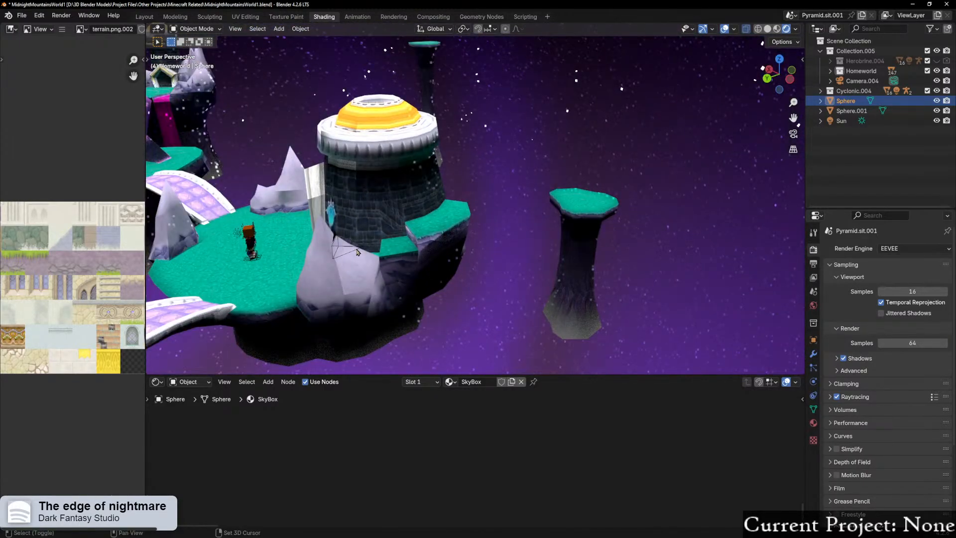
{"action": "middle_click_drag", "start_coordinate": [356, 252], "coordinate": [575, 259], "text": "shift"}
{"action": "middle_click_drag", "start_coordinate": [258, 213], "coordinate": [537, 263], "text": "shift"}
{"action": "middle_click_drag", "start_coordinate": [359, 211], "coordinate": [494, 254], "text": "shift"}
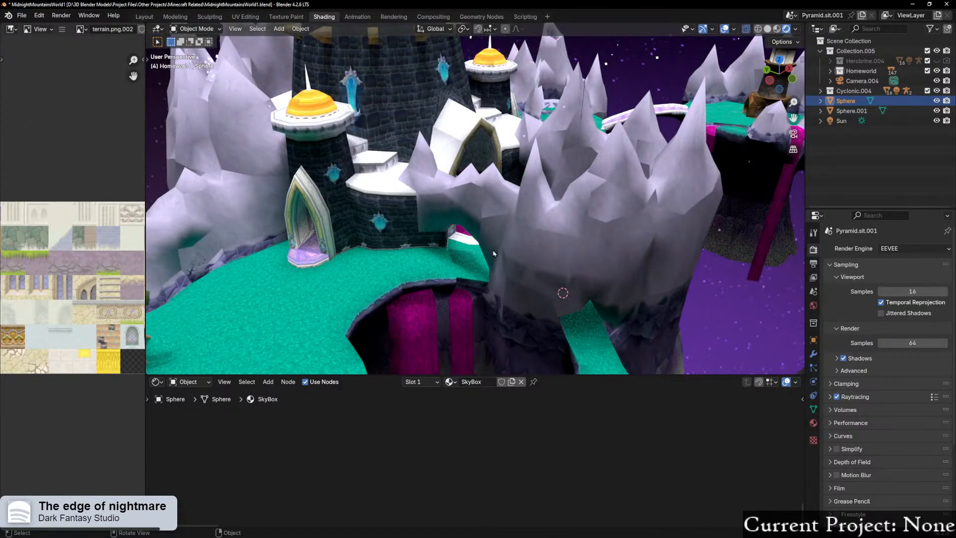
Step: Check how the outer tower islands, waterfalls and crystal island look against the sky in EEVEE
{"action": "scroll", "coordinate": [537, 239], "scroll_direction": "up", "scroll_amount": 3}
{"action": "scroll", "coordinate": [598, 226], "scroll_direction": "down", "scroll_amount": 6}
{"action": "middle_click_drag", "start_coordinate": [623, 222], "coordinate": [468, 212], "text": "shift"}
{"action": "scroll", "coordinate": [406, 215], "scroll_direction": "up", "scroll_amount": 3}
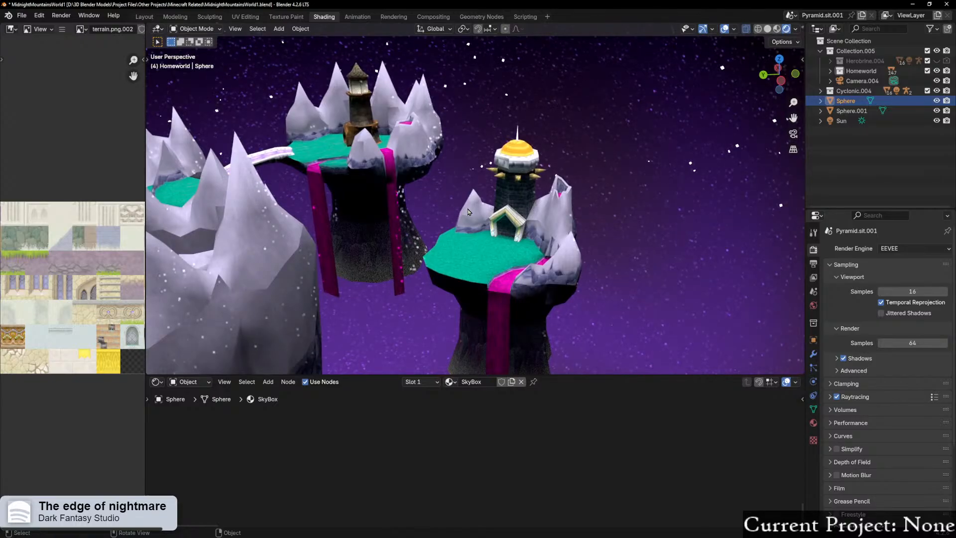
{"action": "scroll", "coordinate": [467, 211], "scroll_direction": "up", "scroll_amount": 2}
{"action": "scroll", "coordinate": [510, 265], "scroll_direction": "down", "scroll_amount": 4}
{"action": "middle_click_drag", "start_coordinate": [509, 266], "coordinate": [399, 263]}
{"action": "middle_click_drag", "start_coordinate": [278, 261], "coordinate": [440, 272], "text": "shift"}
{"action": "scroll", "coordinate": [439, 273], "scroll_direction": "up", "scroll_amount": 4}
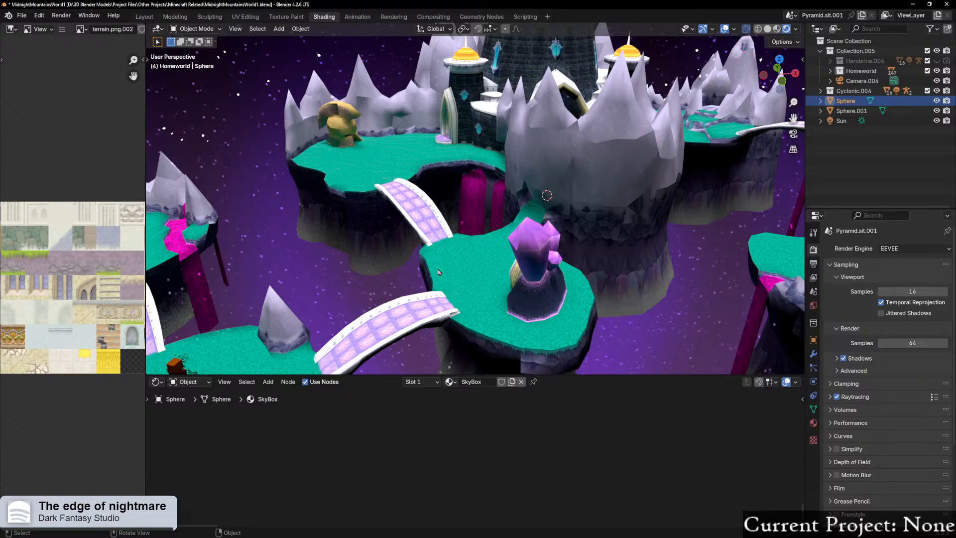
Step: Examine the small doorway building among the mountain spikes and the shading inside its entrance
{"action": "scroll", "coordinate": [440, 254], "scroll_direction": "down", "scroll_amount": 3}
{"action": "middle_click_drag", "start_coordinate": [283, 255], "coordinate": [416, 217], "text": "shift"}
{"action": "scroll", "coordinate": [408, 195], "scroll_direction": "up", "scroll_amount": 4}
{"action": "middle_click_drag", "start_coordinate": [399, 172], "coordinate": [486, 205], "text": "shift"}
{"action": "middle_click_drag", "start_coordinate": [557, 191], "coordinate": [441, 199], "text": "shift"}
{"action": "scroll", "coordinate": [501, 199], "scroll_direction": "up", "scroll_amount": 2}
{"action": "scroll", "coordinate": [480, 208], "scroll_direction": "up", "scroll_amount": 8}
{"action": "scroll", "coordinate": [495, 230], "scroll_direction": "down", "scroll_amount": 8}
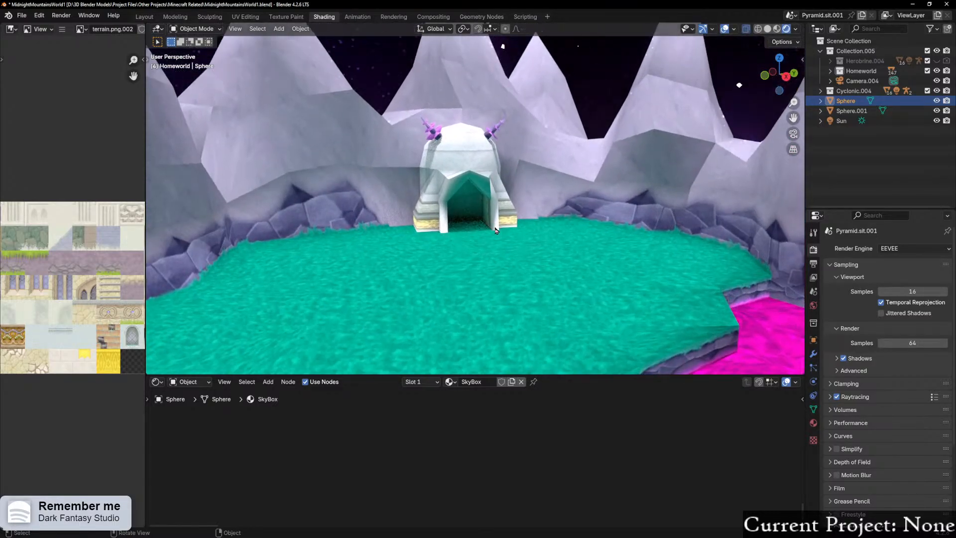
{"action": "scroll", "coordinate": [547, 219], "scroll_direction": "up", "scroll_amount": 8}
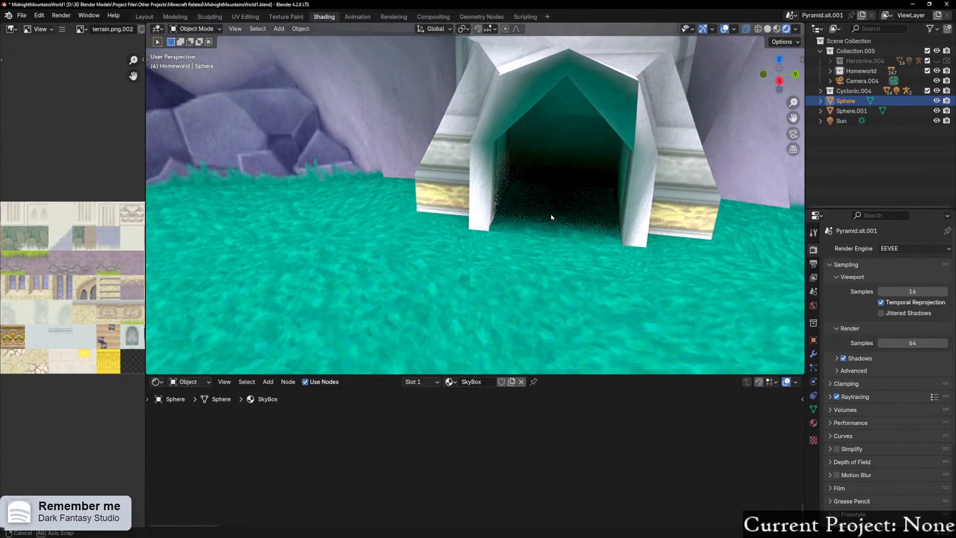
{"action": "middle_click_drag", "start_coordinate": [553, 217], "coordinate": [509, 219]}
{"action": "scroll", "coordinate": [511, 221], "scroll_direction": "down", "scroll_amount": 3}
{"action": "middle_click_drag", "start_coordinate": [603, 209], "coordinate": [359, 315]}
Step: Open the castle bridge mesh for face editing in material preview shading and select the triangular face at its lower end
{"action": "scroll", "coordinate": [565, 241], "scroll_direction": "down", "scroll_amount": 4}
{"action": "scroll", "coordinate": [692, 197], "scroll_direction": "down", "scroll_amount": 3}
{"action": "middle_click_drag", "start_coordinate": [692, 196], "coordinate": [533, 225], "text": "shift"}
{"action": "scroll", "coordinate": [516, 181], "scroll_direction": "up", "scroll_amount": 5}
{"action": "left_click", "coordinate": [534, 226]}
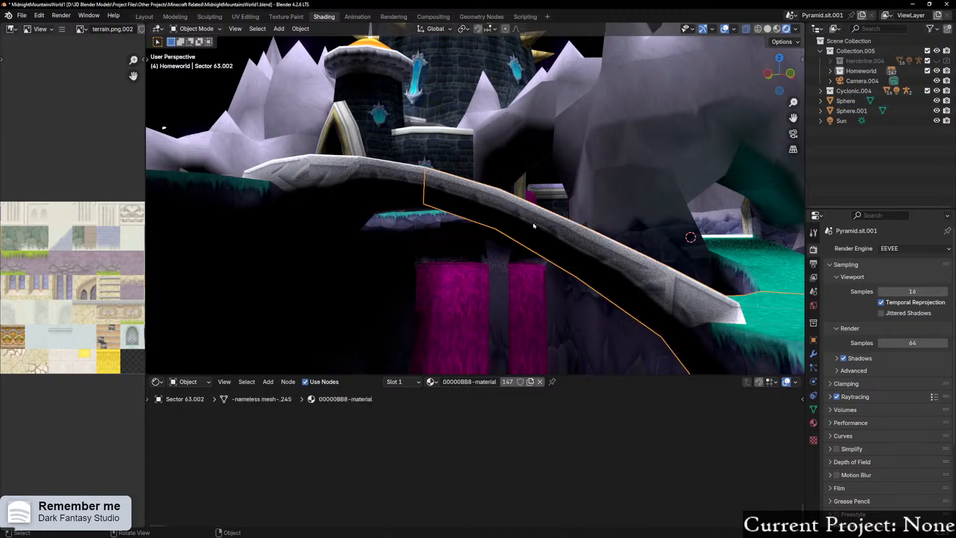
{"action": "key", "text": "ctrl+Tab"}
{"action": "left_click", "coordinate": [657, 286]}
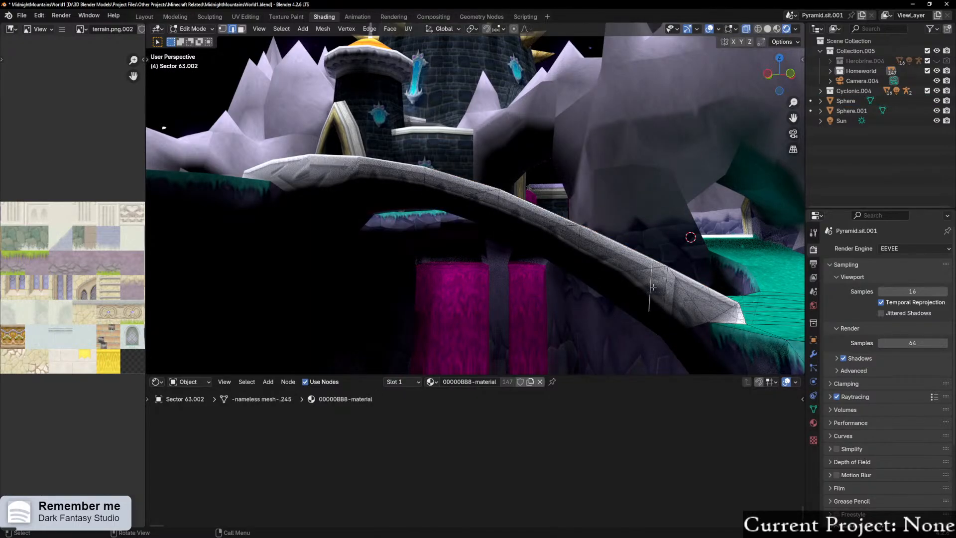
{"action": "left_click", "coordinate": [777, 29]}
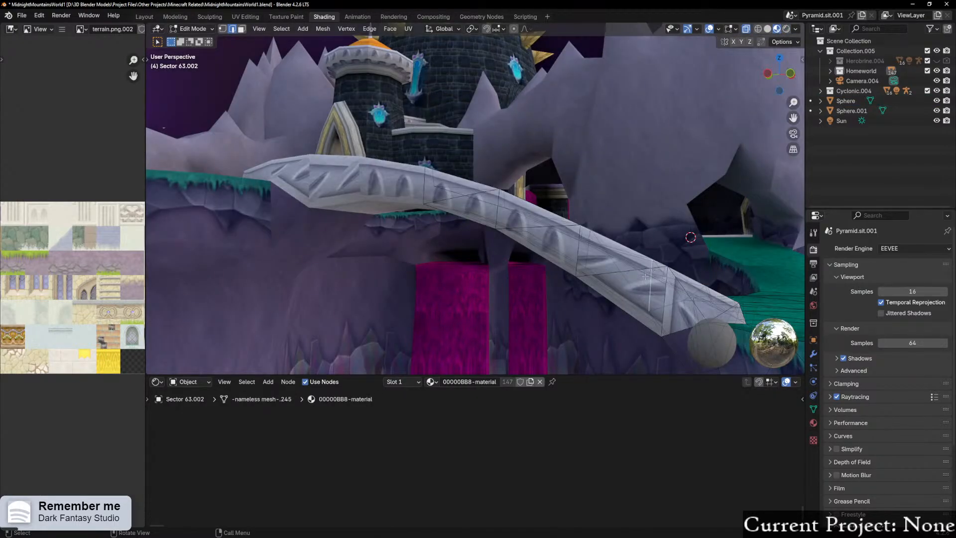
{"action": "key", "text": "3"}
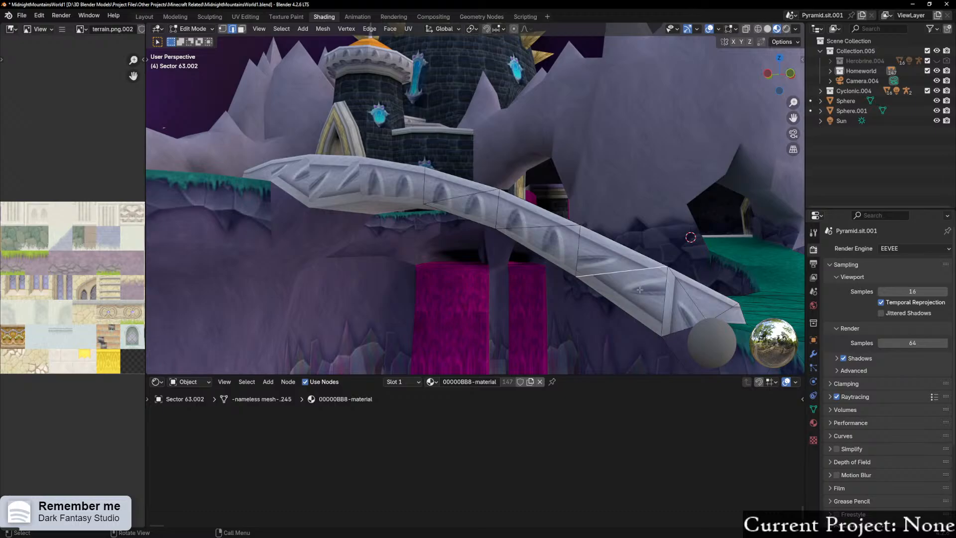
{"action": "left_click", "coordinate": [639, 290]}
{"action": "left_click", "coordinate": [679, 300]}
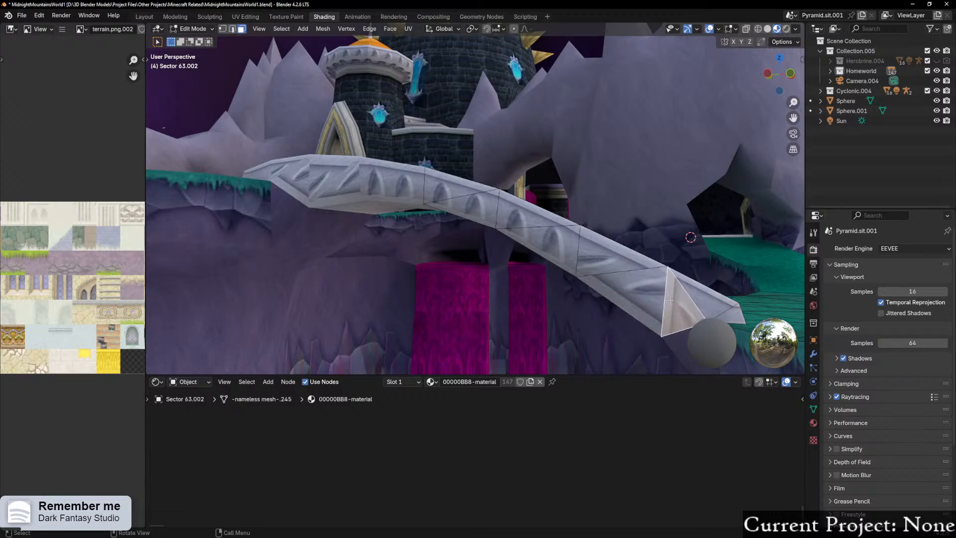
Step: Select the misaligned upper triangle on the bridge's side and show its UVs over the texture atlas in the UV Editing workspace
{"action": "middle_click_drag", "start_coordinate": [679, 301], "coordinate": [540, 256], "text": "shift"}
{"action": "scroll", "coordinate": [507, 268], "scroll_direction": "up", "scroll_amount": 2}
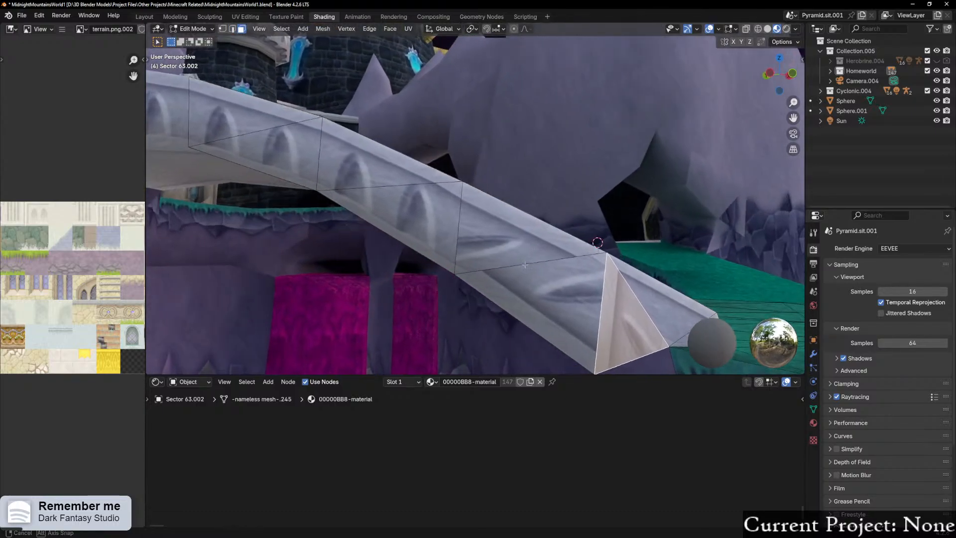
{"action": "scroll", "coordinate": [402, 233], "scroll_direction": "down", "scroll_amount": 3}
{"action": "middle_click_drag", "start_coordinate": [407, 226], "coordinate": [401, 120]}
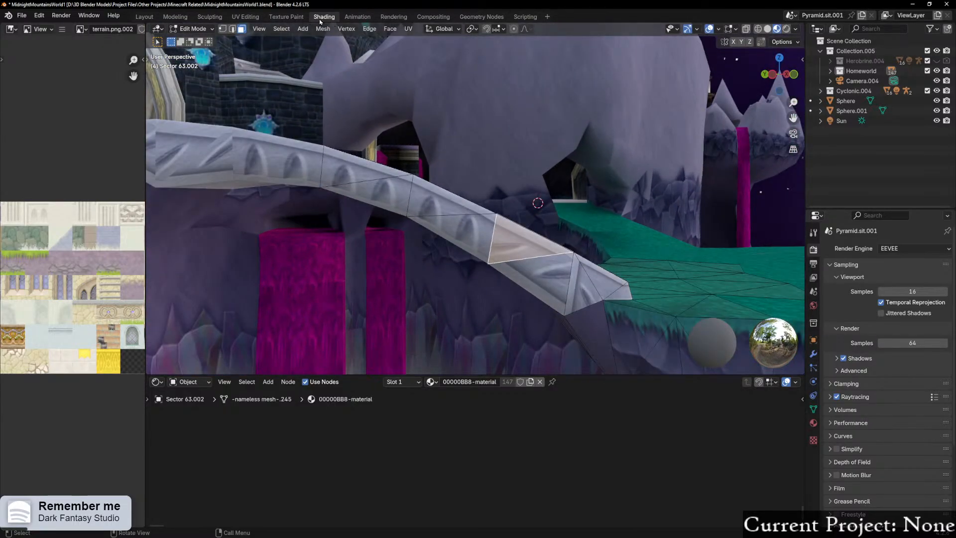
{"action": "left_click", "coordinate": [287, 16]}
{"action": "left_click", "coordinate": [245, 17]}
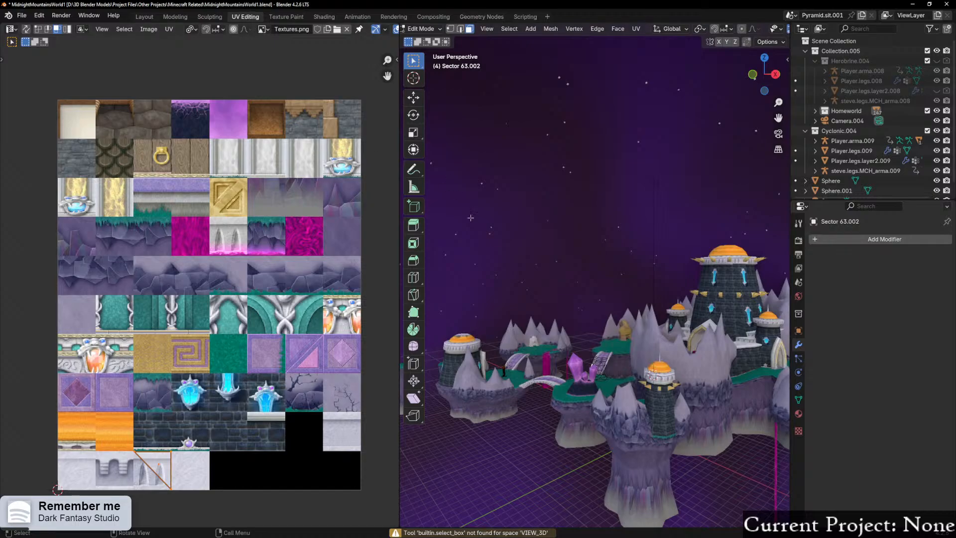
{"action": "scroll", "coordinate": [461, 353], "scroll_direction": "up", "scroll_amount": 10}
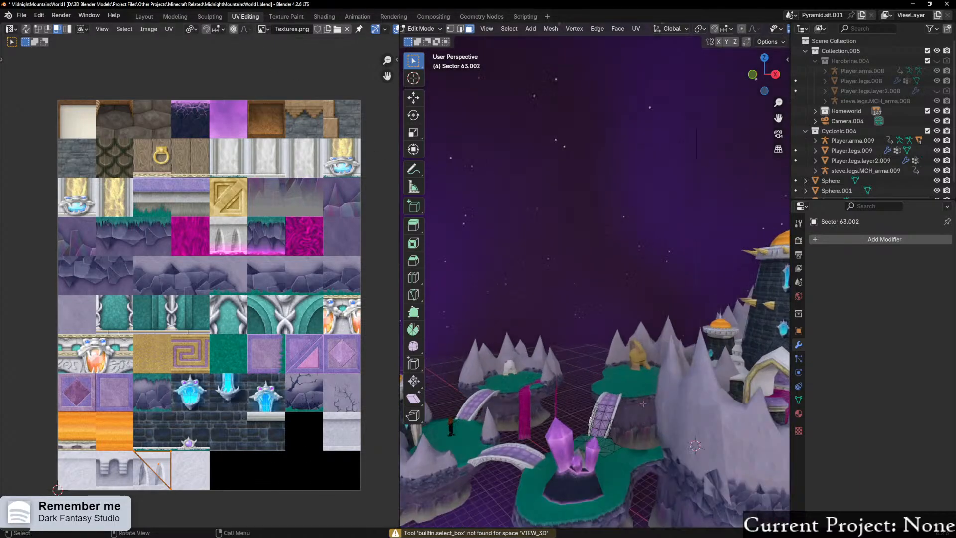
{"action": "middle_click_drag", "start_coordinate": [462, 352], "coordinate": [523, 348]}
{"action": "scroll", "coordinate": [246, 436], "scroll_direction": "up", "scroll_amount": 3}
{"action": "scroll", "coordinate": [224, 428], "scroll_direction": "down", "scroll_amount": 3}
{"action": "scroll", "coordinate": [194, 412], "scroll_direction": "up", "scroll_amount": 3}
{"action": "scroll", "coordinate": [194, 412], "scroll_direction": "up", "scroll_amount": 3}
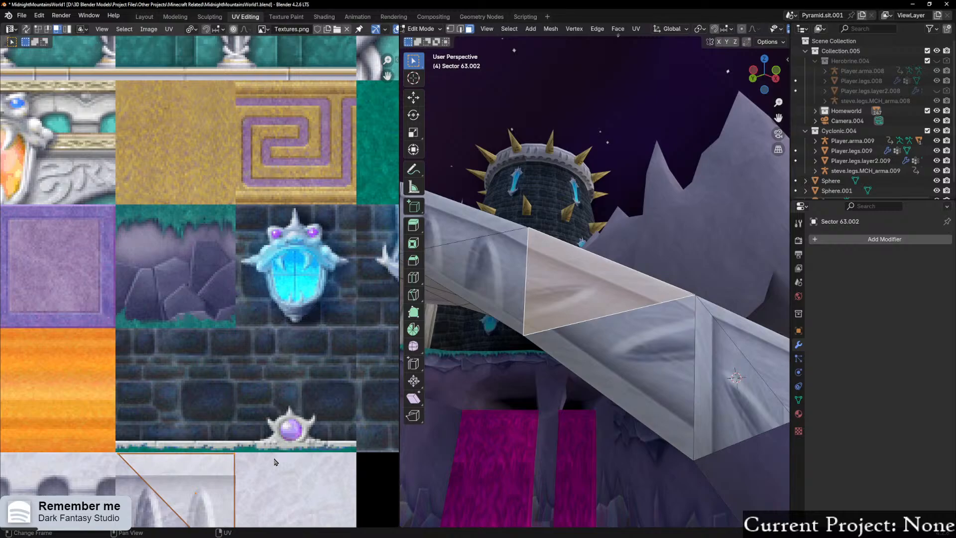
Step: Try moving and rotating the selected bridge face's UV triangle on the arch tile, with the viewport overlays hidden
{"action": "key", "text": "g"}
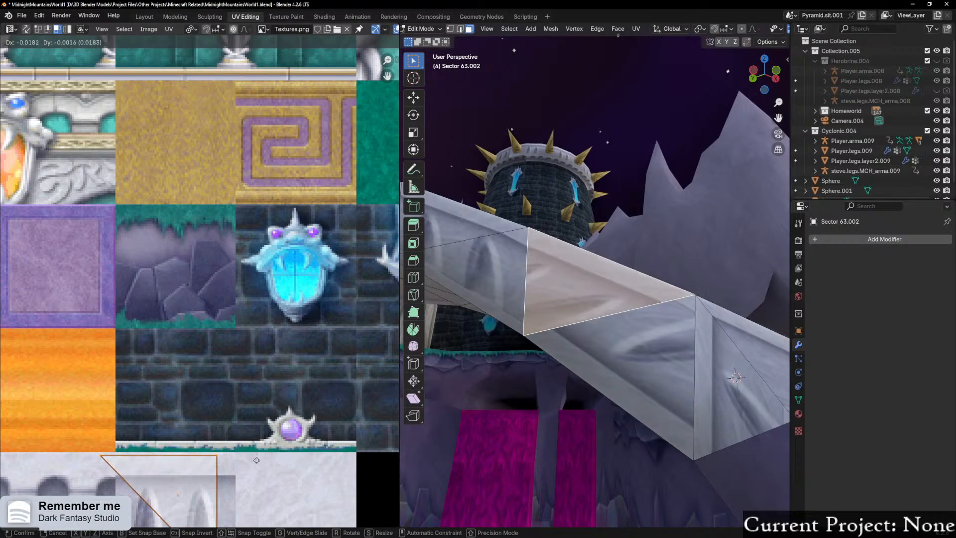
{"action": "right_click", "coordinate": [259, 462]}
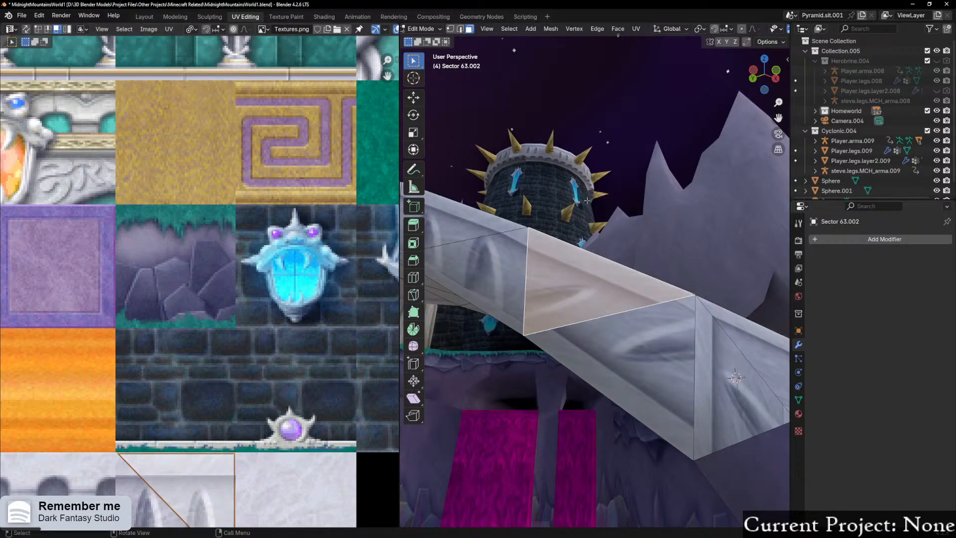
{"action": "scroll", "coordinate": [717, 29], "scroll_direction": "down", "scroll_amount": 4}
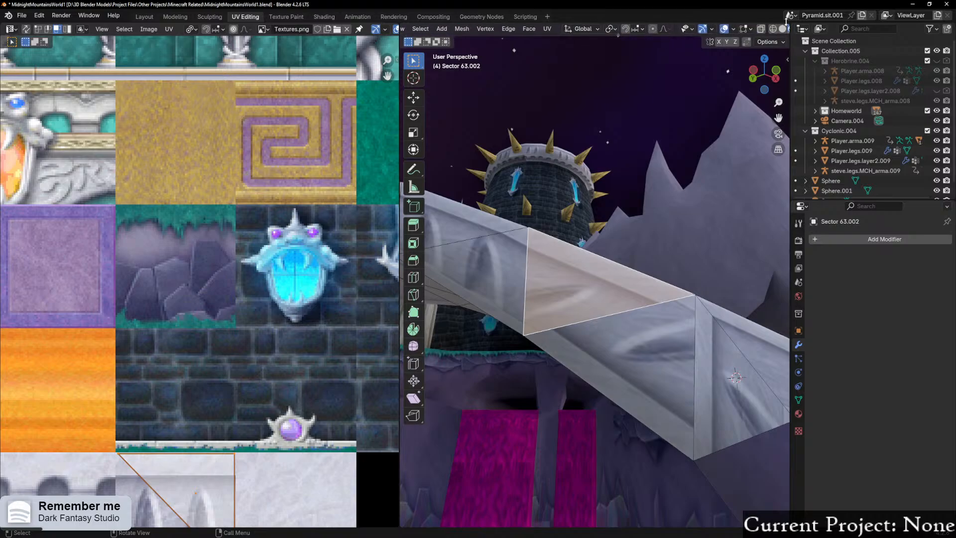
{"action": "left_click", "coordinate": [724, 28]}
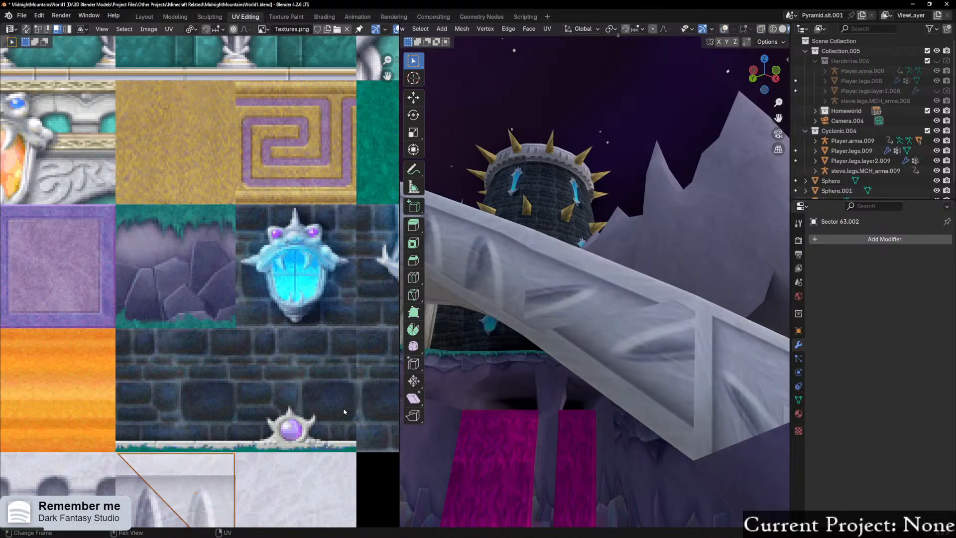
{"action": "scroll", "coordinate": [244, 515], "scroll_direction": "up", "scroll_amount": 2}
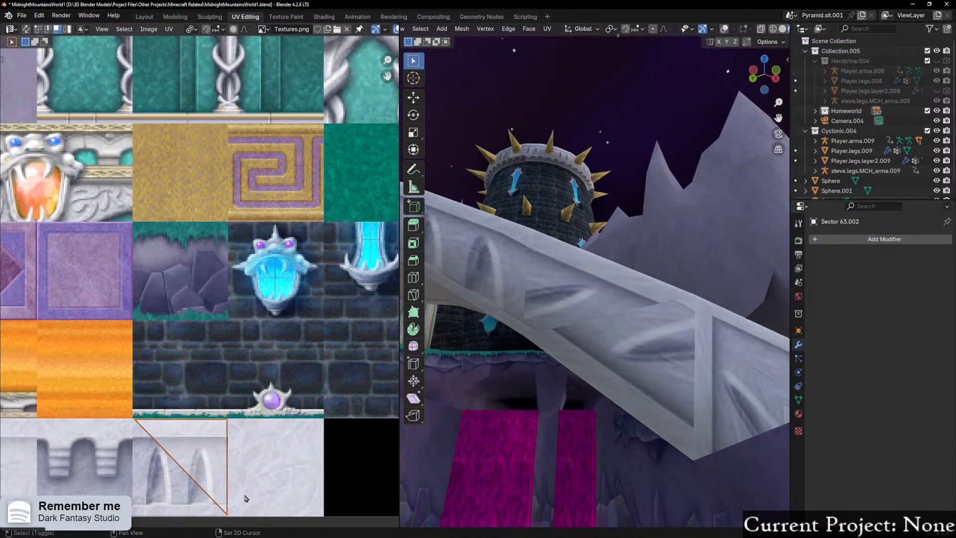
{"action": "key", "text": "r"}
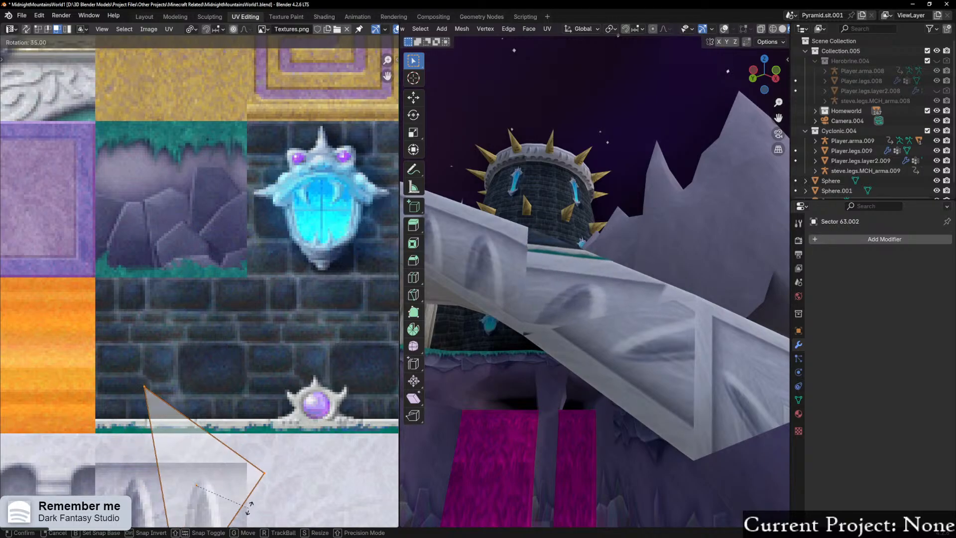
{"action": "left_click", "coordinate": [282, 484]}
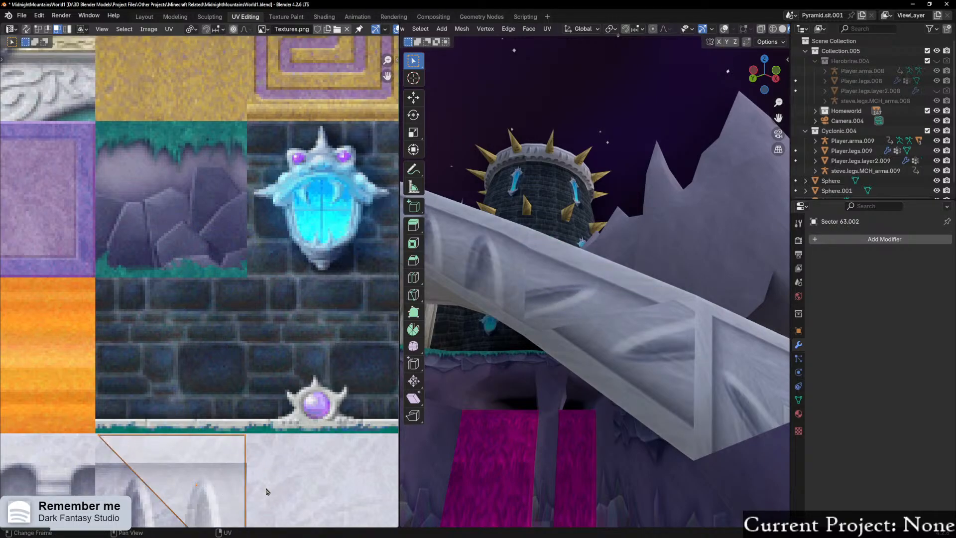
{"action": "scroll", "coordinate": [268, 491], "scroll_direction": "down", "scroll_amount": 2}
{"action": "middle_click_drag", "start_coordinate": [259, 493], "coordinate": [257, 457]}
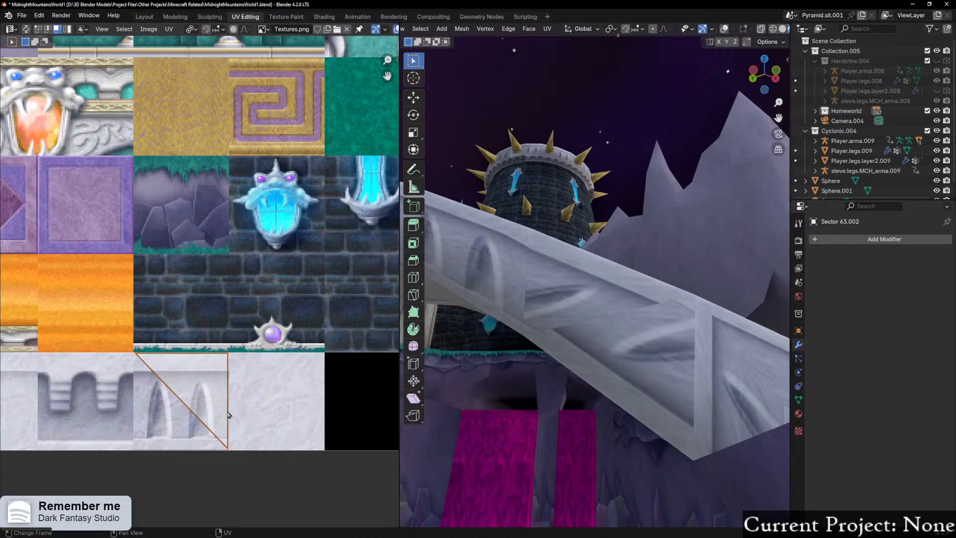
{"action": "key", "text": "g"}
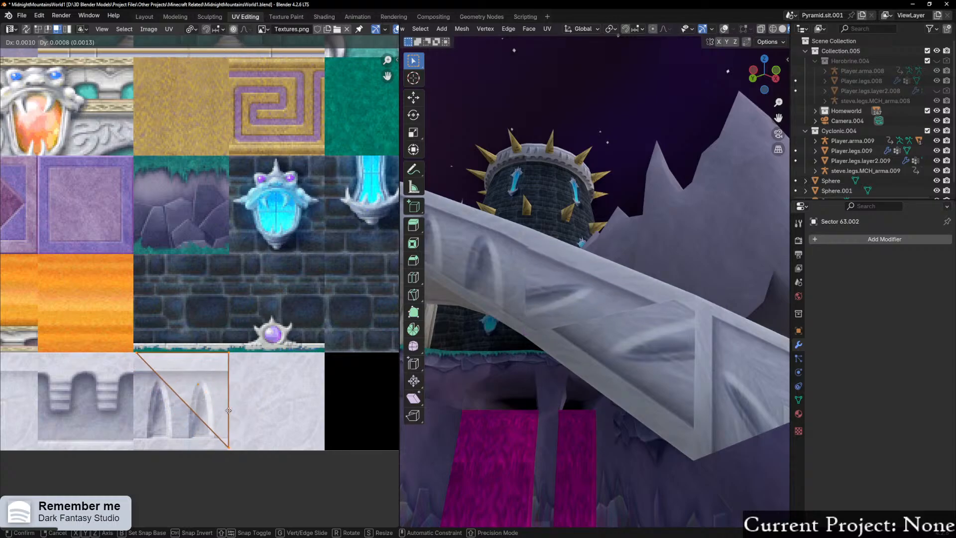
{"action": "left_click", "coordinate": [228, 409]}
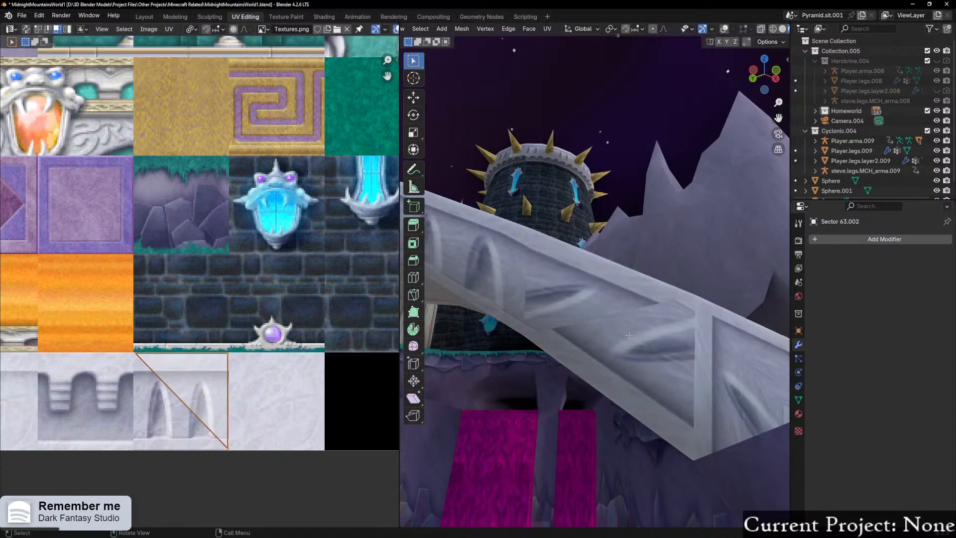
{"action": "scroll", "coordinate": [661, 356], "scroll_direction": "down", "scroll_amount": 4}
{"action": "scroll", "coordinate": [727, 146], "scroll_direction": "up", "scroll_amount": 2}
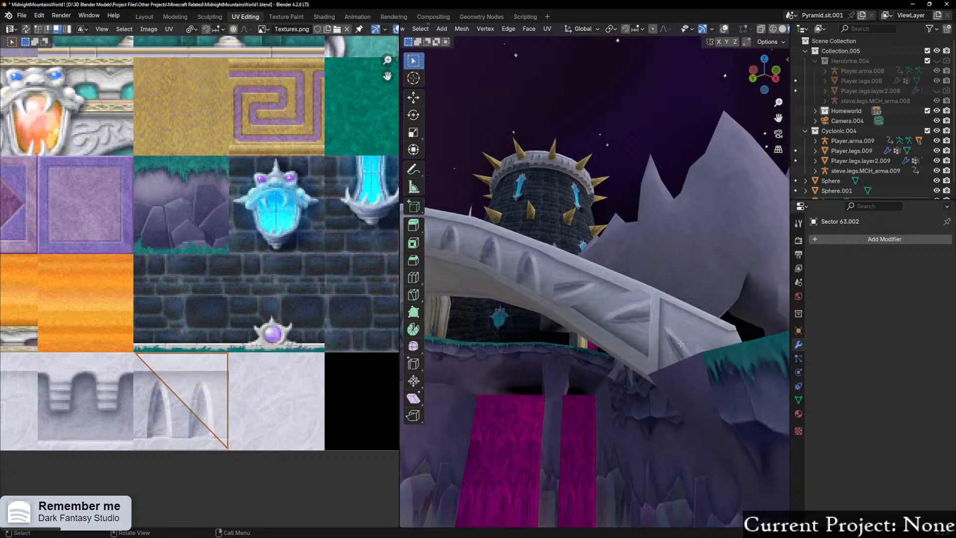
Step: Show the overlays again, select the bridge's triangular end face, rotate its UVs a quarter turn and align them with the arch tile
{"action": "left_click", "coordinate": [725, 28]}
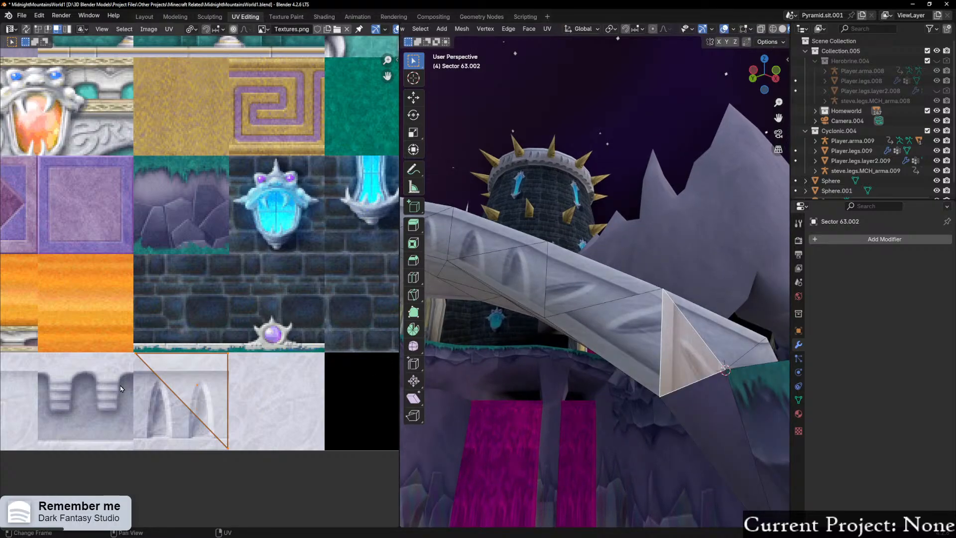
{"action": "key", "text": "r"}
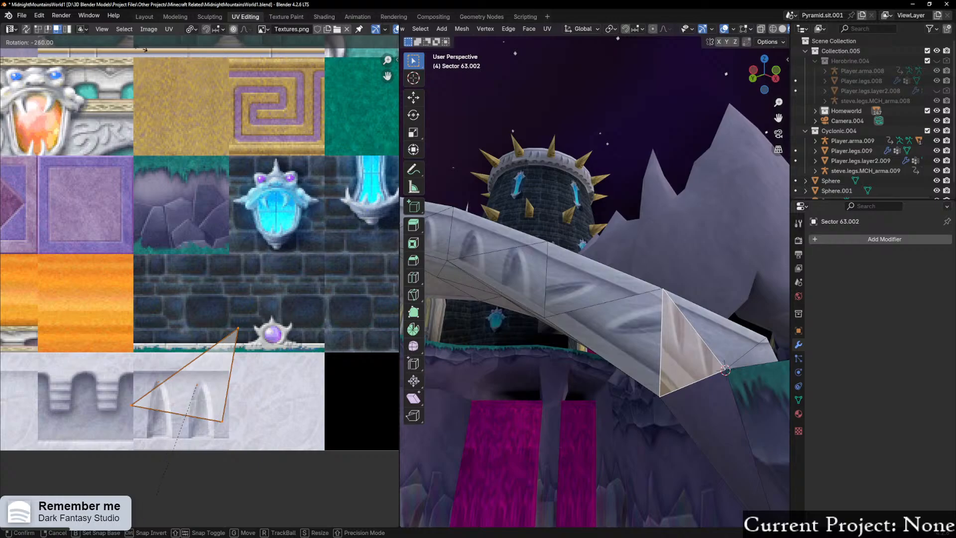
{"action": "left_click", "coordinate": [209, 182]}
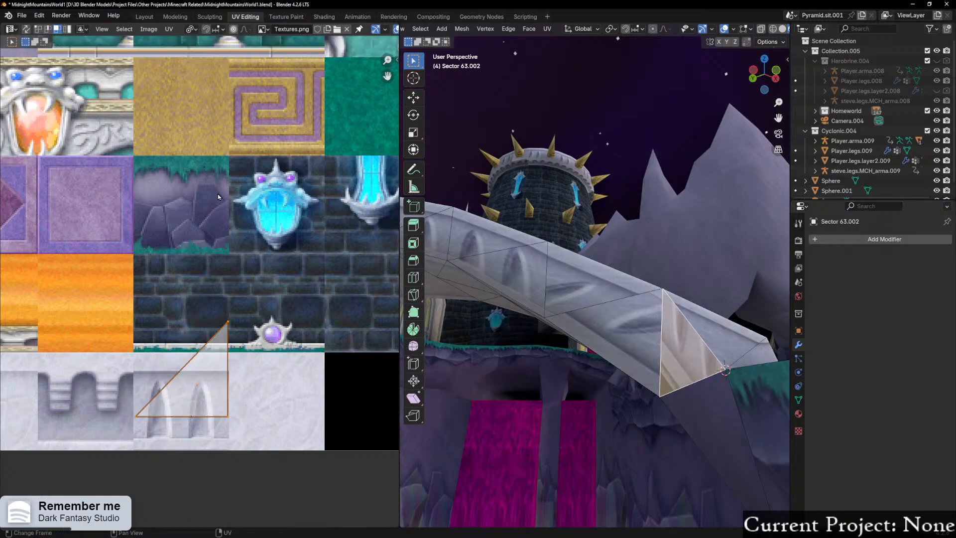
{"action": "key", "text": "g"}
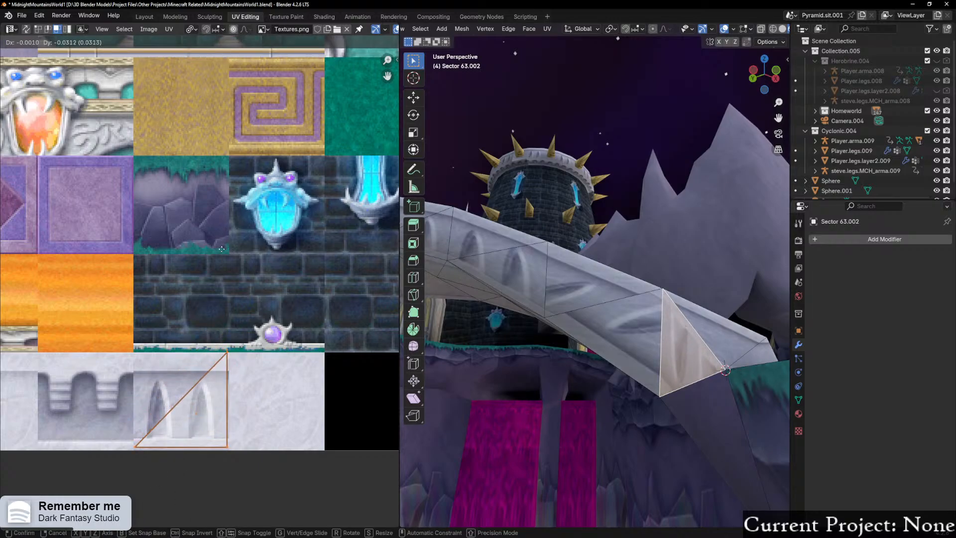
{"action": "left_click", "coordinate": [223, 253]}
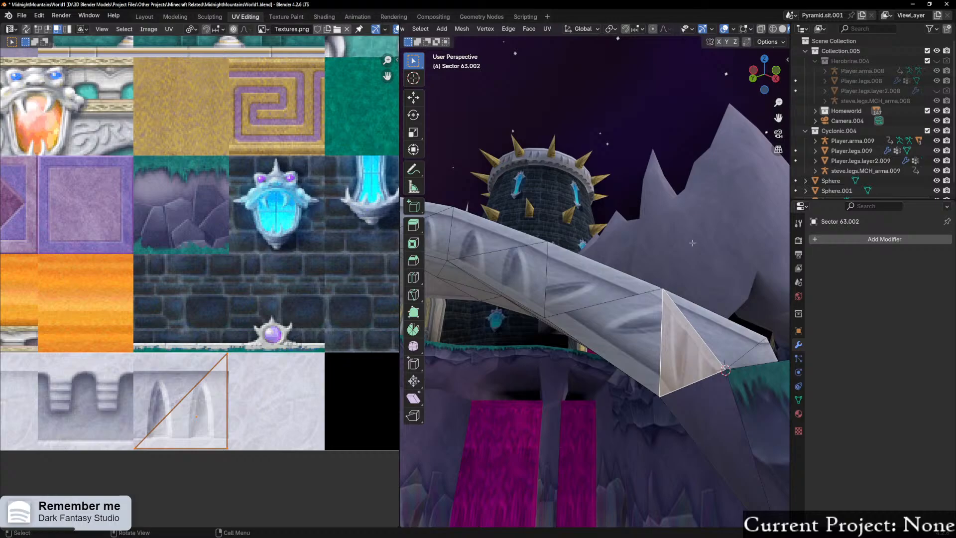
Step: Undo the last two UV changes on the bridge's triangular end face
{"action": "key", "text": "ctrl+z"}
{"action": "key", "text": "ctrl+z"}
{"action": "middle_click_drag", "start_coordinate": [671, 248], "coordinate": [523, 314]}
{"action": "middle_click_drag", "start_coordinate": [474, 366], "coordinate": [653, 343]}
{"action": "scroll", "coordinate": [652, 342], "scroll_direction": "down", "scroll_amount": 2}
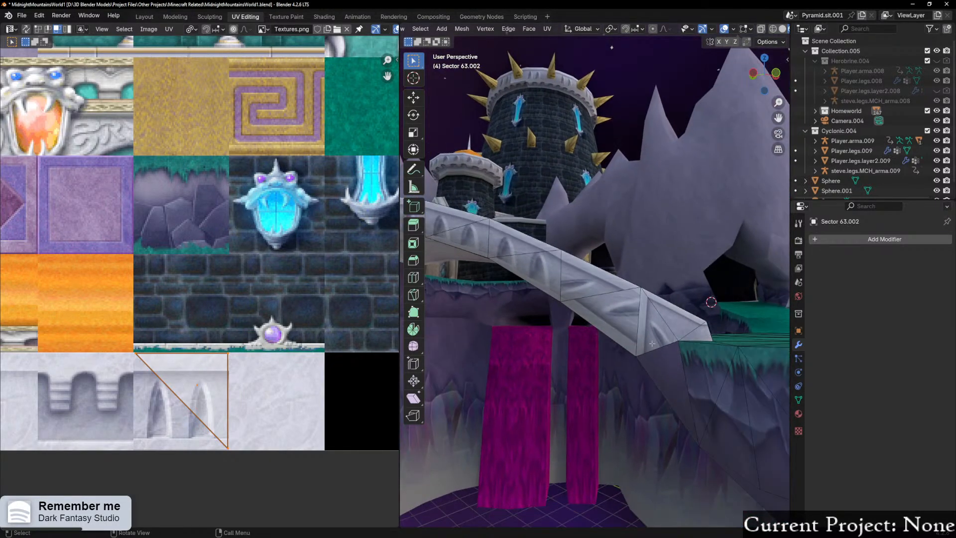
{"action": "middle_click_drag", "start_coordinate": [618, 339], "coordinate": [667, 373]}
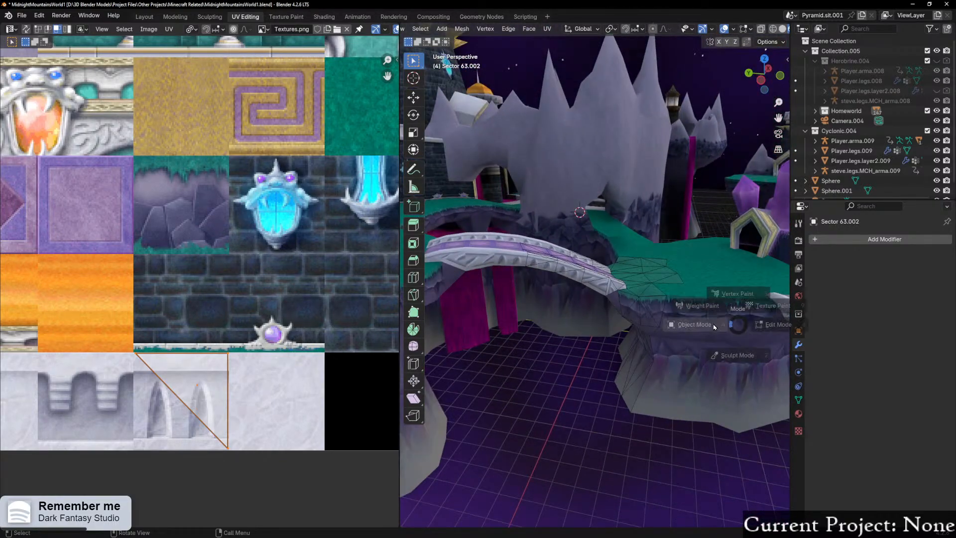
Step: Return to Object Mode and select all objects of the Homeworld collection, with the Cyclonic.004 collection collapsed
{"action": "left_click", "coordinate": [703, 329]}
{"action": "key", "text": "a"}
{"action": "scroll", "coordinate": [626, 342], "scroll_direction": "down", "scroll_amount": 3}
{"action": "middle_click_drag", "start_coordinate": [622, 343], "coordinate": [592, 344]}
{"action": "left_click", "coordinate": [541, 290]}
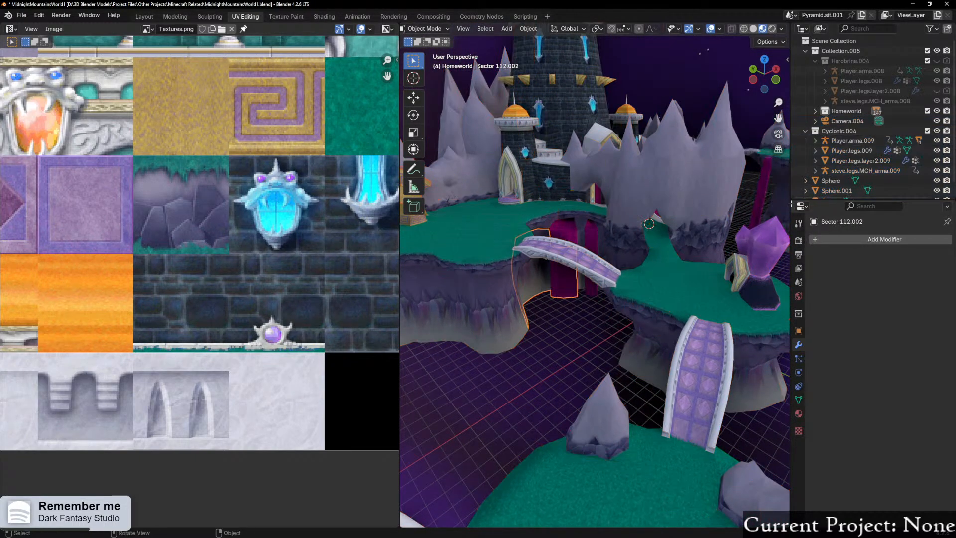
{"action": "left_click", "coordinate": [806, 130]}
{"action": "left_click", "coordinate": [844, 111]}
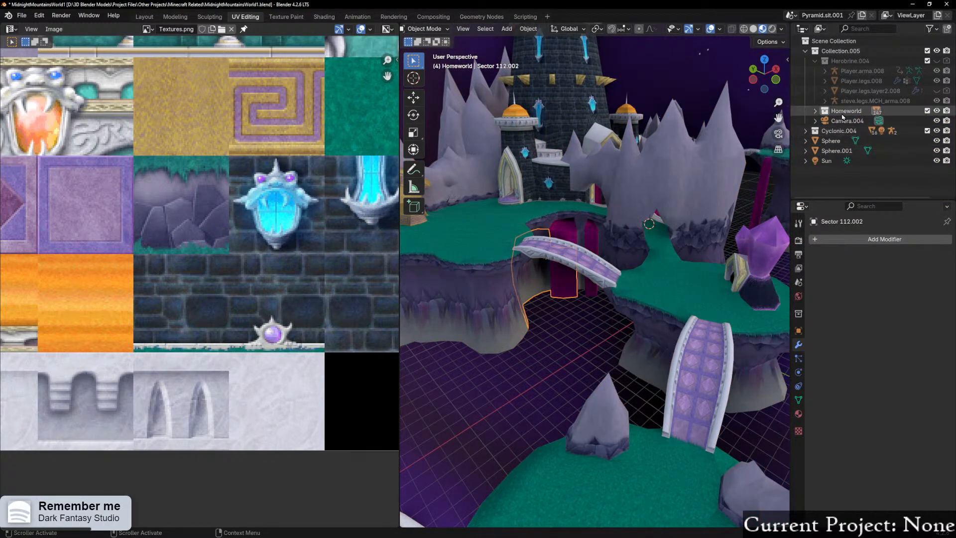
{"action": "right_click", "coordinate": [844, 111]}
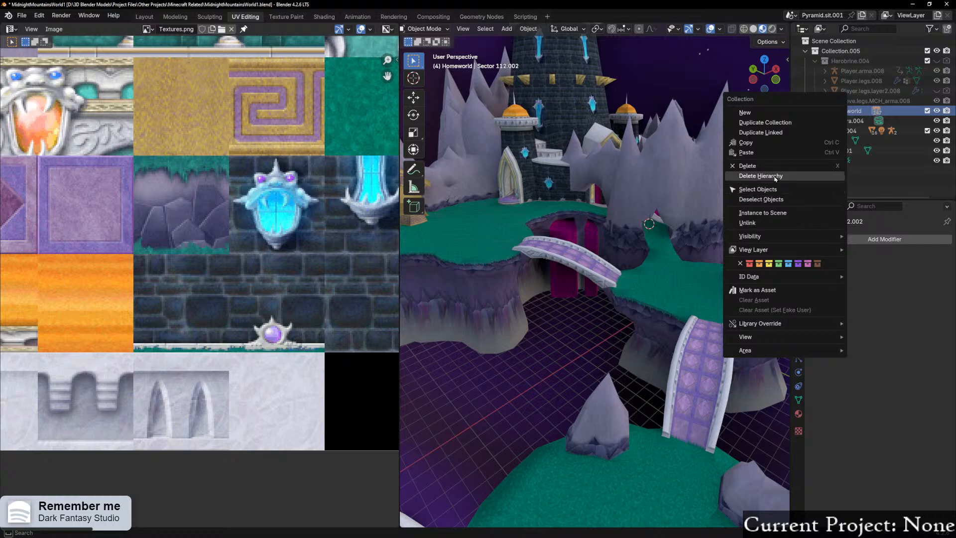
{"action": "left_click", "coordinate": [767, 190]}
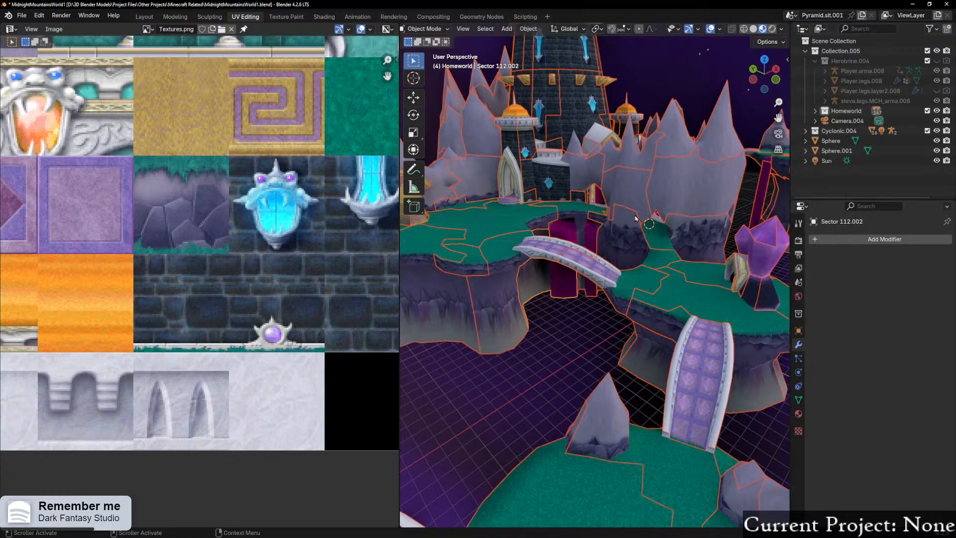
Step: Switch the selected Homeworld objects to Edit Mode and select all of their faces
{"action": "key", "text": "ctrl+Tab"}
{"action": "left_click", "coordinate": [625, 244]}
{"action": "key", "text": "a"}
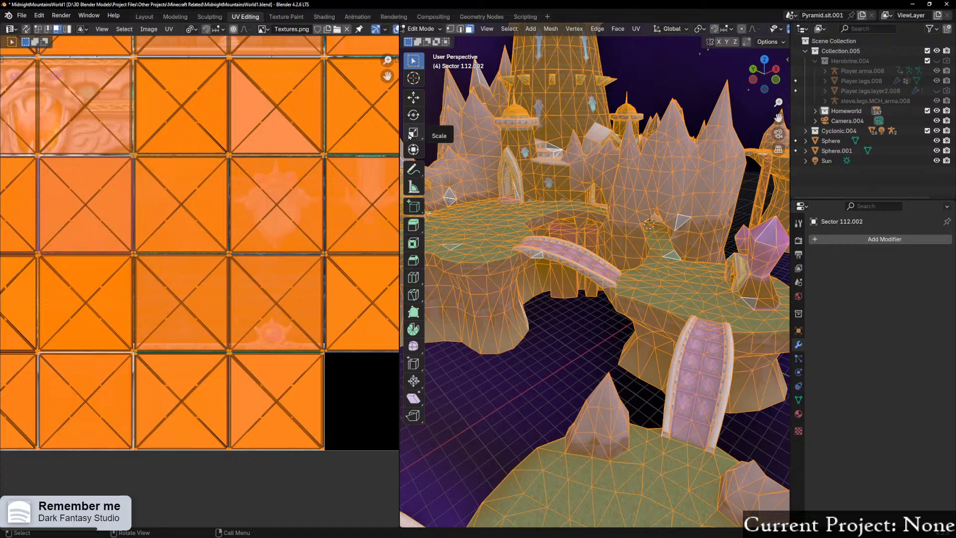
Step: Convert the selected triangles to quads with a max face angle of 40° and a max shape angle of 180°
{"action": "left_click", "coordinate": [561, 29]}
{"action": "mouse_move", "coordinate": [617, 29]}
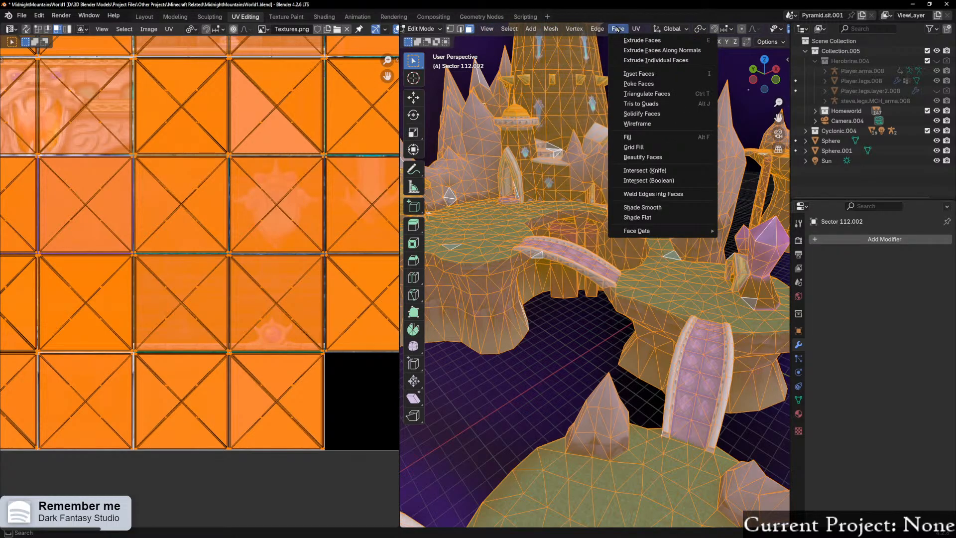
{"action": "left_click", "coordinate": [649, 105]}
{"action": "middle_click_drag", "start_coordinate": [603, 179], "coordinate": [530, 175]}
{"action": "scroll", "coordinate": [537, 272], "scroll_direction": "up", "scroll_amount": 2}
{"action": "mouse_move", "coordinate": [525, 451]}
{"action": "left_mouse_down"}
{"action": "mouse_move", "coordinate": [657, 451]}
{"action": "mouse_move", "coordinate": [531, 451]}
{"action": "left_mouse_up"}
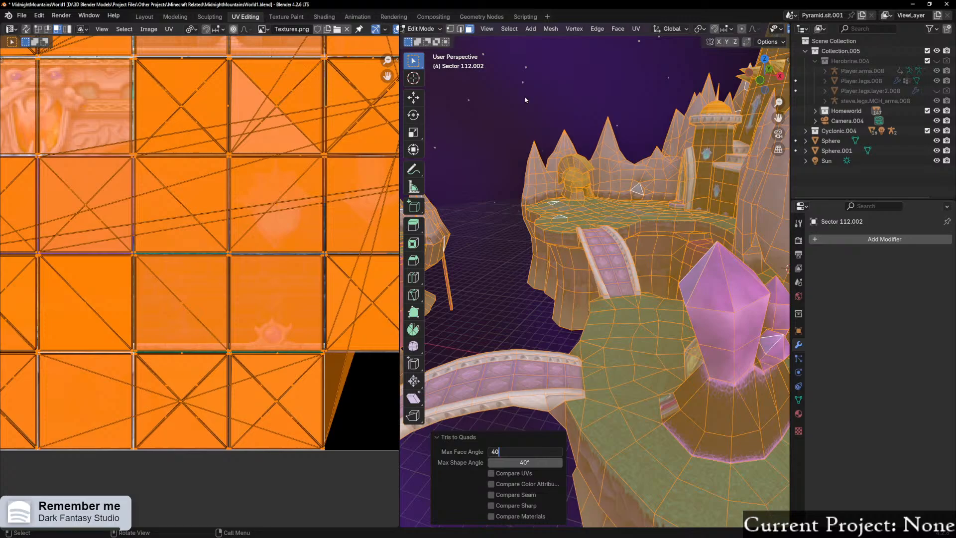
{"action": "key", "text": "Return"}
{"action": "left_click_drag", "start_coordinate": [525, 462], "coordinate": [876, 462]}
Step: Inspect the textures on the bridges and cliffs with the overlays hidden, and undo the quad conversion
{"action": "middle_click_drag", "start_coordinate": [647, 349], "coordinate": [400, 277]}
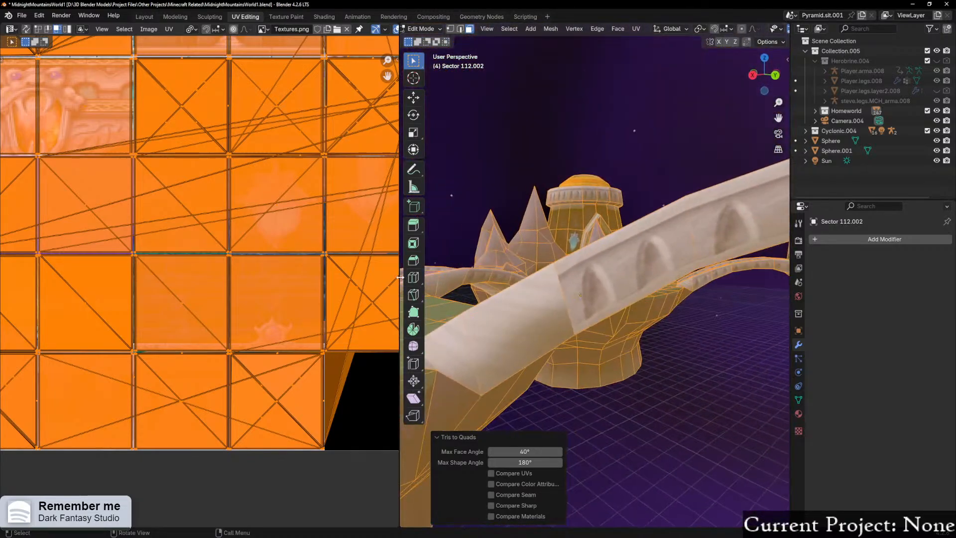
{"action": "middle_click_drag", "start_coordinate": [486, 314], "coordinate": [588, 308]}
{"action": "scroll", "coordinate": [574, 319], "scroll_direction": "down", "scroll_amount": 3}
{"action": "scroll", "coordinate": [756, 31], "scroll_direction": "down", "scroll_amount": 3}
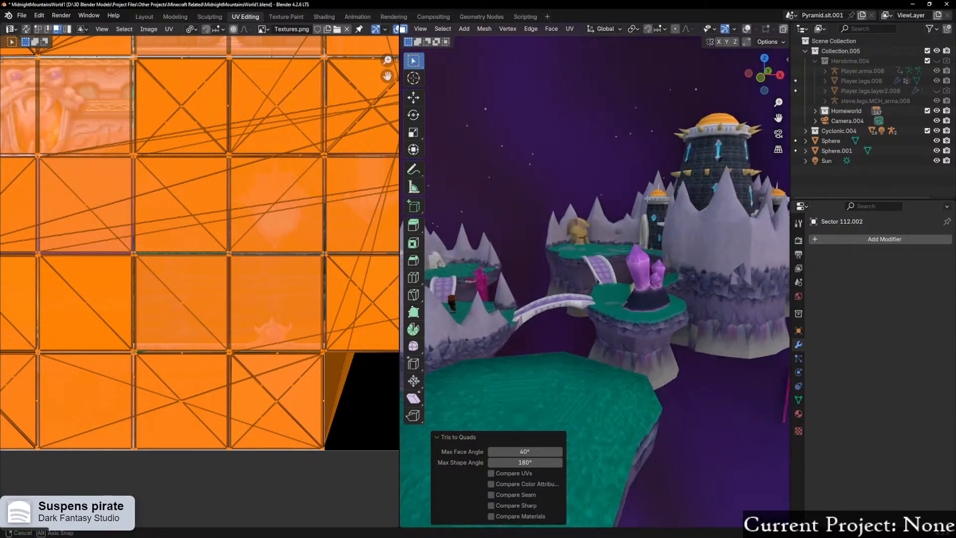
{"action": "scroll", "coordinate": [582, 218], "scroll_direction": "up", "scroll_amount": 2}
{"action": "scroll", "coordinate": [577, 220], "scroll_direction": "down", "scroll_amount": 10}
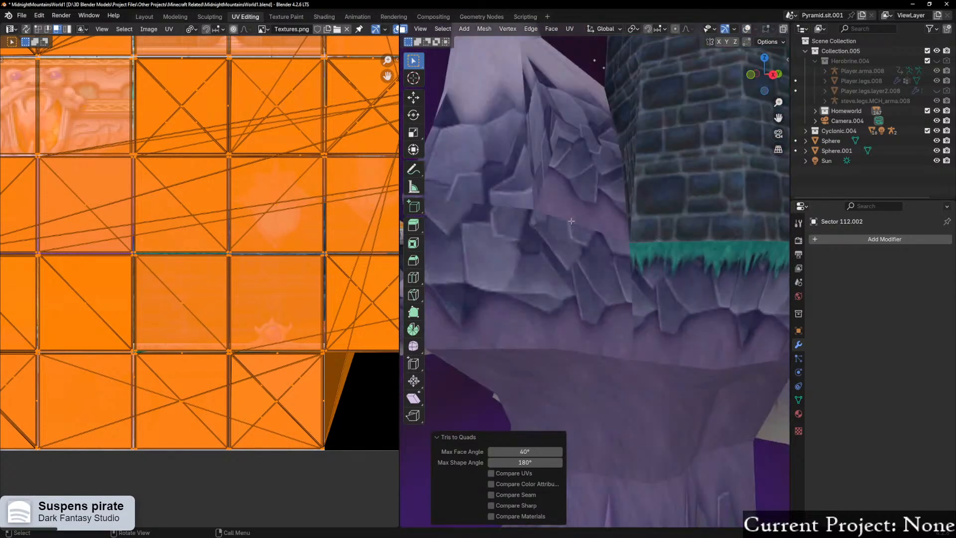
{"action": "scroll", "coordinate": [567, 222], "scroll_direction": "up", "scroll_amount": 3}
{"action": "scroll", "coordinate": [567, 223], "scroll_direction": "up", "scroll_amount": 4}
{"action": "scroll", "coordinate": [562, 223], "scroll_direction": "down", "scroll_amount": 4}
{"action": "middle_click_drag", "start_coordinate": [562, 223], "coordinate": [627, 254]}
{"action": "scroll", "coordinate": [608, 269], "scroll_direction": "down", "scroll_amount": 5}
{"action": "scroll", "coordinate": [577, 260], "scroll_direction": "up", "scroll_amount": 4}
{"action": "scroll", "coordinate": [577, 261], "scroll_direction": "down", "scroll_amount": 6}
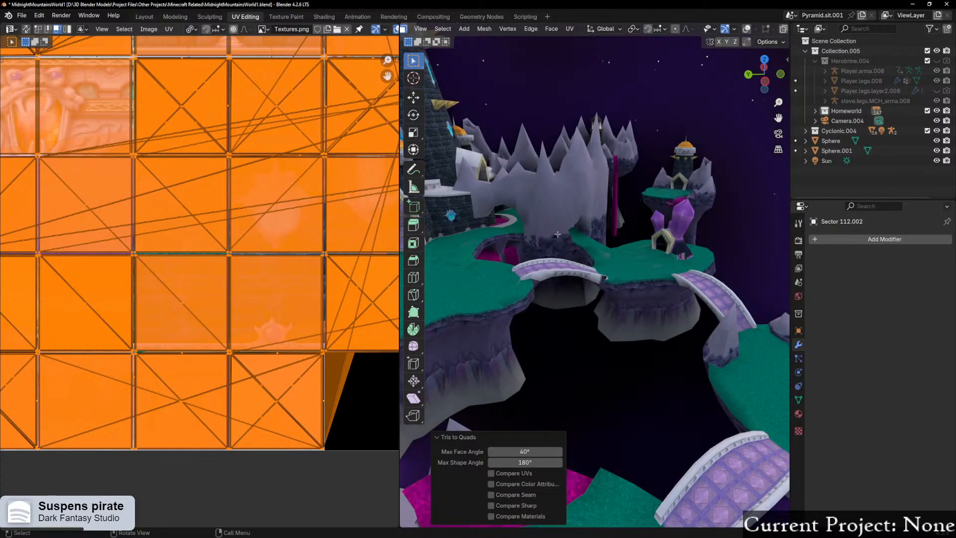
{"action": "key", "text": "ctrl+z"}
Step: Select the misaligned triangular face in the cliff's rock band and show its UVs over the texture atlas
{"action": "middle_click_drag", "start_coordinate": [553, 233], "coordinate": [597, 298]}
{"action": "scroll", "coordinate": [670, 262], "scroll_direction": "up", "scroll_amount": 4}
{"action": "scroll", "coordinate": [670, 261], "scroll_direction": "down", "scroll_amount": 2}
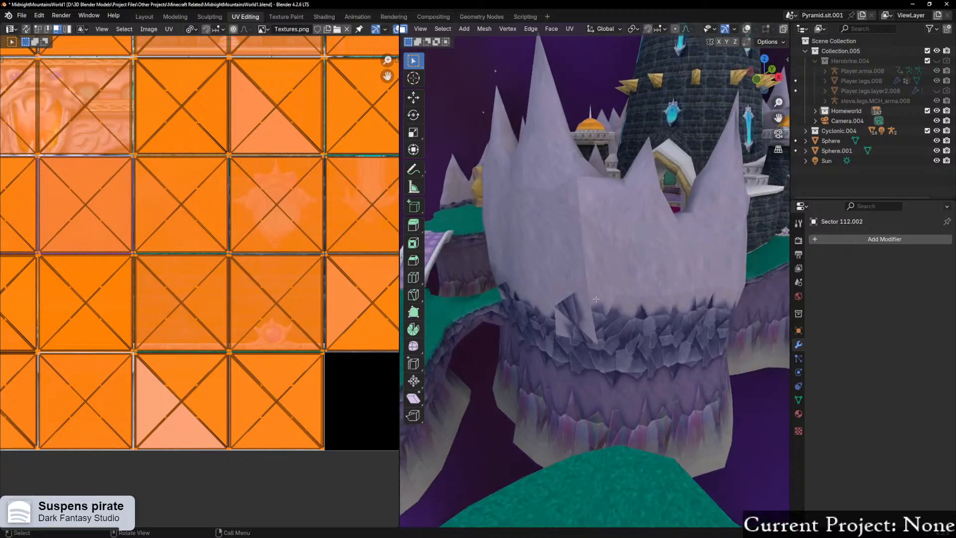
{"action": "scroll", "coordinate": [597, 298], "scroll_direction": "up", "scroll_amount": 5}
{"action": "left_click", "coordinate": [584, 281]}
{"action": "scroll", "coordinate": [193, 237], "scroll_direction": "down", "scroll_amount": 5}
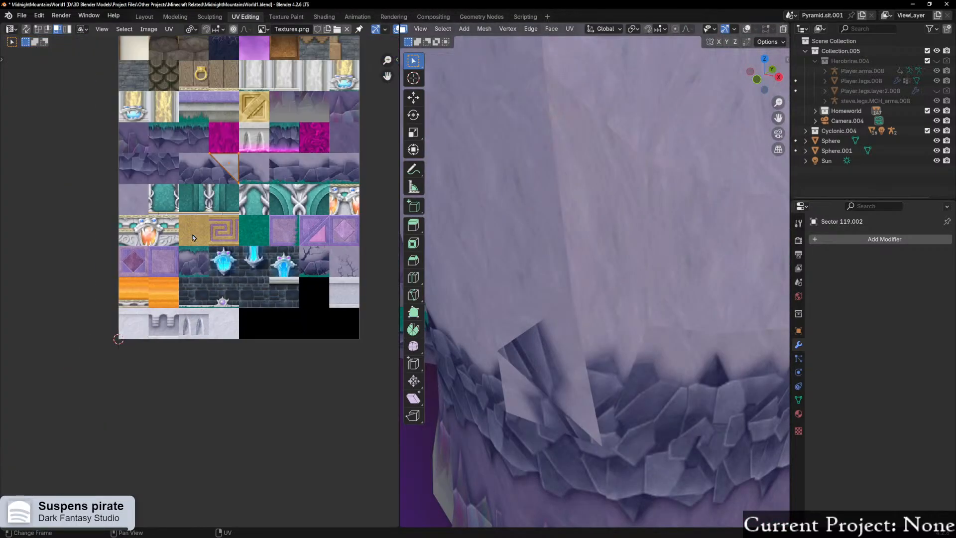
{"action": "middle_click_drag", "start_coordinate": [210, 227], "coordinate": [198, 307]}
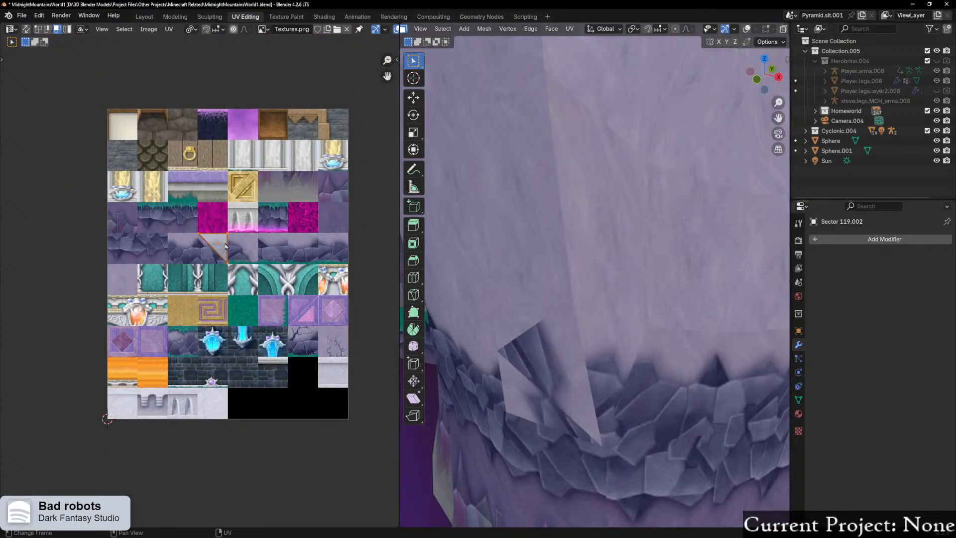
{"action": "scroll", "coordinate": [316, 289], "scroll_direction": "up", "scroll_amount": 1}
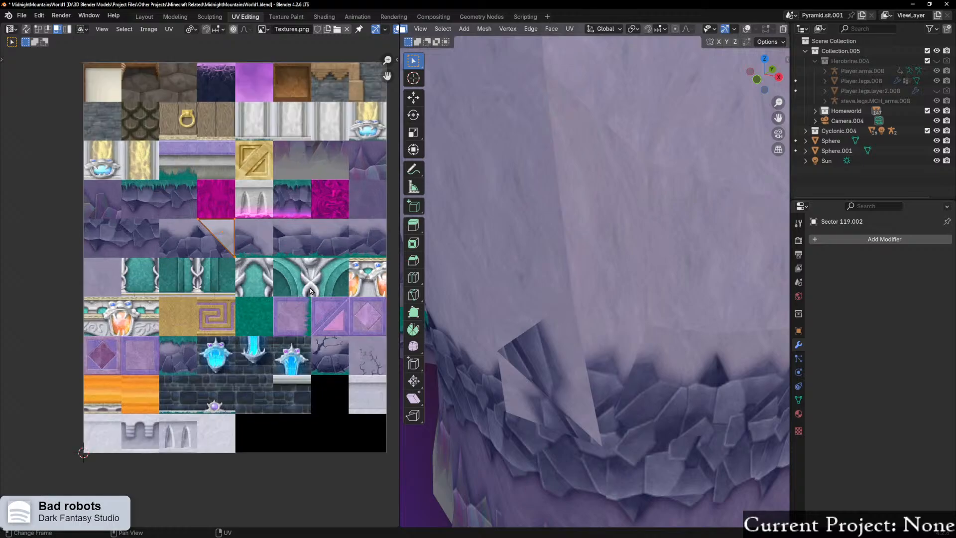
{"action": "scroll", "coordinate": [268, 282], "scroll_direction": "up", "scroll_amount": 2}
Step: Rotate the selected cliff face's UV triangle a quarter turn and move it down vertically to fit the rock tile
{"action": "key", "text": "r"}
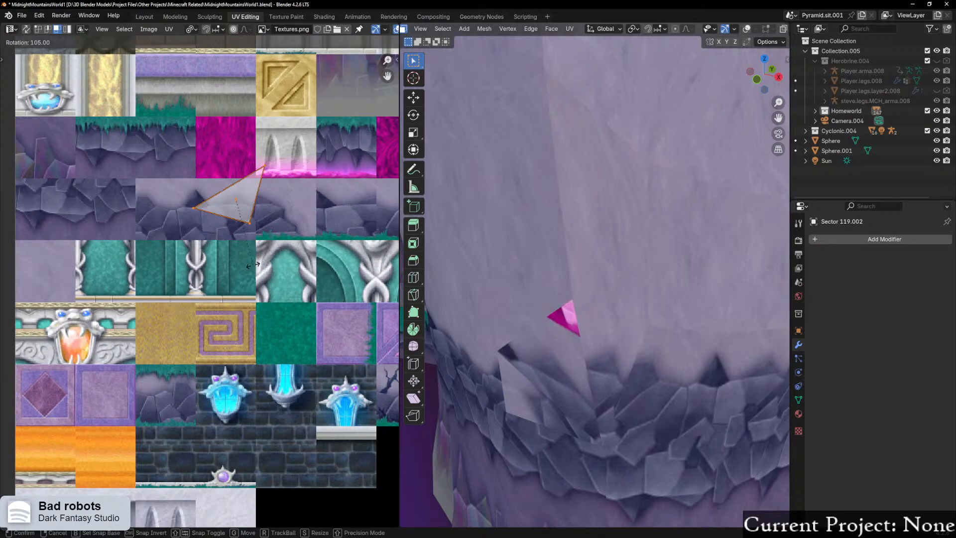
{"action": "left_click", "coordinate": [273, 259]}
{"action": "key", "text": "g"}
{"action": "key", "text": "x"}
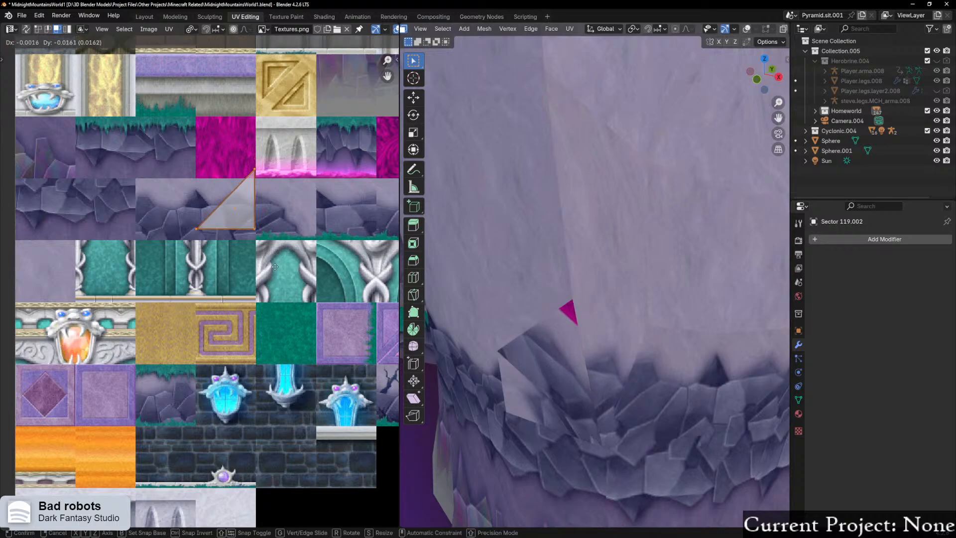
{"action": "left_click", "coordinate": [273, 259]}
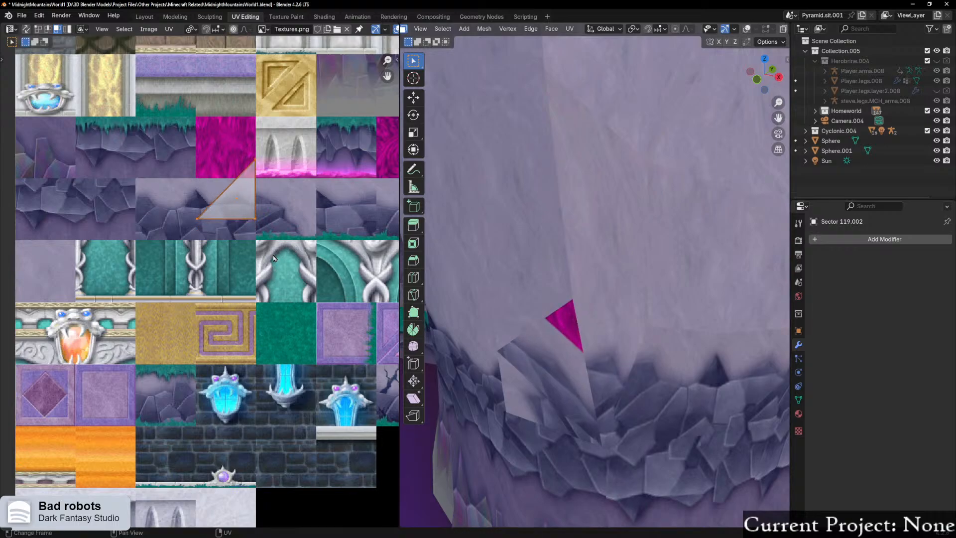
{"action": "key", "text": "g"}
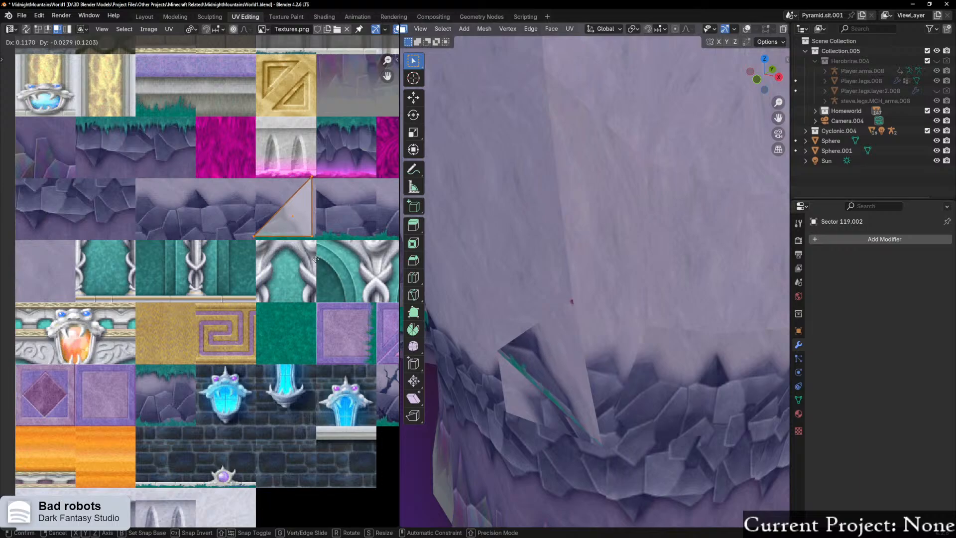
{"action": "left_click", "coordinate": [319, 258]}
{"action": "scroll", "coordinate": [253, 248], "scroll_direction": "up", "scroll_amount": 1}
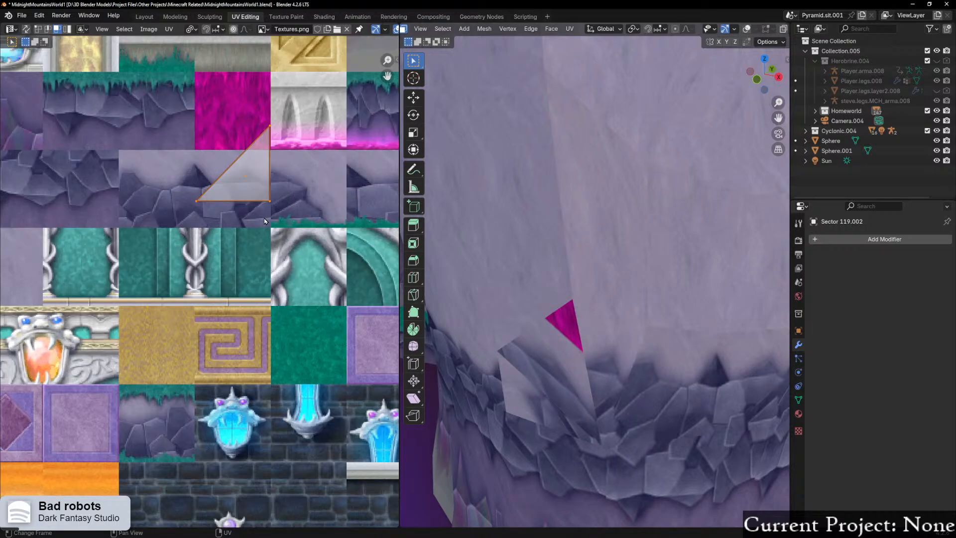
{"action": "key", "text": "g"}
{"action": "key", "text": "y"}
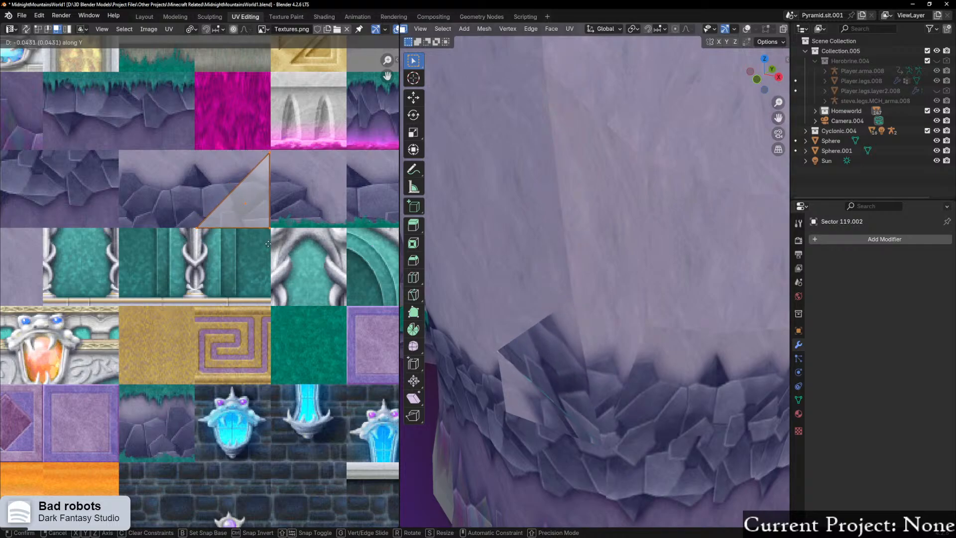
{"action": "left_click", "coordinate": [268, 244]}
Step: Select the adjoining triangle in the cliff's rock band and try rotating and moving its UVs to the neighbouring tile
{"action": "scroll", "coordinate": [546, 216], "scroll_direction": "down", "scroll_amount": 8}
{"action": "middle_click_drag", "start_coordinate": [546, 216], "coordinate": [600, 249]}
{"action": "scroll", "coordinate": [483, 242], "scroll_direction": "up", "scroll_amount": 7}
{"action": "left_click", "coordinate": [602, 248]}
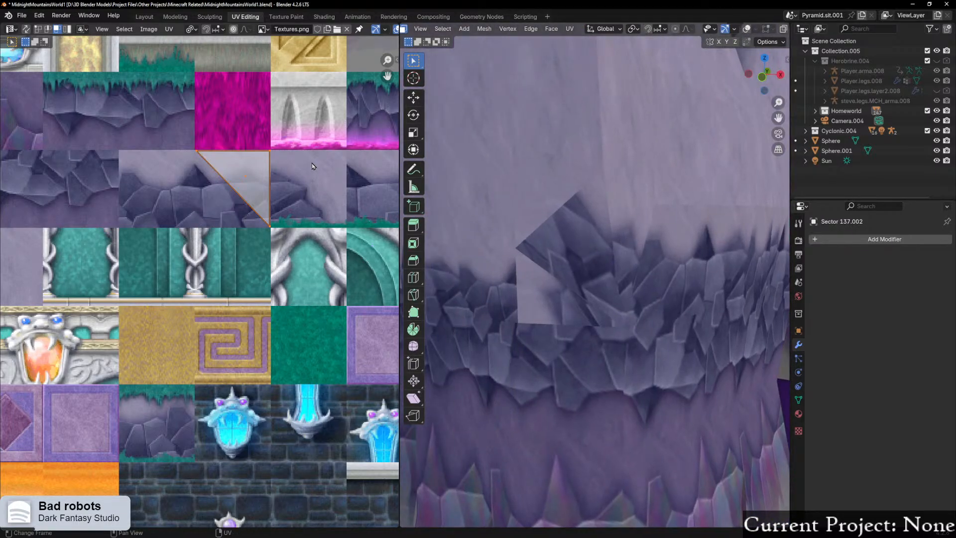
{"action": "key", "text": "r"}
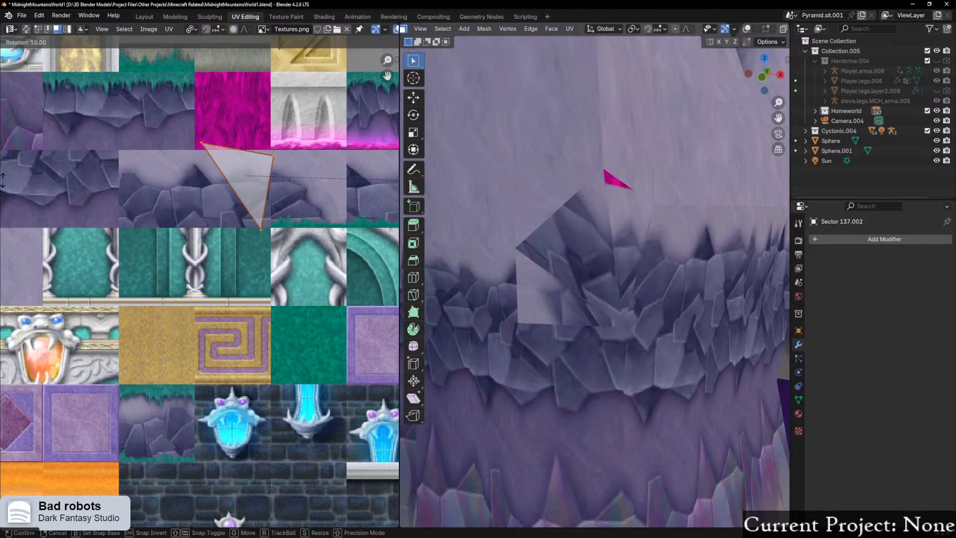
{"action": "right_click", "coordinate": [398, 180]}
{"action": "key", "text": "g"}
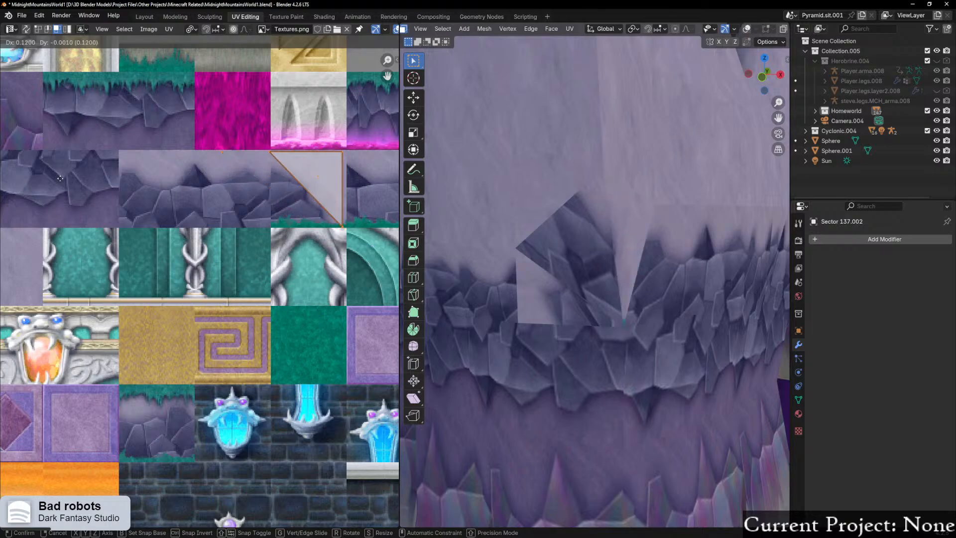
{"action": "right_click", "coordinate": [92, 182]}
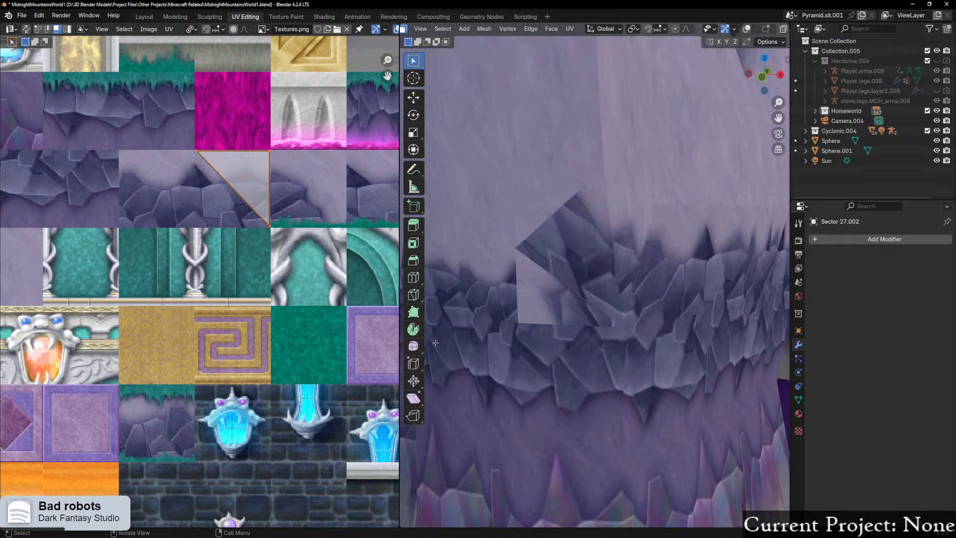
Step: Rotate the UVs of the cliff's lower misaligned triangle a half turn, shift them down over the rock tiles and hide them
{"action": "key", "text": "r"}
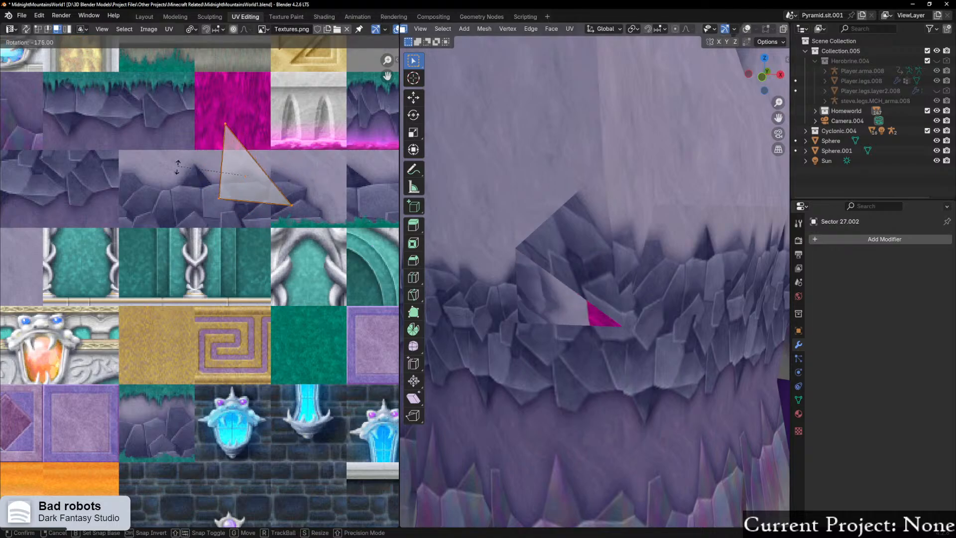
{"action": "left_click", "coordinate": [175, 174]}
{"action": "key", "text": "g"}
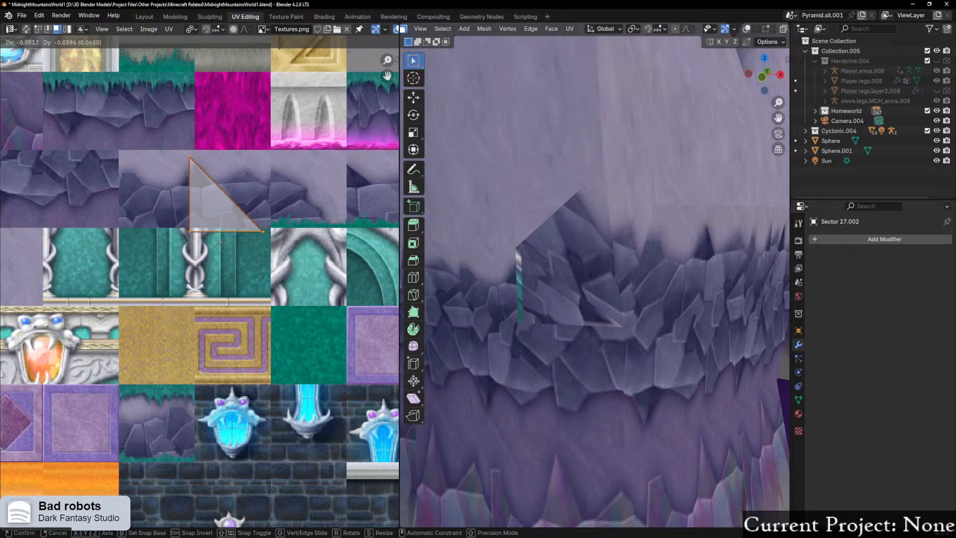
{"action": "key", "text": "x"}
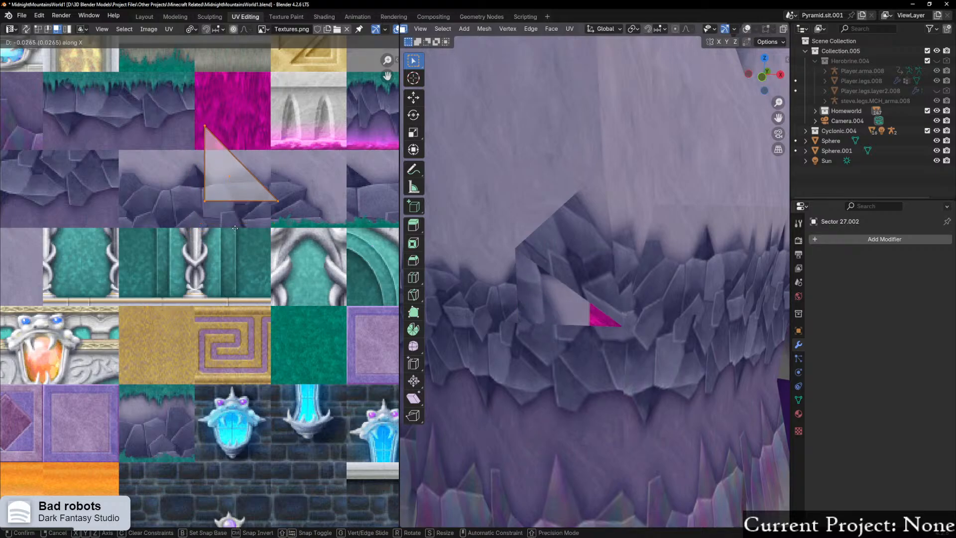
{"action": "key", "text": "y"}
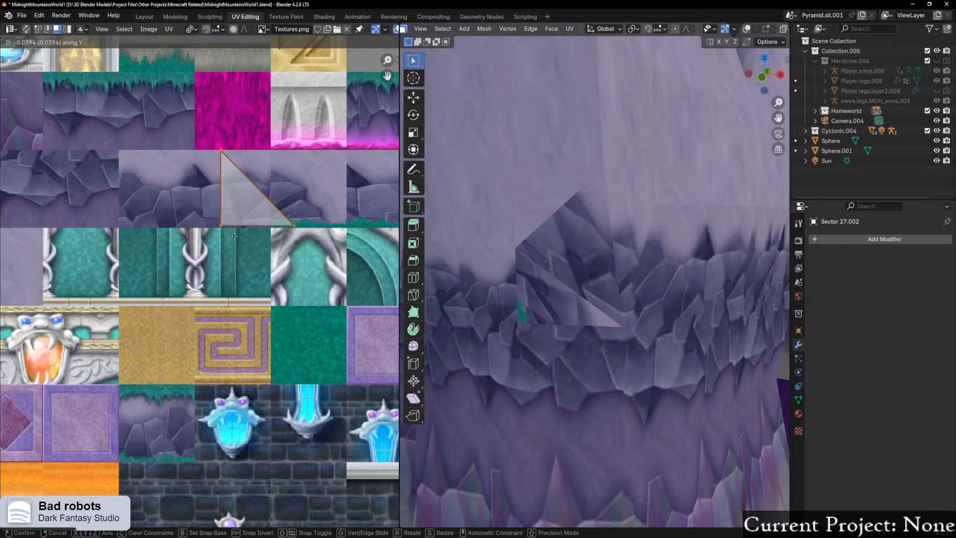
{"action": "left_click", "coordinate": [234, 237]}
{"action": "key", "text": "h"}
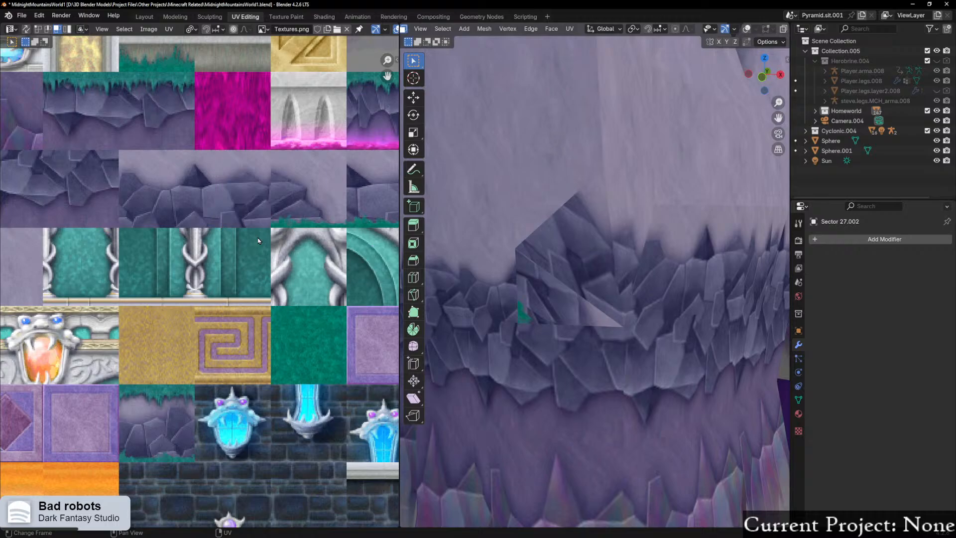
Step: Try to slide the selected triangle's UVs along X over the rock tile, and undo the preceding UV edits
{"action": "key", "text": "ctrl+z"}
{"action": "key", "text": "g"}
{"action": "key", "text": "x"}
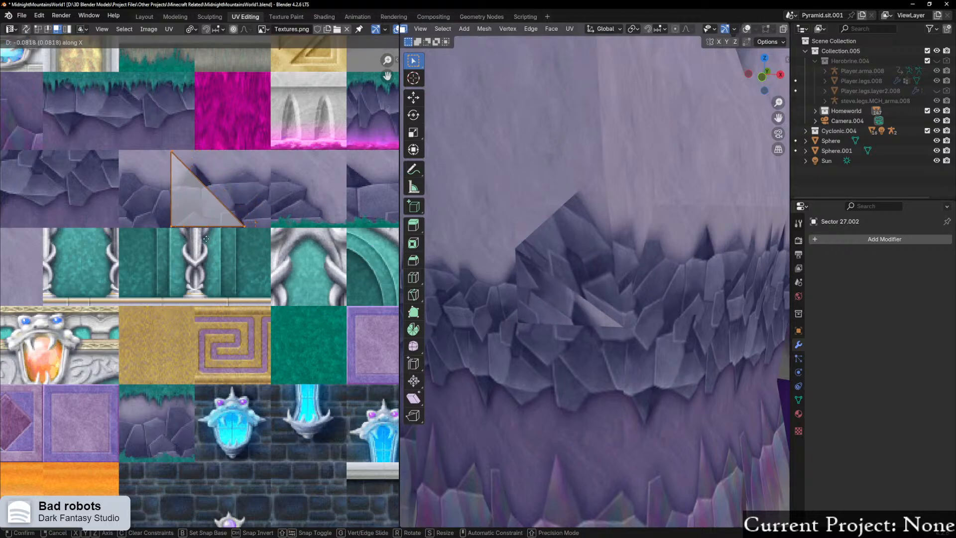
{"action": "right_click", "coordinate": [145, 248]}
{"action": "key", "text": "ctrl+z"}
{"action": "key", "text": "ctrl+z"}
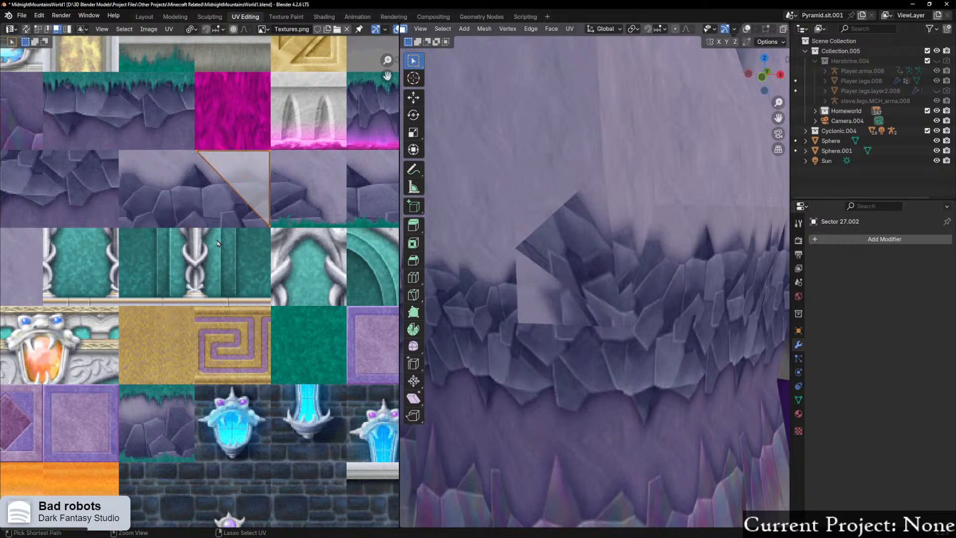
Step: Rotate the triangle's UVs and fit them over the right half of the rock-edge tile
{"action": "key", "text": "r"}
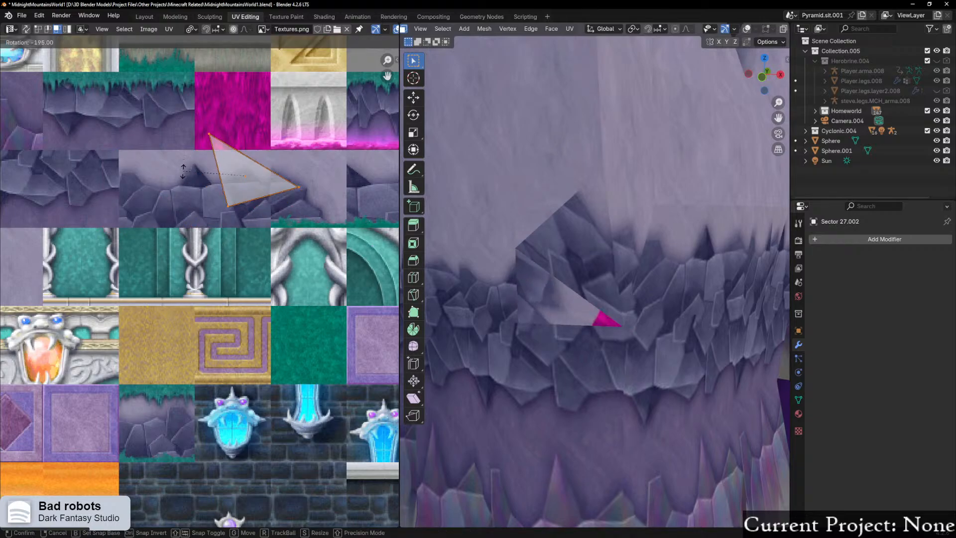
{"action": "left_click", "coordinate": [229, 233]}
{"action": "key", "text": "g"}
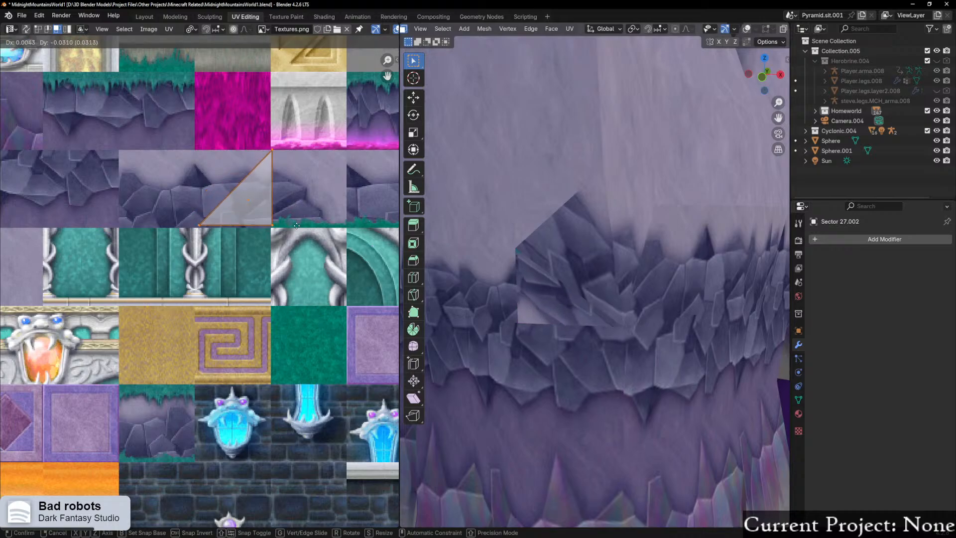
{"action": "left_click", "coordinate": [296, 227]}
{"action": "scroll", "coordinate": [338, 218], "scroll_direction": "down", "scroll_amount": 4}
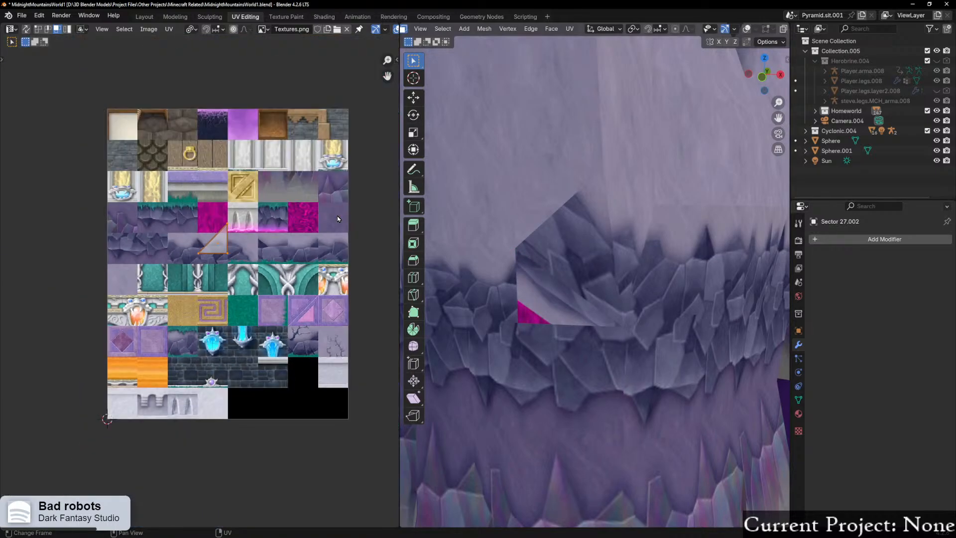
Step: Move the triangle's UVs along X and Y onto the darker cracked-rock tile to its left
{"action": "scroll", "coordinate": [338, 218], "scroll_direction": "up", "scroll_amount": 3}
{"action": "key", "text": "g"}
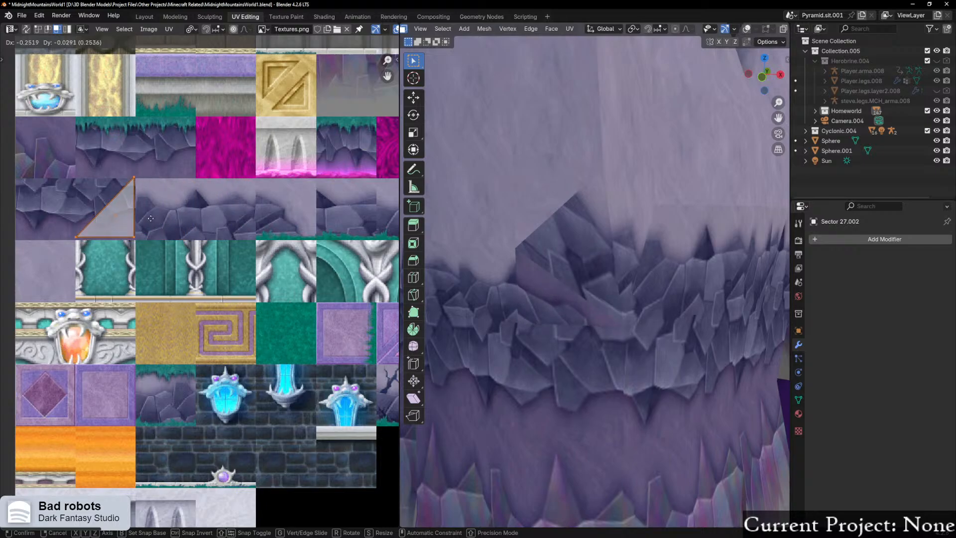
{"action": "key", "text": "x"}
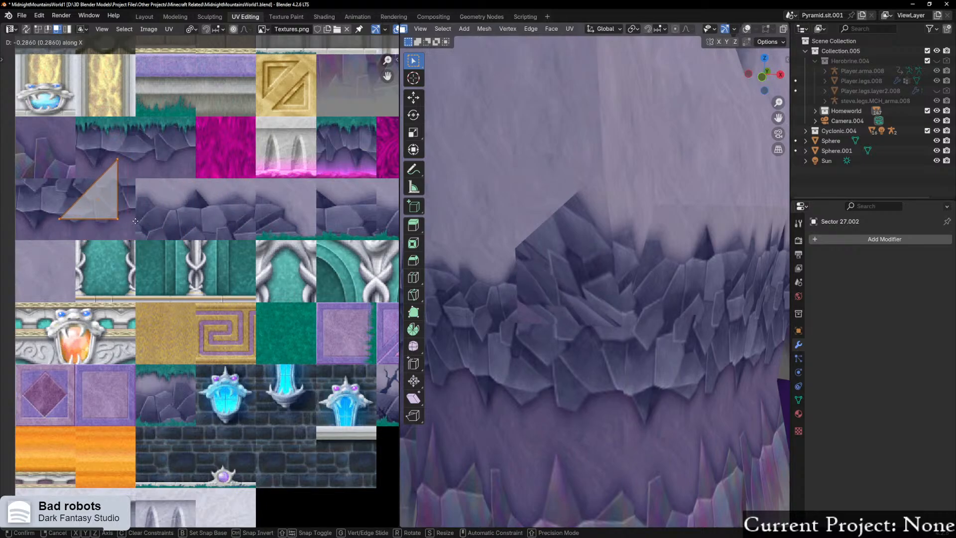
{"action": "left_click", "coordinate": [152, 222]}
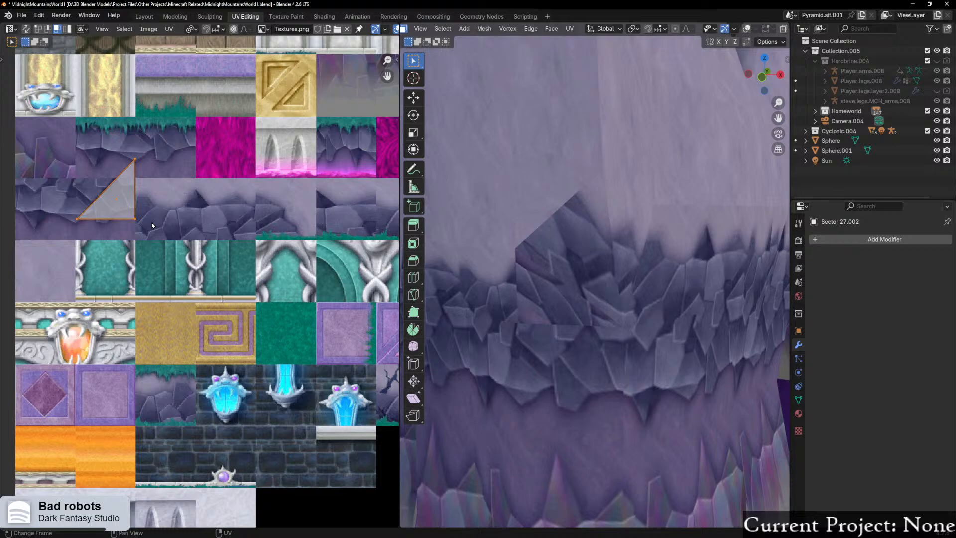
{"action": "key", "text": "g"}
{"action": "key", "text": "y"}
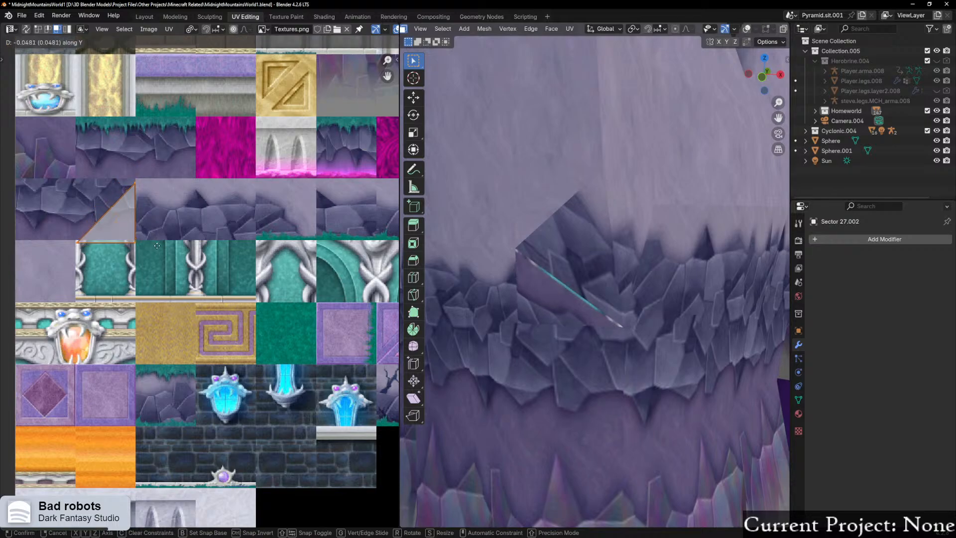
{"action": "left_click", "coordinate": [157, 239]}
Step: Undo the recent moves and rotation of the triangle's UVs
{"action": "scroll", "coordinate": [619, 243], "scroll_direction": "up", "scroll_amount": 2}
{"action": "key", "text": "ctrl+z"}
{"action": "scroll", "coordinate": [611, 244], "scroll_direction": "down", "scroll_amount": 2}
{"action": "scroll", "coordinate": [611, 244], "scroll_direction": "up", "scroll_amount": 1}
{"action": "key", "text": "ctrl+z"}
{"action": "key", "text": "ctrl+z"}
{"action": "key", "text": "ctrl+z"}
{"action": "key", "text": "ctrl+z"}
{"action": "key", "text": "ctrl+z"}
{"action": "key", "text": "ctrl+z"}
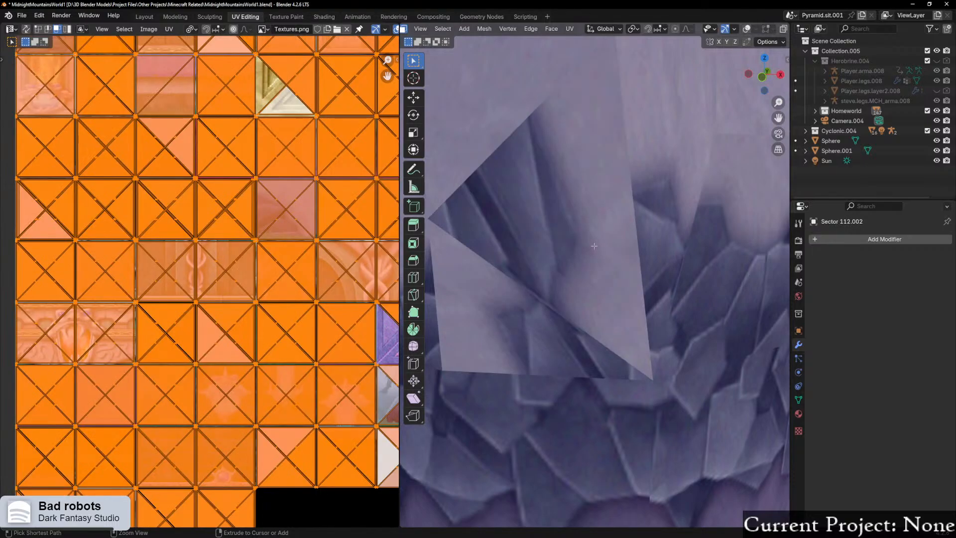
Step: Leave Edit Mode on the Sector 112.002 terrain mesh and bring the whole castle island into view
{"action": "scroll", "coordinate": [590, 246], "scroll_direction": "down", "scroll_amount": 4}
{"action": "scroll", "coordinate": [465, 258], "scroll_direction": "down", "scroll_amount": 8}
{"action": "middle_click_drag", "start_coordinate": [465, 258], "coordinate": [588, 297]}
{"action": "key", "text": "Tab"}
{"action": "middle_click_drag", "start_coordinate": [526, 310], "coordinate": [492, 320]}
{"action": "scroll", "coordinate": [492, 320], "scroll_direction": "down", "scroll_amount": 2}
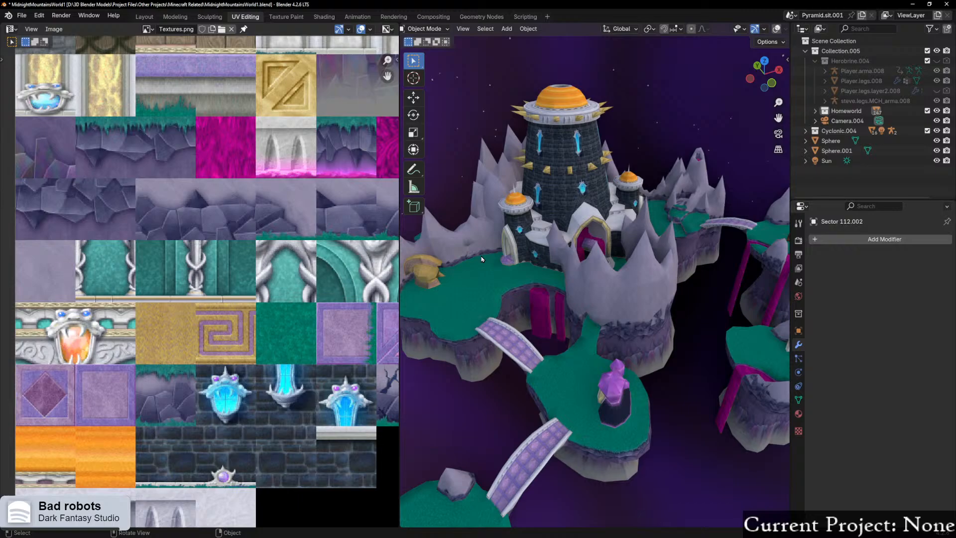
Step: Examine the textured castle, spiky mountains and surrounding islands of the world from several angles
{"action": "scroll", "coordinate": [575, 312], "scroll_direction": "up", "scroll_amount": 3}
{"action": "middle_click_drag", "start_coordinate": [579, 364], "coordinate": [554, 294]}
{"action": "scroll", "coordinate": [572, 291], "scroll_direction": "down", "scroll_amount": 11}
{"action": "scroll", "coordinate": [566, 328], "scroll_direction": "up", "scroll_amount": 9}
{"action": "scroll", "coordinate": [564, 328], "scroll_direction": "down", "scroll_amount": 4}
{"action": "scroll", "coordinate": [564, 328], "scroll_direction": "up", "scroll_amount": 2}
{"action": "scroll", "coordinate": [564, 328], "scroll_direction": "up", "scroll_amount": 3}
{"action": "scroll", "coordinate": [585, 302], "scroll_direction": "down", "scroll_amount": 3}
{"action": "middle_click_drag", "start_coordinate": [562, 131], "coordinate": [573, 262], "text": "shift"}
{"action": "scroll", "coordinate": [609, 265], "scroll_direction": "up", "scroll_amount": 4}
{"action": "middle_click_drag", "start_coordinate": [649, 274], "coordinate": [463, 286], "text": "shift"}
{"action": "scroll", "coordinate": [674, 246], "scroll_direction": "down", "scroll_amount": 4}
{"action": "middle_click_drag", "start_coordinate": [674, 246], "coordinate": [465, 316]}
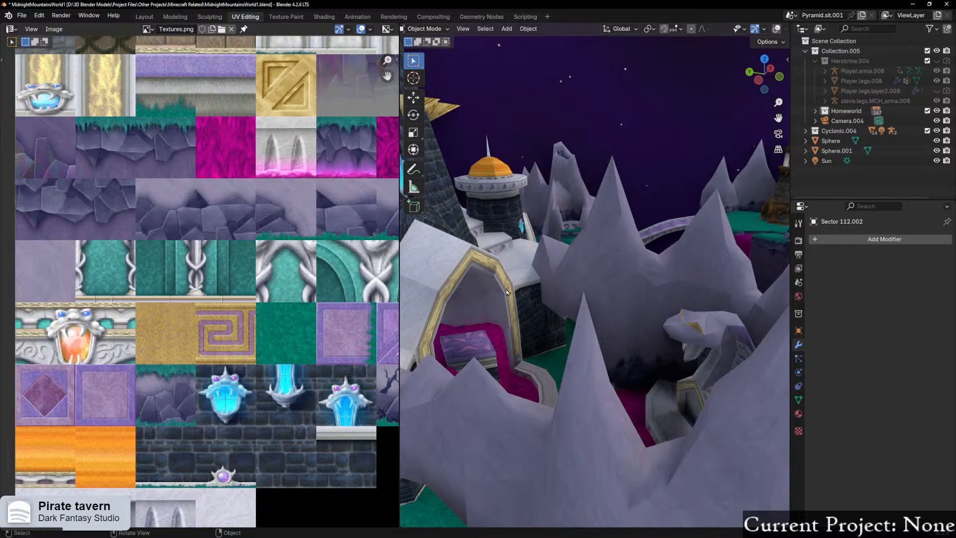
{"action": "middle_click", "coordinate": [471, 342], "text": "alt"}
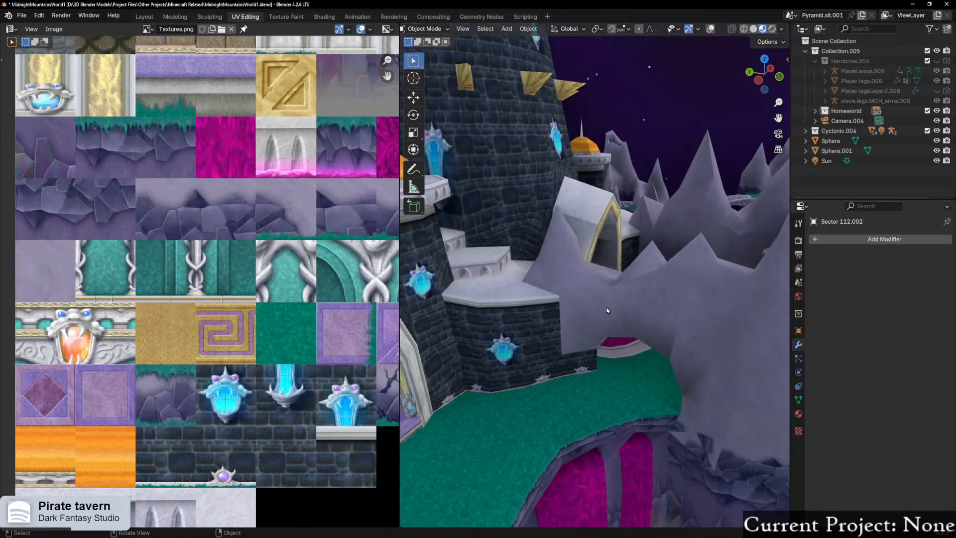
Step: Examine the tiled pedestal in the magenta pool and the arched chamber around it
{"action": "scroll", "coordinate": [567, 316], "scroll_direction": "up", "scroll_amount": 5}
{"action": "scroll", "coordinate": [570, 322], "scroll_direction": "up", "scroll_amount": 3}
{"action": "middle_click_drag", "start_coordinate": [570, 322], "coordinate": [550, 327]}
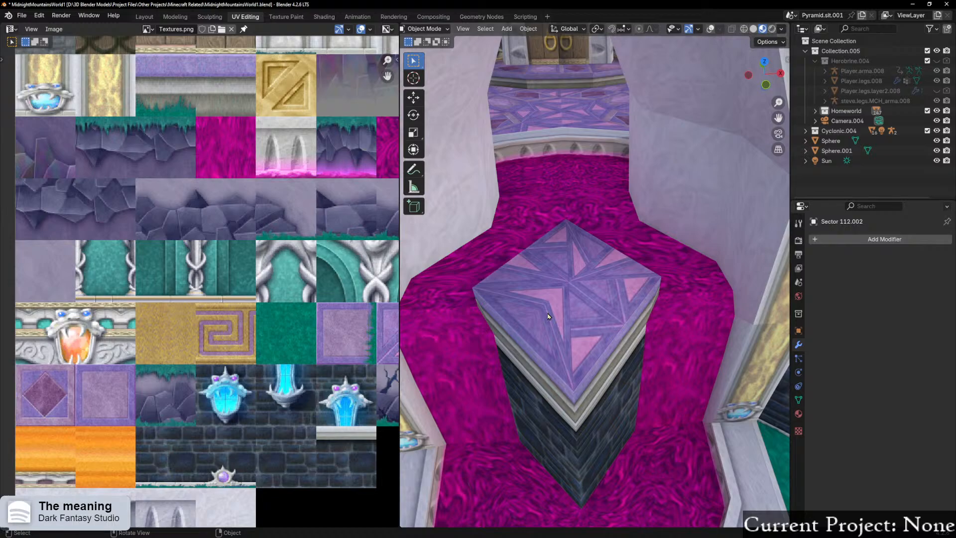
{"action": "middle_click_drag", "start_coordinate": [515, 286], "coordinate": [616, 283]}
{"action": "scroll", "coordinate": [720, 251], "scroll_direction": "down", "scroll_amount": 4}
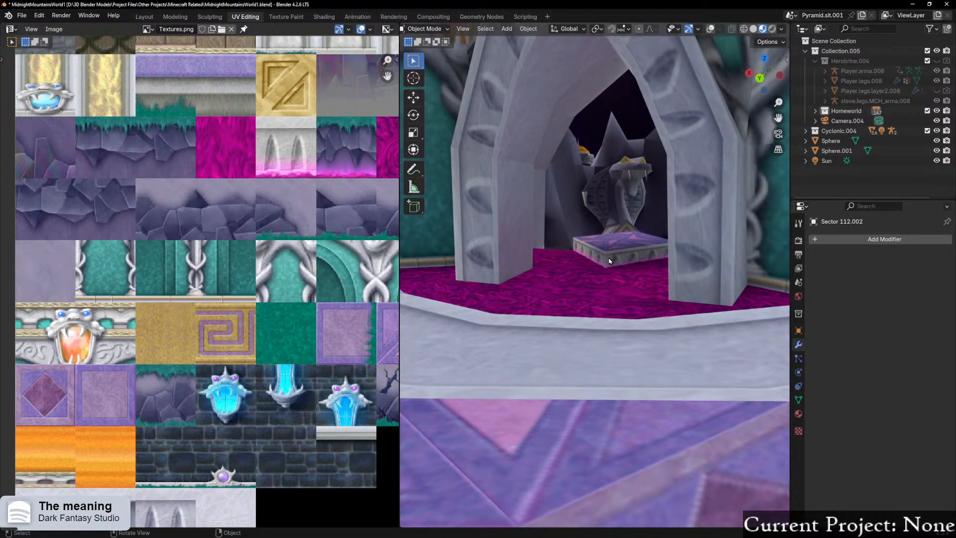
{"action": "middle_click_drag", "start_coordinate": [539, 335], "coordinate": [534, 332]}
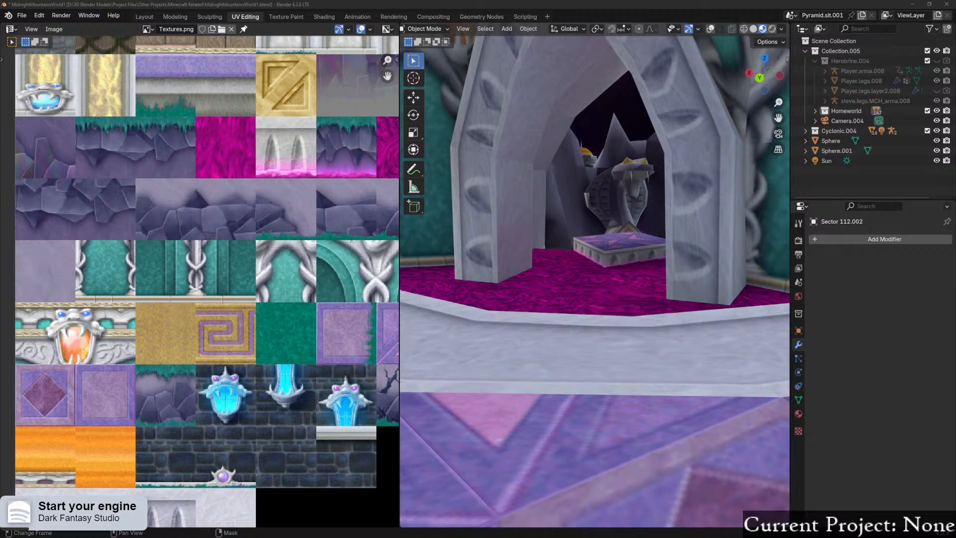
Step: Switch to the web browser and look over the DuckDuckGo results for "moneybags spyro 3"
{"action": "left_click_drag", "start_coordinate": [0, 194], "coordinate": [288, 1]}
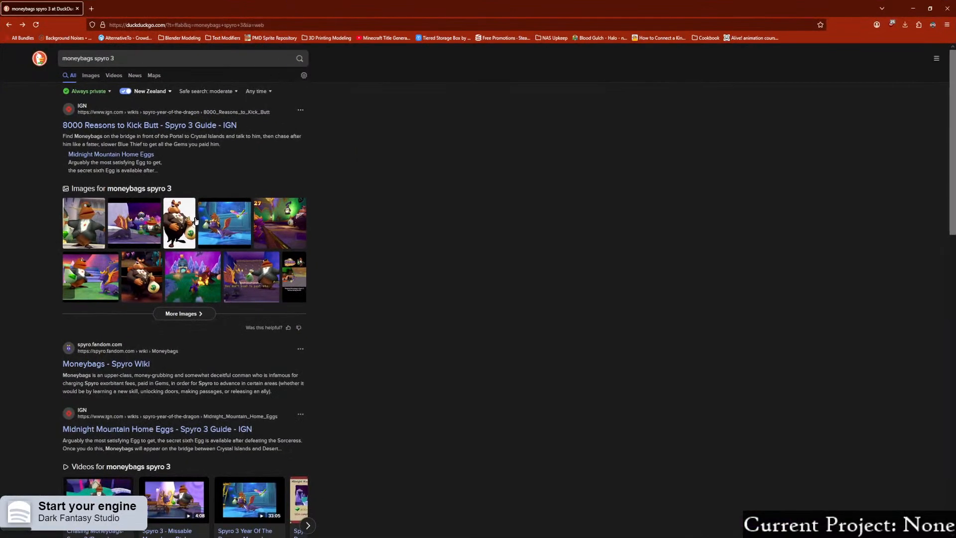
{"action": "left_click_drag", "start_coordinate": [53, 130], "coordinate": [274, 140]}
{"action": "left_click", "coordinate": [375, 192]}
{"action": "left_click_drag", "start_coordinate": [360, 8], "coordinate": [0, 124]}
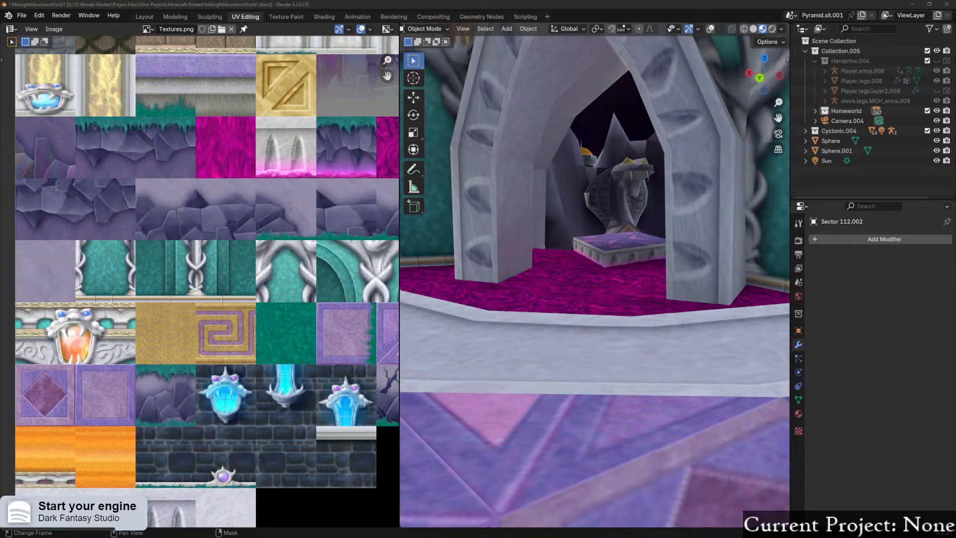
{"action": "left_click_drag", "start_coordinate": [406, 136], "coordinate": [0, 152]}
Step: Import the Moneybags bear character into the scene as a Wavefront OBJ and get a close view of it
{"action": "left_click", "coordinate": [22, 16]}
{"action": "mouse_move", "coordinate": [80, 159]}
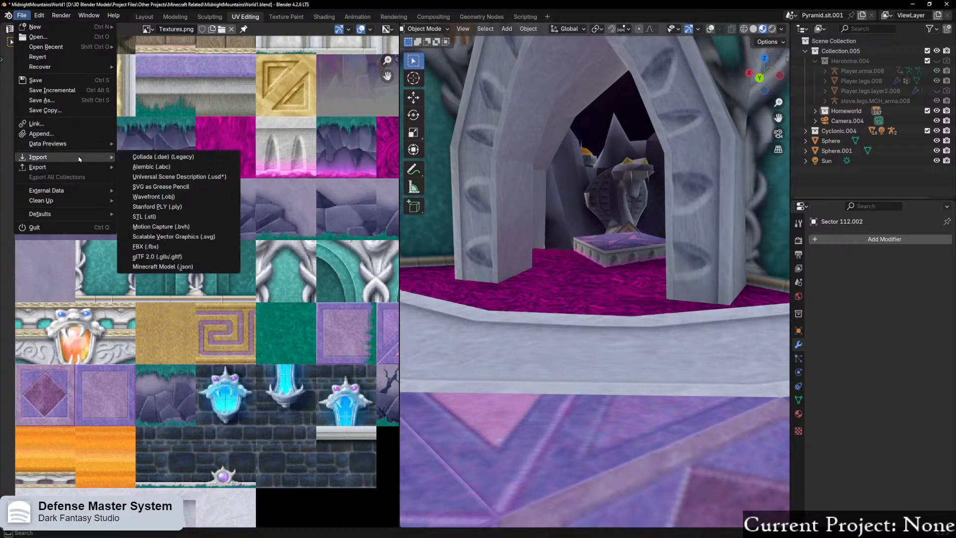
{"action": "left_click", "coordinate": [155, 196]}
{"action": "key", "text": "Escape"}
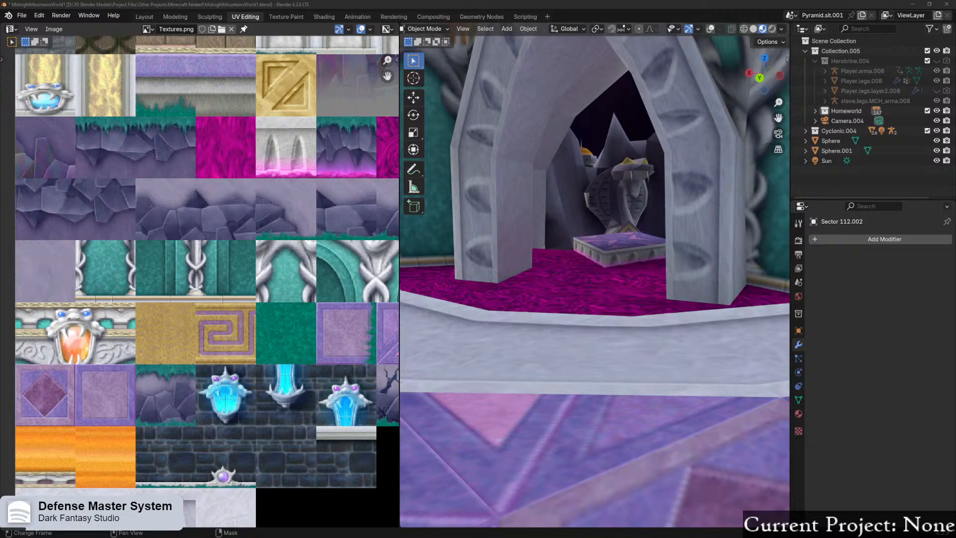
{"action": "middle_click_drag", "start_coordinate": [605, 252], "coordinate": [615, 273]}
{"action": "scroll", "coordinate": [544, 280], "scroll_direction": "up", "scroll_amount": 5}
{"action": "scroll", "coordinate": [585, 281], "scroll_direction": "up", "scroll_amount": 3}
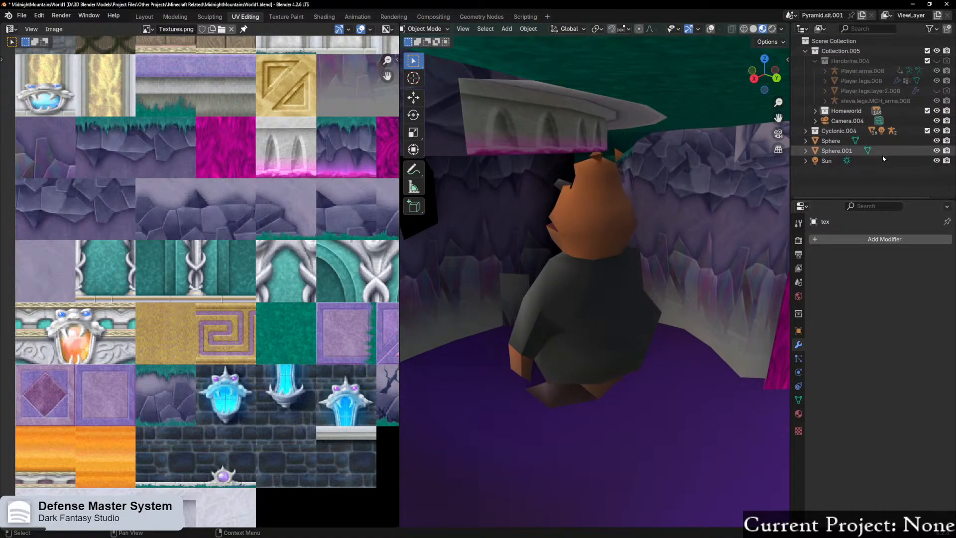
Step: Collapse the Homeworld and Collection.005 collections in the object list and make Scene Collection active
{"action": "key", "text": "KP_Decimal"}
{"action": "left_click_drag", "start_coordinate": [877, 155], "coordinate": [855, 43]}
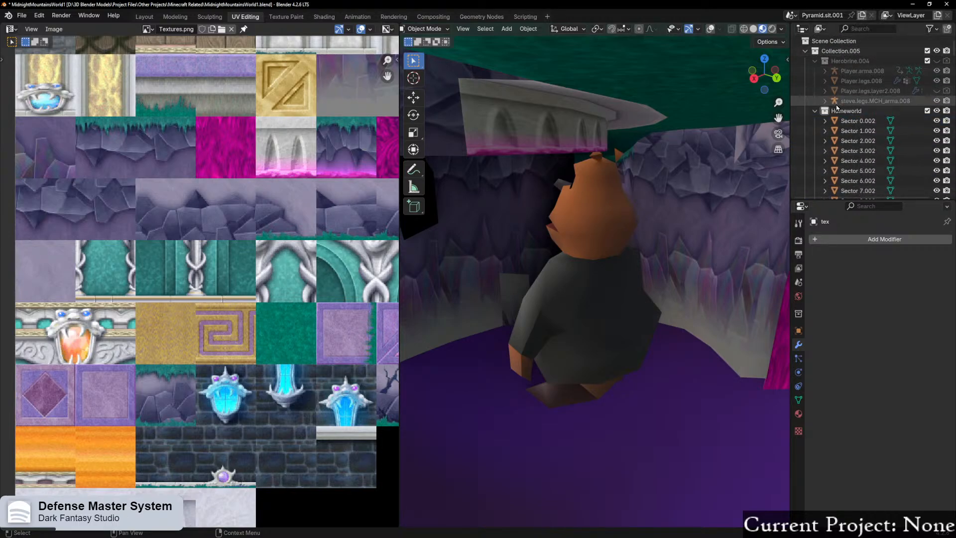
{"action": "left_click", "coordinate": [815, 110]}
{"action": "left_click", "coordinate": [806, 51]}
{"action": "left_click", "coordinate": [834, 41]}
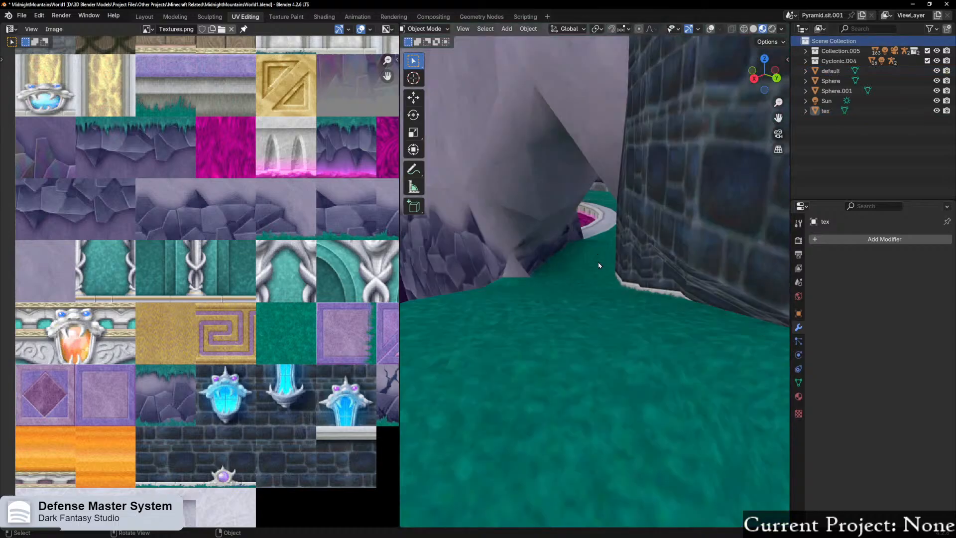
Step: Select the character's default mesh and try to raise it along Z beside the island
{"action": "scroll", "coordinate": [593, 259], "scroll_direction": "up", "scroll_amount": 5}
{"action": "middle_click_drag", "start_coordinate": [581, 252], "coordinate": [528, 246]}
{"action": "left_click", "coordinate": [584, 239]}
{"action": "scroll", "coordinate": [576, 248], "scroll_direction": "down", "scroll_amount": 6}
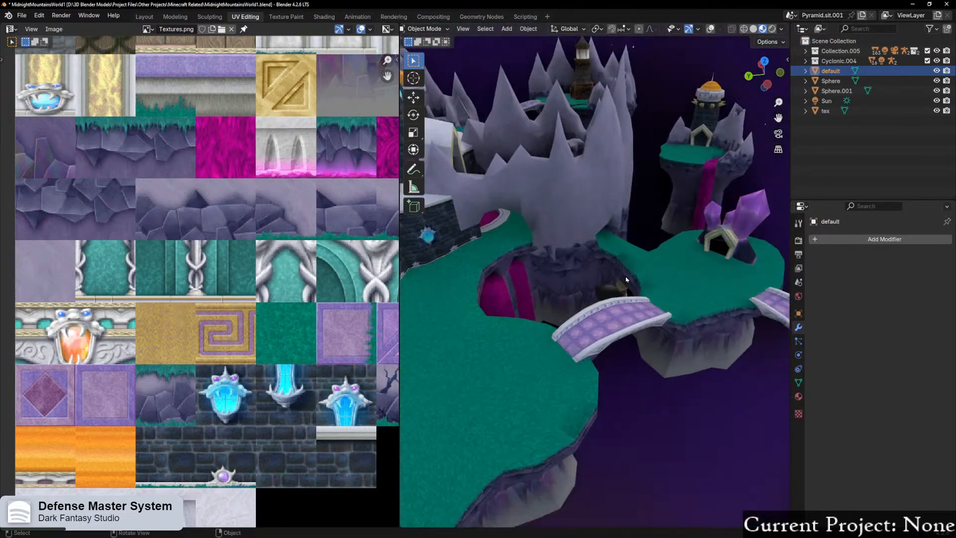
{"action": "scroll", "coordinate": [592, 272], "scroll_direction": "up", "scroll_amount": 4}
{"action": "middle_click_drag", "start_coordinate": [593, 271], "coordinate": [580, 265]}
{"action": "key", "text": "g"}
{"action": "key", "text": "z"}
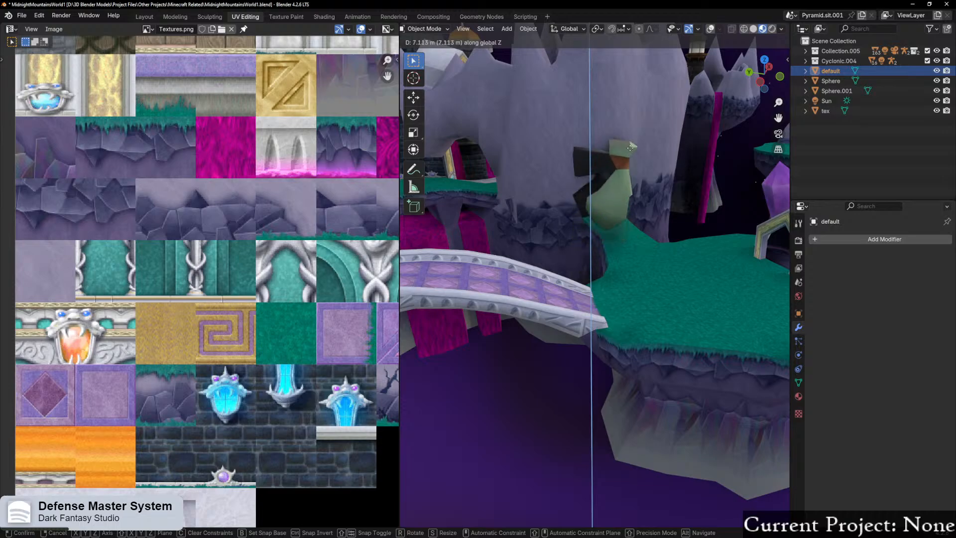
{"action": "right_click", "coordinate": [634, 135]}
Step: Move the default mesh about -7.29 m in X and -4.75 m in Y, and raise it along Z to the grassy island
{"action": "scroll", "coordinate": [635, 134], "scroll_direction": "down", "scroll_amount": 4}
{"action": "middle_click_drag", "start_coordinate": [635, 135], "coordinate": [581, 132]}
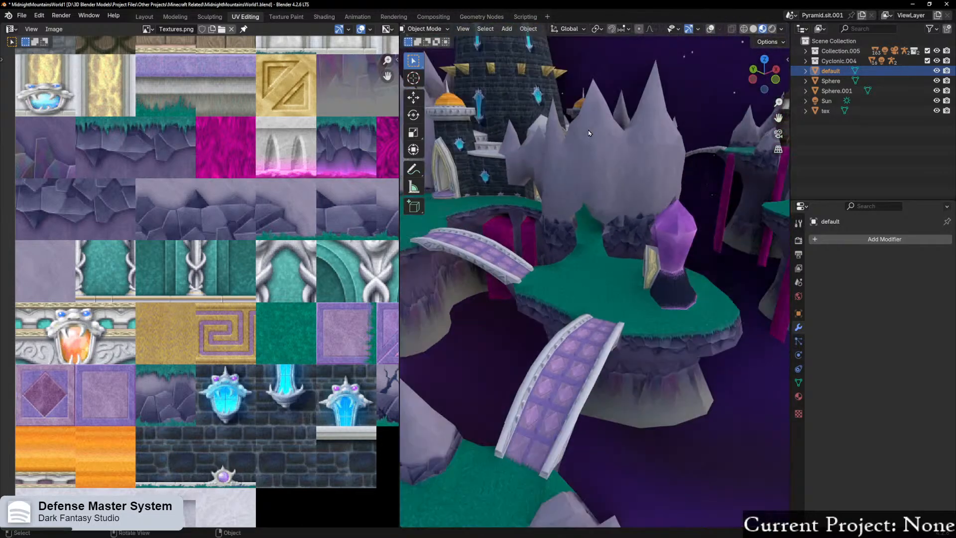
{"action": "key", "text": "g"}
{"action": "key", "text": "shift+z"}
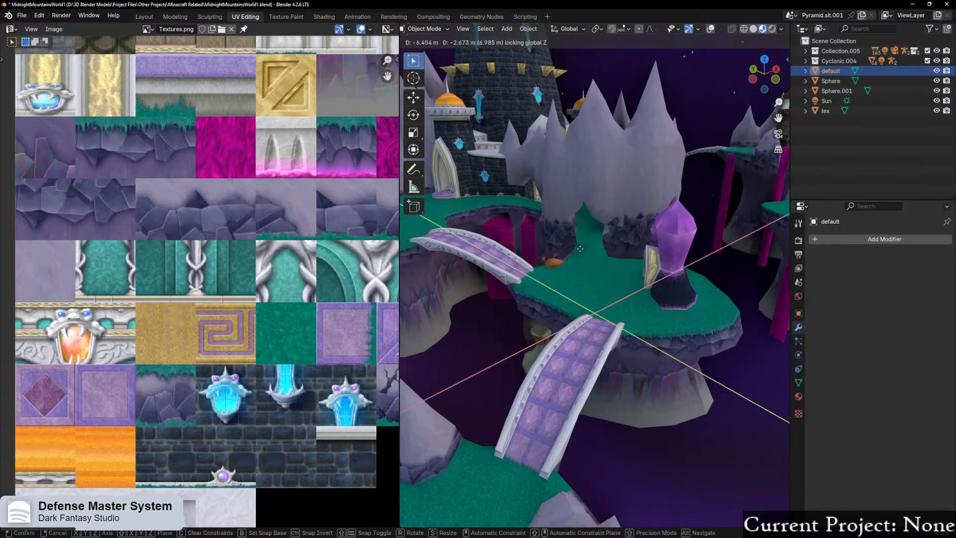
{"action": "left_click", "coordinate": [612, 343]}
{"action": "key", "text": "g"}
{"action": "key", "text": "z"}
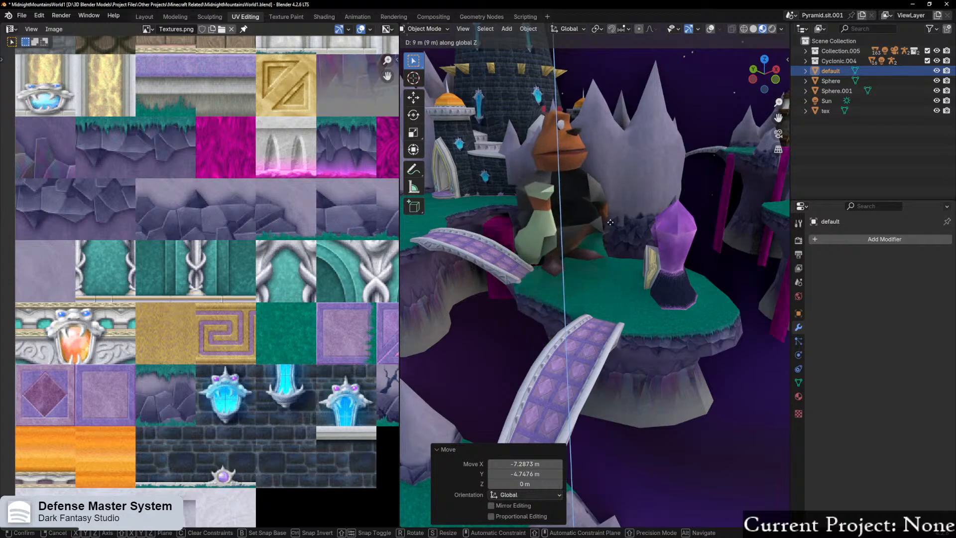
{"action": "left_click", "coordinate": [617, 245]}
{"action": "middle_click_drag", "start_coordinate": [616, 245], "coordinate": [665, 265]}
{"action": "scroll", "coordinate": [620, 267], "scroll_direction": "up", "scroll_amount": 5}
{"action": "scroll", "coordinate": [617, 297], "scroll_direction": "up", "scroll_amount": 5}
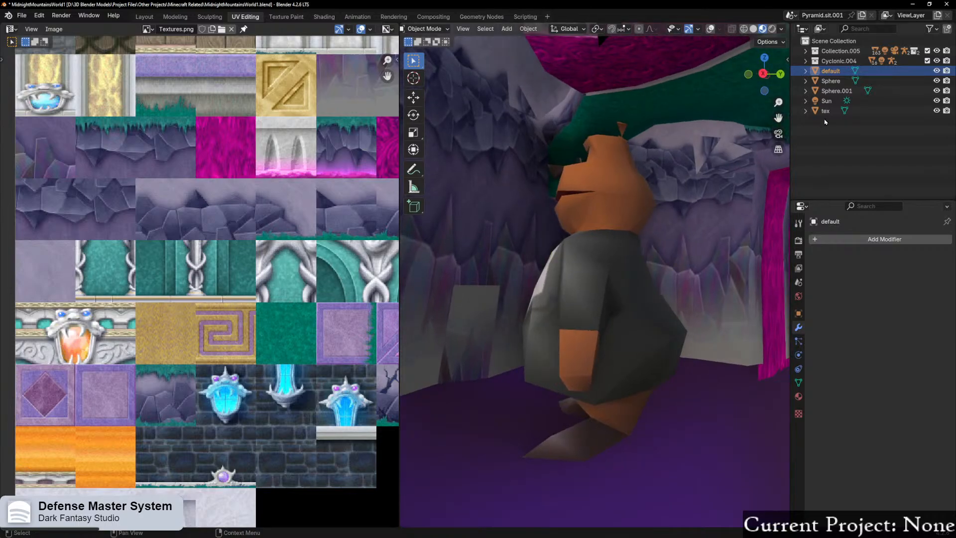
Step: Turn on the viewport overlays and parent the tex mesh to the default mesh with the Object option
{"action": "left_click", "coordinate": [824, 111]}
{"action": "key", "text": "KP_Decimal"}
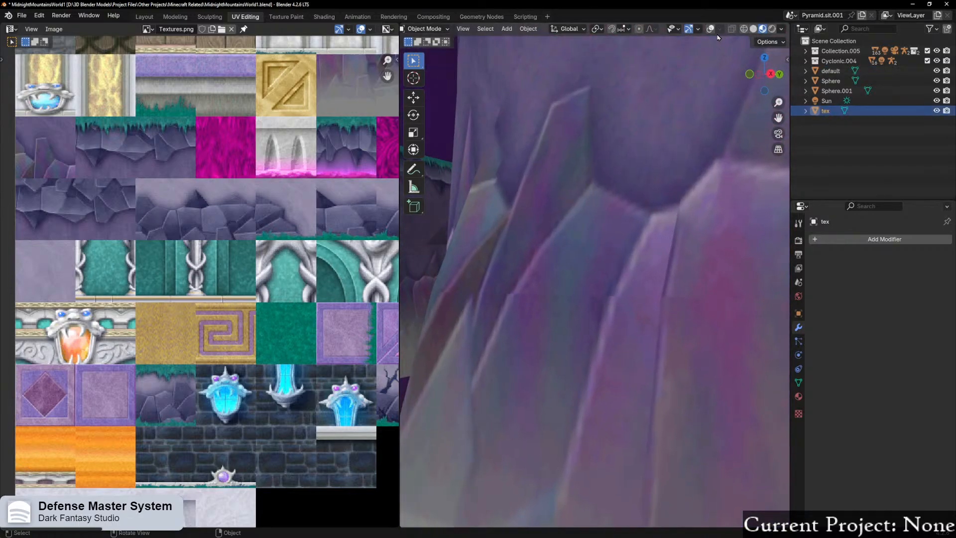
{"action": "middle_click_drag", "start_coordinate": [686, 259], "coordinate": [642, 266]}
{"action": "scroll", "coordinate": [651, 252], "scroll_direction": "up", "scroll_amount": 2}
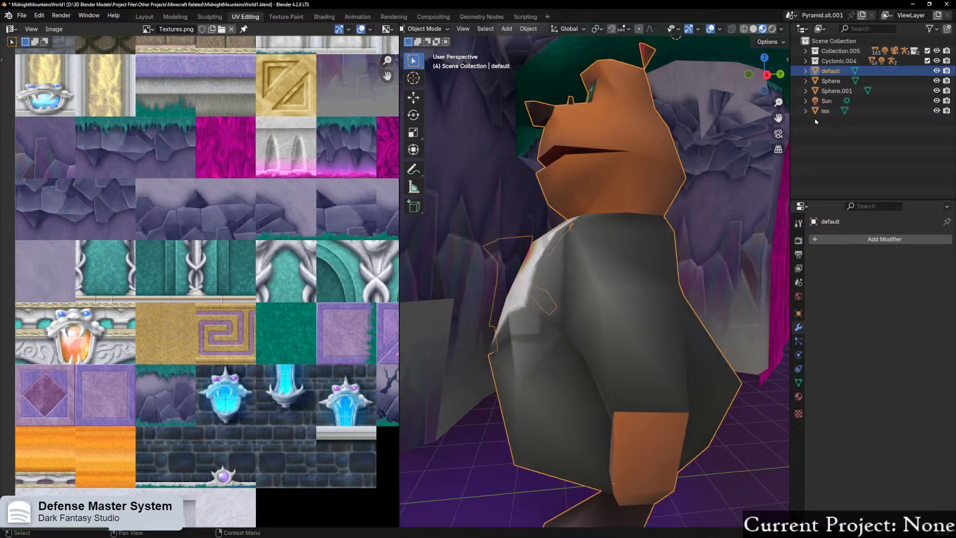
{"action": "left_click", "coordinate": [830, 71], "text": "ctrl"}
{"action": "middle_click_drag", "start_coordinate": [647, 209], "coordinate": [668, 219]}
{"action": "key", "text": "ctrl+p"}
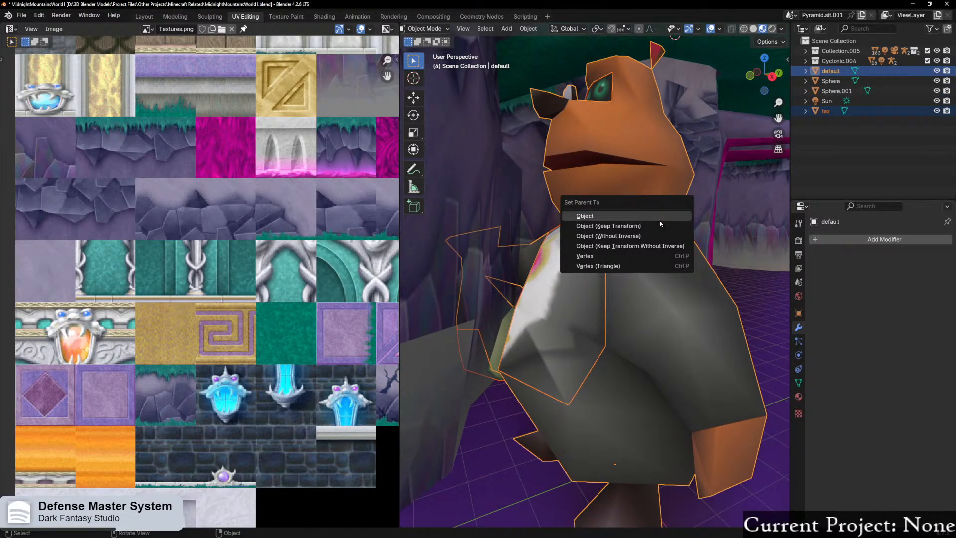
{"action": "left_click", "coordinate": [625, 217]}
Step: Select the default mesh with its parented part and raise the character along Z
{"action": "middle_click_drag", "start_coordinate": [626, 219], "coordinate": [727, 254]}
{"action": "left_click", "coordinate": [839, 61]}
{"action": "left_click", "coordinate": [830, 71]}
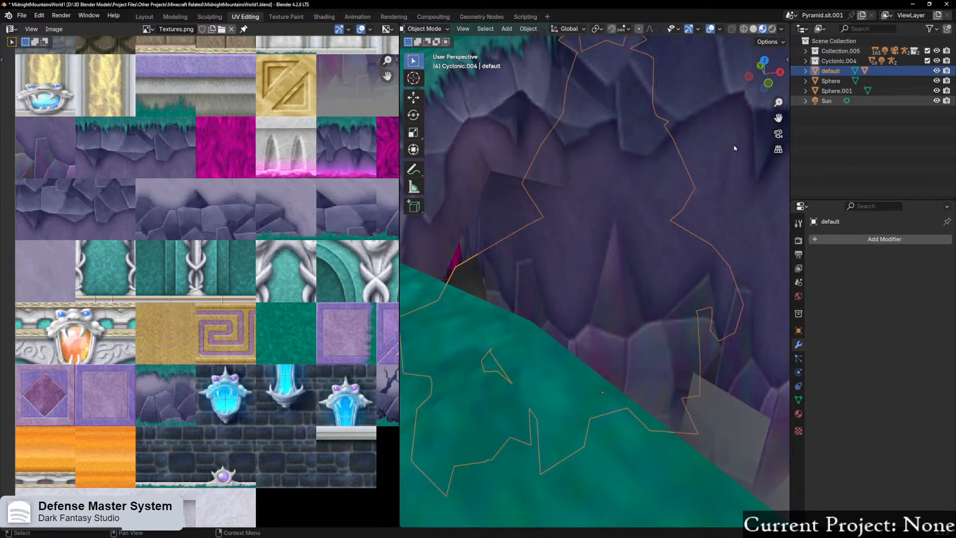
{"action": "scroll", "coordinate": [688, 169], "scroll_direction": "down", "scroll_amount": 4}
{"action": "key", "text": "g"}
{"action": "key", "text": "z"}
{"action": "left_click", "coordinate": [649, 177]}
Step: Move the character horizontally, about -7.18 m in X and -3.73 m in Y, onto the island beside the bridge
{"action": "scroll", "coordinate": [650, 177], "scroll_direction": "down", "scroll_amount": 4}
{"action": "key", "text": "g"}
{"action": "key", "text": "shift+z"}
{"action": "left_click", "coordinate": [489, 222]}
{"action": "middle_click_drag", "start_coordinate": [489, 222], "coordinate": [562, 336]}
{"action": "scroll", "coordinate": [549, 253], "scroll_direction": "up", "scroll_amount": 3}
{"action": "middle_click_drag", "start_coordinate": [563, 336], "coordinate": [541, 293]}
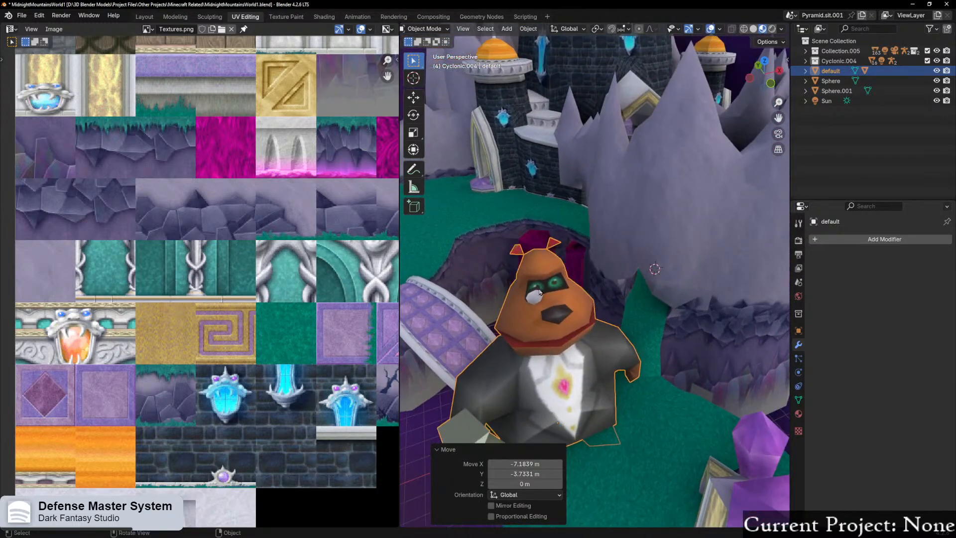
{"action": "scroll", "coordinate": [542, 293], "scroll_direction": "up", "scroll_amount": 3}
{"action": "scroll", "coordinate": [488, 291], "scroll_direction": "up", "scroll_amount": 2}
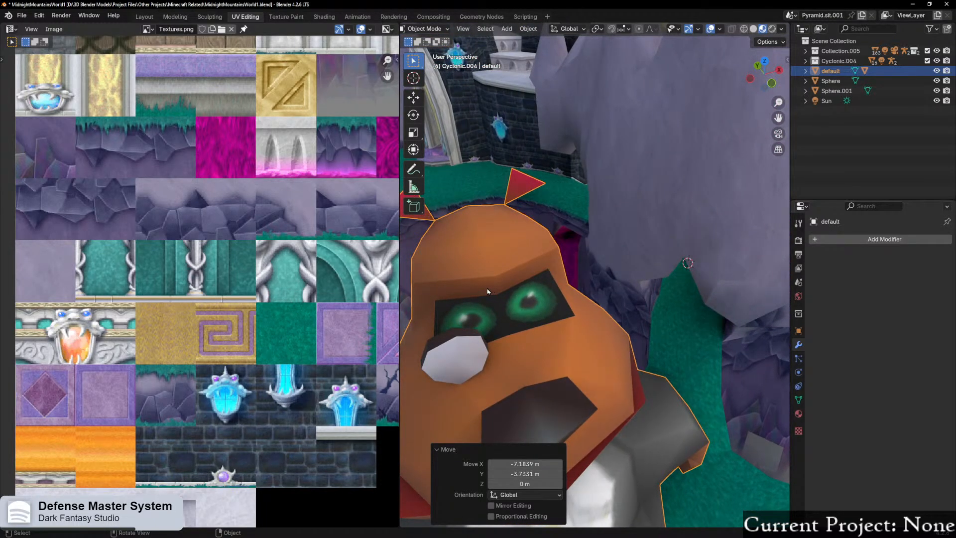
Step: Select the default mesh and raise the character 1.4 m along Z so its feet stand on the grass
{"action": "left_click", "coordinate": [528, 305]}
{"action": "scroll", "coordinate": [522, 302], "scroll_direction": "down", "scroll_amount": 6}
{"action": "middle_click_drag", "start_coordinate": [522, 303], "coordinate": [526, 275]}
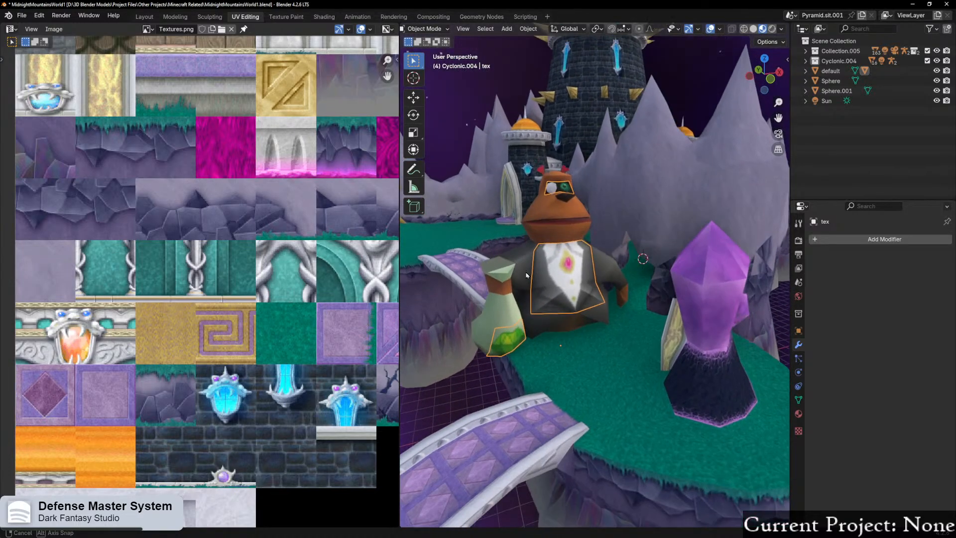
{"action": "scroll", "coordinate": [528, 276], "scroll_direction": "up", "scroll_amount": 3}
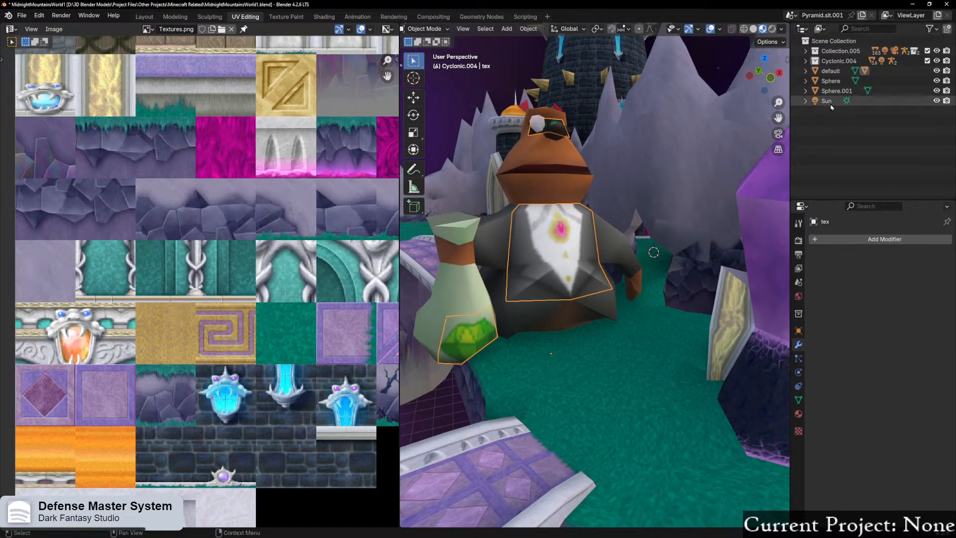
{"action": "left_click", "coordinate": [830, 71]}
{"action": "key", "text": "g"}
{"action": "key", "text": "z"}
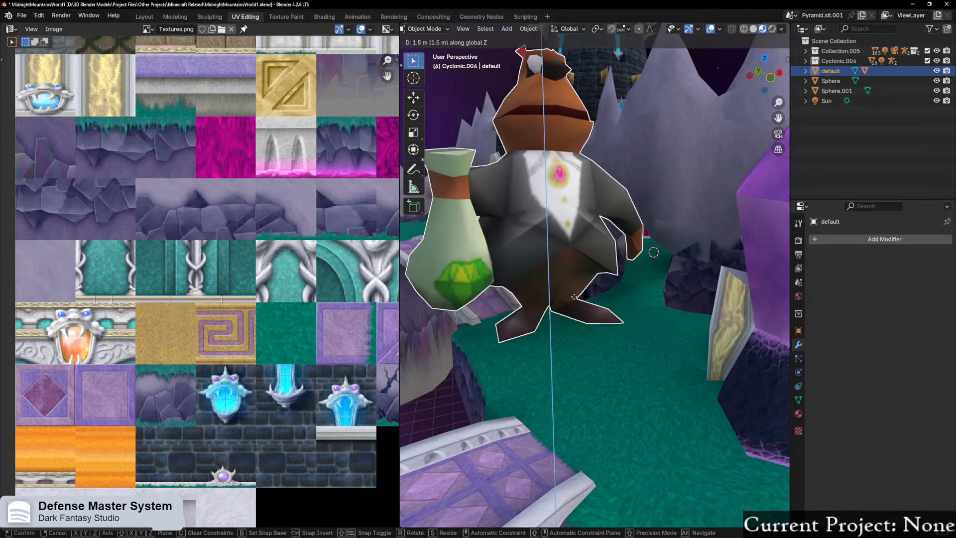
{"action": "left_click", "coordinate": [582, 329]}
{"action": "middle_click_drag", "start_coordinate": [583, 331], "coordinate": [649, 339]}
{"action": "scroll", "coordinate": [642, 337], "scroll_direction": "down", "scroll_amount": 8}
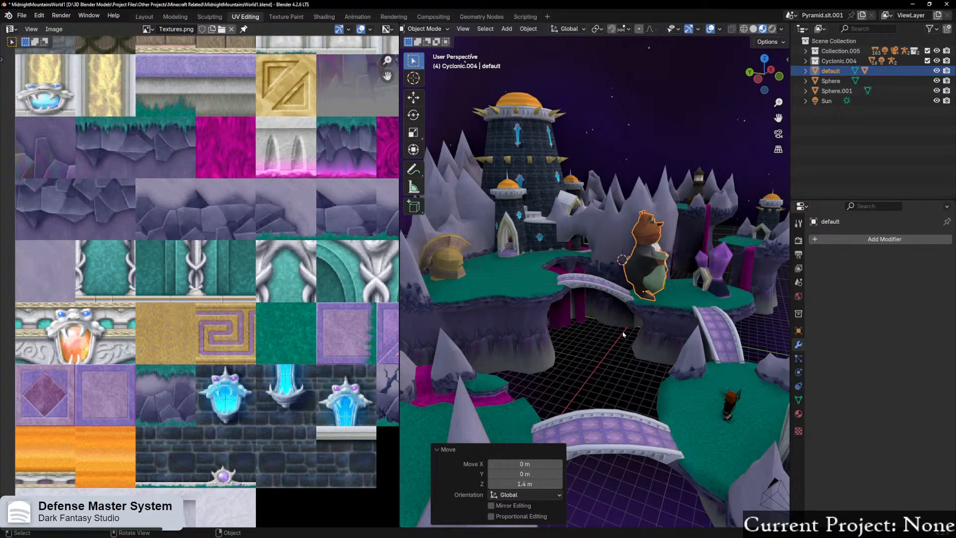
{"action": "scroll", "coordinate": [623, 335], "scroll_direction": "up", "scroll_amount": 6}
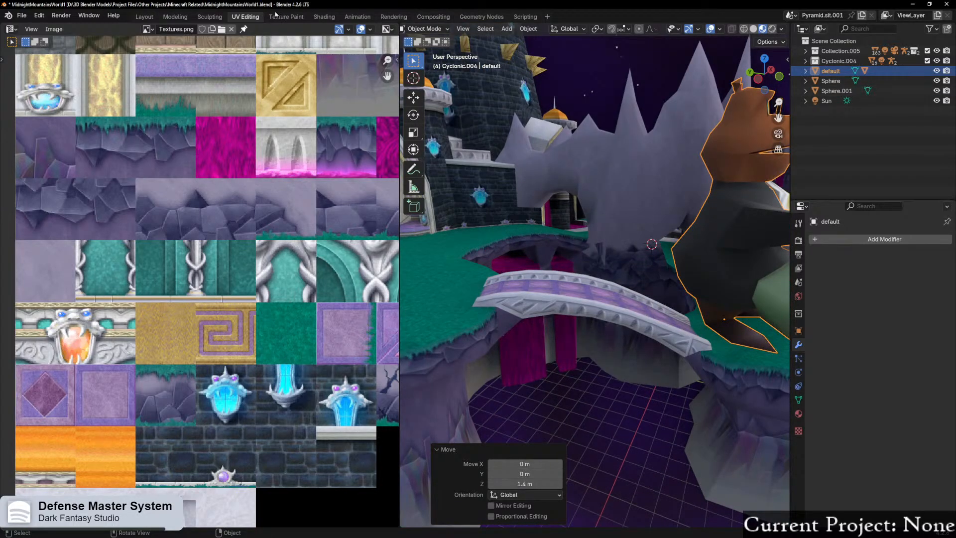
Step: Switch to the Layout workspace, frame the character on its island and show its transform properties
{"action": "left_click", "coordinate": [210, 17]}
{"action": "left_click", "coordinate": [144, 16]}
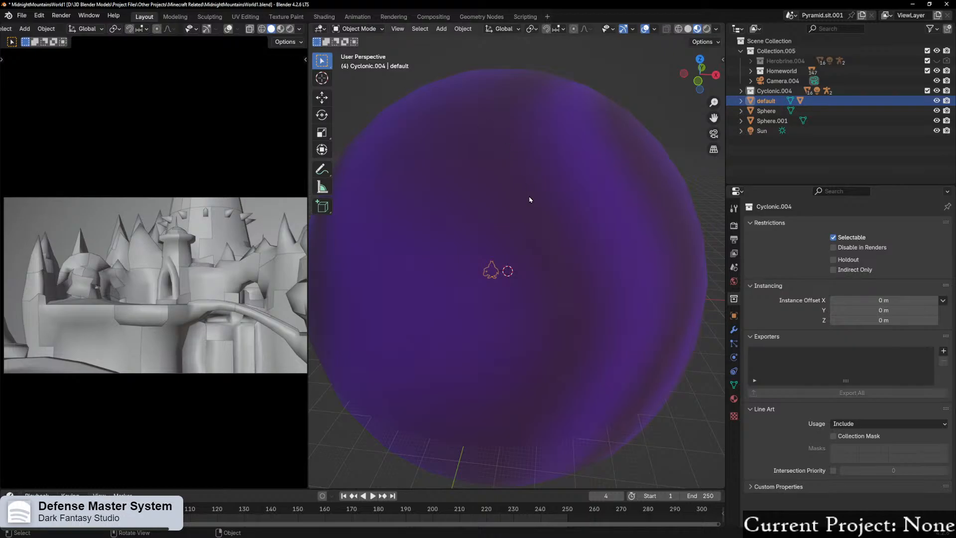
{"action": "scroll", "coordinate": [521, 201], "scroll_direction": "up", "scroll_amount": 8}
{"action": "middle_click_drag", "start_coordinate": [523, 198], "coordinate": [576, 209]}
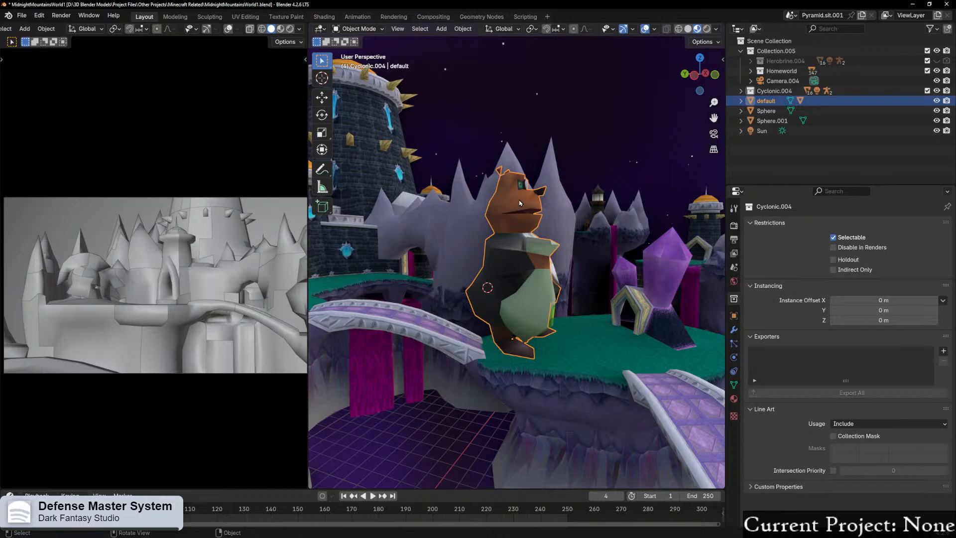
{"action": "key", "text": "n"}
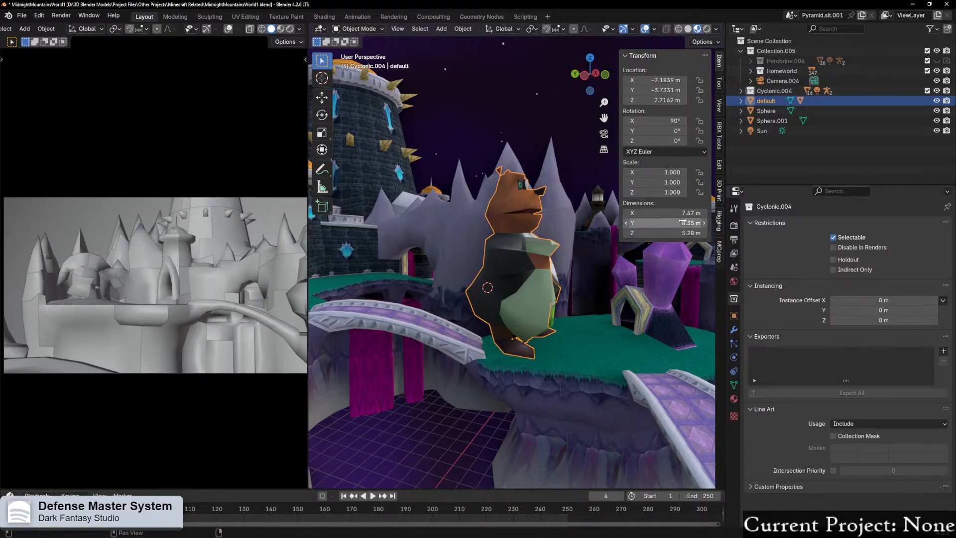
{"action": "middle_click_drag", "start_coordinate": [585, 264], "coordinate": [578, 268]}
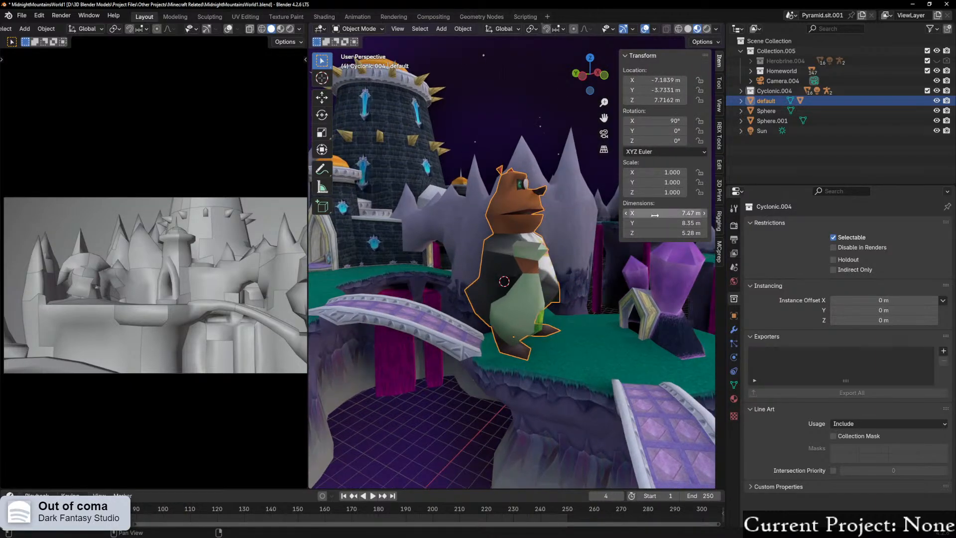
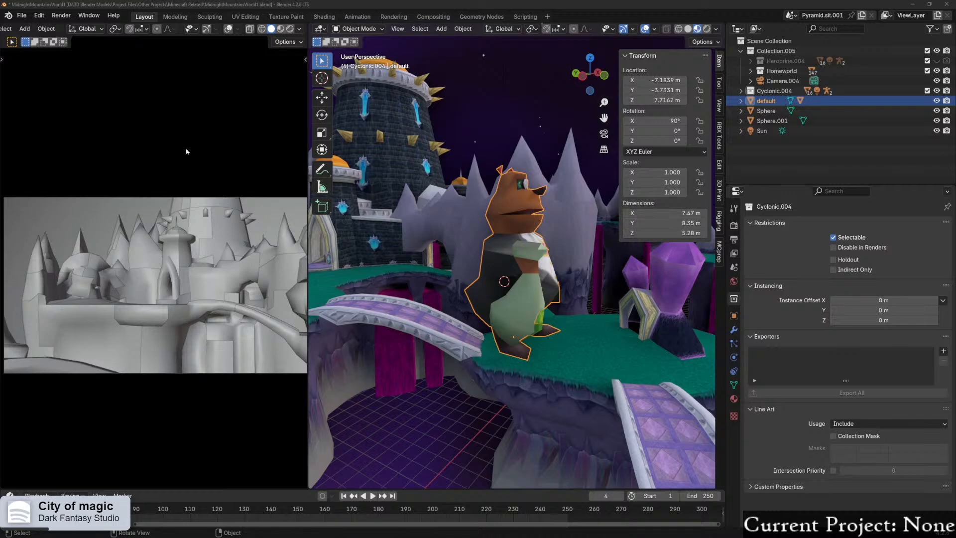
Step: Move the character horizontally to the far island across the bridges, at about X -31.49 m and Y 0.90 m
{"action": "middle_click_drag", "start_coordinate": [523, 280], "coordinate": [517, 324]}
{"action": "scroll", "coordinate": [517, 324], "scroll_direction": "down", "scroll_amount": 4}
{"action": "scroll", "coordinate": [517, 325], "scroll_direction": "down", "scroll_amount": 5}
{"action": "scroll", "coordinate": [558, 299], "scroll_direction": "up", "scroll_amount": 6}
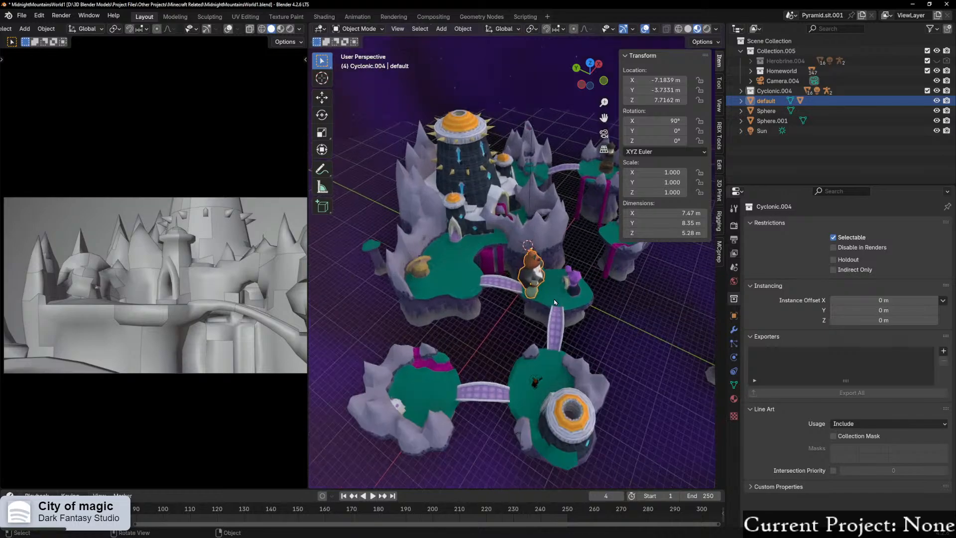
{"action": "key", "text": "g"}
{"action": "key", "text": "shift+z"}
{"action": "left_click", "coordinate": [450, 394]}
Step: Scale the character uniformly down to 0.1
{"action": "middle_click_drag", "start_coordinate": [450, 394], "coordinate": [538, 344]}
{"action": "key", "text": "KP_Decimal"}
{"action": "scroll", "coordinate": [647, 260], "scroll_direction": "up", "scroll_amount": 1}
{"action": "key", "text": "s"}
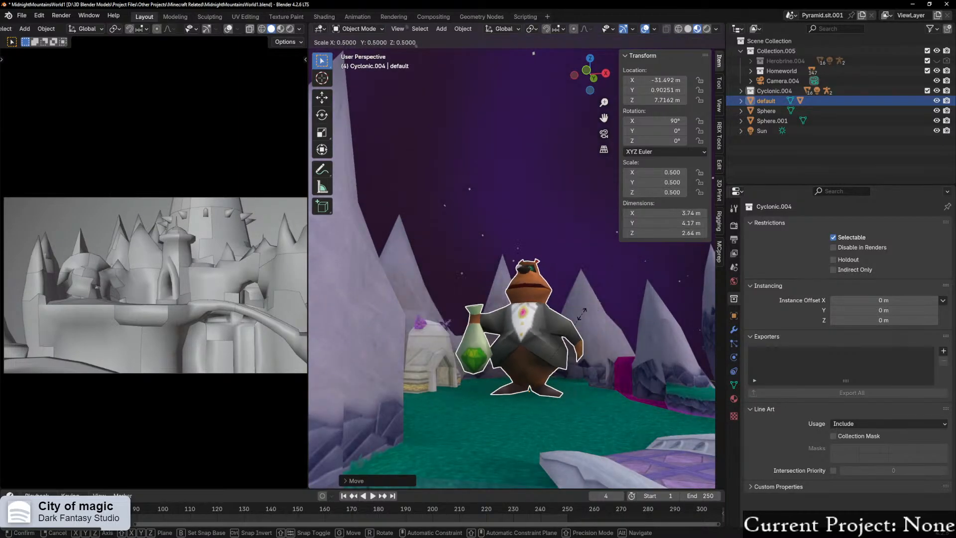
{"action": "left_click", "coordinate": [533, 375]}
{"action": "middle_click_drag", "start_coordinate": [553, 374], "coordinate": [522, 390]}
{"action": "scroll", "coordinate": [522, 390], "scroll_direction": "up", "scroll_amount": 3}
{"action": "scroll", "coordinate": [592, 403], "scroll_direction": "down", "scroll_amount": 3}
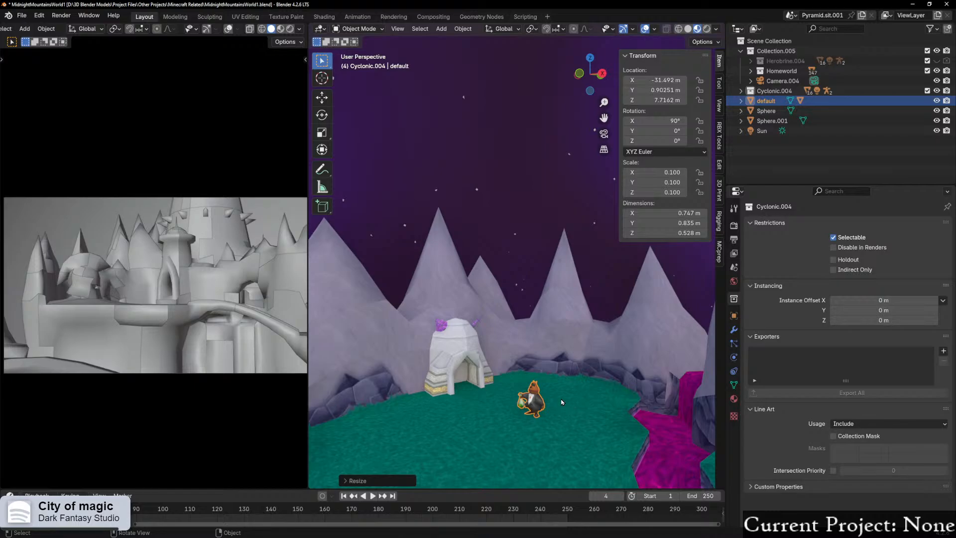
Step: Move the character horizontally to the white stone doorway, at about X -33.83 m and Y 1.05 m
{"action": "key", "text": "KP_Decimal"}
{"action": "scroll", "coordinate": [547, 287], "scroll_direction": "down", "scroll_amount": 5}
{"action": "mouse_move", "coordinate": [546, 286]}
{"action": "middle_mouse_down"}
{"action": "mouse_move", "coordinate": [528, 299]}
{"action": "mouse_move", "coordinate": [531, 289]}
{"action": "middle_mouse_up"}
{"action": "key", "text": "g"}
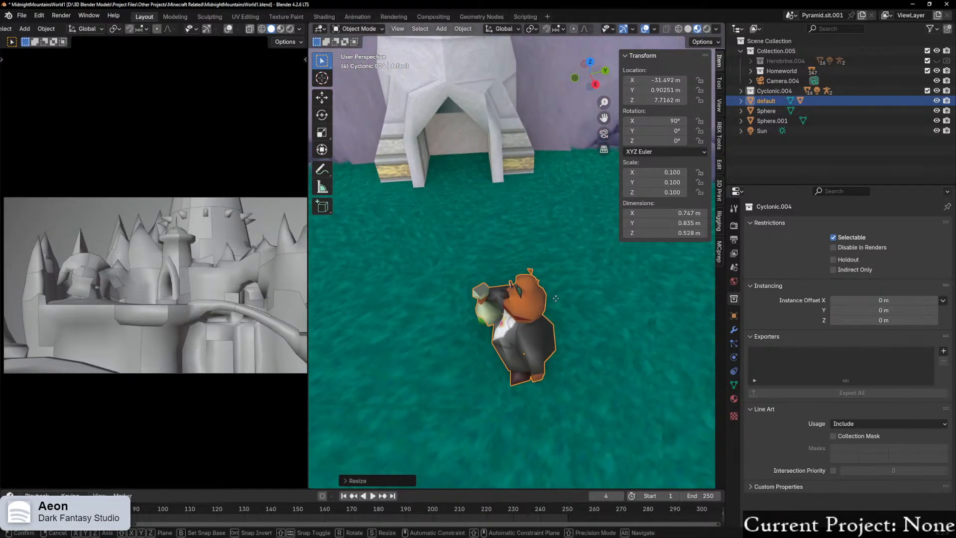
{"action": "key", "text": "shift+z"}
{"action": "left_click", "coordinate": [504, 148]}
{"action": "middle_click_drag", "start_coordinate": [504, 147], "coordinate": [520, 298]}
{"action": "key", "text": "KP_Decimal"}
{"action": "scroll", "coordinate": [508, 187], "scroll_direction": "down", "scroll_amount": 3}
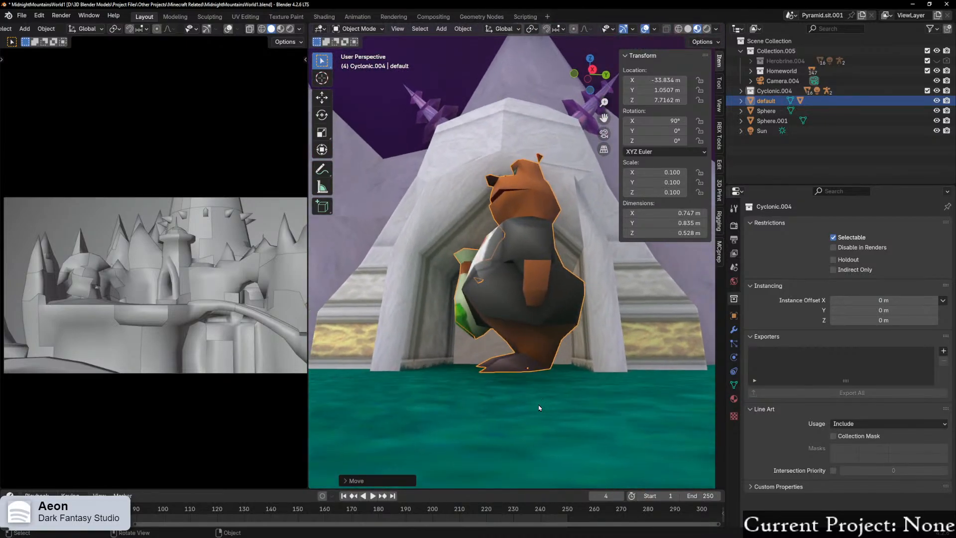
Step: Lower the character about 0.039 m along Z onto the grass
{"action": "key", "text": "g"}
{"action": "key", "text": "z"}
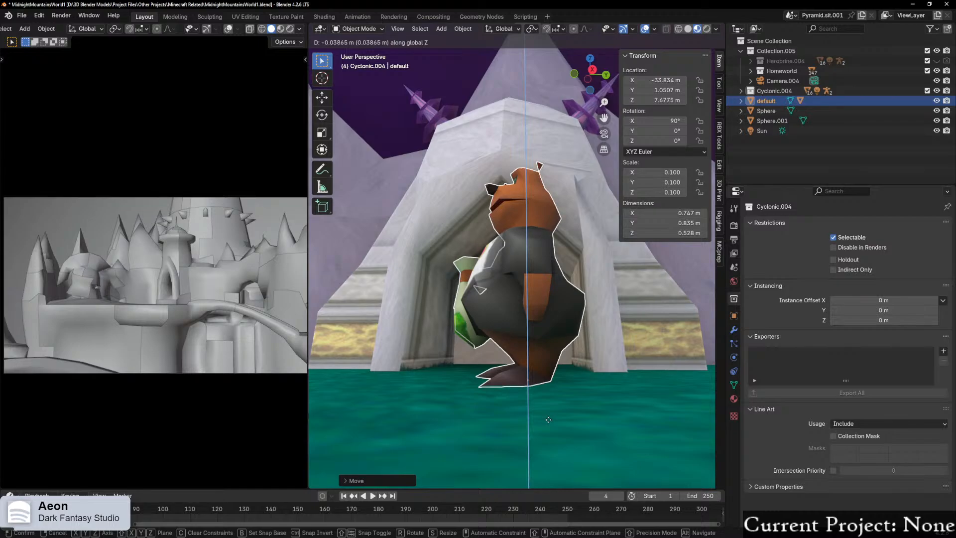
{"action": "left_click", "coordinate": [548, 420]}
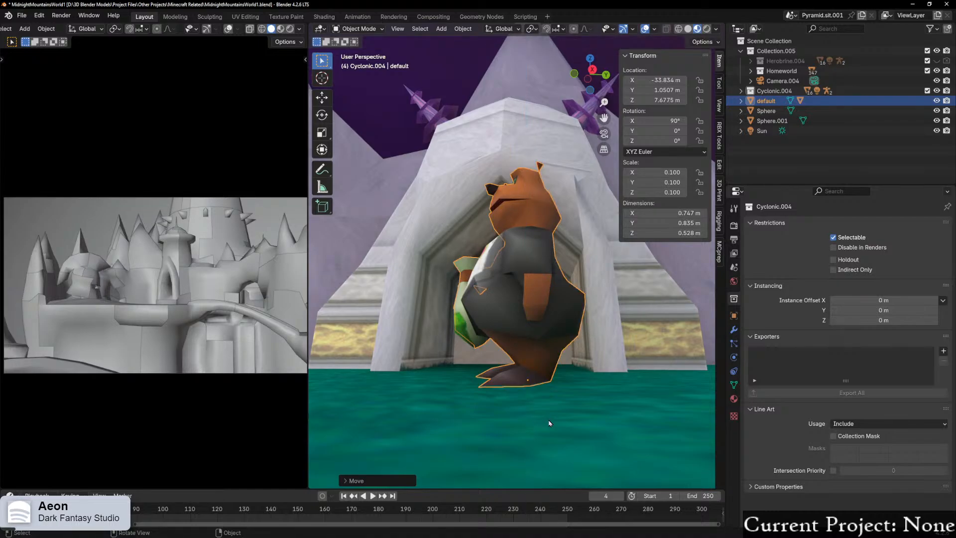
Step: Set the character's scale to 0.108 on all three axes
{"action": "middle_click_drag", "start_coordinate": [502, 396], "coordinate": [527, 310]}
{"action": "scroll", "coordinate": [485, 314], "scroll_direction": "up", "scroll_amount": 2}
{"action": "key", "text": "s"}
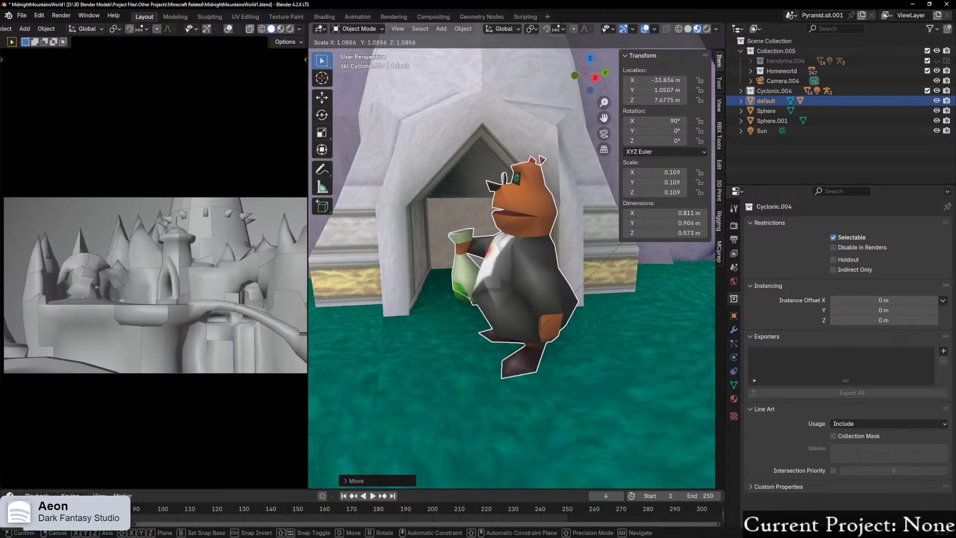
{"action": "key", "text": "Escape"}
{"action": "mouse_move", "coordinate": [677, 171]}
{"action": "left_mouse_down"}
{"action": "mouse_move", "coordinate": [676, 191]}
{"action": "mouse_move", "coordinate": [673, 172]}
{"action": "left_mouse_up"}
{"action": "type", "text": "1"}
{"action": "key", "text": "BackSpace"}
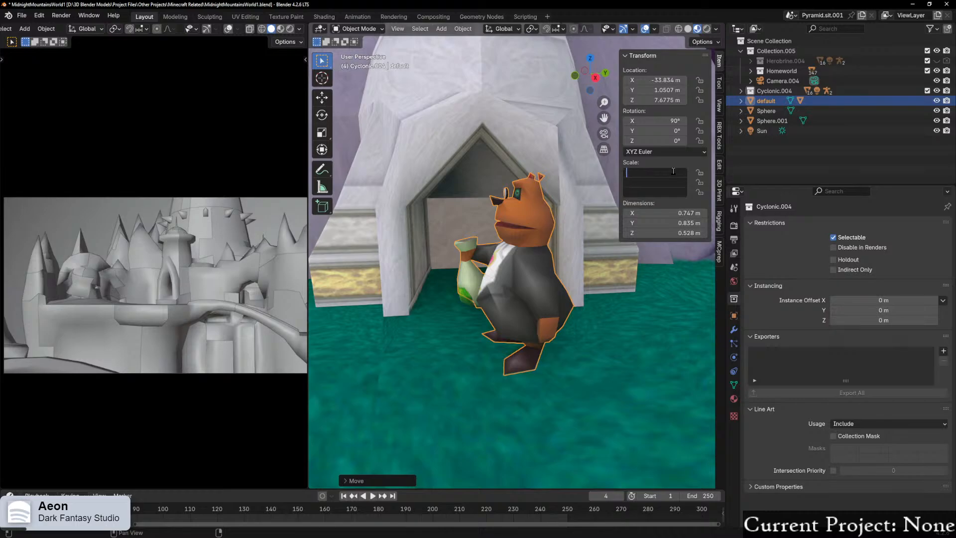
{"action": "type", "text": ".108"}
{"action": "key", "text": "Return"}
Step: Examine the character's size against the doorway and the surrounding island from several sides
{"action": "middle_click_drag", "start_coordinate": [545, 199], "coordinate": [565, 194]}
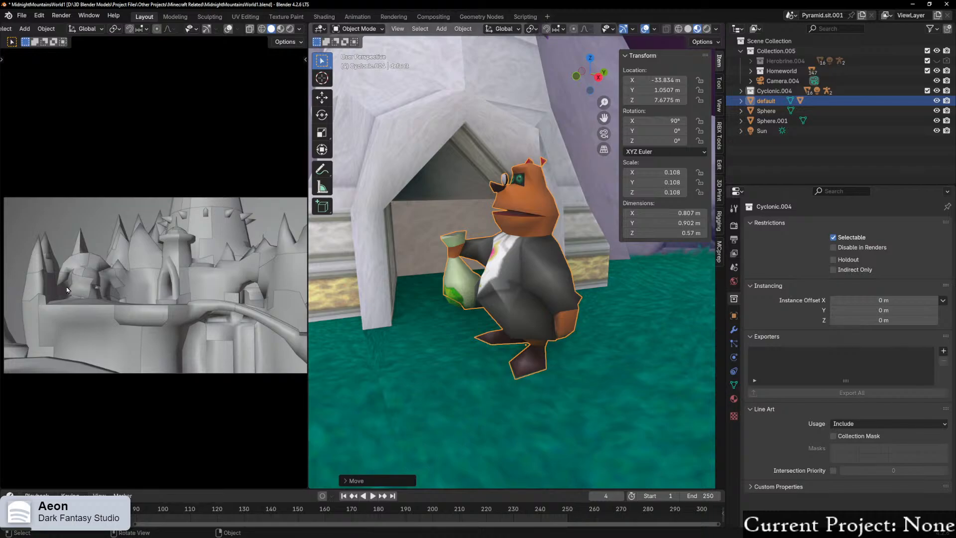
{"action": "scroll", "coordinate": [468, 293], "scroll_direction": "down", "scroll_amount": 5}
{"action": "middle_click_drag", "start_coordinate": [463, 293], "coordinate": [401, 311]}
{"action": "scroll", "coordinate": [448, 297], "scroll_direction": "down", "scroll_amount": 6}
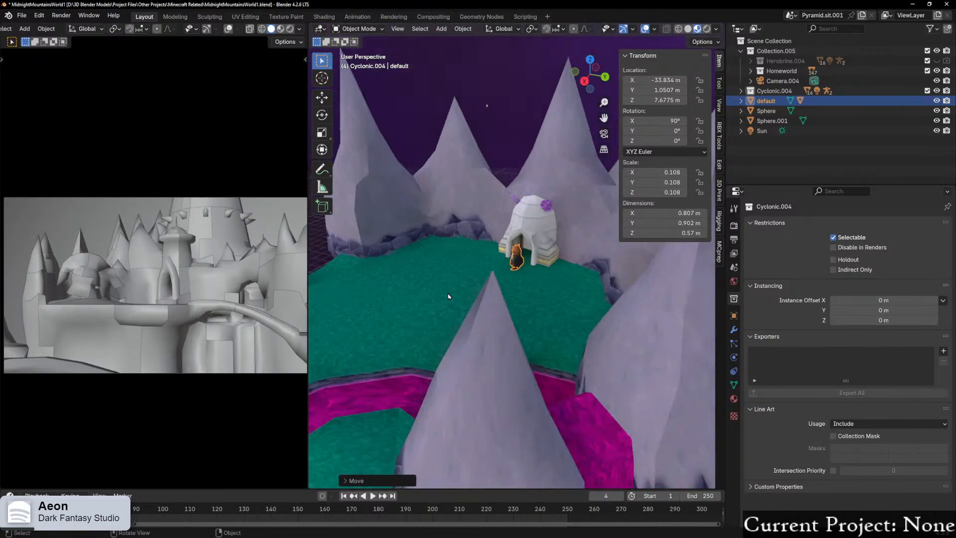
{"action": "scroll", "coordinate": [406, 303], "scroll_direction": "down", "scroll_amount": 2}
{"action": "scroll", "coordinate": [428, 304], "scroll_direction": "up", "scroll_amount": 8}
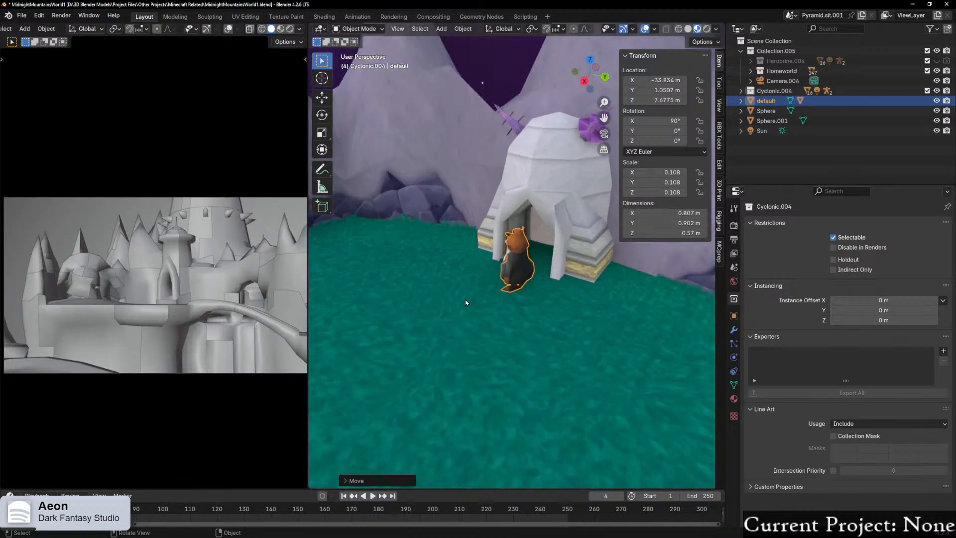
{"action": "middle_click_drag", "start_coordinate": [462, 303], "coordinate": [538, 287]}
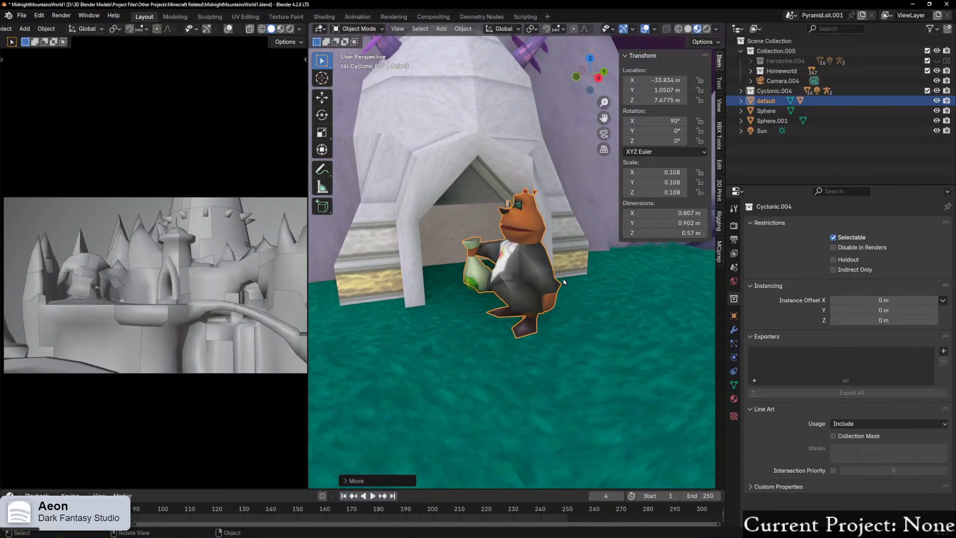
{"action": "middle_click_drag", "start_coordinate": [537, 285], "coordinate": [426, 287]}
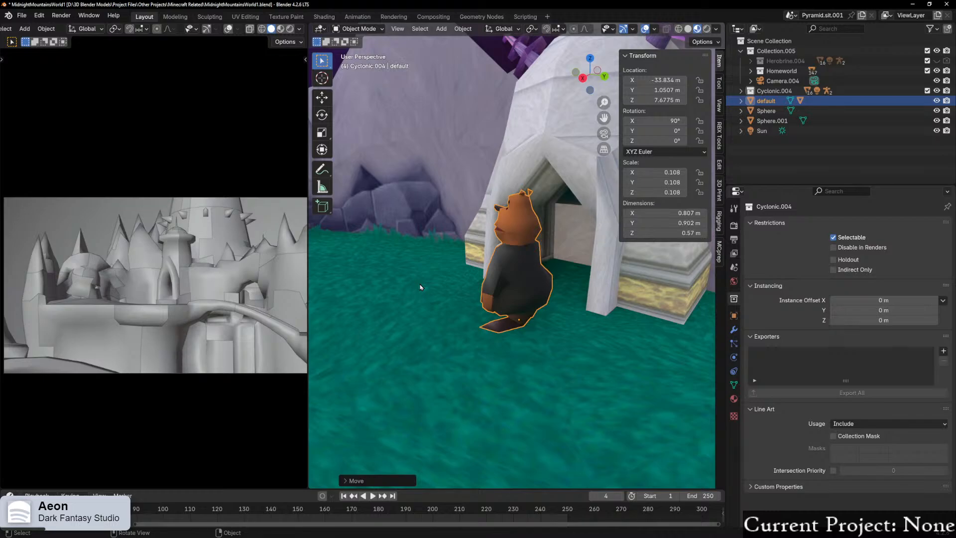
{"action": "middle_click_drag", "start_coordinate": [571, 286], "coordinate": [612, 293]}
Step: Enable the Move object gizmo in the viewport and set its orientation to Local
{"action": "left_click", "coordinate": [656, 29]}
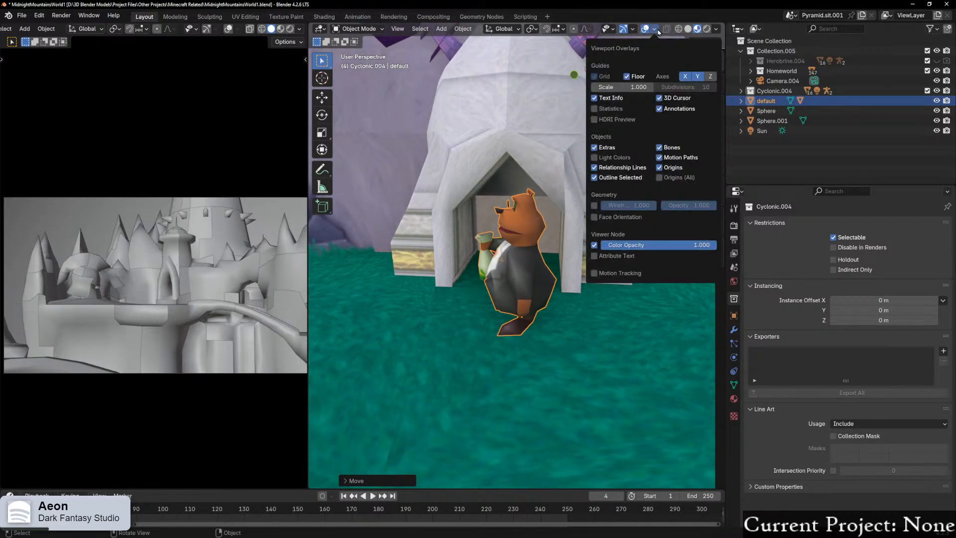
{"action": "key", "text": "n"}
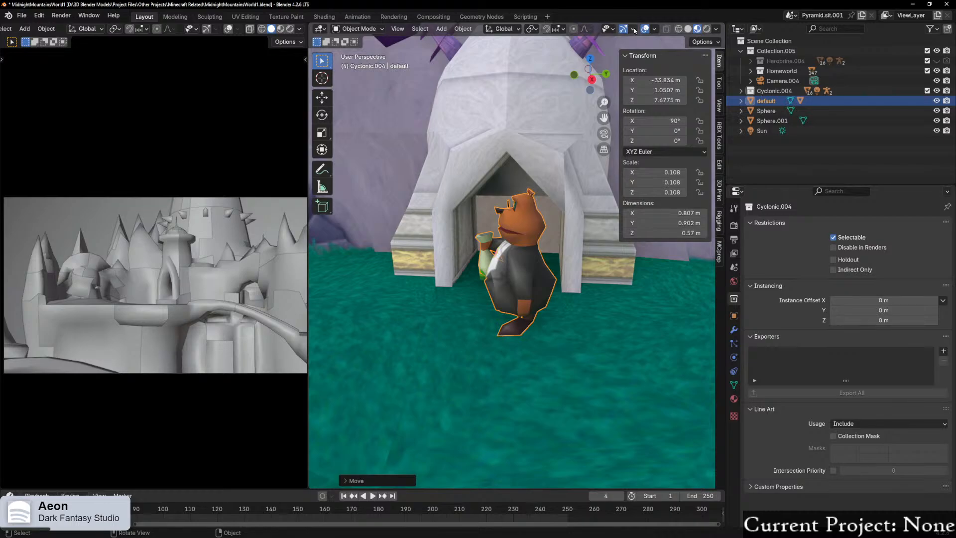
{"action": "left_click", "coordinate": [633, 28]}
{"action": "left_click", "coordinate": [607, 122]}
{"action": "middle_click_drag", "start_coordinate": [500, 381], "coordinate": [451, 355]}
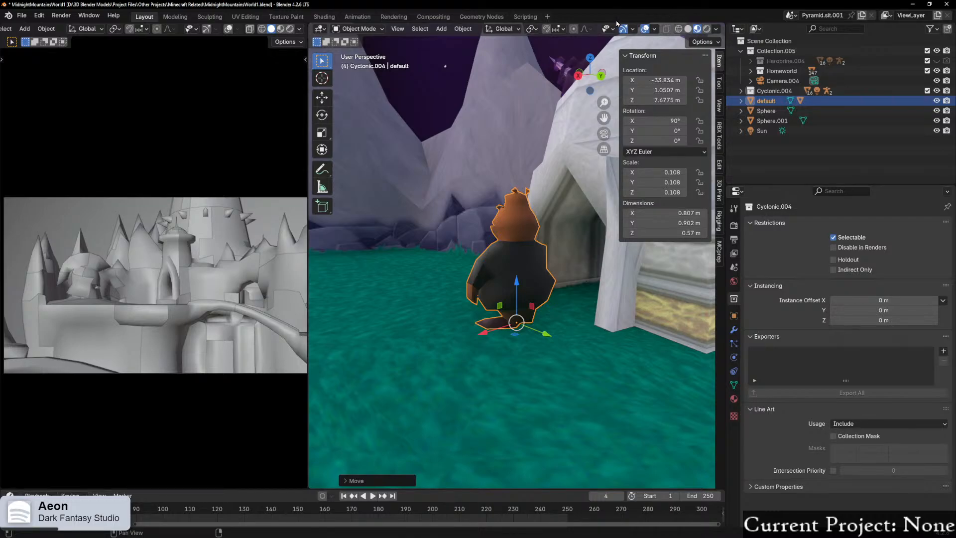
{"action": "left_click", "coordinate": [632, 28]}
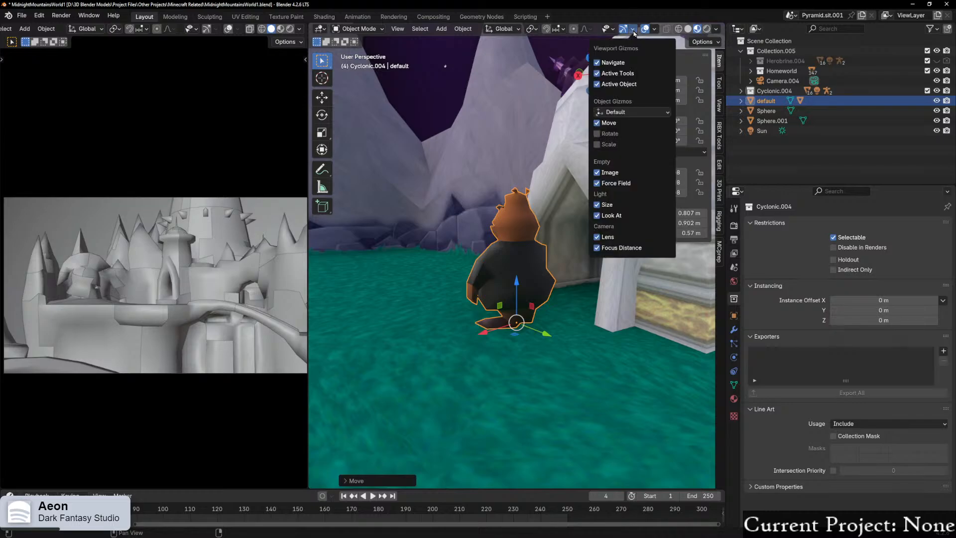
{"action": "left_click", "coordinate": [606, 114]}
{"action": "left_click", "coordinate": [615, 149]}
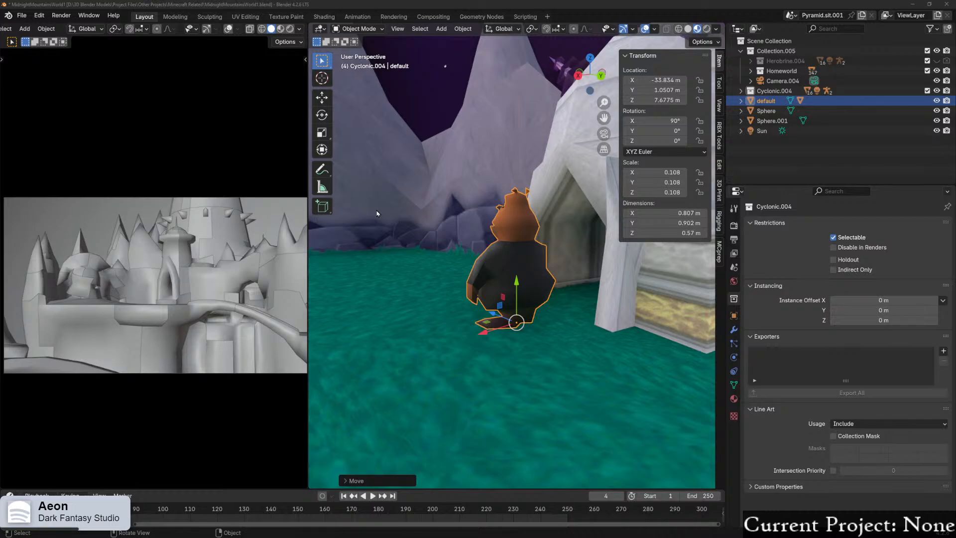
{"action": "middle_click_drag", "start_coordinate": [366, 197], "coordinate": [533, 219]}
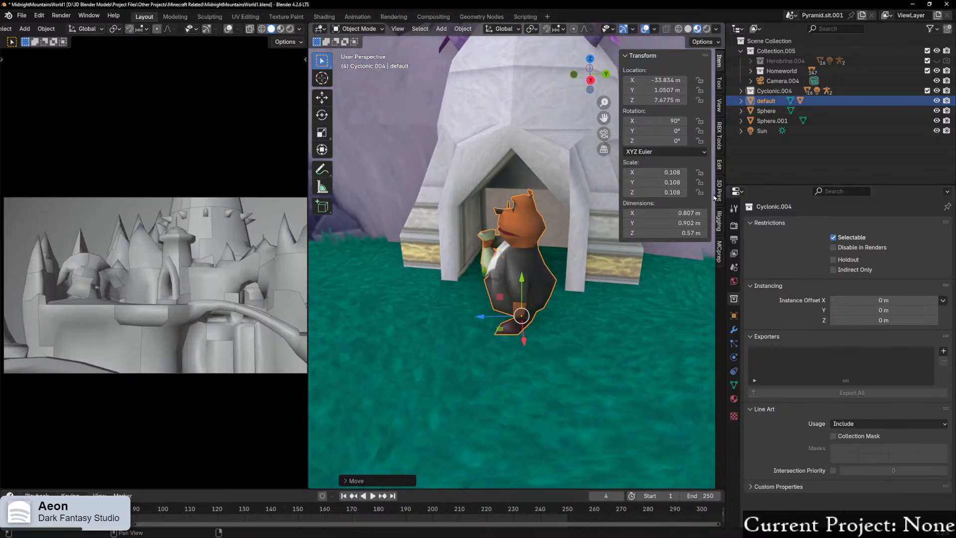
Step: Set the character's Y dimension to 0.9 m
{"action": "scroll", "coordinate": [593, 224], "scroll_direction": "down", "scroll_amount": 2}
{"action": "middle_click_drag", "start_coordinate": [593, 224], "coordinate": [527, 284]}
{"action": "scroll", "coordinate": [528, 285], "scroll_direction": "down", "scroll_amount": 2}
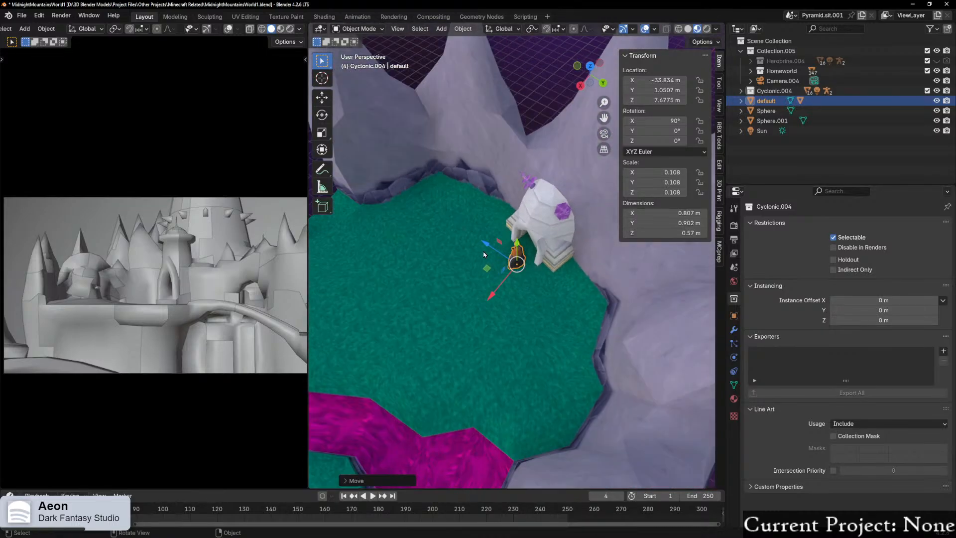
{"action": "middle_click_drag", "start_coordinate": [484, 253], "coordinate": [589, 292], "text": "shift"}
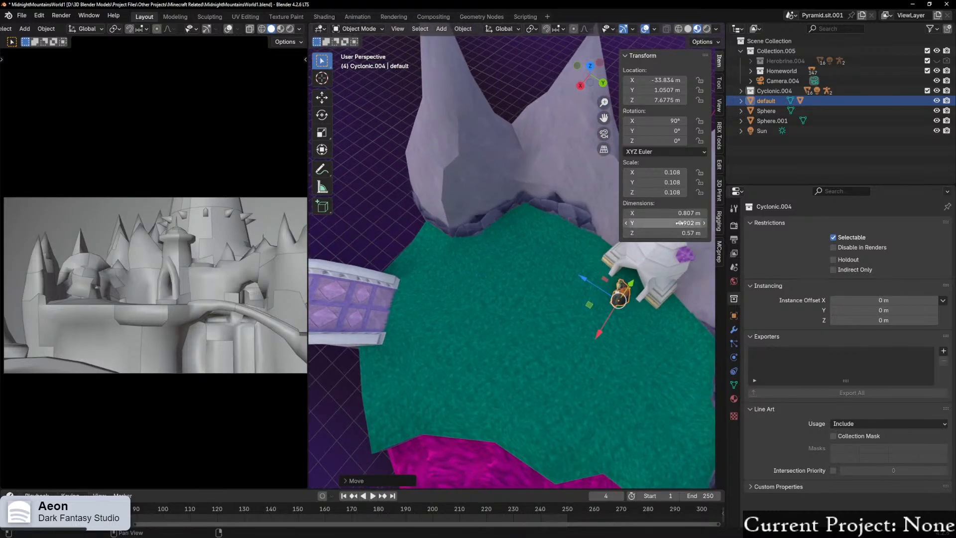
{"action": "scroll", "coordinate": [565, 262], "scroll_direction": "up", "scroll_amount": 2}
{"action": "scroll", "coordinate": [566, 262], "scroll_direction": "up", "scroll_amount": 3}
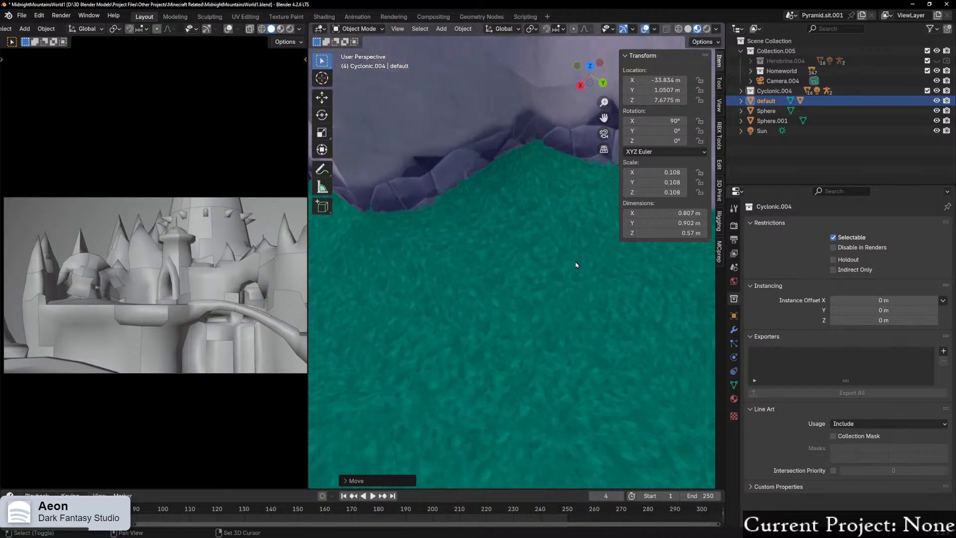
{"action": "middle_click_drag", "start_coordinate": [576, 265], "coordinate": [480, 248], "text": "shift"}
{"action": "left_click", "coordinate": [672, 224]}
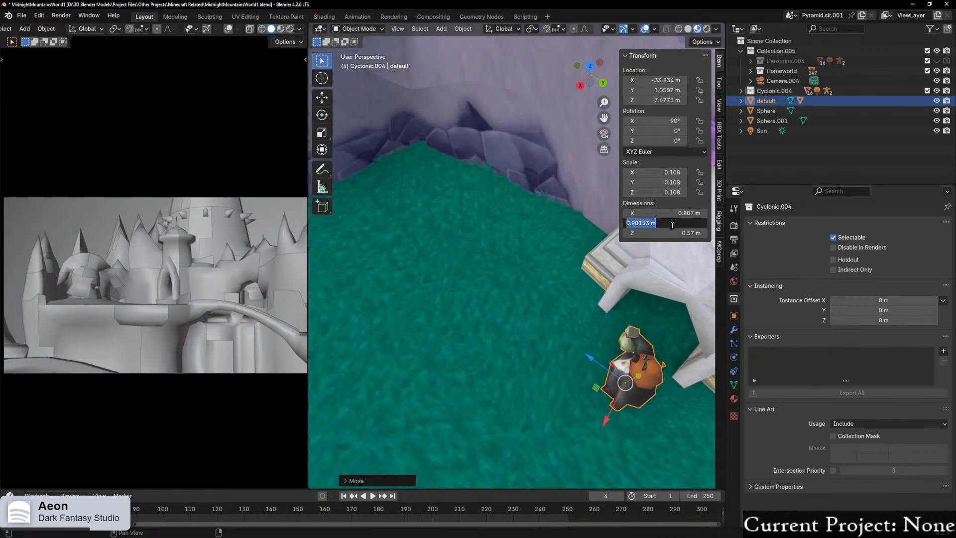
{"action": "type", "text": "0.9"}
{"action": "key", "text": "Return"}
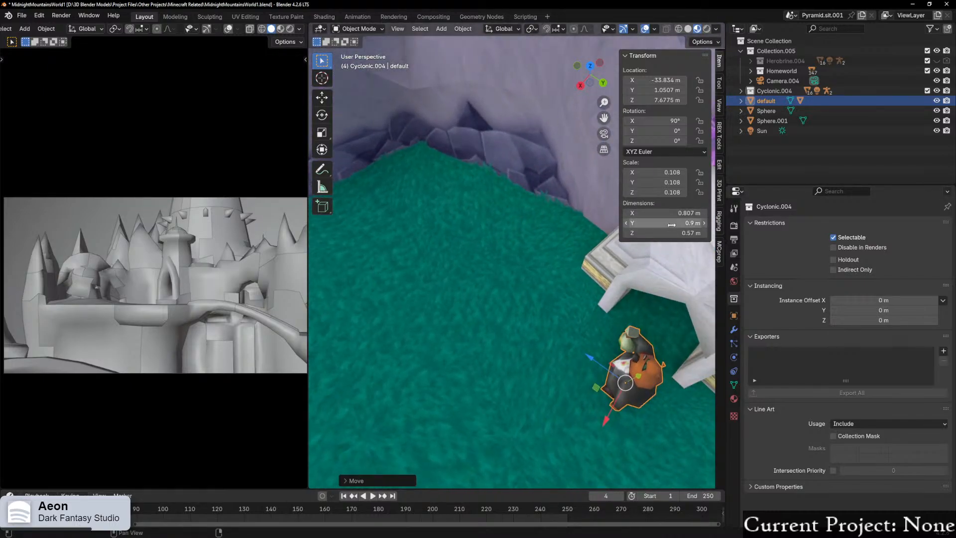
Step: Undo the last Y dimension change and set the character's scale to 0.107 on all three axes
{"action": "key", "text": "ctrl+z"}
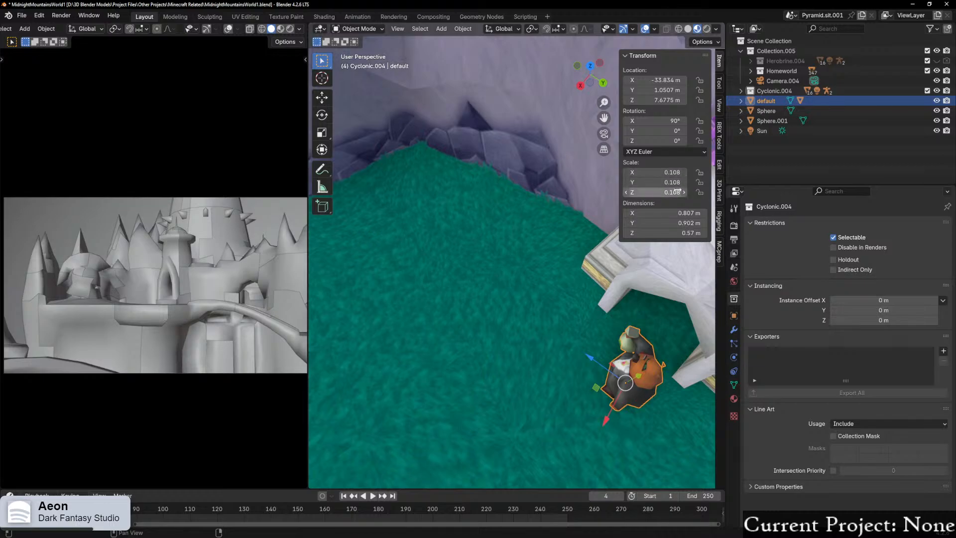
{"action": "left_click_drag", "start_coordinate": [670, 172], "coordinate": [667, 192]}
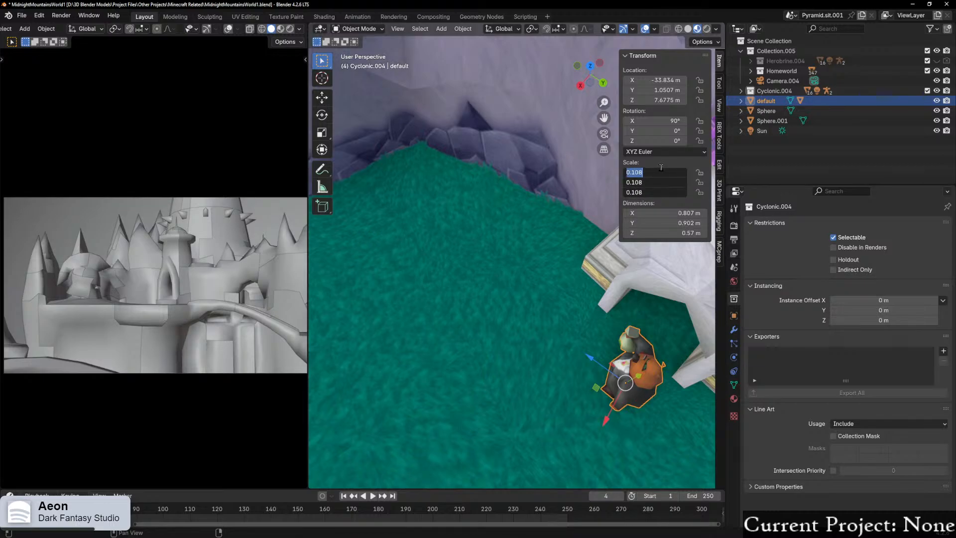
{"action": "type", "text": "0.107"}
{"action": "key", "text": "Return"}
Step: Set the object gizmo orientation to Default and turn off the Move gizmo in the viewport
{"action": "middle_click_drag", "start_coordinate": [589, 327], "coordinate": [646, 33]}
{"action": "left_click", "coordinate": [633, 30]}
{"action": "left_click", "coordinate": [631, 113]}
{"action": "left_click", "coordinate": [618, 123]}
{"action": "scroll", "coordinate": [537, 220], "scroll_direction": "down", "scroll_amount": 3}
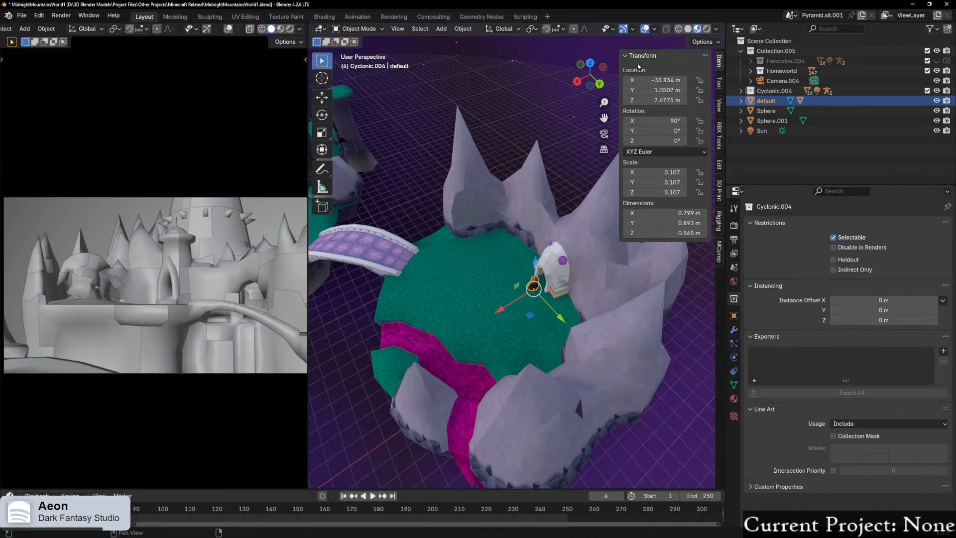
{"action": "left_click", "coordinate": [633, 29]}
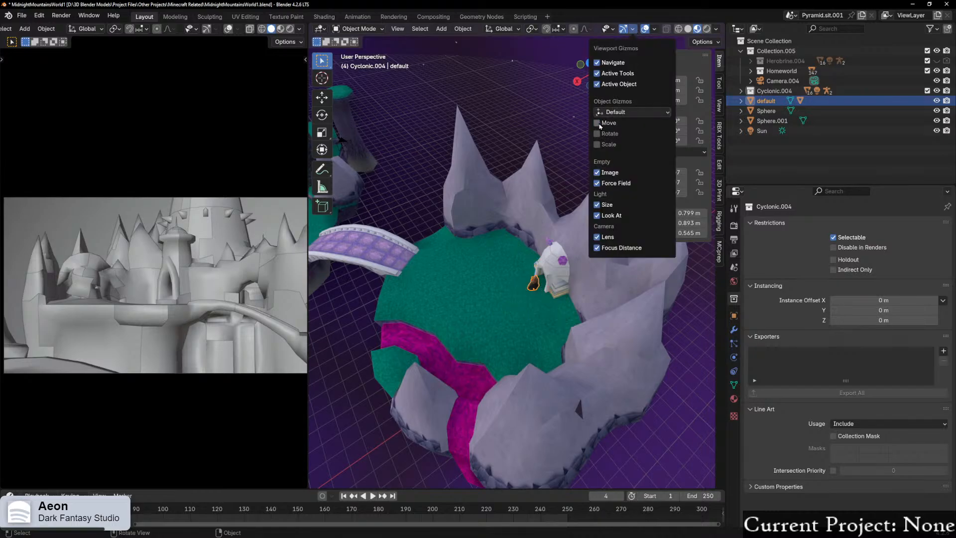
Step: Move the character horizontally from the white doorway across the bridge toward the dark tower's island
{"action": "scroll", "coordinate": [507, 239], "scroll_direction": "down", "scroll_amount": 4}
{"action": "scroll", "coordinate": [508, 239], "scroll_direction": "up", "scroll_amount": 2}
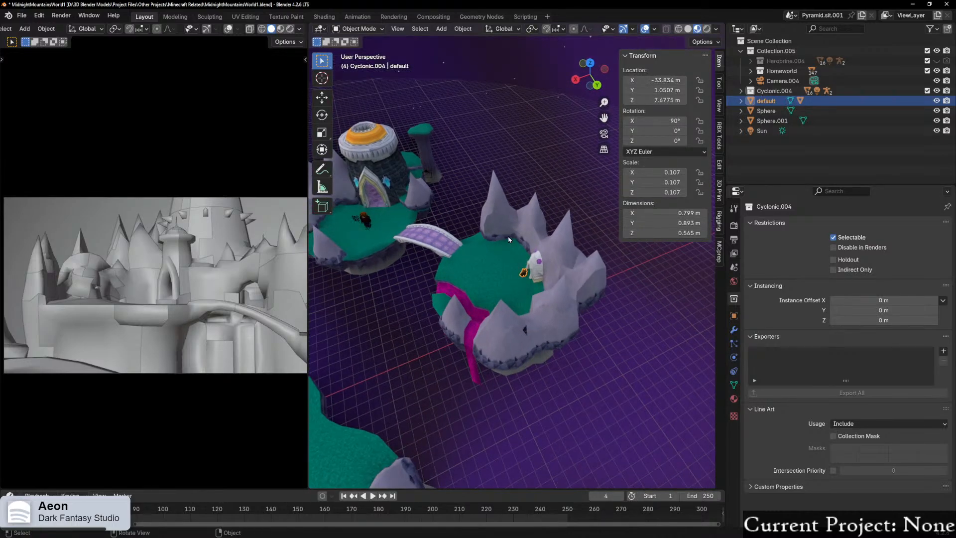
{"action": "scroll", "coordinate": [508, 240], "scroll_direction": "up", "scroll_amount": 4}
{"action": "key", "text": "g"}
{"action": "key", "text": "shift+z"}
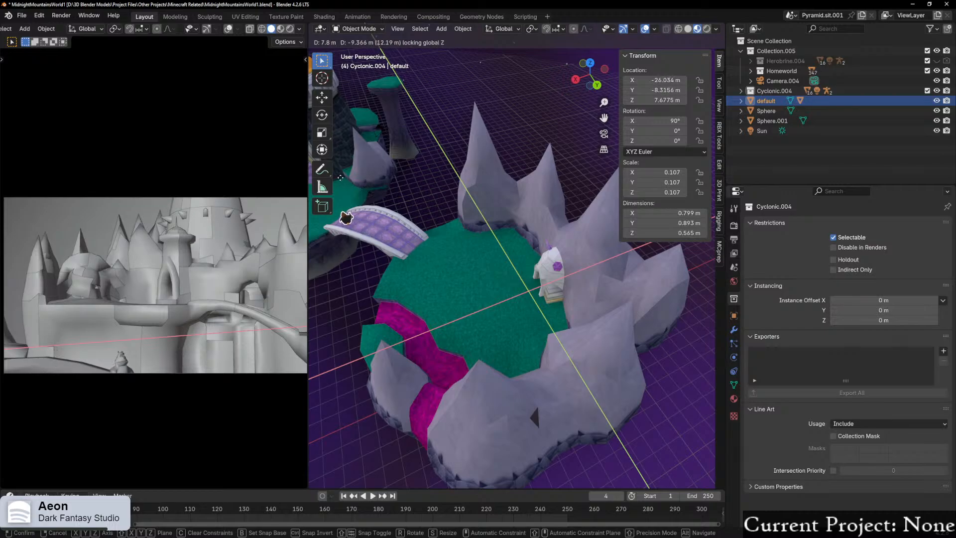
{"action": "left_click", "coordinate": [326, 174]}
Step: Position the character beside the blocky figure and lower it onto the grass, at a Z location of about 6.47 m
{"action": "middle_click_drag", "start_coordinate": [407, 216], "coordinate": [530, 249], "text": "shift"}
{"action": "scroll", "coordinate": [529, 249], "scroll_direction": "up", "scroll_amount": 4}
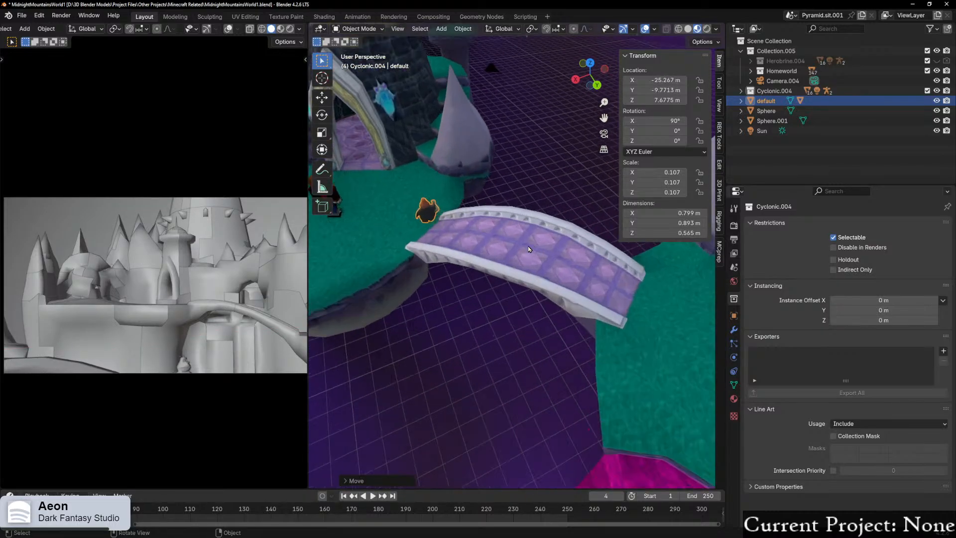
{"action": "scroll", "coordinate": [530, 250], "scroll_direction": "up", "scroll_amount": 3}
{"action": "middle_click_drag", "start_coordinate": [468, 222], "coordinate": [578, 234], "text": "shift"}
{"action": "key", "text": "KP_Decimal"}
{"action": "scroll", "coordinate": [494, 201], "scroll_direction": "down", "scroll_amount": 9}
{"action": "key", "text": "g"}
{"action": "key", "text": "shift+z"}
{"action": "key", "text": "z"}
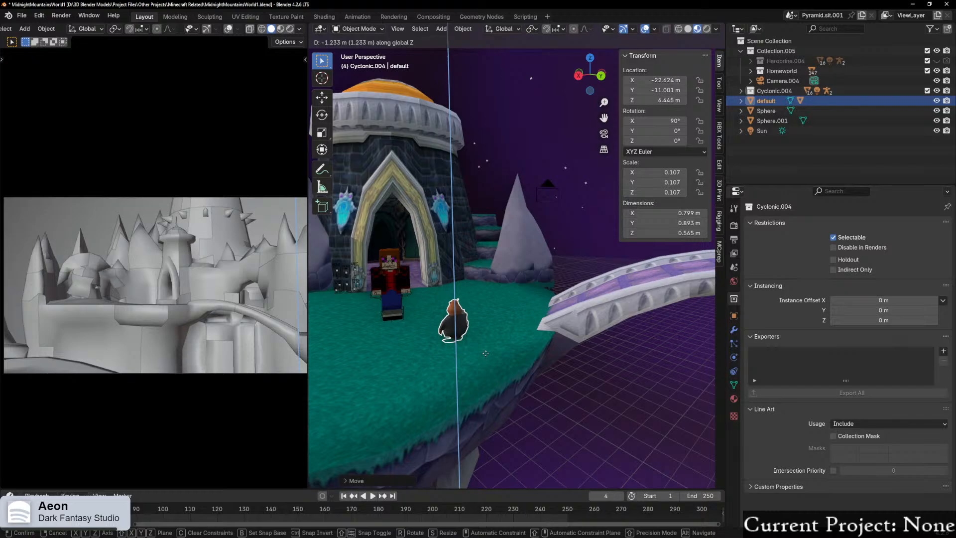
{"action": "left_click", "coordinate": [486, 355]}
Step: Compare the character's size with the blocky figure, the tower and the bridges from several sides
{"action": "middle_click_drag", "start_coordinate": [487, 356], "coordinate": [421, 279]}
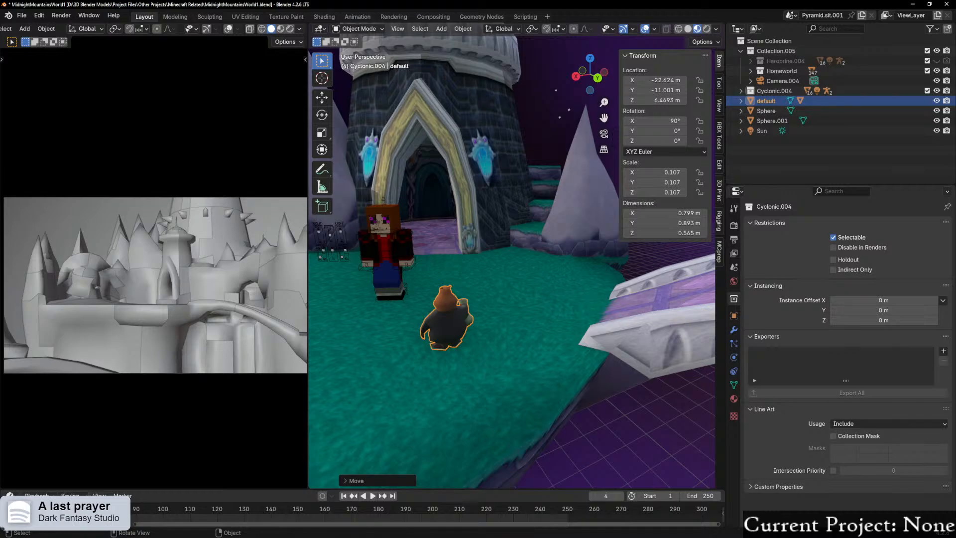
{"action": "scroll", "coordinate": [453, 212], "scroll_direction": "down", "scroll_amount": 10}
{"action": "middle_click_drag", "start_coordinate": [446, 230], "coordinate": [530, 237]}
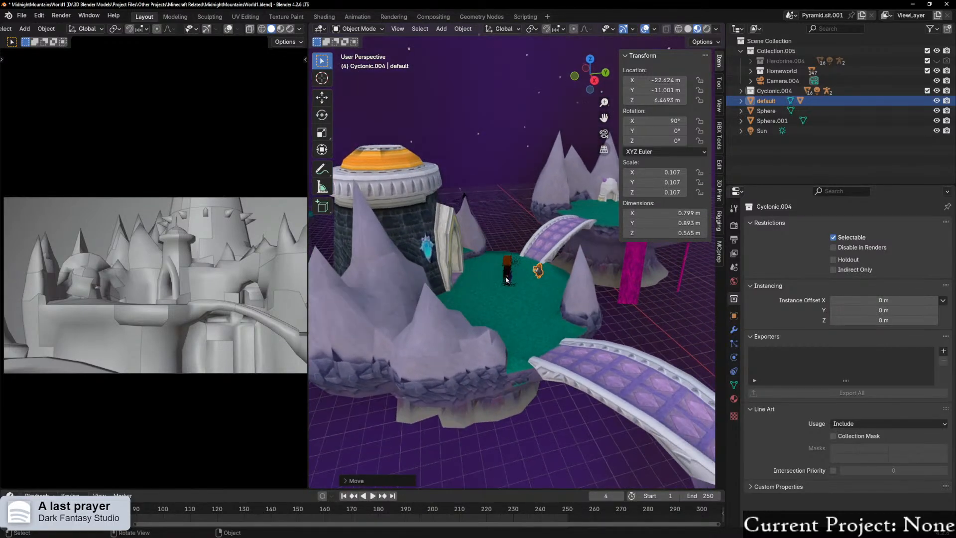
{"action": "scroll", "coordinate": [551, 202], "scroll_direction": "up", "scroll_amount": 3}
{"action": "middle_click_drag", "start_coordinate": [552, 202], "coordinate": [453, 199]}
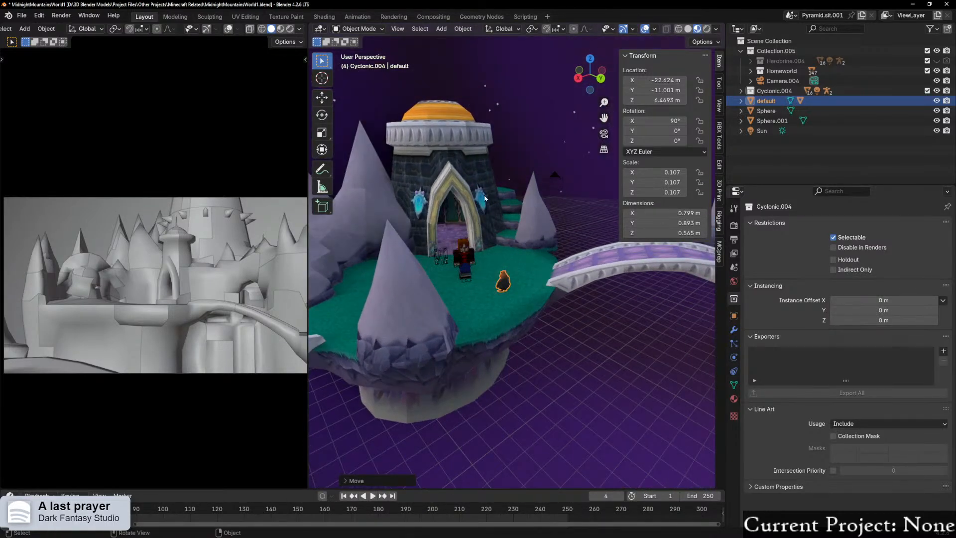
{"action": "scroll", "coordinate": [458, 221], "scroll_direction": "up", "scroll_amount": 3}
{"action": "middle_click_drag", "start_coordinate": [417, 213], "coordinate": [524, 266]}
{"action": "scroll", "coordinate": [556, 266], "scroll_direction": "up", "scroll_amount": 3}
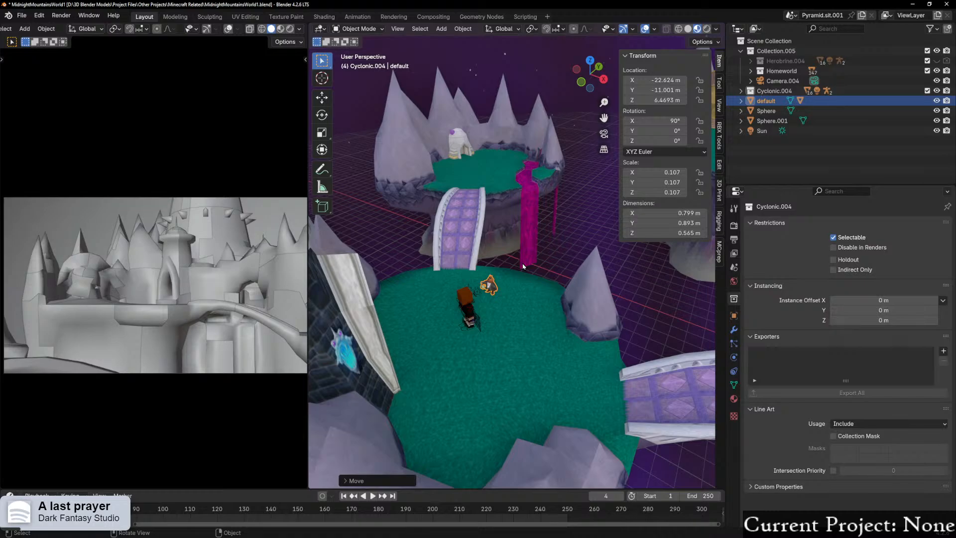
{"action": "scroll", "coordinate": [489, 194], "scroll_direction": "up", "scroll_amount": 3}
{"action": "middle_click_drag", "start_coordinate": [515, 254], "coordinate": [411, 255]}
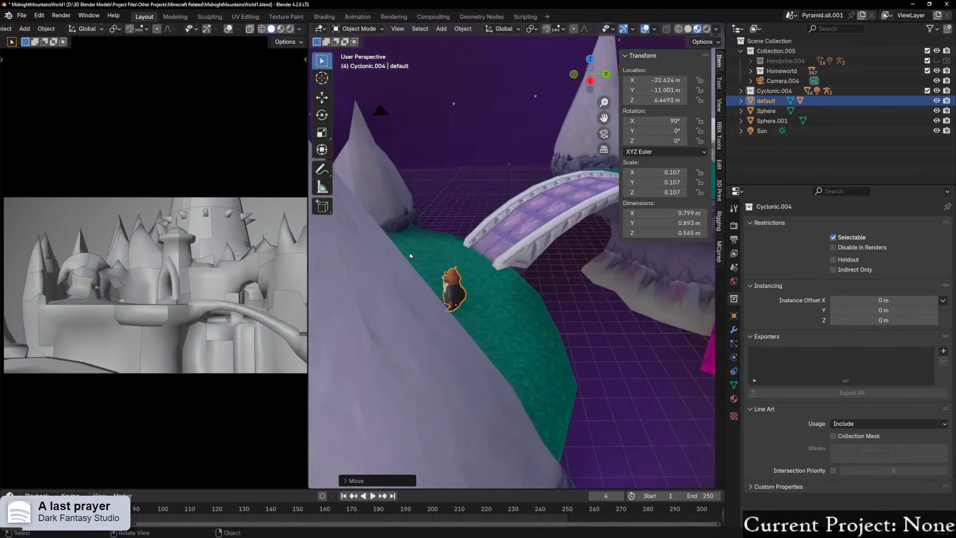
{"action": "scroll", "coordinate": [471, 260], "scroll_direction": "down", "scroll_amount": 3}
{"action": "scroll", "coordinate": [472, 260], "scroll_direction": "down", "scroll_amount": 3}
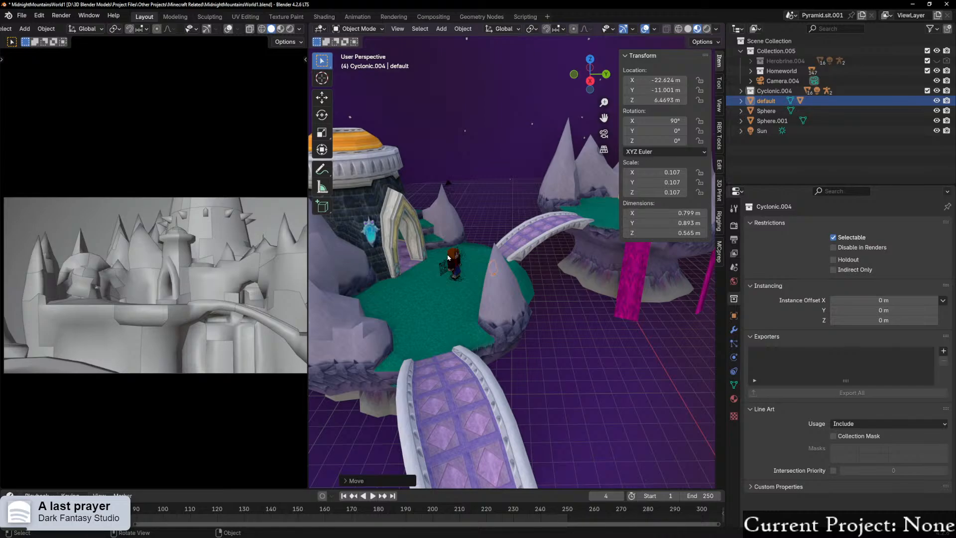
{"action": "middle_click_drag", "start_coordinate": [460, 224], "coordinate": [463, 316]}
Step: Select the bridge piece between the tower island and the purple crystal island and inspect it against its surroundings
{"action": "left_click", "coordinate": [516, 308]}
{"action": "scroll", "coordinate": [516, 308], "scroll_direction": "down", "scroll_amount": 3}
{"action": "middle_click_drag", "start_coordinate": [555, 297], "coordinate": [546, 299]}
{"action": "left_click", "coordinate": [555, 298]}
{"action": "left_click", "coordinate": [508, 284]}
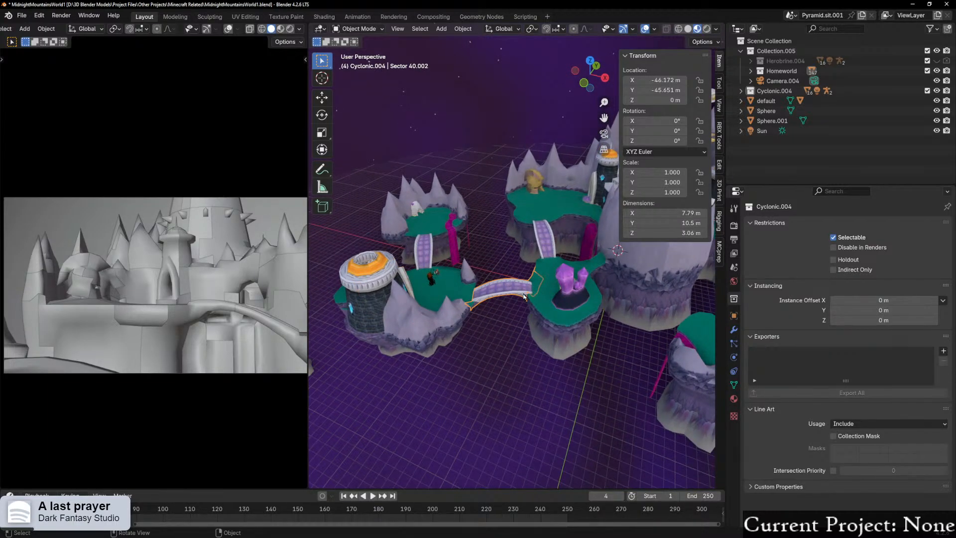
{"action": "scroll", "coordinate": [511, 299], "scroll_direction": "up", "scroll_amount": 5}
{"action": "middle_click_drag", "start_coordinate": [545, 287], "coordinate": [482, 285]}
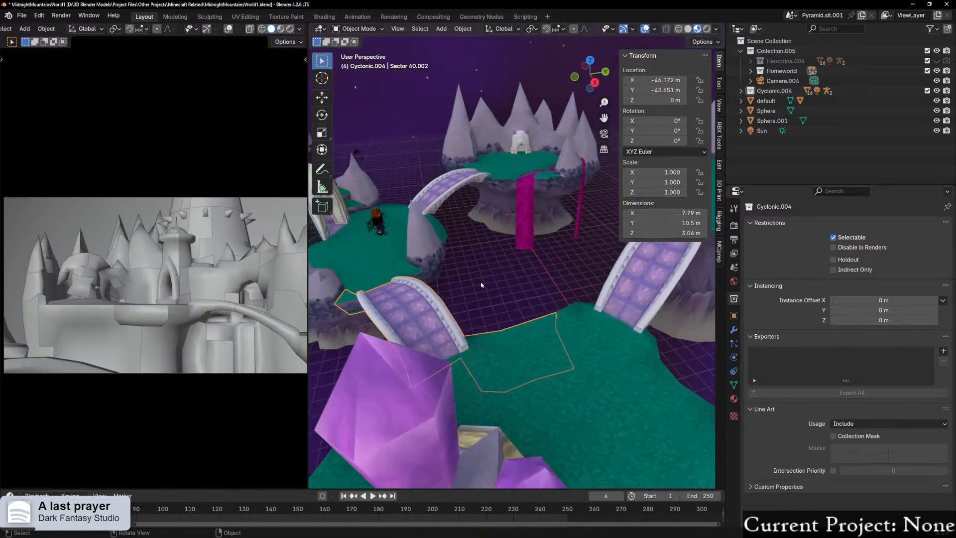
{"action": "scroll", "coordinate": [474, 286], "scroll_direction": "down", "scroll_amount": 4}
{"action": "scroll", "coordinate": [460, 288], "scroll_direction": "up", "scroll_amount": 5}
Step: Undo the bridge selection and the character's moves back to its spot by the white doorway
{"action": "key", "text": "ctrl+z"}
{"action": "key", "text": "ctrl+z"}
{"action": "key", "text": "ctrl+z"}
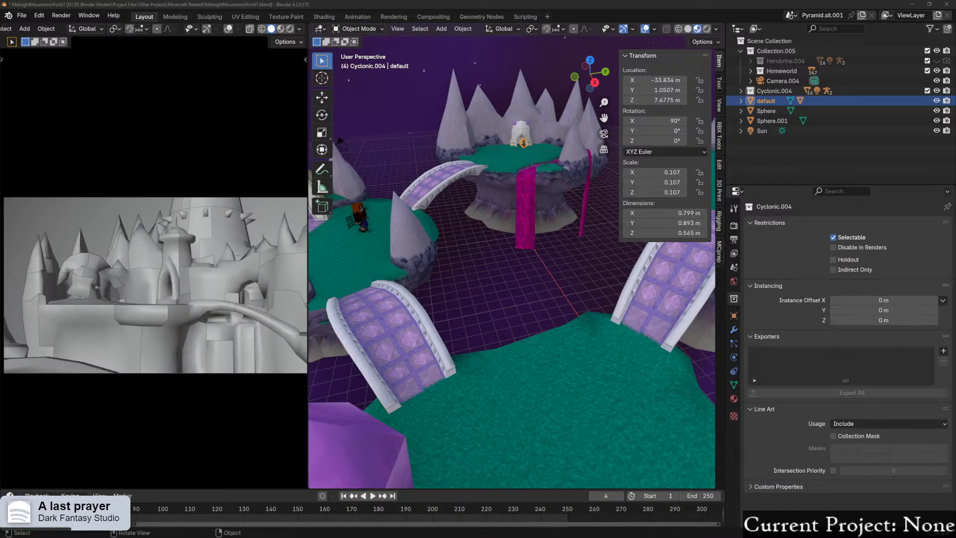
{"action": "middle_click_drag", "start_coordinate": [523, 223], "coordinate": [464, 213]}
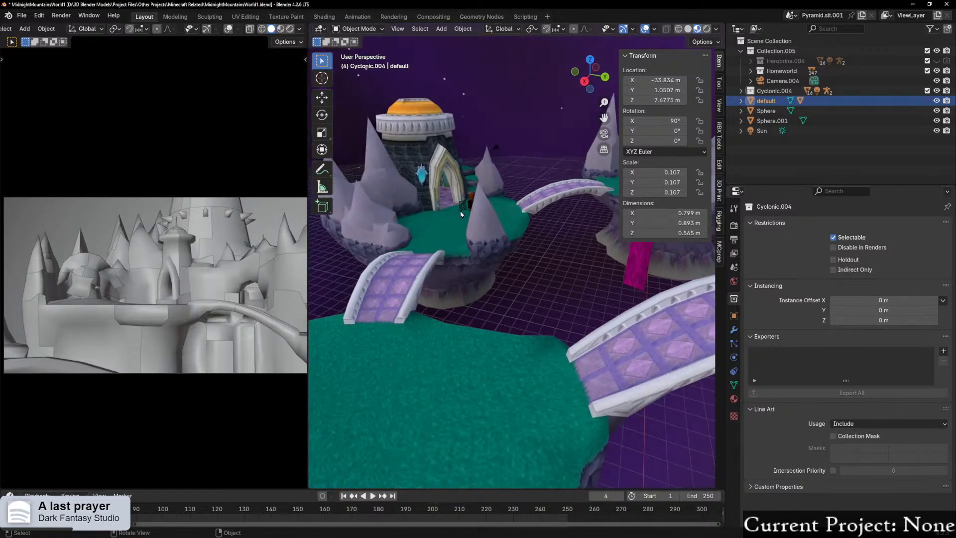
{"action": "scroll", "coordinate": [465, 212], "scroll_direction": "down", "scroll_amount": 4}
{"action": "middle_click_drag", "start_coordinate": [573, 212], "coordinate": [515, 257]}
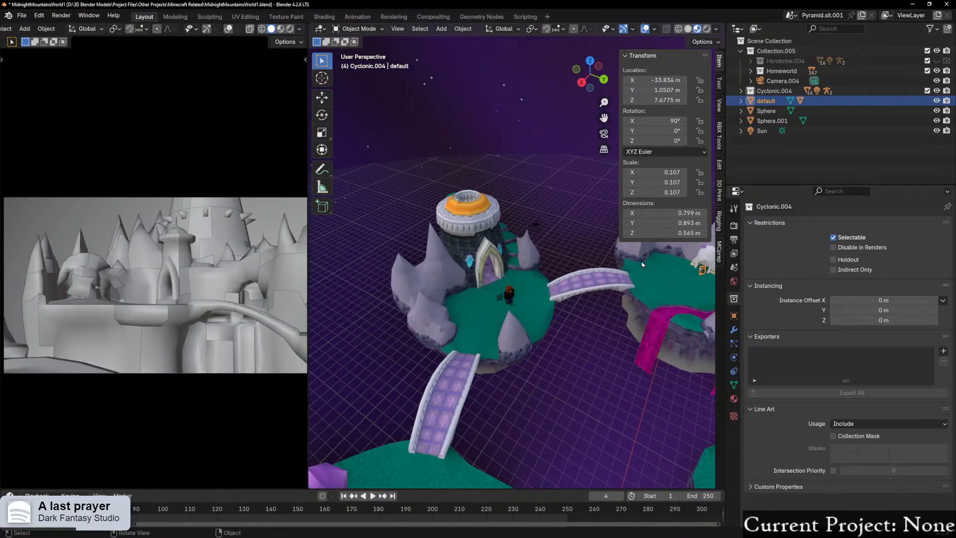
{"action": "scroll", "coordinate": [668, 273], "scroll_direction": "up", "scroll_amount": 3}
{"action": "middle_click_drag", "start_coordinate": [668, 273], "coordinate": [501, 289], "text": "shift"}
Step: Try a Y dimension of 2 m for the character and undo it
{"action": "left_click_drag", "start_coordinate": [676, 215], "coordinate": [676, 232]}
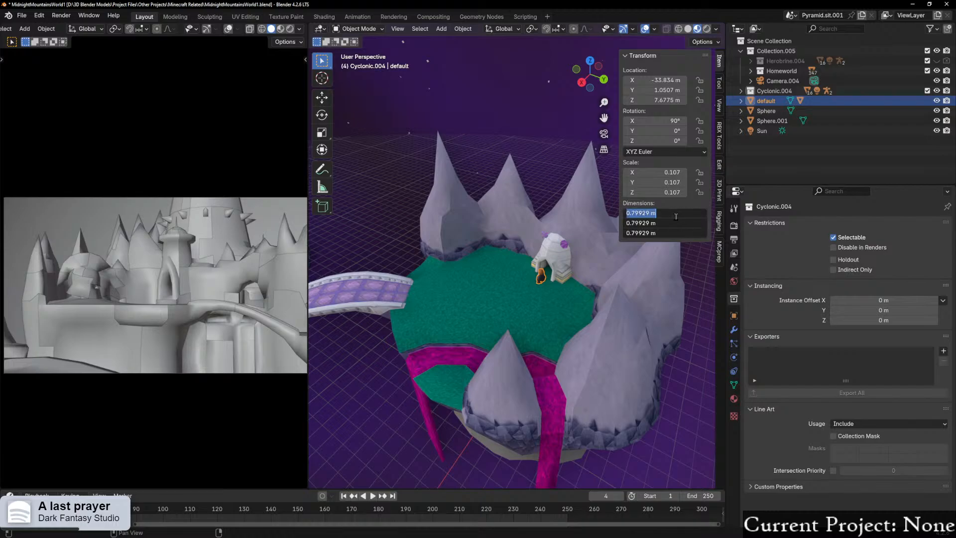
{"action": "key", "text": "Escape"}
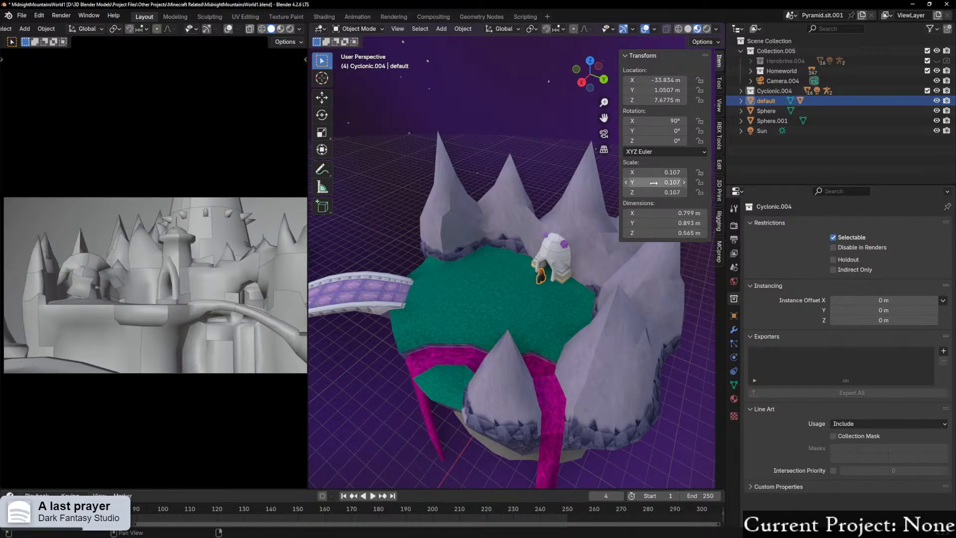
{"action": "left_click", "coordinate": [660, 219]}
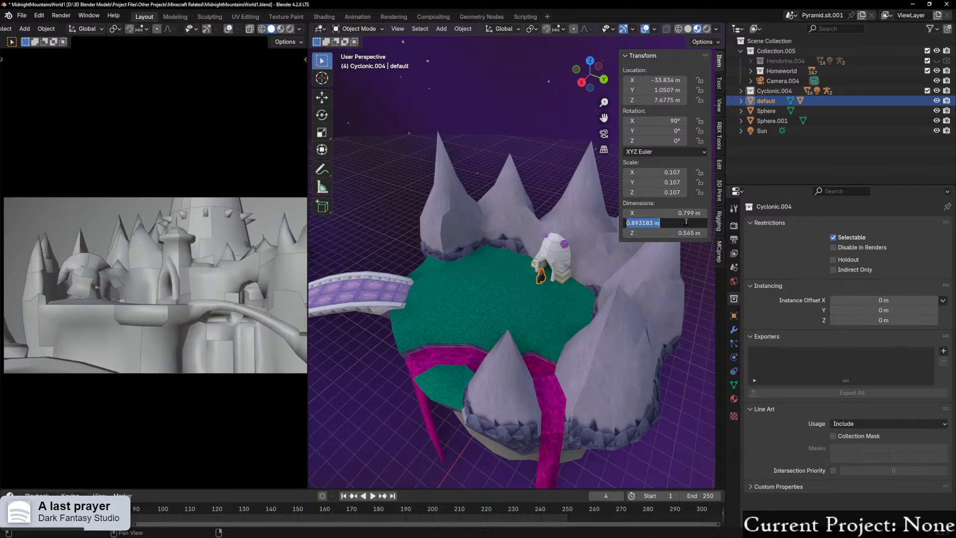
{"action": "type", "text": "2"}
{"action": "key", "text": "Return"}
{"action": "key", "text": "ctrl+z"}
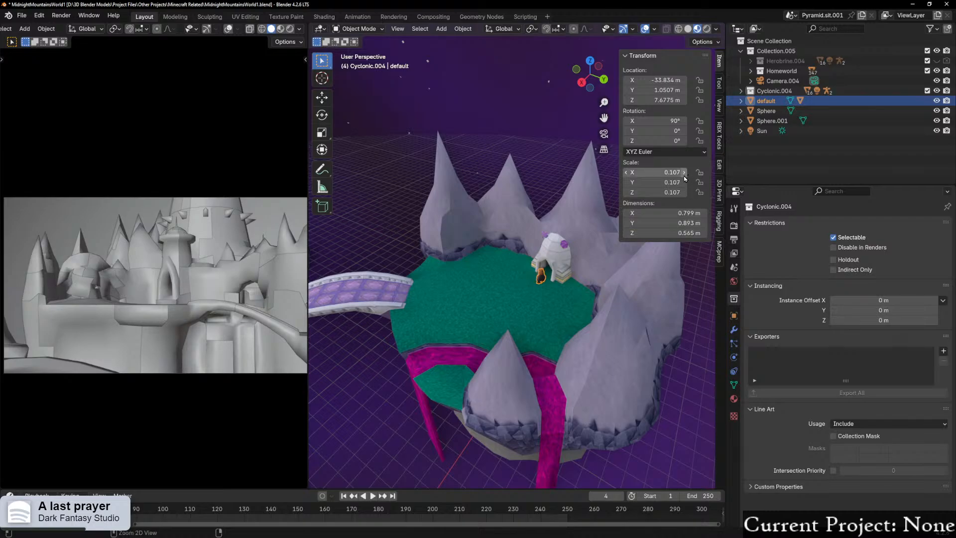
{"action": "key", "text": "ctrl+shift+z"}
{"action": "key", "text": "ctrl+z"}
Step: Set the character's scale to 0.24 on all three axes
{"action": "left_click_drag", "start_coordinate": [663, 172], "coordinate": [662, 193]}
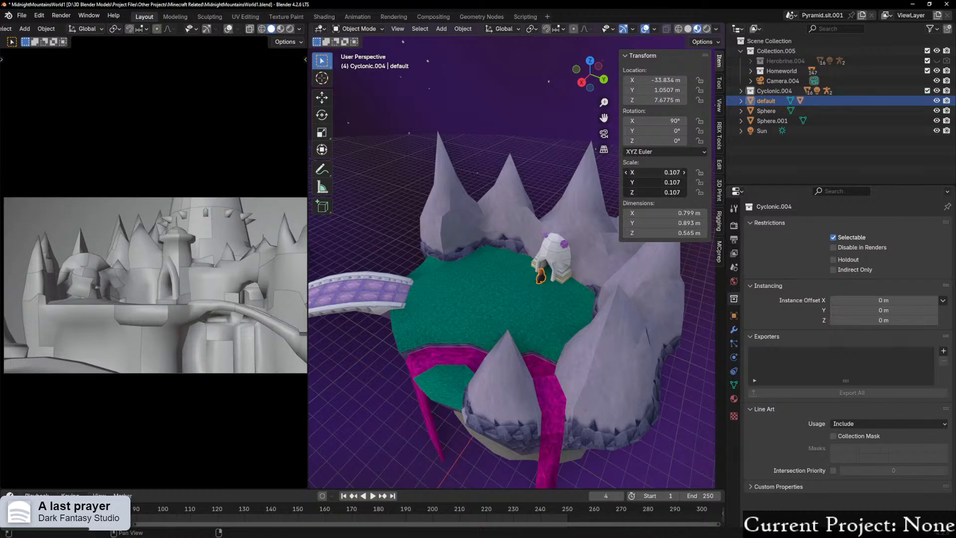
{"action": "type", "text": "0.24"}
{"action": "key", "text": "Return"}
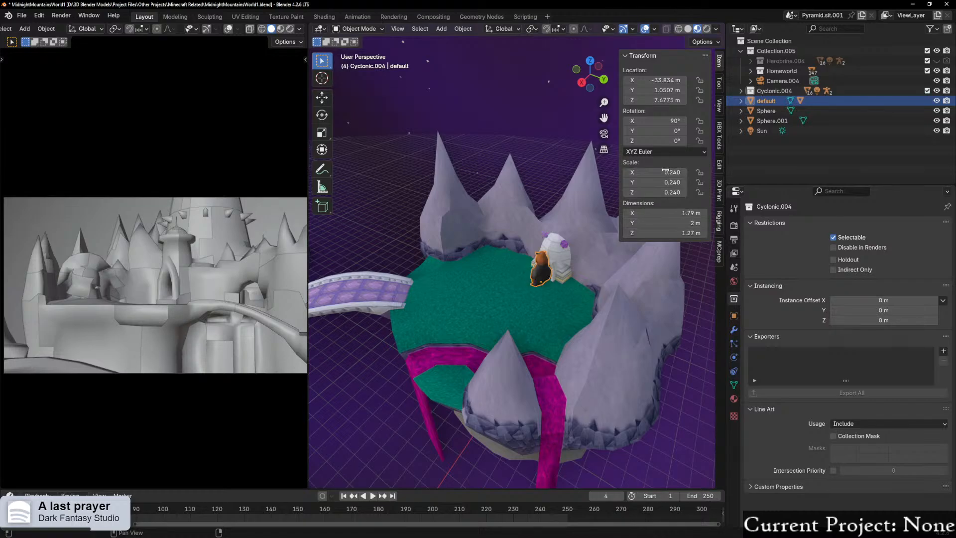
Step: Move the enlarged character horizontally from the white doorway to the blocky figure's island
{"action": "middle_click_drag", "start_coordinate": [568, 216], "coordinate": [580, 235]}
{"action": "scroll", "coordinate": [579, 235], "scroll_direction": "up", "scroll_amount": 7}
{"action": "scroll", "coordinate": [586, 260], "scroll_direction": "down", "scroll_amount": 1}
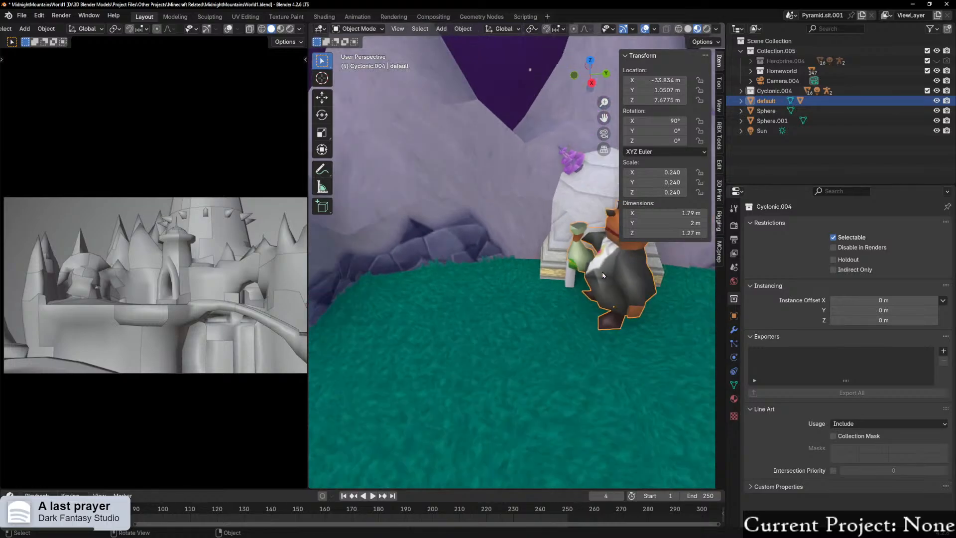
{"action": "middle_click_drag", "start_coordinate": [600, 273], "coordinate": [620, 318], "text": "shift"}
{"action": "scroll", "coordinate": [468, 267], "scroll_direction": "down", "scroll_amount": 7}
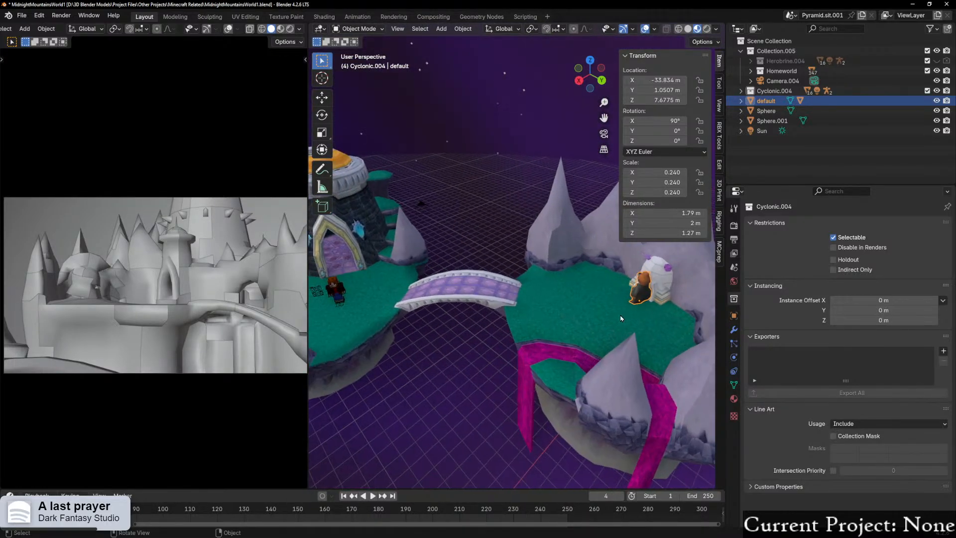
{"action": "key", "text": "g"}
{"action": "key", "text": "shift+z"}
{"action": "left_click", "coordinate": [347, 316]}
Step: Lower the enlarged character onto the tower island's grass, at a Z location of about 6.475 m
{"action": "middle_click_drag", "start_coordinate": [378, 312], "coordinate": [477, 302]}
{"action": "scroll", "coordinate": [453, 286], "scroll_direction": "down", "scroll_amount": 2}
{"action": "scroll", "coordinate": [476, 303], "scroll_direction": "up", "scroll_amount": 3}
{"action": "scroll", "coordinate": [477, 302], "scroll_direction": "up", "scroll_amount": 2}
{"action": "key", "text": "g"}
{"action": "key", "text": "z"}
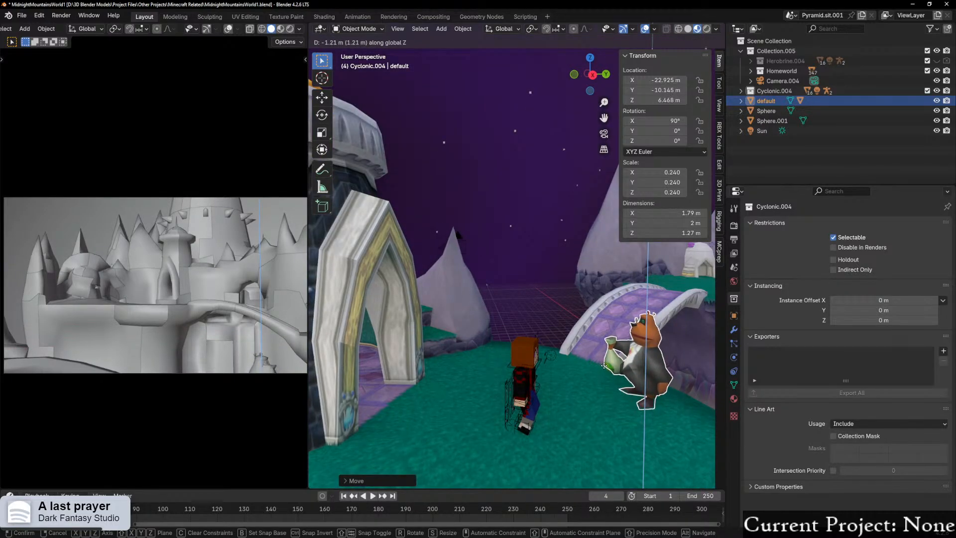
{"action": "left_click", "coordinate": [604, 365]}
{"action": "middle_click_drag", "start_coordinate": [604, 365], "coordinate": [582, 365]}
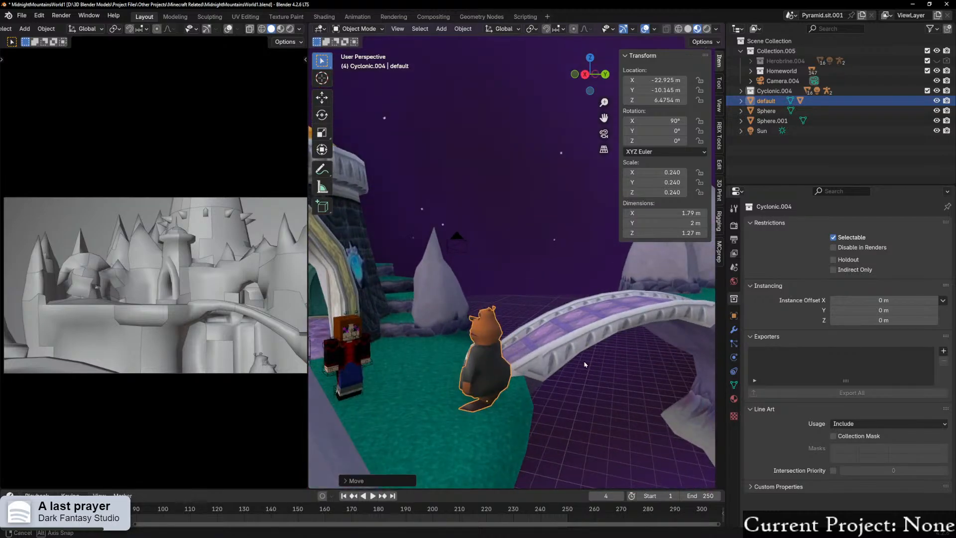
Step: Slide the enlarged character horizontally until it stands right next to the blocky figure for a size comparison
{"action": "key", "text": "g"}
{"action": "key", "text": "shift+z"}
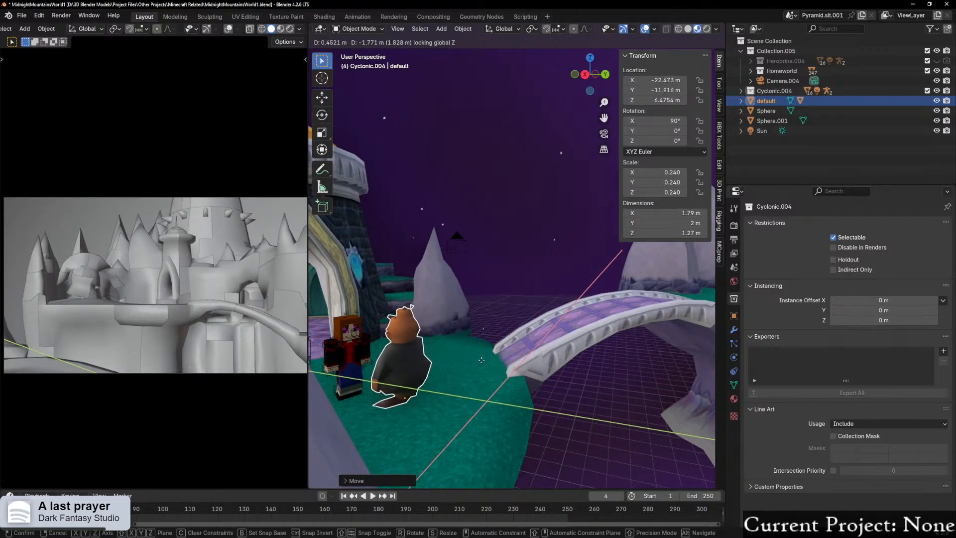
{"action": "left_click", "coordinate": [488, 361]}
{"action": "mouse_move", "coordinate": [489, 360]}
{"action": "middle_mouse_down"}
{"action": "mouse_move", "coordinate": [561, 354]}
{"action": "mouse_move", "coordinate": [512, 366]}
{"action": "mouse_move", "coordinate": [536, 342]}
{"action": "mouse_move", "coordinate": [493, 344]}
{"action": "middle_mouse_up"}
{"action": "scroll", "coordinate": [508, 367], "scroll_direction": "down", "scroll_amount": 5}
Step: Undo the enlarged character's three moves back to its place by the white doorway
{"action": "key", "text": "ctrl+z"}
{"action": "key", "text": "ctrl+z"}
{"action": "key", "text": "ctrl+z"}
{"action": "scroll", "coordinate": [569, 358], "scroll_direction": "up", "scroll_amount": 5}
{"action": "scroll", "coordinate": [569, 355], "scroll_direction": "down", "scroll_amount": 5}
{"action": "key", "text": "KP_Decimal"}
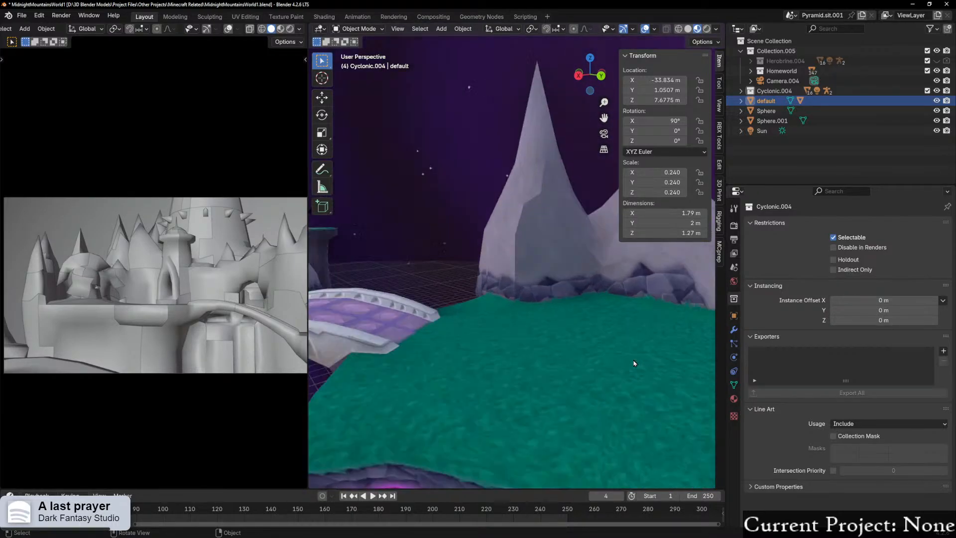
{"action": "middle_click_drag", "start_coordinate": [632, 361], "coordinate": [573, 379]}
{"action": "scroll", "coordinate": [586, 355], "scroll_direction": "down", "scroll_amount": 8}
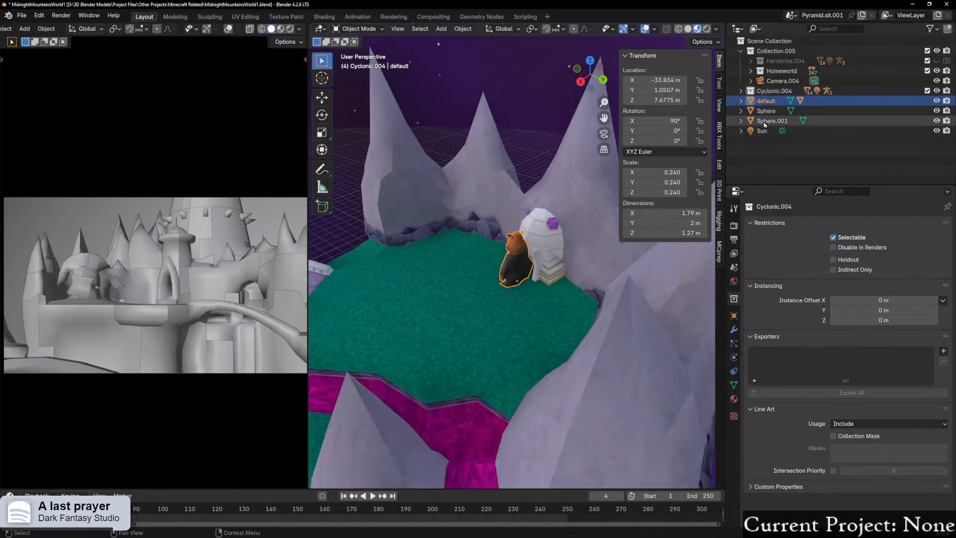
Step: Select all objects in the Homeworld collection
{"action": "left_click", "coordinate": [781, 71]}
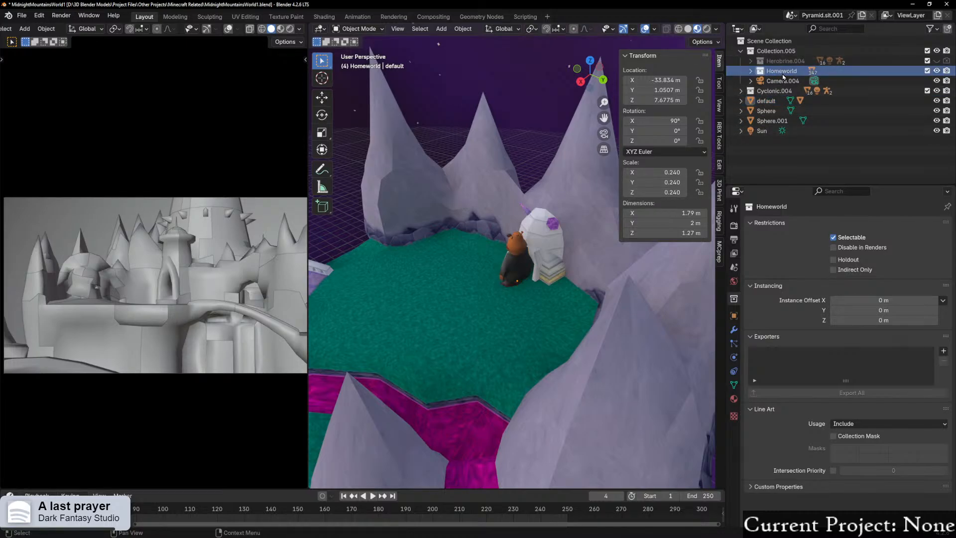
{"action": "right_click", "coordinate": [737, 72]}
{"action": "left_click", "coordinate": [735, 111]}
Step: Try to scale up the selected Homeworld objects by a factor of about 1.1
{"action": "scroll", "coordinate": [559, 240], "scroll_direction": "down", "scroll_amount": 3}
{"action": "middle_click_drag", "start_coordinate": [560, 240], "coordinate": [589, 238]}
{"action": "scroll", "coordinate": [589, 238], "scroll_direction": "up", "scroll_amount": 3}
{"action": "key", "text": "s"}
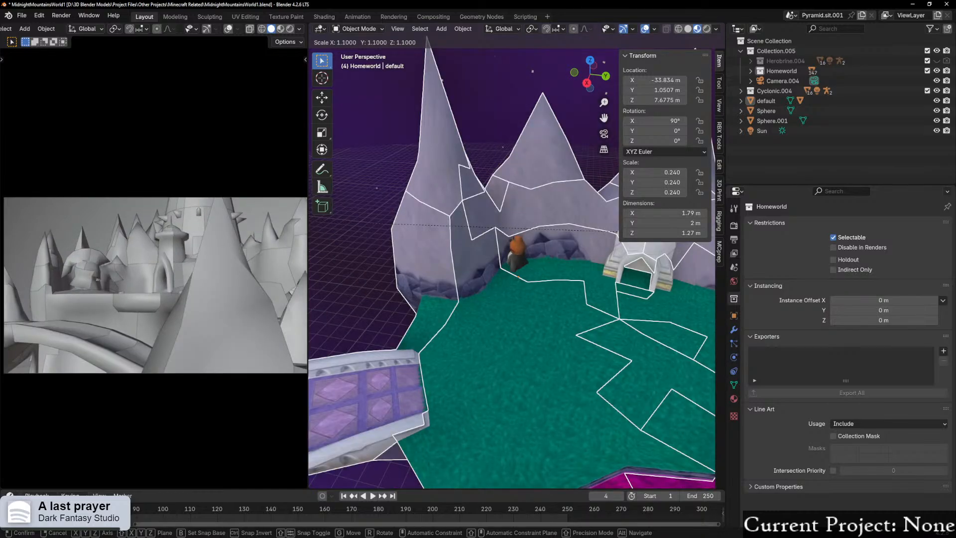
{"action": "right_click", "coordinate": [628, 233]}
{"action": "mouse_move", "coordinate": [565, 256]}
{"action": "middle_mouse_down"}
{"action": "mouse_move", "coordinate": [608, 265]}
{"action": "mouse_move", "coordinate": [573, 270]}
{"action": "middle_mouse_up"}
{"action": "scroll", "coordinate": [573, 268], "scroll_direction": "down", "scroll_amount": 3}
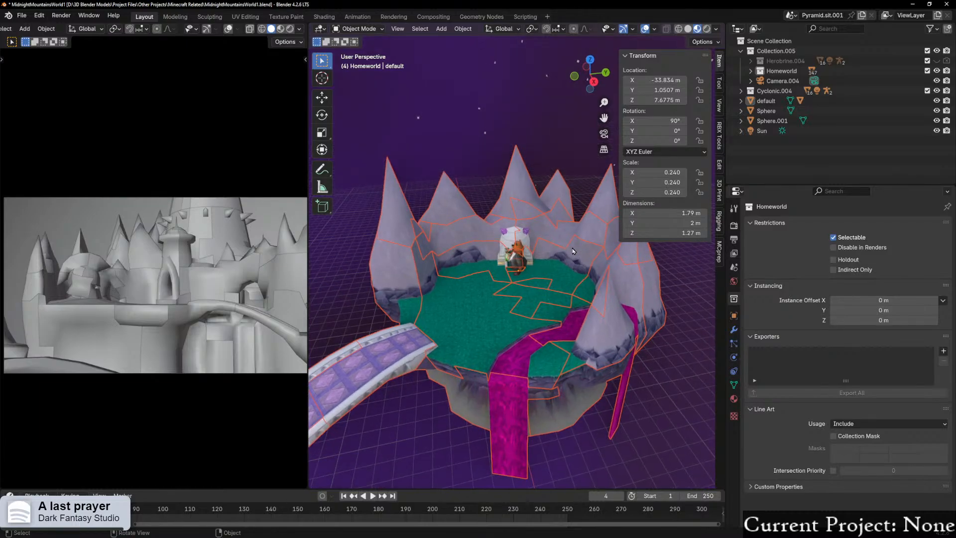
Step: Scale the selected Homeworld objects up to a scale of 1.2
{"action": "key", "text": "s"}
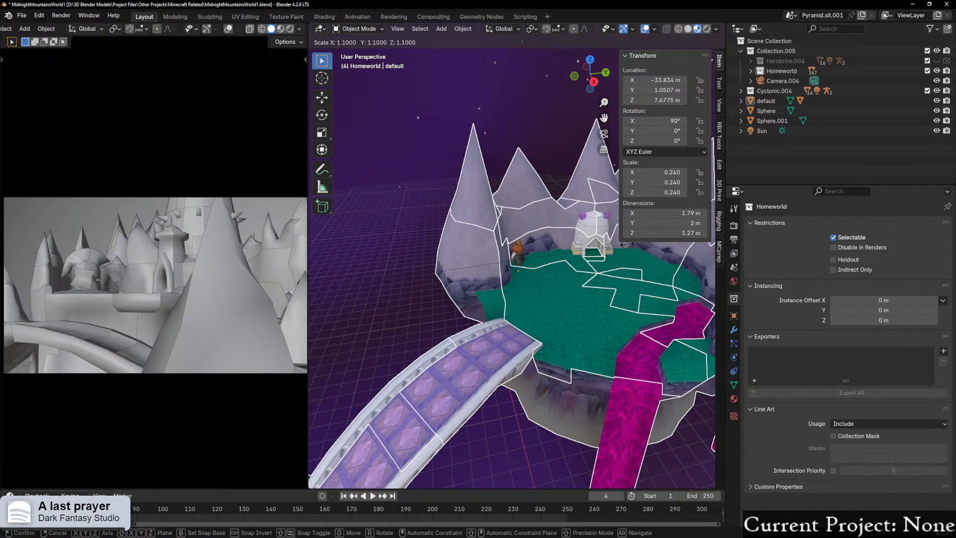
{"action": "left_click", "coordinate": [691, 233]}
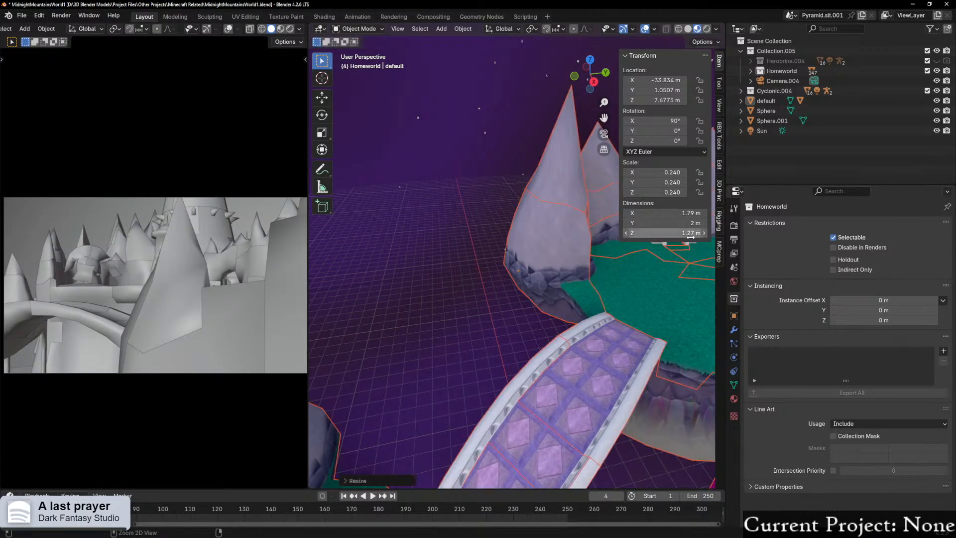
Step: Move the Moneybags character horizontally to the enlarged world's white doorway and raise it about 1.5 m onto the grass
{"action": "scroll", "coordinate": [647, 263], "scroll_direction": "down", "scroll_amount": 4}
{"action": "middle_click_drag", "start_coordinate": [647, 263], "coordinate": [612, 272], "text": "shift"}
{"action": "scroll", "coordinate": [611, 272], "scroll_direction": "up", "scroll_amount": 5}
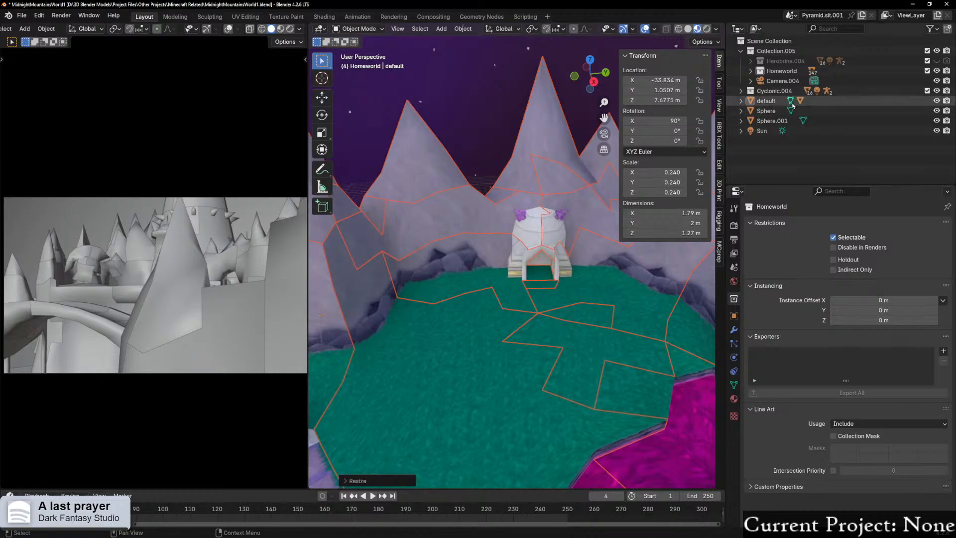
{"action": "left_click", "coordinate": [771, 102]}
{"action": "key", "text": "g"}
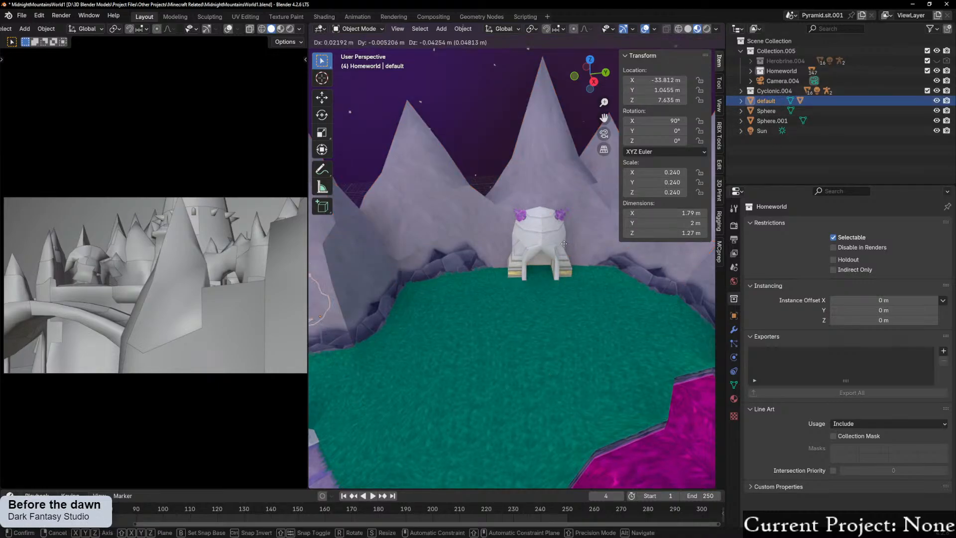
{"action": "left_click", "coordinate": [538, 318]}
{"action": "key", "text": "g"}
{"action": "key", "text": "z"}
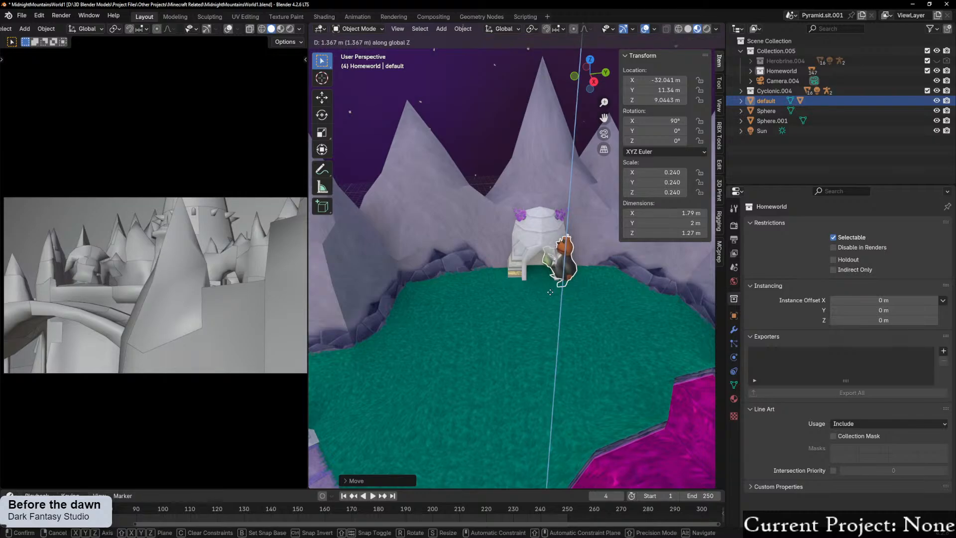
{"action": "right_click", "coordinate": [550, 292]}
{"action": "scroll", "coordinate": [572, 313], "scroll_direction": "up", "scroll_amount": 3}
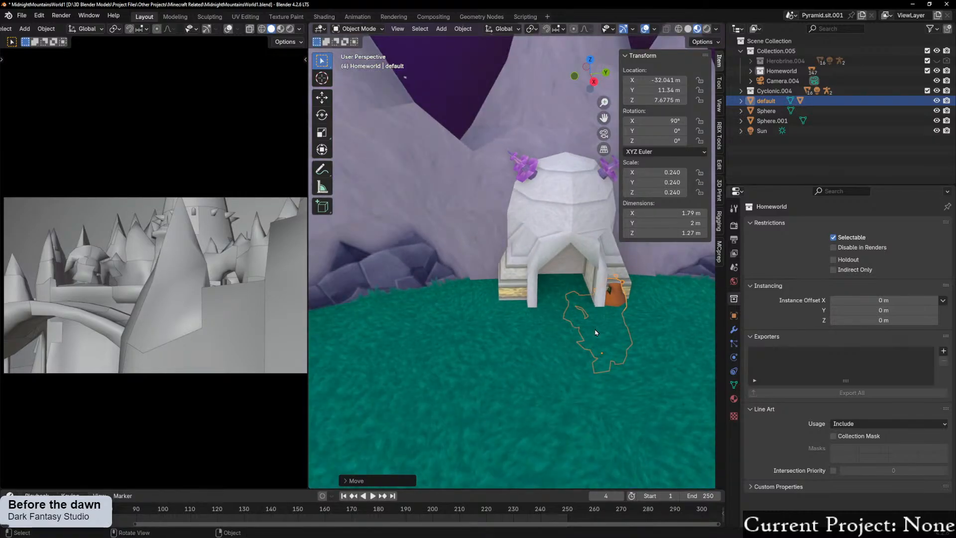
{"action": "key", "text": "g"}
{"action": "key", "text": "z"}
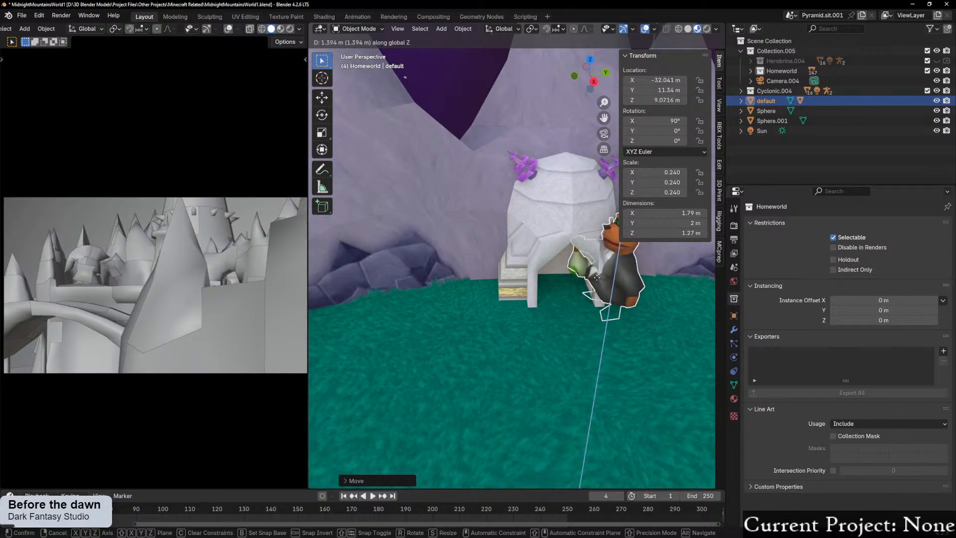
{"action": "left_click", "coordinate": [596, 275]}
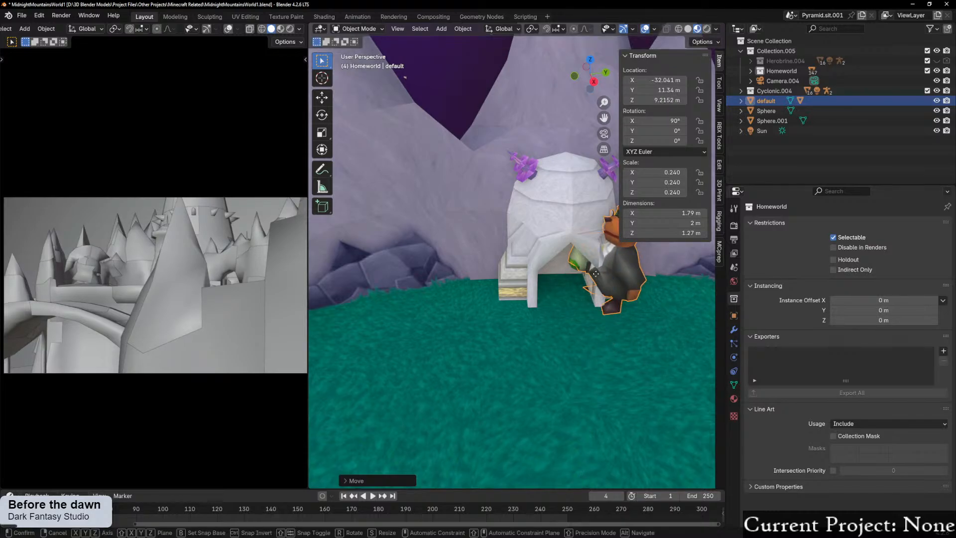
Step: Slide the character horizontally from the doorway onto the open grass, to about X -29.8 m, Y 8.9 m
{"action": "key", "text": "g"}
{"action": "key", "text": "shift+z"}
{"action": "left_click", "coordinate": [512, 400]}
{"action": "scroll", "coordinate": [505, 351], "scroll_direction": "down", "scroll_amount": 3}
{"action": "middle_click_drag", "start_coordinate": [504, 351], "coordinate": [707, 155]}
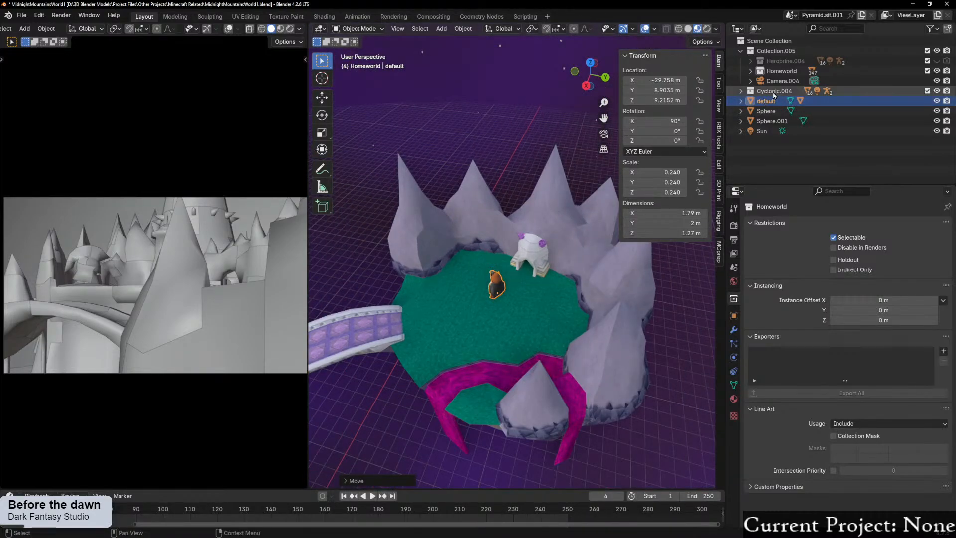
Step: Select all Homeworld objects and scale them up by a factor of 1.5, to a scale of 1.8
{"action": "left_click", "coordinate": [778, 72]}
{"action": "right_click", "coordinate": [778, 74]}
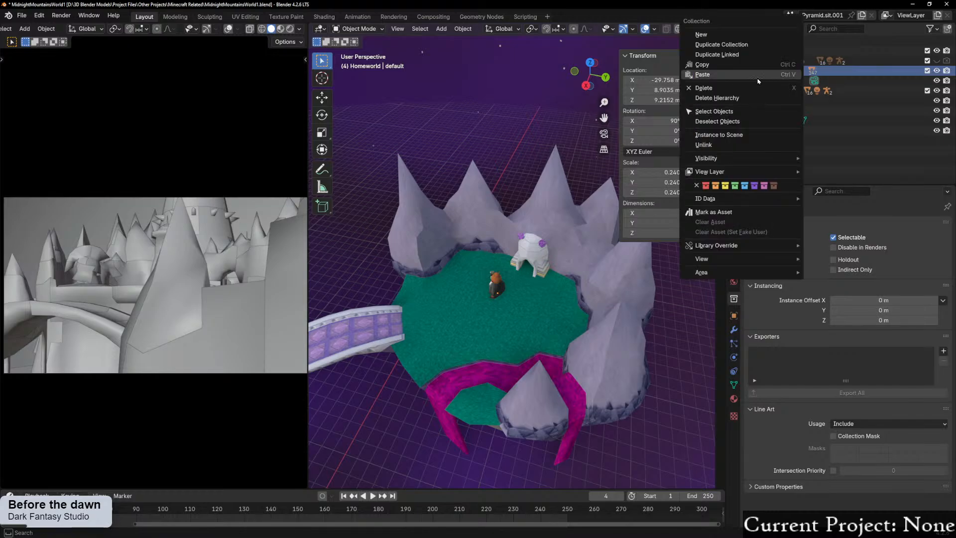
{"action": "left_click", "coordinate": [736, 113]}
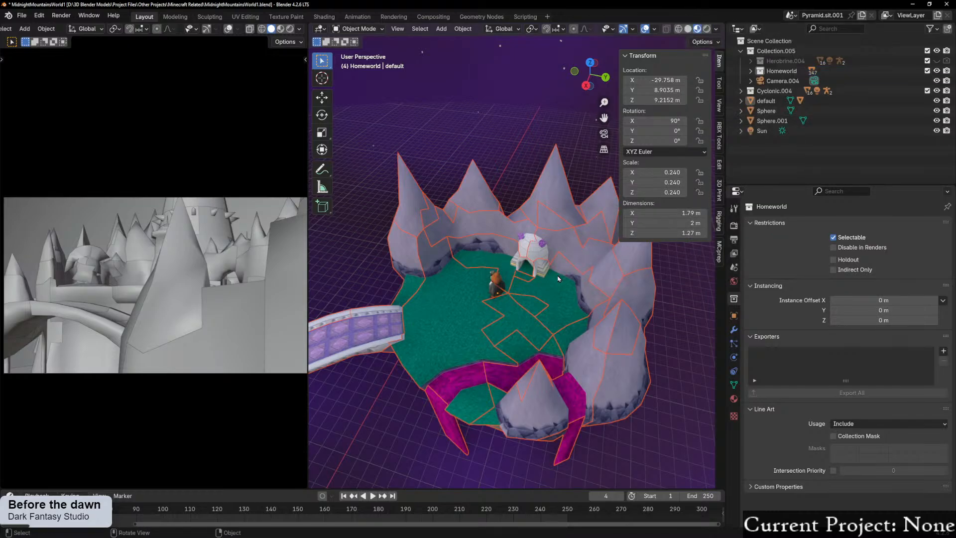
{"action": "scroll", "coordinate": [547, 285], "scroll_direction": "up", "scroll_amount": 4}
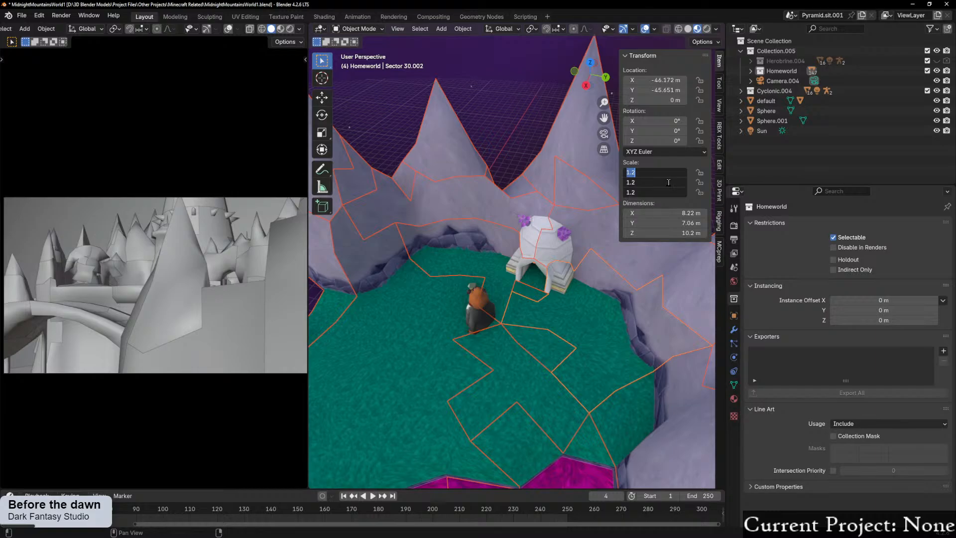
{"action": "key", "text": "Return"}
{"action": "key", "text": "ctrl+z"}
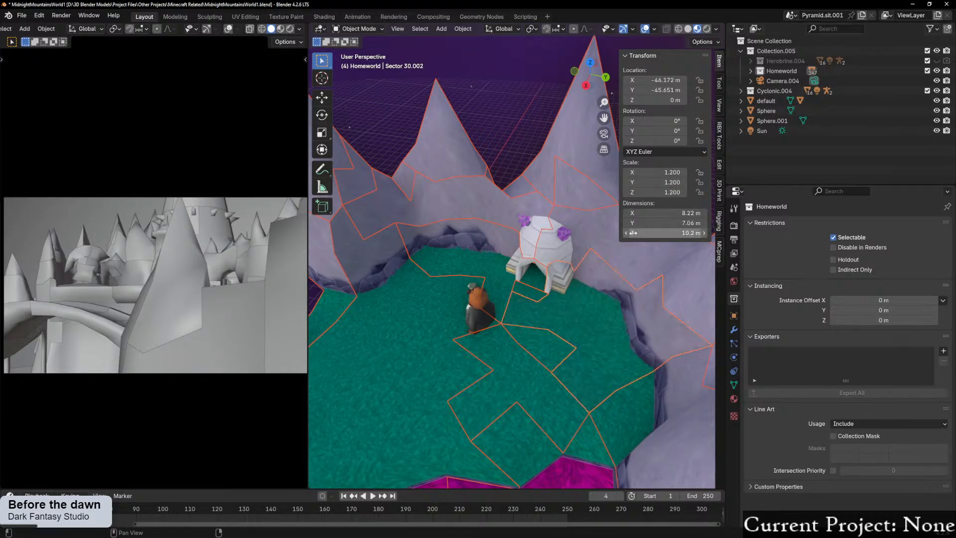
{"action": "key", "text": "s"}
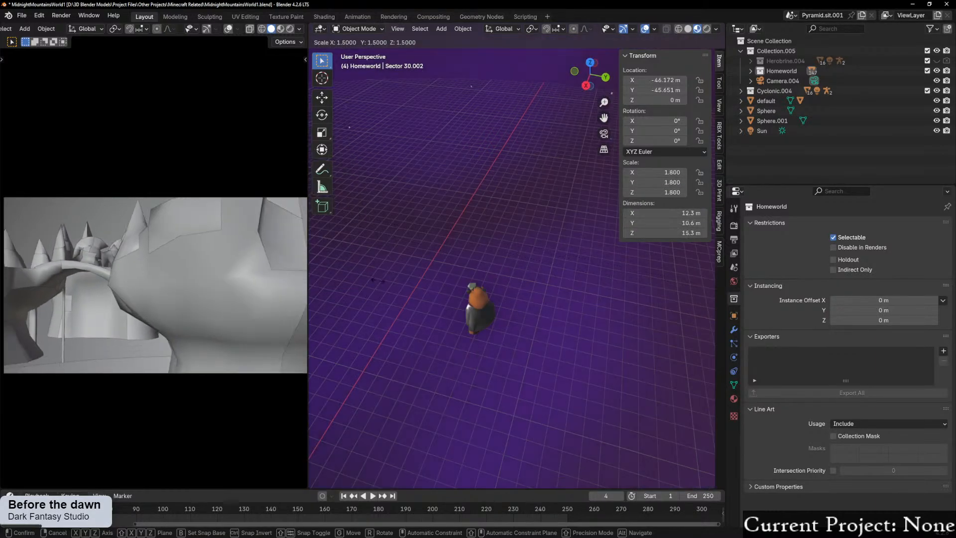
{"action": "left_click", "coordinate": [377, 280]}
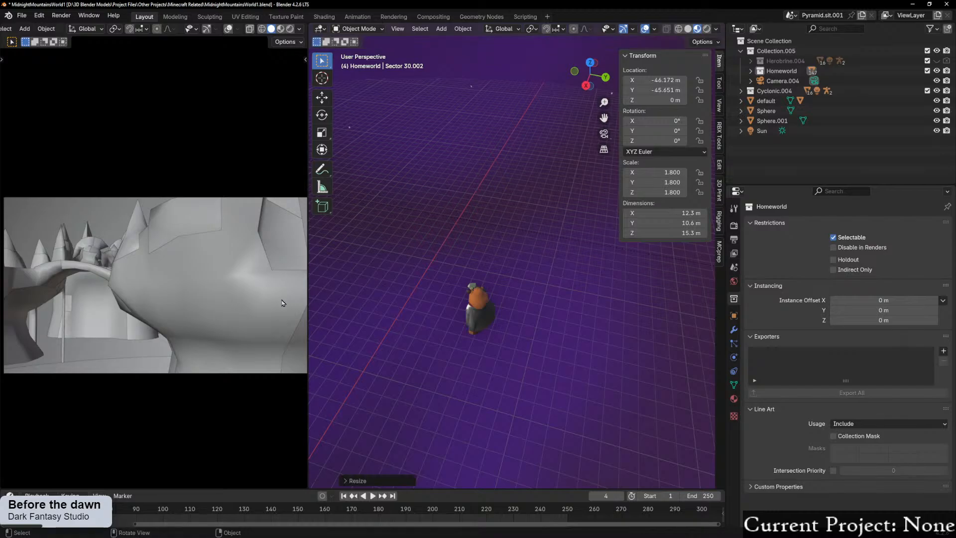
Step: Move the Moneybags character horizontally to the relocated white doorway and raise it to about Z 13.4 m
{"action": "left_click", "coordinate": [485, 309]}
{"action": "scroll", "coordinate": [485, 310], "scroll_direction": "down", "scroll_amount": 10}
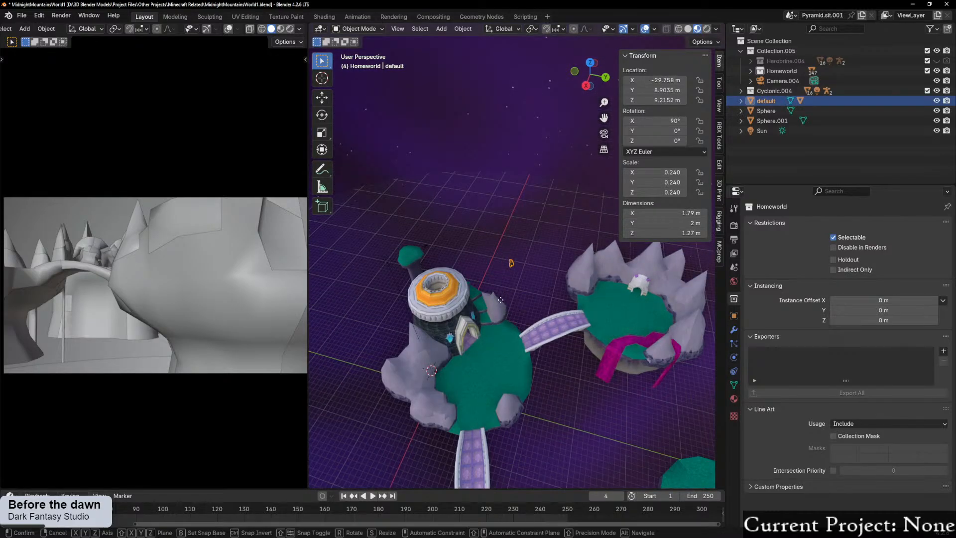
{"action": "key", "text": "shift+z"}
{"action": "left_click", "coordinate": [620, 338]}
{"action": "key", "text": "g"}
{"action": "key", "text": "z"}
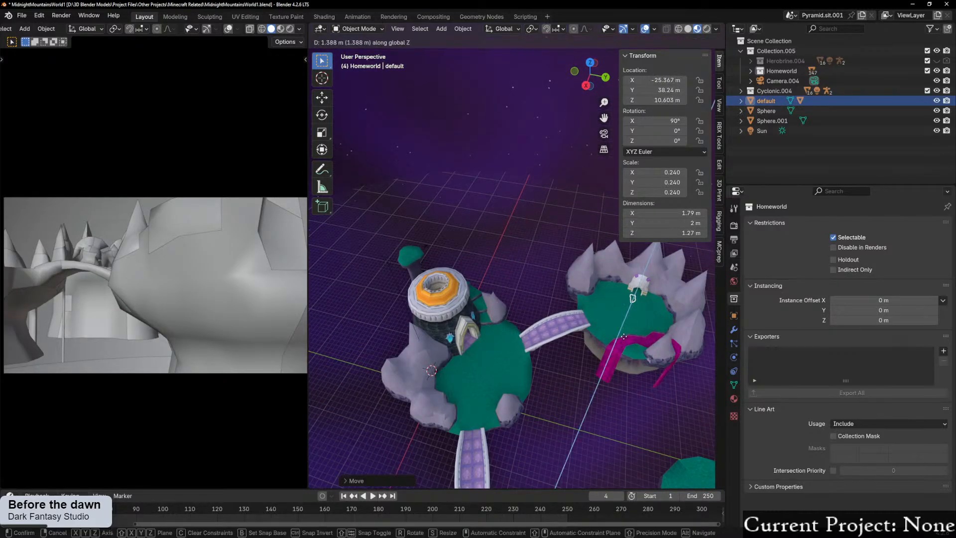
{"action": "left_click", "coordinate": [624, 333]}
{"action": "key", "text": "KP_Decimal"}
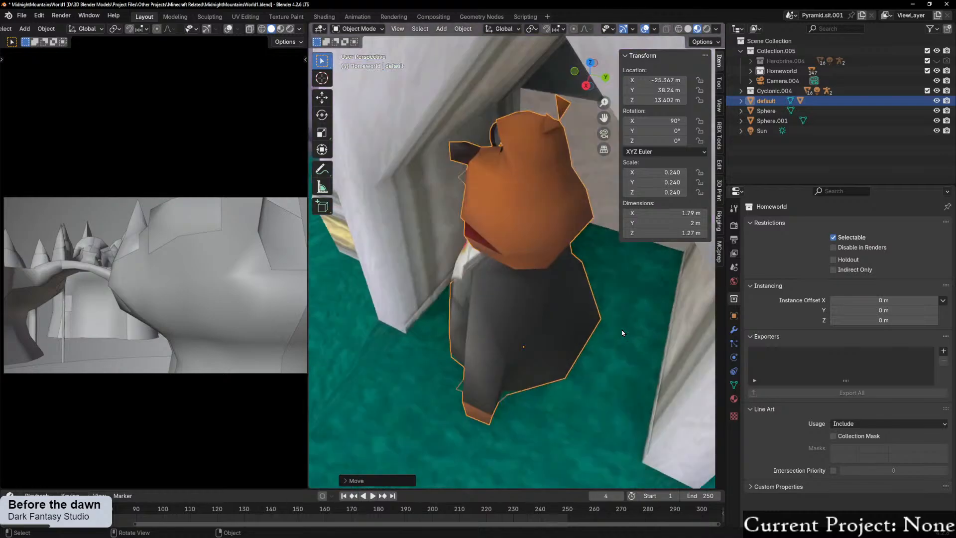
Step: Fine-tune the character's height and horizontal position so it stands on the grass in front of the doorway, at about Z 13.8 m
{"action": "scroll", "coordinate": [565, 291], "scroll_direction": "down", "scroll_amount": 5}
{"action": "key", "text": "g"}
{"action": "key", "text": "z"}
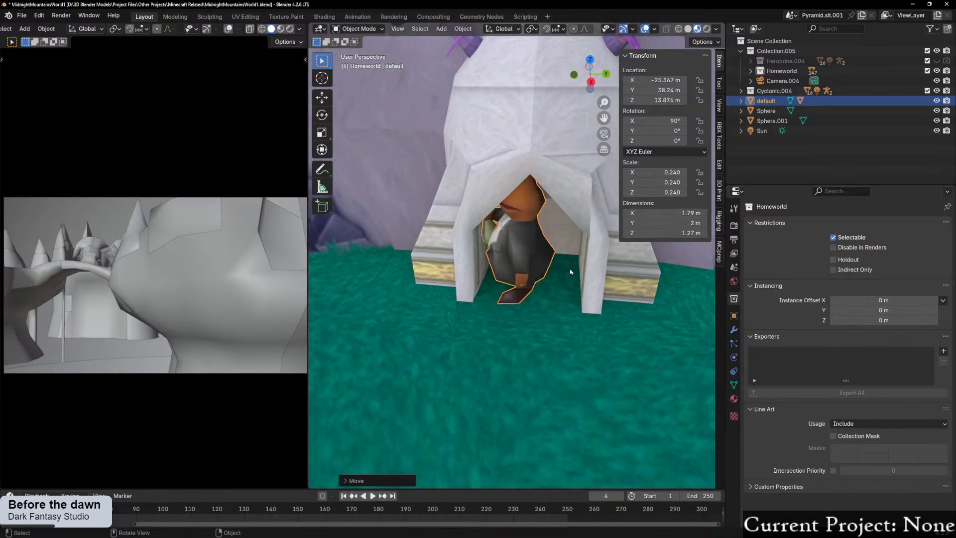
{"action": "key", "text": "shift+z"}
{"action": "left_click", "coordinate": [616, 305]}
{"action": "middle_click_drag", "start_coordinate": [616, 305], "coordinate": [511, 311]}
{"action": "key", "text": "g"}
{"action": "key", "text": "z"}
{"action": "left_click", "coordinate": [522, 263]}
Step: Select all Homeworld objects again and scale them up to a scale of 2.0
{"action": "scroll", "coordinate": [576, 304], "scroll_direction": "down", "scroll_amount": 5}
{"action": "scroll", "coordinate": [502, 315], "scroll_direction": "down", "scroll_amount": 8}
{"action": "scroll", "coordinate": [448, 315], "scroll_direction": "down", "scroll_amount": 3}
{"action": "scroll", "coordinate": [493, 310], "scroll_direction": "up", "scroll_amount": 10}
{"action": "scroll", "coordinate": [511, 311], "scroll_direction": "up", "scroll_amount": 4}
{"action": "scroll", "coordinate": [520, 314], "scroll_direction": "down", "scroll_amount": 4}
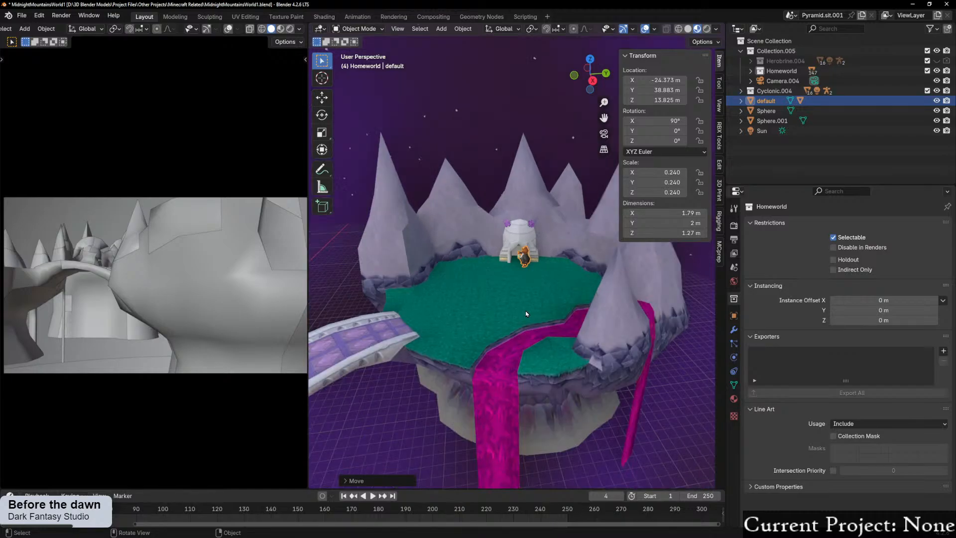
{"action": "right_click", "coordinate": [774, 72]}
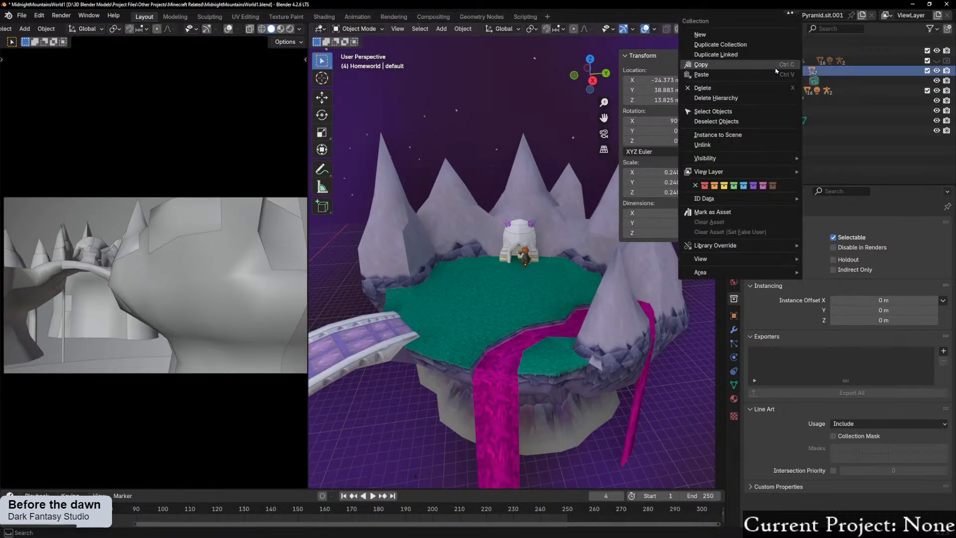
{"action": "left_click", "coordinate": [724, 112]}
{"action": "scroll", "coordinate": [566, 290], "scroll_direction": "up", "scroll_amount": 3}
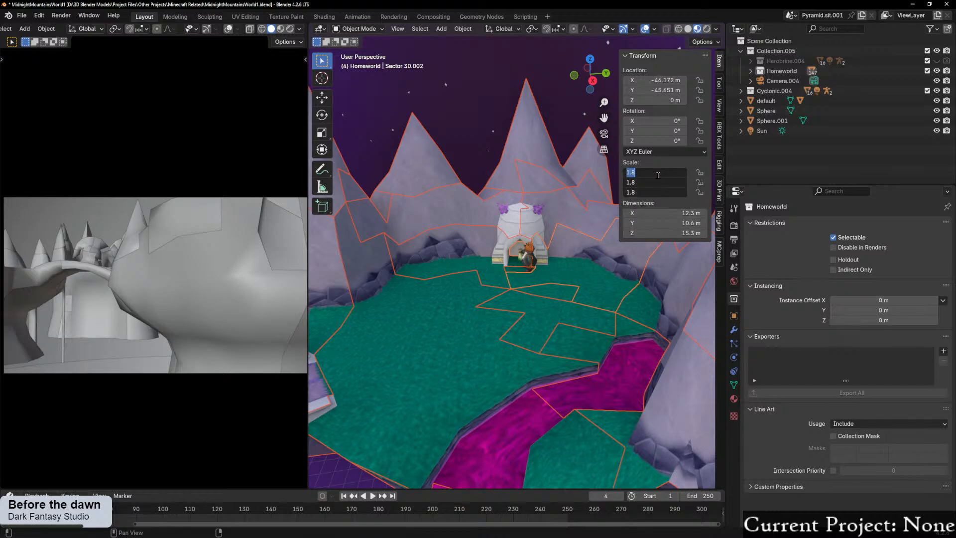
{"action": "key", "text": "Return"}
{"action": "key", "text": "ctrl+z"}
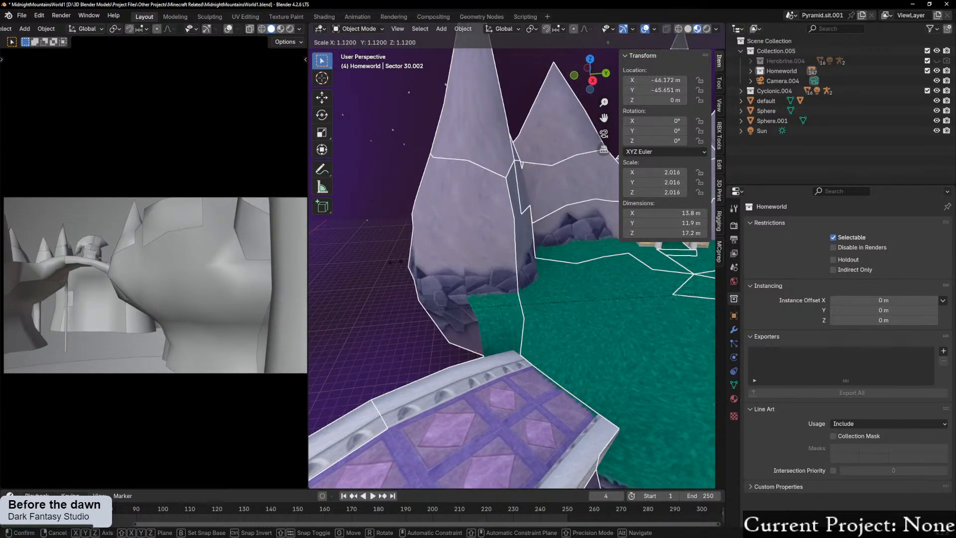
{"action": "left_click", "coordinate": [349, 270]}
Step: Move the Moneybags character horizontally to the white doorway of the rescaled world, to about X -22.8 m, Y 49 m
{"action": "scroll", "coordinate": [537, 267], "scroll_direction": "down", "scroll_amount": 7}
{"action": "middle_click_drag", "start_coordinate": [565, 271], "coordinate": [470, 308], "text": "shift"}
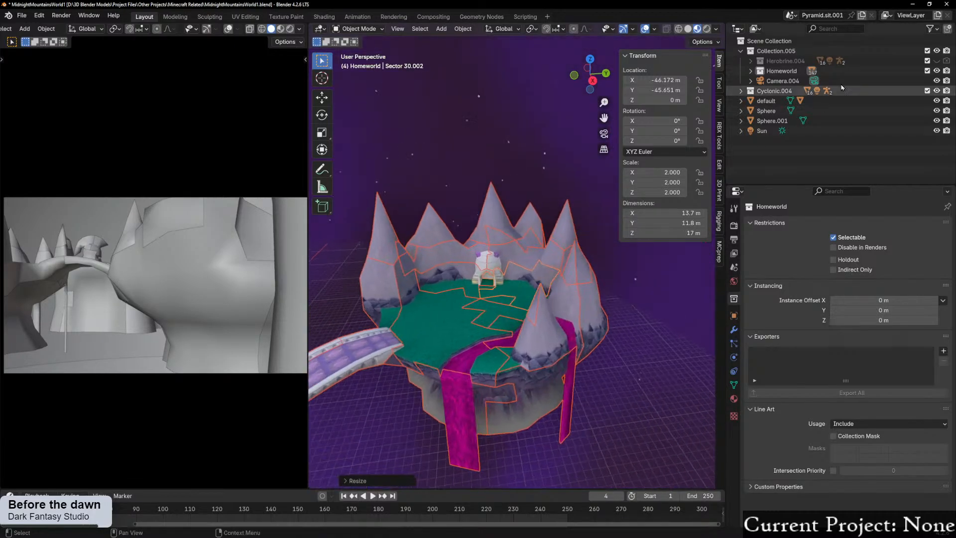
{"action": "left_click", "coordinate": [770, 103]}
{"action": "scroll", "coordinate": [487, 330], "scroll_direction": "up", "scroll_amount": 4}
{"action": "key", "text": "g"}
{"action": "key", "text": "shift+z"}
{"action": "left_click", "coordinate": [583, 360]}
{"action": "scroll", "coordinate": [507, 363], "scroll_direction": "up", "scroll_amount": 2}
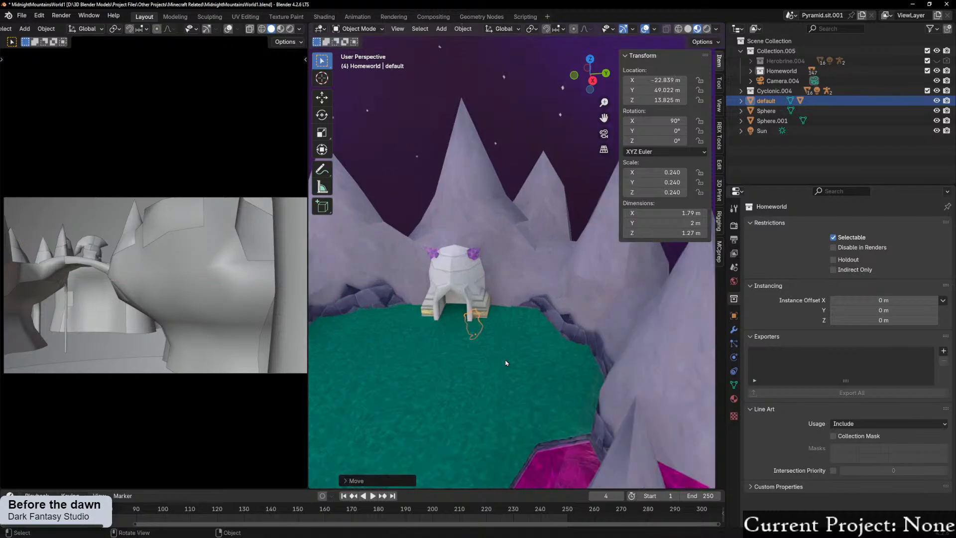
Step: Raise the character onto the grass and place it beside the doorway at about X -21.5 m, Y 49 m, Z 15.3 m
{"action": "key", "text": "g"}
{"action": "key", "text": "z"}
{"action": "key", "text": "shift+z"}
{"action": "scroll", "coordinate": [548, 354], "scroll_direction": "up", "scroll_amount": 3, "text": "alt"}
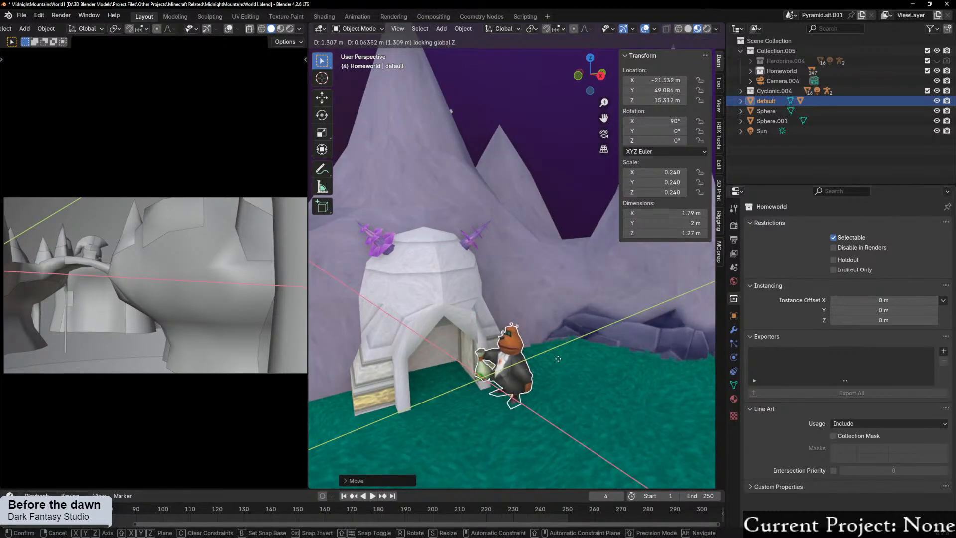
{"action": "key", "text": "z"}
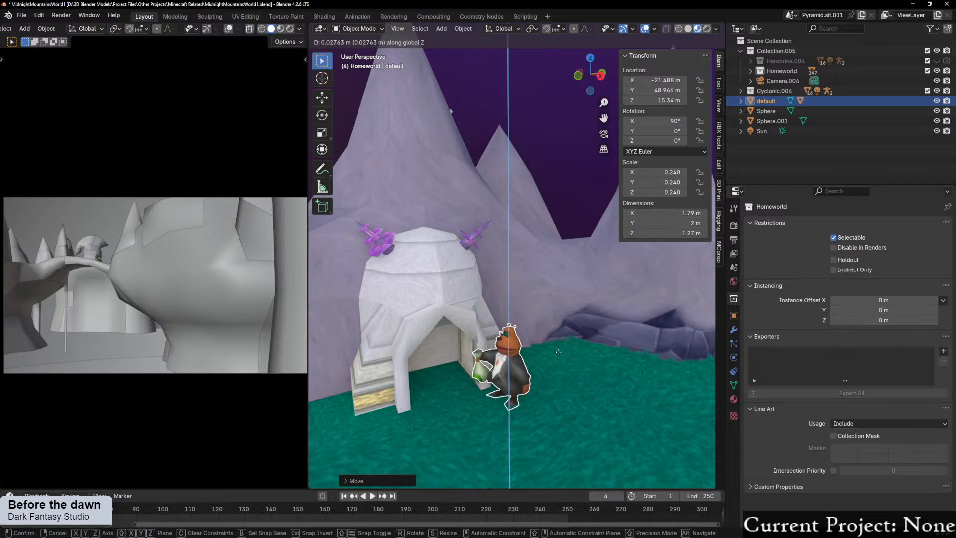
{"action": "left_click", "coordinate": [558, 350]}
Step: Examine the Moneybags character's size against the white doorway and look over the surrounding world up to the tower's archway
{"action": "middle_click_drag", "start_coordinate": [558, 349], "coordinate": [537, 328]}
{"action": "scroll", "coordinate": [537, 328], "scroll_direction": "up", "scroll_amount": 3}
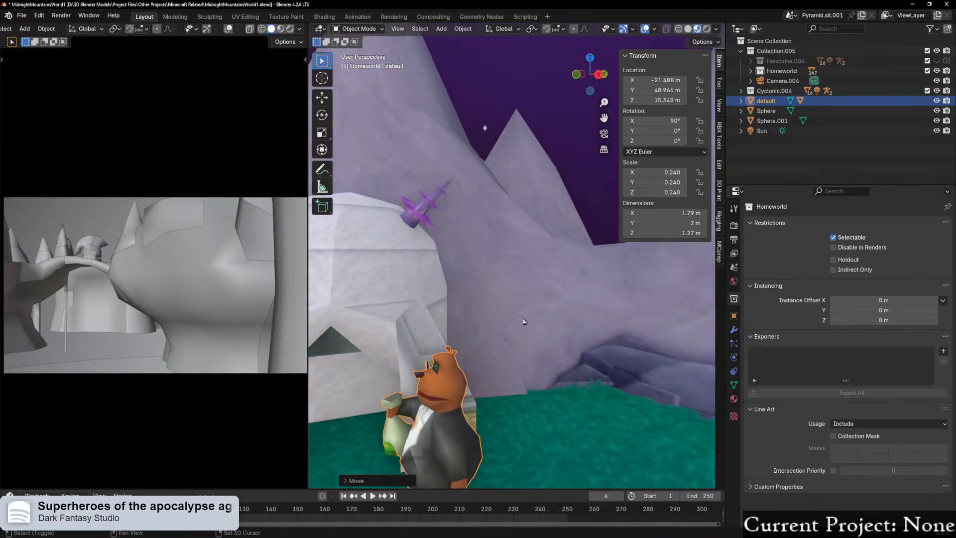
{"action": "scroll", "coordinate": [524, 322], "scroll_direction": "down", "scroll_amount": 3}
{"action": "middle_click_drag", "start_coordinate": [548, 294], "coordinate": [569, 267]}
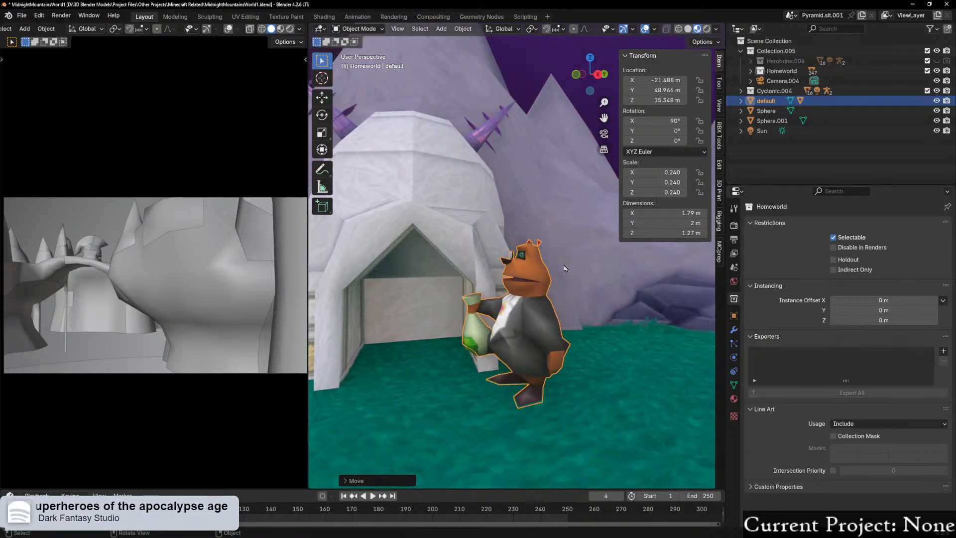
{"action": "middle_click_drag", "start_coordinate": [549, 273], "coordinate": [499, 288]}
{"action": "scroll", "coordinate": [467, 312], "scroll_direction": "down", "scroll_amount": 9}
{"action": "scroll", "coordinate": [542, 288], "scroll_direction": "up", "scroll_amount": 3}
{"action": "scroll", "coordinate": [531, 284], "scroll_direction": "up", "scroll_amount": 7}
Step: Select all objects in the Cyclonic.004 collection and slide the blocky figure about 38 m horizontally to the tower's pointed archway
{"action": "left_click", "coordinate": [764, 94]}
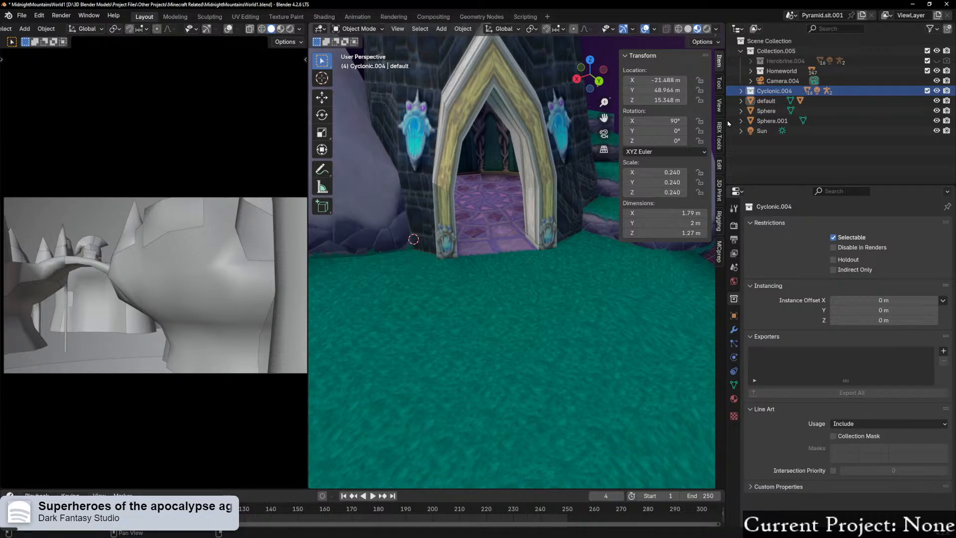
{"action": "right_click", "coordinate": [737, 92]}
{"action": "left_click", "coordinate": [721, 114]}
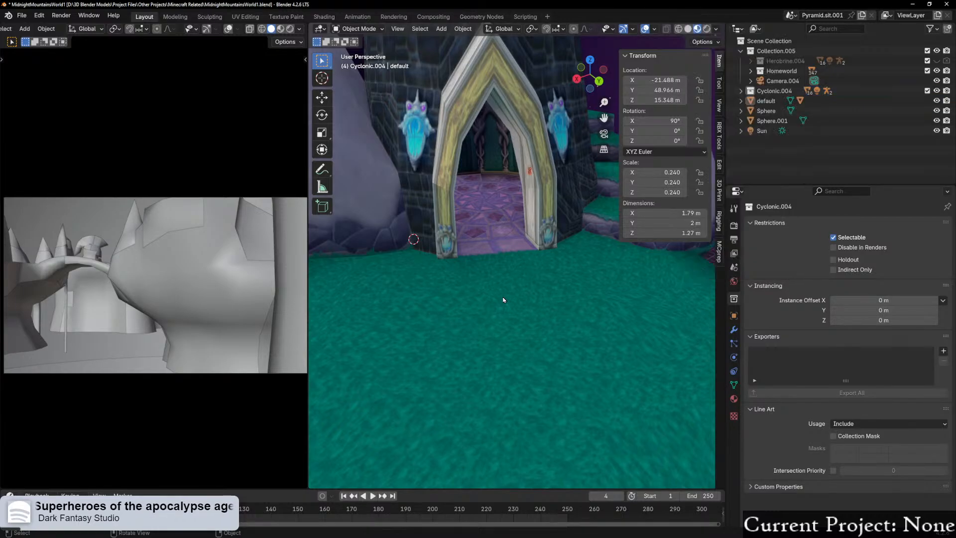
{"action": "key", "text": "g"}
{"action": "key", "text": "shift+z"}
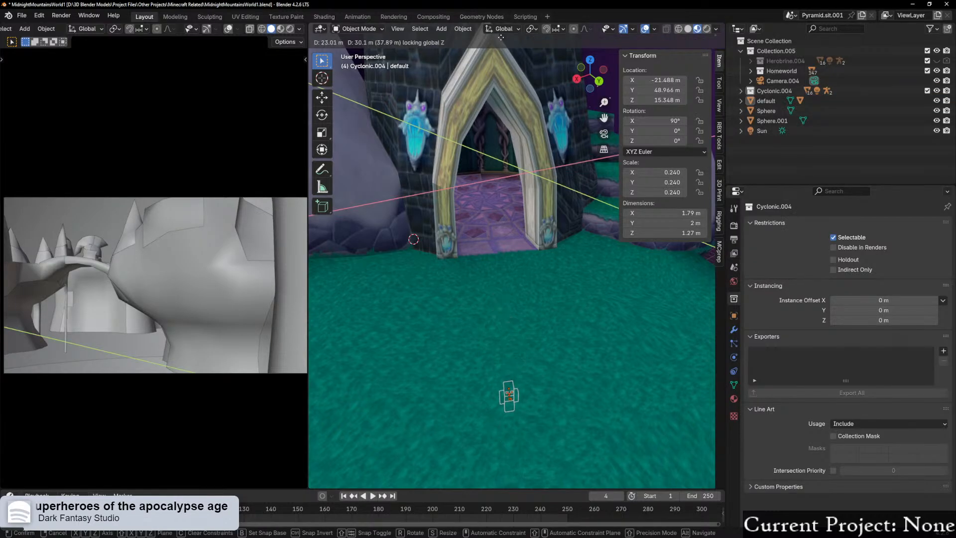
{"action": "left_click", "coordinate": [501, 37]}
Step: Raise the blocky figure vertically above the grass near the tower's archway
{"action": "key", "text": "g"}
{"action": "key", "text": "z"}
{"action": "left_click", "coordinate": [506, 328]}
Step: Try to lower the blocky figure vertically toward the grass in front of the archway
{"action": "middle_click_drag", "start_coordinate": [506, 328], "coordinate": [525, 305]}
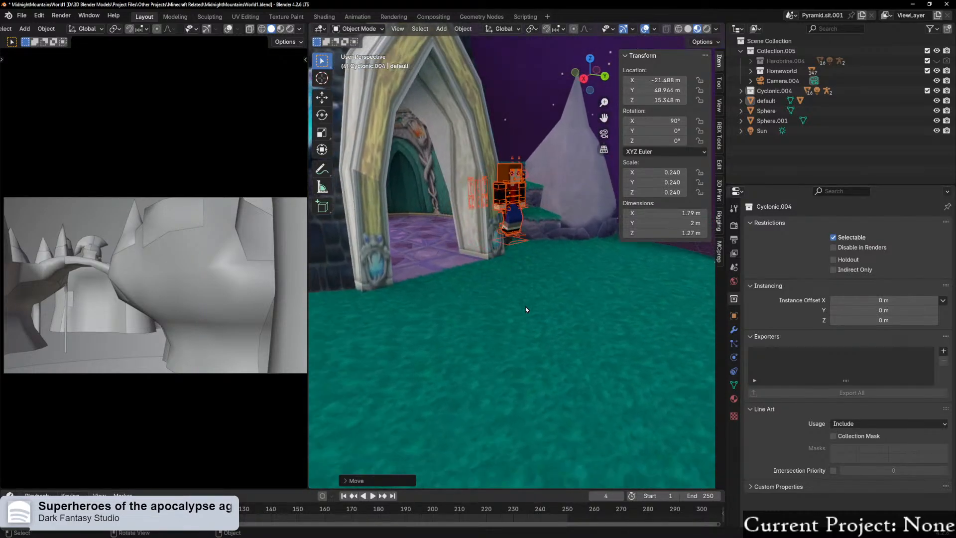
{"action": "key", "text": "g"}
{"action": "key", "text": "z"}
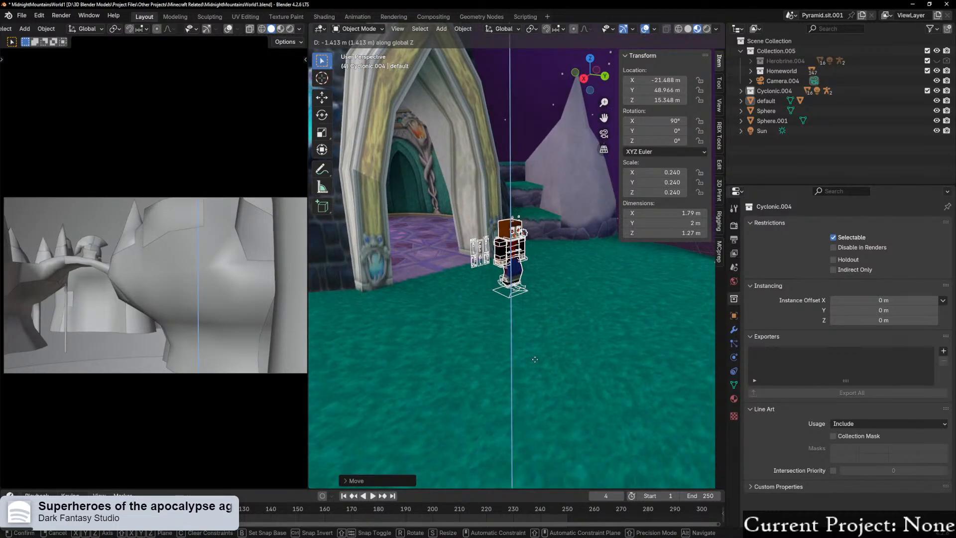
{"action": "left_click", "coordinate": [538, 367]}
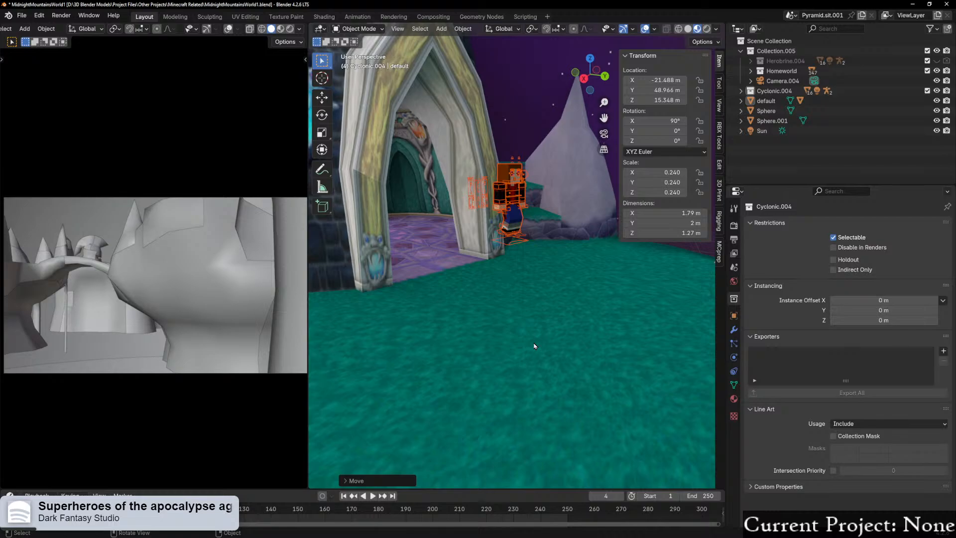
Step: Lower the blocky figure vertically until it stands on the grass in front of the tower's archway
{"action": "key", "text": "KP_Decimal"}
{"action": "scroll", "coordinate": [520, 349], "scroll_direction": "down", "scroll_amount": 2}
{"action": "middle_click_drag", "start_coordinate": [477, 390], "coordinate": [523, 349]}
{"action": "scroll", "coordinate": [509, 373], "scroll_direction": "down", "scroll_amount": 4}
{"action": "key", "text": "g"}
{"action": "key", "text": "z"}
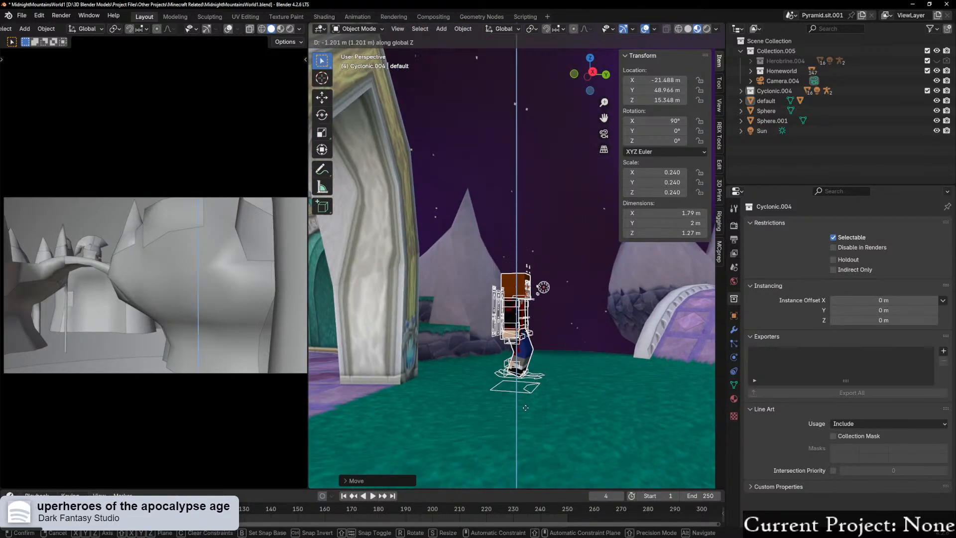
{"action": "left_click", "coordinate": [534, 457]}
{"action": "middle_click_drag", "start_coordinate": [534, 457], "coordinate": [607, 342]}
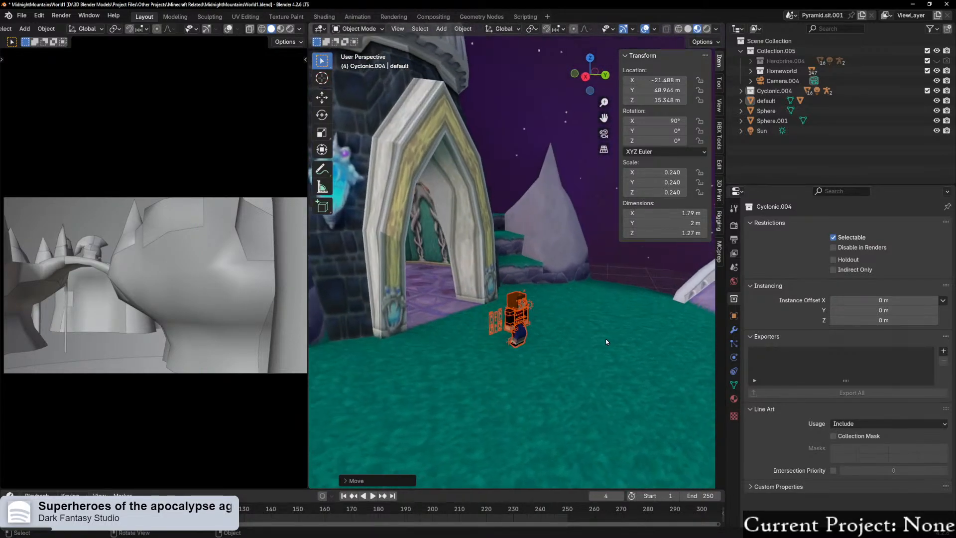
Step: Select the purple sky spheres Sphere and Sphere.001 and slide them horizontally over the islands to about X 39.9 m, Y 29.4 m
{"action": "middle_click_drag", "start_coordinate": [567, 311], "coordinate": [454, 331]}
{"action": "mouse_move", "coordinate": [516, 329]}
{"action": "middle_mouse_down"}
{"action": "mouse_move", "coordinate": [452, 345]}
{"action": "mouse_move", "coordinate": [522, 320]}
{"action": "middle_mouse_up"}
{"action": "scroll", "coordinate": [503, 337], "scroll_direction": "down", "scroll_amount": 5}
{"action": "scroll", "coordinate": [465, 332], "scroll_direction": "up", "scroll_amount": 2}
{"action": "scroll", "coordinate": [464, 332], "scroll_direction": "down", "scroll_amount": 8}
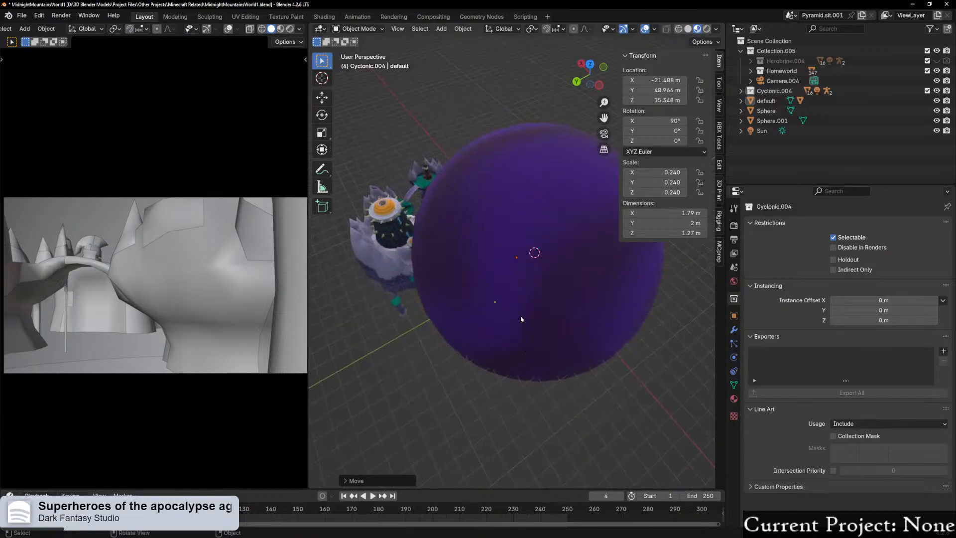
{"action": "left_click", "coordinate": [521, 319]}
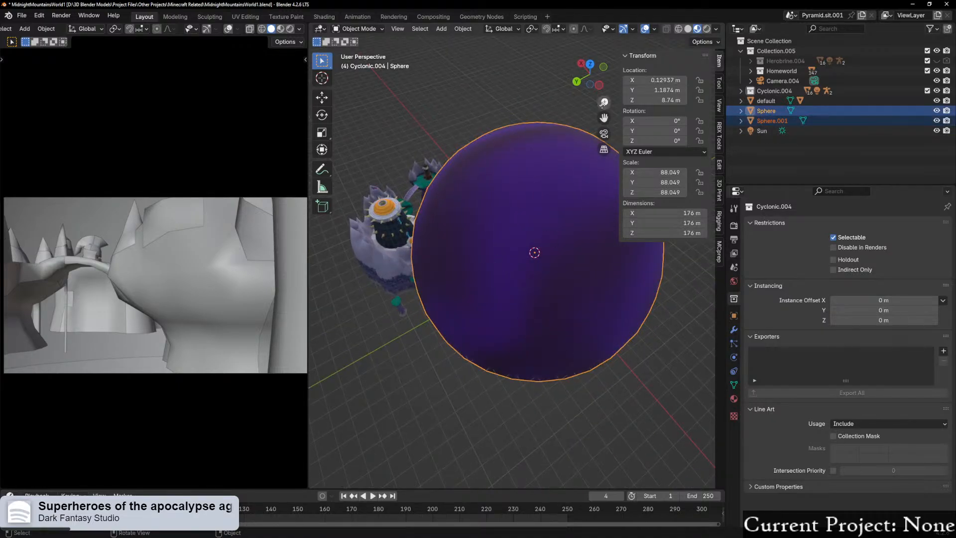
{"action": "left_click", "coordinate": [588, 66]}
{"action": "scroll", "coordinate": [555, 289], "scroll_direction": "down", "scroll_amount": 3}
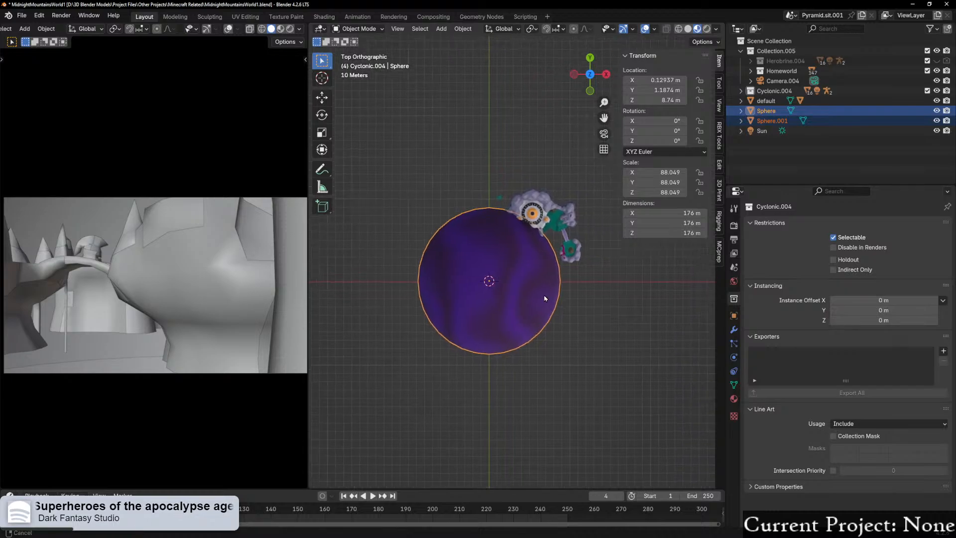
{"action": "key", "text": "g"}
{"action": "key", "text": "shift+z"}
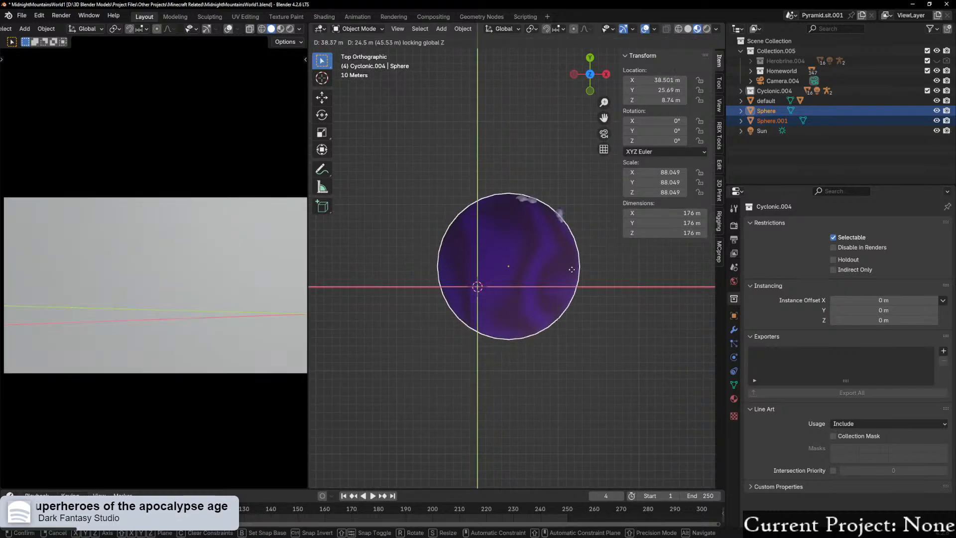
{"action": "left_click", "coordinate": [572, 269]}
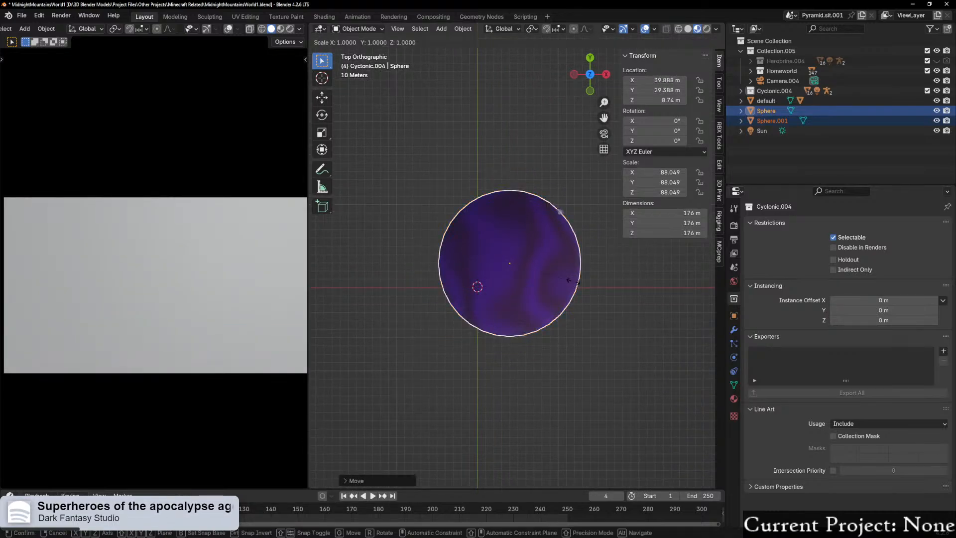
Step: Scale both sky spheres up until the outer sphere is about 275 m across
{"action": "key", "text": "s"}
{"action": "left_click", "coordinate": [593, 282]}
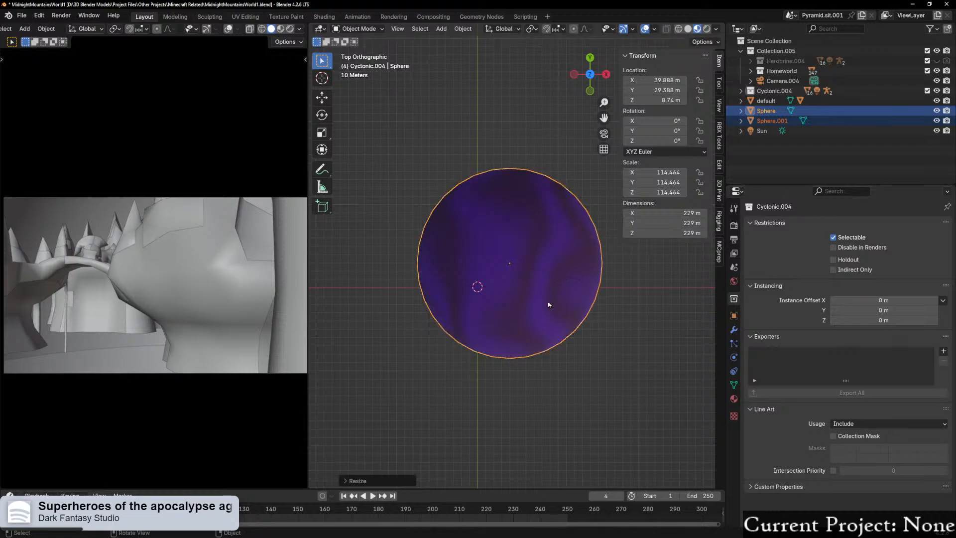
{"action": "scroll", "coordinate": [528, 314], "scroll_direction": "up", "scroll_amount": 6}
{"action": "middle_click_drag", "start_coordinate": [530, 358], "coordinate": [504, 350]}
{"action": "scroll", "coordinate": [503, 350], "scroll_direction": "down", "scroll_amount": 5}
{"action": "key", "text": "s"}
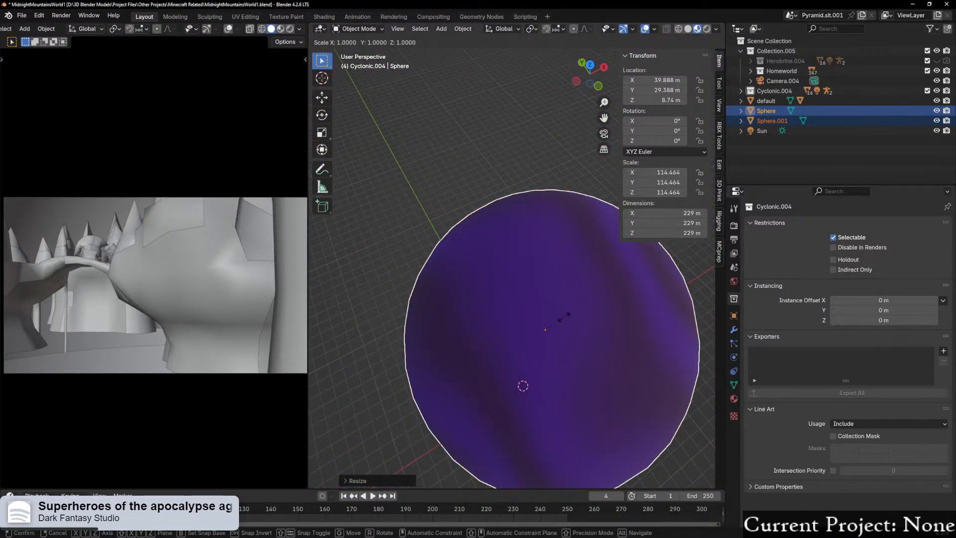
{"action": "left_click", "coordinate": [559, 323]}
Step: Using see-through solid shading from above, reposition both sky spheres around the islands at about X 43.6 m, Y 42.4 m
{"action": "scroll", "coordinate": [548, 309], "scroll_direction": "up", "scroll_amount": 5}
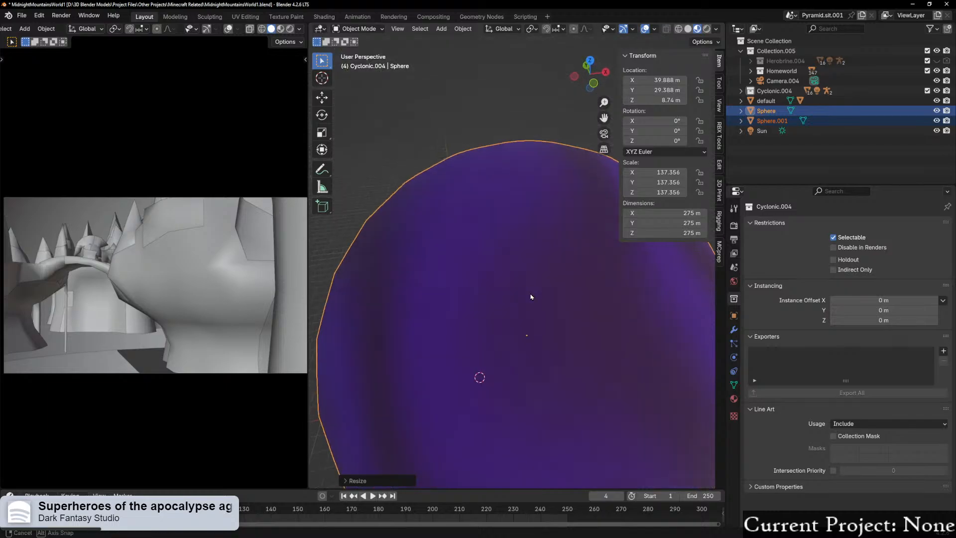
{"action": "scroll", "coordinate": [516, 260], "scroll_direction": "up", "scroll_amount": 4}
{"action": "middle_click_drag", "start_coordinate": [511, 272], "coordinate": [438, 484]}
{"action": "middle_click_drag", "start_coordinate": [498, 319], "coordinate": [518, 259]}
{"action": "scroll", "coordinate": [566, 334], "scroll_direction": "down", "scroll_amount": 8}
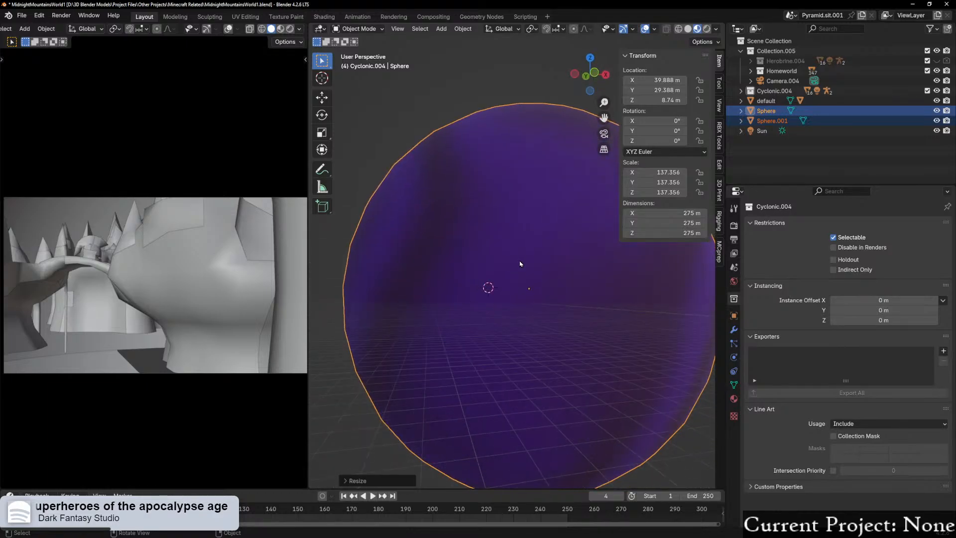
{"action": "scroll", "coordinate": [519, 276], "scroll_direction": "up", "scroll_amount": 7}
{"action": "middle_click_drag", "start_coordinate": [502, 295], "coordinate": [609, 229]}
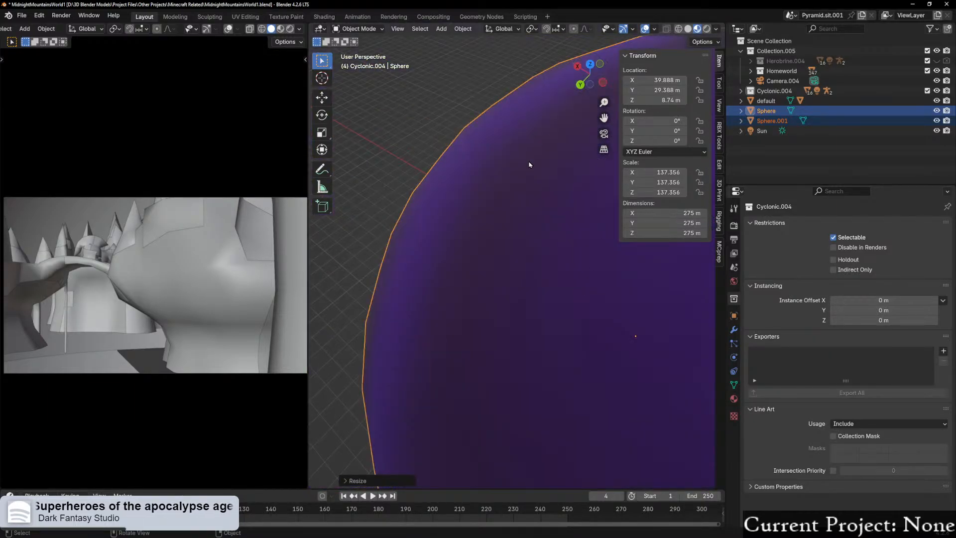
{"action": "left_click", "coordinate": [590, 64]}
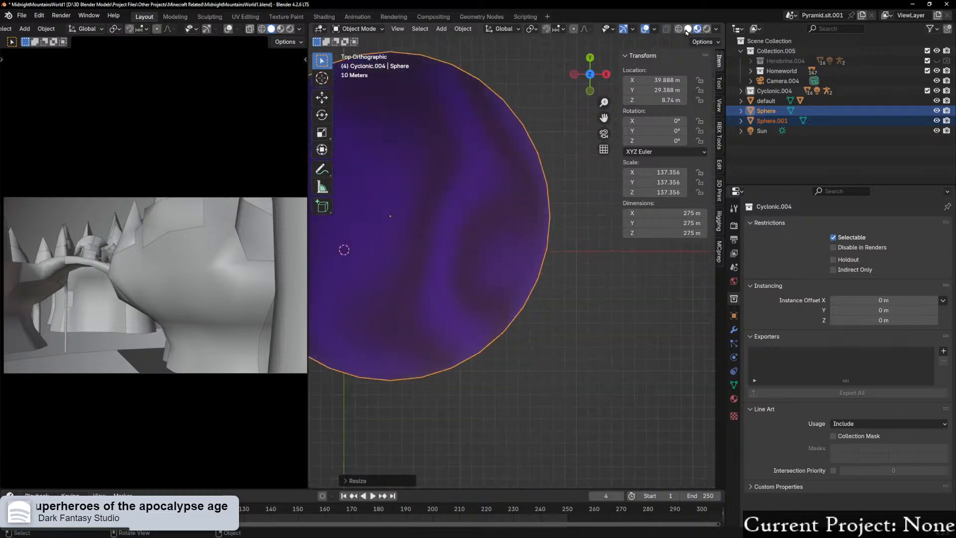
{"action": "left_click", "coordinate": [688, 29]}
{"action": "key", "text": "alt+z"}
{"action": "middle_click_drag", "start_coordinate": [452, 218], "coordinate": [573, 284], "text": "shift"}
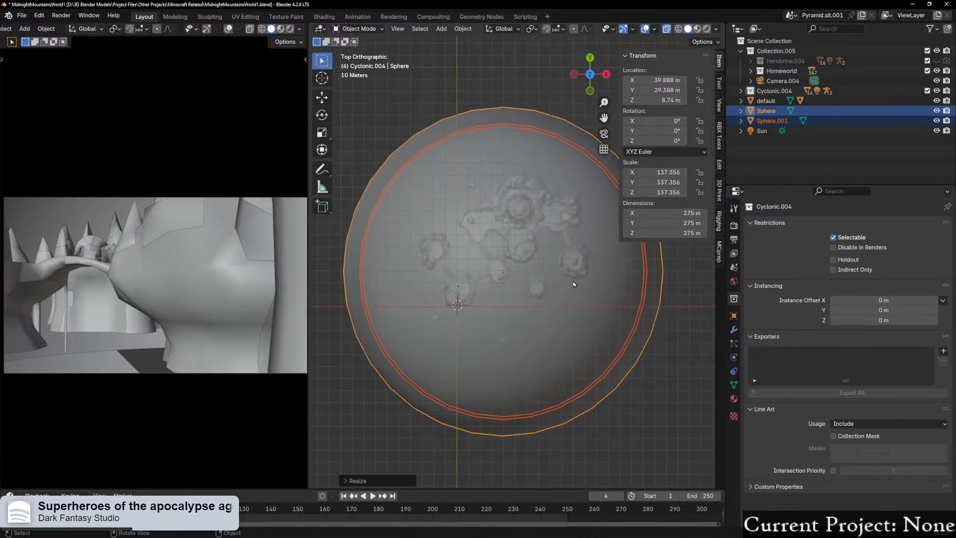
{"action": "key", "text": "g"}
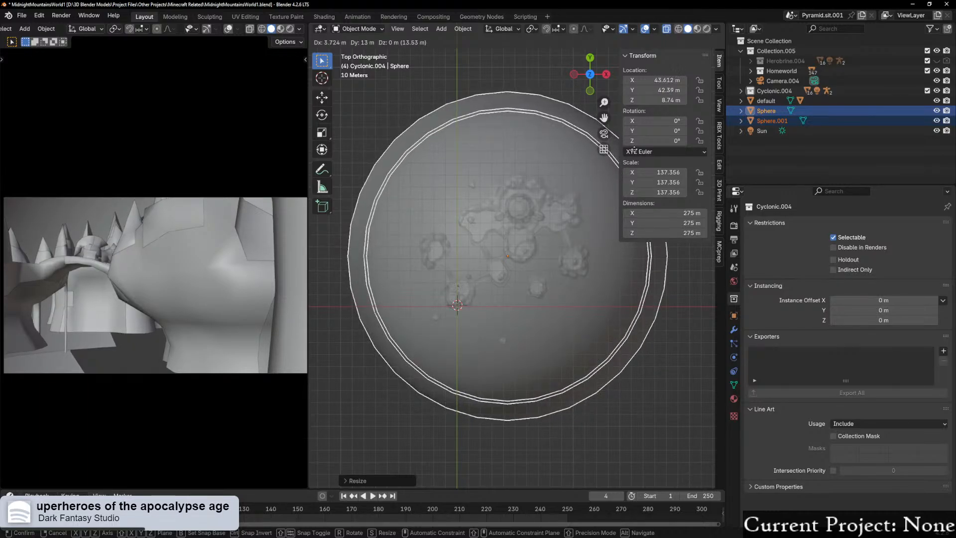
{"action": "left_click", "coordinate": [634, 149]}
Step: Turn off X-ray and restore Material Preview shading in the 3D viewport
{"action": "middle_click_drag", "start_coordinate": [547, 334], "coordinate": [566, 267]}
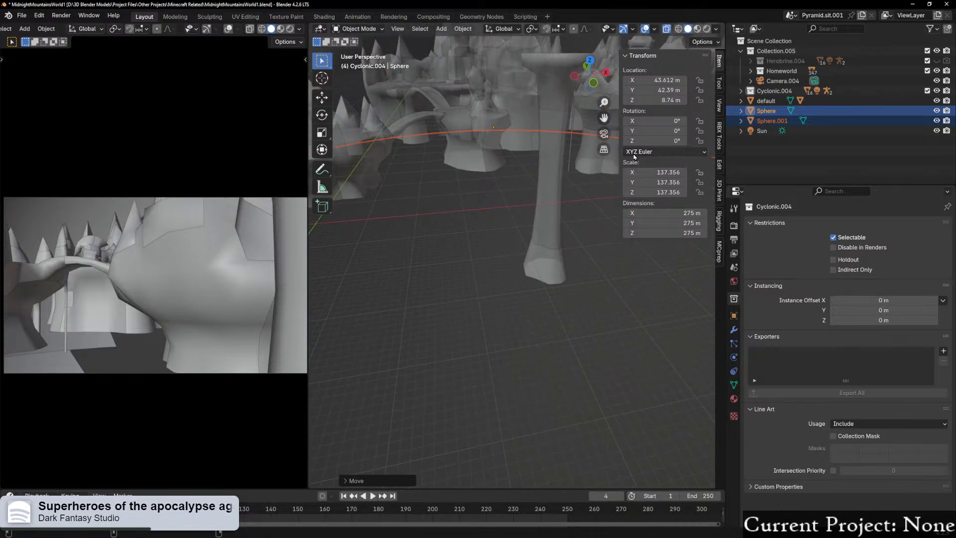
{"action": "left_click", "coordinate": [667, 29]}
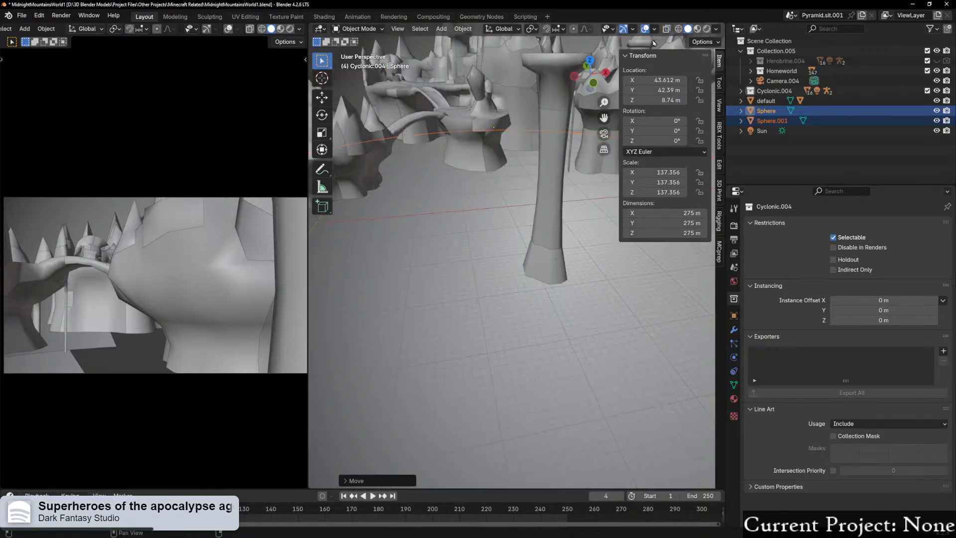
{"action": "left_click", "coordinate": [697, 29]}
Step: Align the camera to a view from the grass and, locked to the view, frame the golden helmet and the tower
{"action": "scroll", "coordinate": [533, 155], "scroll_direction": "down", "scroll_amount": 5}
{"action": "scroll", "coordinate": [529, 154], "scroll_direction": "up", "scroll_amount": 2}
{"action": "middle_click_drag", "start_coordinate": [523, 152], "coordinate": [513, 286], "text": "shift"}
{"action": "scroll", "coordinate": [548, 318], "scroll_direction": "up", "scroll_amount": 4}
{"action": "scroll", "coordinate": [539, 249], "scroll_direction": "down", "scroll_amount": 4}
{"action": "key", "text": "n"}
{"action": "scroll", "coordinate": [498, 319], "scroll_direction": "up", "scroll_amount": 5}
{"action": "scroll", "coordinate": [566, 303], "scroll_direction": "up", "scroll_amount": 8}
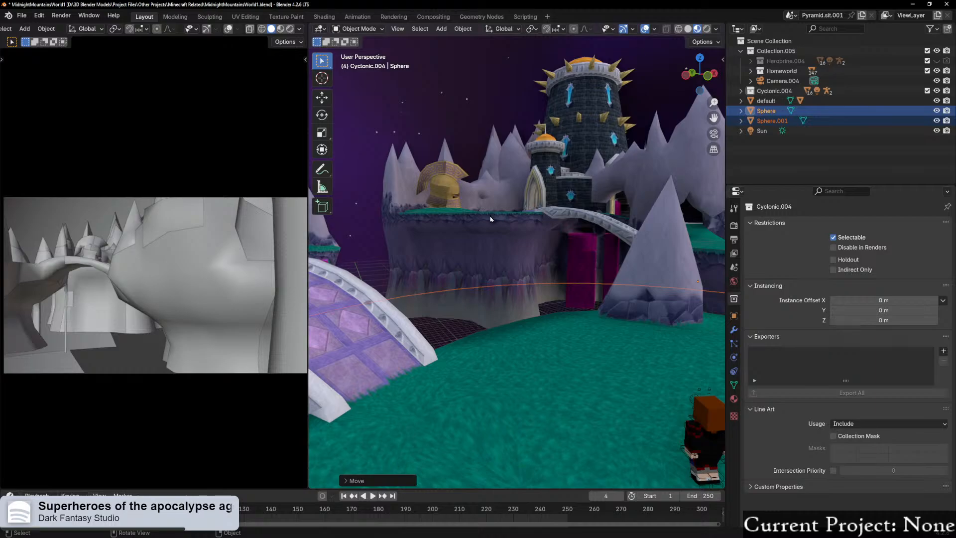
{"action": "key", "text": "ctrl+alt+KP_0"}
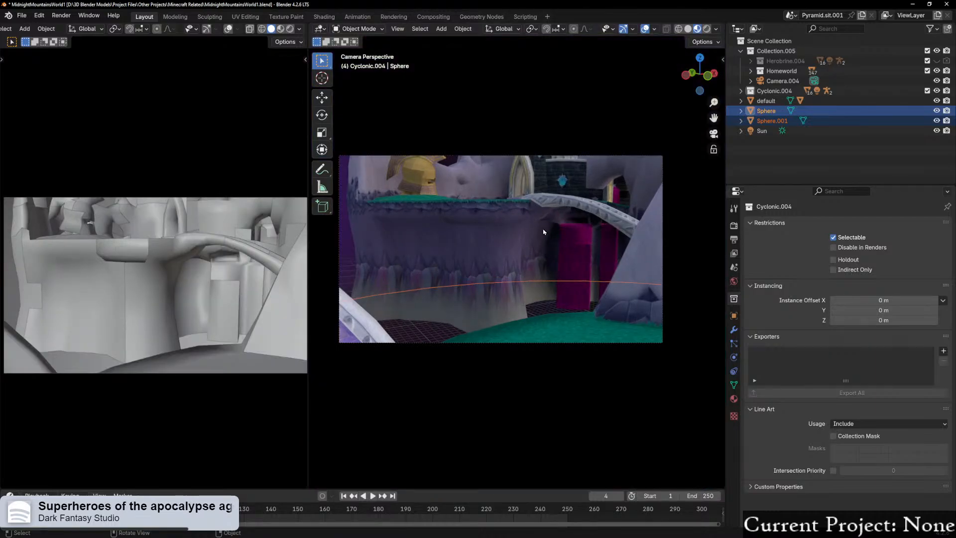
{"action": "middle_click_drag", "start_coordinate": [544, 247], "coordinate": [558, 293], "text": "shift"}
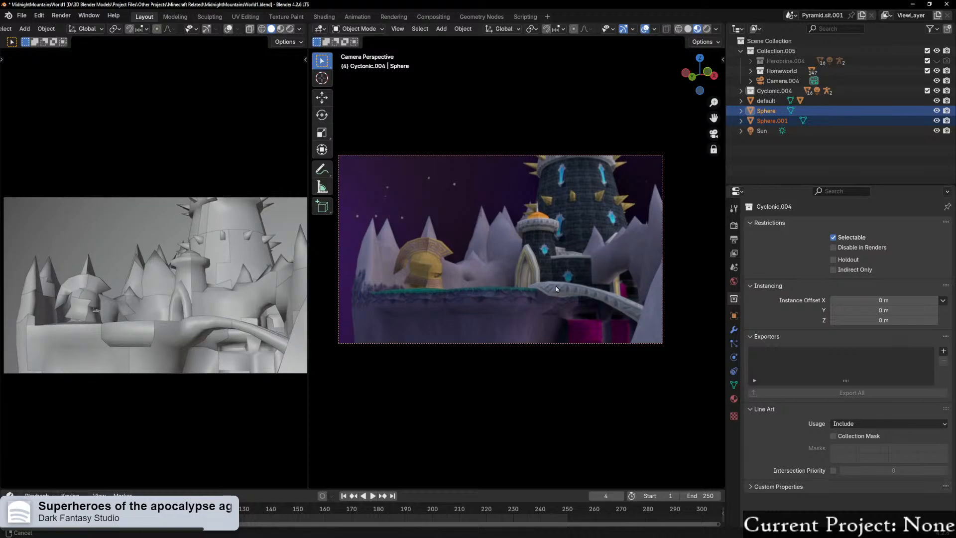
{"action": "left_click", "coordinate": [567, 284]}
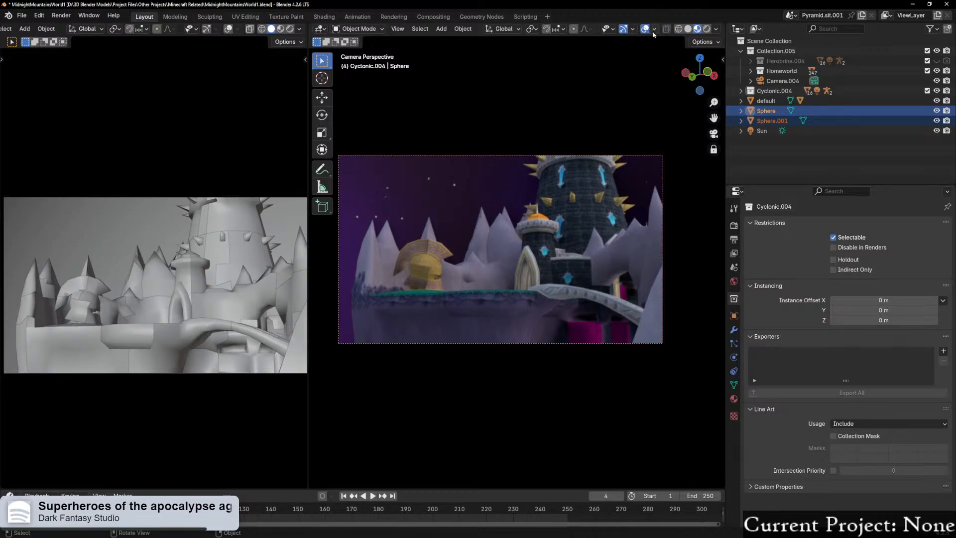
Step: Switch to rendered shading with the Cycles engine and render a test image of the camera view
{"action": "left_click", "coordinate": [707, 29]}
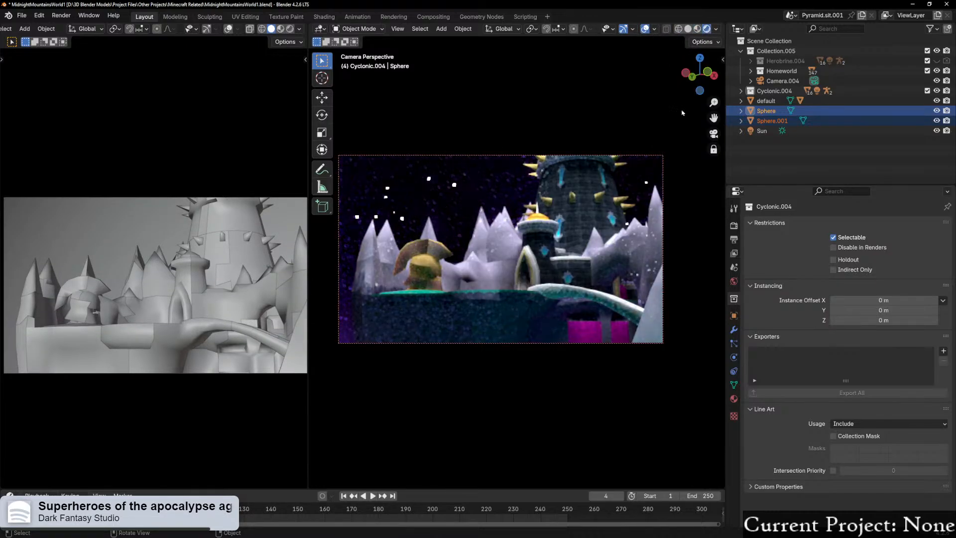
{"action": "left_click", "coordinate": [734, 226]}
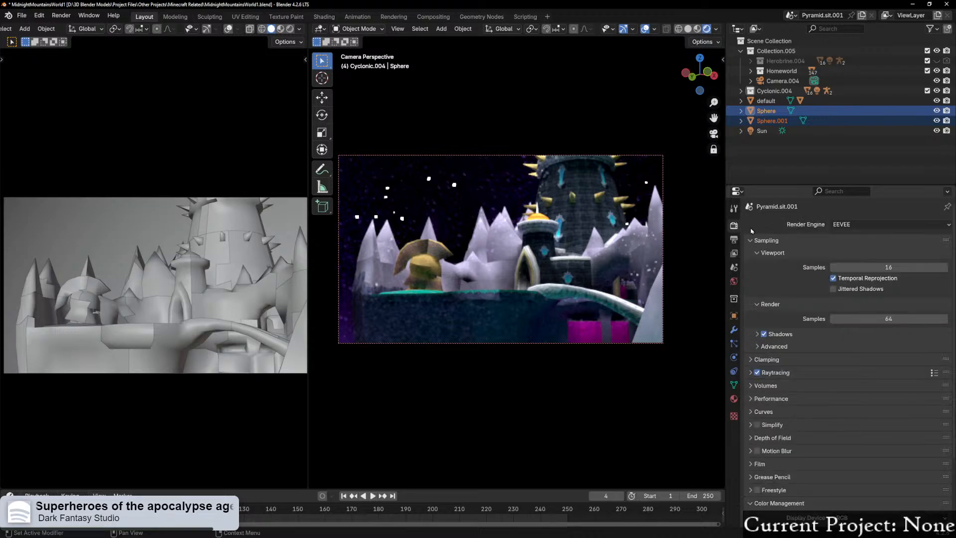
{"action": "left_click", "coordinate": [886, 224]}
{"action": "left_click", "coordinate": [856, 258]}
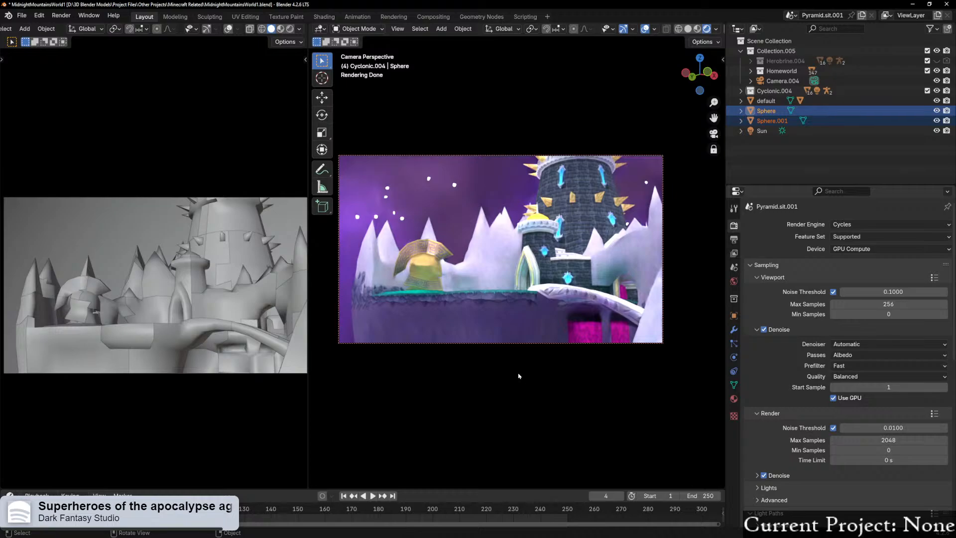
{"action": "key", "text": "F12"}
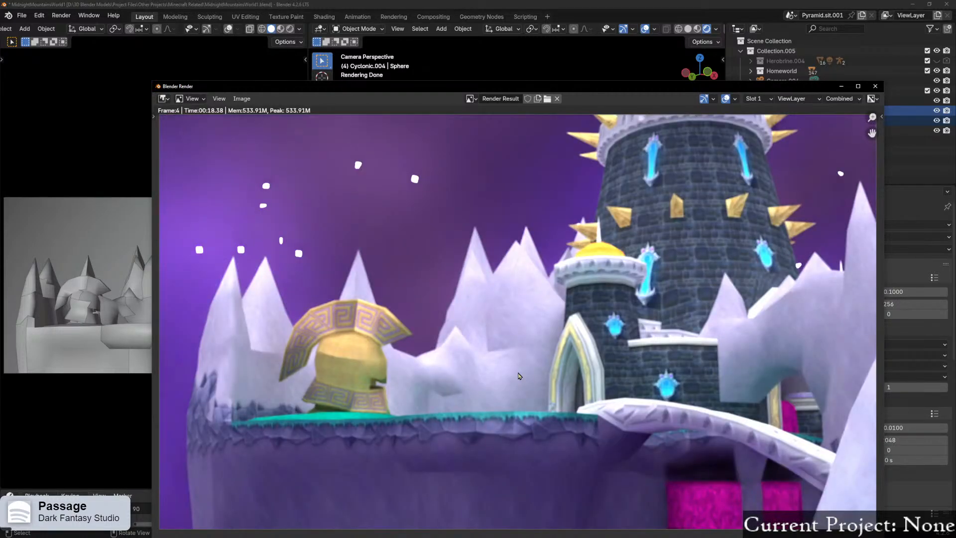
{"action": "left_click", "coordinate": [875, 87]}
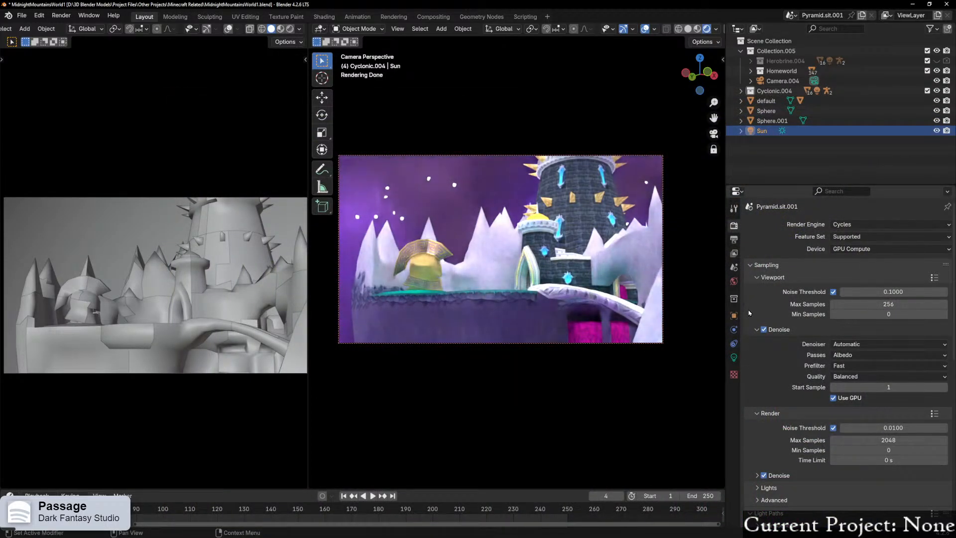
Step: Set the Sun light's strength to 0.01
{"action": "left_click", "coordinate": [734, 357]}
{"action": "left_click", "coordinate": [880, 291]}
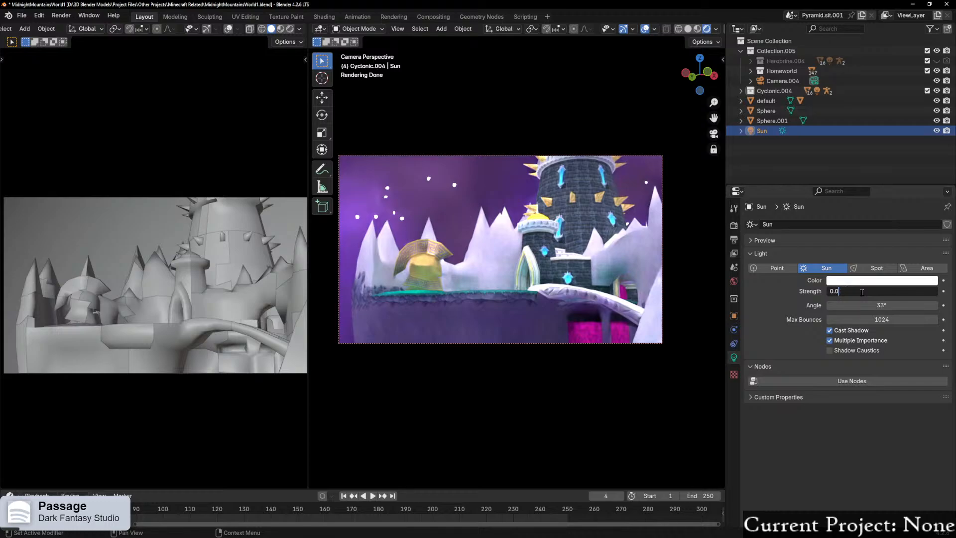
{"action": "type", "text": "0.01"}
{"action": "key", "text": "Return"}
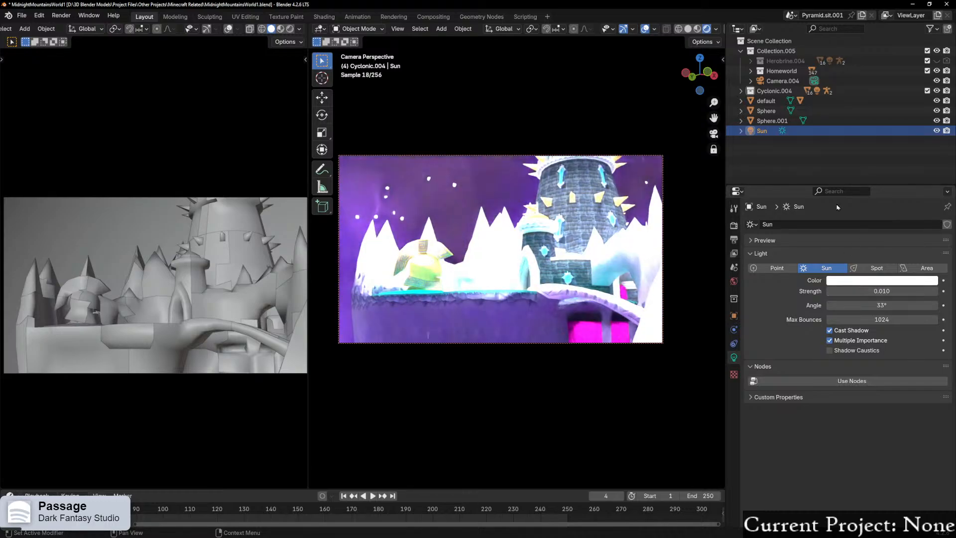
Step: Lower the scene's Color Management exposure to 9.5
{"action": "left_click", "coordinate": [734, 225]}
{"action": "scroll", "coordinate": [891, 455], "scroll_direction": "down", "scroll_amount": 5}
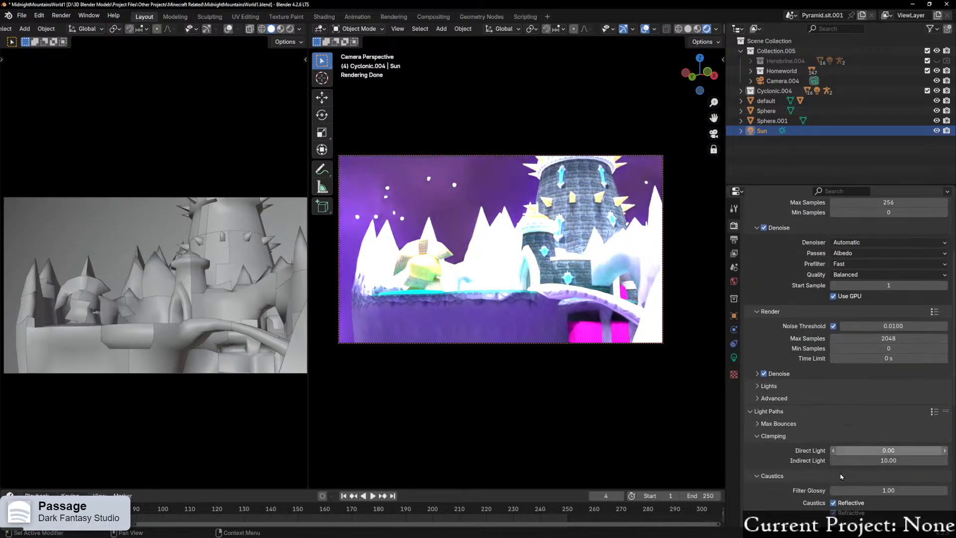
{"action": "scroll", "coordinate": [892, 455], "scroll_direction": "down", "scroll_amount": 3}
{"action": "scroll", "coordinate": [796, 497], "scroll_direction": "down", "scroll_amount": 6}
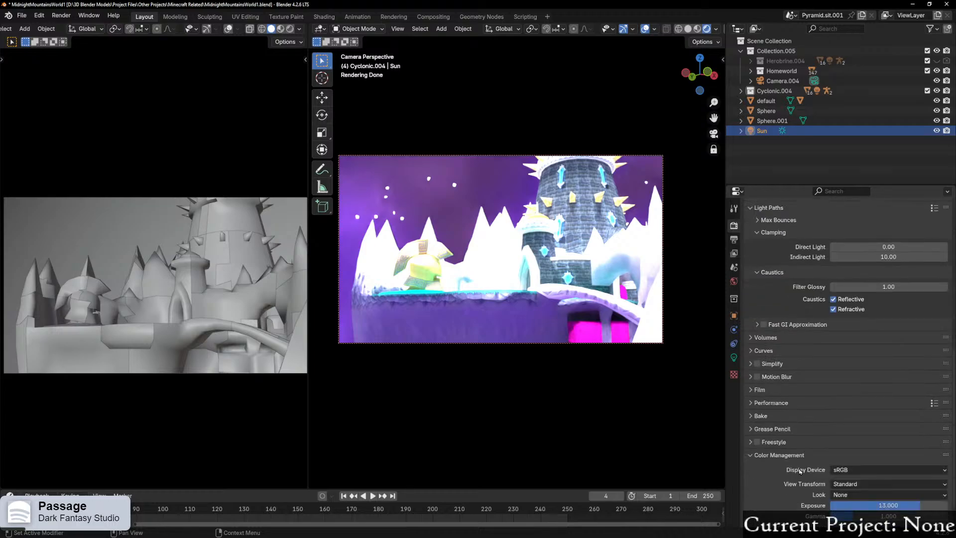
{"action": "left_click_drag", "start_coordinate": [919, 468], "coordinate": [908, 468]}
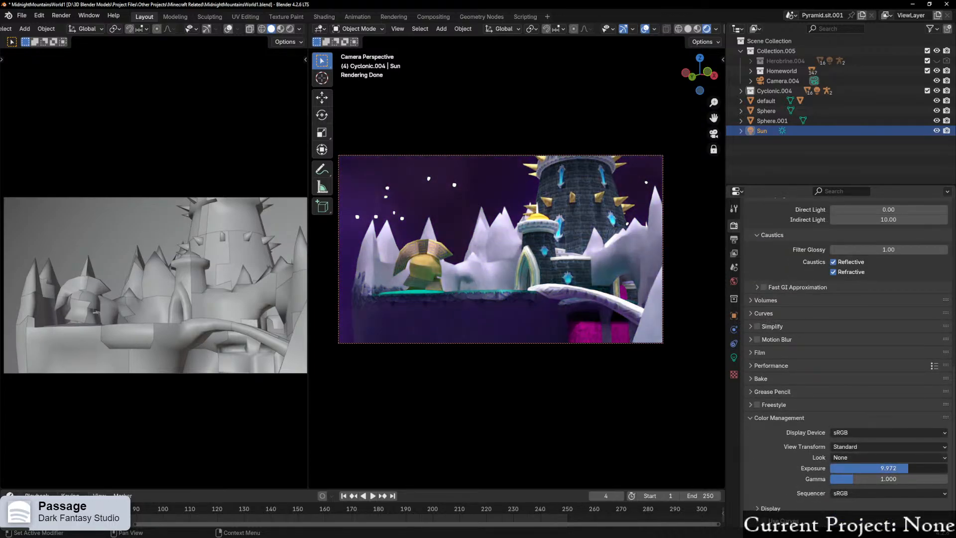
{"action": "left_click", "coordinate": [909, 468]}
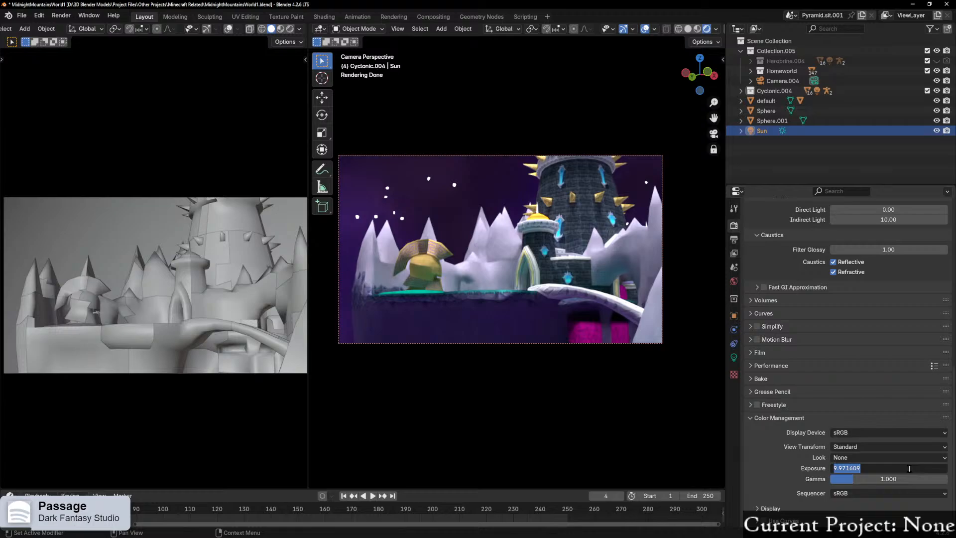
{"action": "key", "text": "Return"}
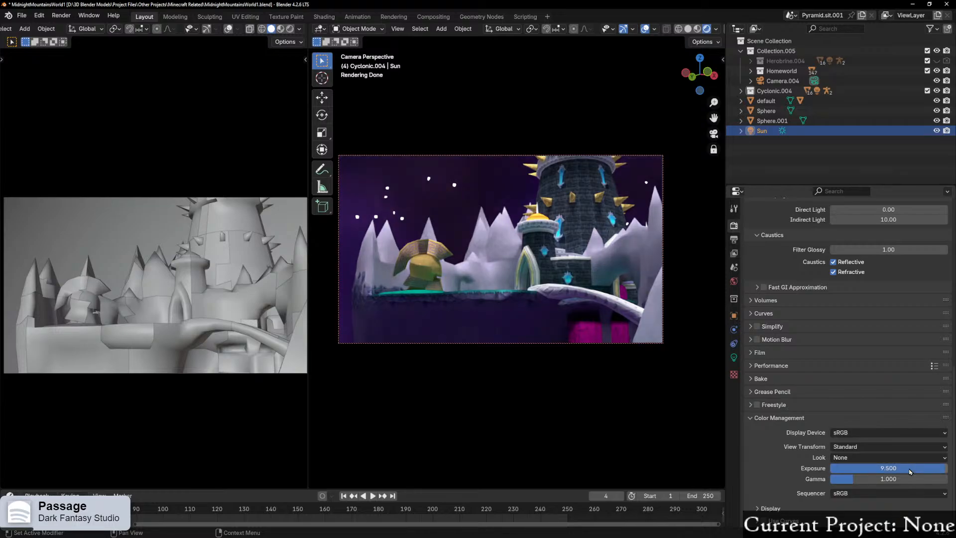
Step: Render the camera view again with the new lighting and fit the whole image in view
{"action": "key", "text": "F12"}
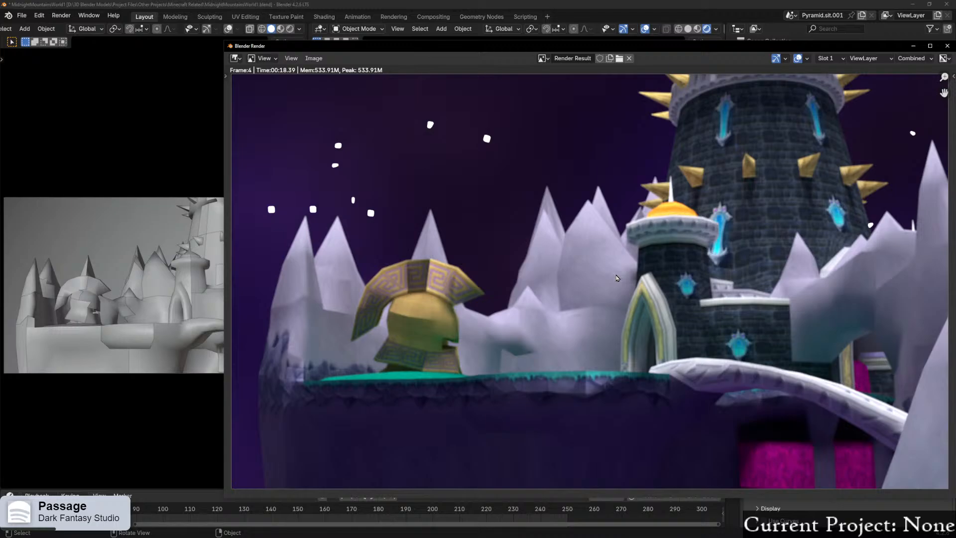
{"action": "scroll", "coordinate": [615, 278], "scroll_direction": "down", "scroll_amount": 3}
{"action": "scroll", "coordinate": [615, 282], "scroll_direction": "up", "scroll_amount": 1}
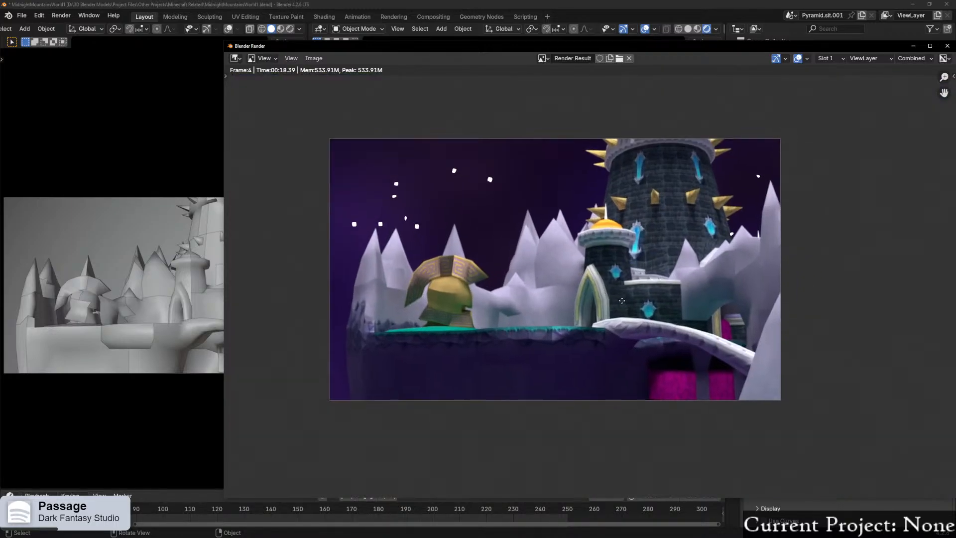
Step: Check the rendered image up close, close it and switch the scene's render engine to EEVEE
{"action": "scroll", "coordinate": [634, 307], "scroll_direction": "up", "scroll_amount": 1}
{"action": "scroll", "coordinate": [635, 308], "scroll_direction": "up", "scroll_amount": 1}
{"action": "scroll", "coordinate": [635, 307], "scroll_direction": "down", "scroll_amount": 1}
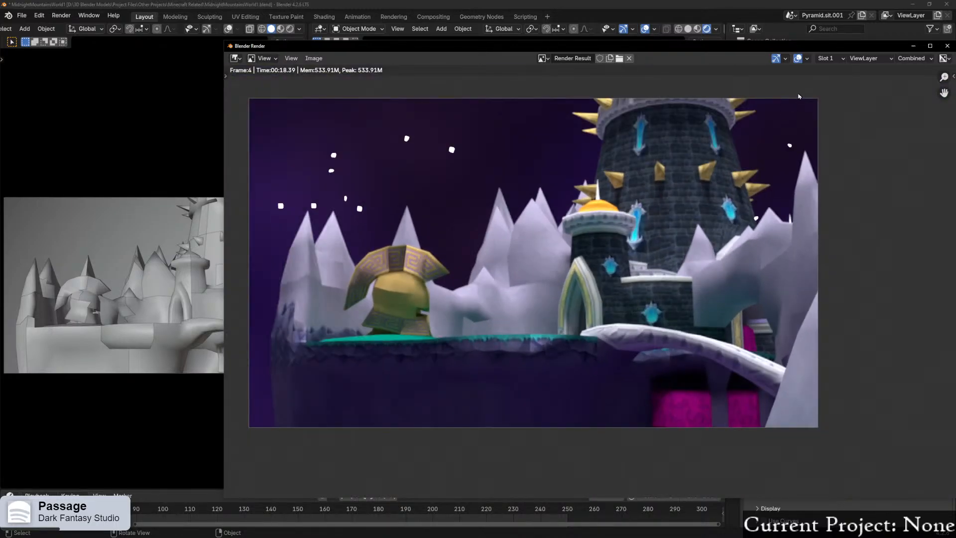
{"action": "left_click", "coordinate": [947, 45]}
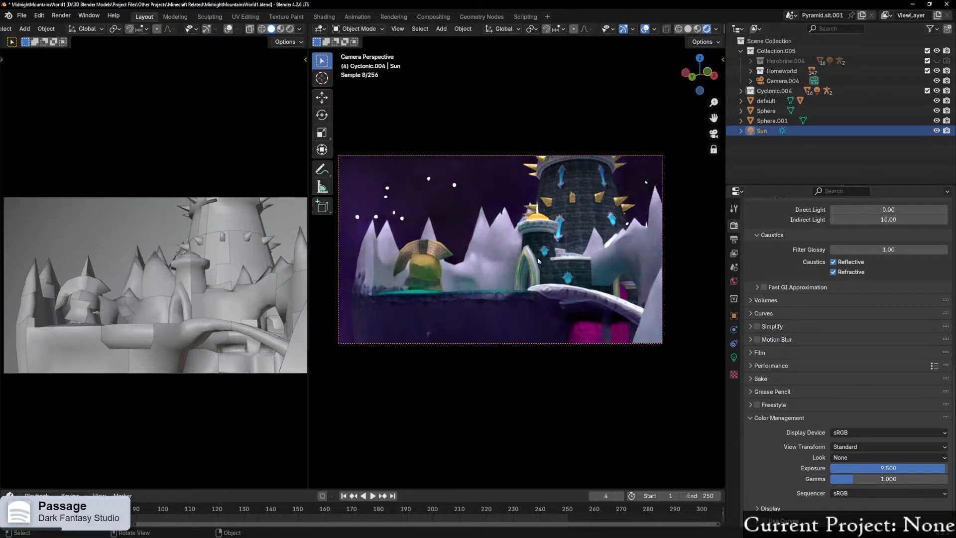
{"action": "scroll", "coordinate": [866, 244], "scroll_direction": "up", "scroll_amount": 15}
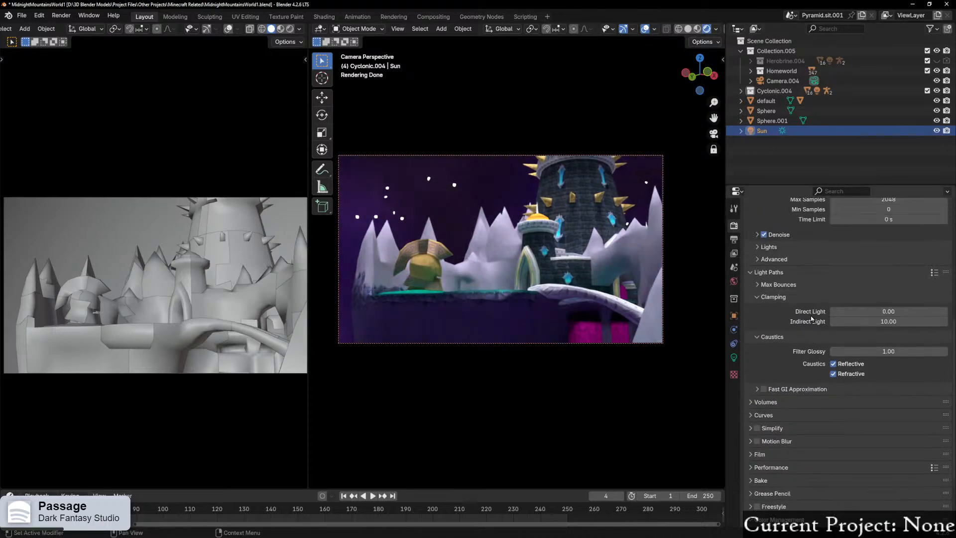
{"action": "left_click", "coordinate": [866, 224]}
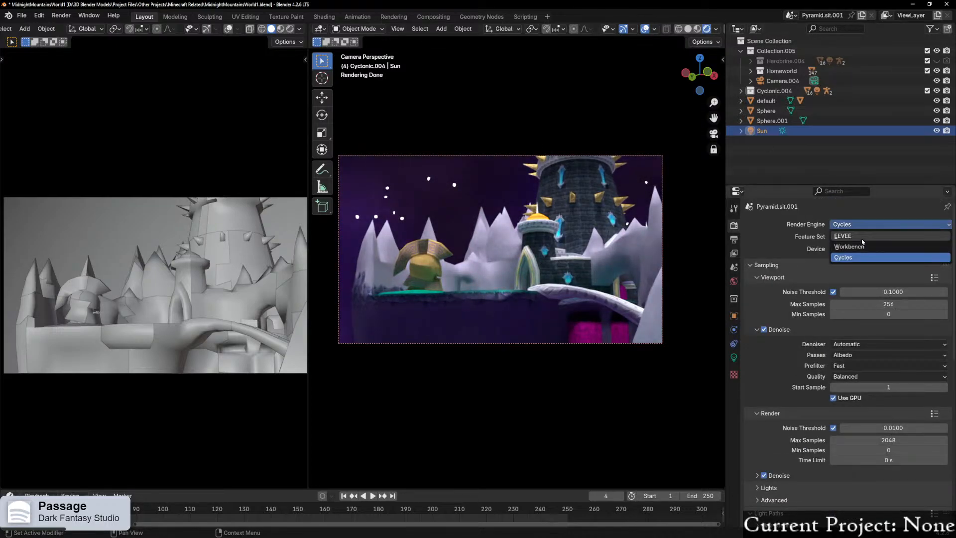
{"action": "left_click", "coordinate": [862, 240]}
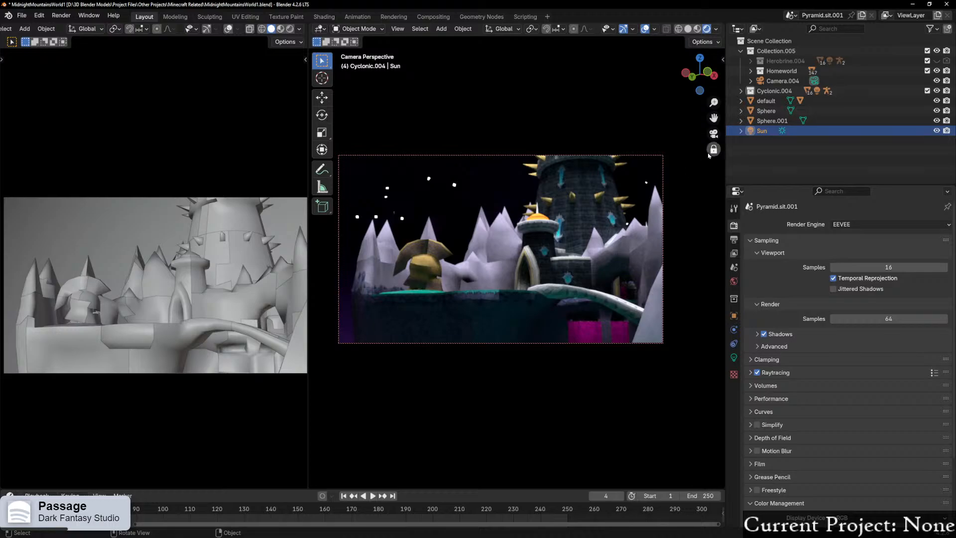
Step: Inspect the floating islands, their undersides and the surrounding sky sphere from several angles in the EEVEE preview
{"action": "middle_click_drag", "start_coordinate": [709, 156], "coordinate": [540, 365]}
{"action": "scroll", "coordinate": [550, 329], "scroll_direction": "up", "scroll_amount": 2}
{"action": "scroll", "coordinate": [551, 328], "scroll_direction": "down", "scroll_amount": 2}
{"action": "scroll", "coordinate": [553, 314], "scroll_direction": "up", "scroll_amount": 2}
{"action": "left_click", "coordinate": [575, 271]}
{"action": "scroll", "coordinate": [575, 271], "scroll_direction": "up", "scroll_amount": 4}
{"action": "middle_click_drag", "start_coordinate": [567, 263], "coordinate": [712, 371]}
{"action": "left_click", "coordinate": [427, 295]}
{"action": "scroll", "coordinate": [434, 344], "scroll_direction": "up", "scroll_amount": 3}
{"action": "mouse_move", "coordinate": [517, 309]}
{"action": "middle_mouse_down"}
{"action": "mouse_move", "coordinate": [469, 421]}
{"action": "mouse_move", "coordinate": [480, 433]}
{"action": "mouse_move", "coordinate": [517, 379]}
{"action": "mouse_move", "coordinate": [527, 299]}
{"action": "mouse_move", "coordinate": [566, 246]}
{"action": "mouse_move", "coordinate": [517, 292]}
{"action": "middle_mouse_up"}
{"action": "scroll", "coordinate": [513, 358], "scroll_direction": "down", "scroll_amount": 5}
{"action": "scroll", "coordinate": [481, 375], "scroll_direction": "up", "scroll_amount": 5}
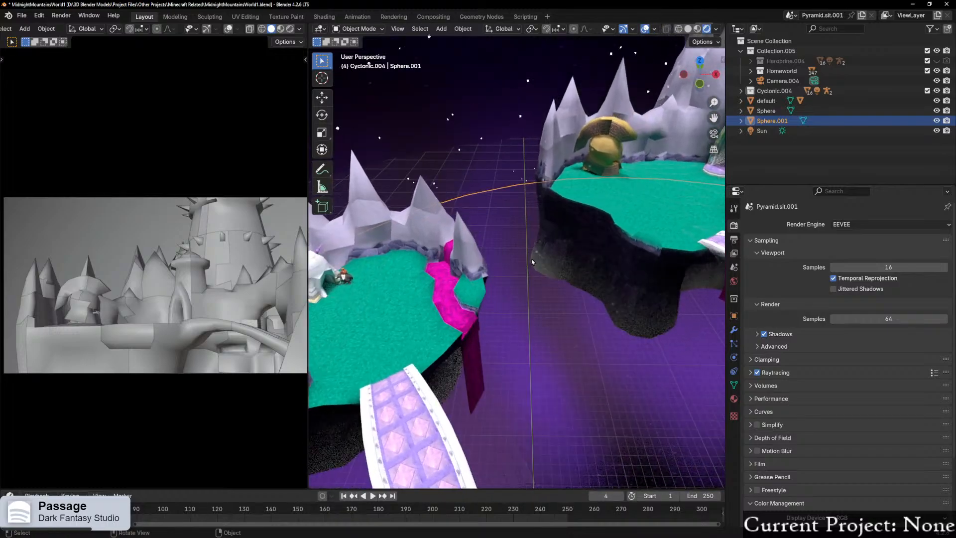
{"action": "scroll", "coordinate": [516, 293], "scroll_direction": "down", "scroll_amount": 4}
{"action": "middle_click_drag", "start_coordinate": [542, 341], "coordinate": [574, 298], "text": "shift"}
{"action": "scroll", "coordinate": [582, 313], "scroll_direction": "up", "scroll_amount": 6}
{"action": "scroll", "coordinate": [553, 301], "scroll_direction": "down", "scroll_amount": 6}
{"action": "middle_click_drag", "start_coordinate": [516, 301], "coordinate": [605, 339], "text": "shift"}
{"action": "scroll", "coordinate": [519, 301], "scroll_direction": "up", "scroll_amount": 12}
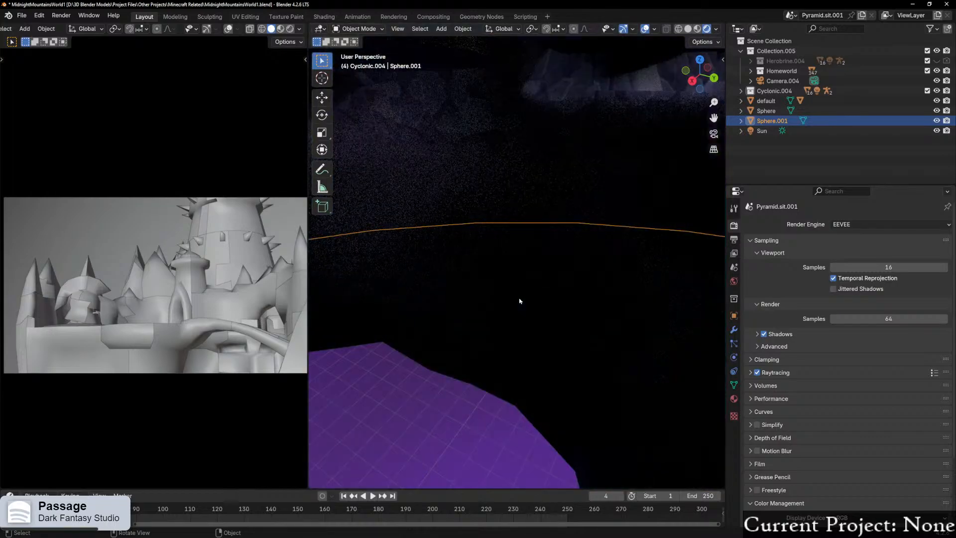
{"action": "scroll", "coordinate": [518, 301], "scroll_direction": "down", "scroll_amount": 6}
{"action": "middle_click_drag", "start_coordinate": [518, 302], "coordinate": [571, 356], "text": "ctrl"}
Step: Examine the scale of the player character standing on the grass in front of the arched doorway
{"action": "left_click", "coordinate": [459, 253]}
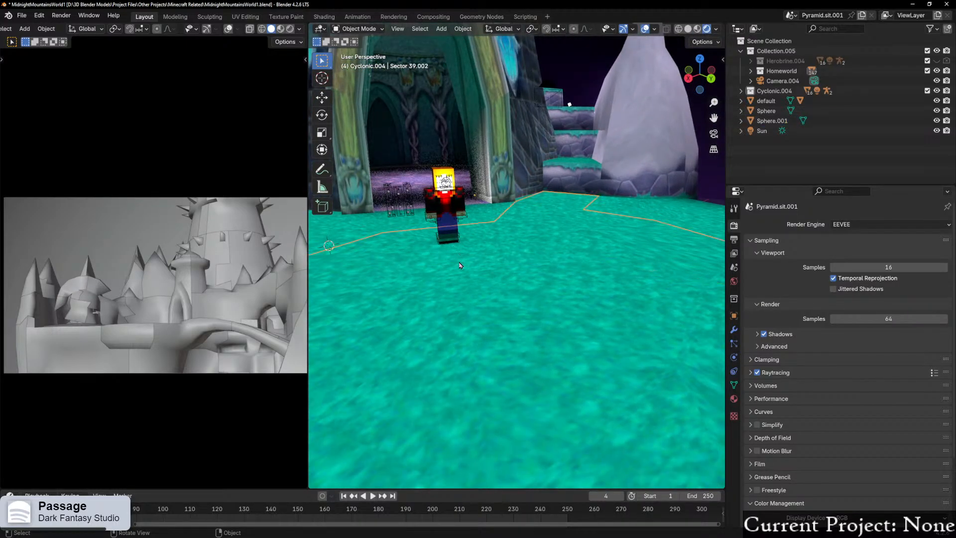
{"action": "middle_click", "coordinate": [459, 267], "text": "alt"}
{"action": "scroll", "coordinate": [459, 265], "scroll_direction": "up", "scroll_amount": 8}
{"action": "middle_click_drag", "start_coordinate": [447, 225], "coordinate": [489, 279]}
{"action": "left_click", "coordinate": [516, 216]}
{"action": "scroll", "coordinate": [488, 280], "scroll_direction": "down", "scroll_amount": 4}
Step: Measure the length of the bridge between the two islands with the Measure tool and undo the measurement
{"action": "middle_click_drag", "start_coordinate": [658, 254], "coordinate": [490, 287]}
{"action": "left_click", "coordinate": [322, 186]}
{"action": "scroll", "coordinate": [448, 284], "scroll_direction": "up", "scroll_amount": 3}
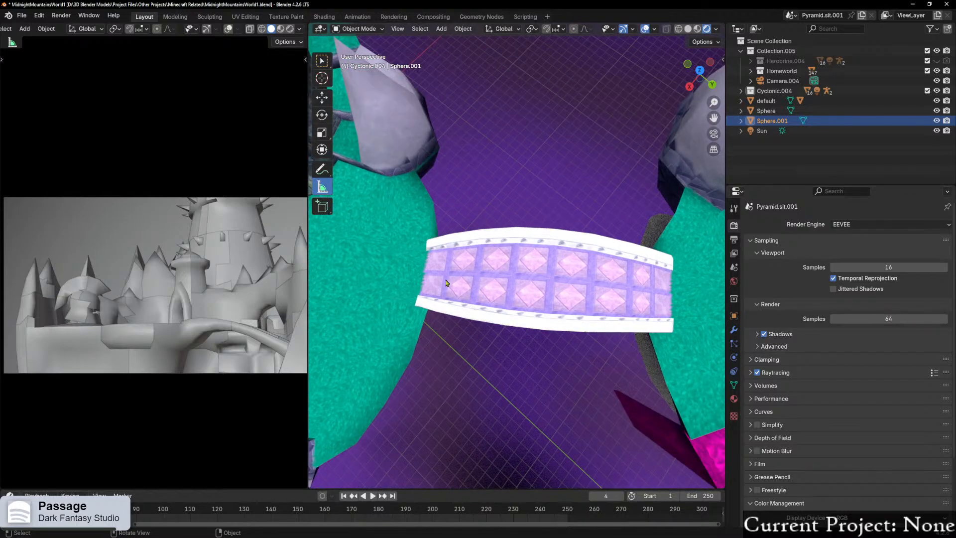
{"action": "left_click_drag", "start_coordinate": [424, 278], "coordinate": [673, 296]}
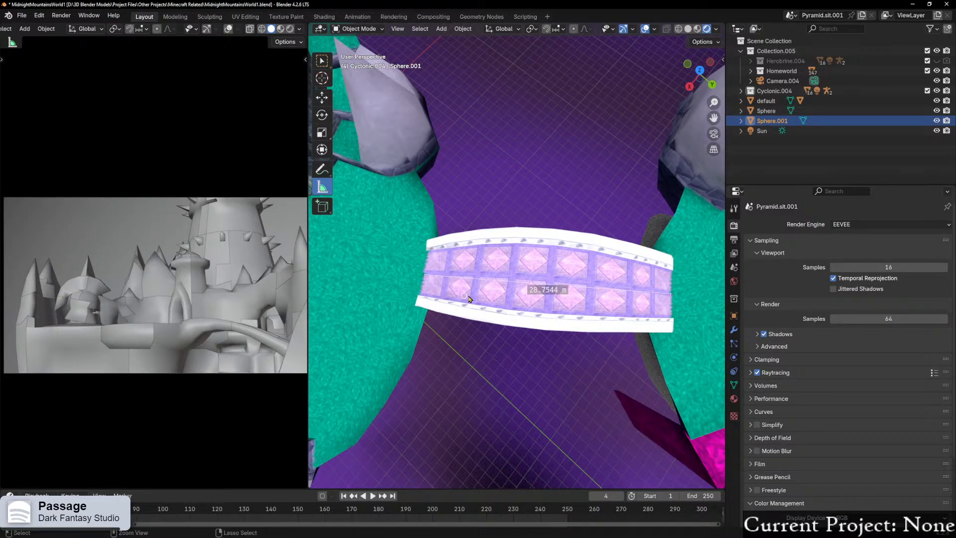
{"action": "key", "text": "ctrl+z"}
Step: Examine the bridges and neighbouring islands around the player character to compare their sizes
{"action": "middle_click_drag", "start_coordinate": [353, 287], "coordinate": [416, 271]}
{"action": "middle_click_drag", "start_coordinate": [483, 285], "coordinate": [460, 289]}
{"action": "scroll", "coordinate": [503, 284], "scroll_direction": "up", "scroll_amount": 2}
{"action": "scroll", "coordinate": [488, 288], "scroll_direction": "up", "scroll_amount": 1}
{"action": "scroll", "coordinate": [493, 284], "scroll_direction": "down", "scroll_amount": 2}
{"action": "middle_click_drag", "start_coordinate": [533, 278], "coordinate": [470, 275]}
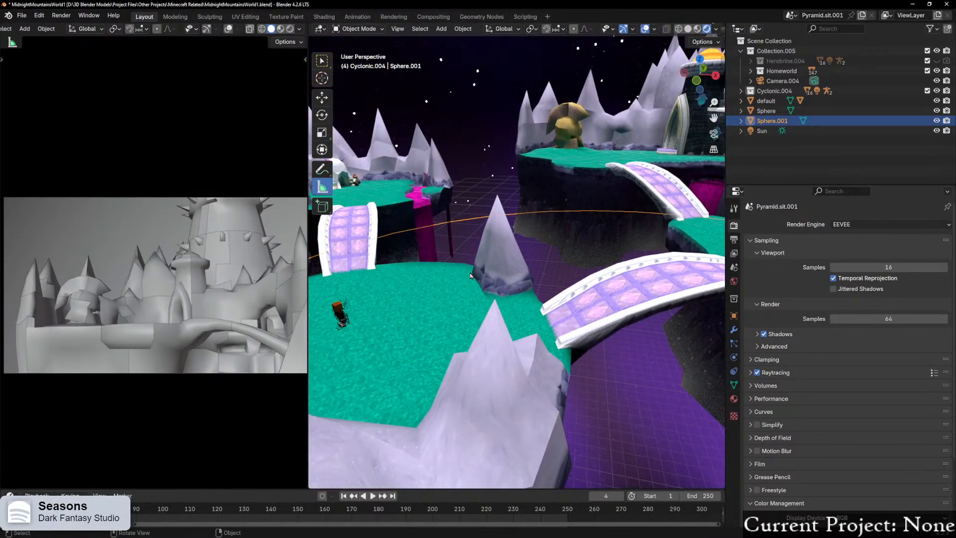
{"action": "scroll", "coordinate": [470, 275], "scroll_direction": "down", "scroll_amount": 6}
{"action": "scroll", "coordinate": [470, 275], "scroll_direction": "up", "scroll_amount": 5}
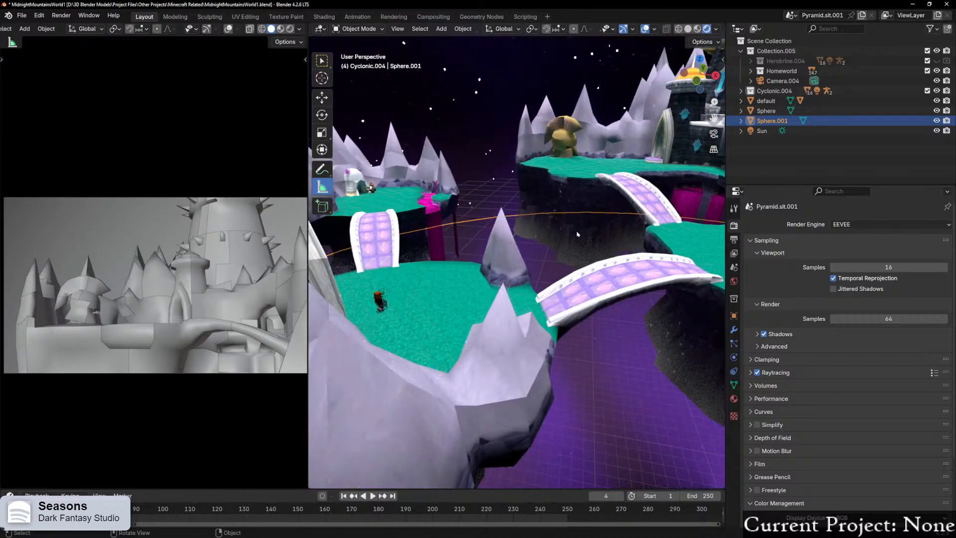
Step: Select all objects in the Cyclonic.004 collection
{"action": "left_click", "coordinate": [774, 90]}
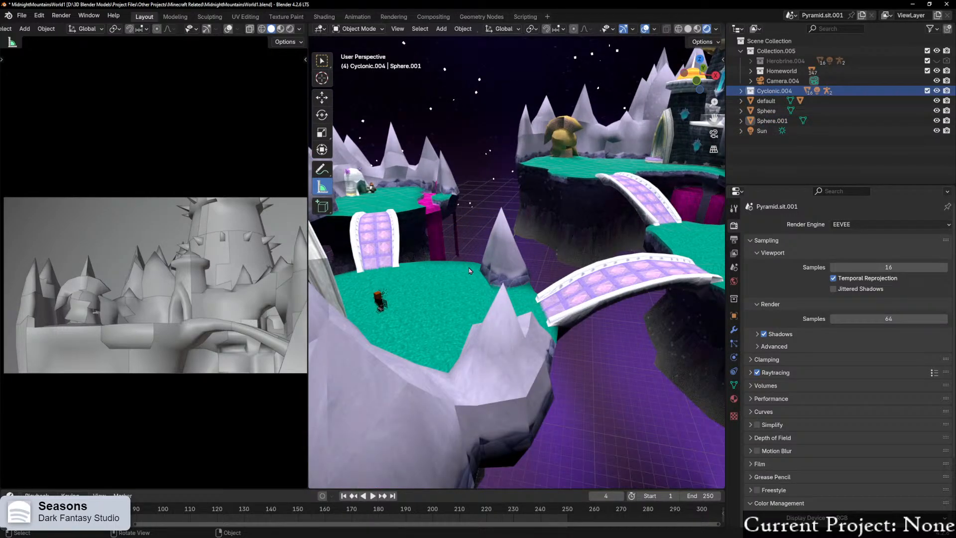
{"action": "scroll", "coordinate": [471, 270], "scroll_direction": "up", "scroll_amount": 3}
{"action": "right_click", "coordinate": [763, 92]}
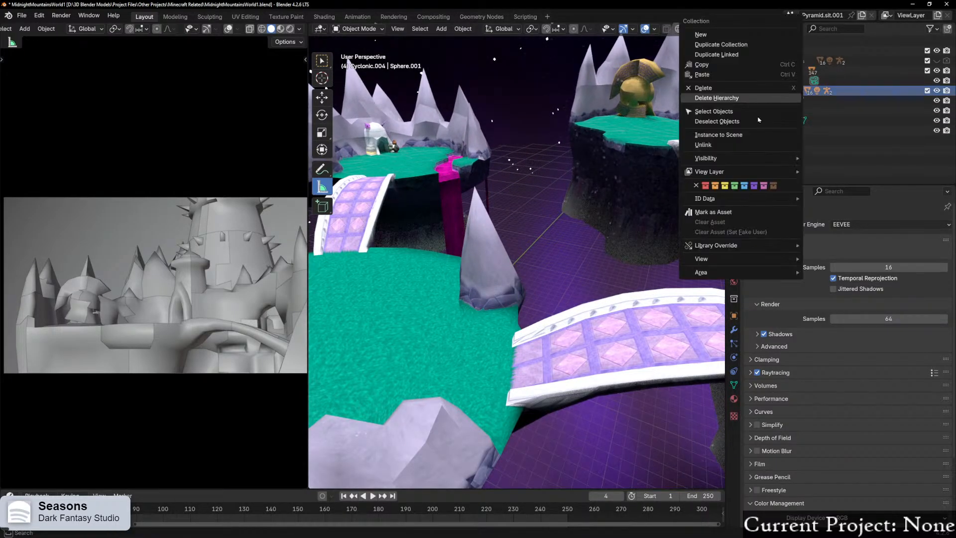
{"action": "left_click", "coordinate": [713, 113]}
{"action": "scroll", "coordinate": [488, 299], "scroll_direction": "down", "scroll_amount": 3}
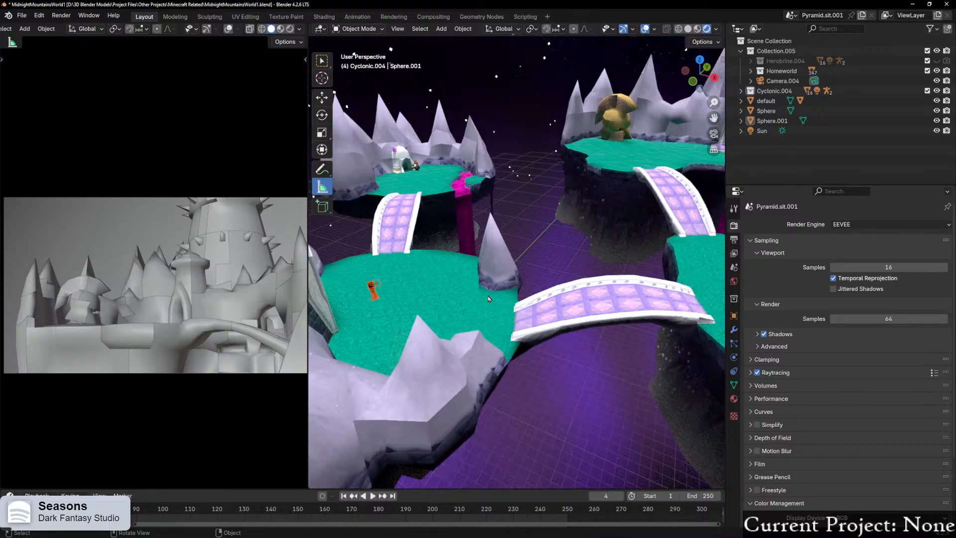
Step: Move the selected character horizontally across the world towards the castle, keeping its height locked
{"action": "middle_click_drag", "start_coordinate": [502, 296], "coordinate": [443, 327]}
{"action": "scroll", "coordinate": [455, 287], "scroll_direction": "down", "scroll_amount": 5}
{"action": "scroll", "coordinate": [497, 279], "scroll_direction": "up", "scroll_amount": 2}
{"action": "key", "text": "g"}
{"action": "key", "text": "shift+z"}
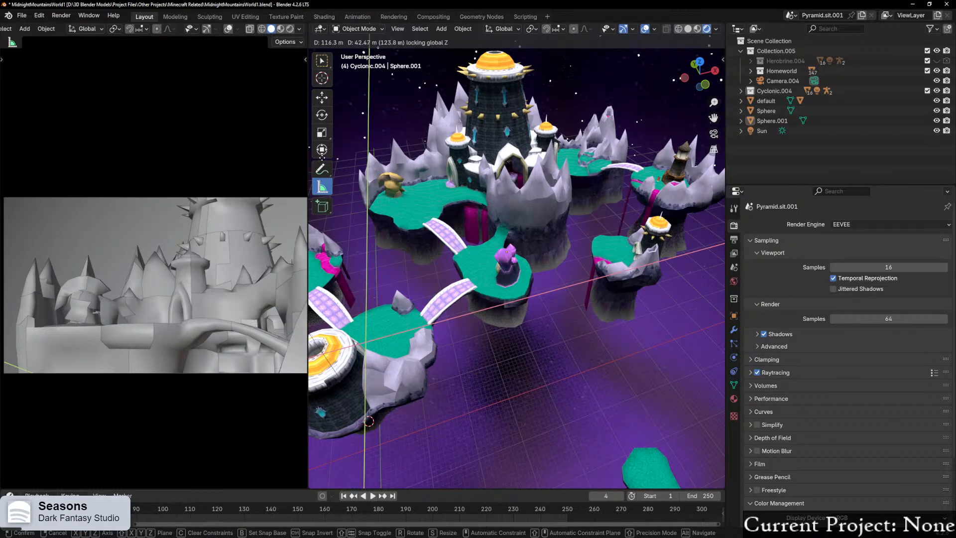
{"action": "left_click", "coordinate": [341, 169]}
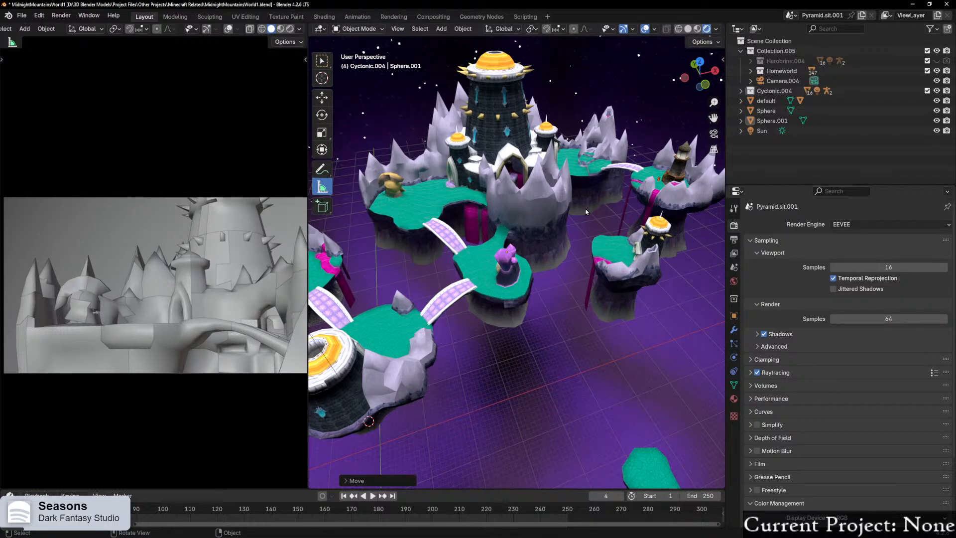
Step: Move the character horizontally onto the lighthouse island with its height locked
{"action": "key", "text": "KP_Decimal"}
{"action": "scroll", "coordinate": [522, 230], "scroll_direction": "down", "scroll_amount": 8}
{"action": "middle_click_drag", "start_coordinate": [522, 231], "coordinate": [619, 253]}
{"action": "scroll", "coordinate": [619, 254], "scroll_direction": "down", "scroll_amount": 10}
{"action": "key", "text": "g"}
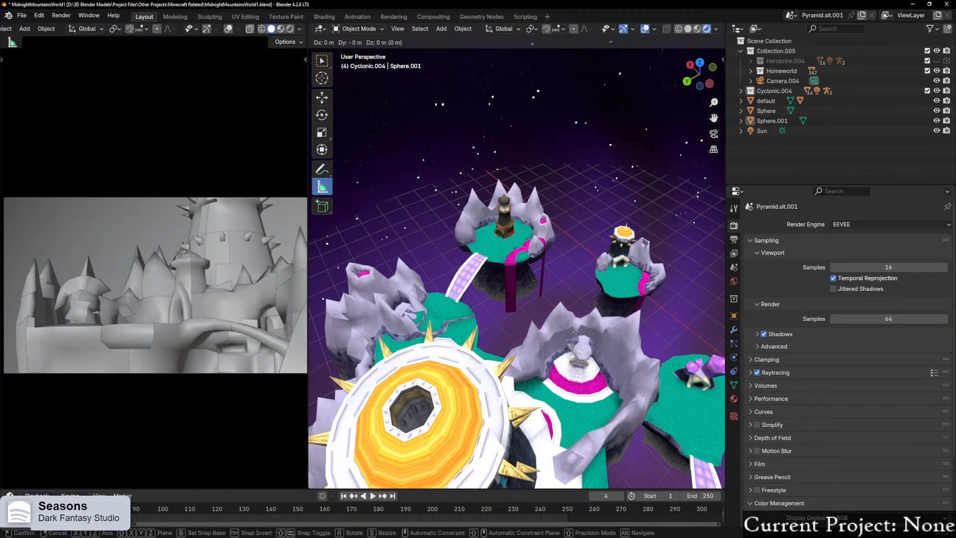
{"action": "key", "text": "shift+z"}
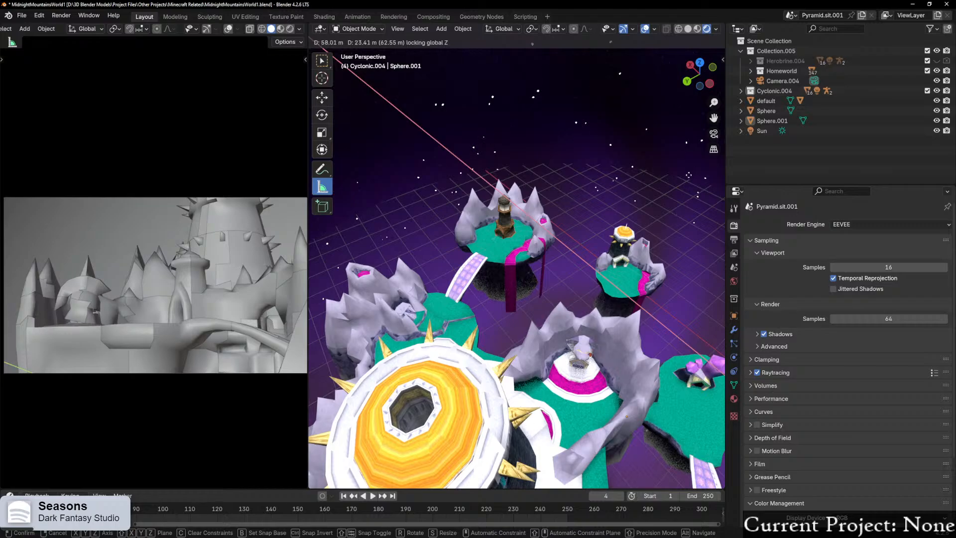
{"action": "left_click", "coordinate": [534, 254]}
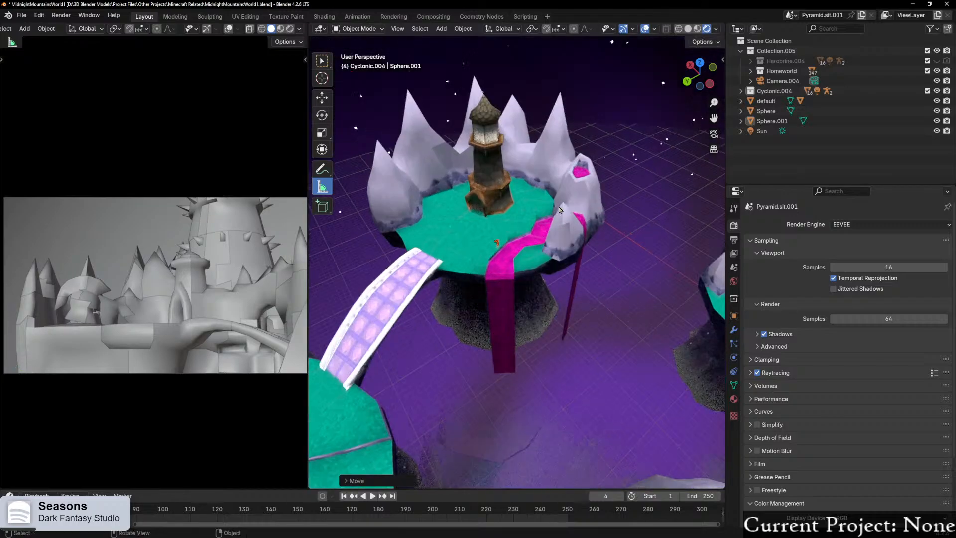
Step: Raise the character along the Z axis above the island's grass and shift it horizontally closer to the lighthouse
{"action": "scroll", "coordinate": [534, 253], "scroll_direction": "up", "scroll_amount": 8}
{"action": "key", "text": "g"}
{"action": "key", "text": "z"}
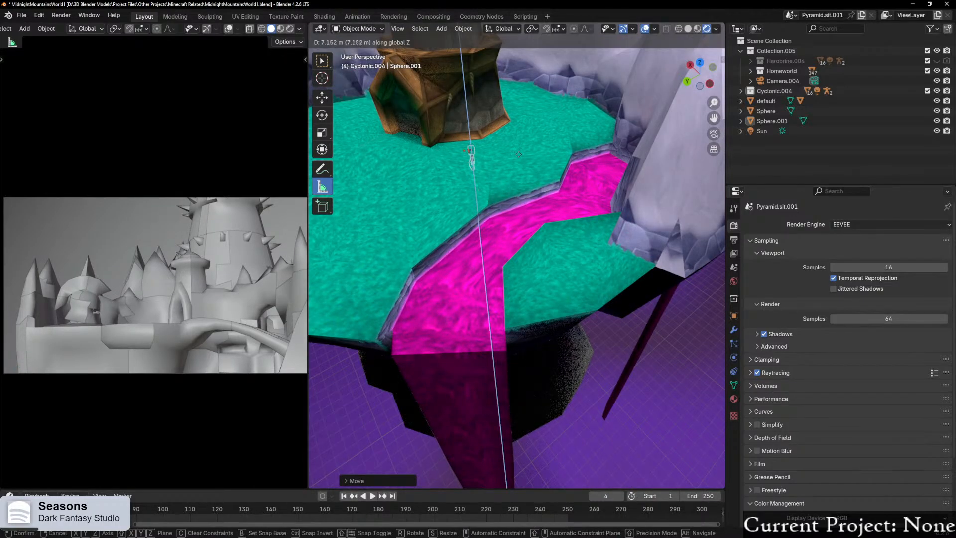
{"action": "left_click", "coordinate": [531, 142]}
{"action": "scroll", "coordinate": [531, 142], "scroll_direction": "down", "scroll_amount": 2}
{"action": "scroll", "coordinate": [531, 142], "scroll_direction": "down", "scroll_amount": 3}
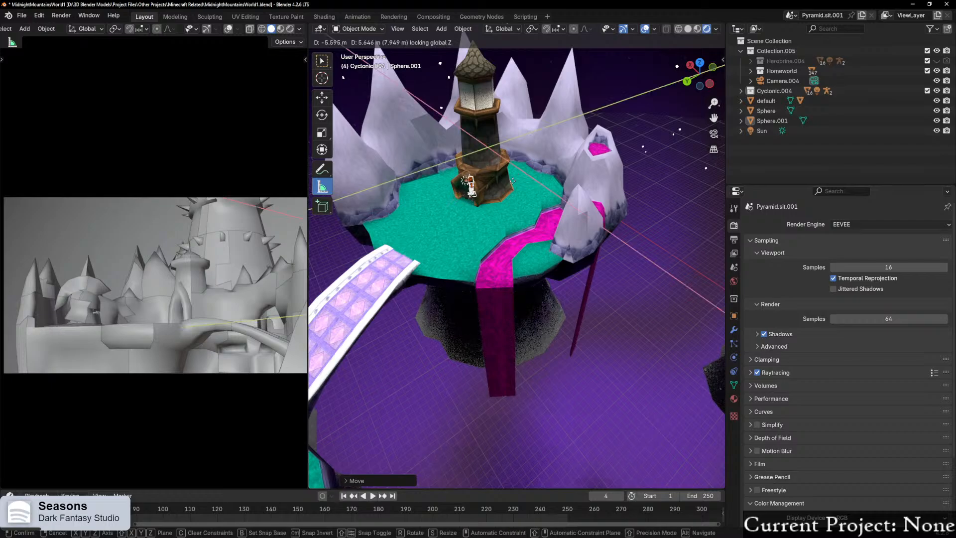
{"action": "key", "text": "KP_Decimal"}
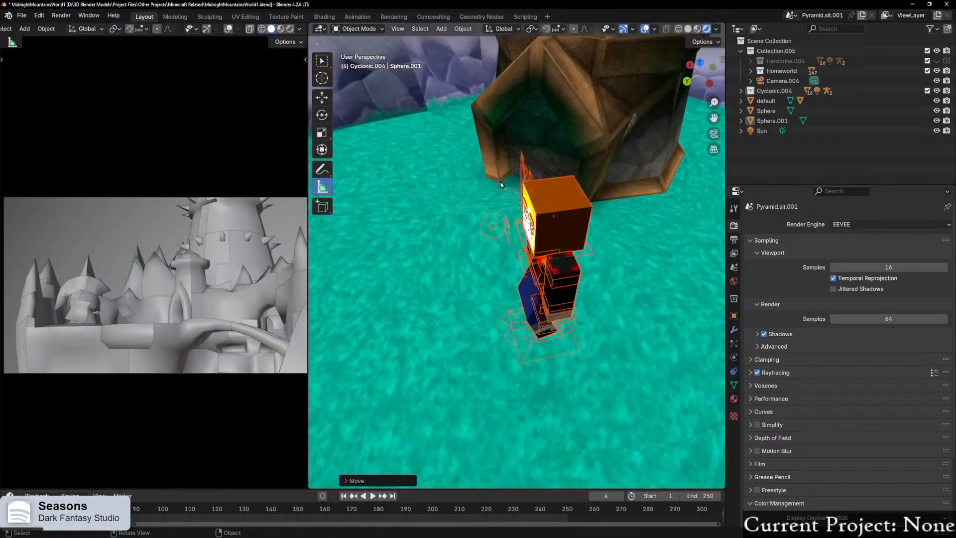
Step: Lower the character along the Z axis onto the grass beside the lighthouse entrance
{"action": "middle_click_drag", "start_coordinate": [493, 174], "coordinate": [569, 241]}
{"action": "scroll", "coordinate": [569, 241], "scroll_direction": "down", "scroll_amount": 2}
{"action": "scroll", "coordinate": [569, 241], "scroll_direction": "down", "scroll_amount": 2}
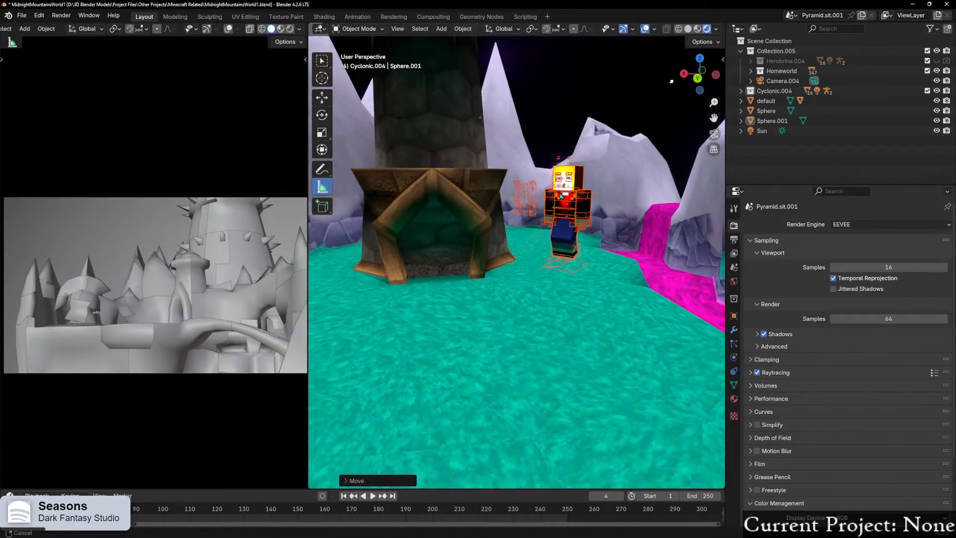
{"action": "key", "text": "g"}
{"action": "key", "text": "z"}
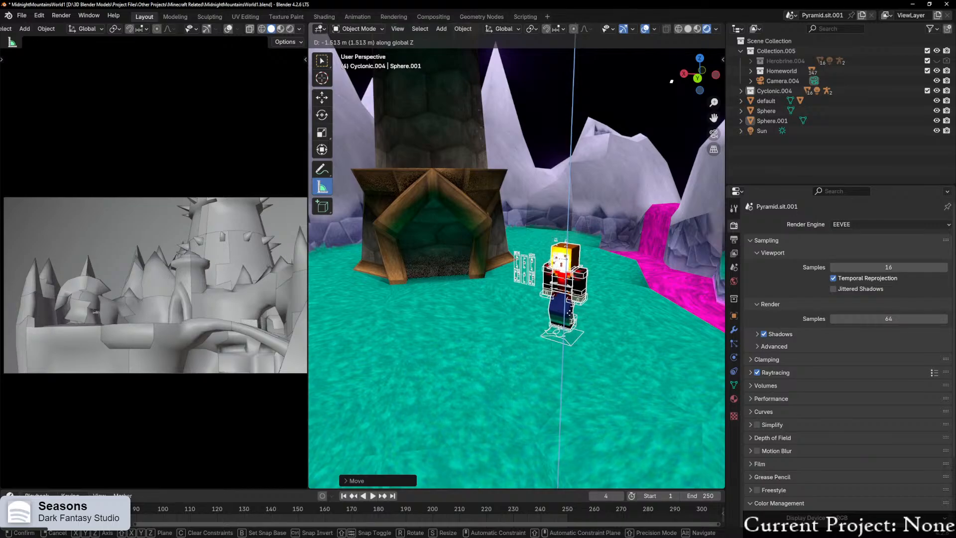
{"action": "left_click", "coordinate": [568, 327]}
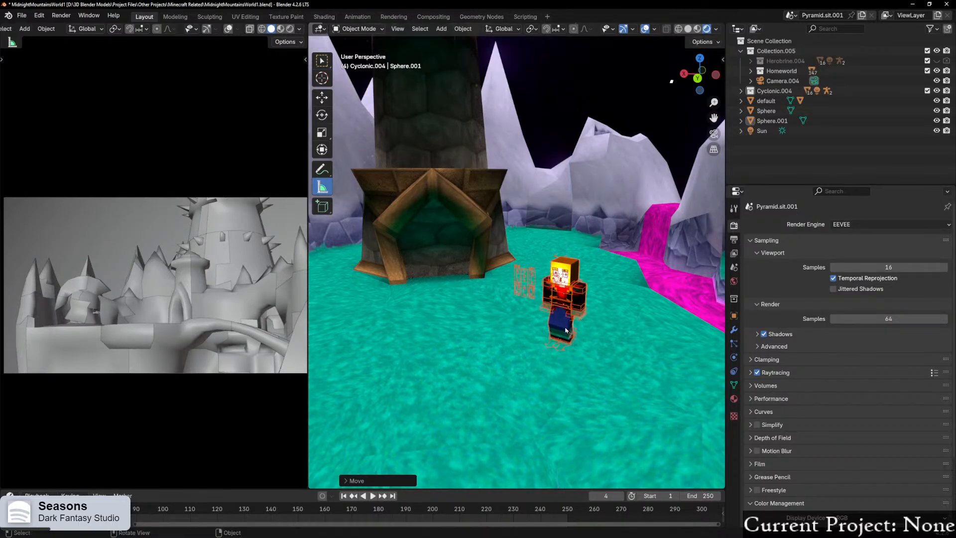
Step: Select the character's Player.faceLight.009 light and hide it in the viewport
{"action": "scroll", "coordinate": [568, 333], "scroll_direction": "up", "scroll_amount": 2}
{"action": "scroll", "coordinate": [567, 333], "scroll_direction": "up", "scroll_amount": 2}
{"action": "left_click", "coordinate": [538, 312]}
{"action": "left_click", "coordinate": [546, 337]}
{"action": "left_click", "coordinate": [658, 350]}
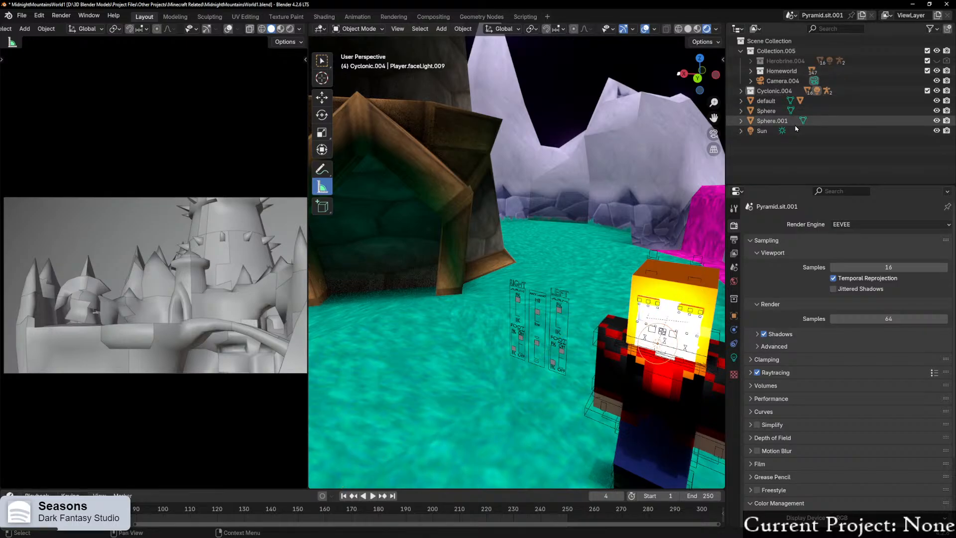
{"action": "key", "text": "KP_Decimal"}
{"action": "left_click", "coordinate": [937, 106]}
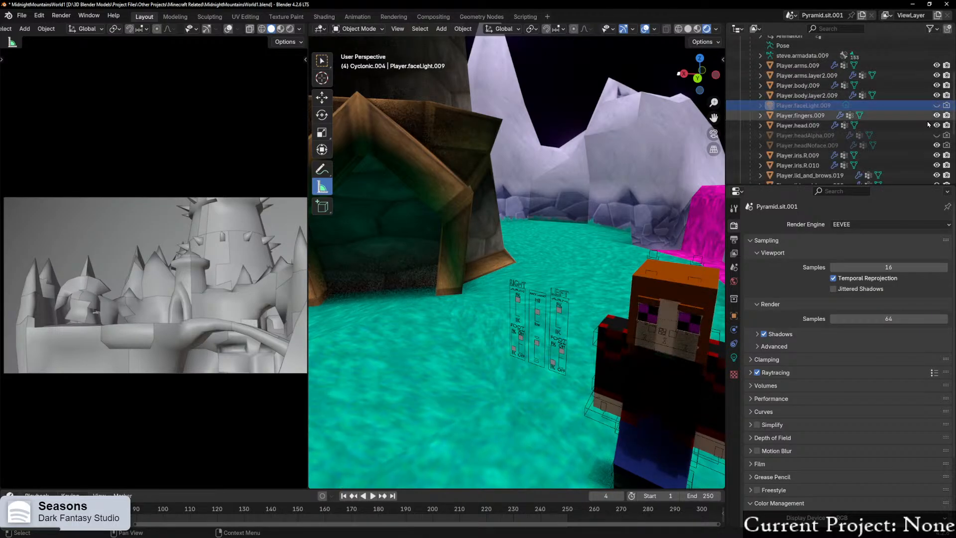
Step: Examine the character and the lighthouse surroundings with the face light hidden
{"action": "scroll", "coordinate": [660, 246], "scroll_direction": "down", "scroll_amount": 2}
{"action": "middle_click_drag", "start_coordinate": [659, 246], "coordinate": [635, 228]}
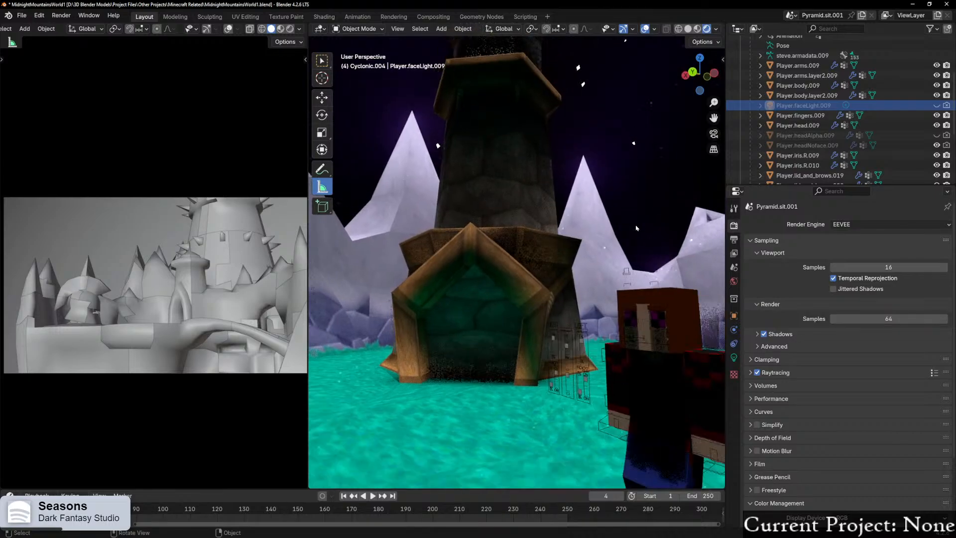
{"action": "scroll", "coordinate": [635, 229], "scroll_direction": "down", "scroll_amount": 3}
{"action": "middle_click_drag", "start_coordinate": [631, 304], "coordinate": [542, 292], "text": "shift"}
{"action": "scroll", "coordinate": [568, 266], "scroll_direction": "up", "scroll_amount": 7}
{"action": "scroll", "coordinate": [573, 262], "scroll_direction": "up", "scroll_amount": 1}
{"action": "scroll", "coordinate": [621, 276], "scroll_direction": "down", "scroll_amount": 3}
{"action": "scroll", "coordinate": [543, 299], "scroll_direction": "down", "scroll_amount": 4}
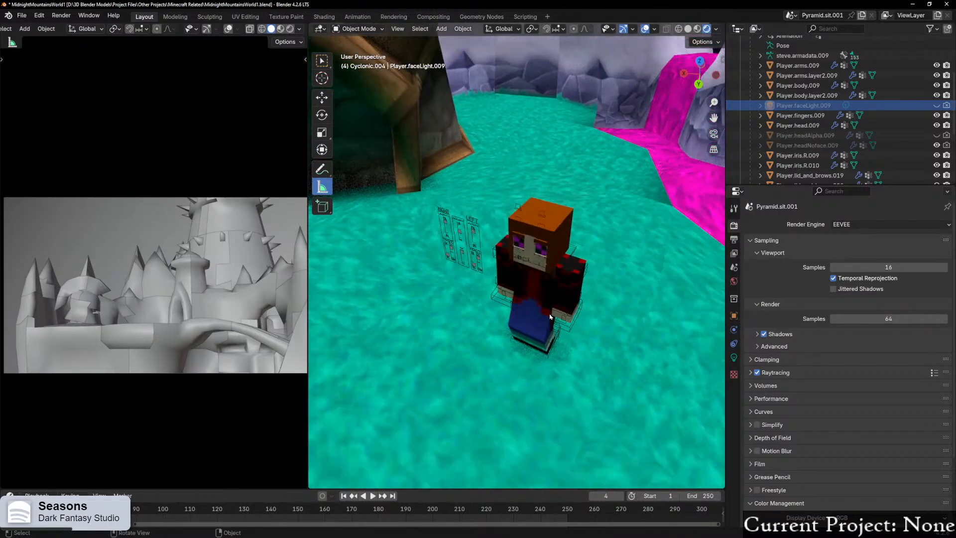
Step: Collapse the Player.arma.009 hierarchy and select all objects in the Cyclonic.004 collection again
{"action": "scroll", "coordinate": [827, 87], "scroll_direction": "up", "scroll_amount": 4}
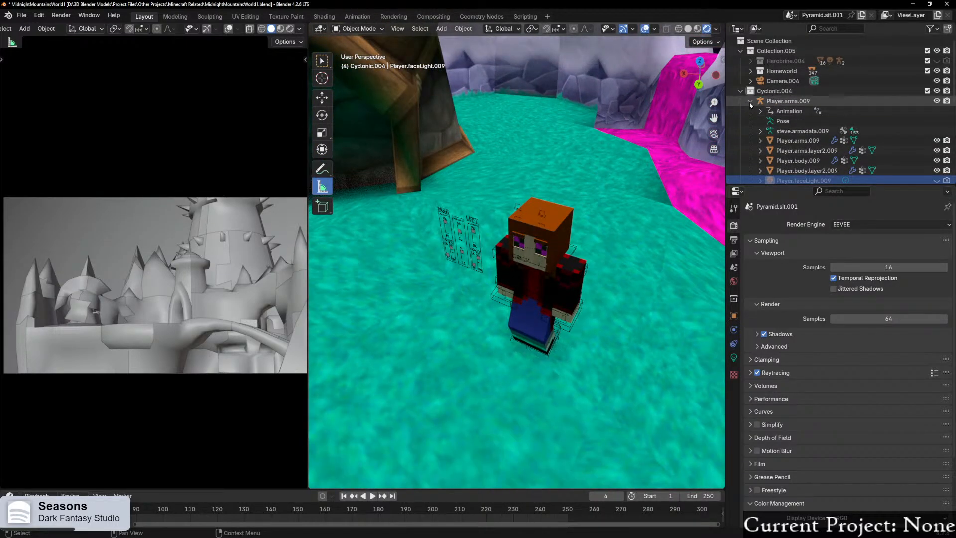
{"action": "left_click", "coordinate": [751, 102]}
{"action": "right_click", "coordinate": [764, 94]}
{"action": "left_click", "coordinate": [710, 114]}
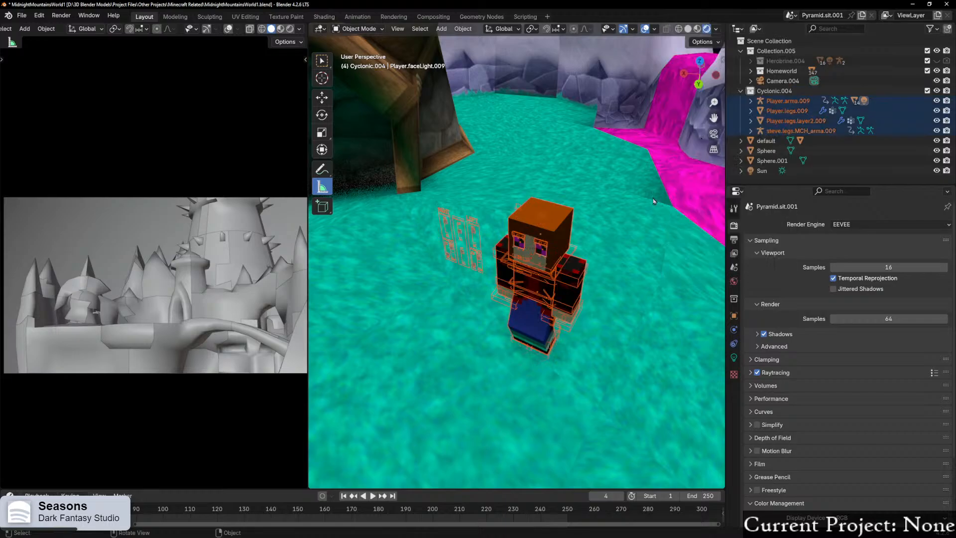
Step: Inspect the selected character's face up close and its placement relative to the lighthouse island
{"action": "scroll", "coordinate": [616, 211], "scroll_direction": "down", "scroll_amount": 2}
{"action": "scroll", "coordinate": [613, 222], "scroll_direction": "up", "scroll_amount": 7}
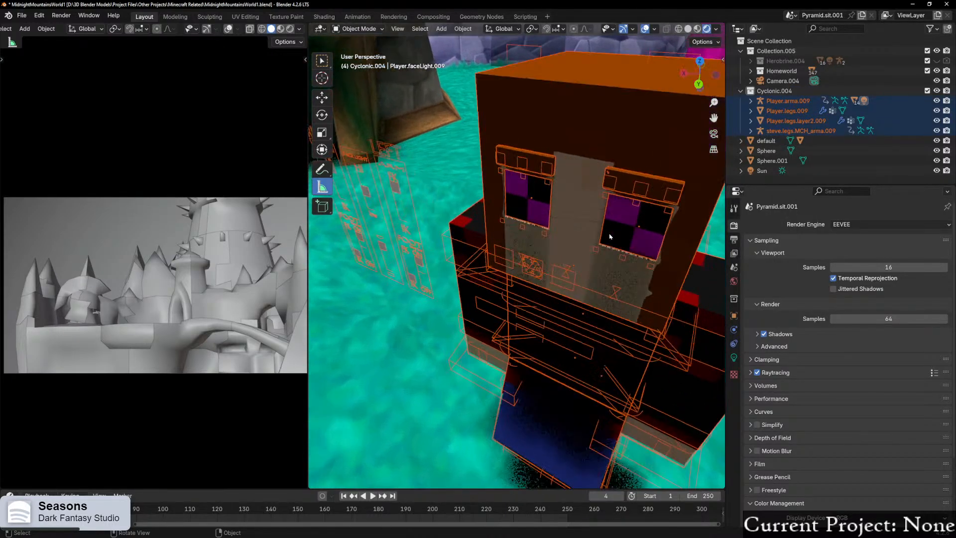
{"action": "scroll", "coordinate": [607, 235], "scroll_direction": "down", "scroll_amount": 3}
{"action": "scroll", "coordinate": [607, 235], "scroll_direction": "down", "scroll_amount": 5}
{"action": "middle_click_drag", "start_coordinate": [605, 247], "coordinate": [577, 259]}
{"action": "scroll", "coordinate": [629, 223], "scroll_direction": "up", "scroll_amount": 1}
{"action": "scroll", "coordinate": [629, 223], "scroll_direction": "down", "scroll_amount": 1}
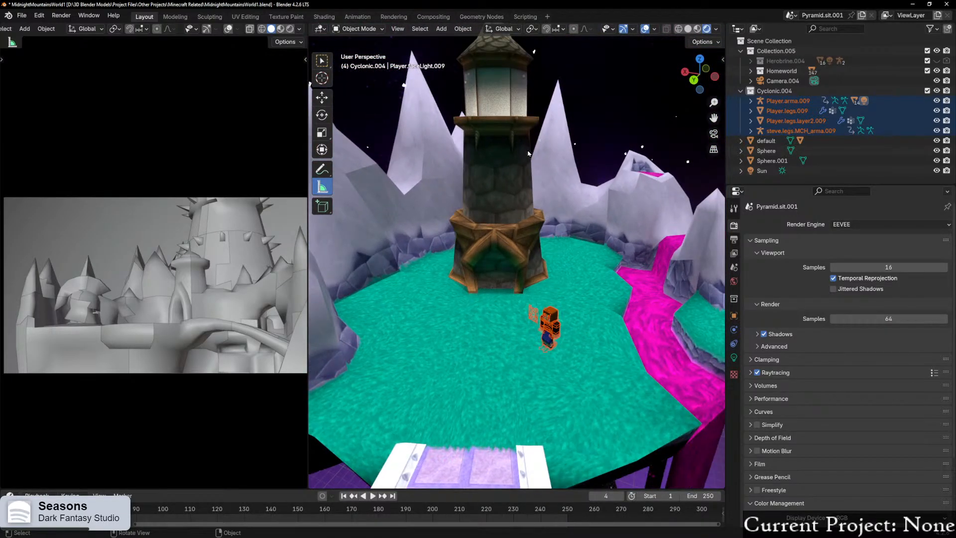
{"action": "middle_click_drag", "start_coordinate": [528, 153], "coordinate": [561, 95]}
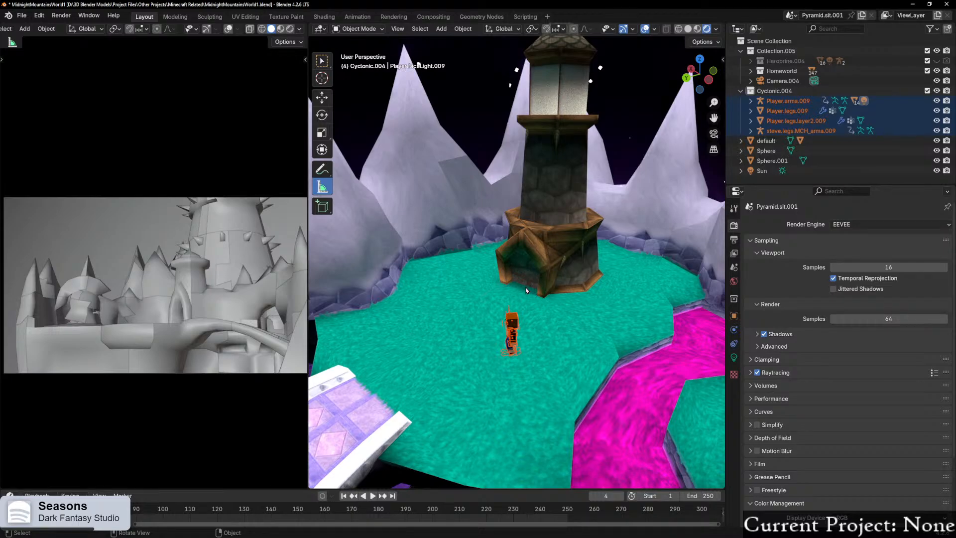
Step: Move the Cyclonic character along the ground plane onto the small grass patch across the magenta stream
{"action": "scroll", "coordinate": [525, 290], "scroll_direction": "up", "scroll_amount": 3}
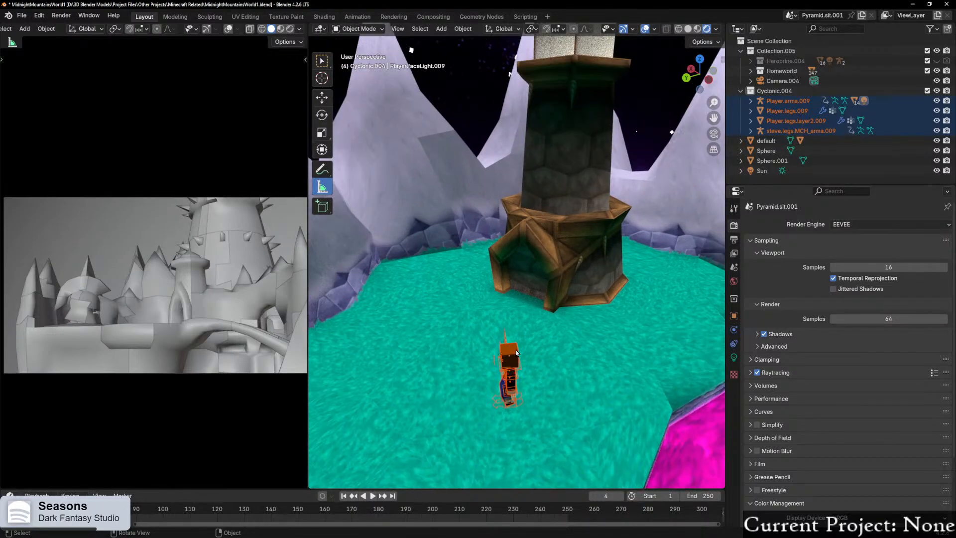
{"action": "scroll", "coordinate": [512, 352], "scroll_direction": "down", "scroll_amount": 5}
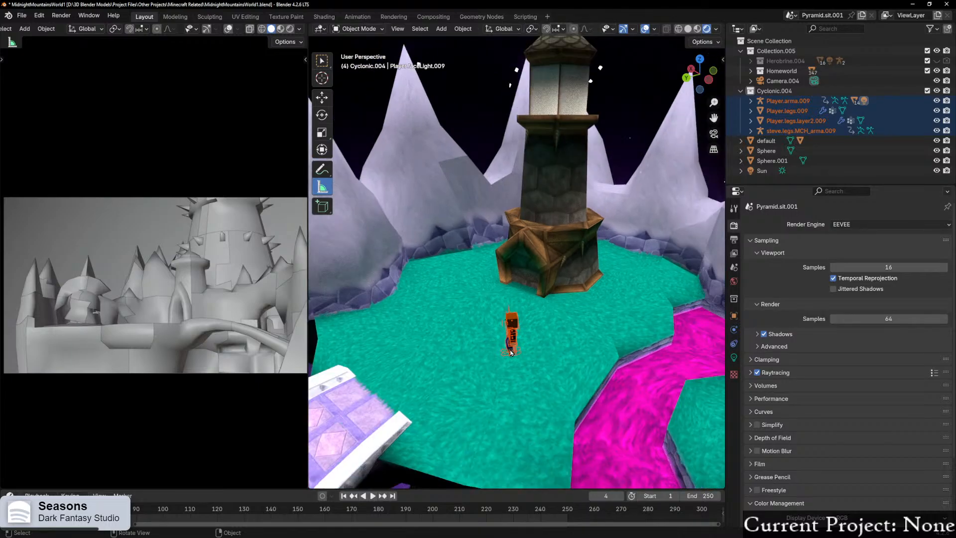
{"action": "middle_click_drag", "start_coordinate": [509, 350], "coordinate": [489, 231]}
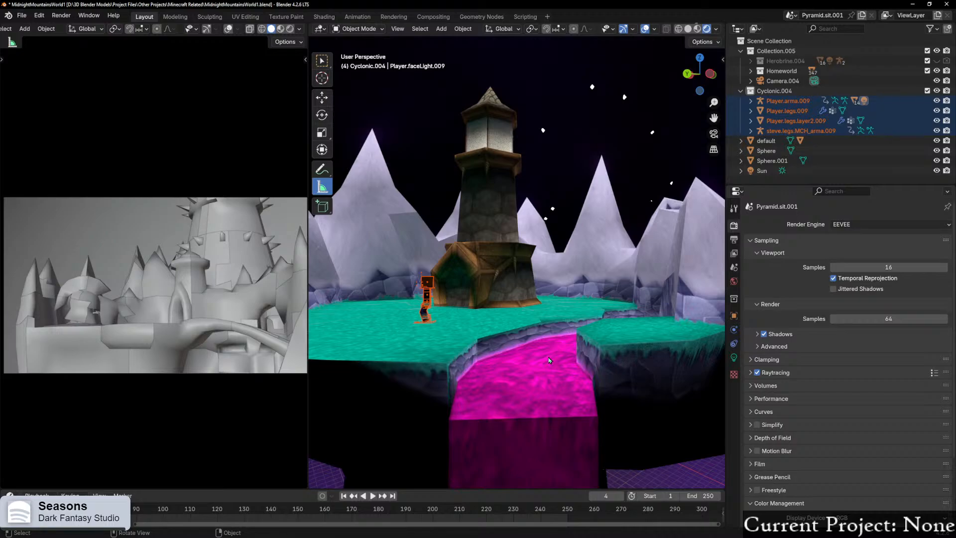
{"action": "middle_click_drag", "start_coordinate": [476, 230], "coordinate": [488, 283]}
{"action": "middle_click_drag", "start_coordinate": [481, 329], "coordinate": [457, 274], "text": "shift"}
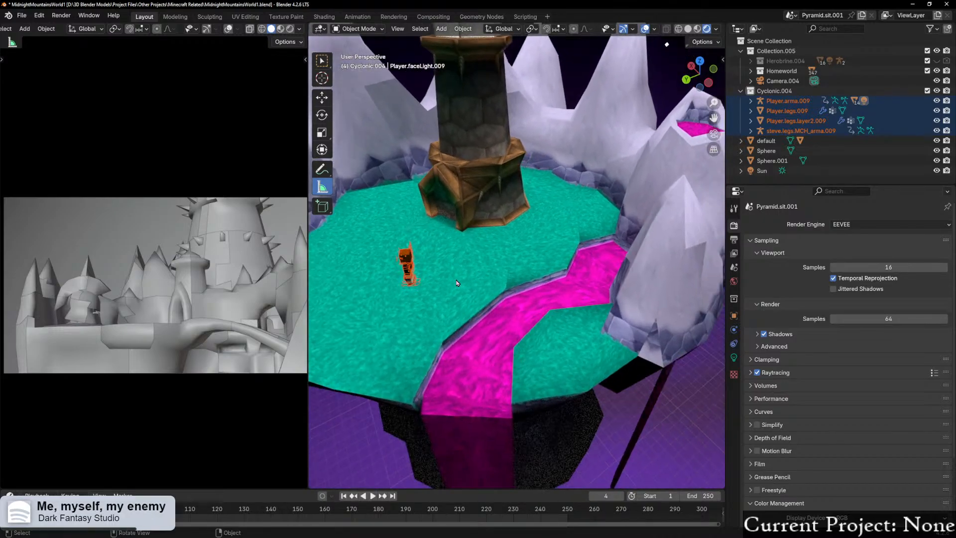
{"action": "key", "text": "g"}
{"action": "key", "text": "shift+z"}
{"action": "left_click", "coordinate": [617, 351]}
{"action": "middle_click_drag", "start_coordinate": [618, 351], "coordinate": [622, 325]}
{"action": "scroll", "coordinate": [530, 283], "scroll_direction": "down", "scroll_amount": 2}
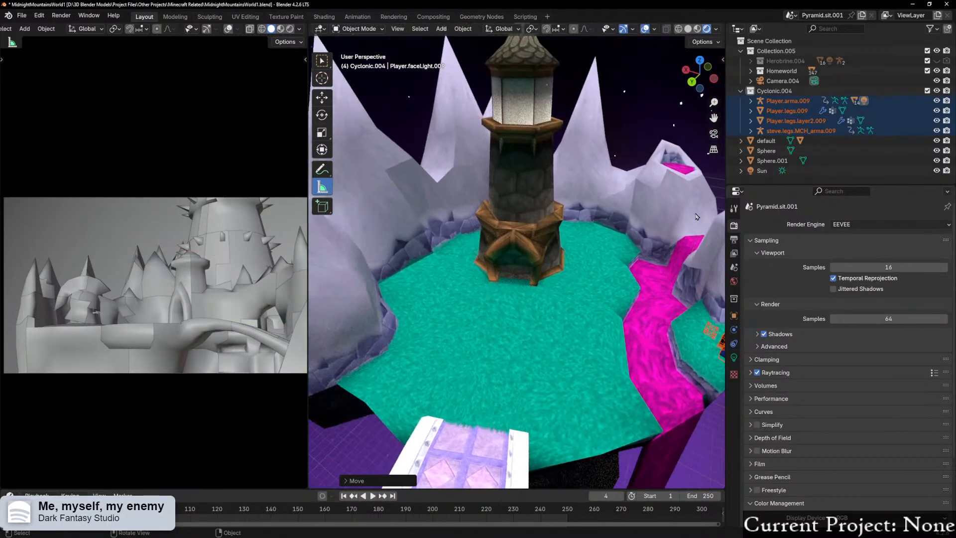
Step: Collapse the Cyclonic.004 collection, make the hidden Herobrine.004 collection visible in the viewport and select all its objects
{"action": "left_click", "coordinate": [750, 61]}
{"action": "left_click", "coordinate": [752, 61]}
{"action": "left_click", "coordinate": [741, 91]}
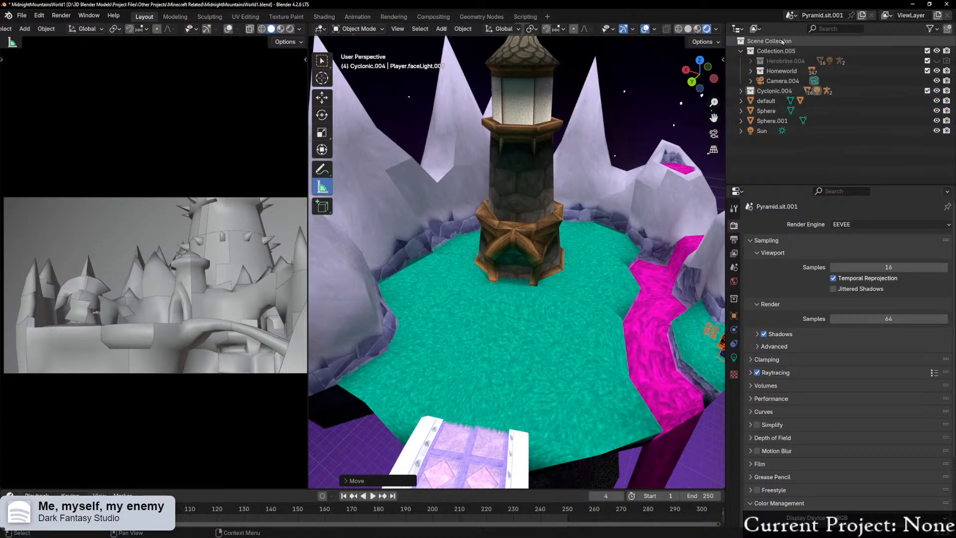
{"action": "left_click", "coordinate": [775, 61]}
{"action": "left_click", "coordinate": [936, 62]}
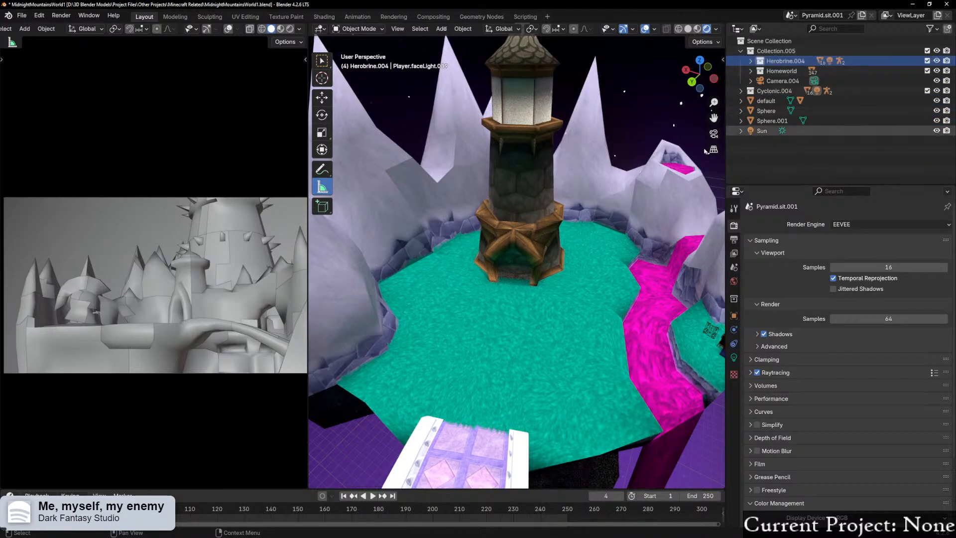
{"action": "right_click", "coordinate": [786, 62]}
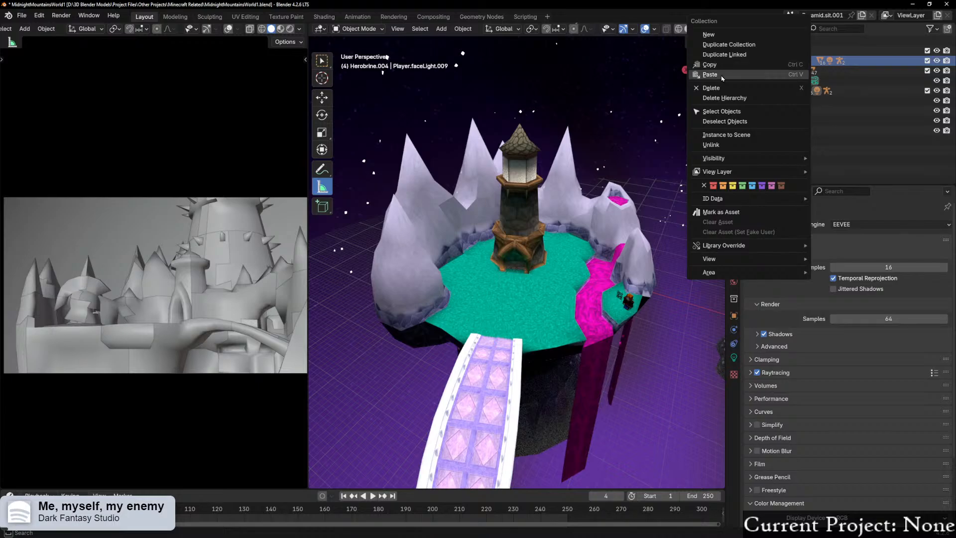
{"action": "left_click", "coordinate": [721, 111]}
{"action": "scroll", "coordinate": [570, 221], "scroll_direction": "down", "scroll_amount": 3}
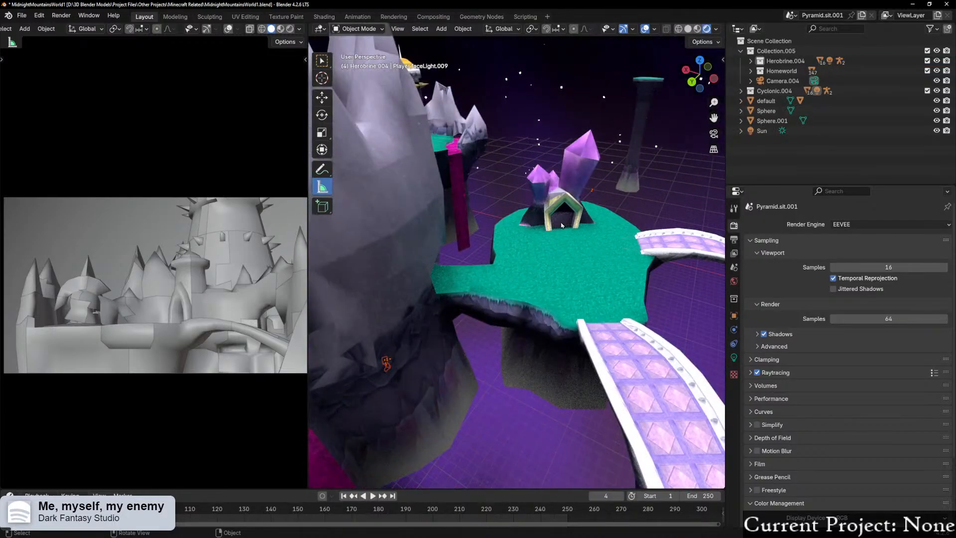
Step: Delete the selected Herobrine.004 objects inside the rock, and remove the Herobrine.004 collection with its whole hierarchy
{"action": "scroll", "coordinate": [561, 225], "scroll_direction": "up", "scroll_amount": 5}
{"action": "middle_click_drag", "start_coordinate": [562, 225], "coordinate": [394, 302]}
{"action": "scroll", "coordinate": [500, 278], "scroll_direction": "up", "scroll_amount": 2}
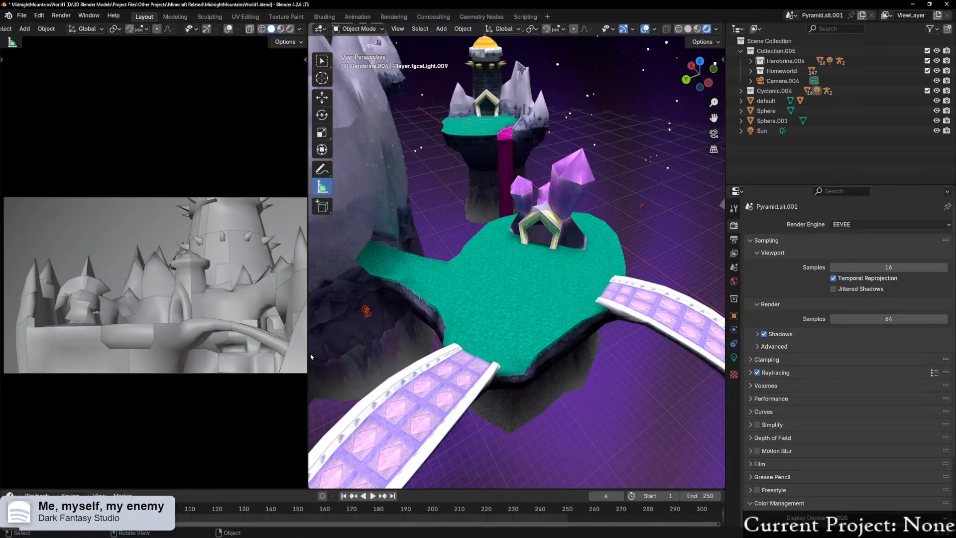
{"action": "scroll", "coordinate": [313, 355], "scroll_direction": "up", "scroll_amount": 3}
{"action": "middle_click_drag", "start_coordinate": [311, 357], "coordinate": [546, 273], "text": "shift"}
{"action": "scroll", "coordinate": [542, 281], "scroll_direction": "up", "scroll_amount": 9}
{"action": "scroll", "coordinate": [546, 274], "scroll_direction": "down", "scroll_amount": 5}
{"action": "right_click", "coordinate": [794, 60]}
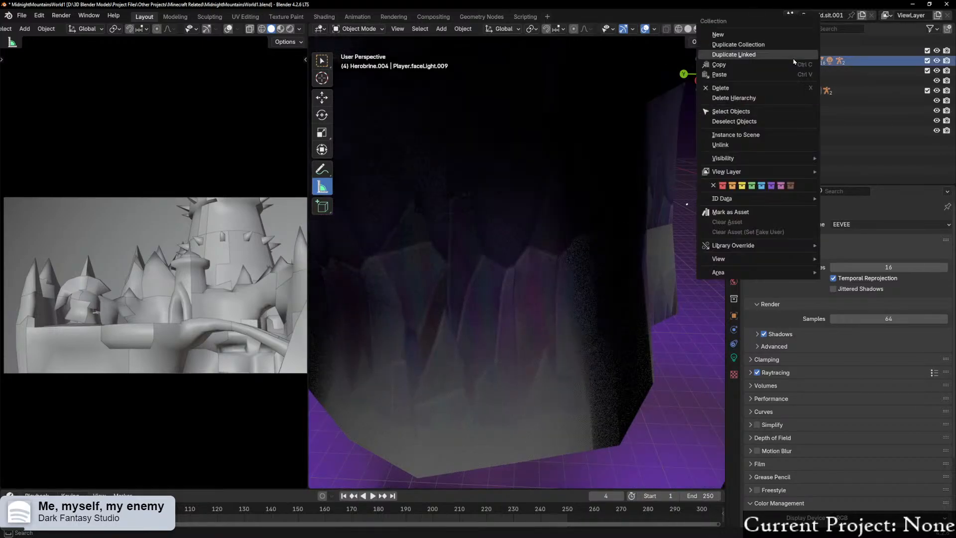
{"action": "left_click", "coordinate": [737, 111]}
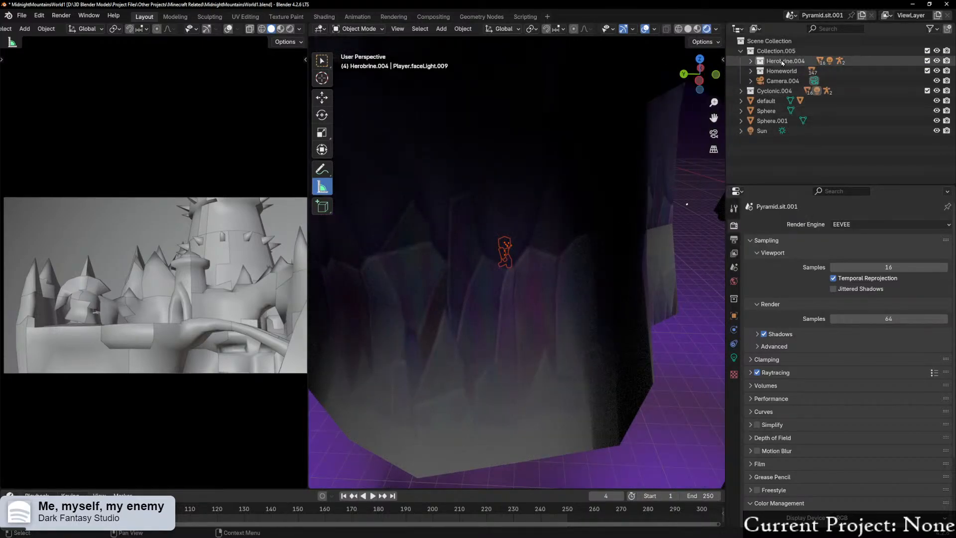
{"action": "key", "text": "Delete"}
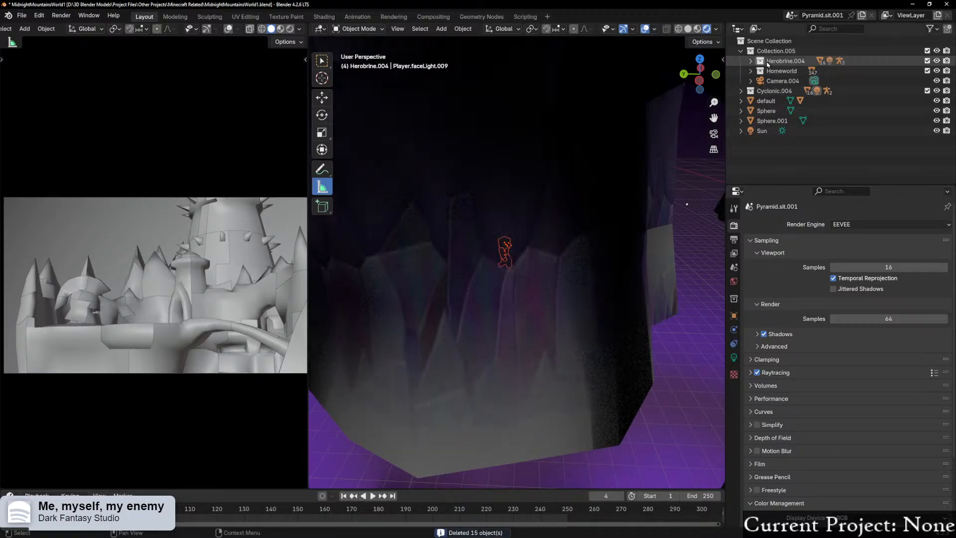
{"action": "right_click", "coordinate": [778, 63]}
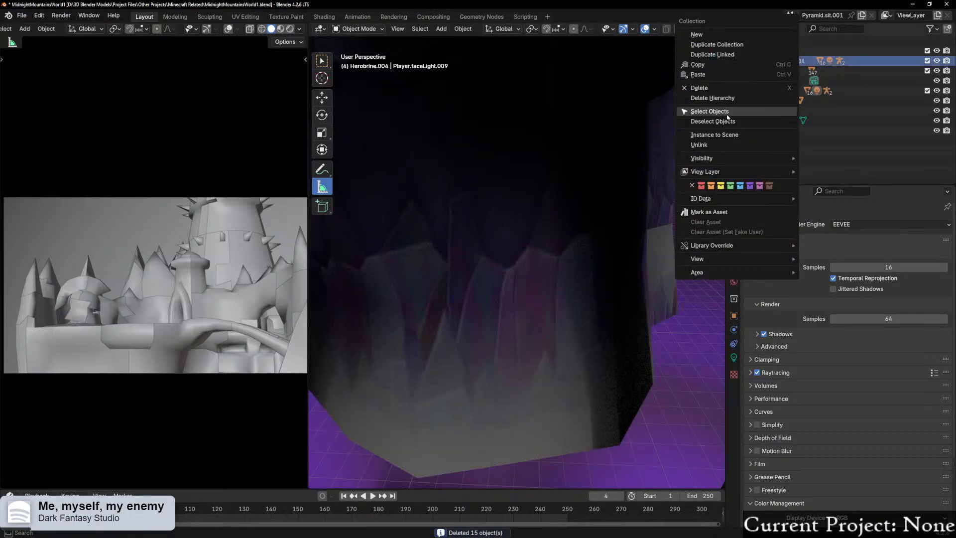
{"action": "left_click", "coordinate": [723, 98]}
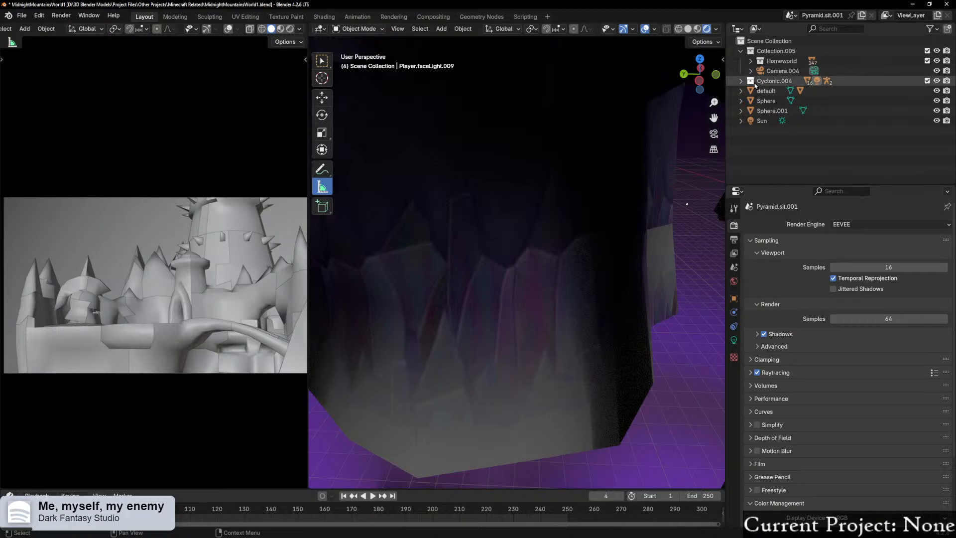
Step: Move the Cyclonic.004 collection into Collection.005 in the scene hierarchy
{"action": "left_click_drag", "start_coordinate": [750, 85], "coordinate": [774, 51]}
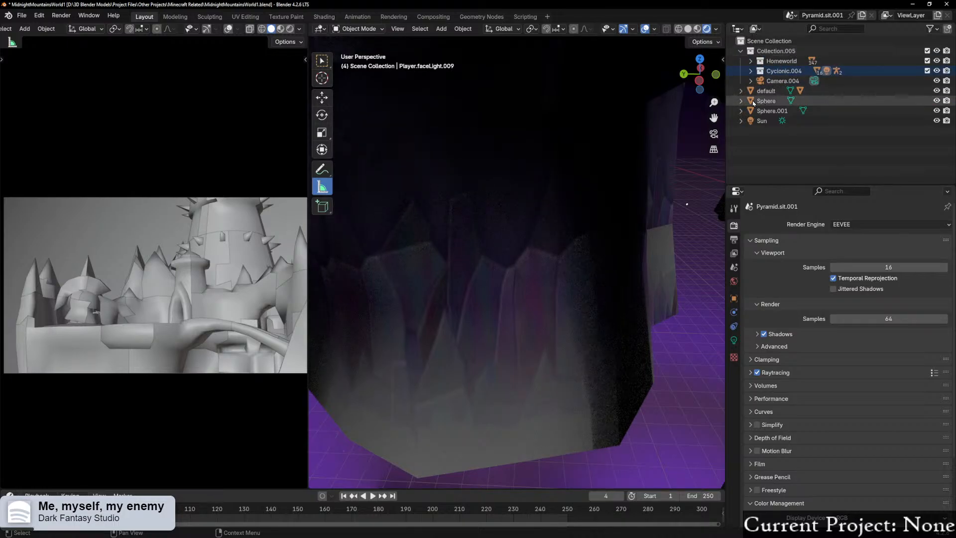
{"action": "scroll", "coordinate": [654, 135], "scroll_direction": "down", "scroll_amount": 10}
{"action": "middle_click_drag", "start_coordinate": [592, 133], "coordinate": [587, 265], "text": "shift"}
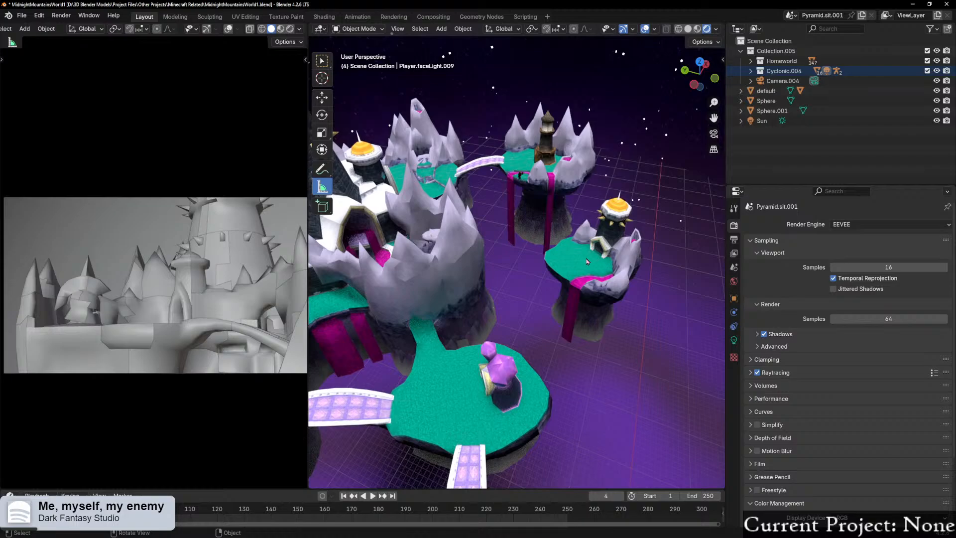
Step: Place the 3D cursor on the grass in front of the lighthouse and expand the rendered viewport over the solid one
{"action": "middle_click", "coordinate": [527, 167], "text": "alt"}
{"action": "scroll", "coordinate": [513, 272], "scroll_direction": "up", "scroll_amount": 9}
{"action": "middle_click_drag", "start_coordinate": [499, 281], "coordinate": [567, 269]}
{"action": "scroll", "coordinate": [566, 269], "scroll_direction": "down", "scroll_amount": 4}
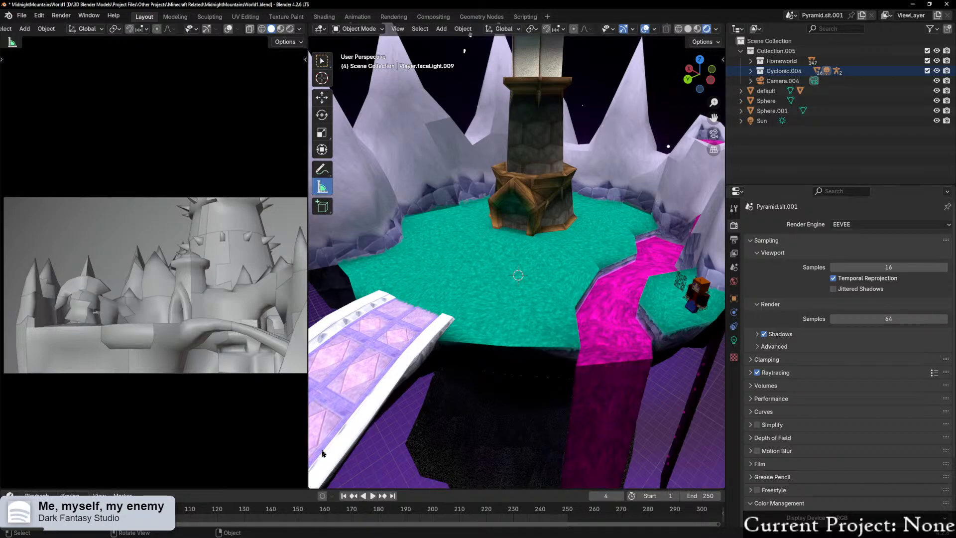
{"action": "left_click_drag", "start_coordinate": [304, 484], "coordinate": [281, 486]}
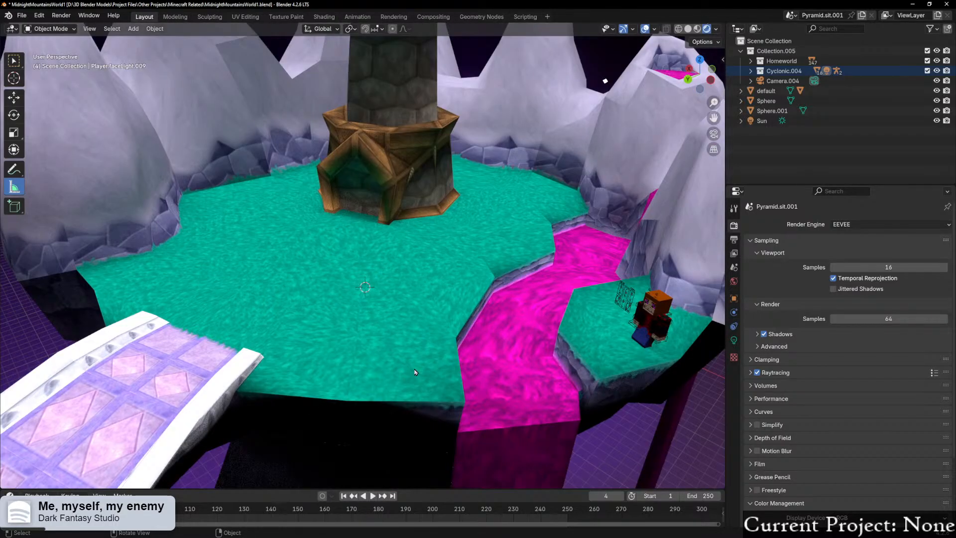
{"action": "key", "text": "shift+a"}
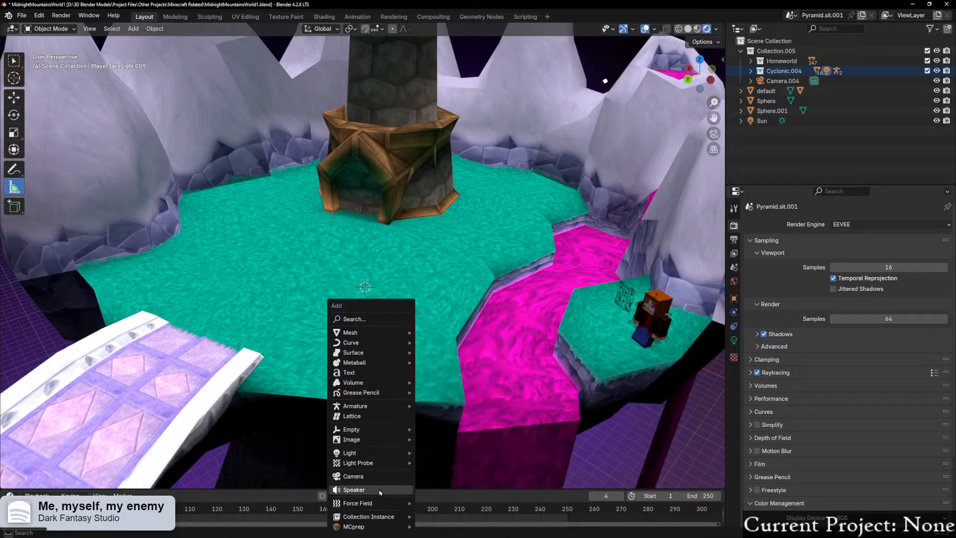
{"action": "mouse_move", "coordinate": [371, 526]}
{"action": "mouse_move", "coordinate": [457, 479]}
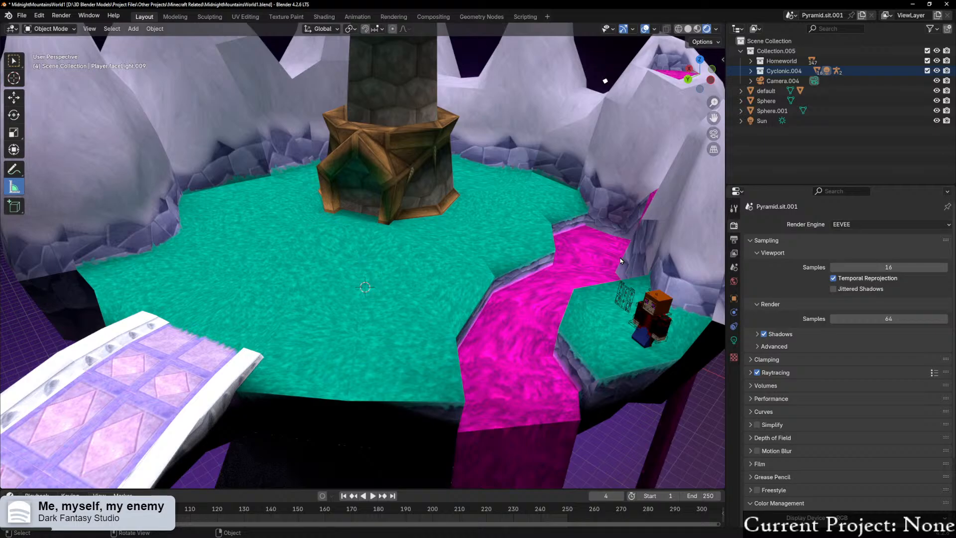
Step: Spawn the Player rig from MCprep's mob spawner at the 3D cursor on the lighthouse island
{"action": "key", "text": "n"}
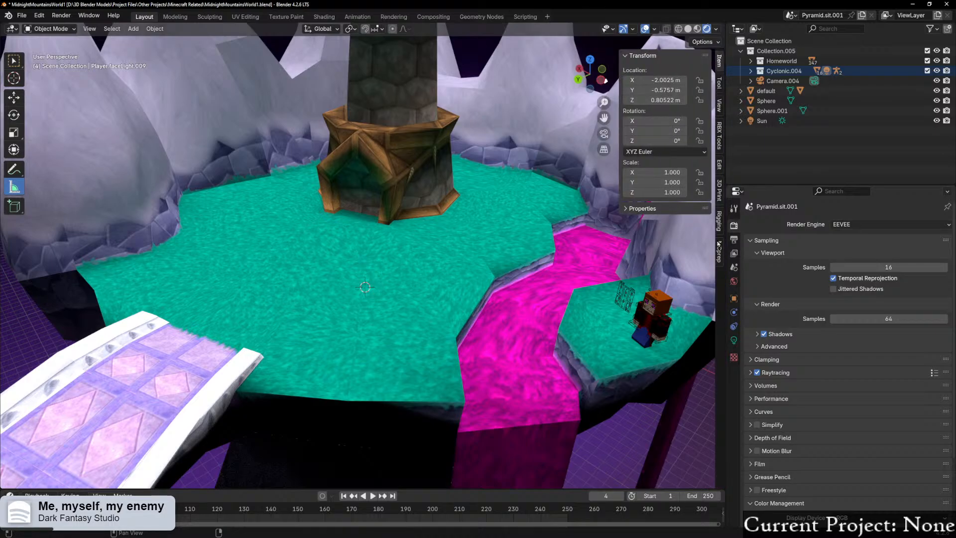
{"action": "left_click", "coordinate": [719, 245]}
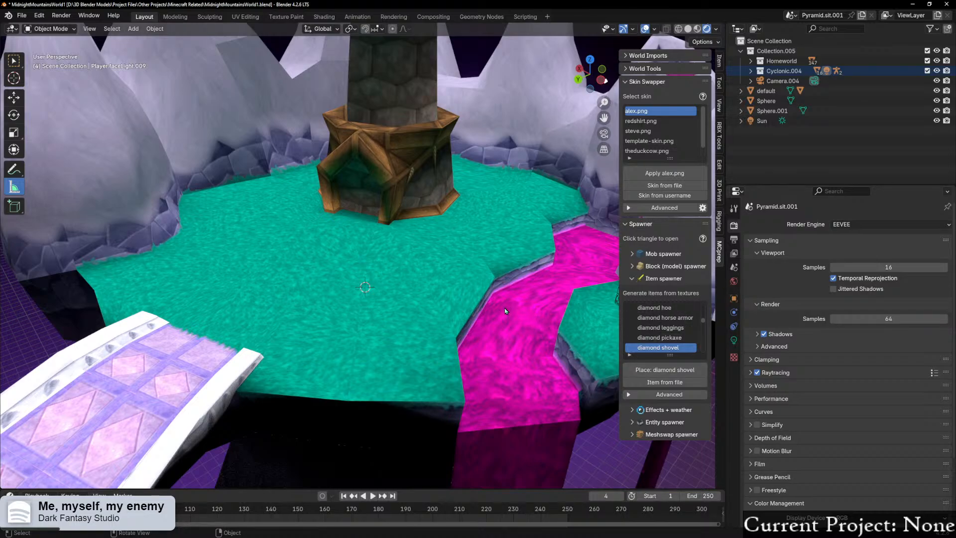
{"action": "scroll", "coordinate": [684, 319], "scroll_direction": "up", "scroll_amount": 12}
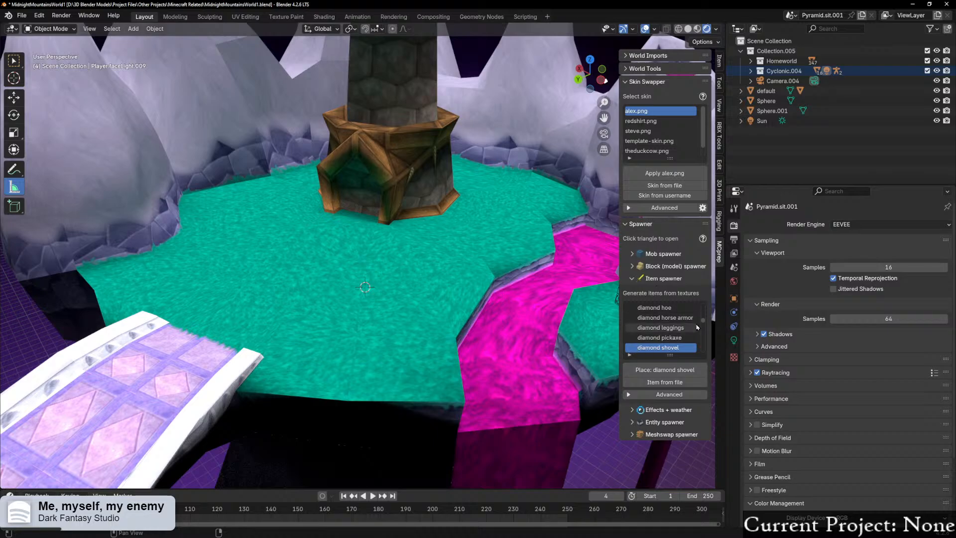
{"action": "scroll", "coordinate": [684, 319], "scroll_direction": "up", "scroll_amount": 15}
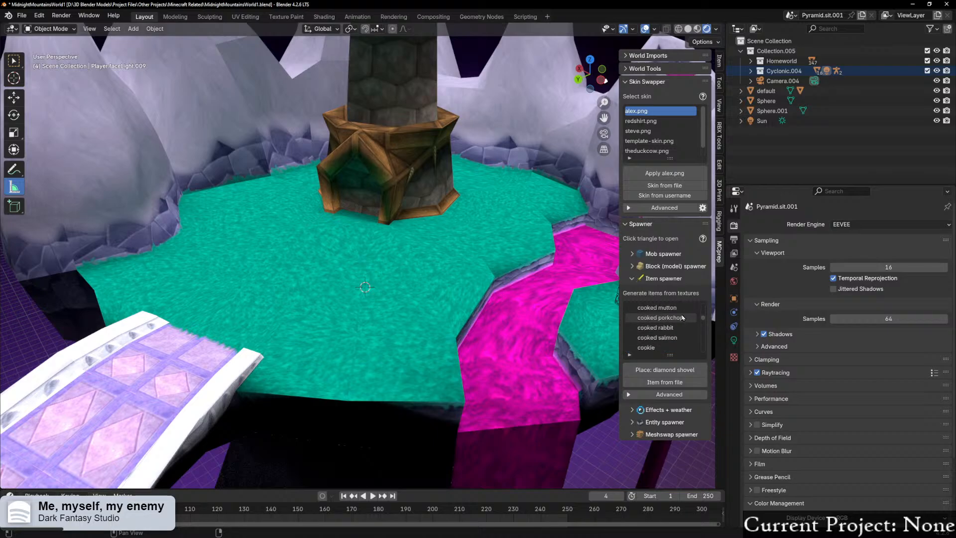
{"action": "left_click", "coordinate": [654, 255]}
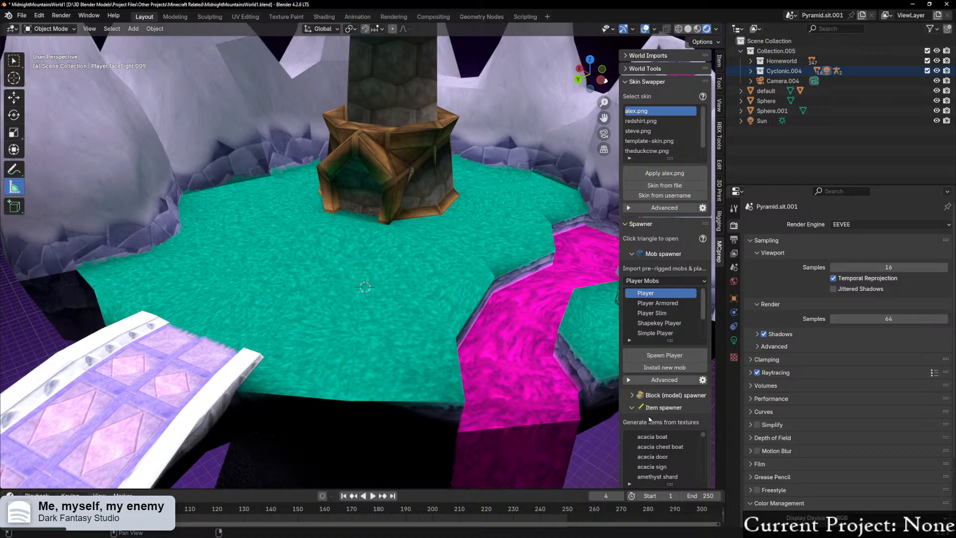
{"action": "left_click", "coordinate": [664, 355]}
{"action": "scroll", "coordinate": [434, 404], "scroll_direction": "up", "scroll_amount": 3}
{"action": "middle_click_drag", "start_coordinate": [435, 405], "coordinate": [355, 340]}
{"action": "scroll", "coordinate": [350, 358], "scroll_direction": "down", "scroll_amount": 1}
{"action": "scroll", "coordinate": [325, 333], "scroll_direction": "up", "scroll_amount": 4}
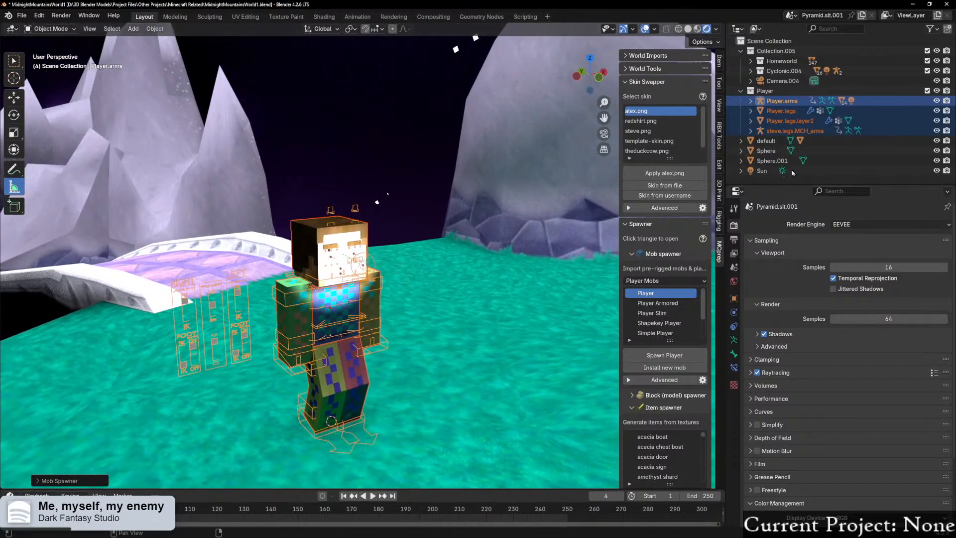
Step: Collapse the new Player collection and rename it Herobrine
{"action": "left_click", "coordinate": [741, 92]}
{"action": "double_click", "coordinate": [773, 91]}
{"action": "type", "text": "Herobri"}
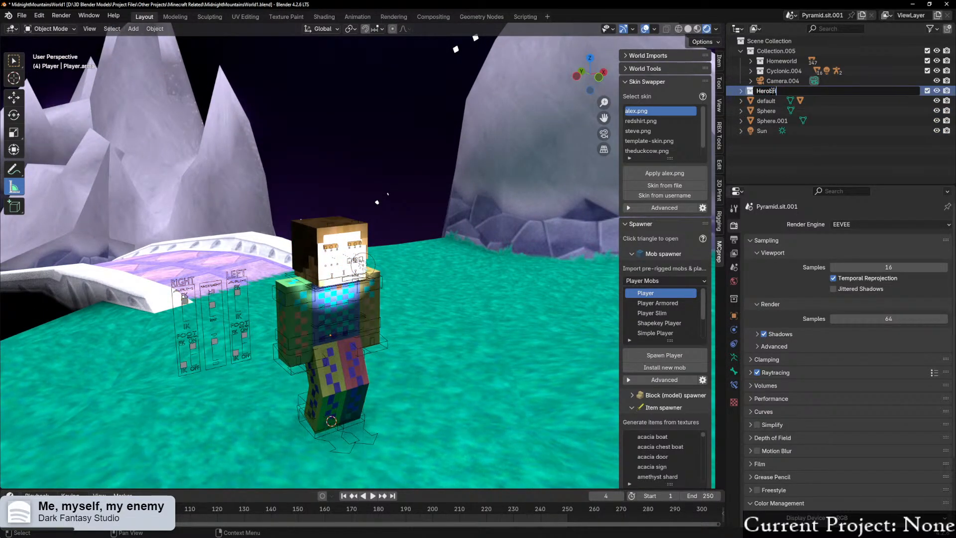
{"action": "type", "text": "ne"}
{"action": "key", "text": "Return"}
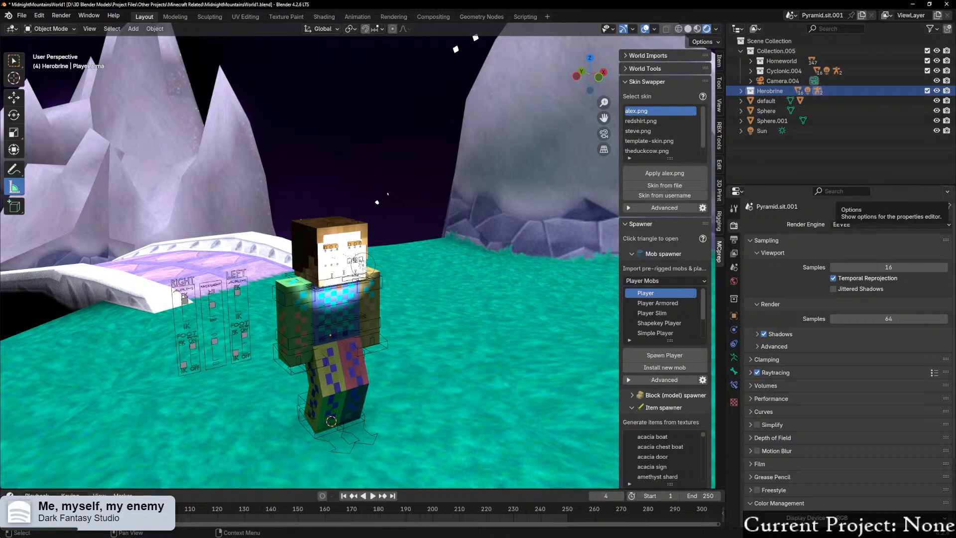
Step: Expand the Herobrine collection and its armature, and hide the Player.legs.layer2, Player.arms.layer2 and Player.body.layer2 meshes
{"action": "middle_click_drag", "start_coordinate": [481, 278], "coordinate": [464, 274]}
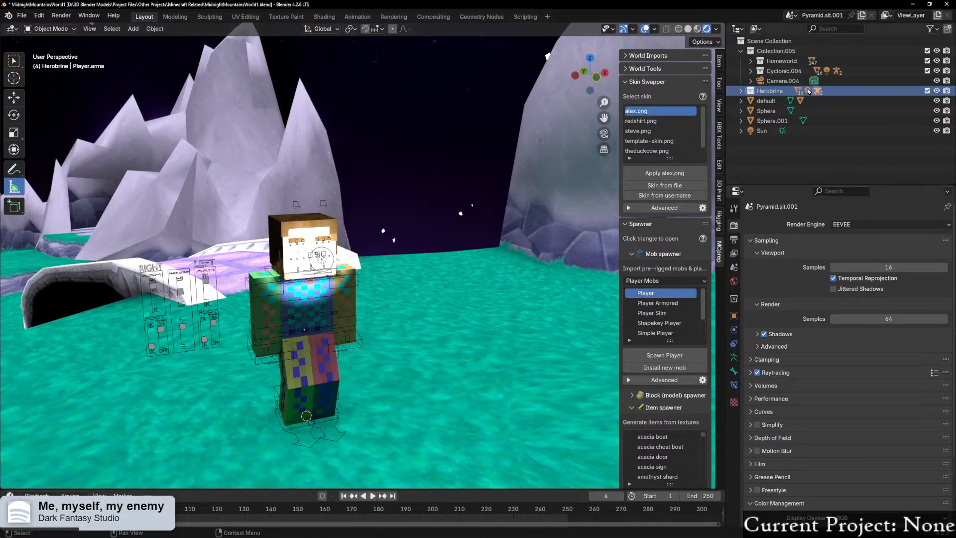
{"action": "left_click", "coordinate": [741, 92]}
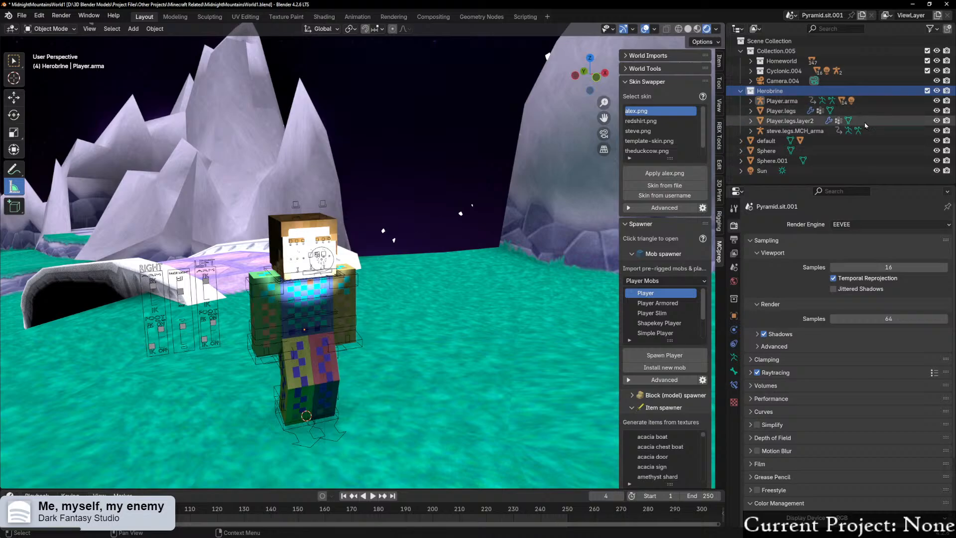
{"action": "left_click", "coordinate": [937, 122]}
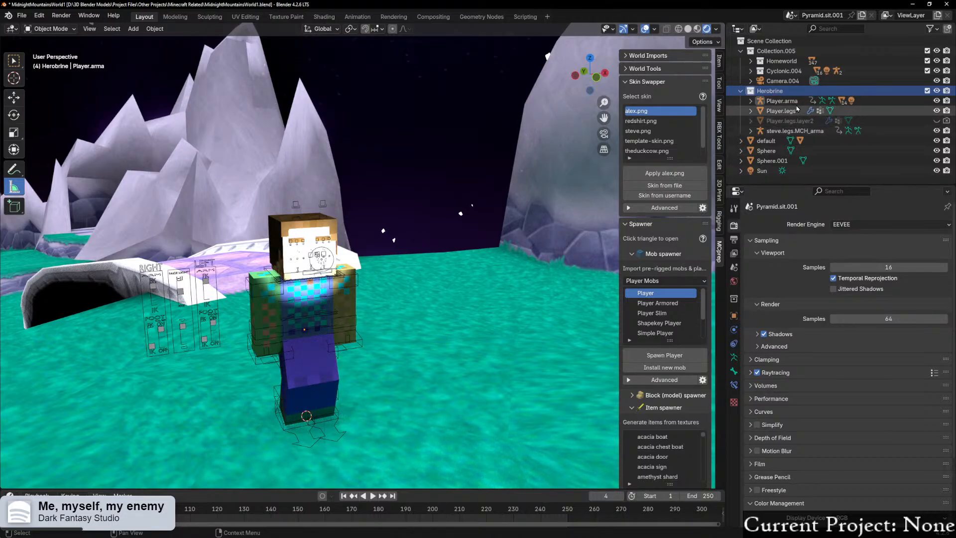
{"action": "left_click", "coordinate": [750, 102]}
{"action": "scroll", "coordinate": [913, 125], "scroll_direction": "down", "scroll_amount": 2}
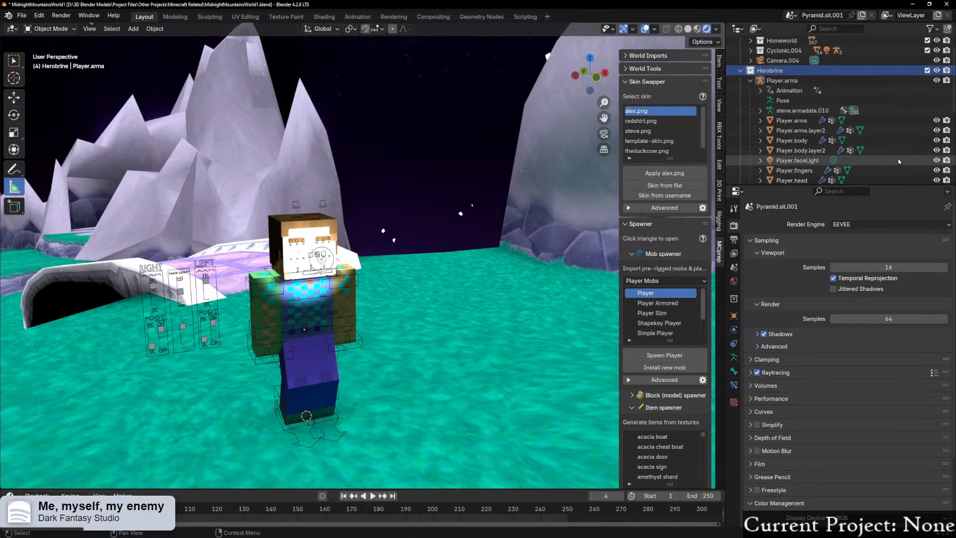
{"action": "left_click", "coordinate": [936, 131]}
{"action": "left_click", "coordinate": [936, 150]}
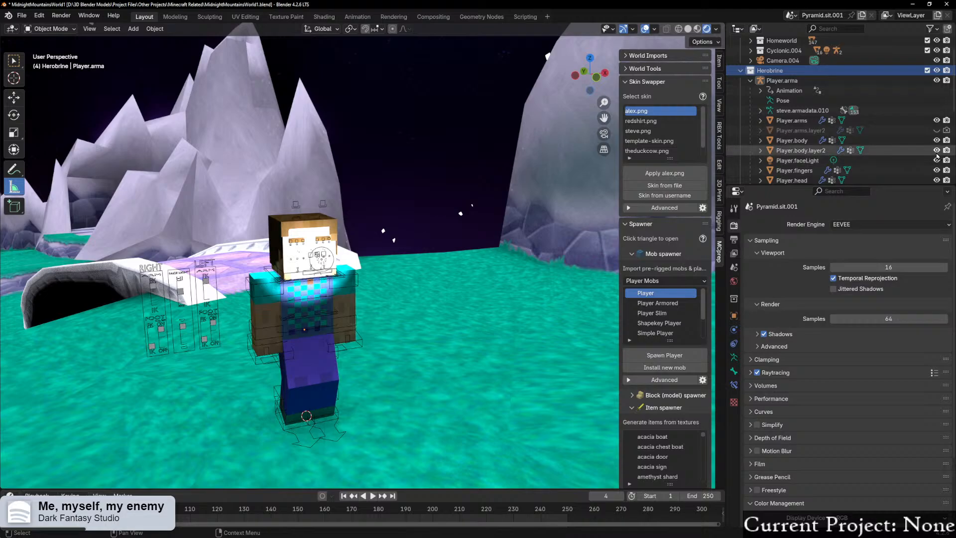
Step: Try hiding the Player.headAlpha mesh to clear the bright overlay from the face
{"action": "scroll", "coordinate": [377, 246], "scroll_direction": "up", "scroll_amount": 4}
{"action": "middle_click_drag", "start_coordinate": [377, 246], "coordinate": [404, 243]}
{"action": "middle_click_drag", "start_coordinate": [404, 243], "coordinate": [428, 239], "text": "shift"}
{"action": "scroll", "coordinate": [846, 124], "scroll_direction": "down", "scroll_amount": 6}
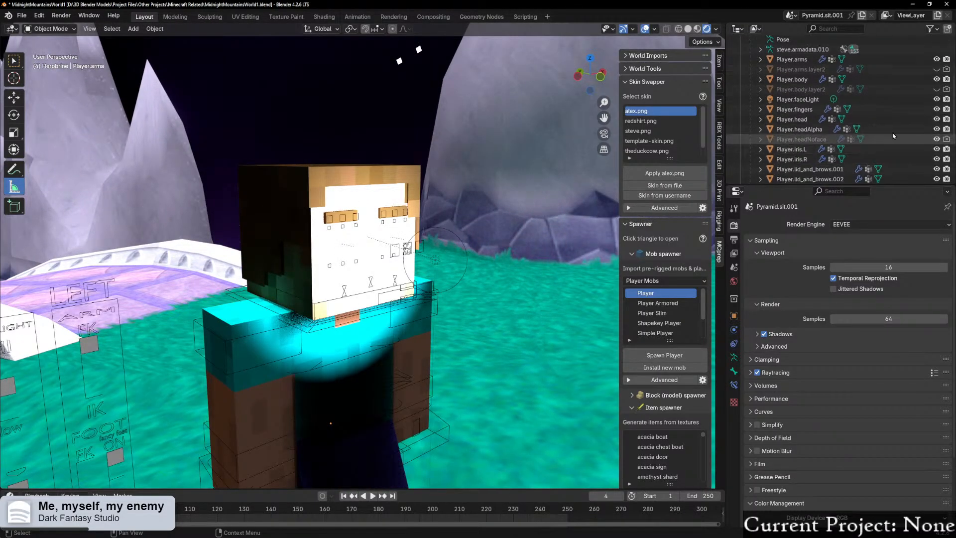
{"action": "scroll", "coordinate": [861, 137], "scroll_direction": "down", "scroll_amount": 2}
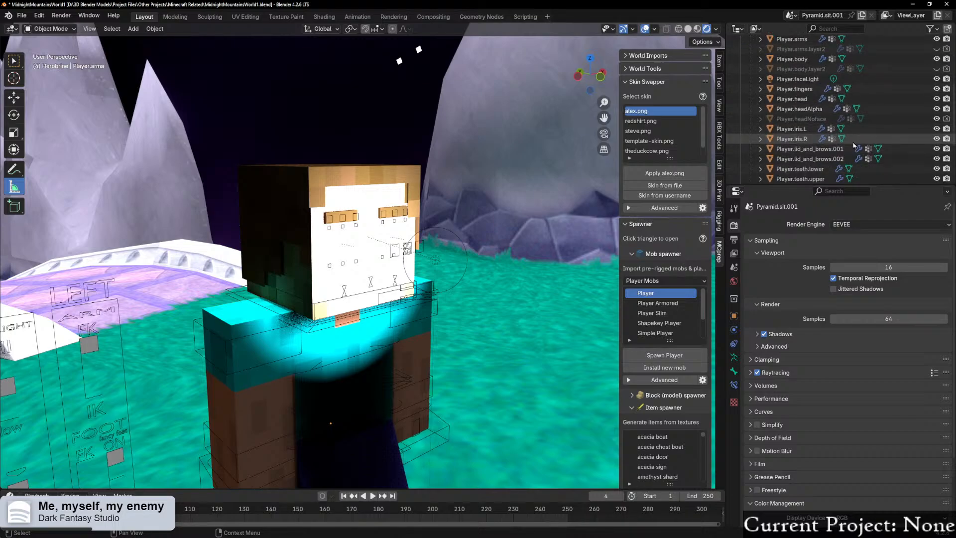
{"action": "scroll", "coordinate": [840, 134], "scroll_direction": "up", "scroll_amount": 4}
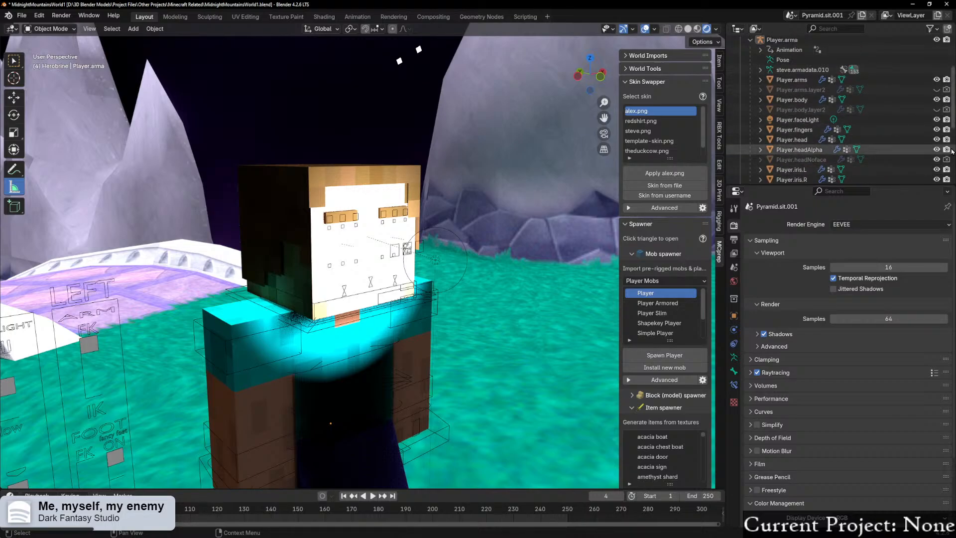
{"action": "left_click", "coordinate": [936, 149]}
{"action": "mouse_move", "coordinate": [438, 234]}
{"action": "middle_mouse_down"}
{"action": "mouse_move", "coordinate": [428, 239]}
{"action": "mouse_move", "coordinate": [423, 229]}
{"action": "middle_mouse_up"}
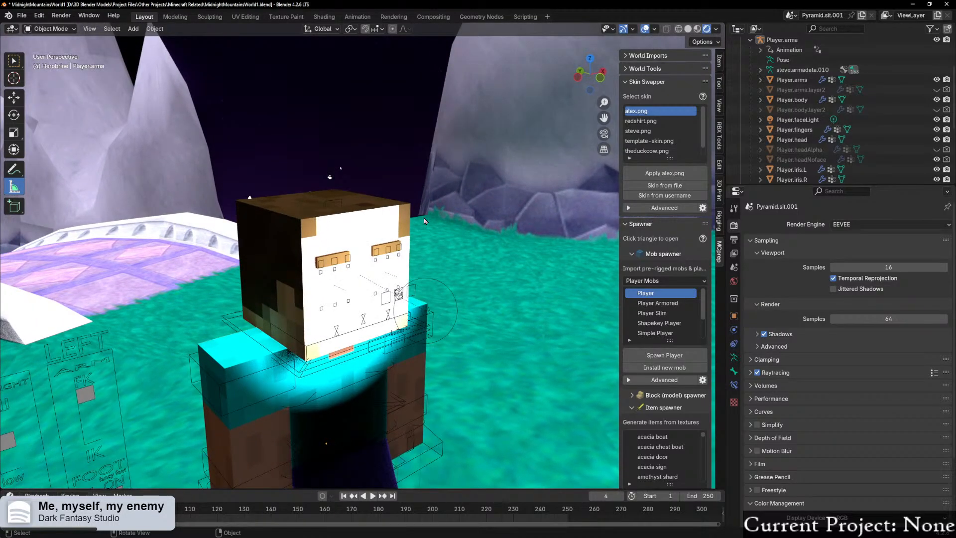
Step: Hide the Player.faceLight object of the Herobrine rig in the viewport
{"action": "scroll", "coordinate": [899, 121], "scroll_direction": "down", "scroll_amount": 6}
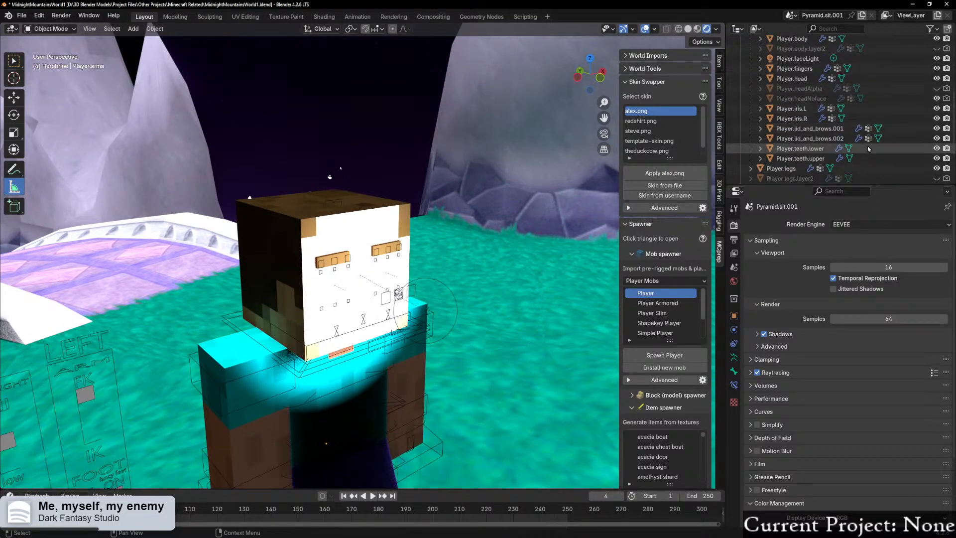
{"action": "scroll", "coordinate": [900, 121], "scroll_direction": "up", "scroll_amount": 4}
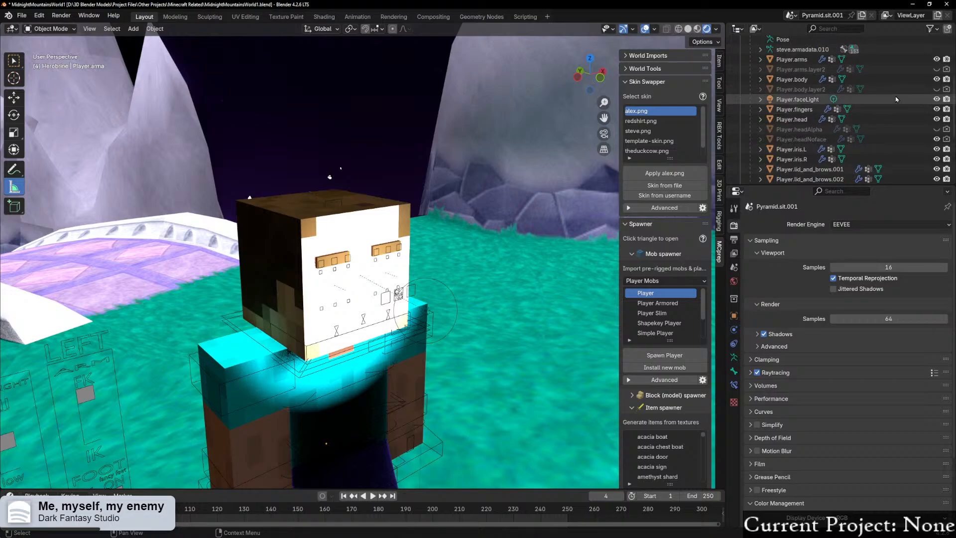
{"action": "left_click", "coordinate": [936, 100]}
{"action": "middle_click_drag", "start_coordinate": [423, 239], "coordinate": [462, 261]}
{"action": "scroll", "coordinate": [395, 246], "scroll_direction": "down", "scroll_amount": 4}
{"action": "scroll", "coordinate": [371, 251], "scroll_direction": "down", "scroll_amount": 2}
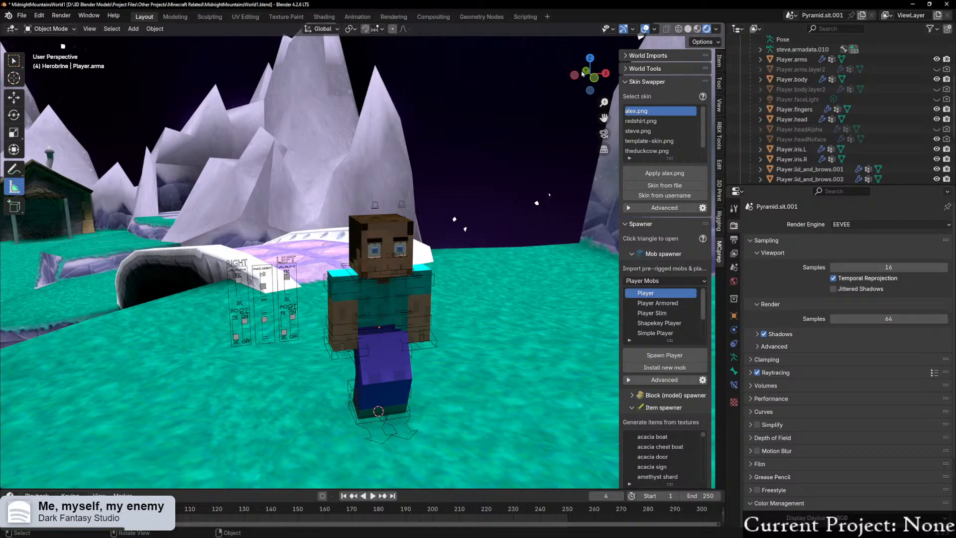
Step: Make the Player.headAlpha mesh visible again and check the character from the front
{"action": "left_click", "coordinate": [936, 129]}
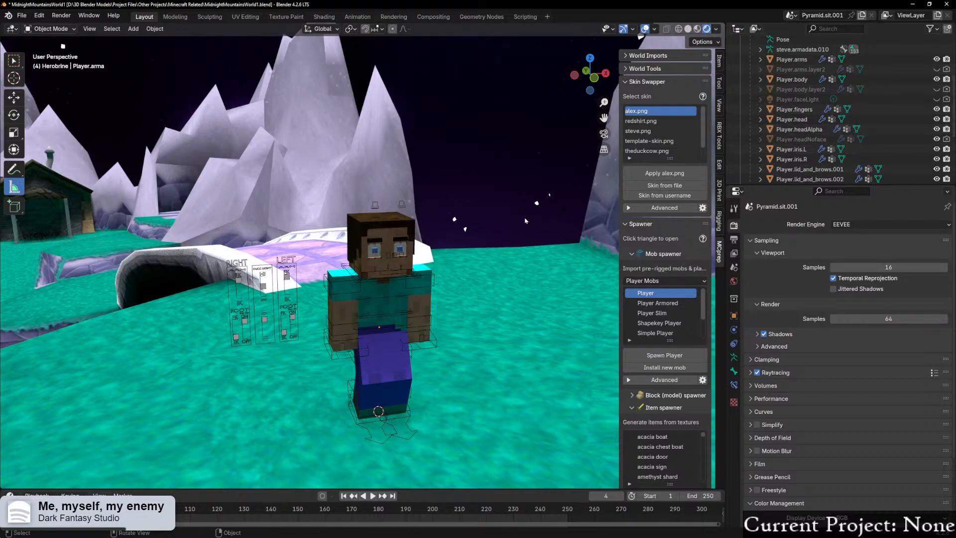
{"action": "middle_click_drag", "start_coordinate": [508, 215], "coordinate": [431, 222]}
{"action": "scroll", "coordinate": [499, 232], "scroll_direction": "up", "scroll_amount": 3}
{"action": "scroll", "coordinate": [479, 232], "scroll_direction": "down", "scroll_amount": 1}
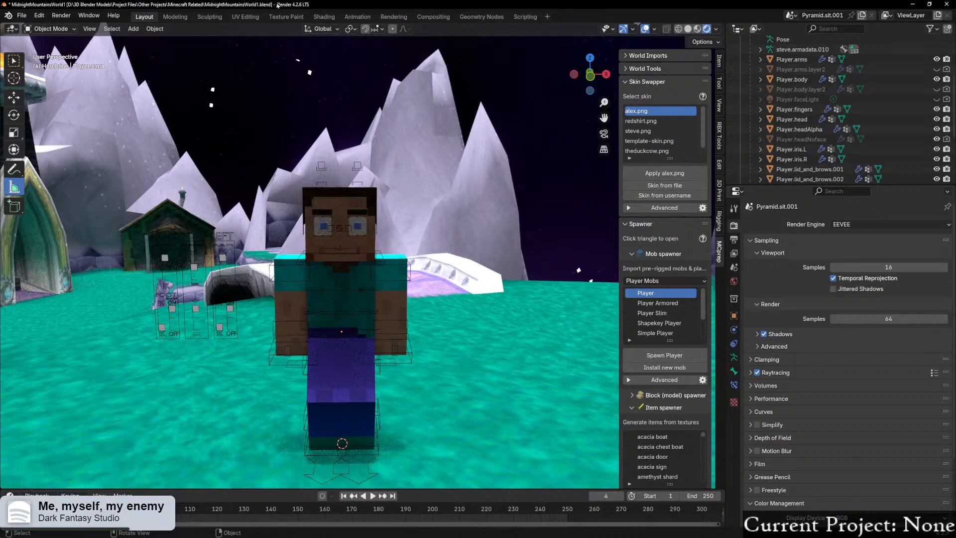
Step: Switch to the Shading workspace and bring the Herobrine rig on the lighthouse island into close view
{"action": "left_click", "coordinate": [324, 17]}
{"action": "middle_click_drag", "start_coordinate": [567, 190], "coordinate": [539, 197]}
{"action": "scroll", "coordinate": [537, 197], "scroll_direction": "down", "scroll_amount": 4}
{"action": "middle_click_drag", "start_coordinate": [617, 156], "coordinate": [473, 293], "text": "shift"}
{"action": "middle_click_drag", "start_coordinate": [584, 192], "coordinate": [406, 319], "text": "shift"}
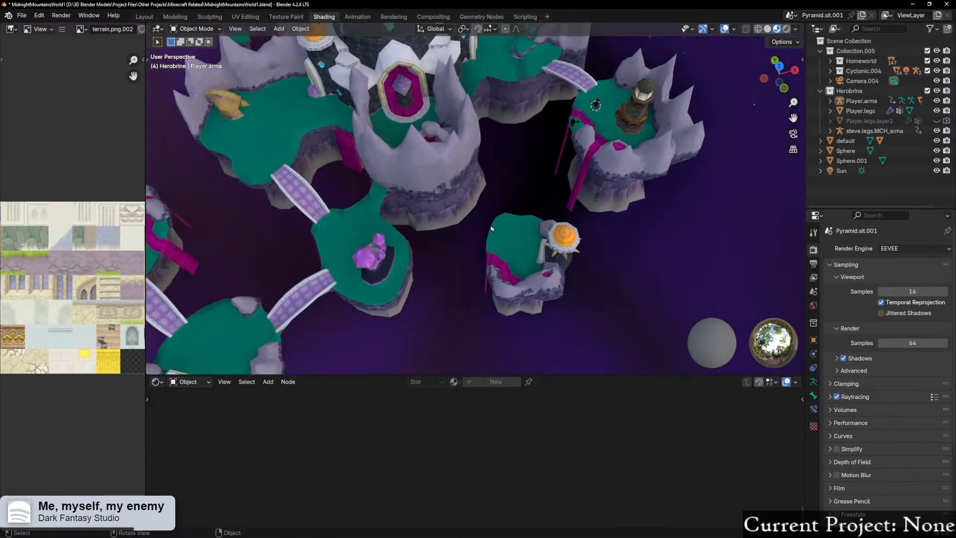
{"action": "left_click", "coordinate": [597, 105]}
{"action": "key", "text": "KP_Decimal"}
{"action": "scroll", "coordinate": [634, 147], "scroll_direction": "up", "scroll_amount": 10}
{"action": "scroll", "coordinate": [617, 138], "scroll_direction": "down", "scroll_amount": 3}
{"action": "scroll", "coordinate": [615, 137], "scroll_direction": "down", "scroll_amount": 5}
{"action": "left_click_drag", "start_coordinate": [630, 113], "coordinate": [698, 104], "text": "ctrl"}
{"action": "scroll", "coordinate": [639, 170], "scroll_direction": "up", "scroll_amount": 5}
{"action": "key", "text": "KP_Decimal"}
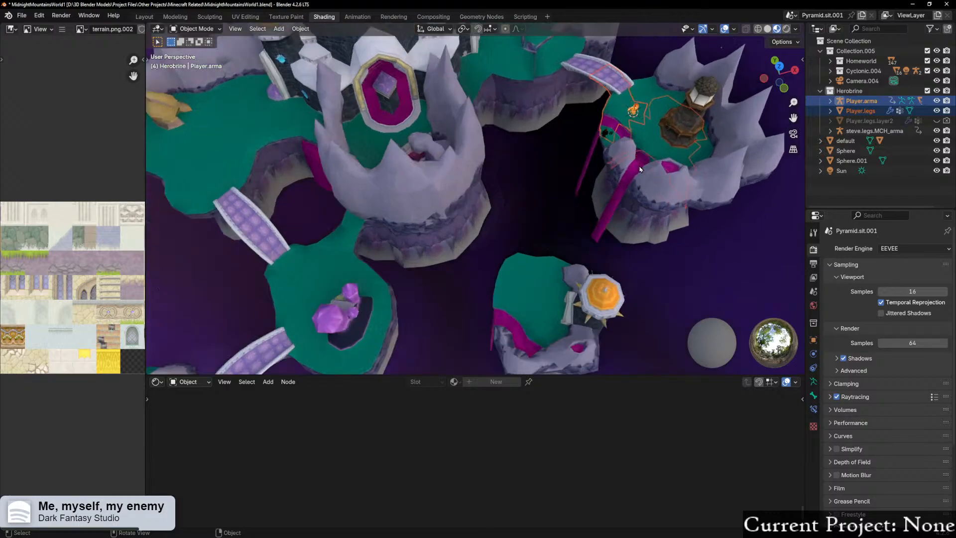
{"action": "scroll", "coordinate": [552, 168], "scroll_direction": "up", "scroll_amount": 6}
{"action": "middle_click_drag", "start_coordinate": [386, 197], "coordinate": [479, 276], "text": "shift"}
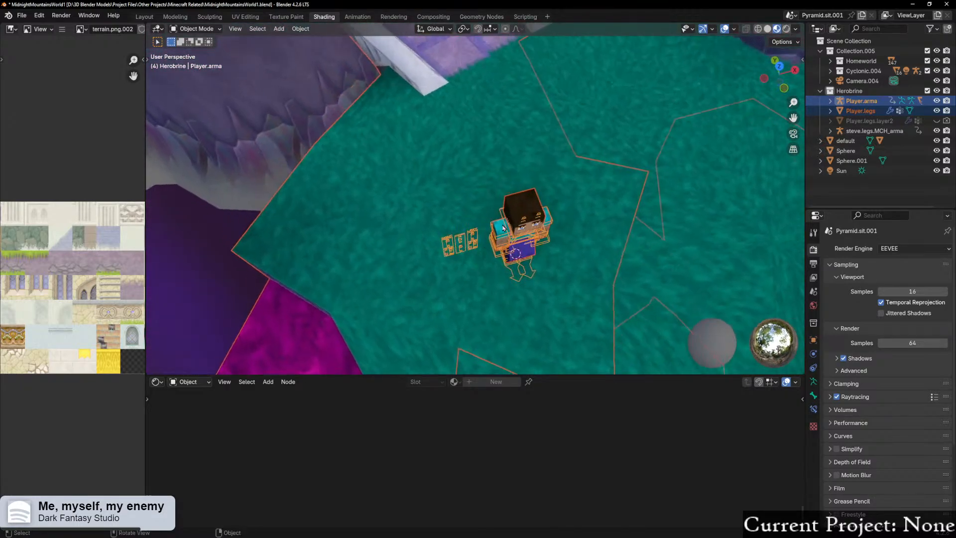
{"action": "left_click_drag", "start_coordinate": [501, 230], "coordinate": [516, 241]}
{"action": "middle_click_drag", "start_coordinate": [516, 241], "coordinate": [507, 227]}
Step: Select the Player.iris.R mesh on the face and bring its Player.iris.001 material nodes into view
{"action": "left_click", "coordinate": [466, 124]}
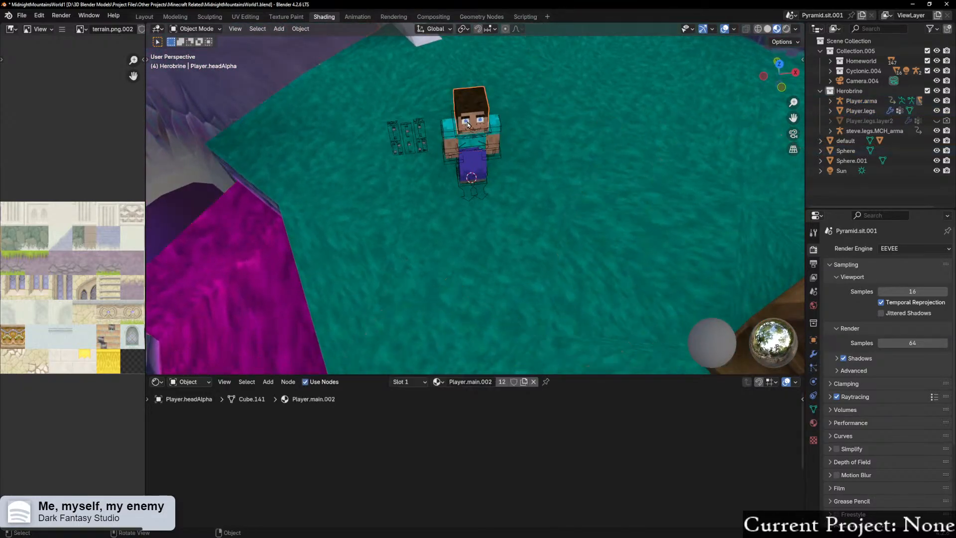
{"action": "scroll", "coordinate": [466, 126], "scroll_direction": "up", "scroll_amount": 3}
{"action": "scroll", "coordinate": [464, 141], "scroll_direction": "up", "scroll_amount": 4}
{"action": "scroll", "coordinate": [465, 141], "scroll_direction": "down", "scroll_amount": 3}
{"action": "middle_click_drag", "start_coordinate": [518, 142], "coordinate": [503, 106]}
{"action": "middle_click_drag", "start_coordinate": [583, 105], "coordinate": [543, 129], "text": "shift"}
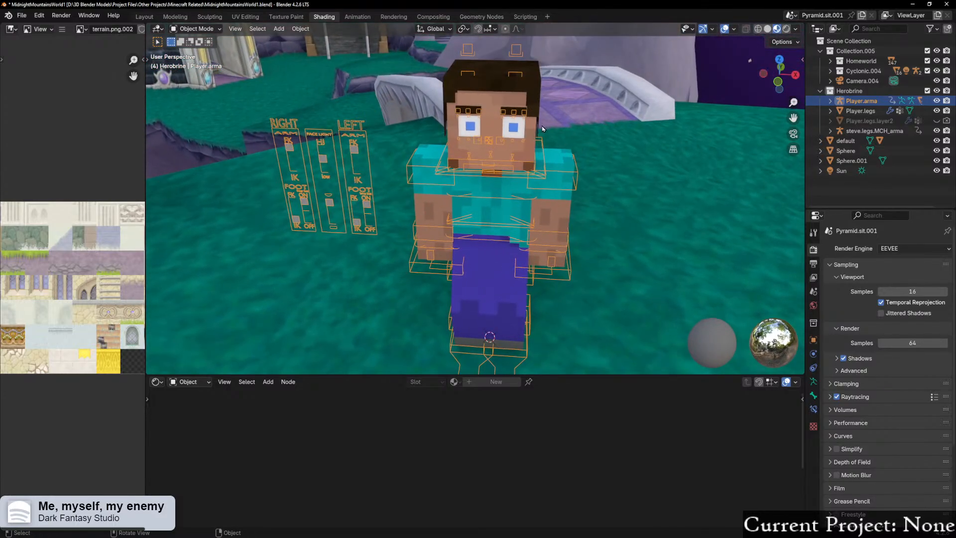
{"action": "left_click", "coordinate": [468, 129]}
{"action": "scroll", "coordinate": [488, 135], "scroll_direction": "up", "scroll_amount": 4}
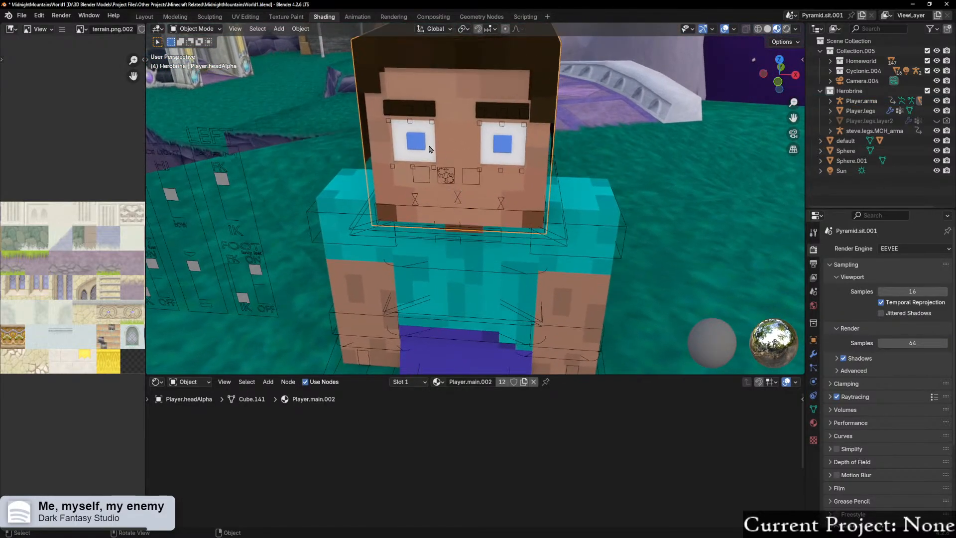
{"action": "left_click", "coordinate": [421, 148]}
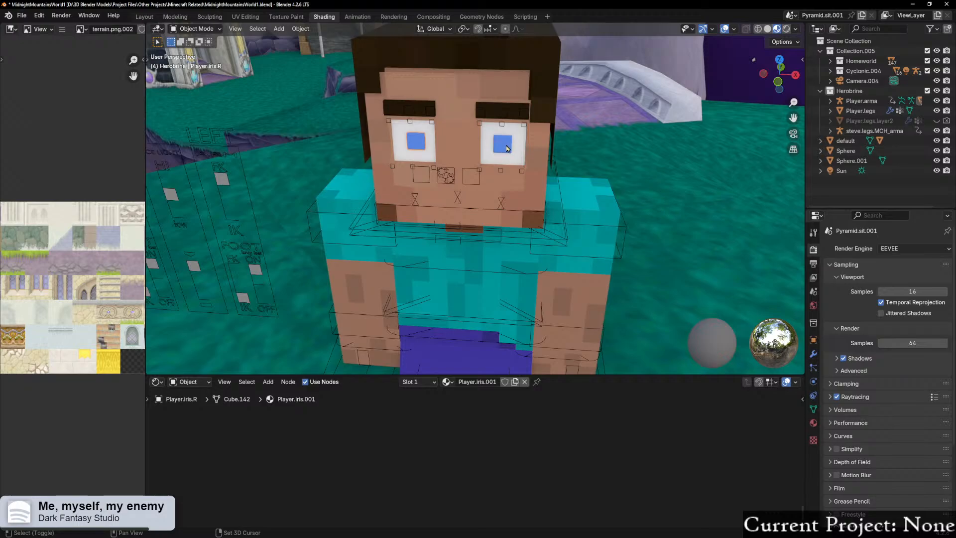
{"action": "scroll", "coordinate": [480, 427], "scroll_direction": "down", "scroll_amount": 1}
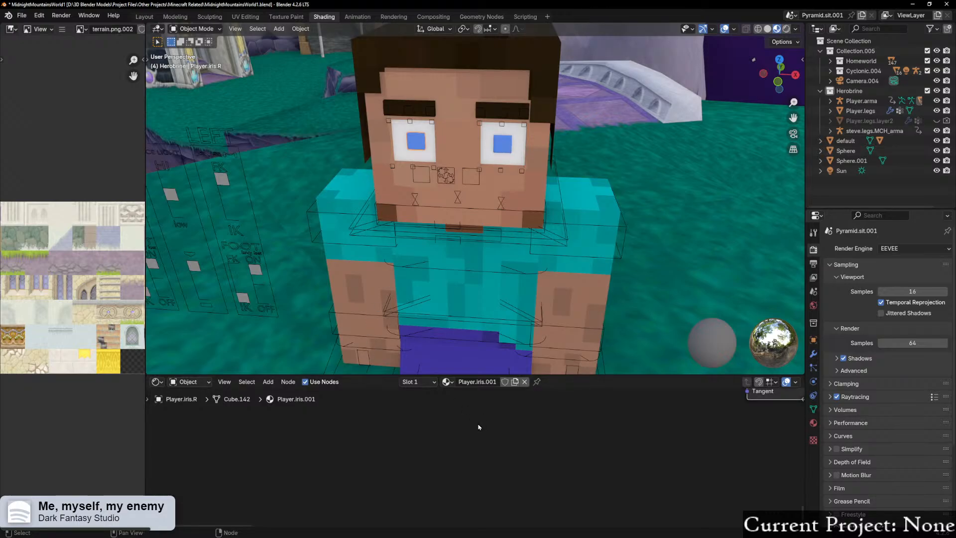
{"action": "key", "text": "Home"}
{"action": "scroll", "coordinate": [459, 437], "scroll_direction": "up", "scroll_amount": 2}
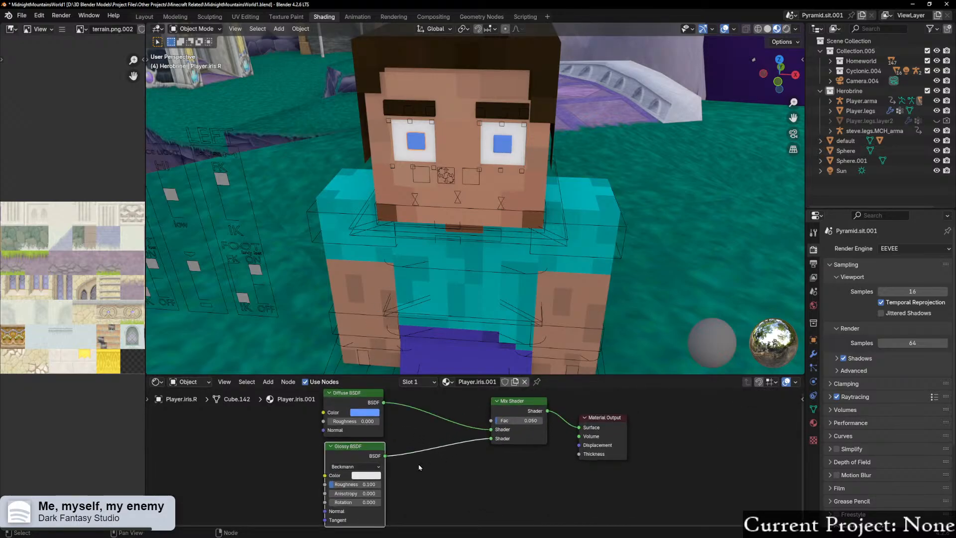
Step: Delete the Diffuse BSDF, Glossy BSDF and Mix Shader nodes from the iris material, keeping the Material Output
{"action": "middle_click_drag", "start_coordinate": [420, 465], "coordinate": [461, 468]}
{"action": "scroll", "coordinate": [459, 464], "scroll_direction": "down", "scroll_amount": 2}
{"action": "left_click_drag", "start_coordinate": [354, 427], "coordinate": [553, 495]}
{"action": "key", "text": "x"}
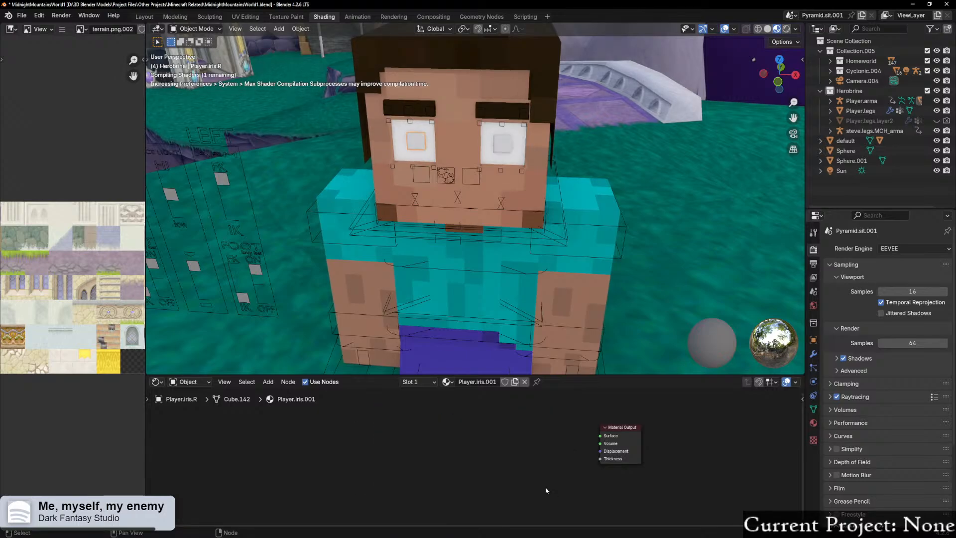
{"action": "key", "text": "shift+a"}
{"action": "mouse_move", "coordinate": [515, 478]}
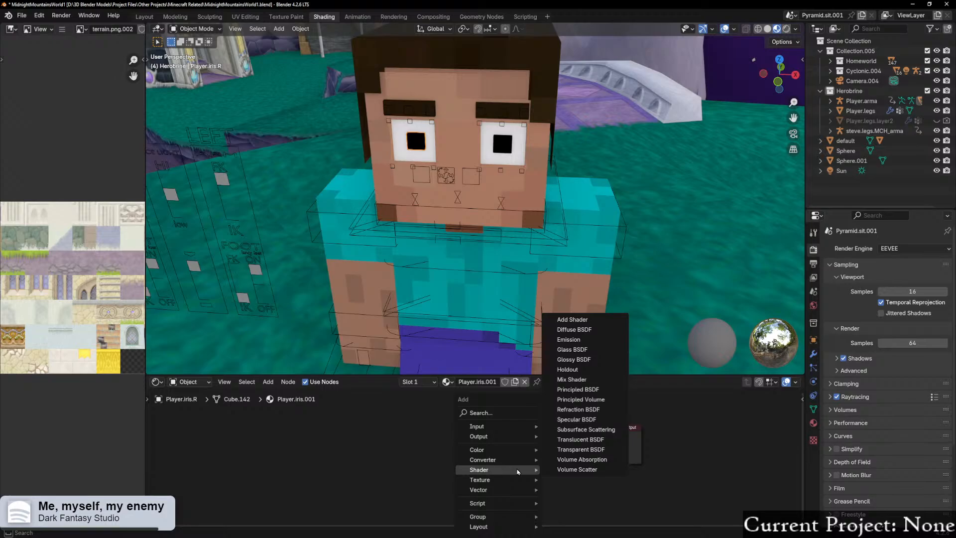
{"action": "left_click", "coordinate": [599, 400]}
{"action": "right_click", "coordinate": [526, 406]}
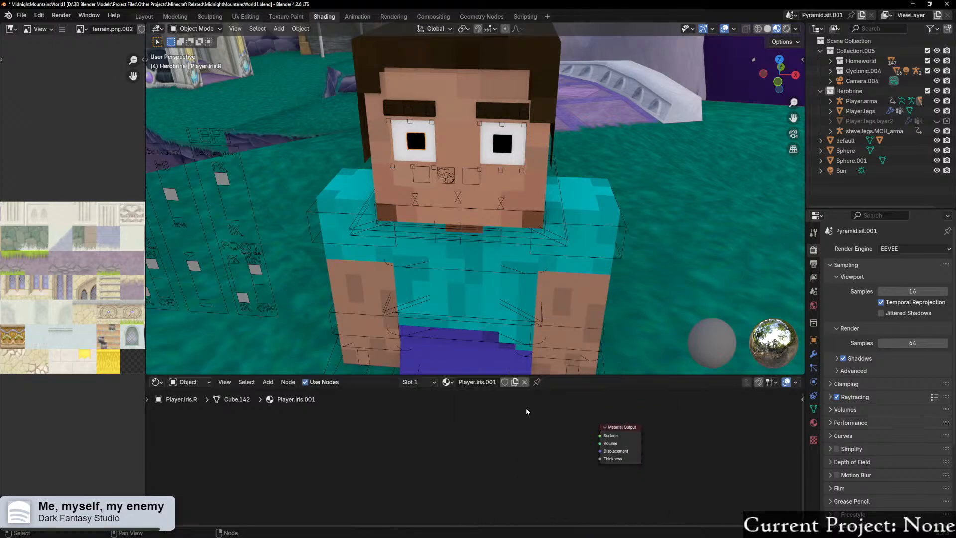
Step: Add a Principled BSDF to the iris material and connect it to the Surface input of the Material Output
{"action": "key", "text": "shift+a"}
{"action": "mouse_move", "coordinate": [522, 405]}
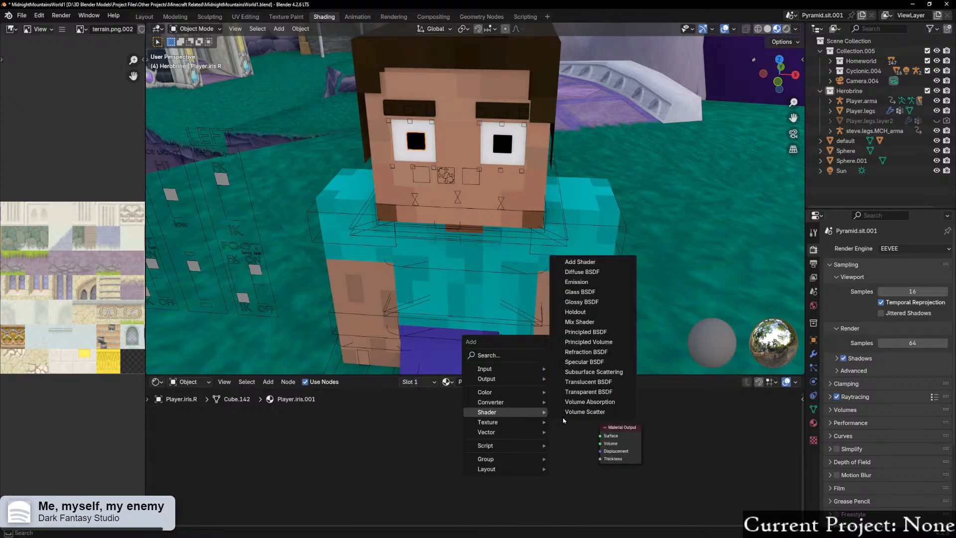
{"action": "left_click", "coordinate": [586, 331]}
{"action": "left_click", "coordinate": [507, 412]}
{"action": "mouse_move", "coordinate": [572, 419]}
{"action": "left_mouse_down"}
{"action": "mouse_move", "coordinate": [583, 441]}
{"action": "mouse_move", "coordinate": [600, 436]}
{"action": "left_mouse_up"}
{"action": "left_click_drag", "start_coordinate": [538, 445], "coordinate": [516, 450]}
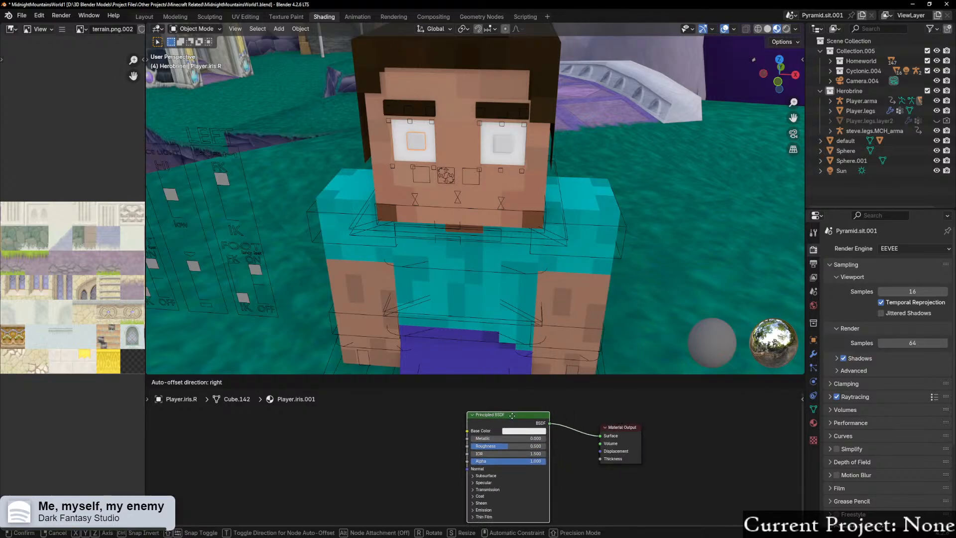
Step: In Edit Mode, scale the Player.iris.R mesh by 2.7 on local X and Z, excluding Y, to cover the eye
{"action": "key", "text": "ctrl+Tab"}
{"action": "middle_click_drag", "start_coordinate": [448, 155], "coordinate": [461, 191], "text": "shift"}
{"action": "scroll", "coordinate": [456, 169], "scroll_direction": "up", "scroll_amount": 3}
{"action": "scroll", "coordinate": [461, 190], "scroll_direction": "down", "scroll_amount": 2}
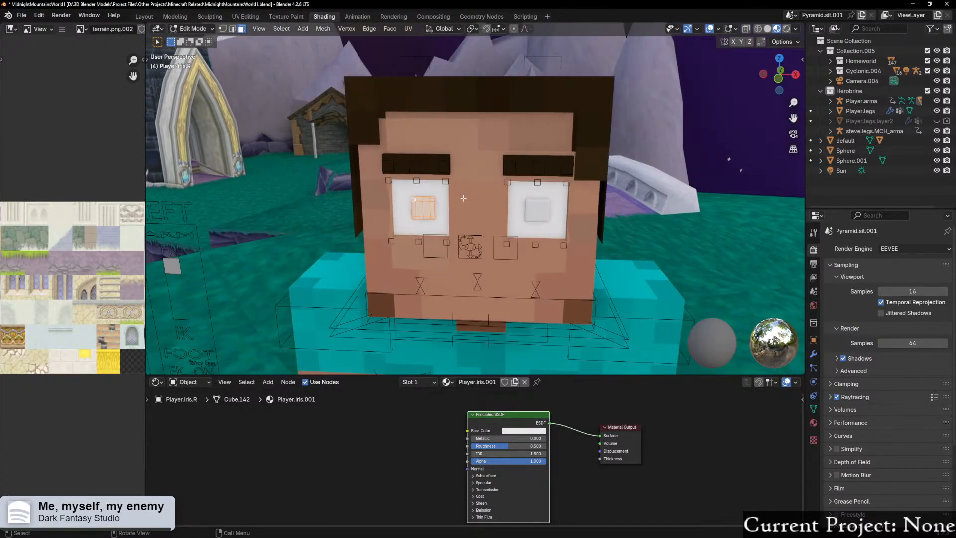
{"action": "key", "text": "shift+s"}
{"action": "key", "text": "Escape"}
{"action": "key", "text": "s"}
{"action": "key", "text": "x"}
{"action": "key", "text": "shift+x"}
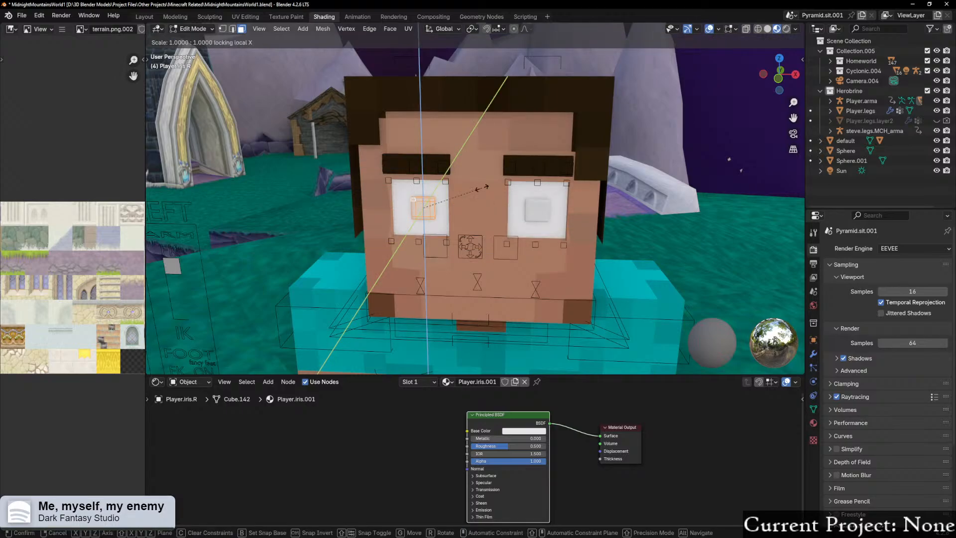
{"action": "key", "text": "shift+y"}
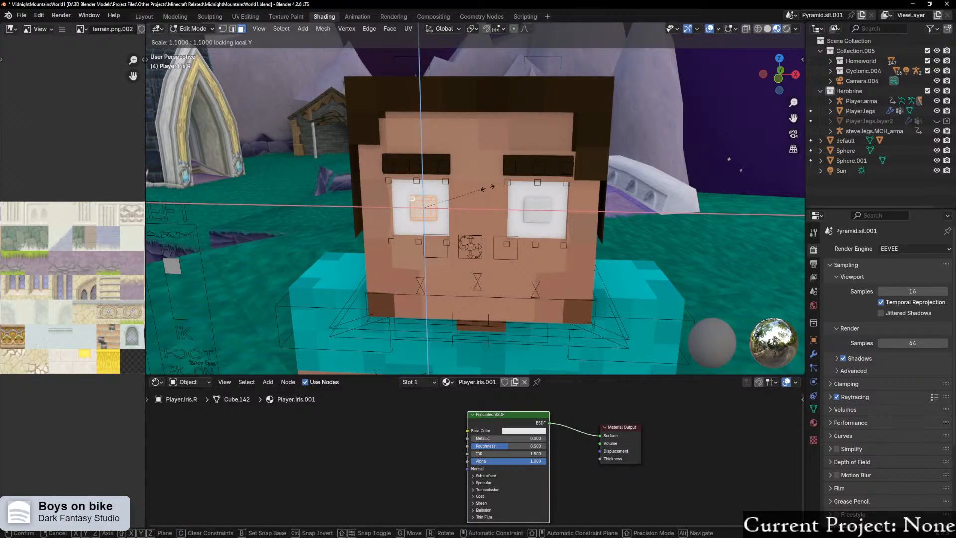
{"action": "left_click", "coordinate": [576, 188]}
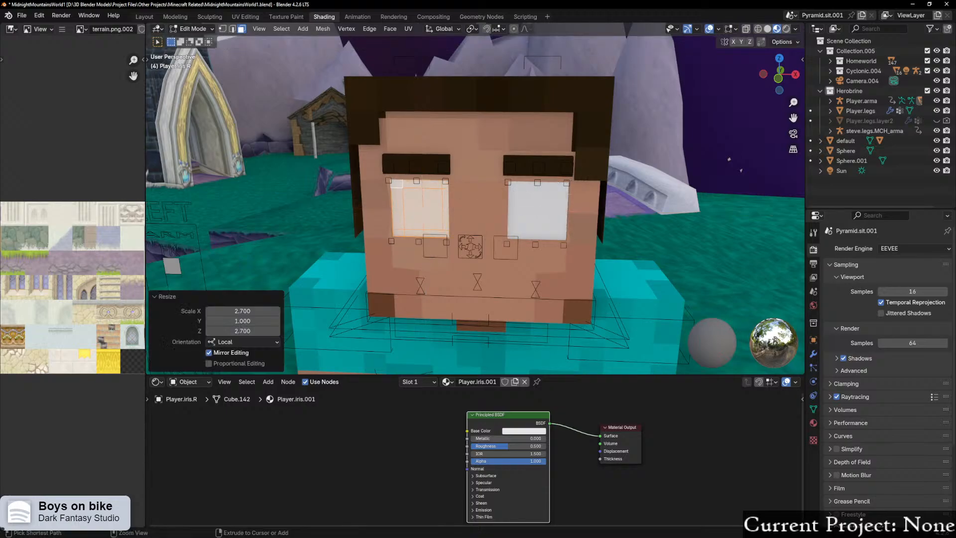
{"action": "key", "text": "g"}
{"action": "key", "text": "x"}
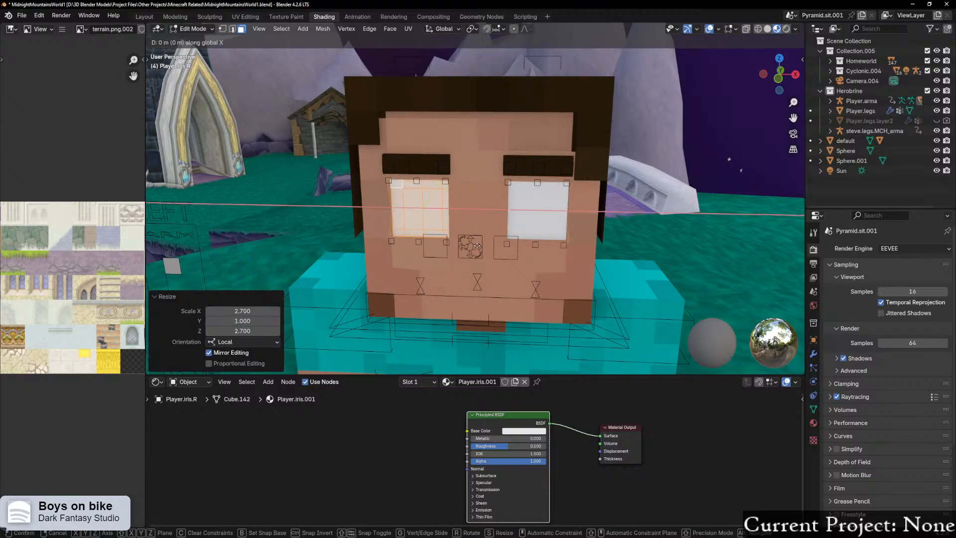
{"action": "right_click", "coordinate": [473, 246]}
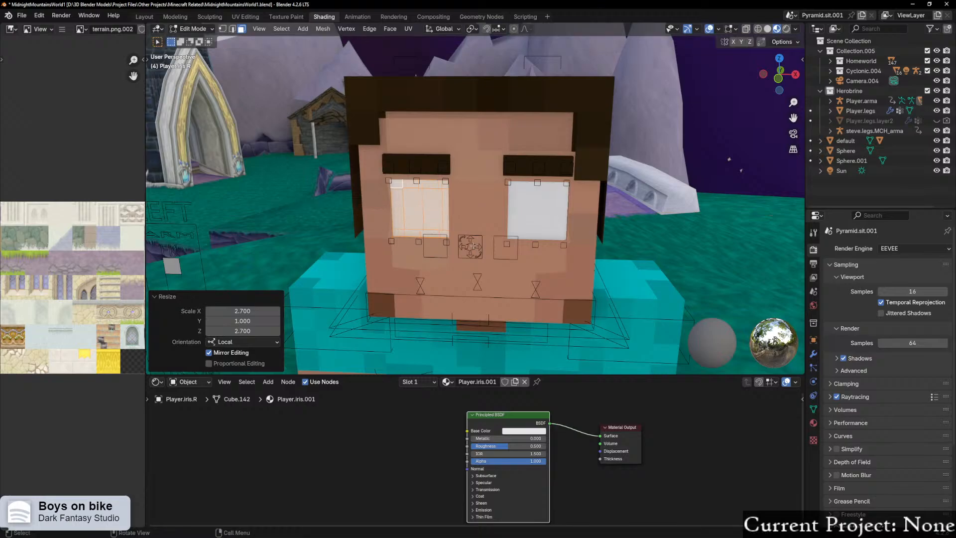
Step: Return to Object Mode and shift the Player.iris.R mesh slightly along global X to line it up with the eye
{"action": "scroll", "coordinate": [473, 246], "scroll_direction": "up", "scroll_amount": 2}
{"action": "middle_click_drag", "start_coordinate": [473, 246], "coordinate": [484, 243]}
{"action": "key", "text": "ctrl+Tab"}
{"action": "left_click", "coordinate": [466, 242]}
{"action": "key", "text": "ctrl+Tab"}
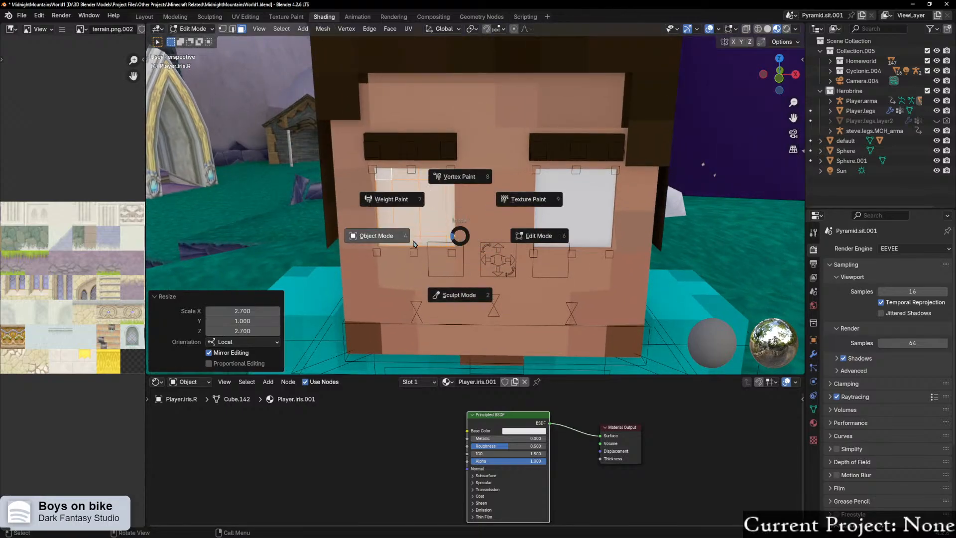
{"action": "left_click", "coordinate": [458, 239]}
{"action": "key", "text": "g"}
{"action": "key", "text": "x"}
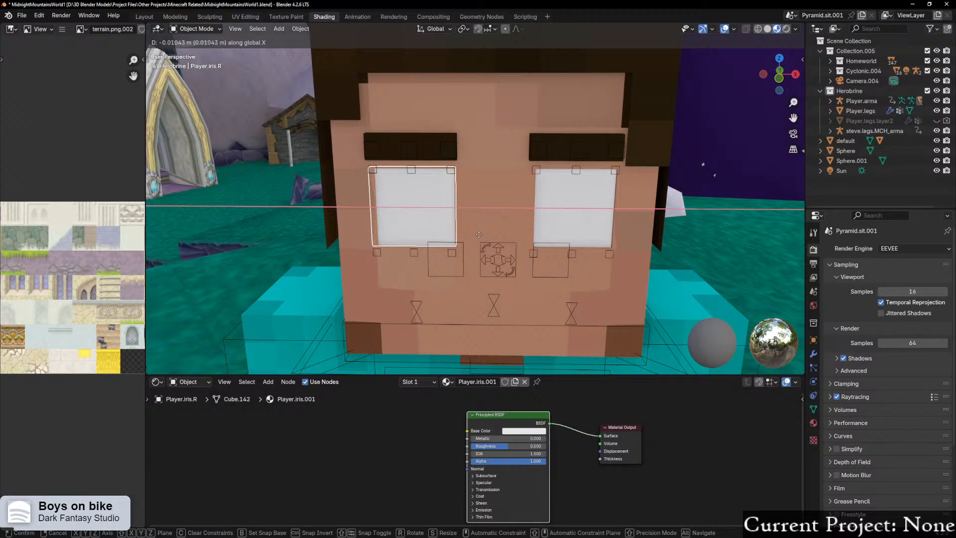
{"action": "left_click", "coordinate": [479, 236]}
Step: Select the Player.iris.L mesh and nudge it about 0.0005 m along global X
{"action": "left_click", "coordinate": [584, 216]}
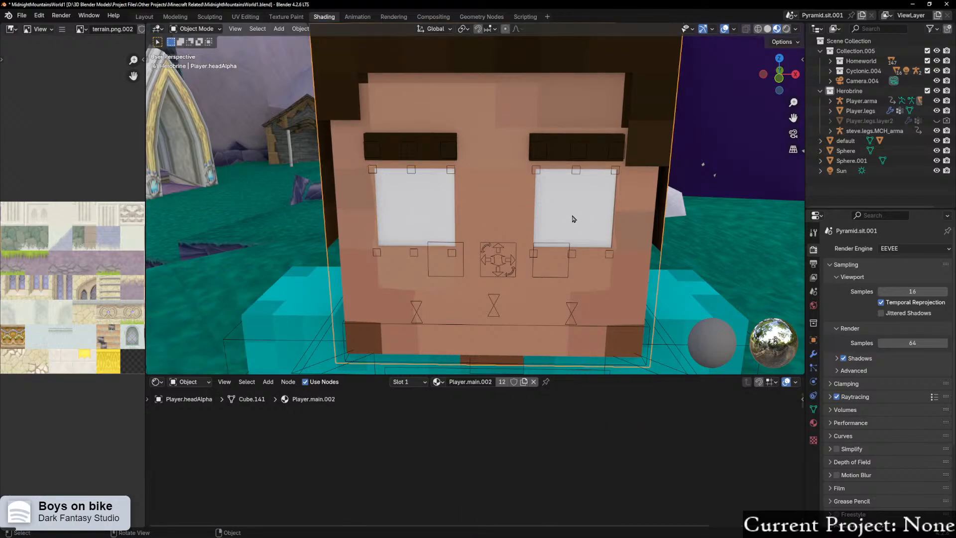
{"action": "left_click", "coordinate": [573, 219]}
{"action": "key", "text": "g"}
{"action": "key", "text": "x"}
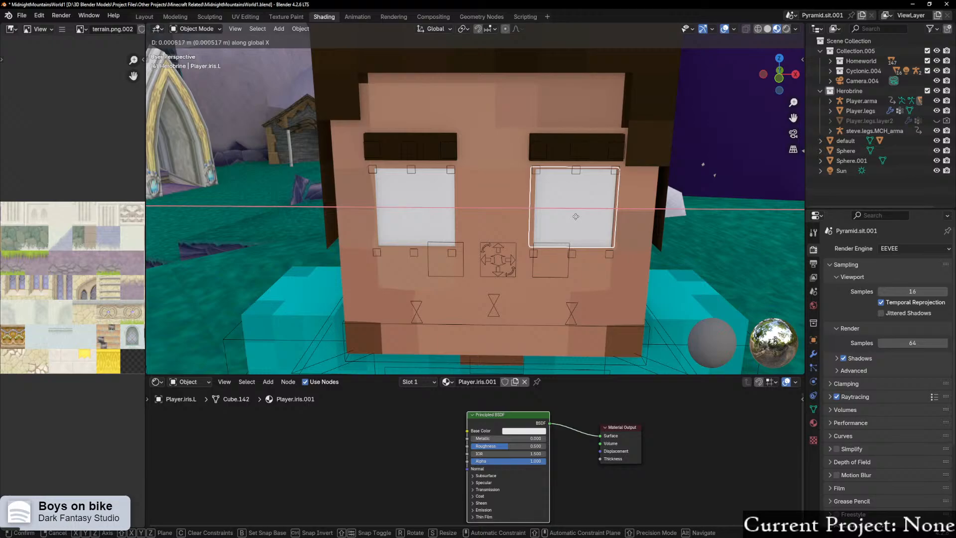
{"action": "left_click", "coordinate": [576, 216]}
Step: Expand the Emission settings of the Principled BSDF in the Player.iris.001 material
{"action": "scroll", "coordinate": [473, 486], "scroll_direction": "down", "scroll_amount": 1}
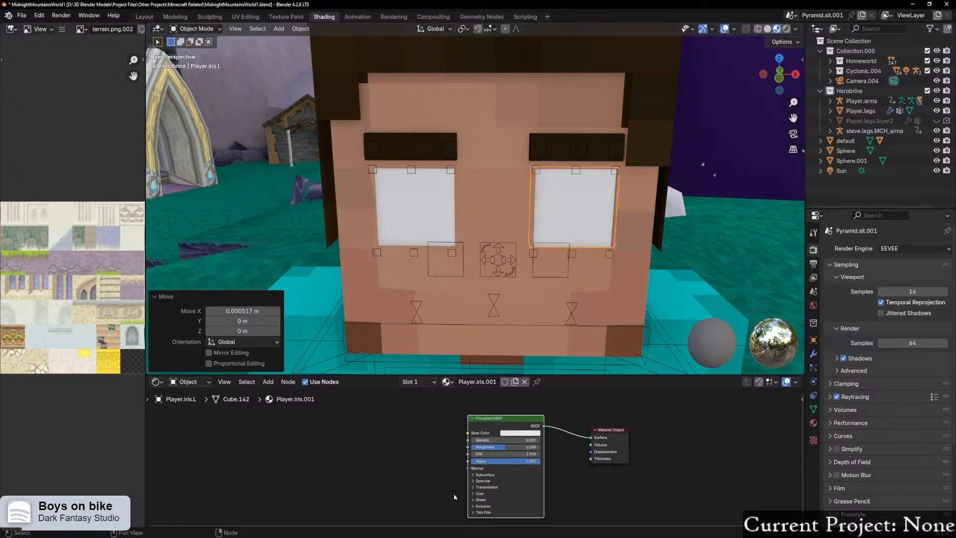
{"action": "middle_click_drag", "start_coordinate": [452, 494], "coordinate": [449, 470], "text": "shift"}
{"action": "left_click", "coordinate": [472, 482]}
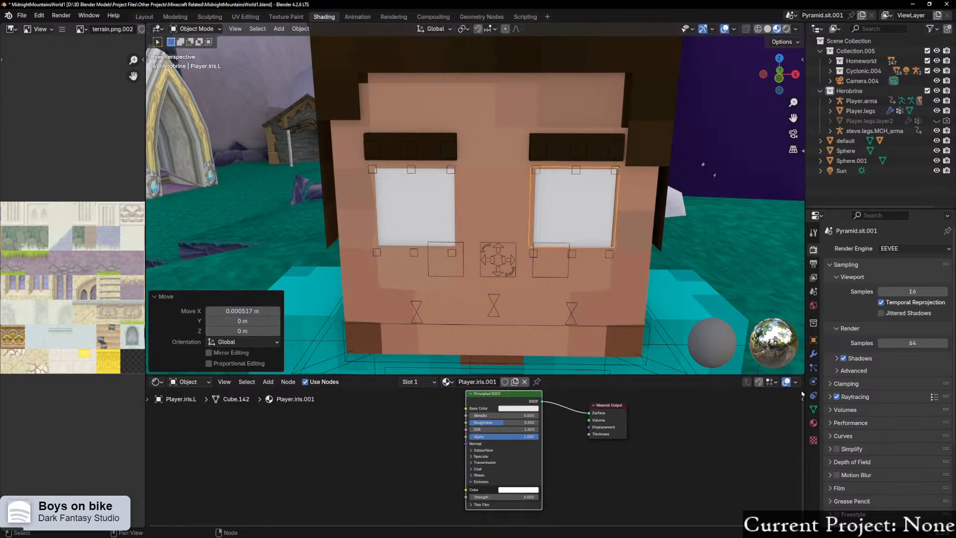
Step: Switch the render engine to Cycles and show the viewport in Rendered shading
{"action": "left_click", "coordinate": [904, 248]}
{"action": "left_click", "coordinate": [896, 283]}
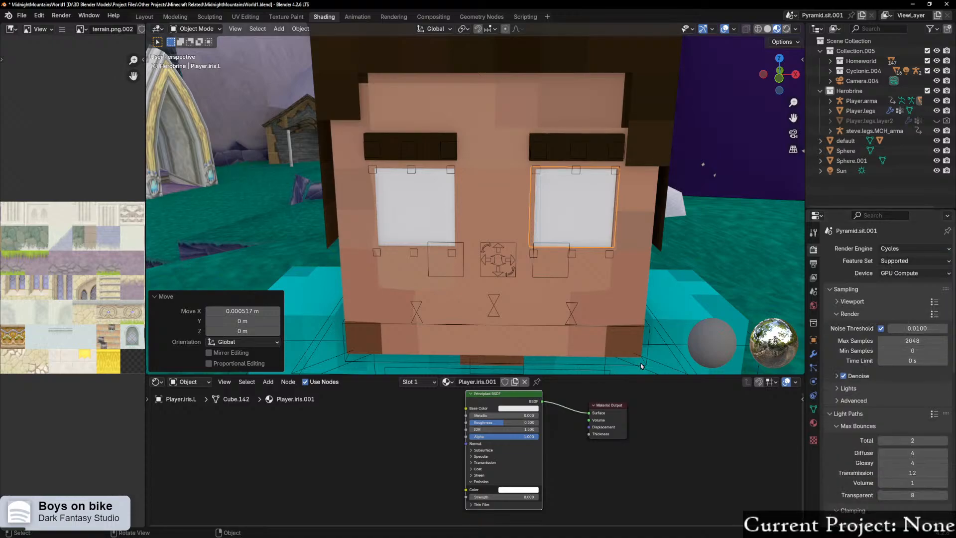
{"action": "scroll", "coordinate": [638, 360], "scroll_direction": "down", "scroll_amount": 3}
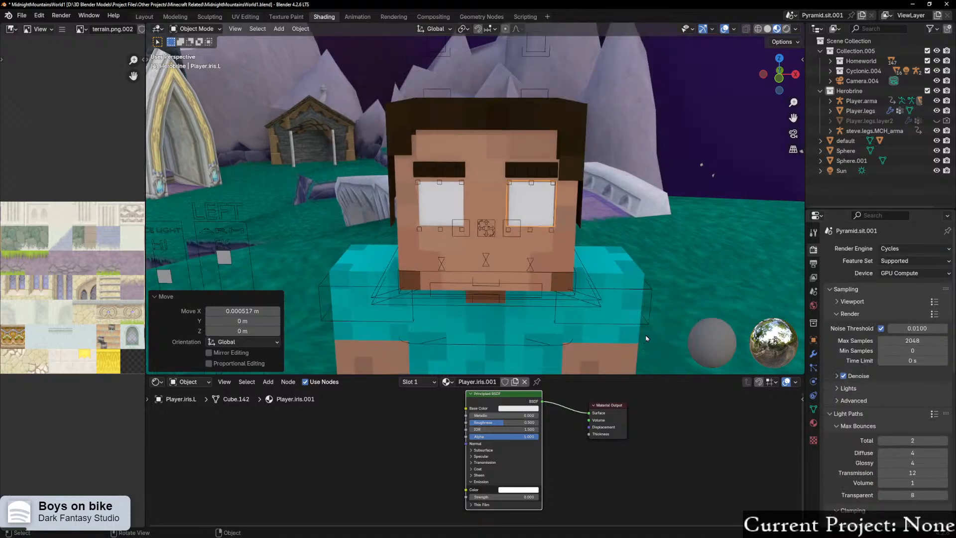
{"action": "left_click", "coordinate": [786, 30]}
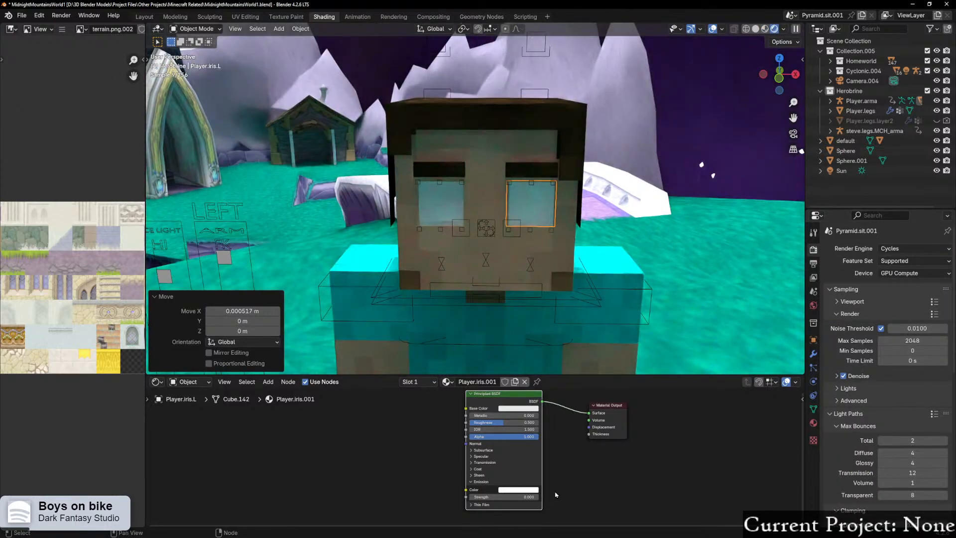
Step: Try Emission Strength values of 0.1 and 86 on the iris material, undoing the change to 86
{"action": "scroll", "coordinate": [556, 495], "scroll_direction": "up", "scroll_amount": 2}
{"action": "scroll", "coordinate": [581, 507], "scroll_direction": "up", "scroll_amount": 3}
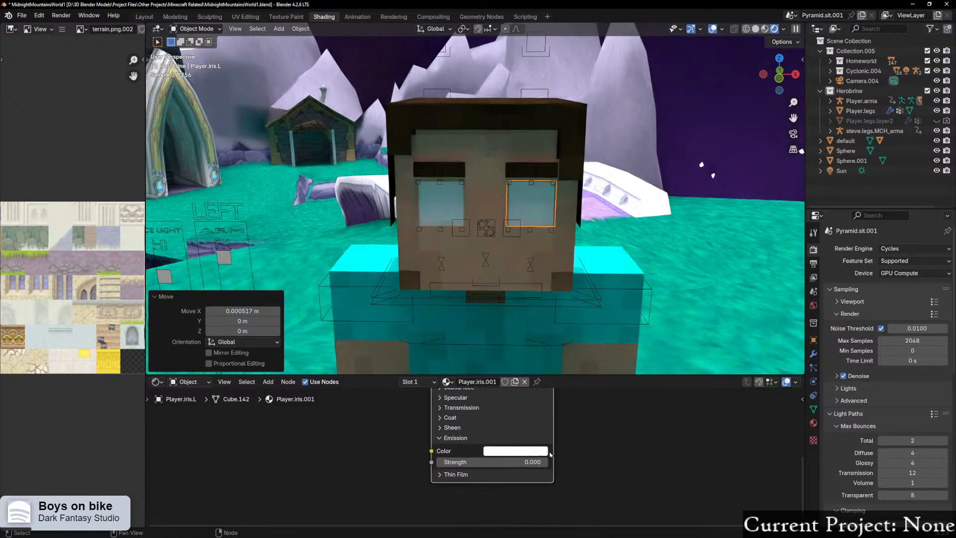
{"action": "left_click_drag", "start_coordinate": [498, 463], "coordinate": [453, 464]}
{"action": "middle_click_drag", "start_coordinate": [578, 294], "coordinate": [507, 294]}
{"action": "scroll", "coordinate": [544, 301], "scroll_direction": "up", "scroll_amount": 2}
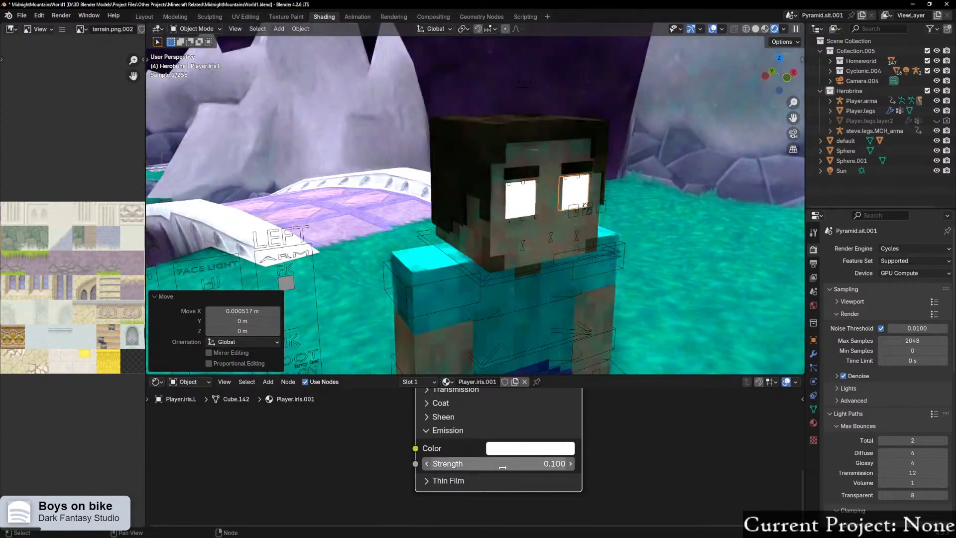
{"action": "left_click_drag", "start_coordinate": [504, 465], "coordinate": [548, 465]}
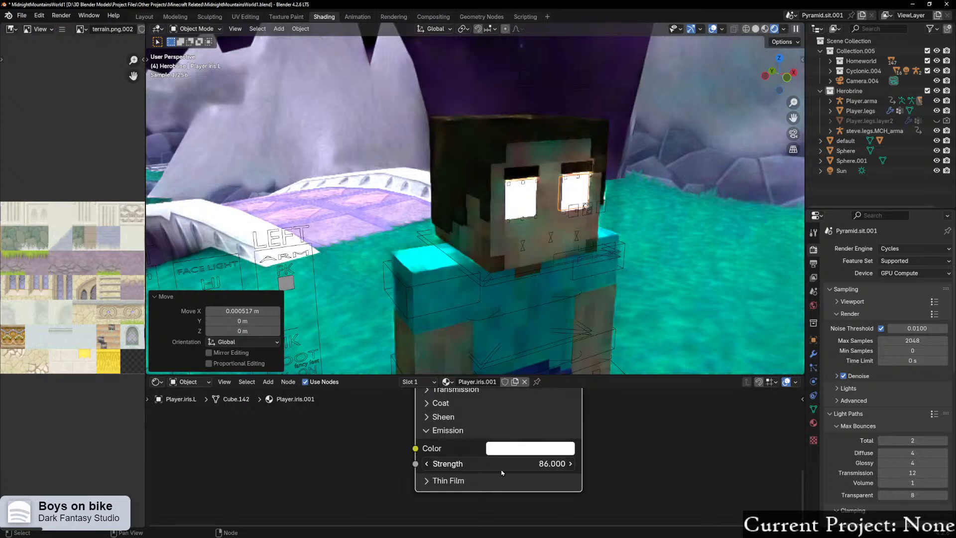
{"action": "middle_click_drag", "start_coordinate": [539, 266], "coordinate": [501, 289]}
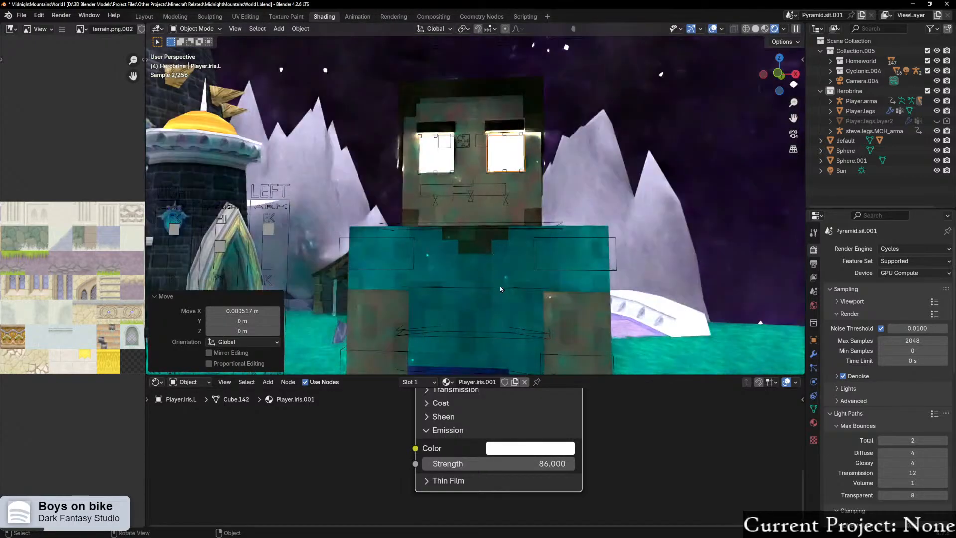
{"action": "key", "text": "ctrl+z"}
Step: Set the iris material's Emission Strength to 1 and view the glowing eyes from farther away
{"action": "double_click", "coordinate": [524, 461]}
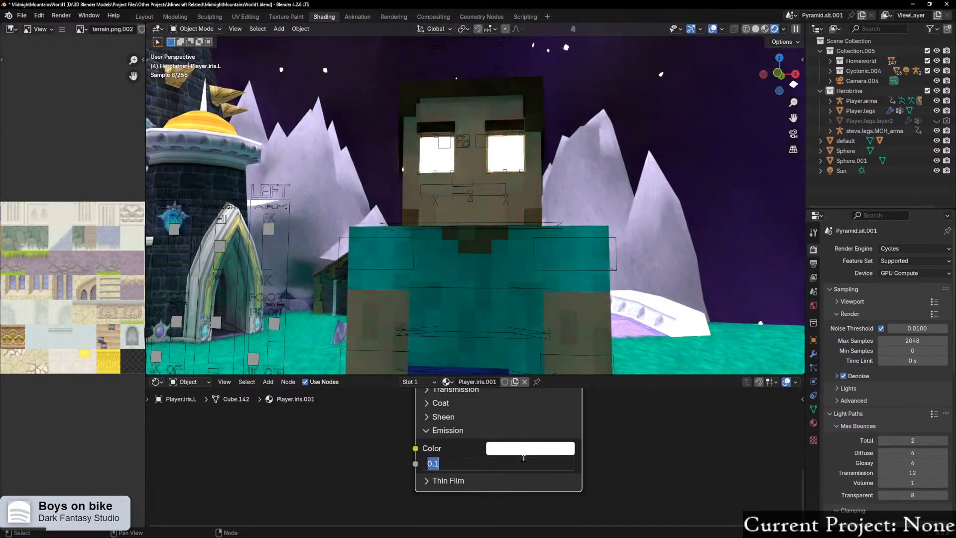
{"action": "type", "text": "1"}
{"action": "key", "text": "Return"}
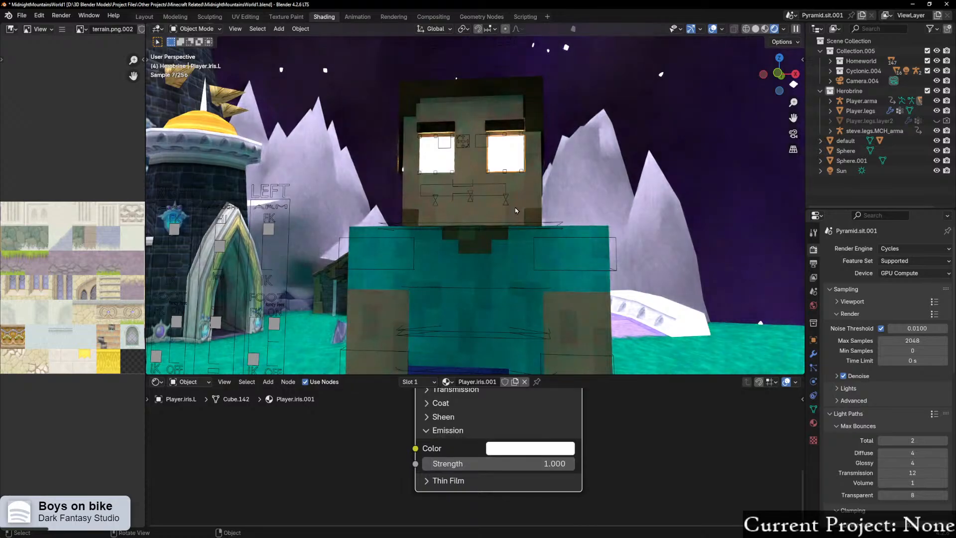
{"action": "scroll", "coordinate": [516, 221], "scroll_direction": "down", "scroll_amount": 4}
{"action": "middle_click_drag", "start_coordinate": [515, 221], "coordinate": [590, 245]}
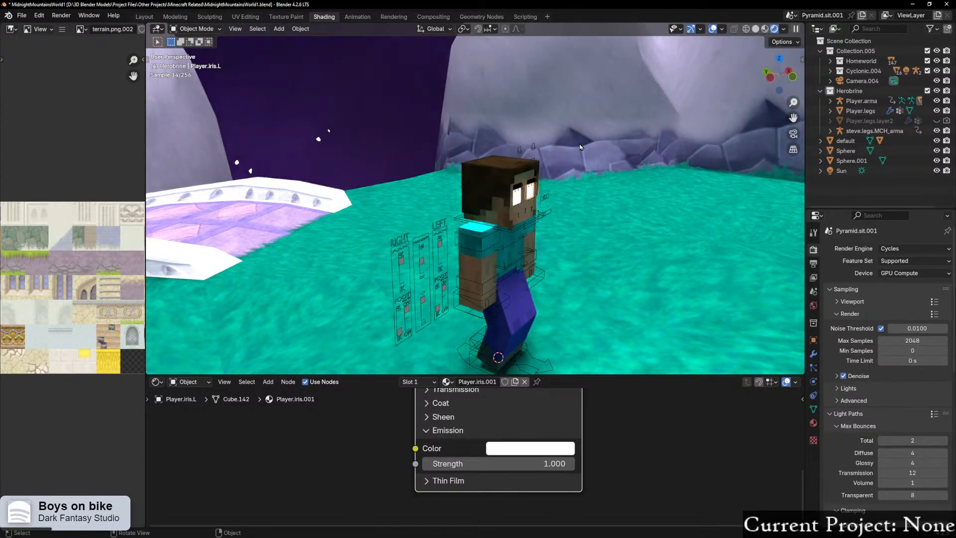
{"action": "scroll", "coordinate": [572, 433], "scroll_direction": "down", "scroll_amount": 6}
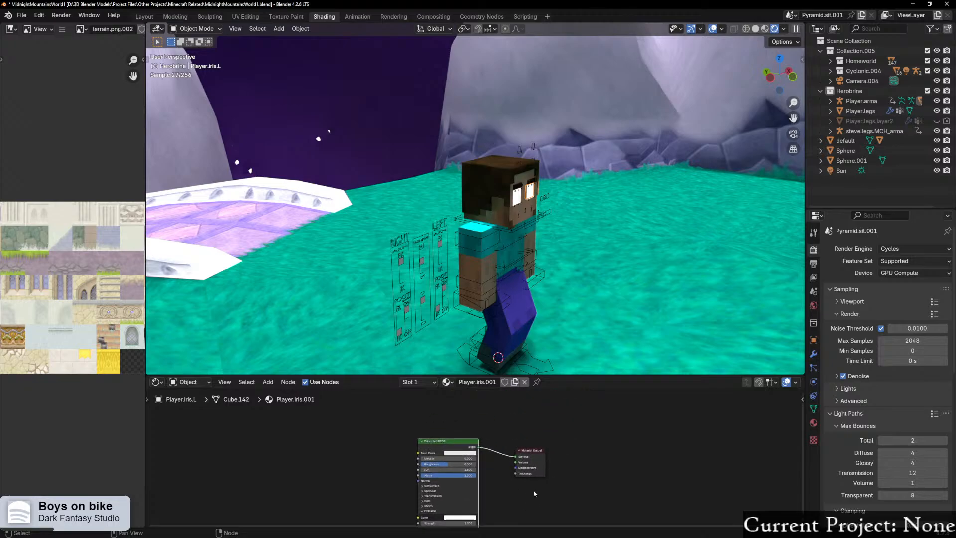
Step: Switch the render engine to EEVEE and inspect the glowing eyes up close from several angles
{"action": "left_click", "coordinate": [896, 253]}
{"action": "left_click", "coordinate": [893, 261]}
{"action": "middle_click_drag", "start_coordinate": [699, 262], "coordinate": [647, 265]}
{"action": "scroll", "coordinate": [619, 270], "scroll_direction": "up", "scroll_amount": 6}
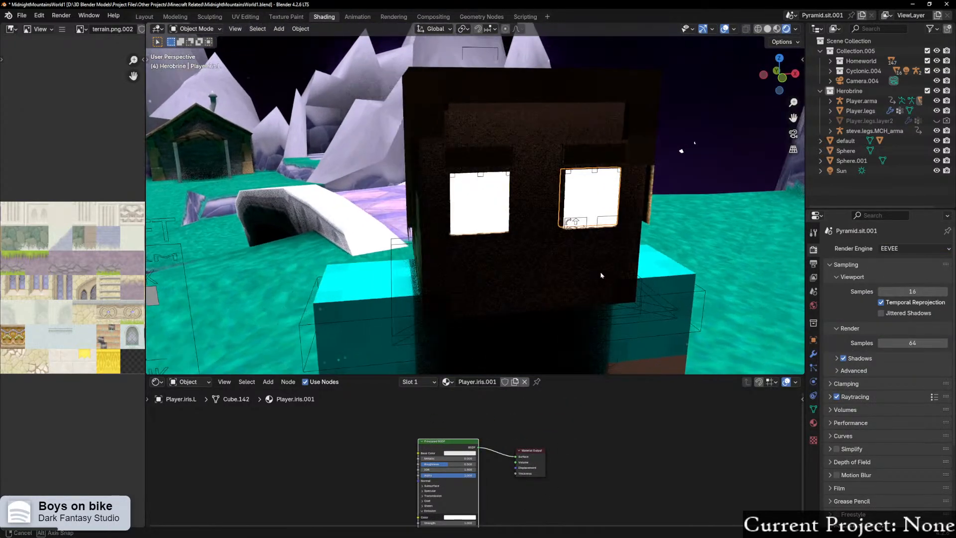
{"action": "middle_click_drag", "start_coordinate": [514, 432], "coordinate": [532, 349]}
{"action": "scroll", "coordinate": [700, 173], "scroll_direction": "up", "scroll_amount": 4}
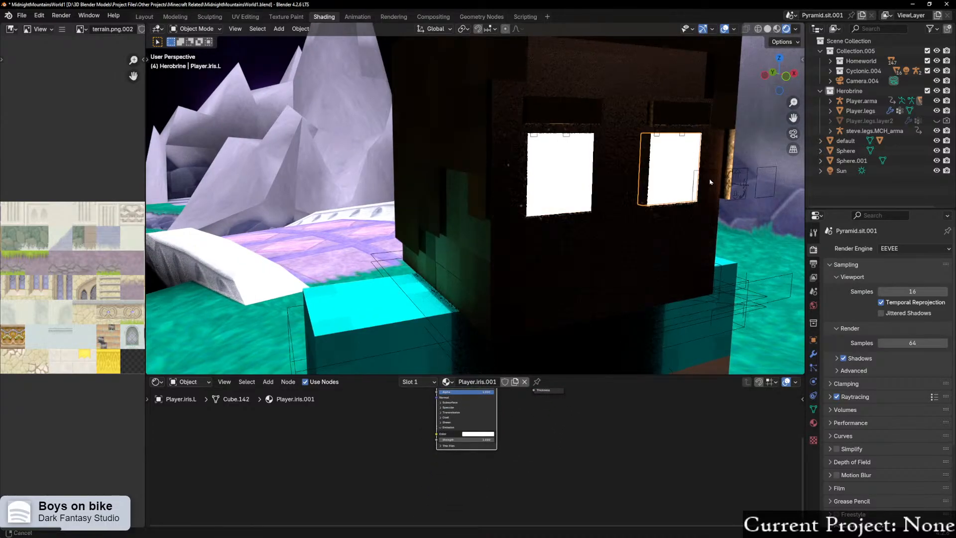
{"action": "middle_click_drag", "start_coordinate": [649, 102], "coordinate": [608, 191]}
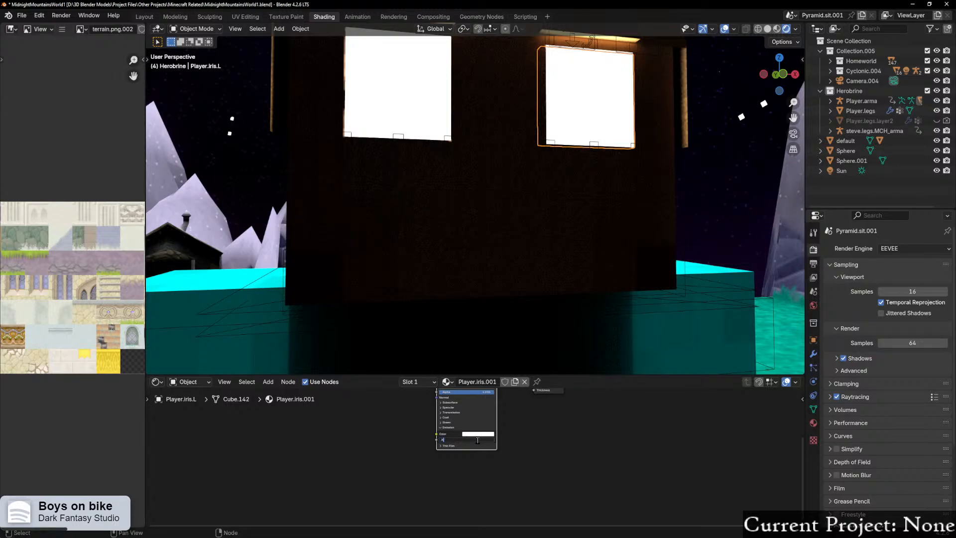
Step: Try an Emission Strength of 0.5 on the iris material and inspect the face
{"action": "left_click", "coordinate": [478, 440]}
{"action": "type", "text": ".5"}
{"action": "key", "text": "Return"}
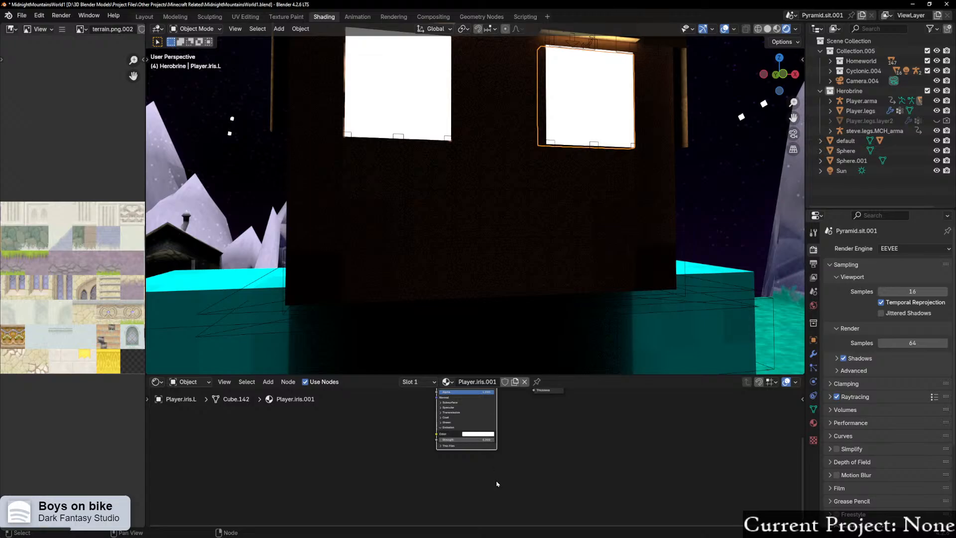
{"action": "scroll", "coordinate": [497, 483], "scroll_direction": "up", "scroll_amount": 5}
{"action": "scroll", "coordinate": [629, 85], "scroll_direction": "down", "scroll_amount": 2}
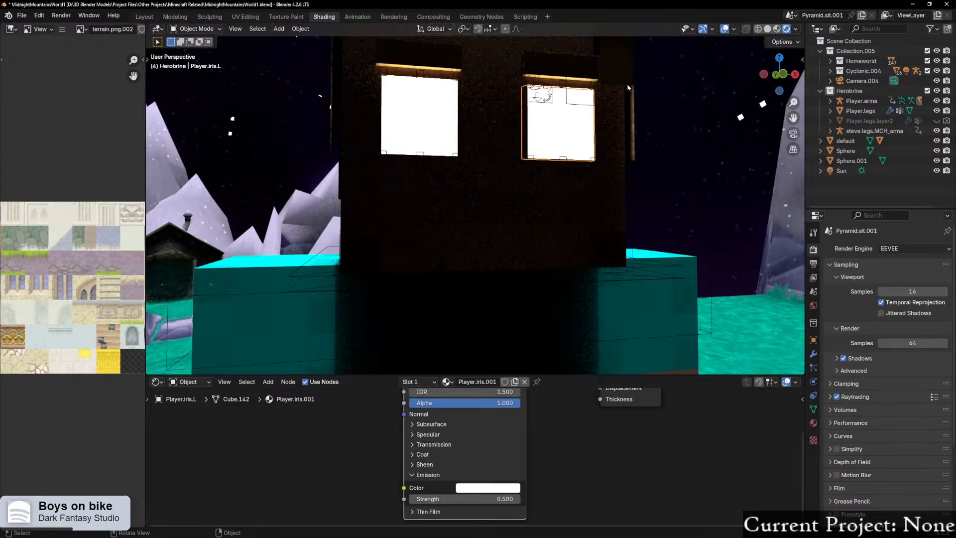
{"action": "mouse_move", "coordinate": [490, 499]}
{"action": "left_mouse_down"}
{"action": "mouse_move", "coordinate": [466, 499]}
{"action": "mouse_move", "coordinate": [490, 499]}
{"action": "left_mouse_up"}
{"action": "middle_click_drag", "start_coordinate": [531, 287], "coordinate": [478, 292]}
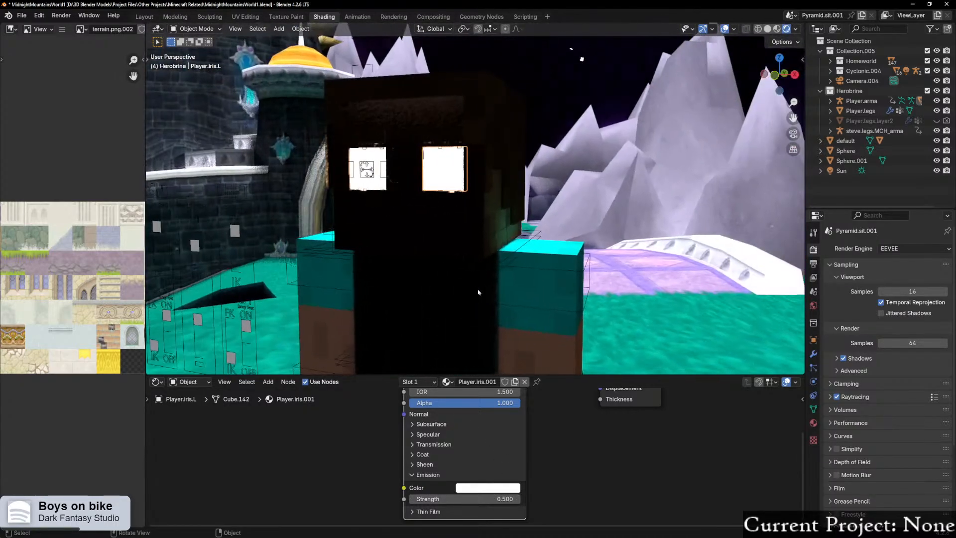
Step: Restore the iris material's Emission Strength to 1 and check Herobrine from a distance
{"action": "left_click", "coordinate": [481, 497]}
{"action": "type", "text": "1"}
{"action": "key", "text": "Return"}
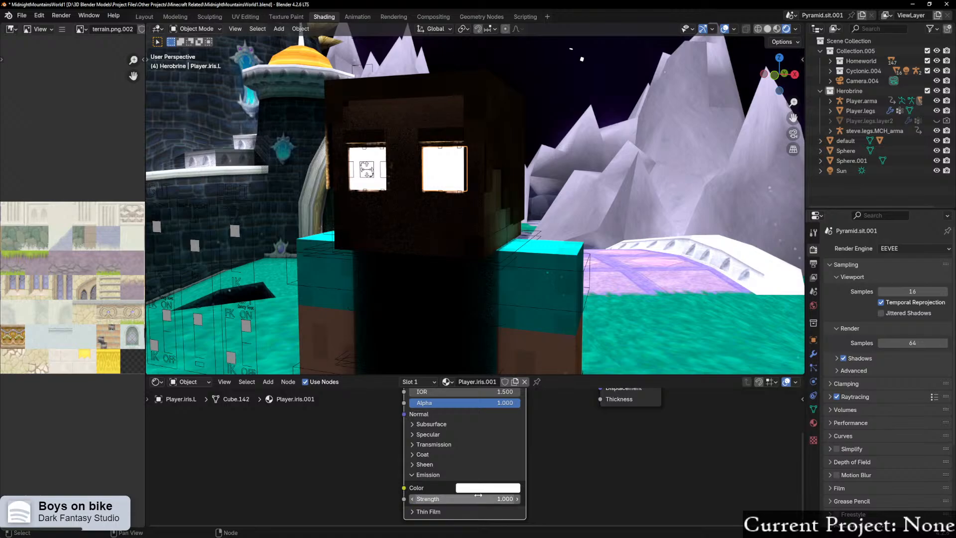
{"action": "scroll", "coordinate": [558, 269], "scroll_direction": "down", "scroll_amount": 5}
{"action": "middle_click_drag", "start_coordinate": [737, 78], "coordinate": [810, 93]}
{"action": "scroll", "coordinate": [602, 234], "scroll_direction": "down", "scroll_amount": 5}
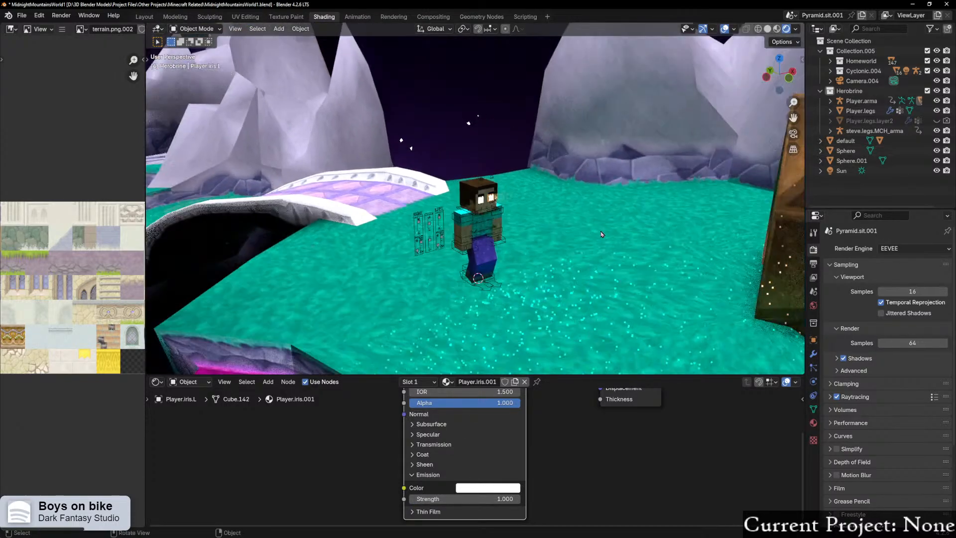
{"action": "middle_click_drag", "start_coordinate": [598, 234], "coordinate": [577, 229]}
Step: Set the render engine back to Cycles and show the viewport in Material Preview shading
{"action": "left_click", "coordinate": [919, 248]}
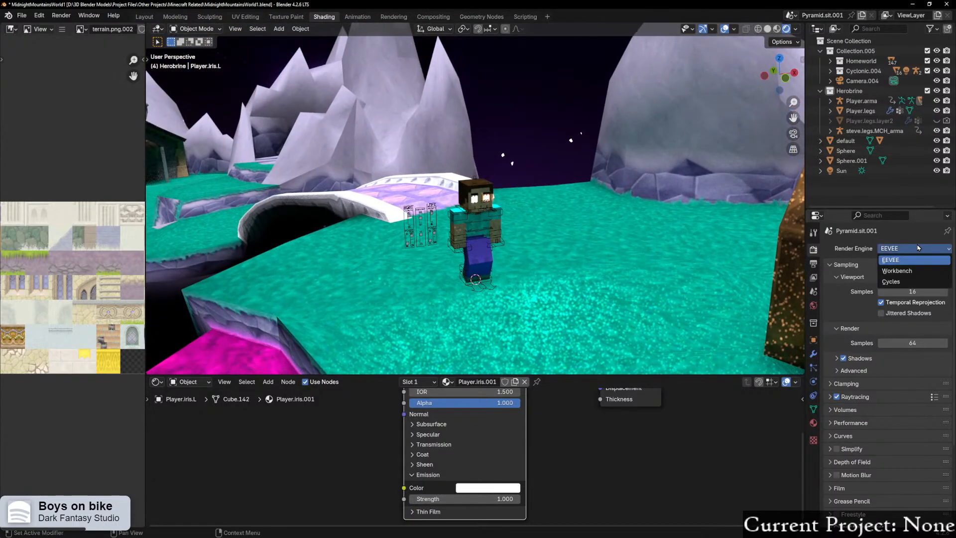
{"action": "left_click", "coordinate": [890, 282]}
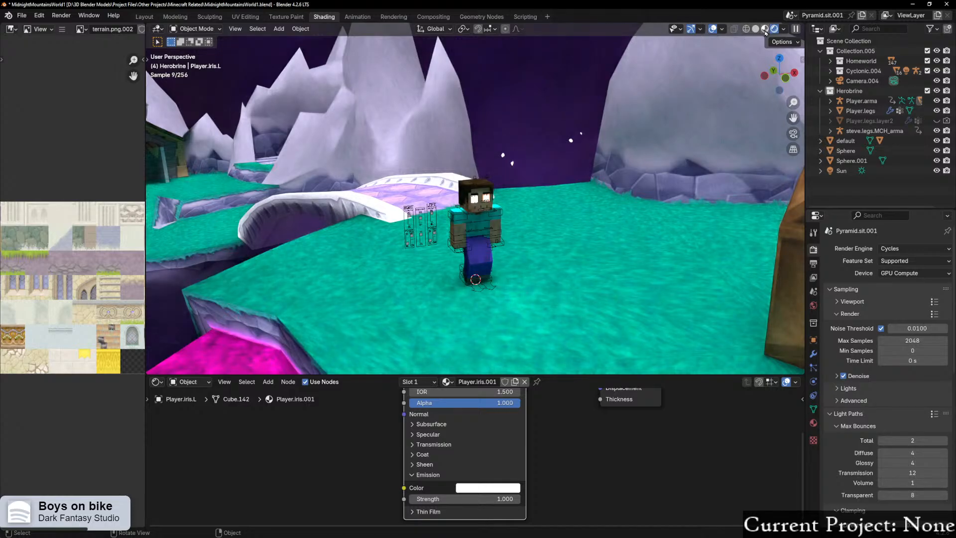
{"action": "left_click", "coordinate": [765, 29]}
Step: Select all objects in the Herobrine collection
{"action": "mouse_move", "coordinate": [602, 164]}
{"action": "middle_mouse_down"}
{"action": "mouse_move", "coordinate": [600, 186]}
{"action": "mouse_move", "coordinate": [609, 178]}
{"action": "middle_mouse_up"}
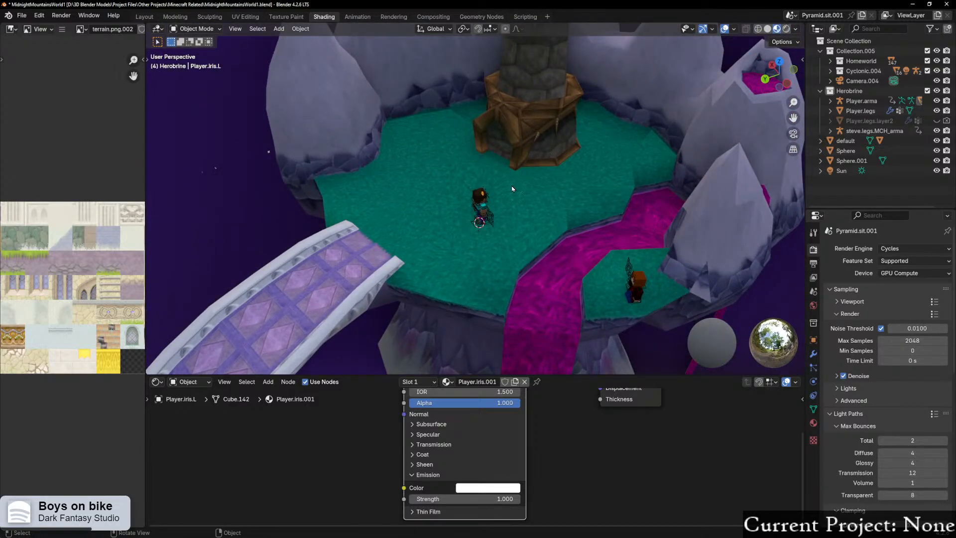
{"action": "scroll", "coordinate": [514, 185], "scroll_direction": "up", "scroll_amount": 3}
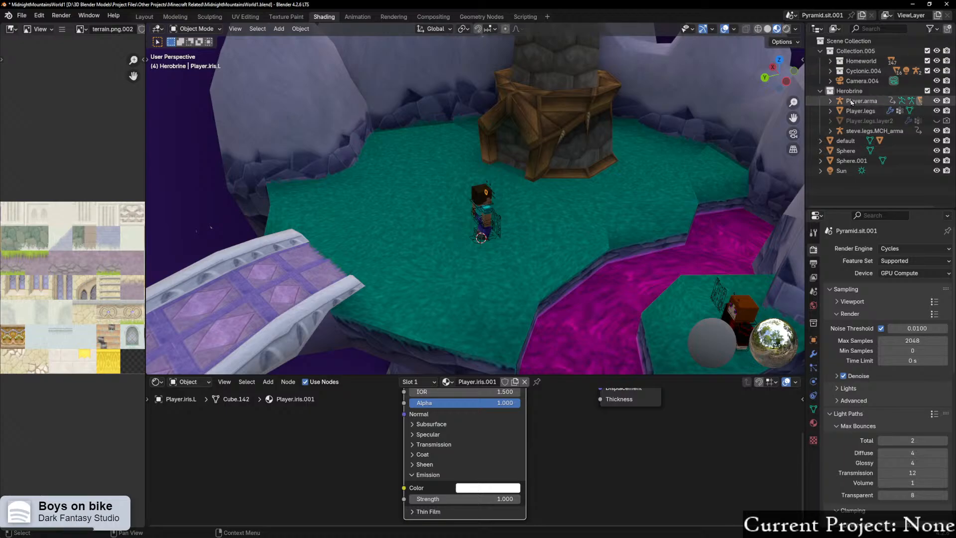
{"action": "left_click", "coordinate": [855, 93]}
{"action": "right_click", "coordinate": [857, 94]}
{"action": "left_click", "coordinate": [791, 109]}
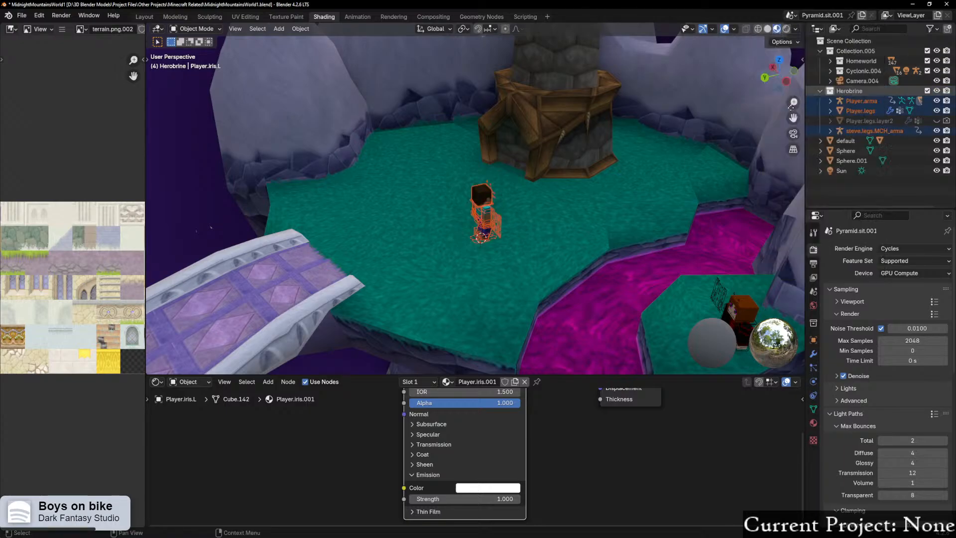
{"action": "scroll", "coordinate": [532, 249], "scroll_direction": "up", "scroll_amount": 3}
{"action": "key", "text": "g"}
{"action": "key", "text": "shift+z"}
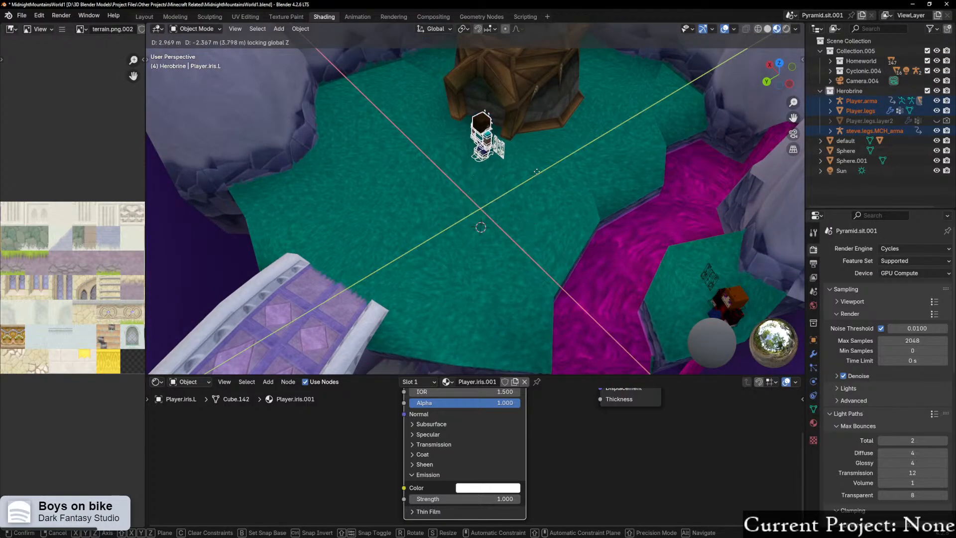
{"action": "right_click", "coordinate": [537, 162]}
{"action": "scroll", "coordinate": [538, 163], "scroll_direction": "up", "scroll_amount": 5}
{"action": "scroll", "coordinate": [515, 146], "scroll_direction": "down", "scroll_amount": 7}
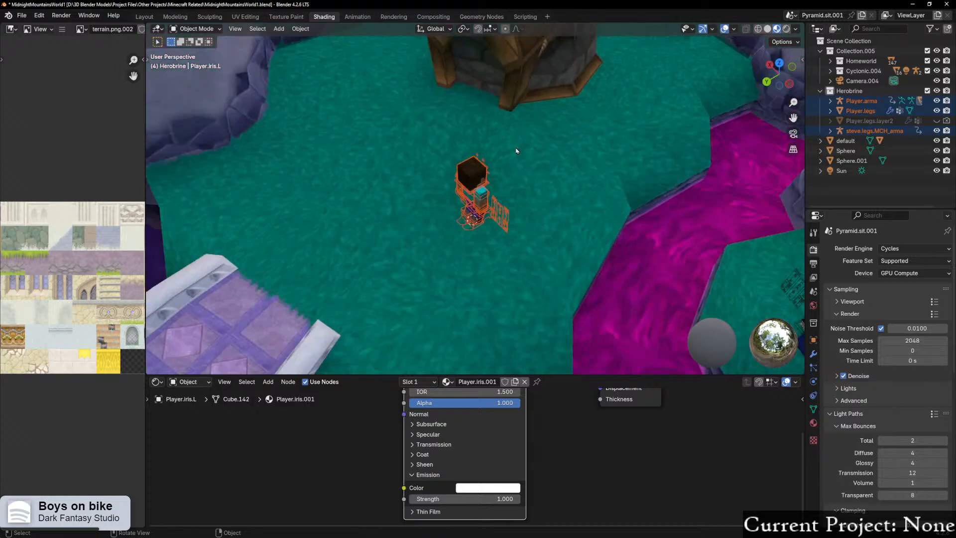
Step: Move the Herobrine rig horizontally by about 4.49 m on X and -3.75 m on Y to the lighthouse entrance, locking Z
{"action": "middle_click_drag", "start_coordinate": [513, 153], "coordinate": [542, 304]}
{"action": "key", "text": "g"}
{"action": "key", "text": "shift+z"}
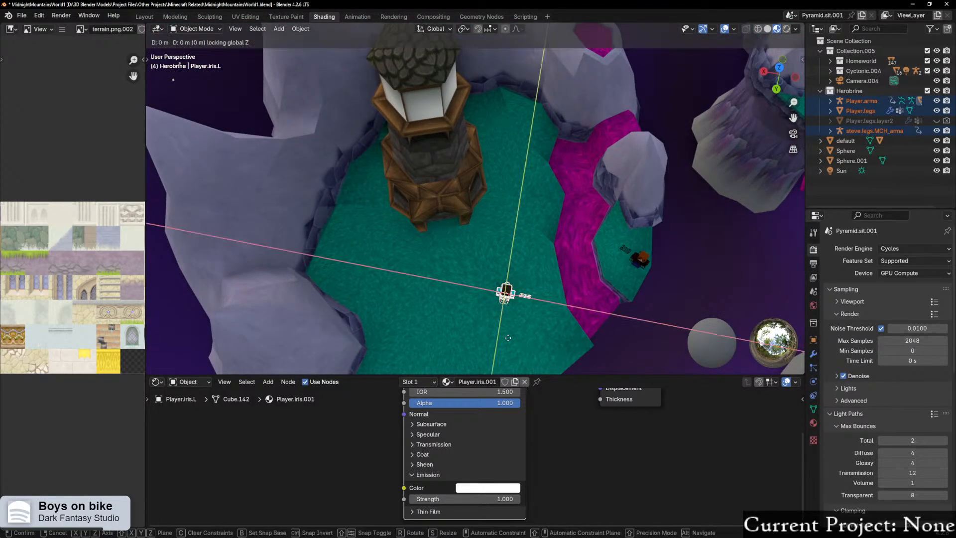
{"action": "left_click", "coordinate": [446, 272]}
Step: Rotate the whole Herobrine rig by -155° about the global Z axis so he faces outward from the lighthouse entrance
{"action": "scroll", "coordinate": [459, 274], "scroll_direction": "up", "scroll_amount": 2}
{"action": "scroll", "coordinate": [459, 275], "scroll_direction": "up", "scroll_amount": 1}
{"action": "middle_click_drag", "start_coordinate": [459, 274], "coordinate": [437, 222]}
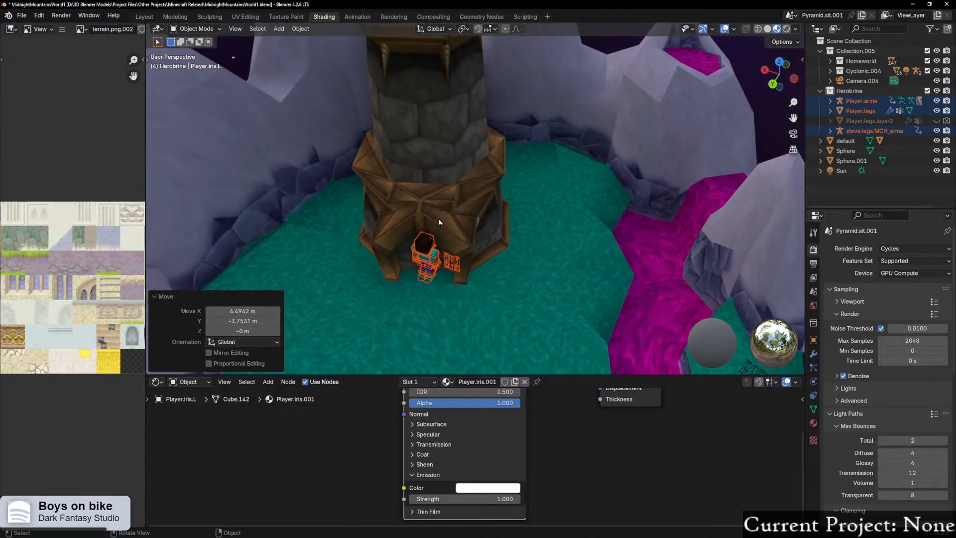
{"action": "key", "text": "r"}
{"action": "key", "text": "z"}
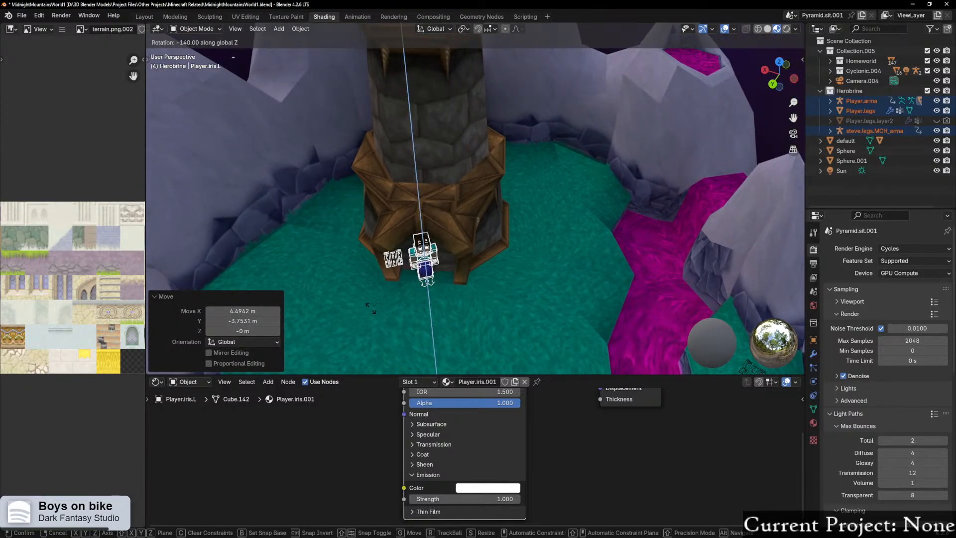
{"action": "left_click", "coordinate": [347, 305]}
{"action": "scroll", "coordinate": [450, 243], "scroll_direction": "up", "scroll_amount": 4}
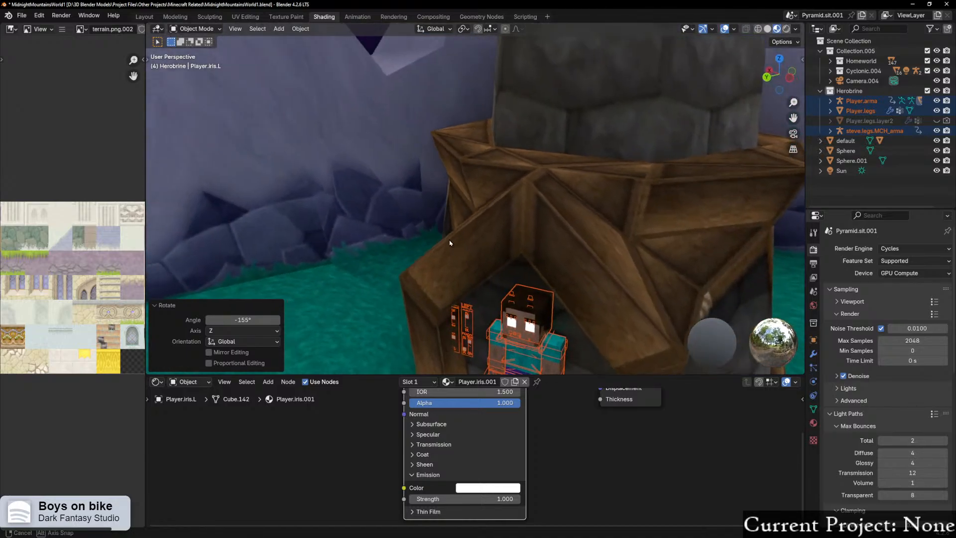
Step: Raise the Herobrine rig about 2.91 m along Z to the wooden roof peak above the lighthouse entrance
{"action": "middle_click_drag", "start_coordinate": [449, 242], "coordinate": [468, 272]}
{"action": "key", "text": "g"}
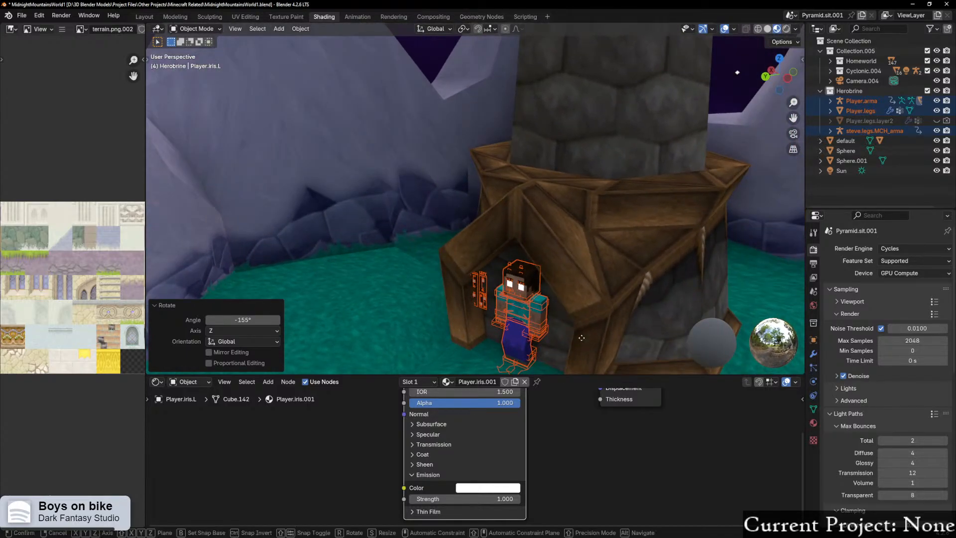
{"action": "key", "text": "z"}
{"action": "left_click", "coordinate": [576, 188]}
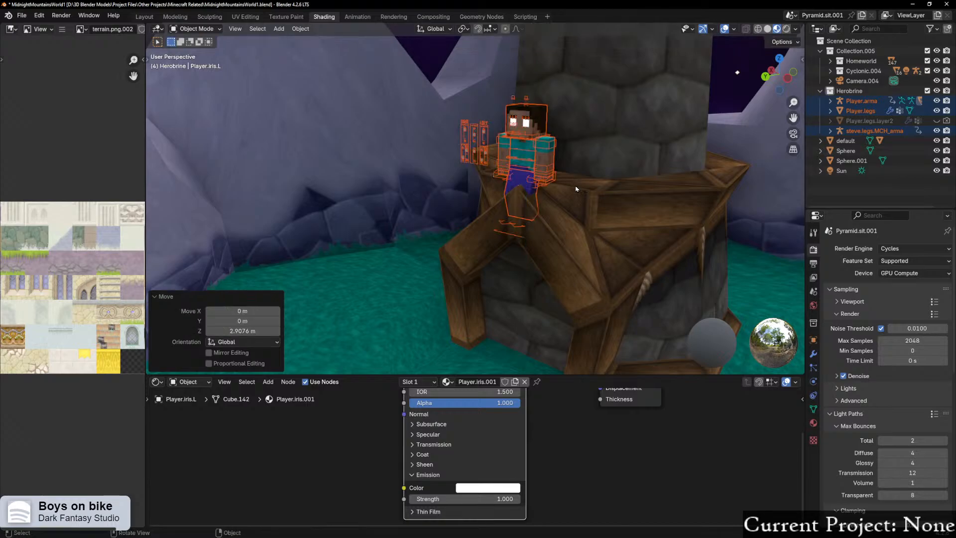
Step: Scale the Herobrine rig uniformly by 1.1
{"action": "middle_click_drag", "start_coordinate": [535, 251], "coordinate": [558, 241]}
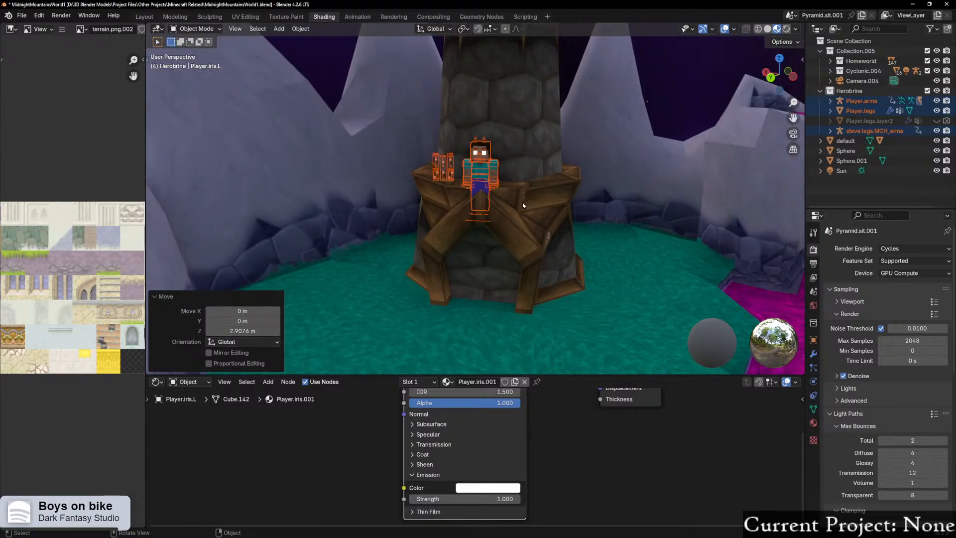
{"action": "type", "text": "s1.1"}
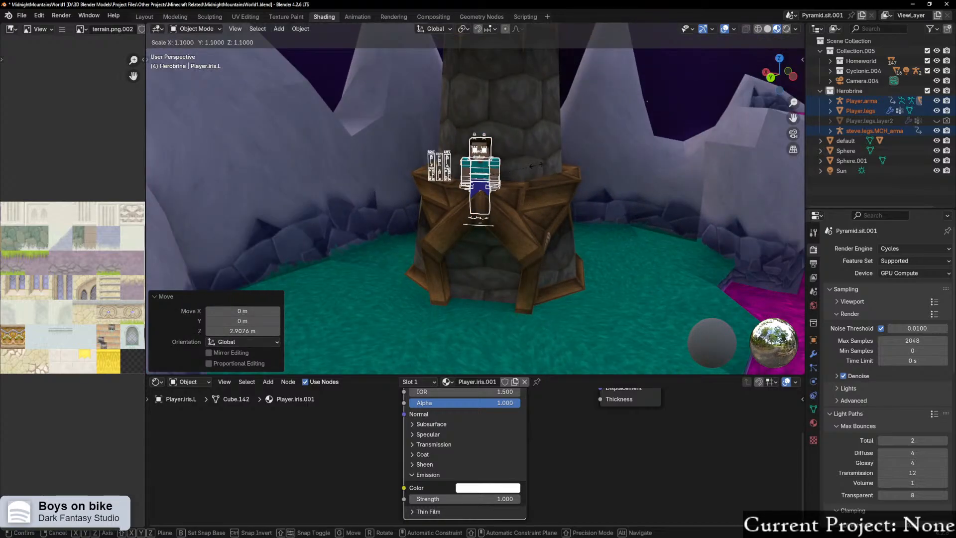
{"action": "key", "text": "Return"}
Step: Select only Herobrine's Player.arma armature and switch it to Pose Mode
{"action": "scroll", "coordinate": [512, 217], "scroll_direction": "up", "scroll_amount": 3}
{"action": "middle_click_drag", "start_coordinate": [512, 217], "coordinate": [517, 241]}
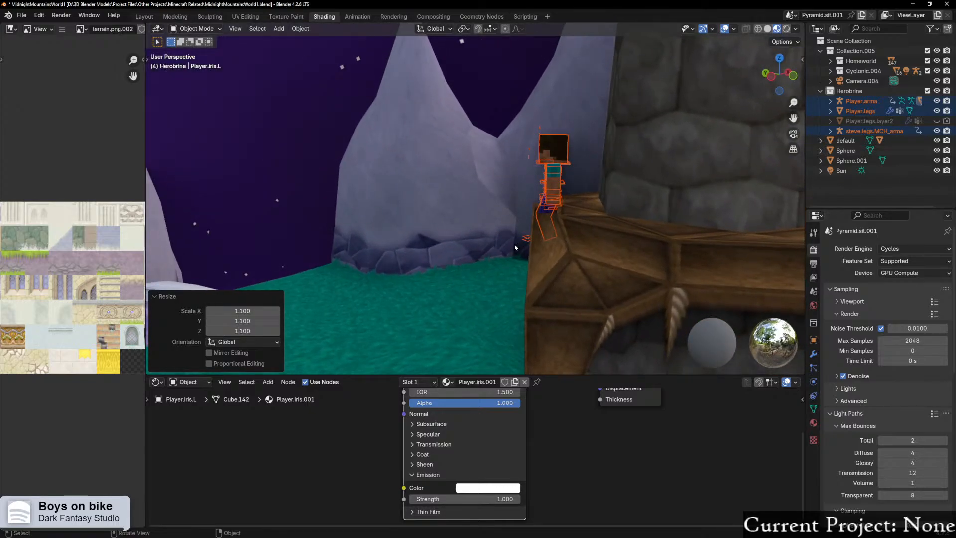
{"action": "middle_click_drag", "start_coordinate": [546, 262], "coordinate": [592, 239]}
{"action": "scroll", "coordinate": [573, 271], "scroll_direction": "up", "scroll_amount": 3}
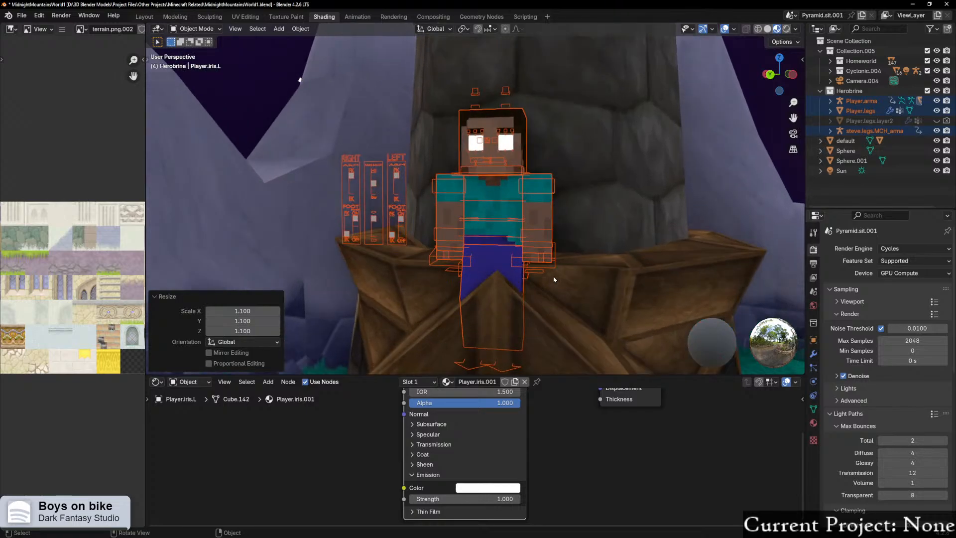
{"action": "scroll", "coordinate": [548, 279], "scroll_direction": "down", "scroll_amount": 2}
{"action": "middle_click_drag", "start_coordinate": [532, 279], "coordinate": [500, 285]}
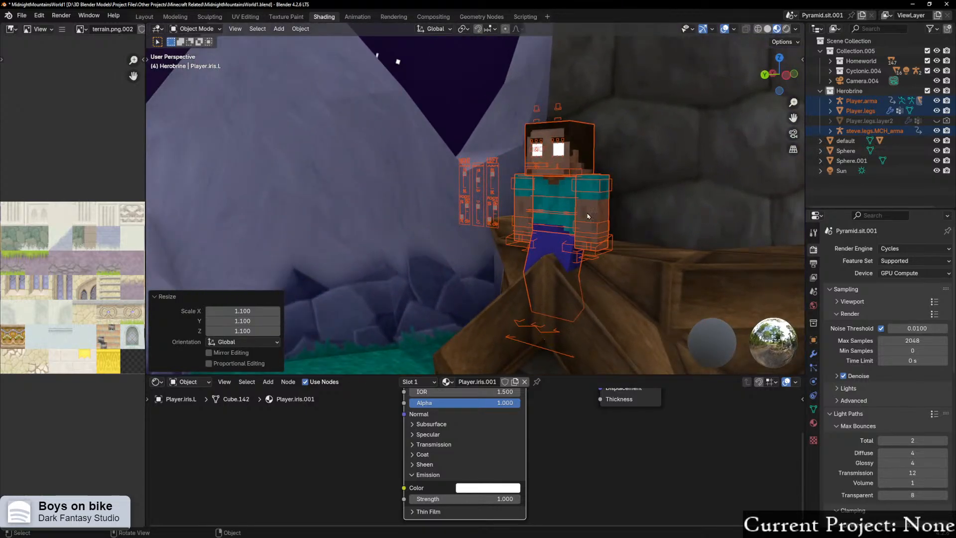
{"action": "left_click", "coordinate": [564, 228]}
{"action": "left_click", "coordinate": [552, 226]}
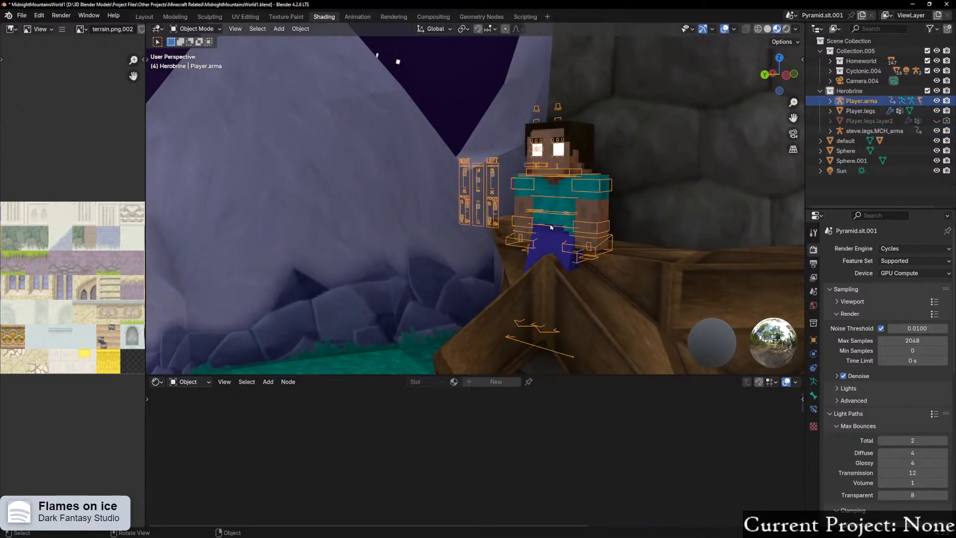
{"action": "key", "text": "ctrl+Tab"}
{"action": "left_click", "coordinate": [588, 326]}
Step: Move the left foot IK control outward by about -0.84 m on X, -0.85 m on Y and -0.17 m on Z
{"action": "middle_click_drag", "start_coordinate": [565, 314], "coordinate": [527, 342]}
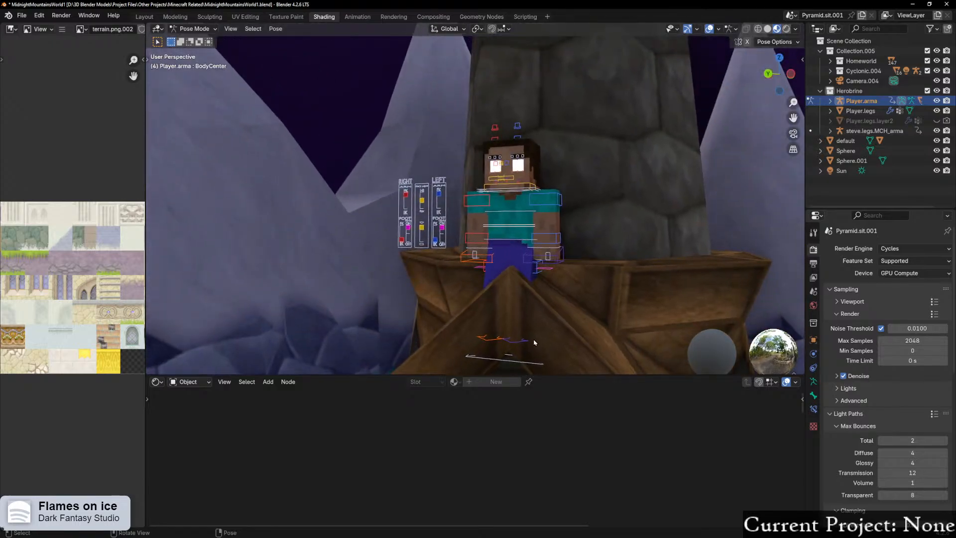
{"action": "key", "text": "g"}
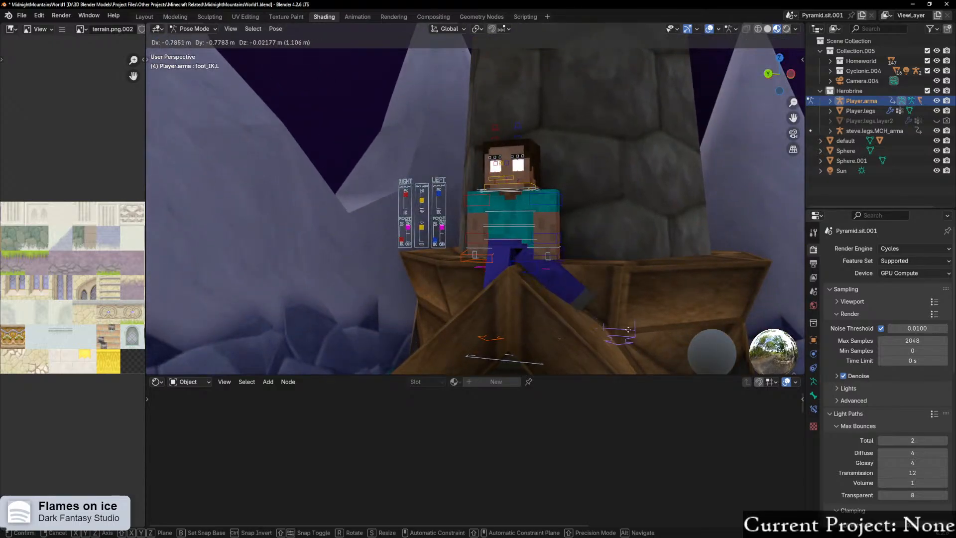
{"action": "left_click", "coordinate": [625, 338]}
Step: Shift the left foot IK control along its local Z axis to refine the leg's placement over the beam
{"action": "middle_click_drag", "start_coordinate": [625, 338], "coordinate": [610, 310]}
{"action": "key", "text": "g"}
{"action": "key", "text": "x"}
{"action": "key", "text": "x"}
{"action": "key", "text": "y"}
{"action": "key", "text": "y"}
{"action": "key", "text": "z"}
{"action": "key", "text": "z"}
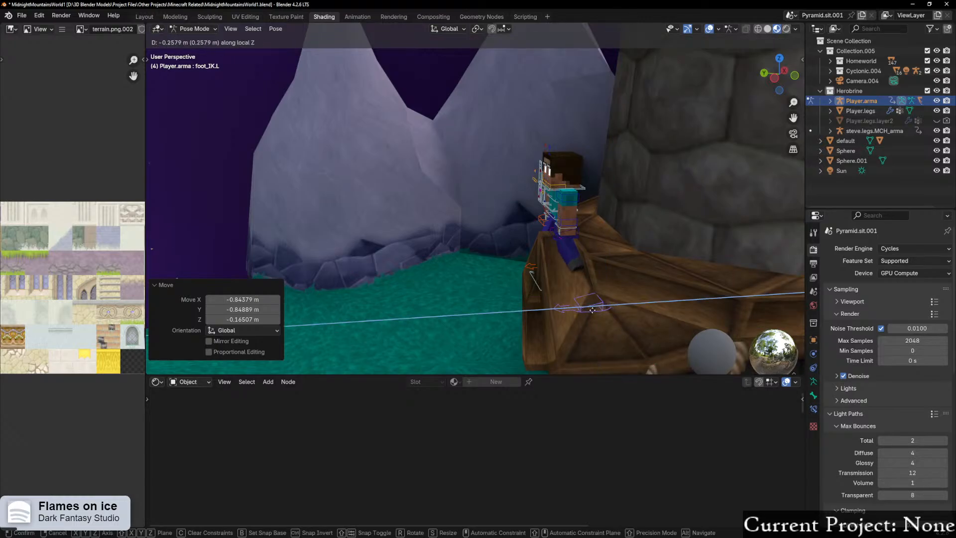
{"action": "left_click", "coordinate": [584, 312]}
Step: Move the right foot IK control outward by about -0.81 m along its local X axis to spread the legs
{"action": "middle_click_drag", "start_coordinate": [584, 313], "coordinate": [534, 299]}
{"action": "middle_click_drag", "start_coordinate": [457, 277], "coordinate": [442, 299]}
{"action": "left_click", "coordinate": [386, 325]}
{"action": "key", "text": "g"}
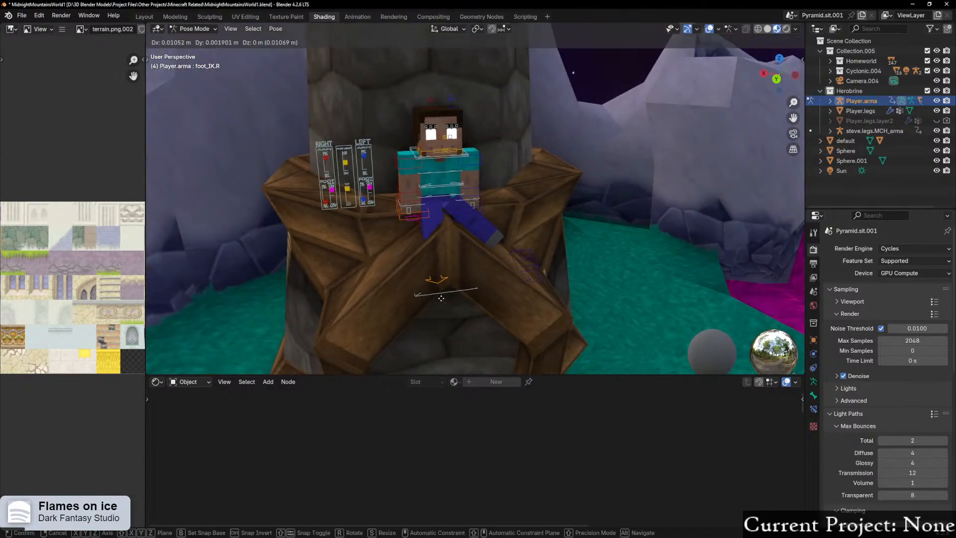
{"action": "key", "text": "y"}
{"action": "key", "text": "x"}
{"action": "key", "text": "x"}
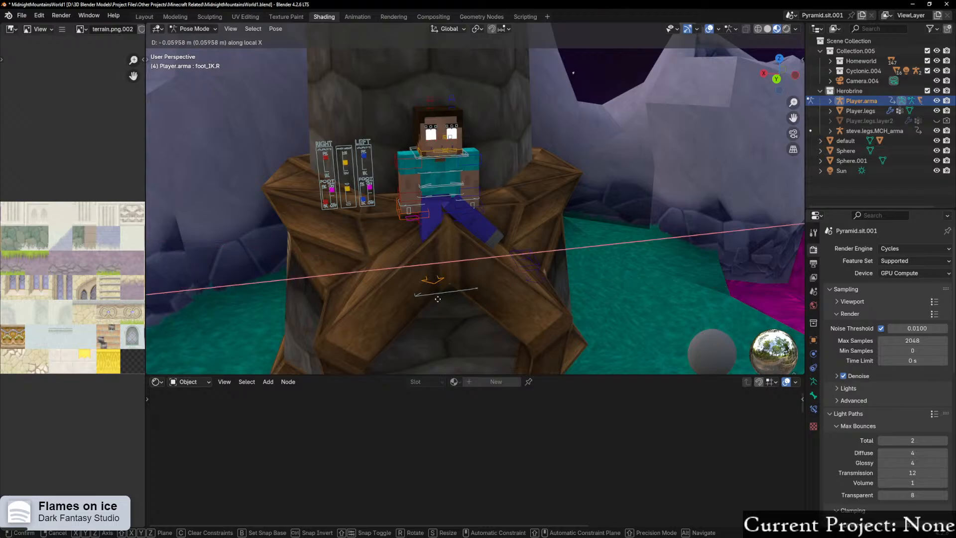
{"action": "left_click", "coordinate": [382, 316]}
Step: Check Herobrine's straddling pose on the entrance roof from a distance and through the scene camera
{"action": "middle_click_drag", "start_coordinate": [382, 316], "coordinate": [488, 259]}
{"action": "scroll", "coordinate": [521, 281], "scroll_direction": "down", "scroll_amount": 3}
{"action": "scroll", "coordinate": [540, 260], "scroll_direction": "up", "scroll_amount": 1}
{"action": "middle_click_drag", "start_coordinate": [488, 258], "coordinate": [545, 258]}
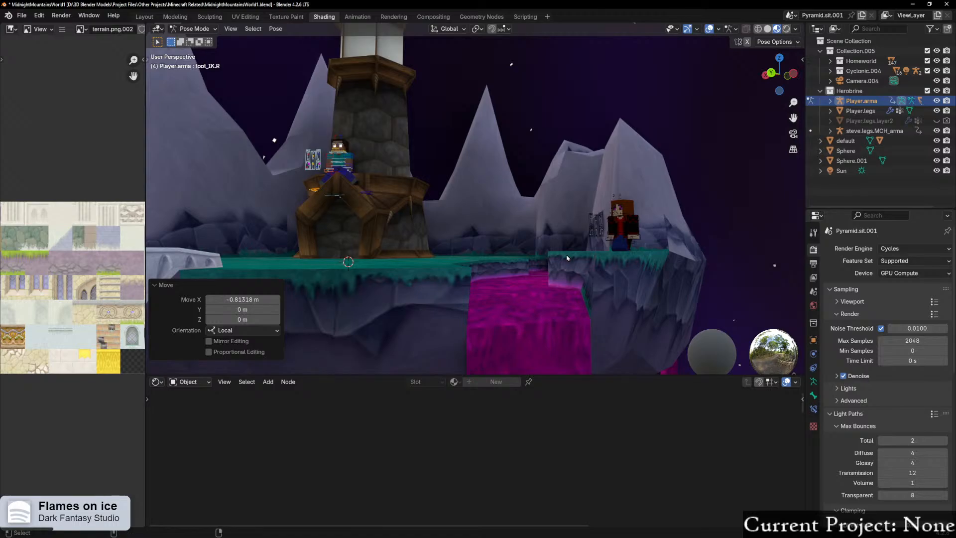
{"action": "key", "text": "KP_0"}
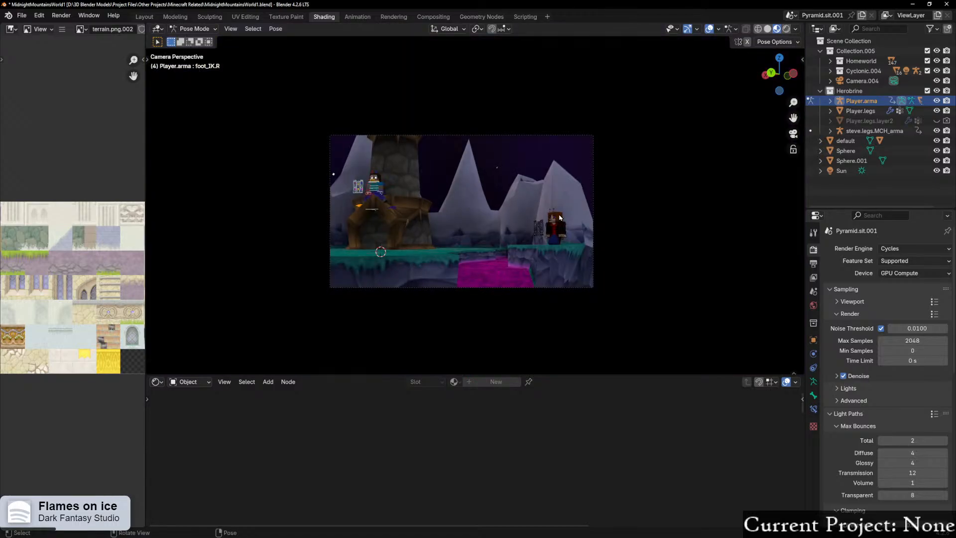
{"action": "middle_click_drag", "start_coordinate": [559, 217], "coordinate": [545, 267]}
{"action": "scroll", "coordinate": [390, 270], "scroll_direction": "up", "scroll_amount": 4}
{"action": "middle_click_drag", "start_coordinate": [390, 271], "coordinate": [476, 226]}
{"action": "scroll", "coordinate": [484, 259], "scroll_direction": "up", "scroll_amount": 3}
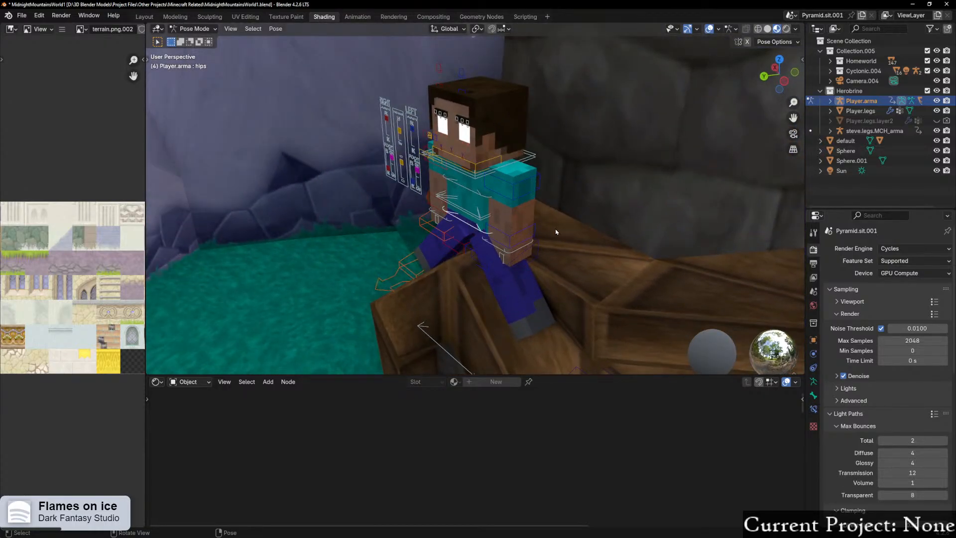
{"action": "middle_click_drag", "start_coordinate": [556, 231], "coordinate": [518, 211]}
{"action": "key", "text": "r"}
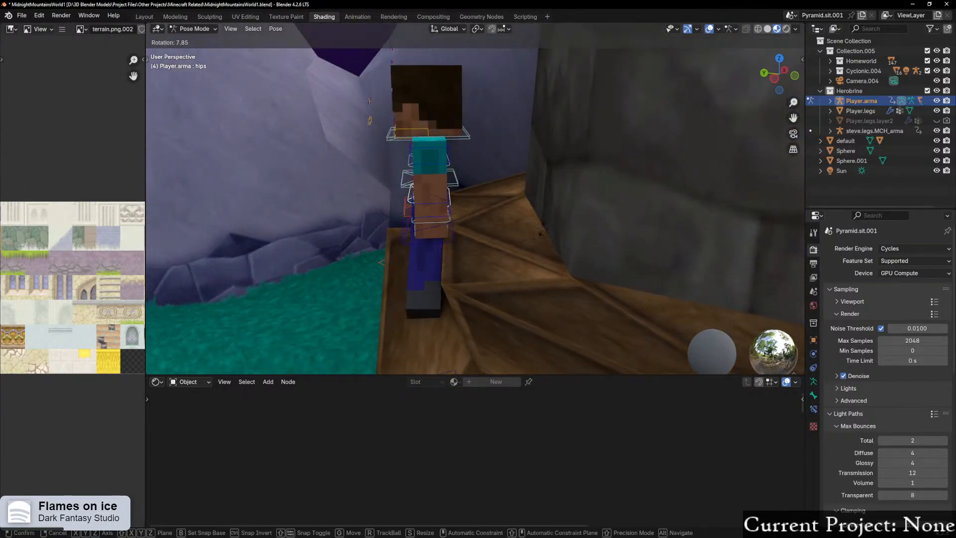
{"action": "left_click", "coordinate": [541, 215]}
{"action": "middle_click_drag", "start_coordinate": [461, 258], "coordinate": [503, 249]}
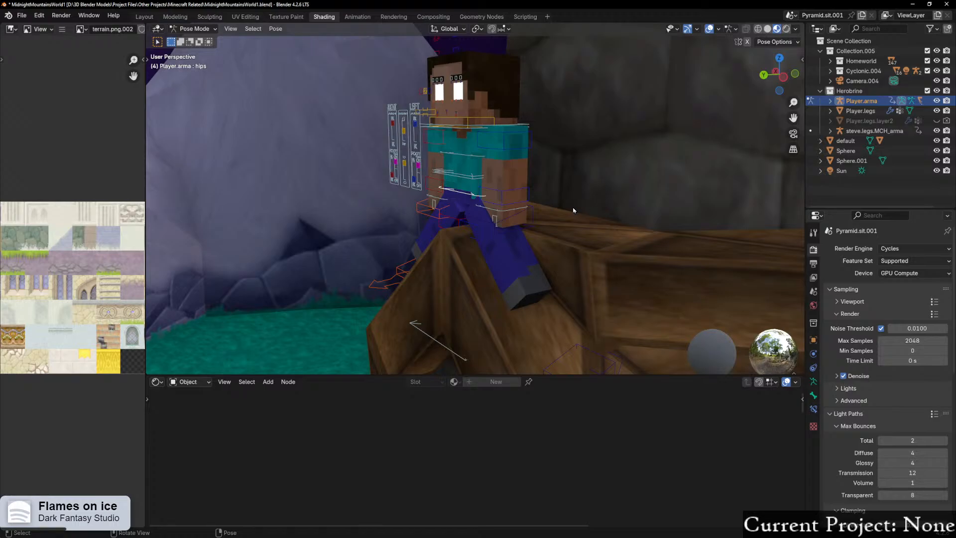
{"action": "key", "text": "r"}
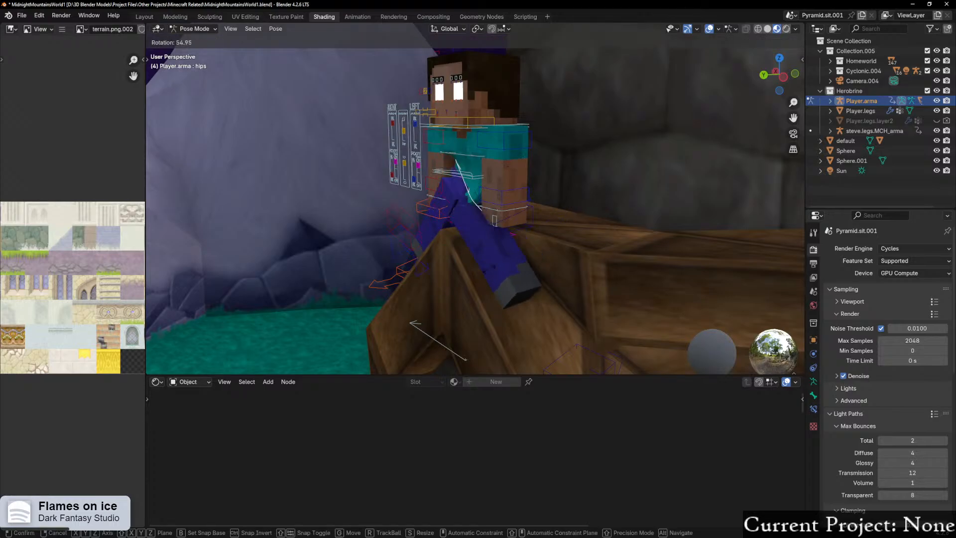
{"action": "right_click", "coordinate": [574, 80]}
{"action": "middle_click_drag", "start_coordinate": [560, 143], "coordinate": [528, 150]}
{"action": "key", "text": "r"}
{"action": "key", "text": "x"}
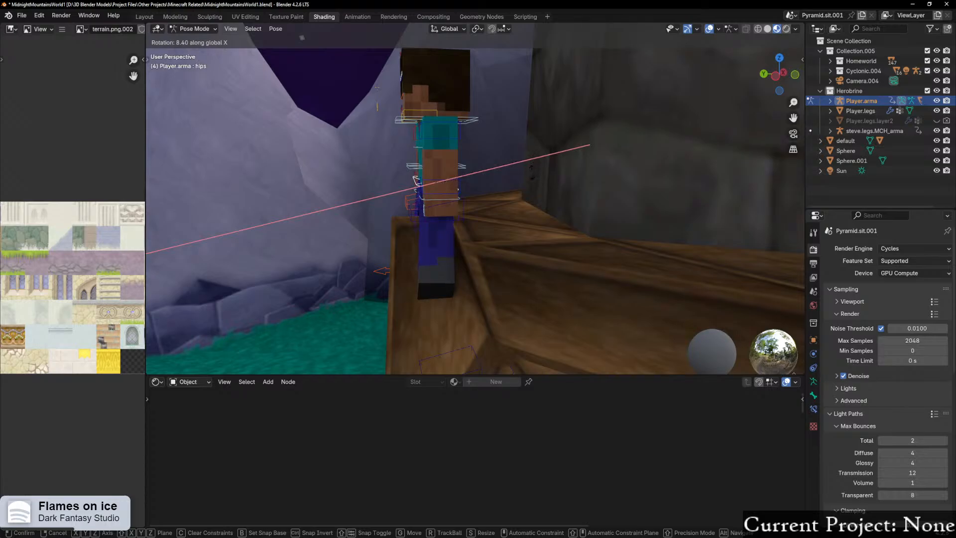
{"action": "right_click", "coordinate": [510, 193]}
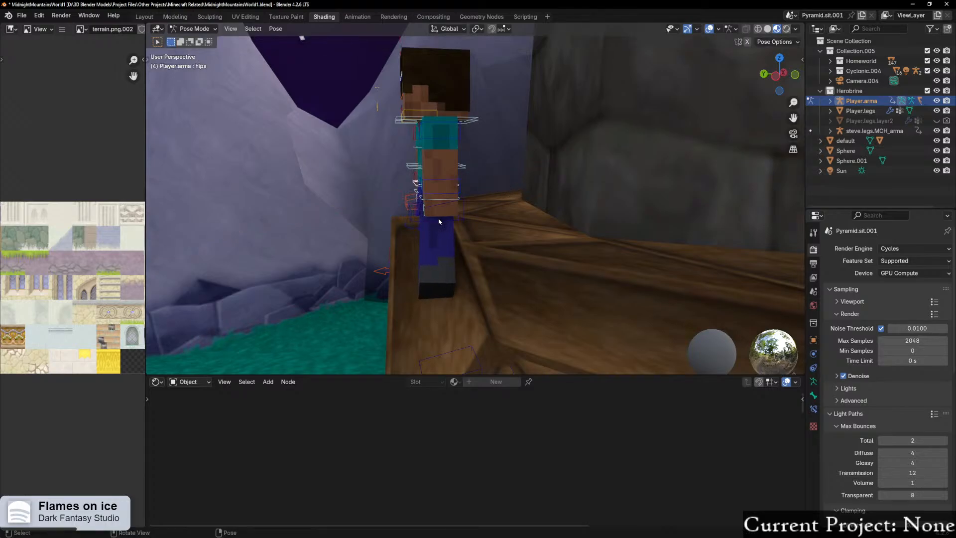
{"action": "middle_click_drag", "start_coordinate": [436, 220], "coordinate": [467, 221]}
{"action": "middle_click_drag", "start_coordinate": [555, 200], "coordinate": [538, 199]}
{"action": "key", "text": "r"}
{"action": "key", "text": "x"}
{"action": "key", "text": "x"}
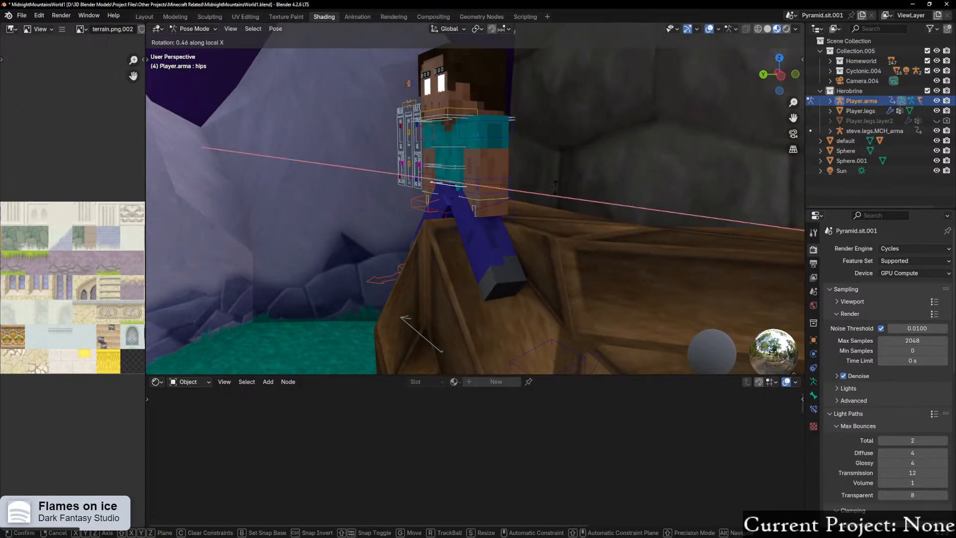
{"action": "left_click", "coordinate": [404, 318]}
Step: Rotate the BodyCenter bone by about 7.77° in a side view to tilt Herobrine's body
{"action": "middle_click_drag", "start_coordinate": [404, 317], "coordinate": [616, 220]}
{"action": "left_click", "coordinate": [558, 169]}
{"action": "middle_click_drag", "start_coordinate": [559, 168], "coordinate": [519, 156]}
{"action": "key", "text": "r"}
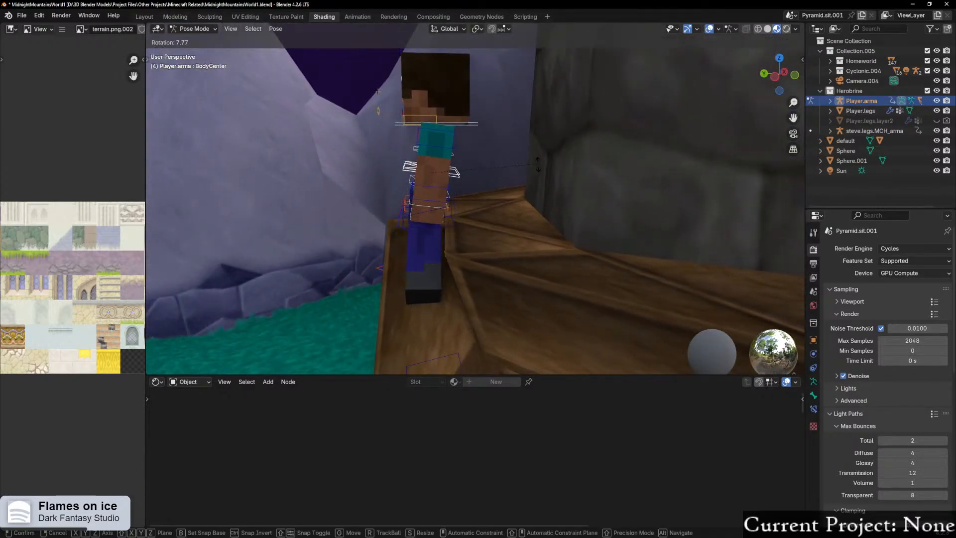
{"action": "left_click", "coordinate": [538, 165]}
{"action": "middle_click_drag", "start_coordinate": [538, 164], "coordinate": [552, 194]}
{"action": "scroll", "coordinate": [579, 194], "scroll_direction": "up", "scroll_amount": 2}
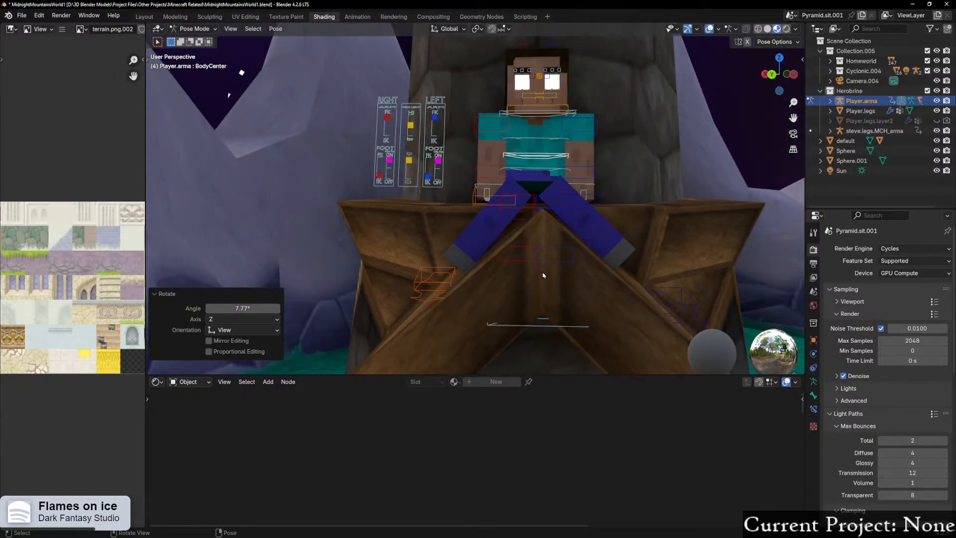
Step: Adjust the seated rig's position along the global X and Z axes and select the left foot IK control
{"action": "key", "text": "g"}
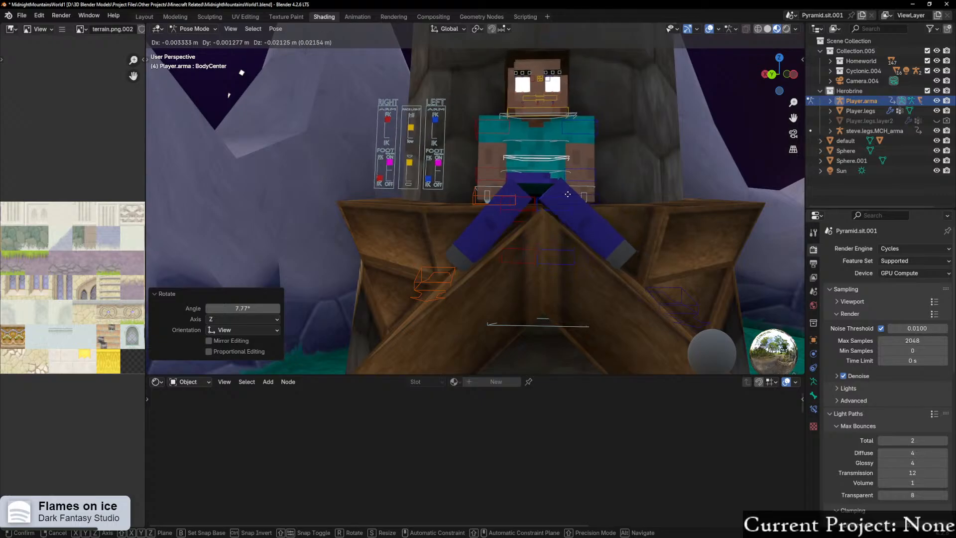
{"action": "right_click", "coordinate": [578, 260]}
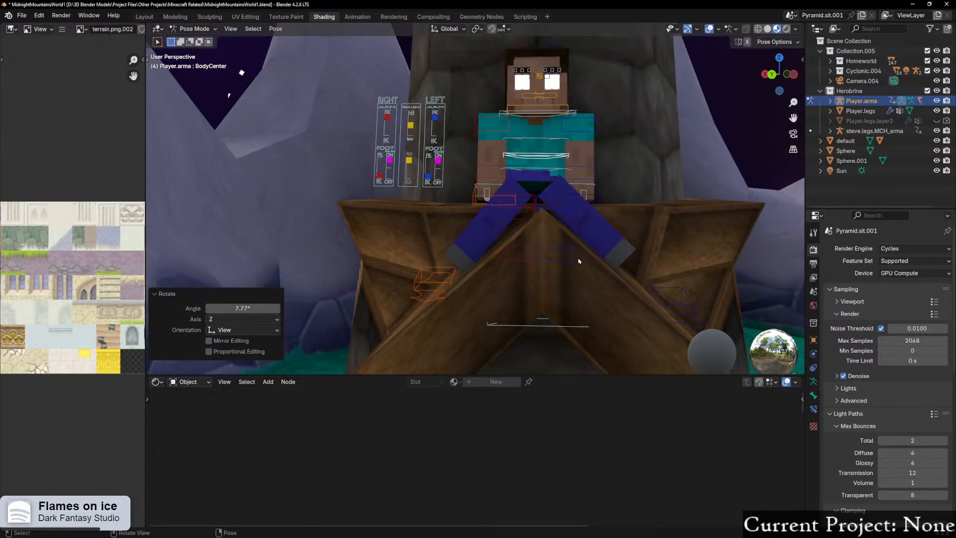
{"action": "left_click", "coordinate": [540, 333]}
{"action": "key", "text": "g"}
{"action": "key", "text": "x"}
{"action": "left_click", "coordinate": [579, 287]}
{"action": "middle_click_drag", "start_coordinate": [579, 287], "coordinate": [480, 309]}
{"action": "key", "text": "g"}
{"action": "key", "text": "z"}
{"action": "left_click", "coordinate": [532, 289]}
{"action": "left_click", "coordinate": [504, 311]}
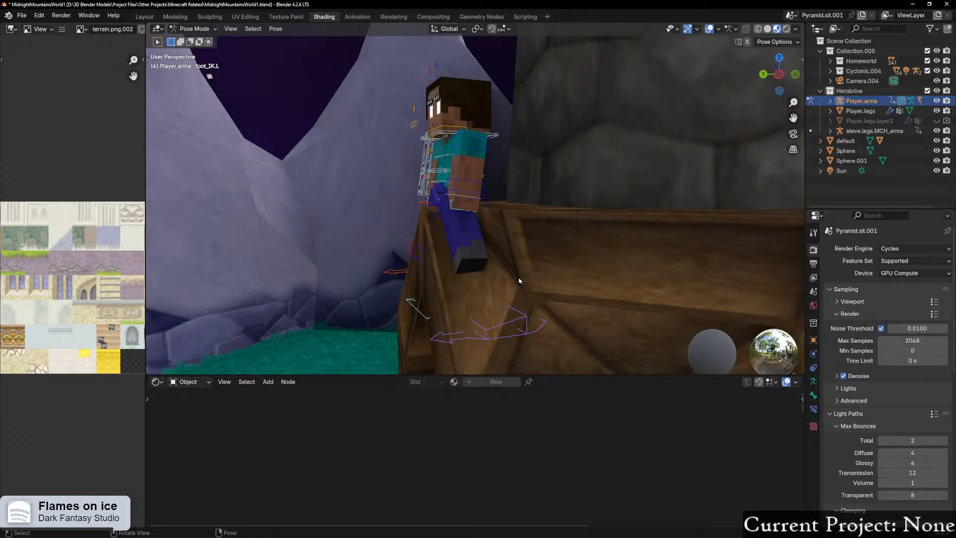
{"action": "key", "text": "g"}
{"action": "key", "text": "x"}
{"action": "key", "text": "x"}
{"action": "key", "text": "y"}
{"action": "key", "text": "y"}
{"action": "key", "text": "z"}
{"action": "key", "text": "z"}
{"action": "key", "text": "z"}
{"action": "key", "text": "z"}
{"action": "key", "text": "z"}
{"action": "key", "text": "z"}
{"action": "key", "text": "z"}
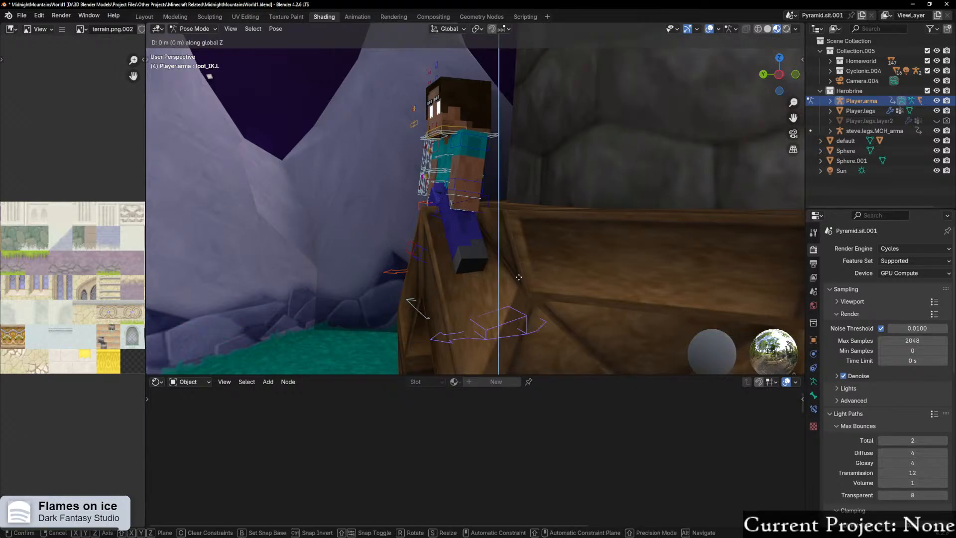
{"action": "left_click", "coordinate": [488, 273]}
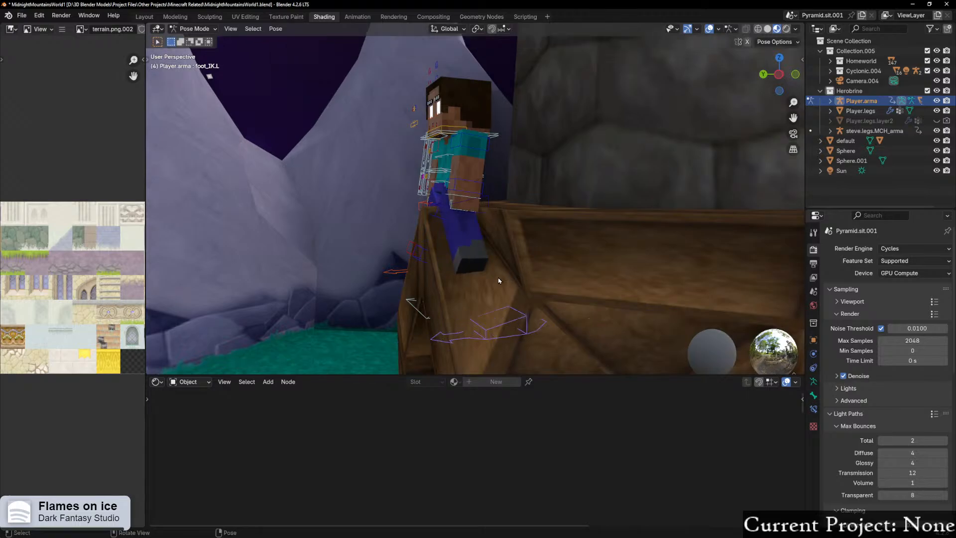
Step: Move the left foot IK control by about 0.25 m X, 0.47 m Y and 0.62 m Z, and lower it about 0.16 m along Z
{"action": "middle_click_drag", "start_coordinate": [495, 279], "coordinate": [593, 284]}
{"action": "key", "text": "g"}
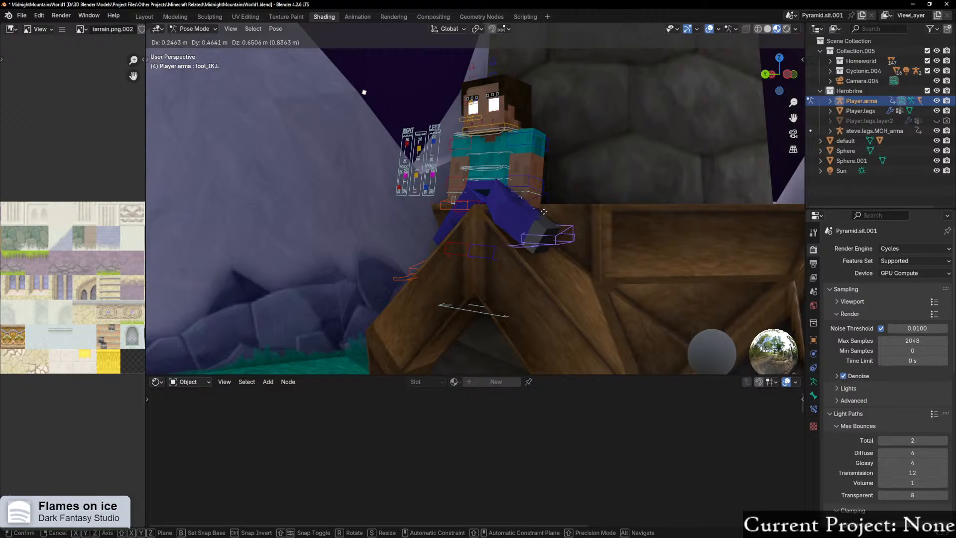
{"action": "left_click", "coordinate": [543, 213]}
{"action": "middle_click_drag", "start_coordinate": [542, 214], "coordinate": [608, 241]}
{"action": "key", "text": "g"}
{"action": "key", "text": "z"}
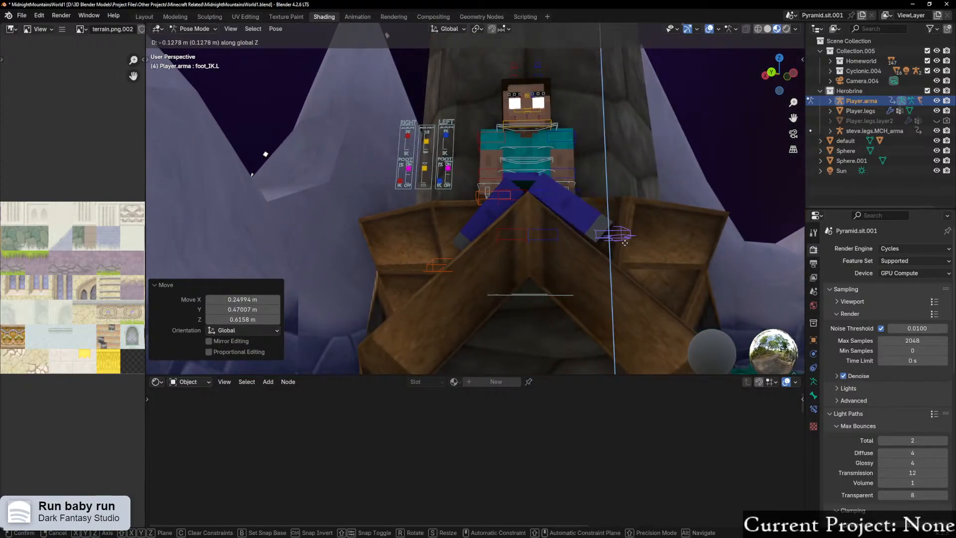
{"action": "left_click", "coordinate": [618, 246]}
{"action": "middle_click_drag", "start_coordinate": [617, 246], "coordinate": [616, 251]}
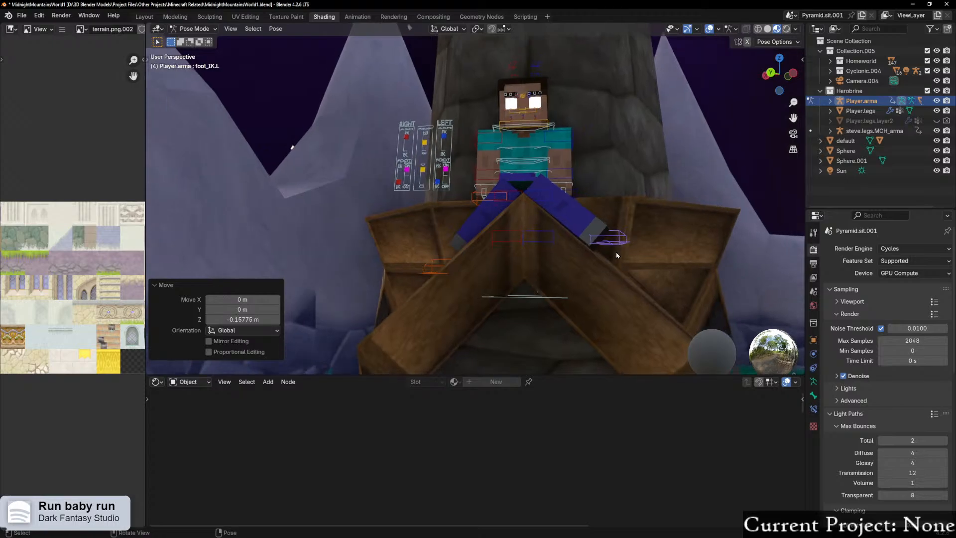
Step: Move Herobrine's left foot IK control inward along its local X axis
{"action": "key", "text": "g"}
{"action": "key", "text": "x"}
{"action": "key", "text": "x"}
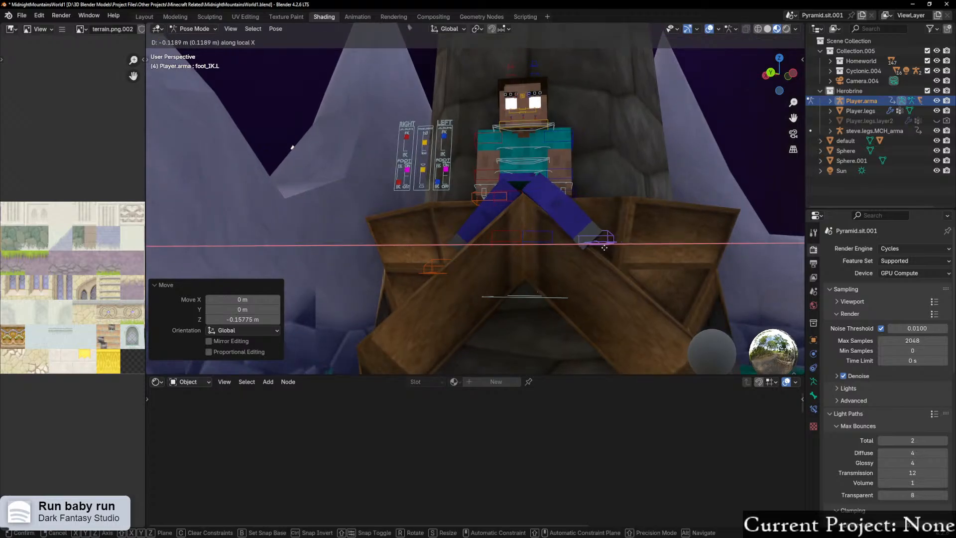
{"action": "left_click", "coordinate": [594, 248]}
{"action": "mouse_move", "coordinate": [594, 248]}
{"action": "middle_mouse_down"}
{"action": "mouse_move", "coordinate": [512, 260]}
{"action": "mouse_move", "coordinate": [611, 242]}
{"action": "mouse_move", "coordinate": [655, 269]}
{"action": "mouse_move", "coordinate": [644, 254]}
{"action": "mouse_move", "coordinate": [685, 230]}
{"action": "middle_mouse_up"}
Step: Move Herobrine's right foot IK control about 0.41 m along its local X axis
{"action": "left_click", "coordinate": [529, 319]}
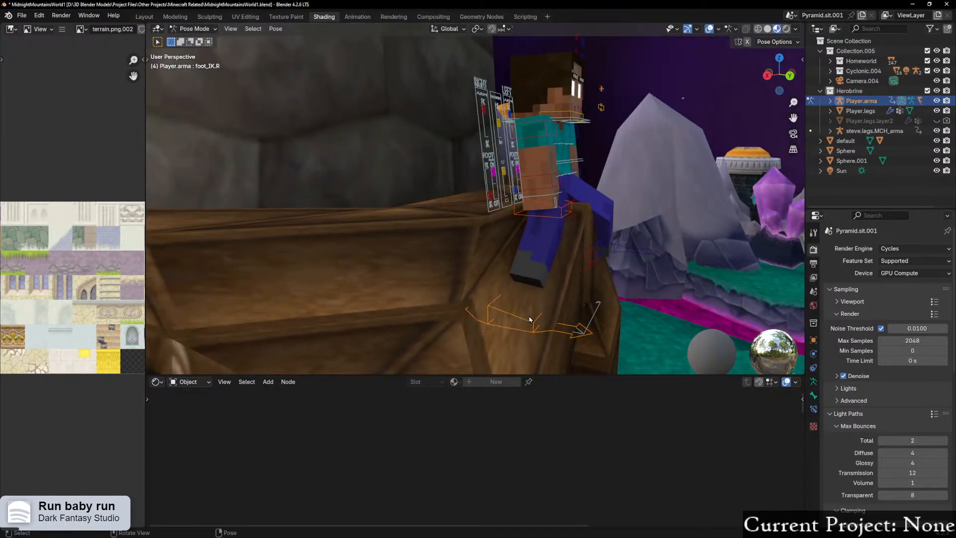
{"action": "middle_click_drag", "start_coordinate": [530, 319], "coordinate": [573, 268]}
{"action": "key", "text": "g"}
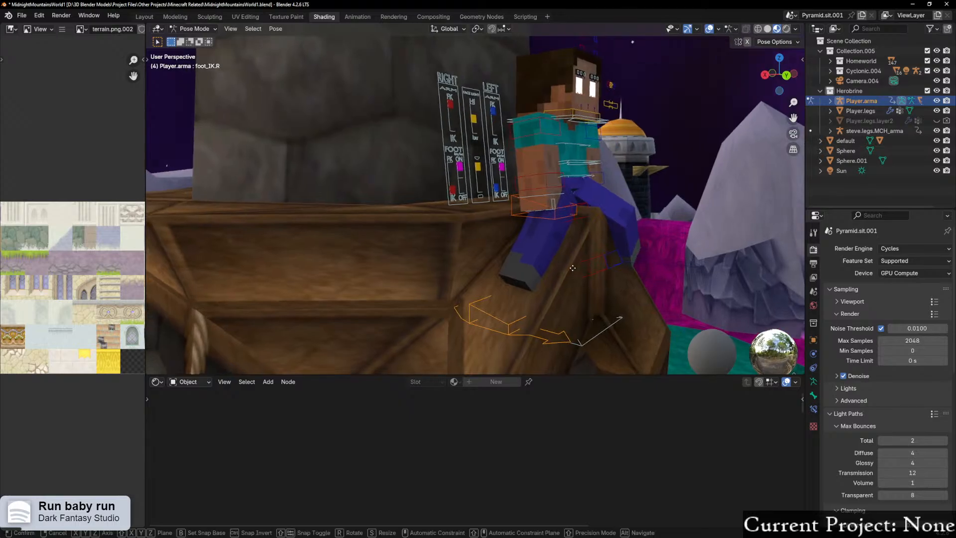
{"action": "key", "text": "x"}
{"action": "key", "text": "x"}
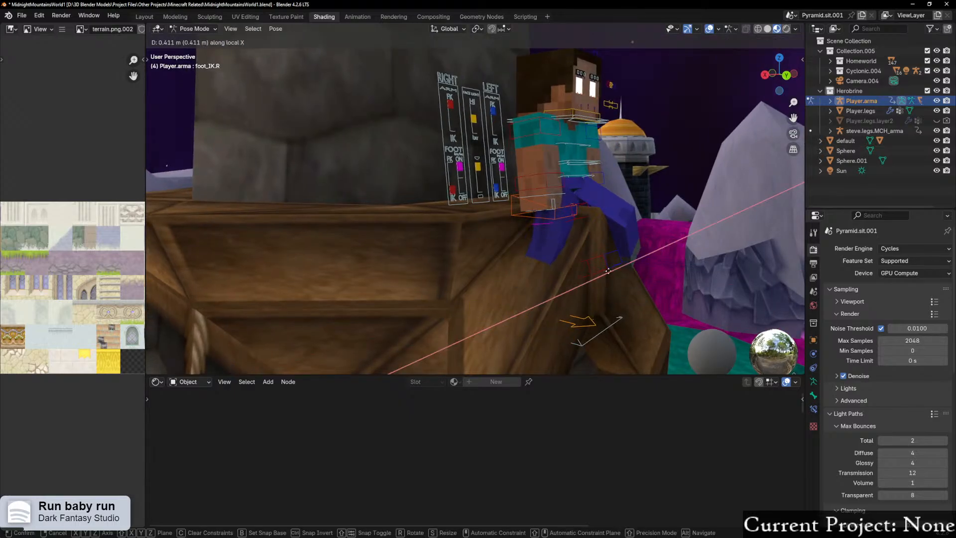
{"action": "left_click", "coordinate": [609, 271]}
{"action": "middle_click_drag", "start_coordinate": [608, 270], "coordinate": [595, 286]}
Step: Move the right foot IK control about -0.91 m along its local Z axis to swing the leg forward
{"action": "key", "text": "g"}
{"action": "key", "text": "y"}
{"action": "key", "text": "y"}
{"action": "key", "text": "y"}
{"action": "key", "text": "z"}
{"action": "key", "text": "z"}
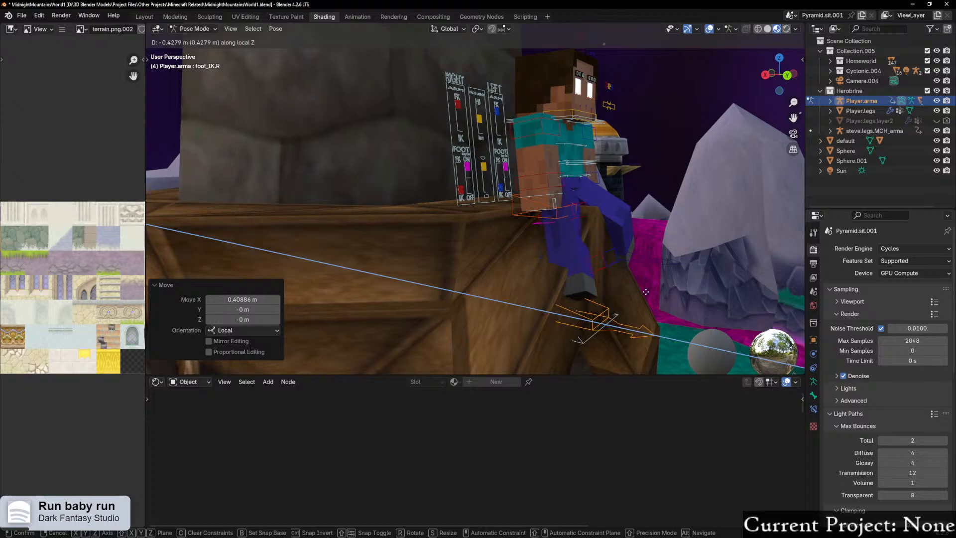
{"action": "left_click", "coordinate": [705, 275]}
{"action": "key", "text": "g"}
{"action": "key", "text": "z"}
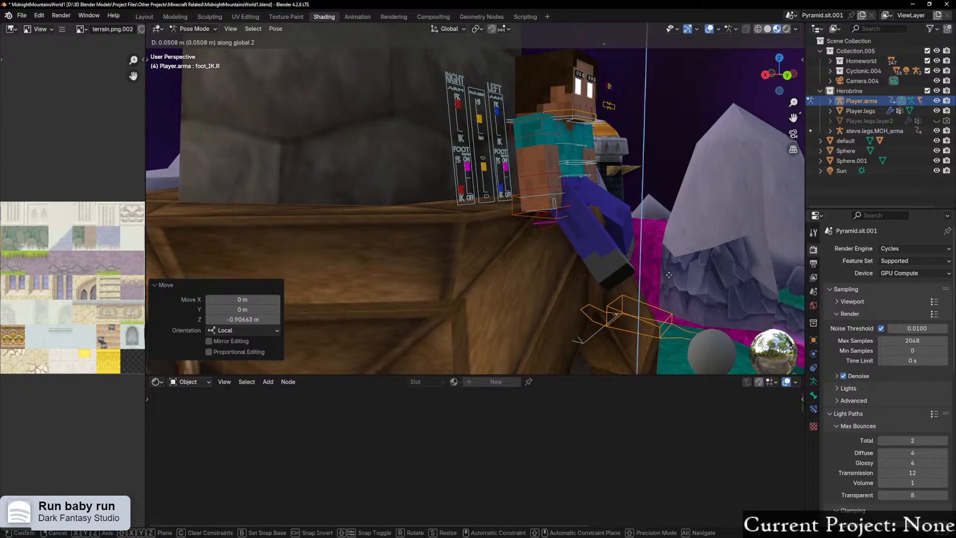
{"action": "key", "text": "Escape"}
{"action": "middle_click_drag", "start_coordinate": [675, 196], "coordinate": [555, 290]}
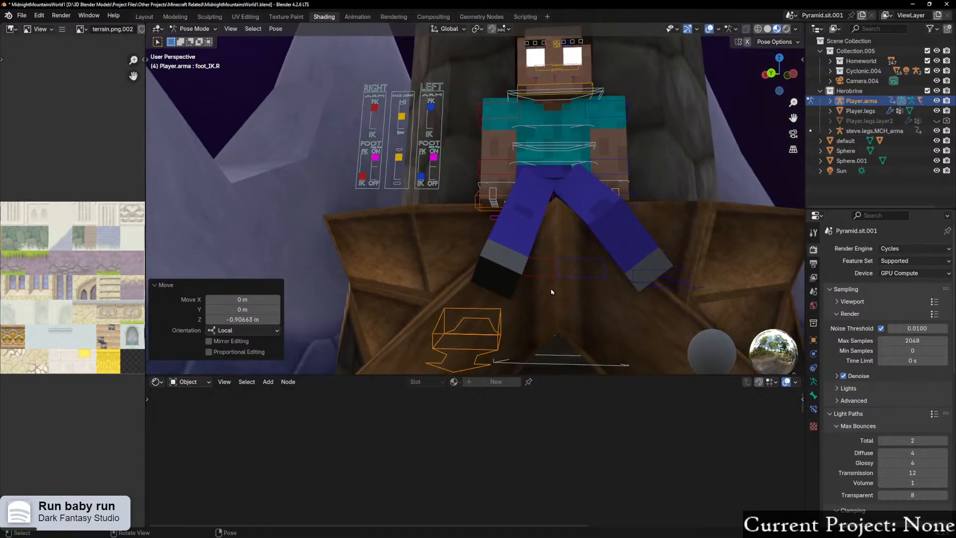
Step: Shift the right foot IK control about -0.33 m X, -0.19 m Y and -0.02 m Z, and raise it about 0.47 m along global Z
{"action": "key", "text": "g"}
{"action": "left_click", "coordinate": [605, 296]}
{"action": "key", "text": "g"}
{"action": "key", "text": "z"}
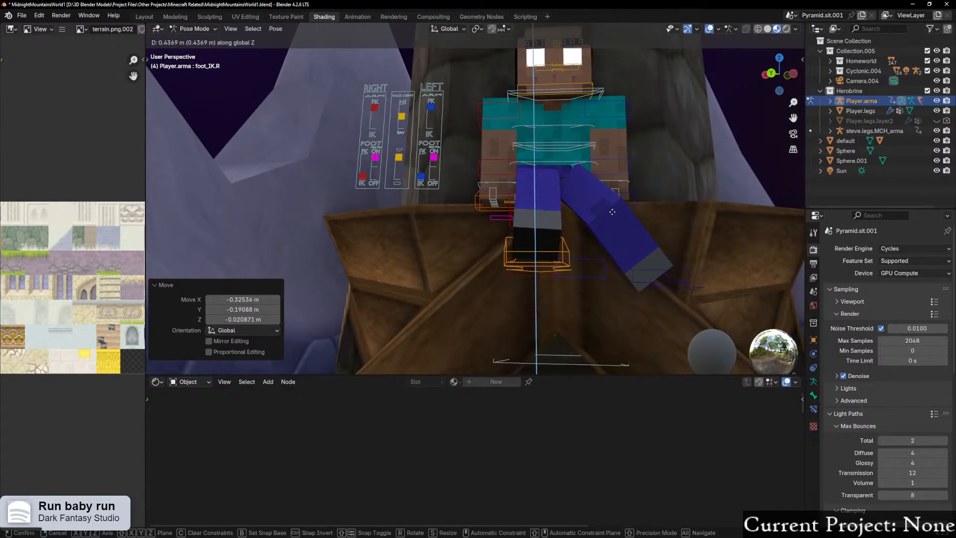
{"action": "left_click", "coordinate": [612, 211]}
{"action": "middle_click_drag", "start_coordinate": [612, 211], "coordinate": [492, 281]}
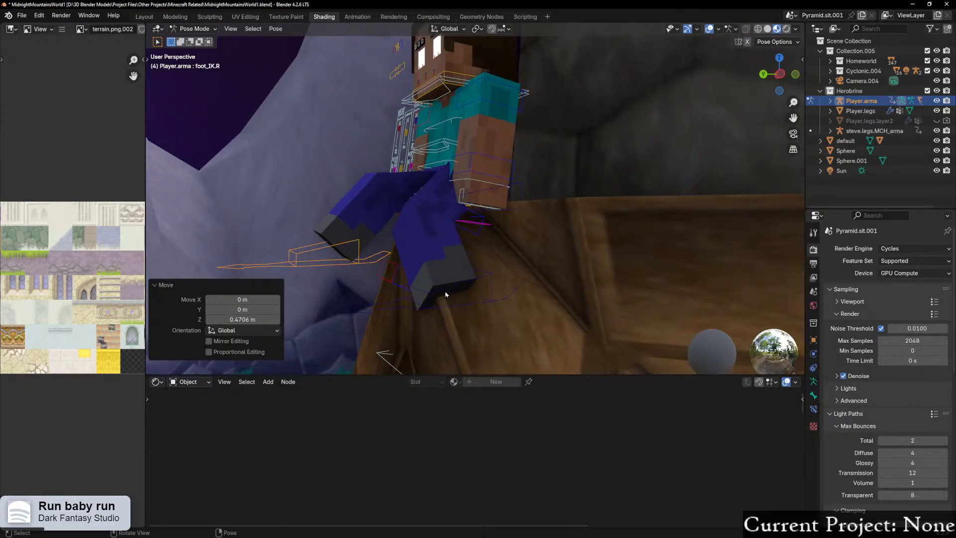
Step: Pull the right foot IK control back about 0.27 m along its local Z axis
{"action": "key", "text": "g"}
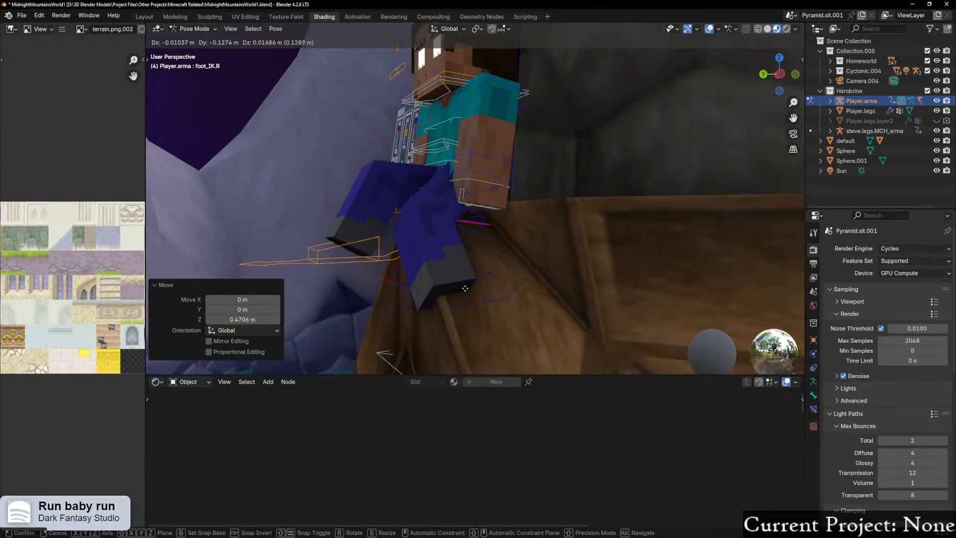
{"action": "key", "text": "y"}
{"action": "key", "text": "y"}
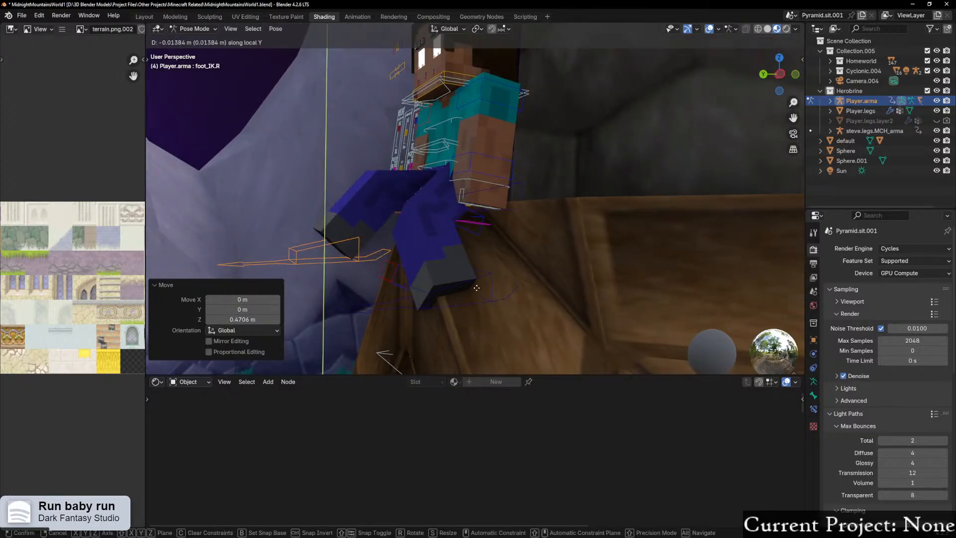
{"action": "key", "text": "z"}
{"action": "key", "text": "z"}
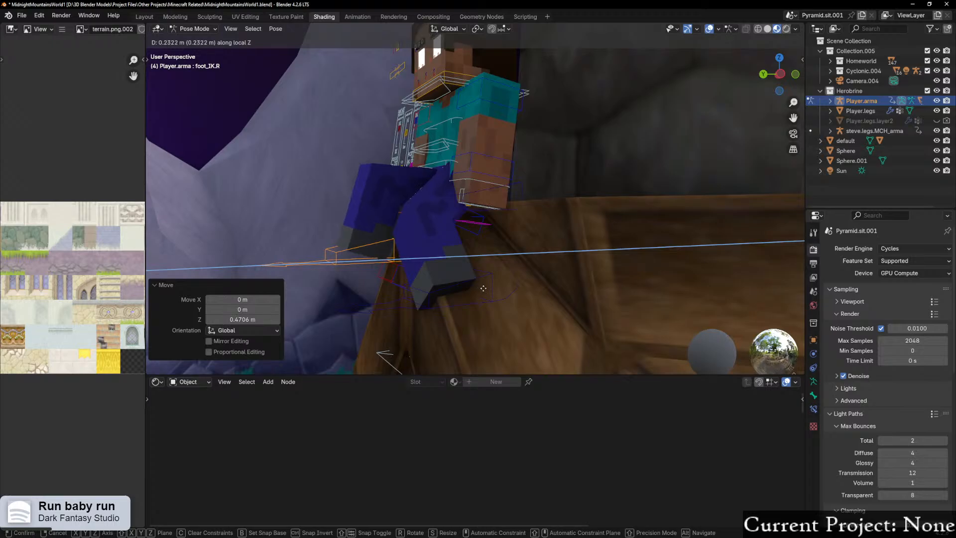
{"action": "left_click", "coordinate": [487, 288]}
Step: Check Herobrine's seated pose through the scene camera with the viewport overlays hidden
{"action": "middle_click_drag", "start_coordinate": [438, 300], "coordinate": [499, 297]}
{"action": "key", "text": "KP_0"}
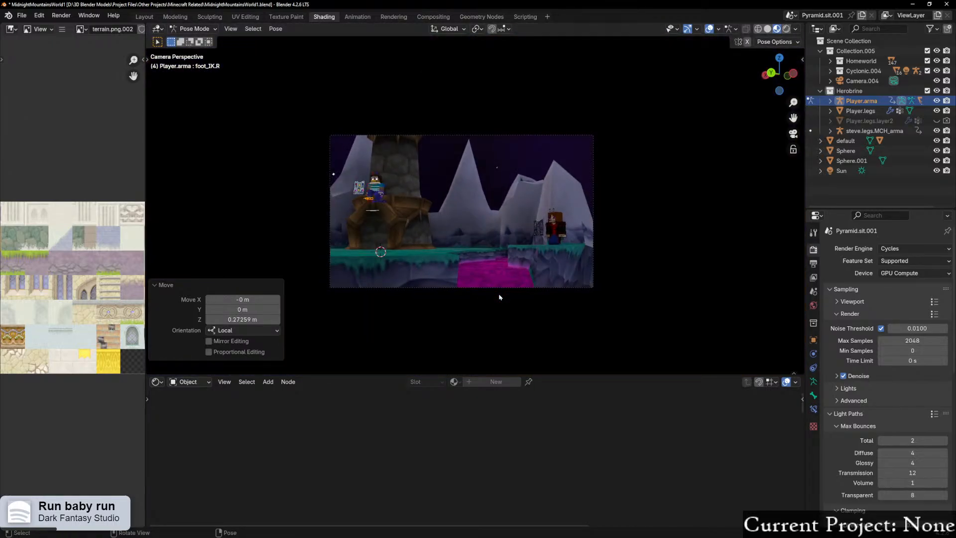
{"action": "scroll", "coordinate": [498, 166], "scroll_direction": "up", "scroll_amount": 3}
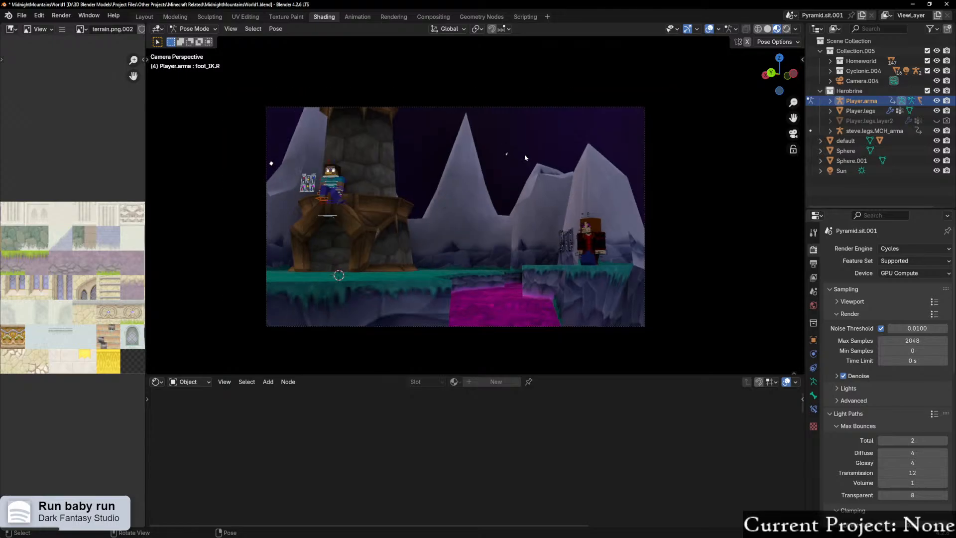
{"action": "left_click", "coordinate": [709, 29]}
{"action": "scroll", "coordinate": [423, 206], "scroll_direction": "up", "scroll_amount": 1}
{"action": "scroll", "coordinate": [423, 206], "scroll_direction": "up", "scroll_amount": 1}
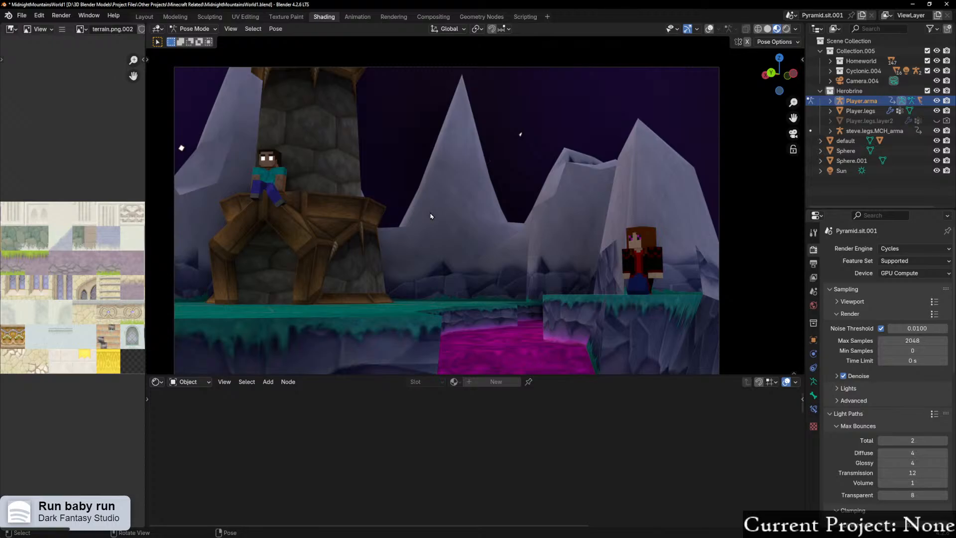
{"action": "scroll", "coordinate": [431, 215], "scroll_direction": "down", "scroll_amount": 1}
Step: Switch to the Layout workspace, hide the viewport sidebar and show Herobrine at the lighthouse in Material Preview shading
{"action": "left_click", "coordinate": [144, 17]}
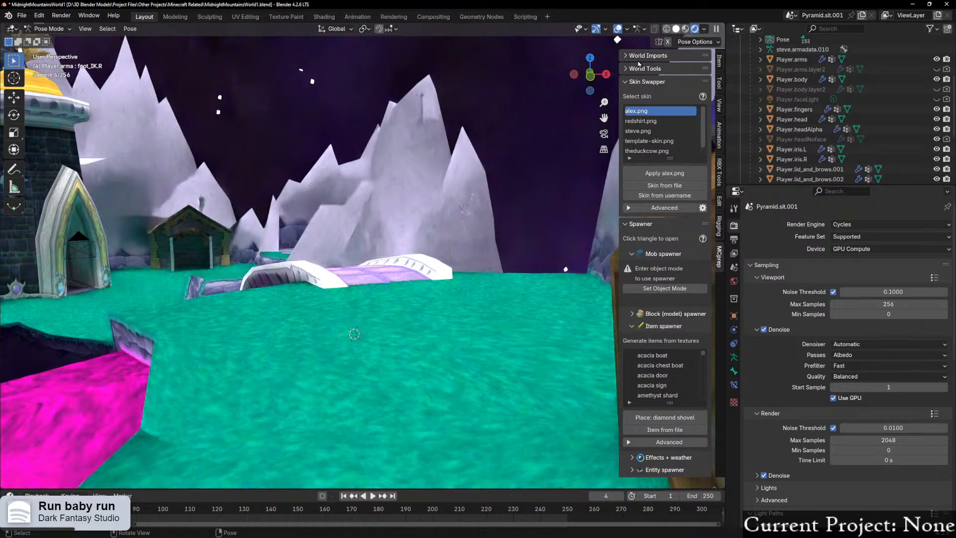
{"action": "left_click", "coordinate": [676, 29]}
{"action": "middle_click_drag", "start_coordinate": [430, 206], "coordinate": [481, 224]}
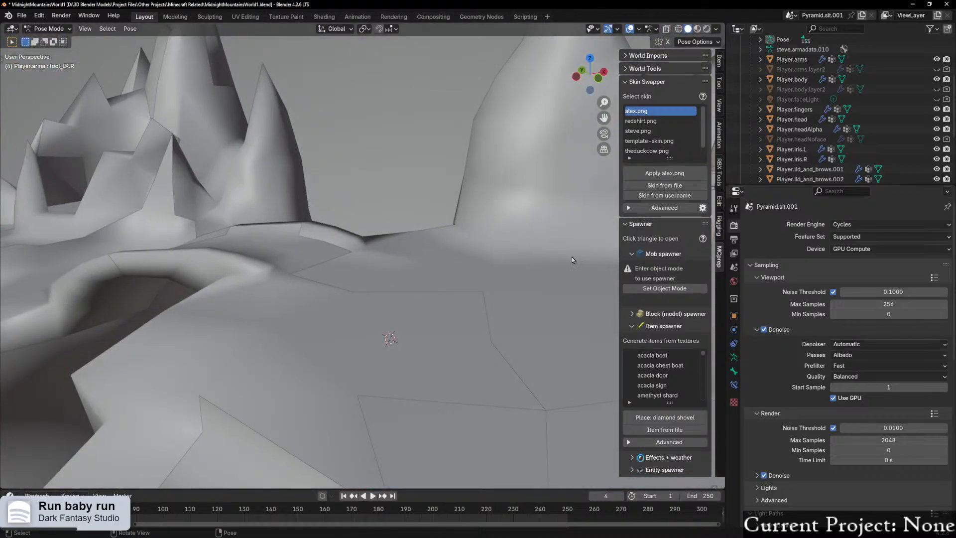
{"action": "key", "text": "n"}
{"action": "left_click", "coordinate": [697, 28]}
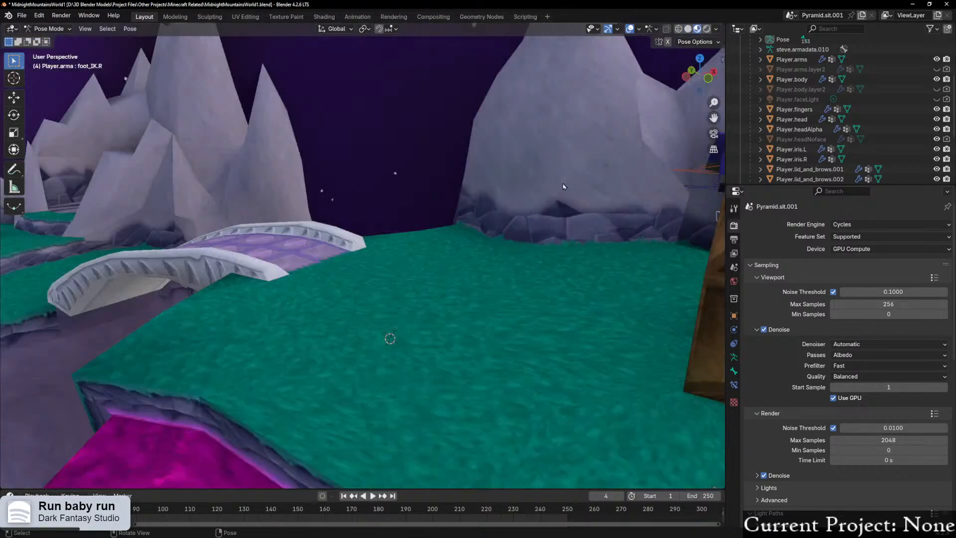
{"action": "scroll", "coordinate": [573, 180], "scroll_direction": "down", "scroll_amount": 3}
{"action": "mouse_move", "coordinate": [593, 196]}
{"action": "middle_mouse_down", "text": "shift"}
{"action": "mouse_move", "coordinate": [450, 263]}
{"action": "mouse_move", "coordinate": [521, 259]}
{"action": "middle_mouse_up", "text": "shift"}
{"action": "scroll", "coordinate": [521, 259], "scroll_direction": "up", "scroll_amount": 4}
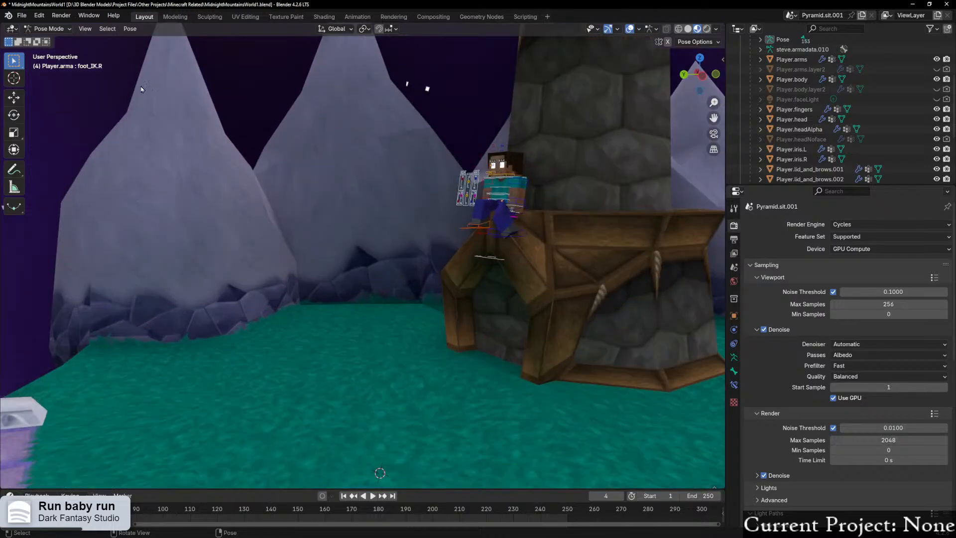
Step: Split the 3D viewport into two side-by-side views and set the new one to the scene camera
{"action": "left_click_drag", "start_coordinate": [4, 486], "coordinate": [236, 433]}
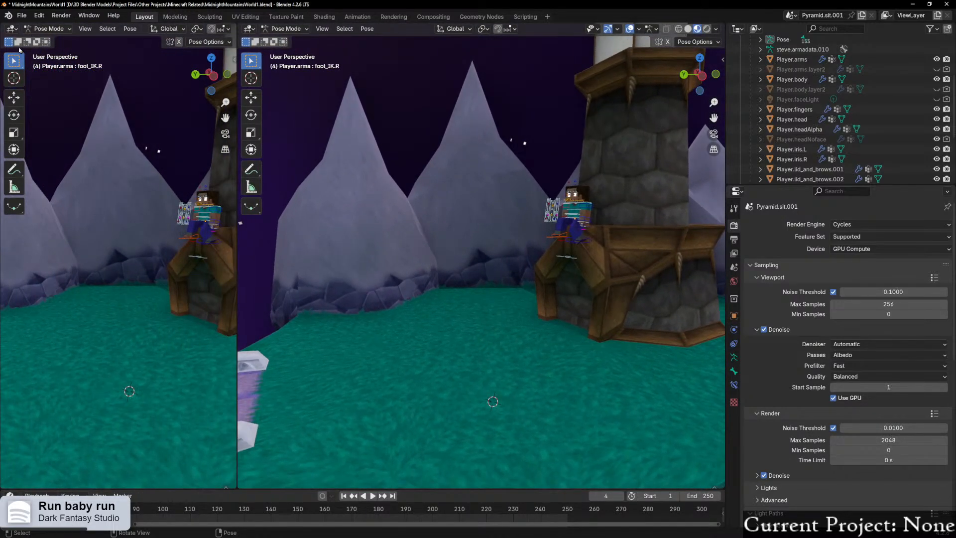
{"action": "left_click", "coordinate": [12, 29]}
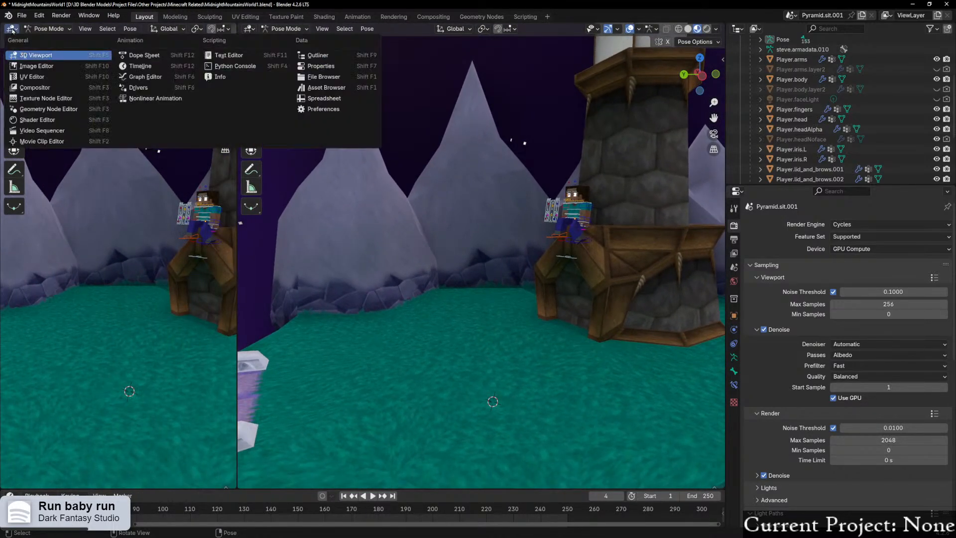
{"action": "left_click", "coordinate": [49, 57]}
{"action": "key", "text": "KP_0"}
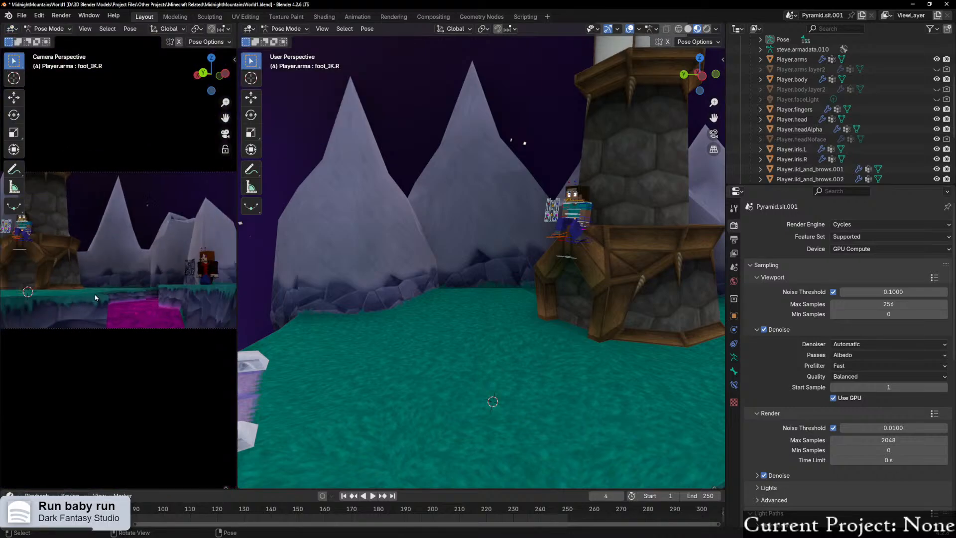
Step: Hide the toolbar and overlays in the camera viewport, then widen it to fit and centre the whole camera frame
{"action": "key", "text": "n"}
{"action": "key", "text": "t"}
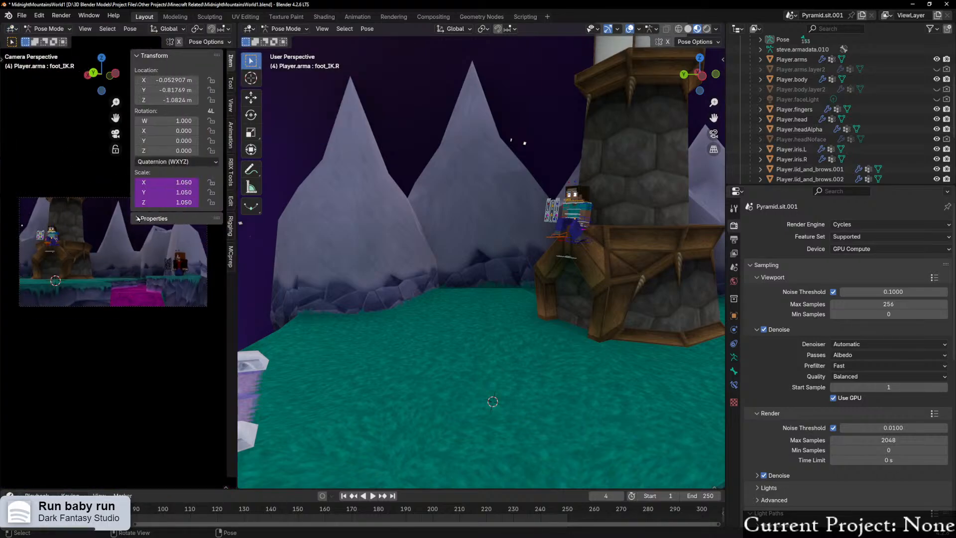
{"action": "key", "text": "n"}
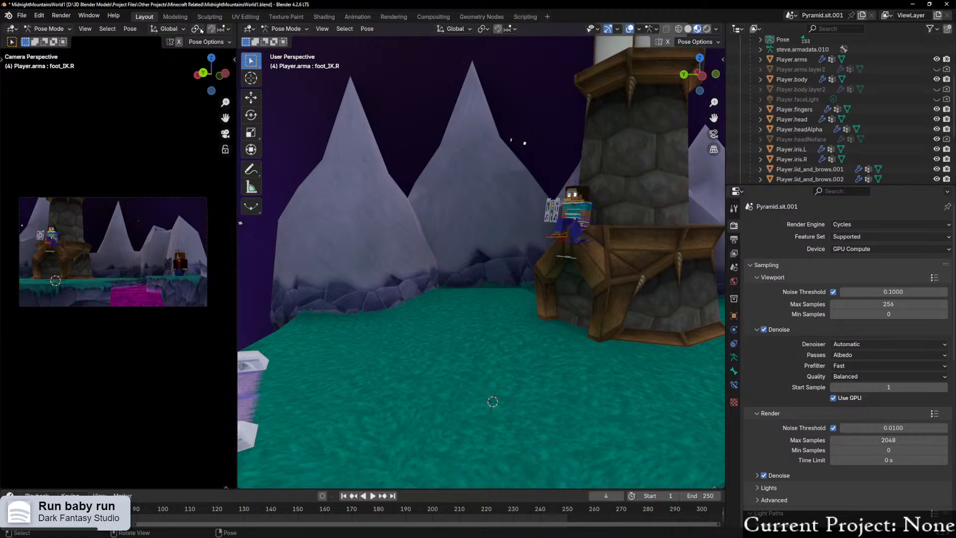
{"action": "scroll", "coordinate": [186, 32], "scroll_direction": "down", "scroll_amount": 5}
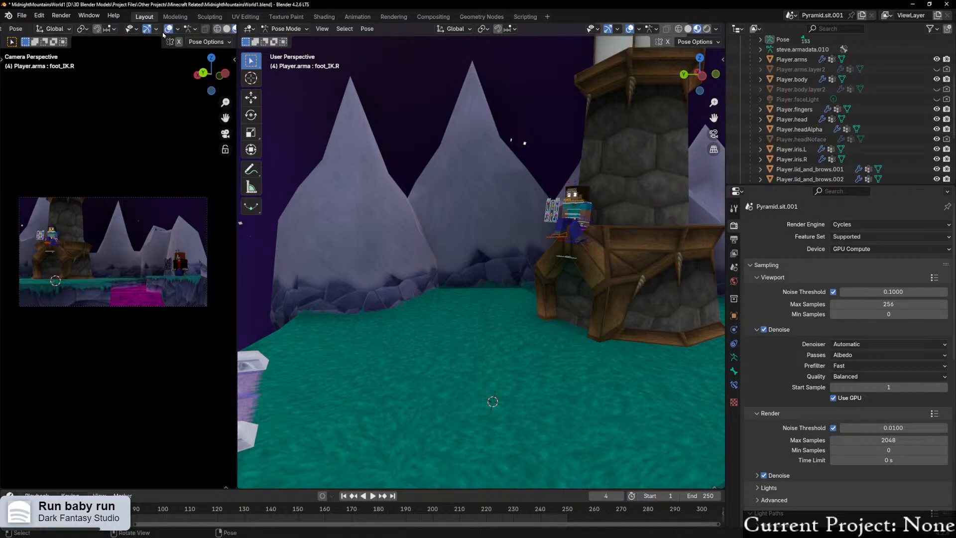
{"action": "scroll", "coordinate": [111, 280], "scroll_direction": "up", "scroll_amount": 5}
{"action": "scroll", "coordinate": [125, 276], "scroll_direction": "down", "scroll_amount": 3}
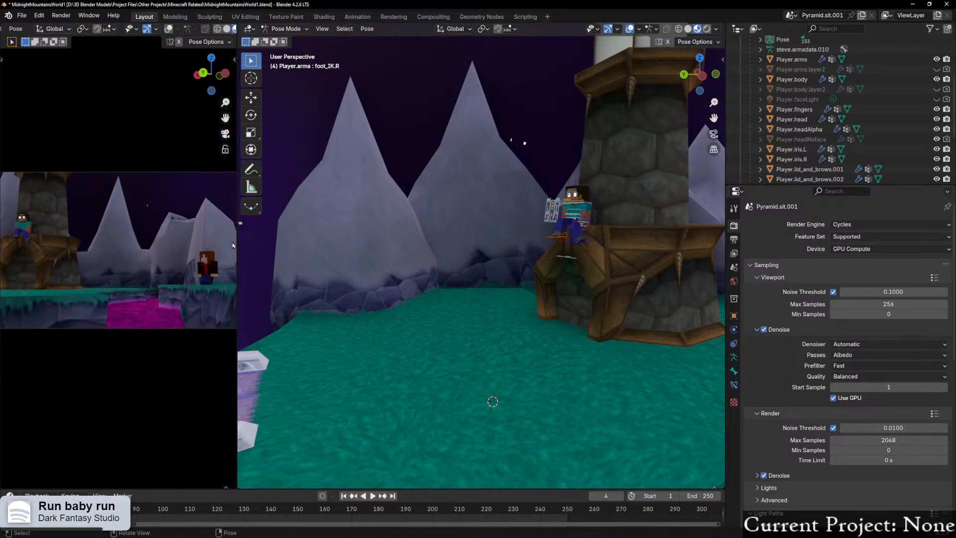
{"action": "left_click_drag", "start_coordinate": [237, 245], "coordinate": [283, 247]}
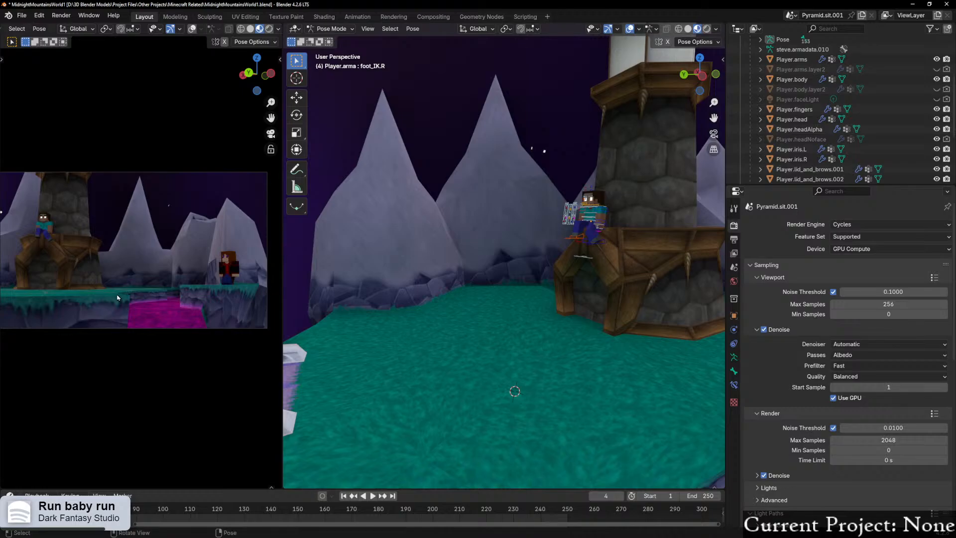
{"action": "middle_click_drag", "start_coordinate": [116, 299], "coordinate": [122, 297], "text": "shift"}
{"action": "middle_click_drag", "start_coordinate": [128, 298], "coordinate": [126, 298], "text": "shift"}
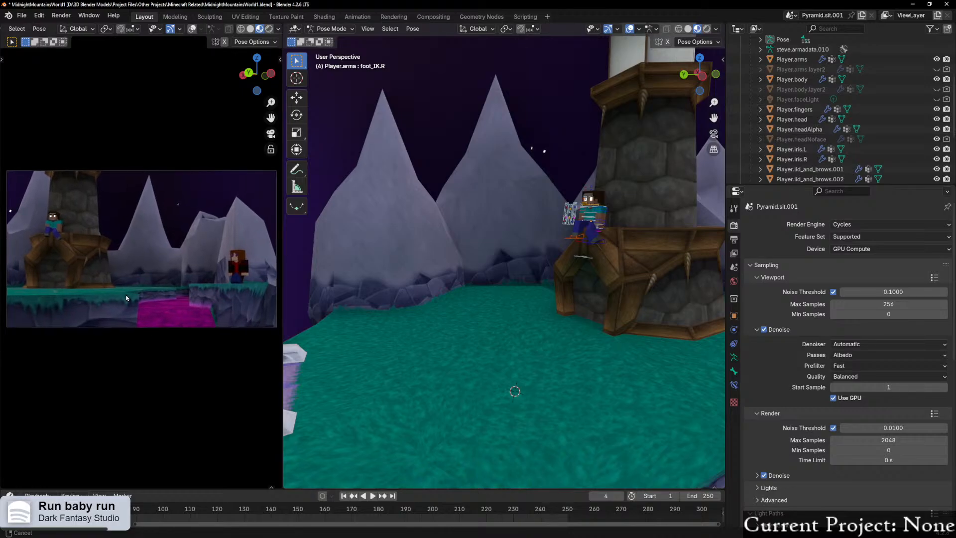
Step: Switch the camera viewport to Rendered shading and inspect Herobrine's pose on the entrance up close
{"action": "left_click", "coordinate": [265, 29]}
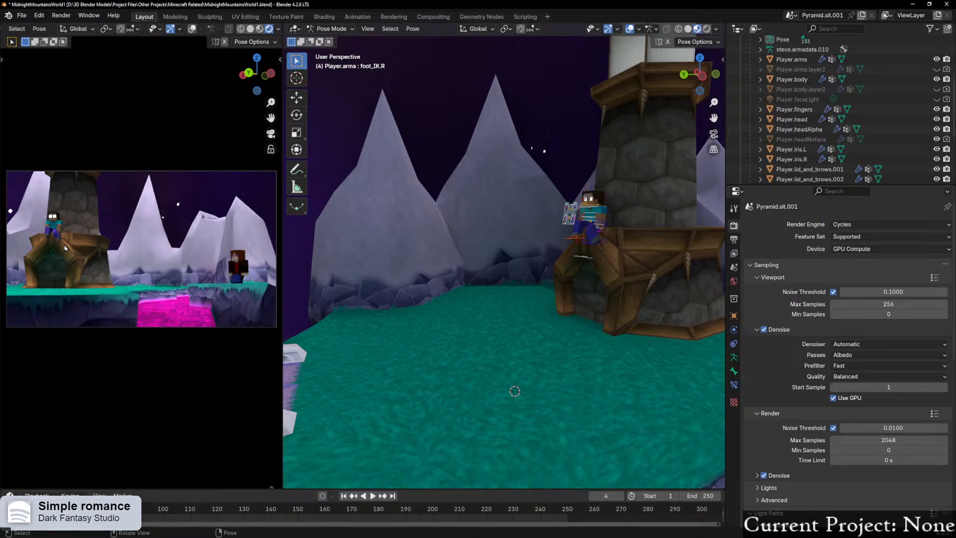
{"action": "scroll", "coordinate": [75, 260], "scroll_direction": "up", "scroll_amount": 8}
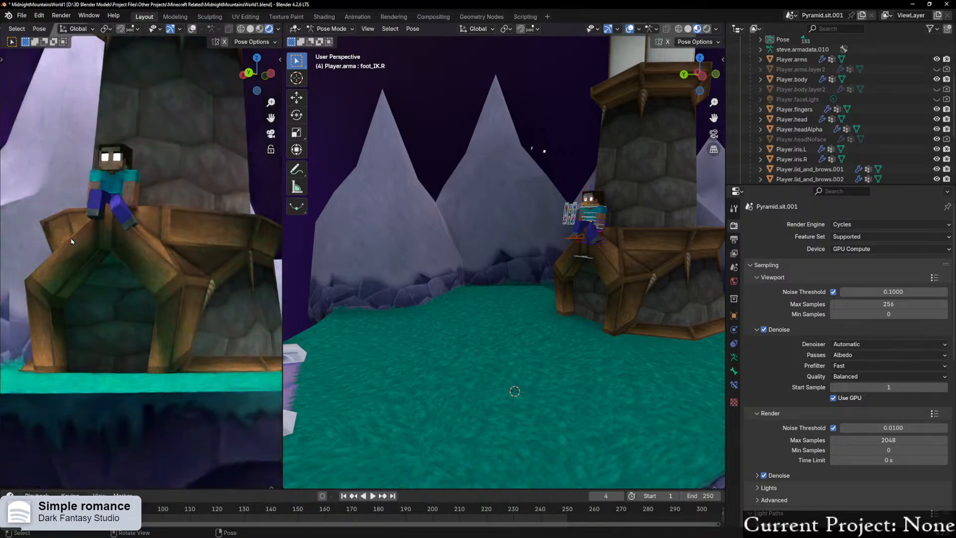
{"action": "scroll", "coordinate": [207, 265], "scroll_direction": "down", "scroll_amount": 8}
{"action": "middle_click_drag", "start_coordinate": [207, 265], "coordinate": [157, 266], "text": "shift"}
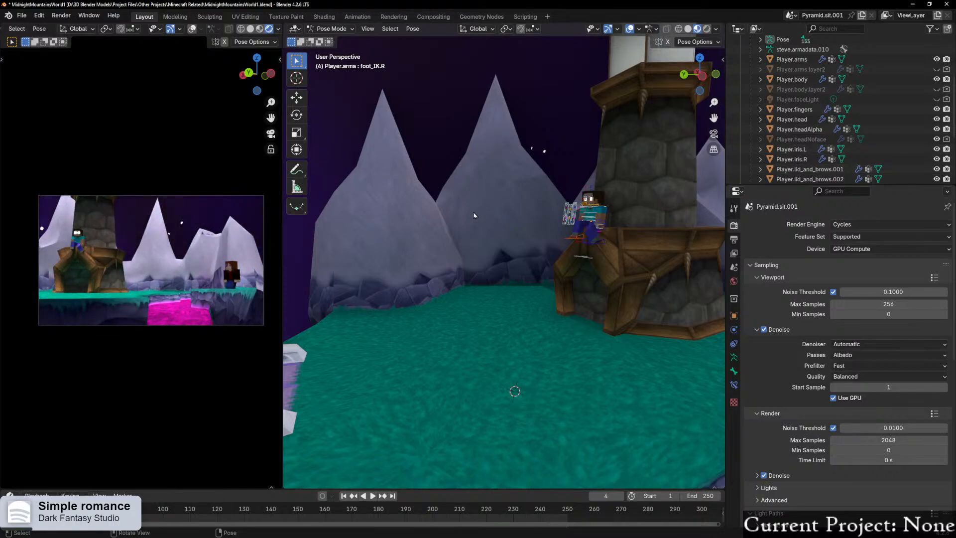
Step: Focus the working viewport on Herobrine's BodyCenter bone and adjust the right foot IK control's height along the global Z axis
{"action": "mouse_move", "coordinate": [505, 210]}
{"action": "middle_mouse_down"}
{"action": "mouse_move", "coordinate": [547, 211]}
{"action": "mouse_move", "coordinate": [508, 226]}
{"action": "middle_mouse_up"}
{"action": "scroll", "coordinate": [553, 210], "scroll_direction": "up", "scroll_amount": 4}
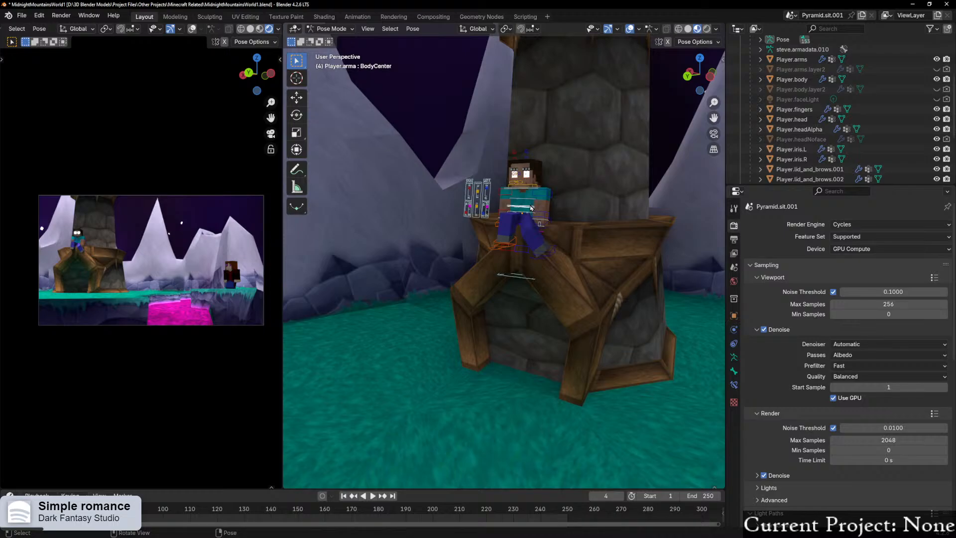
{"action": "key", "text": "KP_Decimal"}
{"action": "scroll", "coordinate": [529, 260], "scroll_direction": "down", "scroll_amount": 6}
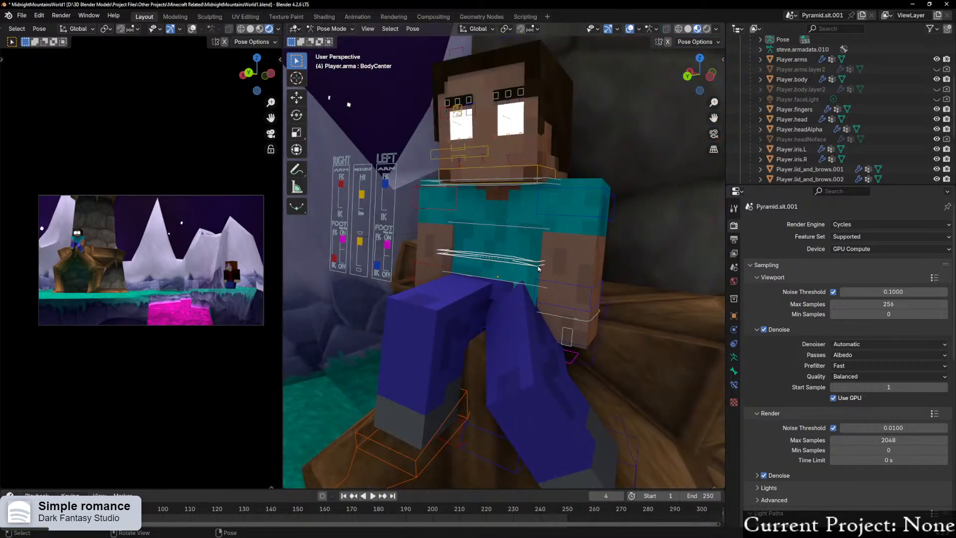
{"action": "scroll", "coordinate": [538, 269], "scroll_direction": "down", "scroll_amount": 1}
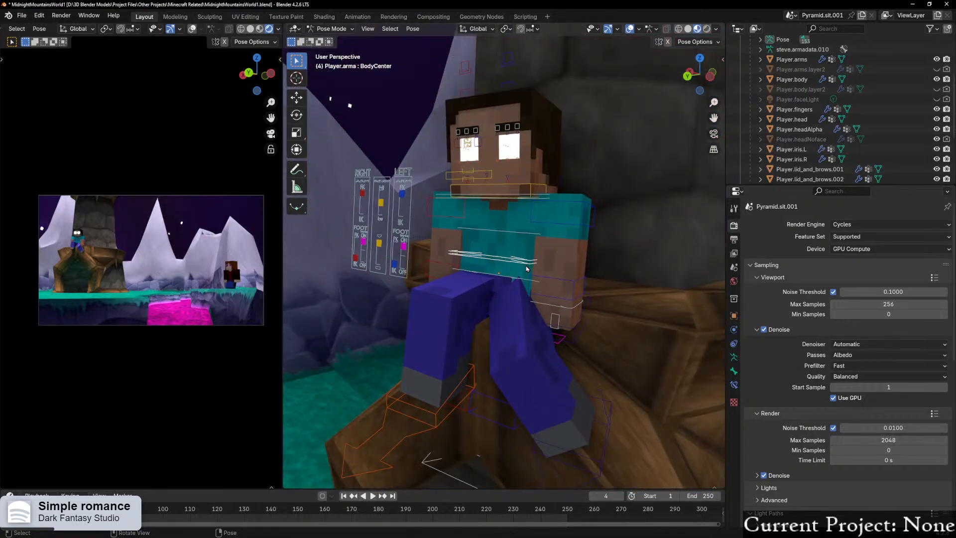
{"action": "middle_click_drag", "start_coordinate": [526, 269], "coordinate": [574, 328]}
{"action": "left_click", "coordinate": [463, 371]}
{"action": "middle_click_drag", "start_coordinate": [462, 372], "coordinate": [541, 404]}
{"action": "key", "text": "g"}
{"action": "key", "text": "z"}
{"action": "left_click", "coordinate": [613, 393]}
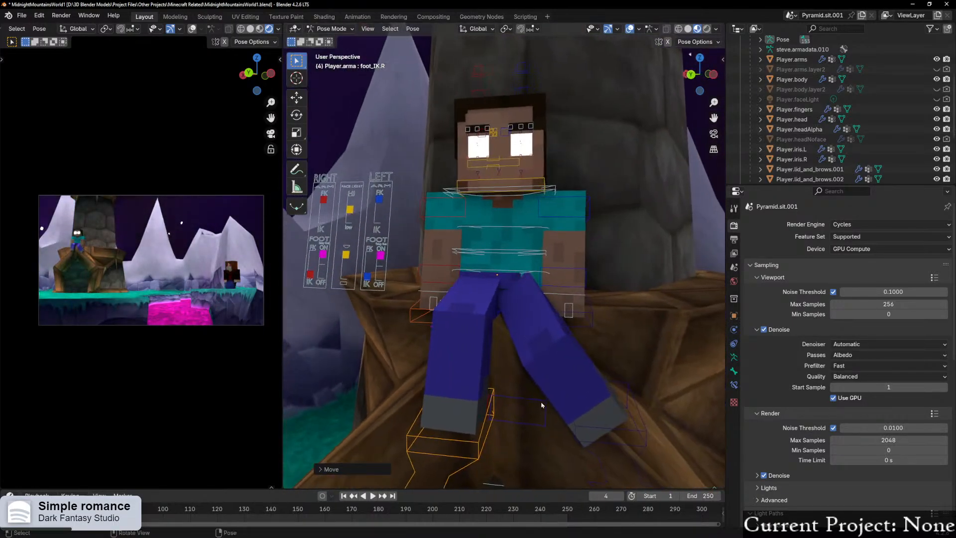
Step: Select Herobrine's left foot IK control and view the leg from the side
{"action": "left_click", "coordinate": [597, 438]}
{"action": "middle_click_drag", "start_coordinate": [623, 429], "coordinate": [557, 419]}
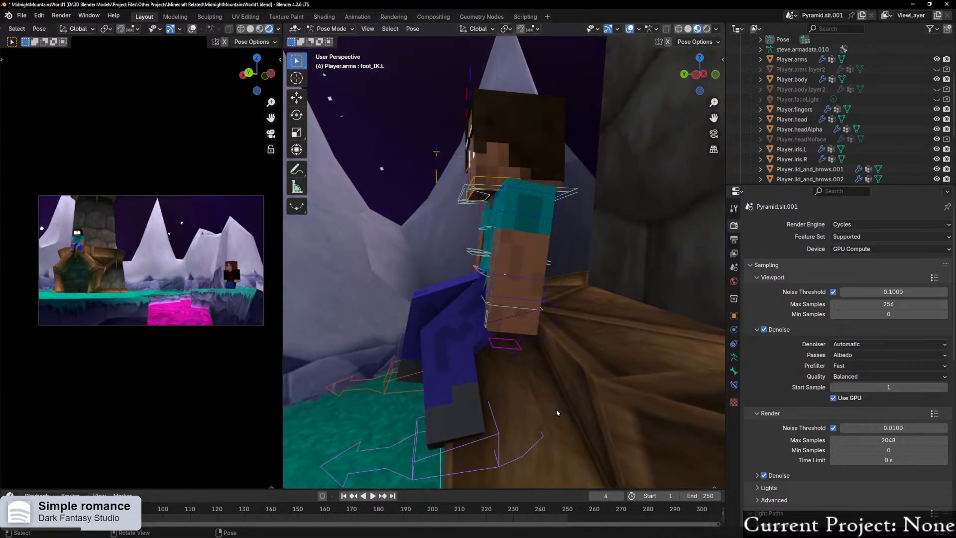
Step: Move the seated character's left foot IK control back toward the wooden structure along the global Y axis
{"action": "key", "text": "g"}
{"action": "key", "text": "y"}
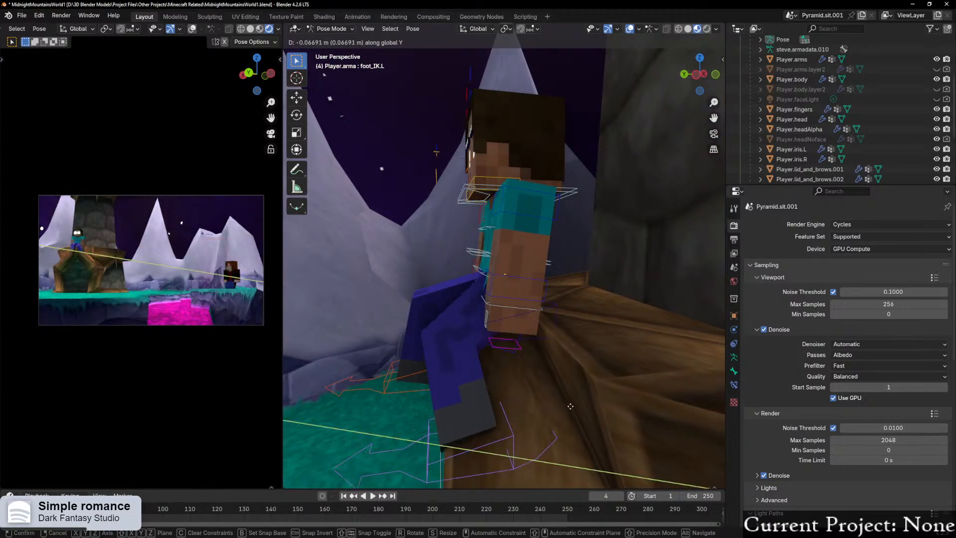
{"action": "left_click", "coordinate": [586, 407]}
{"action": "scroll", "coordinate": [107, 294], "scroll_direction": "up", "scroll_amount": 2}
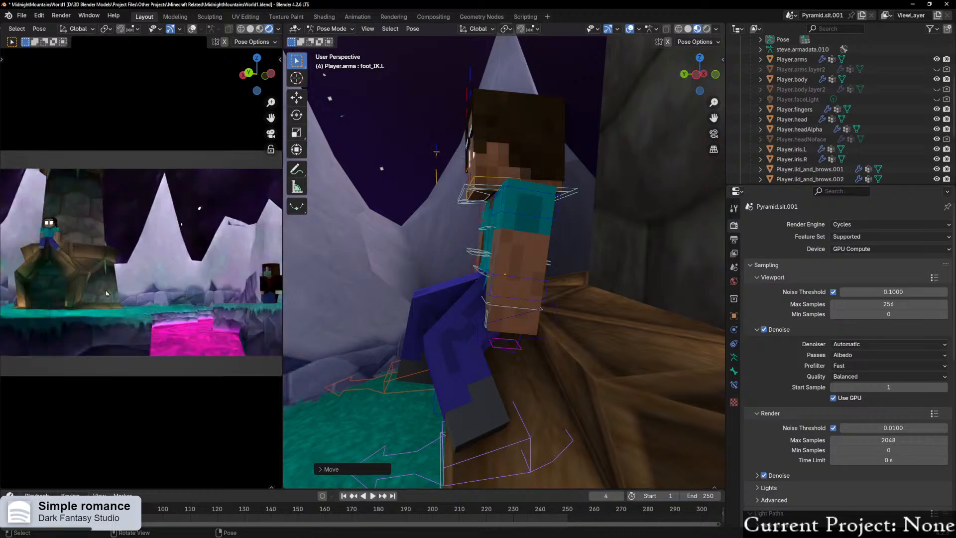
{"action": "scroll", "coordinate": [106, 294], "scroll_direction": "up", "scroll_amount": 1}
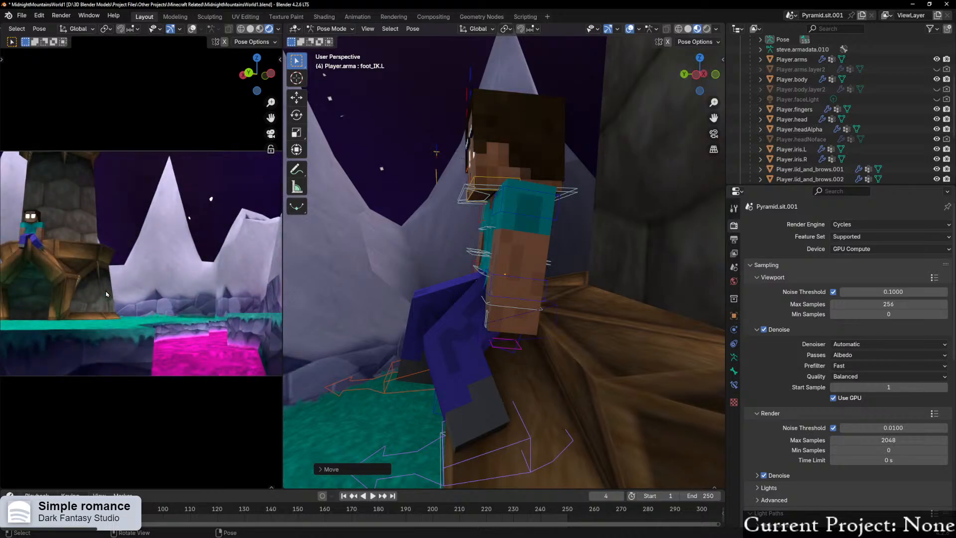
Step: Rotate the left upper arm bone about its local X axis to swing the arm behind the torso
{"action": "middle_click_drag", "start_coordinate": [635, 227], "coordinate": [626, 246]}
{"action": "left_click", "coordinate": [555, 233]}
{"action": "key", "text": "r"}
{"action": "key", "text": "x"}
{"action": "key", "text": "x"}
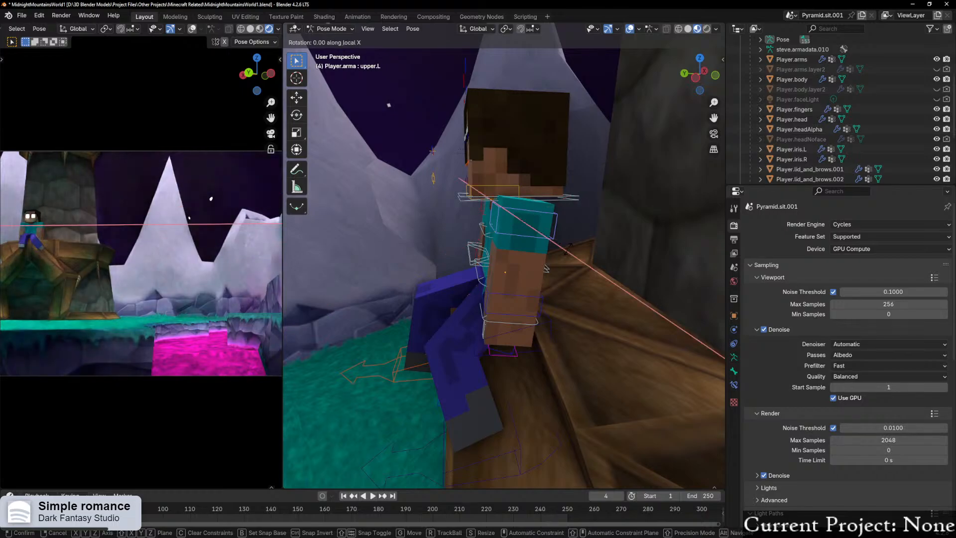
{"action": "left_click", "coordinate": [655, 159]}
Step: Rotate the left lower arm bone about 39° to bend the elbow so the forearm points down at the wood
{"action": "left_click", "coordinate": [601, 255]}
{"action": "key", "text": "r"}
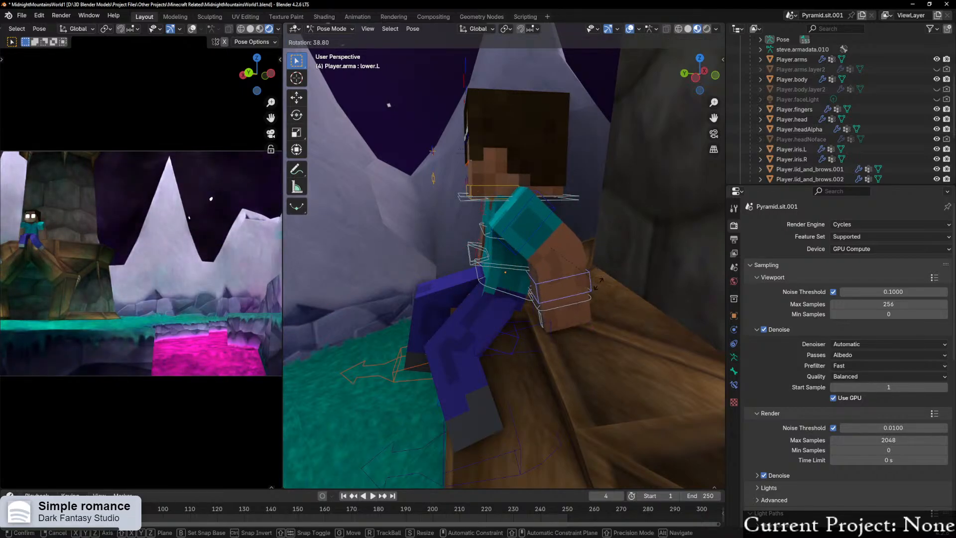
{"action": "left_click", "coordinate": [602, 286]}
Step: Rotate the right upper arm bone about its local X axis to swing the arm forward
{"action": "middle_click_drag", "start_coordinate": [600, 288], "coordinate": [546, 282]}
{"action": "left_click", "coordinate": [434, 206]}
{"action": "middle_click_drag", "start_coordinate": [435, 205], "coordinate": [595, 286]}
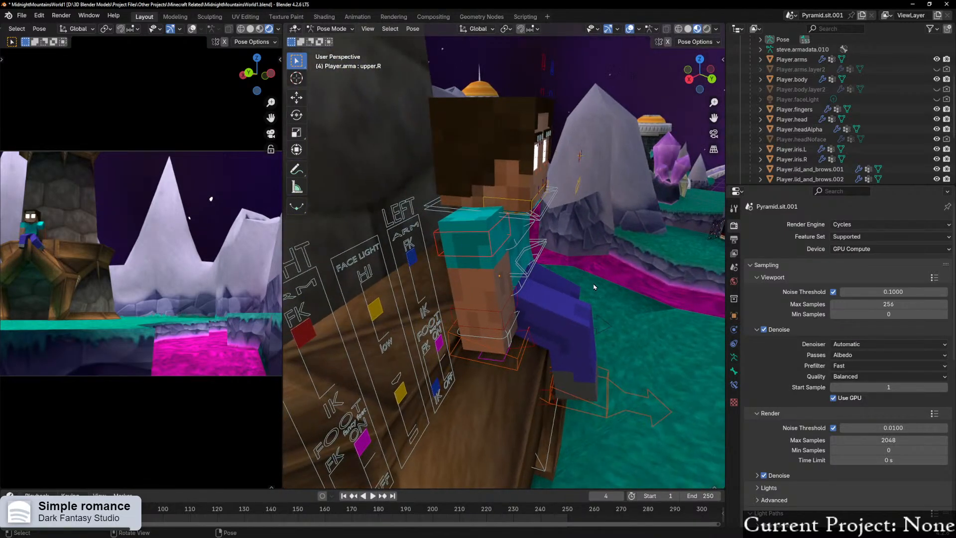
{"action": "key", "text": "r"}
{"action": "key", "text": "x"}
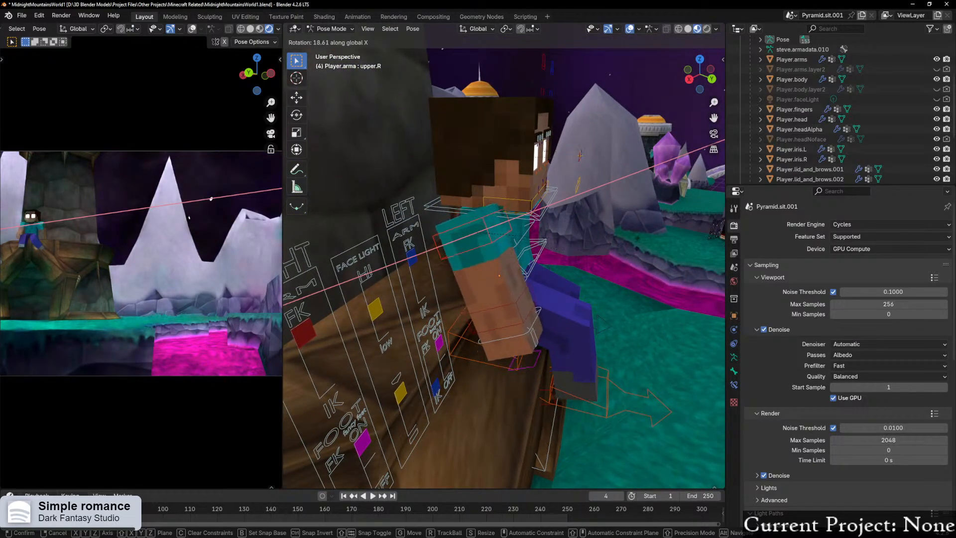
{"action": "key", "text": "x"}
{"action": "left_click", "coordinate": [640, 221]}
Step: Twist the right upper arm bone inward about its local Y axis
{"action": "middle_click_drag", "start_coordinate": [571, 284], "coordinate": [518, 280]}
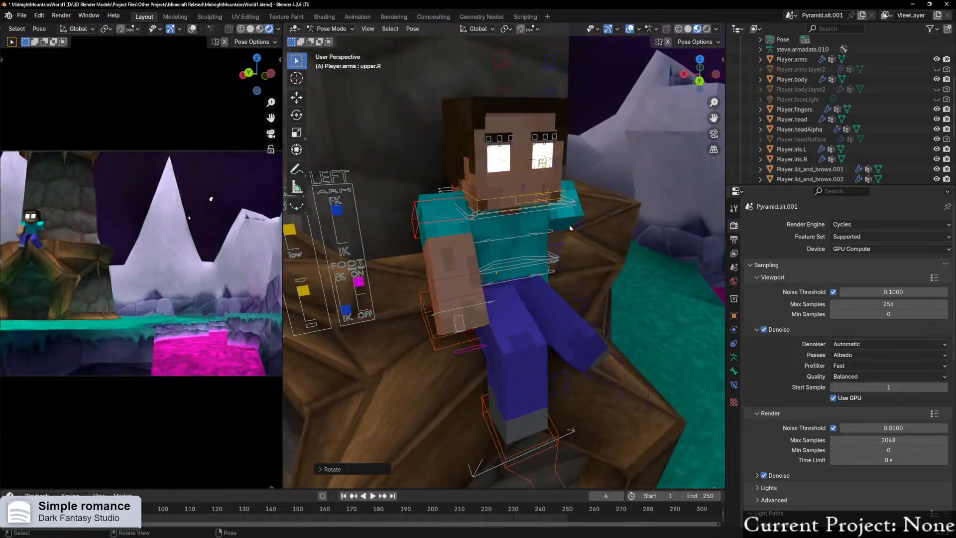
{"action": "middle_click_drag", "start_coordinate": [570, 228], "coordinate": [538, 222]}
{"action": "key", "text": "r"}
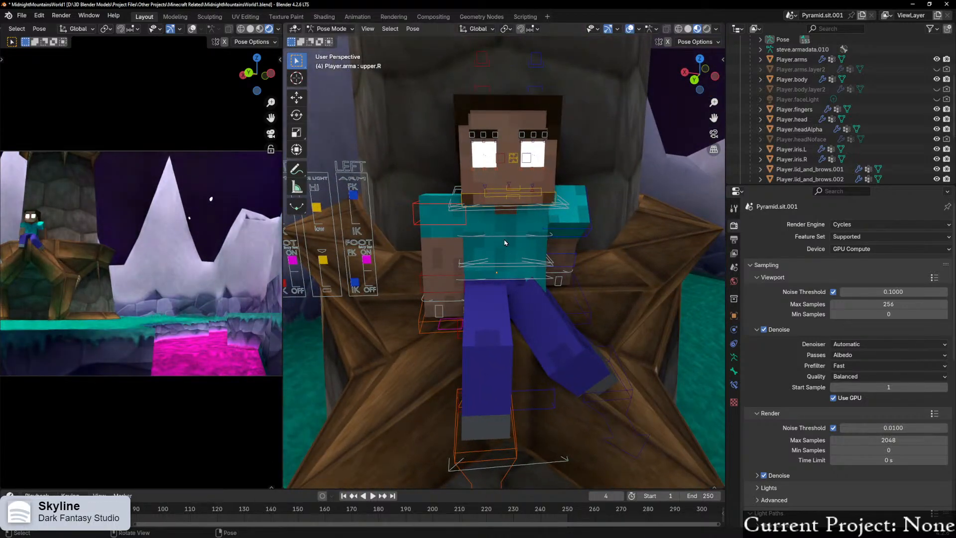
{"action": "key", "text": "z"}
{"action": "key", "text": "z"}
{"action": "key", "text": "x"}
{"action": "key", "text": "x"}
{"action": "key", "text": "y"}
{"action": "key", "text": "y"}
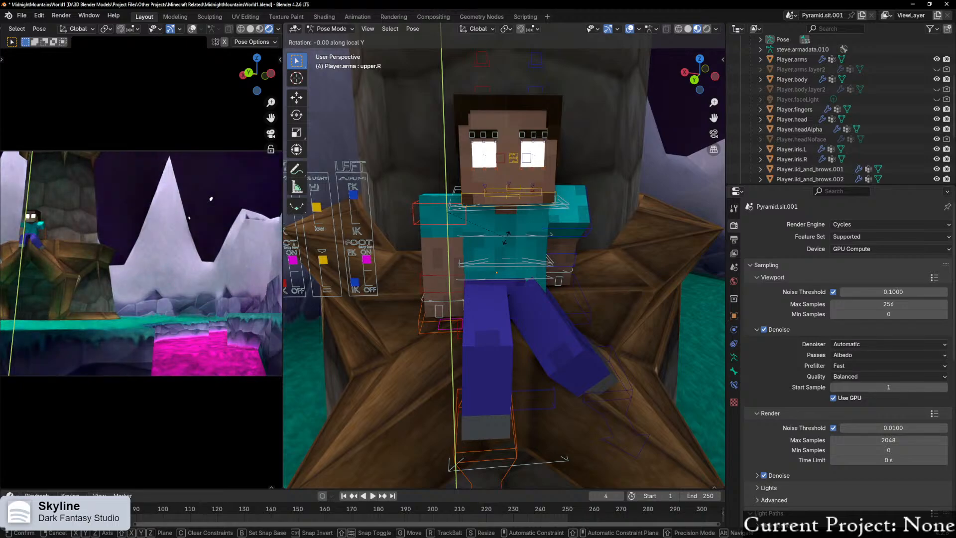
{"action": "left_click", "coordinate": [494, 86]}
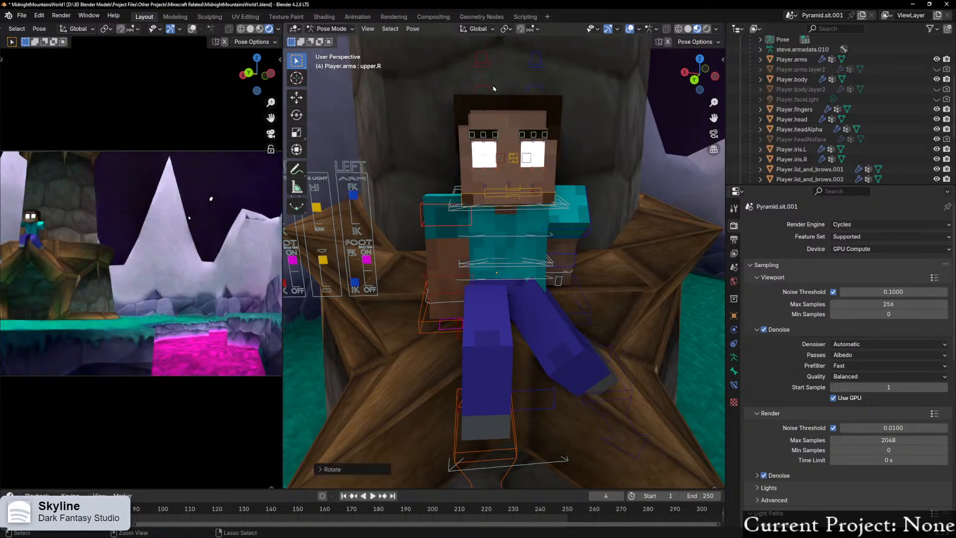
Step: Rotate the right upper arm bone about -25° around its local Z axis to bring the arm further forward
{"action": "left_click", "coordinate": [443, 282]}
{"action": "key", "text": "r"}
{"action": "left_click", "coordinate": [540, 269]}
{"action": "middle_click_drag", "start_coordinate": [539, 270], "coordinate": [490, 224]}
{"action": "key", "text": "r"}
{"action": "key", "text": "z"}
{"action": "key", "text": "z"}
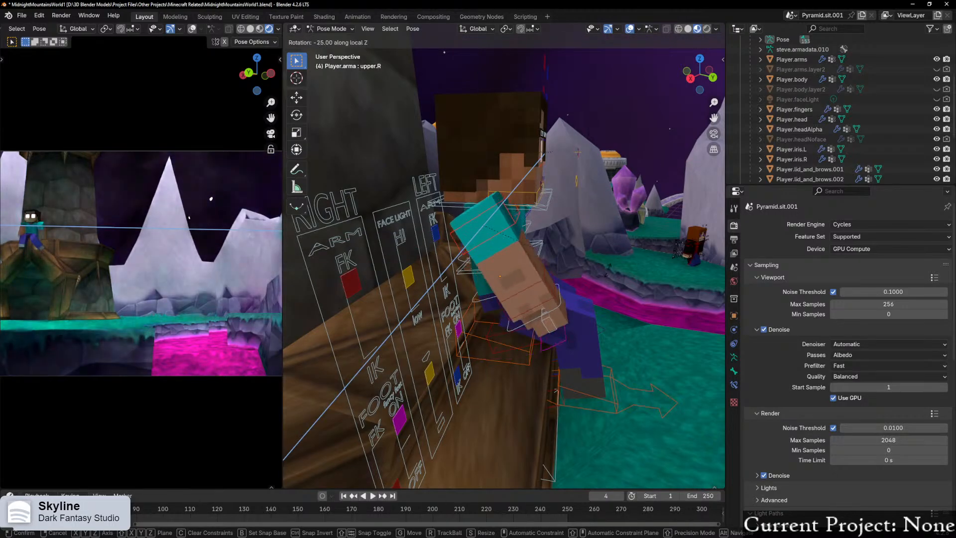
{"action": "left_click", "coordinate": [610, 262]}
Step: Rotate the right lower arm bone to bend the forearm across the lap, and check the pose in the camera view
{"action": "middle_click_drag", "start_coordinate": [610, 262], "coordinate": [464, 342]}
{"action": "left_click", "coordinate": [478, 268]}
{"action": "key", "text": "r"}
{"action": "left_click", "coordinate": [450, 250]}
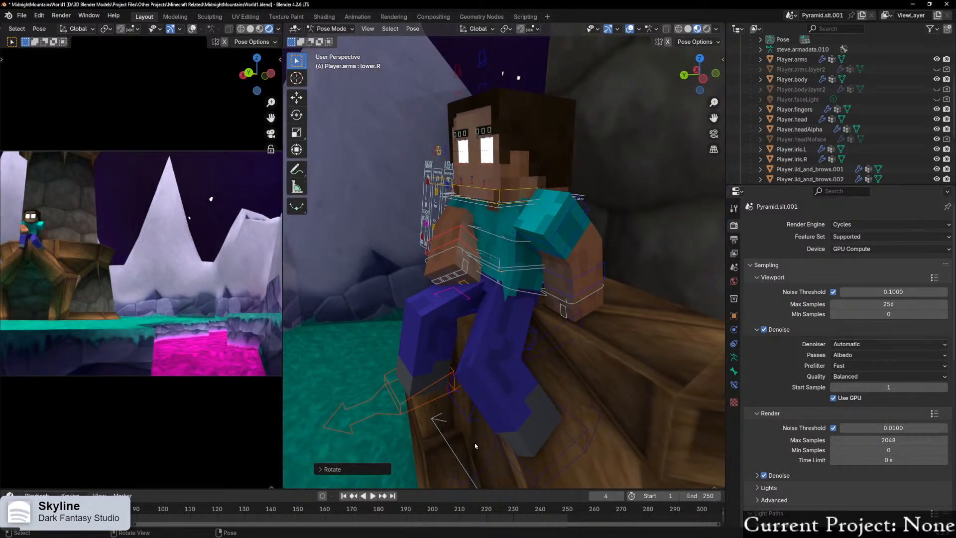
{"action": "scroll", "coordinate": [97, 368], "scroll_direction": "down", "scroll_amount": 4}
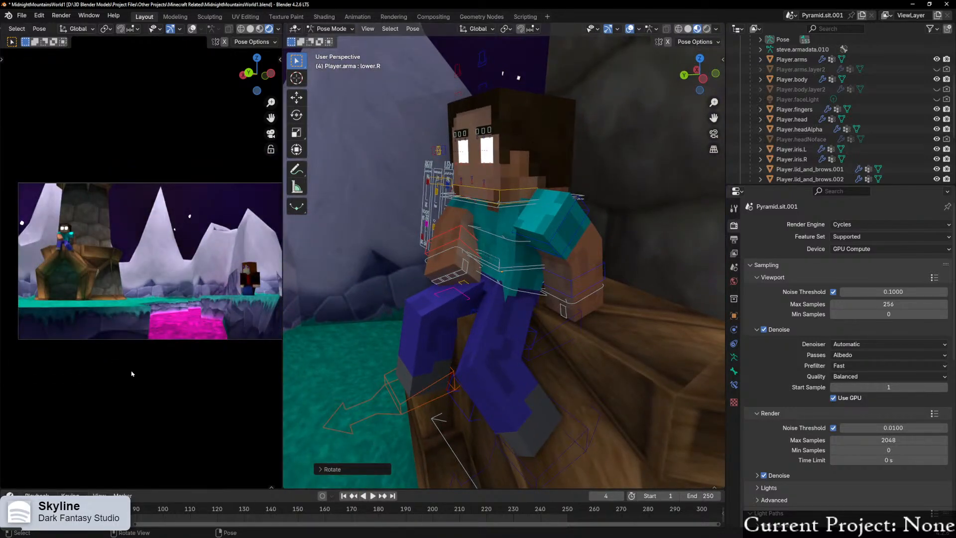
{"action": "scroll", "coordinate": [138, 374], "scroll_direction": "up", "scroll_amount": 2}
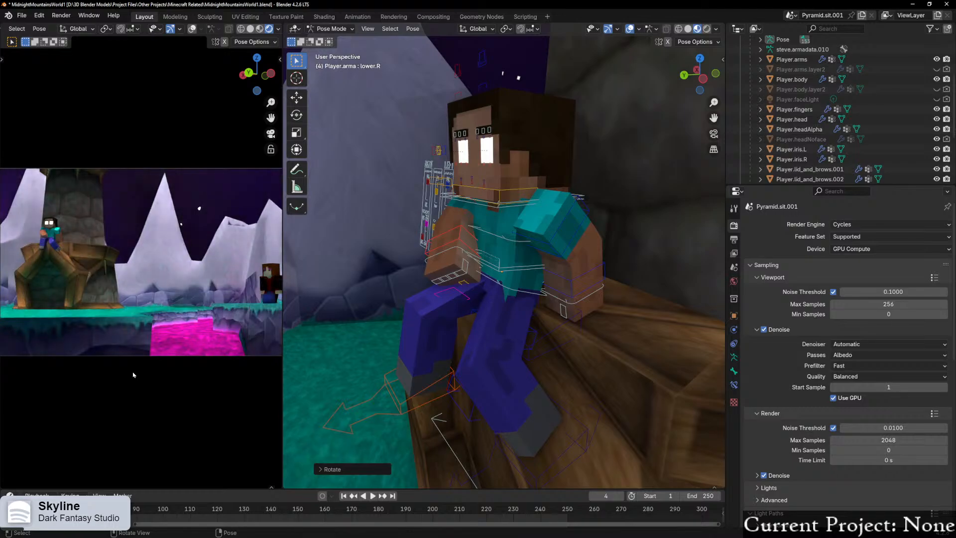
{"action": "scroll", "coordinate": [128, 374], "scroll_direction": "down", "scroll_amount": 1}
Step: Lean the torso back by rotating the BodyCenter bone about 10°
{"action": "middle_click_drag", "start_coordinate": [576, 255], "coordinate": [606, 256]}
{"action": "left_click", "coordinate": [604, 280]}
{"action": "key", "text": "r"}
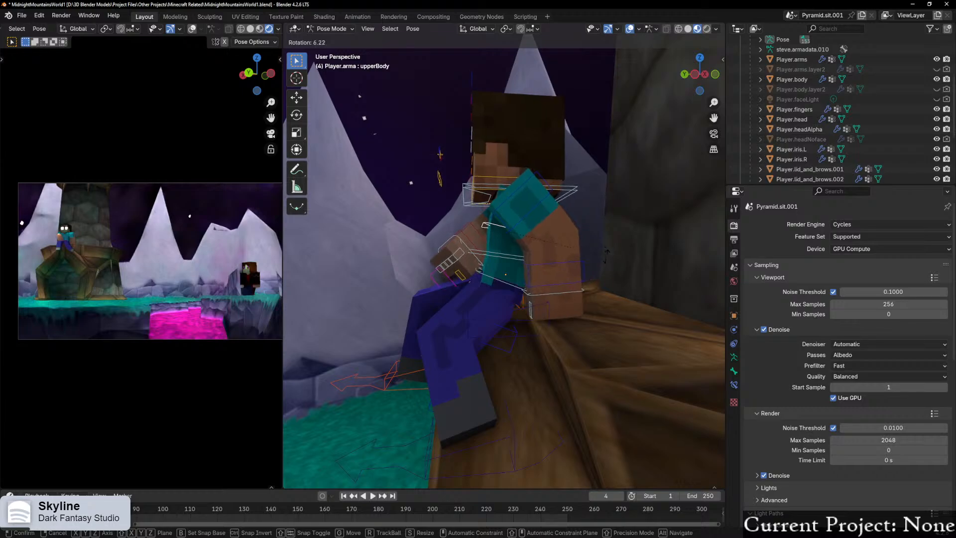
{"action": "left_click", "coordinate": [514, 259]}
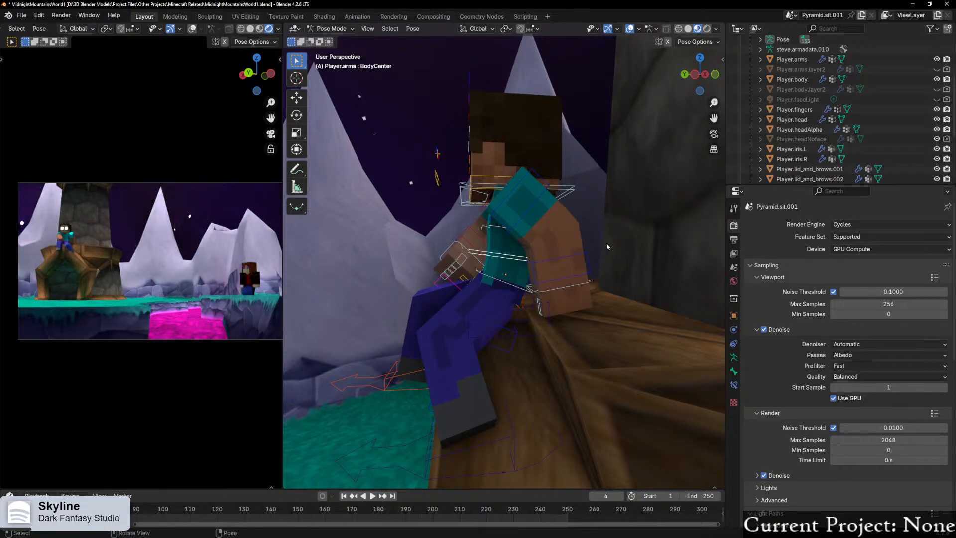
{"action": "key", "text": "r"}
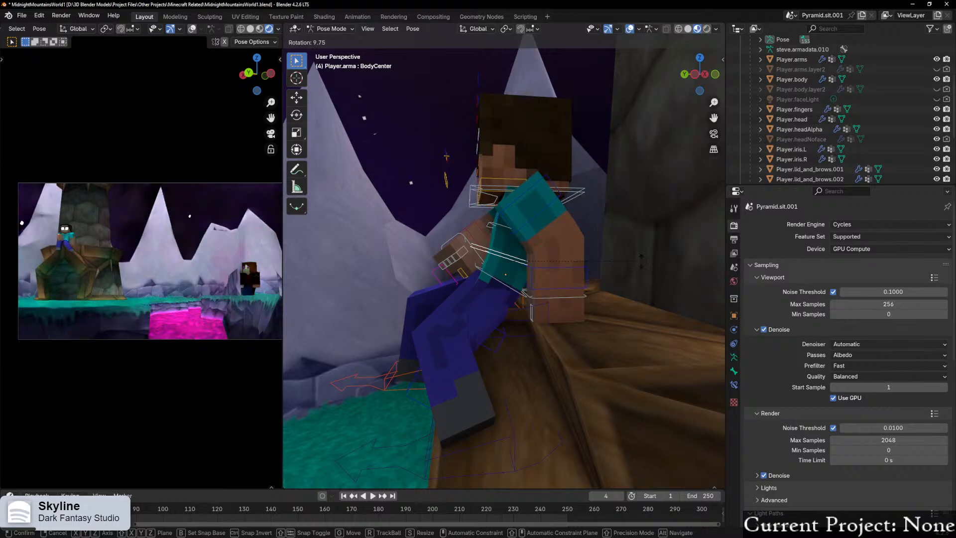
{"action": "left_click", "coordinate": [641, 257]}
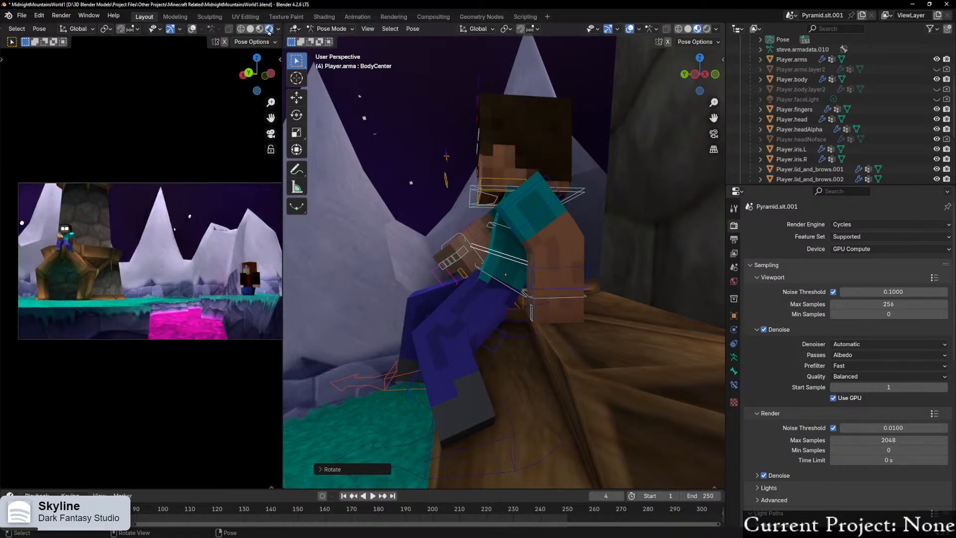
Step: Switch the scene's render engine to EEVEE
{"action": "left_click", "coordinate": [865, 225]}
{"action": "left_click", "coordinate": [857, 236]}
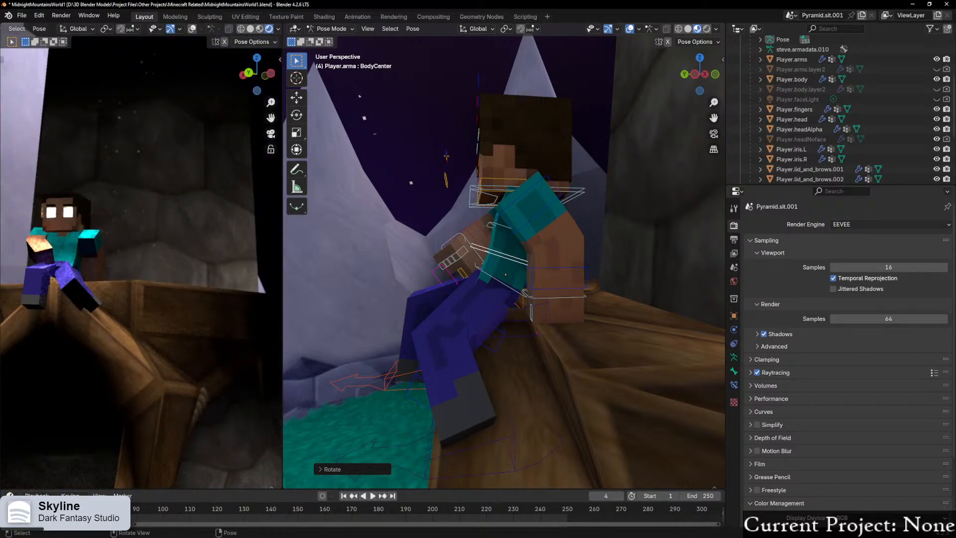
Step: Move the left foot IK control about 0.1 m outward and upward along the wooden slope
{"action": "middle_click_drag", "start_coordinate": [433, 292], "coordinate": [552, 305]}
{"action": "left_click", "coordinate": [532, 343]}
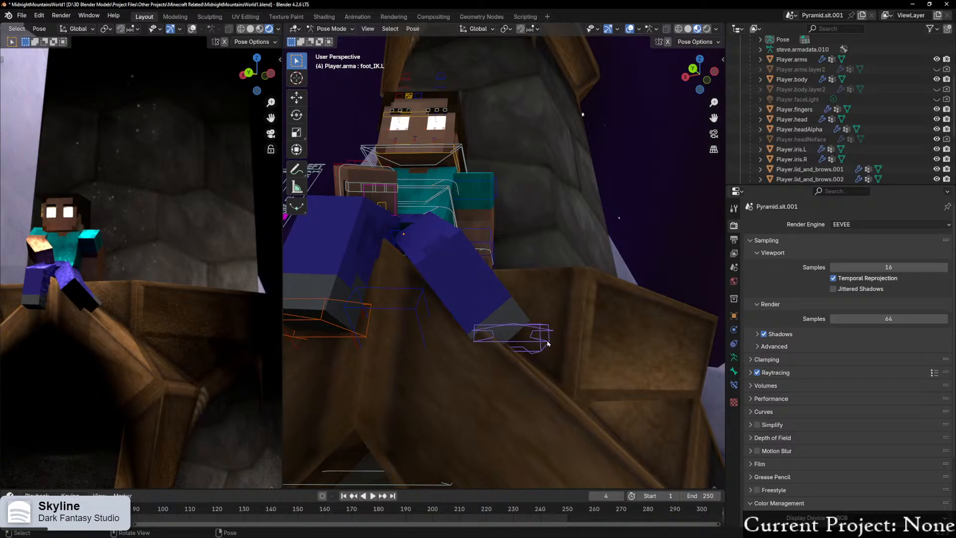
{"action": "key", "text": "g"}
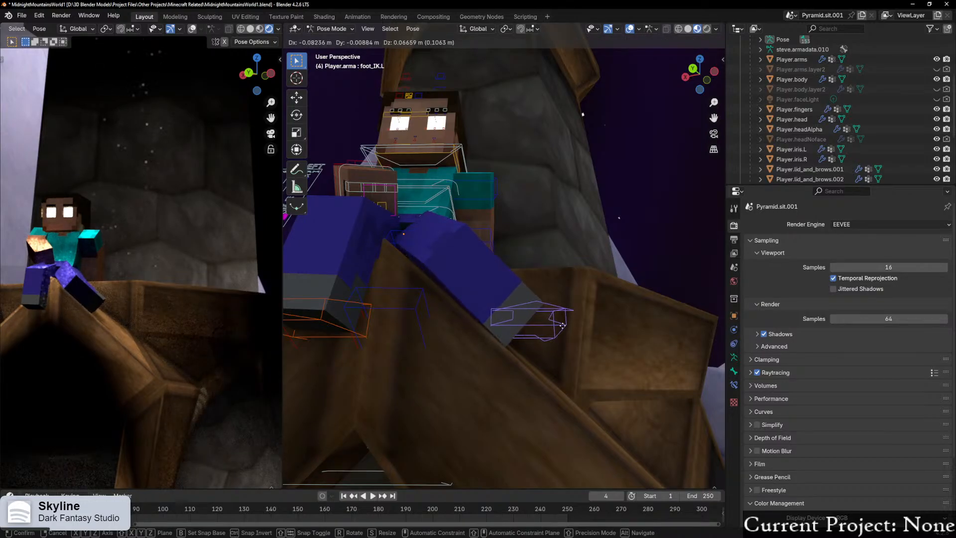
{"action": "left_click", "coordinate": [558, 330]}
Step: Adjust the left foot IK control's height along global Z and pull it back along global Y onto the sloping beam
{"action": "middle_click_drag", "start_coordinate": [558, 329], "coordinate": [517, 332]}
{"action": "key", "text": "g"}
{"action": "key", "text": "z"}
{"action": "left_click", "coordinate": [577, 329]}
{"action": "key", "text": "g"}
{"action": "key", "text": "y"}
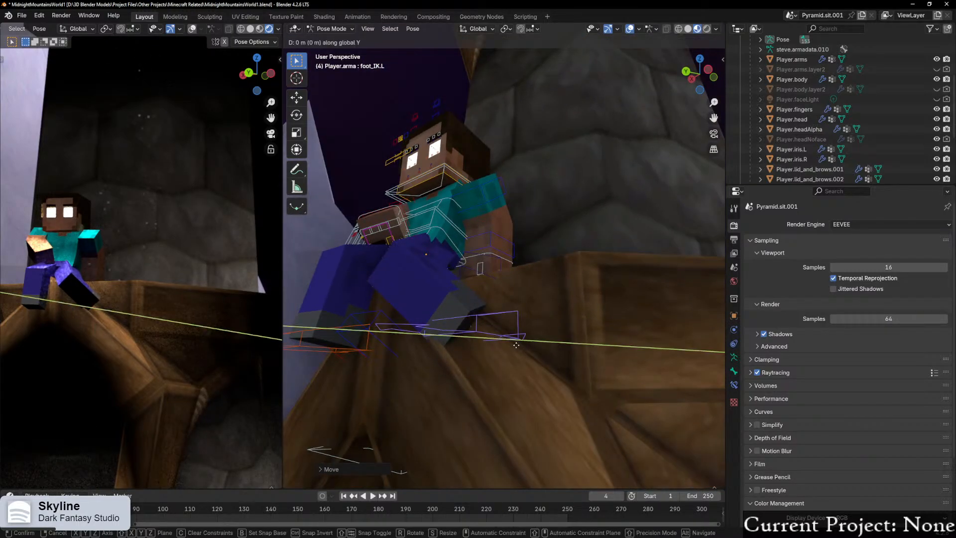
{"action": "left_click", "coordinate": [535, 343]}
{"action": "middle_click_drag", "start_coordinate": [536, 343], "coordinate": [484, 388]}
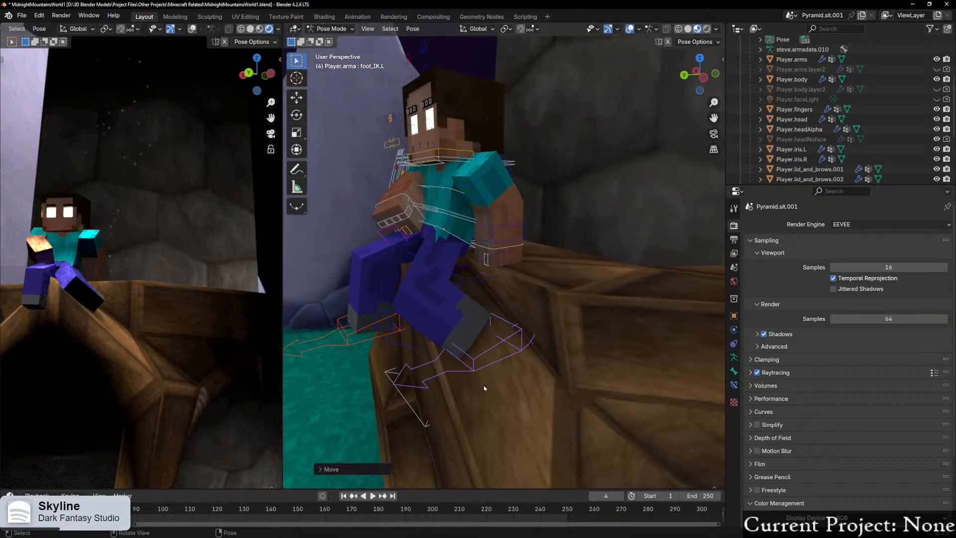
{"action": "middle_click_drag", "start_coordinate": [490, 293], "coordinate": [542, 304]}
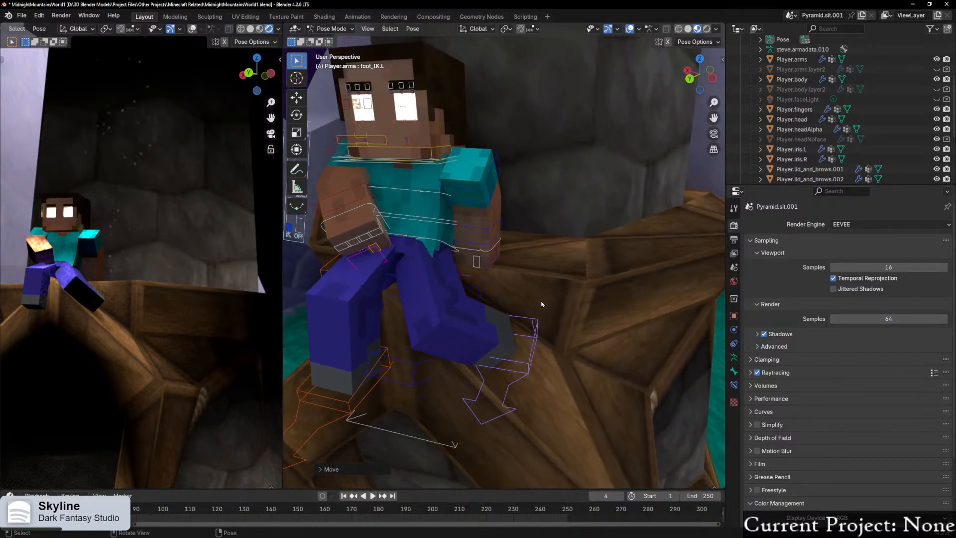
Step: Raise the right foot IK control about 0.1 m along the global Z axis
{"action": "middle_click_drag", "start_coordinate": [424, 323], "coordinate": [436, 296]}
{"action": "left_click", "coordinate": [355, 385]}
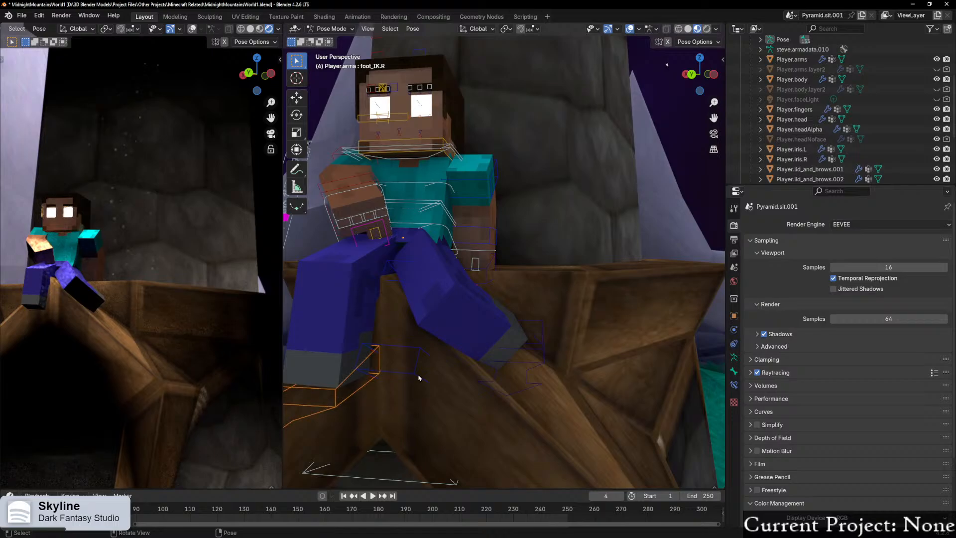
{"action": "key", "text": "g"}
{"action": "key", "text": "z"}
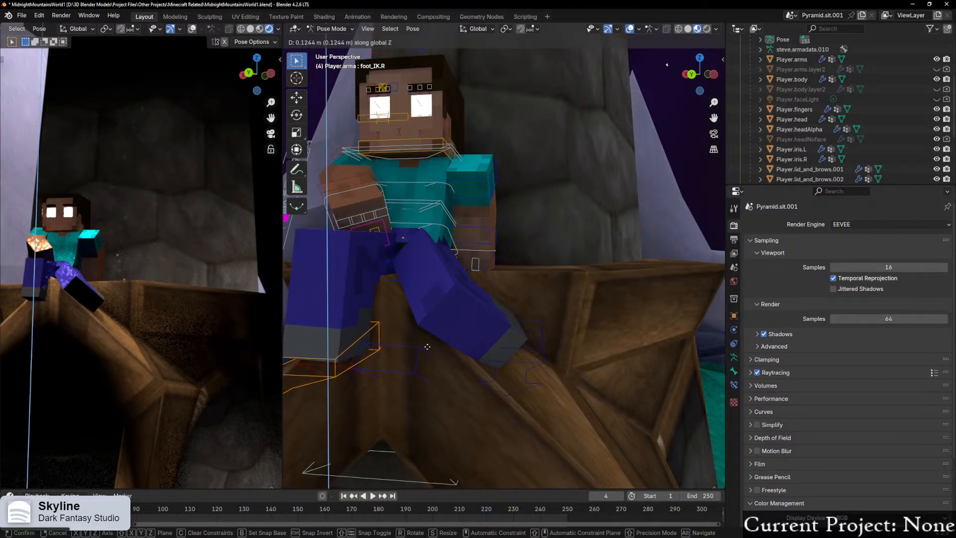
{"action": "left_click", "coordinate": [426, 352]}
Step: Move the right foot IK control back toward the wooden structure along the global Y axis
{"action": "mouse_move", "coordinate": [426, 353]}
{"action": "middle_mouse_down"}
{"action": "mouse_move", "coordinate": [392, 346]}
{"action": "mouse_move", "coordinate": [418, 347]}
{"action": "middle_mouse_up"}
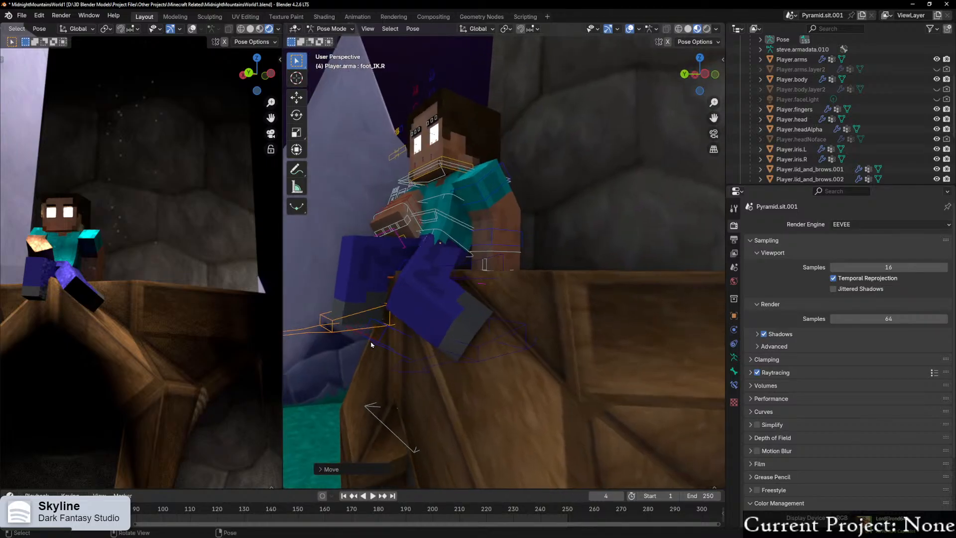
{"action": "key", "text": "g"}
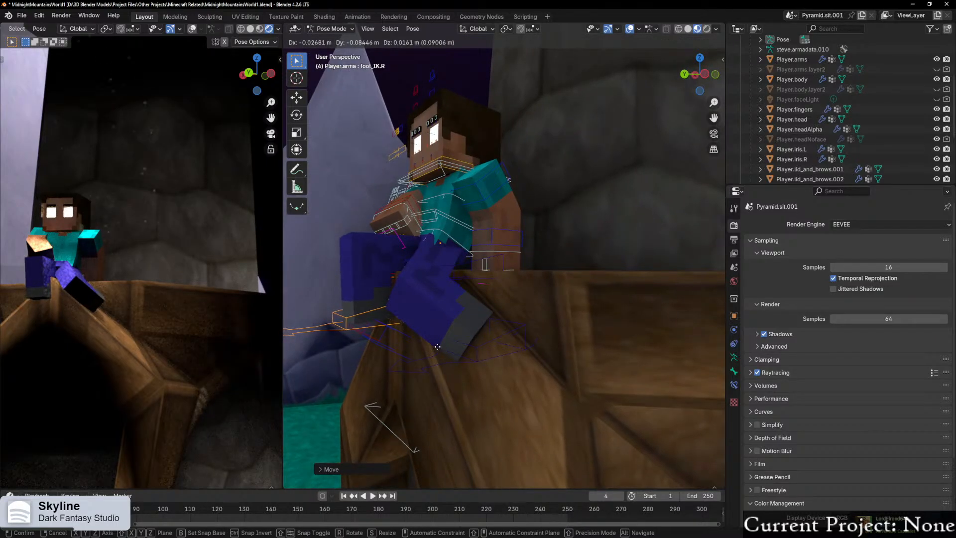
{"action": "key", "text": "x"}
{"action": "key", "text": "y"}
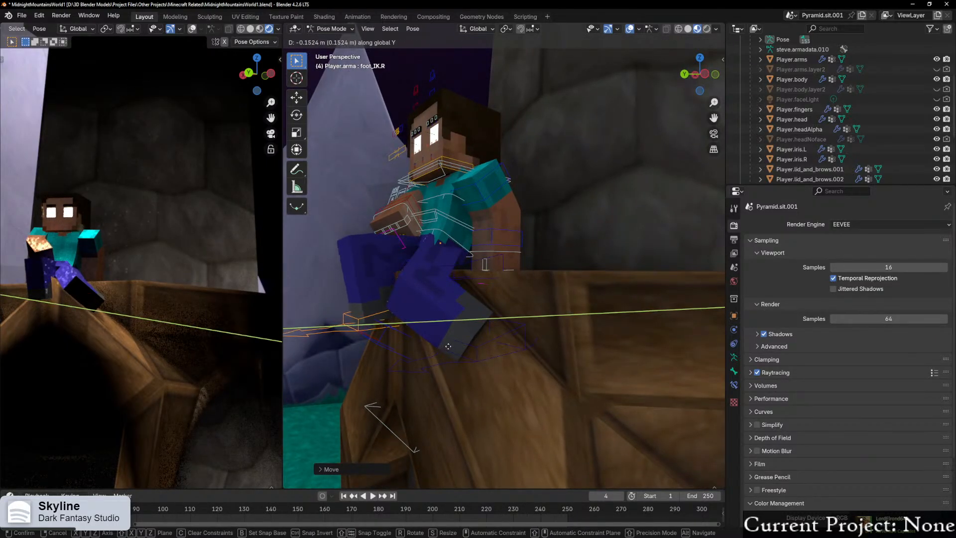
{"action": "left_click", "coordinate": [437, 346]}
Step: Shift the right foot IK control about 0.1 m outward along the global X axis
{"action": "middle_click_drag", "start_coordinate": [437, 346], "coordinate": [467, 352]}
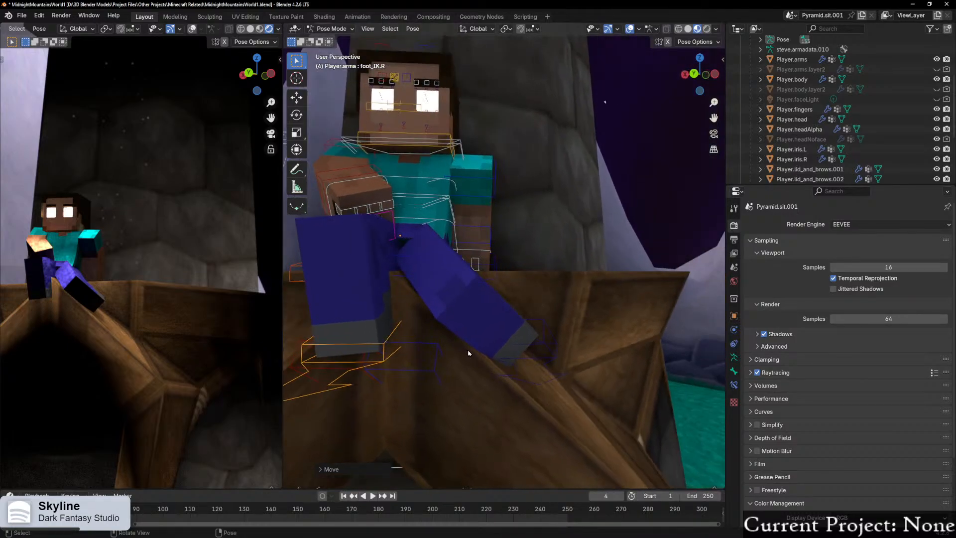
{"action": "key", "text": "g"}
{"action": "key", "text": "y"}
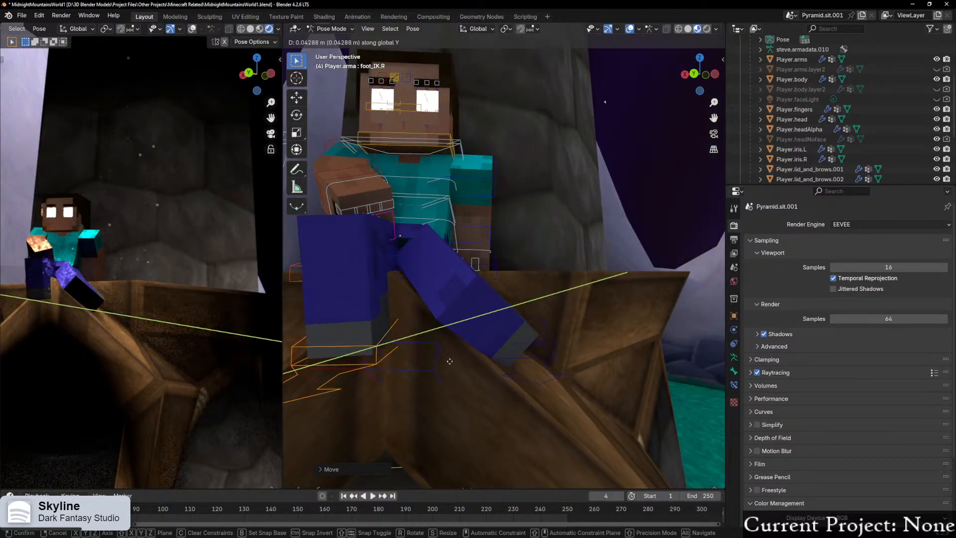
{"action": "key", "text": "x"}
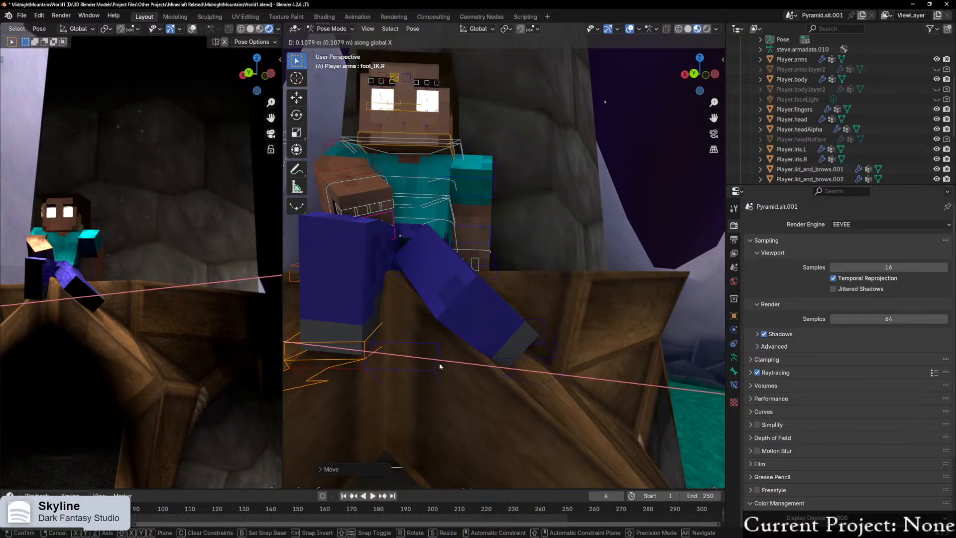
{"action": "left_click", "coordinate": [315, 366]}
{"action": "scroll", "coordinate": [107, 367], "scroll_direction": "down", "scroll_amount": 2}
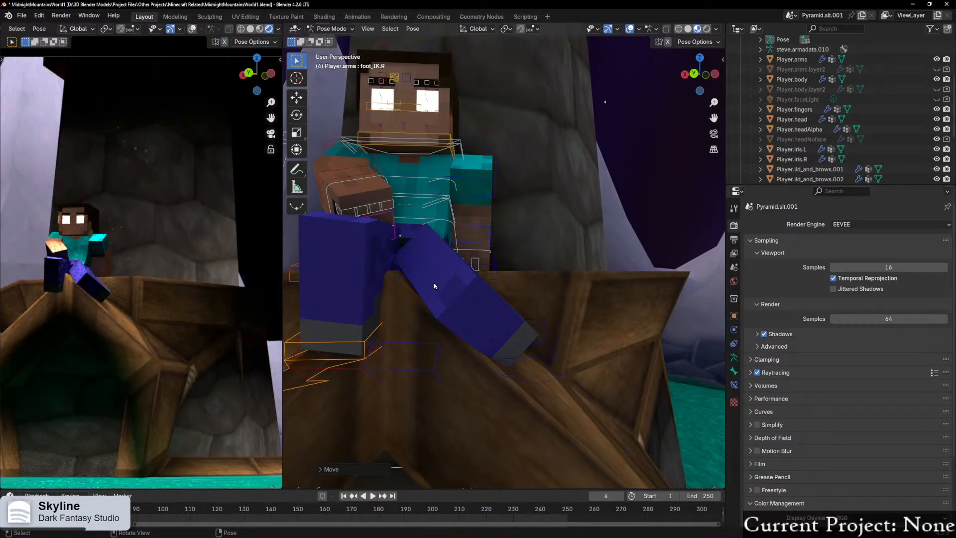
Step: Move the right hand control so the character's right hand rests on its raised right thigh
{"action": "middle_click_drag", "start_coordinate": [435, 286], "coordinate": [480, 314]}
{"action": "left_click", "coordinate": [472, 294]}
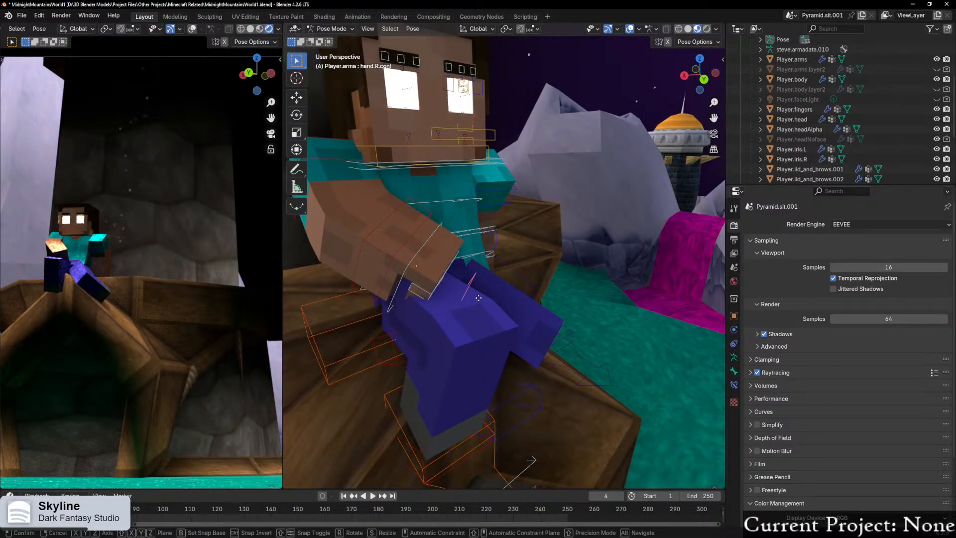
{"action": "key", "text": "g"}
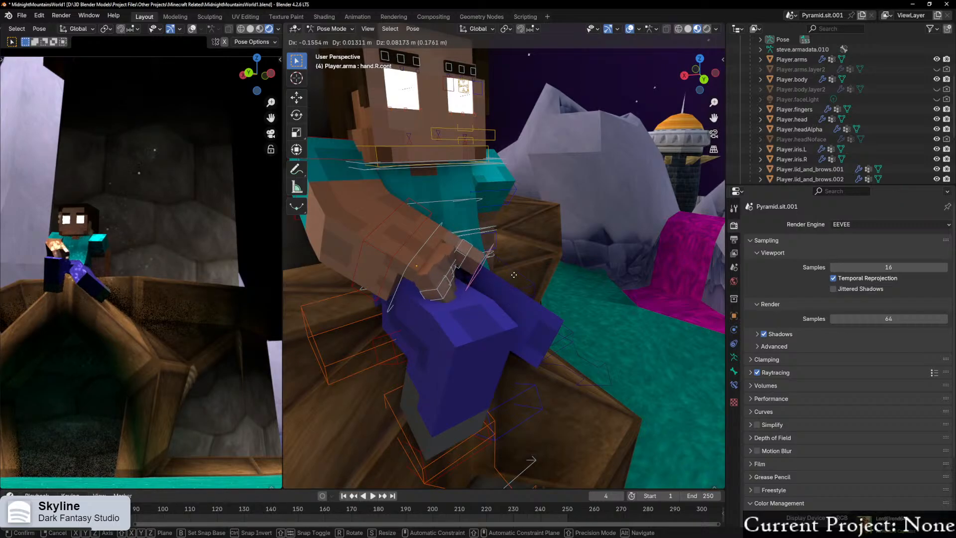
{"action": "left_click", "coordinate": [455, 294]}
{"action": "middle_click_drag", "start_coordinate": [455, 294], "coordinate": [558, 344]}
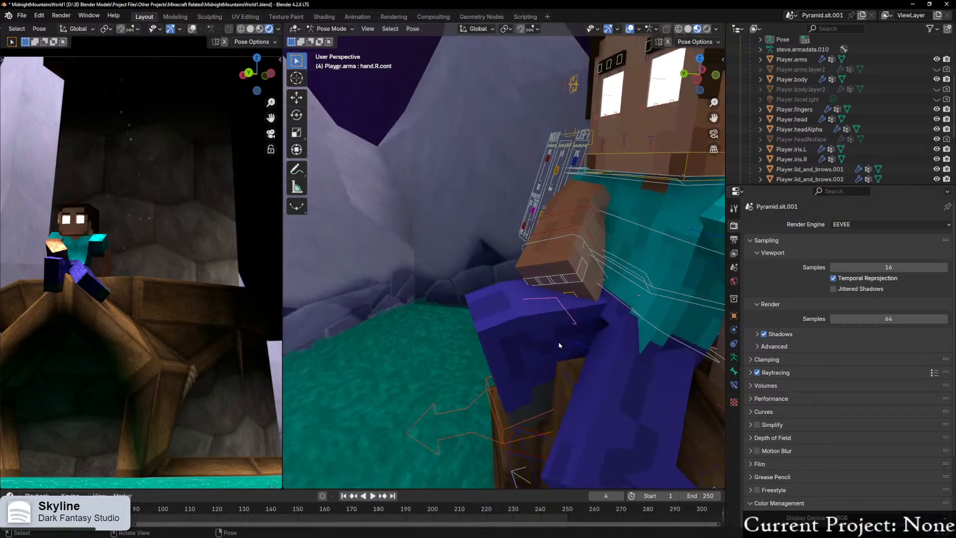
{"action": "key", "text": "g"}
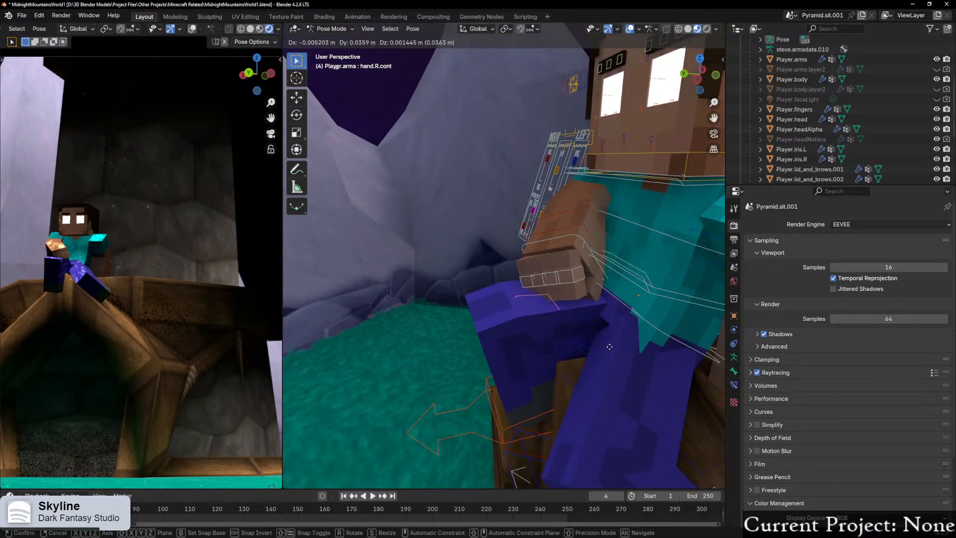
{"action": "left_click", "coordinate": [607, 349]}
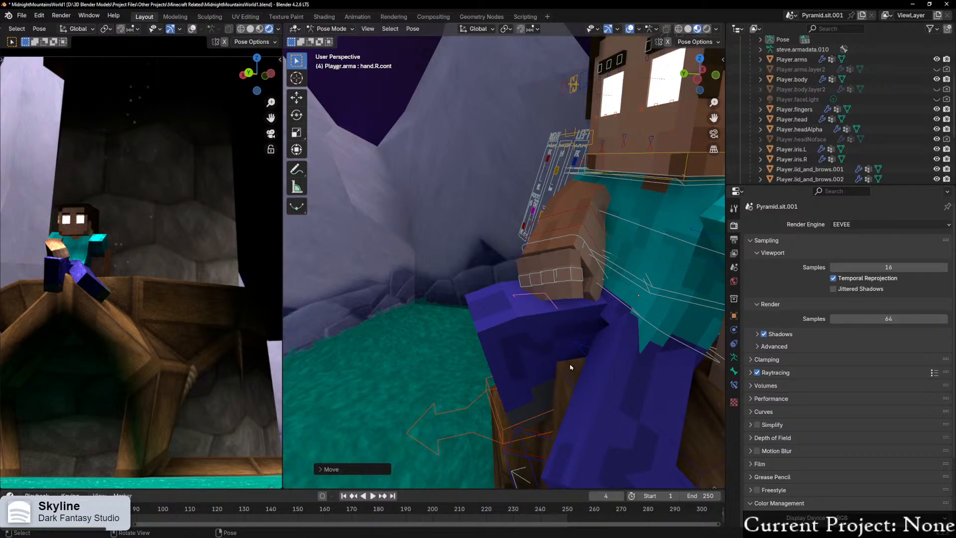
{"action": "middle_click_drag", "start_coordinate": [563, 330], "coordinate": [546, 346]}
{"action": "scroll", "coordinate": [623, 328], "scroll_direction": "down", "scroll_amount": 2}
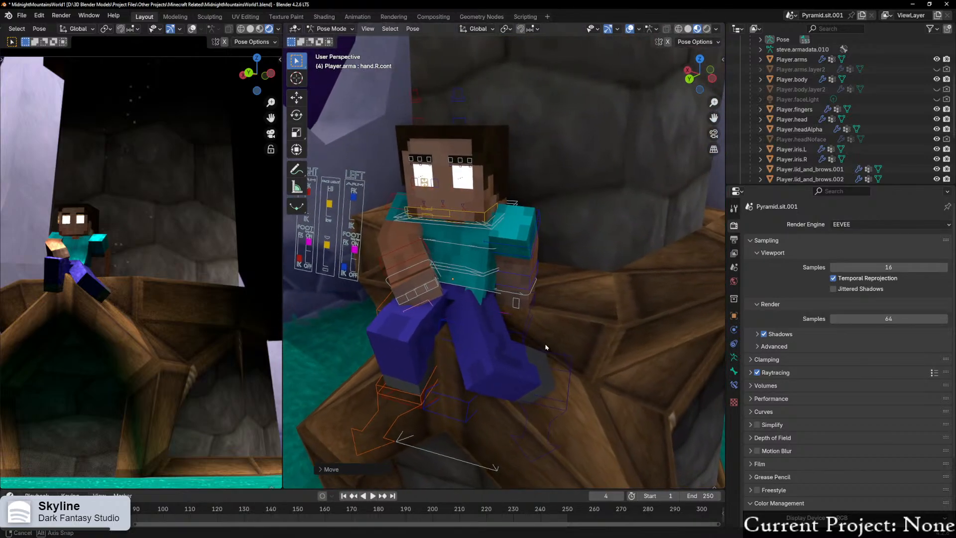
{"action": "scroll", "coordinate": [544, 344], "scroll_direction": "up", "scroll_amount": 3}
{"action": "middle_click_drag", "start_coordinate": [495, 239], "coordinate": [544, 375], "text": "shift"}
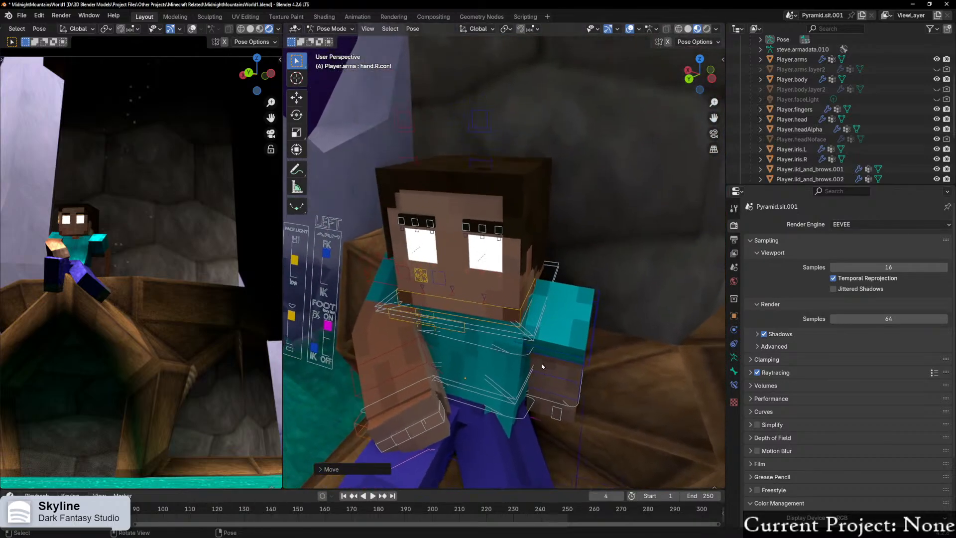
{"action": "left_click", "coordinate": [468, 141]}
{"action": "left_click", "coordinate": [411, 133], "text": "shift"}
{"action": "middle_click_drag", "start_coordinate": [464, 157], "coordinate": [559, 201]}
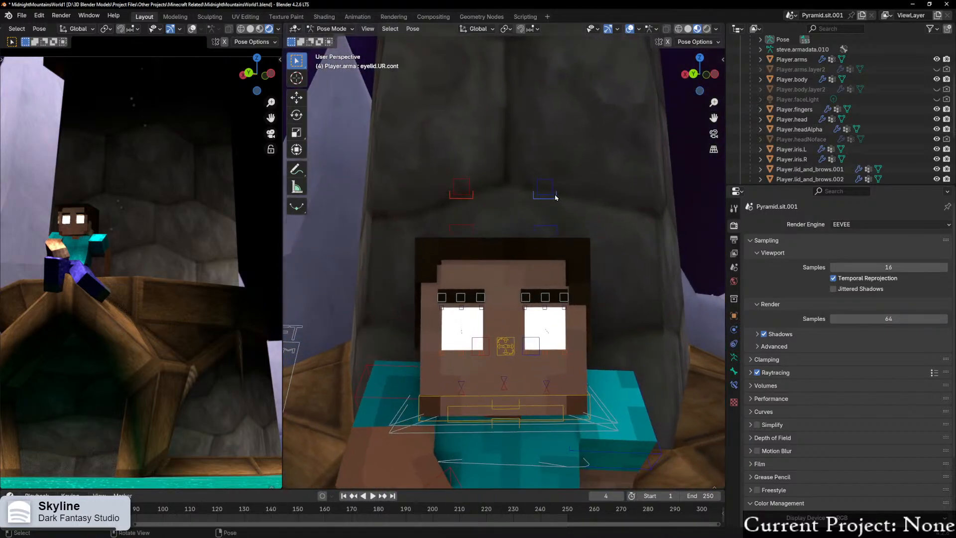
{"action": "key", "text": "g"}
{"action": "key", "text": "z"}
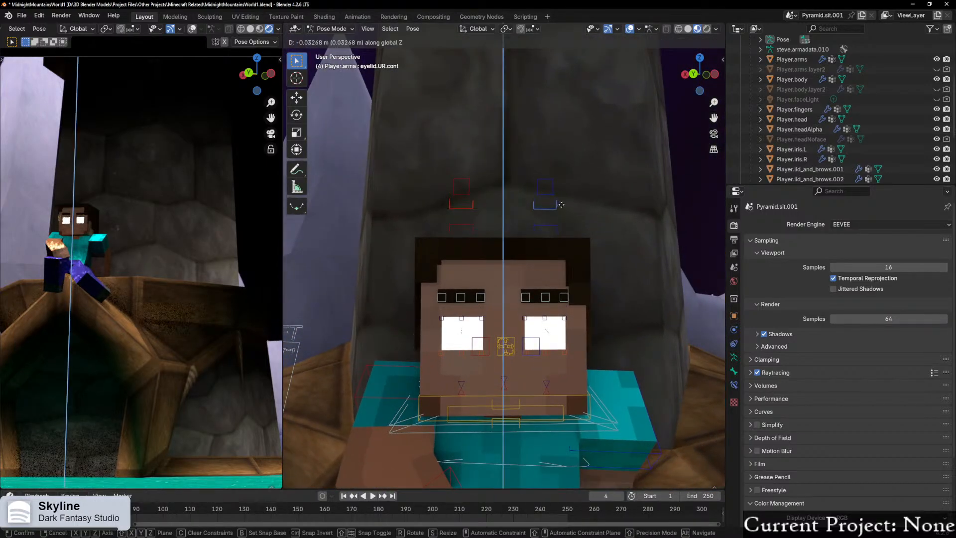
{"action": "key", "text": "Escape"}
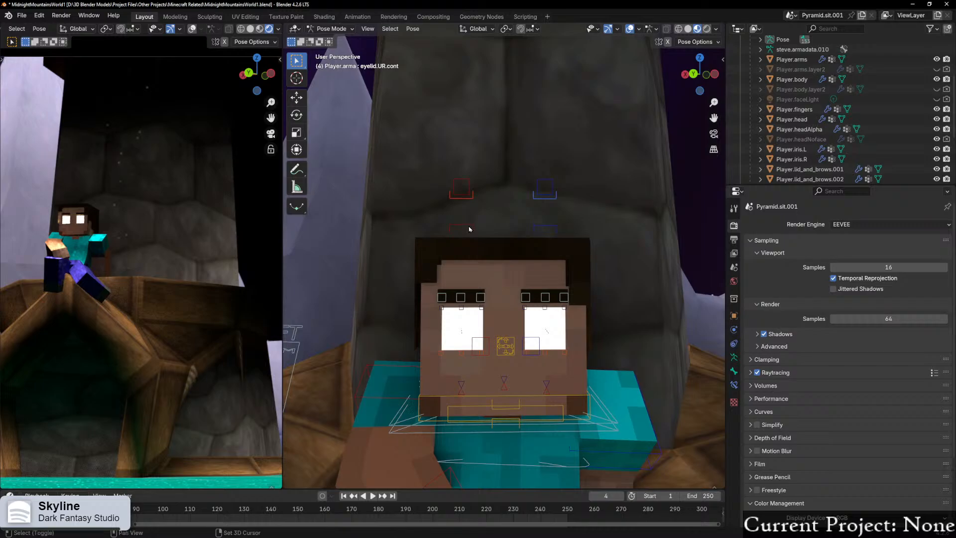
{"action": "key", "text": "s"}
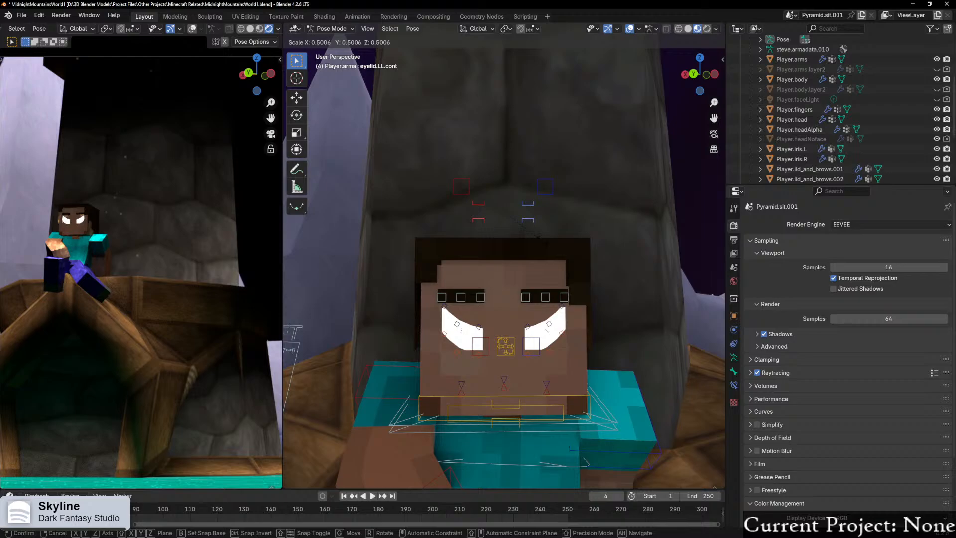
{"action": "key", "text": "Escape"}
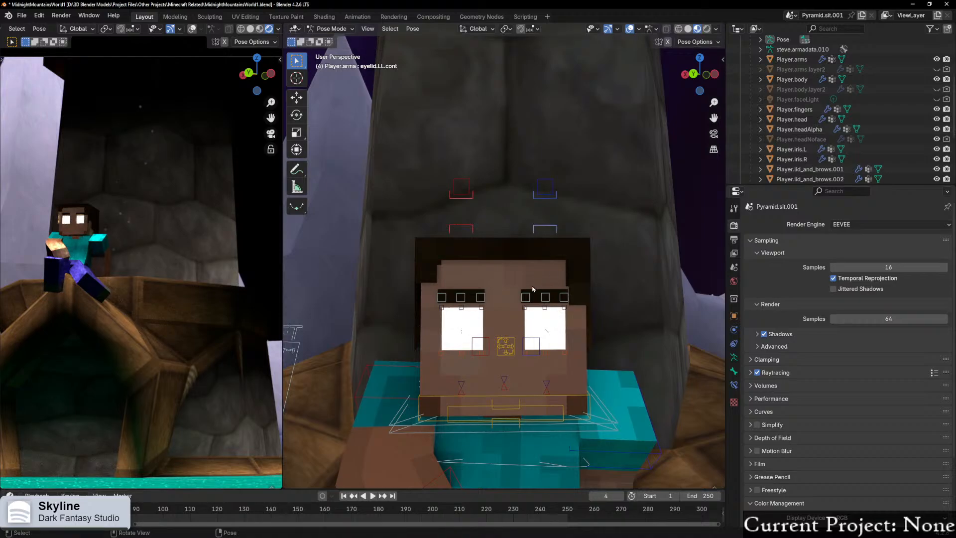
{"action": "key", "text": "s"}
{"action": "key", "text": "z"}
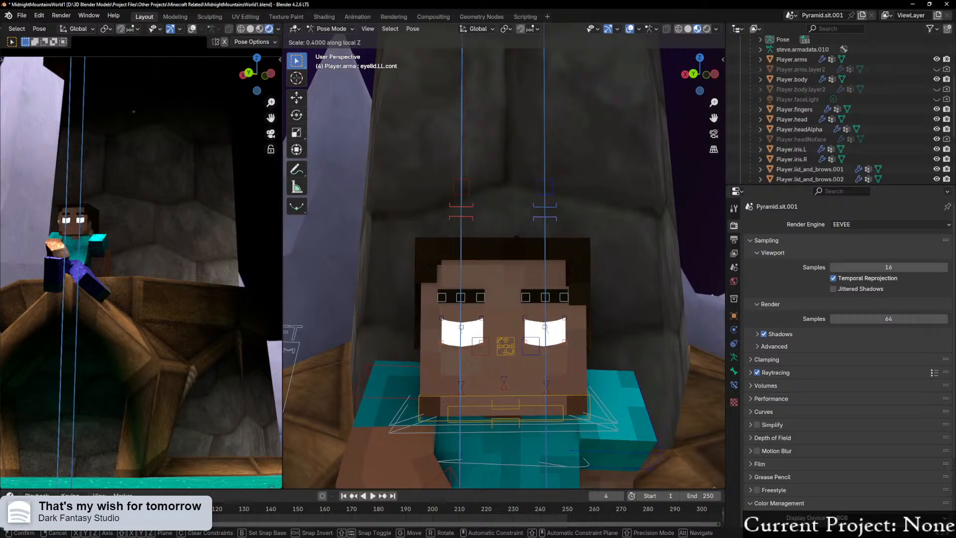
{"action": "right_click", "coordinate": [519, 242]}
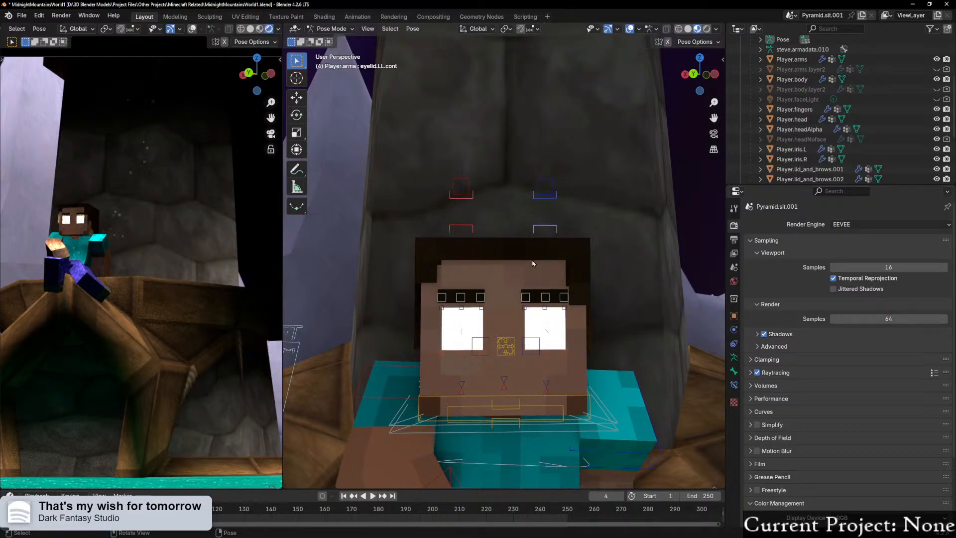
Step: Lower both upper eyelid controls slightly along the global Z axis
{"action": "scroll", "coordinate": [534, 262], "scroll_direction": "up", "scroll_amount": 2}
{"action": "left_click", "coordinate": [444, 174]}
{"action": "left_click", "coordinate": [563, 172]}
{"action": "key", "text": "g"}
{"action": "key", "text": "z"}
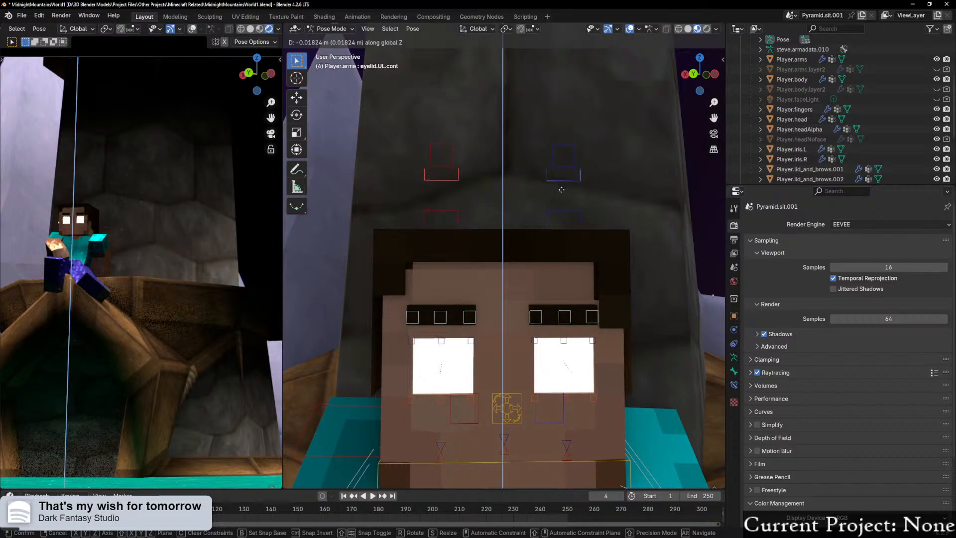
{"action": "left_click", "coordinate": [561, 193]}
Step: Raise both lower eyelid controls along the global Z axis to narrow the eyes, and show the scene through the camera
{"action": "left_click", "coordinate": [563, 217]}
{"action": "left_click", "coordinate": [448, 215], "text": "shift"}
{"action": "key", "text": "g"}
{"action": "key", "text": "z"}
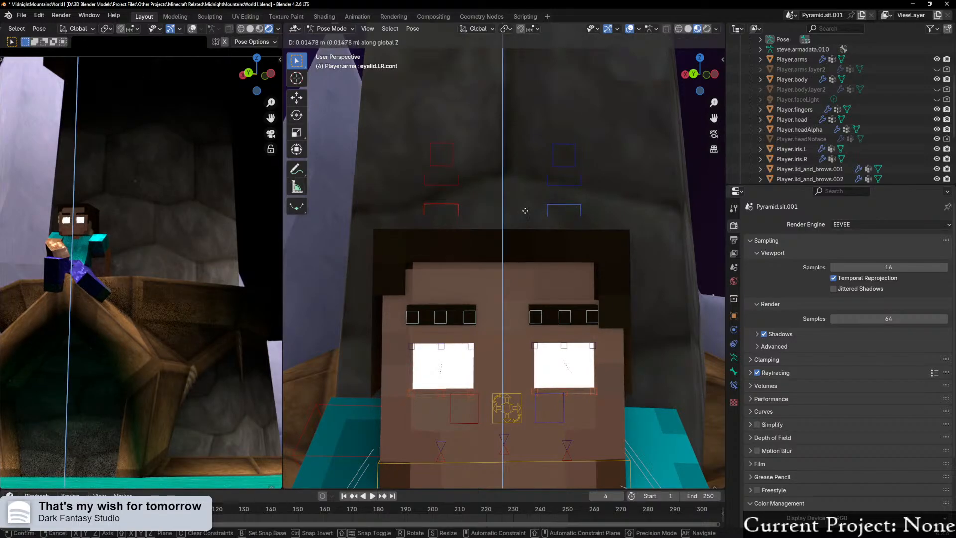
{"action": "left_click", "coordinate": [527, 202]}
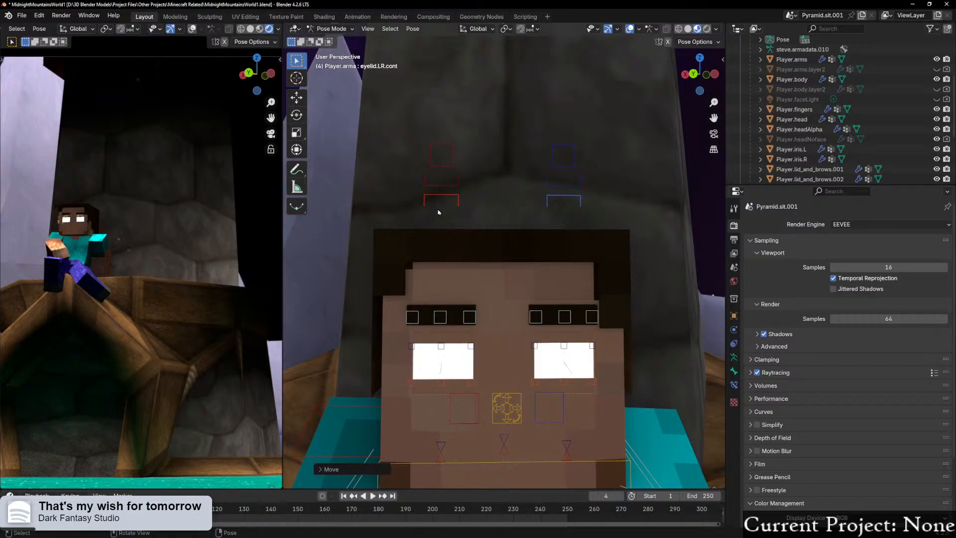
{"action": "key", "text": "KP_0"}
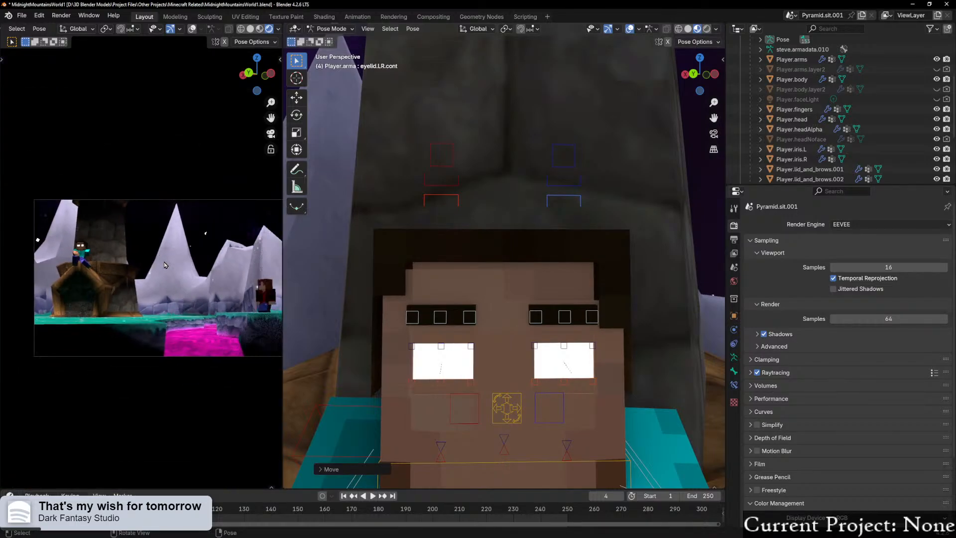
{"action": "scroll", "coordinate": [152, 274], "scroll_direction": "up", "scroll_amount": 2}
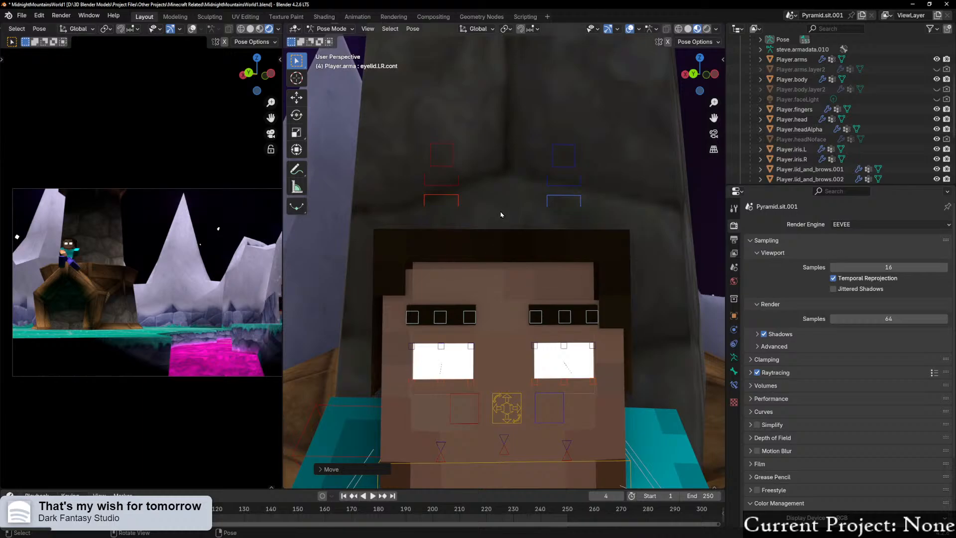
Step: Lower both brow controls about 0.01 m along the global Z axis
{"action": "middle_click_drag", "start_coordinate": [493, 217], "coordinate": [449, 169]}
{"action": "left_click", "coordinate": [440, 145]}
{"action": "left_click", "coordinate": [565, 154], "text": "shift"}
{"action": "key", "text": "g"}
{"action": "key", "text": "z"}
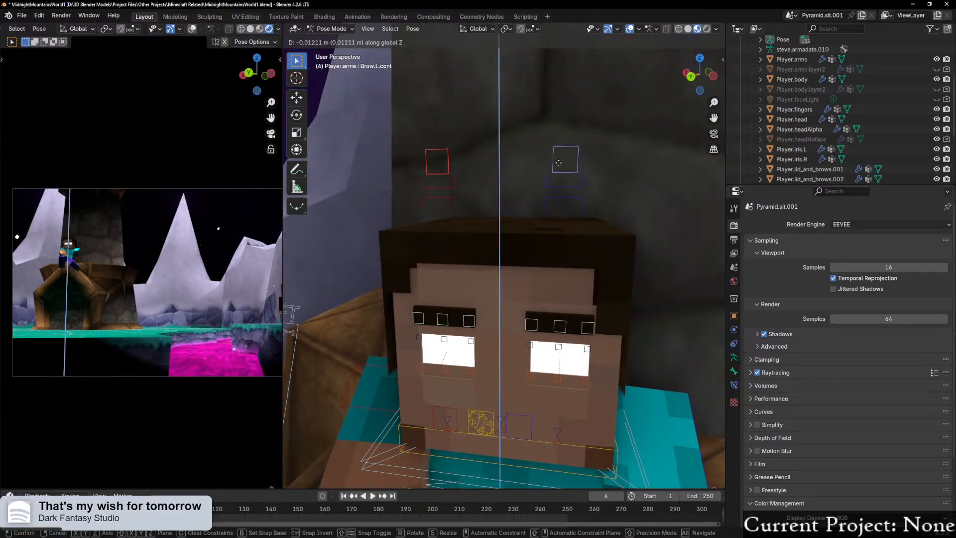
{"action": "left_click", "coordinate": [557, 164]}
Step: Examine the seated character in the camera view, both close up and within the full frame
{"action": "scroll", "coordinate": [78, 347], "scroll_direction": "up", "scroll_amount": 5}
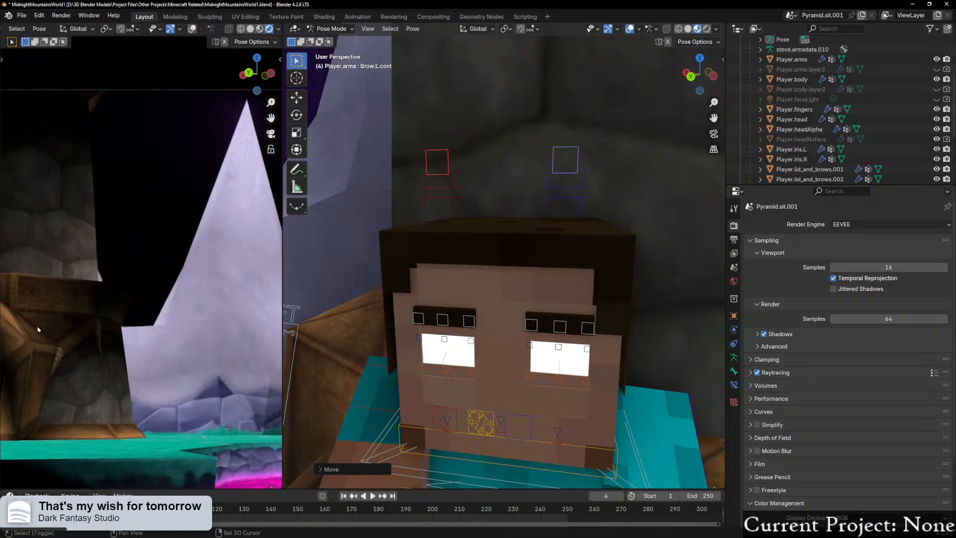
{"action": "middle_click_drag", "start_coordinate": [39, 329], "coordinate": [215, 334], "text": "shift"}
{"action": "scroll", "coordinate": [211, 334], "scroll_direction": "down", "scroll_amount": 6}
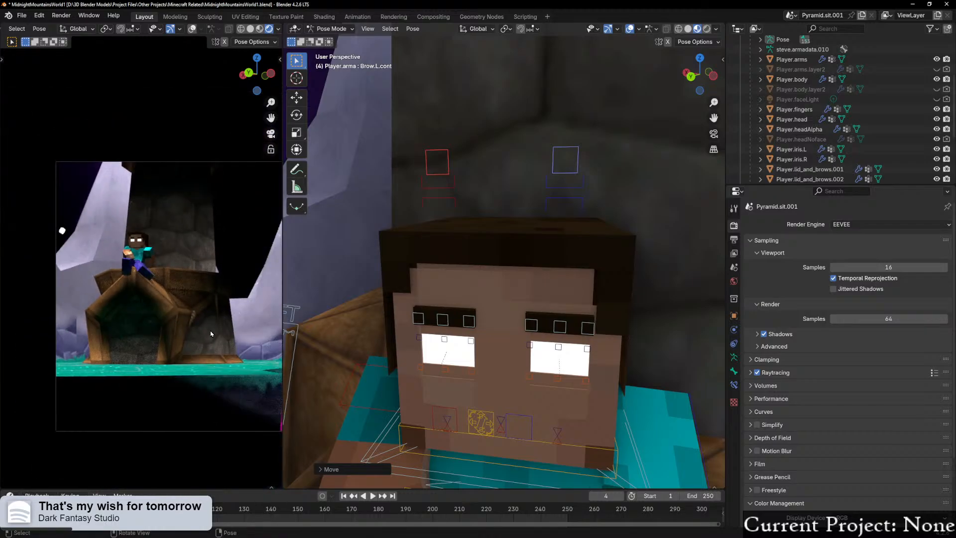
{"action": "middle_click_drag", "start_coordinate": [231, 335], "coordinate": [159, 339], "text": "shift"}
{"action": "scroll", "coordinate": [160, 321], "scroll_direction": "down", "scroll_amount": 1}
{"action": "middle_click_drag", "start_coordinate": [174, 291], "coordinate": [157, 292], "text": "shift"}
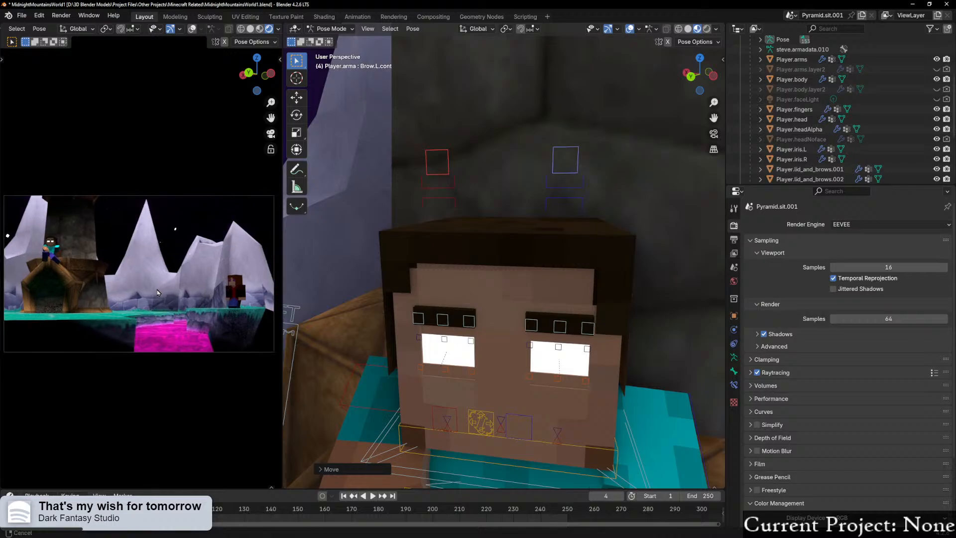
{"action": "scroll", "coordinate": [158, 291], "scroll_direction": "down", "scroll_amount": 1}
Step: Switch to Object Mode and select the head of the standing character on the far grassy ledge
{"action": "scroll", "coordinate": [511, 293], "scroll_direction": "down", "scroll_amount": 8}
{"action": "scroll", "coordinate": [543, 298], "scroll_direction": "down", "scroll_amount": 6}
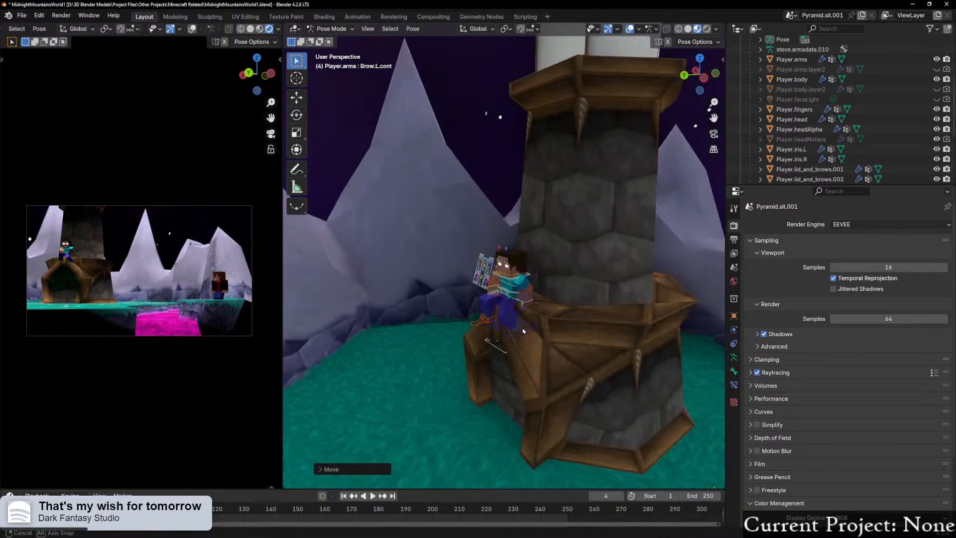
{"action": "middle_click_drag", "start_coordinate": [616, 334], "coordinate": [463, 366], "text": "shift"}
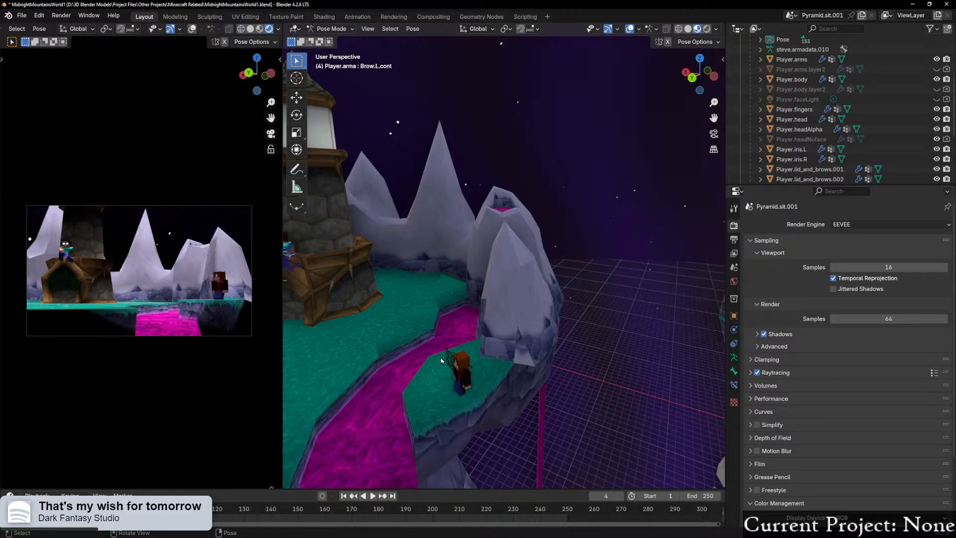
{"action": "left_click", "coordinate": [459, 370]}
{"action": "key", "text": "KP_Decimal"}
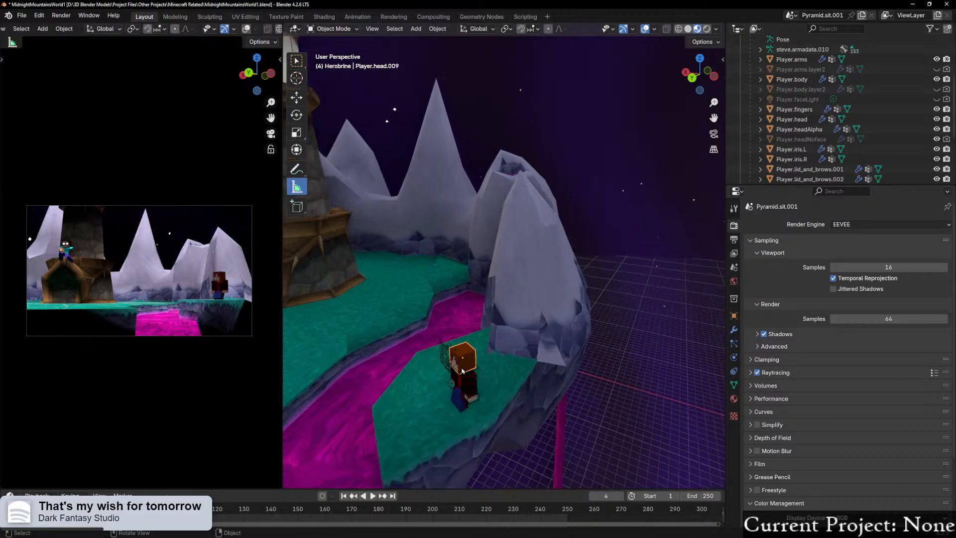
{"action": "scroll", "coordinate": [455, 315], "scroll_direction": "down", "scroll_amount": 4}
{"action": "middle_click_drag", "start_coordinate": [454, 315], "coordinate": [503, 319]}
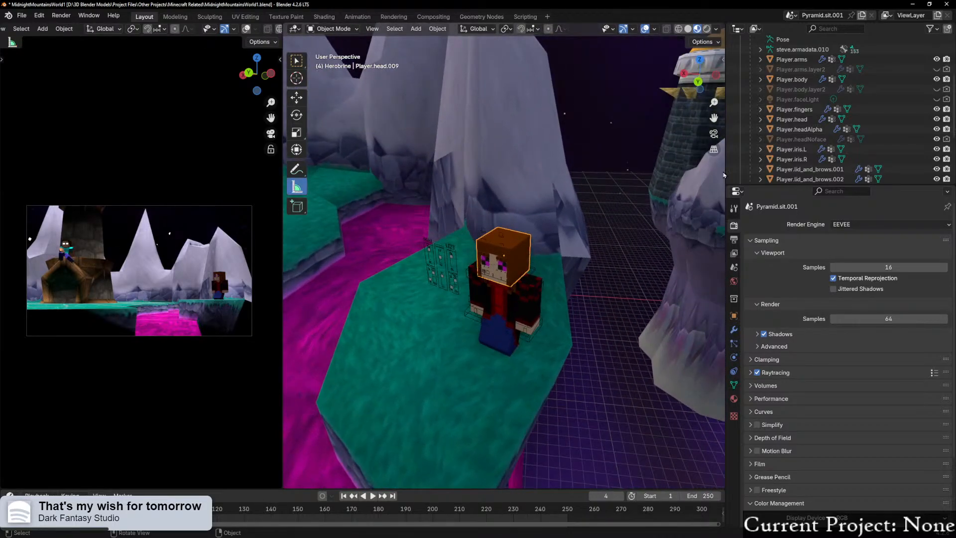
{"action": "scroll", "coordinate": [772, 132], "scroll_direction": "up", "scroll_amount": 4}
Step: Nest the Herobrine collection inside Collection.005 and select all objects of the Cyclonic.004 collection
{"action": "left_click", "coordinate": [740, 92]}
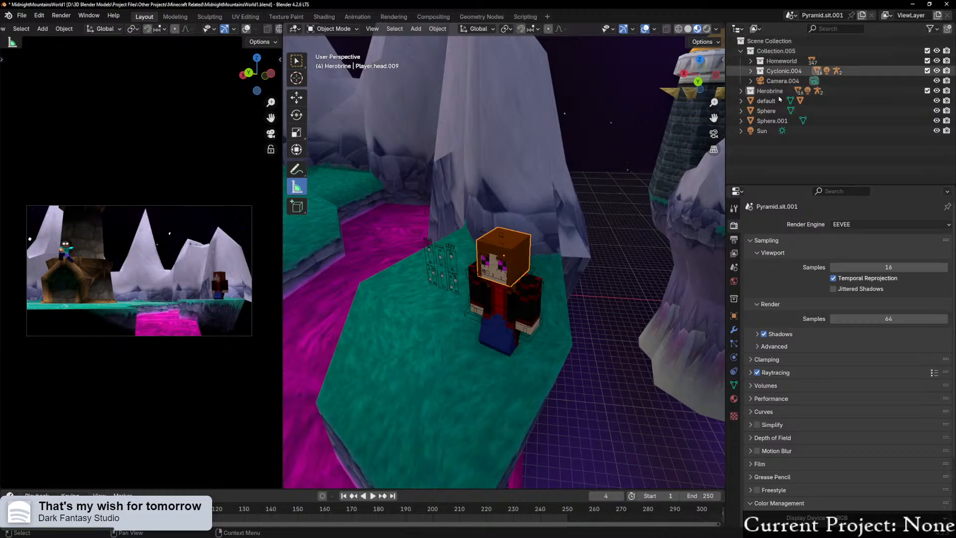
{"action": "left_click_drag", "start_coordinate": [765, 95], "coordinate": [775, 51]}
{"action": "left_click", "coordinate": [781, 72]}
{"action": "right_click", "coordinate": [781, 71]}
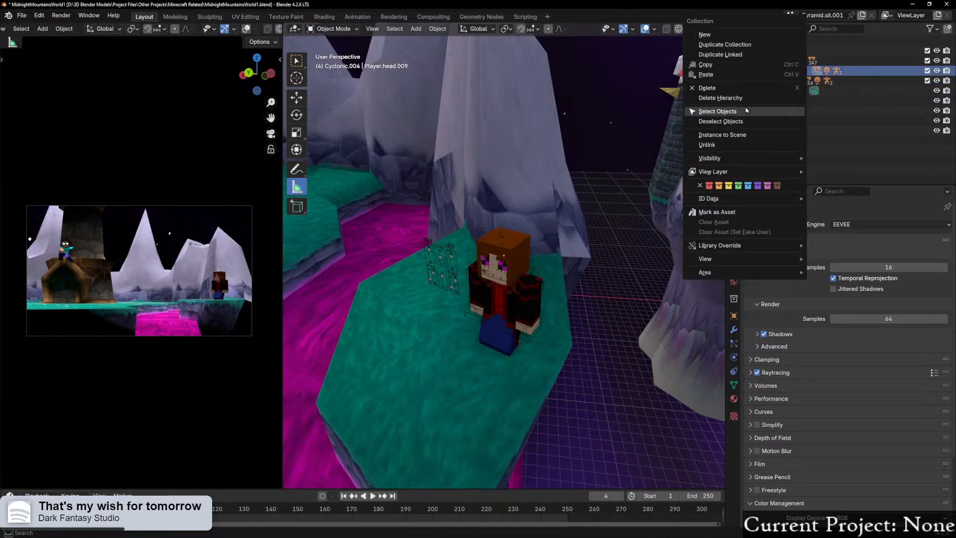
{"action": "left_click", "coordinate": [731, 112]}
Step: Move the standing Cyclonic.004 character horizontally across the grassy ledge, keeping global Z locked
{"action": "middle_click_drag", "start_coordinate": [533, 299], "coordinate": [495, 326]}
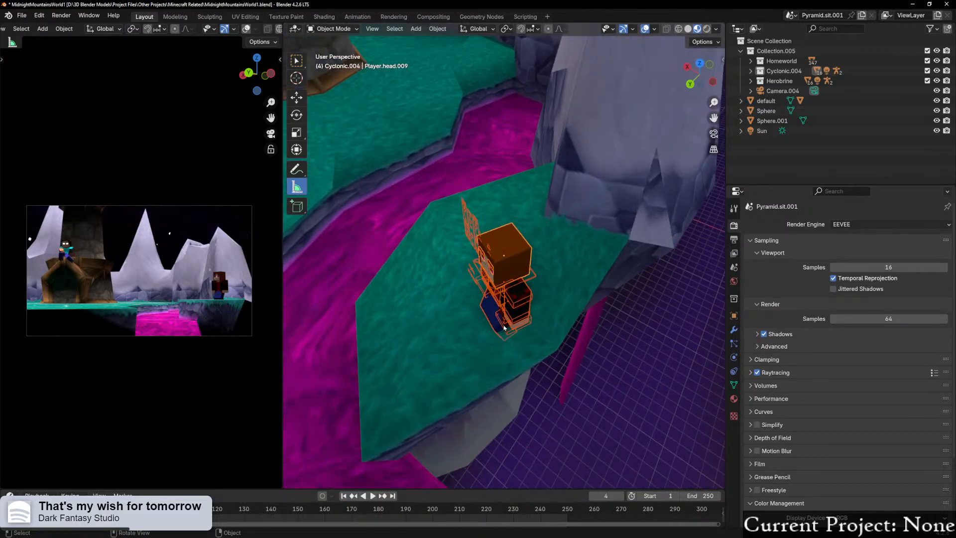
{"action": "scroll", "coordinate": [498, 327], "scroll_direction": "down", "scroll_amount": 1}
{"action": "key", "text": "g"}
{"action": "key", "text": "shift+z"}
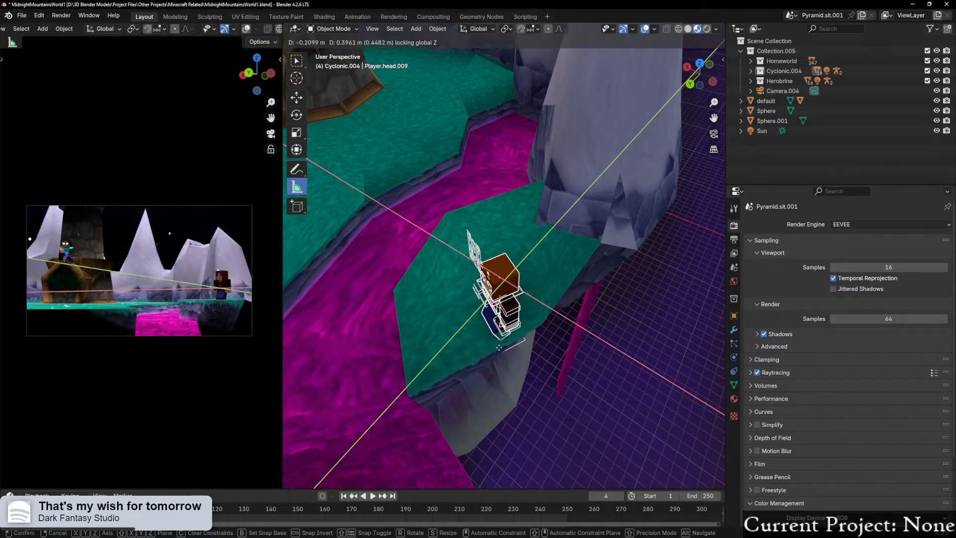
{"action": "left_click", "coordinate": [519, 348]}
Step: Rotate the standing Cyclonic.004 character around the global Z axis to face more toward the camera
{"action": "key", "text": "r"}
{"action": "key", "text": "z"}
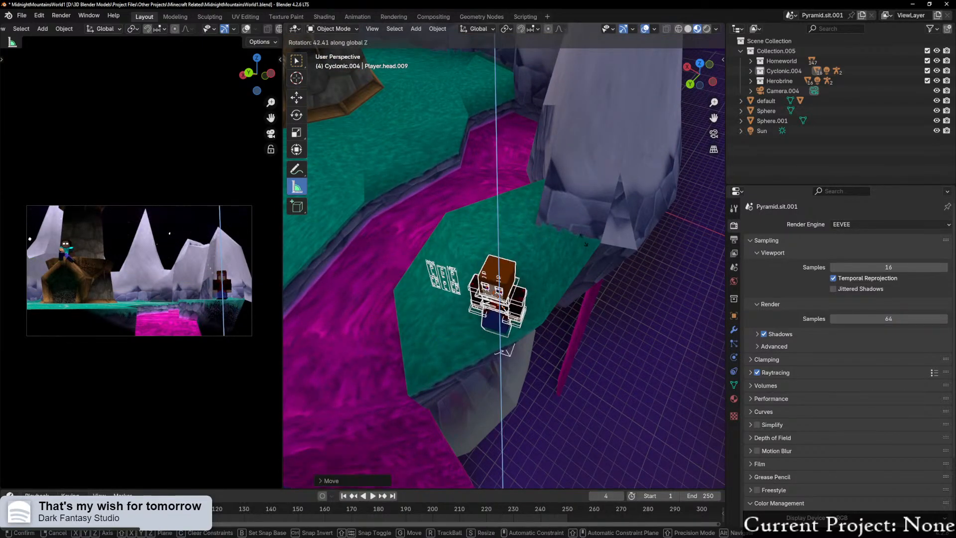
{"action": "left_click", "coordinate": [560, 210]}
Step: Raise the standing Cyclonic.004 character along the global Z axis so its feet rest on the grass
{"action": "scroll", "coordinate": [560, 335], "scroll_direction": "up", "scroll_amount": 2}
{"action": "middle_click_drag", "start_coordinate": [560, 336], "coordinate": [578, 254]}
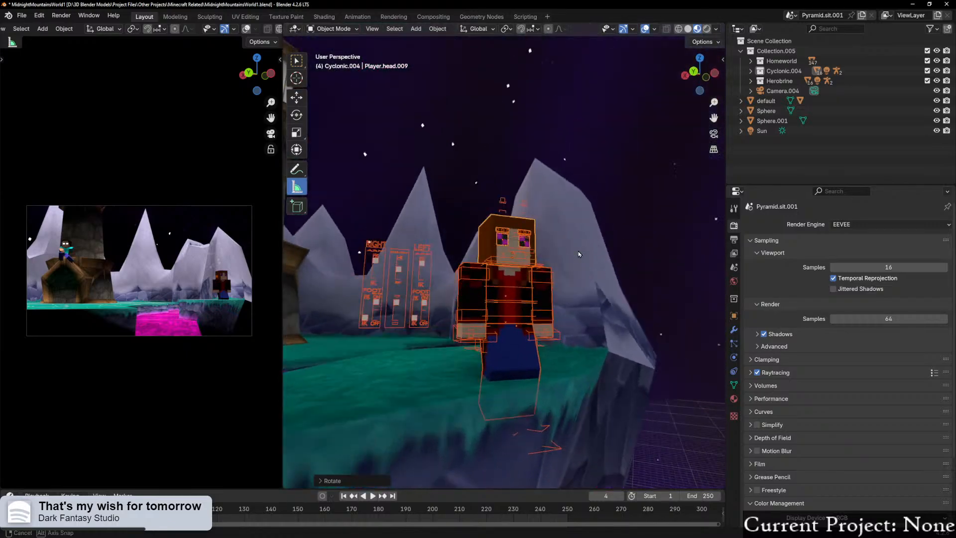
{"action": "scroll", "coordinate": [578, 255], "scroll_direction": "down", "scroll_amount": 3}
{"action": "key", "text": "g"}
{"action": "key", "text": "z"}
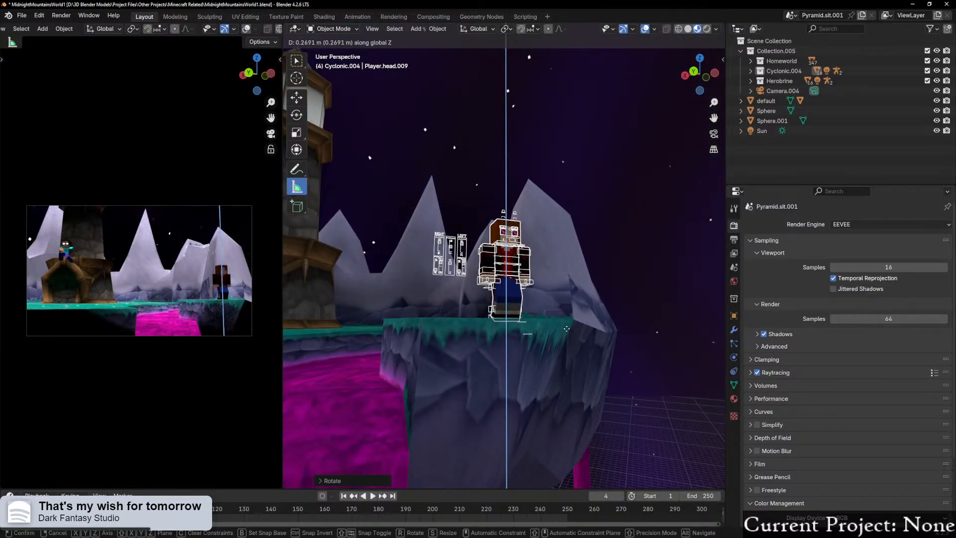
{"action": "left_click", "coordinate": [563, 344]}
{"action": "middle_click_drag", "start_coordinate": [562, 344], "coordinate": [536, 357]}
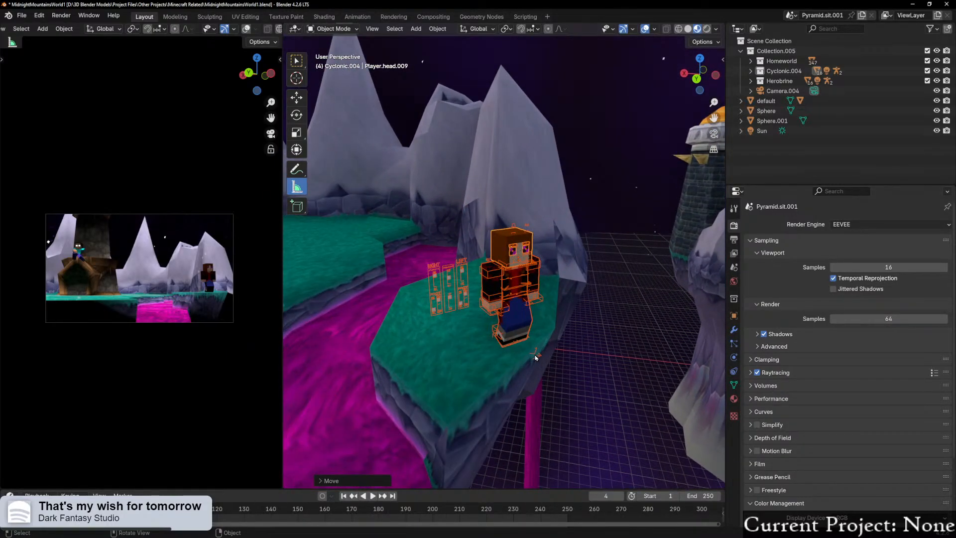
Step: Switch the render engine to Cycles, render the current frame from the camera and close the finished render
{"action": "scroll", "coordinate": [523, 351], "scroll_direction": "down", "scroll_amount": 3}
{"action": "middle_click_drag", "start_coordinate": [533, 350], "coordinate": [446, 363]}
{"action": "scroll", "coordinate": [446, 363], "scroll_direction": "down", "scroll_amount": 3}
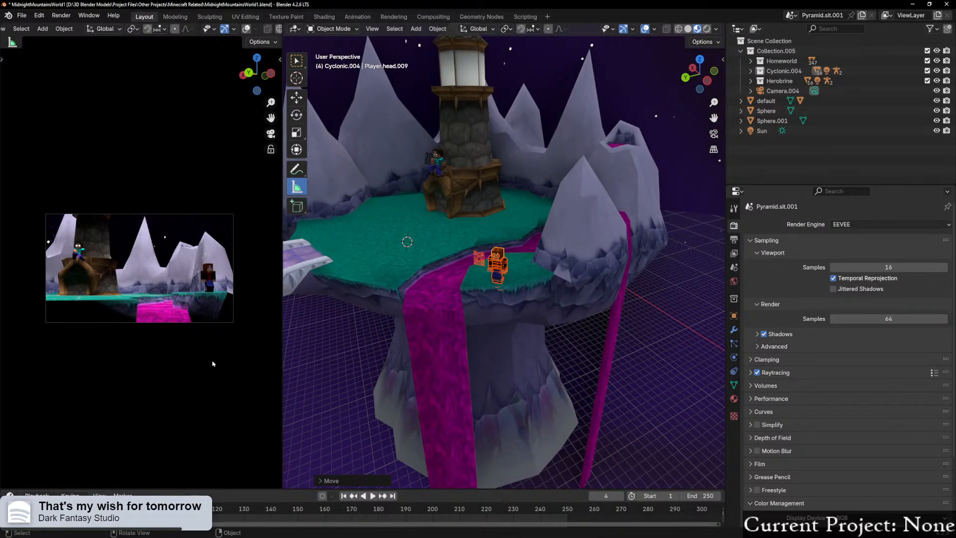
{"action": "scroll", "coordinate": [163, 322], "scroll_direction": "up", "scroll_amount": 3}
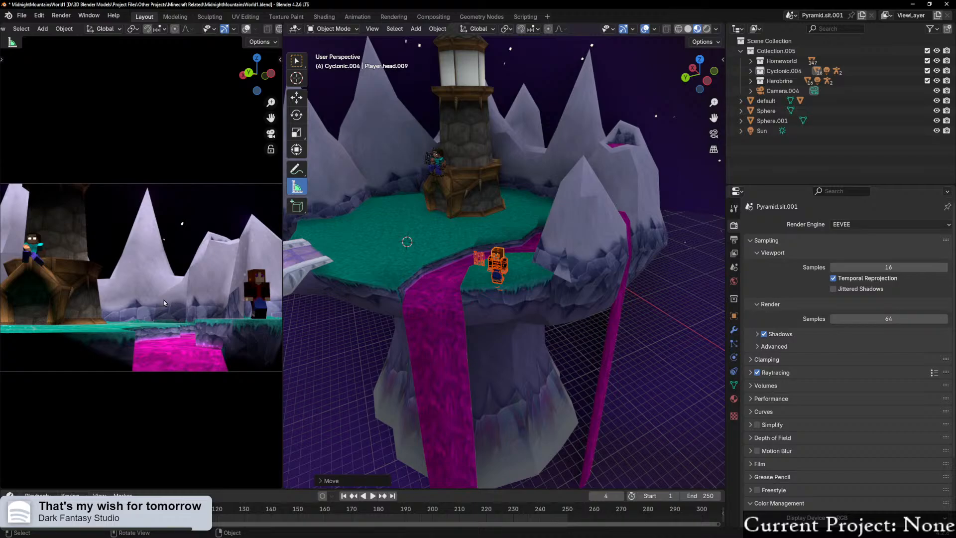
{"action": "scroll", "coordinate": [164, 302], "scroll_direction": "down", "scroll_amount": 3}
{"action": "left_click", "coordinate": [734, 208]}
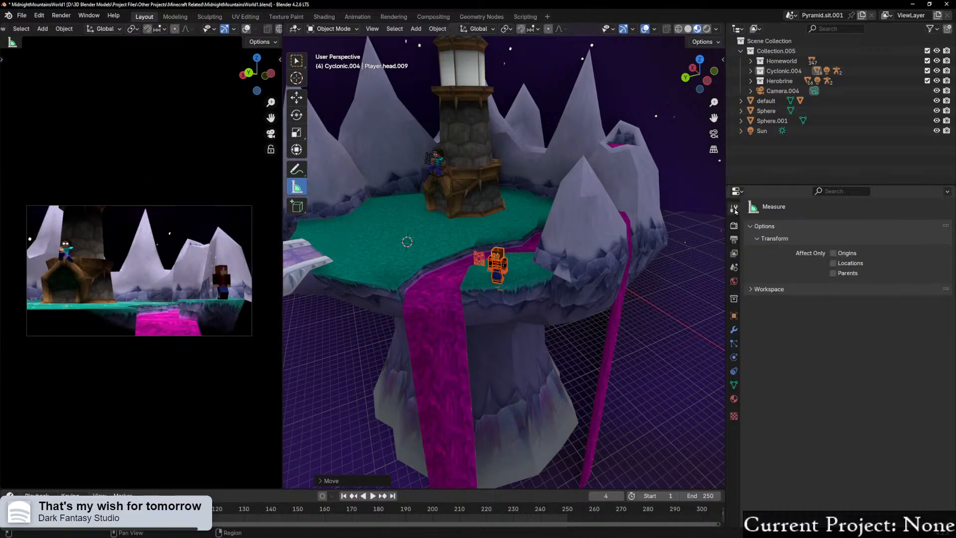
{"action": "left_click", "coordinate": [734, 225]}
{"action": "left_click", "coordinate": [862, 224]}
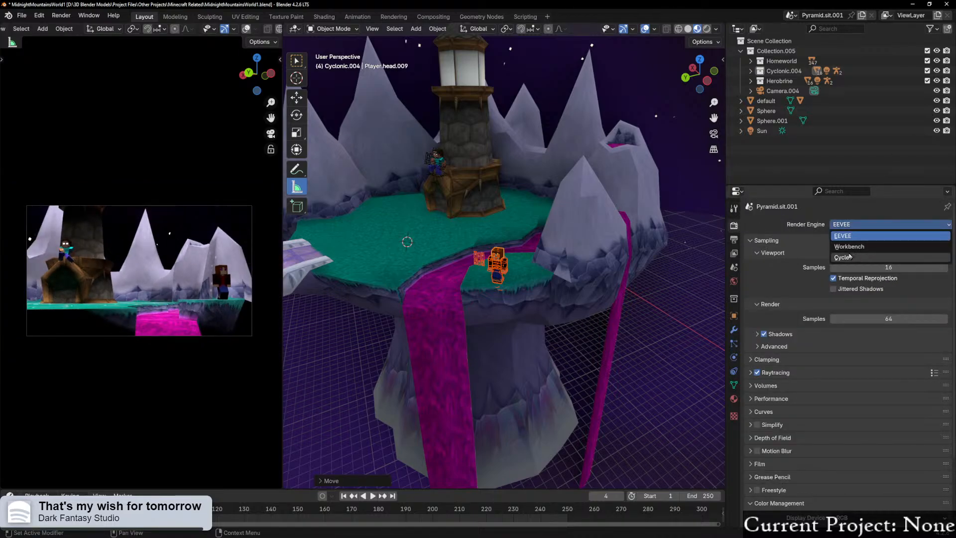
{"action": "left_click", "coordinate": [857, 257]}
{"action": "key", "text": "F12"}
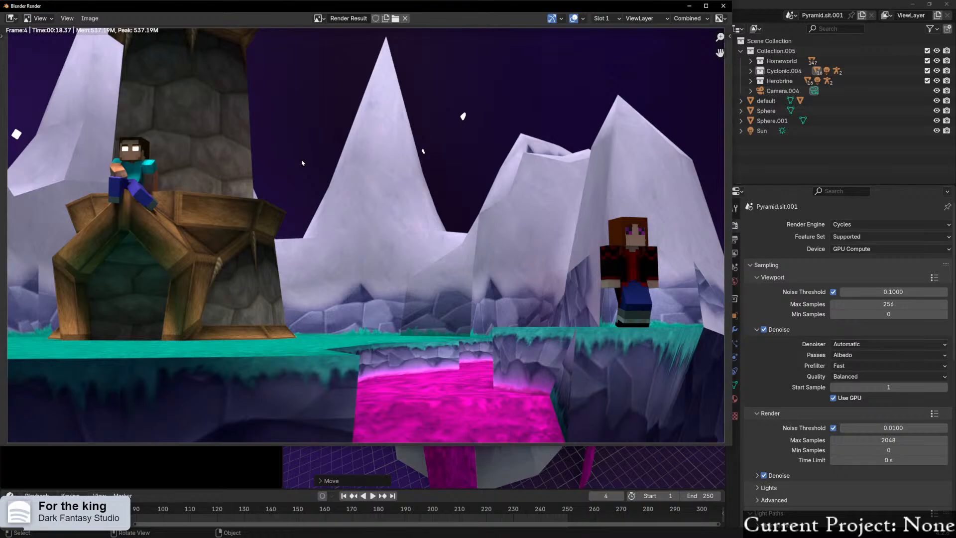
{"action": "left_click", "coordinate": [723, 5]}
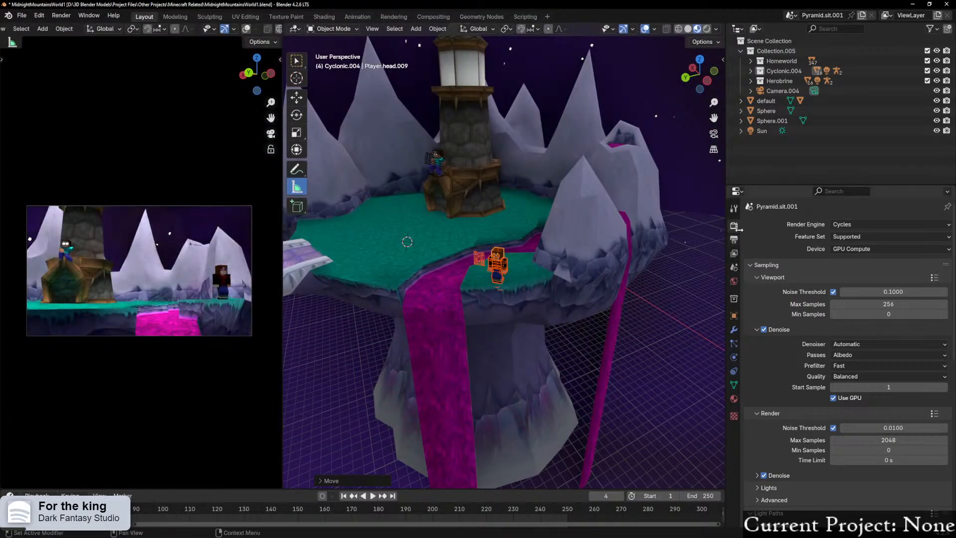
Step: Select the Sun light and set its colour saturation to 0.3
{"action": "left_click", "coordinate": [762, 131]}
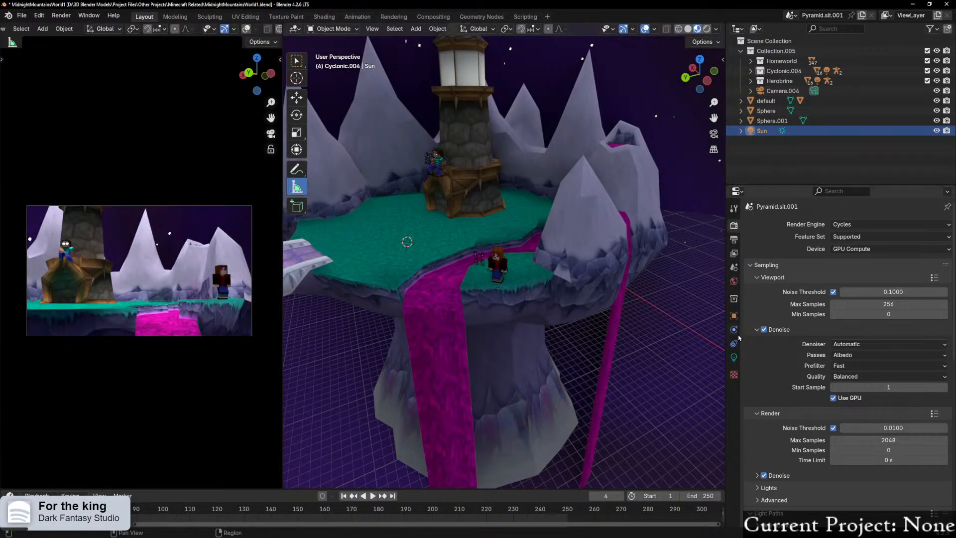
{"action": "left_click", "coordinate": [734, 358]}
{"action": "left_click", "coordinate": [881, 280]}
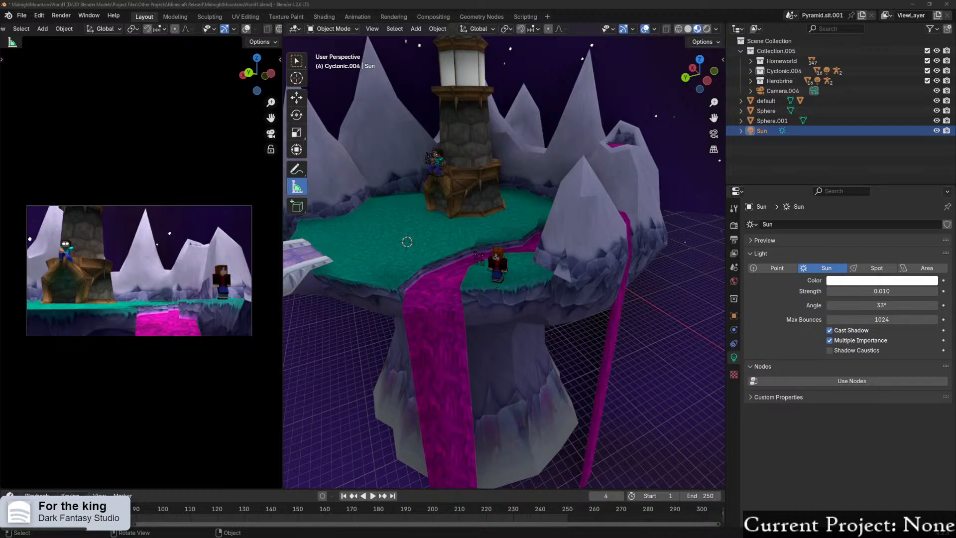
{"action": "left_click", "coordinate": [906, 280]}
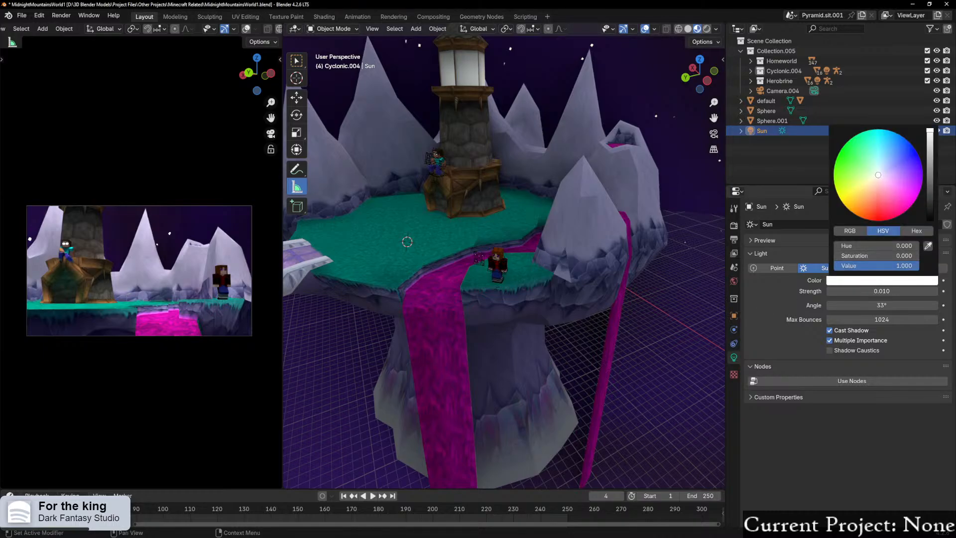
{"action": "left_click_drag", "start_coordinate": [856, 257], "coordinate": [873, 256]}
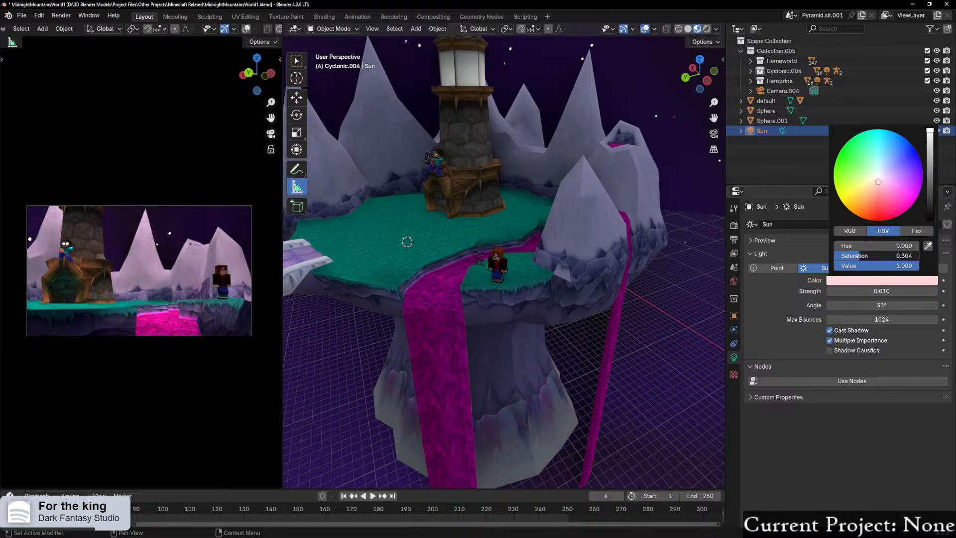
{"action": "left_click", "coordinate": [852, 255]}
{"action": "type", "text": ".3"}
{"action": "key", "text": "Return"}
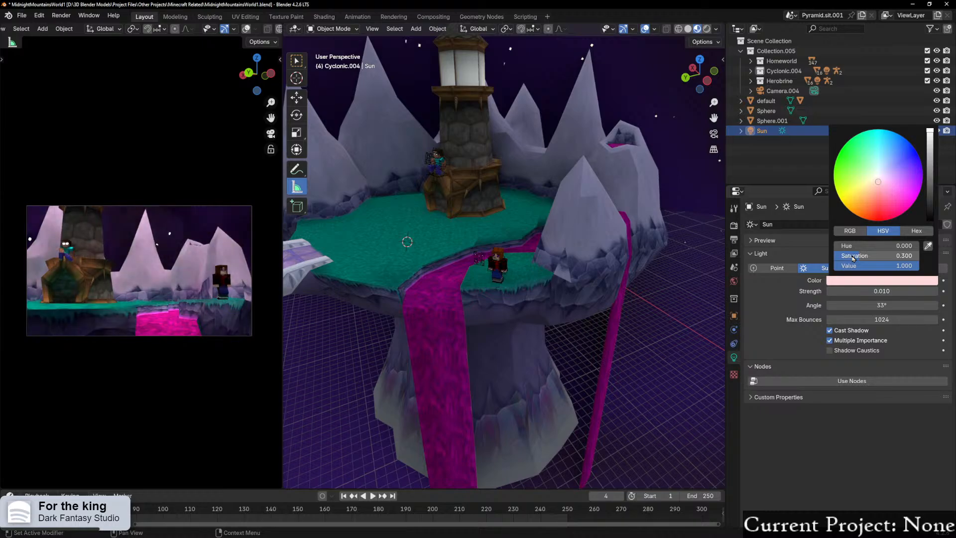
Step: Set the Sun light colour's hue to 0.85 for a pinkish tint and check it in the camera preview
{"action": "mouse_move", "coordinate": [853, 247]}
{"action": "left_mouse_down"}
{"action": "mouse_move", "coordinate": [939, 247]}
{"action": "mouse_move", "coordinate": [909, 248]}
{"action": "left_mouse_up"}
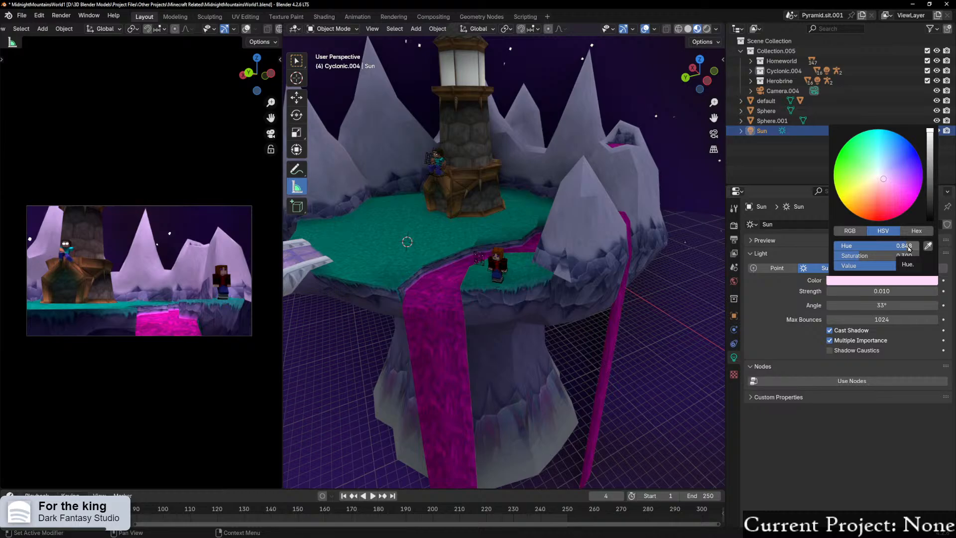
{"action": "left_click", "coordinate": [908, 247]}
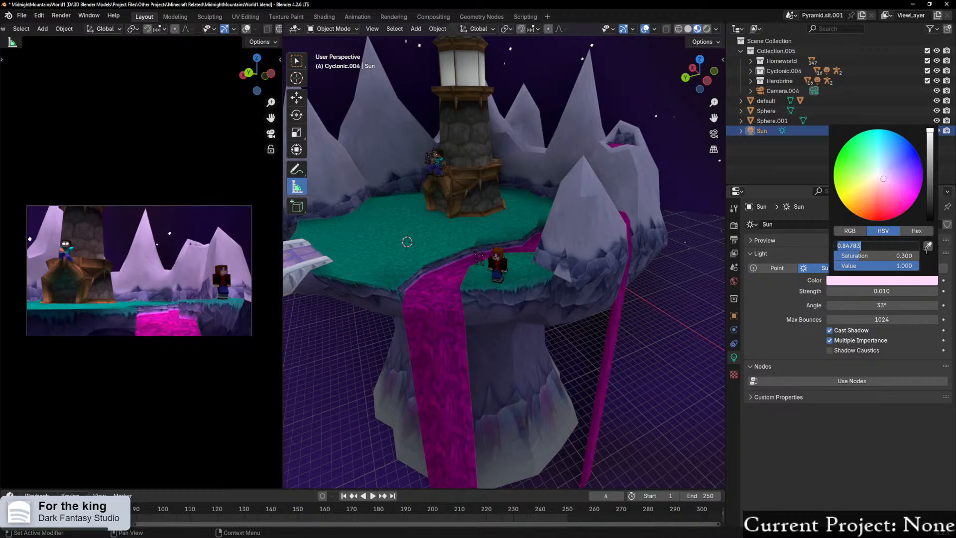
{"action": "type", "text": ".85"}
{"action": "key", "text": "Return"}
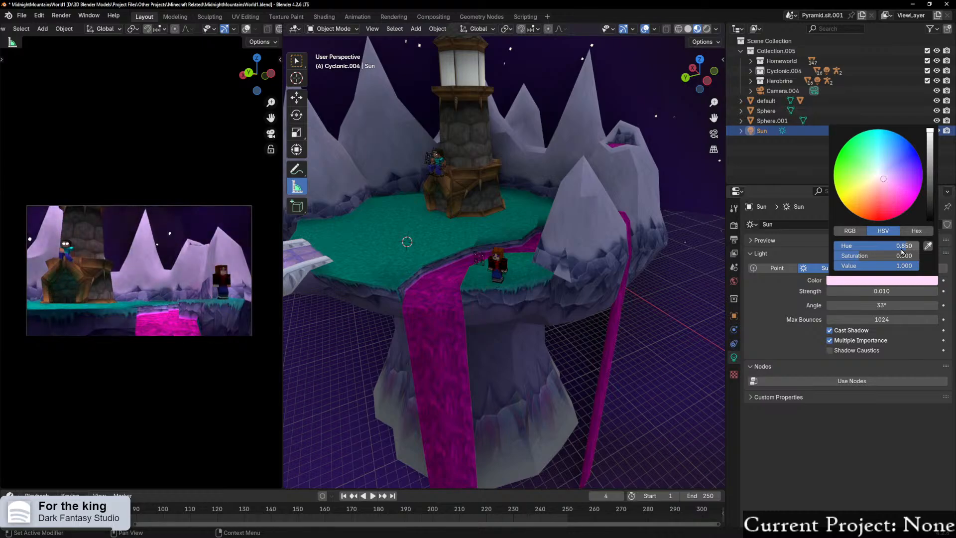
{"action": "scroll", "coordinate": [209, 275], "scroll_direction": "up", "scroll_amount": 4}
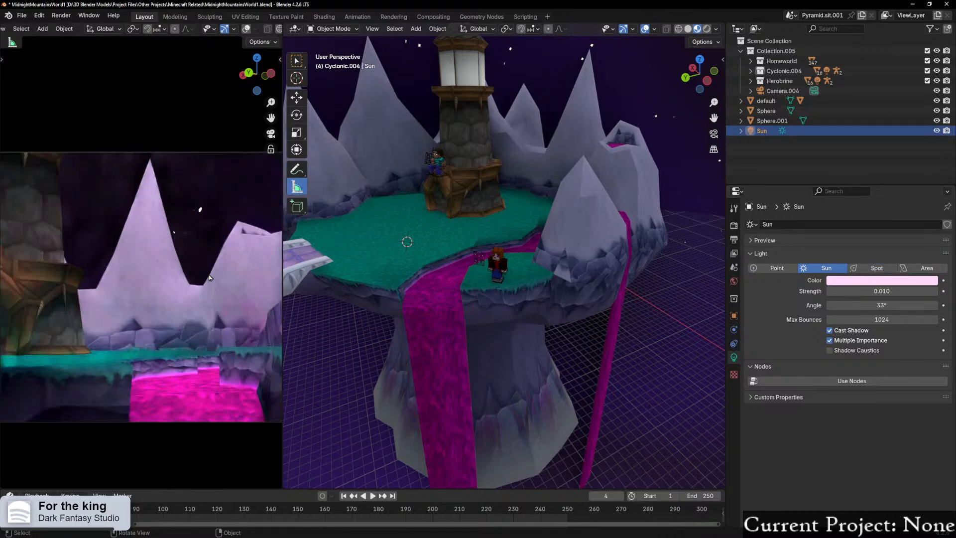
{"action": "scroll", "coordinate": [207, 275], "scroll_direction": "down", "scroll_amount": 3}
{"action": "scroll", "coordinate": [207, 277], "scroll_direction": "down", "scroll_amount": 1}
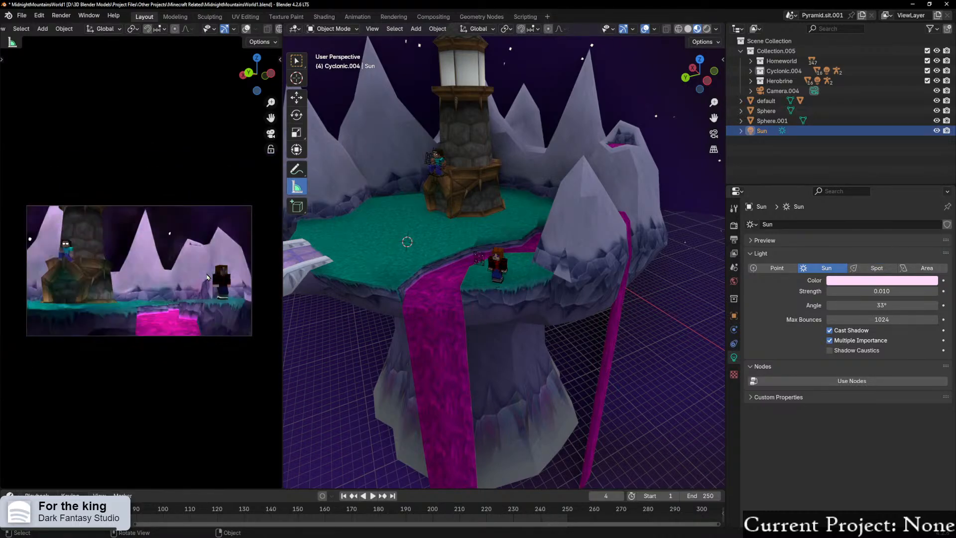
{"action": "scroll", "coordinate": [204, 276], "scroll_direction": "up", "scroll_amount": 2}
{"action": "scroll", "coordinate": [203, 275], "scroll_direction": "down", "scroll_amount": 2}
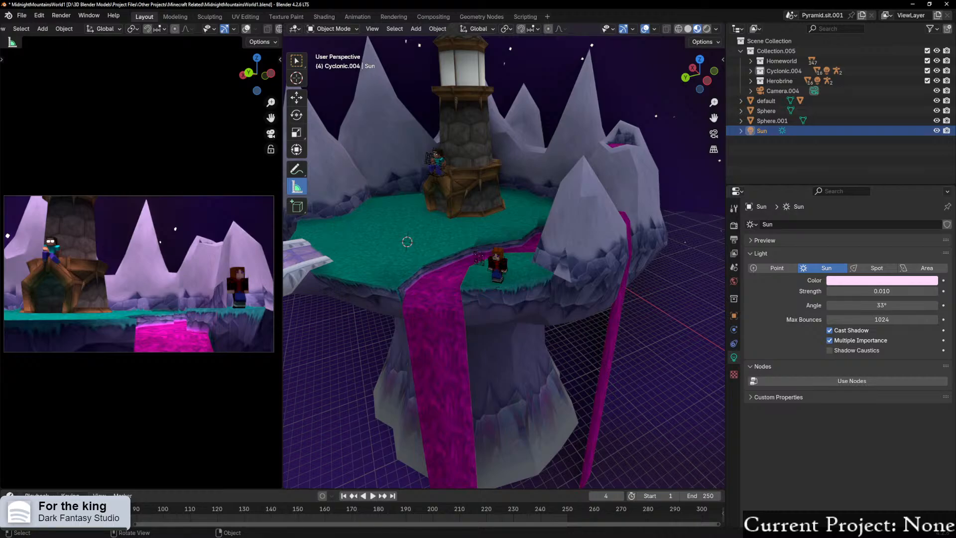
Step: Select both sky spheres, Sphere.001 and Sphere, and apply their scale
{"action": "middle_click_drag", "start_coordinate": [418, 255], "coordinate": [431, 215]}
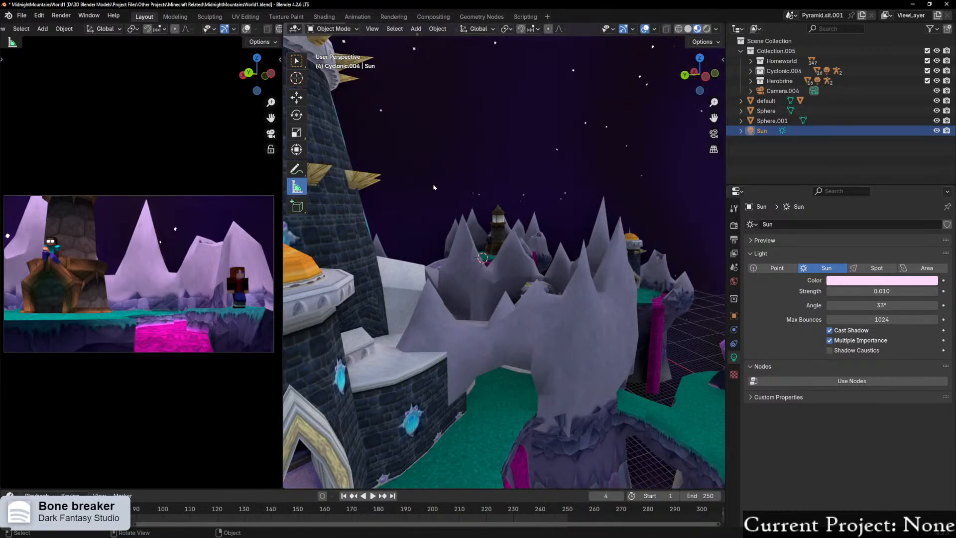
{"action": "scroll", "coordinate": [469, 179], "scroll_direction": "down", "scroll_amount": 12}
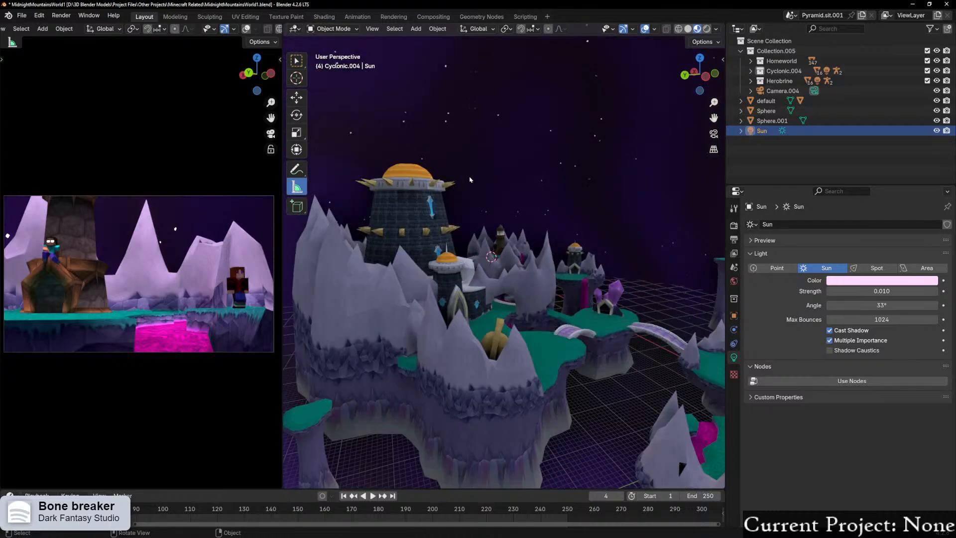
{"action": "middle_click_drag", "start_coordinate": [471, 179], "coordinate": [461, 197]}
{"action": "left_click", "coordinate": [457, 198]}
{"action": "scroll", "coordinate": [451, 209], "scroll_direction": "up", "scroll_amount": 10}
{"action": "left_click", "coordinate": [487, 134]}
{"action": "scroll", "coordinate": [482, 159], "scroll_direction": "down", "scroll_amount": 4}
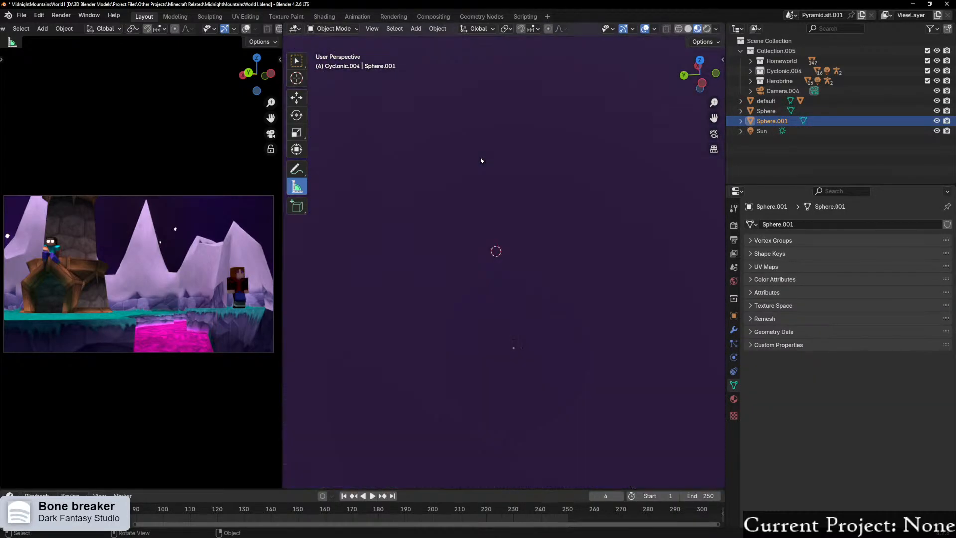
{"action": "scroll", "coordinate": [485, 163], "scroll_direction": "down", "scroll_amount": 3}
{"action": "left_click", "coordinate": [494, 131], "text": "shift"}
{"action": "key", "text": "ctrl+a"}
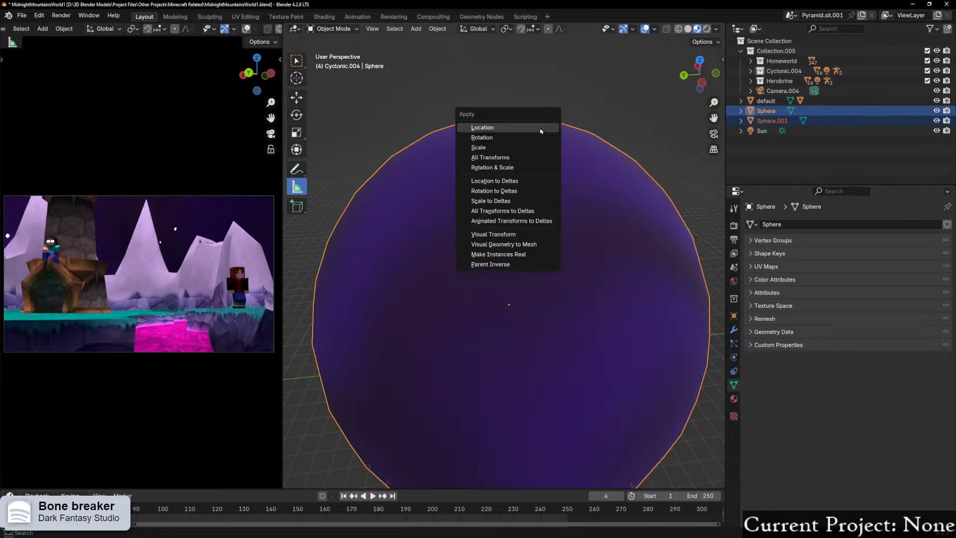
{"action": "left_click", "coordinate": [482, 147]}
Step: Select only the star sphere Sphere.001 and open its SkyBoxStars material nodes in the Shading workspace
{"action": "scroll", "coordinate": [478, 177], "scroll_direction": "up", "scroll_amount": 7}
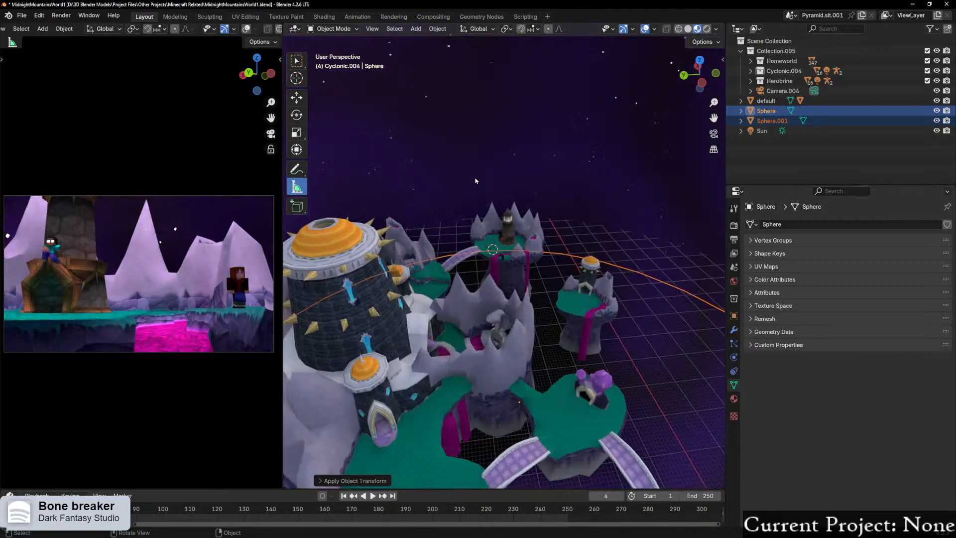
{"action": "middle_click_drag", "start_coordinate": [481, 181], "coordinate": [493, 205]}
{"action": "scroll", "coordinate": [494, 204], "scroll_direction": "up", "scroll_amount": 6}
{"action": "left_click", "coordinate": [494, 205]}
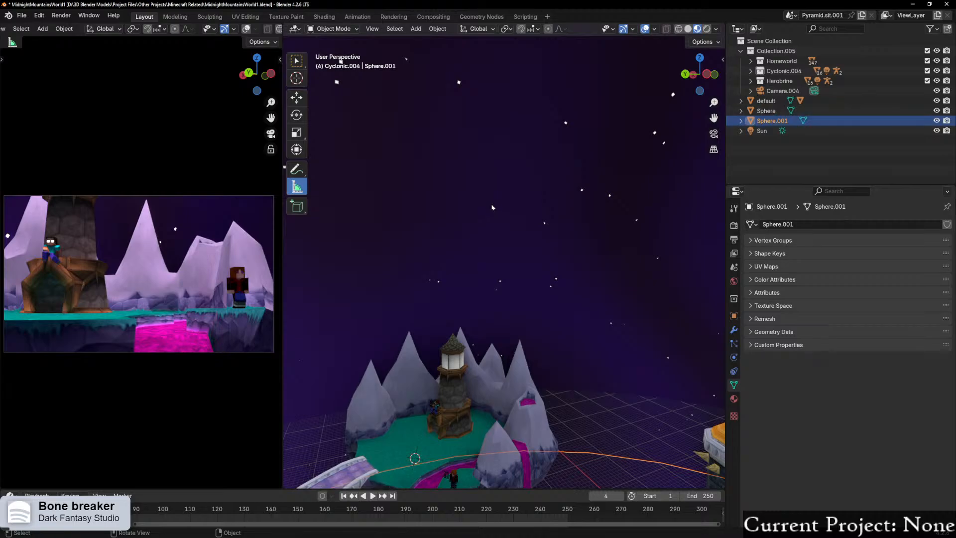
{"action": "middle_click_drag", "start_coordinate": [449, 234], "coordinate": [493, 241]}
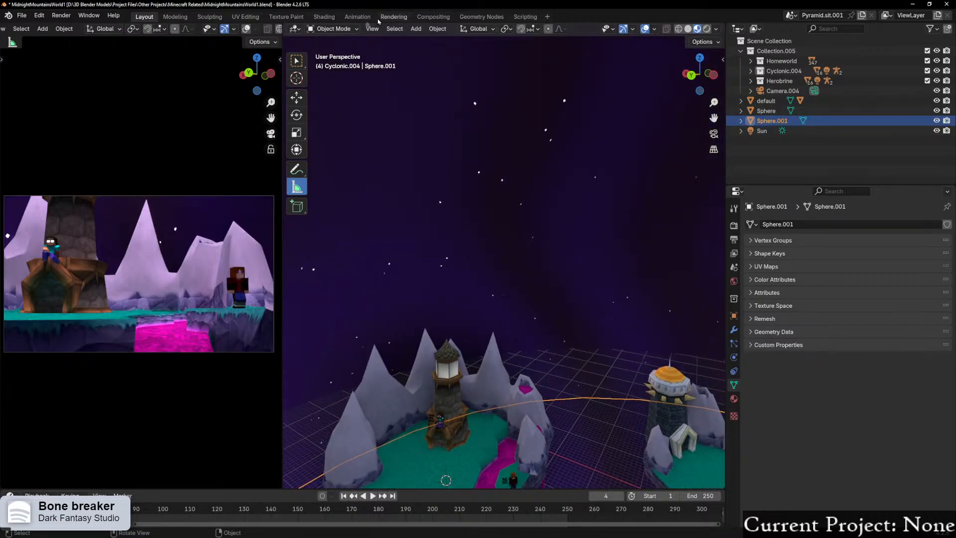
{"action": "left_click", "coordinate": [328, 18]}
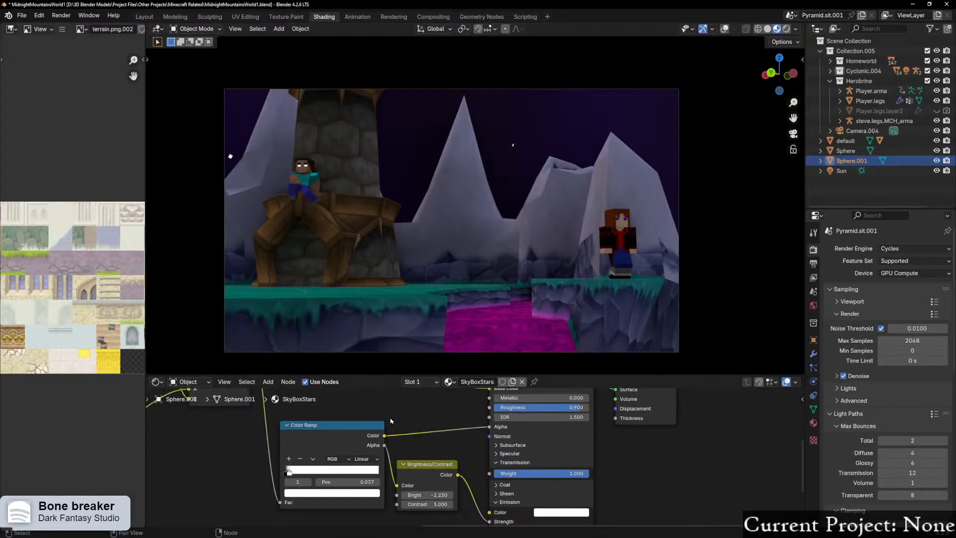
{"action": "left_click", "coordinate": [413, 312], "text": "ctrl"}
{"action": "left_click", "coordinate": [413, 311]}
{"action": "left_click", "coordinate": [412, 312]}
{"action": "key", "text": "ctrl+z"}
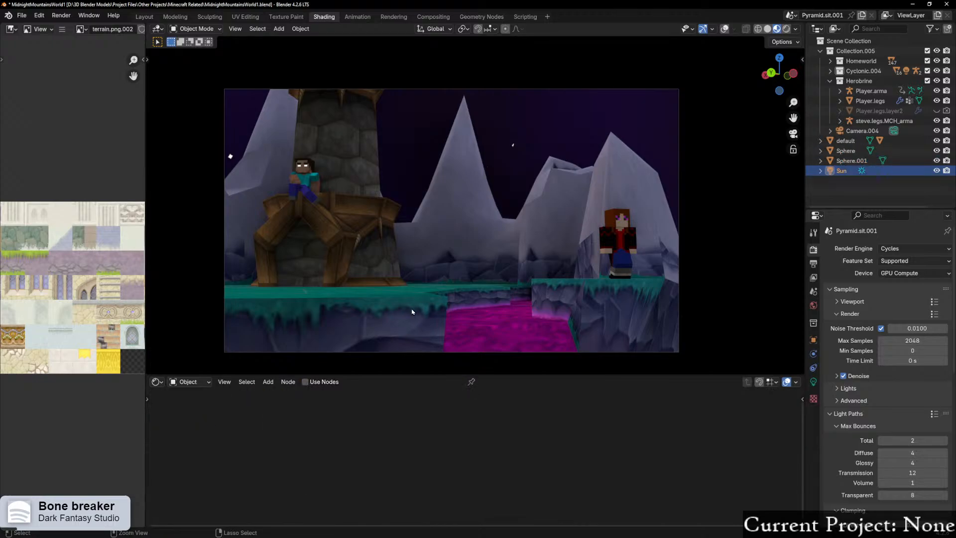
{"action": "key", "text": "ctrl+shift+z"}
{"action": "key", "text": "ctrl+shift+z"}
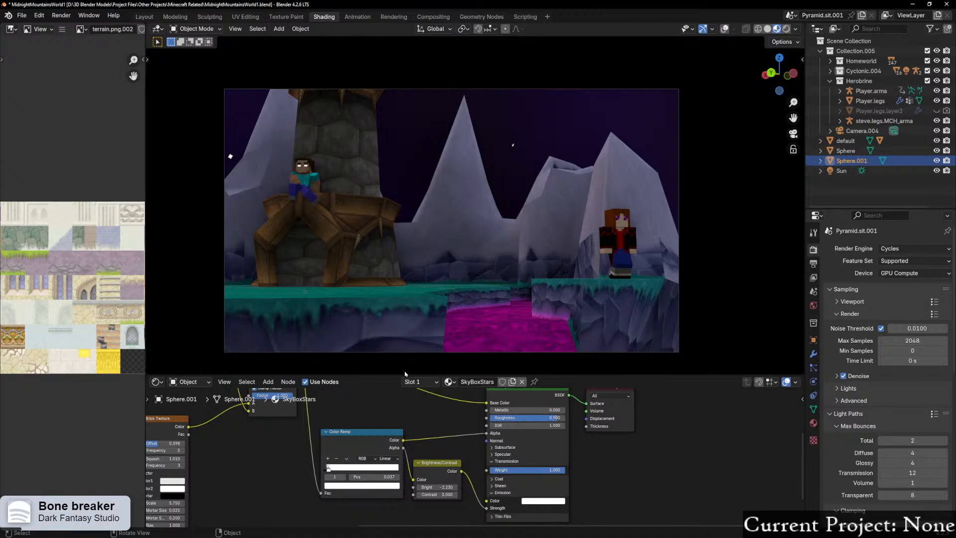
Step: Examine the SkyBoxStars node setup and the rendered image in the Compositing workspace, ending back in the Layout workspace
{"action": "scroll", "coordinate": [373, 458], "scroll_direction": "down", "scroll_amount": 2}
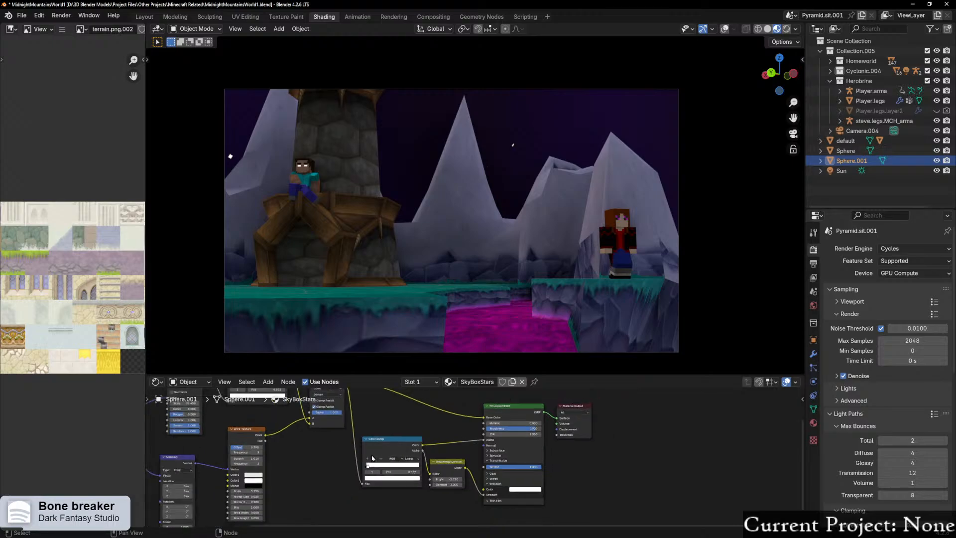
{"action": "scroll", "coordinate": [372, 458], "scroll_direction": "down", "scroll_amount": 1}
{"action": "scroll", "coordinate": [372, 458], "scroll_direction": "up", "scroll_amount": 1}
{"action": "left_click", "coordinate": [433, 16]}
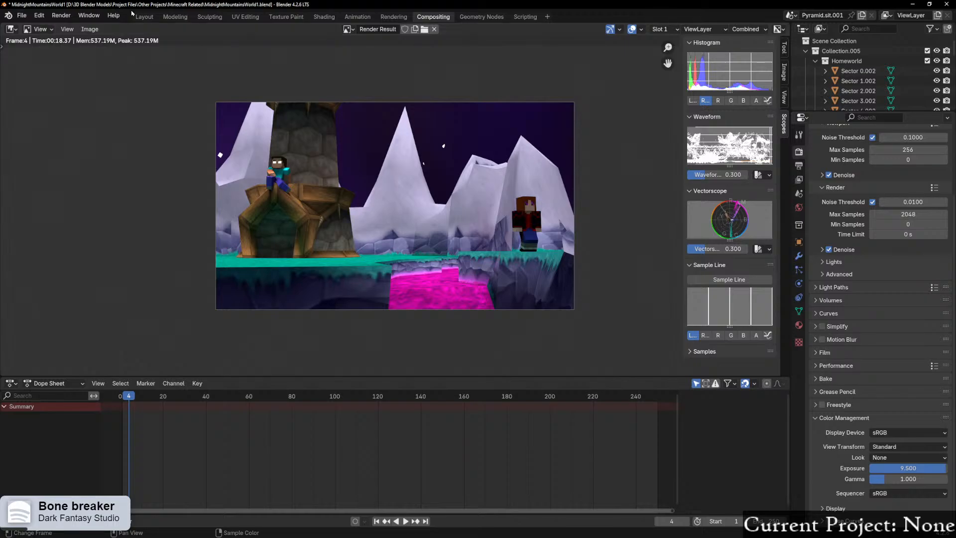
{"action": "left_click", "coordinate": [117, 16]}
{"action": "left_click", "coordinate": [140, 21]}
{"action": "left_click", "coordinate": [141, 20]}
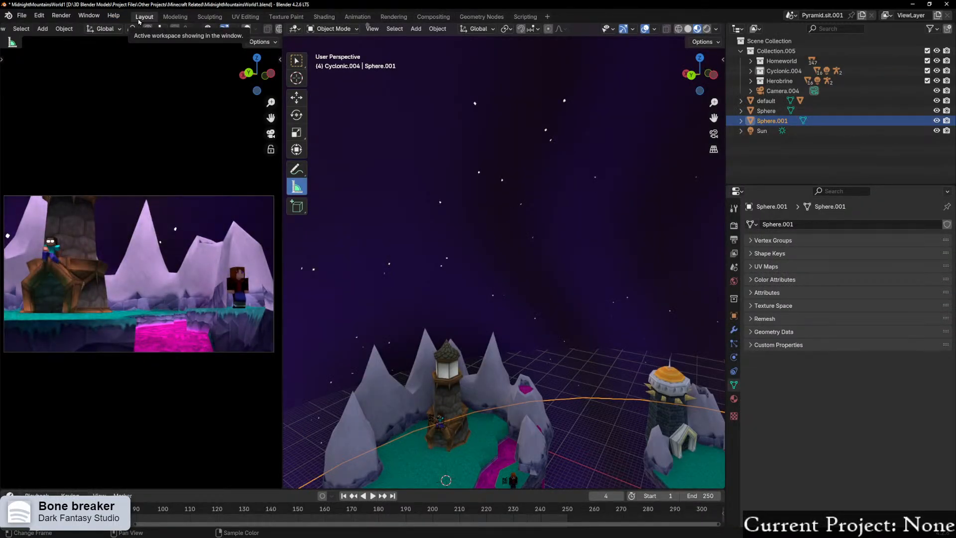
{"action": "scroll", "coordinate": [487, 411], "scroll_direction": "down", "scroll_amount": 2}
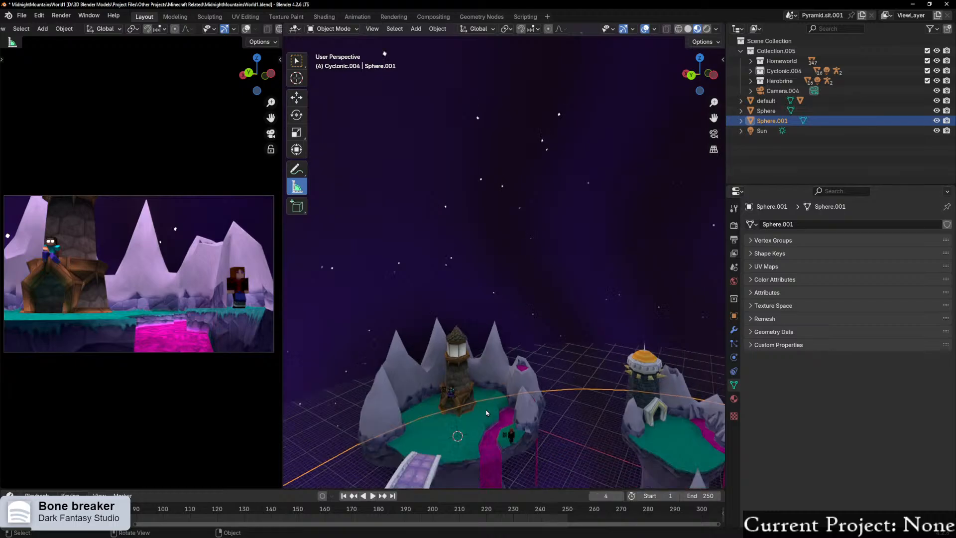
{"action": "left_click", "coordinate": [323, 17]}
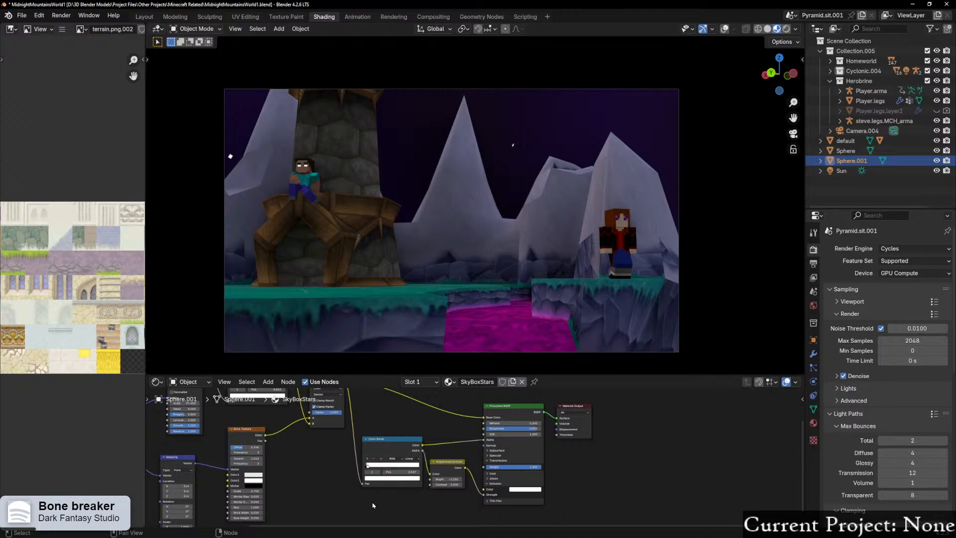
{"action": "scroll", "coordinate": [352, 501], "scroll_direction": "up", "scroll_amount": 2}
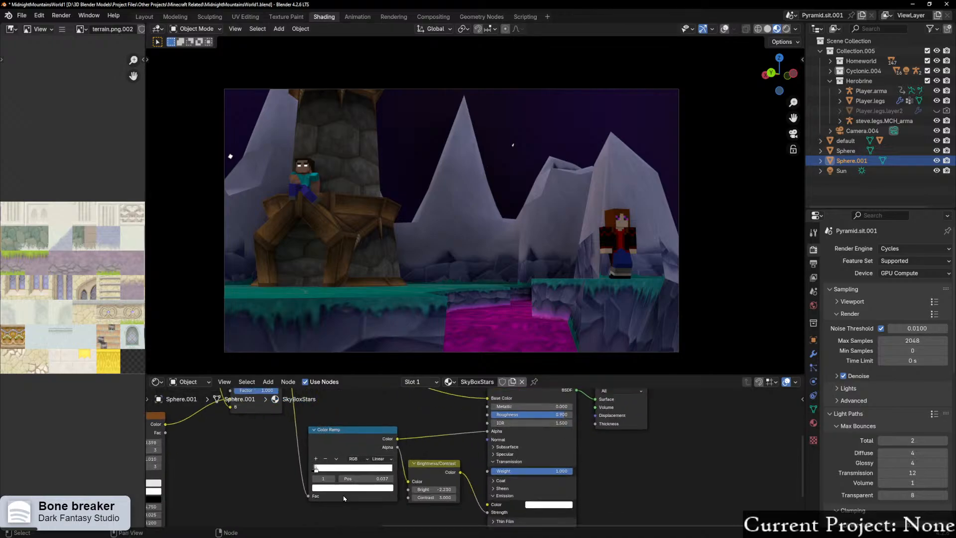
{"action": "scroll", "coordinate": [341, 498], "scroll_direction": "up", "scroll_amount": 2}
{"action": "scroll", "coordinate": [341, 498], "scroll_direction": "down", "scroll_amount": 1}
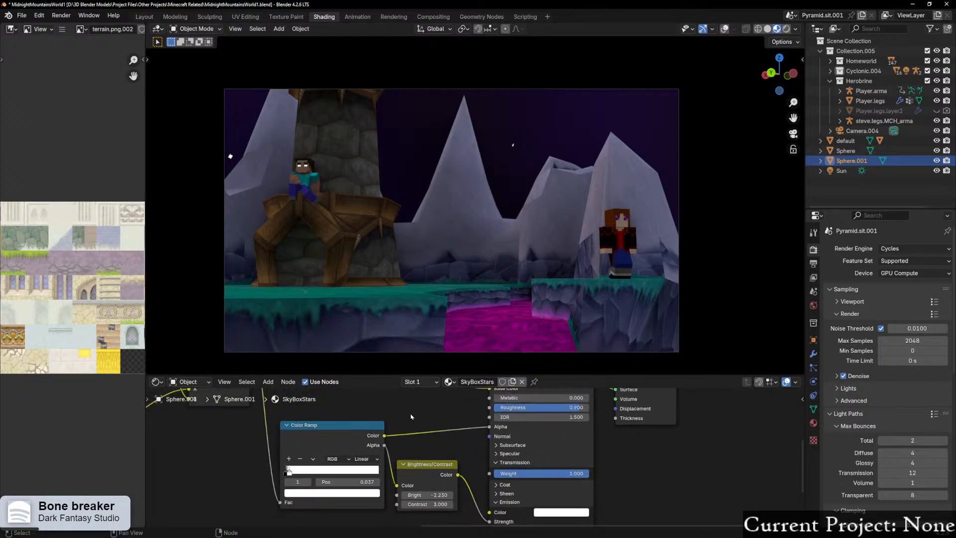
{"action": "left_click", "coordinate": [144, 17]}
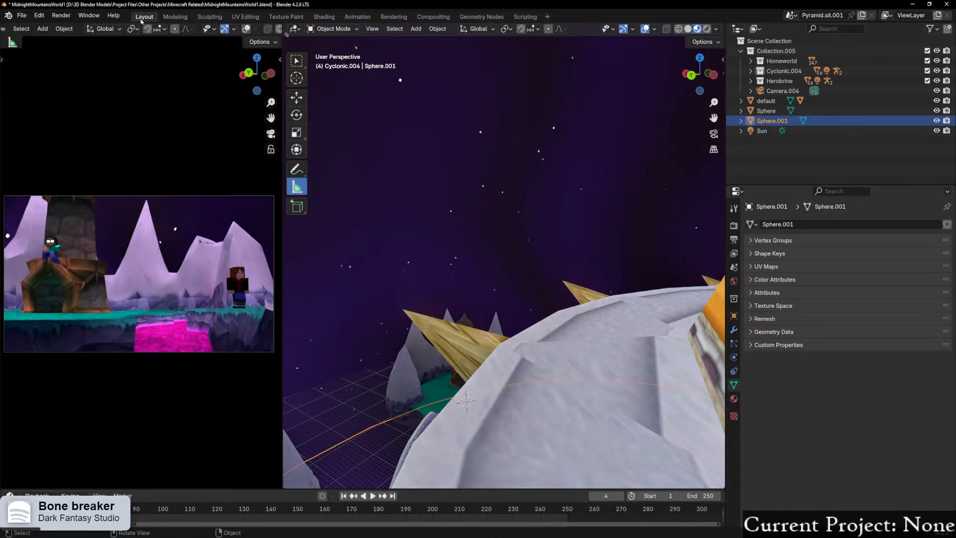
Step: Compare the camera view of the scene in the Layout and Shading workspaces with the Cycles render settings shown
{"action": "left_click", "coordinate": [734, 226]}
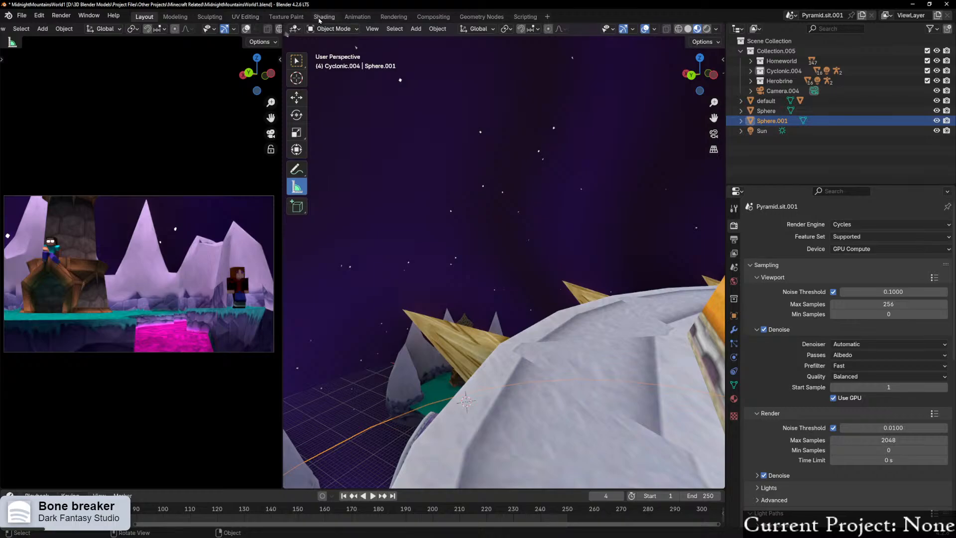
{"action": "left_click", "coordinate": [324, 17]}
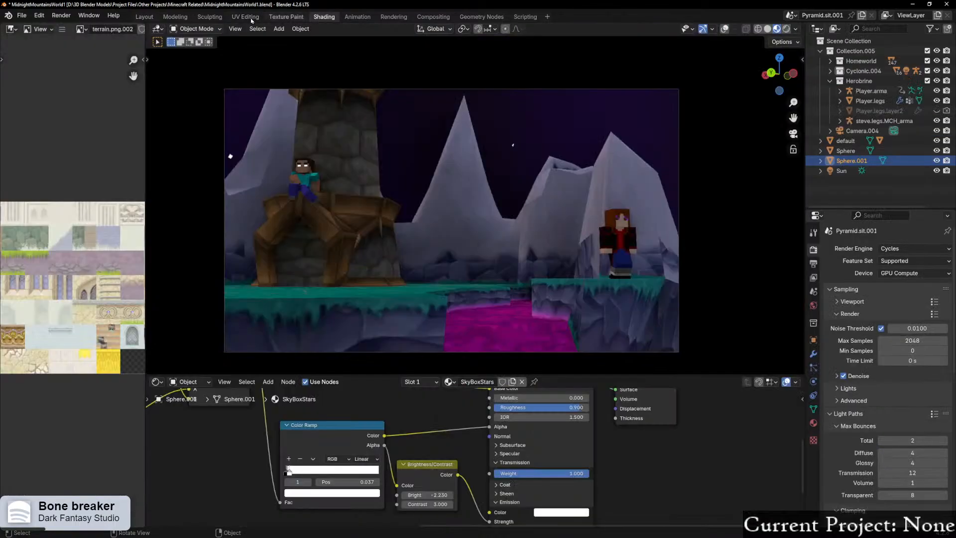
{"action": "left_click", "coordinate": [144, 17]}
{"action": "left_click", "coordinate": [323, 18]}
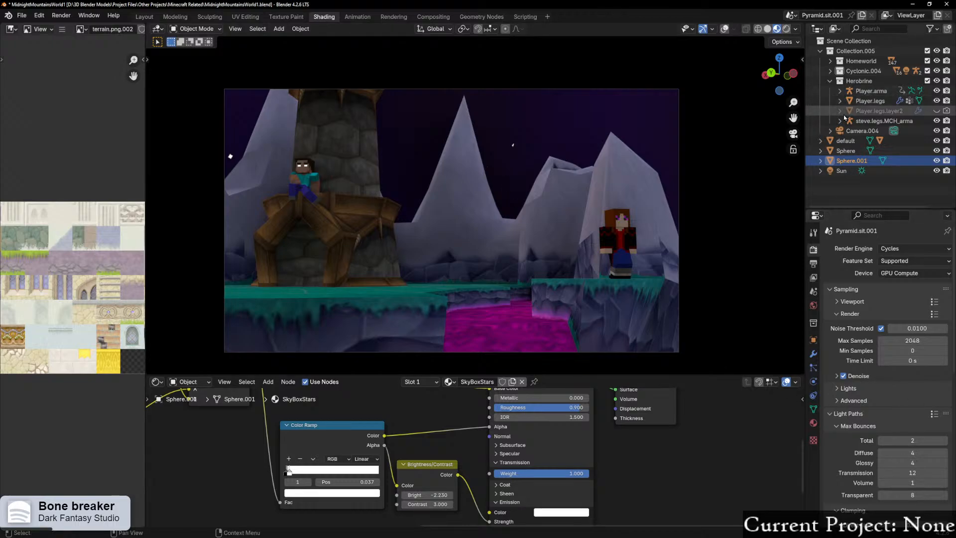
Step: Select Camera.004 and set its clip end distance to 300 m
{"action": "left_click", "coordinate": [862, 130]}
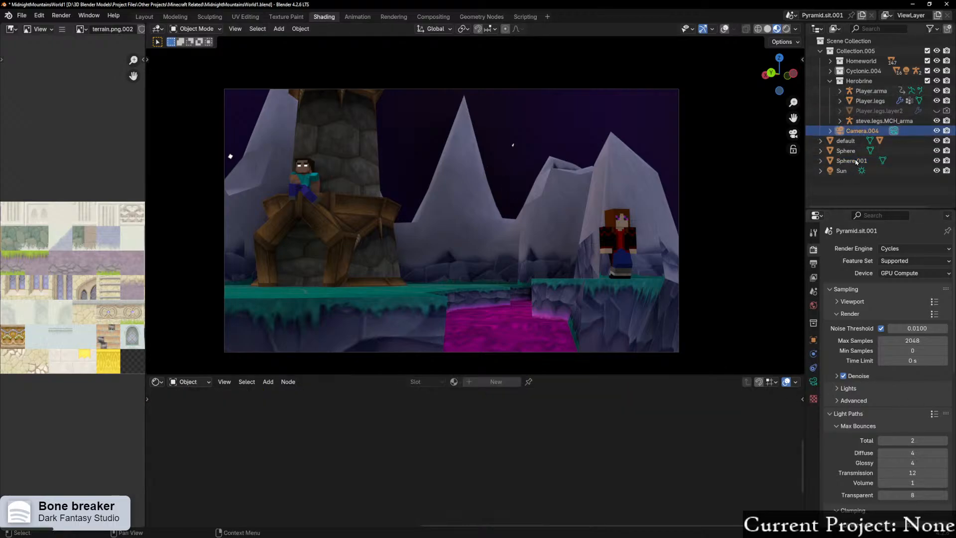
{"action": "left_click", "coordinate": [814, 381]}
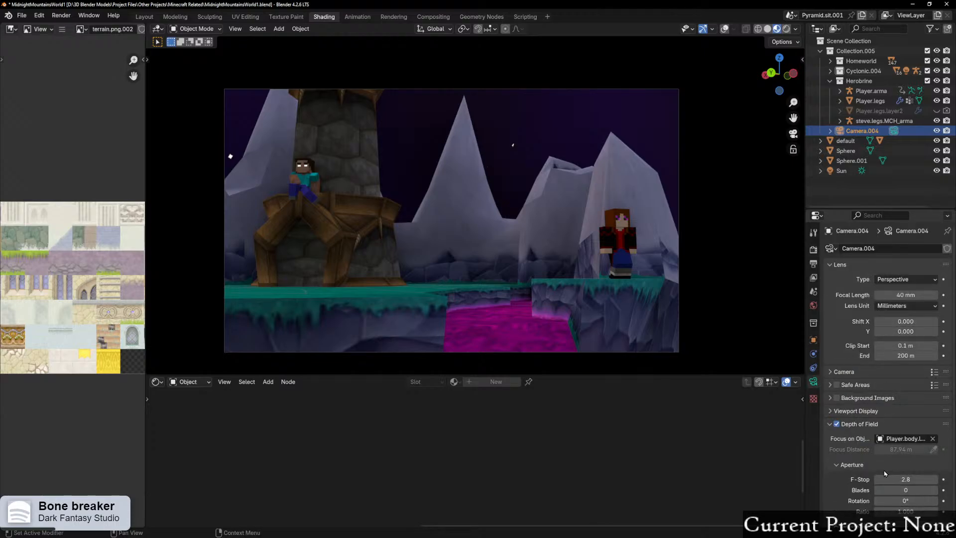
{"action": "scroll", "coordinate": [885, 473], "scroll_direction": "down", "scroll_amount": 1}
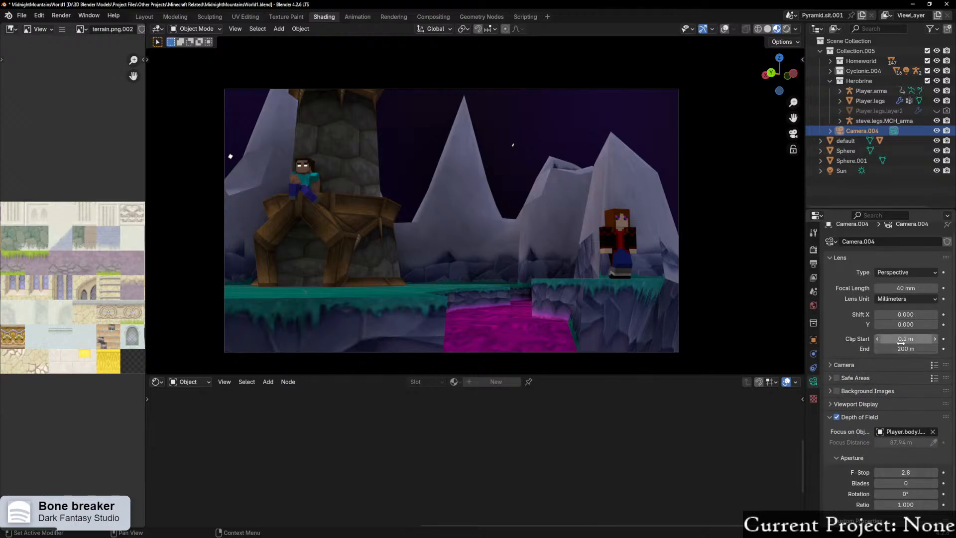
{"action": "left_click", "coordinate": [904, 347]}
{"action": "type", "text": "300"}
{"action": "key", "text": "Return"}
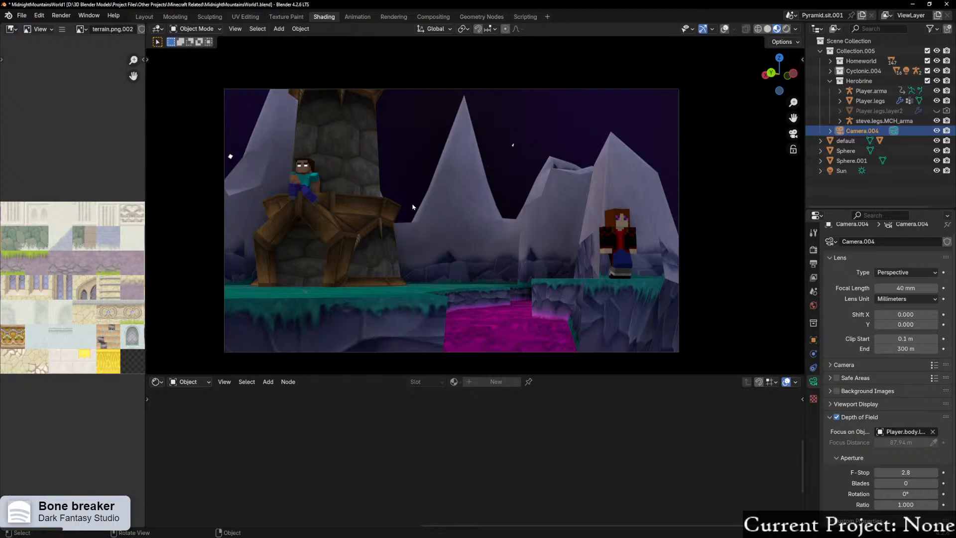
Step: In the Layout workspace, examine the rock texture seams at the foot of the mountains beside the tower
{"action": "left_click", "coordinate": [144, 17]}
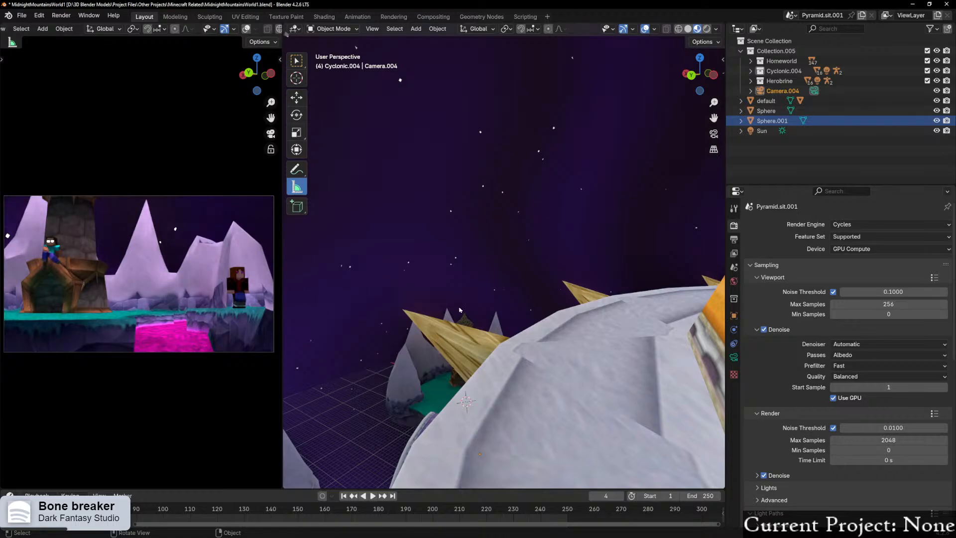
{"action": "middle_click_drag", "start_coordinate": [505, 285], "coordinate": [481, 302]}
{"action": "scroll", "coordinate": [496, 323], "scroll_direction": "up", "scroll_amount": 4}
{"action": "scroll", "coordinate": [496, 323], "scroll_direction": "down", "scroll_amount": 5}
{"action": "scroll", "coordinate": [503, 302], "scroll_direction": "up", "scroll_amount": 5}
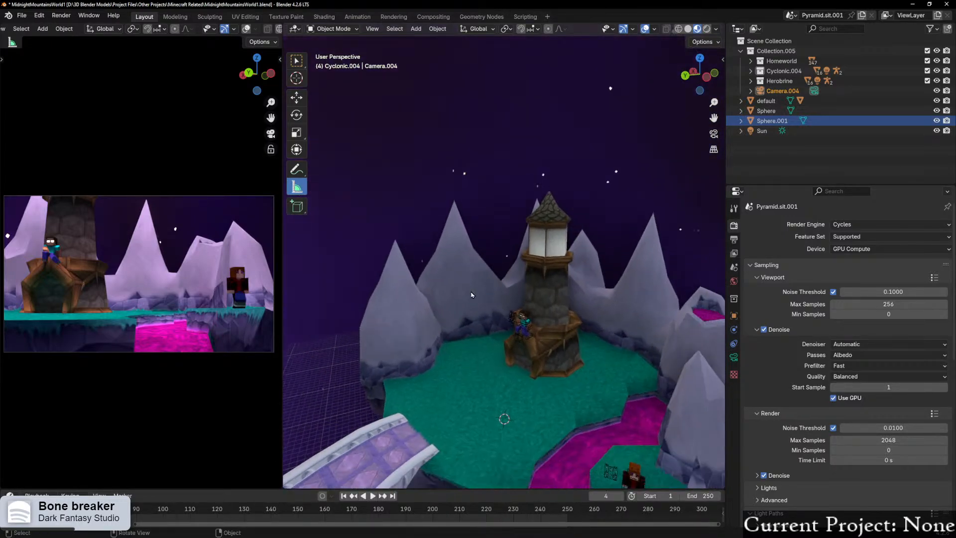
{"action": "left_click", "coordinate": [481, 303]}
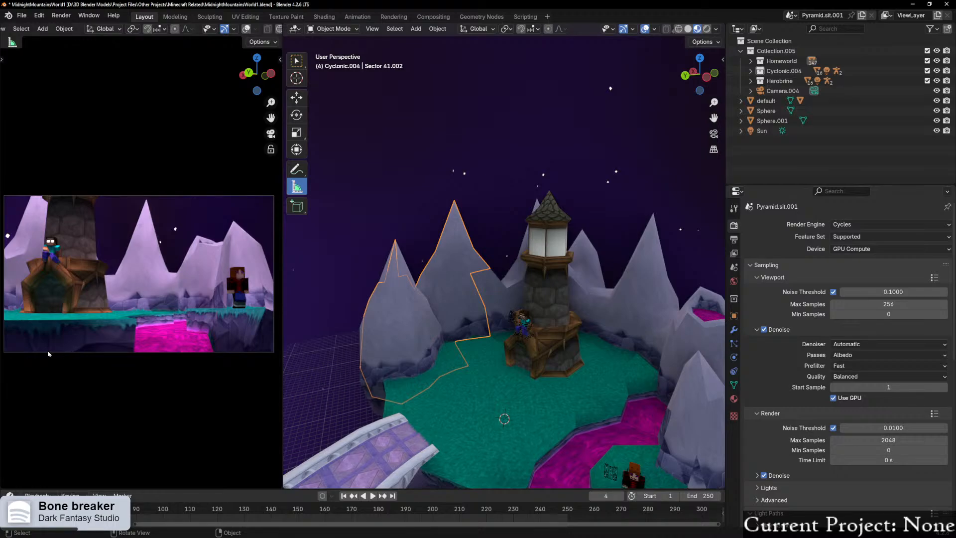
{"action": "scroll", "coordinate": [509, 353], "scroll_direction": "up", "scroll_amount": 3}
{"action": "middle_click_drag", "start_coordinate": [448, 368], "coordinate": [594, 285], "text": "shift"}
{"action": "scroll", "coordinate": [560, 261], "scroll_direction": "up", "scroll_amount": 3}
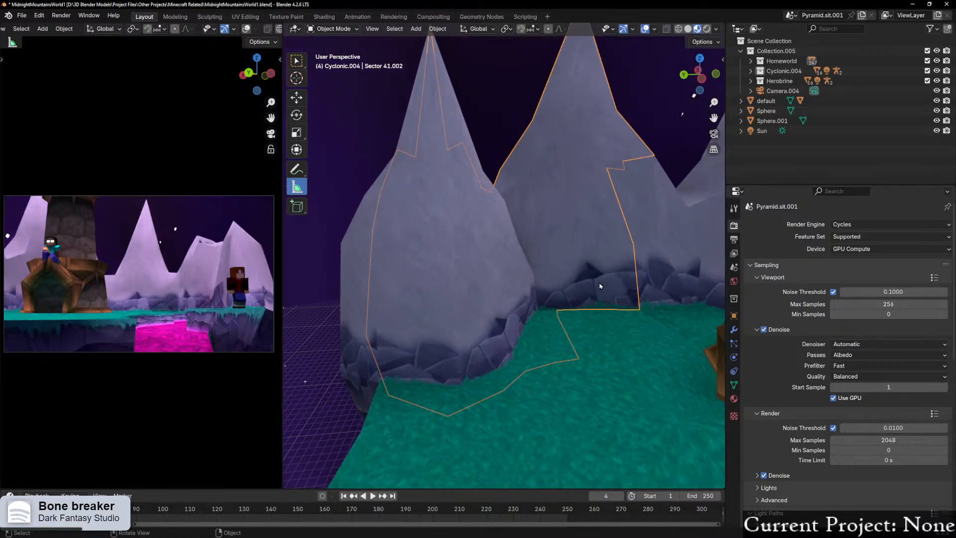
{"action": "scroll", "coordinate": [600, 286], "scroll_direction": "up", "scroll_amount": 4}
Step: Enter Edit Mode on the mountain piece Sector 25.002 and select the triangular face at its rocky base beside the tower
{"action": "left_click", "coordinate": [601, 271]}
{"action": "middle_click_drag", "start_coordinate": [601, 272], "coordinate": [570, 295]}
{"action": "left_click", "coordinate": [637, 263]}
{"action": "key", "text": "ctrl+Tab"}
{"action": "left_click", "coordinate": [644, 286]}
{"action": "scroll", "coordinate": [528, 296], "scroll_direction": "up", "scroll_amount": 4}
{"action": "left_click", "coordinate": [508, 298]}
{"action": "left_click", "coordinate": [599, 275]}
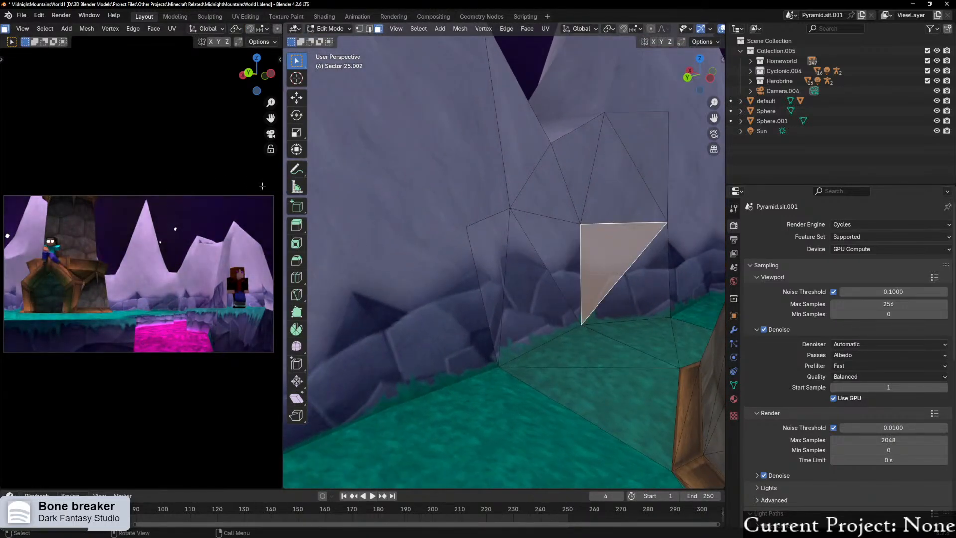
Step: Show the selected face's UVs in the UV Editing workspace, with its rock seam framed in 3D and the viewport overlays hidden
{"action": "left_click", "coordinate": [246, 17]}
{"action": "key", "text": "KP_Decimal"}
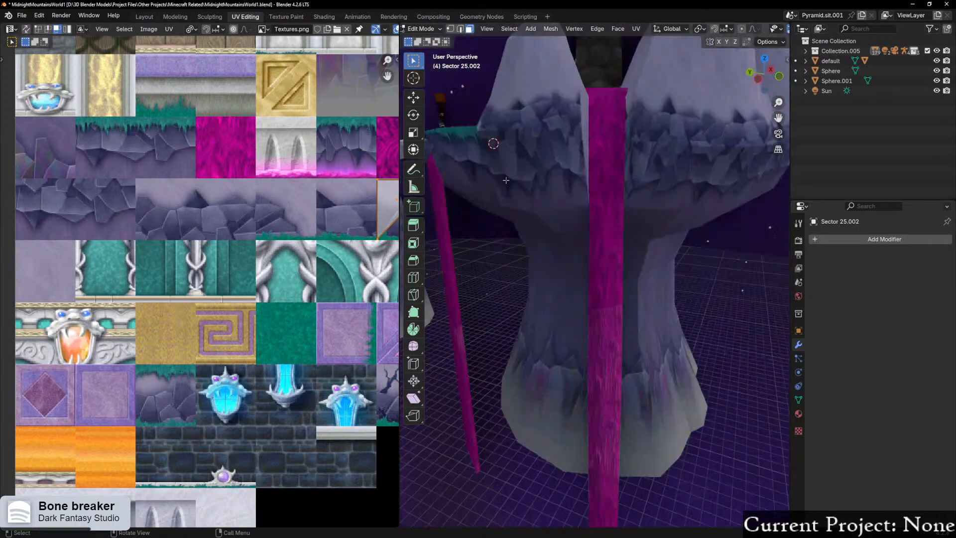
{"action": "scroll", "coordinate": [506, 180], "scroll_direction": "up", "scroll_amount": 2}
{"action": "middle_click_drag", "start_coordinate": [527, 191], "coordinate": [610, 206]}
{"action": "scroll", "coordinate": [711, 30], "scroll_direction": "down", "scroll_amount": 4}
{"action": "left_click", "coordinate": [709, 29]}
{"action": "middle_click_drag", "start_coordinate": [559, 204], "coordinate": [500, 261]}
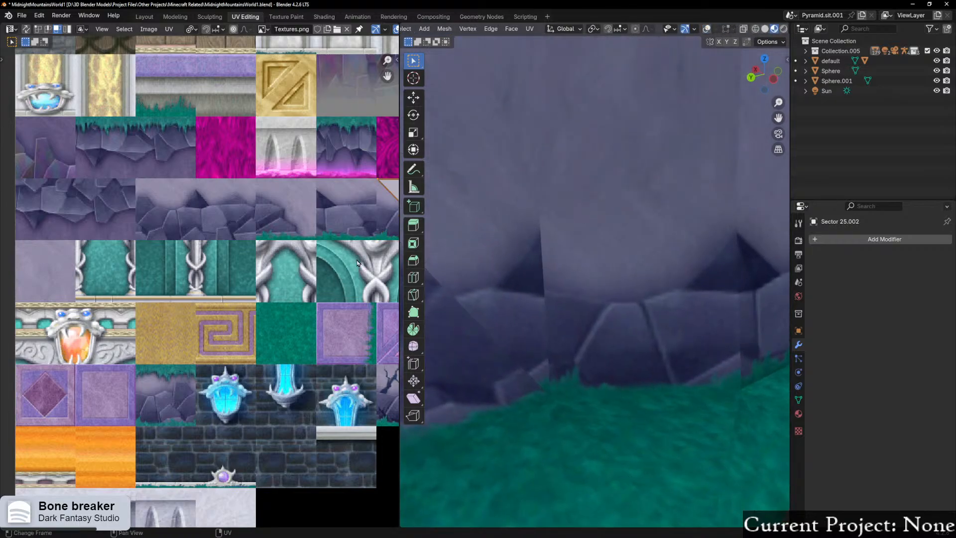
{"action": "scroll", "coordinate": [357, 263], "scroll_direction": "up", "scroll_amount": 3}
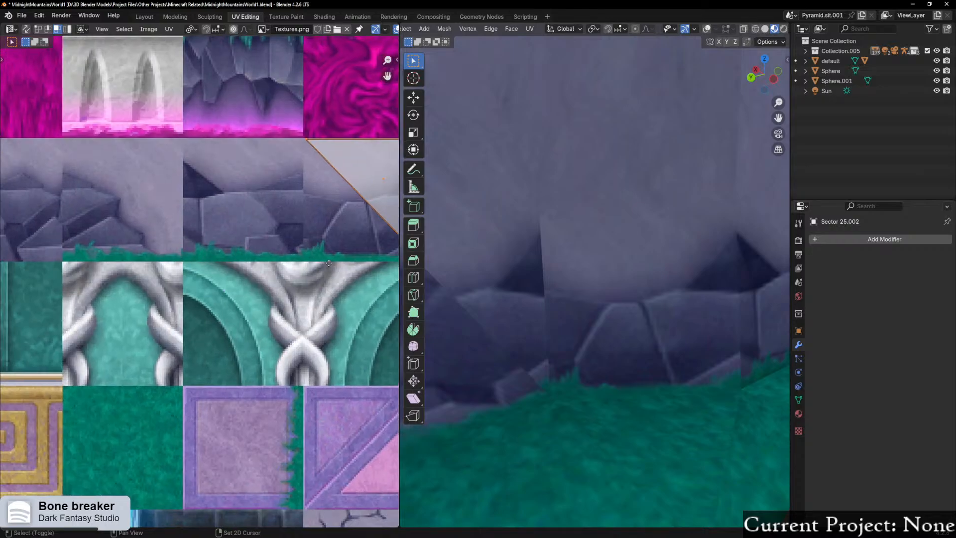
Step: Try shifting the face's UVs along X onto the last rock tile of the row to match the neighbouring rocks
{"action": "middle_click_drag", "start_coordinate": [333, 262], "coordinate": [255, 272]}
{"action": "key", "text": "g"}
{"action": "key", "text": "x"}
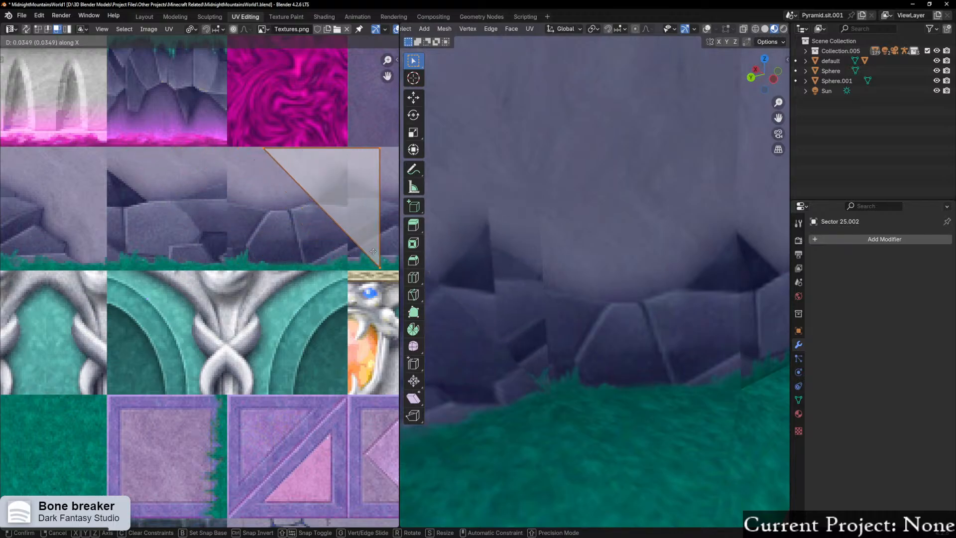
{"action": "left_click", "coordinate": [341, 260]}
{"action": "scroll", "coordinate": [342, 261], "scroll_direction": "down", "scroll_amount": 2}
{"action": "middle_click_drag", "start_coordinate": [342, 262], "coordinate": [298, 279]}
{"action": "scroll", "coordinate": [298, 279], "scroll_direction": "up", "scroll_amount": 3}
{"action": "key", "text": "g"}
{"action": "key", "text": "x"}
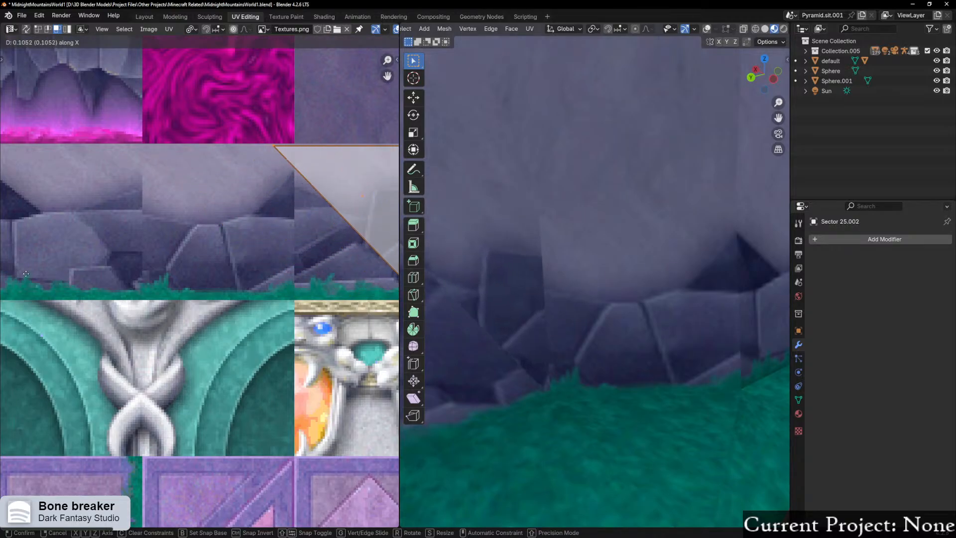
{"action": "left_click", "coordinate": [50, 276]}
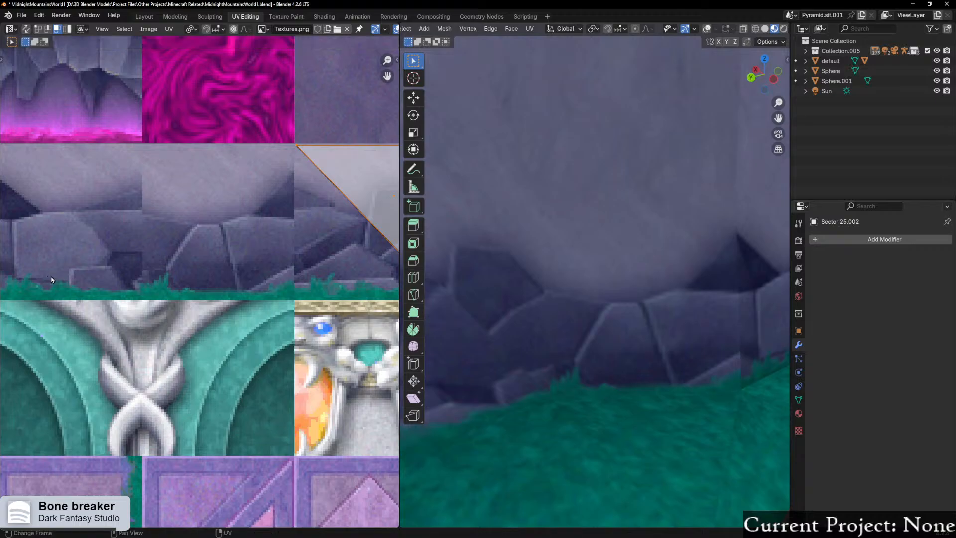
Step: Check the rock seam beside the face and nudge its UVs about 0.0005 along Y
{"action": "scroll", "coordinate": [200, 288], "scroll_direction": "down", "scroll_amount": 2}
{"action": "scroll", "coordinate": [468, 281], "scroll_direction": "down", "scroll_amount": 2}
{"action": "scroll", "coordinate": [465, 280], "scroll_direction": "up", "scroll_amount": 2}
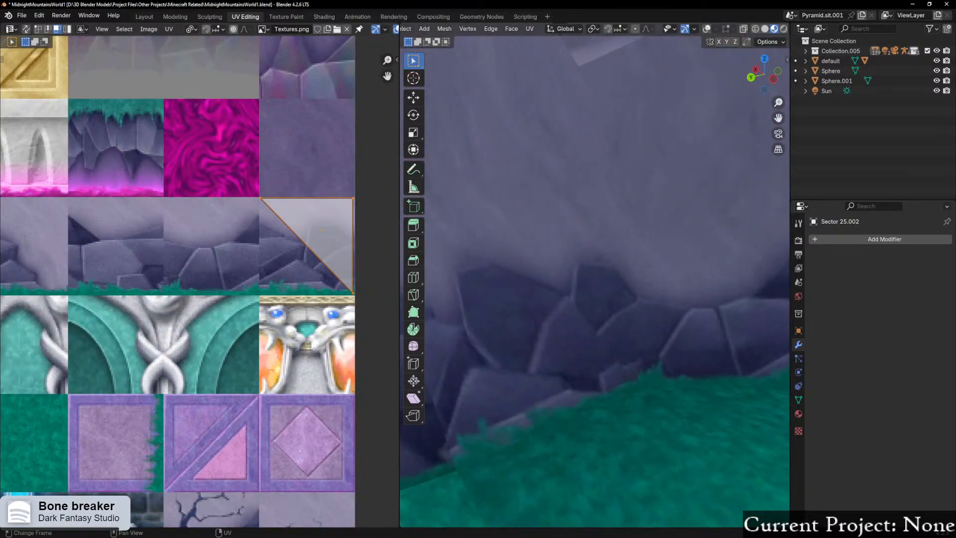
{"action": "scroll", "coordinate": [149, 298], "scroll_direction": "down", "scroll_amount": 4}
{"action": "scroll", "coordinate": [551, 313], "scroll_direction": "up", "scroll_amount": 1}
{"action": "scroll", "coordinate": [269, 291], "scroll_direction": "up", "scroll_amount": 2}
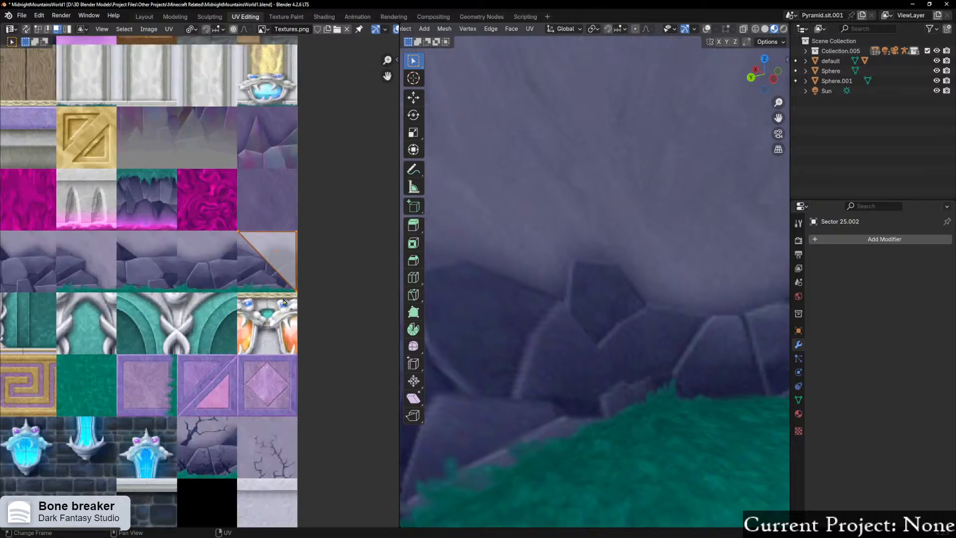
{"action": "scroll", "coordinate": [213, 316], "scroll_direction": "up", "scroll_amount": 3}
{"action": "key", "text": "g"}
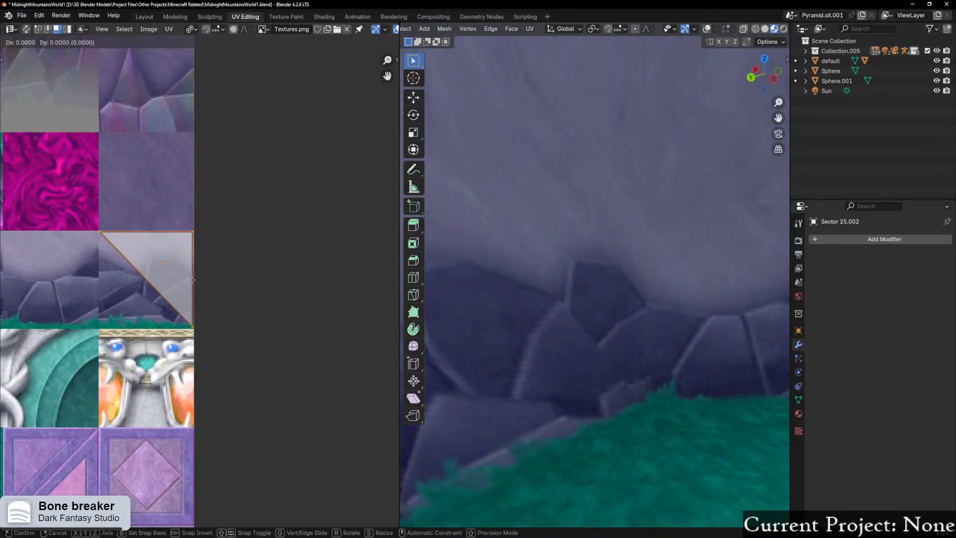
{"action": "key", "text": "y"}
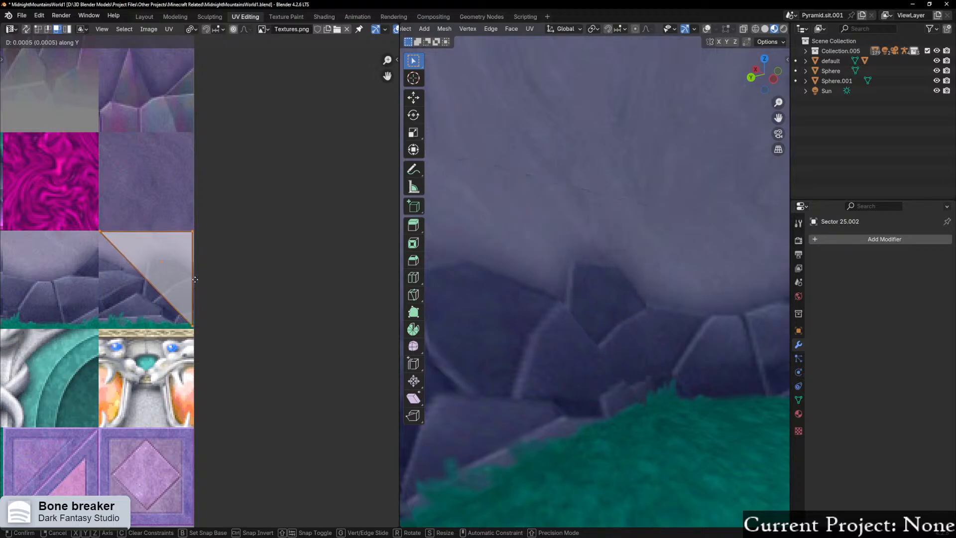
{"action": "left_click", "coordinate": [195, 280]}
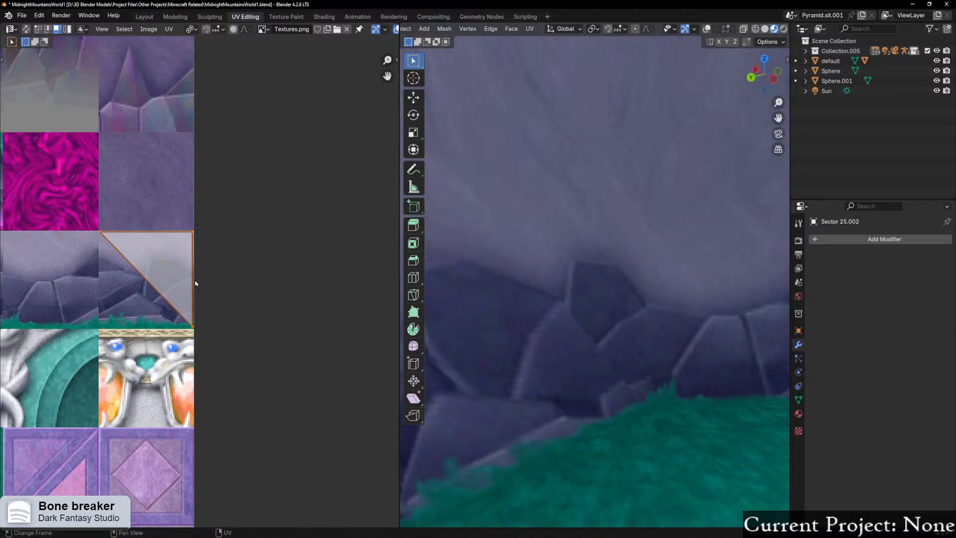
Step: Move the face's UVs back along X onto the second-to-last rock tile, aligned with the tile's edges
{"action": "key", "text": "g"}
{"action": "key", "text": "y"}
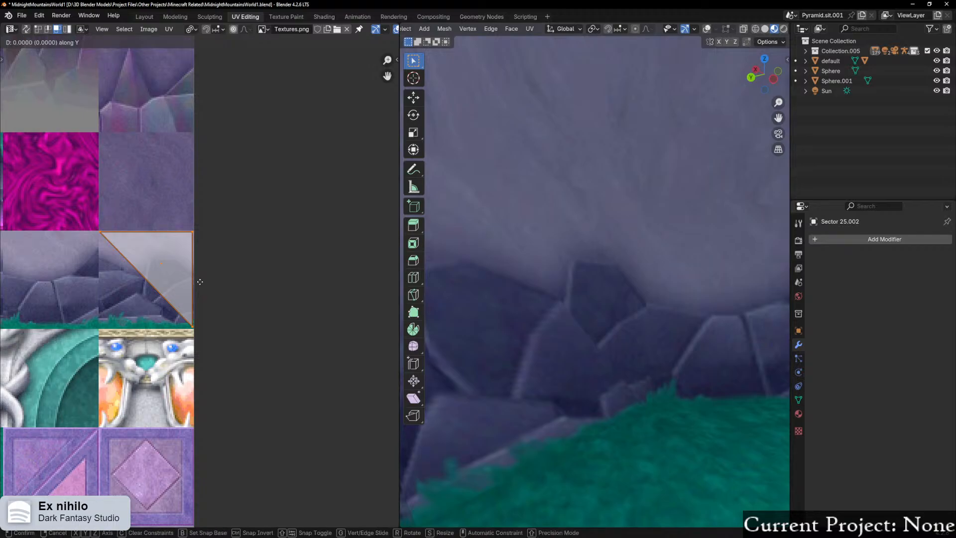
{"action": "key", "text": "x"}
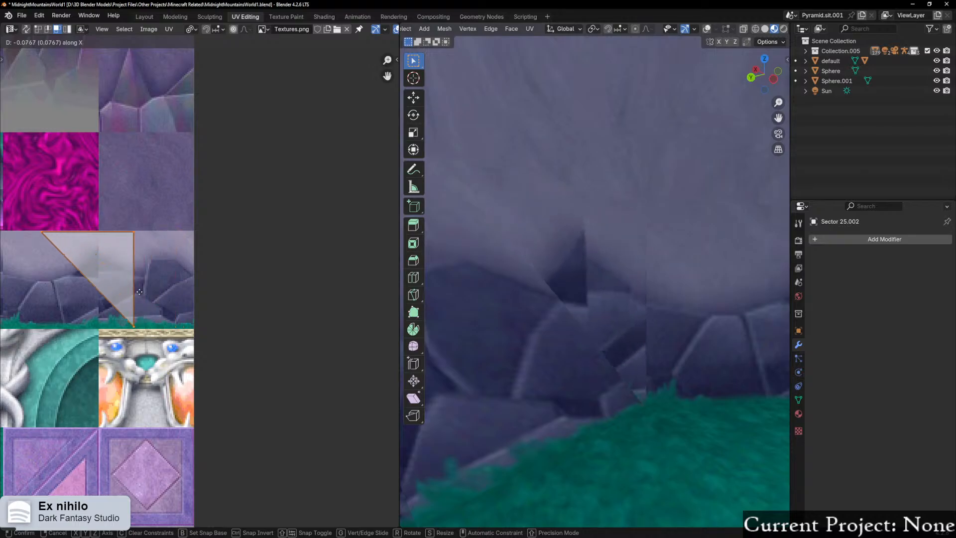
{"action": "left_click", "coordinate": [77, 303]}
{"action": "middle_click_drag", "start_coordinate": [484, 250], "coordinate": [586, 289]}
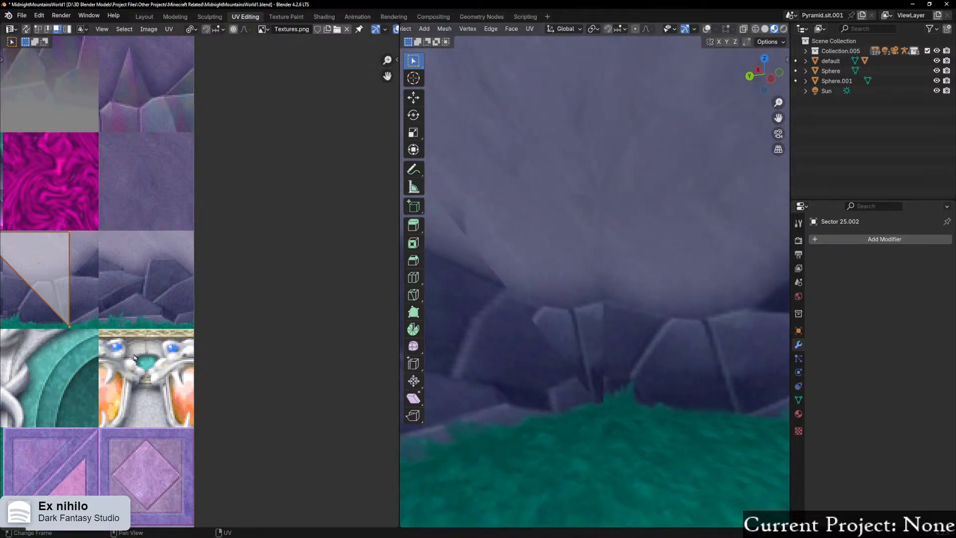
{"action": "key", "text": "g"}
{"action": "key", "text": "x"}
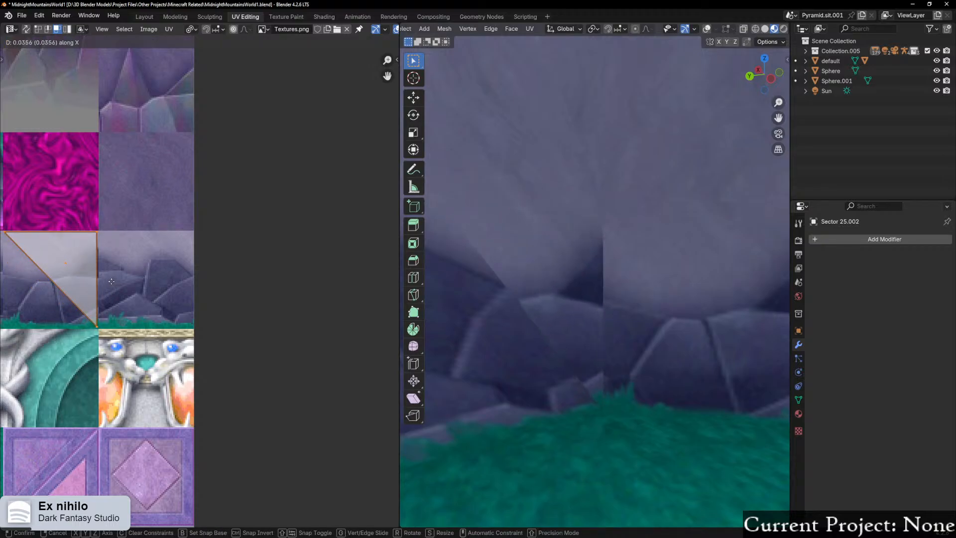
{"action": "left_click", "coordinate": [111, 281]}
{"action": "key", "text": "r"}
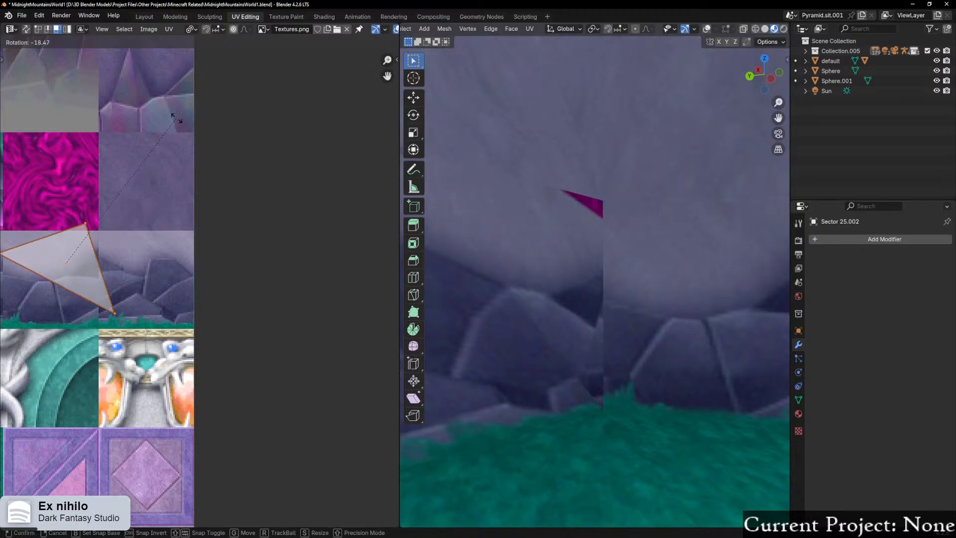
{"action": "key", "text": "Escape"}
{"action": "middle_click_drag", "start_coordinate": [129, 229], "coordinate": [337, 281], "text": "shift"}
{"action": "scroll", "coordinate": [291, 272], "scroll_direction": "up", "scroll_amount": 1}
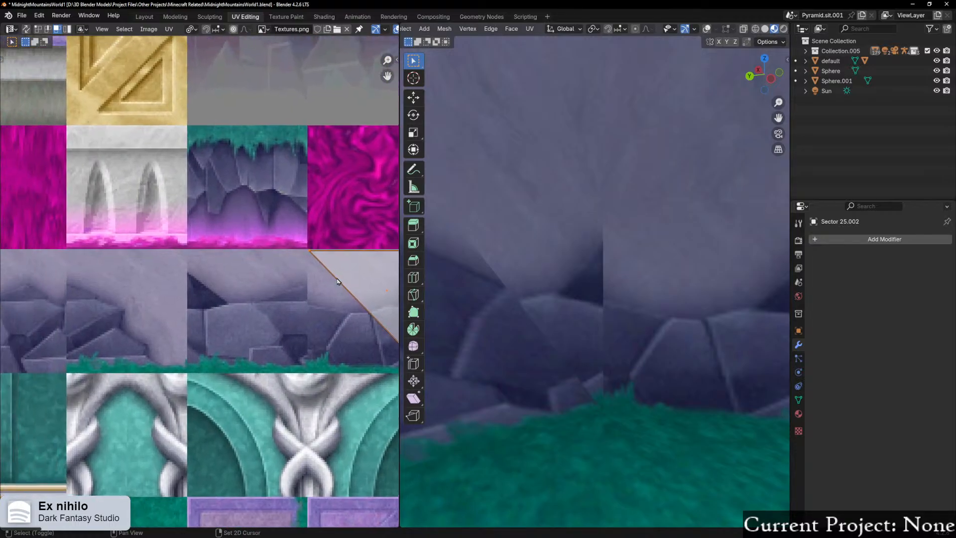
{"action": "key", "text": "g"}
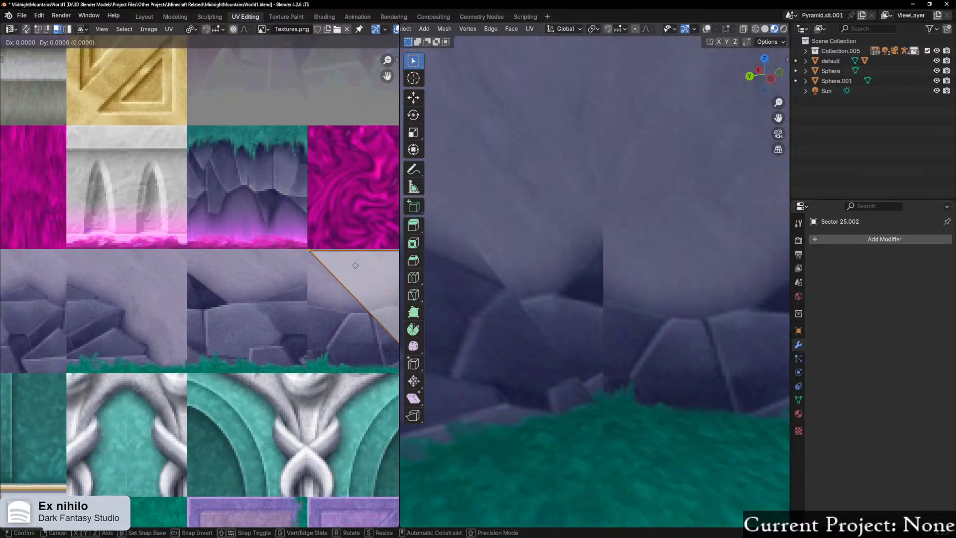
{"action": "key", "text": "x"}
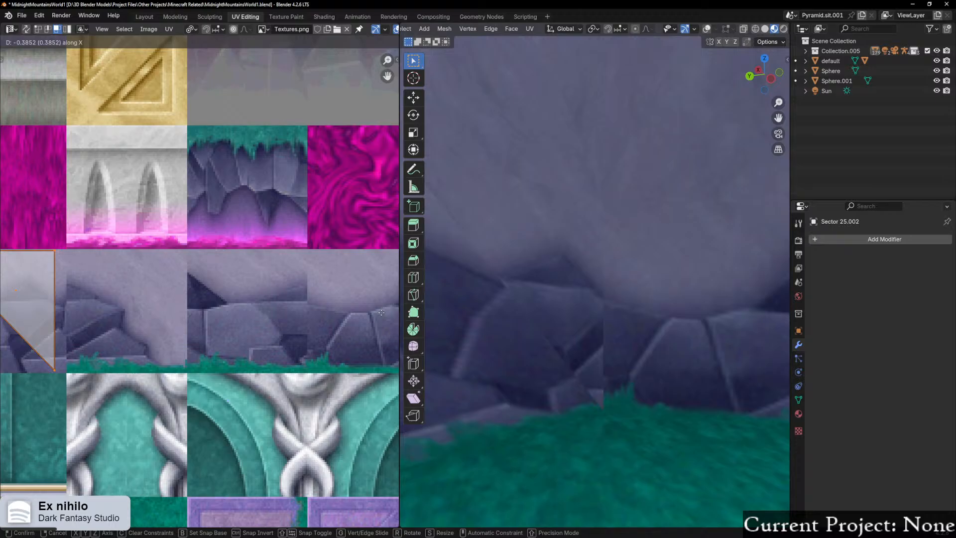
{"action": "right_click", "coordinate": [382, 313]}
Step: Try shifting the selected face's UVs by about -0.0322 along X within the row of rock tiles to match the neighbouring rocks
{"action": "scroll", "coordinate": [148, 367], "scroll_direction": "down", "scroll_amount": 4}
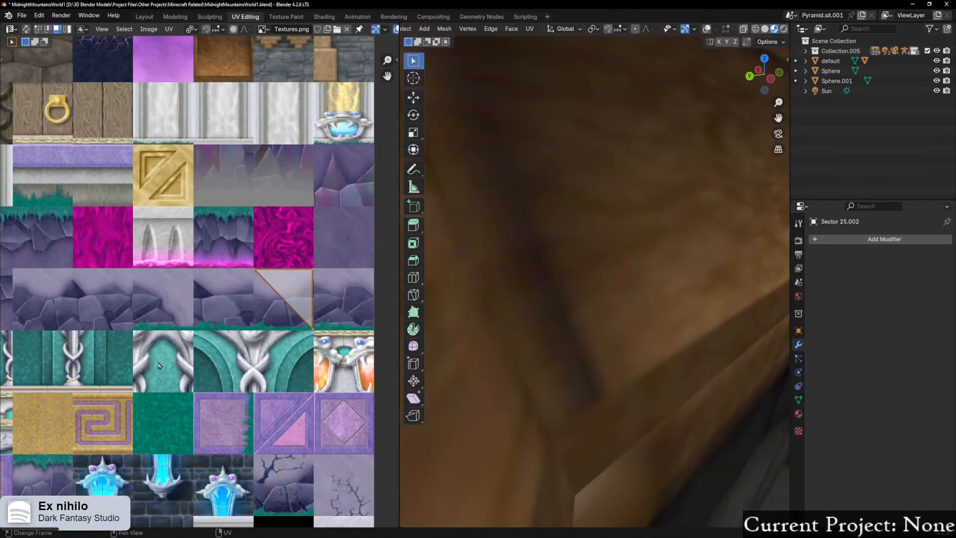
{"action": "scroll", "coordinate": [144, 355], "scroll_direction": "down", "scroll_amount": 2}
{"action": "scroll", "coordinate": [199, 334], "scroll_direction": "up", "scroll_amount": 2}
{"action": "scroll", "coordinate": [617, 259], "scroll_direction": "down", "scroll_amount": 4}
{"action": "scroll", "coordinate": [573, 269], "scroll_direction": "up", "scroll_amount": 4}
{"action": "mouse_move", "coordinate": [551, 273]}
{"action": "middle_mouse_down"}
{"action": "mouse_move", "coordinate": [573, 277]}
{"action": "mouse_move", "coordinate": [557, 271]}
{"action": "middle_mouse_up"}
{"action": "scroll", "coordinate": [539, 284], "scroll_direction": "up", "scroll_amount": 3}
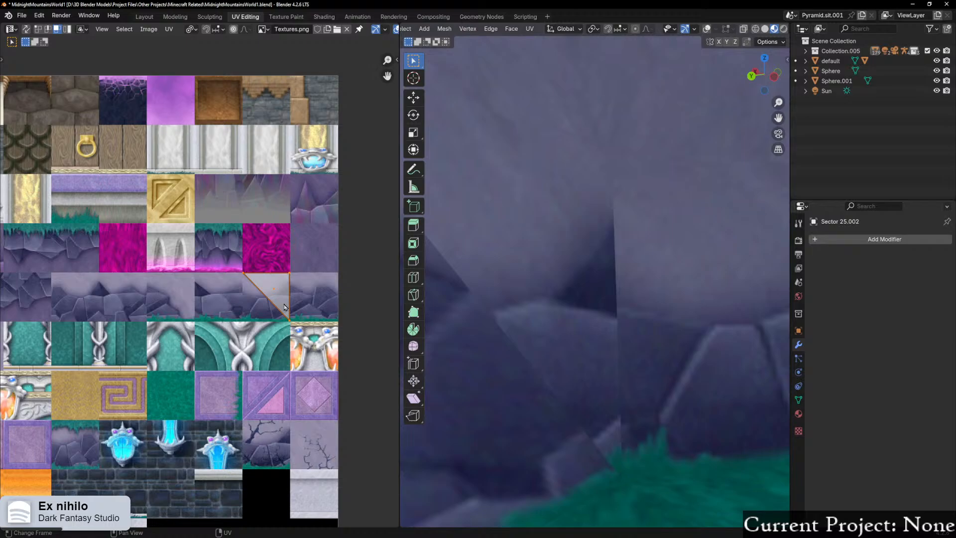
{"action": "scroll", "coordinate": [284, 307], "scroll_direction": "up", "scroll_amount": 2}
{"action": "scroll", "coordinate": [228, 344], "scroll_direction": "up", "scroll_amount": 1}
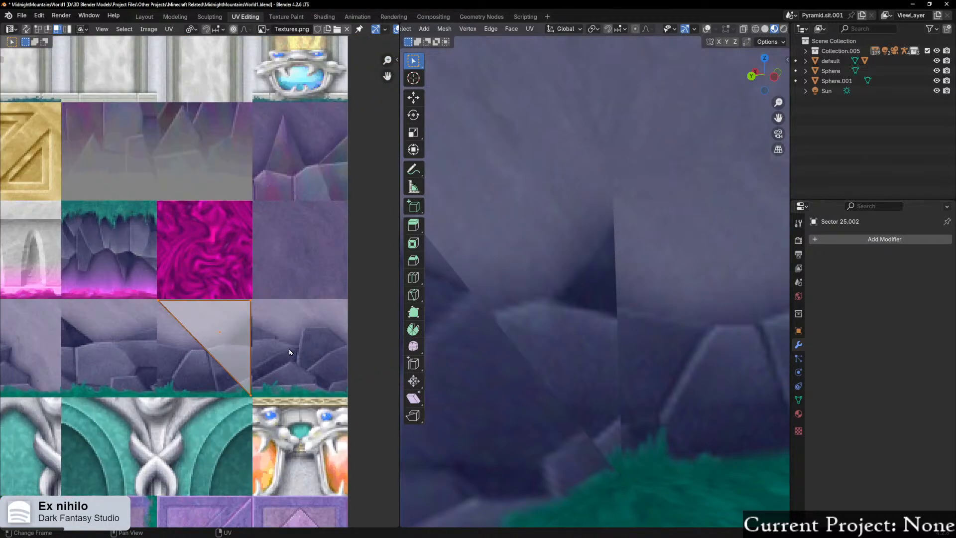
{"action": "key", "text": "s"}
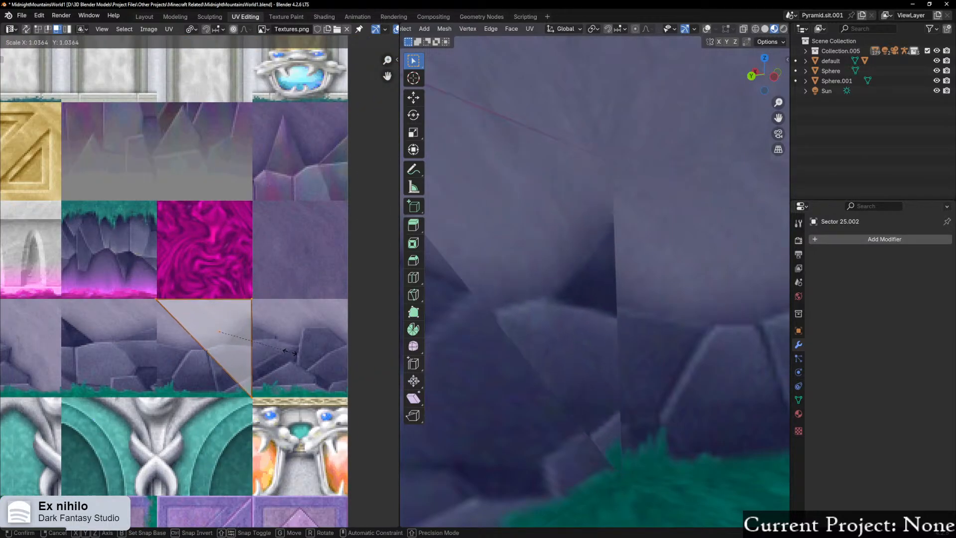
{"action": "right_click", "coordinate": [327, 362]}
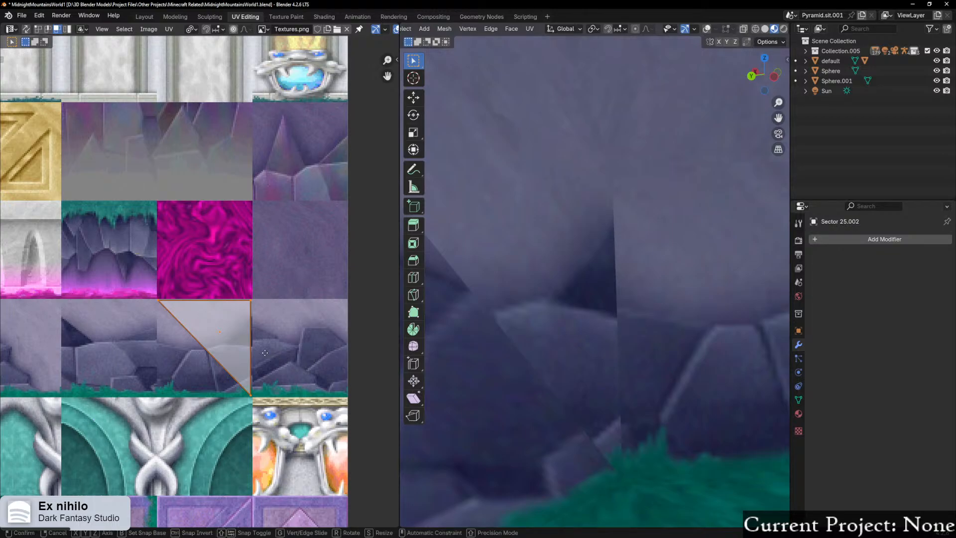
{"action": "key", "text": "g"}
{"action": "key", "text": "x"}
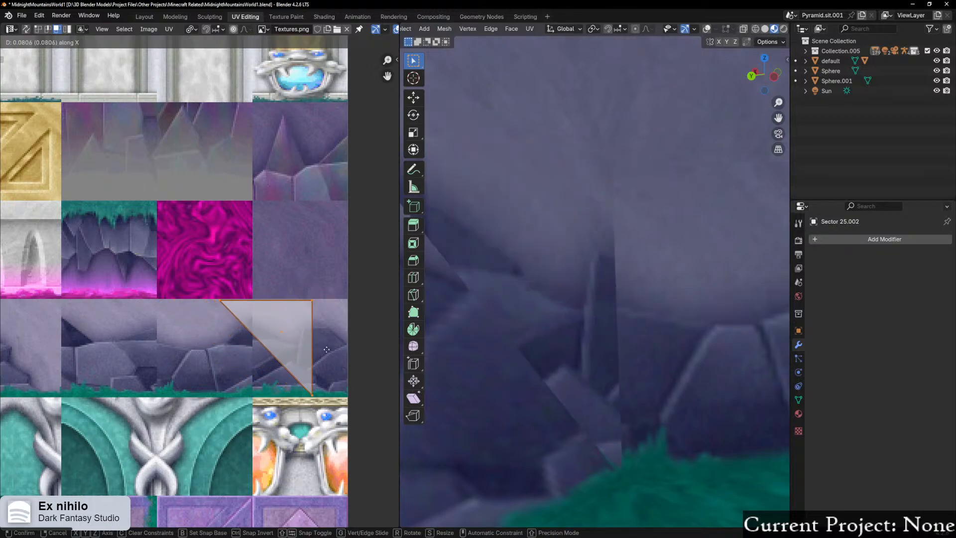
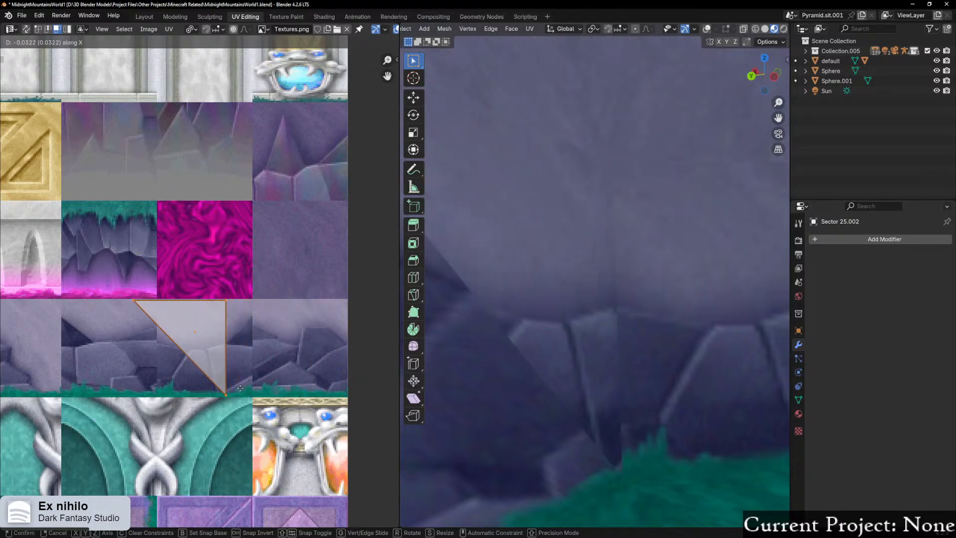
{"action": "left_click", "coordinate": [240, 388]}
Step: Select the adjacent triangular rock face and try nudging its UVs along X on the last rock tile
{"action": "scroll", "coordinate": [535, 336], "scroll_direction": "down", "scroll_amount": 4}
{"action": "middle_click_drag", "start_coordinate": [540, 336], "coordinate": [576, 359]}
{"action": "left_click", "coordinate": [566, 329]}
{"action": "scroll", "coordinate": [347, 354], "scroll_direction": "up", "scroll_amount": 1}
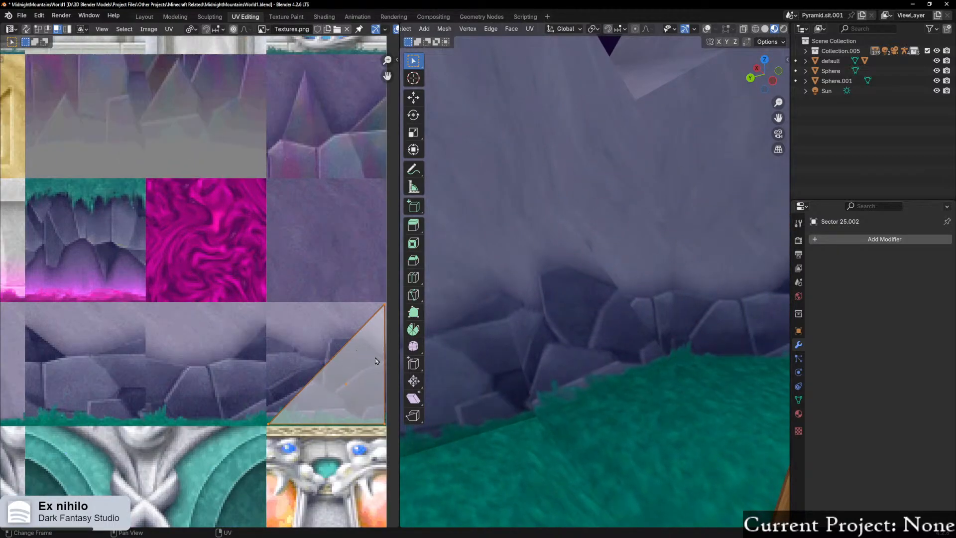
{"action": "key", "text": "g"}
{"action": "key", "text": "x"}
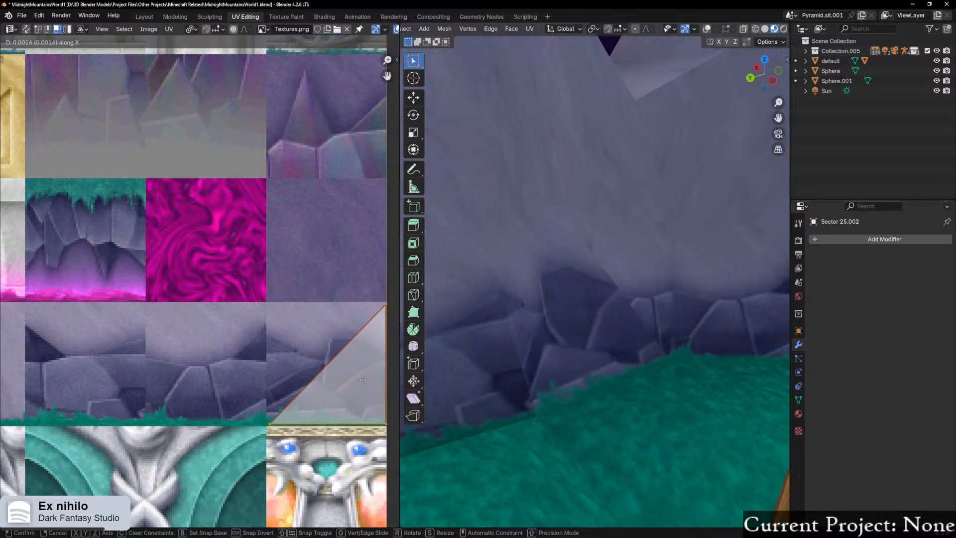
{"action": "left_click", "coordinate": [362, 380]}
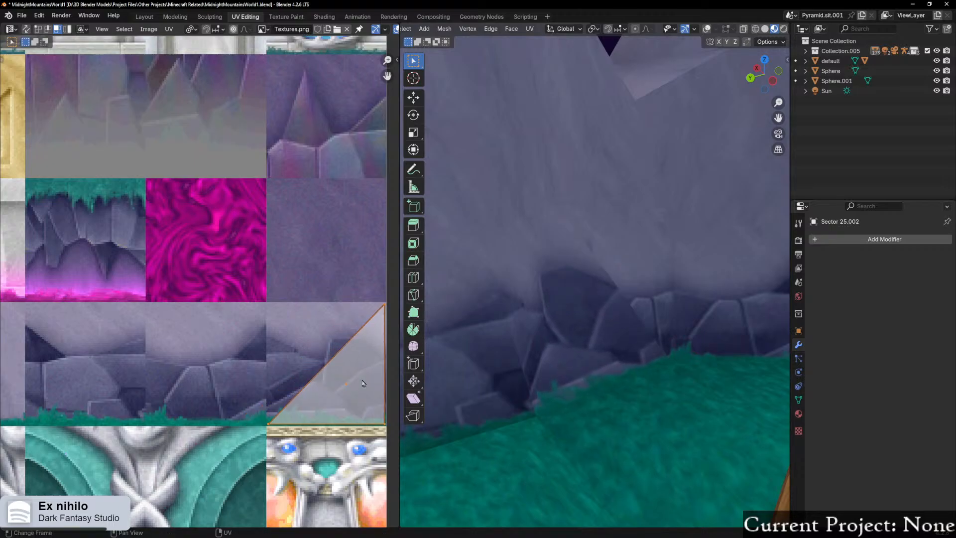
Step: Reselect the previous mountain face and move its UVs along X onto the last rock tile, aligned with the tile's edges
{"action": "middle_click_drag", "start_coordinate": [570, 335], "coordinate": [593, 327]}
{"action": "left_click", "coordinate": [617, 297]}
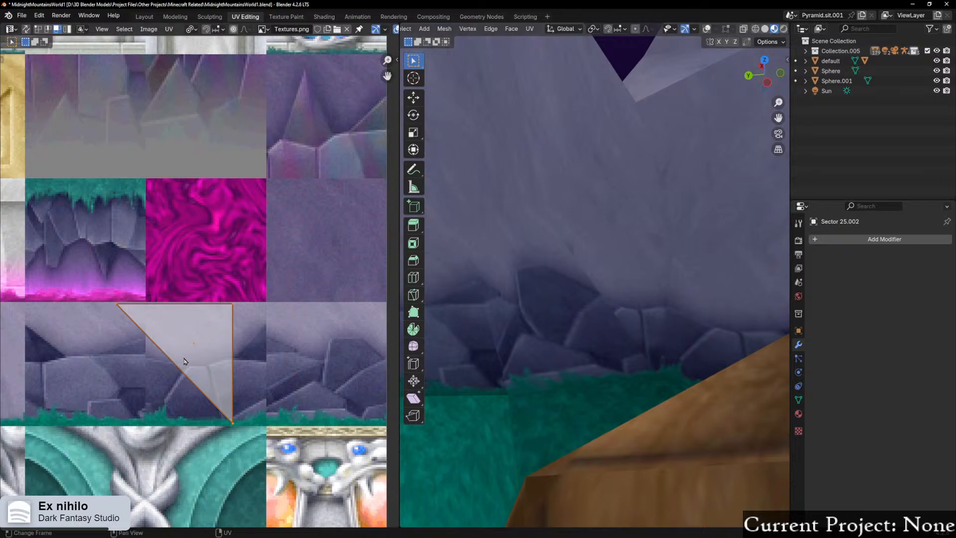
{"action": "key", "text": "g"}
{"action": "key", "text": "x"}
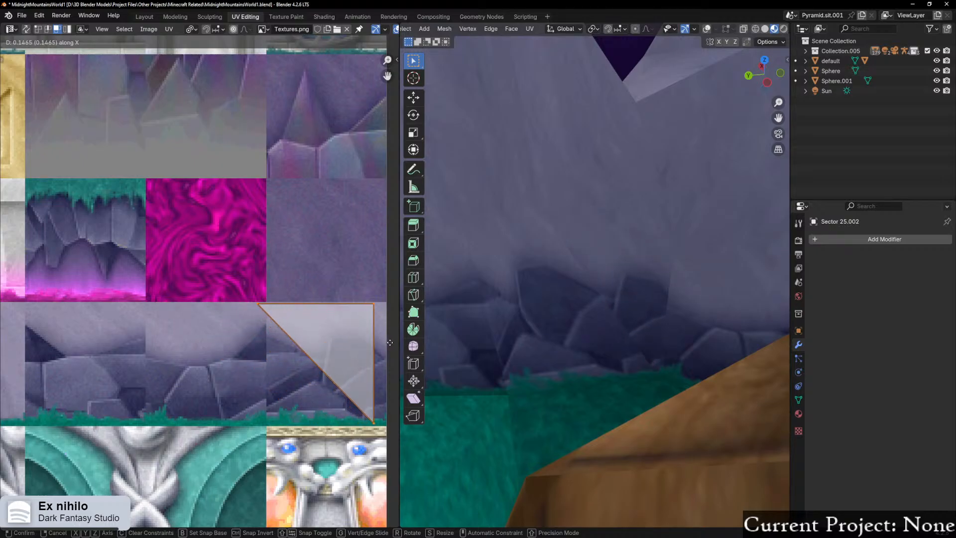
{"action": "left_click", "coordinate": [2, 343]}
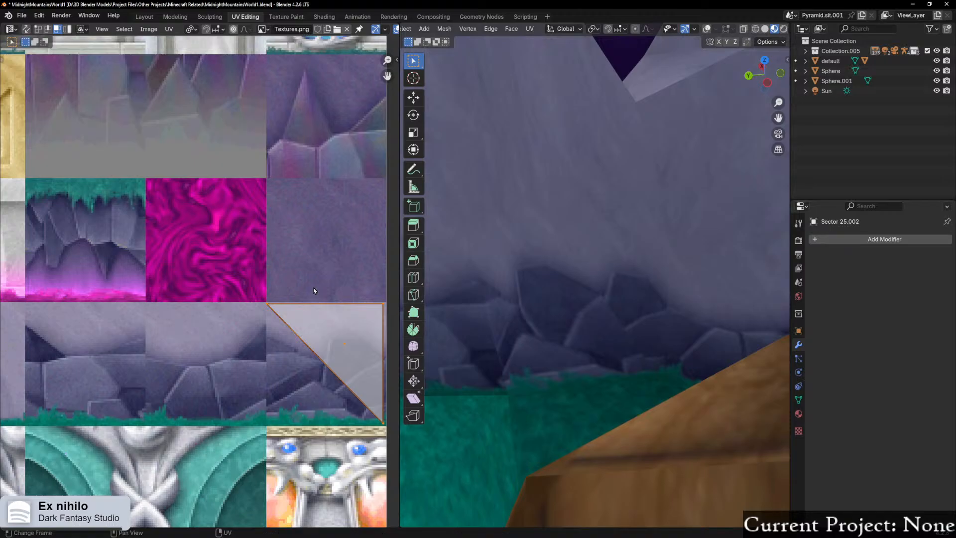
Step: Check the rock seams from the camera view and nudge the selected face's UVs by about -0.0025 along Y
{"action": "scroll", "coordinate": [200, 284], "scroll_direction": "down", "scroll_amount": 2}
{"action": "middle_click_drag", "start_coordinate": [470, 280], "coordinate": [456, 282]}
{"action": "middle_click_drag", "start_coordinate": [586, 275], "coordinate": [651, 229]}
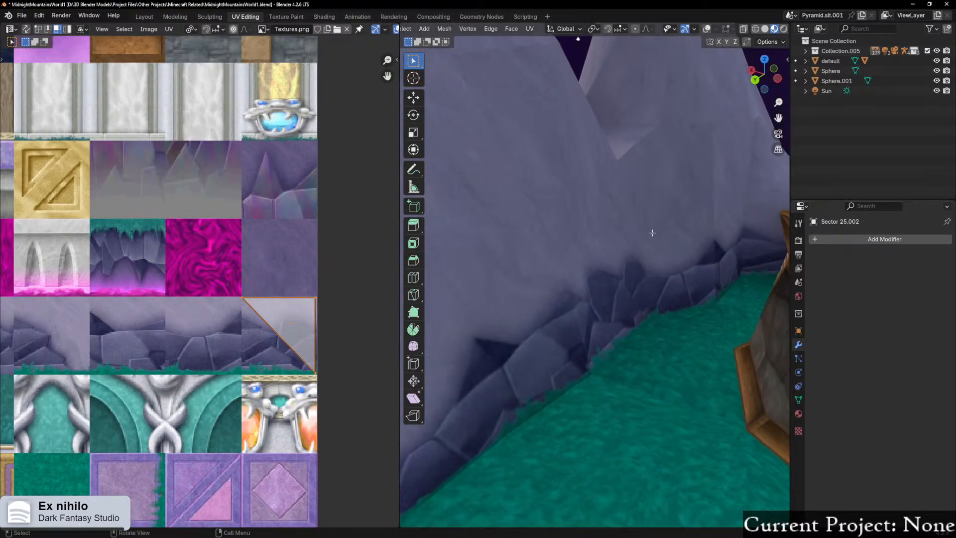
{"action": "key", "text": "KP_0"}
{"action": "scroll", "coordinate": [645, 234], "scroll_direction": "up", "scroll_amount": 8}
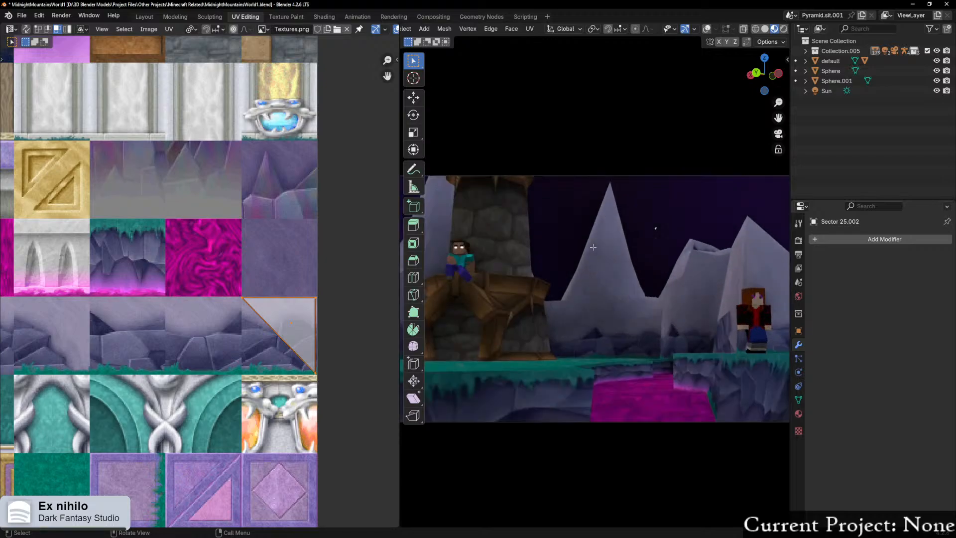
{"action": "middle_click_drag", "start_coordinate": [527, 293], "coordinate": [789, 225], "text": "shift"}
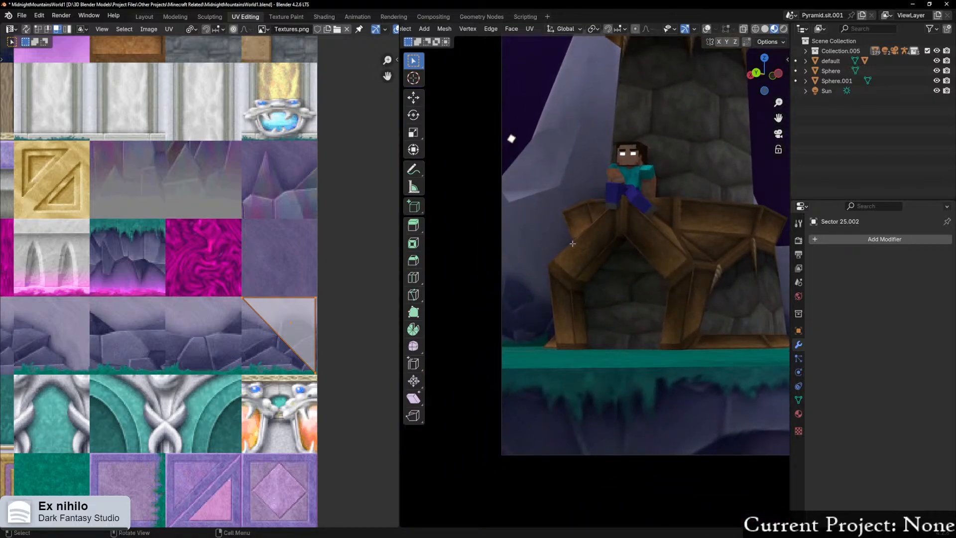
{"action": "scroll", "coordinate": [564, 246], "scroll_direction": "up", "scroll_amount": 1}
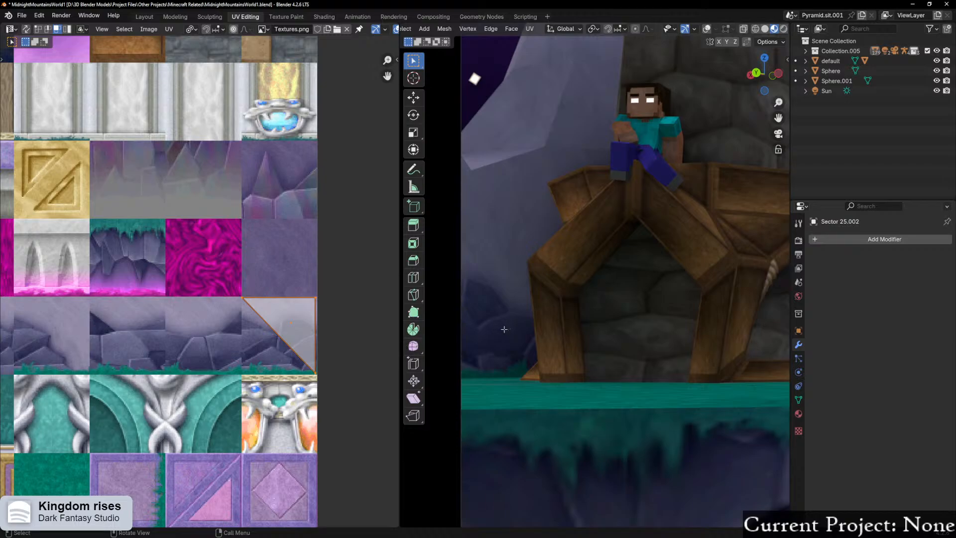
{"action": "scroll", "coordinate": [504, 329], "scroll_direction": "up", "scroll_amount": 1}
{"action": "key", "text": "g"}
{"action": "key", "text": "y"}
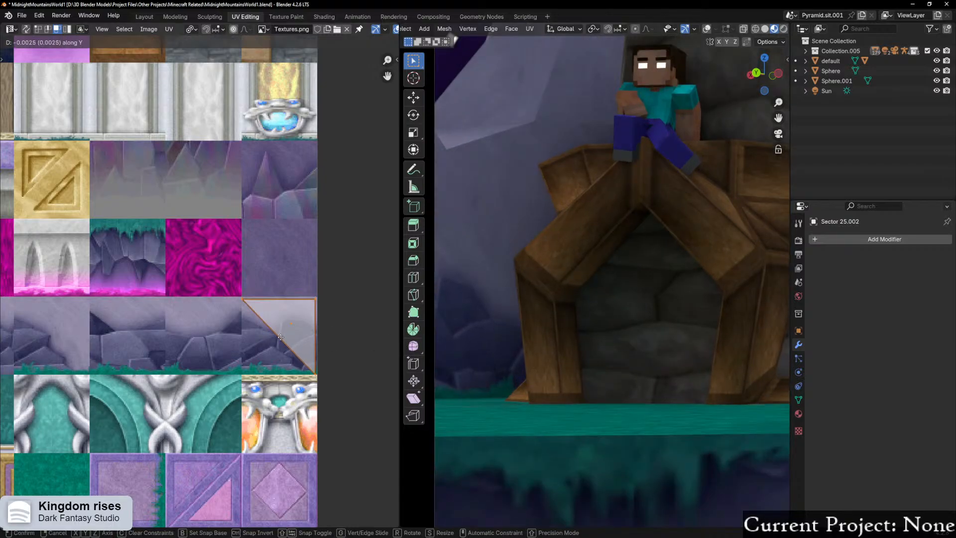
{"action": "left_click", "coordinate": [281, 338]}
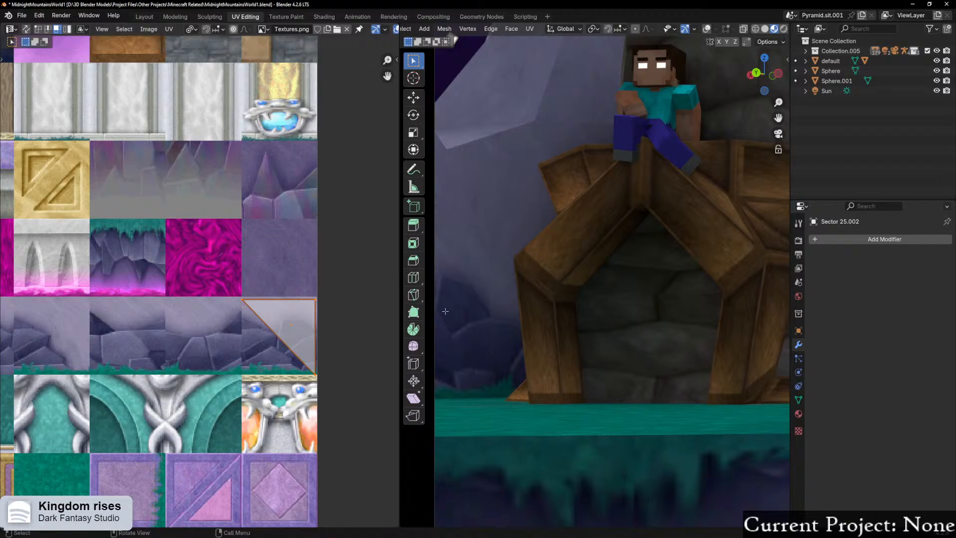
Step: Select the mountain face beside the wooden arch in the camera view and nudge its UVs about 0.0004 along Y
{"action": "scroll", "coordinate": [488, 317], "scroll_direction": "down", "scroll_amount": 3}
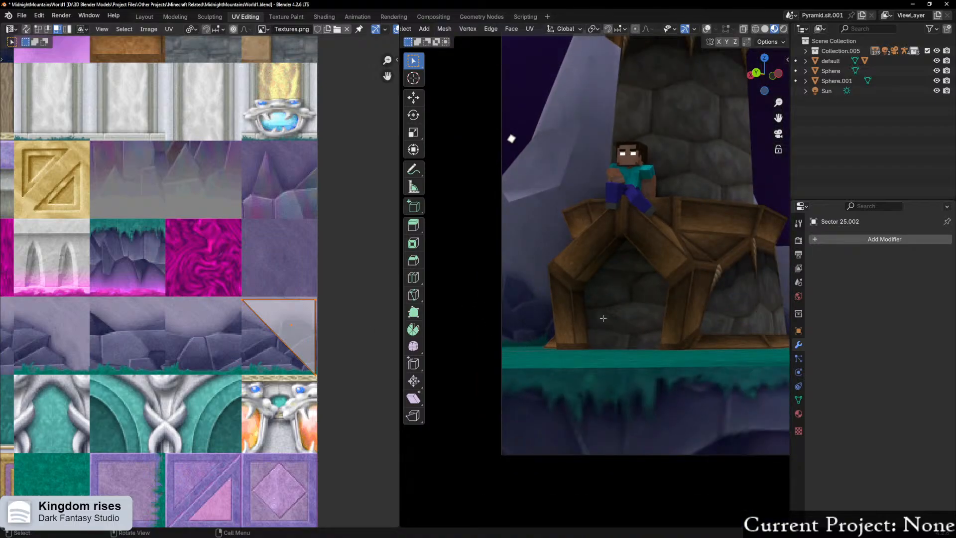
{"action": "left_click", "coordinate": [543, 303]}
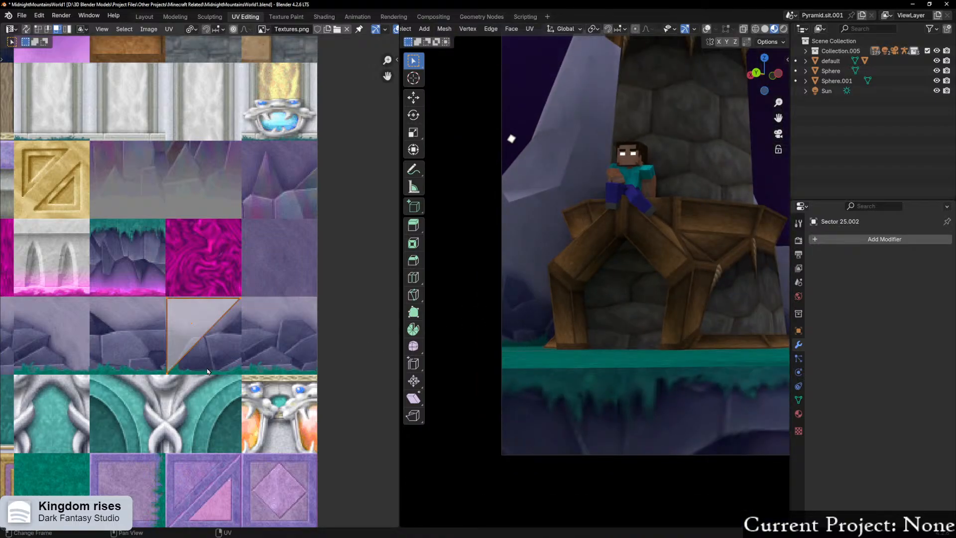
{"action": "scroll", "coordinate": [217, 371], "scroll_direction": "up", "scroll_amount": 2}
{"action": "key", "text": "g"}
{"action": "key", "text": "y"}
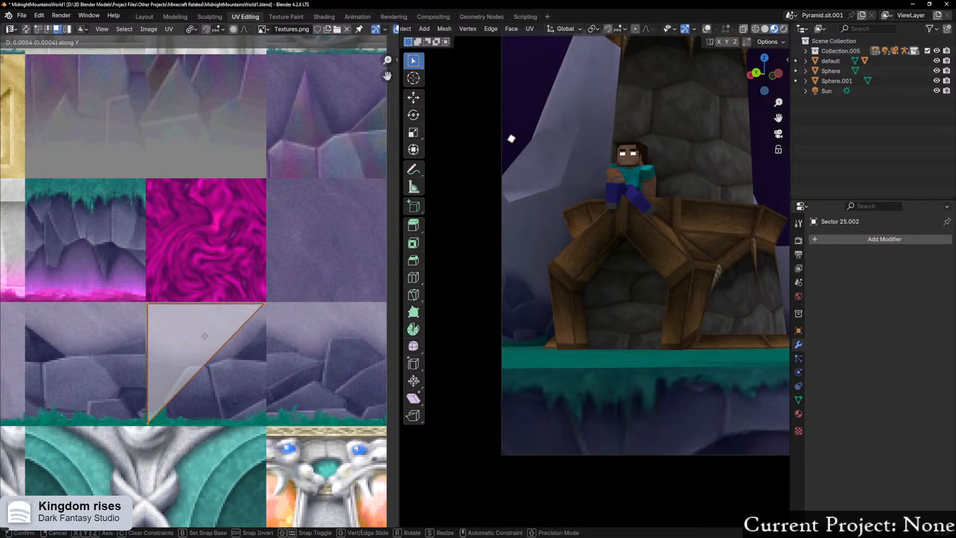
{"action": "left_click", "coordinate": [205, 337]}
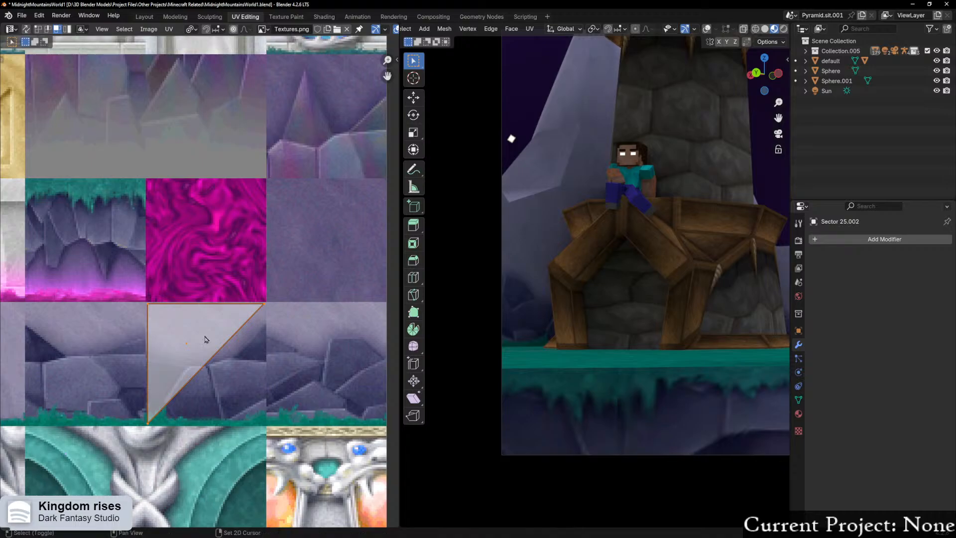
Step: Inspect the rock seams along the mountain bases through the camera, from the lighthouse across to the standing character
{"action": "scroll", "coordinate": [546, 327], "scroll_direction": "down", "scroll_amount": 4}
{"action": "middle_click_drag", "start_coordinate": [585, 323], "coordinate": [605, 313], "text": "shift"}
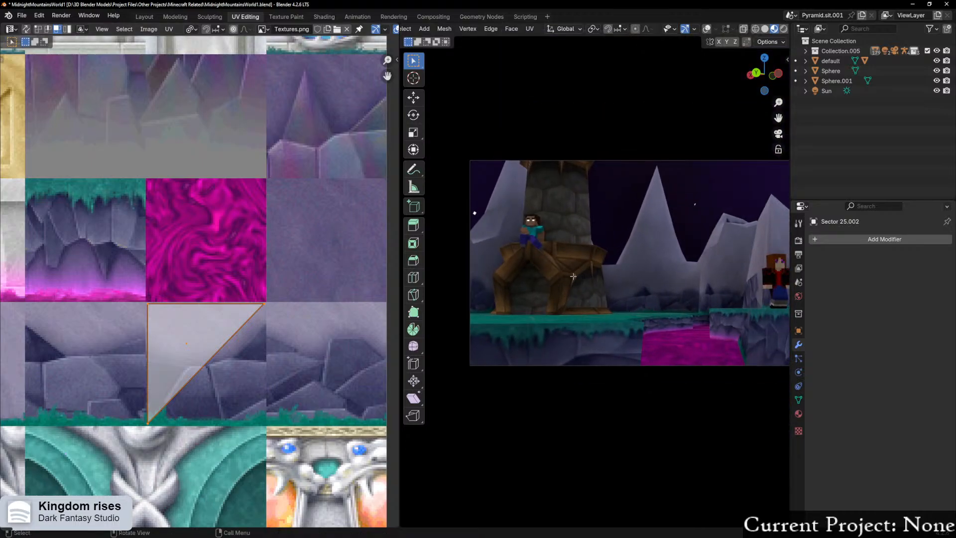
{"action": "middle_click_drag", "start_coordinate": [650, 207], "coordinate": [661, 260]}
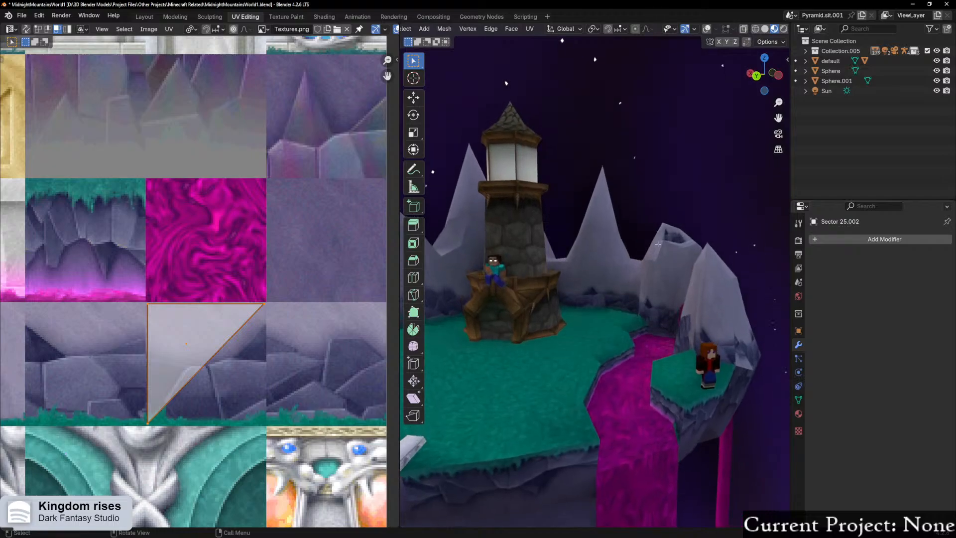
{"action": "scroll", "coordinate": [662, 259], "scroll_direction": "up", "scroll_amount": 6}
{"action": "key", "text": "KP_0"}
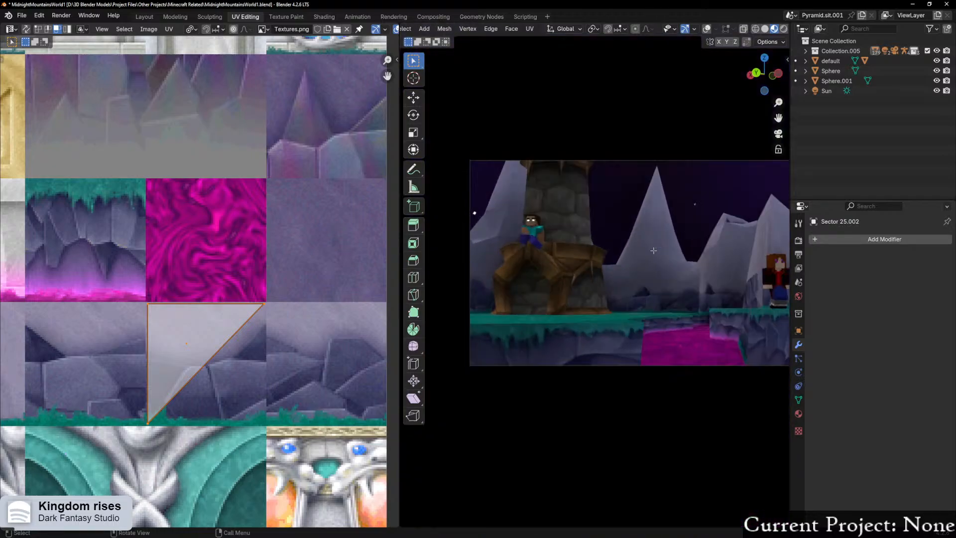
{"action": "scroll", "coordinate": [652, 254], "scroll_direction": "up", "scroll_amount": 1}
{"action": "scroll", "coordinate": [654, 260], "scroll_direction": "up", "scroll_amount": 1}
{"action": "middle_click_drag", "start_coordinate": [679, 263], "coordinate": [591, 260], "text": "shift"}
{"action": "scroll", "coordinate": [624, 252], "scroll_direction": "up", "scroll_amount": 5}
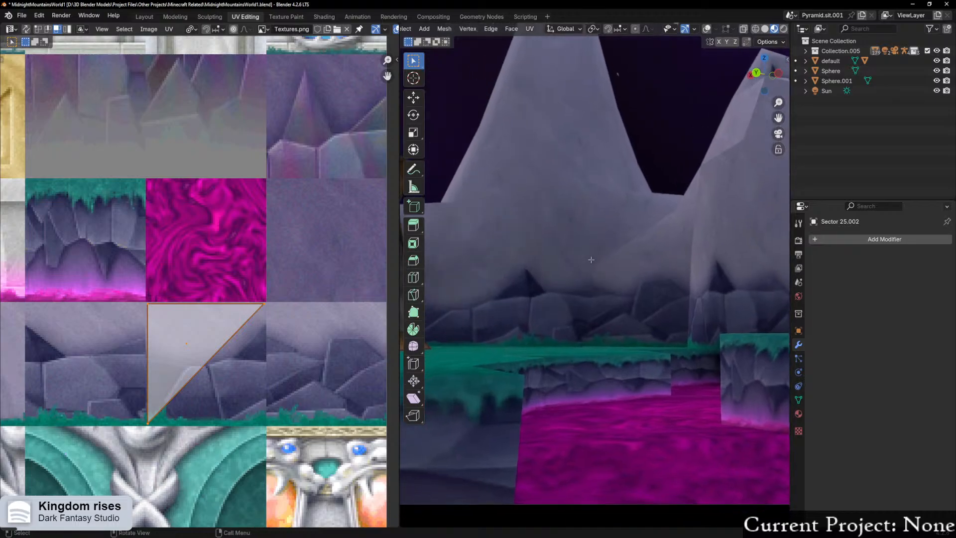
{"action": "scroll", "coordinate": [590, 260], "scroll_direction": "up", "scroll_amount": 1}
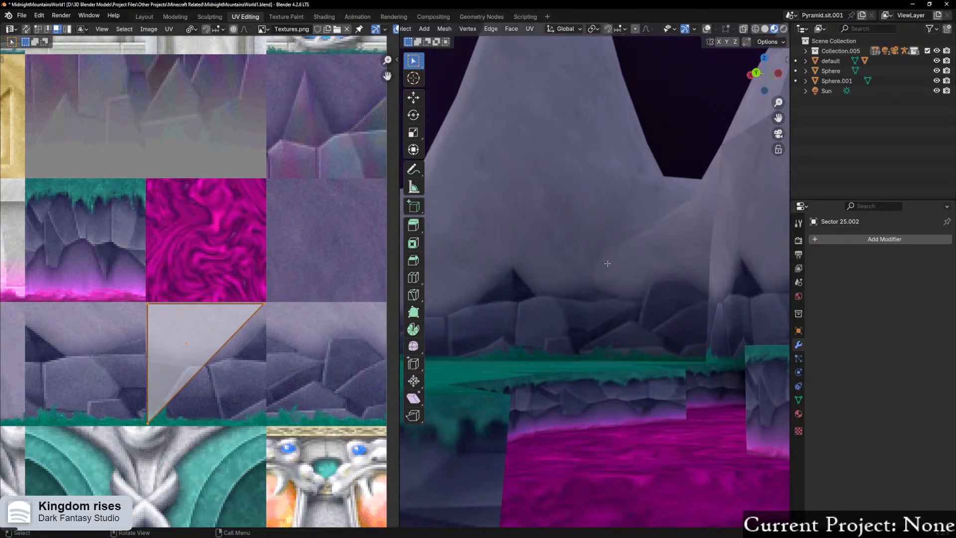
{"action": "scroll", "coordinate": [607, 263], "scroll_direction": "down", "scroll_amount": 4}
{"action": "middle_click_drag", "start_coordinate": [778, 257], "coordinate": [651, 273], "text": "shift"}
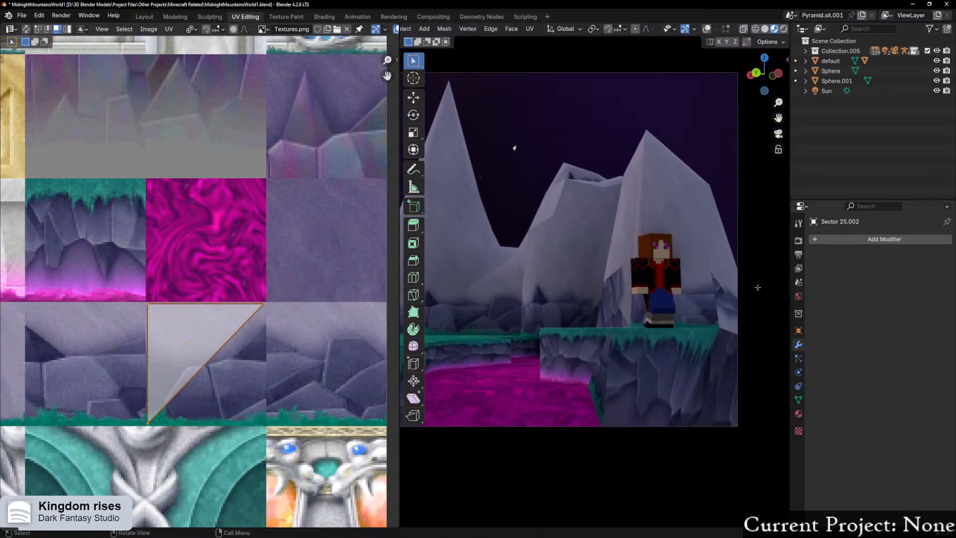
Step: Leave the camera view, switch mesh editing to the mountain object Sector 59.002 and select a face at its rocky base
{"action": "left_click", "coordinate": [627, 281]}
{"action": "scroll", "coordinate": [196, 308], "scroll_direction": "down", "scroll_amount": 5}
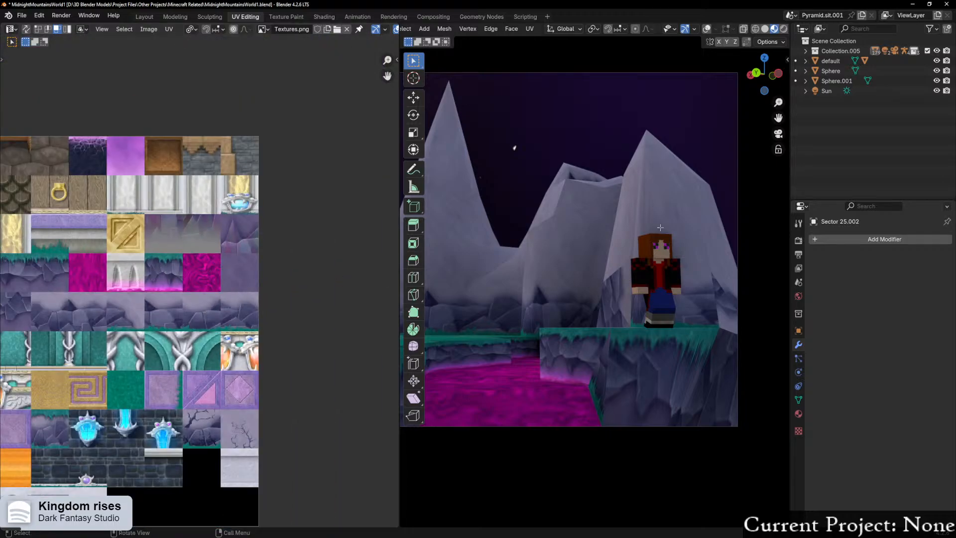
{"action": "key", "text": "KP_0"}
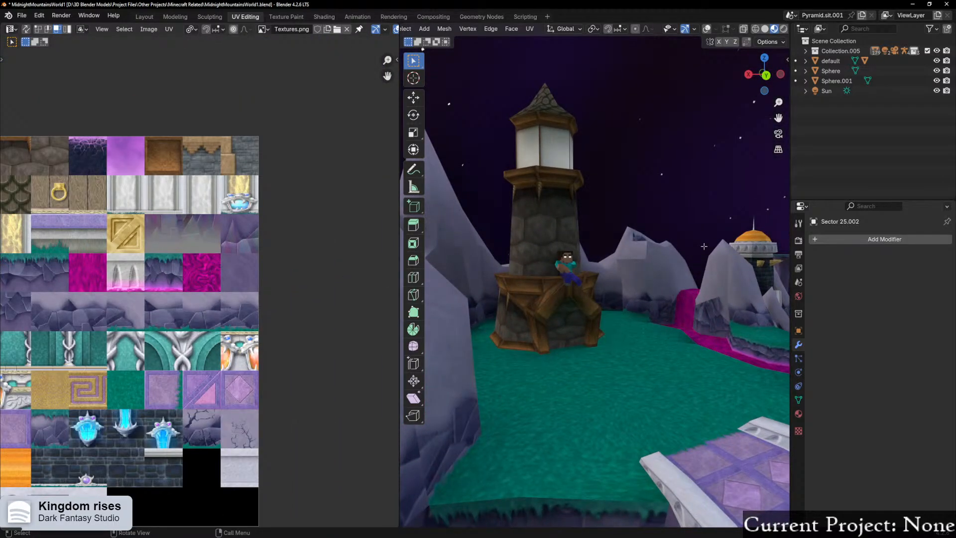
{"action": "key", "text": "ctrl+Tab"}
{"action": "left_click", "coordinate": [649, 250]}
{"action": "left_click", "coordinate": [726, 300]}
{"action": "key", "text": "ctrl+Tab"}
{"action": "left_click", "coordinate": [743, 304]}
{"action": "left_click", "coordinate": [723, 309]}
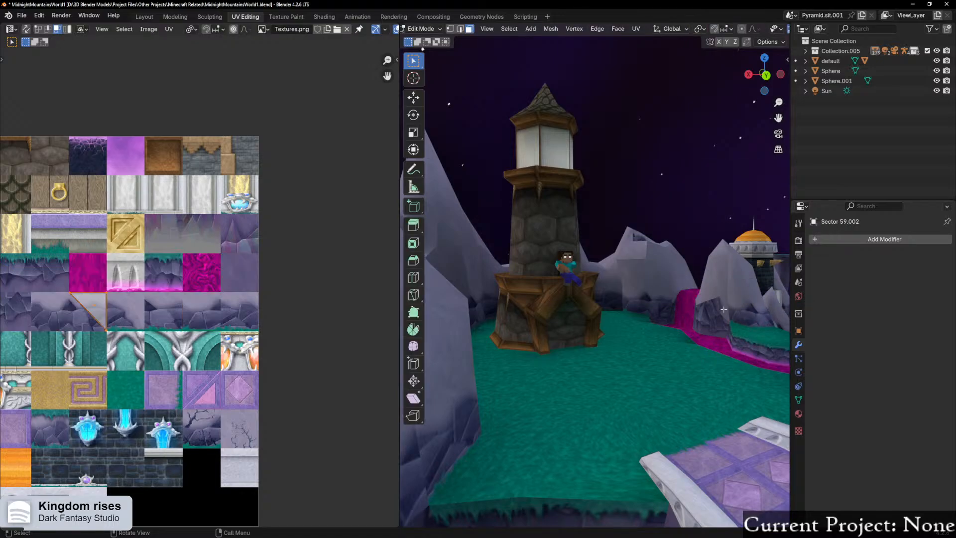
Step: Frame the selected triangular face at the mountain's rocky base and try rotating its UVs within their rock tile
{"action": "key", "text": "KP_Decimal"}
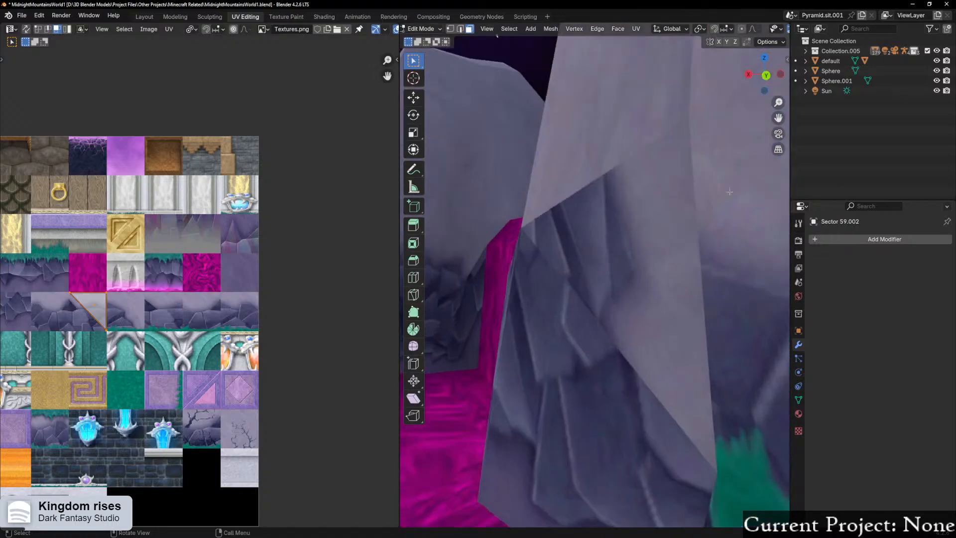
{"action": "scroll", "coordinate": [728, 194], "scroll_direction": "down", "scroll_amount": 2}
{"action": "middle_click_drag", "start_coordinate": [604, 203], "coordinate": [644, 203]}
{"action": "scroll", "coordinate": [199, 299], "scroll_direction": "up", "scroll_amount": 2}
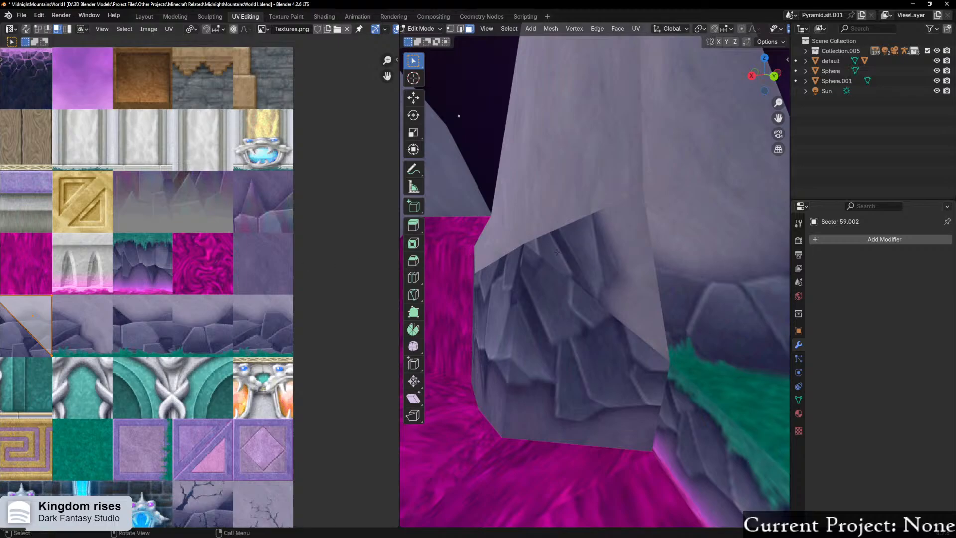
{"action": "scroll", "coordinate": [557, 252], "scroll_direction": "up", "scroll_amount": 1}
{"action": "key", "text": "r"}
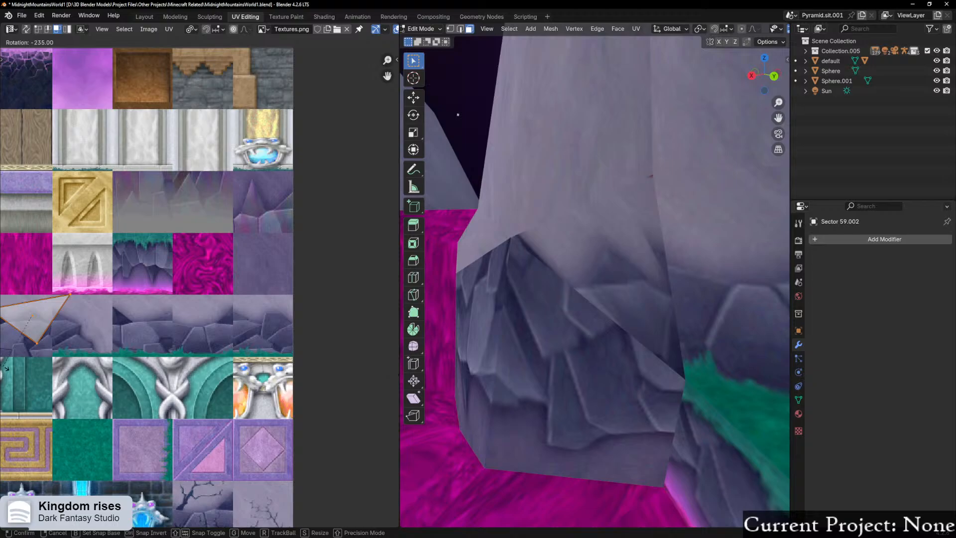
{"action": "left_click", "coordinate": [356, 374]}
{"action": "middle_click_drag", "start_coordinate": [221, 352], "coordinate": [323, 343]}
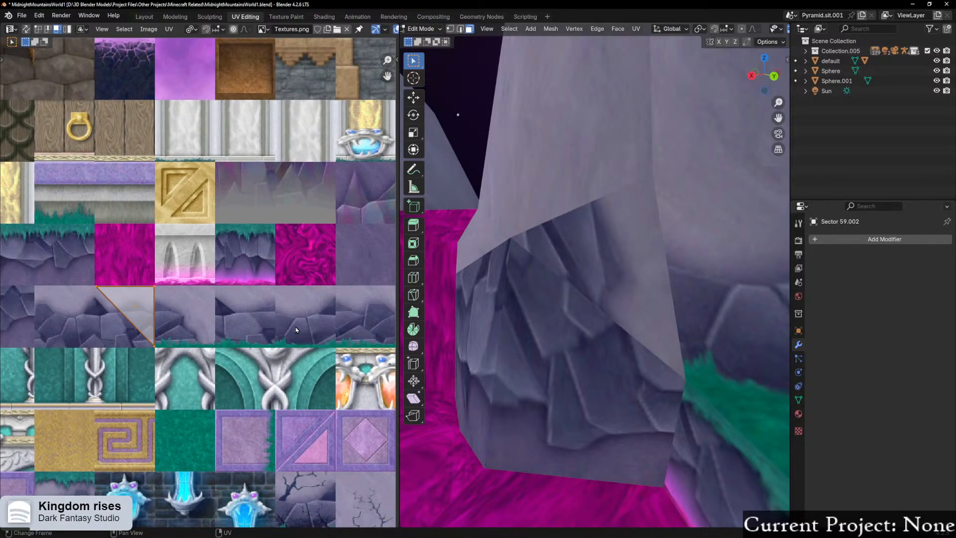
{"action": "key", "text": "r"}
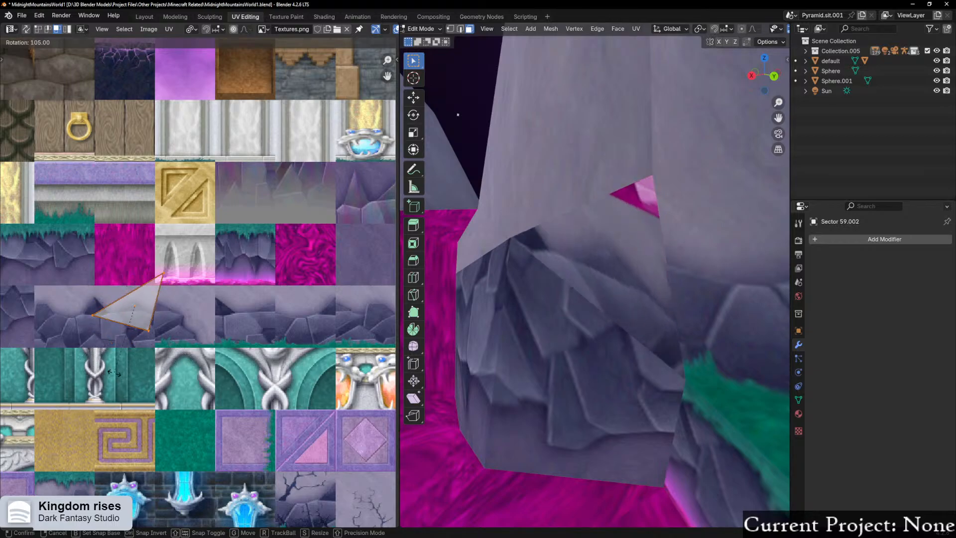
{"action": "left_click", "coordinate": [144, 369]}
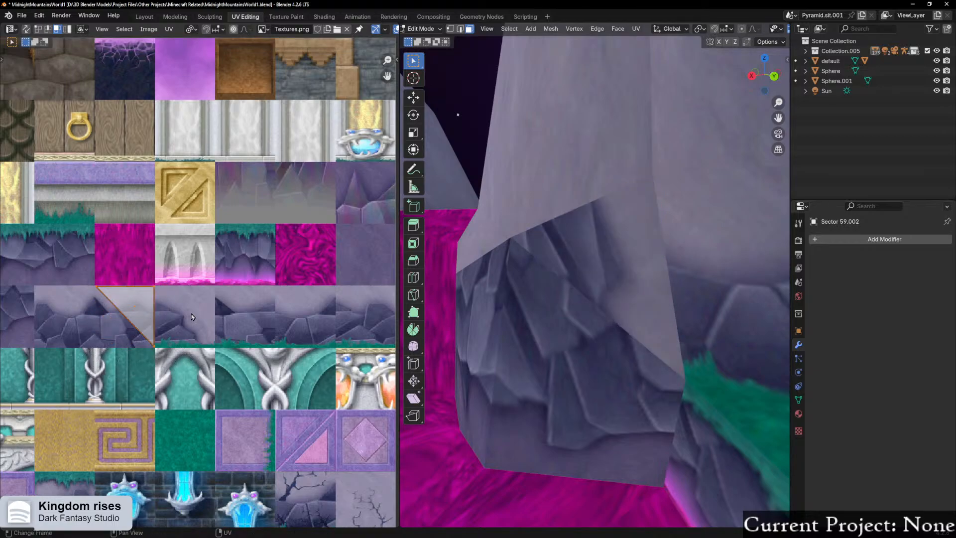
Step: Try sliding the triangular face's UVs along X onto the adjacent rock tile, and try another rotation in place
{"action": "key", "text": "g"}
{"action": "key", "text": "x"}
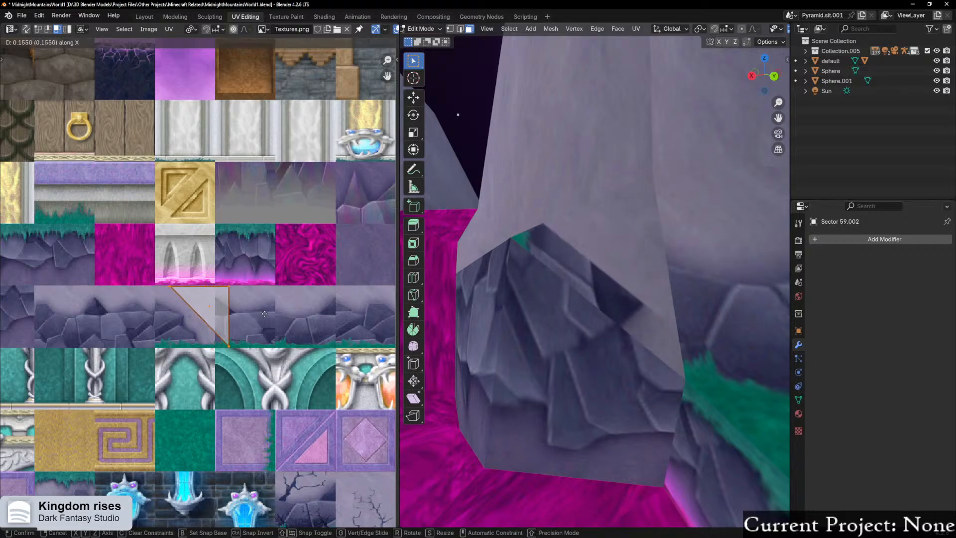
{"action": "key", "text": "Escape"}
{"action": "key", "text": "r"}
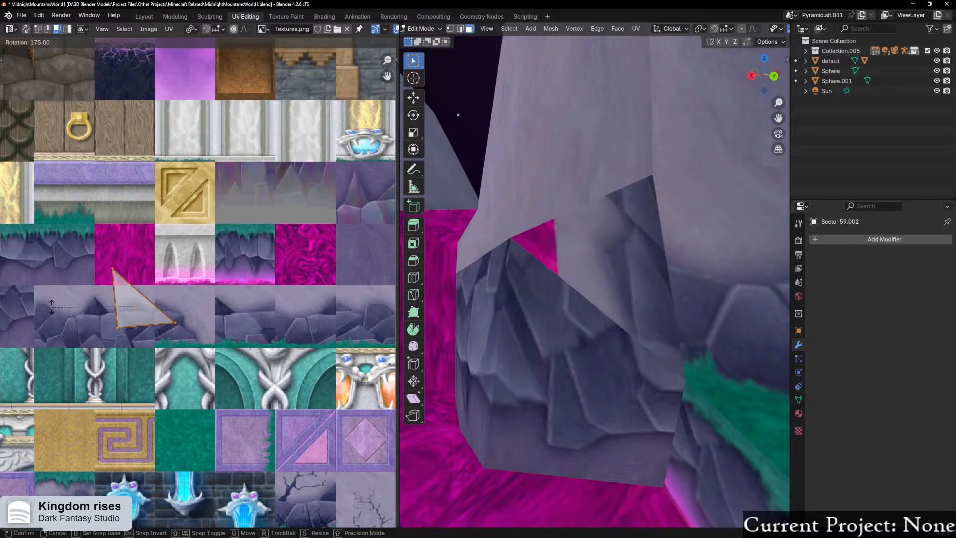
{"action": "right_click", "coordinate": [138, 351]}
Step: Reselect the triangular face at the rocky base and try its UVs about 0.124 further along X
{"action": "middle_click_drag", "start_coordinate": [550, 289], "coordinate": [516, 319]}
{"action": "scroll", "coordinate": [528, 308], "scroll_direction": "up", "scroll_amount": 2}
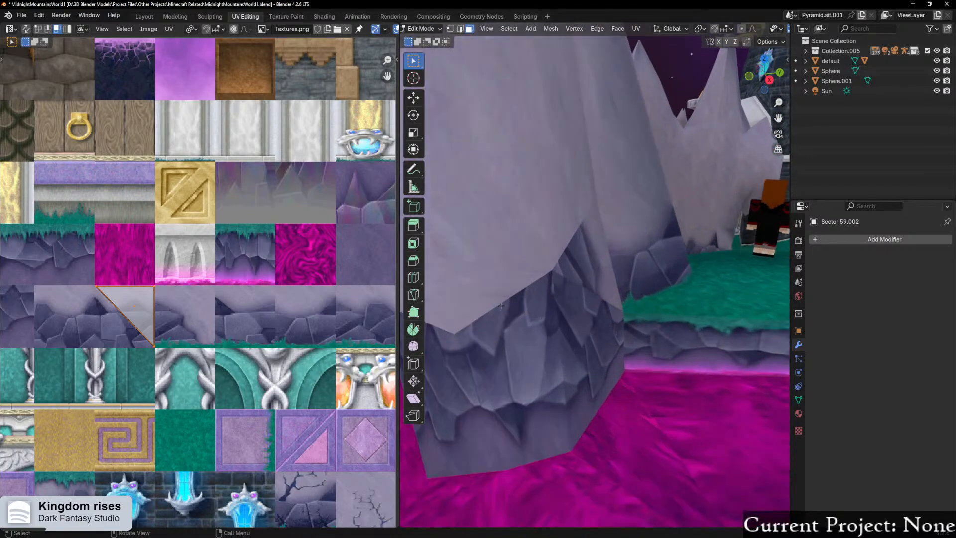
{"action": "middle_click_drag", "start_coordinate": [600, 280], "coordinate": [562, 279]}
{"action": "scroll", "coordinate": [609, 286], "scroll_direction": "up", "scroll_amount": 1}
{"action": "left_click", "coordinate": [544, 299]}
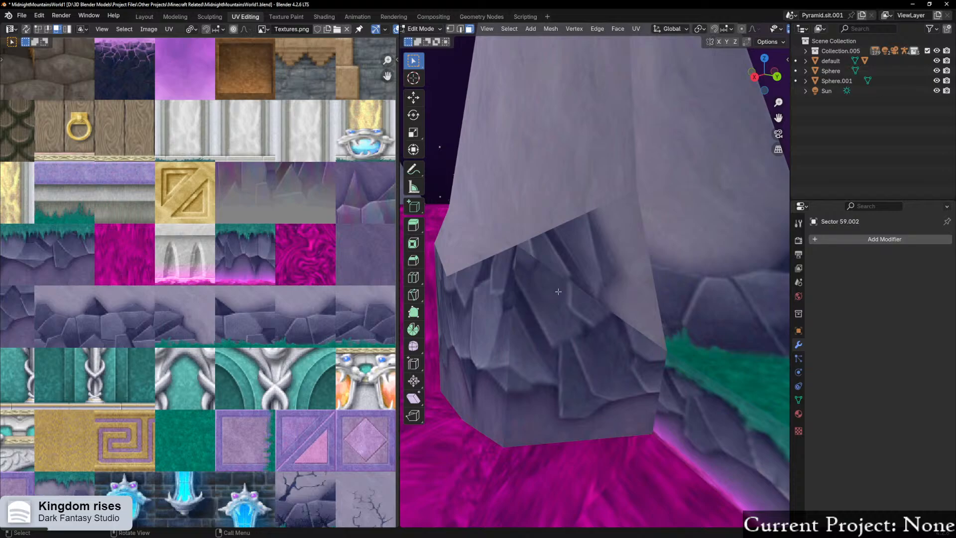
{"action": "left_click", "coordinate": [585, 252]}
{"action": "scroll", "coordinate": [166, 320], "scroll_direction": "up", "scroll_amount": 4}
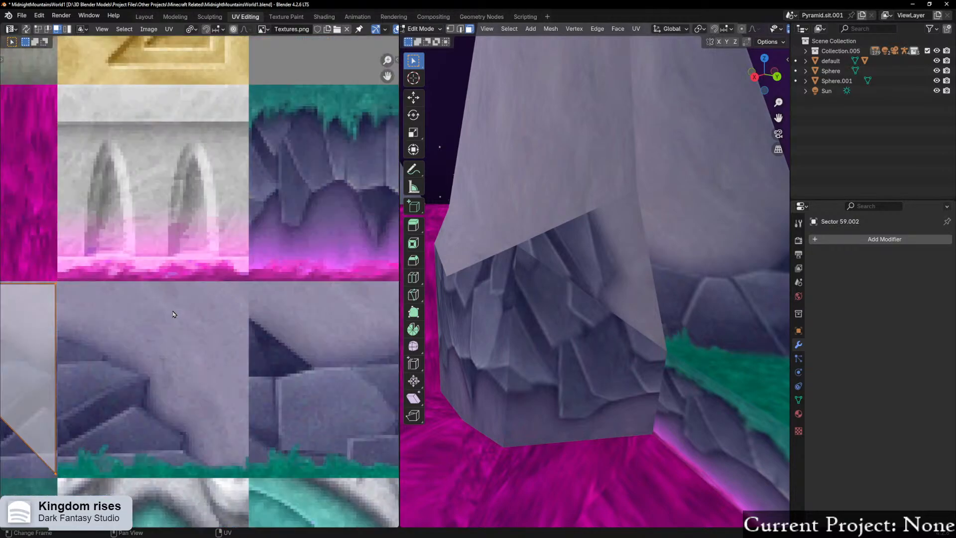
{"action": "key", "text": "g"}
{"action": "key", "text": "x"}
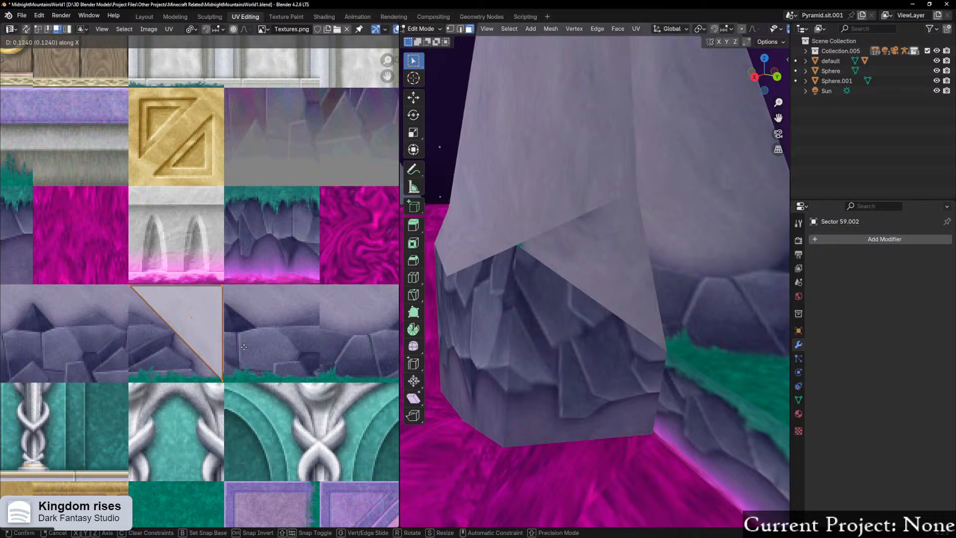
{"action": "left_click", "coordinate": [244, 348]}
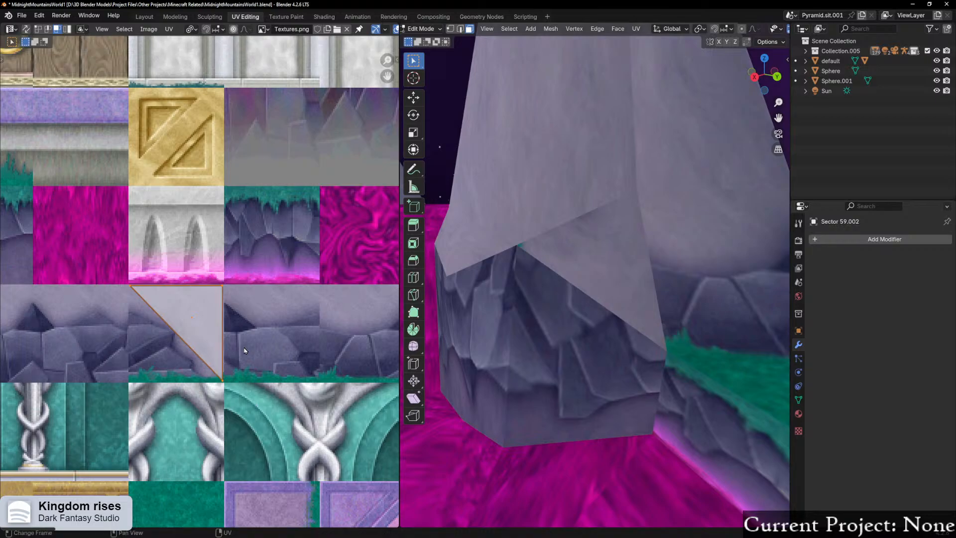
Step: Try shifting the face's UVs further along X, and undo the moves back to the original tile
{"action": "key", "text": "g"}
{"action": "key", "text": "y"}
{"action": "key", "text": "y"}
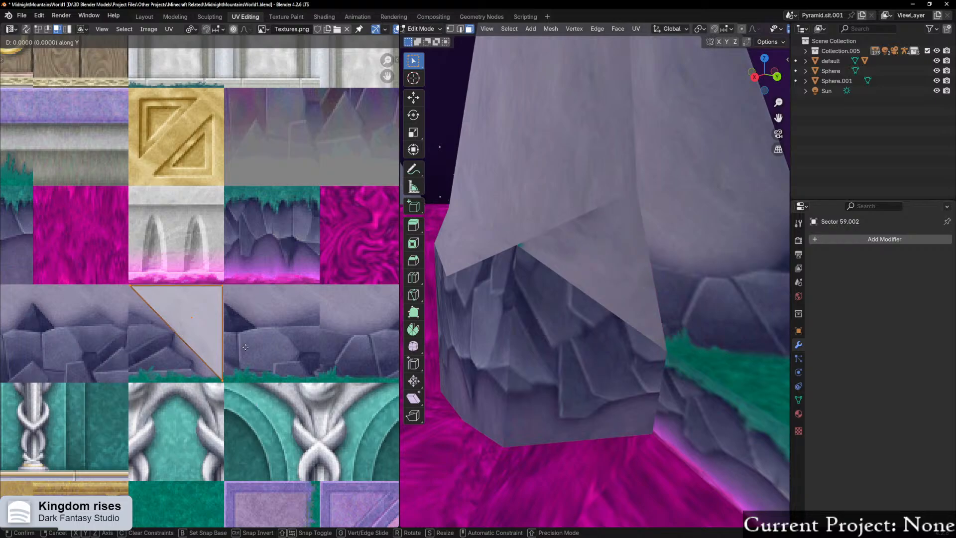
{"action": "left_click", "coordinate": [246, 347]}
{"action": "key", "text": "g"}
{"action": "key", "text": "x"}
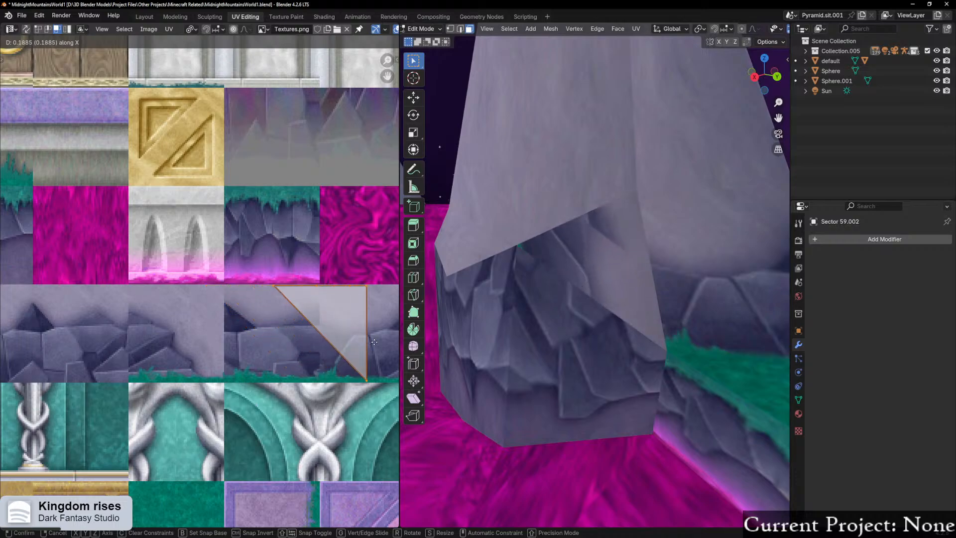
{"action": "left_click", "coordinate": [320, 350]}
{"action": "key", "text": "ctrl+z"}
{"action": "key", "text": "ctrl+z"}
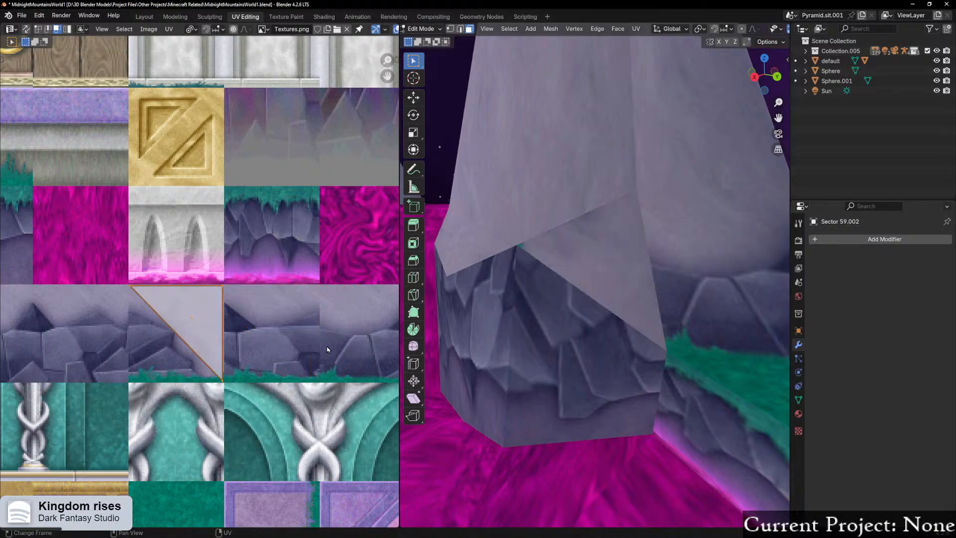
Step: Try the face's UVs two rock tiles further along X and test a rotation there
{"action": "key", "text": "g"}
{"action": "key", "text": "x"}
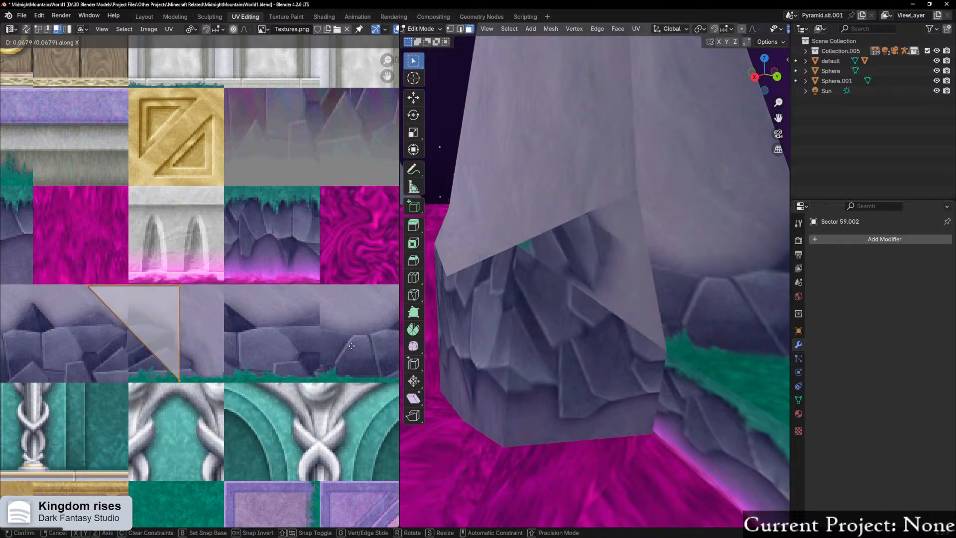
{"action": "left_click", "coordinate": [89, 350]}
{"action": "key", "text": "r"}
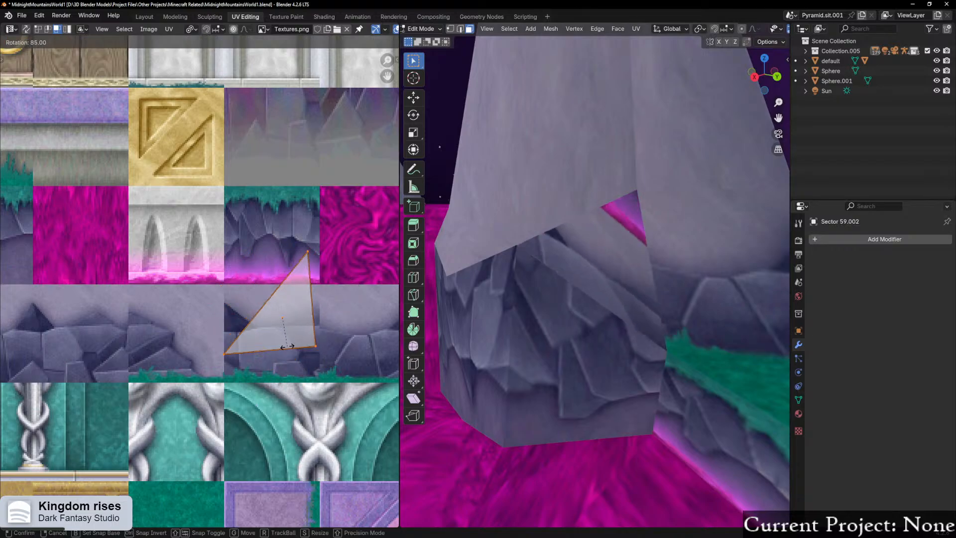
{"action": "key", "text": "Escape"}
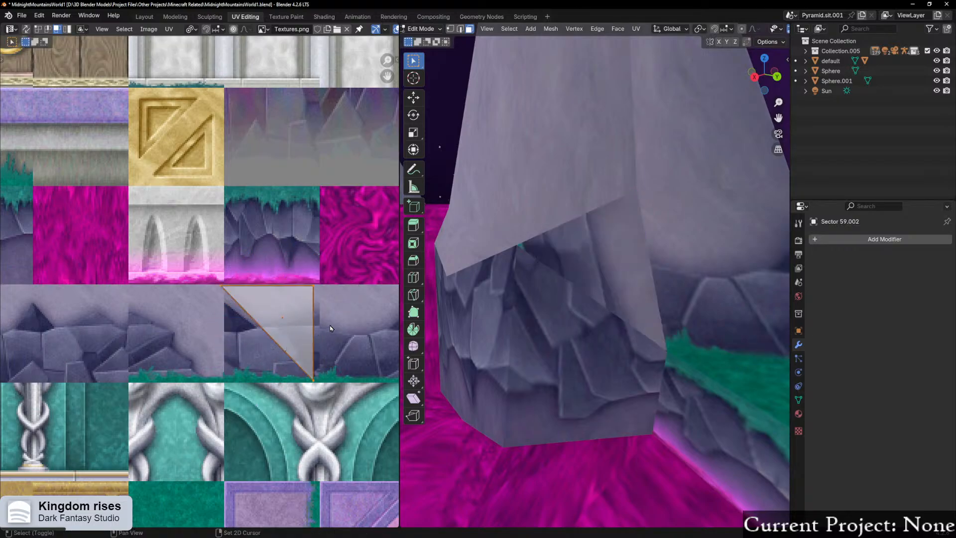
Step: Try the face's UVs another 0.13 or so along X, rotated by 90 degrees
{"action": "middle_click_drag", "start_coordinate": [323, 328], "coordinate": [194, 339]}
{"action": "key", "text": "g"}
{"action": "key", "text": "x"}
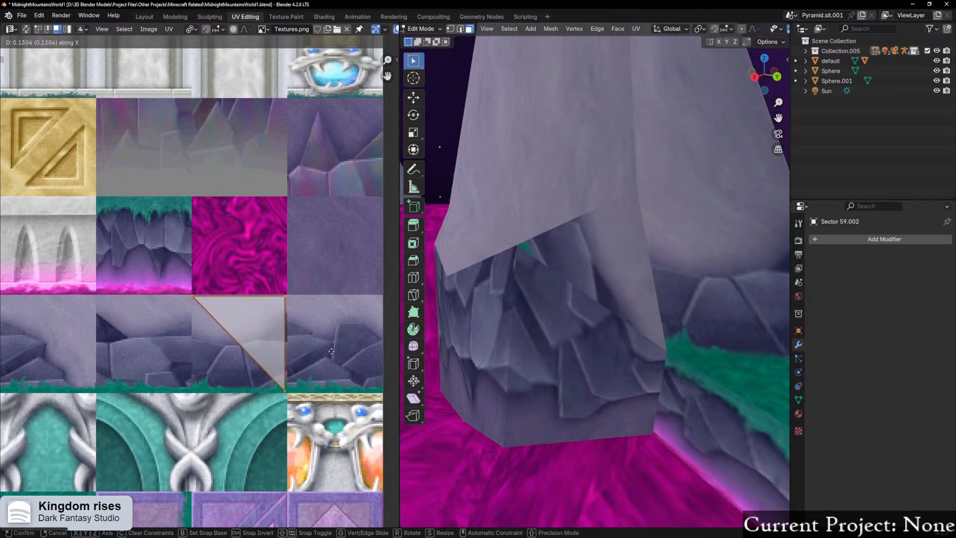
{"action": "key", "text": "r"}
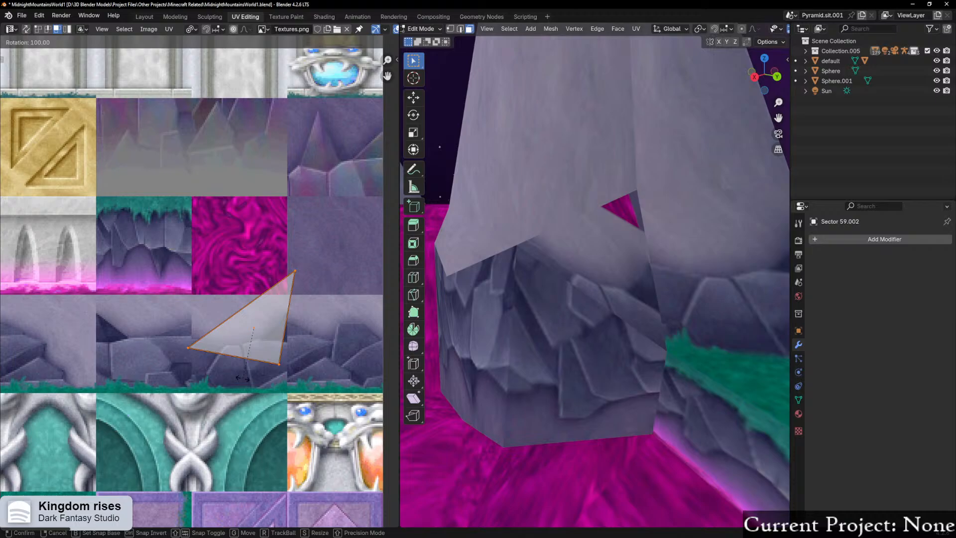
{"action": "left_click", "coordinate": [253, 380]}
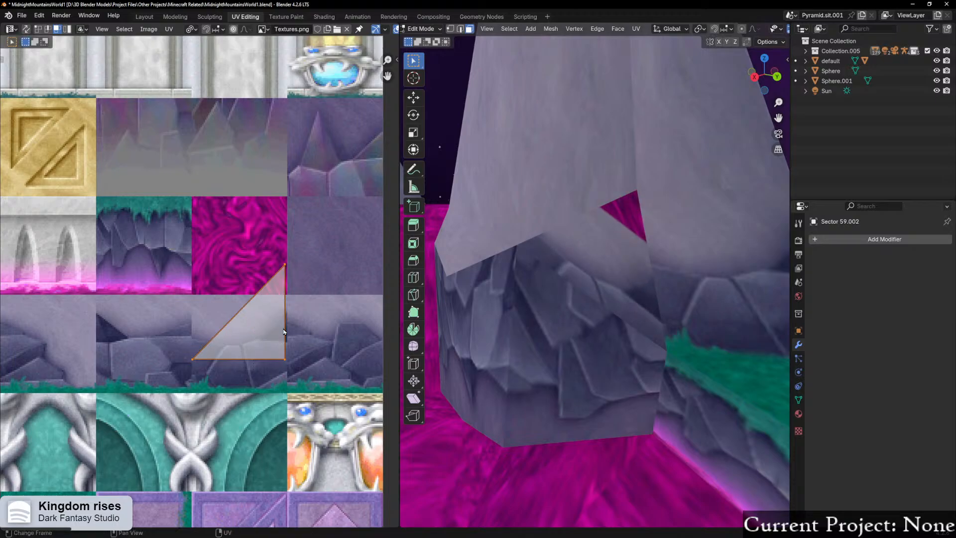
Step: Try lowering the rotated UVs along Y into the rock tile, and undo back to their original placement
{"action": "key", "text": "g"}
{"action": "key", "text": "x"}
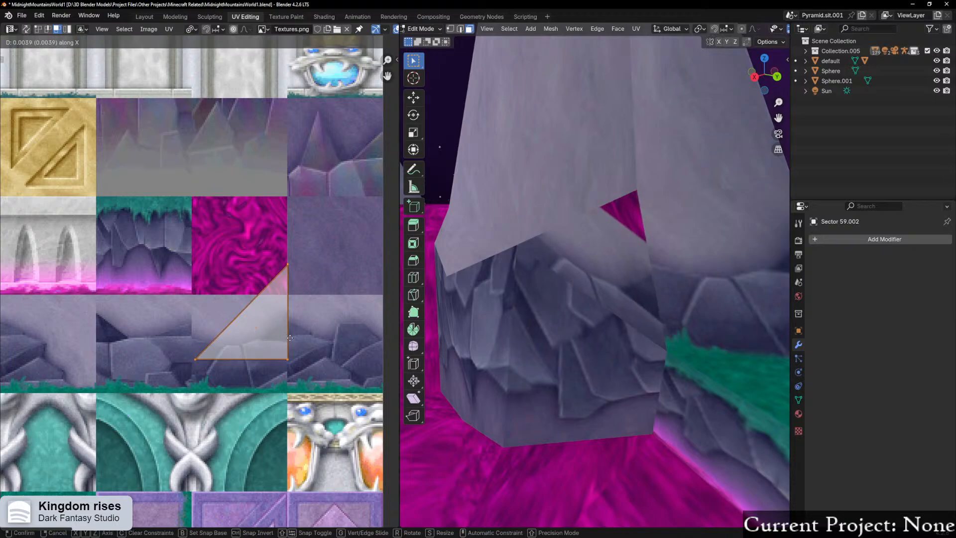
{"action": "key", "text": "y"}
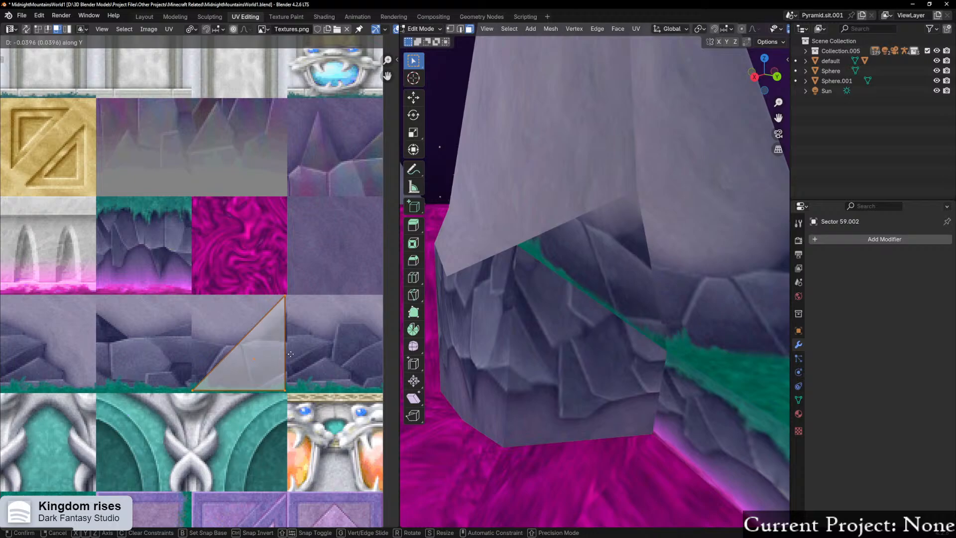
{"action": "right_click", "coordinate": [294, 342]}
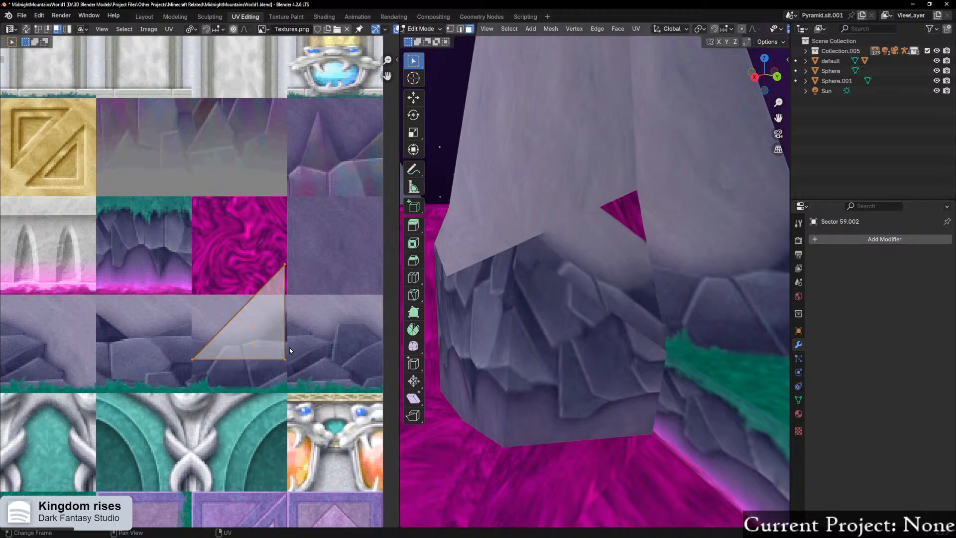
{"action": "key", "text": "ctrl+z"}
{"action": "key", "text": "ctrl+z"}
{"action": "scroll", "coordinate": [116, 341], "scroll_direction": "down", "scroll_amount": 3}
{"action": "middle_click_drag", "start_coordinate": [115, 341], "coordinate": [284, 352]}
{"action": "scroll", "coordinate": [243, 355], "scroll_direction": "up", "scroll_amount": 1}
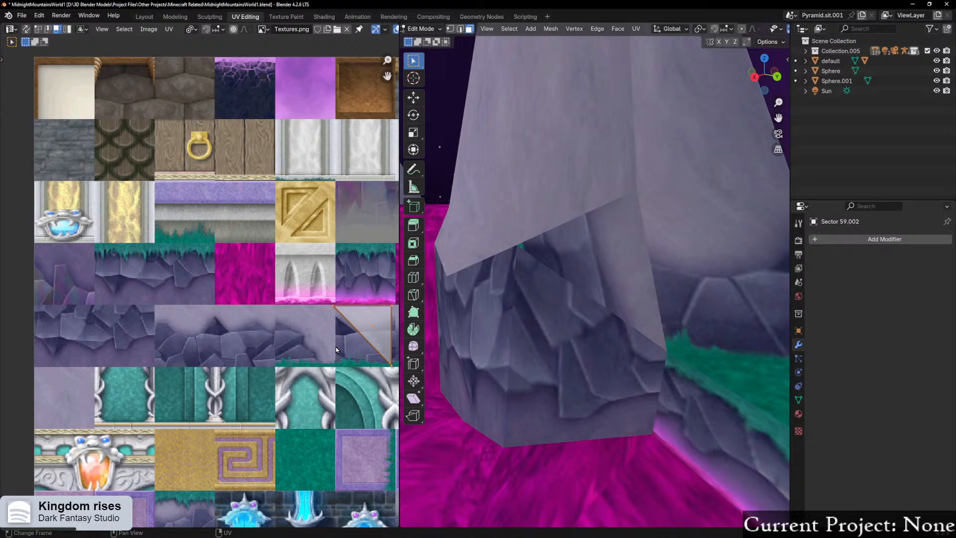
{"action": "key", "text": "ctrl+z"}
Step: Try the face's UVs about -0.129 along X on the preceding rock tile, rotated and lowered about 0.027 along Y
{"action": "key", "text": "g"}
{"action": "key", "text": "x"}
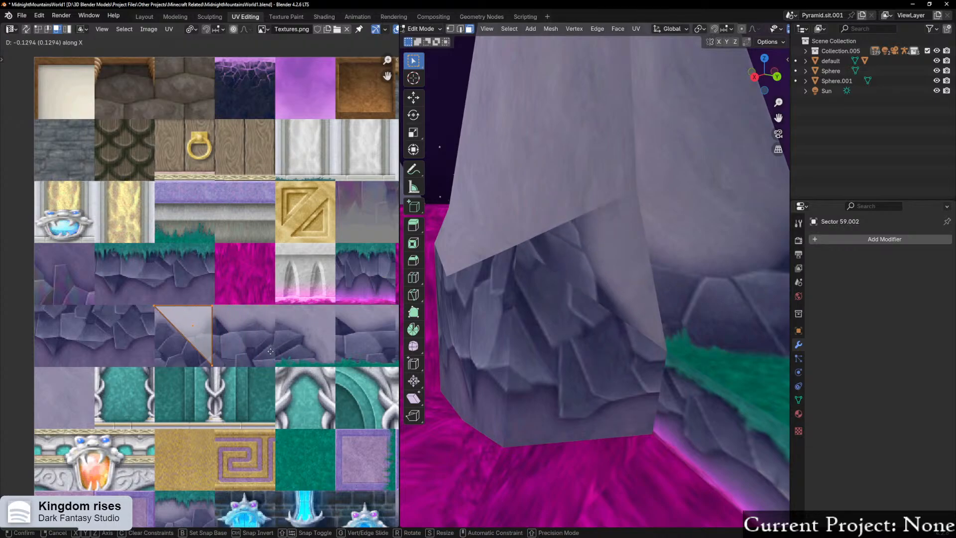
{"action": "key", "text": "r"}
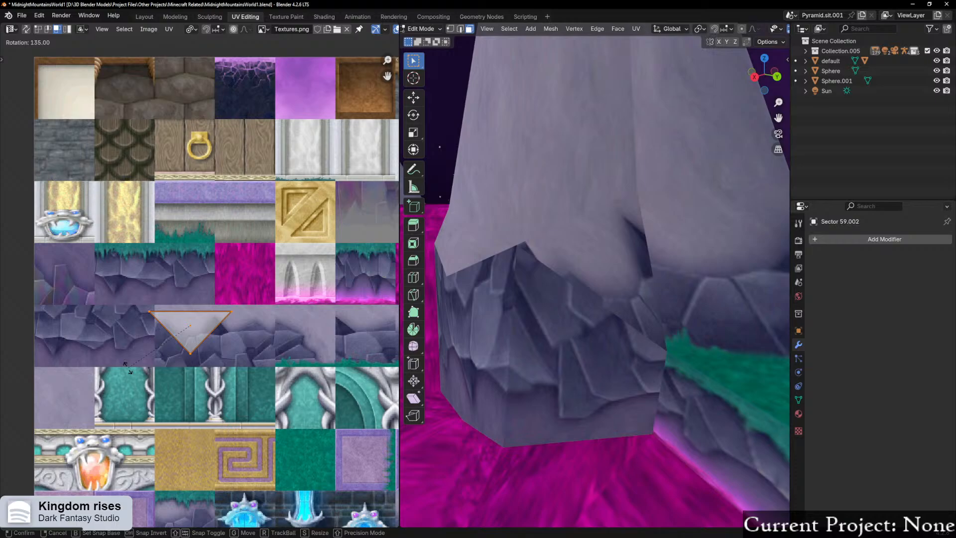
{"action": "left_click", "coordinate": [160, 389]}
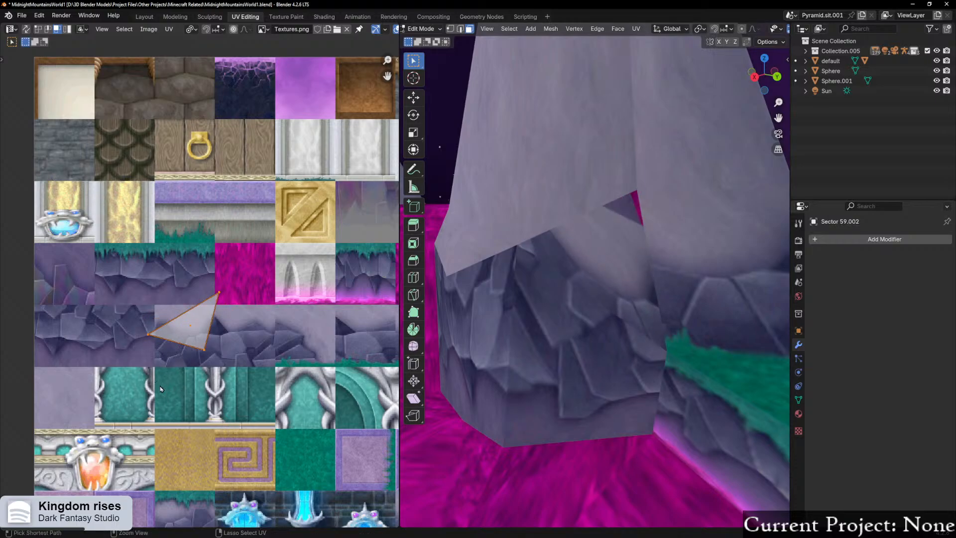
{"action": "key", "text": "g"}
{"action": "key", "text": "x"}
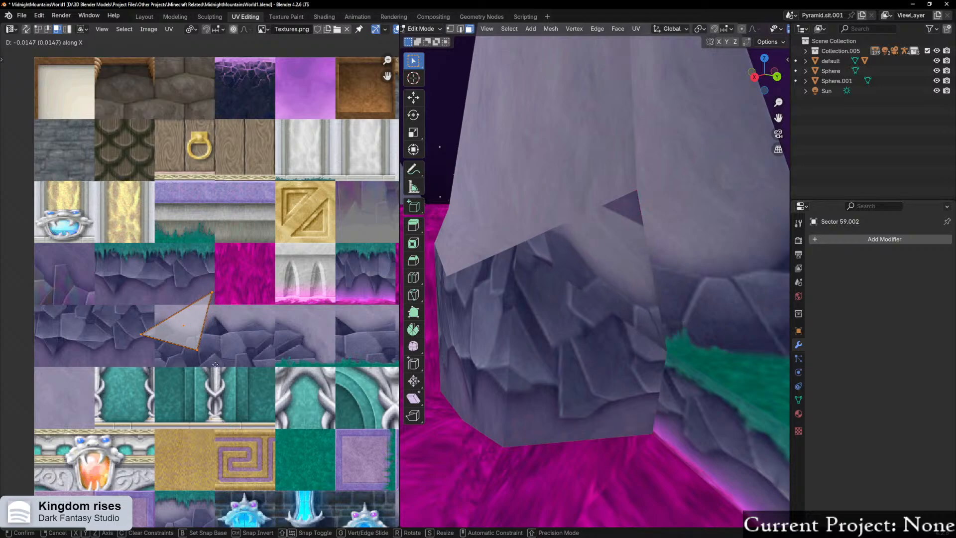
{"action": "key", "text": "y"}
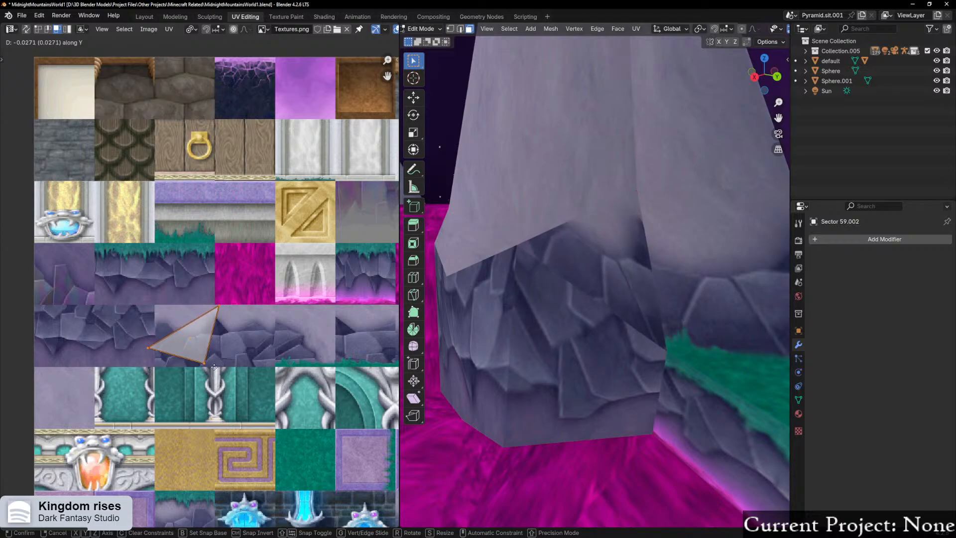
{"action": "left_click", "coordinate": [214, 367]}
Step: Try sliding the rotated UVs along X across the rock tiles, and undo the changes to the face's UVs
{"action": "key", "text": "g"}
{"action": "key", "text": "x"}
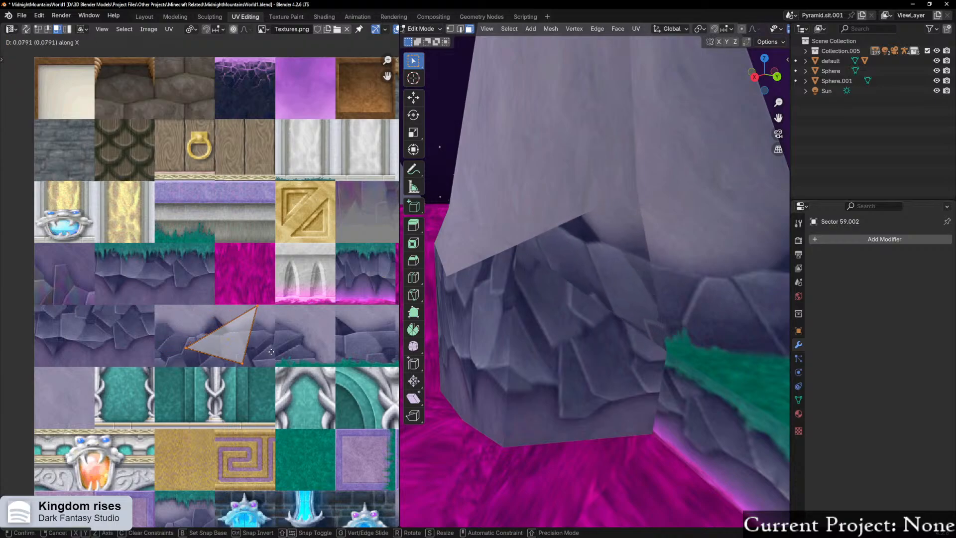
{"action": "right_click", "coordinate": [332, 359]}
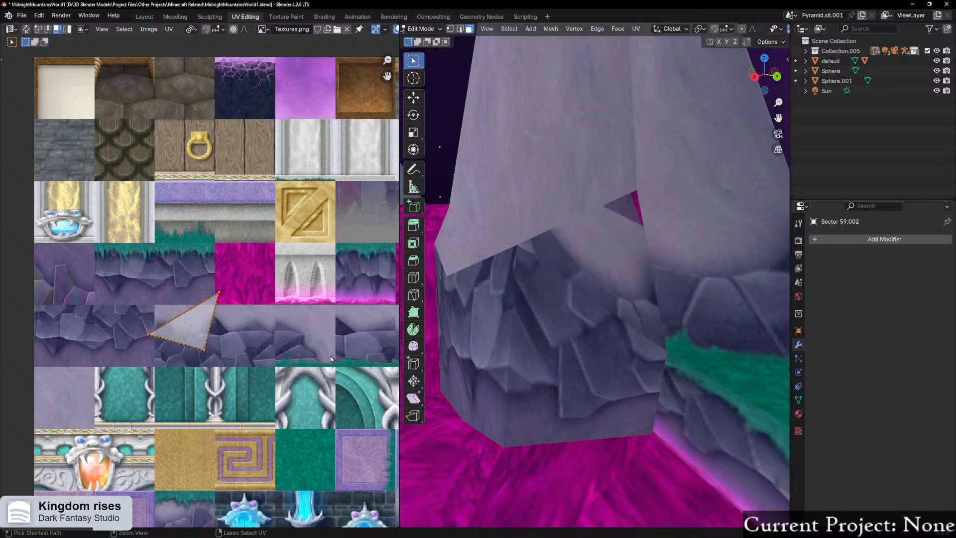
{"action": "key", "text": "ctrl+z"}
Step: Try the face's UVs about 0.128 along X on the neighbouring rock tile, and undo the move
{"action": "key", "text": "g"}
{"action": "key", "text": "y"}
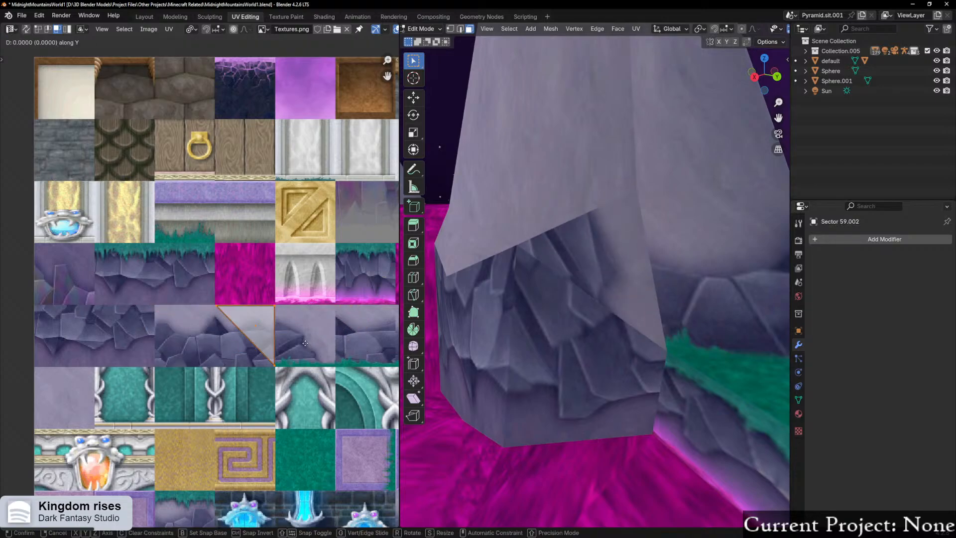
{"action": "key", "text": "x"}
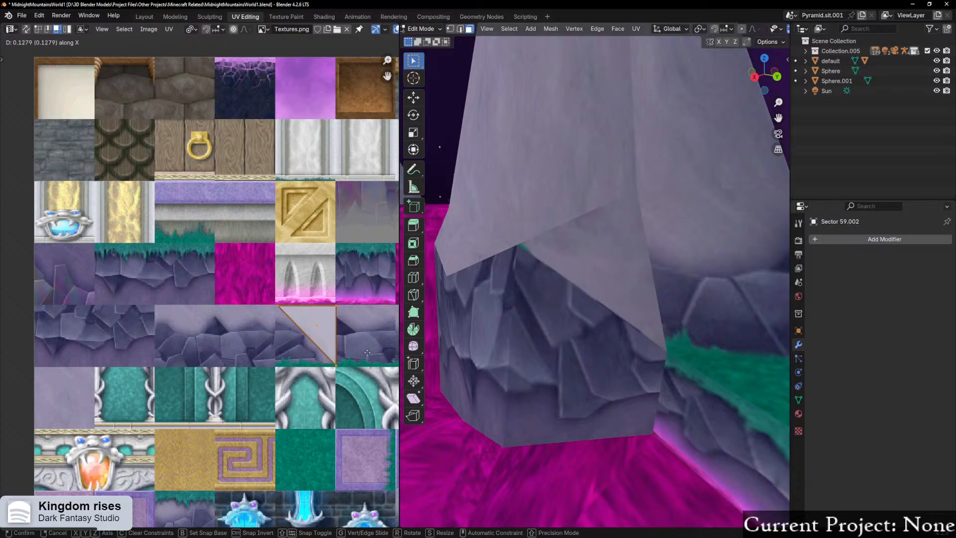
{"action": "left_click", "coordinate": [367, 352]}
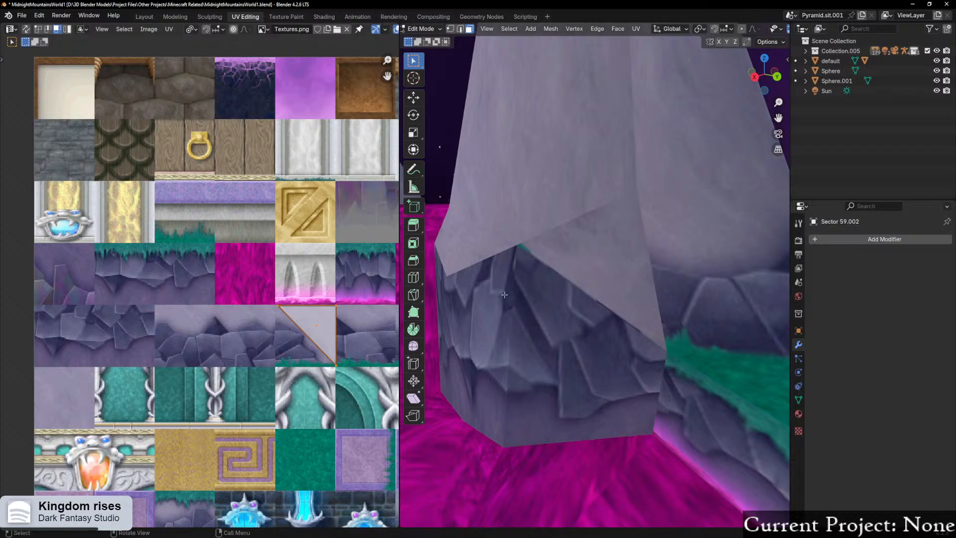
{"action": "key", "text": "KP_0"}
{"action": "key", "text": "ctrl+z"}
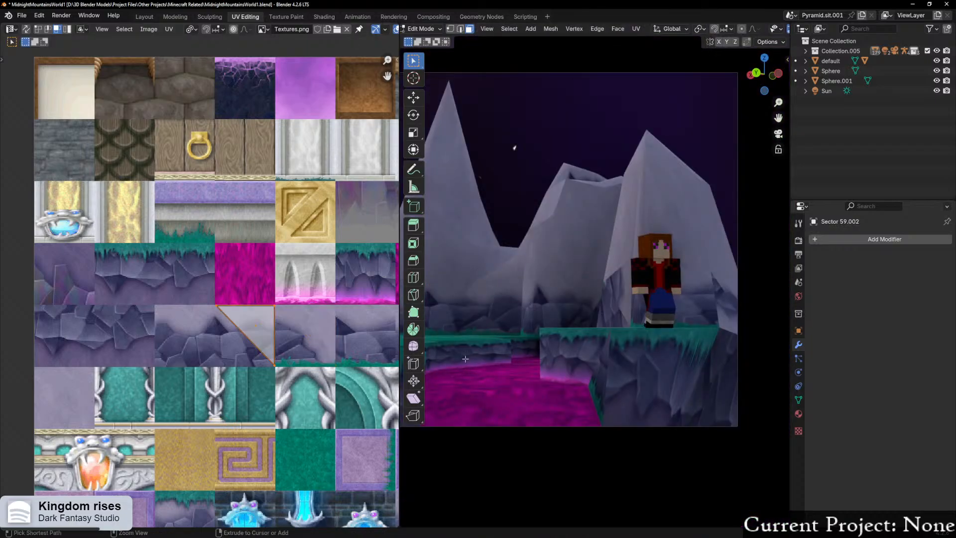
Step: Try rotating the face's UVs by about 135 degrees on the rock tile while viewing through the camera
{"action": "scroll", "coordinate": [531, 344], "scroll_direction": "up", "scroll_amount": 3}
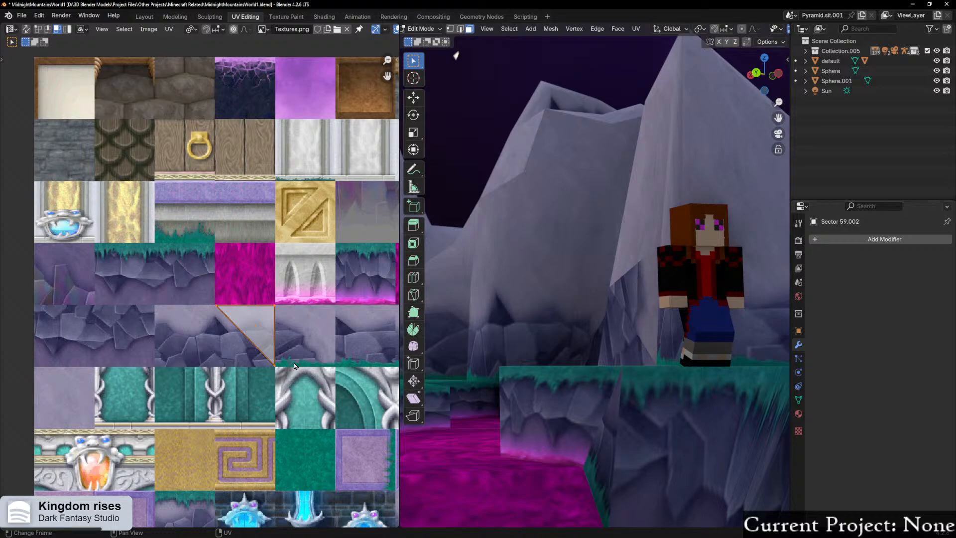
{"action": "scroll", "coordinate": [302, 377], "scroll_direction": "down", "scroll_amount": 1}
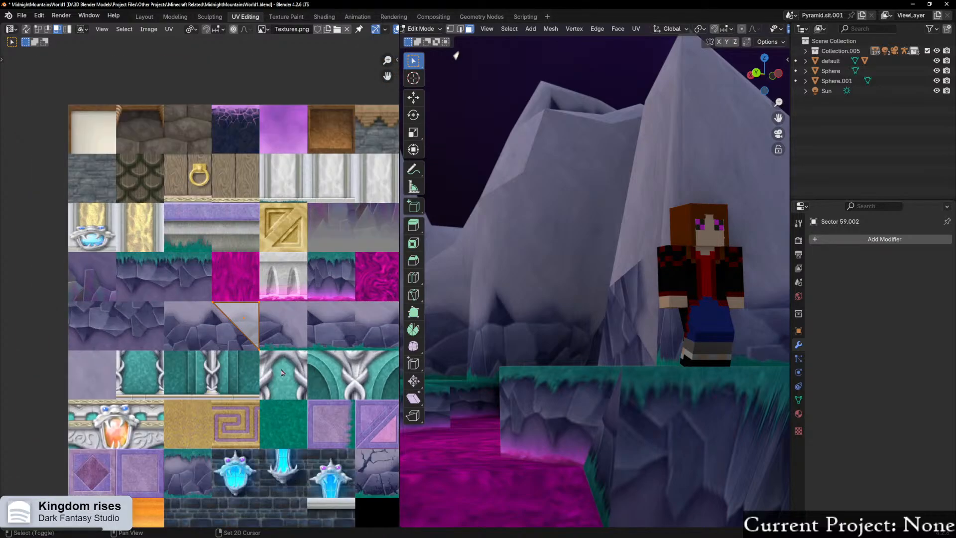
{"action": "middle_click_drag", "start_coordinate": [287, 372], "coordinate": [240, 376], "text": "shift"}
{"action": "key", "text": "r"}
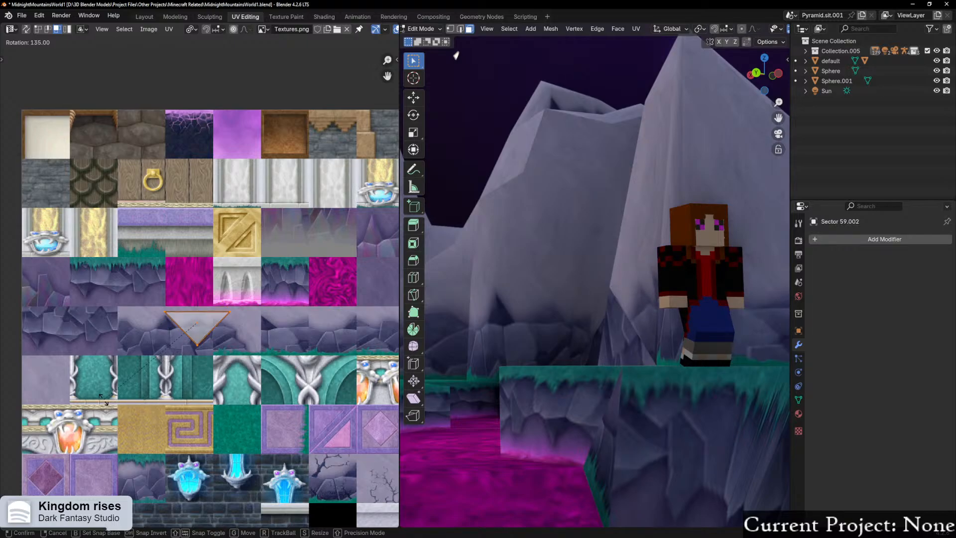
{"action": "key", "text": "Escape"}
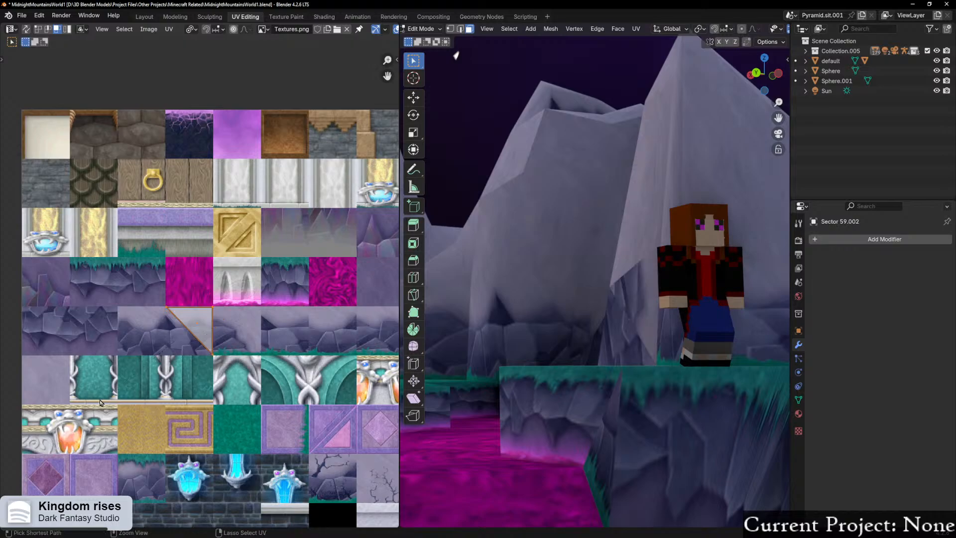
Step: Step back through the earlier UV and selection changes, and redo up to the face's placement on the rock tile
{"action": "key", "text": "ctrl+z"}
{"action": "key", "text": "ctrl+z"}
{"action": "key", "text": "ctrl+z"}
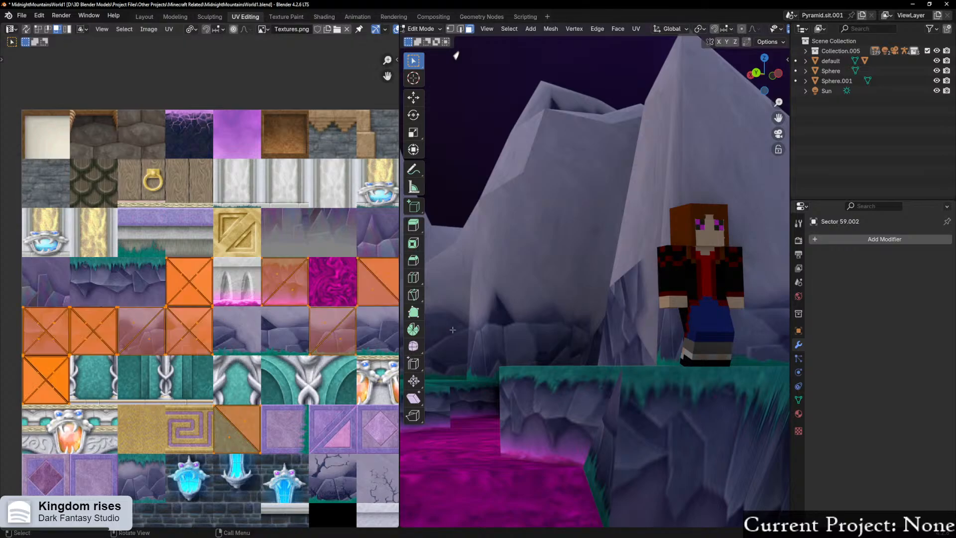
{"action": "key", "text": "ctrl+z"}
{"action": "key", "text": "ctrl+z"}
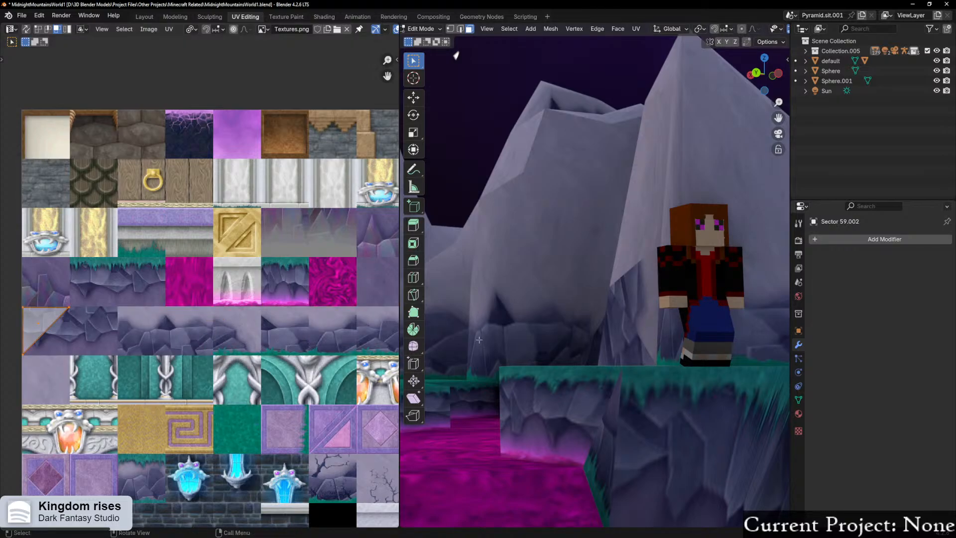
{"action": "key", "text": "ctrl+shift+z"}
Step: Examine the rock base of the mountain beside the magenta waterfall from several angles and distances
{"action": "key", "text": "KP_0"}
{"action": "middle_click_drag", "start_coordinate": [668, 342], "coordinate": [595, 343]}
{"action": "scroll", "coordinate": [646, 323], "scroll_direction": "up", "scroll_amount": 5}
{"action": "scroll", "coordinate": [647, 322], "scroll_direction": "up", "scroll_amount": 2}
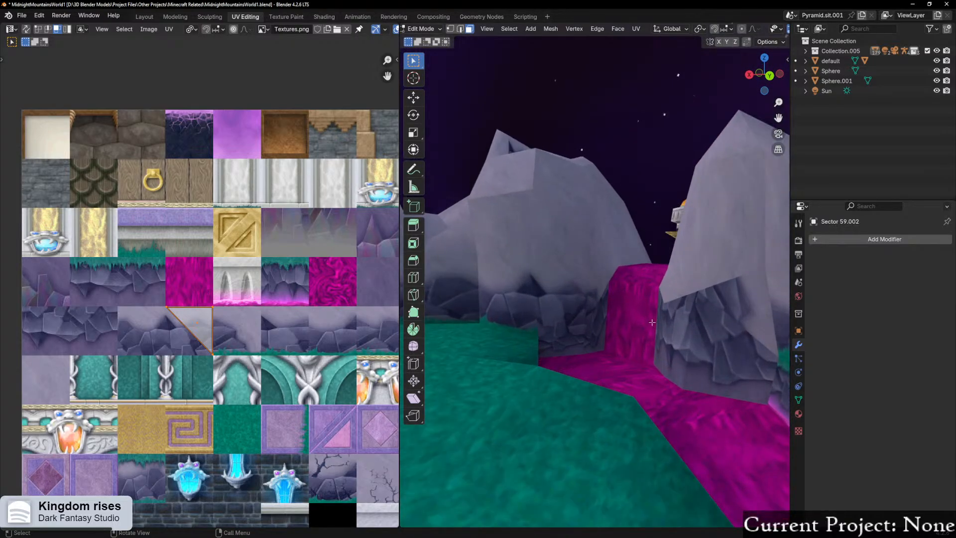
{"action": "middle_click_drag", "start_coordinate": [647, 323], "coordinate": [679, 319]}
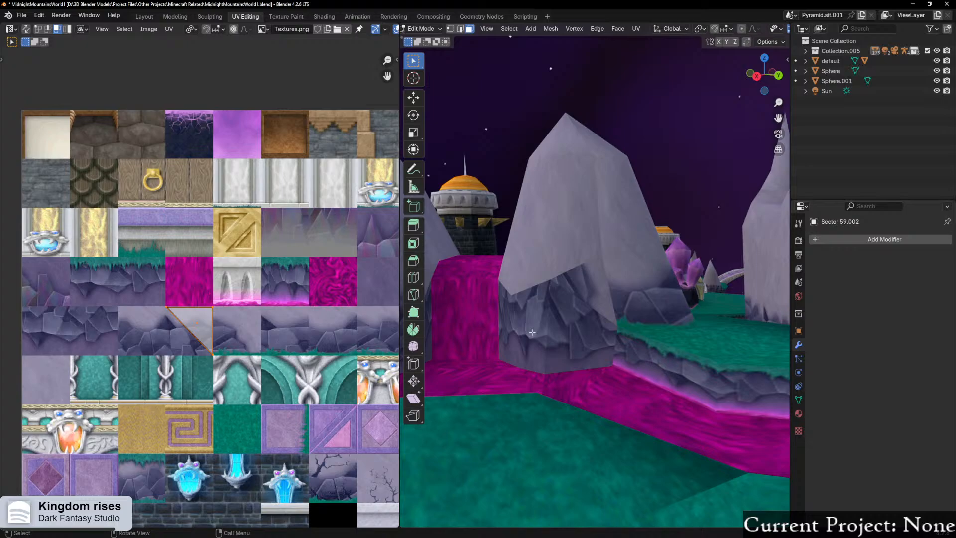
{"action": "middle_click_drag", "start_coordinate": [500, 343], "coordinate": [533, 295]}
{"action": "scroll", "coordinate": [532, 295], "scroll_direction": "up", "scroll_amount": 2}
{"action": "scroll", "coordinate": [533, 294], "scroll_direction": "down", "scroll_amount": 5}
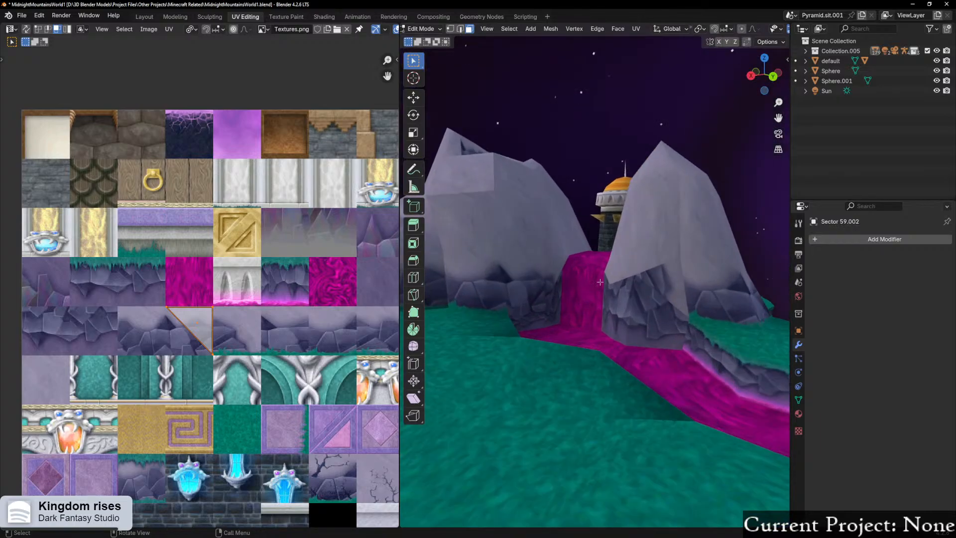
{"action": "scroll", "coordinate": [595, 282], "scroll_direction": "up", "scroll_amount": 2}
Step: Select the narrow triangular rock face at the mountain's base, show the viewport overlays and frame the face
{"action": "left_click", "coordinate": [629, 293]}
{"action": "scroll", "coordinate": [217, 333], "scroll_direction": "up", "scroll_amount": 3}
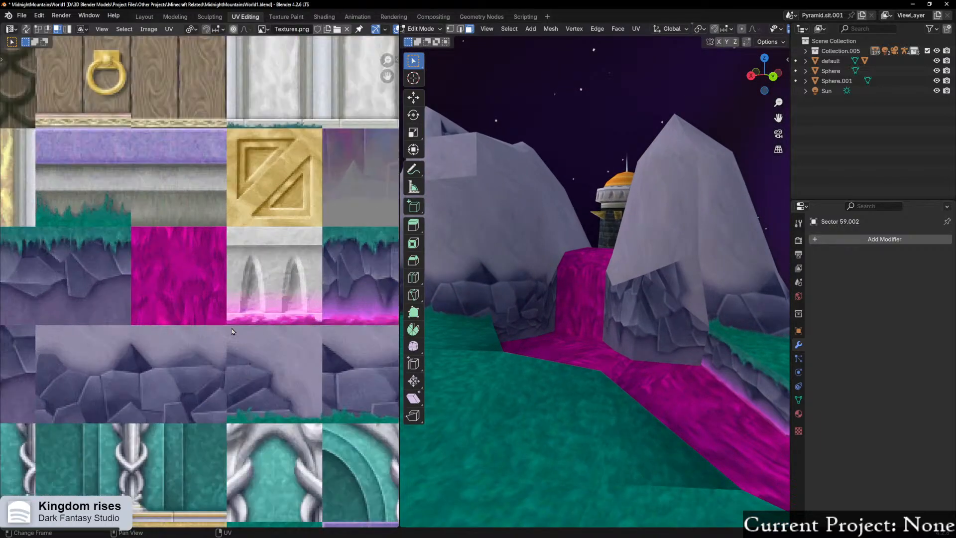
{"action": "scroll", "coordinate": [598, 306], "scroll_direction": "down", "scroll_amount": 3}
{"action": "middle_click_drag", "start_coordinate": [598, 307], "coordinate": [566, 253]}
{"action": "scroll", "coordinate": [546, 295], "scroll_direction": "up", "scroll_amount": 3}
{"action": "scroll", "coordinate": [775, 29], "scroll_direction": "down", "scroll_amount": 3}
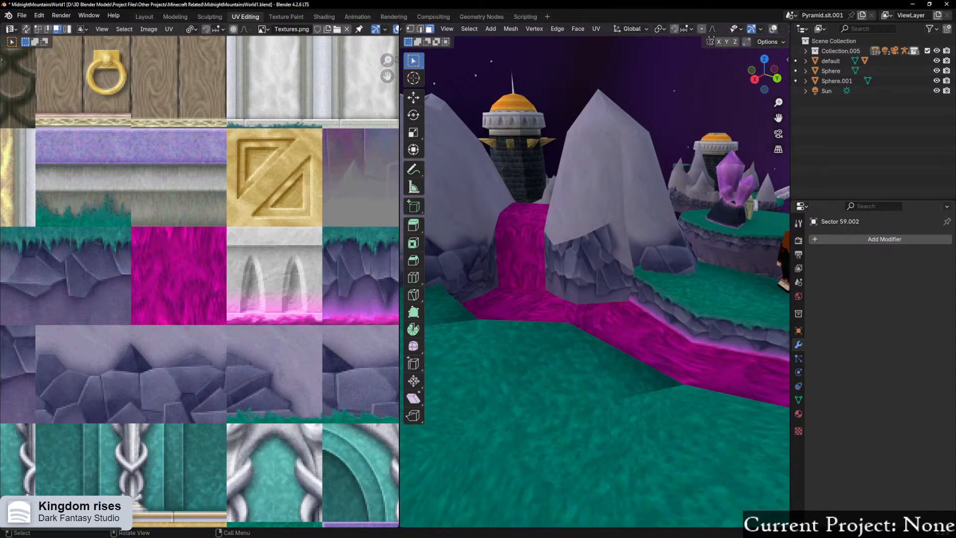
{"action": "left_click", "coordinate": [755, 29]}
{"action": "scroll", "coordinate": [536, 208], "scroll_direction": "up", "scroll_amount": 3}
{"action": "middle_click_drag", "start_coordinate": [532, 208], "coordinate": [556, 210]}
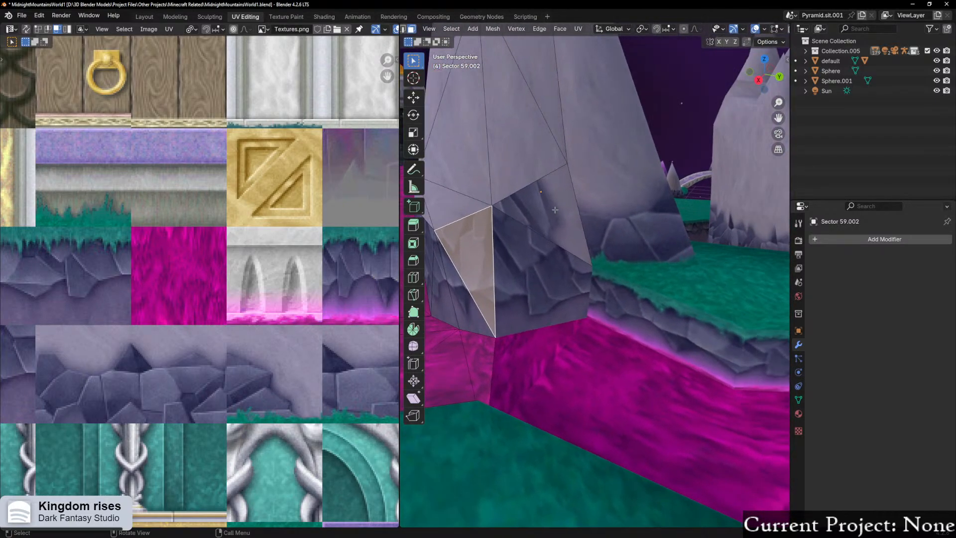
{"action": "key", "text": "KP_Decimal"}
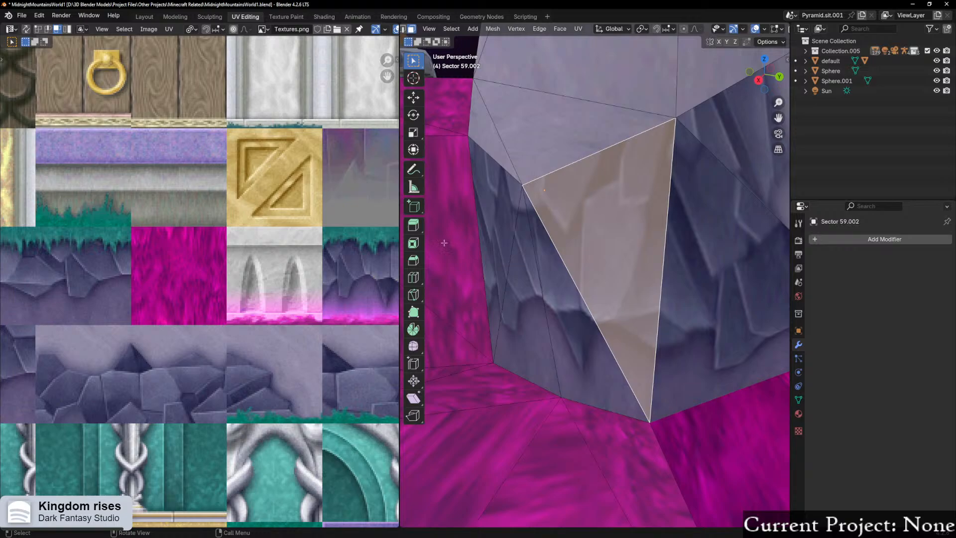
Step: Try sliding the narrow rock face's UVs about 0.139 along X onto the neighbouring rock tile
{"action": "scroll", "coordinate": [137, 338], "scroll_direction": "down", "scroll_amount": 4}
{"action": "scroll", "coordinate": [96, 336], "scroll_direction": "up", "scroll_amount": 5}
{"action": "scroll", "coordinate": [96, 336], "scroll_direction": "down", "scroll_amount": 2}
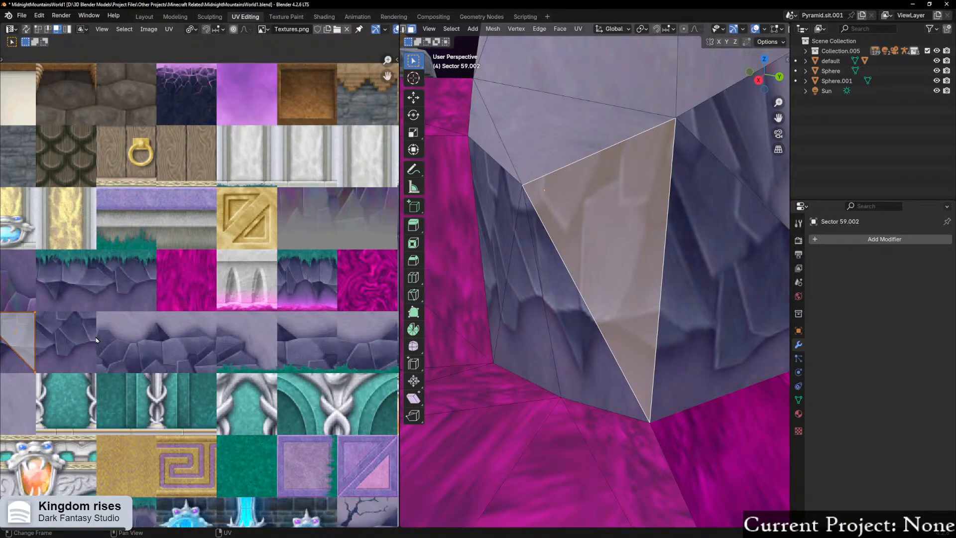
{"action": "key", "text": "g"}
{"action": "key", "text": "x"}
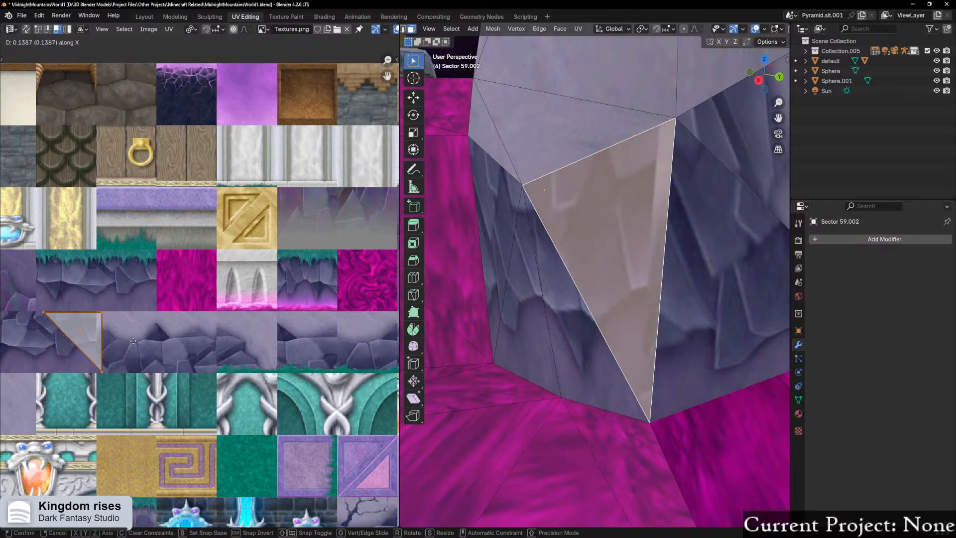
{"action": "left_click", "coordinate": [66, 341]}
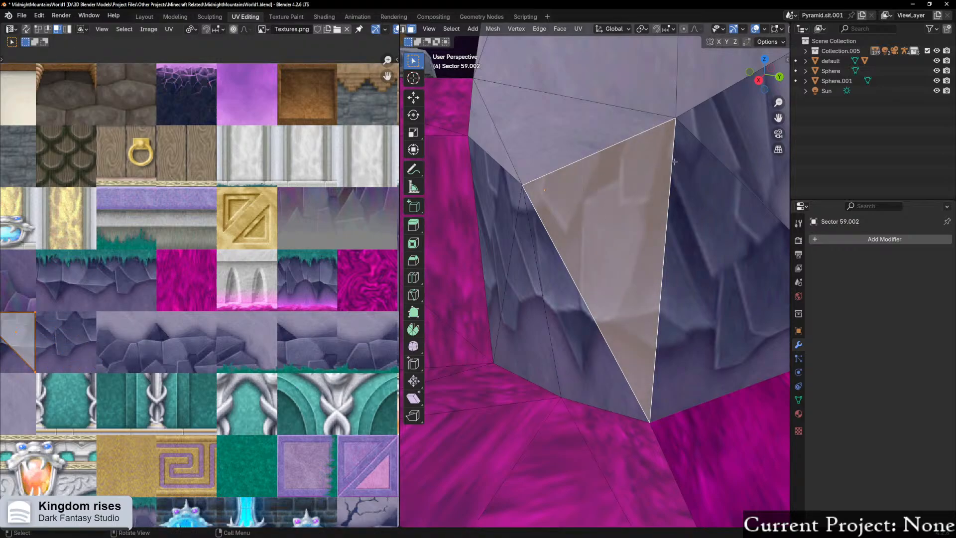
Step: Try moving the UVs of the plain triangular face above it up onto the rock tiles
{"action": "left_click", "coordinate": [555, 161]}
{"action": "scroll", "coordinate": [225, 366], "scroll_direction": "down", "scroll_amount": 3}
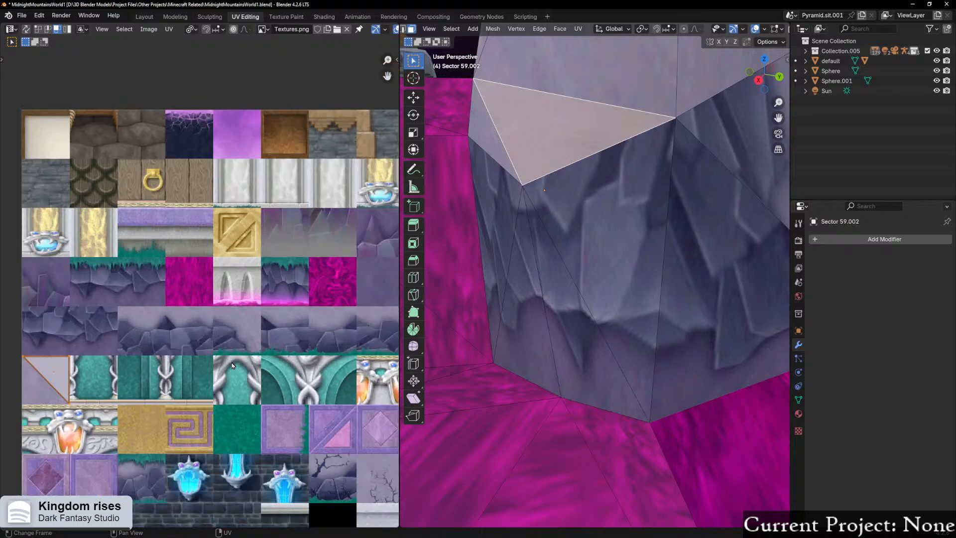
{"action": "scroll", "coordinate": [226, 366], "scroll_direction": "up", "scroll_amount": 2}
{"action": "scroll", "coordinate": [225, 366], "scroll_direction": "up", "scroll_amount": 1}
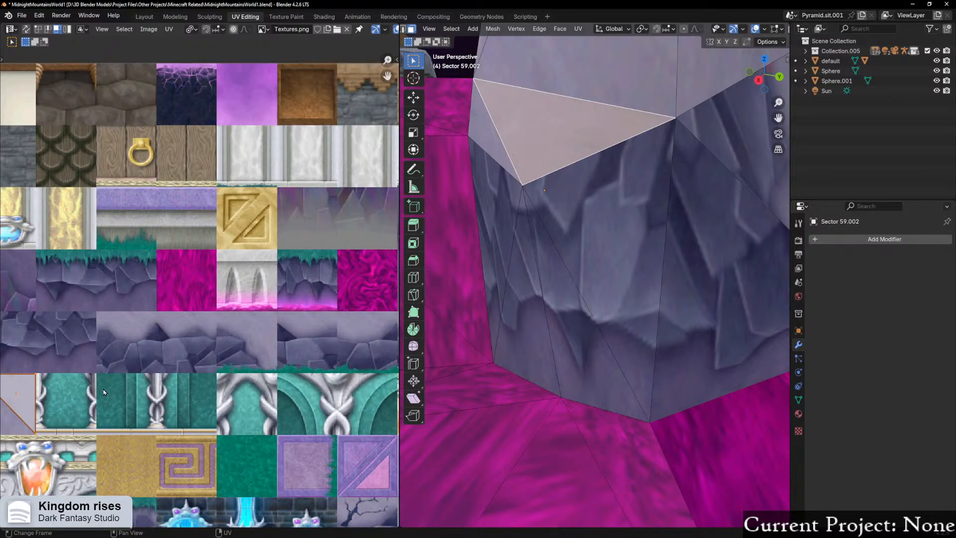
{"action": "key", "text": "g"}
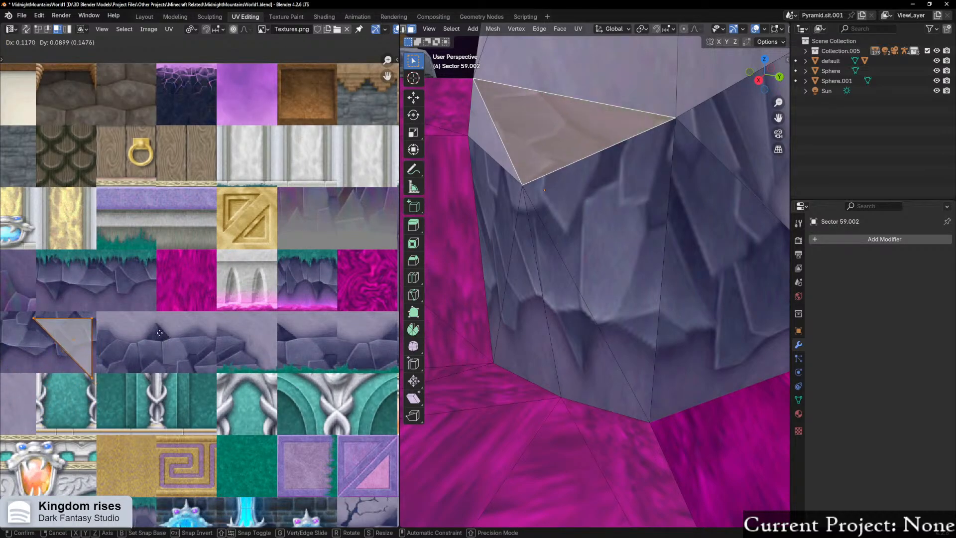
{"action": "left_click", "coordinate": [229, 327]}
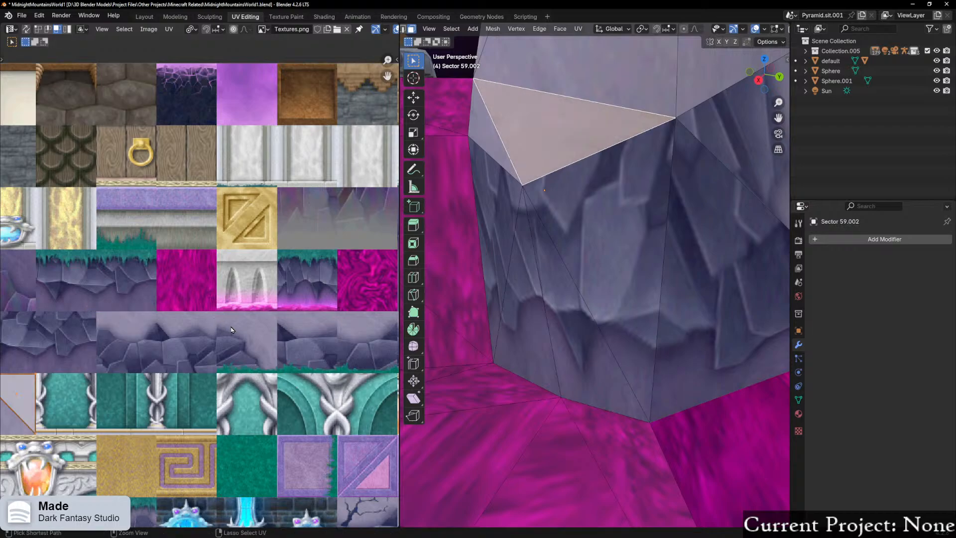
Step: Try moving the UVs of the triangular face at the base's outer corner onto the plain stone tile
{"action": "left_click", "coordinate": [617, 234]}
{"action": "scroll", "coordinate": [618, 236], "scroll_direction": "down", "scroll_amount": 2}
{"action": "middle_click_drag", "start_coordinate": [618, 237], "coordinate": [563, 243]}
{"action": "left_click", "coordinate": [676, 217]}
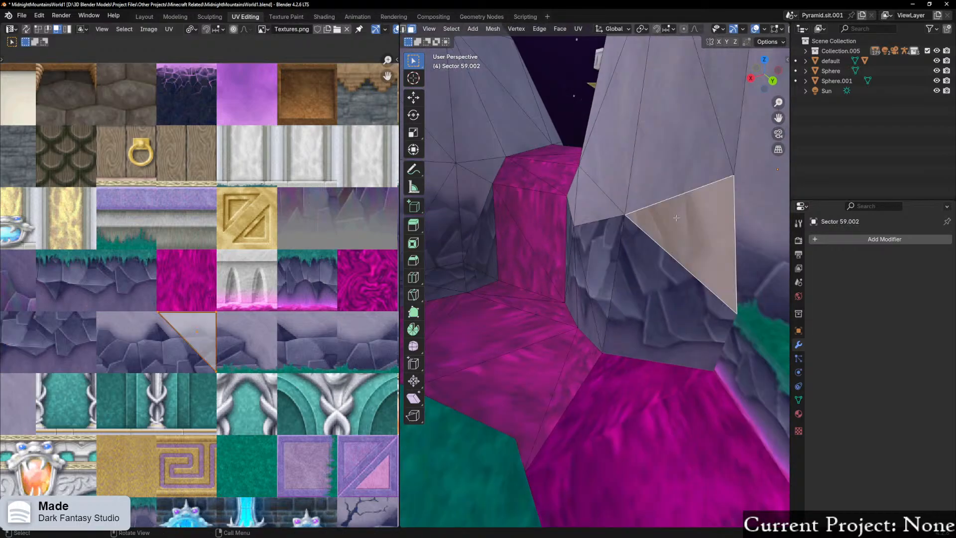
{"action": "key", "text": "g"}
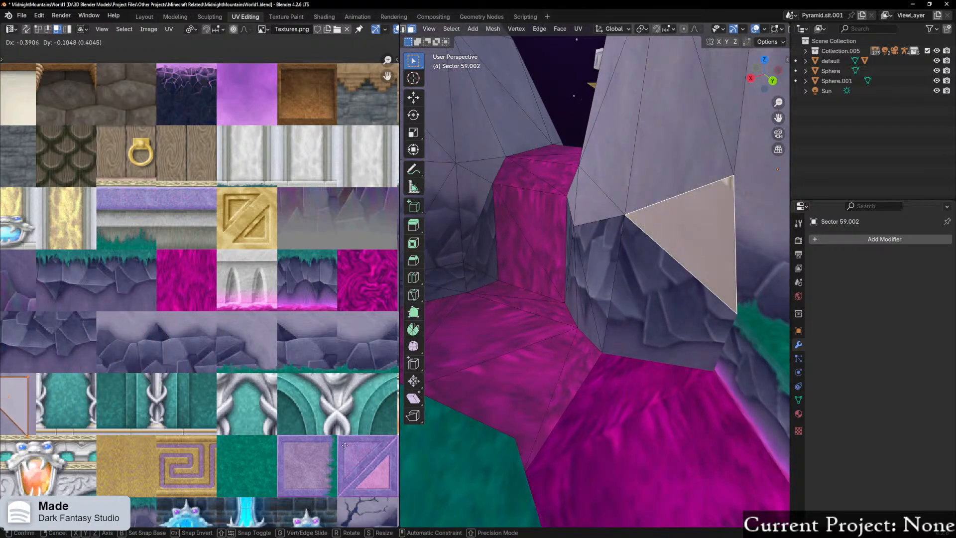
{"action": "left_click", "coordinate": [372, 444]}
{"action": "scroll", "coordinate": [725, 341], "scroll_direction": "down", "scroll_amount": 4}
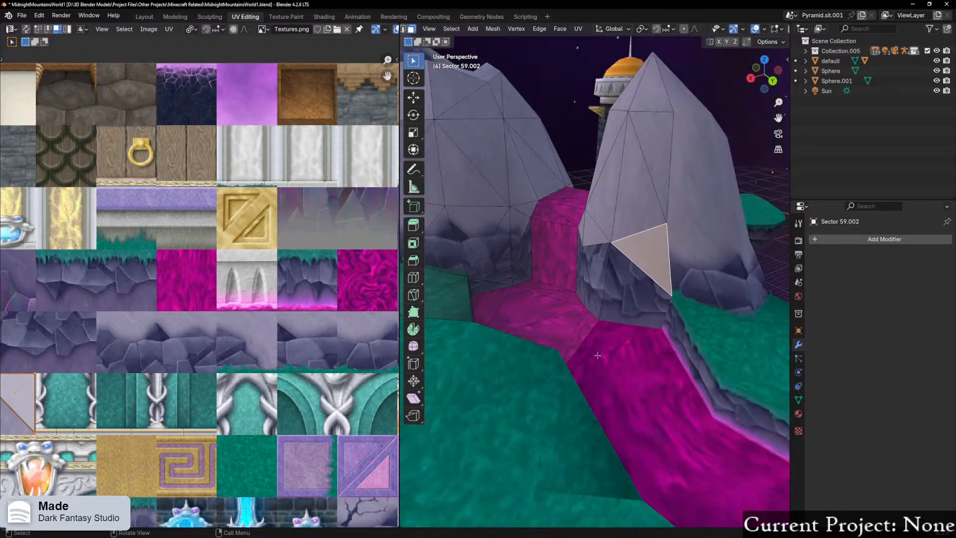
{"action": "middle_click_drag", "start_coordinate": [601, 356], "coordinate": [633, 348]}
{"action": "scroll", "coordinate": [694, 307], "scroll_direction": "up", "scroll_amount": 3}
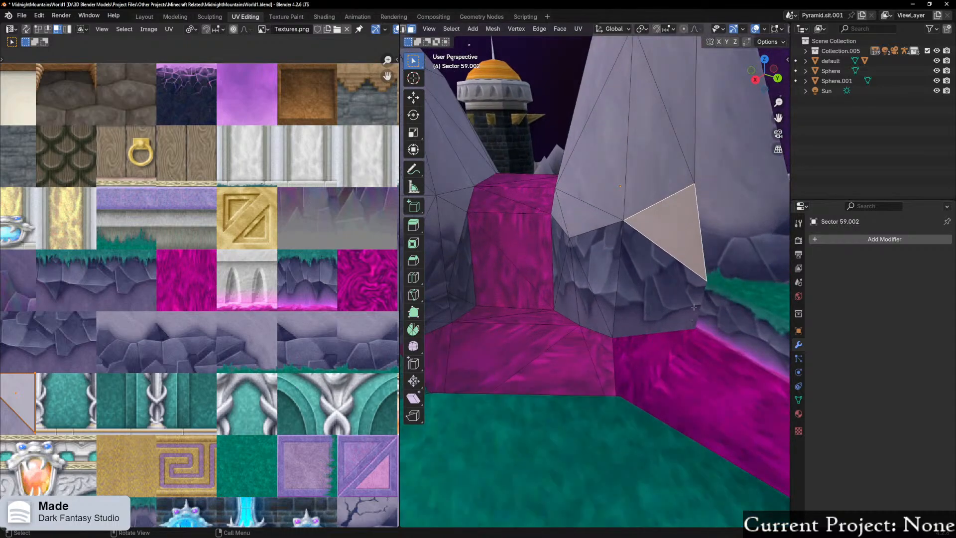
Step: Hide the viewport overlays, examine the plain corner face and undo its last UV move
{"action": "left_click", "coordinate": [756, 29]}
{"action": "middle_click_drag", "start_coordinate": [611, 211], "coordinate": [565, 214]}
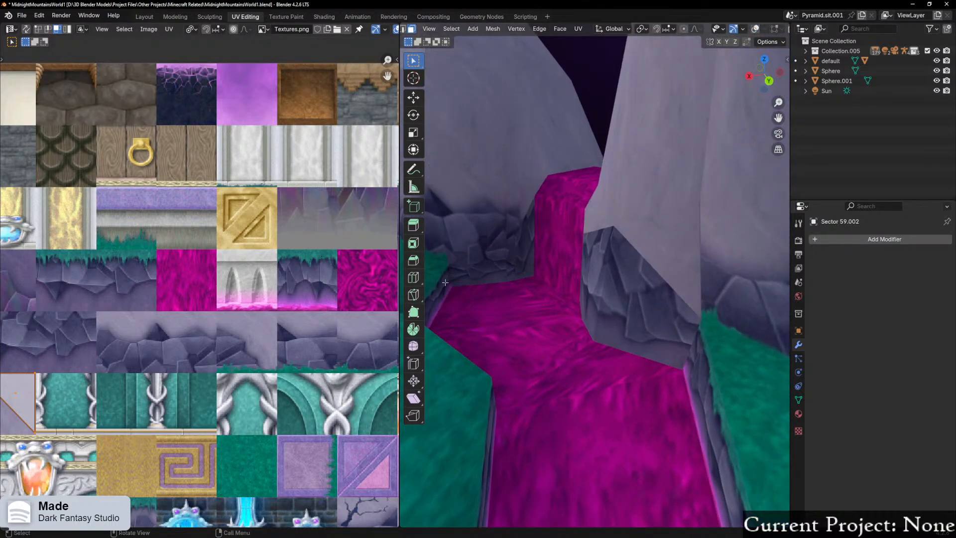
{"action": "middle_click_drag", "start_coordinate": [570, 277], "coordinate": [625, 269]}
{"action": "scroll", "coordinate": [627, 273], "scroll_direction": "down", "scroll_amount": 2}
{"action": "scroll", "coordinate": [635, 271], "scroll_direction": "up", "scroll_amount": 4}
{"action": "key", "text": "ctrl+z"}
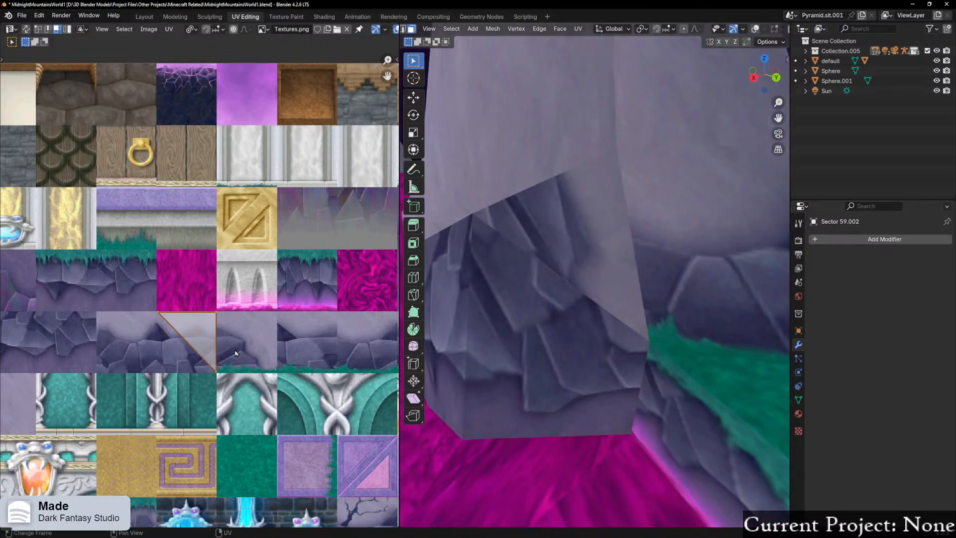
Step: Rotate the corner face's UVs by 90 degrees and lower them about 0.04 along Y into the rock tile
{"action": "key", "text": "r"}
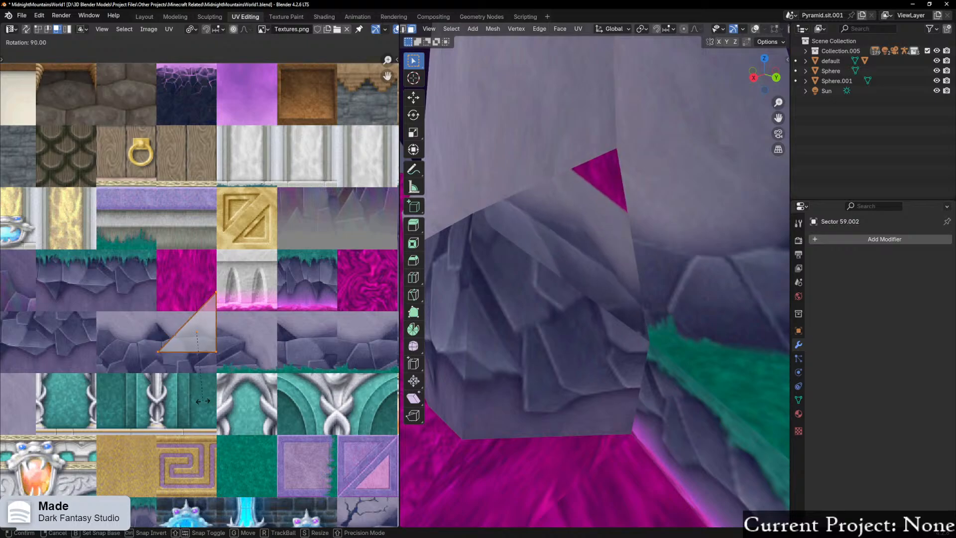
{"action": "left_click", "coordinate": [245, 357]}
{"action": "key", "text": "g"}
{"action": "key", "text": "y"}
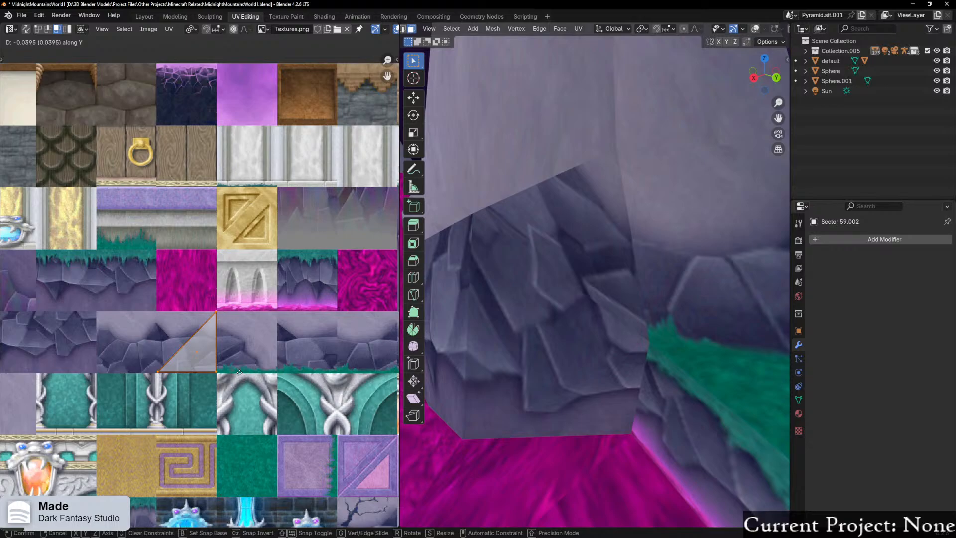
{"action": "left_click", "coordinate": [240, 372]}
Step: Inspect the corner face's rock texture up close and through the scene camera
{"action": "scroll", "coordinate": [590, 248], "scroll_direction": "down", "scroll_amount": 4}
{"action": "mouse_move", "coordinate": [592, 248]}
{"action": "middle_mouse_down"}
{"action": "mouse_move", "coordinate": [536, 246]}
{"action": "mouse_move", "coordinate": [598, 249]}
{"action": "middle_mouse_up"}
{"action": "scroll", "coordinate": [558, 246], "scroll_direction": "up", "scroll_amount": 4}
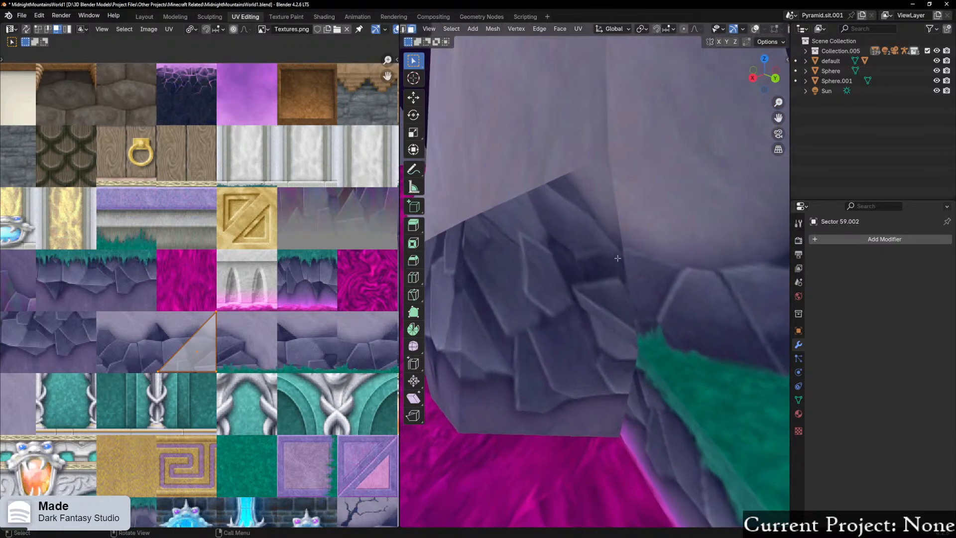
{"action": "key", "text": "KP_0"}
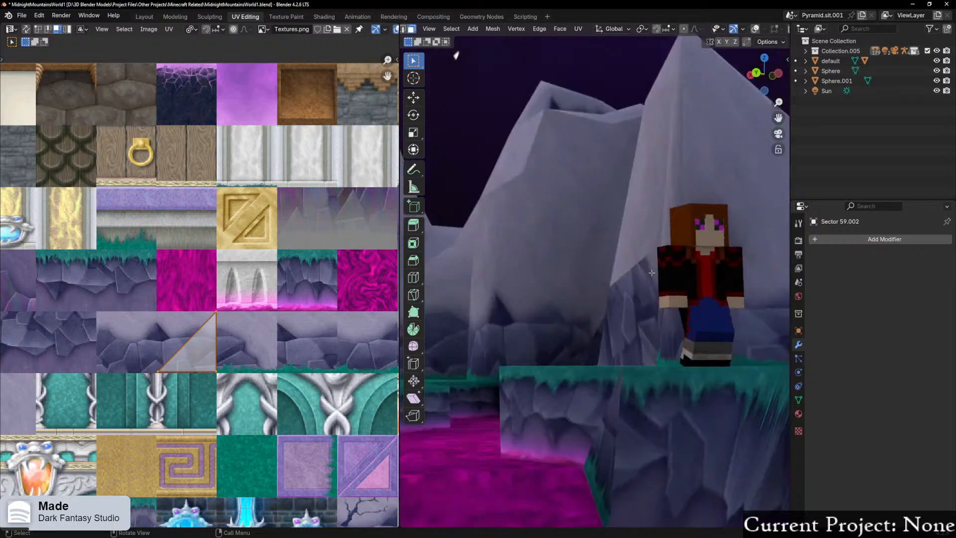
{"action": "key", "text": "KP_0"}
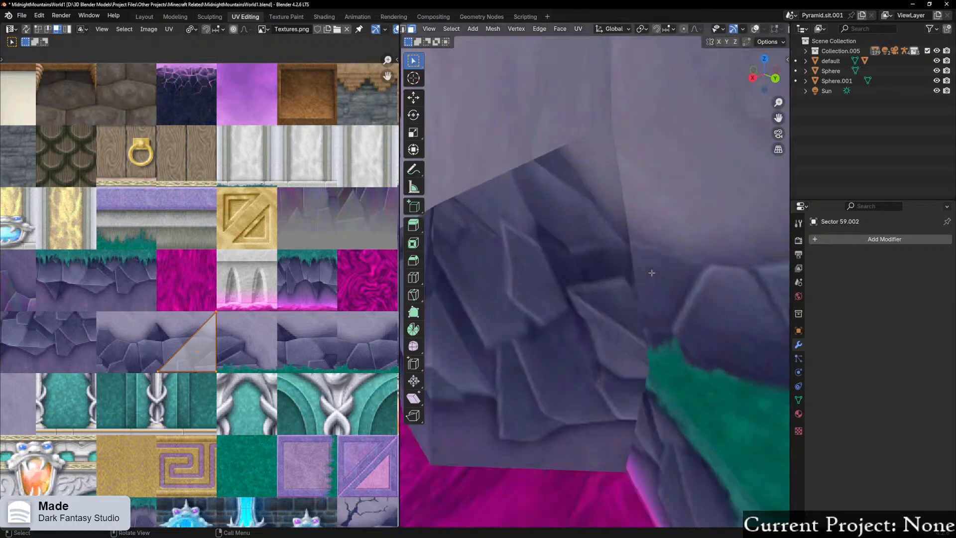
Step: Turn the viewport overlays back on and view the whole mountain with its rocky base corner
{"action": "scroll", "coordinate": [632, 275], "scroll_direction": "down", "scroll_amount": 4}
{"action": "middle_click_drag", "start_coordinate": [632, 275], "coordinate": [628, 255]}
{"action": "left_click", "coordinate": [658, 254]}
{"action": "key", "text": "ctrl+Tab"}
{"action": "left_click", "coordinate": [565, 262]}
{"action": "key", "text": "Tab"}
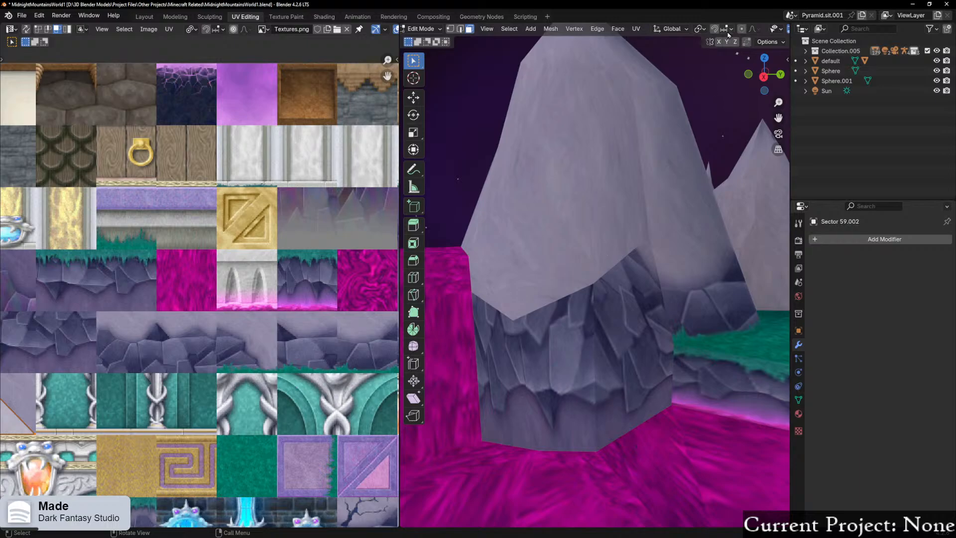
{"action": "scroll", "coordinate": [770, 29], "scroll_direction": "down", "scroll_amount": 3}
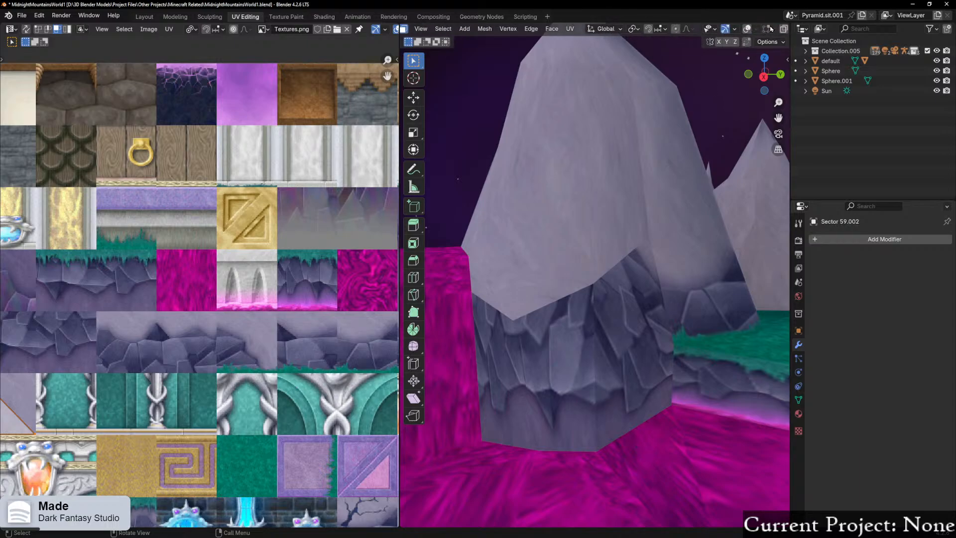
{"action": "left_click", "coordinate": [745, 30]}
{"action": "scroll", "coordinate": [590, 228], "scroll_direction": "up", "scroll_amount": 1}
{"action": "scroll", "coordinate": [590, 228], "scroll_direction": "down", "scroll_amount": 2}
{"action": "middle_click_drag", "start_coordinate": [590, 228], "coordinate": [579, 214]}
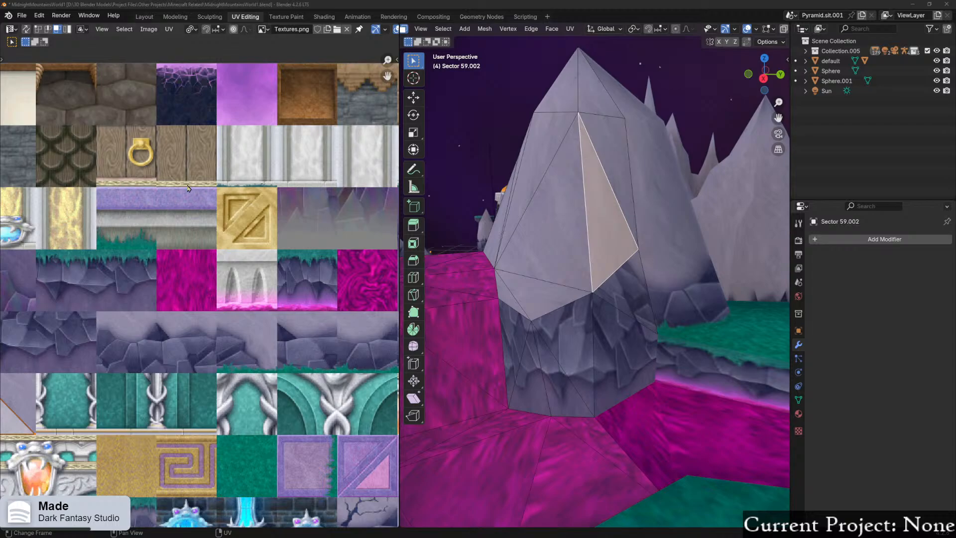
{"action": "middle_click_drag", "start_coordinate": [572, 224], "coordinate": [580, 277]}
{"action": "left_click", "coordinate": [533, 282]}
{"action": "scroll", "coordinate": [580, 278], "scroll_direction": "down", "scroll_amount": 1}
{"action": "scroll", "coordinate": [222, 339], "scroll_direction": "up", "scroll_amount": 2}
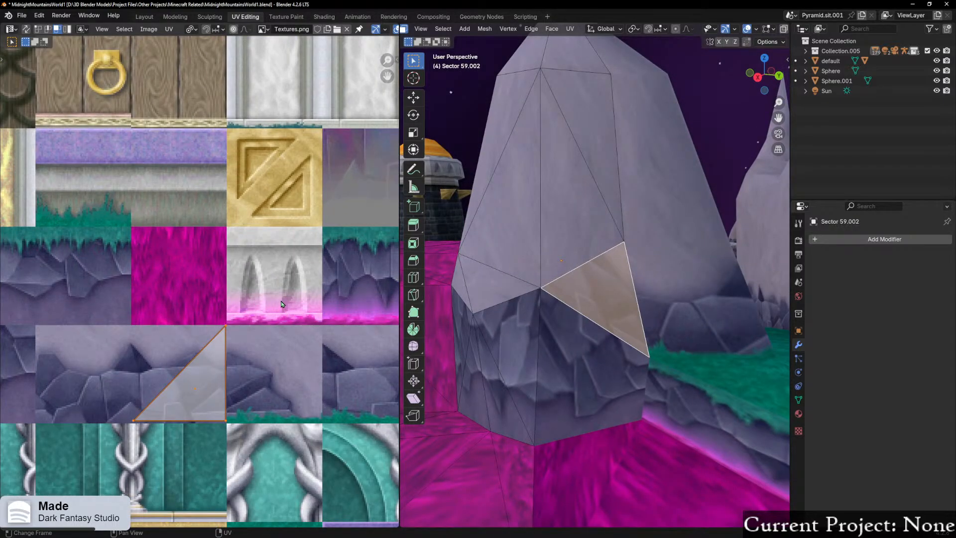
{"action": "key", "text": "r"}
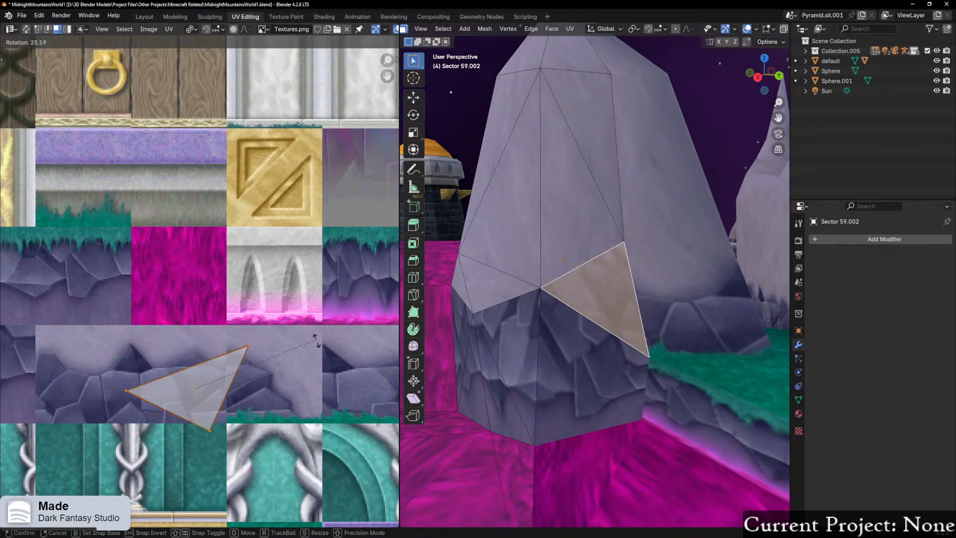
{"action": "key", "text": "Escape"}
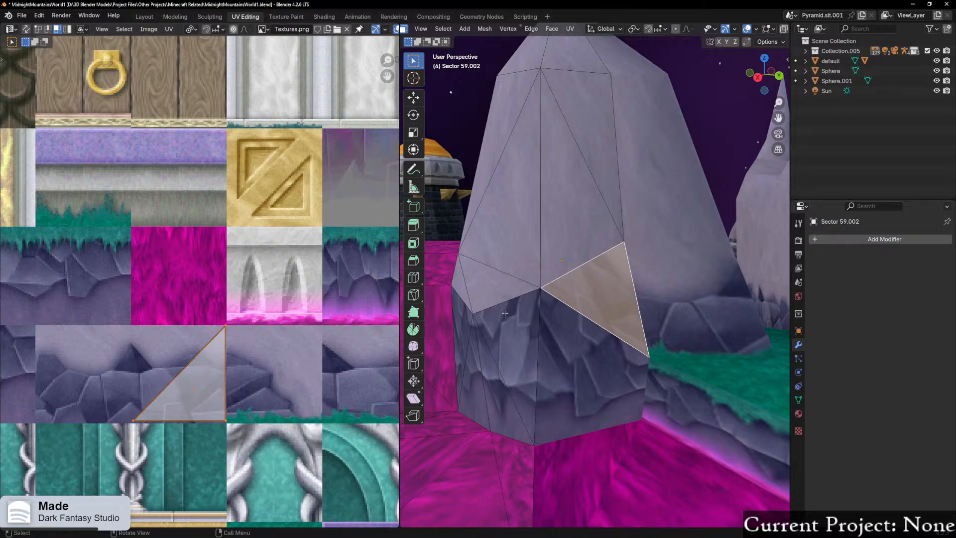
{"action": "left_click", "coordinate": [687, 107]}
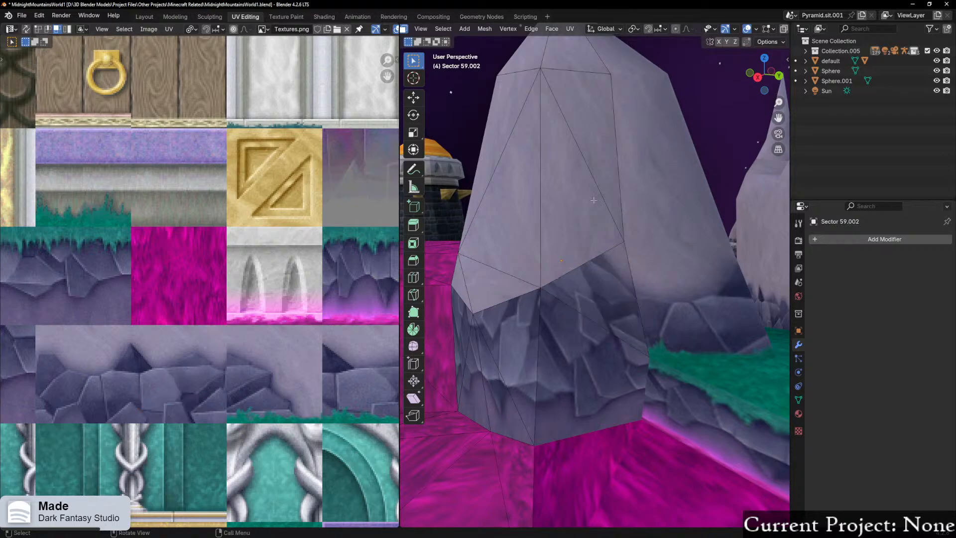
{"action": "middle_click_drag", "start_coordinate": [520, 248], "coordinate": [602, 275]}
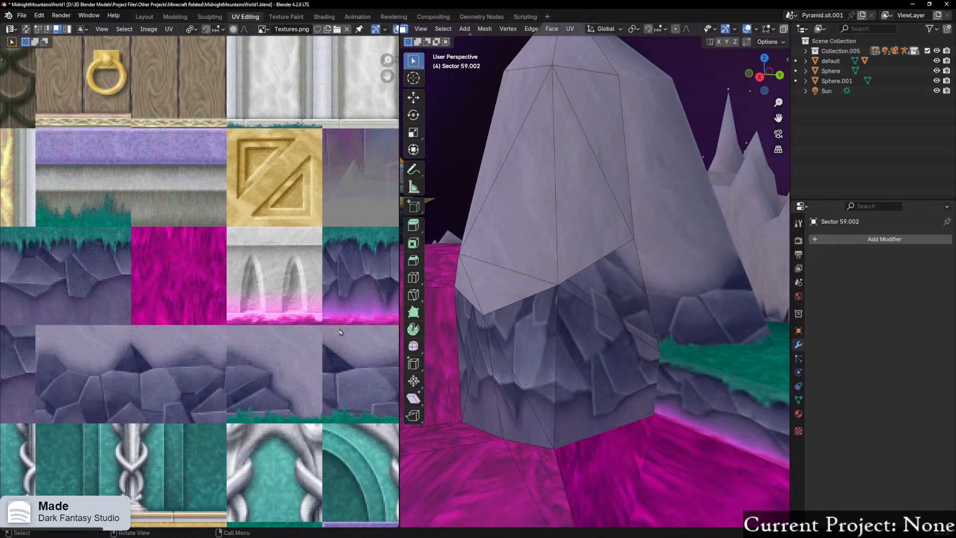
{"action": "scroll", "coordinate": [249, 356], "scroll_direction": "down", "scroll_amount": 2}
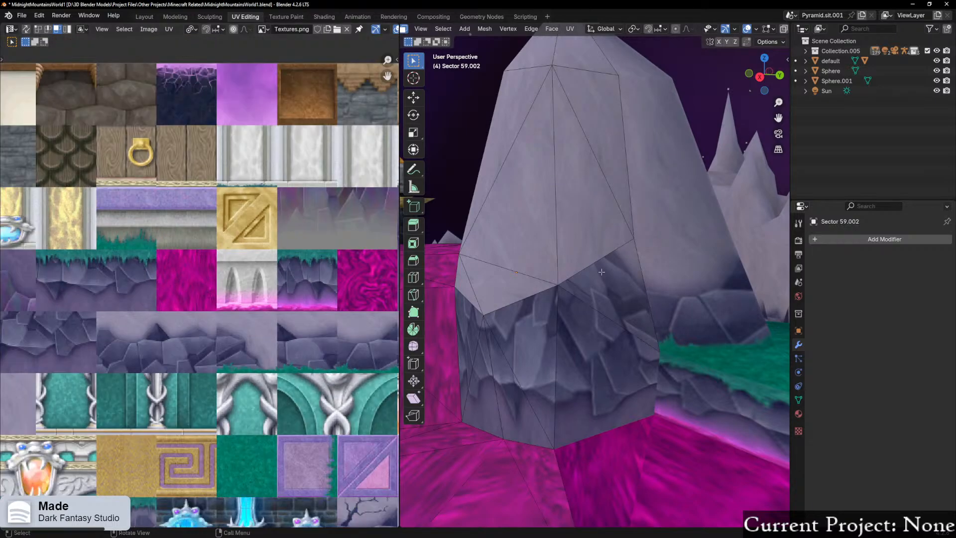
Step: Try shifting the UVs of the triangular corner face about -0.12 along X onto the adjacent rock tile
{"action": "left_click", "coordinate": [616, 292]}
{"action": "scroll", "coordinate": [286, 343], "scroll_direction": "up", "scroll_amount": 3}
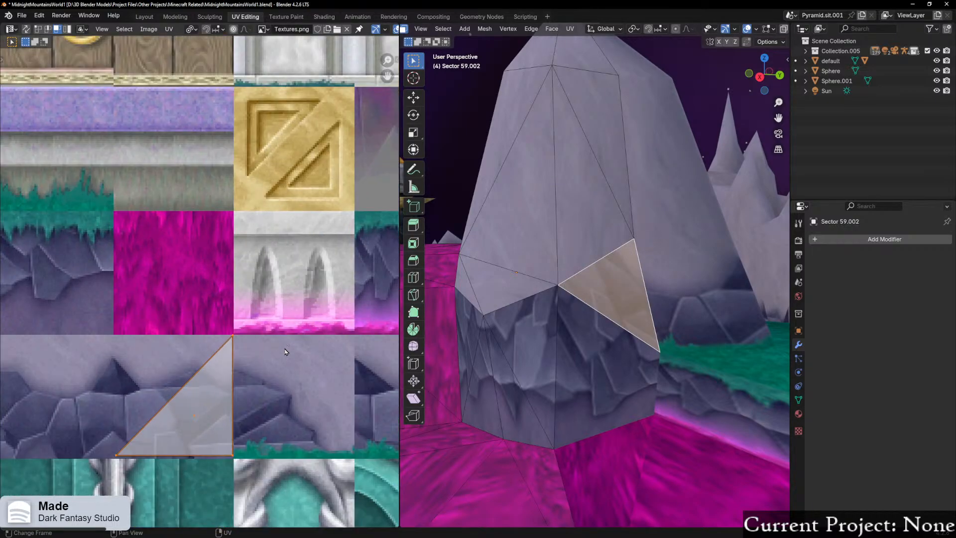
{"action": "middle_click_drag", "start_coordinate": [284, 348], "coordinate": [269, 336]}
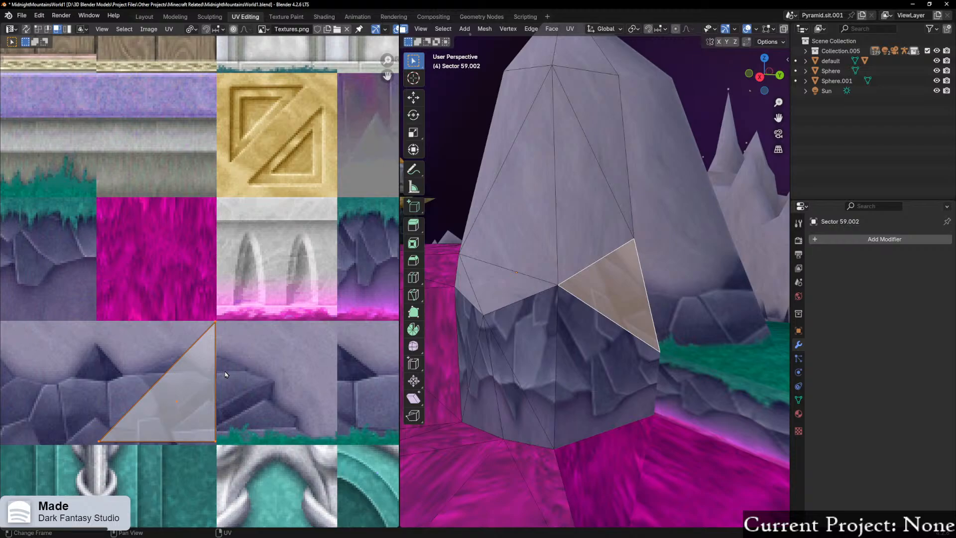
{"action": "scroll", "coordinate": [228, 381], "scroll_direction": "down", "scroll_amount": 3}
{"action": "scroll", "coordinate": [225, 381], "scroll_direction": "down", "scroll_amount": 1}
{"action": "scroll", "coordinate": [223, 381], "scroll_direction": "up", "scroll_amount": 1}
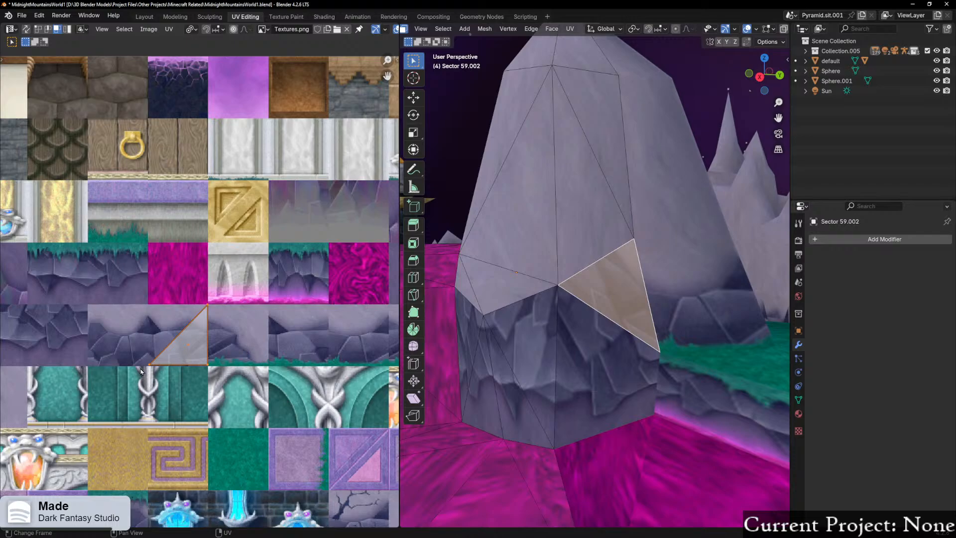
{"action": "key", "text": "g"}
{"action": "key", "text": "x"}
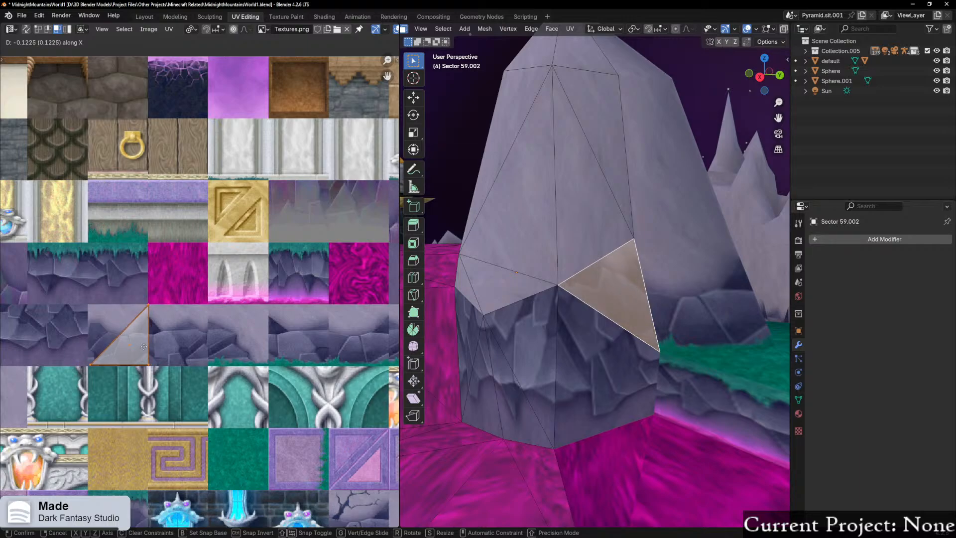
{"action": "left_click", "coordinate": [144, 347]}
Step: Hide the viewport overlays and undo the corner face's UV shift along X
{"action": "left_click", "coordinate": [746, 29]}
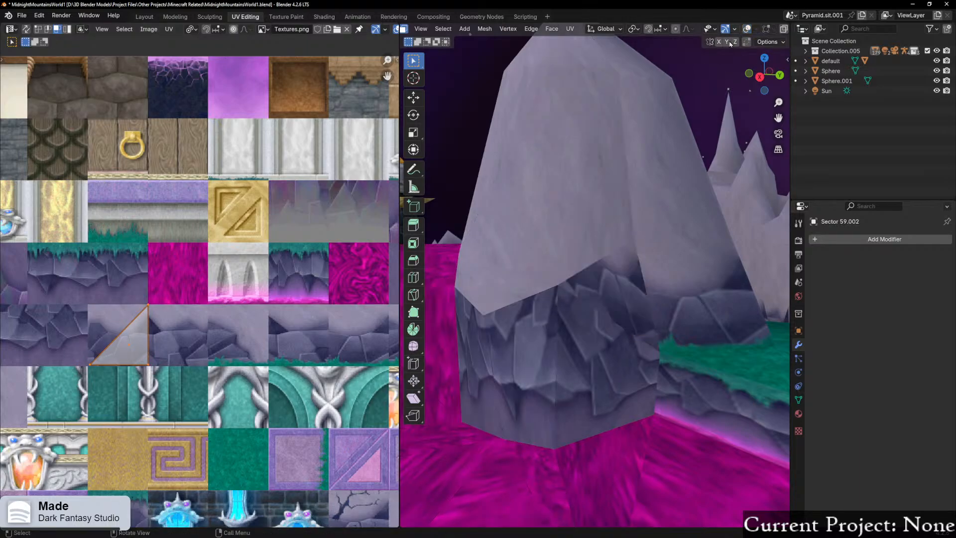
{"action": "key", "text": "ctrl+z"}
{"action": "key", "text": "g"}
{"action": "key", "text": "x"}
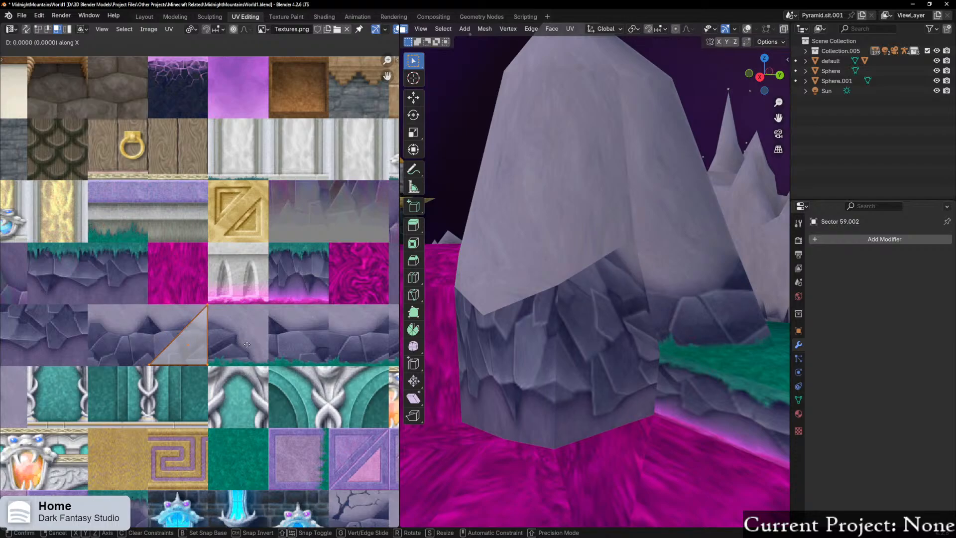
{"action": "left_click", "coordinate": [247, 344]}
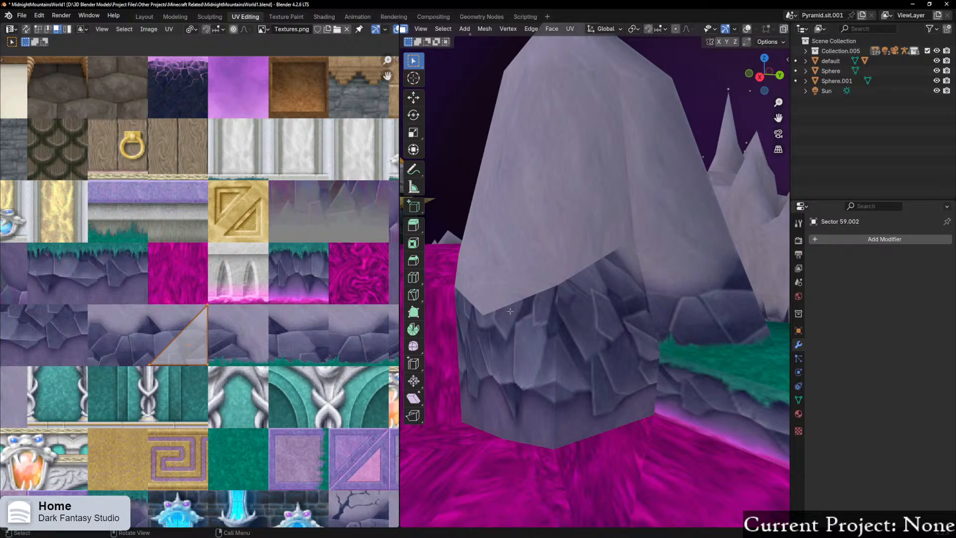
Step: Inspect the mountain's rock texture up close, from its grassy side and through the scene camera
{"action": "scroll", "coordinate": [599, 287], "scroll_direction": "up", "scroll_amount": 2}
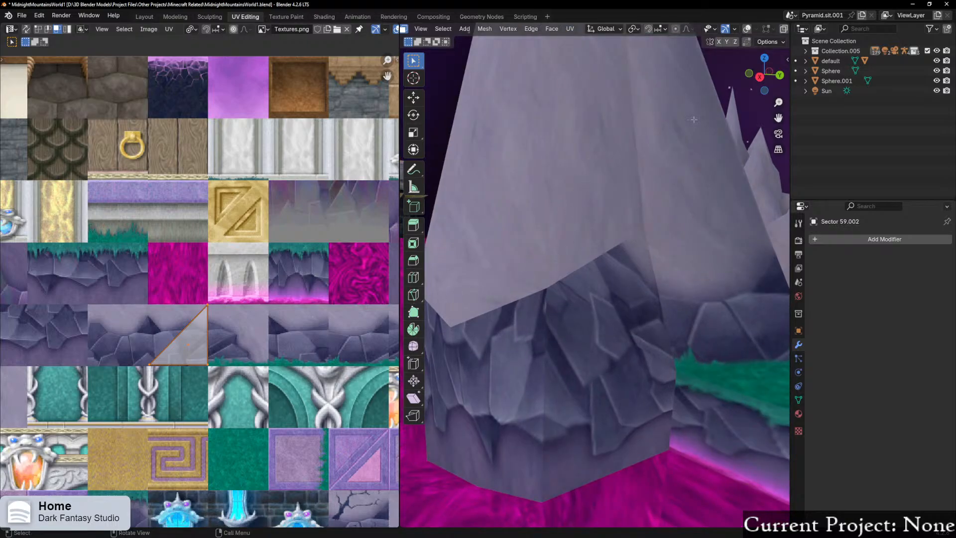
{"action": "middle_click_drag", "start_coordinate": [579, 200], "coordinate": [570, 220]}
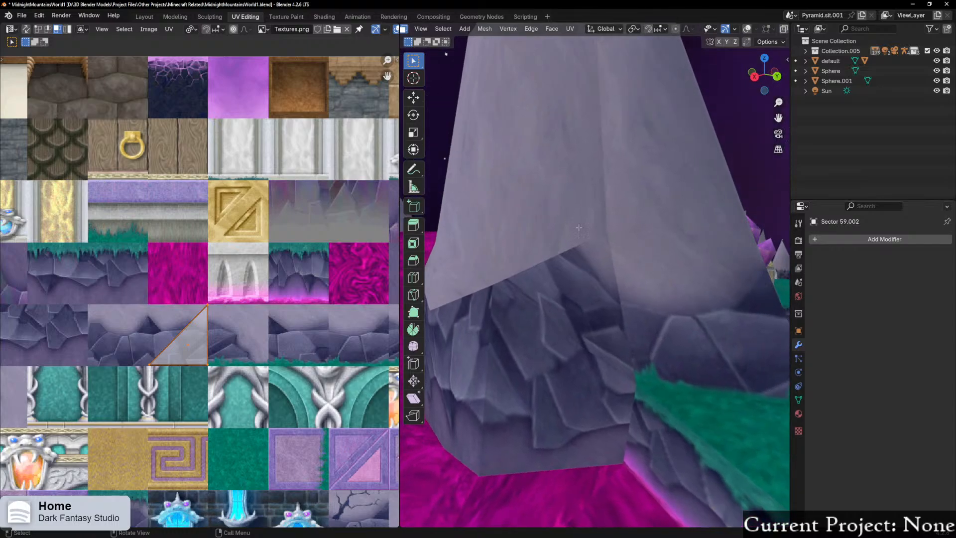
{"action": "middle_click_drag", "start_coordinate": [630, 287], "coordinate": [533, 296]}
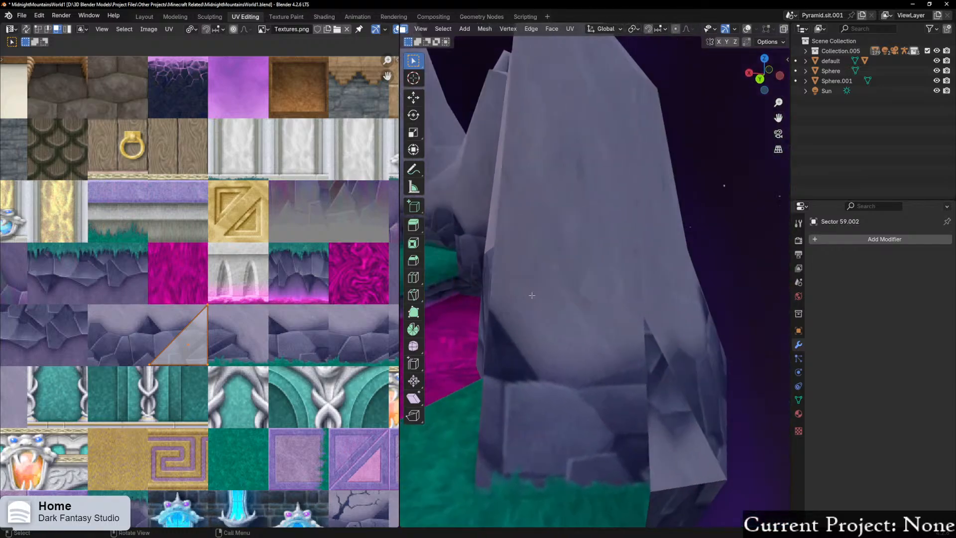
{"action": "scroll", "coordinate": [566, 293], "scroll_direction": "down", "scroll_amount": 3}
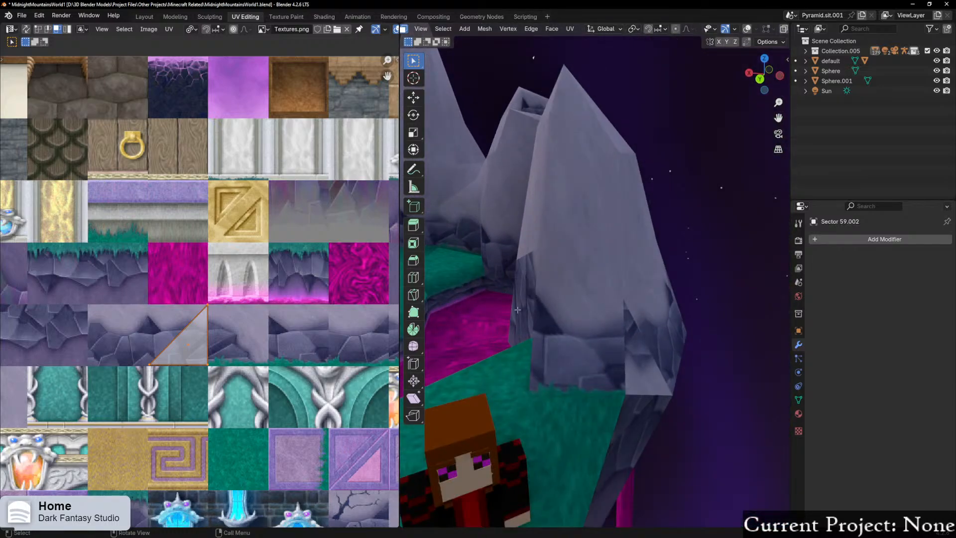
{"action": "key", "text": "KP_0"}
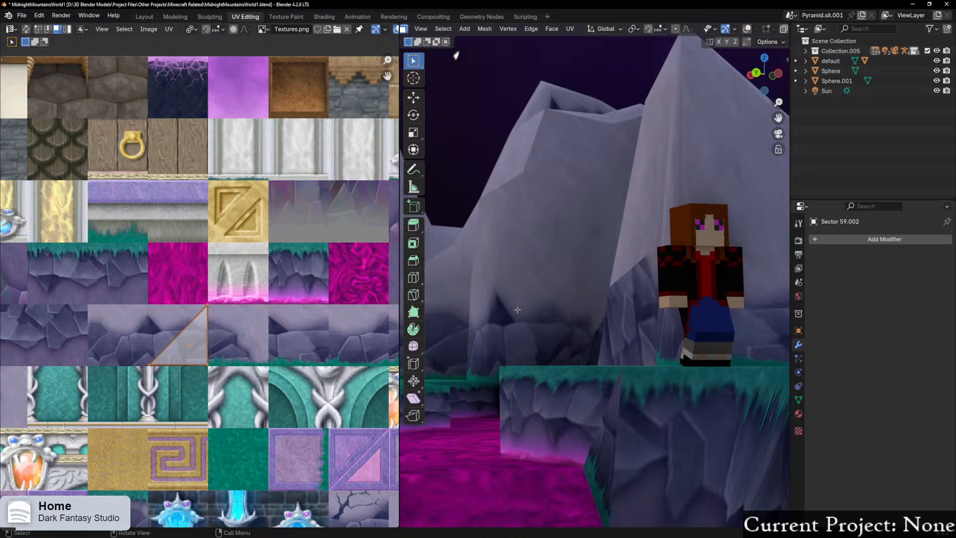
{"action": "key", "text": "KP_0"}
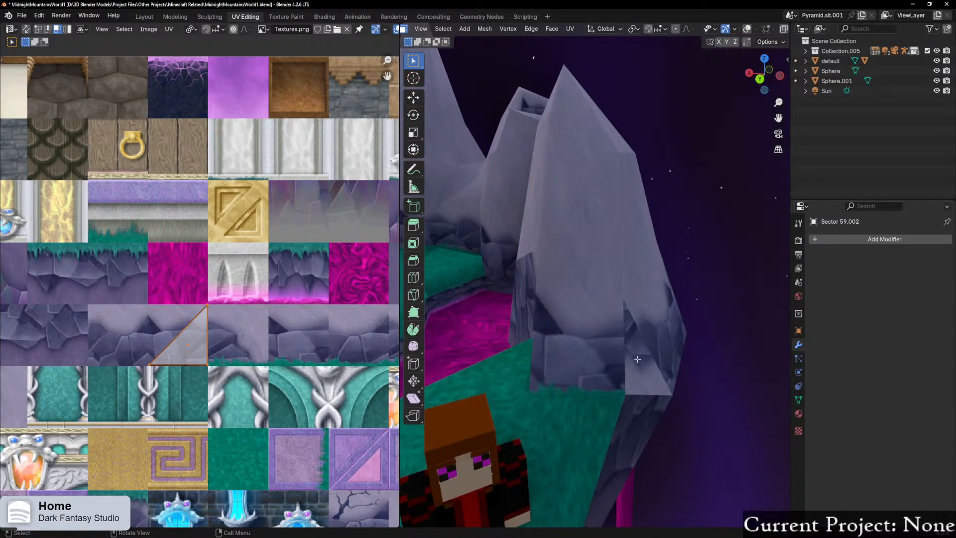
Step: Switch editing to the mesh Sector 50.002 and select the mismatched triangular face at the mountain's base above the grass
{"action": "left_click", "coordinate": [637, 355]}
{"action": "middle_click_drag", "start_coordinate": [637, 355], "coordinate": [580, 364]}
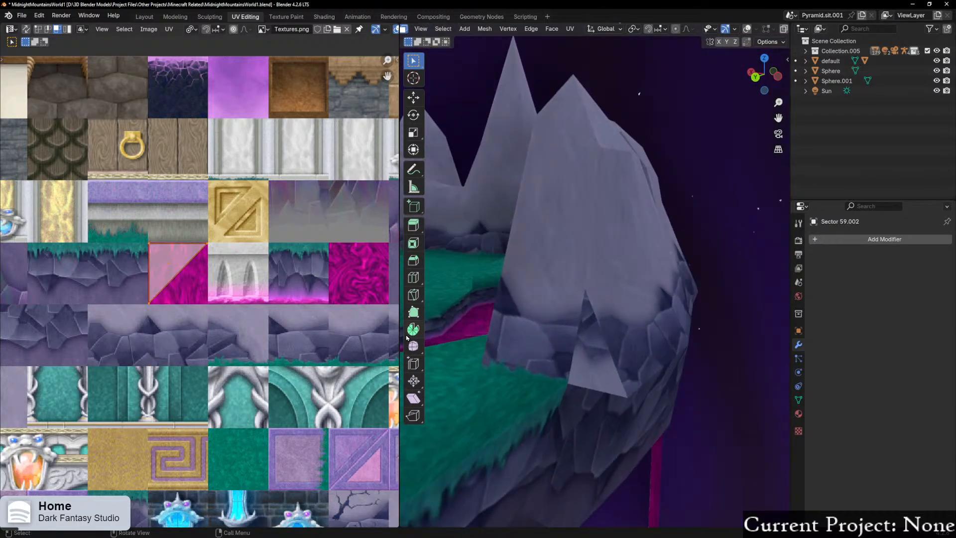
{"action": "left_click", "coordinate": [593, 355]}
{"action": "key", "text": "ctrl+Tab"}
{"action": "left_click", "coordinate": [552, 329]}
{"action": "left_click", "coordinate": [600, 341]}
{"action": "key", "text": "ctrl+Tab"}
{"action": "left_click", "coordinate": [714, 372]}
{"action": "left_click", "coordinate": [602, 370]}
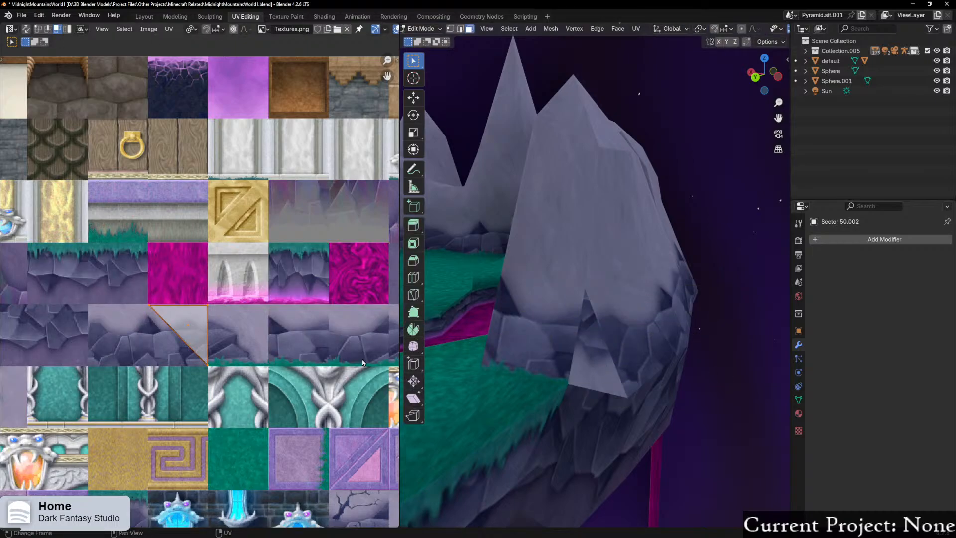
Step: Rotate the triangular base face's UVs by 180 degrees
{"action": "scroll", "coordinate": [236, 331], "scroll_direction": "up", "scroll_amount": 2}
{"action": "key", "text": "r"}
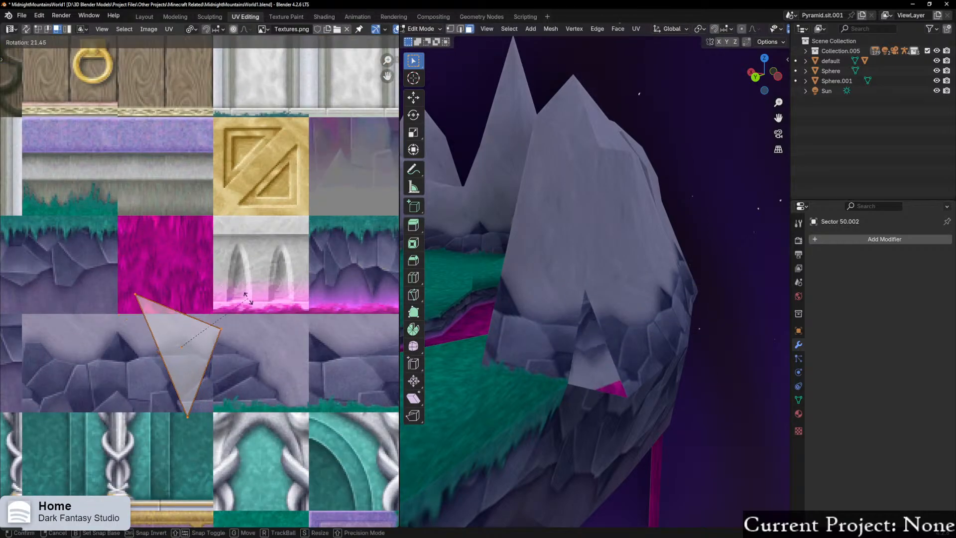
{"action": "left_click", "coordinate": [157, 386]}
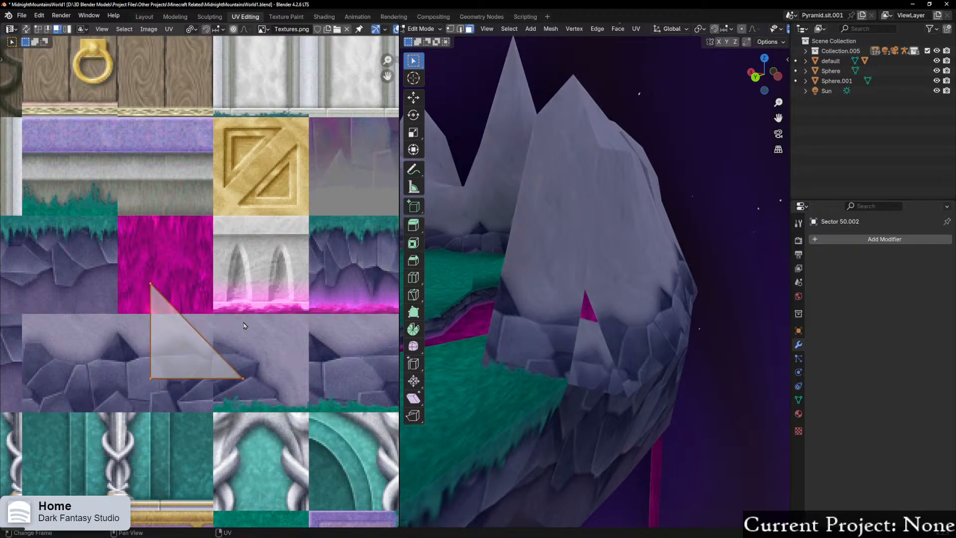
{"action": "key", "text": "g"}
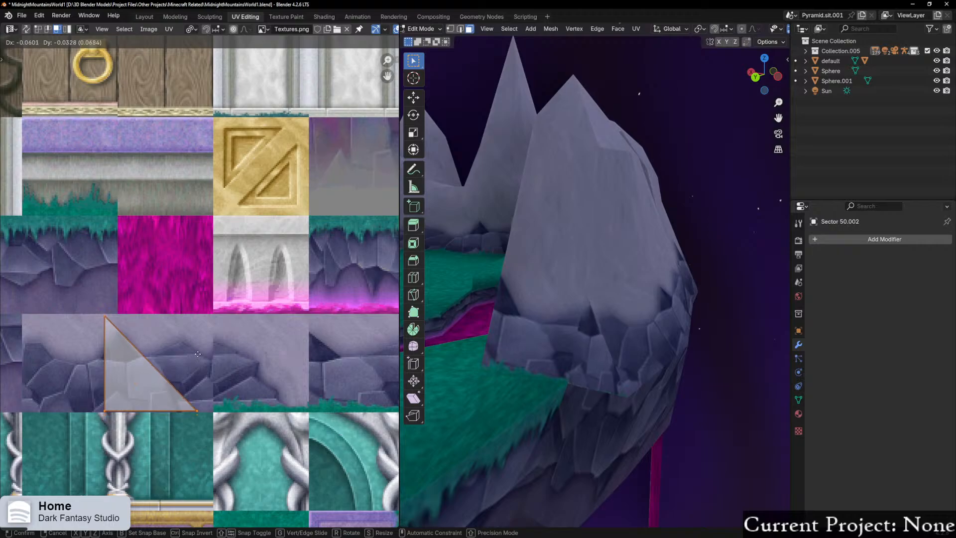
{"action": "right_click", "coordinate": [198, 352]}
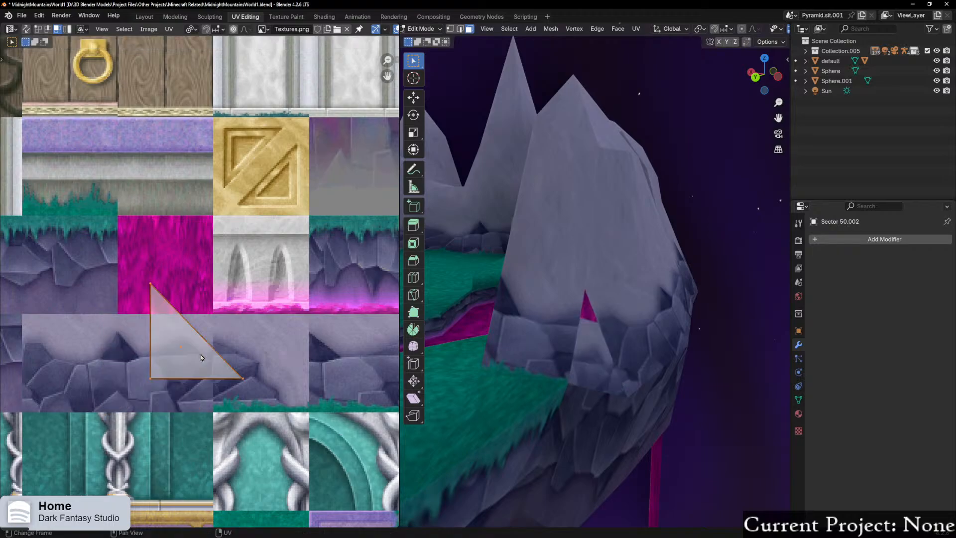
Step: Move the triangular face's UVs down about 0.04 along Y and 0.04 along X within the rock tiles
{"action": "key", "text": "g"}
{"action": "key", "text": "y"}
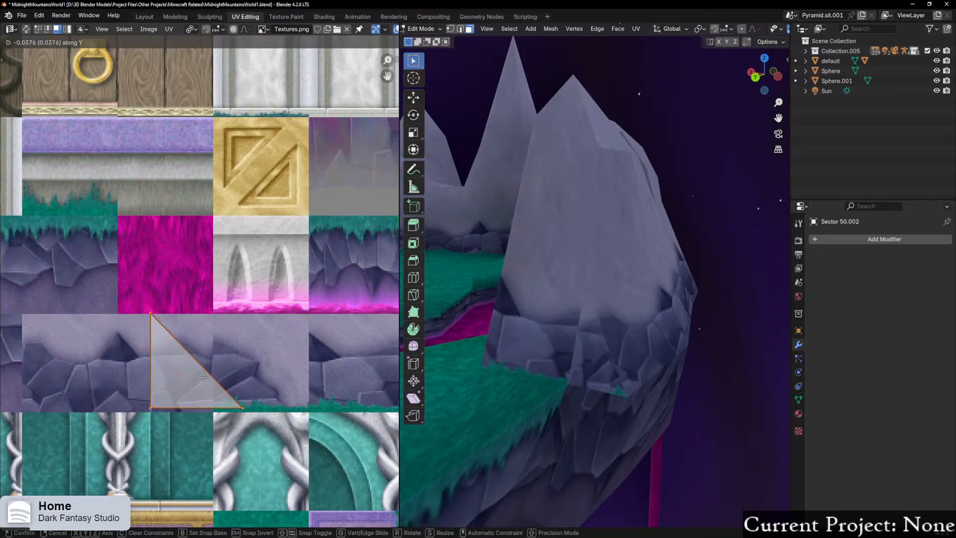
{"action": "key", "text": "x"}
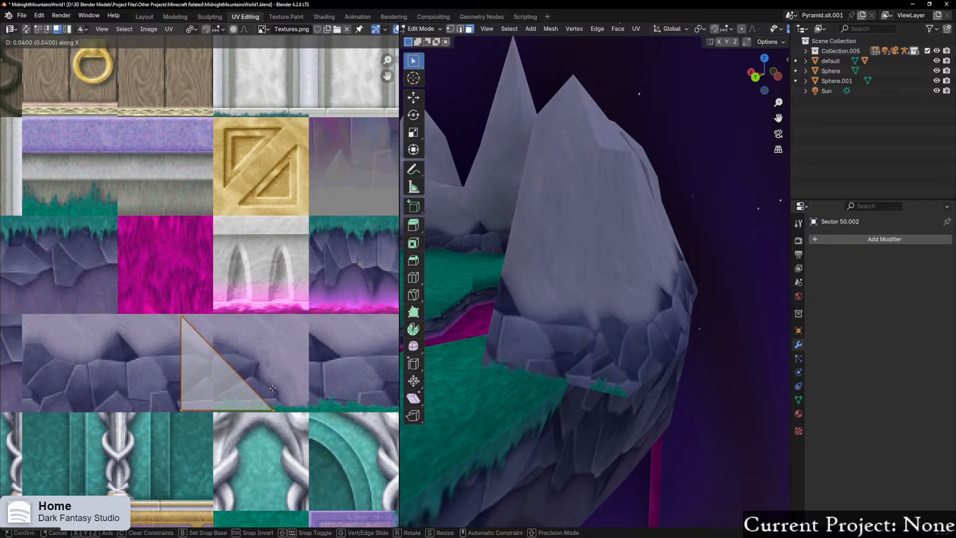
{"action": "left_click", "coordinate": [273, 389]}
Step: Scale the triangular face's UVs down to about 0.8 and raise them slightly along Y within the rock tiles
{"action": "key", "text": "s"}
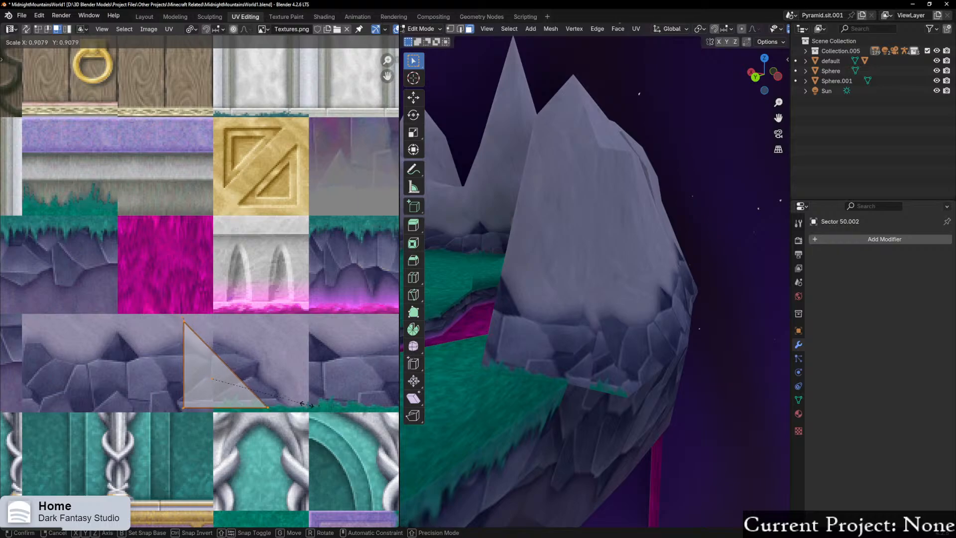
{"action": "left_click", "coordinate": [297, 407]}
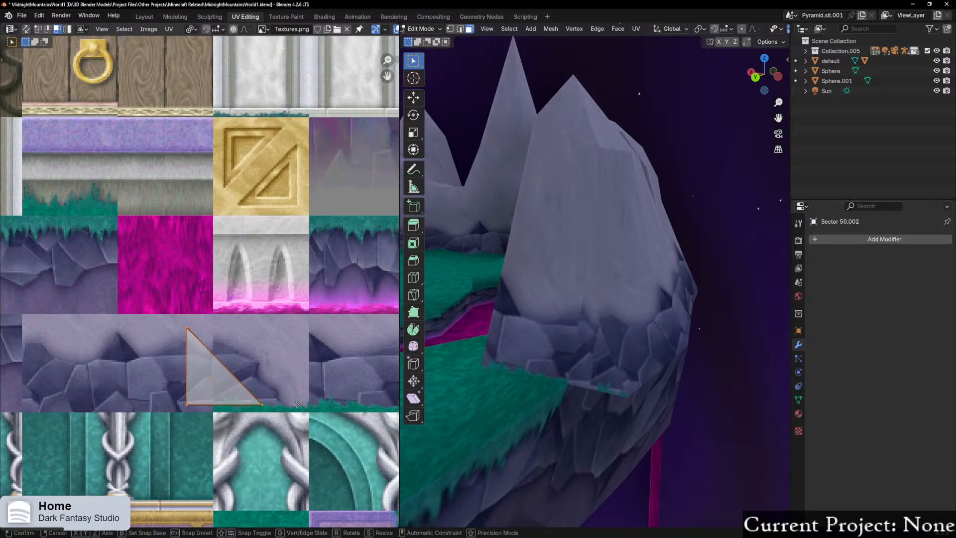
{"action": "key", "text": "g"}
{"action": "key", "text": "y"}
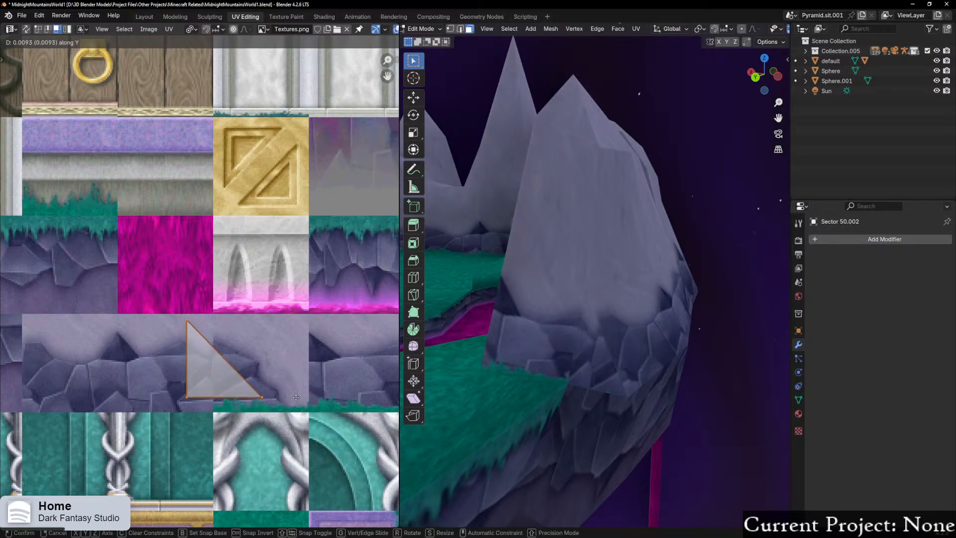
{"action": "left_click", "coordinate": [297, 401]}
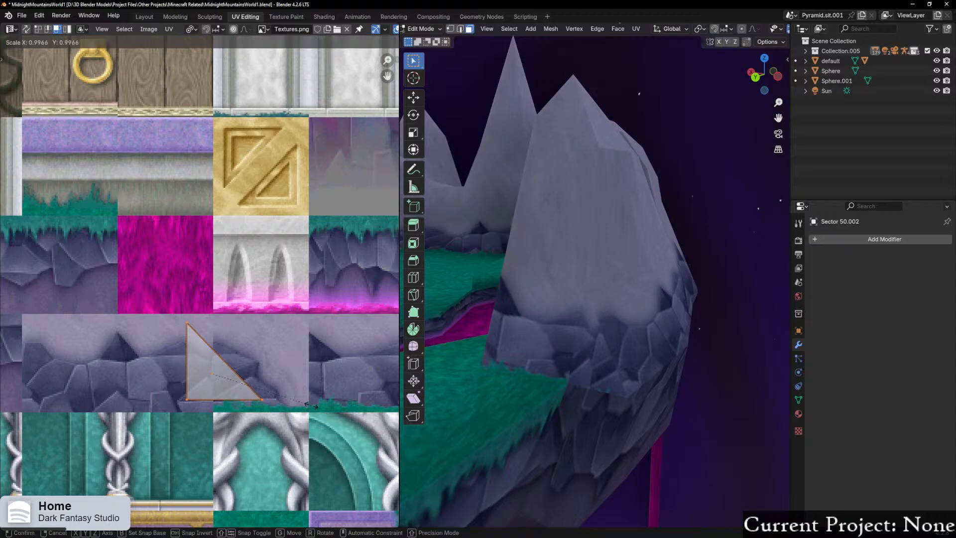
Step: Shrink the triangular face's UVs further and nudge them up along Y above the tile's grass edge
{"action": "key", "text": "g"}
{"action": "key", "text": "y"}
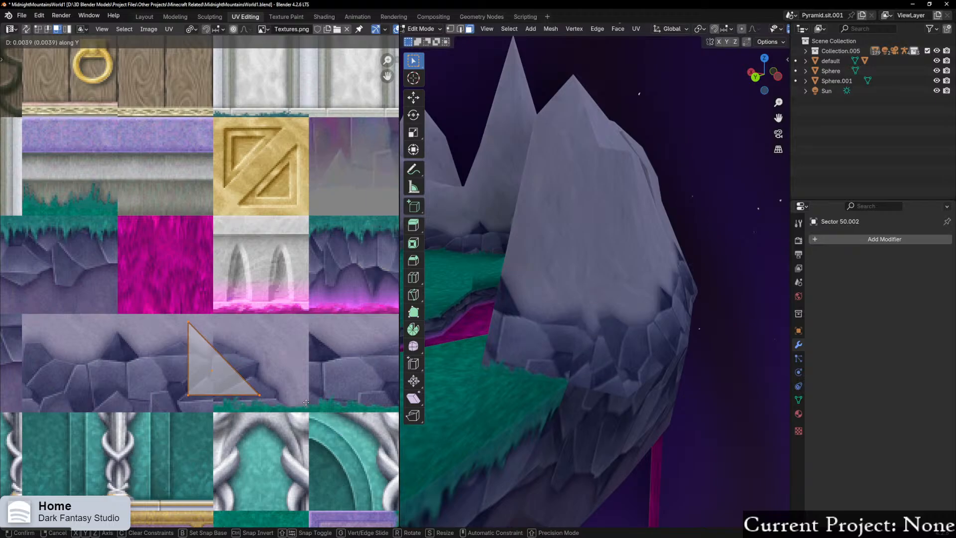
{"action": "left_click", "coordinate": [307, 405]}
{"action": "key", "text": "s"}
{"action": "left_click", "coordinate": [323, 403]}
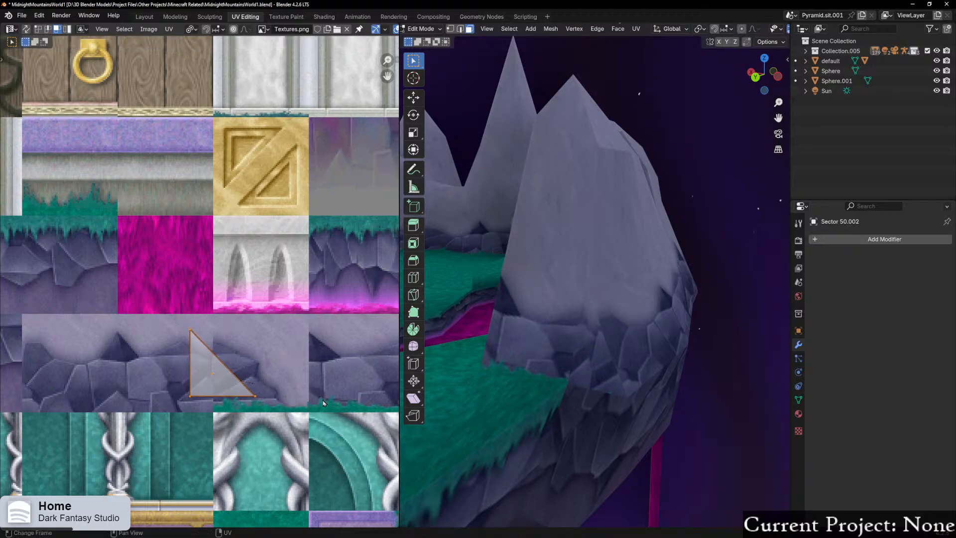
{"action": "key", "text": "g"}
{"action": "key", "text": "y"}
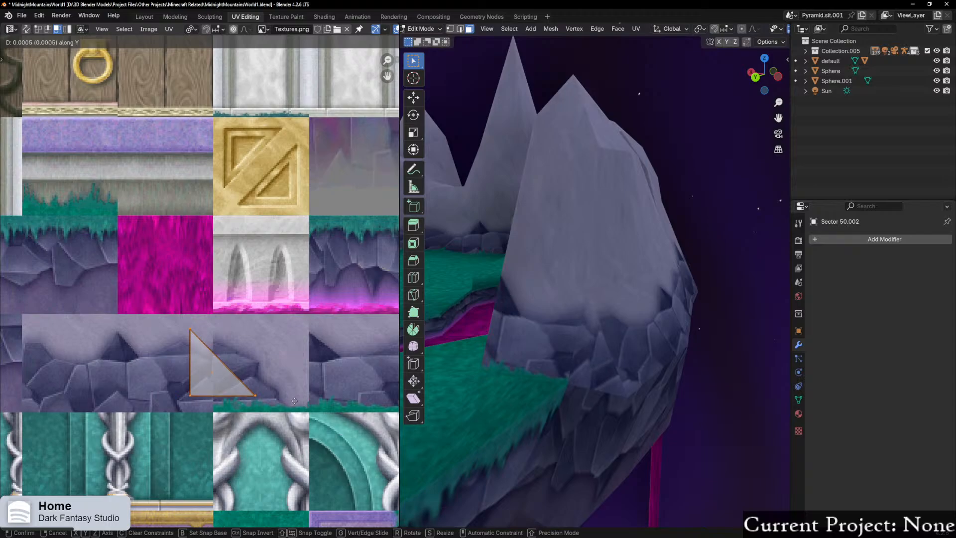
{"action": "left_click", "coordinate": [297, 399]}
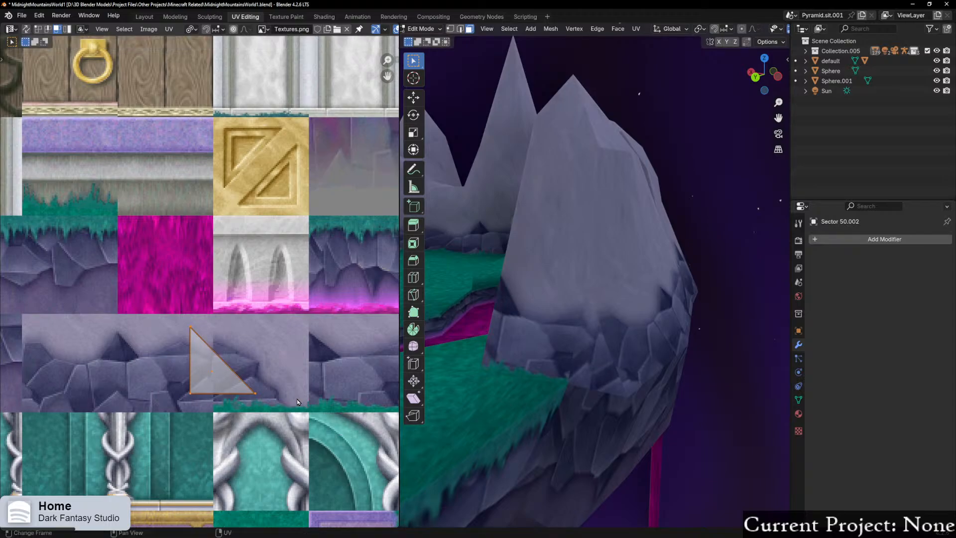
Step: Undo the scaling and Y moves of the triangular face's UVs, as well as their preceding shift along X
{"action": "key", "text": "ctrl+z"}
{"action": "key", "text": "ctrl+z"}
{"action": "key", "text": "ctrl+z"}
{"action": "key", "text": "ctrl+z"}
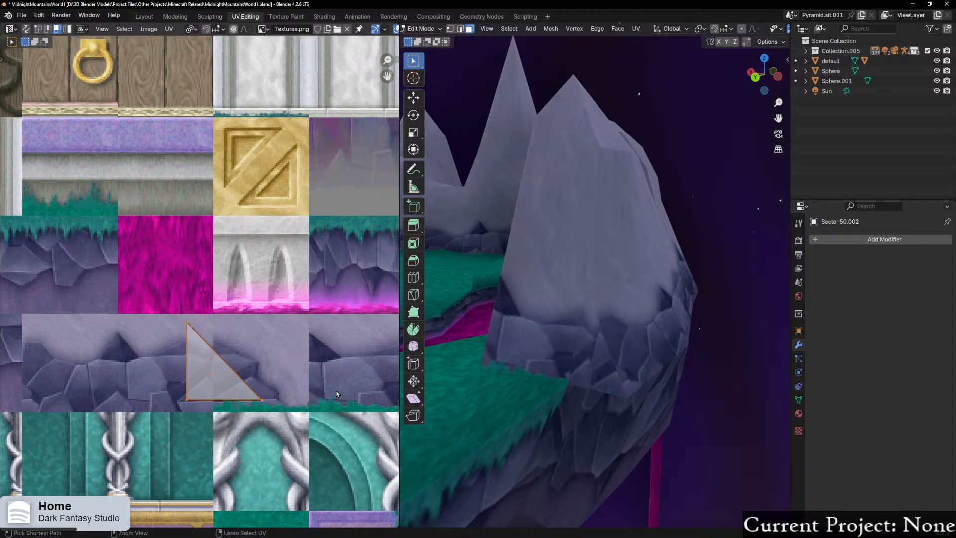
{"action": "key", "text": "ctrl+z"}
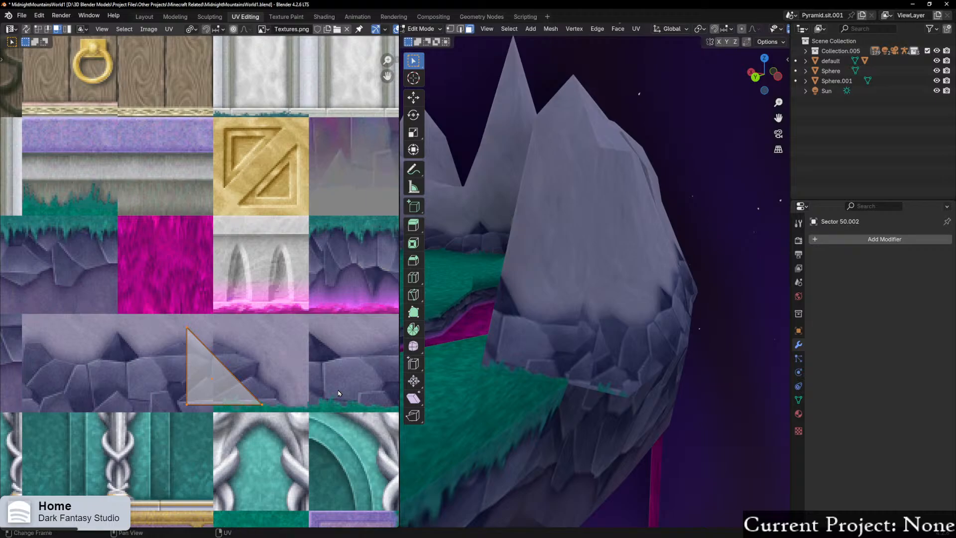
{"action": "key", "text": "g"}
{"action": "key", "text": "y"}
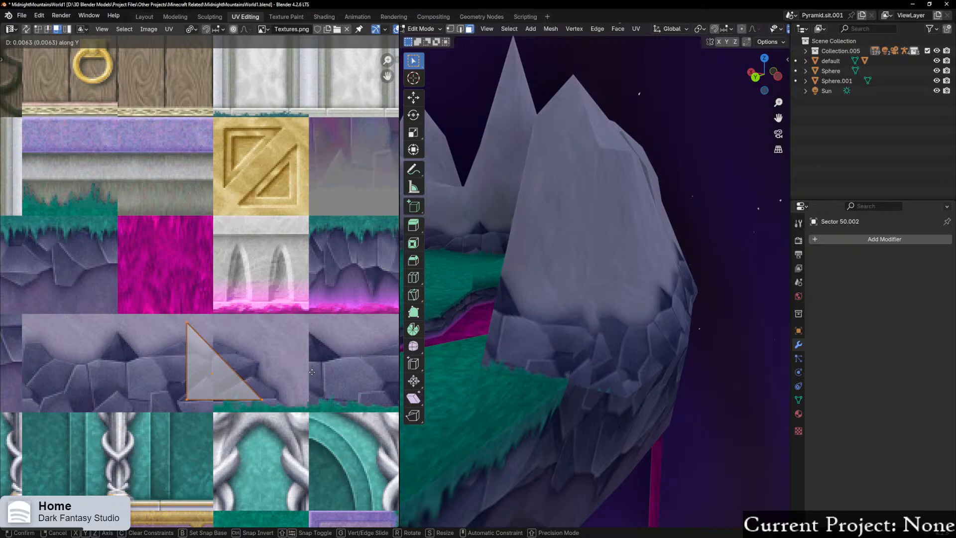
{"action": "right_click", "coordinate": [313, 374]}
{"action": "key", "text": "ctrl+z"}
{"action": "key", "text": "ctrl+z"}
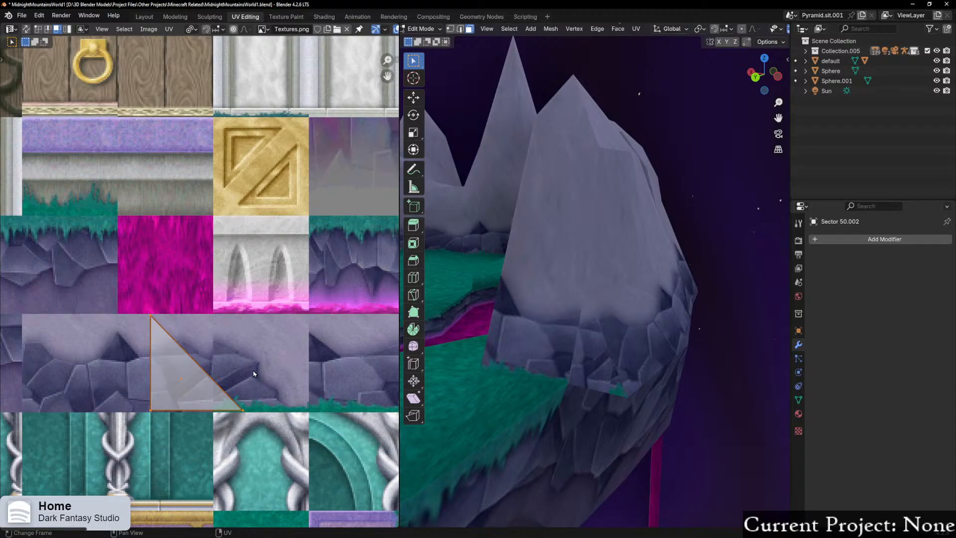
Step: Move the triangular face's UVs about -0.06 along X in total across the rock tiles
{"action": "key", "text": "g"}
{"action": "key", "text": "x"}
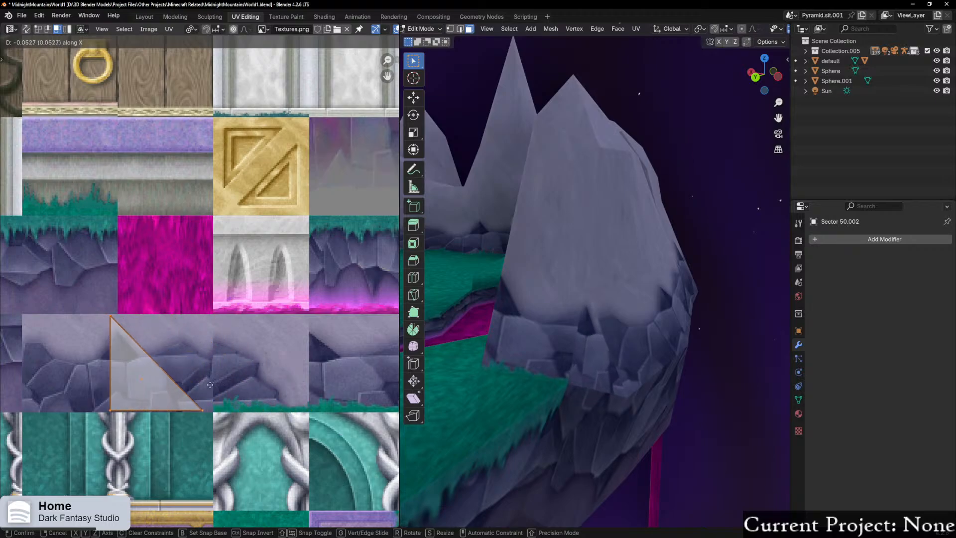
{"action": "left_click", "coordinate": [209, 386]}
{"action": "key", "text": "s"}
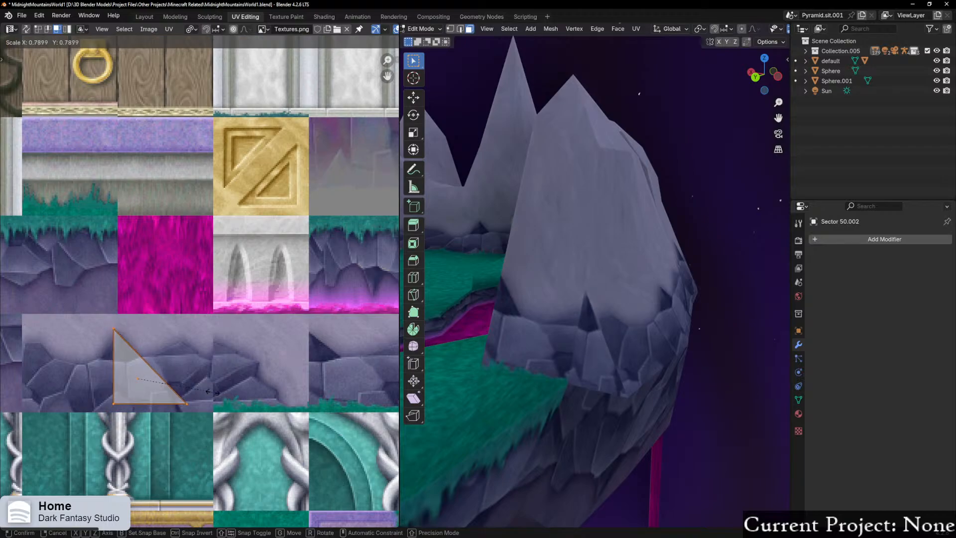
{"action": "left_click", "coordinate": [217, 396]}
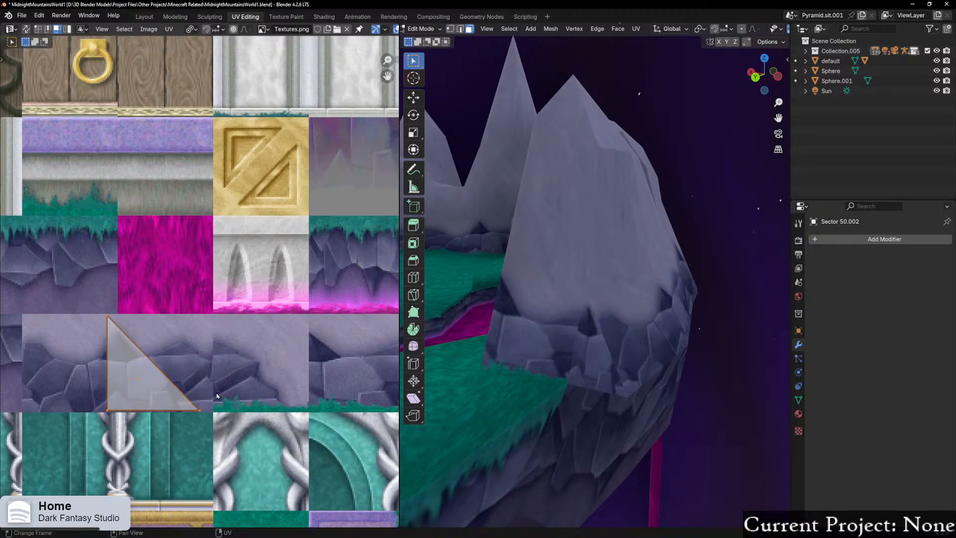
{"action": "key", "text": "g"}
{"action": "key", "text": "x"}
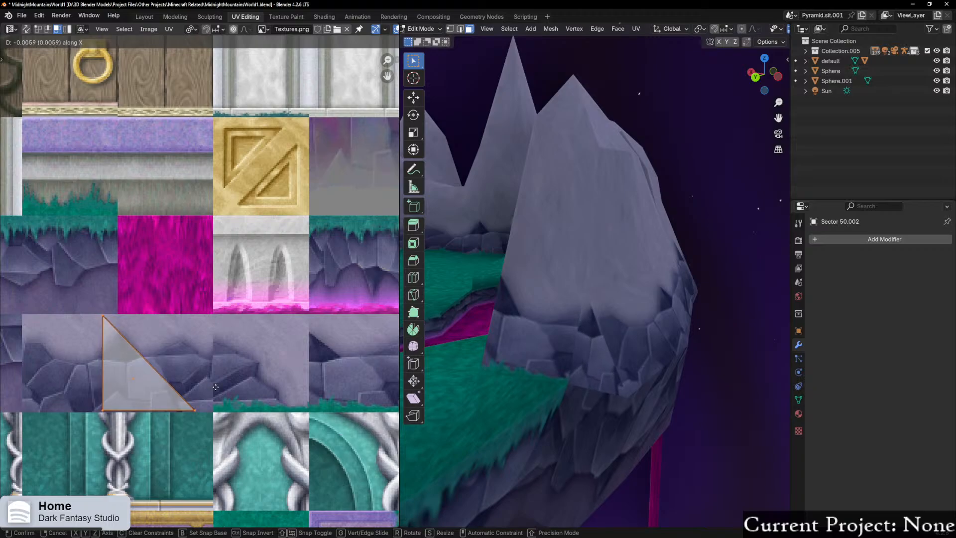
{"action": "left_click", "coordinate": [216, 388]}
Step: Try lowering the triangular face's UVs about 0.006 along Y and scaling them down, and undo these changes
{"action": "key", "text": "g"}
{"action": "key", "text": "y"}
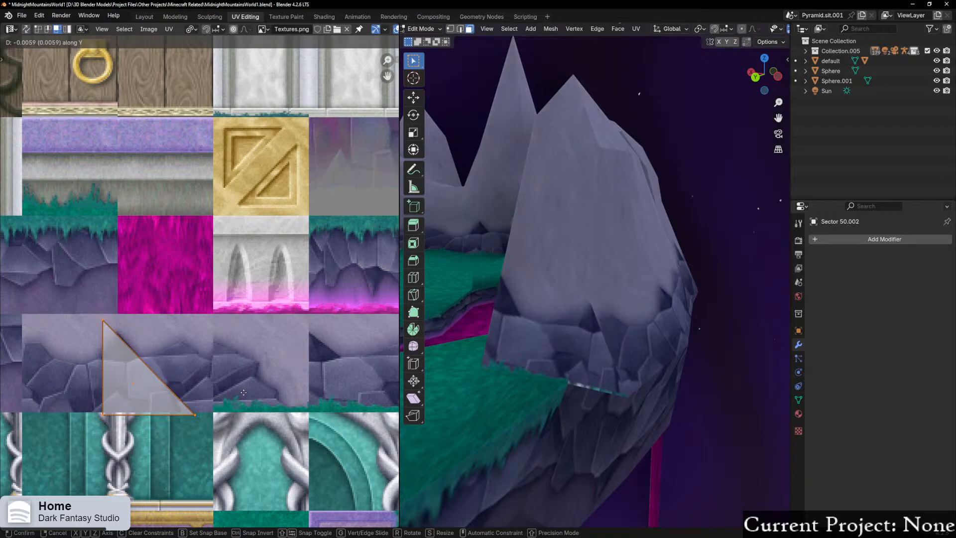
{"action": "key", "text": "s"}
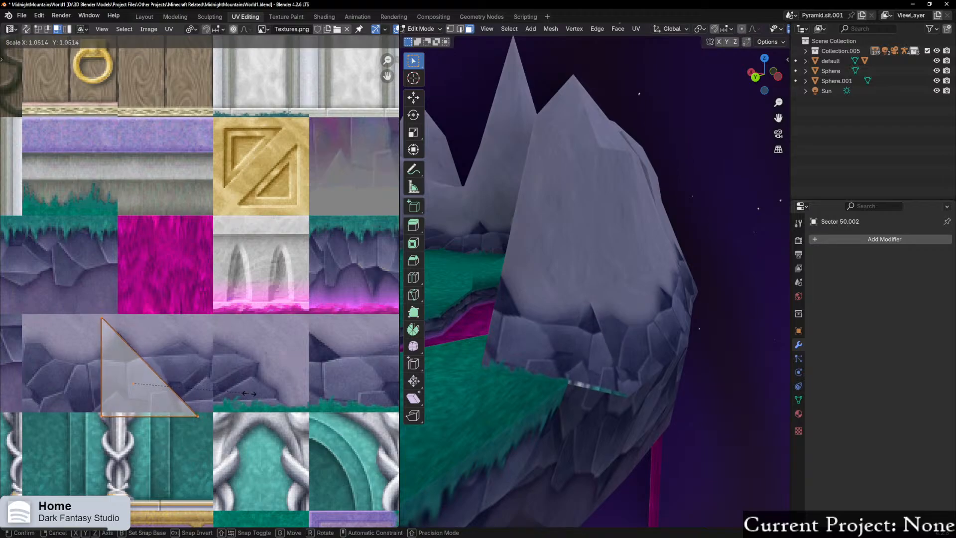
{"action": "left_click", "coordinate": [223, 390]}
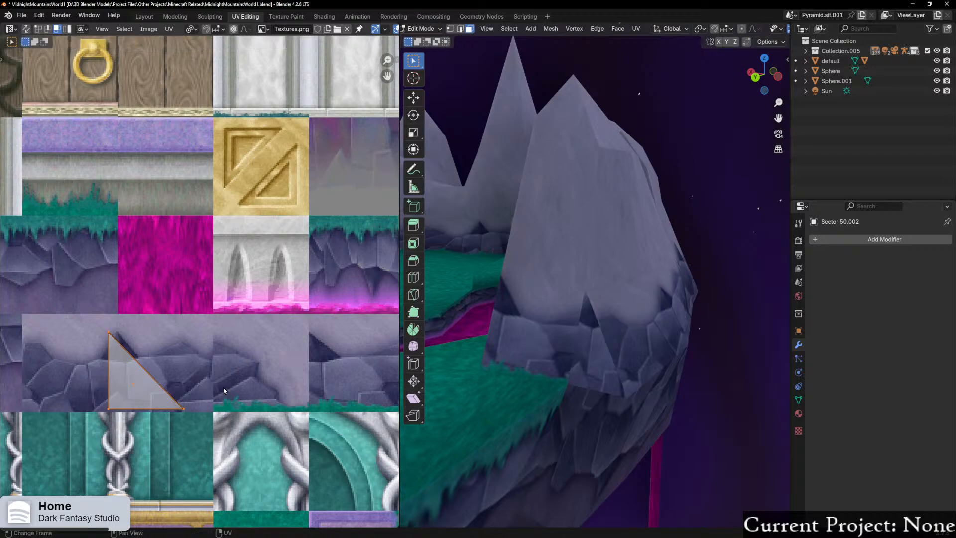
{"action": "key", "text": "g"}
{"action": "key", "text": "y"}
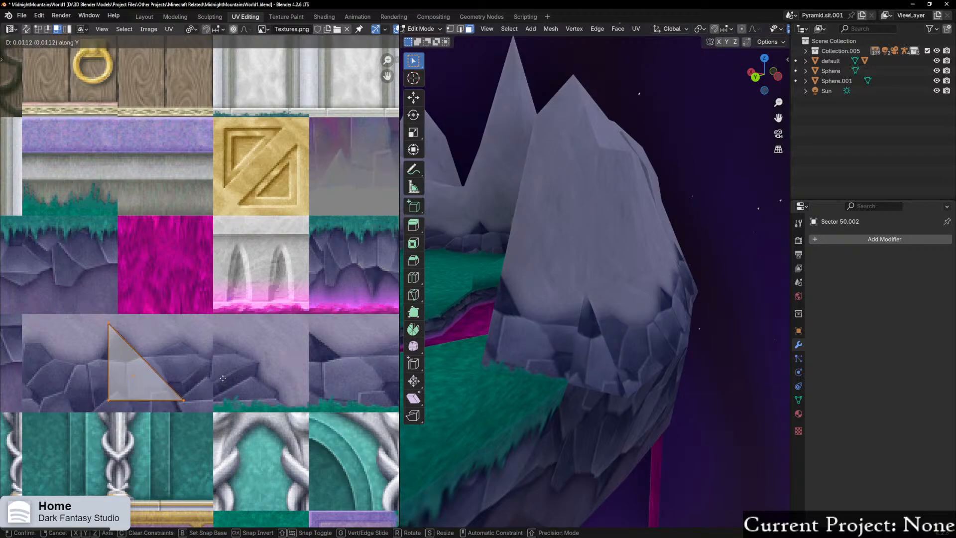
{"action": "key", "text": "s"}
{"action": "left_click", "coordinate": [242, 390]}
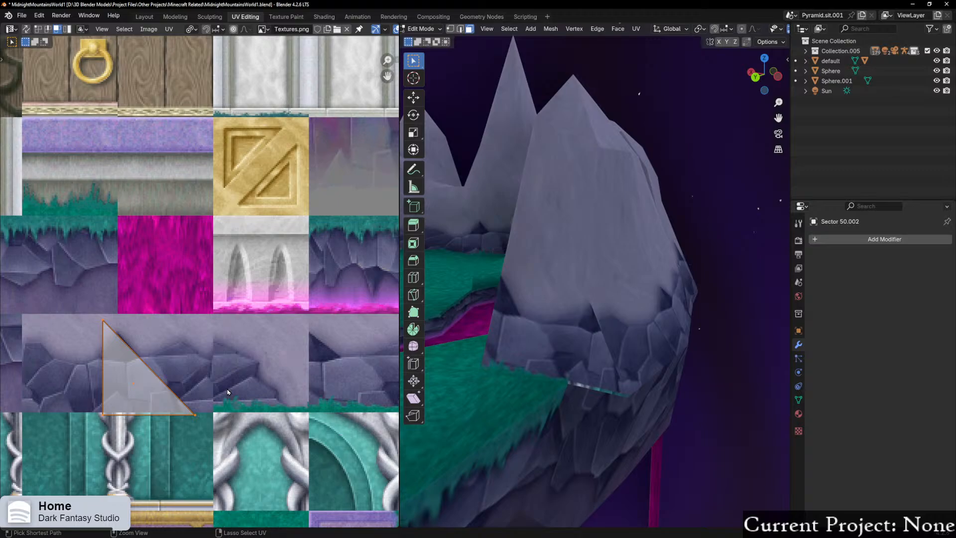
{"action": "key", "text": "ctrl+z"}
Step: Move the triangular face's UVs about 0.02 along X and scale them down to about 0.9
{"action": "key", "text": "g"}
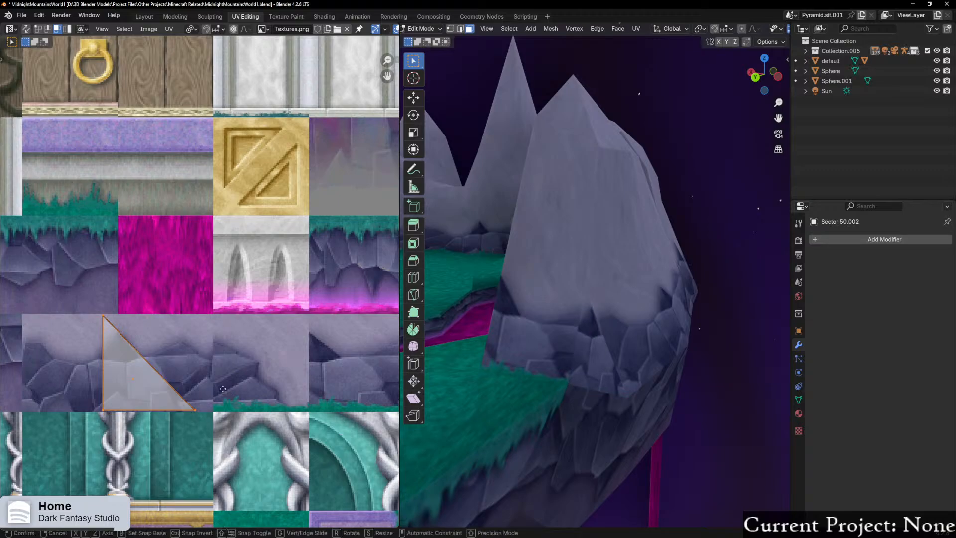
{"action": "key", "text": "x"}
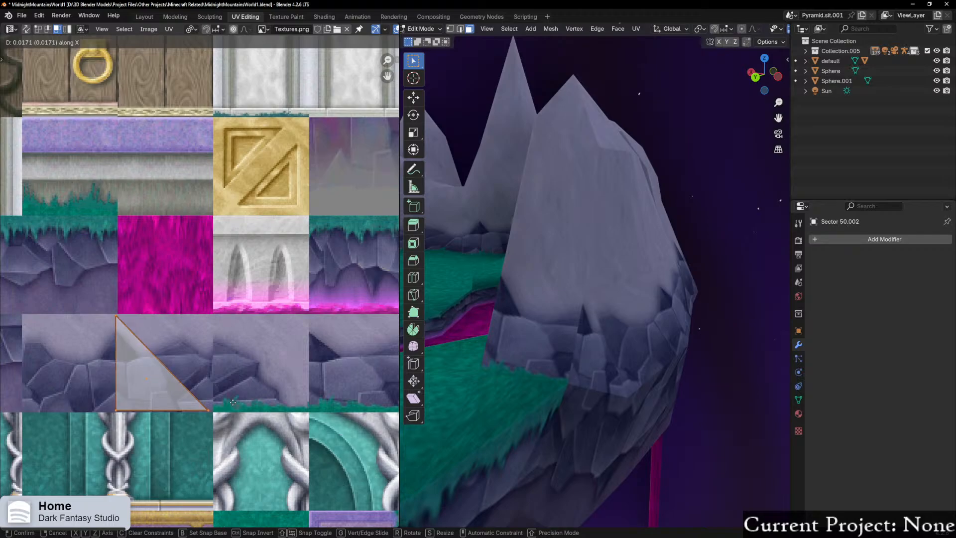
{"action": "key", "text": "s"}
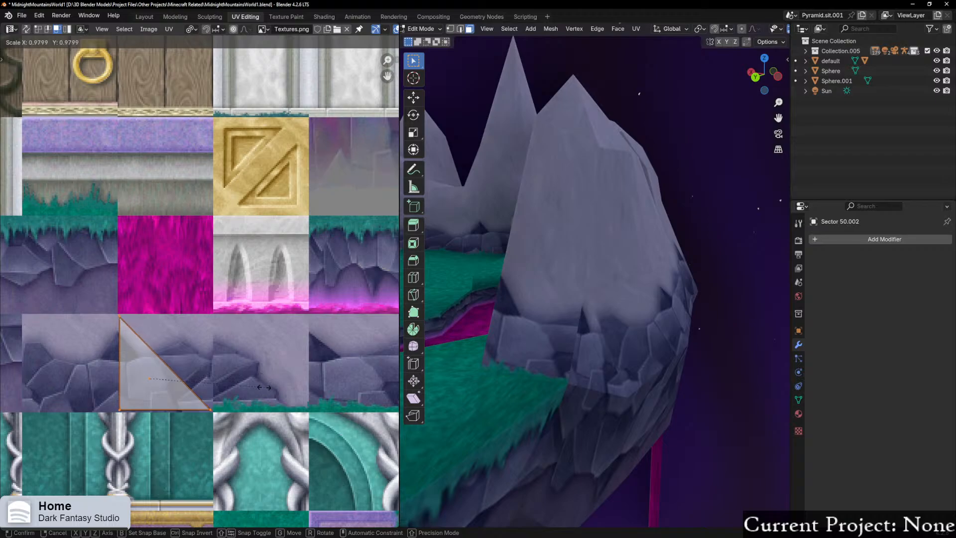
{"action": "left_click", "coordinate": [134, 374], "text": "shift"}
Step: Lower the triangular face's UVs about 0.006 along Y to the base of the rock tile
{"action": "key", "text": "g"}
{"action": "key", "text": "y"}
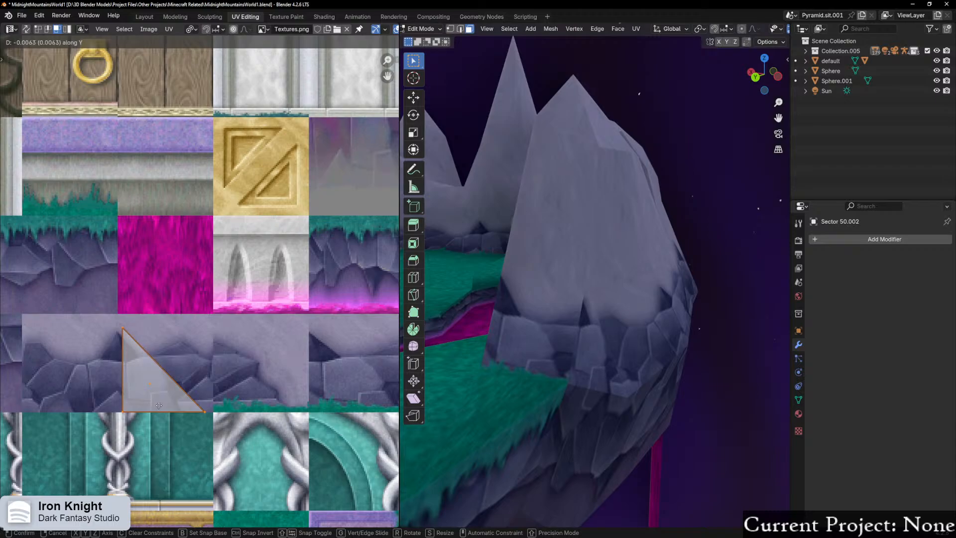
{"action": "left_click", "coordinate": [158, 405]}
Step: Try to move only the triangle's upper UV vertex, first about -0.024 along X and also about 0.015 along Y
{"action": "middle_click_drag", "start_coordinate": [541, 329], "coordinate": [585, 334]}
{"action": "scroll", "coordinate": [134, 256], "scroll_direction": "up", "scroll_amount": 2}
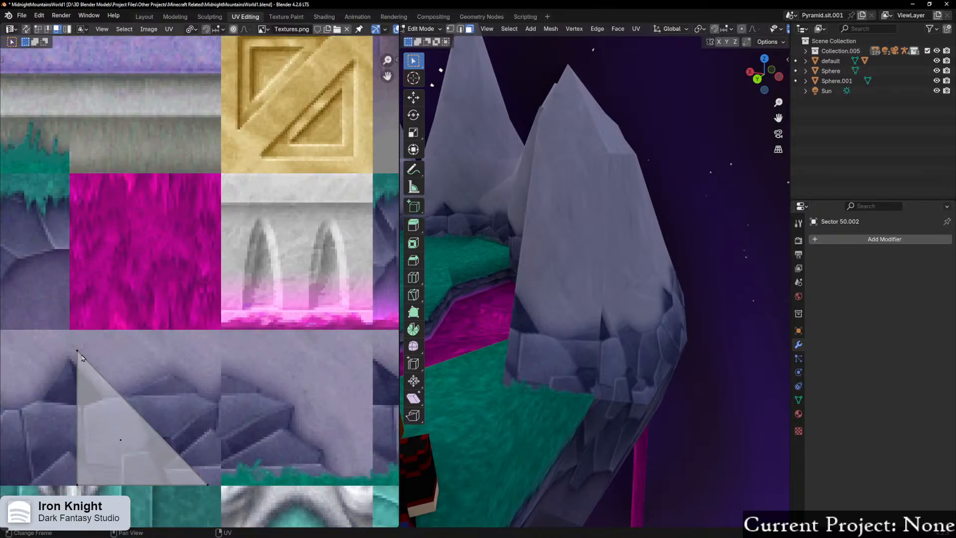
{"action": "key", "text": "g"}
{"action": "key", "text": "y"}
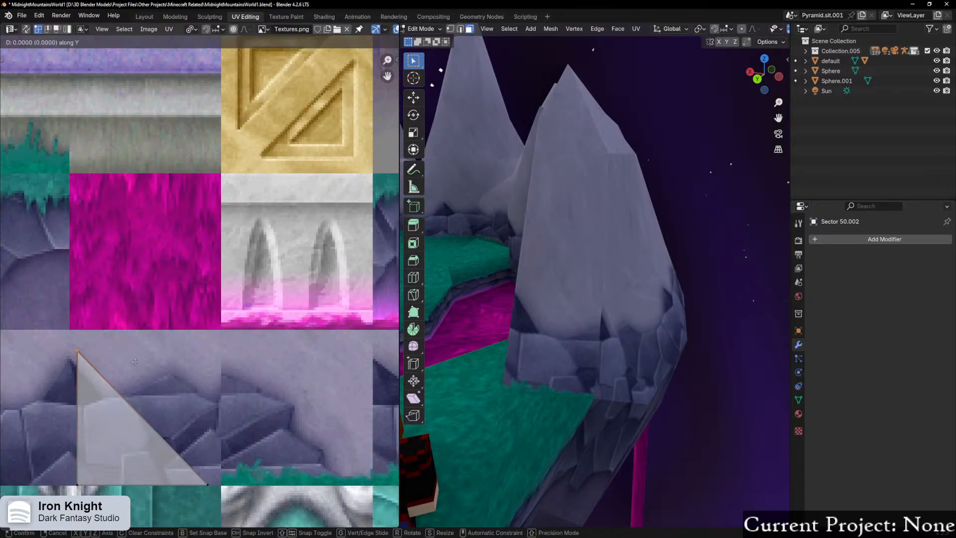
{"action": "key", "text": "x"}
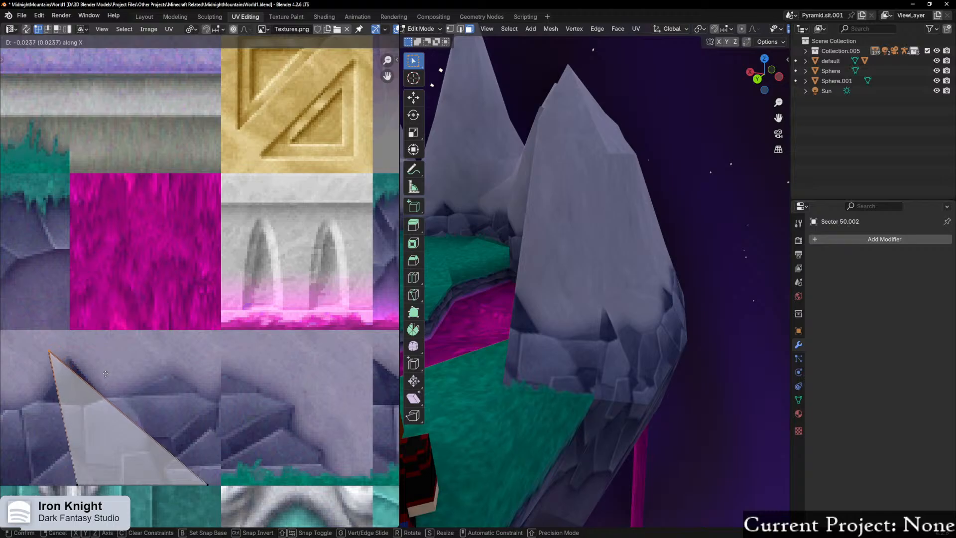
{"action": "key", "text": "Escape"}
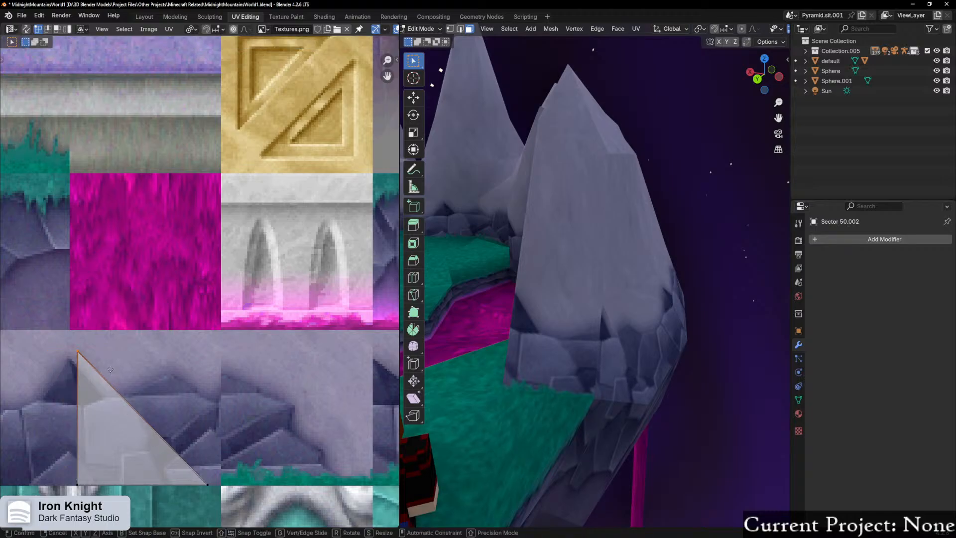
{"action": "key", "text": "g"}
{"action": "key", "text": "y"}
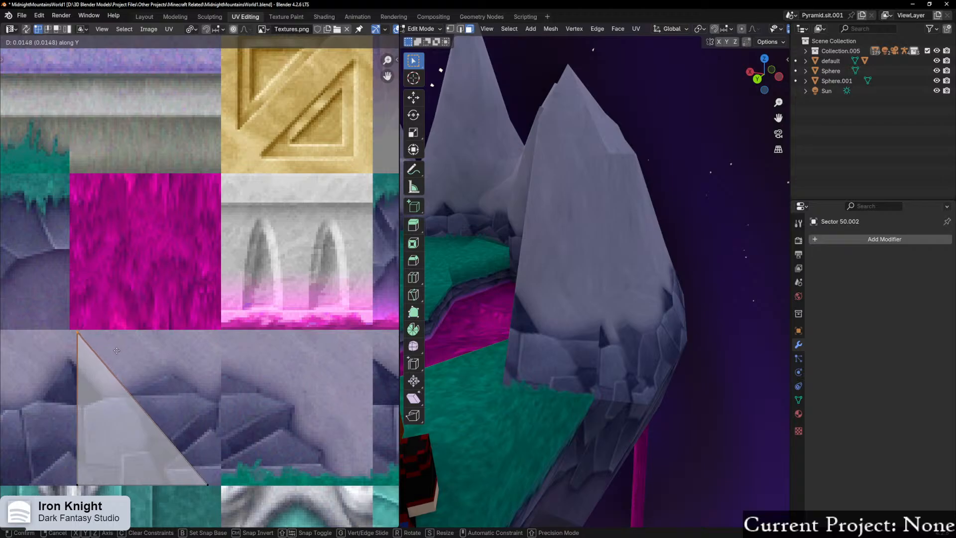
{"action": "key", "text": "Escape"}
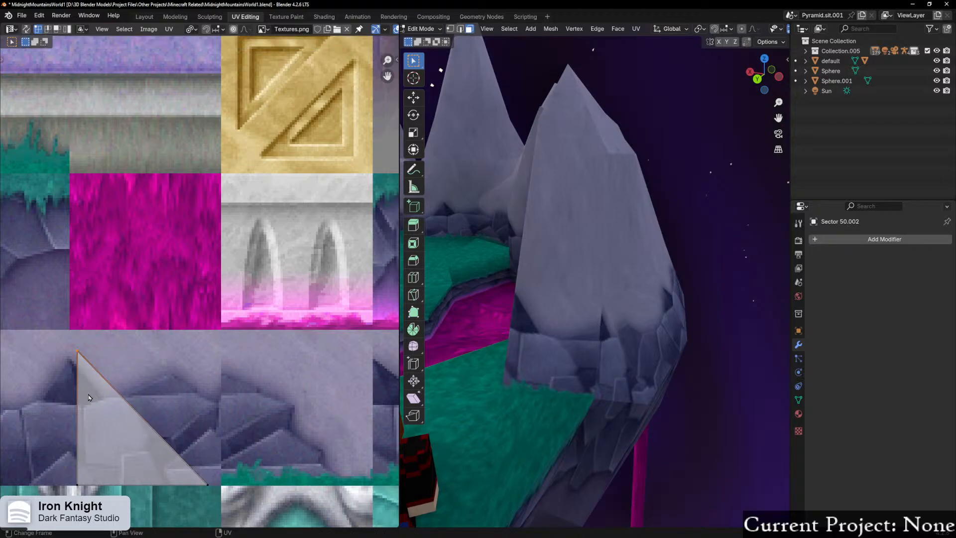
Step: Select both UV vertices of the triangle's vertical edge and move them about -0.02 along X
{"action": "left_click_drag", "start_coordinate": [48, 350], "coordinate": [128, 488]}
{"action": "key", "text": "g"}
{"action": "key", "text": "y"}
{"action": "key", "text": "x"}
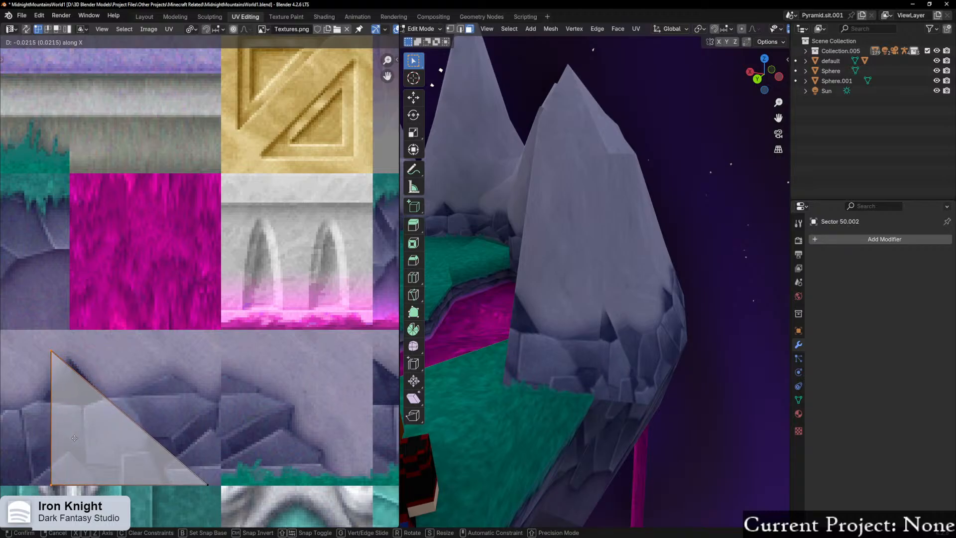
{"action": "left_click", "coordinate": [74, 438]}
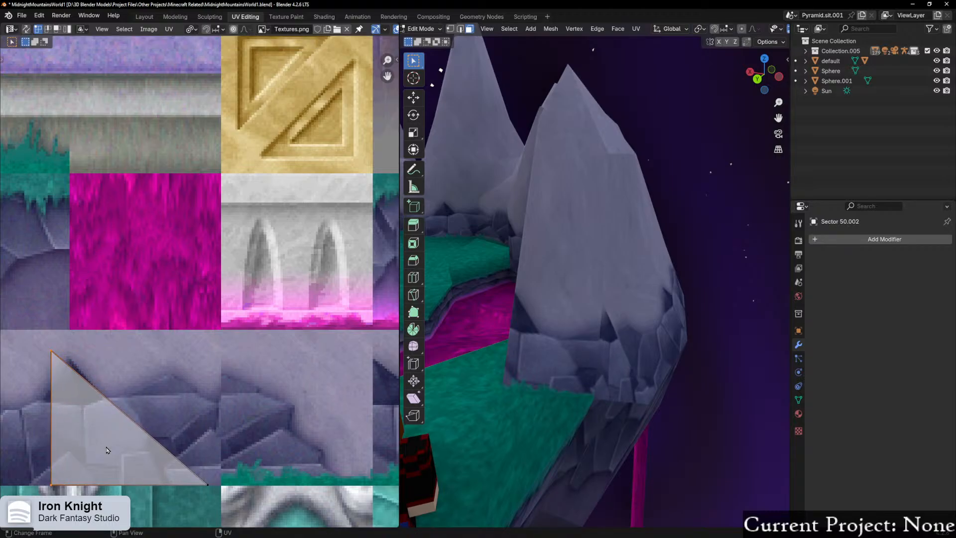
Step: Try to move the triangular face's UVs about -0.044 along X and undo the last shift of its vertical edge
{"action": "key", "text": "g"}
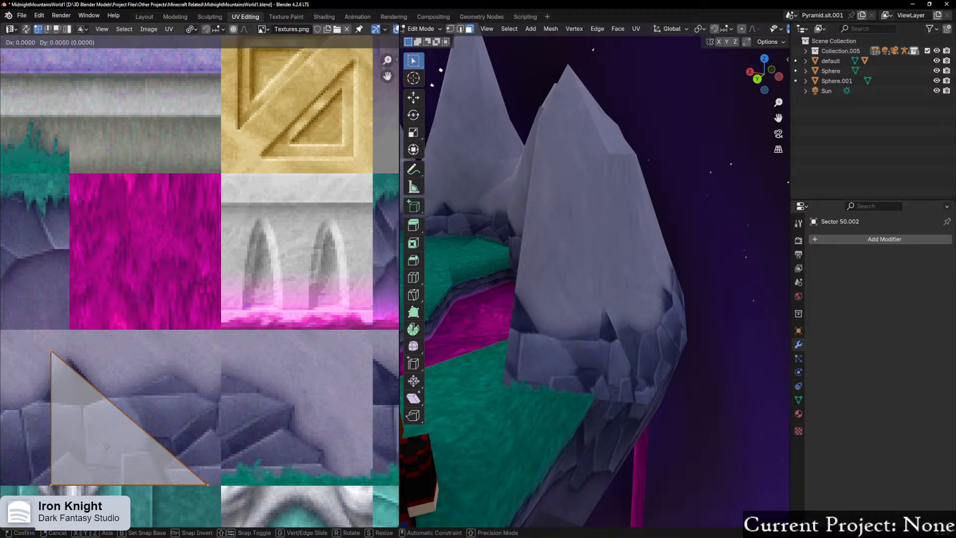
{"action": "key", "text": "x"}
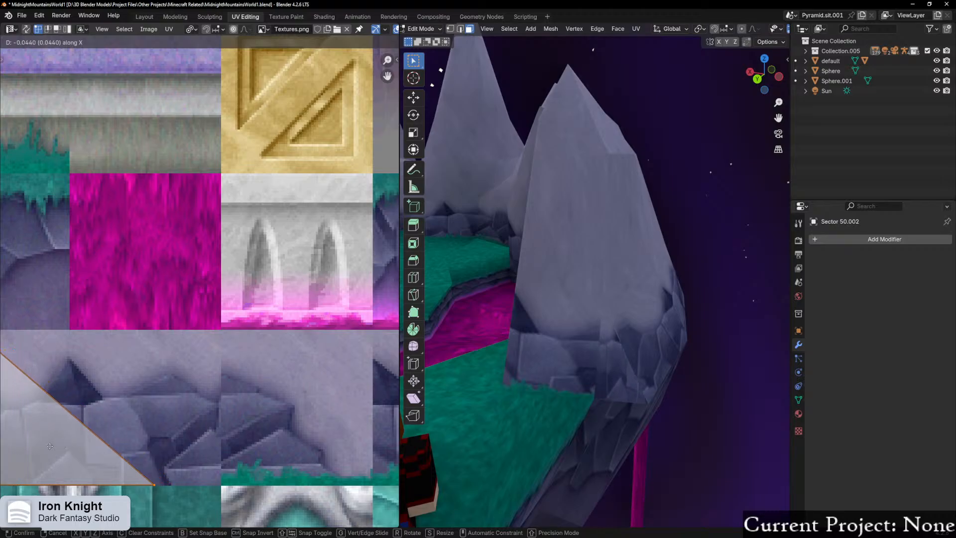
{"action": "right_click", "coordinate": [34, 449]}
{"action": "key", "text": "ctrl+z"}
{"action": "key", "text": "ctrl+z"}
{"action": "key", "text": "ctrl+z"}
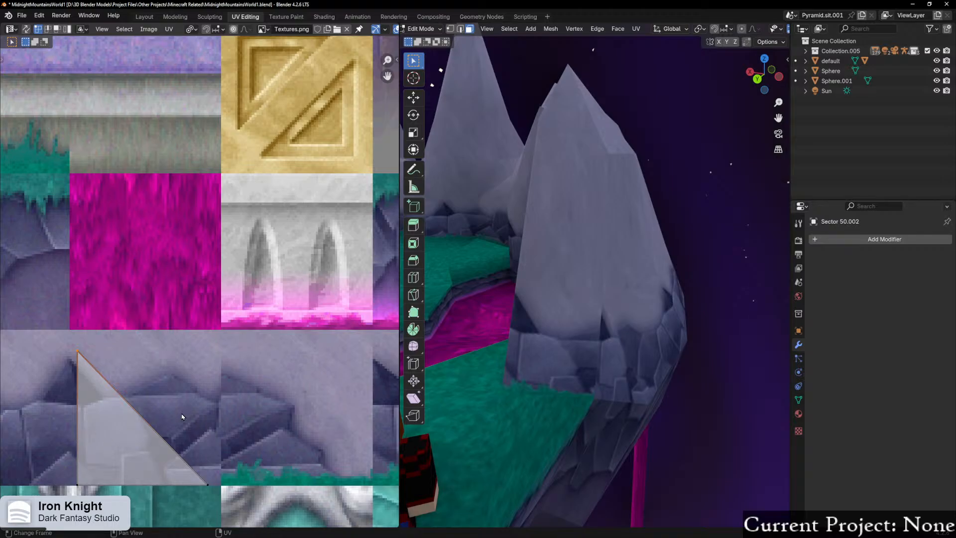
Step: Try to move only the triangle's upper UV vertex about 0.026 along Y
{"action": "left_click_drag", "start_coordinate": [47, 340], "coordinate": [188, 395]}
{"action": "key", "text": "g"}
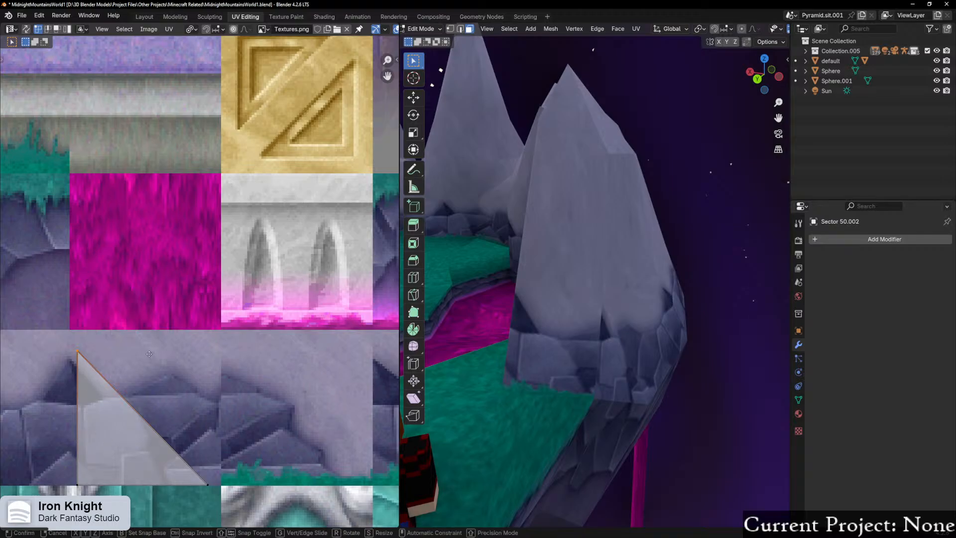
{"action": "key", "text": "x"}
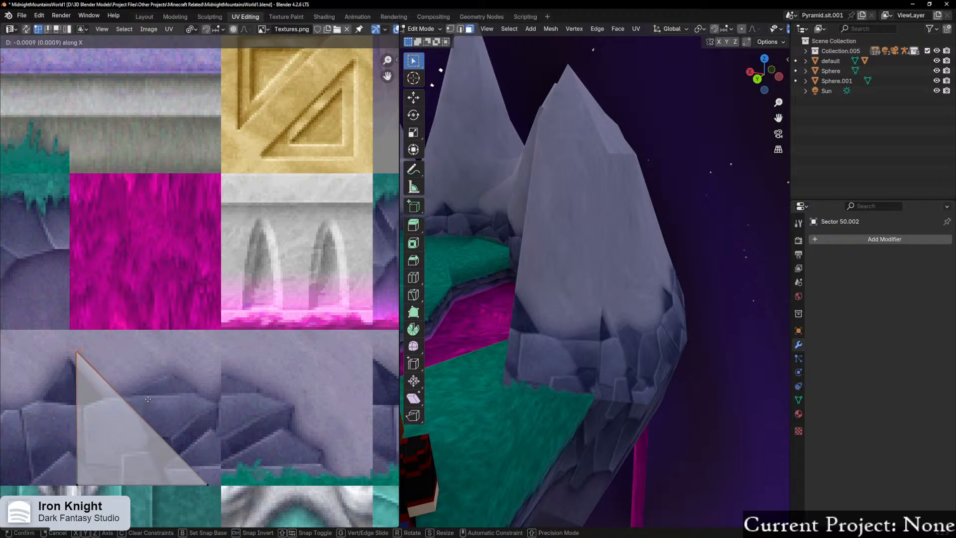
{"action": "key", "text": "y"}
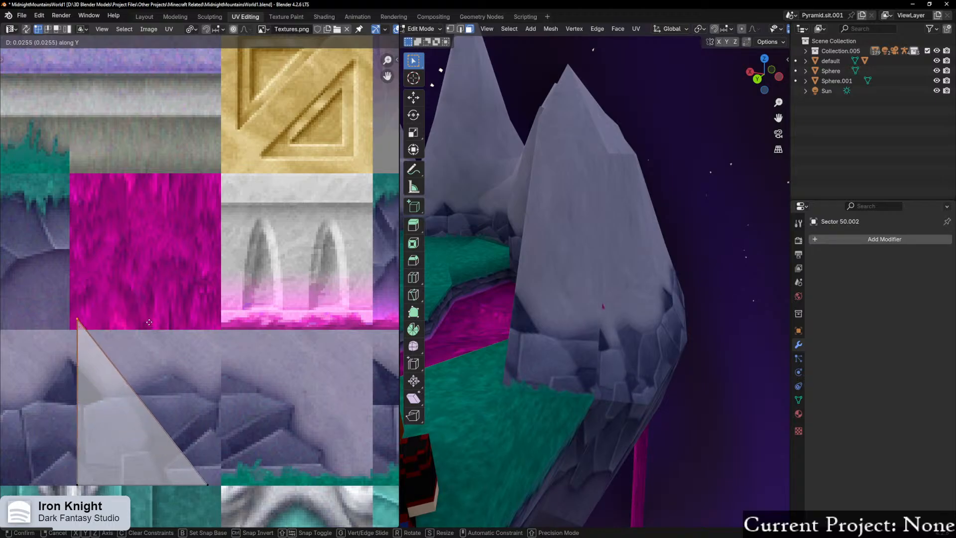
{"action": "right_click", "coordinate": [151, 339]}
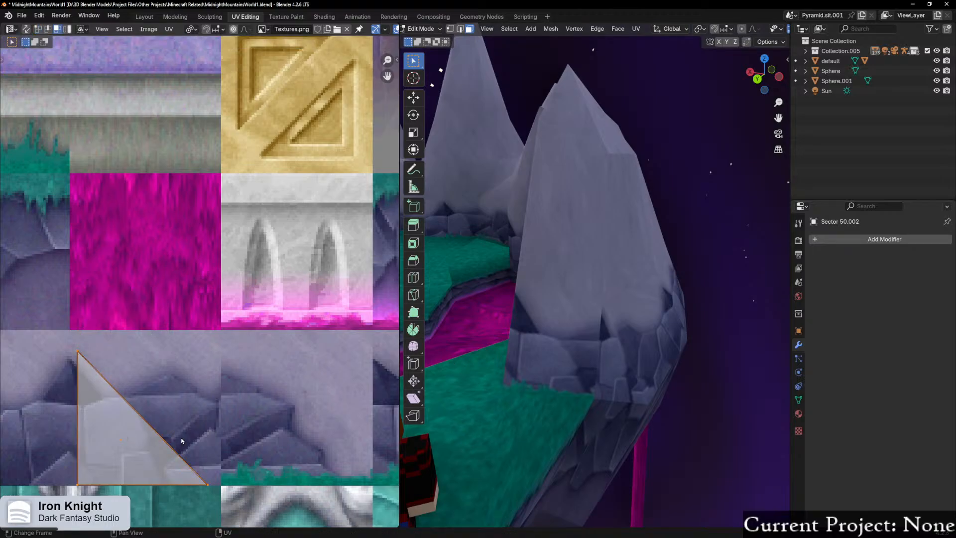
Step: Shift the whole triangle's UVs about -0.001 along X and check the mountain through the camera
{"action": "key", "text": "g"}
{"action": "key", "text": "y"}
{"action": "key", "text": "x"}
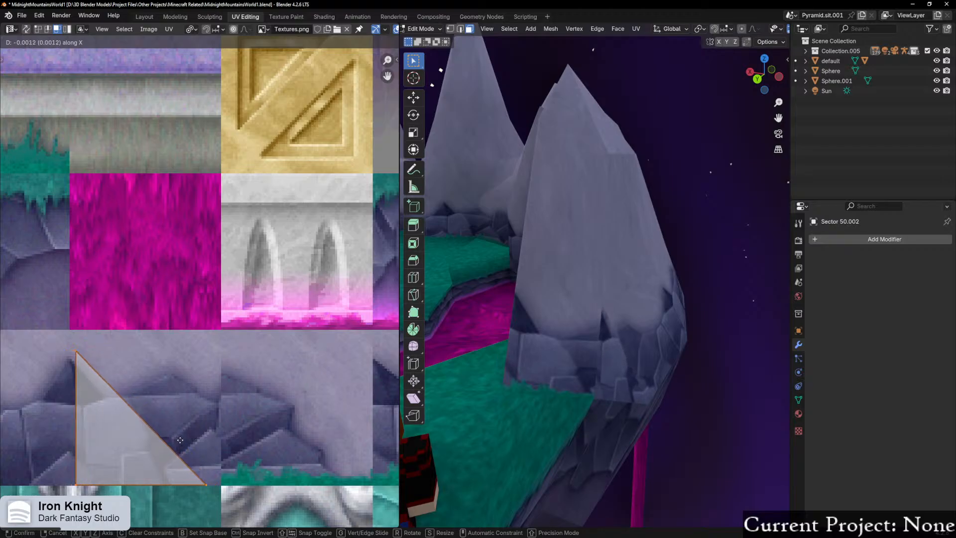
{"action": "left_click", "coordinate": [181, 440]}
{"action": "middle_click_drag", "start_coordinate": [471, 396], "coordinate": [492, 386]}
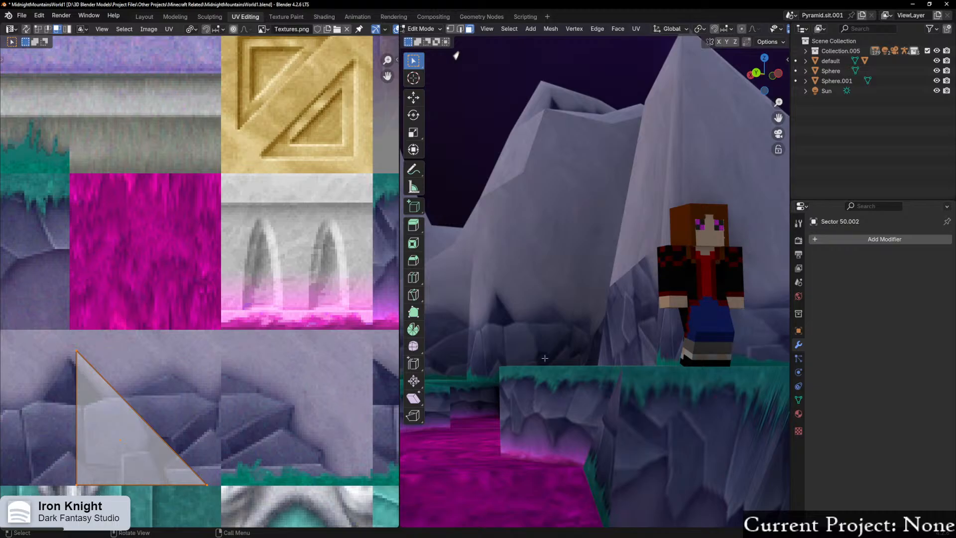
{"action": "key", "text": "KP_0"}
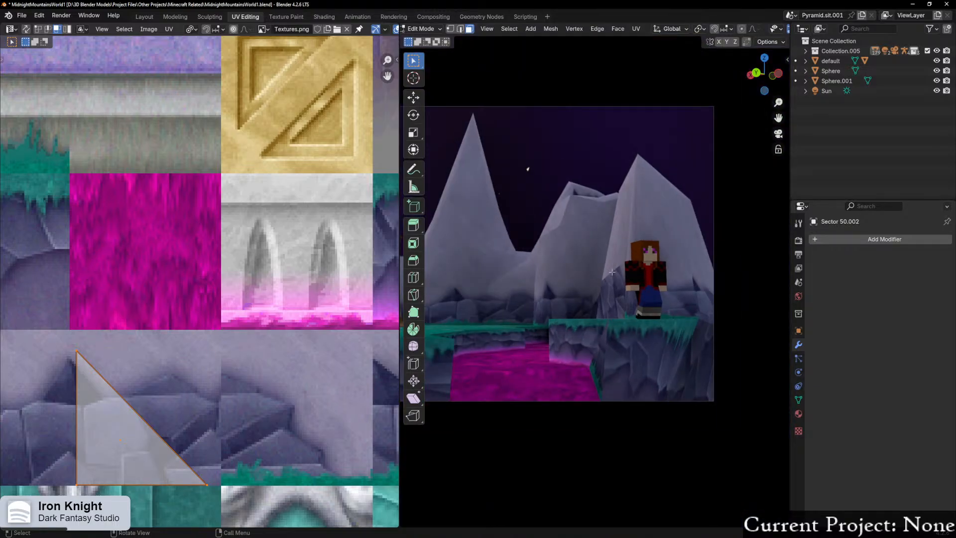
{"action": "scroll", "coordinate": [612, 272], "scroll_direction": "down", "scroll_amount": 3}
{"action": "middle_click_drag", "start_coordinate": [491, 298], "coordinate": [558, 303], "text": "shift"}
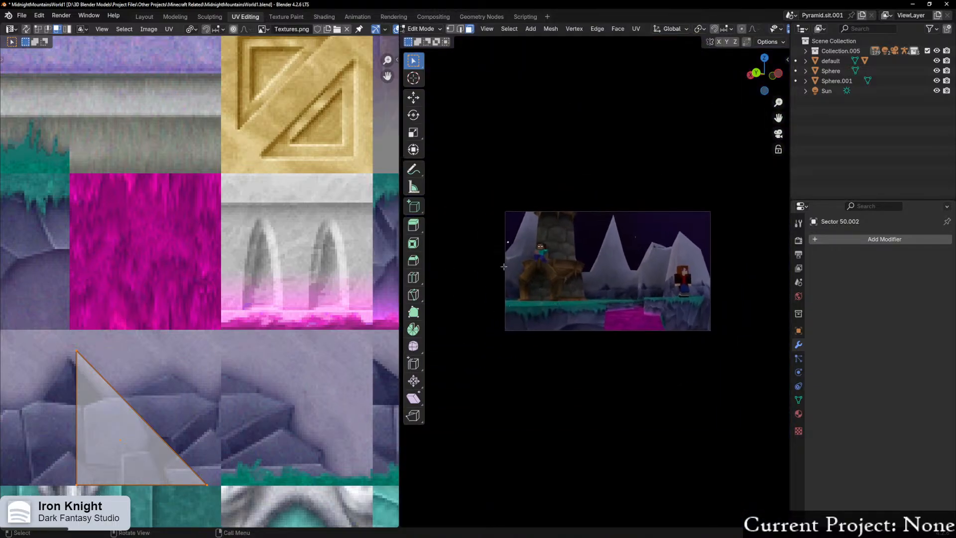
{"action": "middle_click_drag", "start_coordinate": [736, 290], "coordinate": [634, 324], "text": "shift"}
{"action": "scroll", "coordinate": [668, 305], "scroll_direction": "up", "scroll_amount": 6}
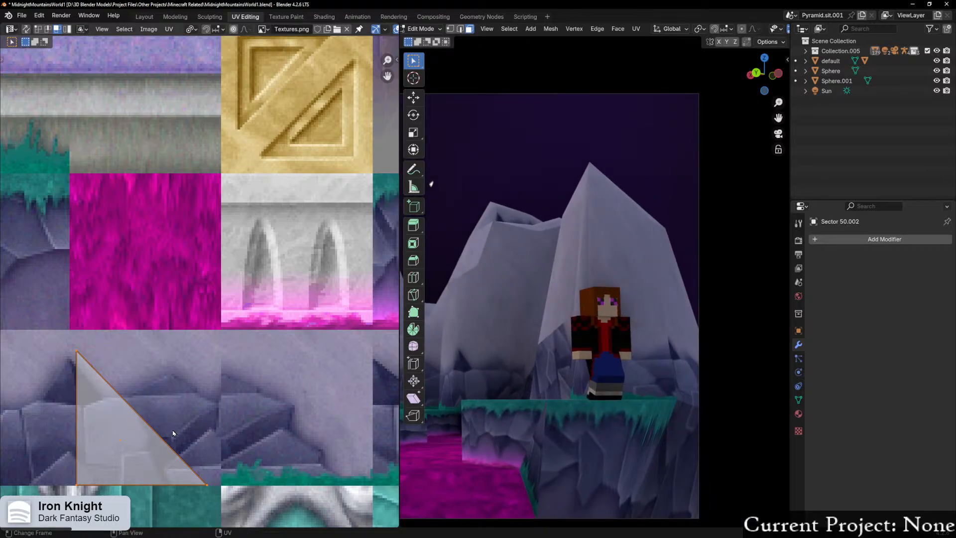
Step: Try to rotate the triangular face's UVs by 20 degrees
{"action": "key", "text": "g"}
{"action": "key", "text": "s"}
{"action": "right_click", "coordinate": [208, 436]}
{"action": "key", "text": "r"}
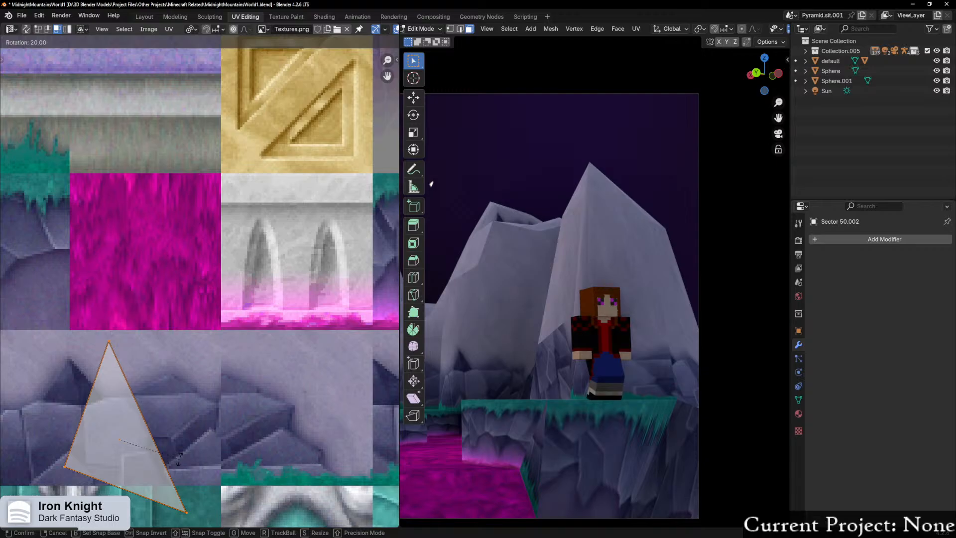
{"action": "left_click", "coordinate": [178, 459]}
{"action": "scroll", "coordinate": [179, 462], "scroll_direction": "down", "scroll_amount": 1}
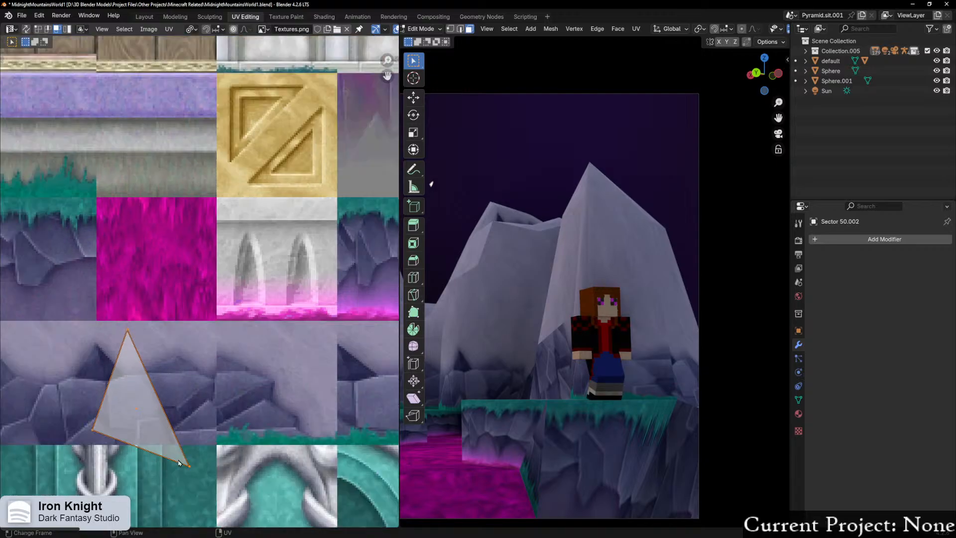
{"action": "key", "text": "ctrl+z"}
{"action": "scroll", "coordinate": [175, 444], "scroll_direction": "down", "scroll_amount": 1}
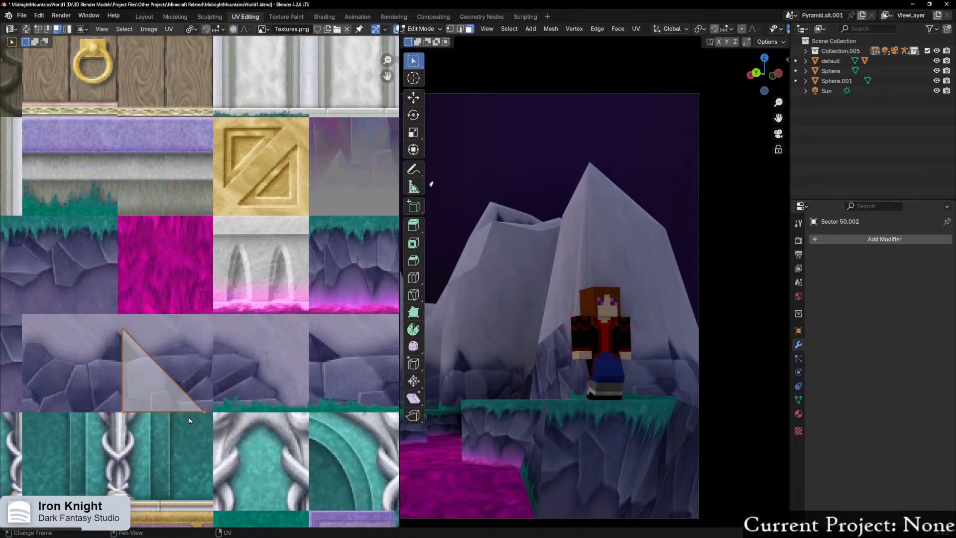
Step: Raise the triangular face's UVs about 0.008 along Y and try rotating them 15 degrees
{"action": "key", "text": "g"}
{"action": "key", "text": "y"}
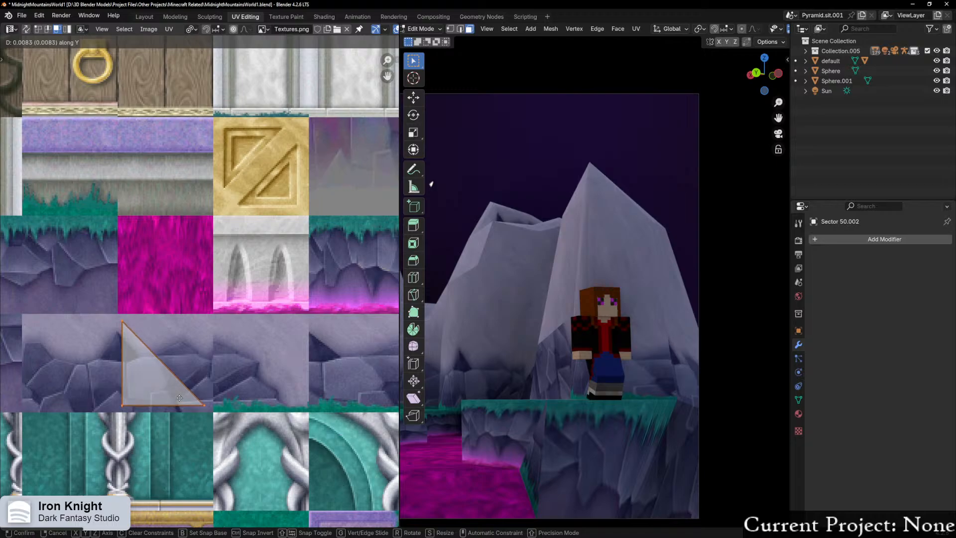
{"action": "left_click", "coordinate": [211, 393]}
{"action": "key", "text": "r"}
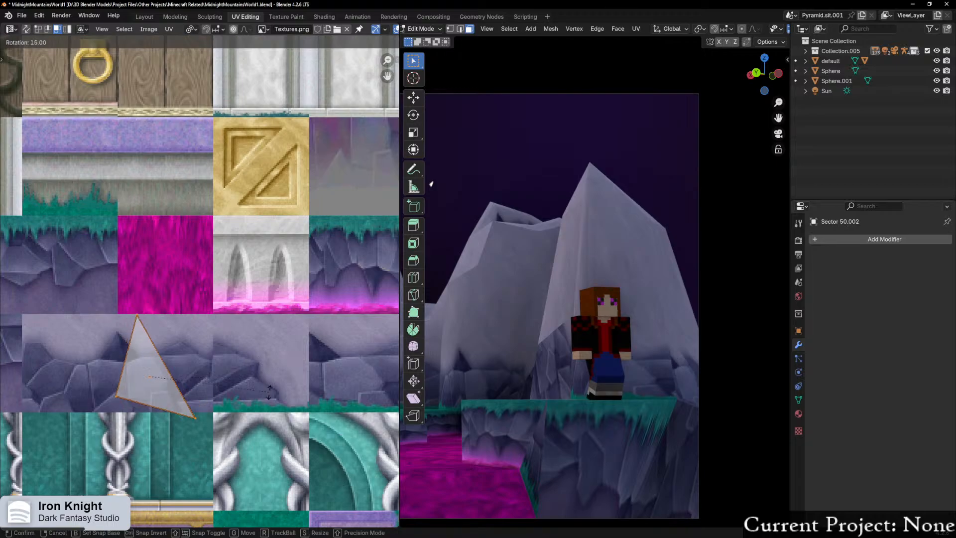
{"action": "key", "text": "Escape"}
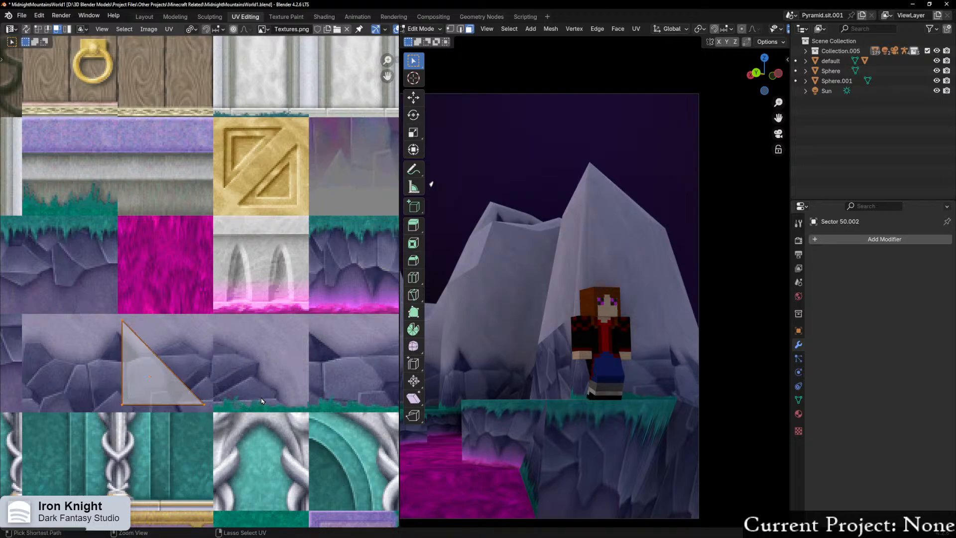
Step: Try to move the triangle's UVs about -0.062 along X and undo its recent UV moves and scaling
{"action": "key", "text": "g"}
{"action": "key", "text": "y"}
{"action": "key", "text": "x"}
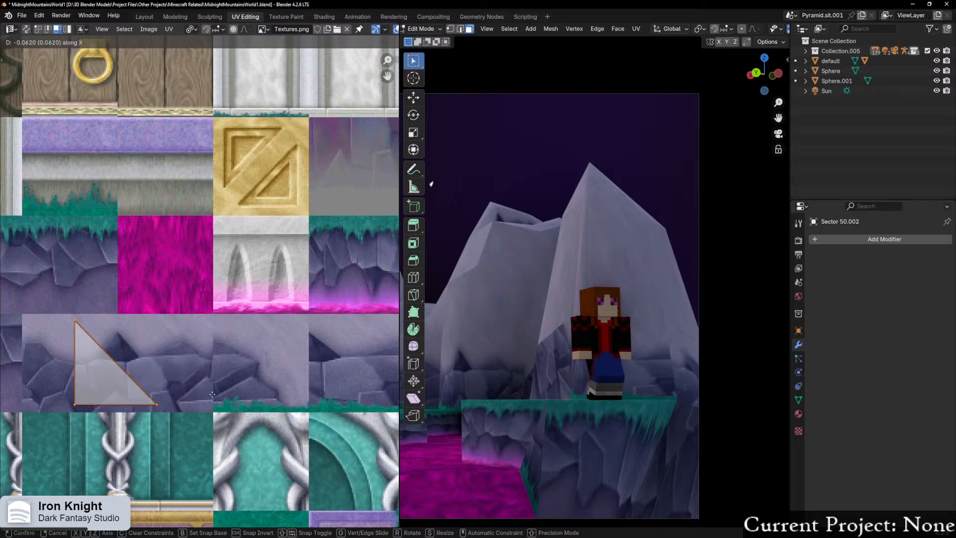
{"action": "key", "text": "Escape"}
{"action": "key", "text": "ctrl+z"}
{"action": "key", "text": "ctrl+z"}
{"action": "key", "text": "ctrl+z"}
{"action": "key", "text": "ctrl+z"}
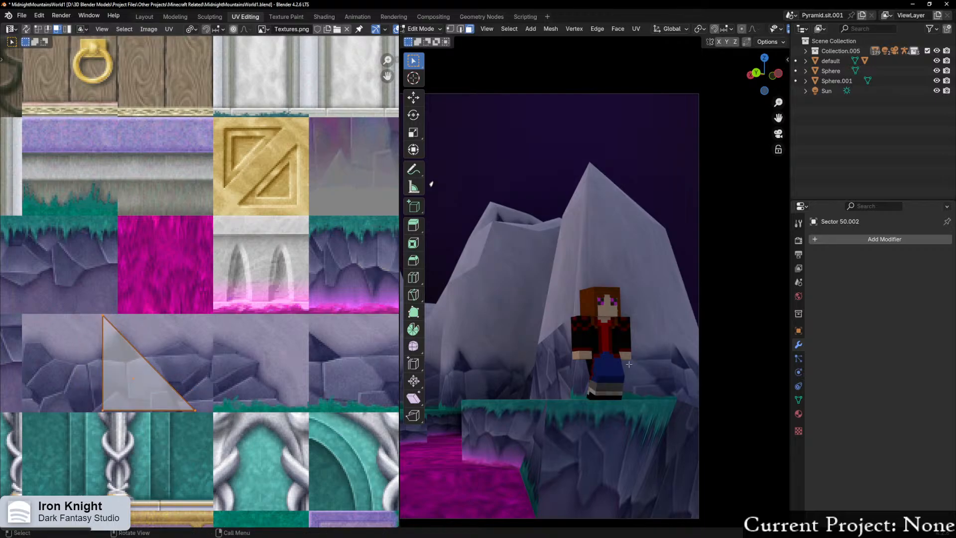
Step: Inspect the rock seam at the mountain's base and try to rotate the triangle's UVs about 6.6 degrees
{"action": "key", "text": "KP_0"}
{"action": "scroll", "coordinate": [629, 364], "scroll_direction": "up", "scroll_amount": 4}
{"action": "middle_click_drag", "start_coordinate": [629, 364], "coordinate": [593, 360]}
{"action": "middle_click_drag", "start_coordinate": [727, 359], "coordinate": [634, 360], "text": "shift"}
{"action": "scroll", "coordinate": [631, 362], "scroll_direction": "up", "scroll_amount": 3}
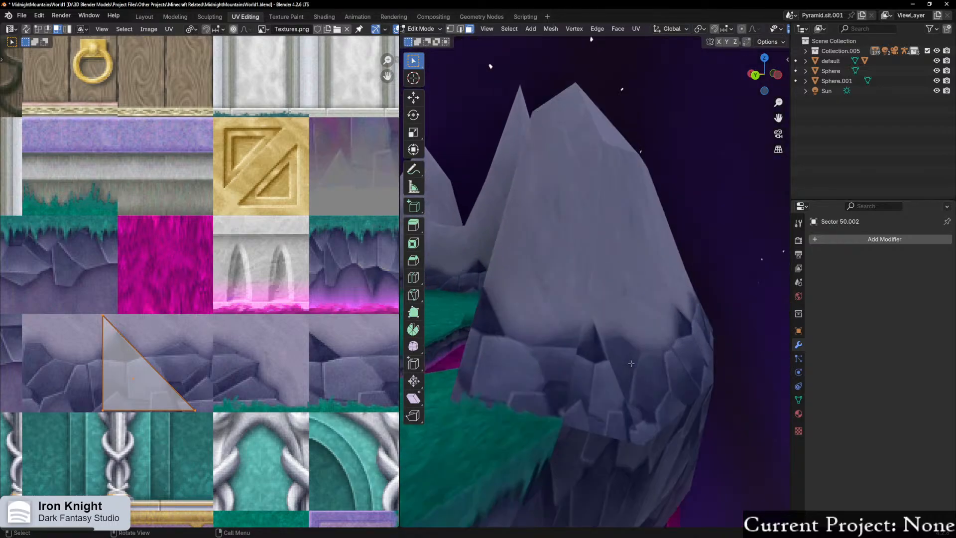
{"action": "scroll", "coordinate": [558, 376], "scroll_direction": "up", "scroll_amount": 4}
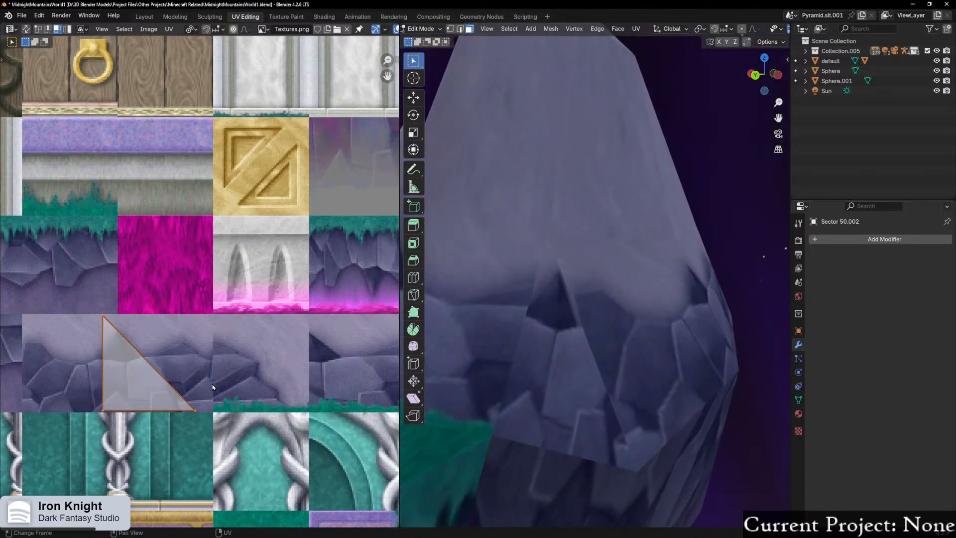
{"action": "key", "text": "r"}
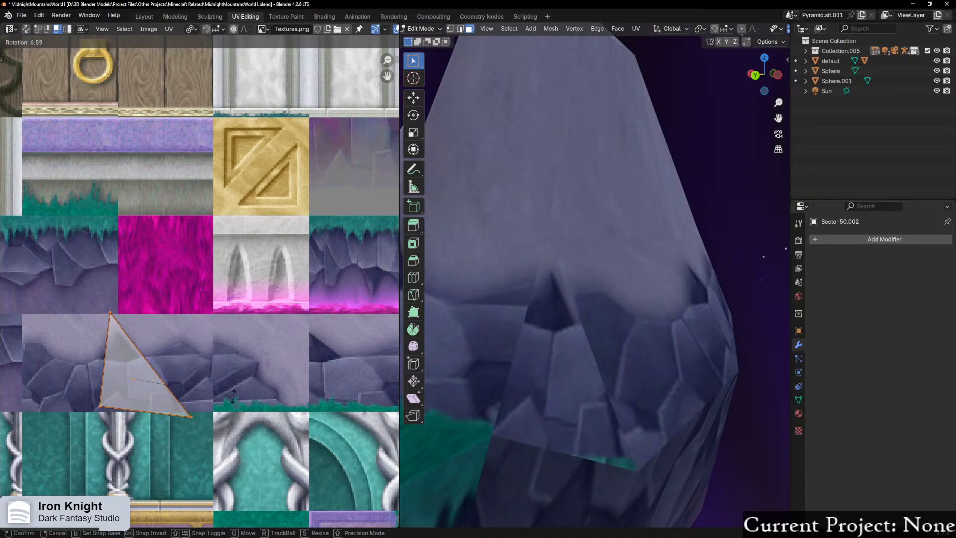
{"action": "right_click", "coordinate": [236, 396]}
Step: Move the triangular face's UVs about 0.0215 along X
{"action": "key", "text": "g"}
{"action": "key", "text": "x"}
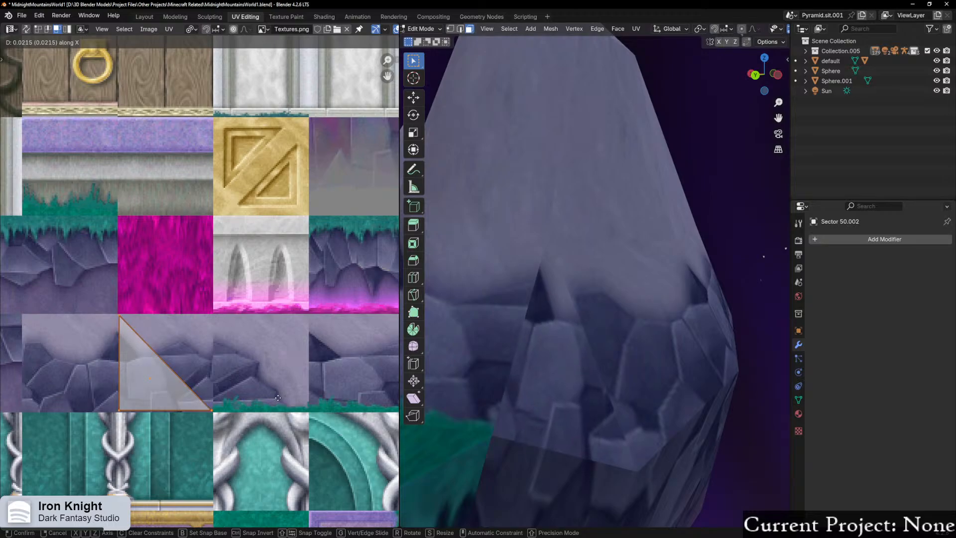
{"action": "left_click", "coordinate": [277, 397]}
Step: Check the mountain's base from several angles and try to rotate the triangle's UVs about -115 degrees
{"action": "scroll", "coordinate": [493, 338], "scroll_direction": "down", "scroll_amount": 3}
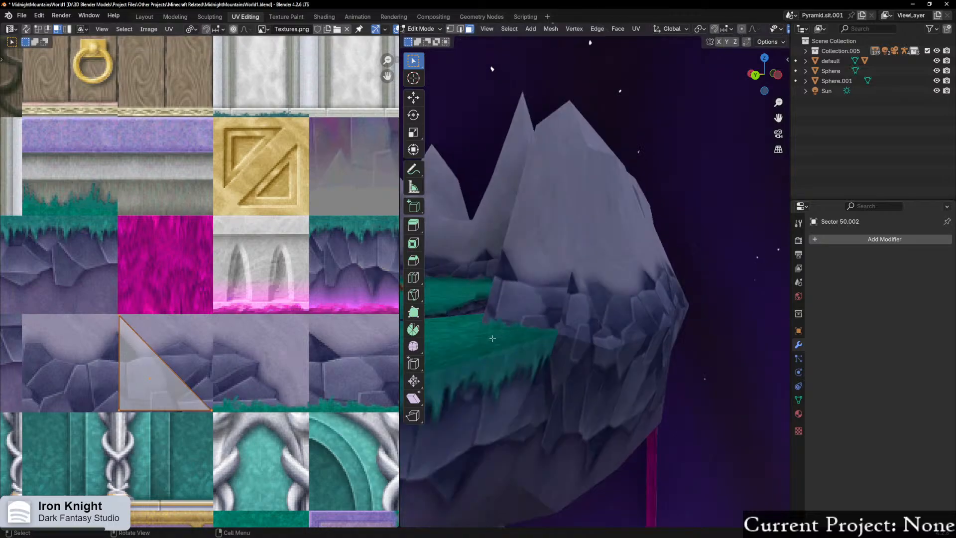
{"action": "middle_click_drag", "start_coordinate": [507, 342], "coordinate": [577, 342]}
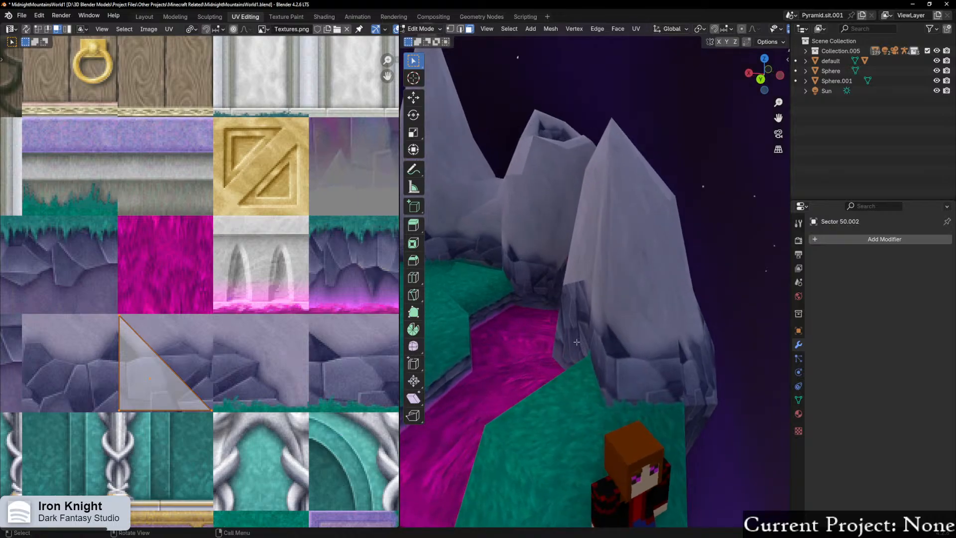
{"action": "middle_click_drag", "start_coordinate": [664, 350], "coordinate": [641, 396]}
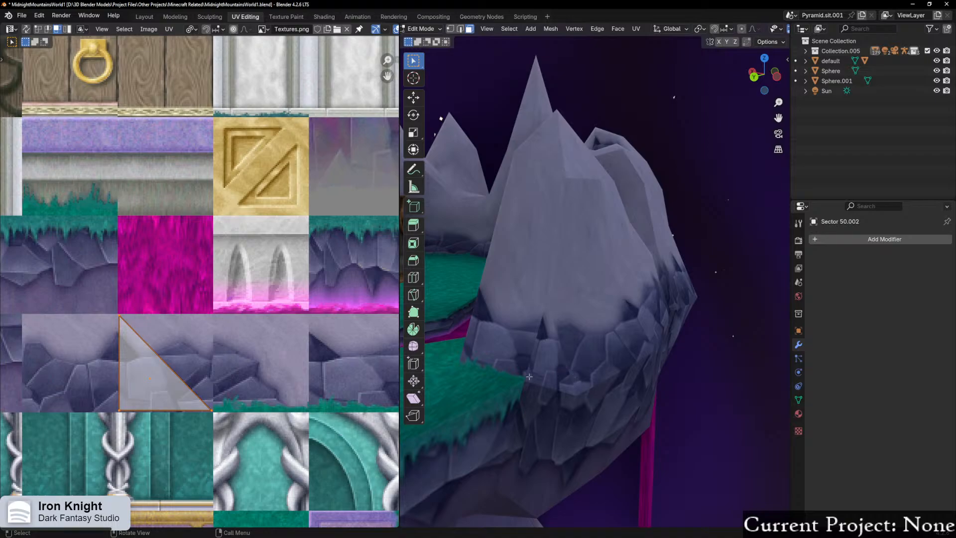
{"action": "scroll", "coordinate": [172, 412], "scroll_direction": "down", "scroll_amount": 2}
{"action": "scroll", "coordinate": [171, 411], "scroll_direction": "up", "scroll_amount": 2}
{"action": "key", "text": "r"}
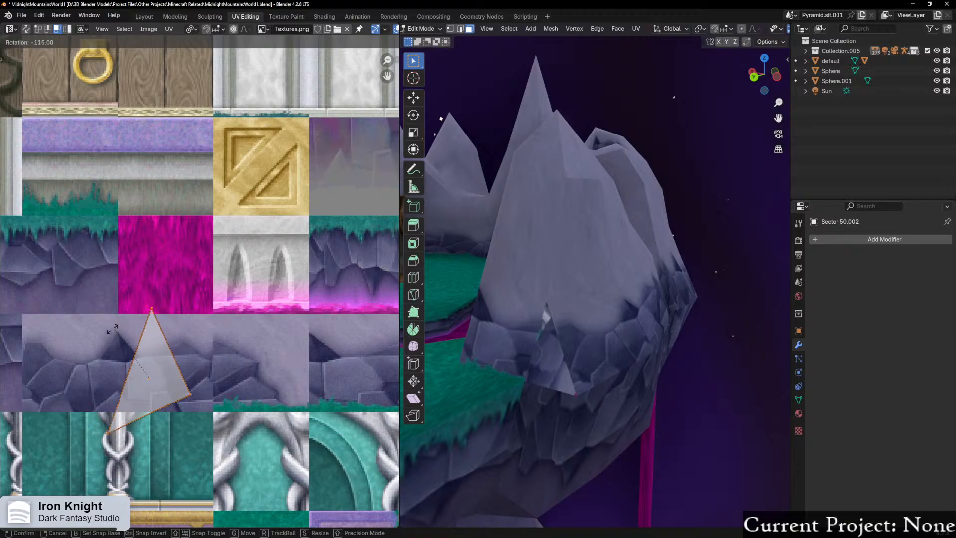
{"action": "left_click", "coordinate": [240, 414]}
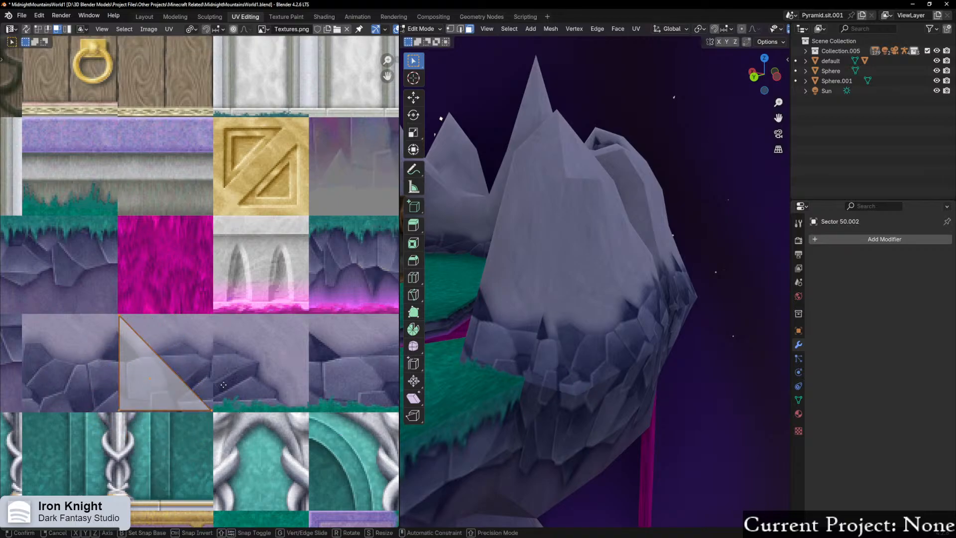
Step: Try to move the triangle's UVs about 0.137 along X to the neighbouring rock tile and examine the texture atlas
{"action": "key", "text": "g"}
{"action": "key", "text": "x"}
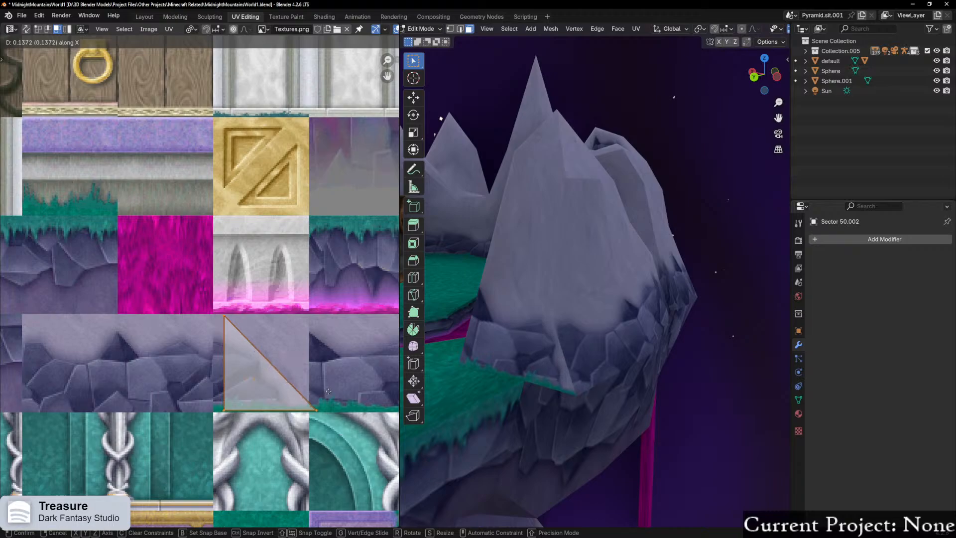
{"action": "right_click", "coordinate": [33, 392]}
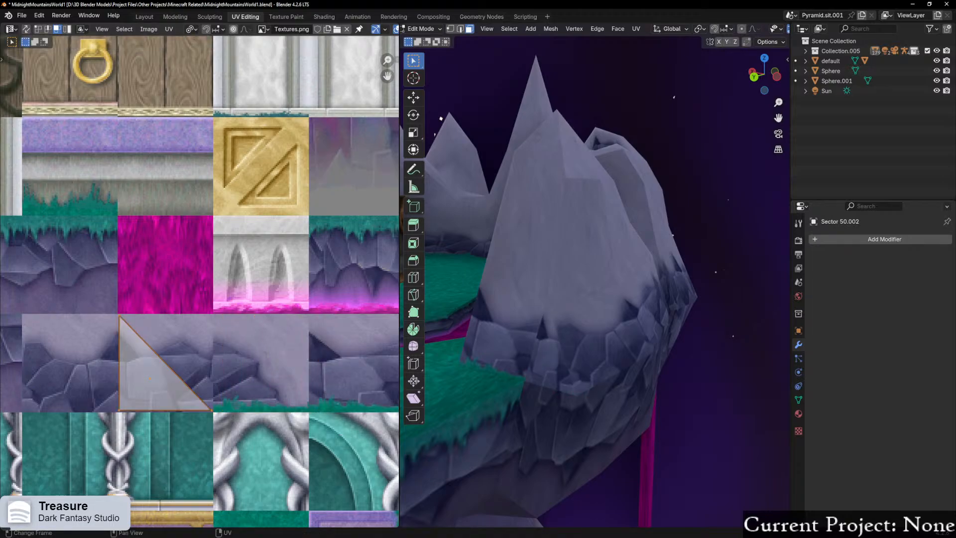
{"action": "scroll", "coordinate": [307, 403], "scroll_direction": "down", "scroll_amount": 4}
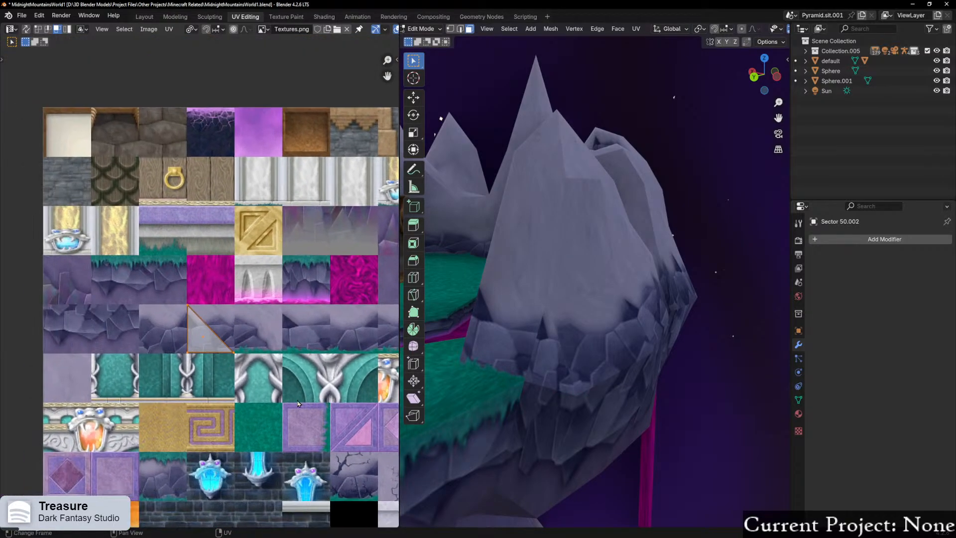
{"action": "scroll", "coordinate": [259, 398], "scroll_direction": "up", "scroll_amount": 1}
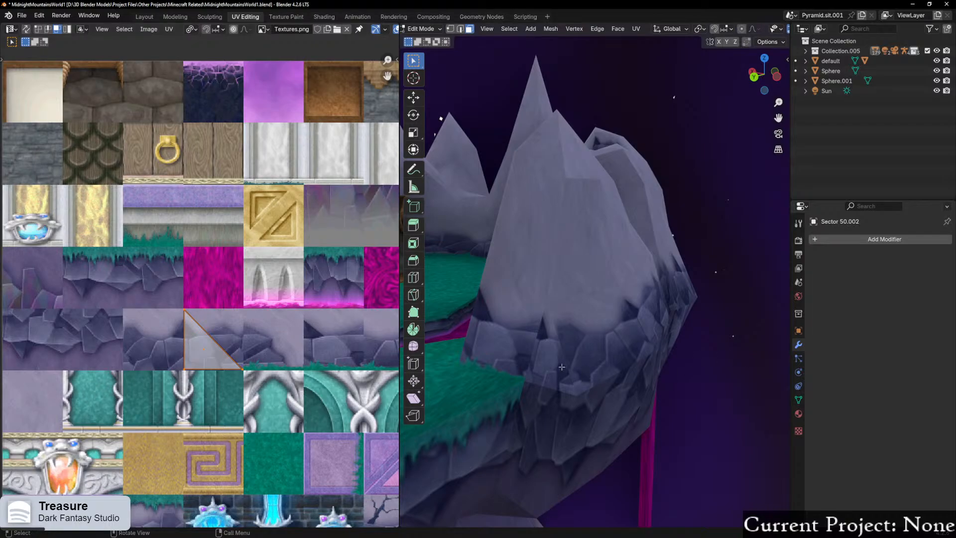
{"action": "scroll", "coordinate": [548, 376], "scroll_direction": "up", "scroll_amount": 1}
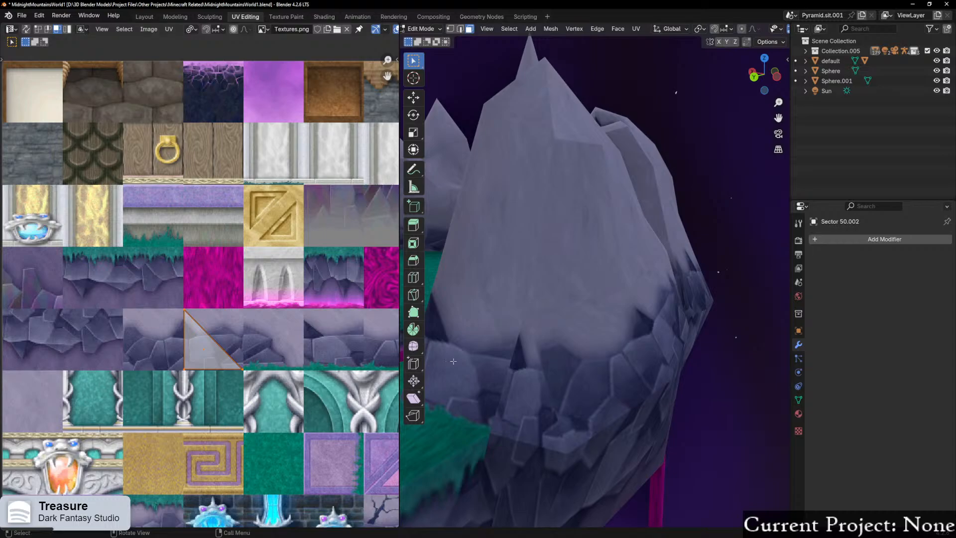
{"action": "scroll", "coordinate": [516, 370], "scroll_direction": "up", "scroll_amount": 1}
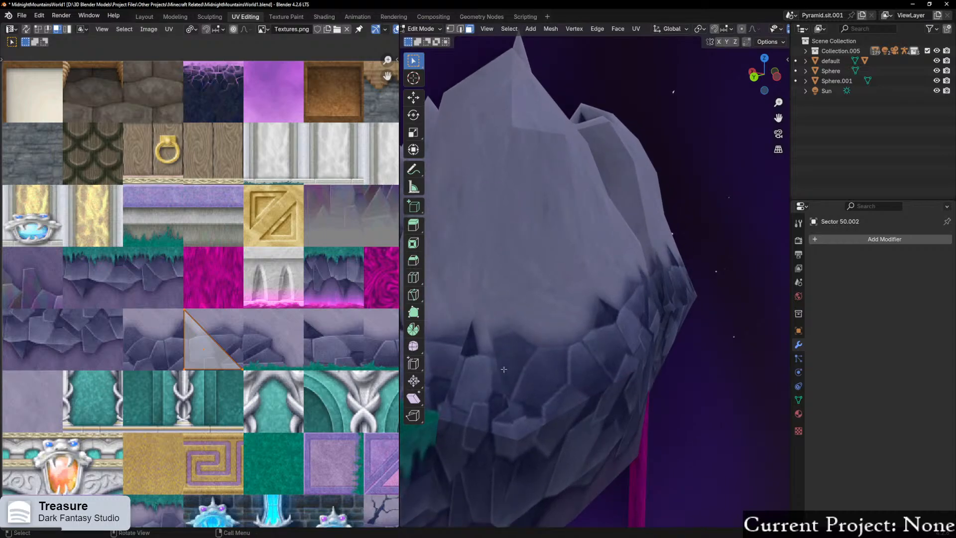
{"action": "scroll", "coordinate": [463, 403], "scroll_direction": "down", "scroll_amount": 1}
{"action": "scroll", "coordinate": [486, 400], "scroll_direction": "up", "scroll_amount": 1}
{"action": "middle_click_drag", "start_coordinate": [485, 400], "coordinate": [549, 377], "text": "shift"}
{"action": "scroll", "coordinate": [311, 366], "scroll_direction": "up", "scroll_amount": 1}
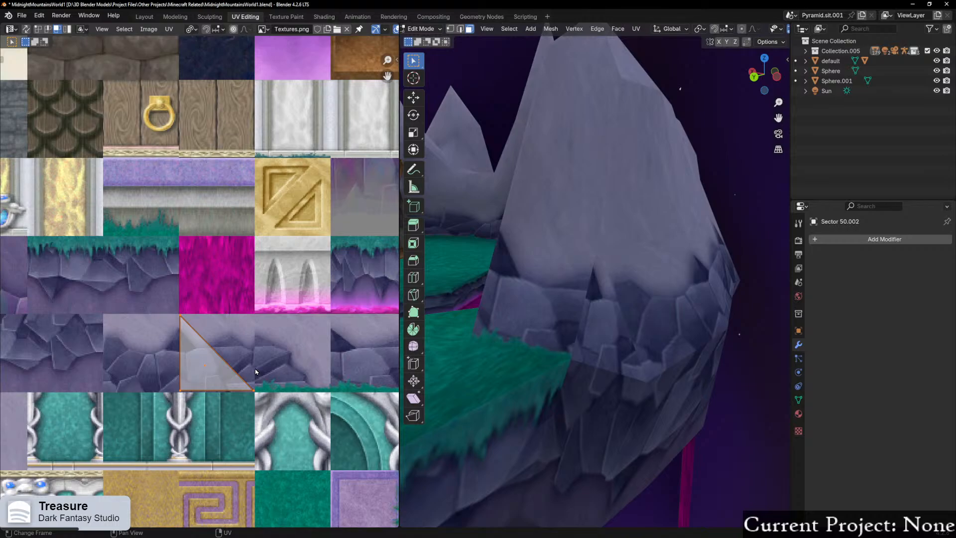
{"action": "key", "text": "g"}
{"action": "key", "text": "x"}
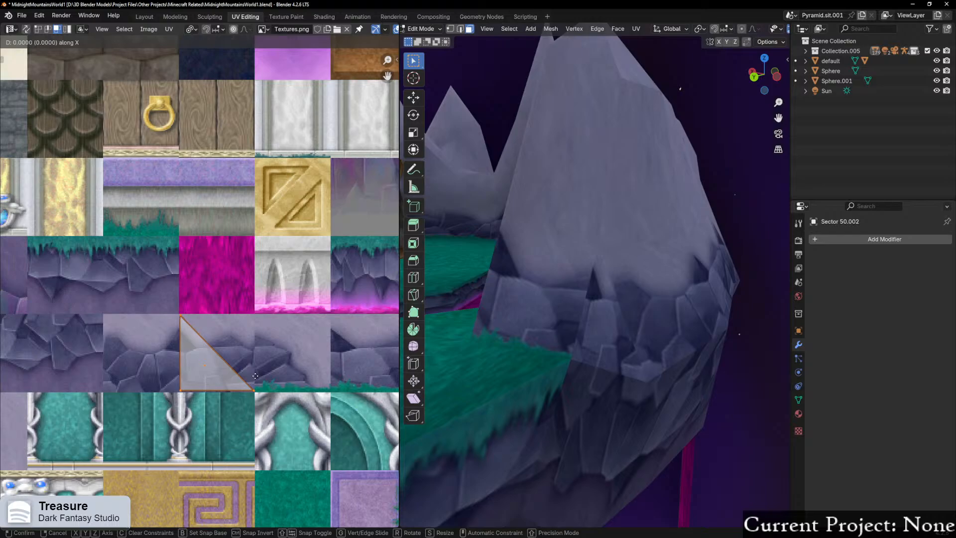
{"action": "left_click", "coordinate": [255, 375]}
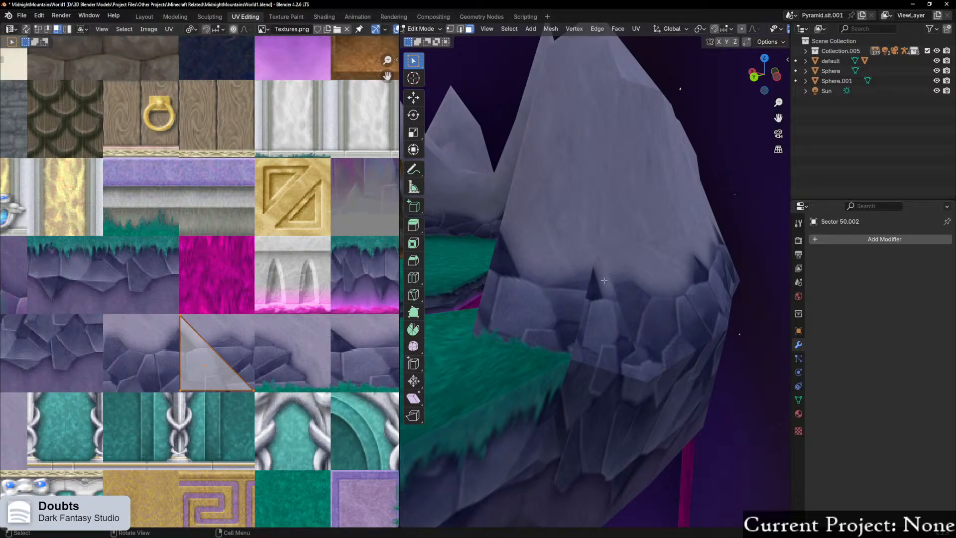
Step: Select the triangle's top UV vertex and try to move it about 0.088 along X, undoing the moves
{"action": "left_click_drag", "start_coordinate": [166, 303], "coordinate": [215, 331]}
{"action": "scroll", "coordinate": [209, 342], "scroll_direction": "up", "scroll_amount": 2}
{"action": "key", "text": "g"}
{"action": "key", "text": "x"}
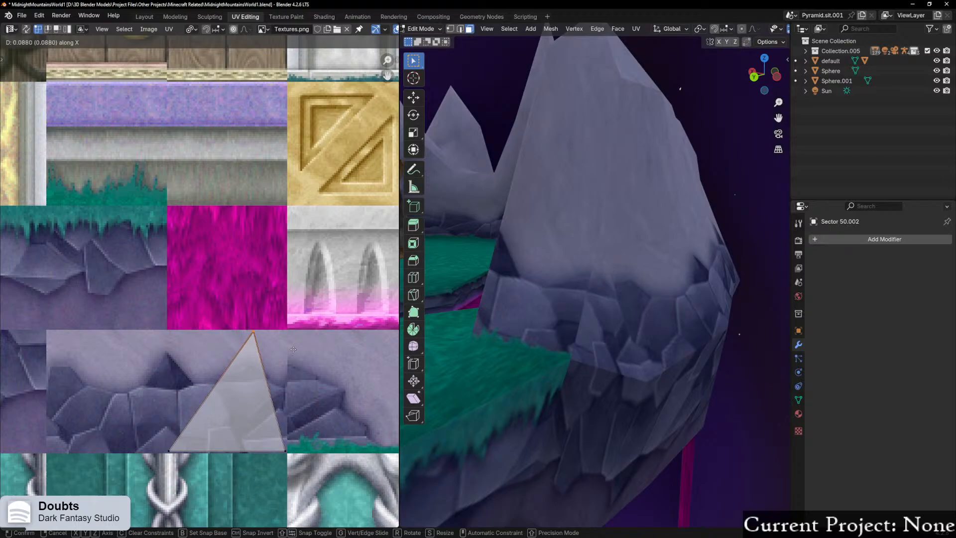
{"action": "left_click", "coordinate": [293, 350]}
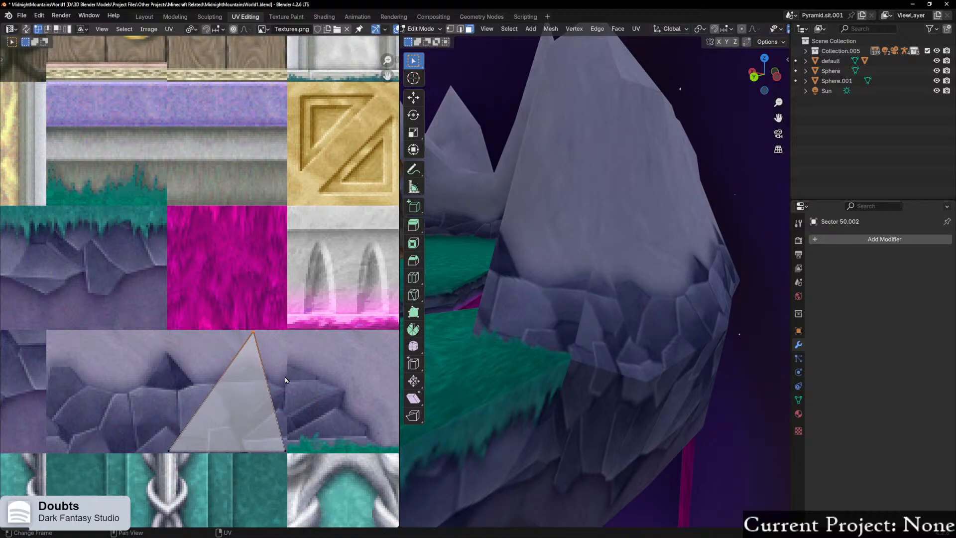
{"action": "key", "text": "g"}
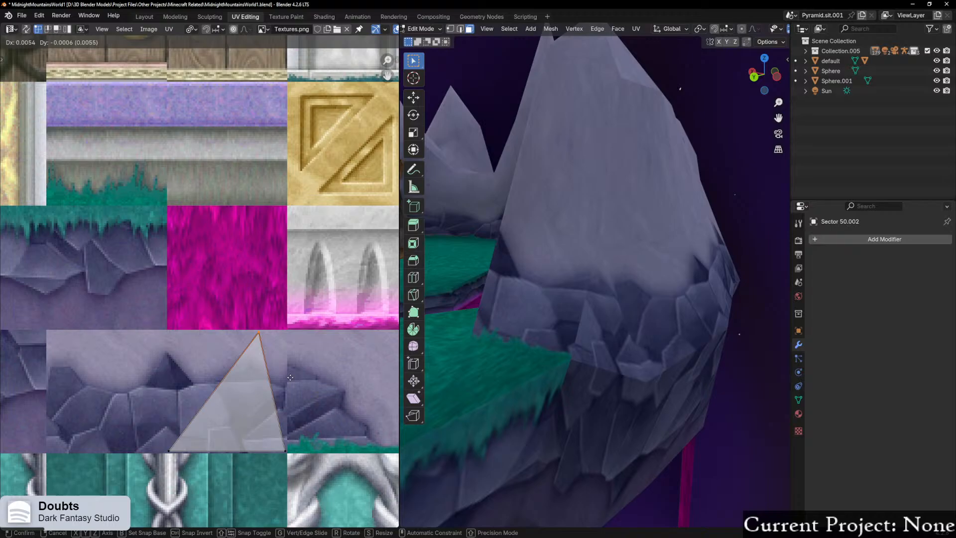
{"action": "left_click", "coordinate": [290, 377]}
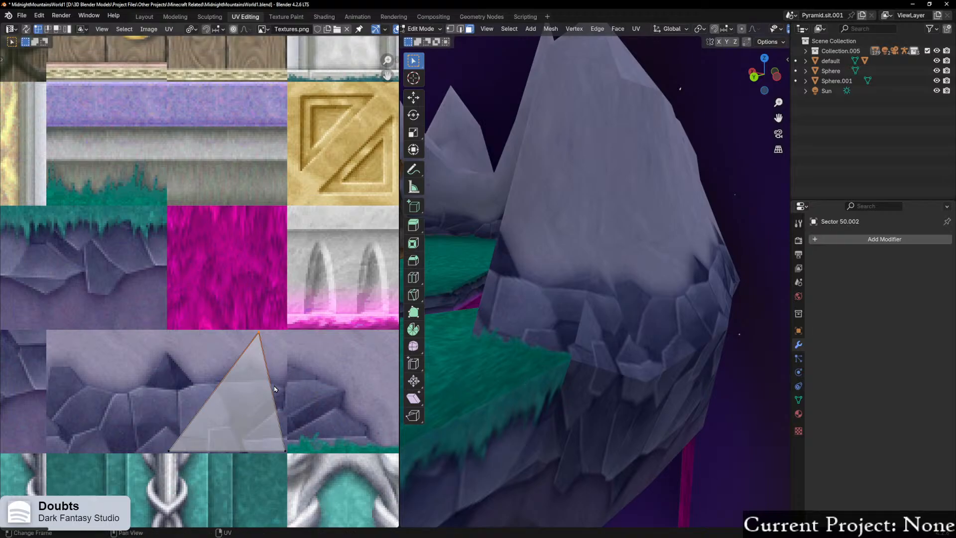
{"action": "scroll", "coordinate": [305, 385], "scroll_direction": "up", "scroll_amount": 2}
{"action": "key", "text": "ctrl+z"}
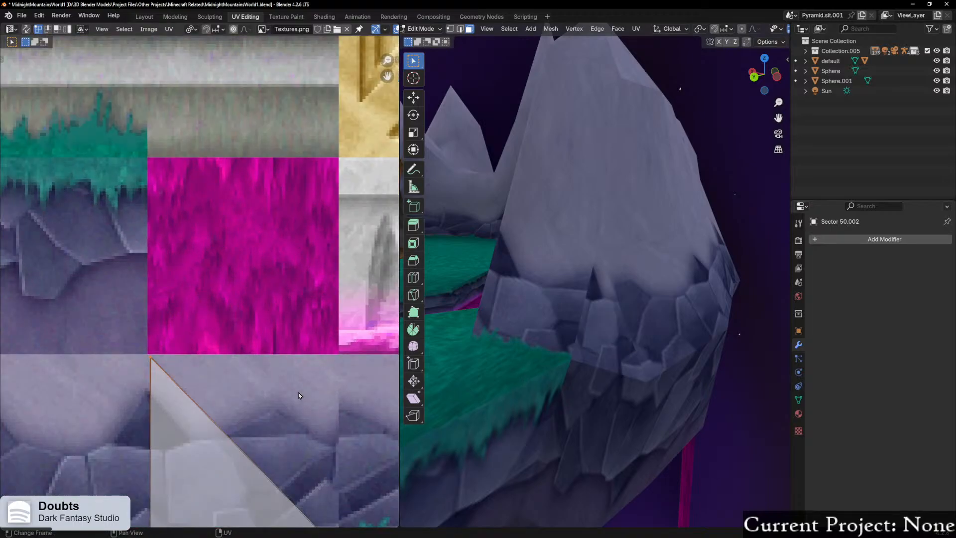
Step: Move the triangle's top UV vertex along X to above the middle of its base
{"action": "key", "text": "g"}
{"action": "key", "text": "x"}
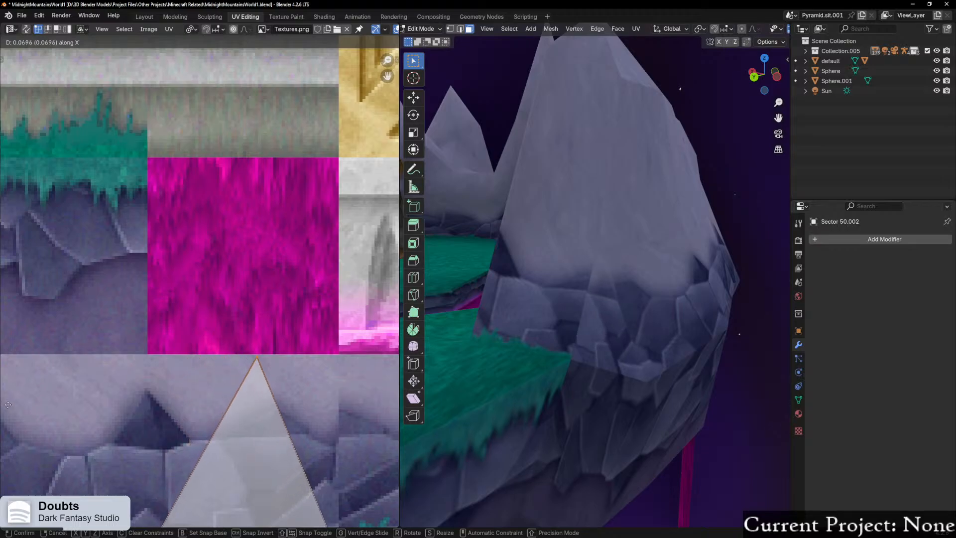
{"action": "left_click", "coordinate": [394, 407]}
{"action": "scroll", "coordinate": [380, 418], "scroll_direction": "down", "scroll_amount": 3}
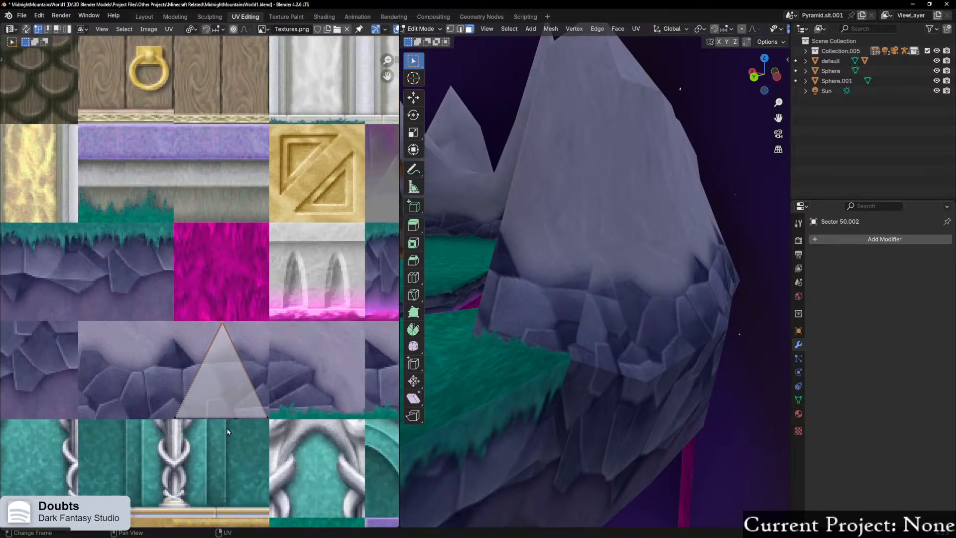
Step: Try to move the triangle's lower-right UV vertex about 0.0105 and its top UV vertex about -0.0364 along X
{"action": "scroll", "coordinate": [291, 430], "scroll_direction": "up", "scroll_amount": 1}
{"action": "key", "text": "g"}
{"action": "key", "text": "y"}
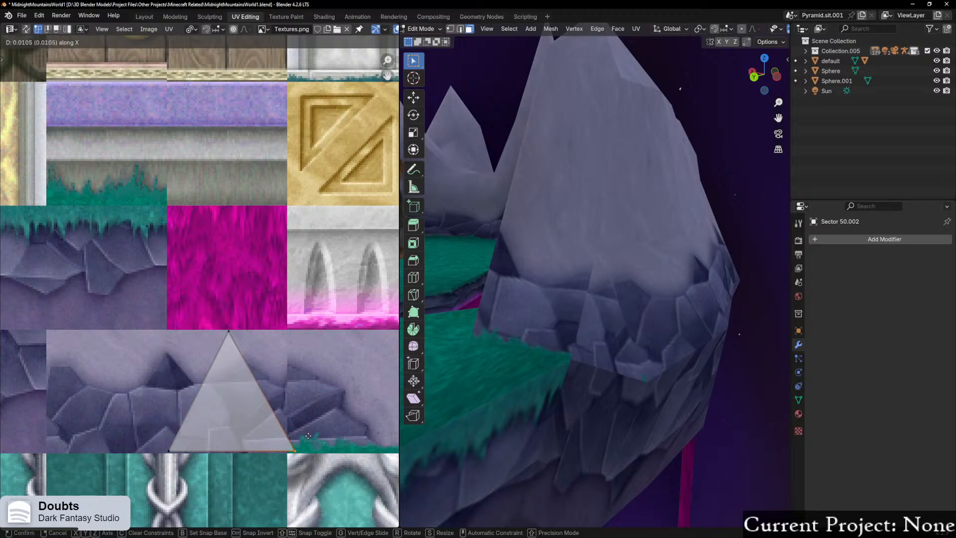
{"action": "right_click", "coordinate": [308, 437]}
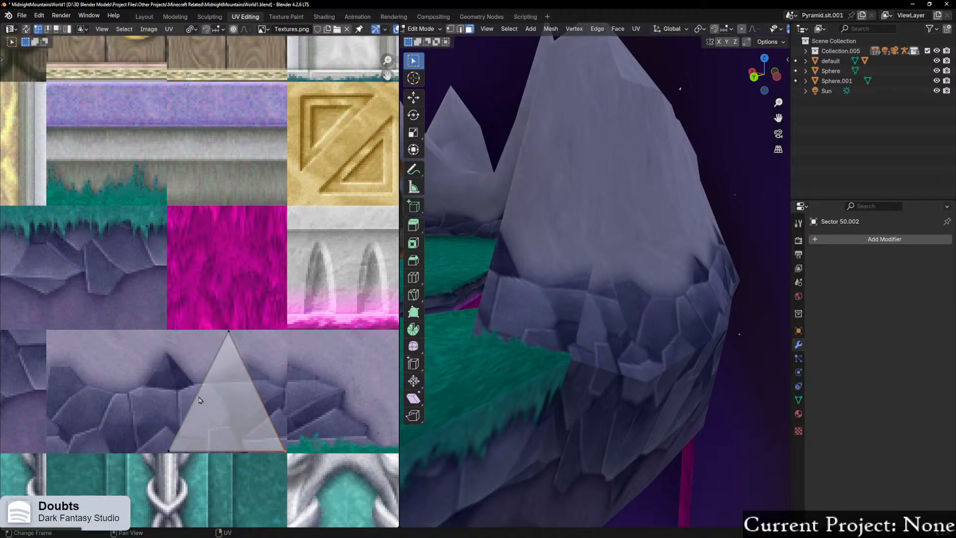
{"action": "left_click", "coordinate": [219, 337]}
{"action": "key", "text": "g"}
{"action": "key", "text": "y"}
{"action": "key", "text": "y"}
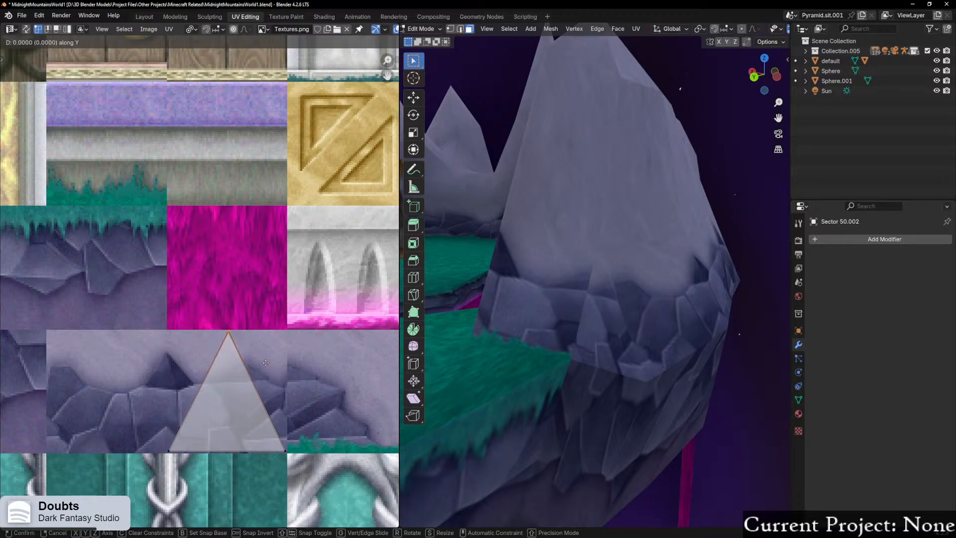
{"action": "left_click", "coordinate": [266, 363]}
{"action": "key", "text": "g"}
{"action": "key", "text": "x"}
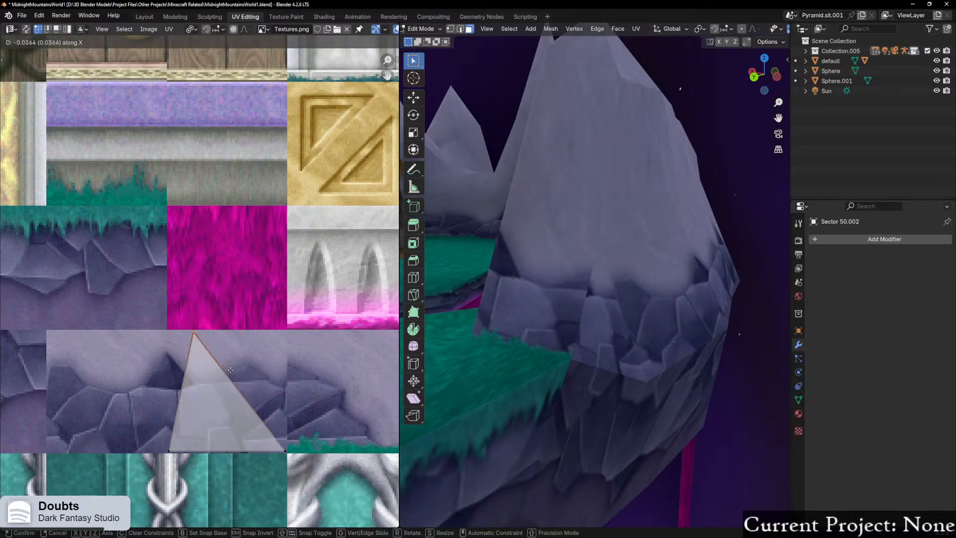
{"action": "right_click", "coordinate": [245, 374]}
Step: Nudge the triangle's top UV vertex about -0.01 along X and slightly downward along Y
{"action": "scroll", "coordinate": [242, 387], "scroll_direction": "up", "scroll_amount": 1}
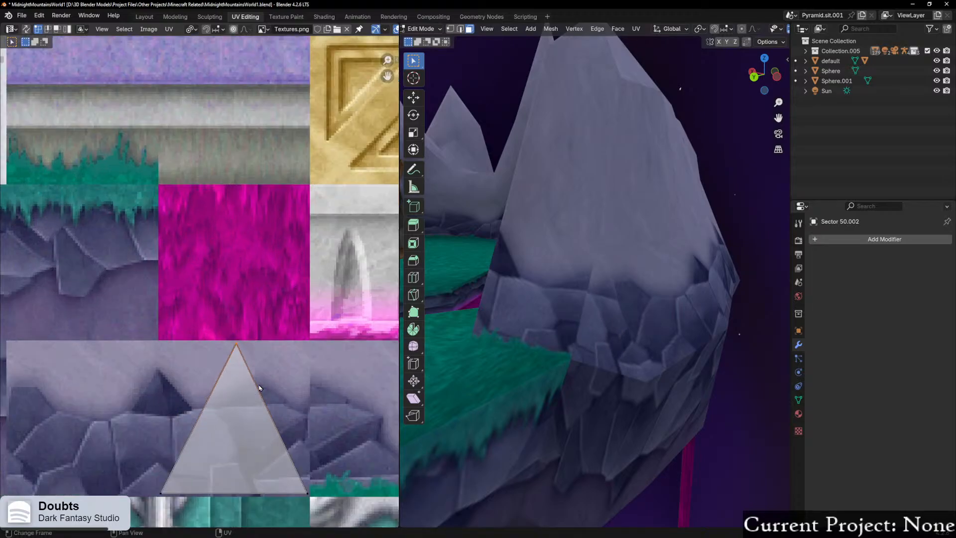
{"action": "key", "text": "g"}
{"action": "key", "text": "x"}
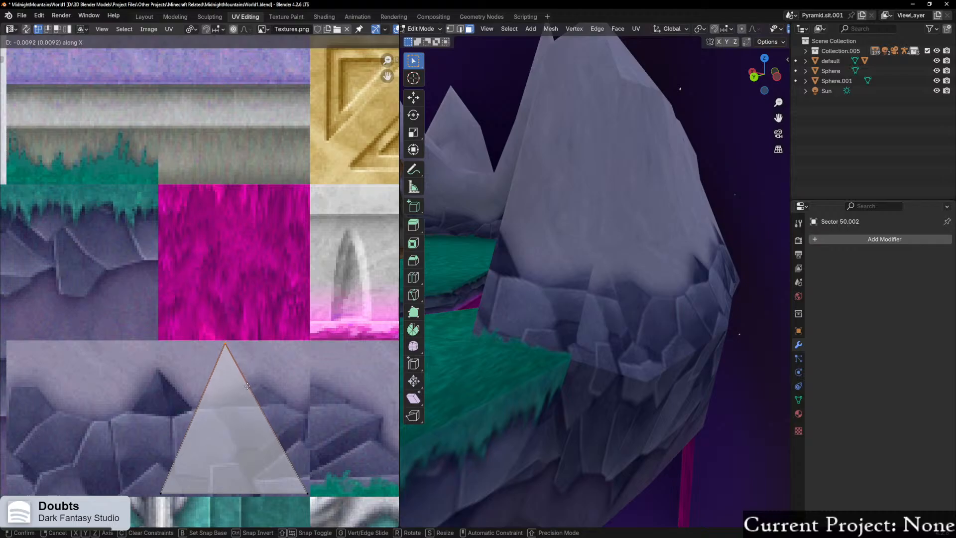
{"action": "left_click", "coordinate": [246, 390]}
{"action": "key", "text": "g"}
{"action": "key", "text": "y"}
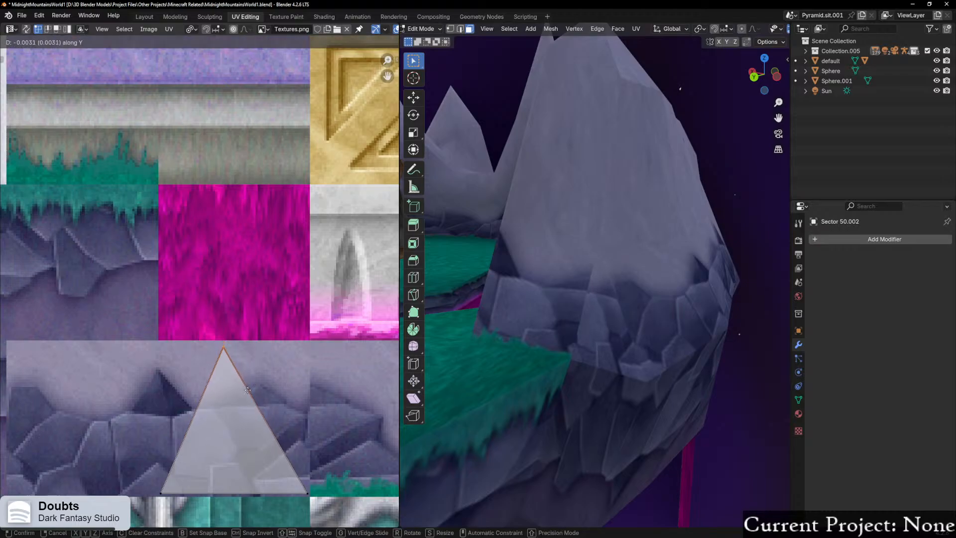
{"action": "left_click", "coordinate": [248, 395]}
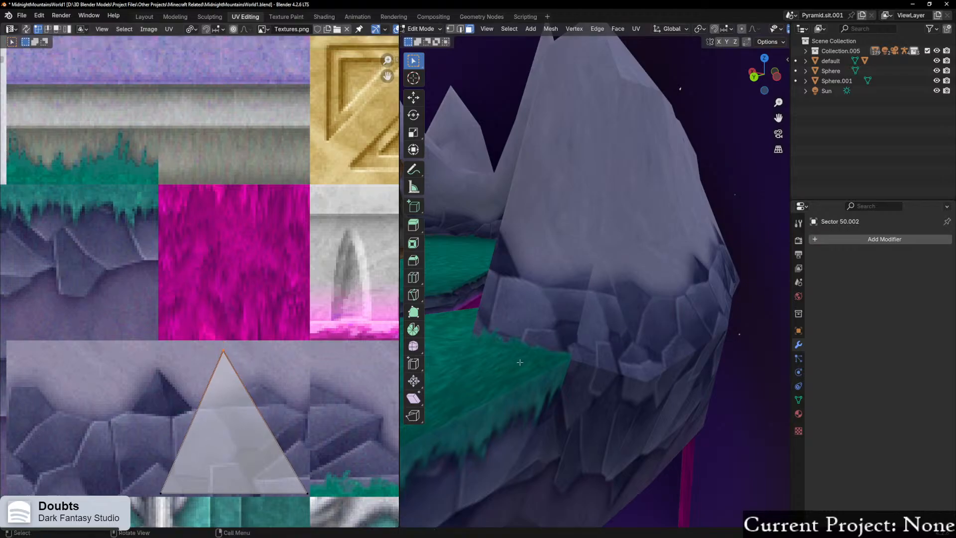
Step: Select the rock face beside the triangle at the mountain's base and try to scale its UVs
{"action": "scroll", "coordinate": [519, 362], "scroll_direction": "up", "scroll_amount": 5}
{"action": "middle_click_drag", "start_coordinate": [519, 363], "coordinate": [524, 359]}
{"action": "scroll", "coordinate": [522, 360], "scroll_direction": "down", "scroll_amount": 3}
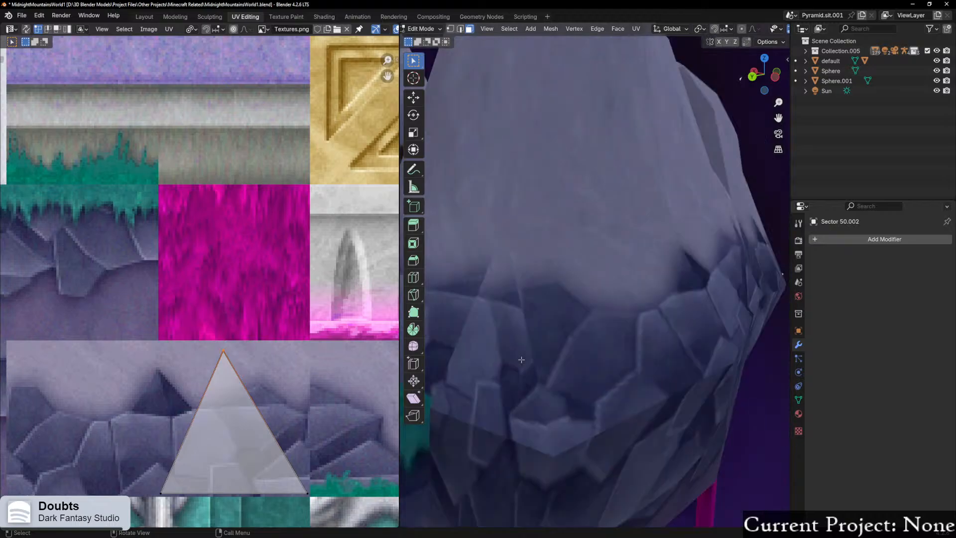
{"action": "left_click", "coordinate": [558, 340]}
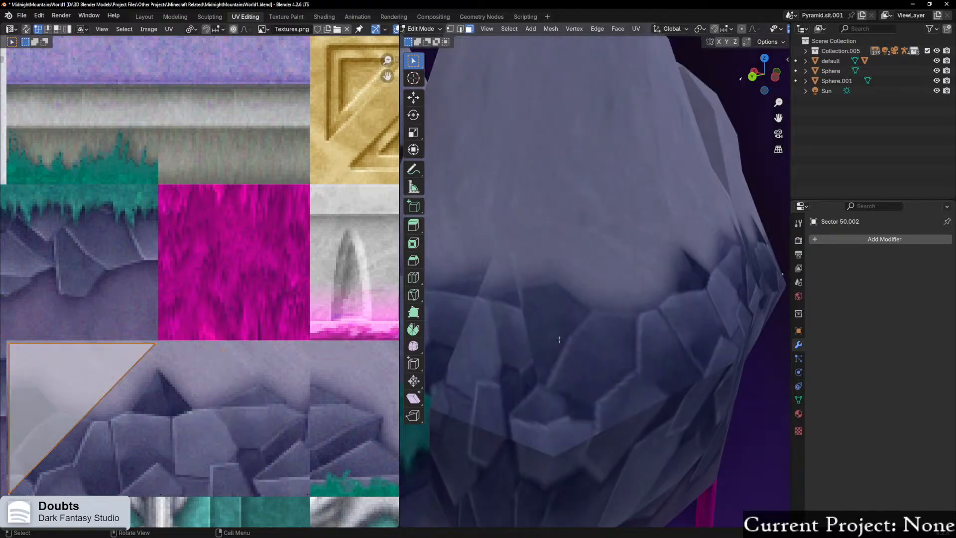
{"action": "key", "text": "s"}
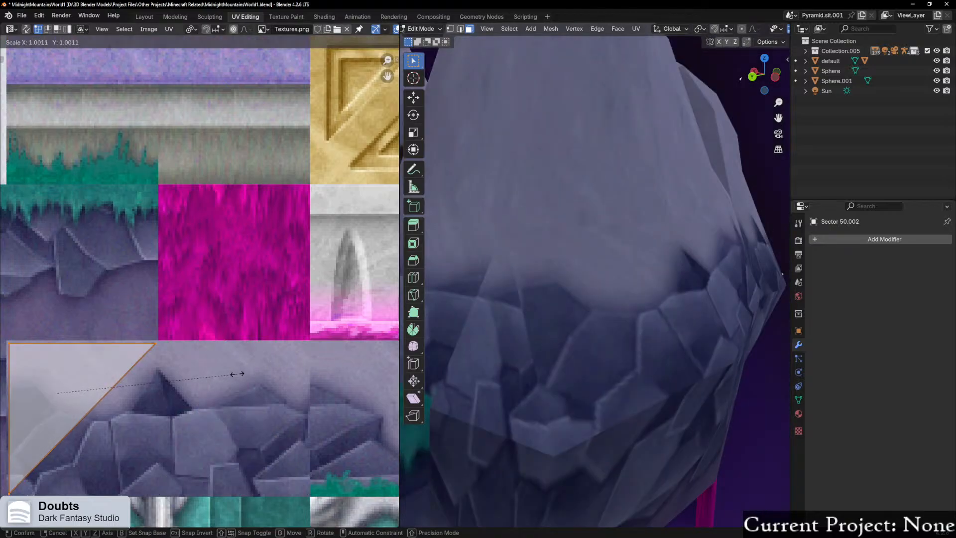
{"action": "left_click", "coordinate": [128, 373]}
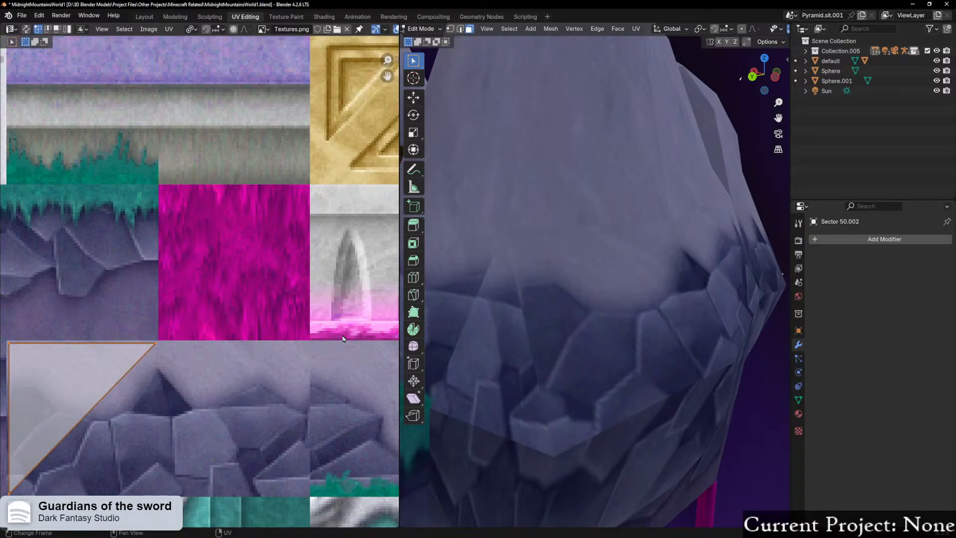
Step: Examine the mountain's rock base behind the red-haired character and the whole composition through the scene camera
{"action": "scroll", "coordinate": [122, 401], "scroll_direction": "down", "scroll_amount": 2}
{"action": "scroll", "coordinate": [700, 325], "scroll_direction": "down", "scroll_amount": 8}
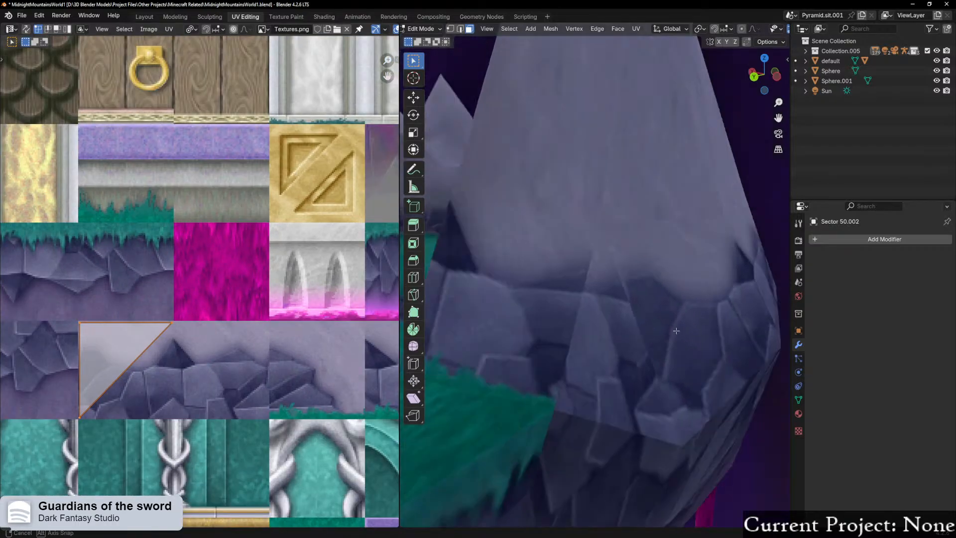
{"action": "key", "text": "KP_0"}
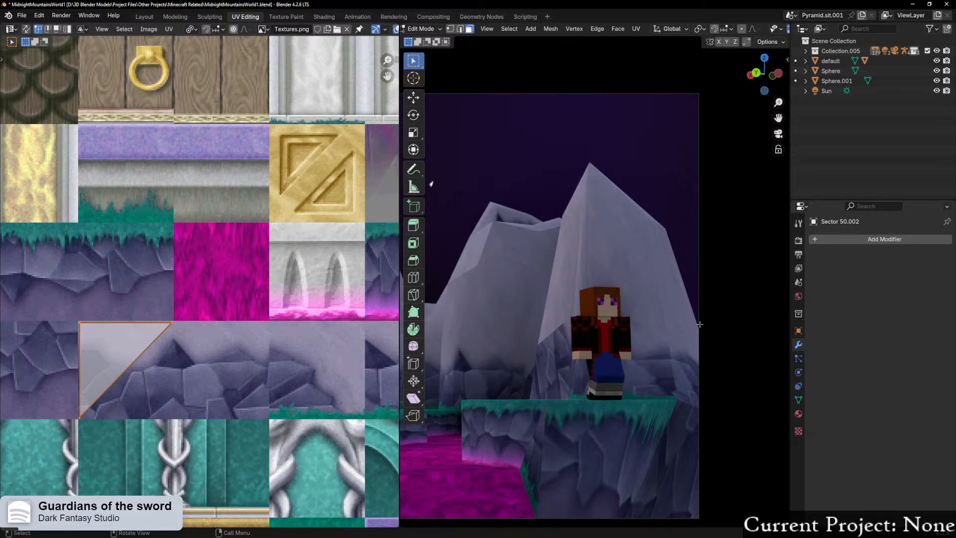
{"action": "scroll", "coordinate": [680, 318], "scroll_direction": "up", "scroll_amount": 1}
{"action": "middle_click_drag", "start_coordinate": [680, 318], "coordinate": [603, 308], "text": "shift"}
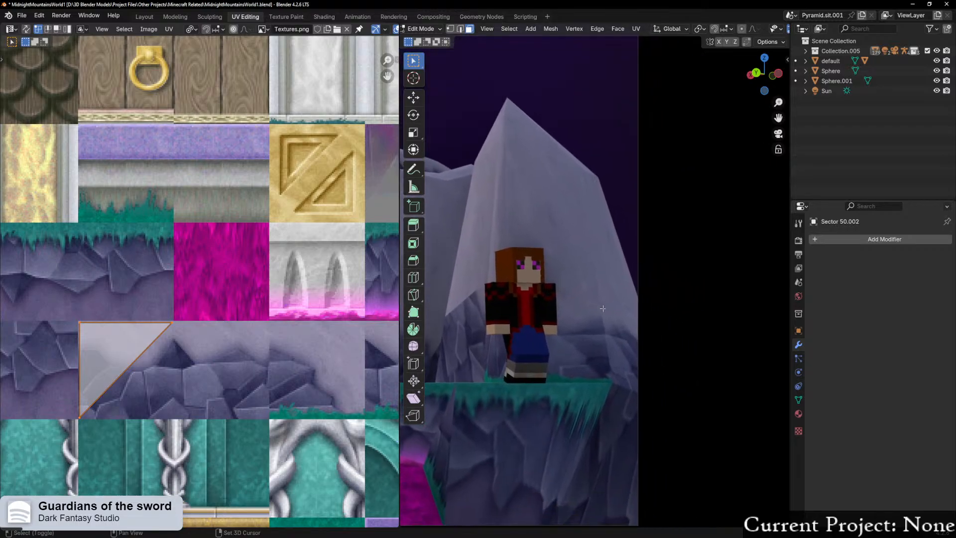
{"action": "scroll", "coordinate": [613, 338], "scroll_direction": "up", "scroll_amount": 2}
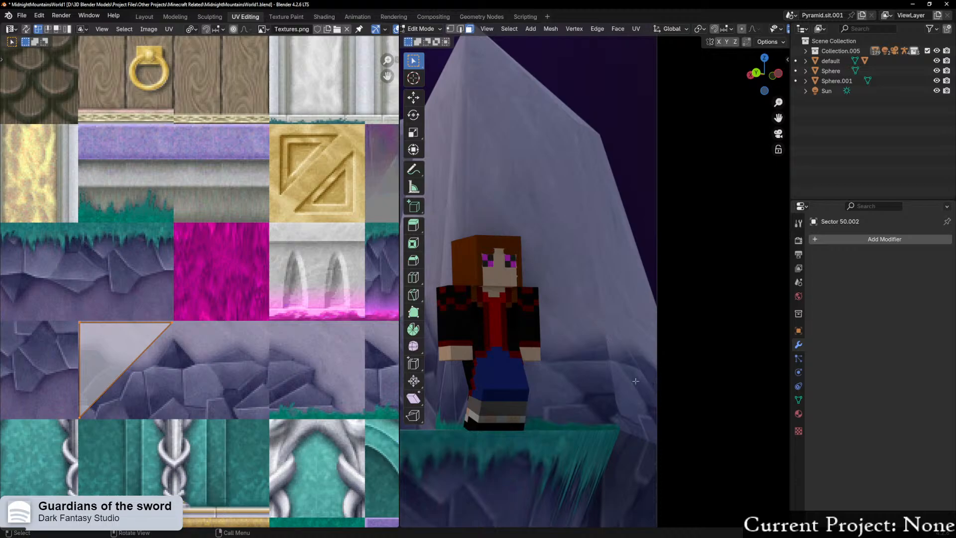
{"action": "scroll", "coordinate": [589, 353], "scroll_direction": "down", "scroll_amount": 5}
{"action": "middle_click_drag", "start_coordinate": [589, 353], "coordinate": [669, 367], "text": "shift"}
{"action": "scroll", "coordinate": [651, 357], "scroll_direction": "down", "scroll_amount": 1}
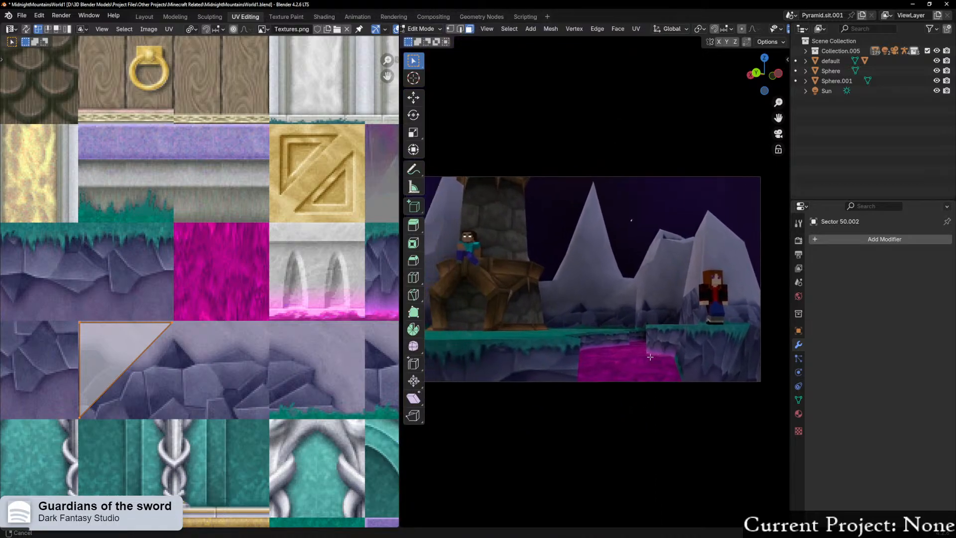
{"action": "scroll", "coordinate": [668, 367], "scroll_direction": "up", "scroll_amount": 1}
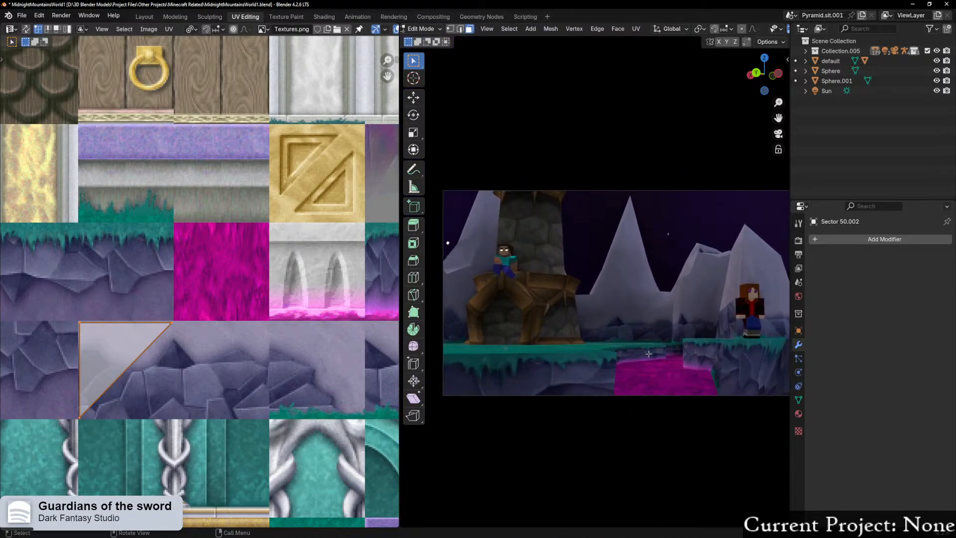
Step: Switch to Object Mode and return to the Layout workspace with the island and mountain in view
{"action": "key", "text": "ctrl+Tab"}
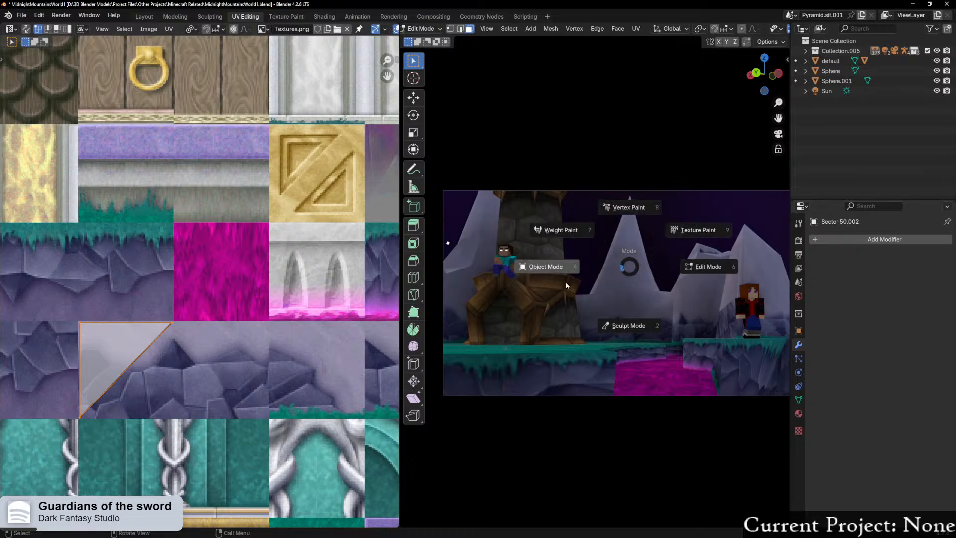
{"action": "left_click", "coordinate": [565, 284]}
{"action": "middle_click_drag", "start_coordinate": [648, 276], "coordinate": [636, 328]}
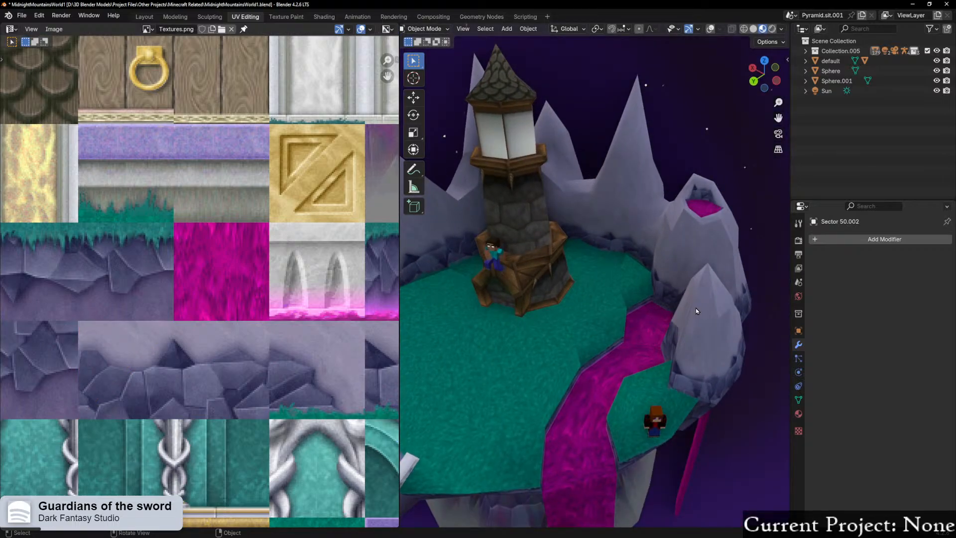
{"action": "scroll", "coordinate": [699, 309], "scroll_direction": "down", "scroll_amount": 3}
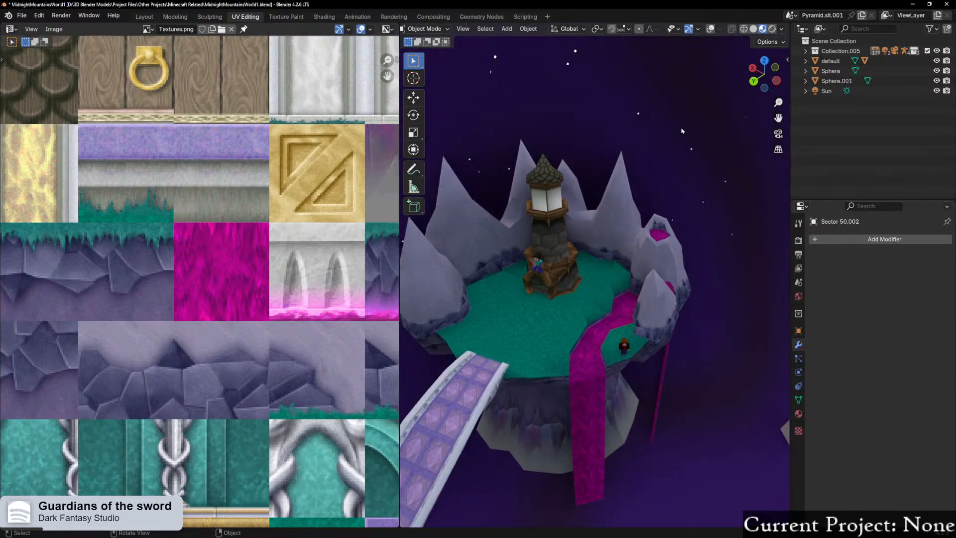
{"action": "left_click", "coordinate": [145, 17]}
{"action": "scroll", "coordinate": [472, 151], "scroll_direction": "down", "scroll_amount": 7}
{"action": "middle_click_drag", "start_coordinate": [488, 155], "coordinate": [509, 213]}
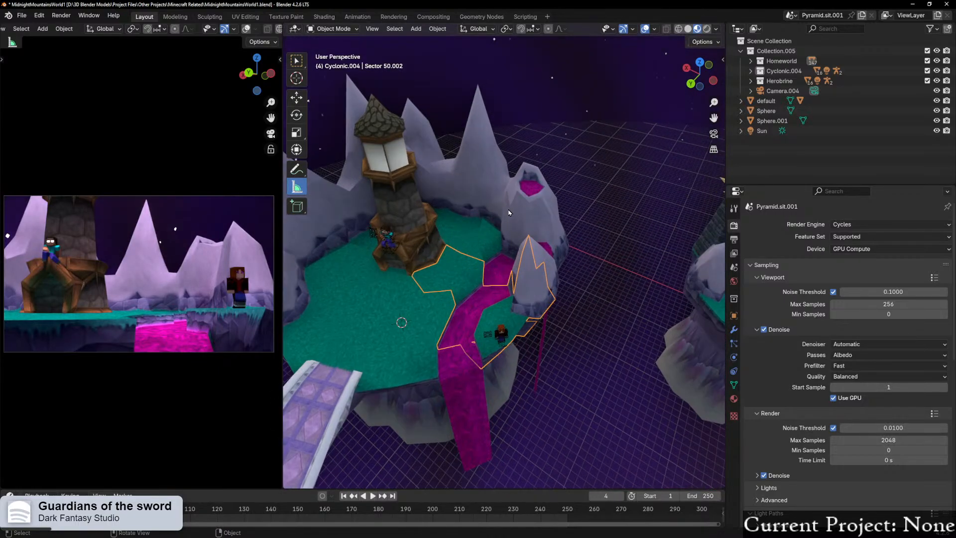
Step: Apply Shade Smooth to the selected terrain sector and examine the mountain's rock base up close
{"action": "right_click", "coordinate": [529, 288]}
{"action": "left_click", "coordinate": [522, 284]}
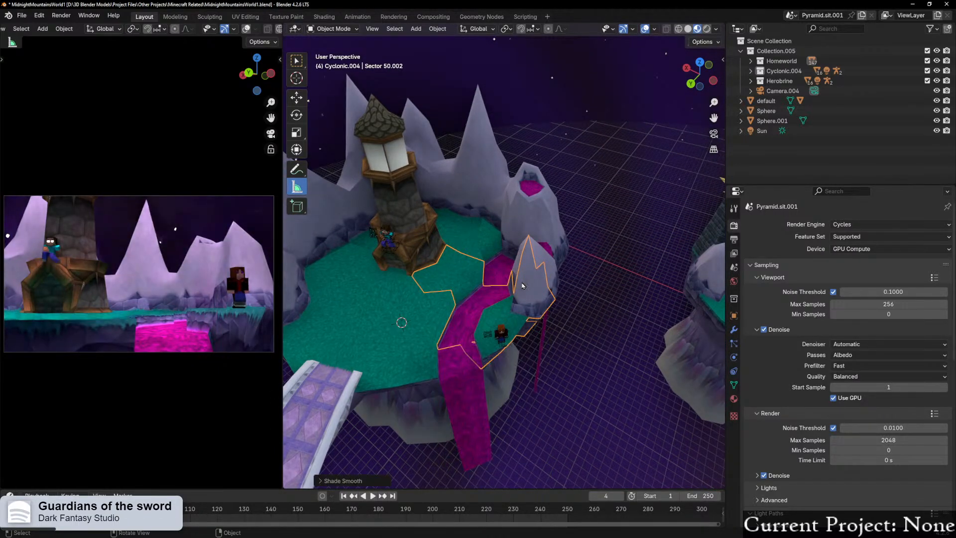
{"action": "scroll", "coordinate": [550, 275], "scroll_direction": "up", "scroll_amount": 4}
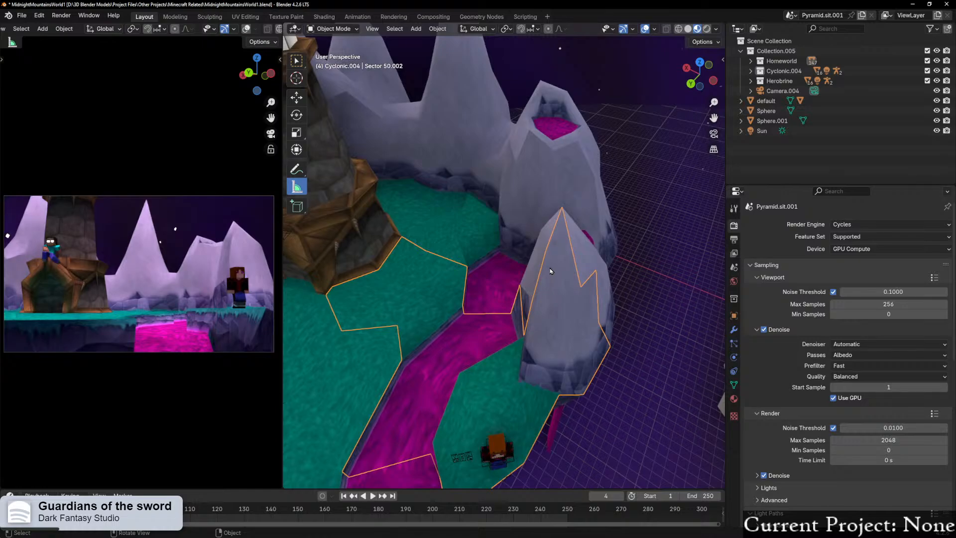
{"action": "scroll", "coordinate": [551, 275], "scroll_direction": "up", "scroll_amount": 5}
{"action": "scroll", "coordinate": [565, 190], "scroll_direction": "up", "scroll_amount": 3}
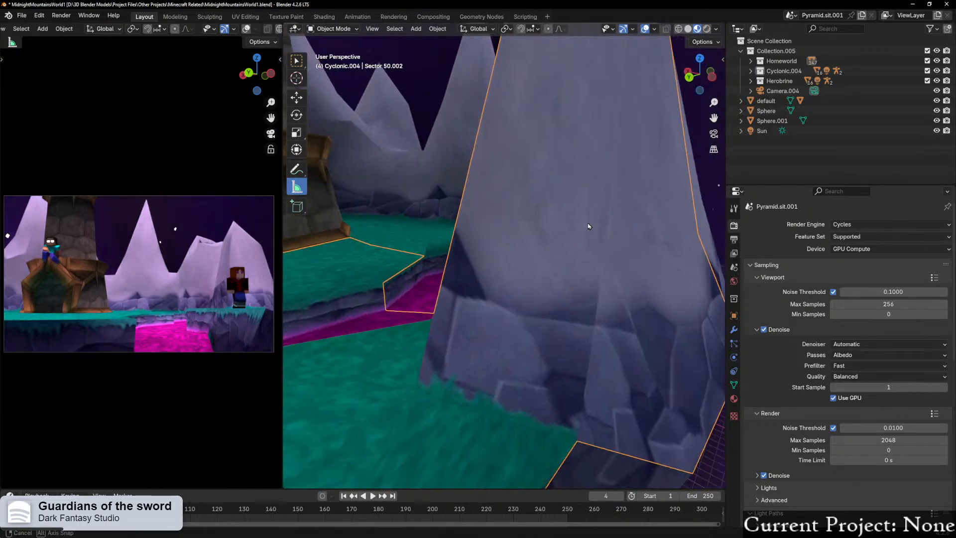
Step: Try Shade Flat on the selected terrain sector and check the mountain's rock base behind the red-haired character in the camera view
{"action": "right_click", "coordinate": [554, 280]}
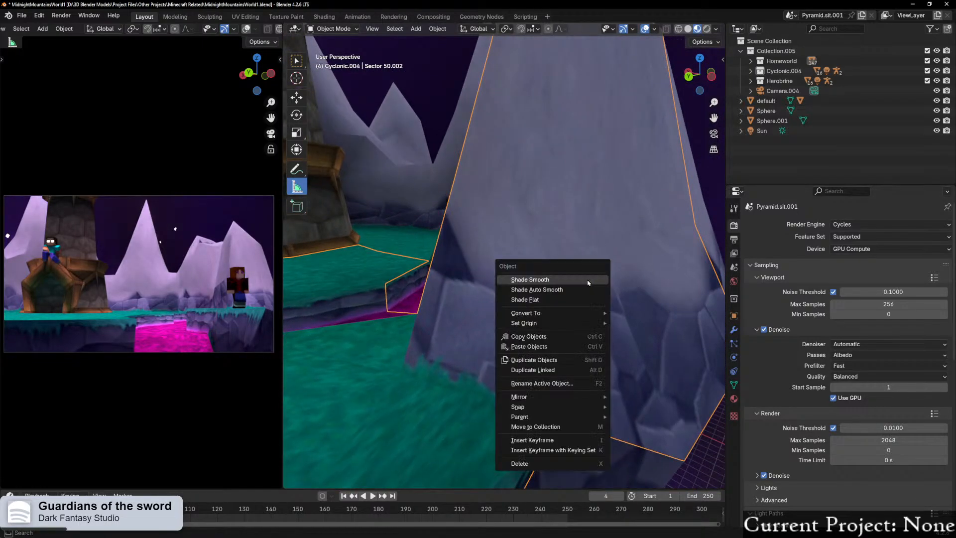
{"action": "left_click", "coordinate": [555, 299]}
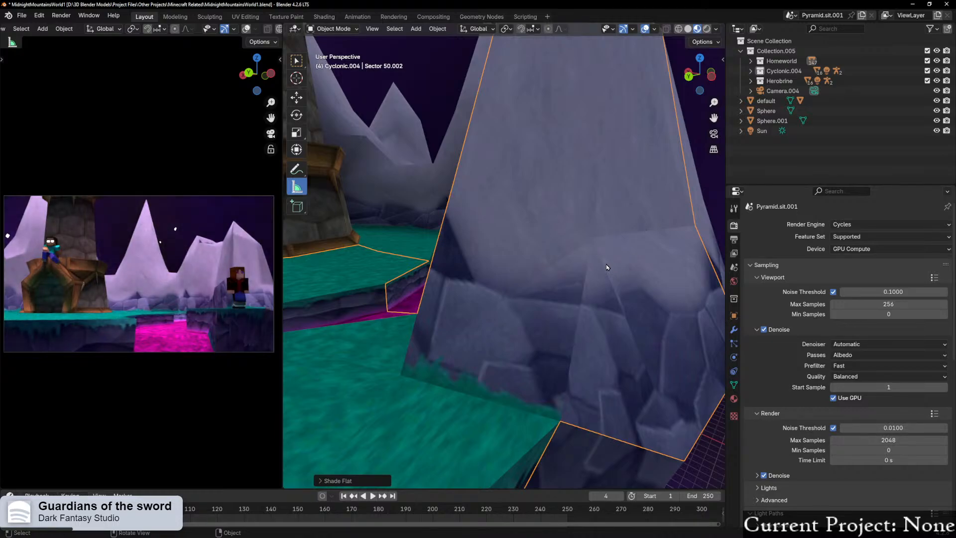
{"action": "scroll", "coordinate": [264, 310], "scroll_direction": "up", "scroll_amount": 3}
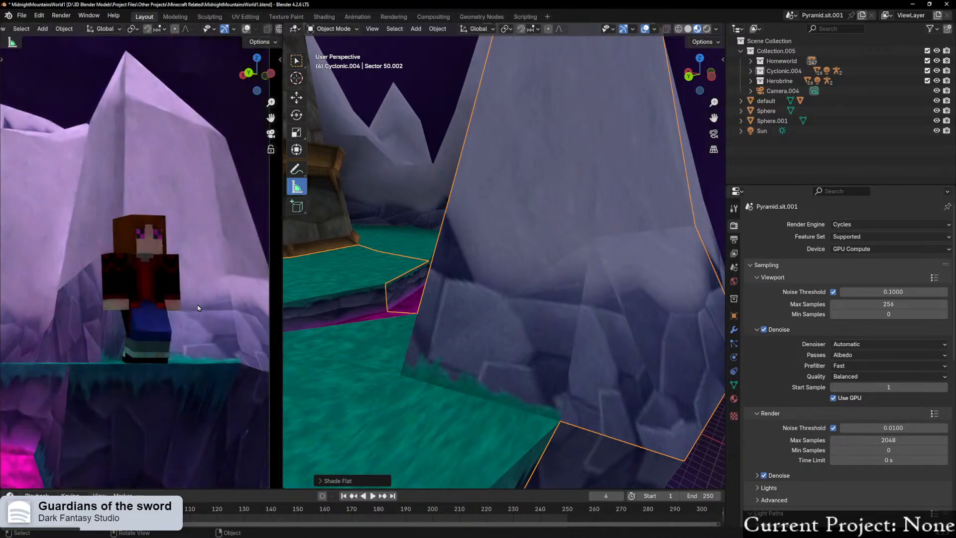
{"action": "scroll", "coordinate": [198, 308], "scroll_direction": "down", "scroll_amount": 3}
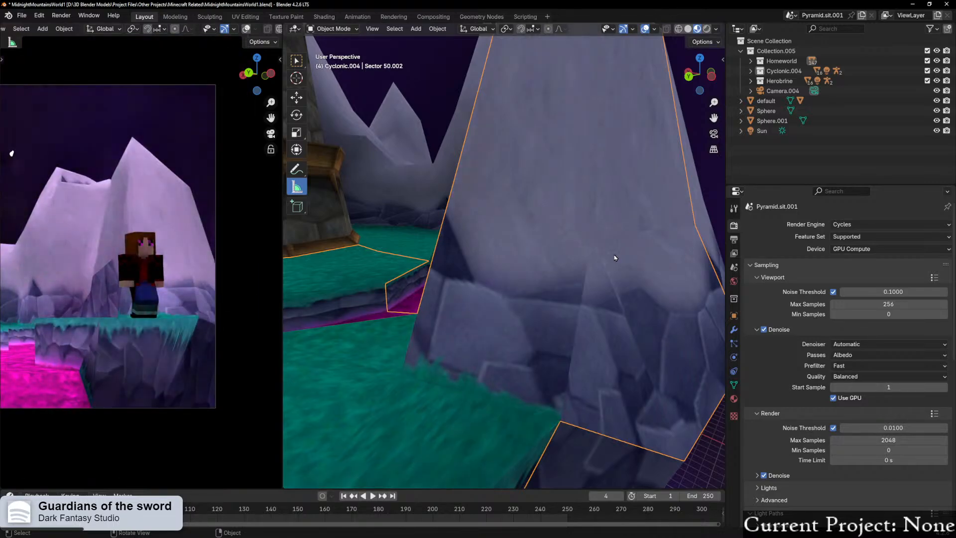
Step: Check the whole composition through the scene camera and save the project as a new incremental version
{"action": "scroll", "coordinate": [158, 310], "scroll_direction": "down", "scroll_amount": 7}
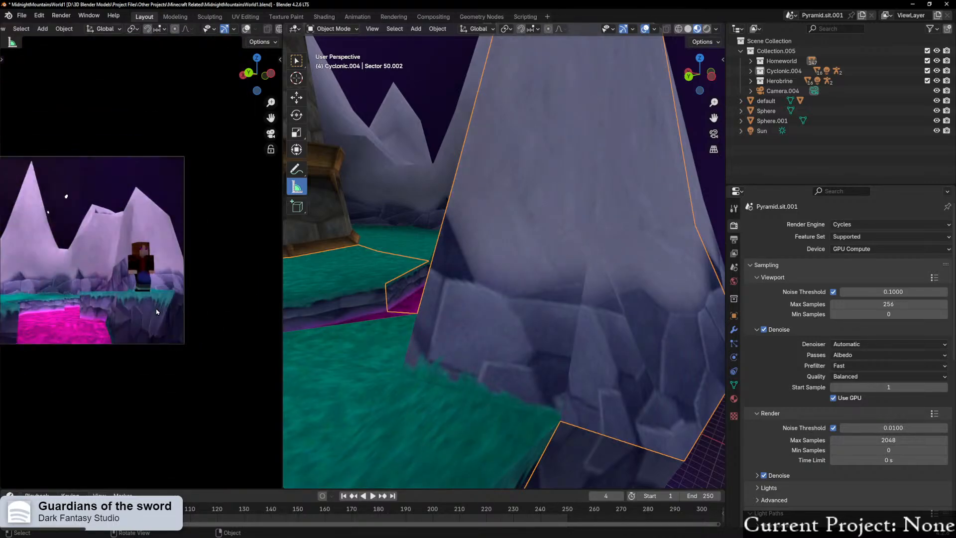
{"action": "middle_click_drag", "start_coordinate": [135, 284], "coordinate": [197, 299], "text": "shift"}
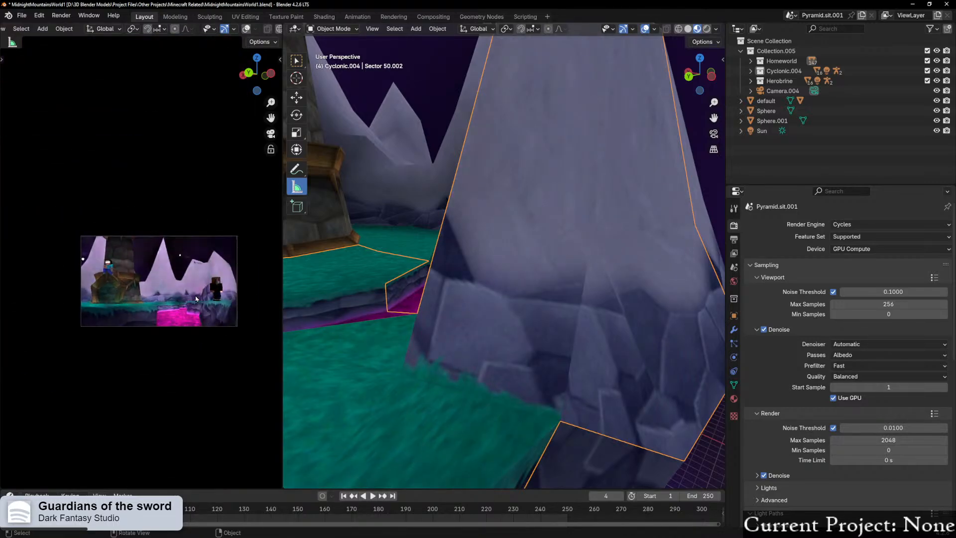
{"action": "scroll", "coordinate": [195, 298], "scroll_direction": "up", "scroll_amount": 4}
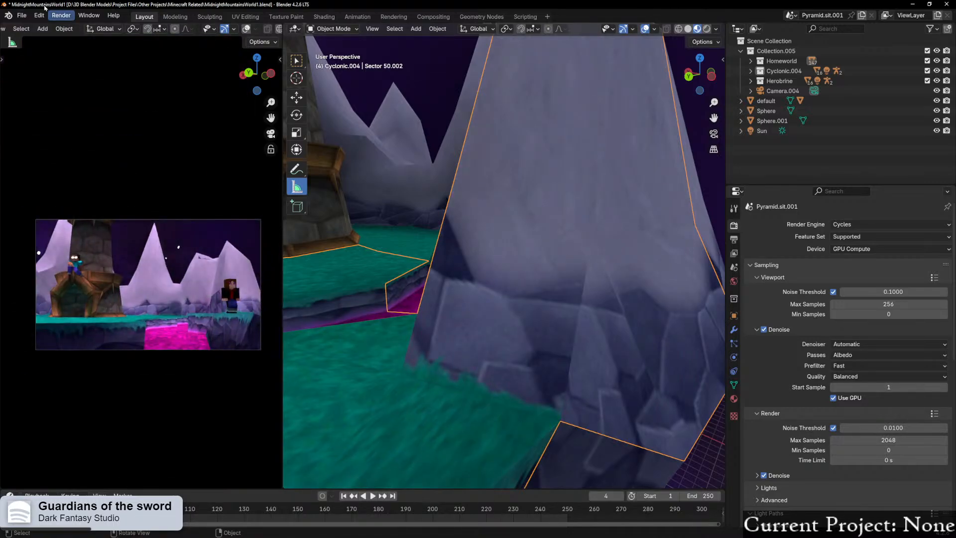
{"action": "left_click", "coordinate": [22, 15]}
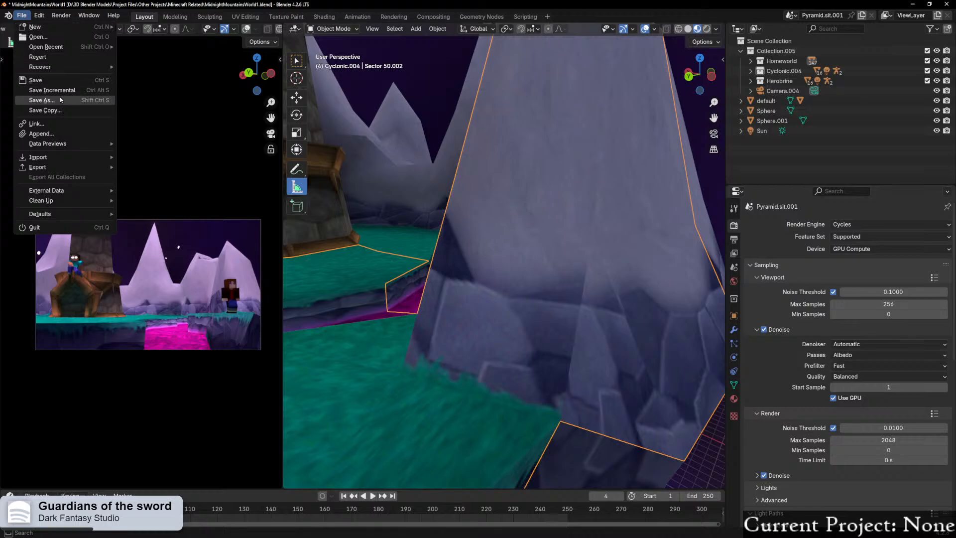
{"action": "left_click", "coordinate": [74, 90]}
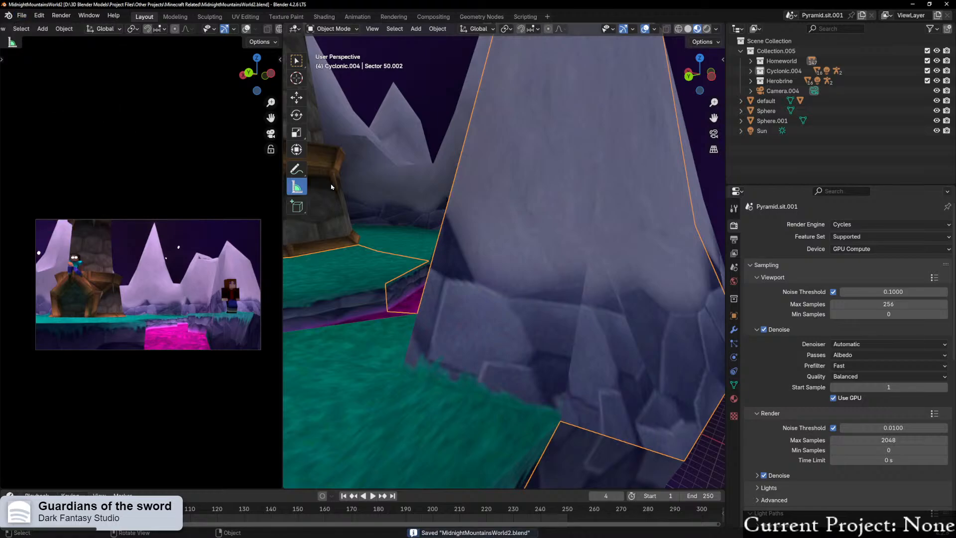